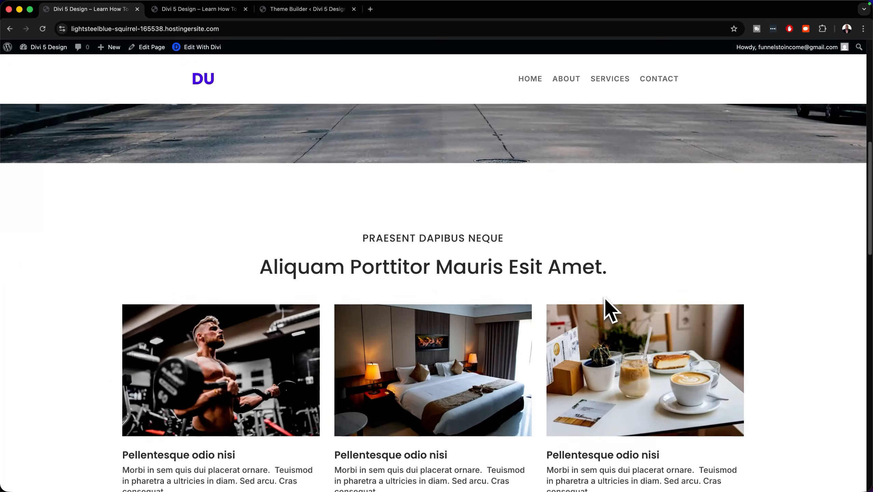
- Scroll through the demo site's home page
scroll(605, 301, down, 8)
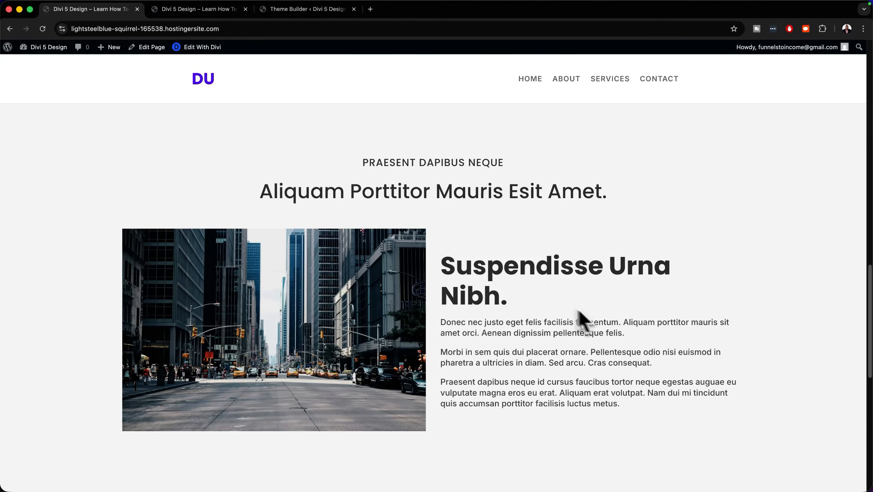
scroll(610, 321, down, 4)
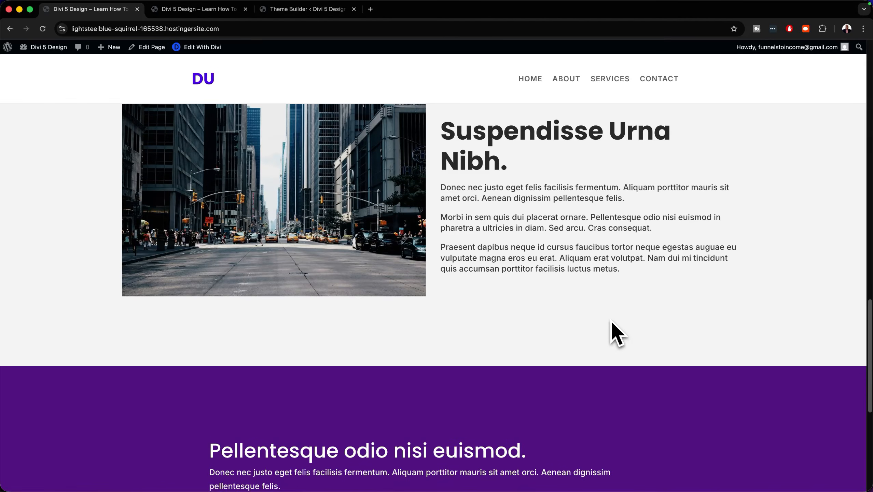
scroll(611, 322, down, 1)
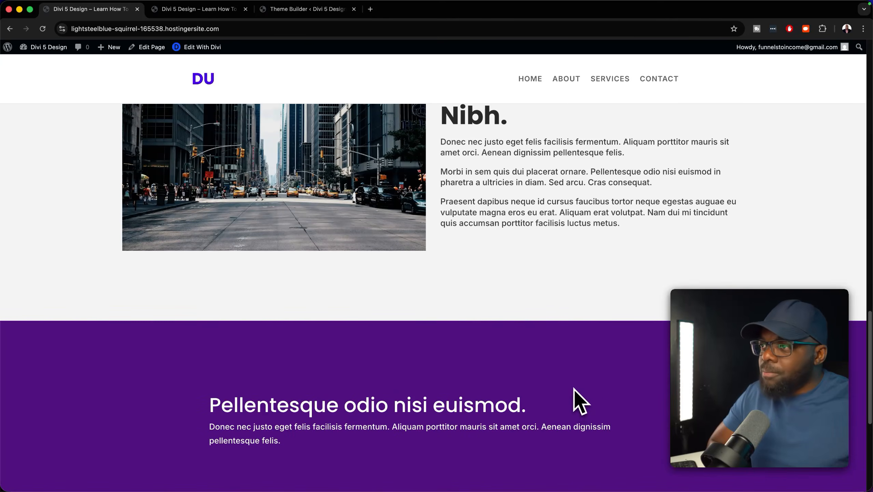
scroll(578, 400, down, 8)
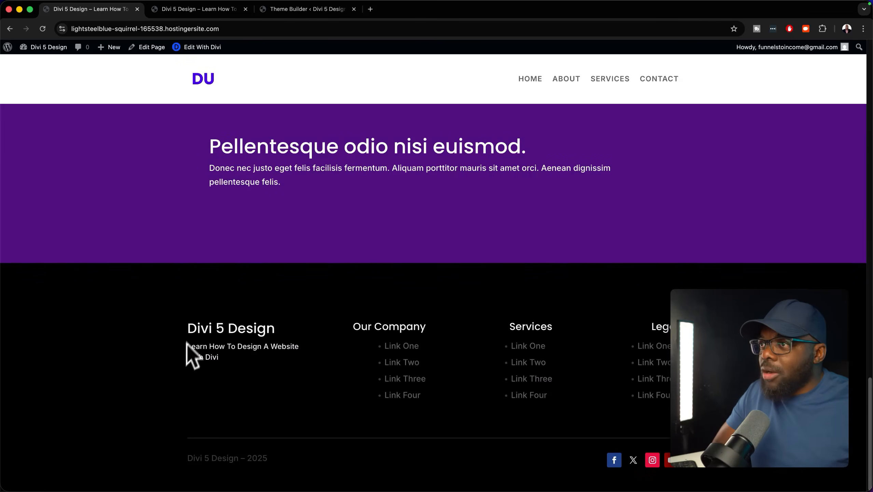
scroll(186, 341, up, 20)
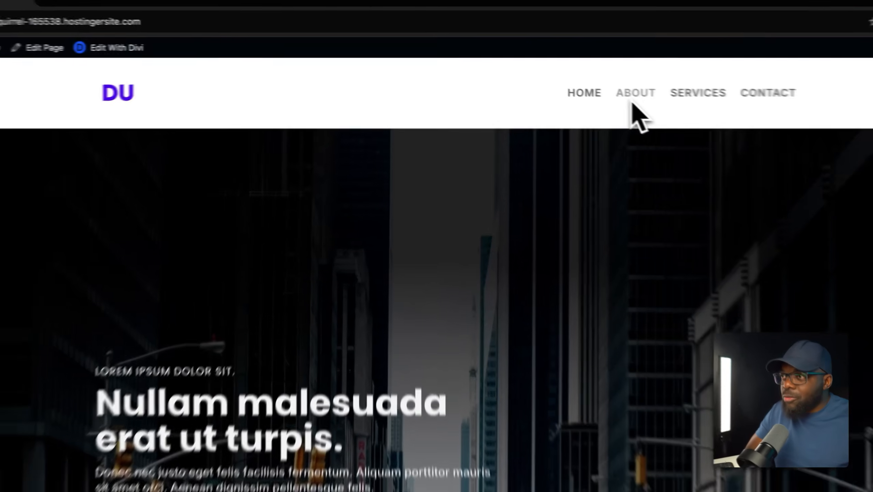
- Visit the About and Services pages, then scroll through the About page's team cards and footer
click(635, 96)
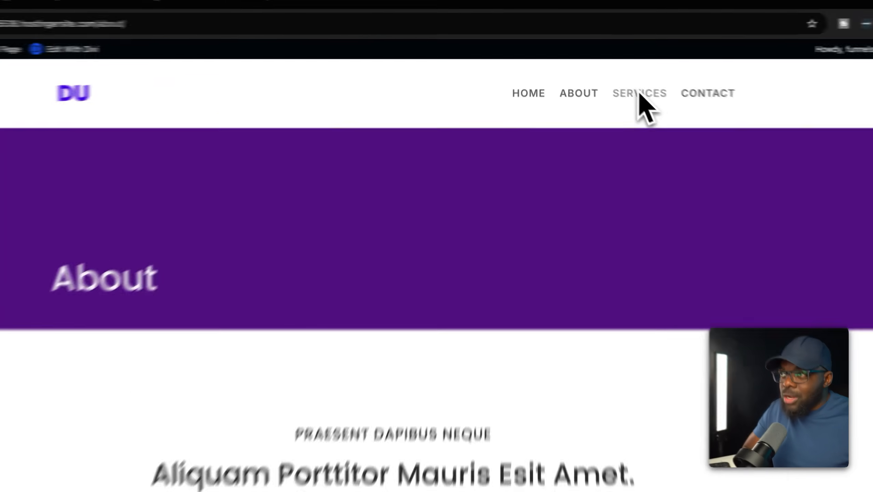
click(609, 79)
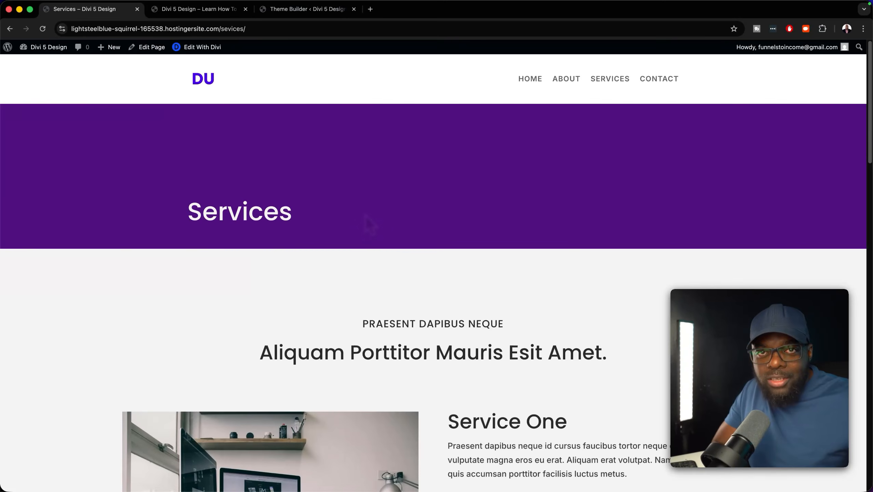
click(571, 79)
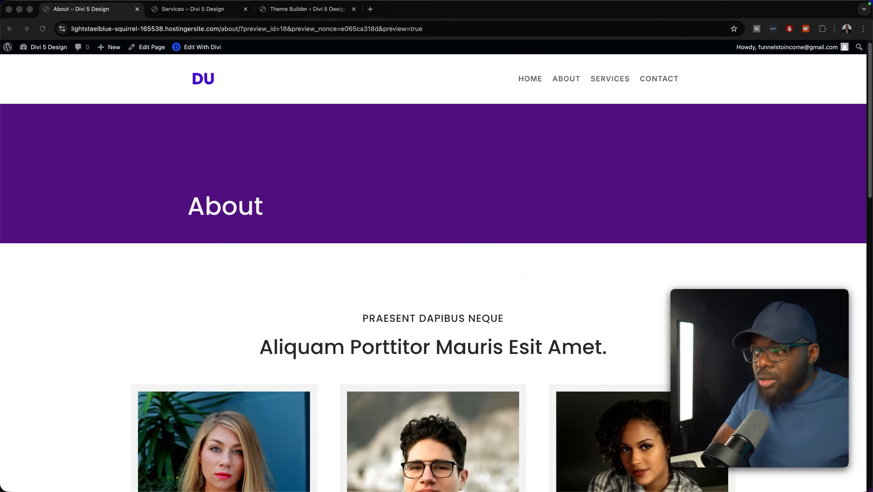
scroll(434, 296, down, 5)
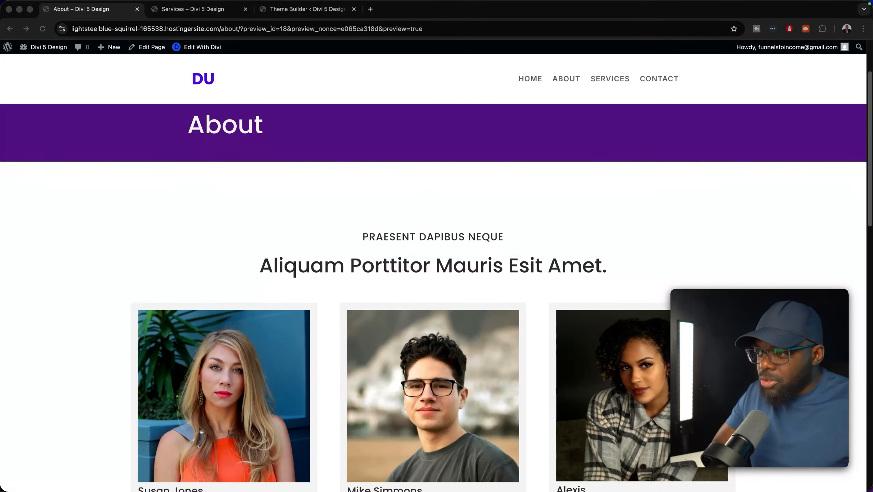
scroll(521, 284, down, 1)
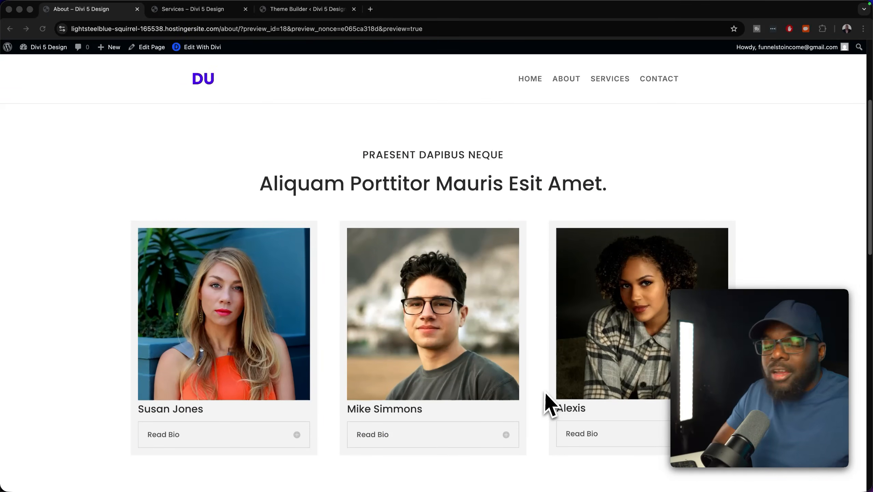
scroll(545, 390, down, 10)
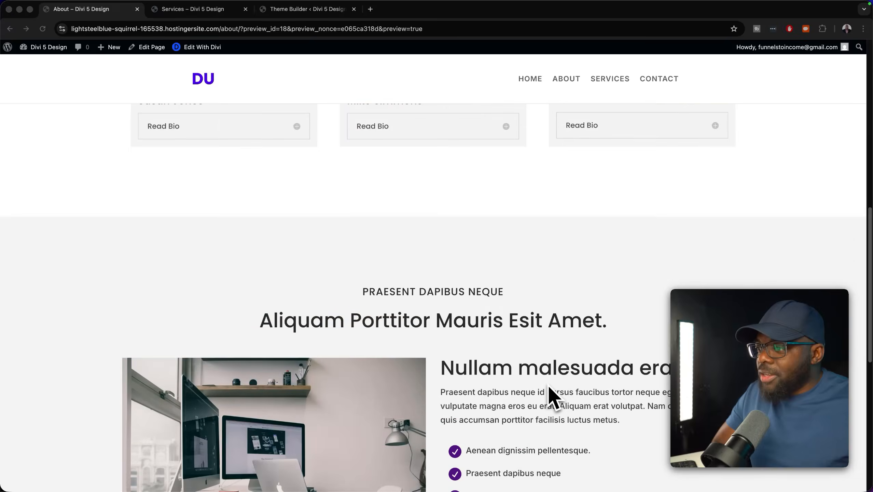
scroll(549, 386, down, 5)
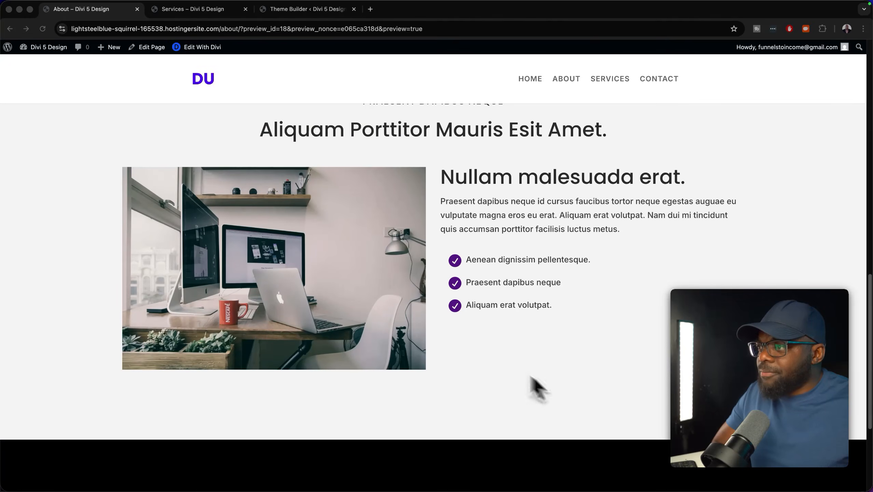
scroll(558, 334, down, 5)
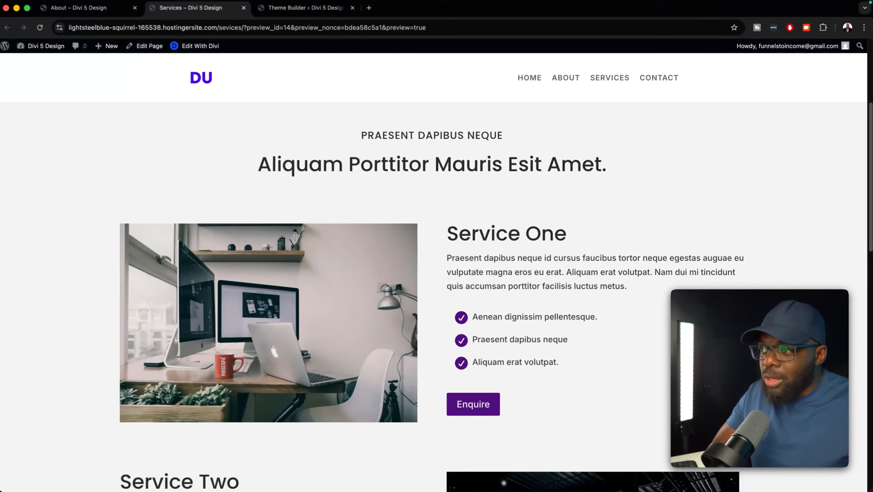
- Scroll through the Services page sections, then bring up the builder's Variable Manager
scroll(610, 328, down, 1)
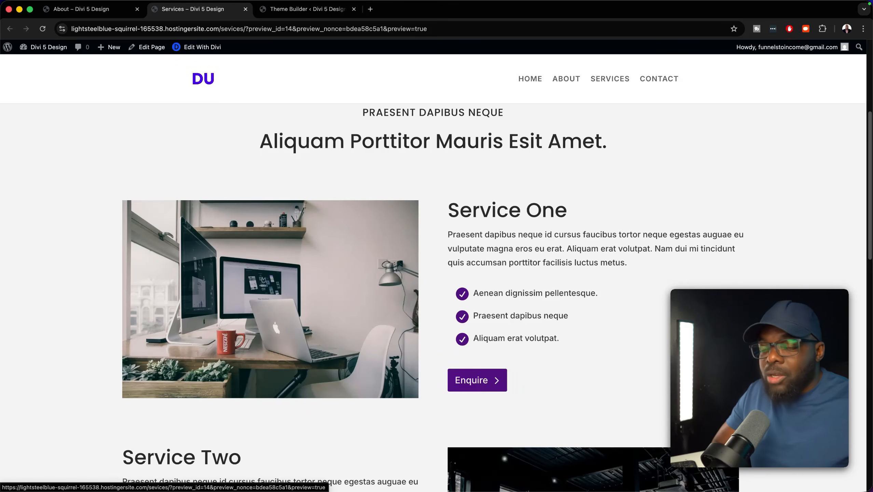
scroll(483, 390, down, 6)
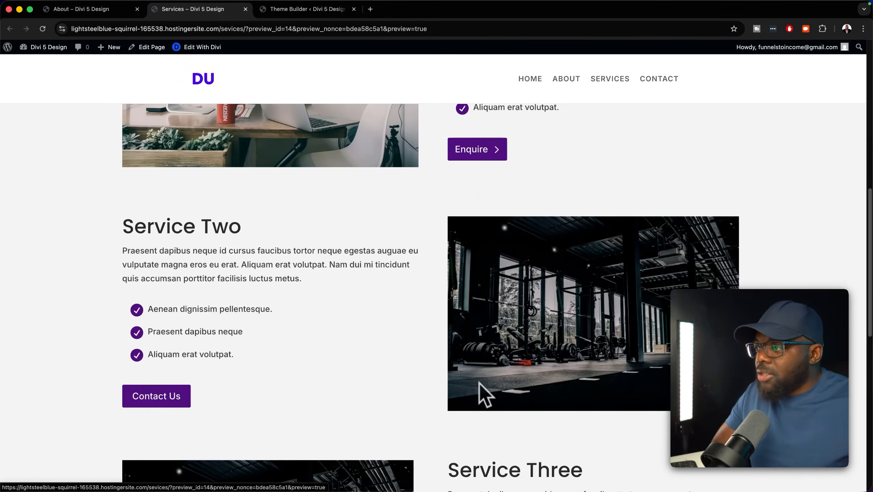
scroll(296, 330, down, 3)
scroll(303, 347, down, 4)
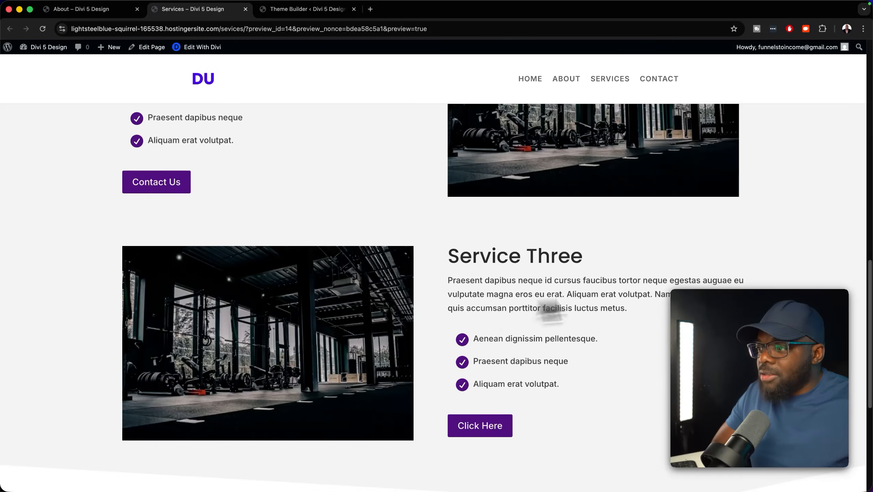
scroll(635, 458, up, 10)
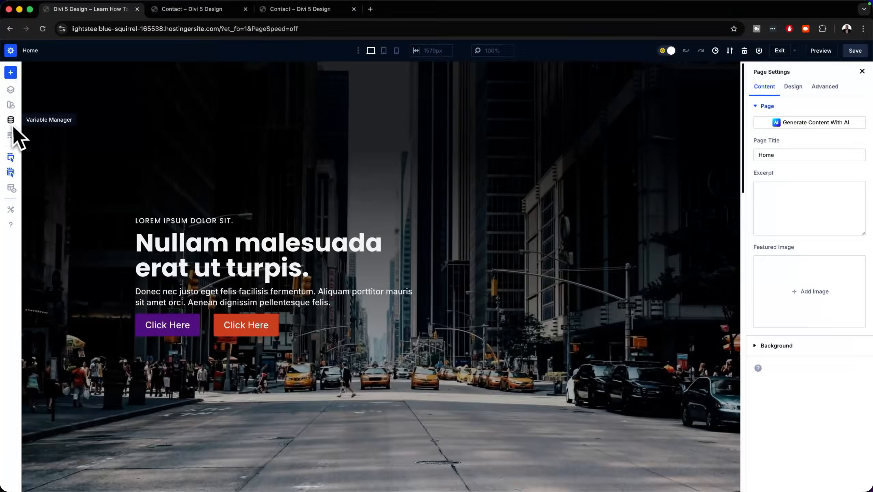
click(13, 118)
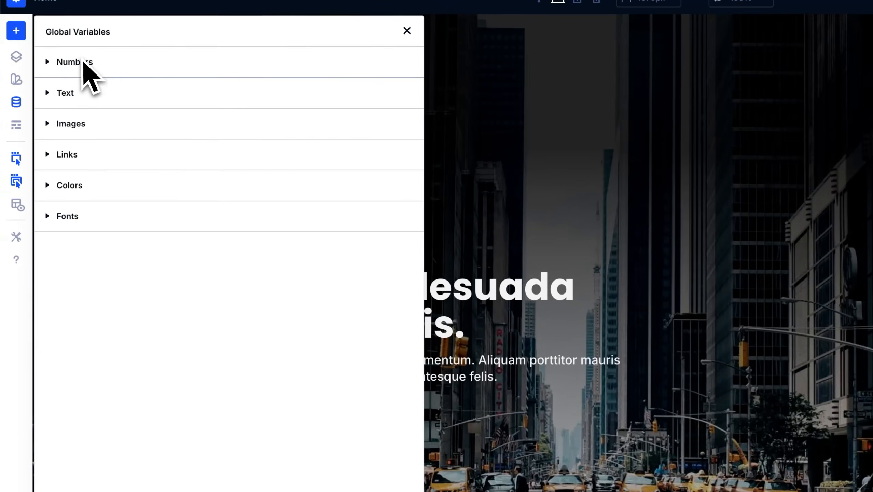
- Expand the Numbers section of the Global Variables manager
click(83, 51)
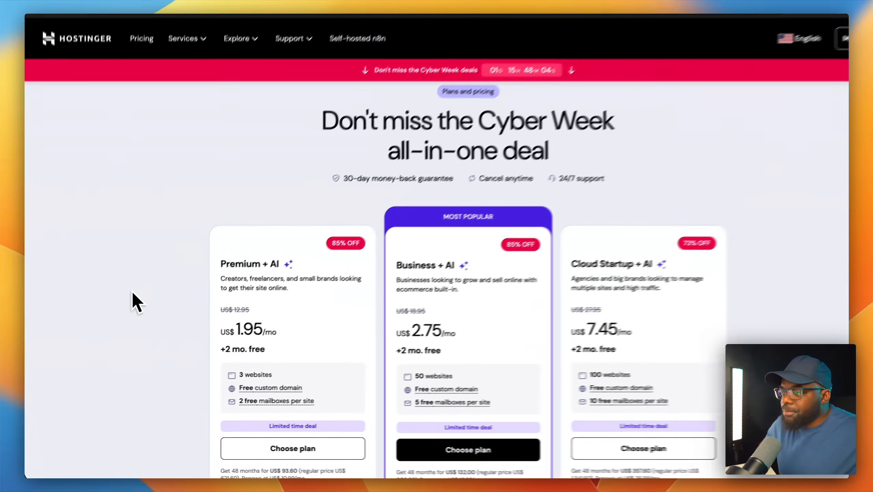
- Scroll the Hostinger pricing page and choose the Business + AI plan
scroll(148, 299, down, 3)
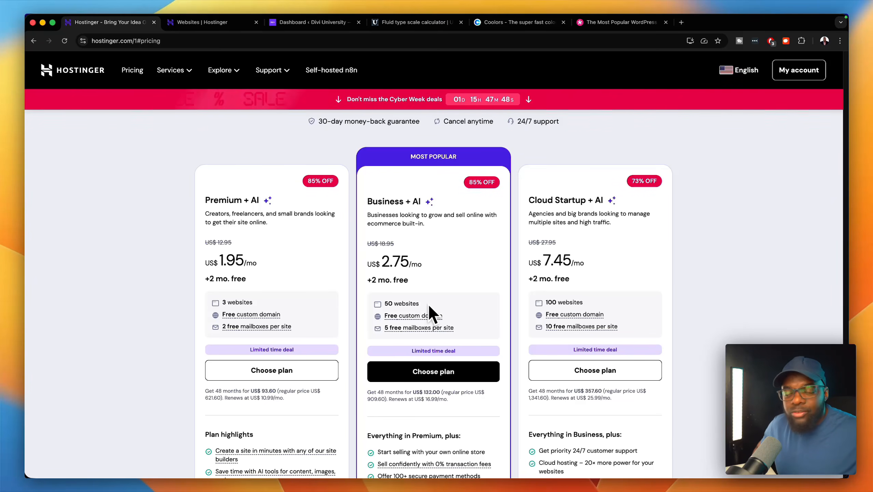
scroll(494, 351, down, 2)
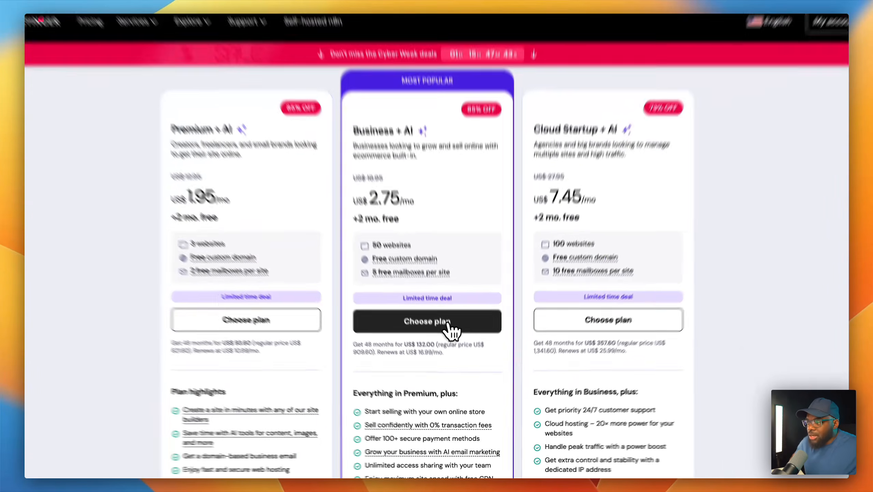
click(458, 341)
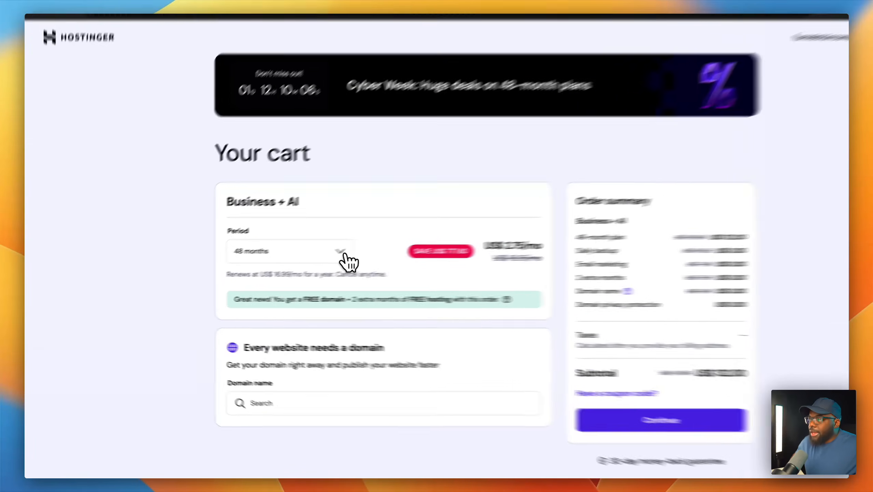
- Keep the 48-month period, apply the extra 10% off promo code, and continue to checkout
click(306, 258)
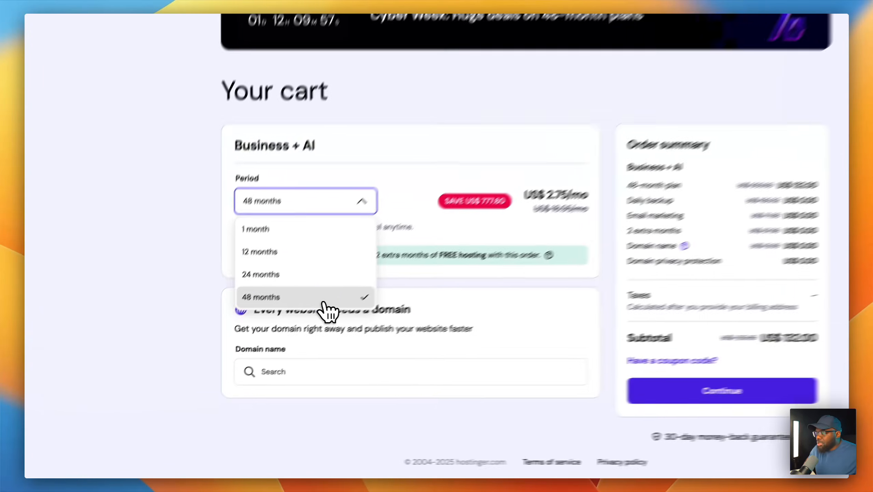
click(278, 336)
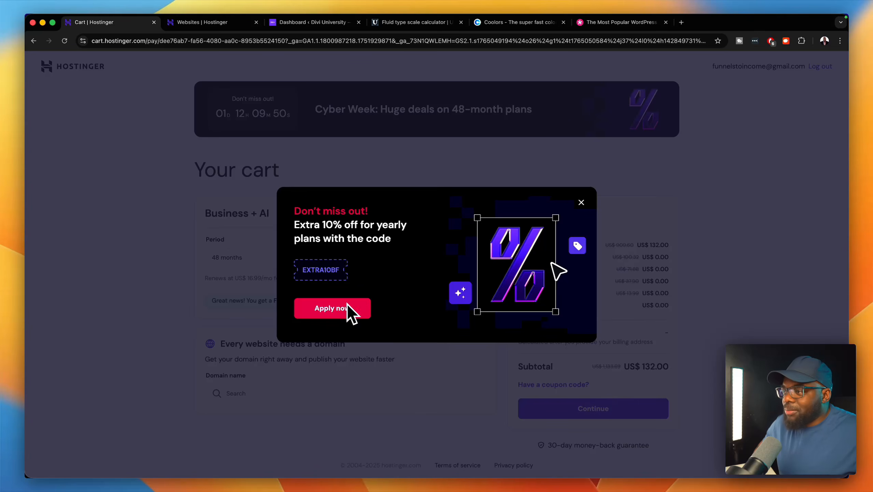
click(361, 317)
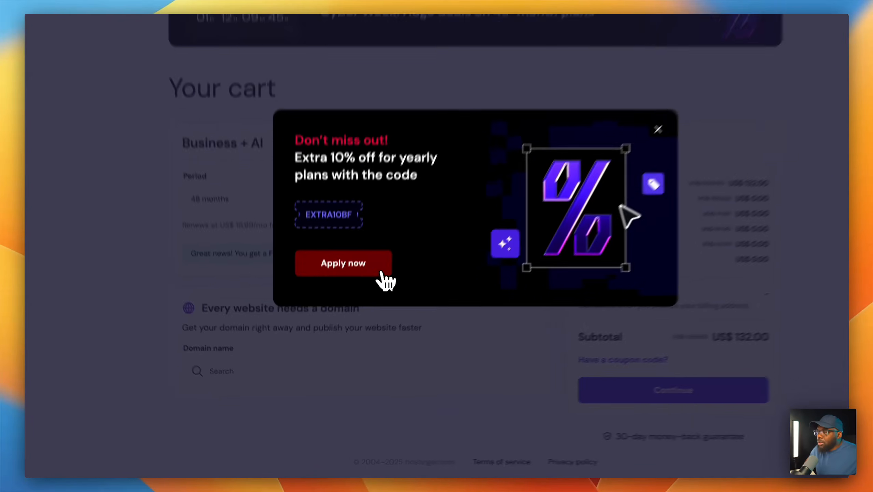
click(363, 315)
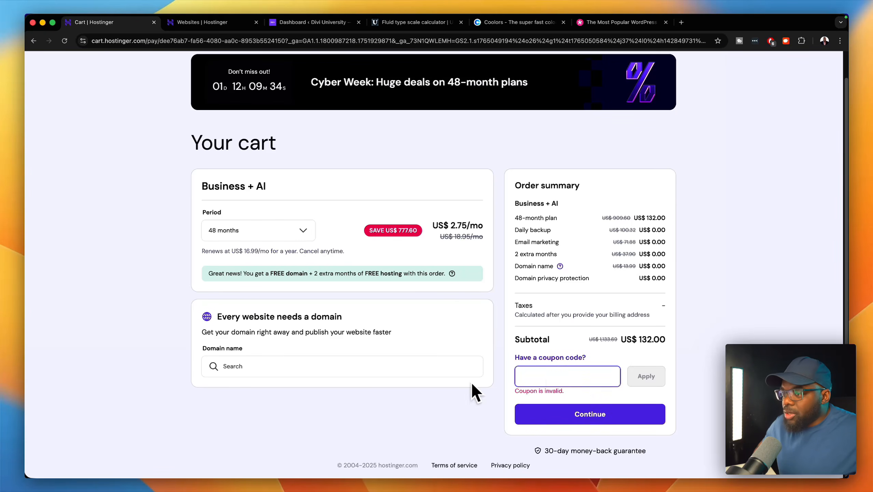
click(599, 415)
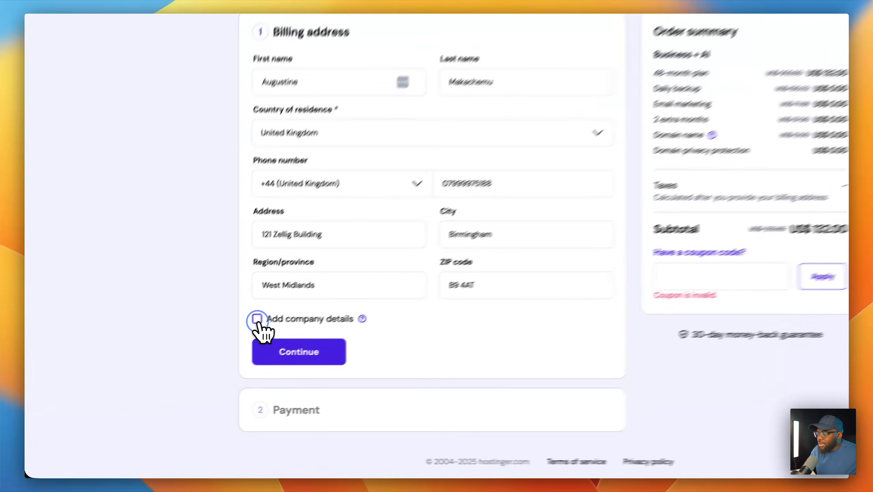
- Turn company details on and off again, then submit the billing address without them
click(205, 354)
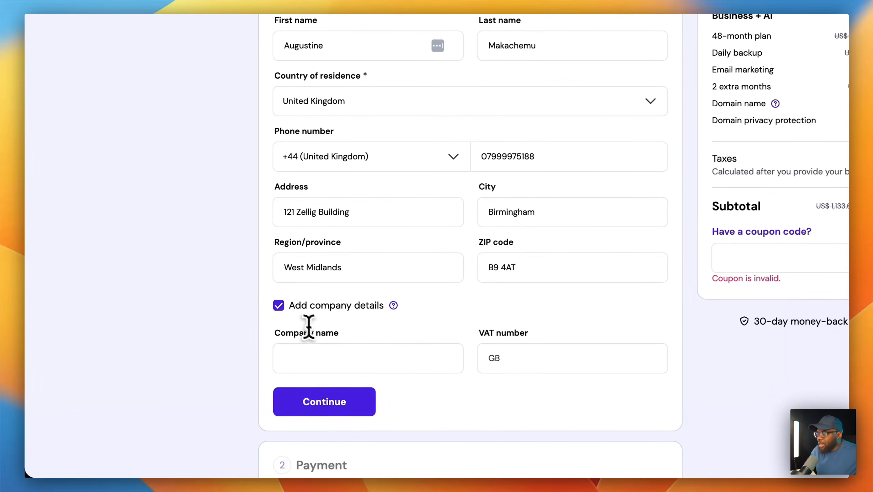
click(354, 356)
click(490, 357)
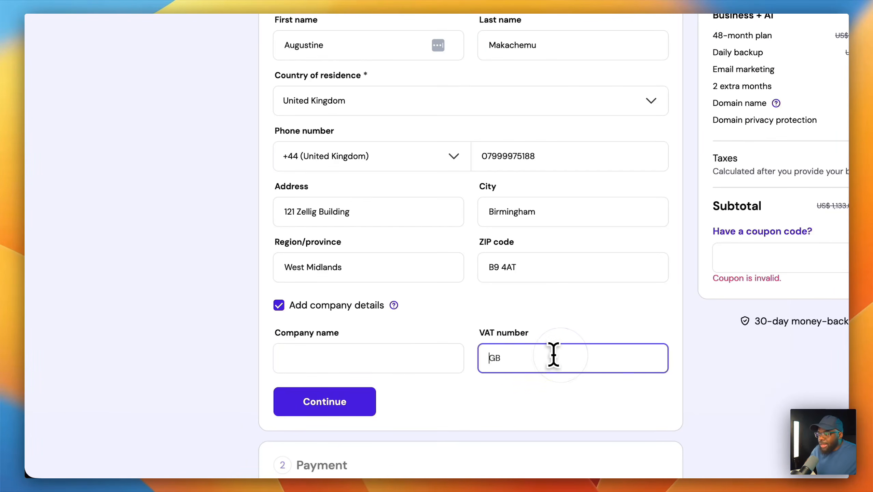
click(288, 308)
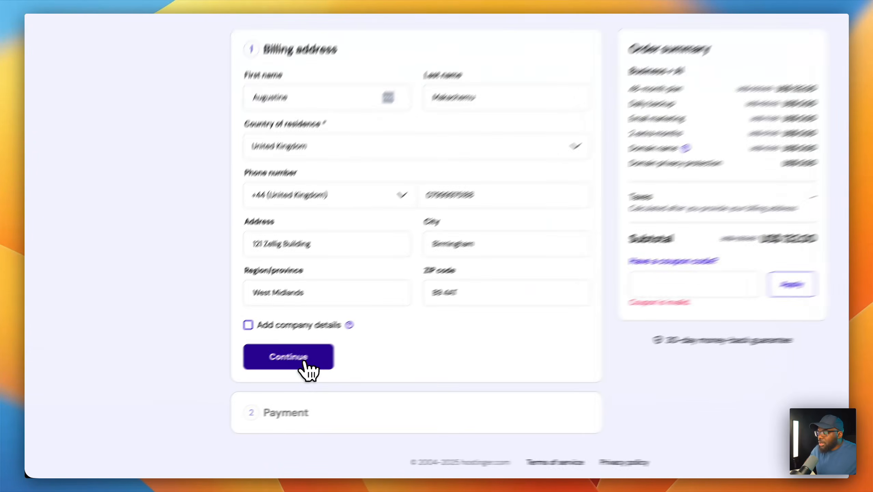
click(251, 383)
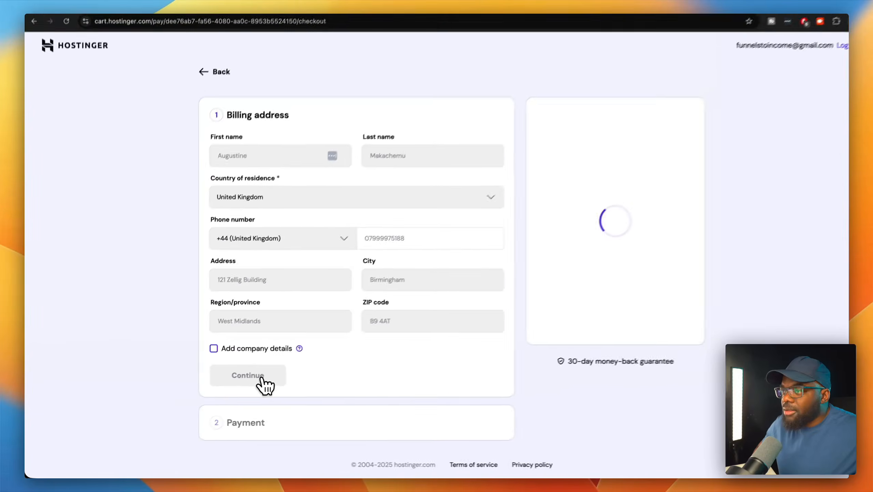
- Scroll through the checkout payment methods and expand the PayPal option
scroll(255, 388, down, 5)
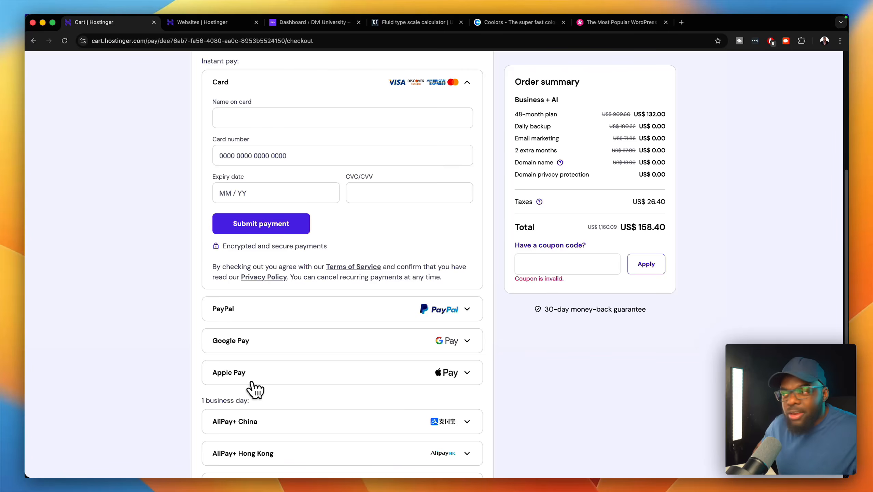
scroll(321, 339, down, 1)
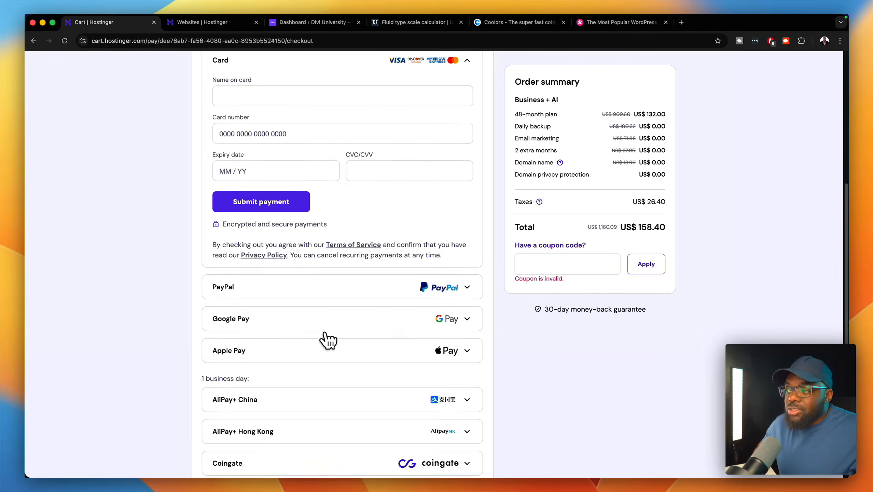
scroll(330, 342, down, 1)
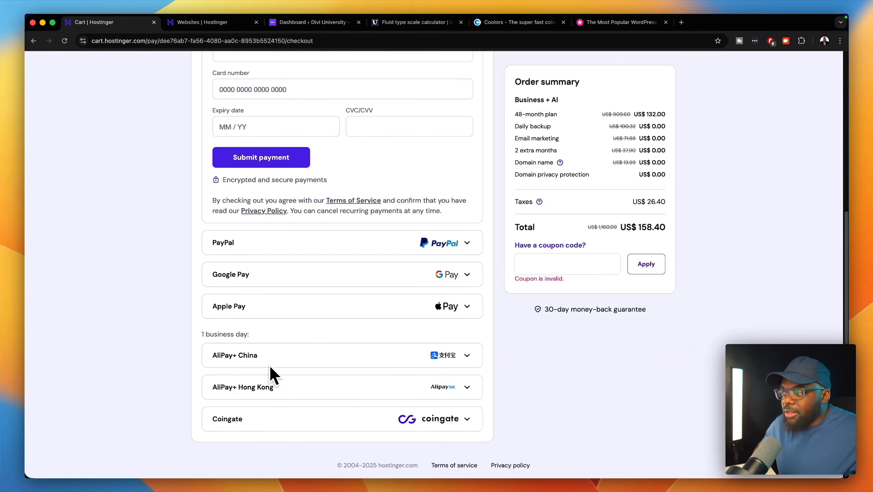
scroll(327, 394, up, 5)
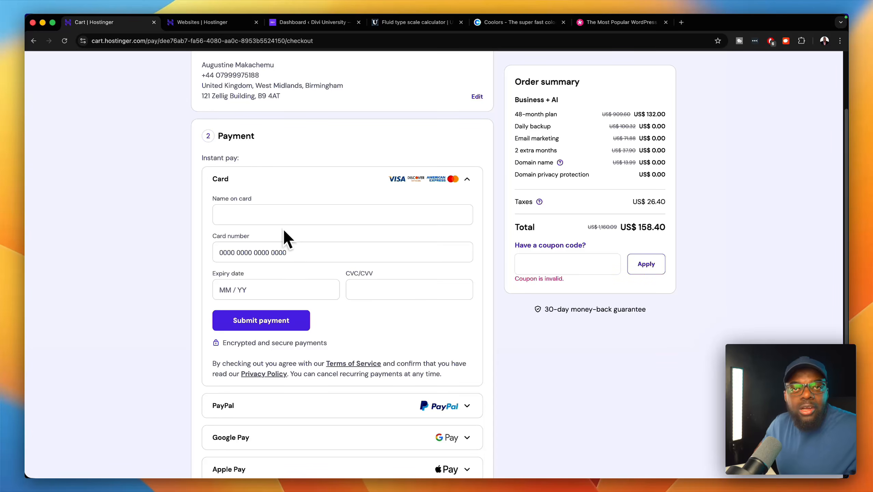
scroll(349, 363, down, 2)
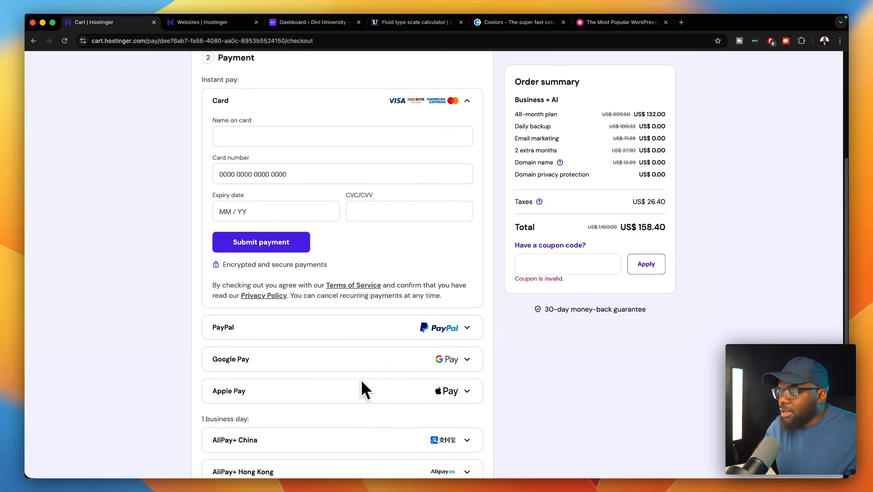
scroll(362, 381, down, 1)
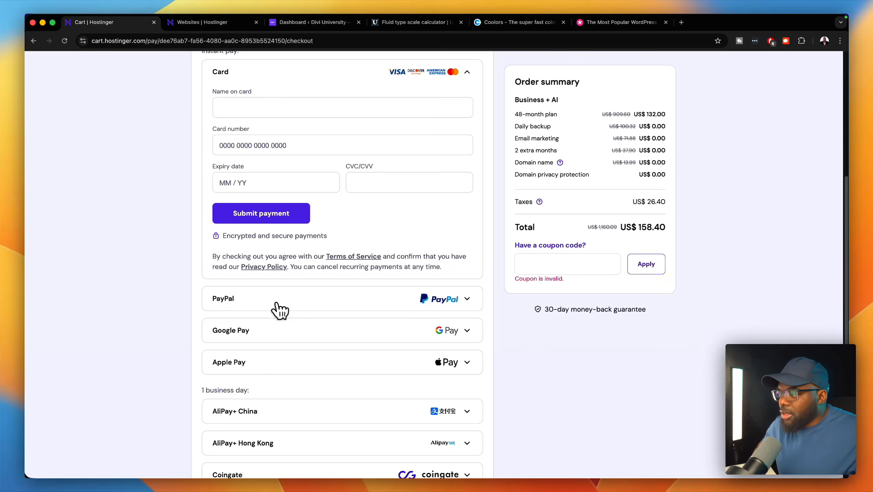
click(251, 308)
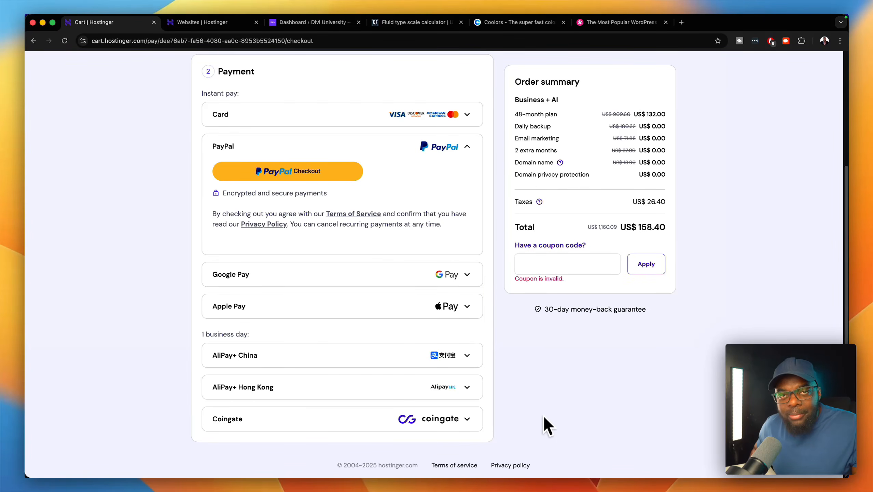
- Switch to the Websites | Hostinger tab showing the hPanel websites list
scroll(532, 408, up, 1)
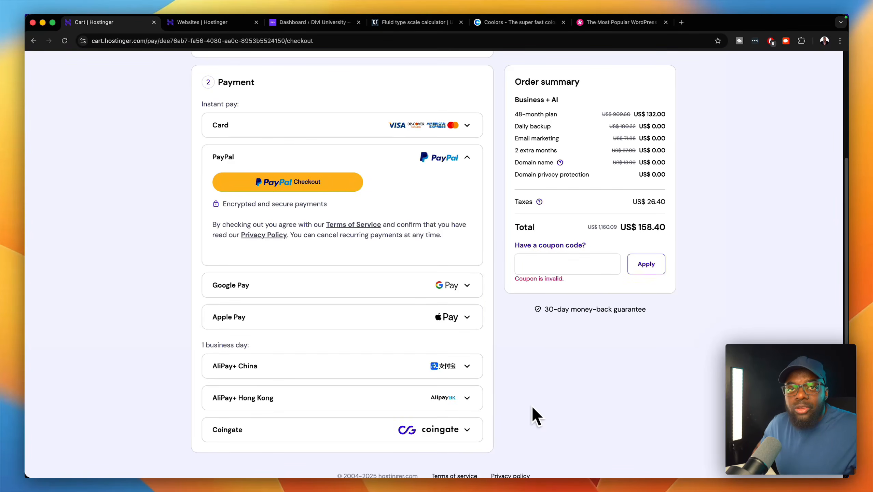
scroll(536, 416, up, 1)
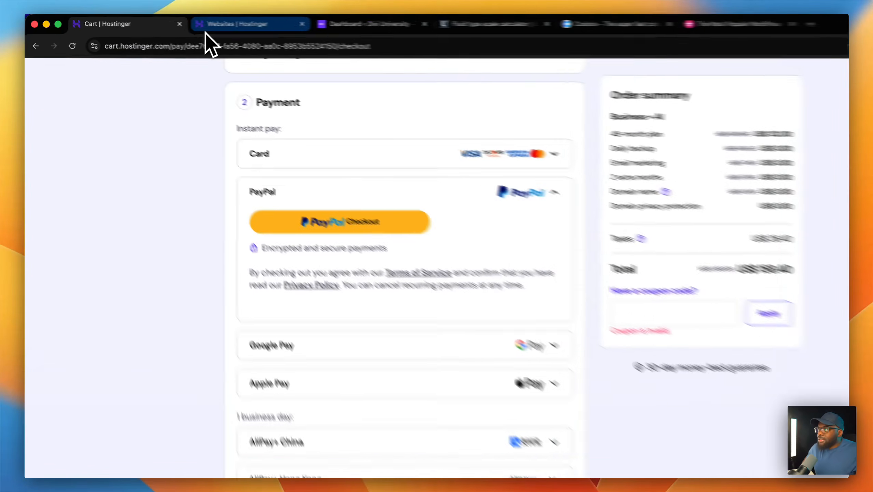
click(207, 29)
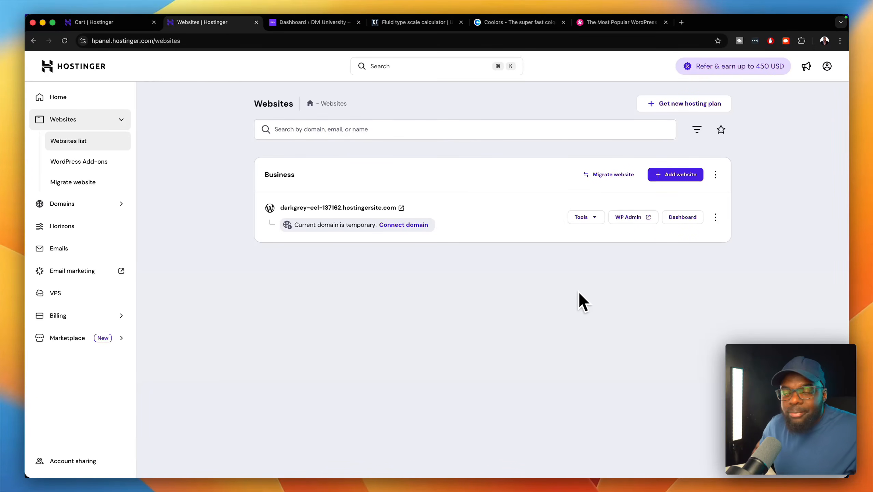
- From hPanel Home, return to Websites and add a new WordPress website
click(111, 97)
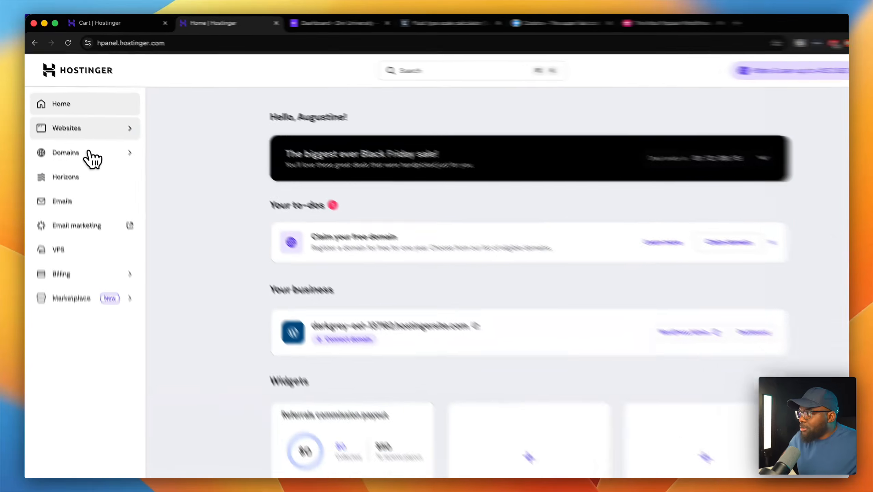
click(73, 118)
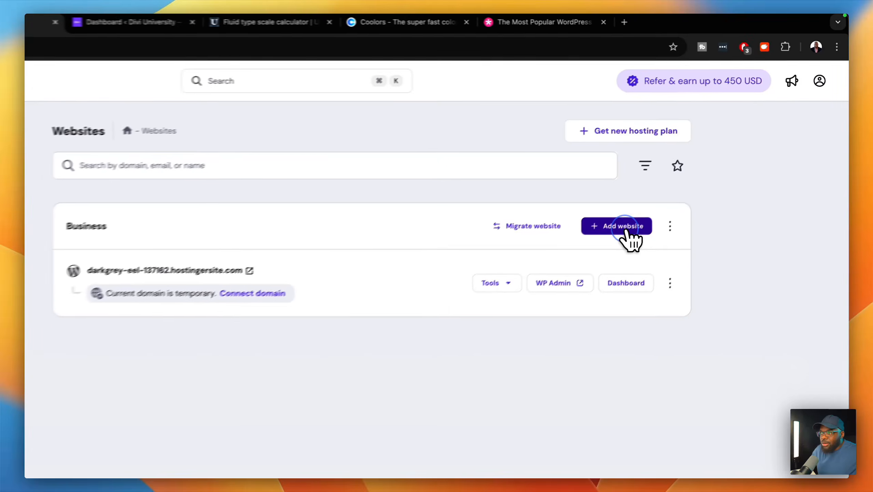
click(683, 180)
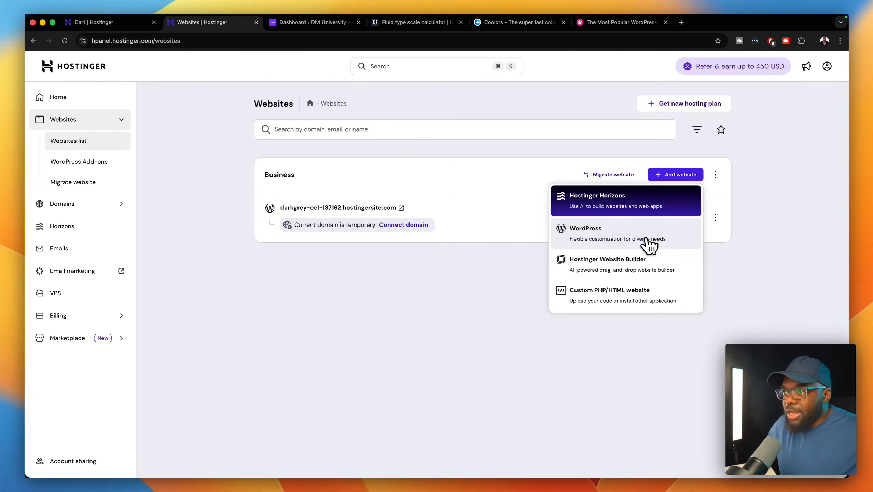
click(647, 241)
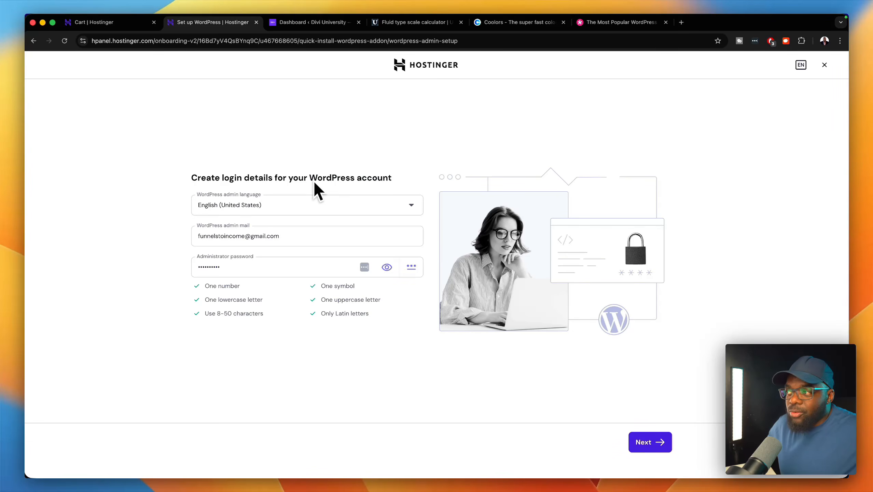
- Replace the administrator password, then create a blank site on a temporary domain
click(254, 269)
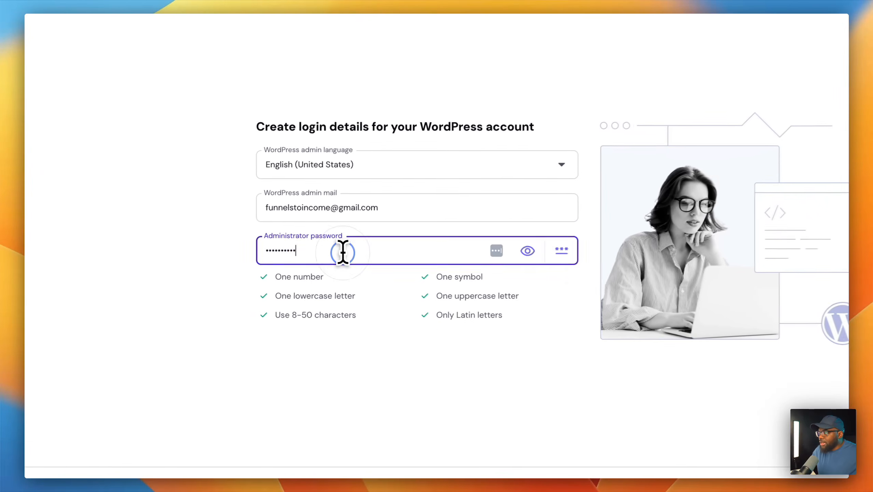
double_click(343, 252)
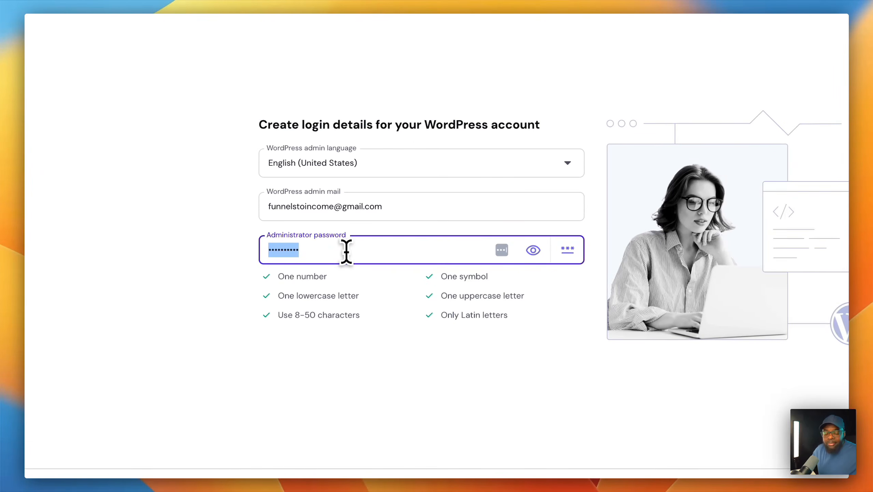
text(••••)
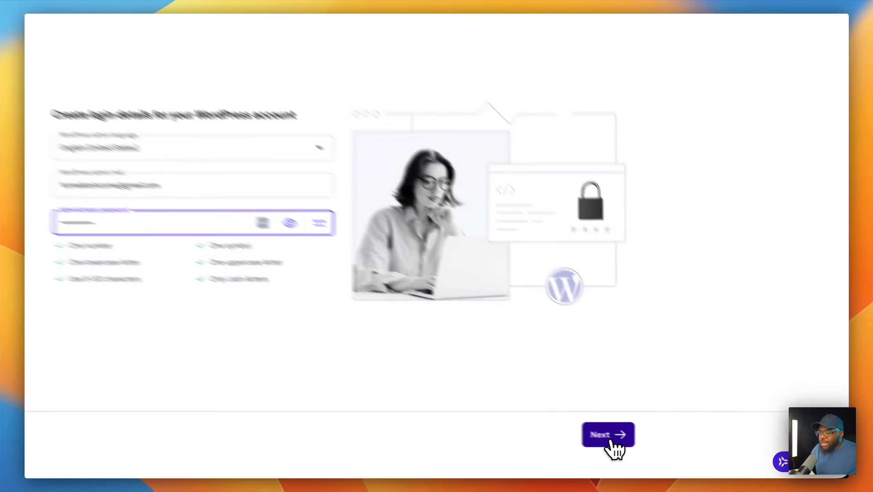
click(647, 443)
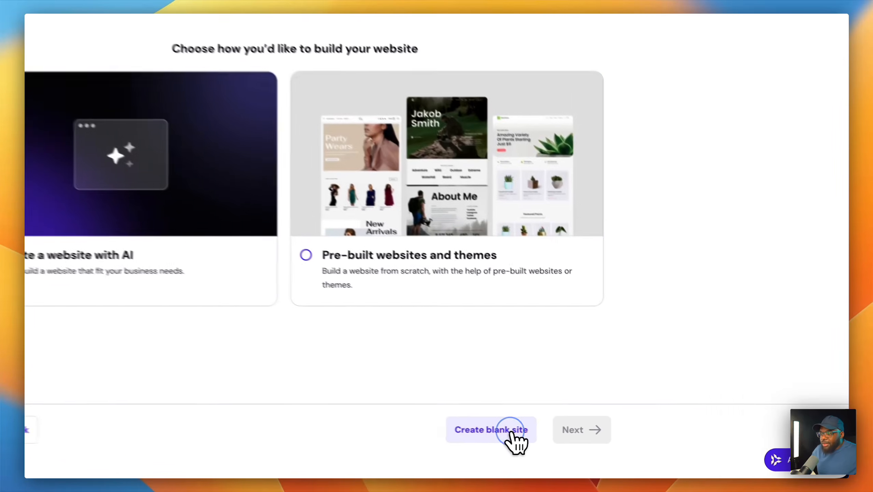
click(601, 448)
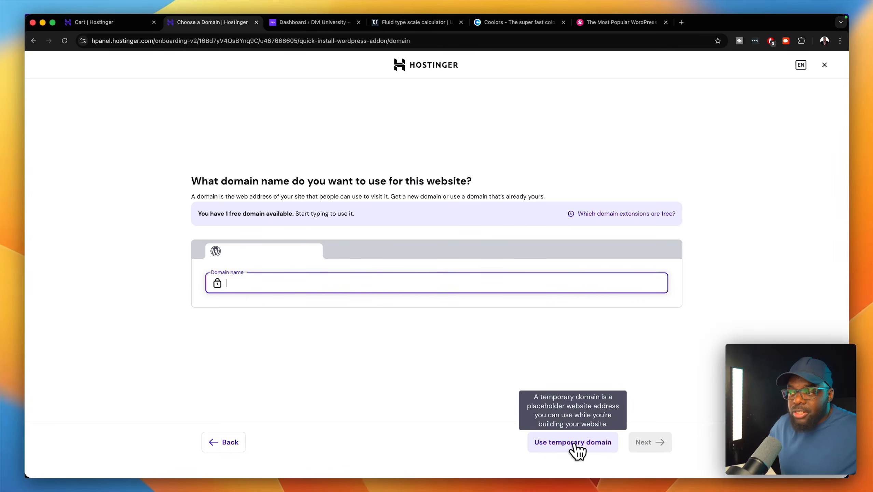
click(574, 444)
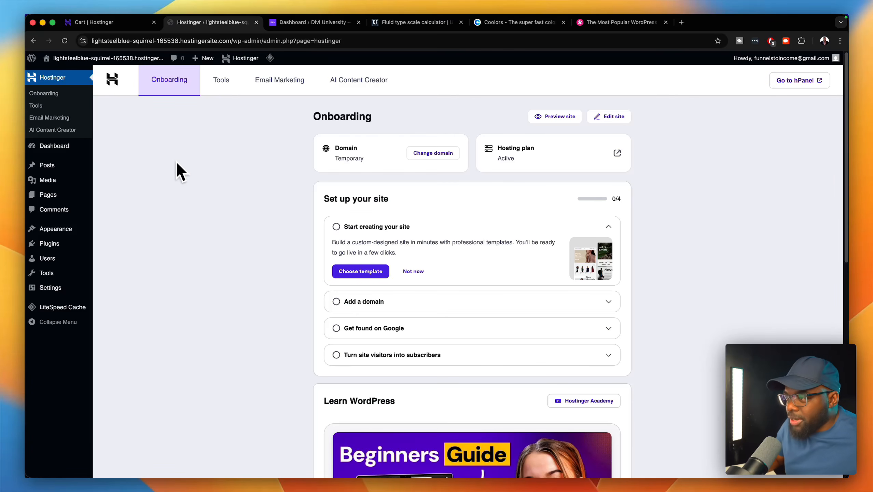
- Open the Hostinger admin menu and view its Tools, Email Marketing and Onboarding pages
click(71, 77)
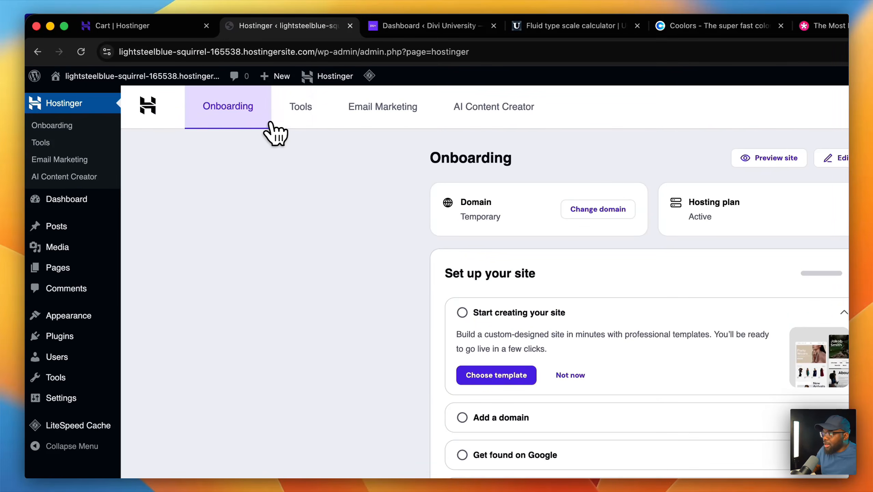
click(313, 121)
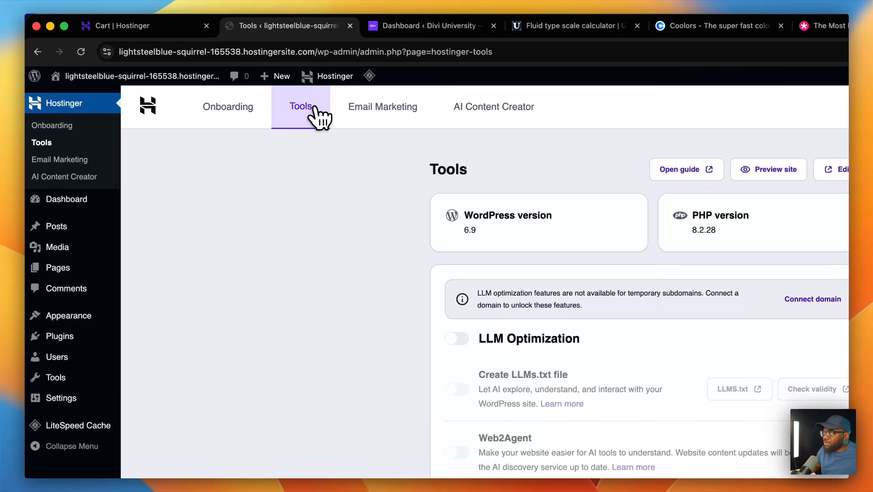
click(399, 129)
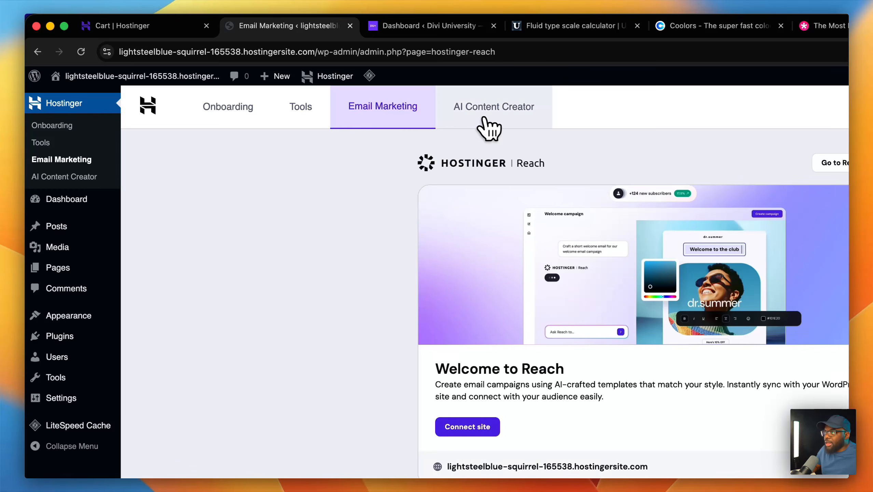
click(261, 122)
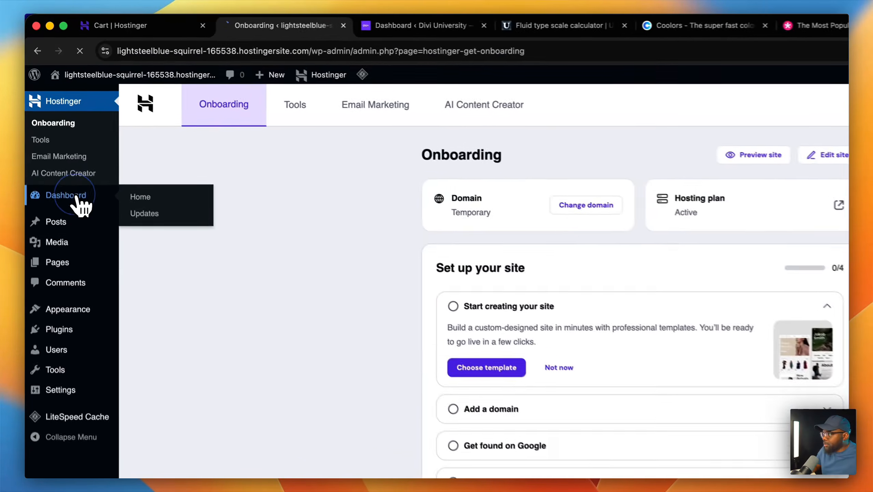
- Dismiss the Hostinger Reach notice and the Welcome to WordPress panel on the dashboard
click(67, 149)
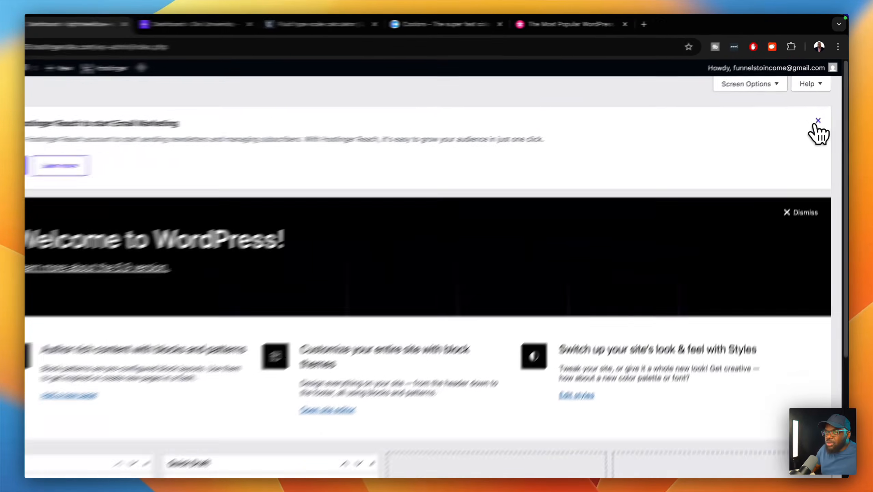
click(823, 102)
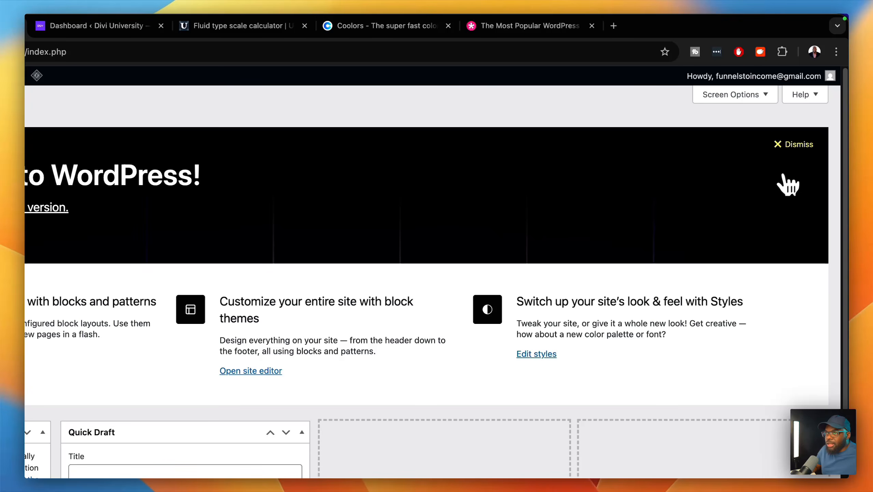
click(787, 152)
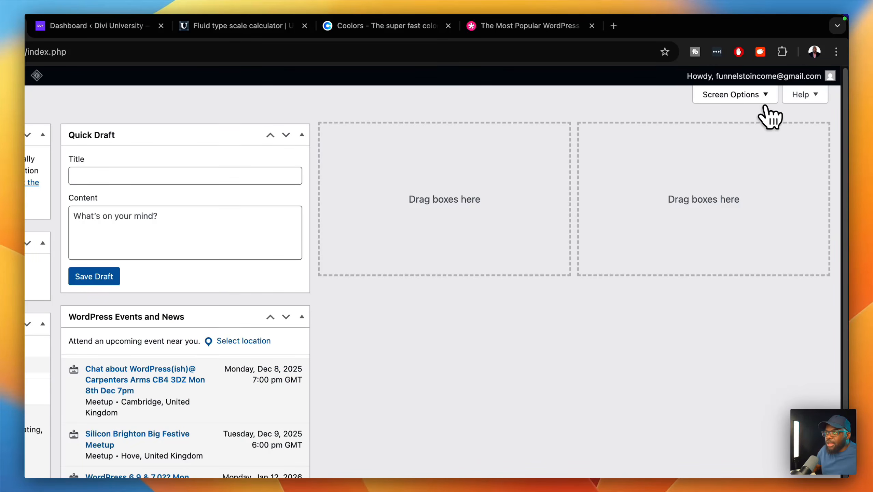
- Hide the Site Health, At a Glance, Activity, Quick Draft and Events boxes, then go to Elegant Themes
click(758, 96)
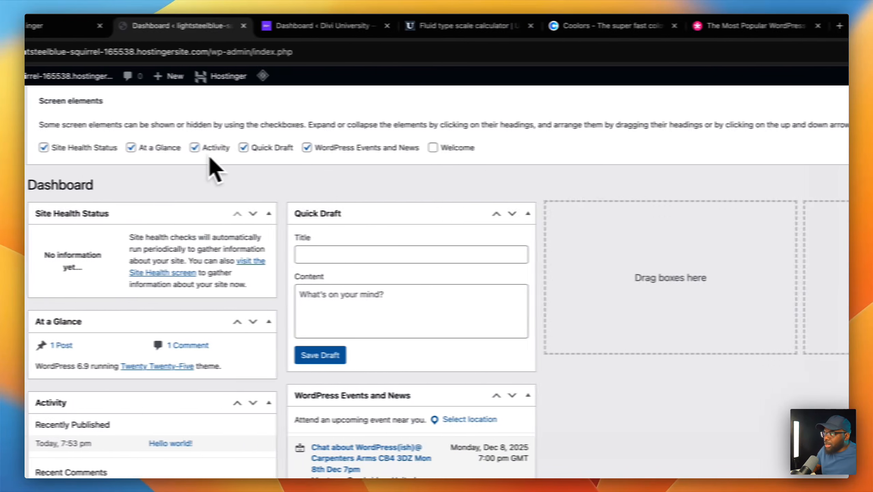
click(133, 148)
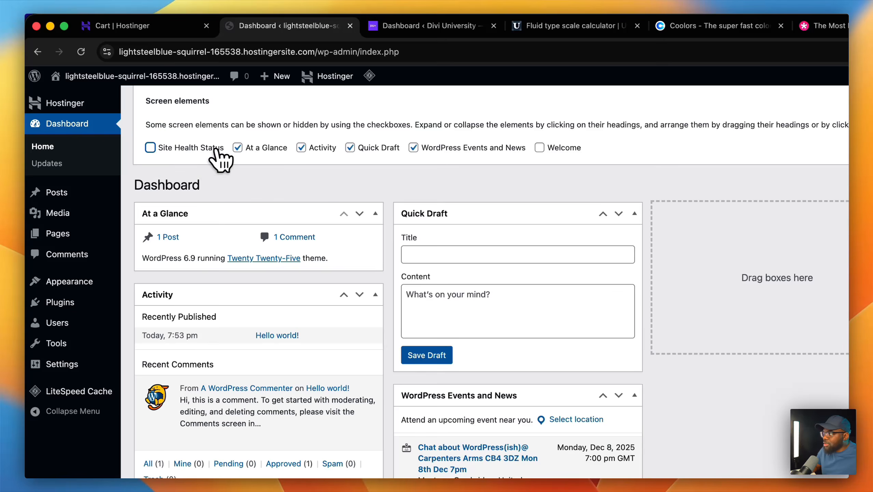
click(221, 147)
click(301, 148)
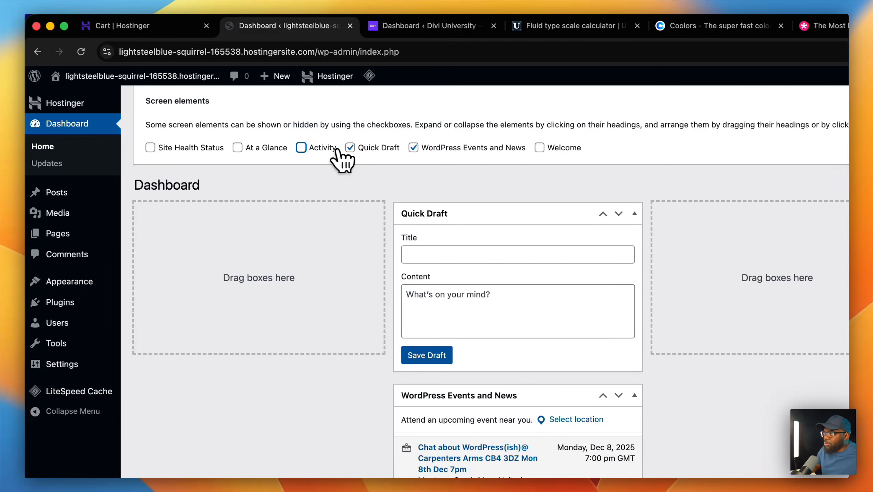
click(350, 147)
click(413, 147)
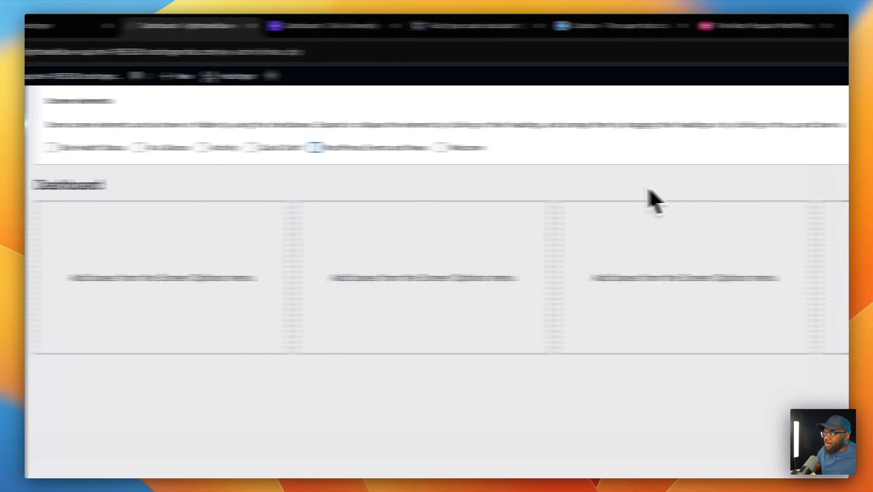
click(771, 157)
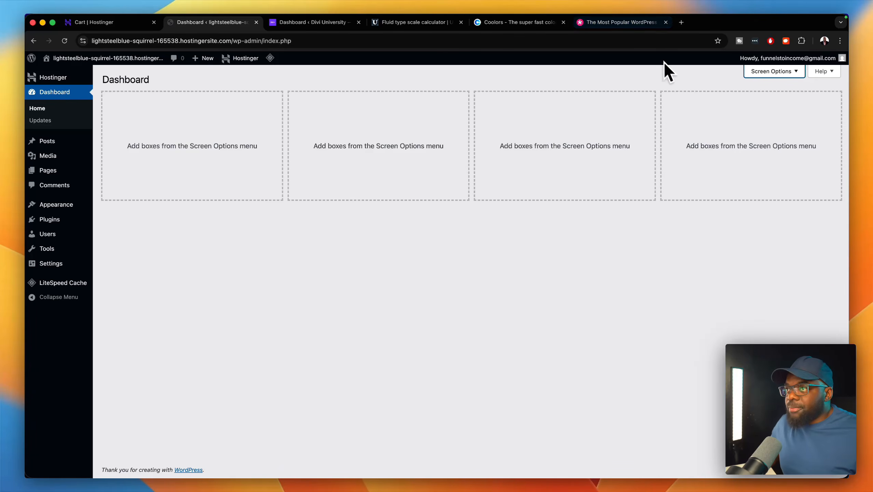
click(643, 25)
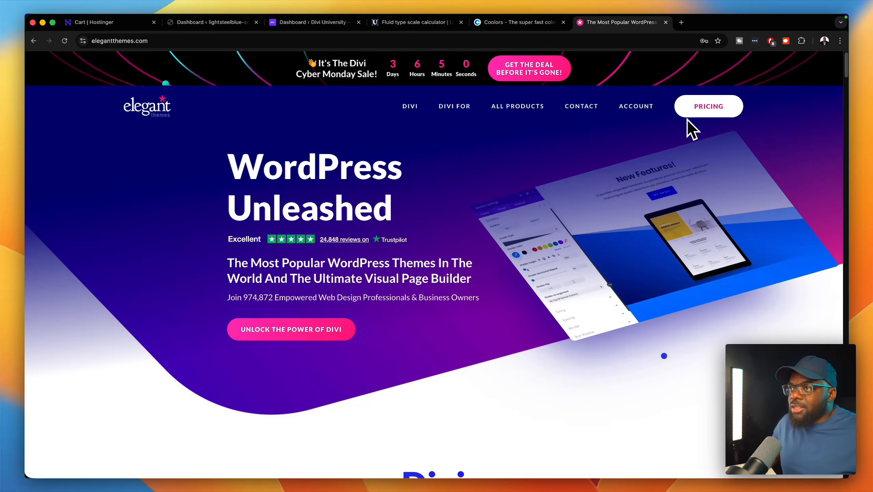
- Log into Elegant Themes, download the Divi 5 Beta zip, and return to the WordPress tab
mouse_move(650, 116)
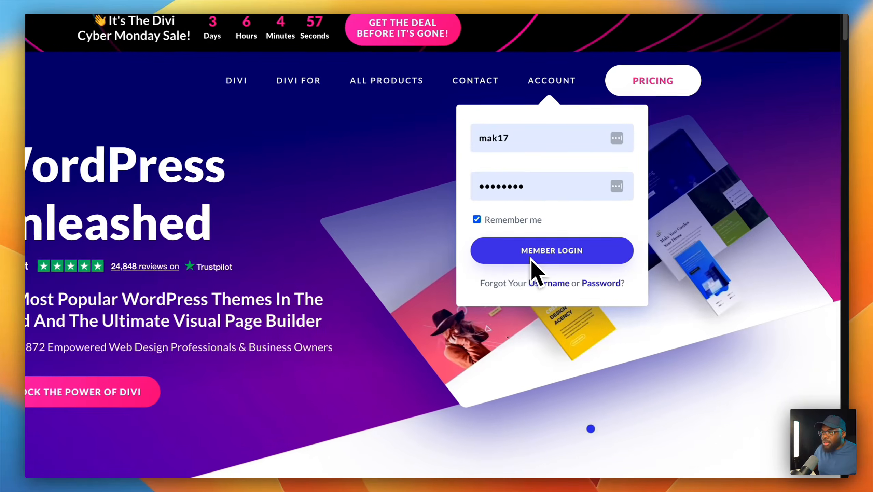
click(627, 226)
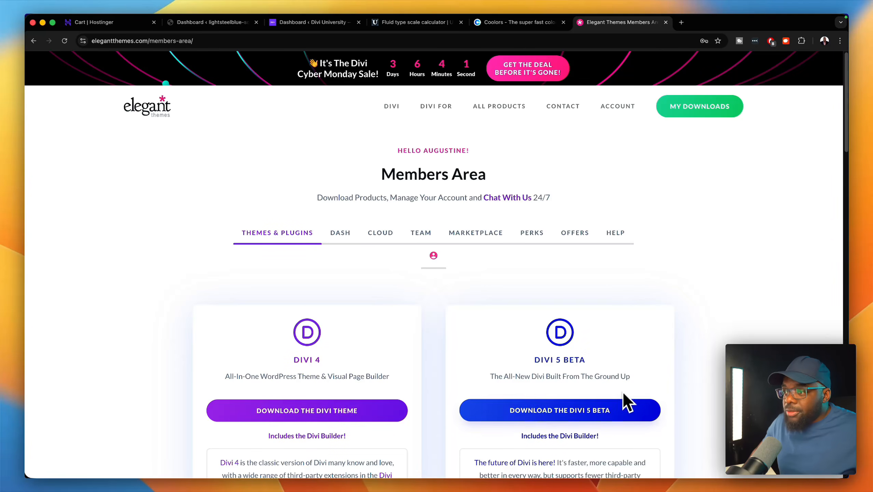
scroll(675, 396, down, 3)
scroll(676, 393, down, 3)
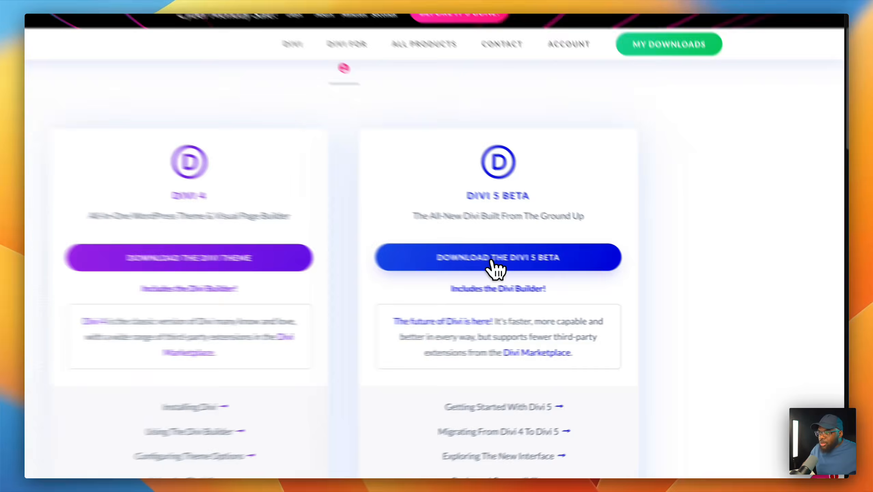
click(552, 275)
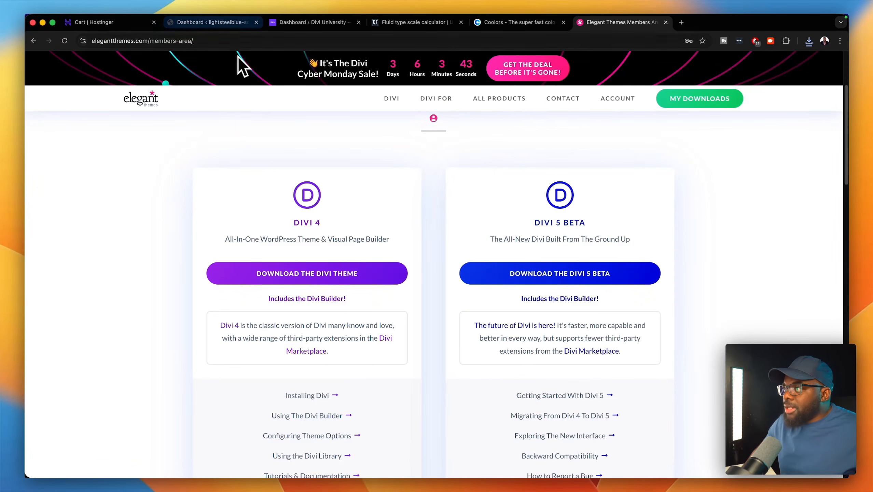
click(232, 23)
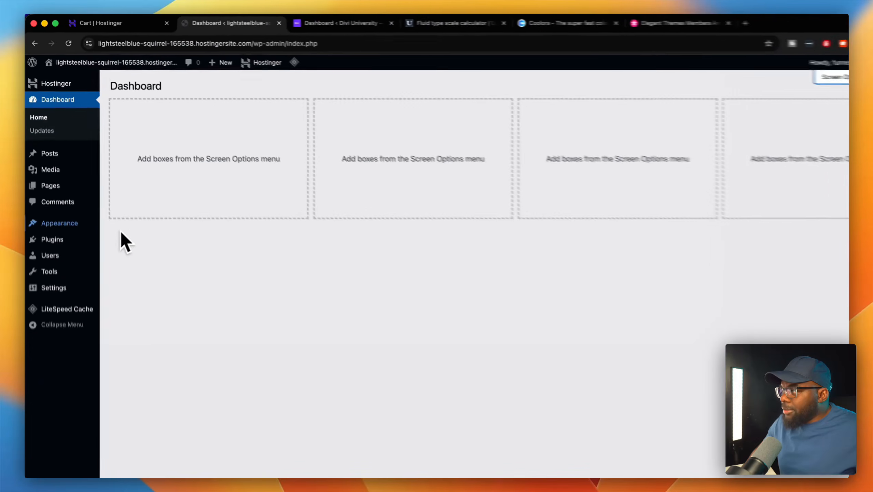
- Upload Divi_5 (15).zip as a new theme, install it, and activate Divi
mouse_move(90, 286)
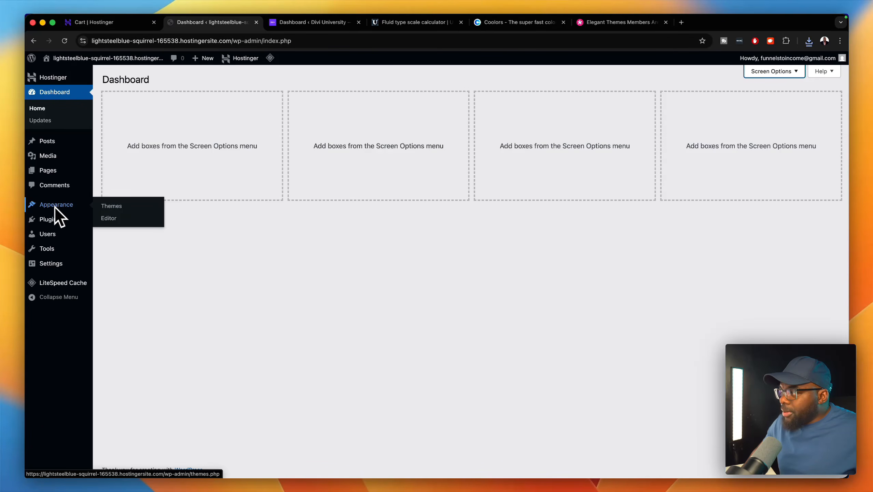
click(111, 206)
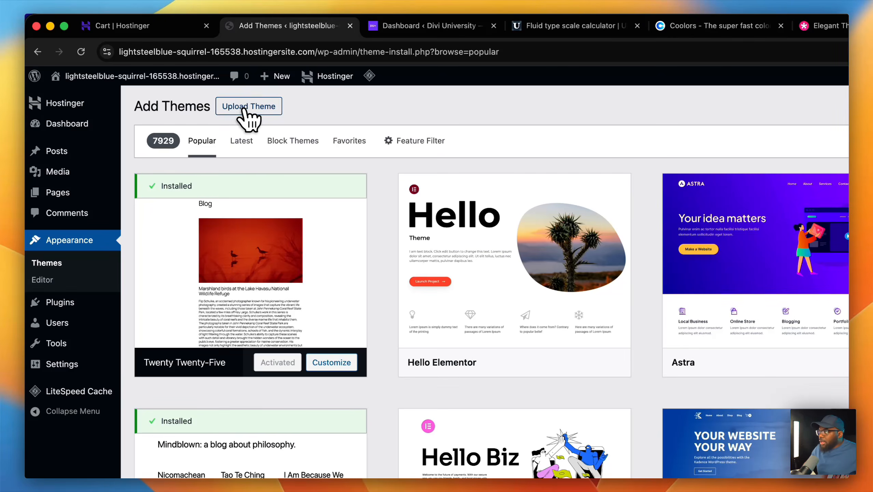
click(245, 107)
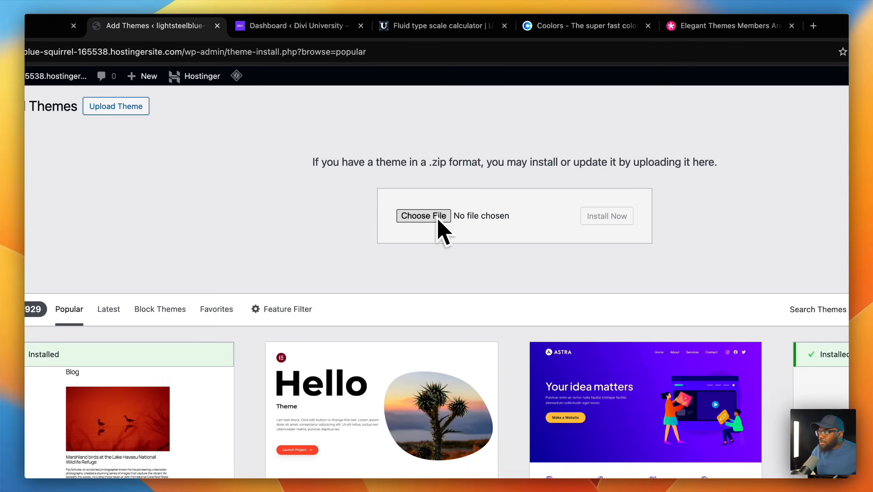
click(438, 218)
click(258, 168)
double_click(258, 168)
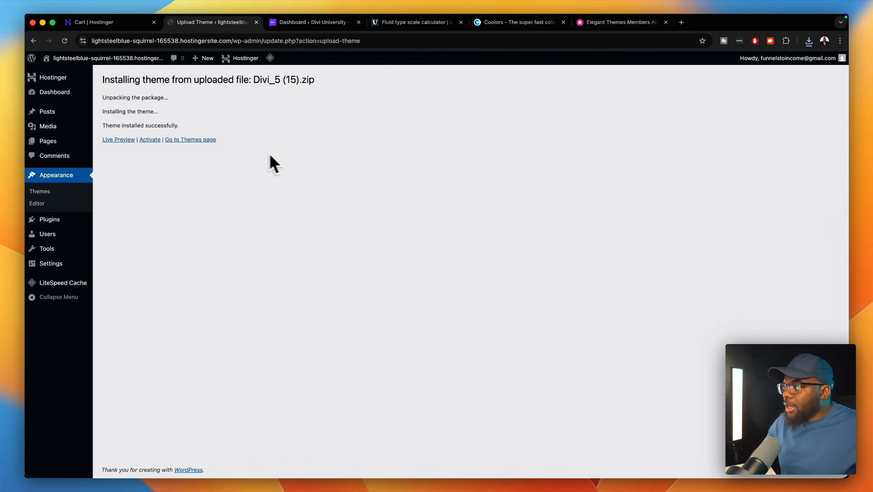
click(150, 140)
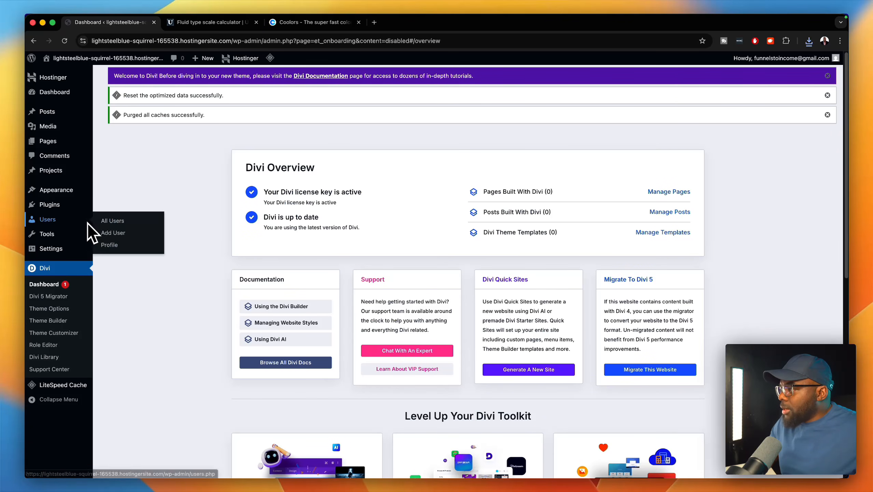
- Create a page titled 'Home' with the Divi Builder and publish it
mouse_move(76, 145)
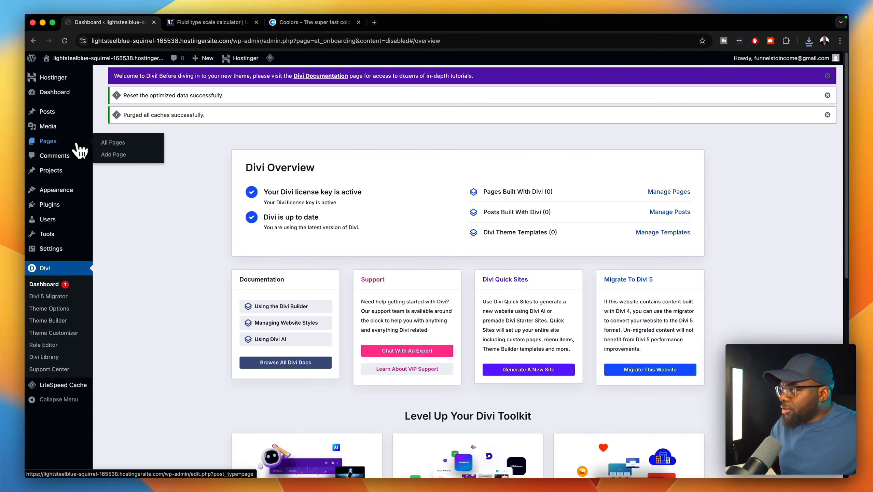
click(111, 143)
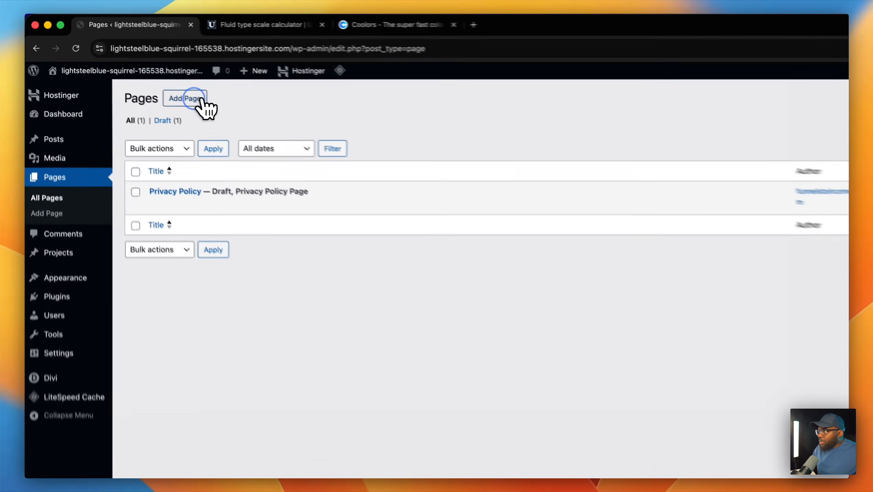
click(157, 82)
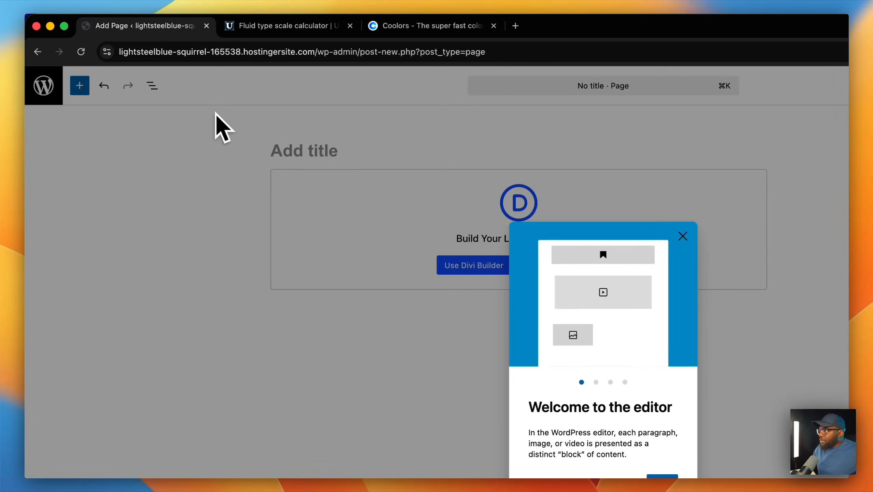
click(357, 152)
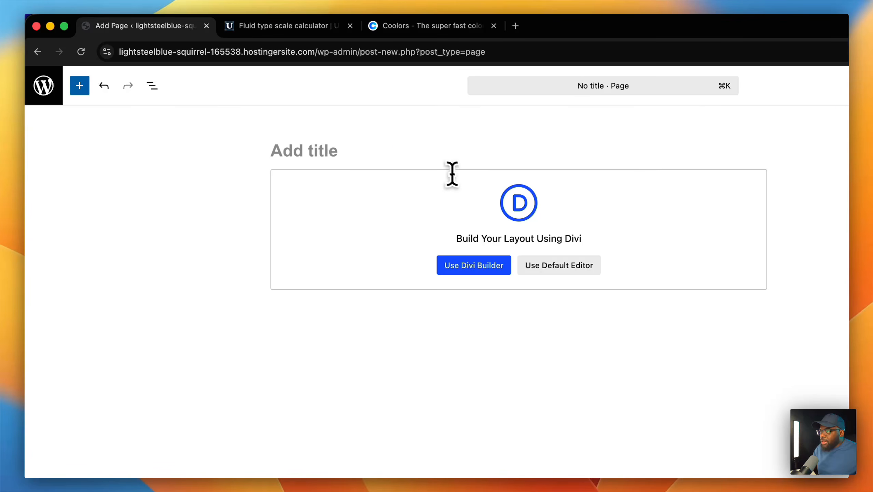
text(Home)
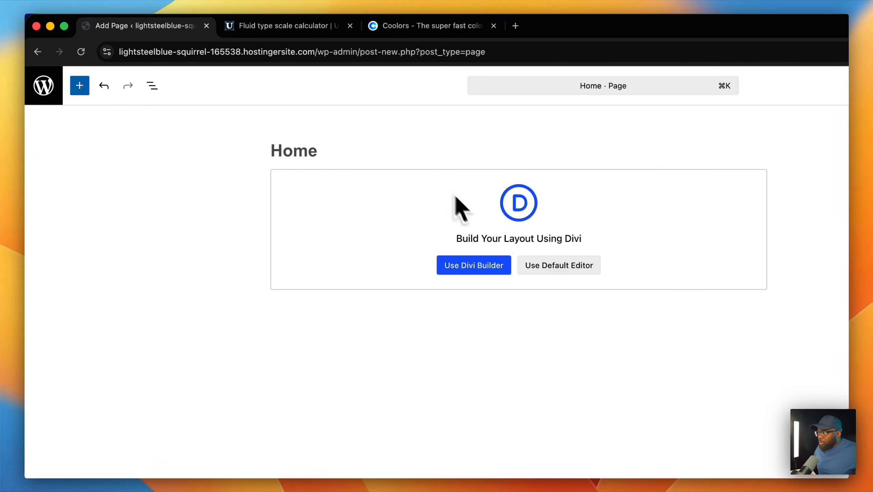
click(493, 266)
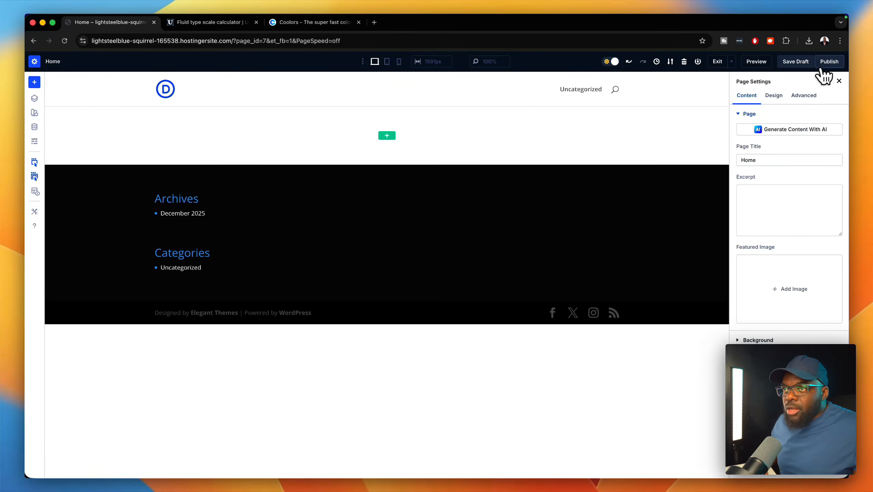
click(824, 65)
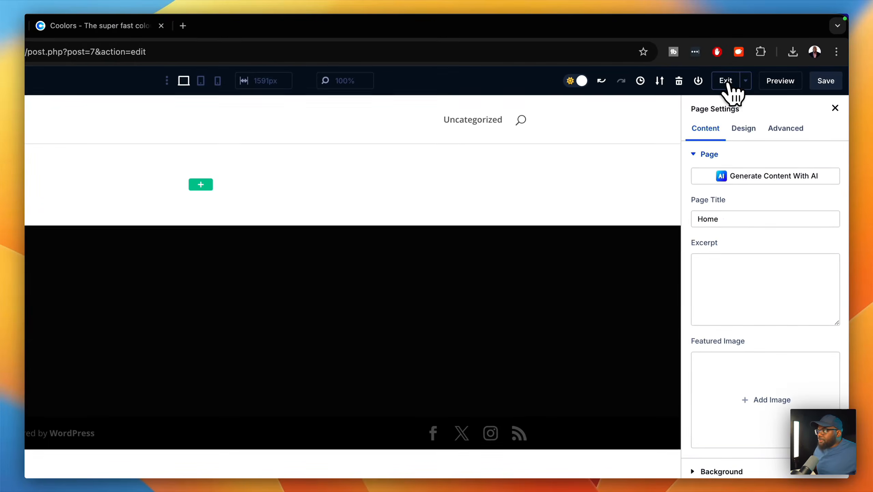
click(731, 85)
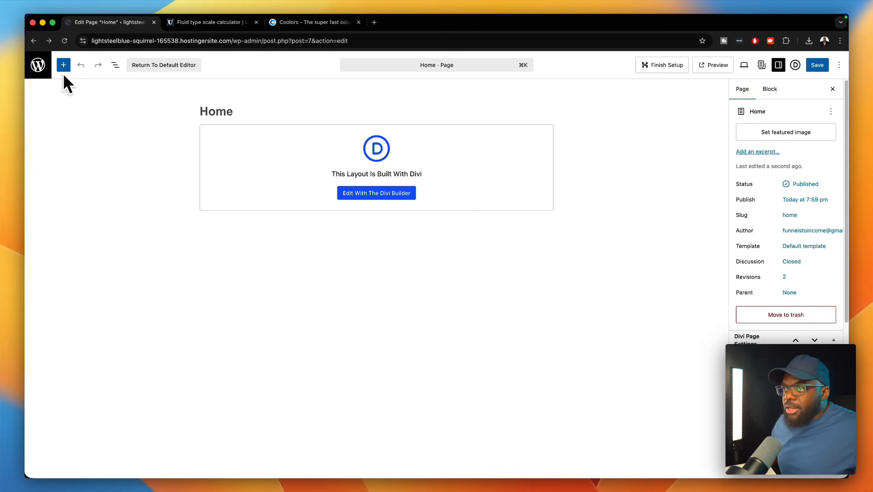
- Create and publish a 'Contact' page built with the Divi Builder
click(44, 70)
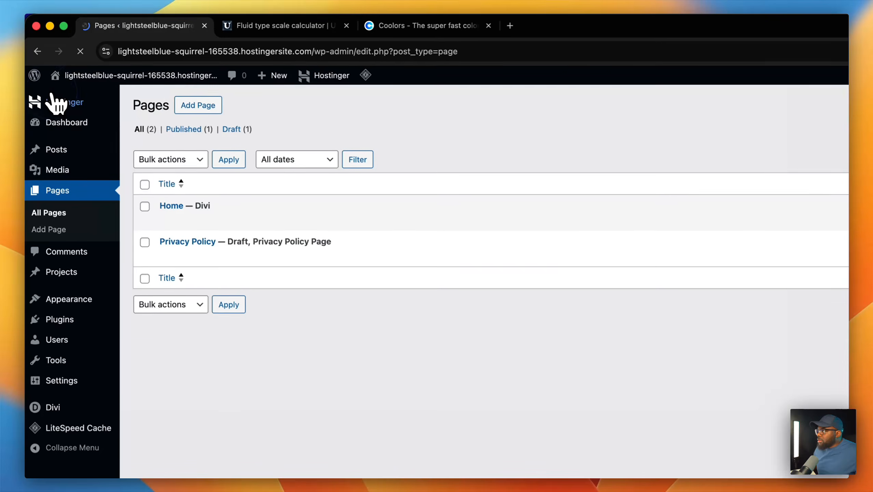
mouse_move(263, 80)
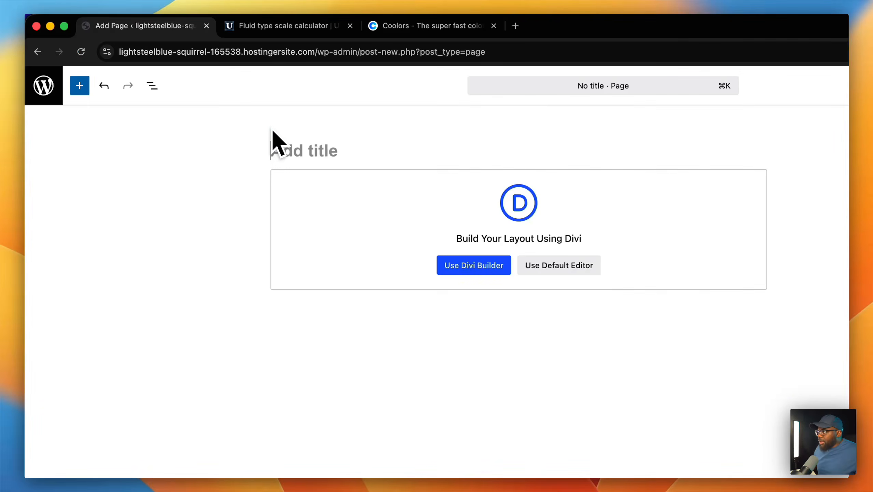
text(Contact)
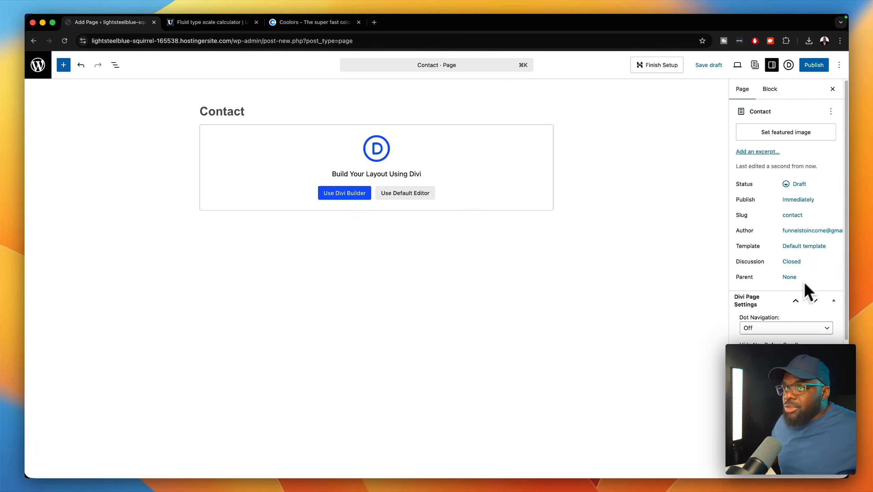
click(358, 193)
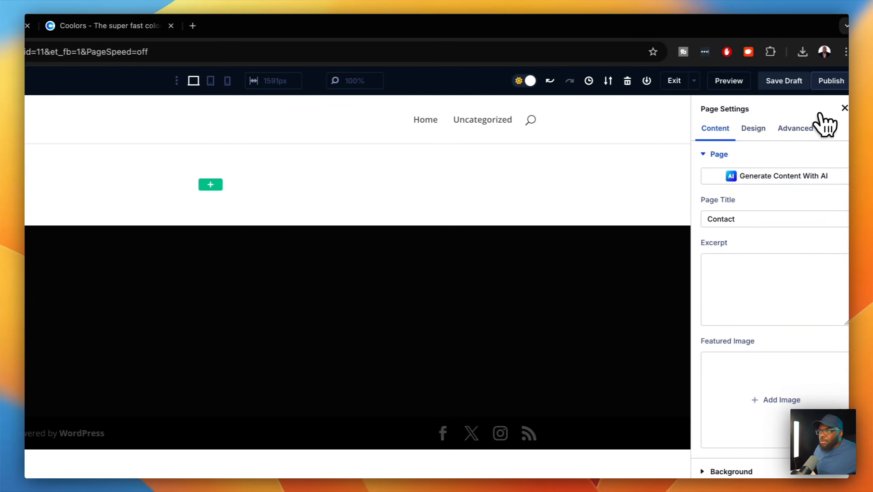
click(830, 84)
click(729, 80)
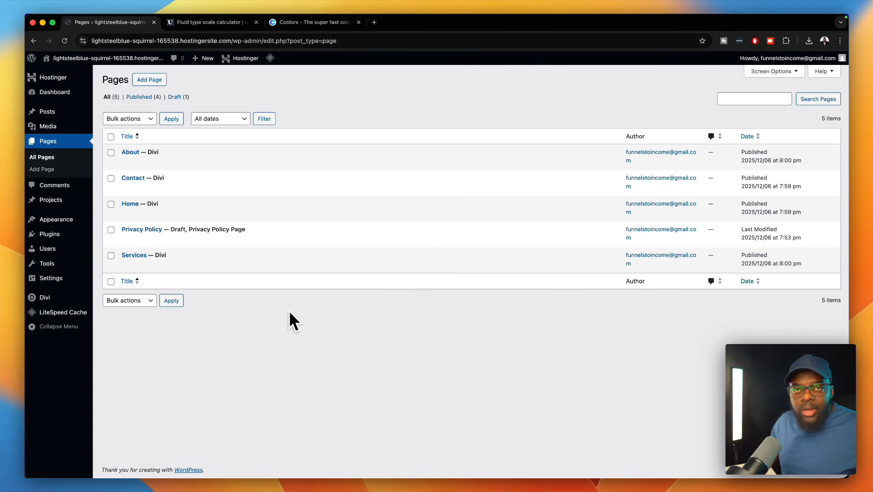
- Visit the live site in a new tab to check its navigation, then return to Pages
mouse_move(154, 70)
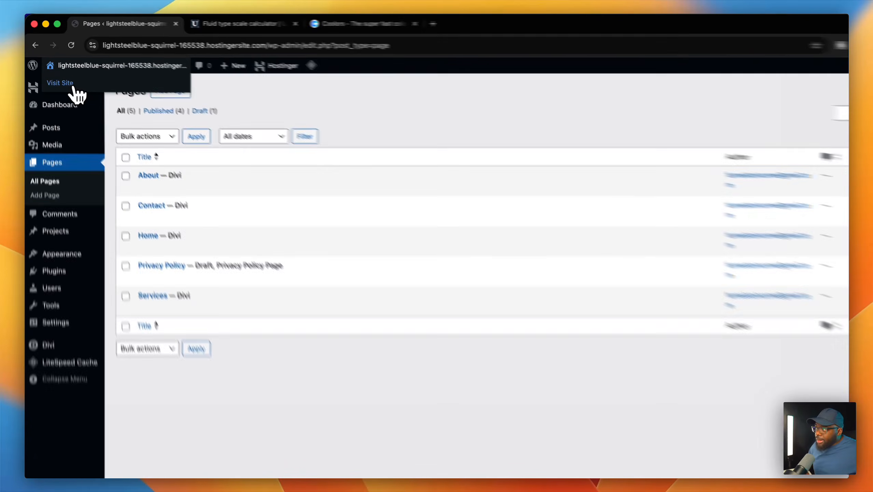
super+click(67, 75)
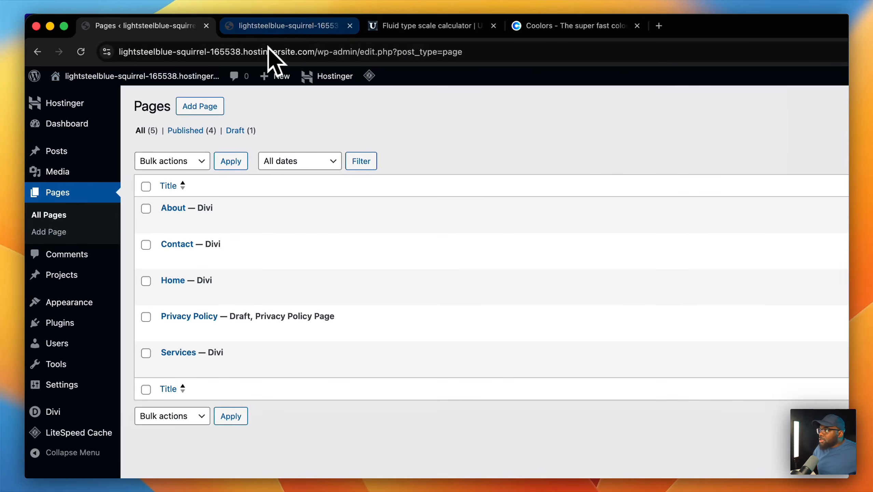
click(288, 26)
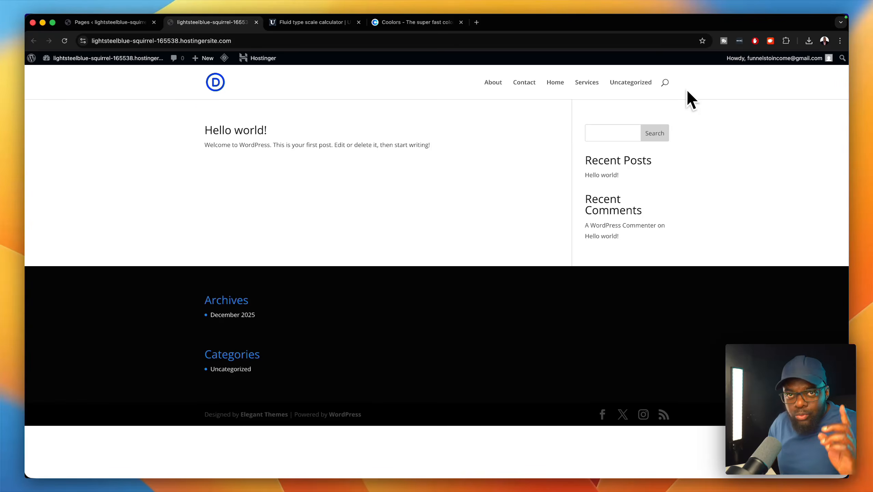
click(140, 24)
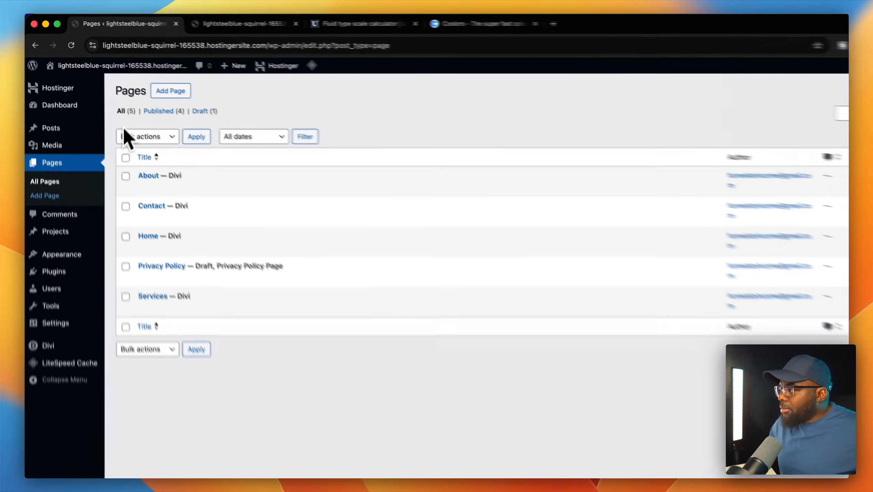
mouse_move(83, 290)
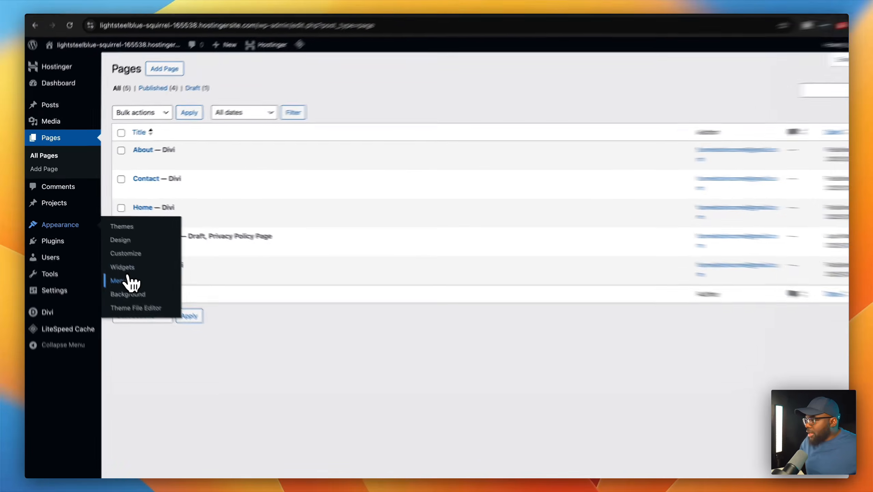
- Create a menu named 'main menu' assigned to the Primary Menu location
click(128, 280)
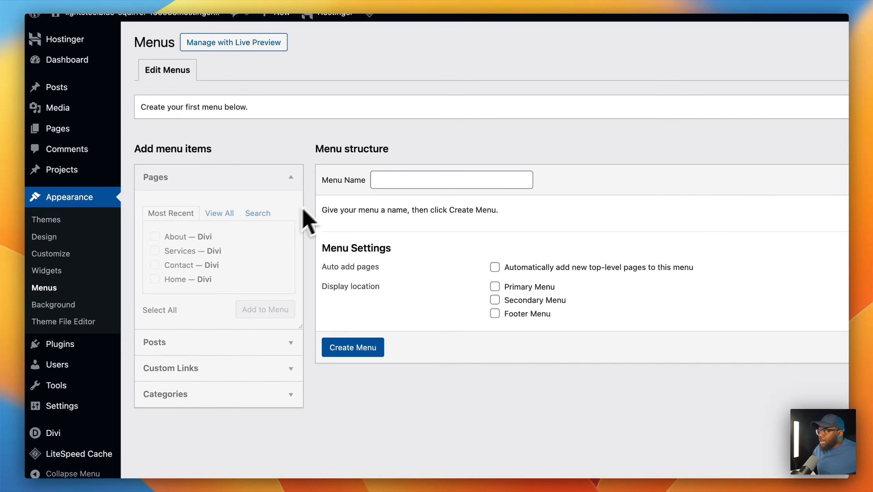
click(380, 183)
text(main me)
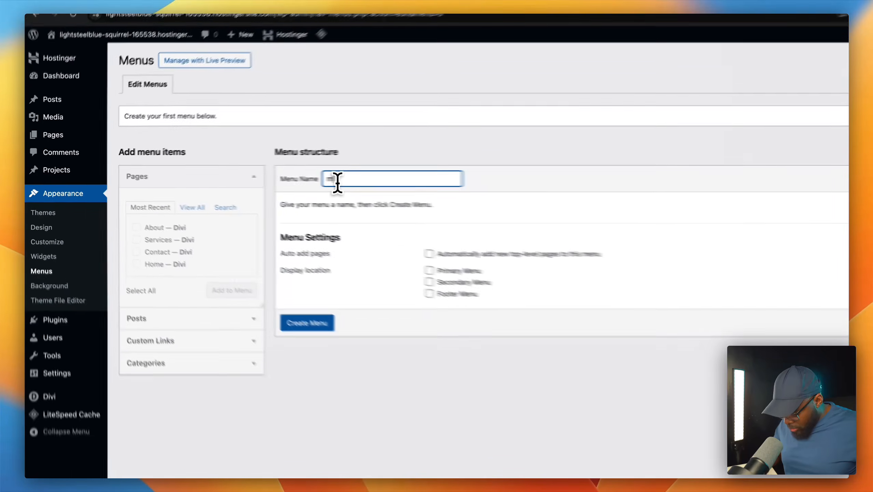
text(nu)
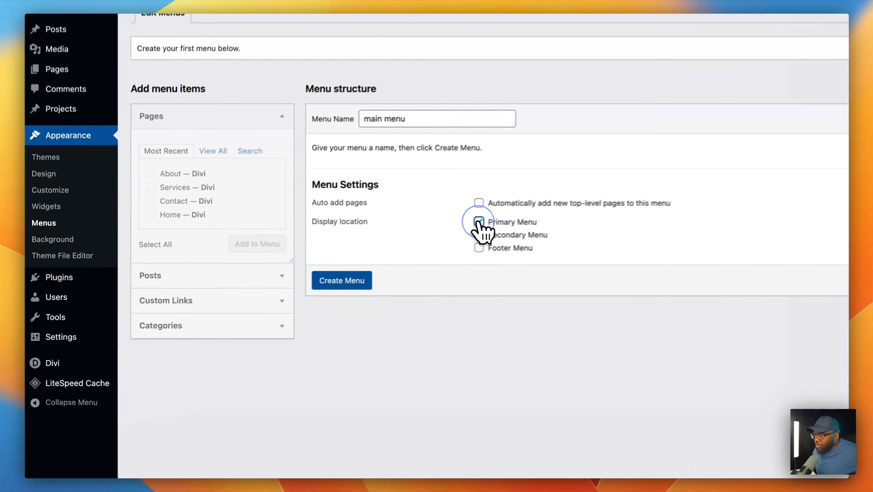
click(359, 253)
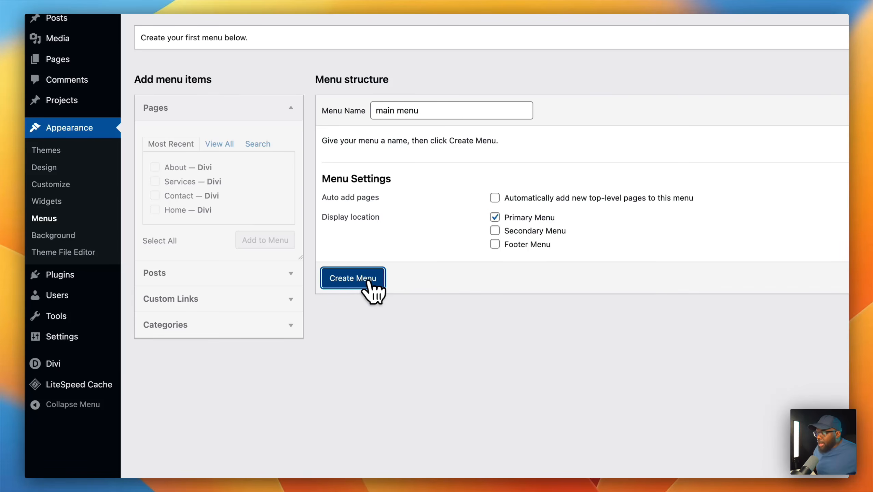
click(353, 278)
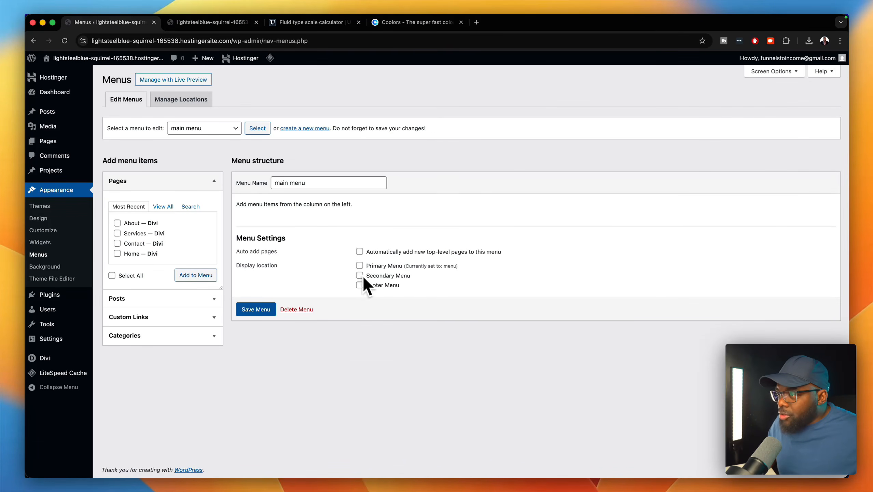
click(359, 266)
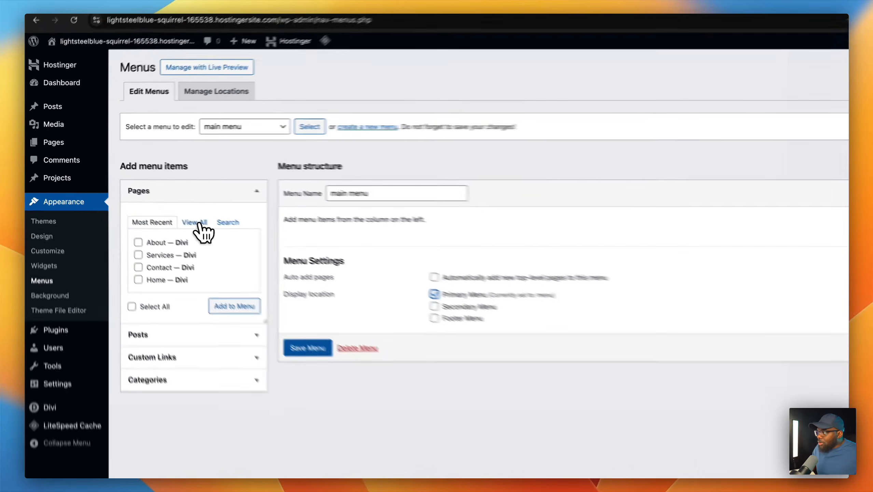
- Add all pages, drop the Home custom link, order Home, About, Services, Contact, and save
click(168, 207)
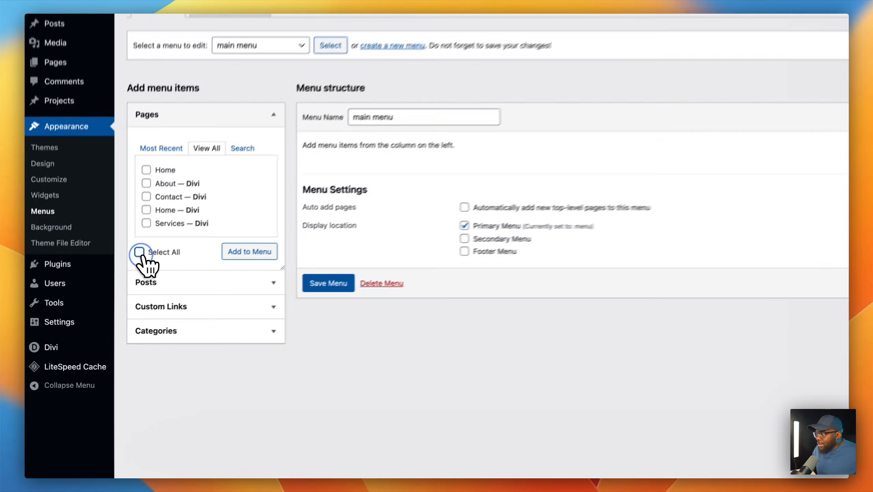
click(112, 286)
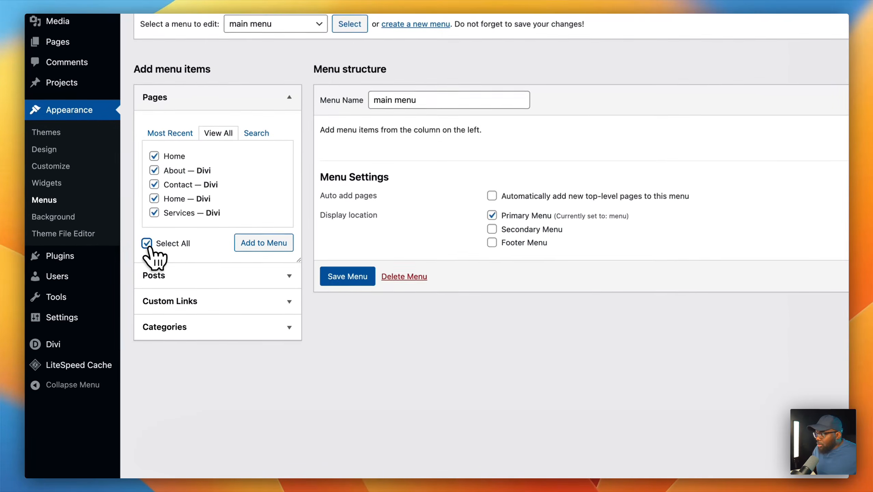
click(188, 288)
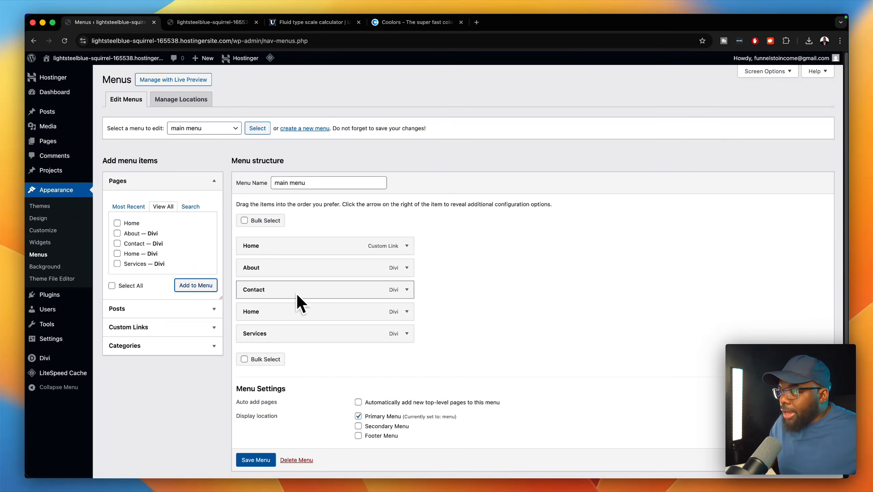
drag(320, 292, 298, 339)
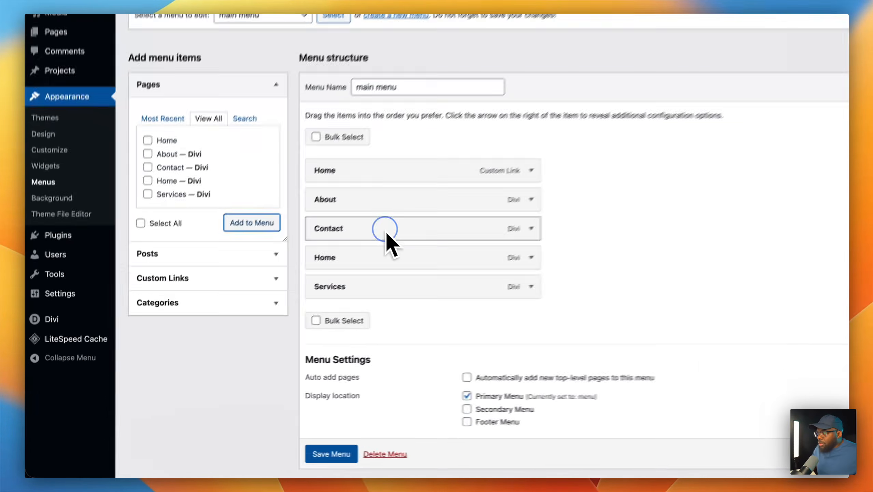
drag(407, 281, 407, 282)
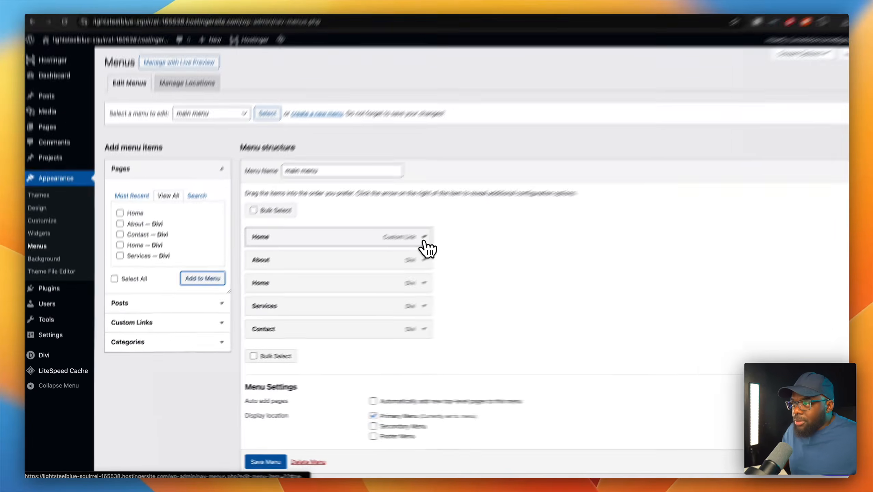
click(406, 245)
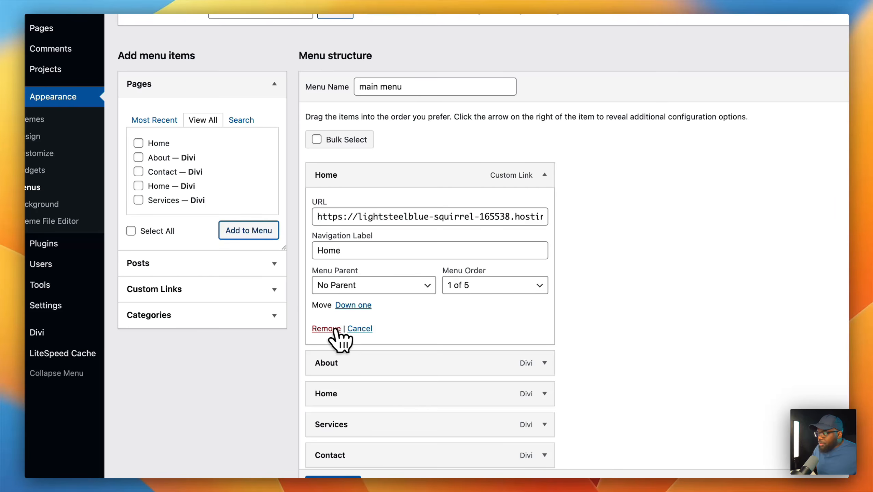
click(326, 328)
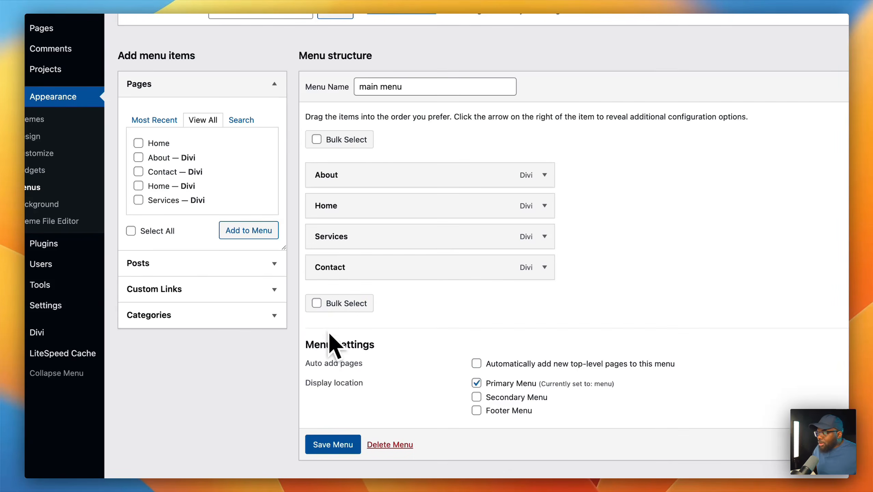
drag(370, 214, 368, 178)
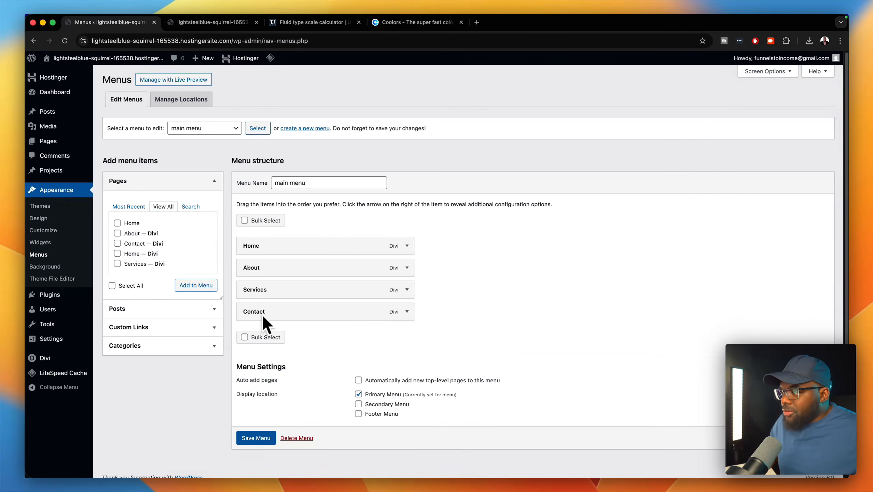
click(256, 438)
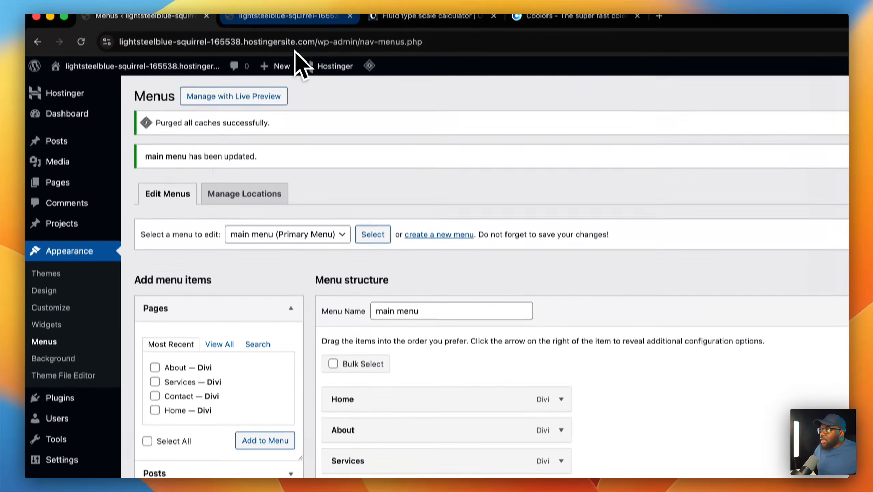
- Reload the live site, re-save the main menu, and reload to confirm the Home/About/Services/Contact navigation
click(289, 25)
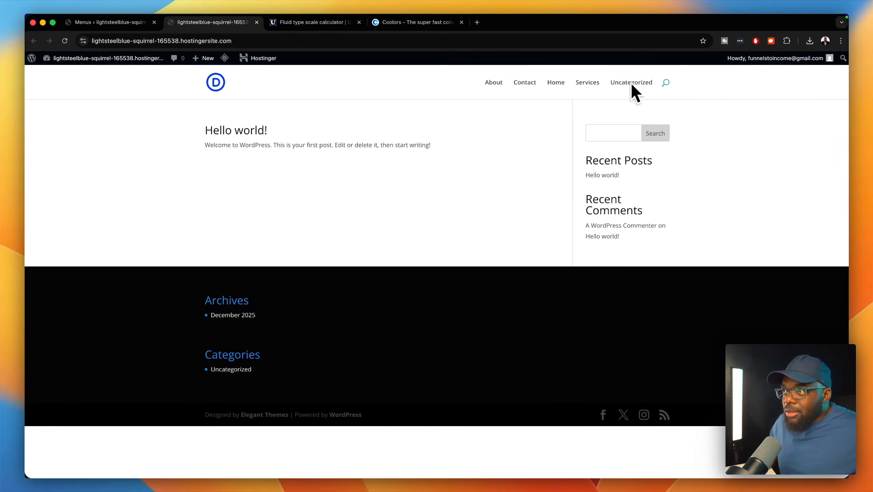
click(67, 41)
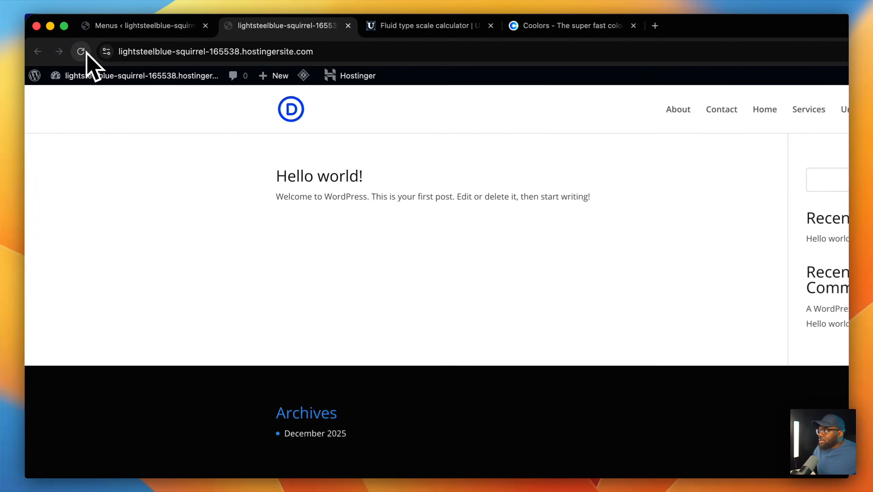
click(134, 25)
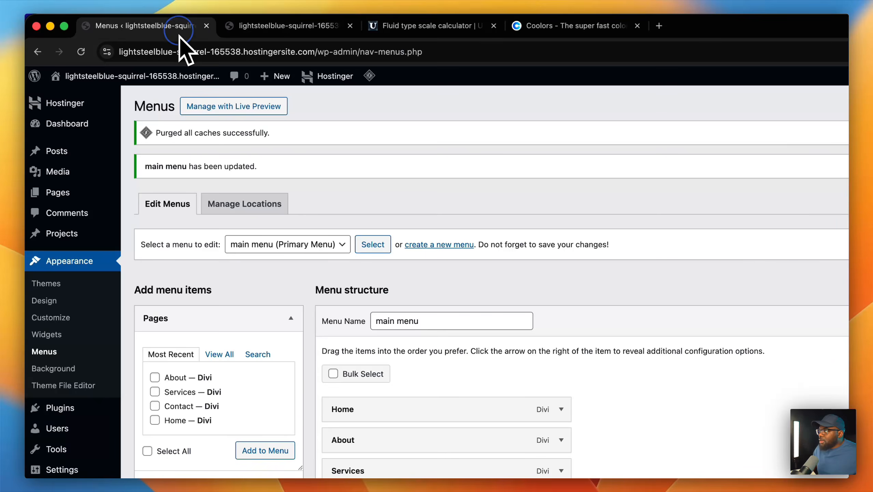
scroll(278, 270, down, 5)
click(341, 464)
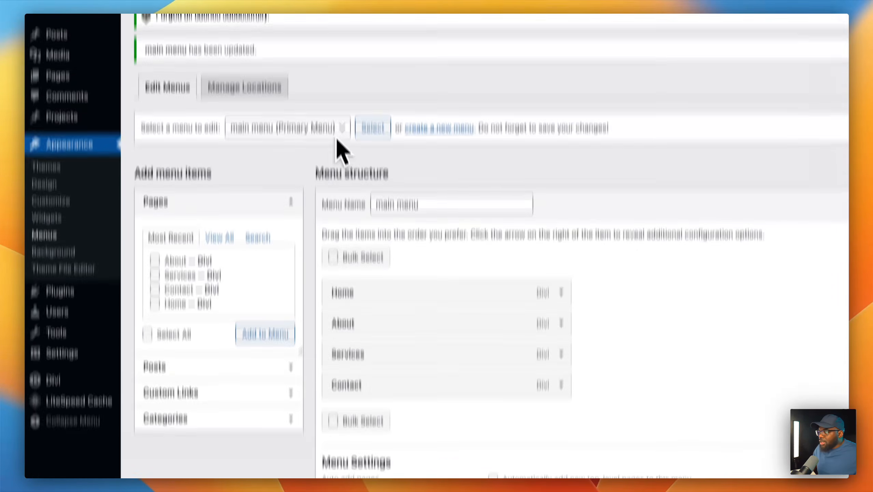
click(311, 26)
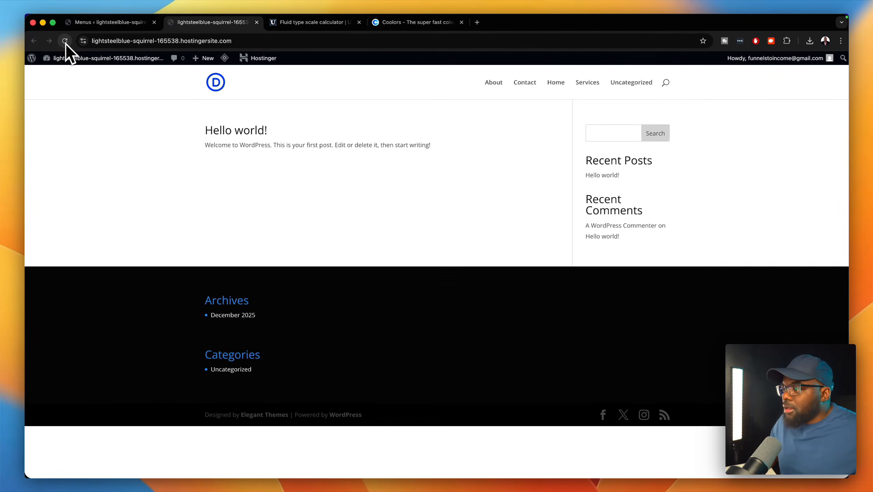
click(66, 42)
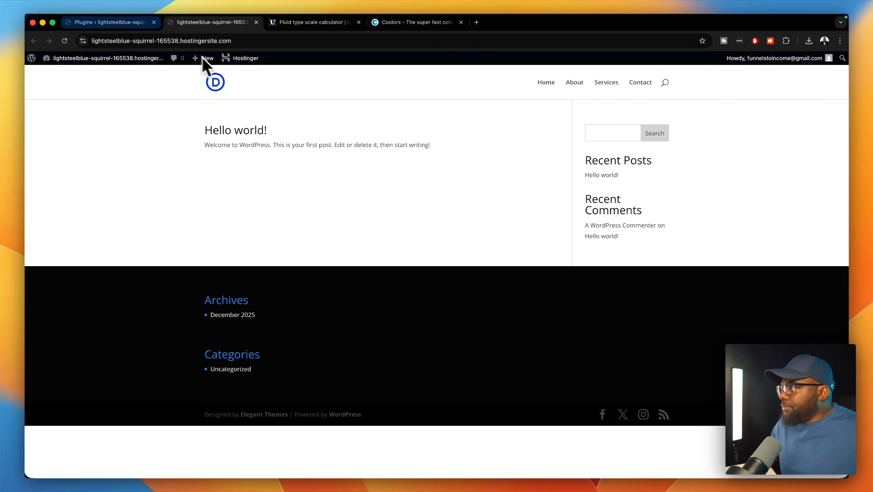
- Bulk-deactivate the Hostinger Tools, Reach, Easy Onboarding and AI plugins
click(116, 30)
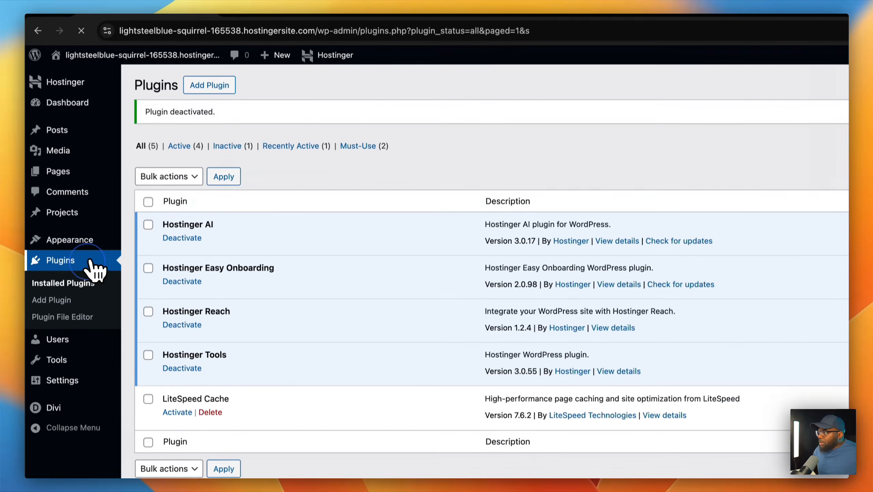
click(91, 258)
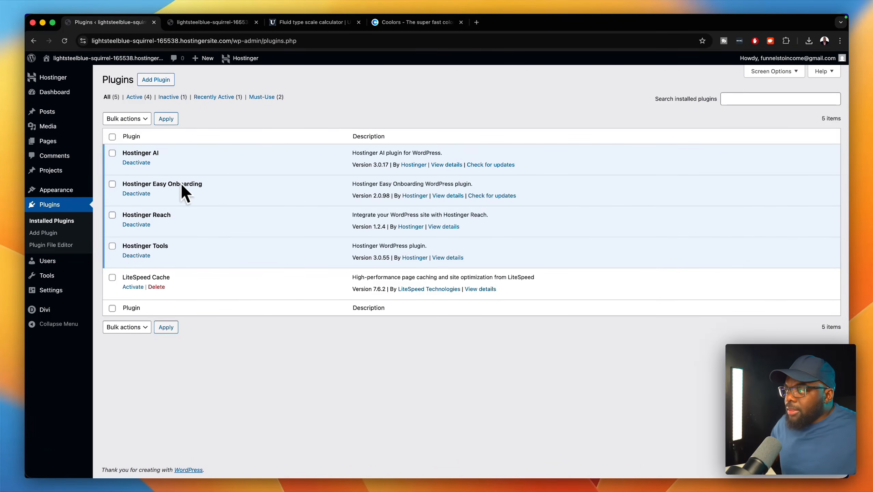
click(112, 246)
click(112, 215)
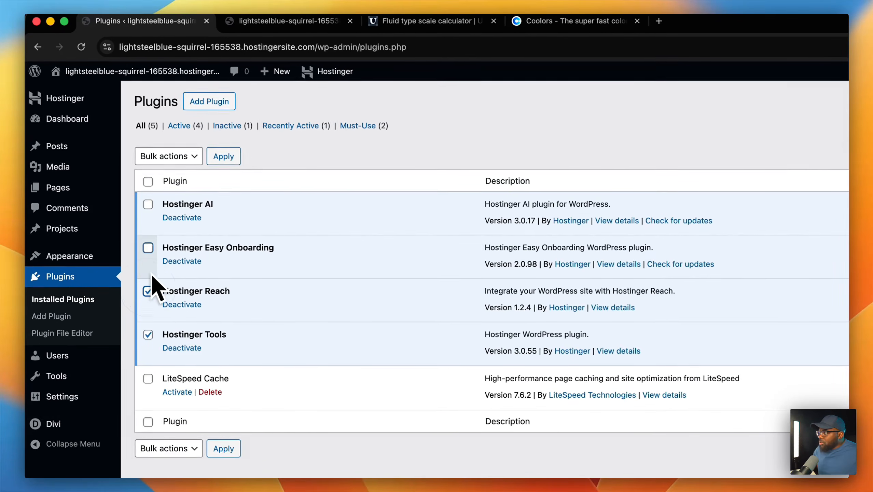
click(148, 248)
click(148, 204)
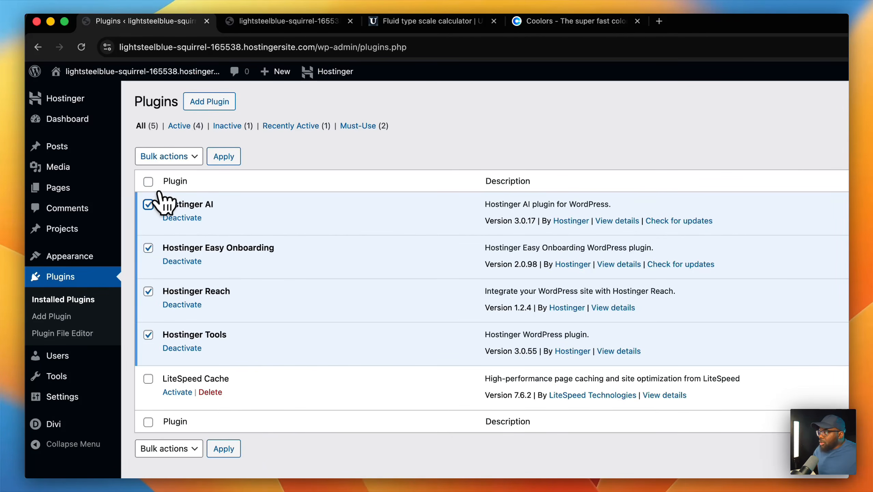
click(184, 155)
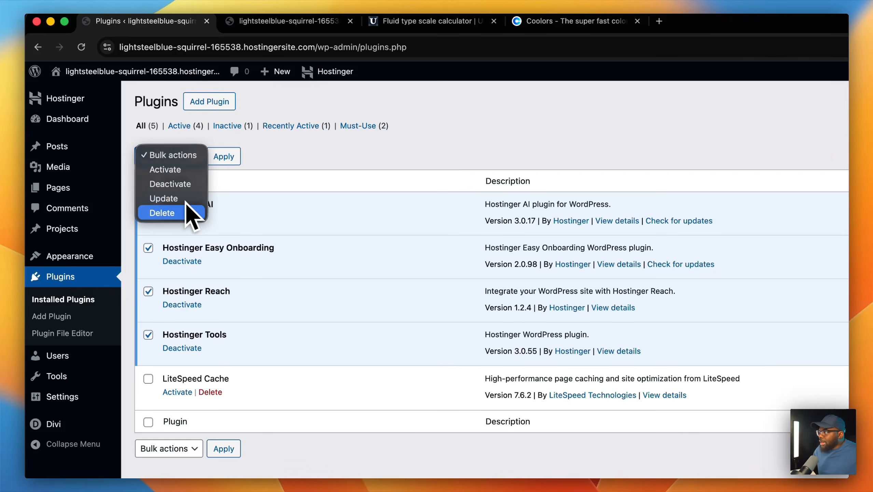
click(170, 184)
click(221, 158)
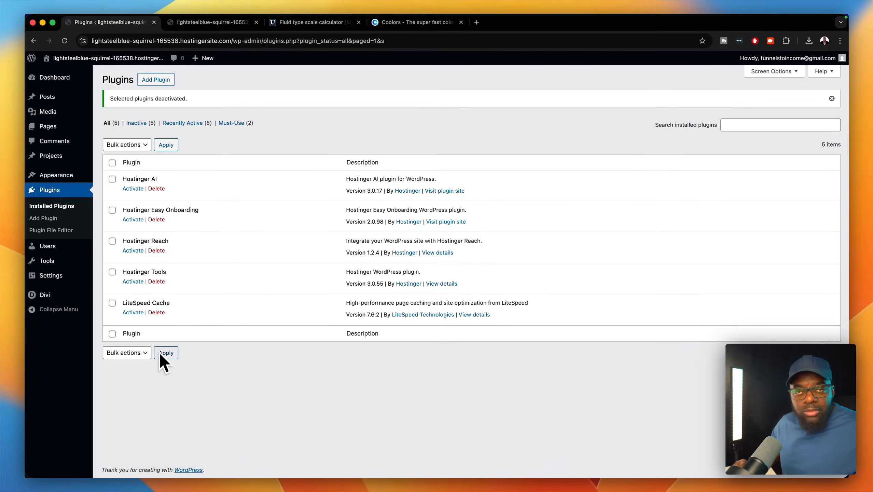
mouse_move(88, 102)
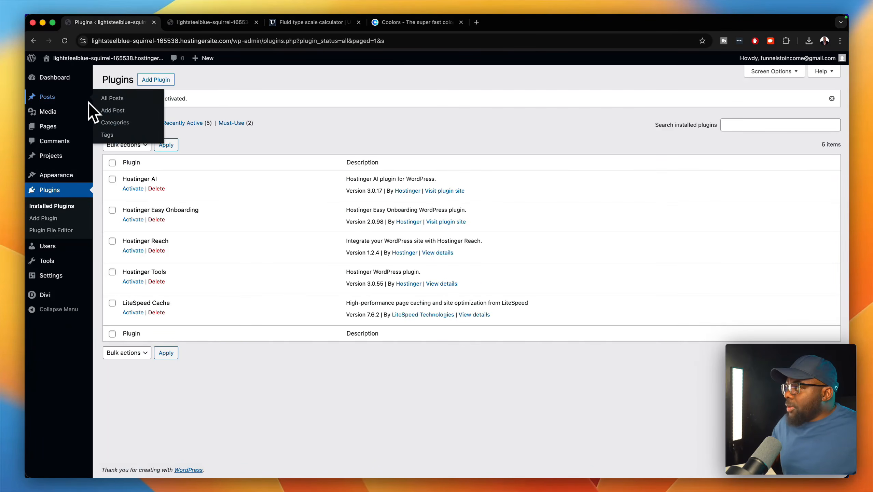
mouse_move(74, 85)
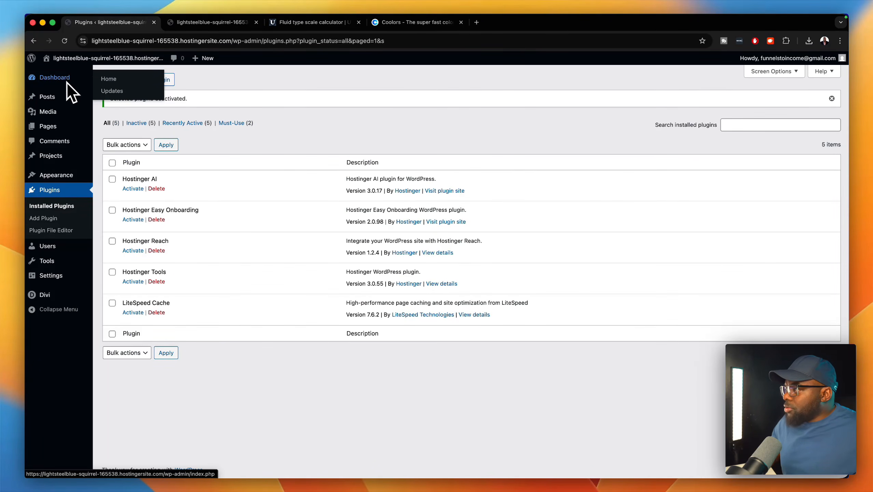
- Set the Reading settings homepage to the static Home page and save the changes
mouse_move(61, 282)
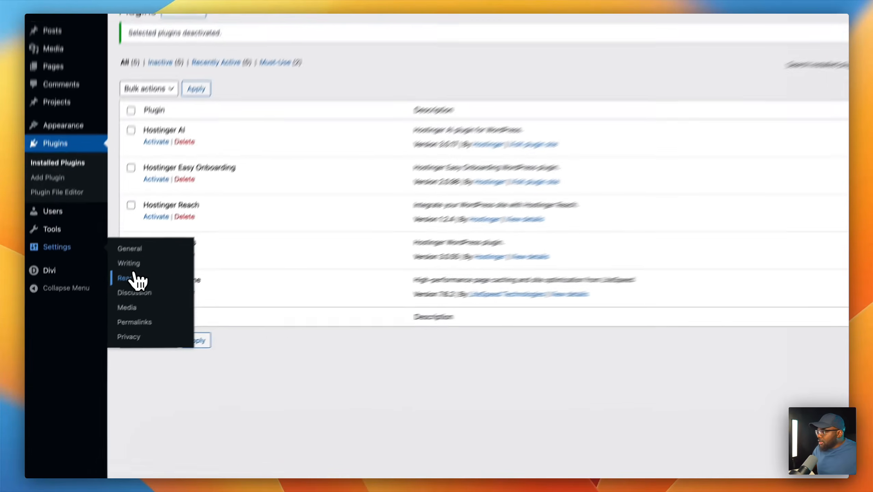
click(112, 300)
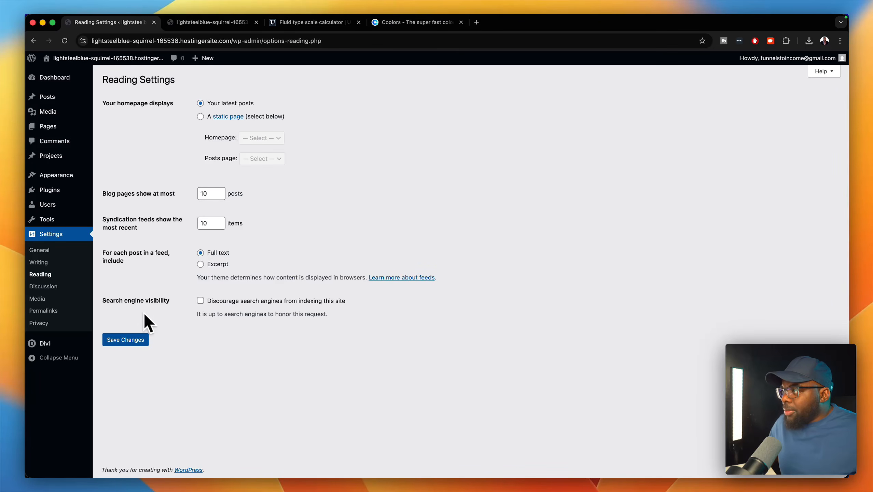
click(200, 118)
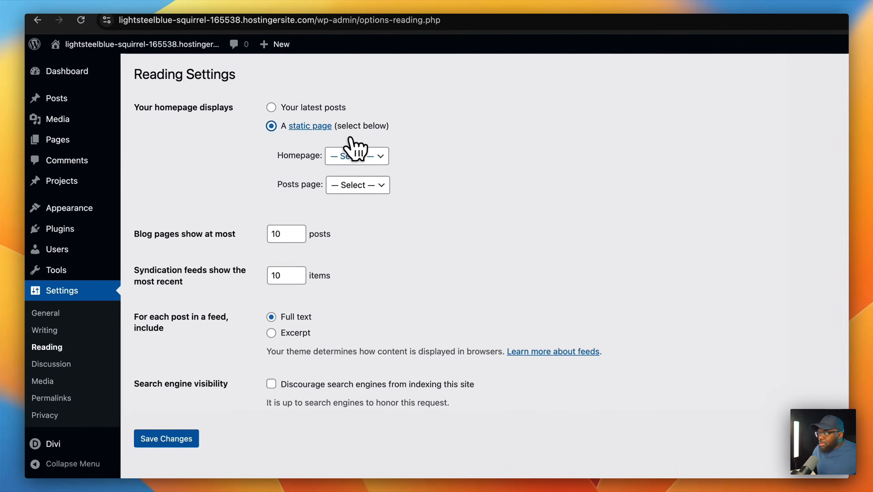
click(365, 156)
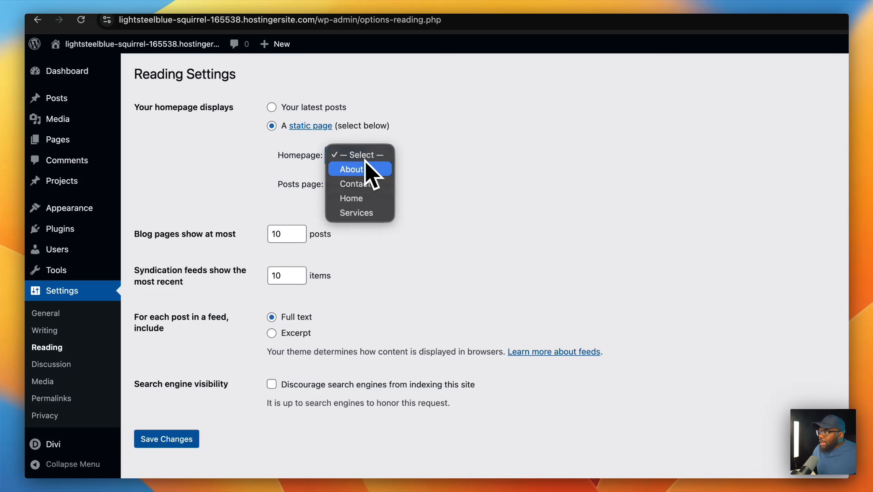
click(372, 196)
scroll(382, 265, down, 5)
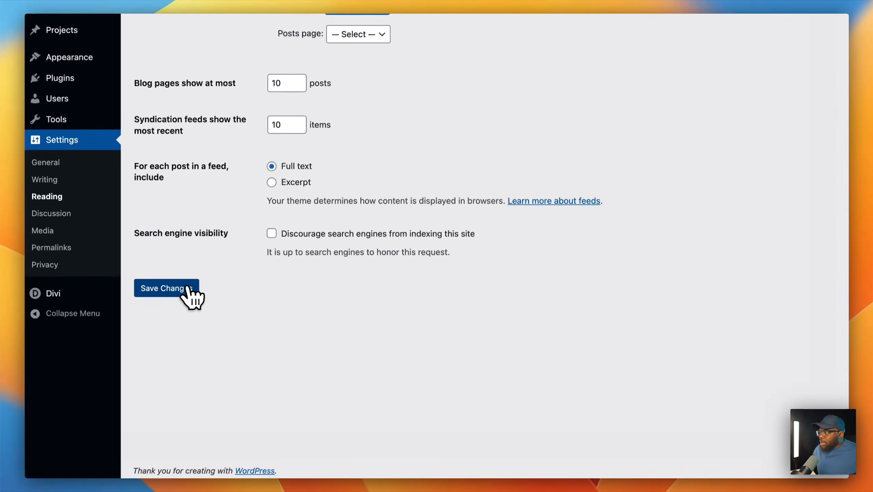
click(179, 315)
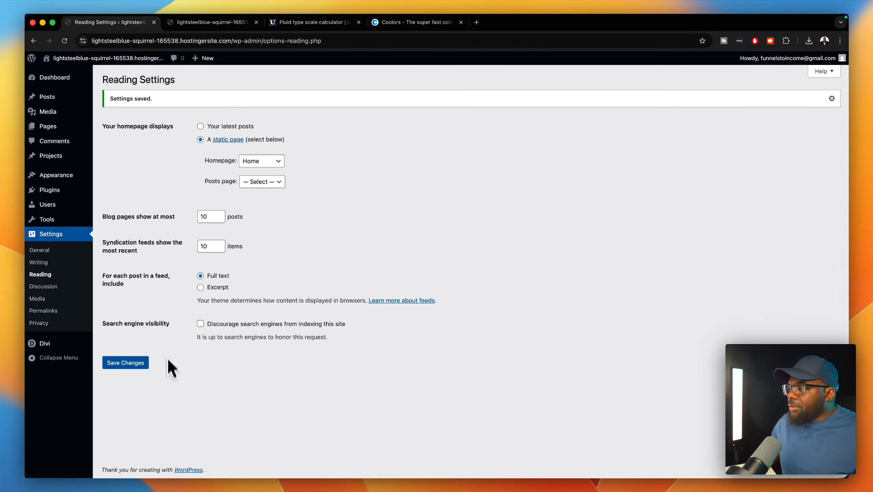
click(212, 22)
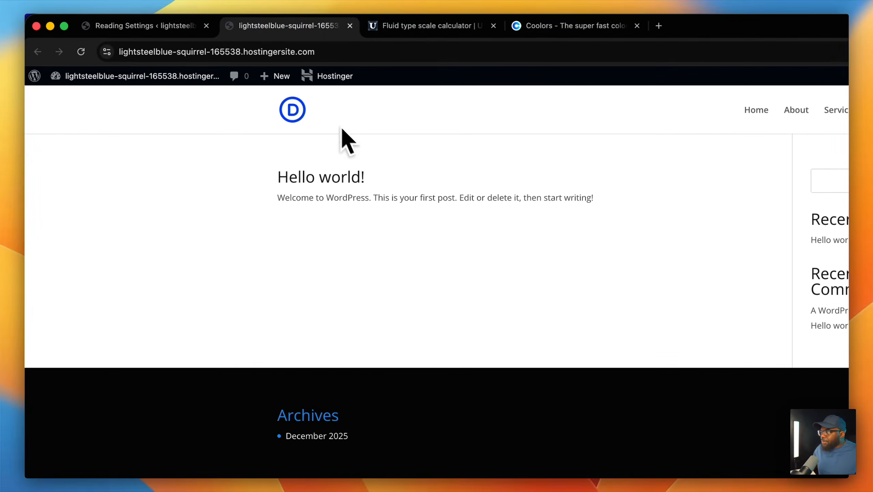
- Open the Hello world! post, then go back to the front page now showing Home
click(334, 180)
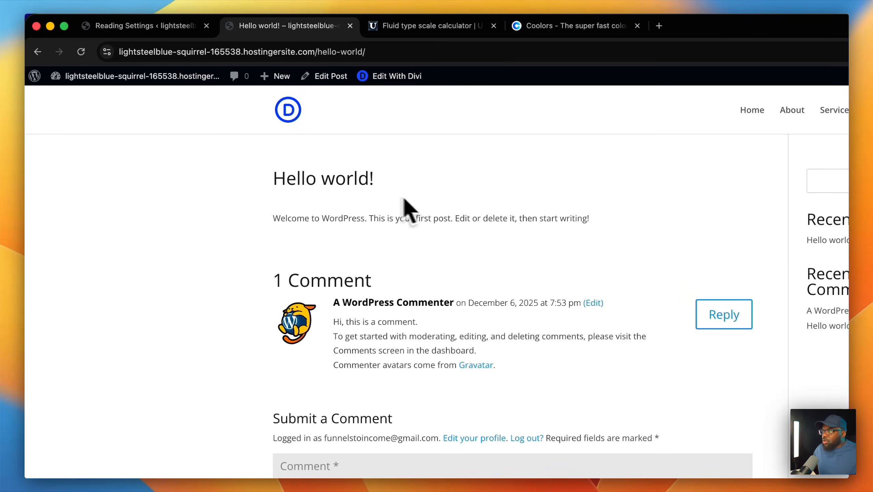
click(43, 54)
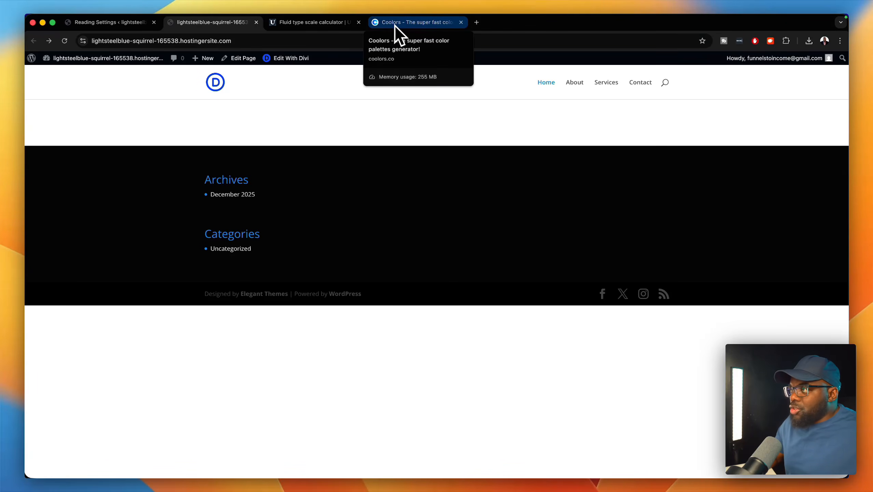
- Place the Coolors tab beside the type scale calculator and generate random palettes
drag(396, 27, 277, 27)
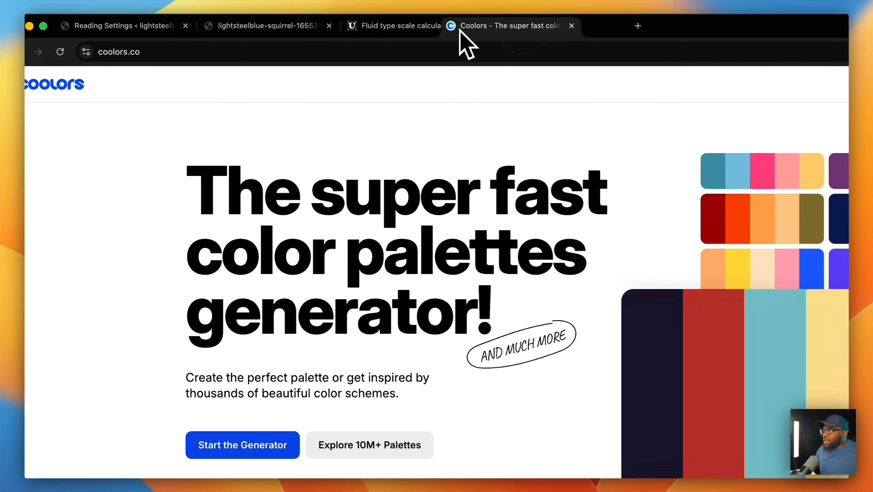
drag(357, 33, 372, 33)
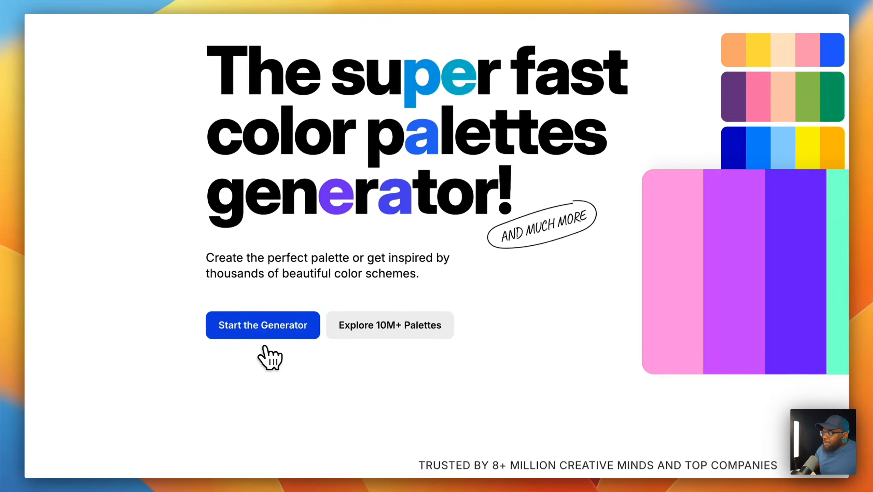
click(264, 328)
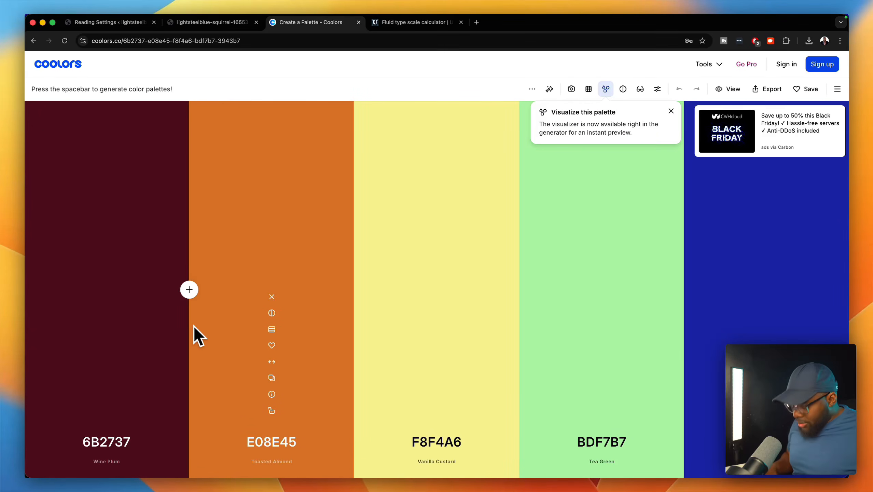
key(space)
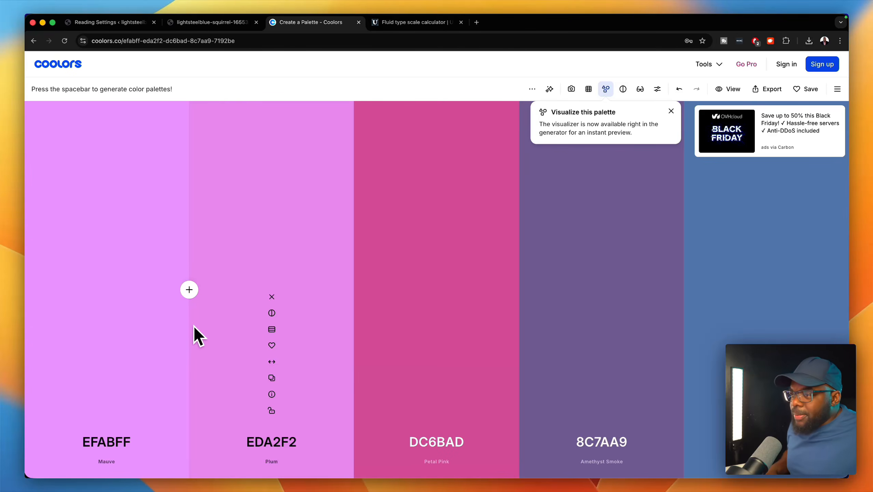
key(space)
key(space)
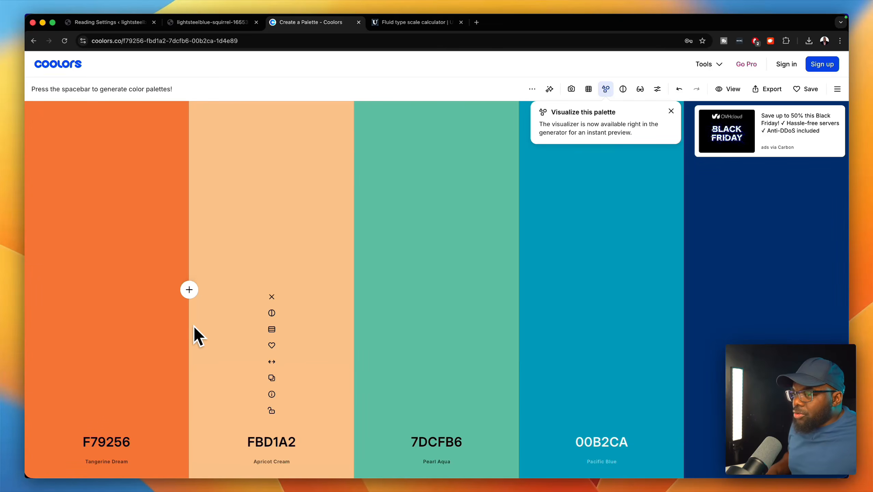
key(space)
key(space)
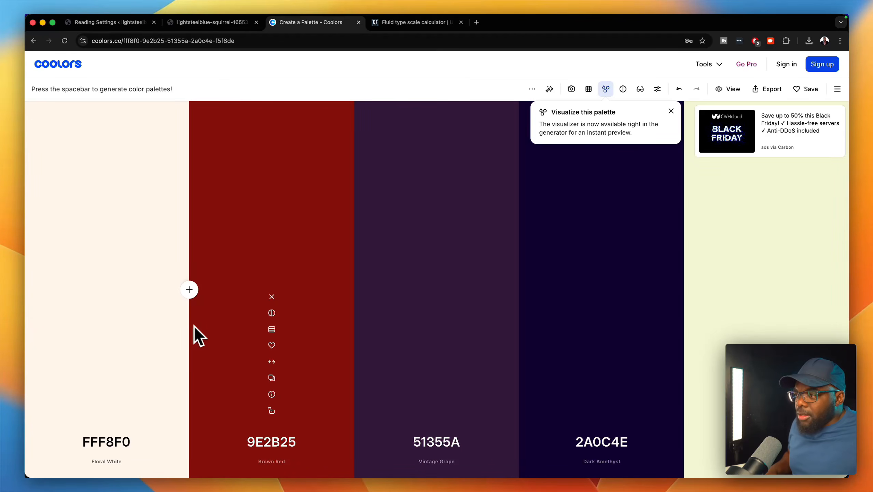
click(304, 444)
key(space)
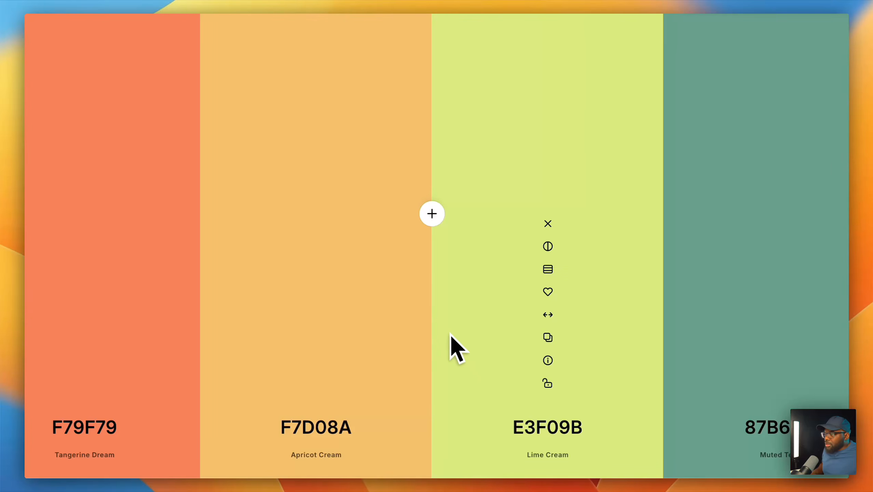
key(space)
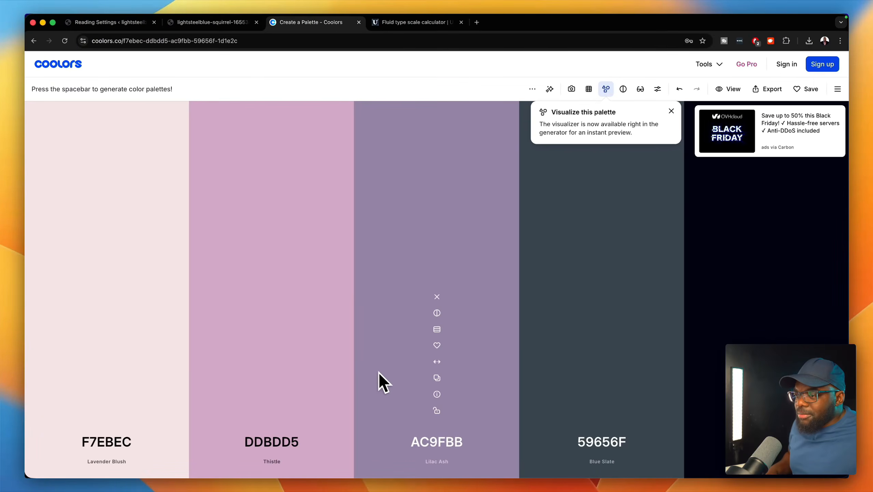
key(space)
key(space)
key(space)
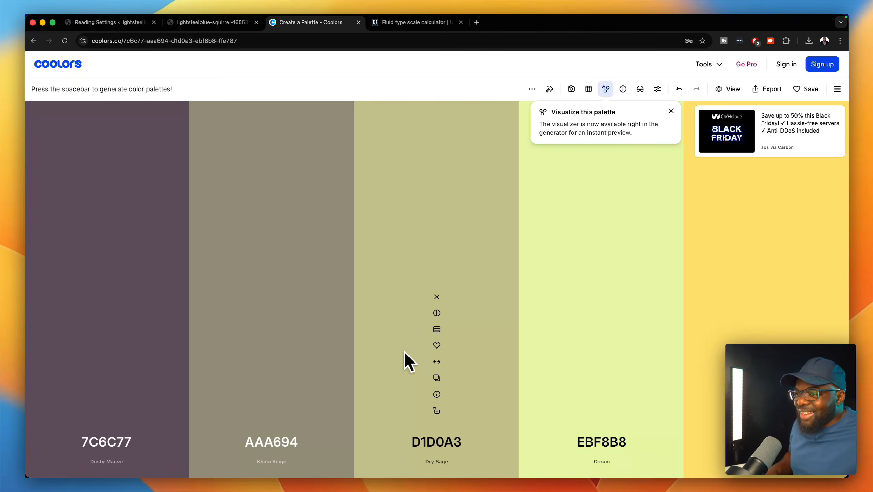
key(space)
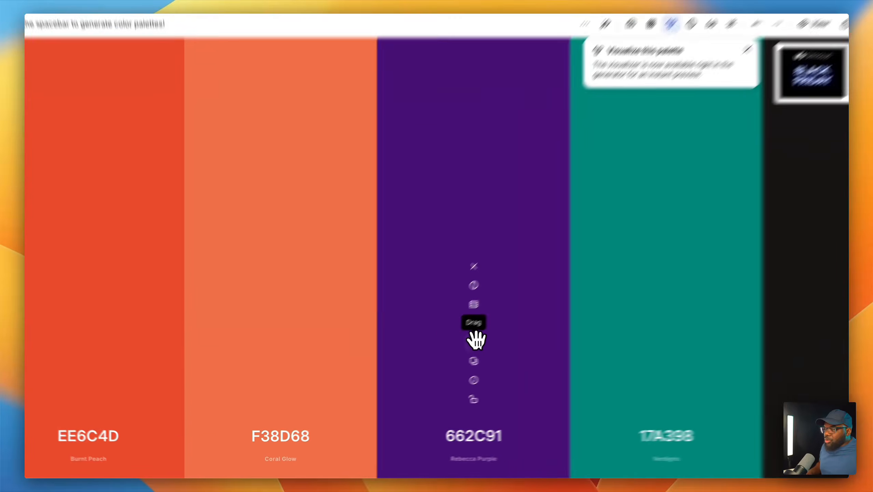
- Move the 662C91 purple left, lock it, and remove Coral Glow and Burnt Peach
drag(437, 361, 308, 361)
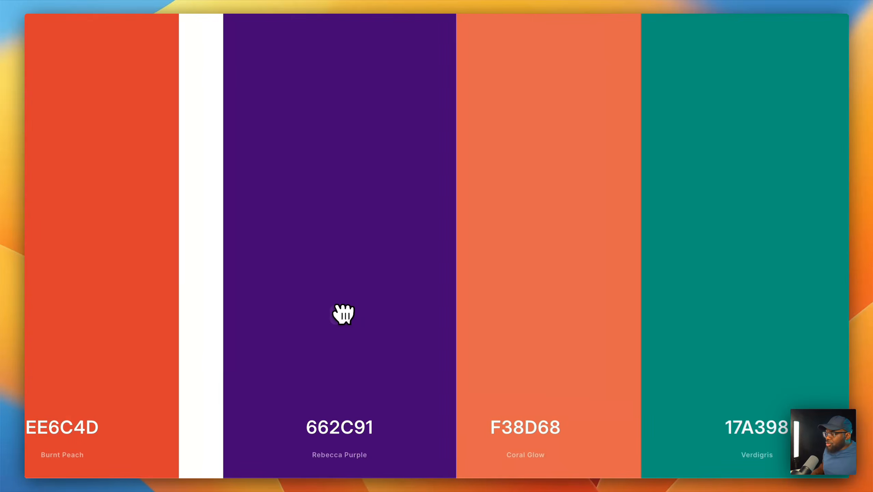
drag(344, 314, 344, 318)
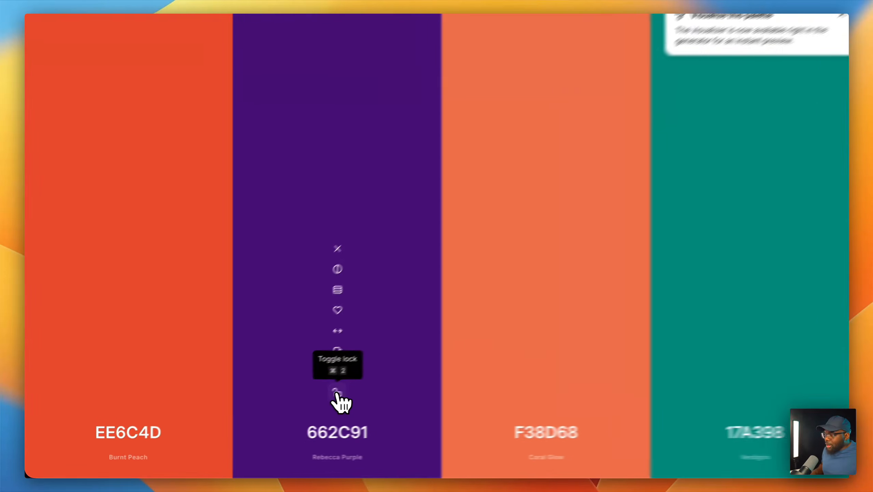
click(271, 411)
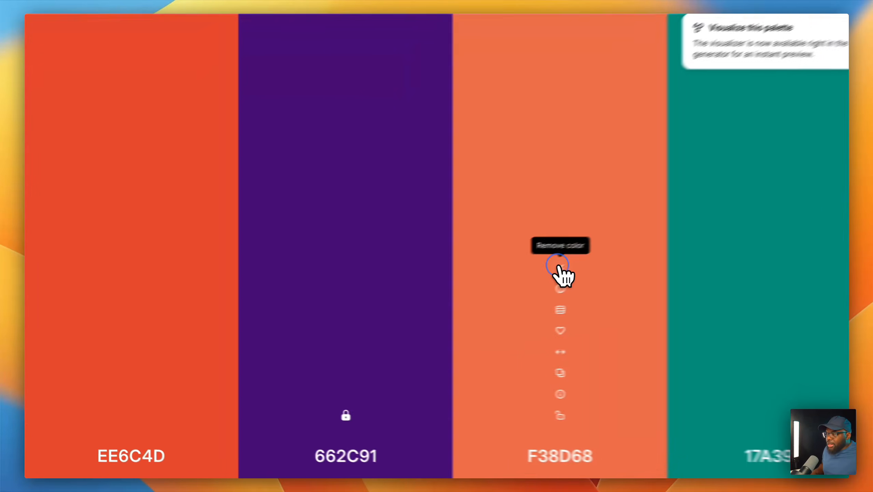
click(437, 296)
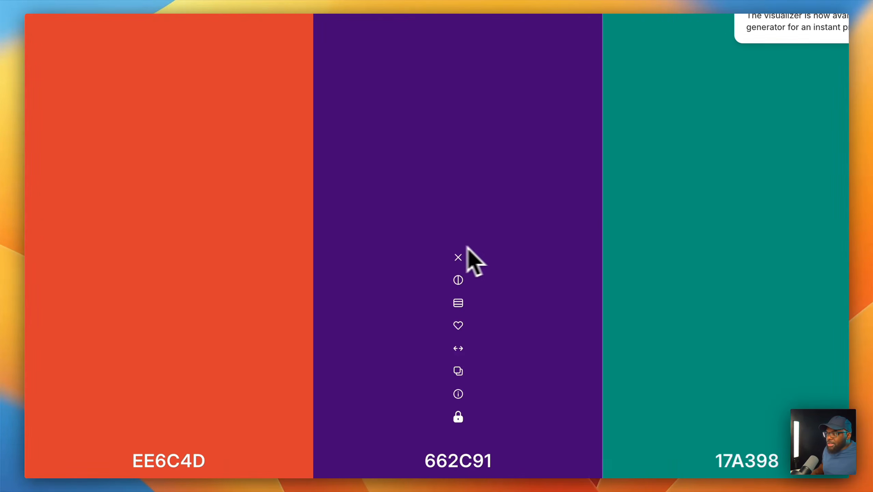
click(168, 256)
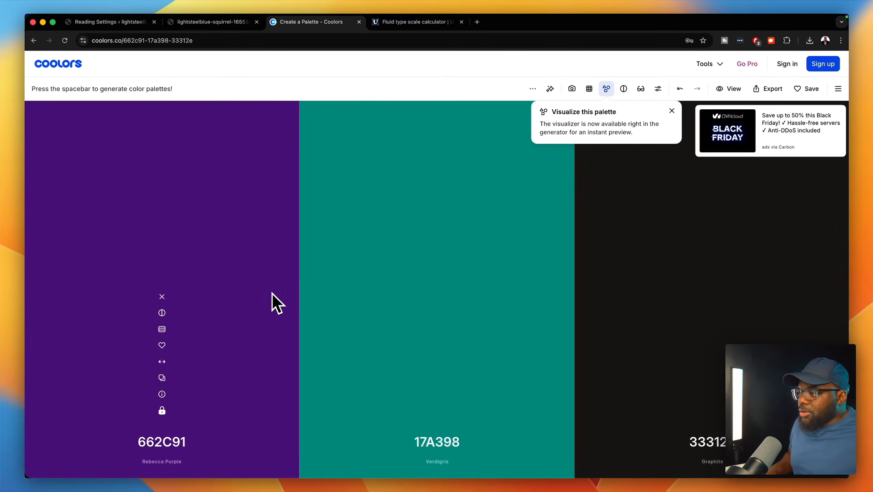
- Regenerate companions for the locked purple until Sand Dune EAE0CC and C9ADA1 appear
key(space)
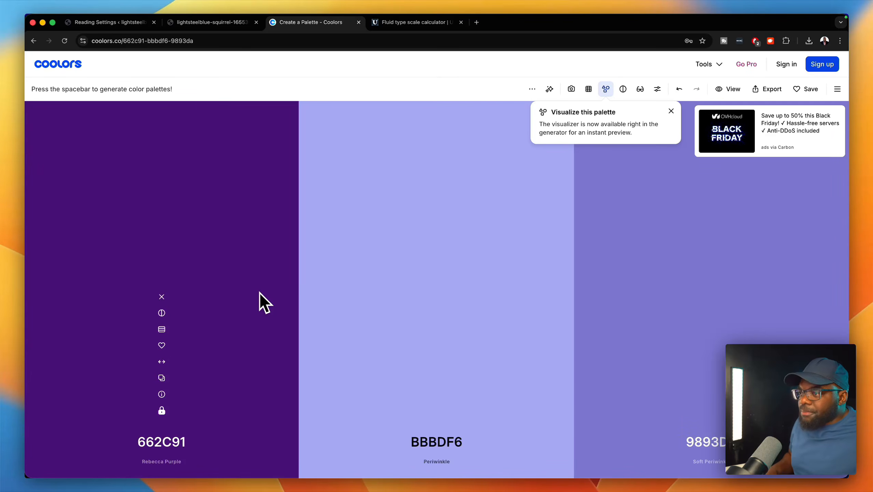
key(space)
key(space)
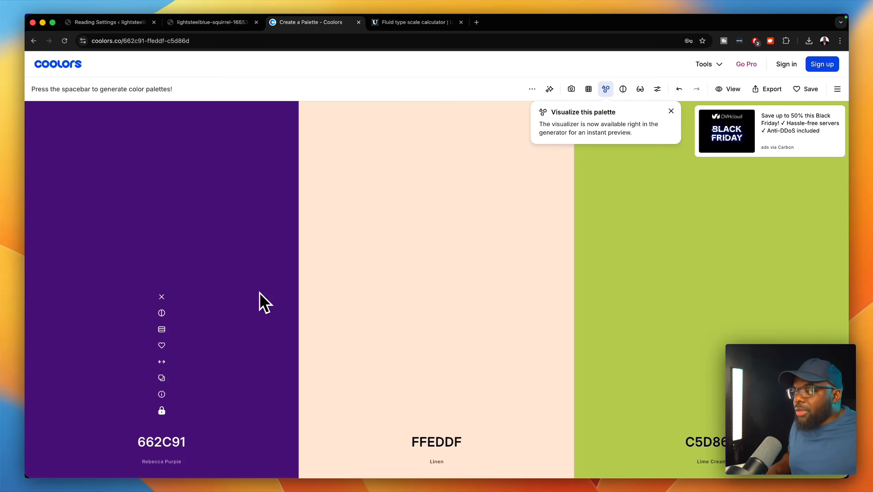
key(space)
key(space)
key(space)
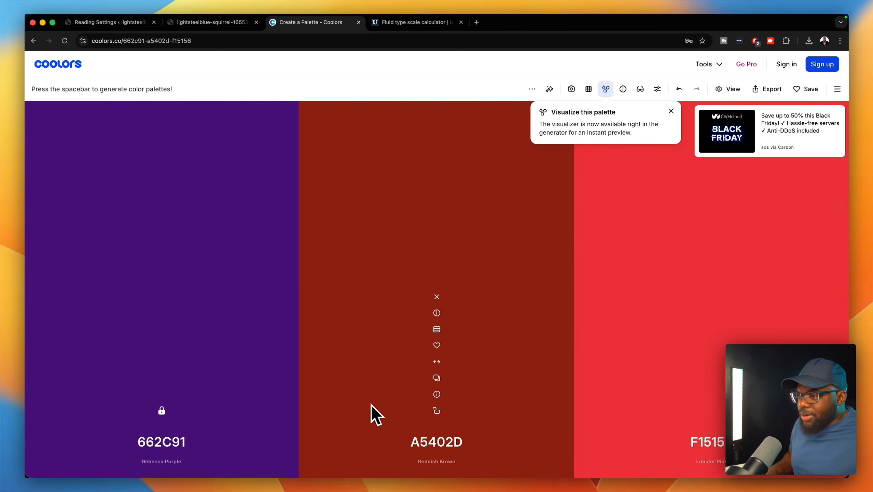
key(space)
key(space)
key(space)
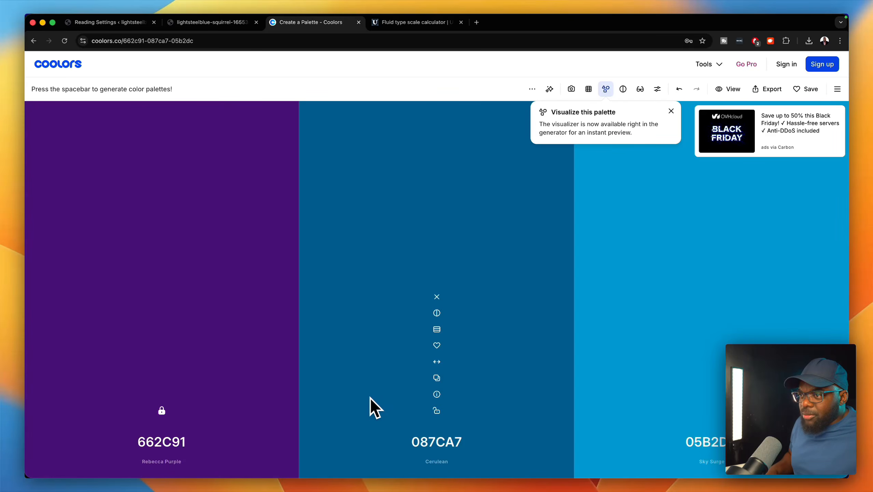
key(space)
key(space)
key(space)
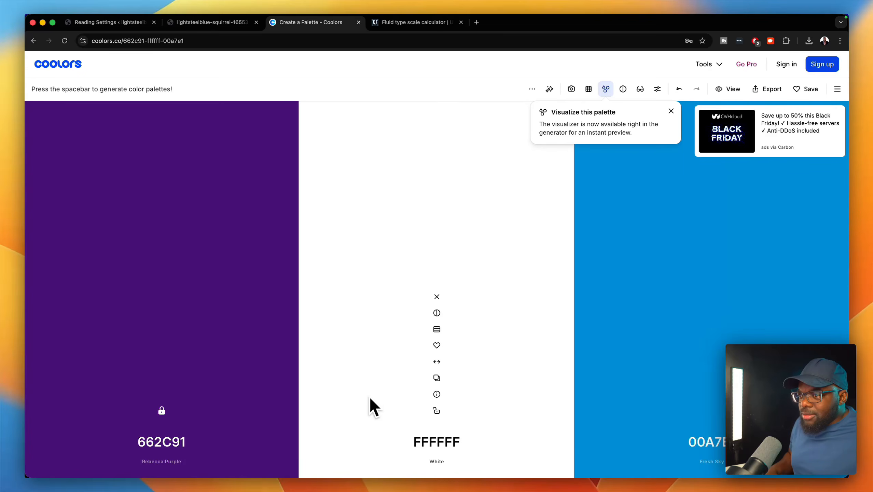
key(space)
key(space)
key(space)
key(space)
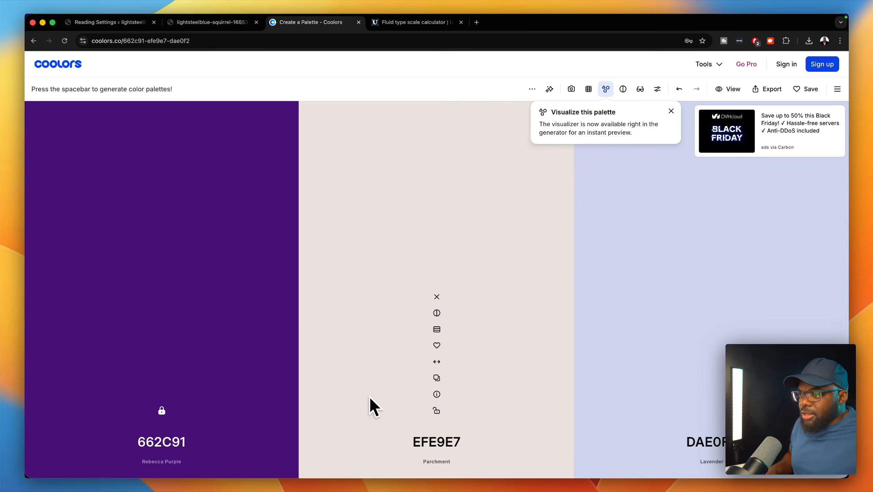
key(space)
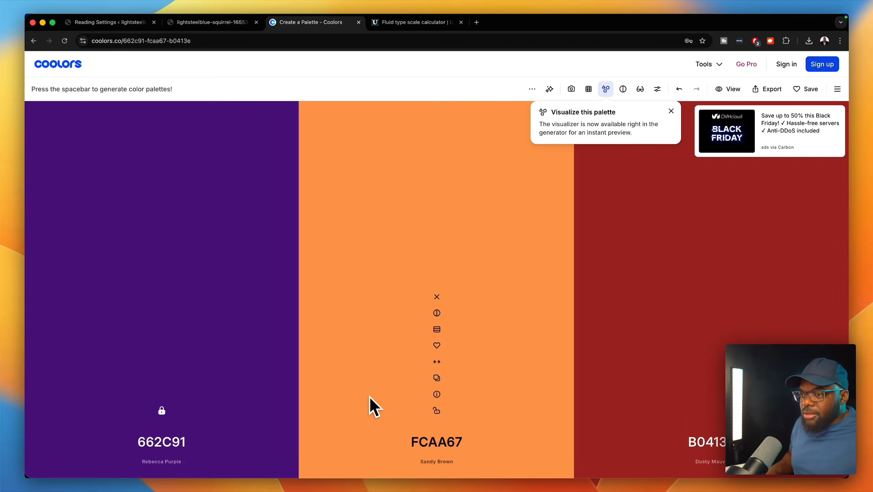
key(space)
key(space)
key(space)
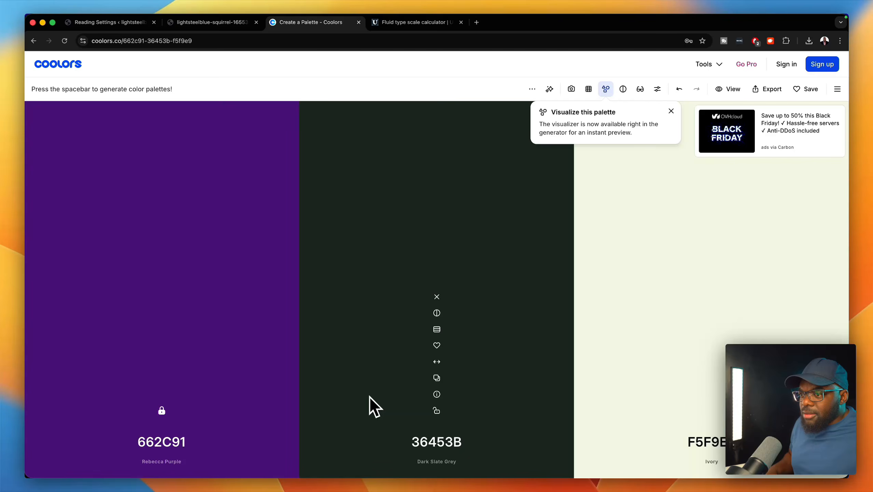
key(space)
key(space)
key(space)
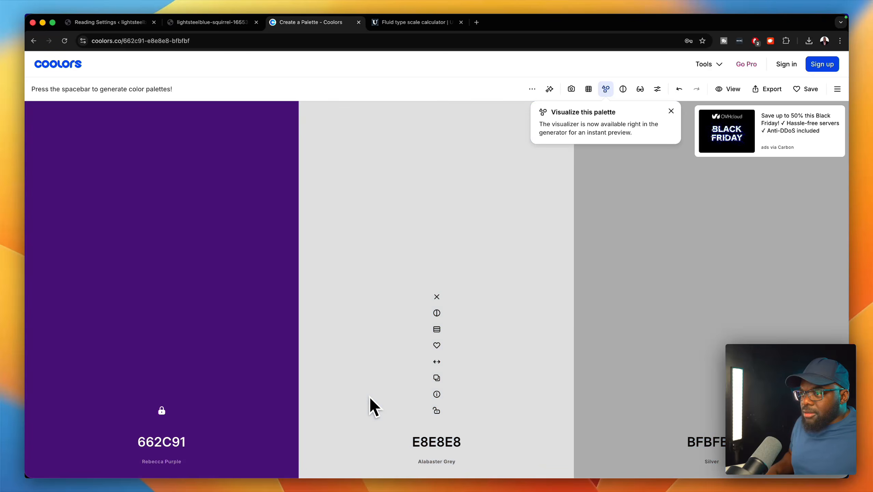
key(space)
key(space)
key(space)
key(space)
key(space)
key(space)
key(space)
key(space)
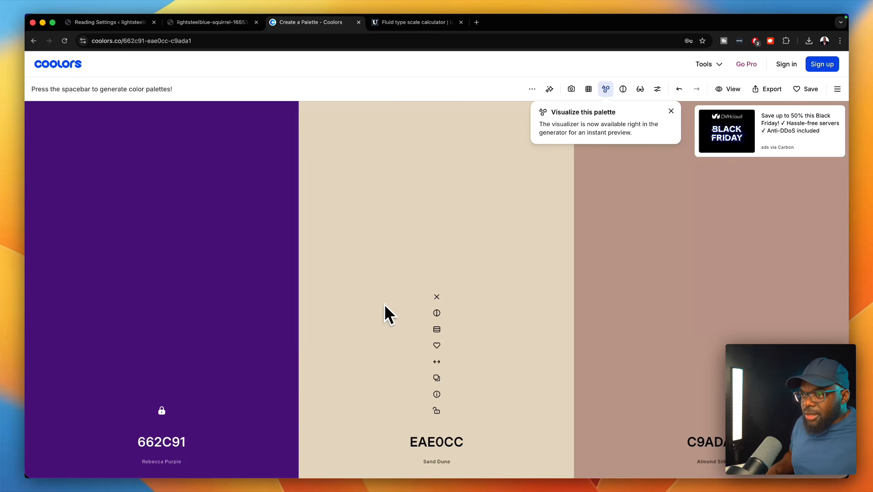
key(space)
key(space)
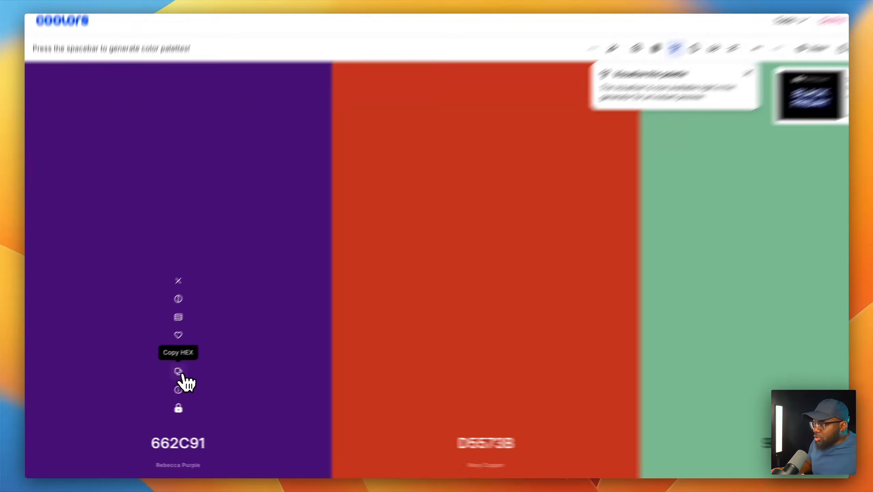
- Set the Primary Color variable to 662C91, copied from Coolors, in the Home page builder
click(162, 377)
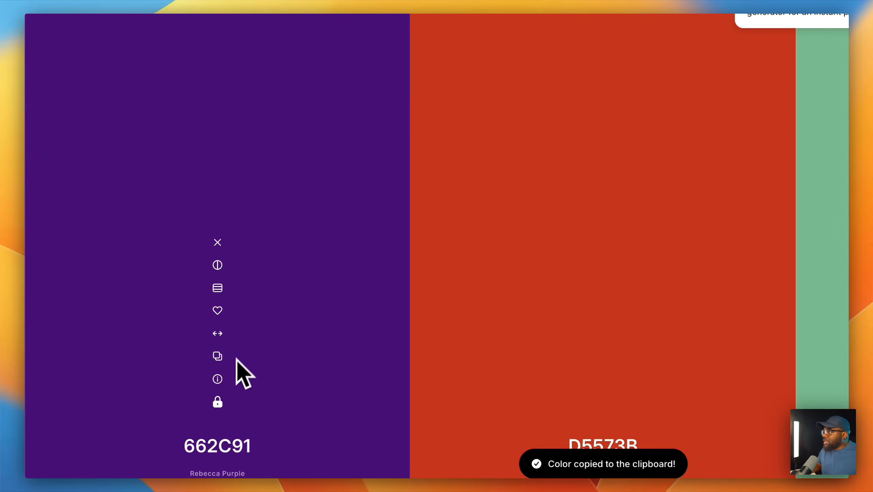
click(308, 28)
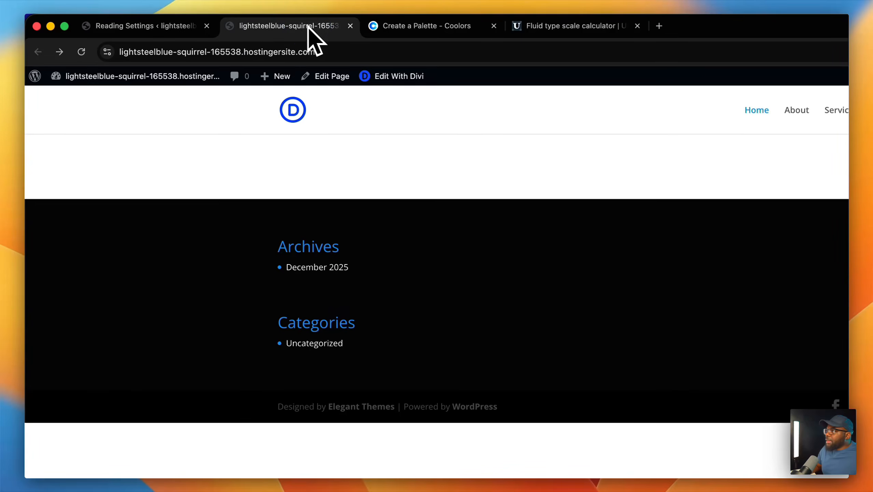
mouse_move(111, 76)
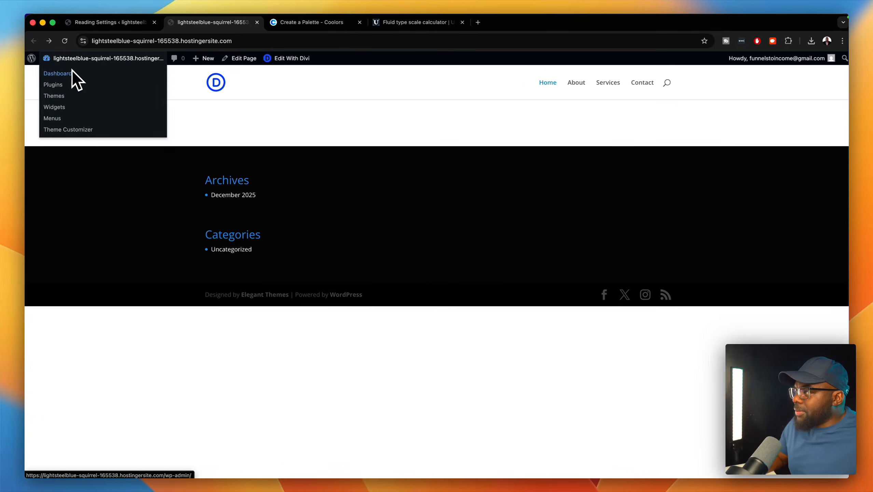
click(277, 59)
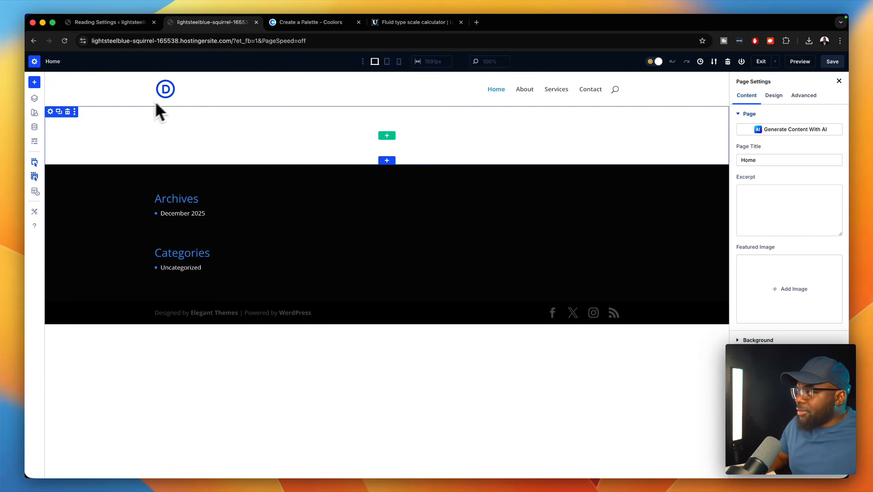
click(35, 127)
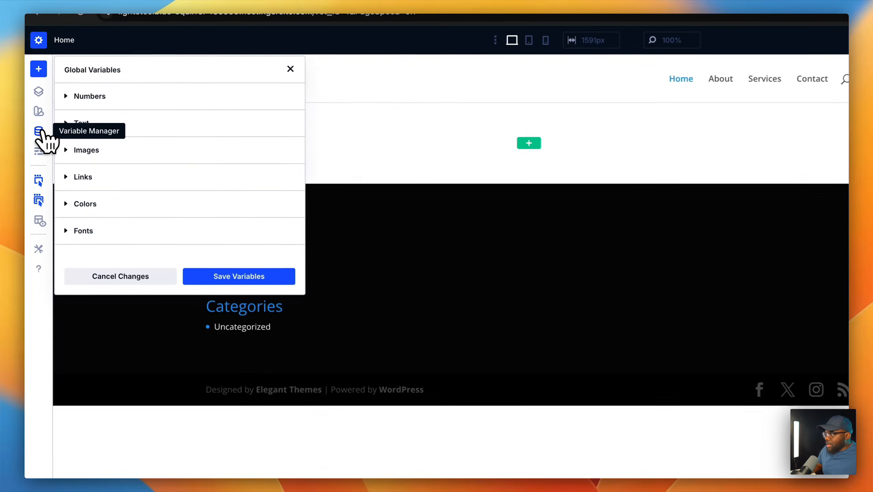
click(85, 203)
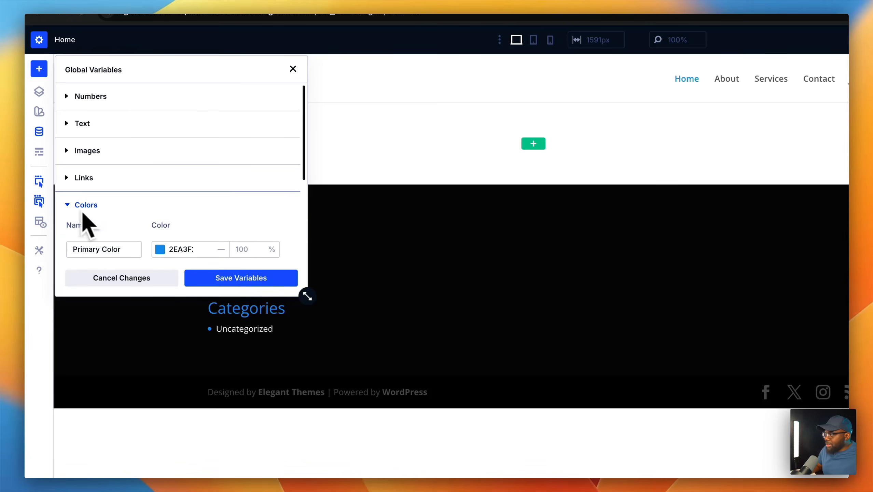
drag(305, 294, 492, 491)
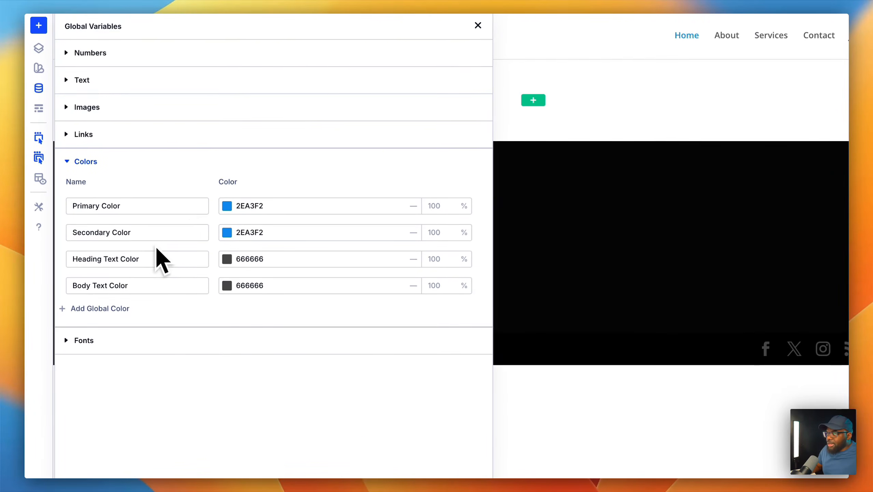
double_click(279, 208)
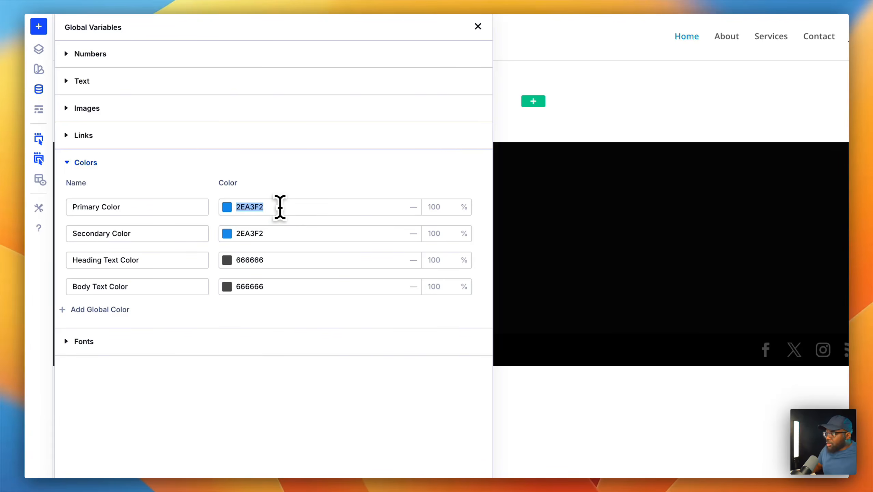
key(super+v)
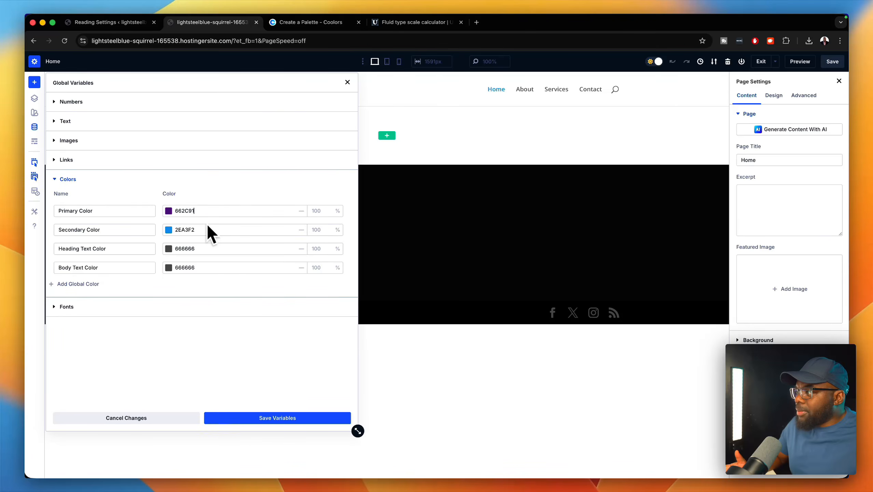
- Set the Secondary Color variable to D5573B, copied from the Coolors palette
click(311, 23)
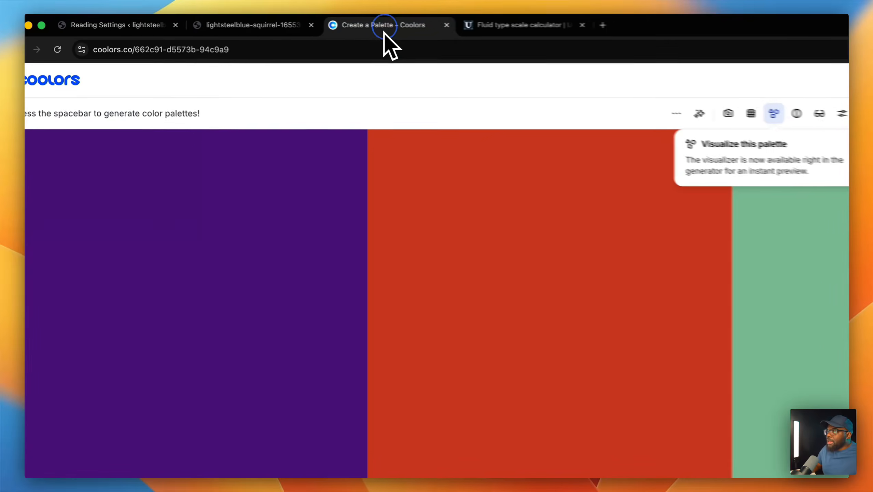
mouse_move(450, 176)
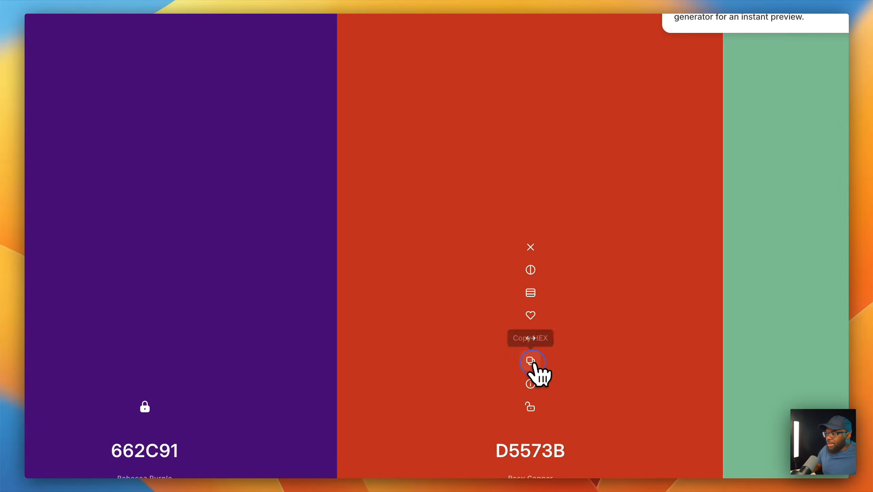
click(531, 365)
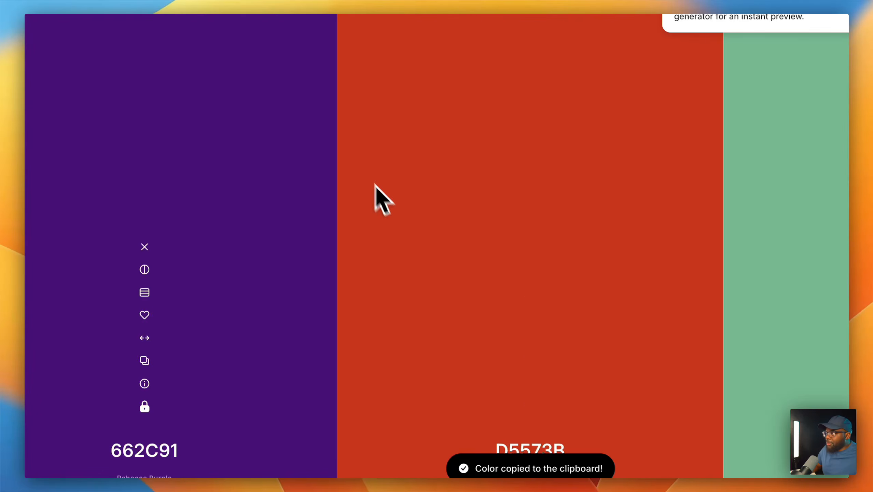
click(296, 26)
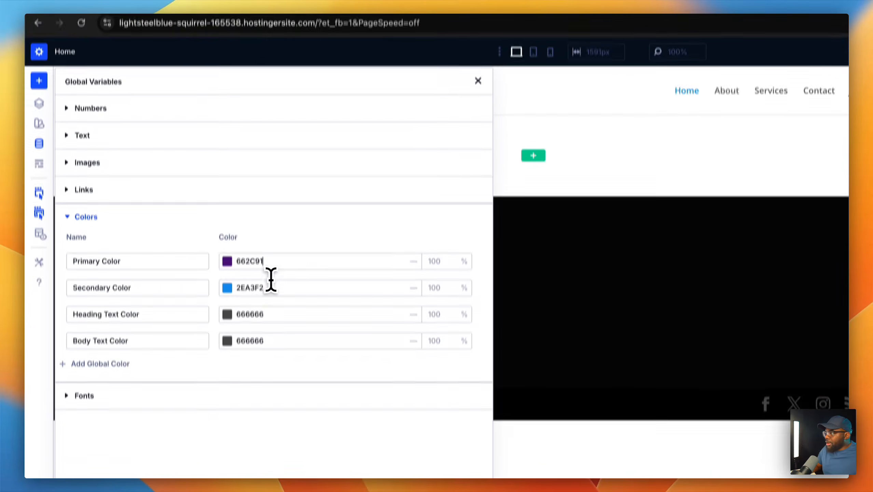
double_click(255, 269)
key(super+v)
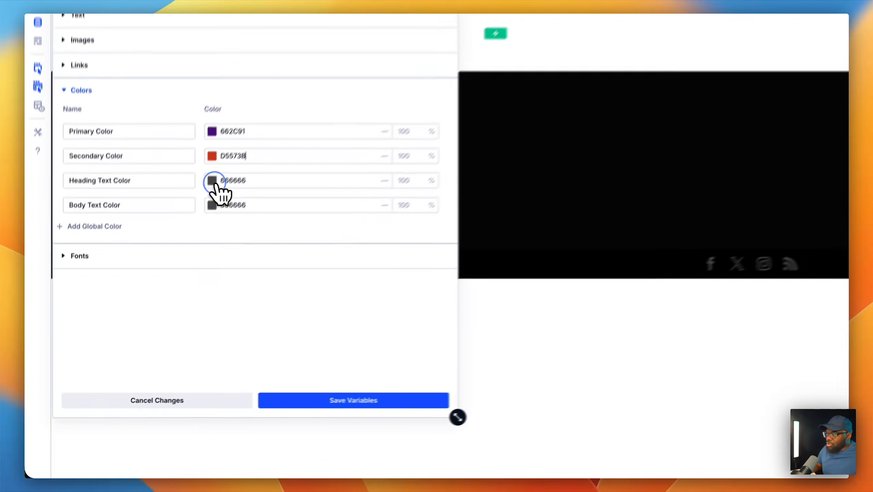
- Set heading text to 444444 and body text to 545454, then save and apply site-wide
click(168, 248)
drag(60, 240, 57, 252)
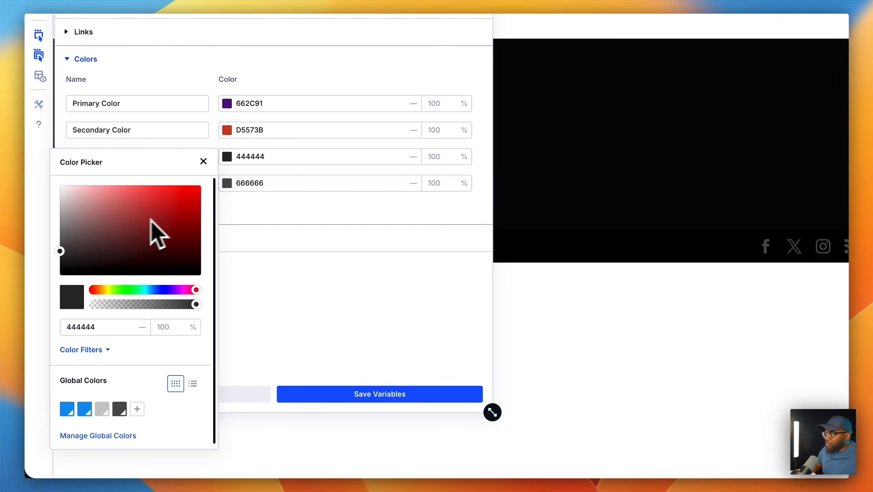
click(261, 185)
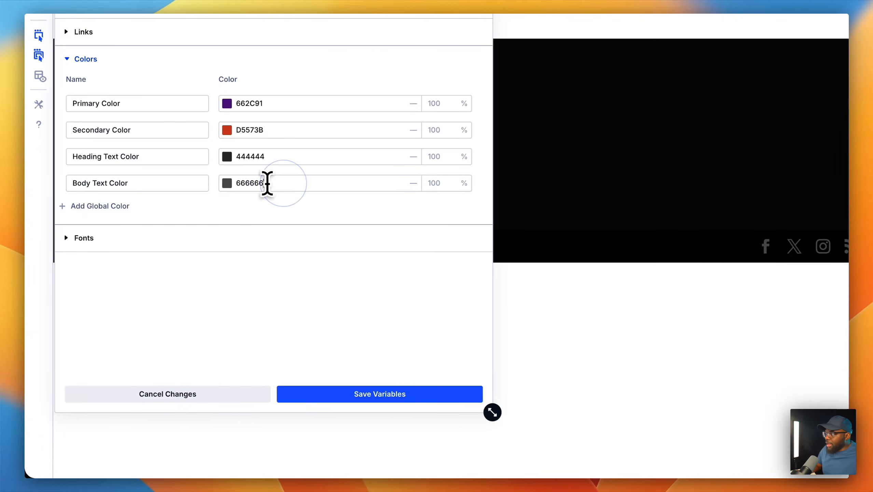
click(227, 184)
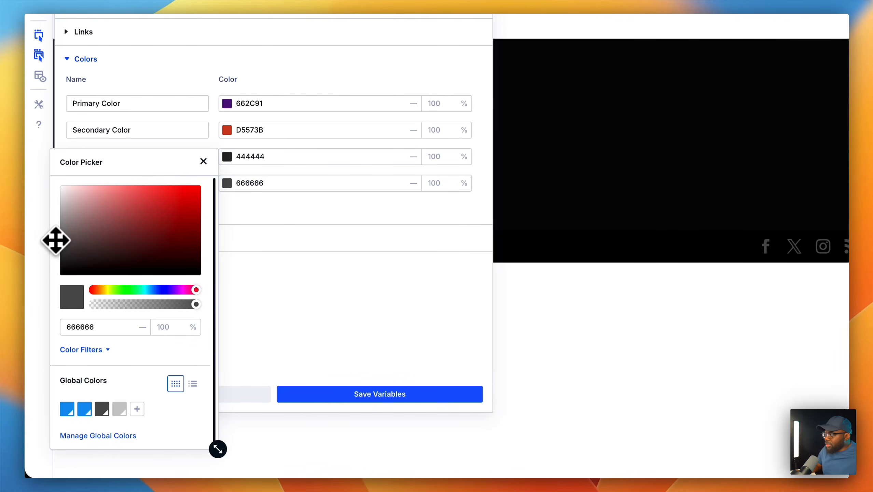
drag(61, 240, 58, 244)
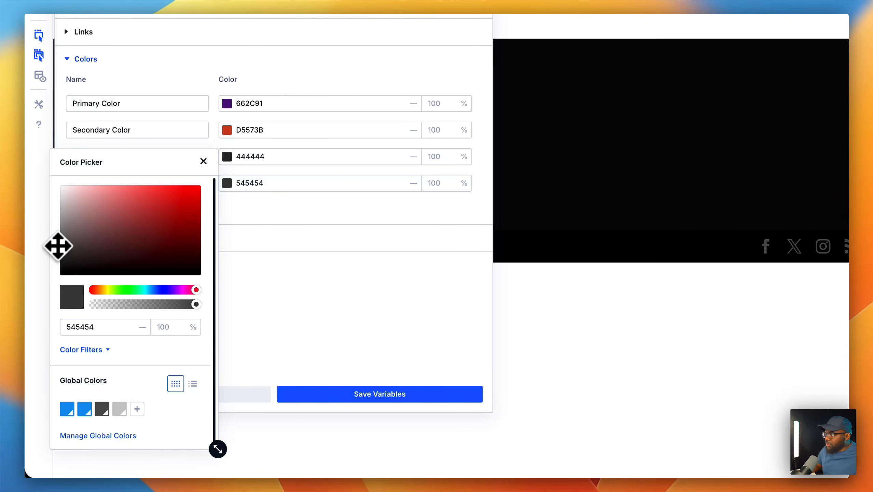
click(259, 281)
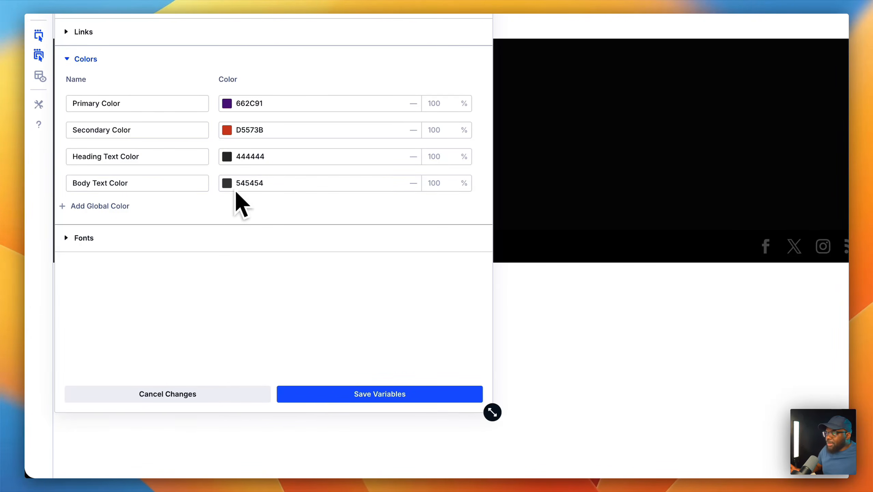
click(390, 398)
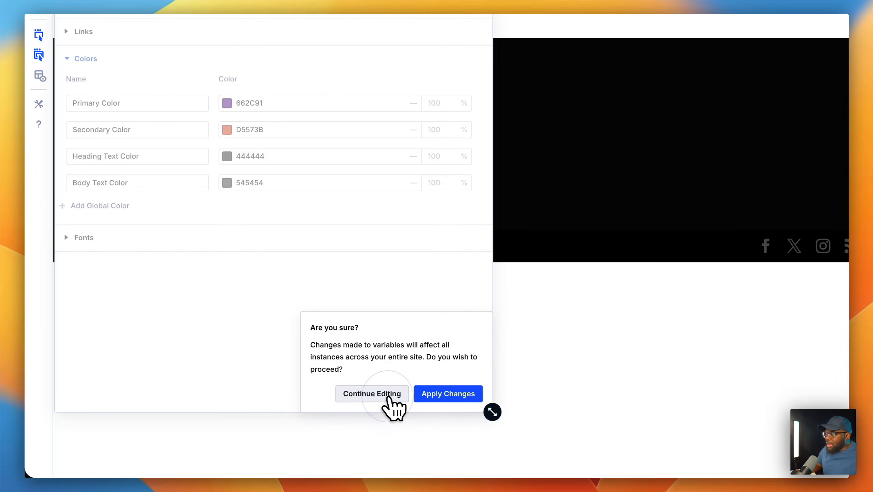
click(443, 395)
- Choose Poppins as the Headings font in the Fonts variables
scroll(78, 160, up, 4)
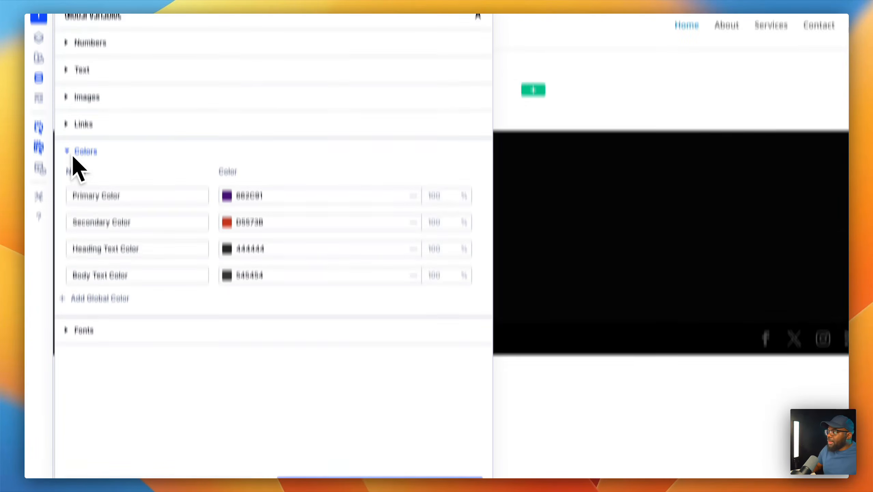
click(69, 189)
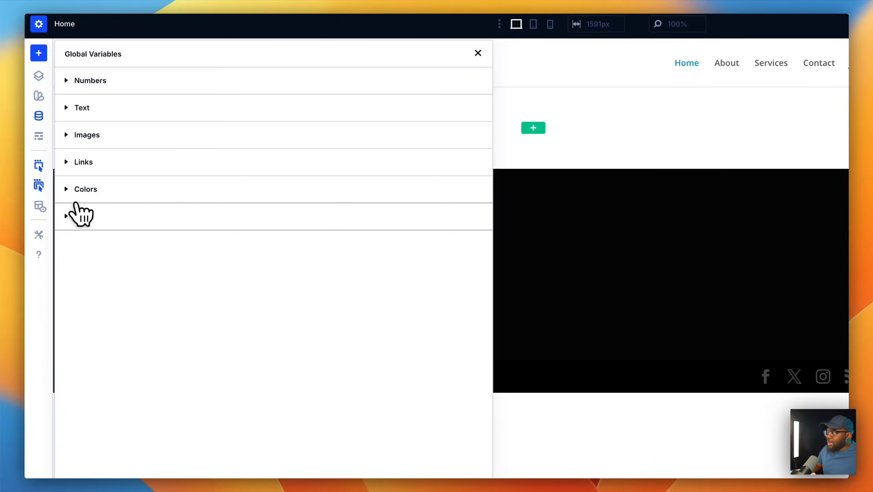
click(69, 217)
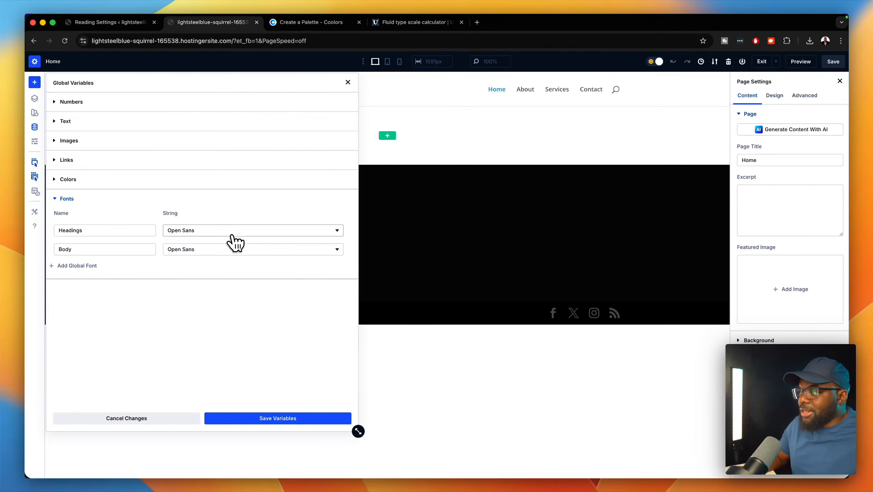
click(233, 234)
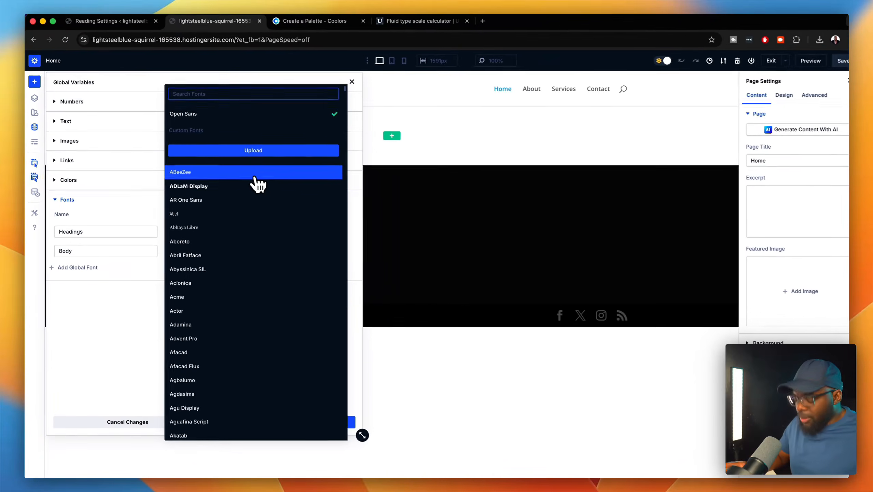
text(popp)
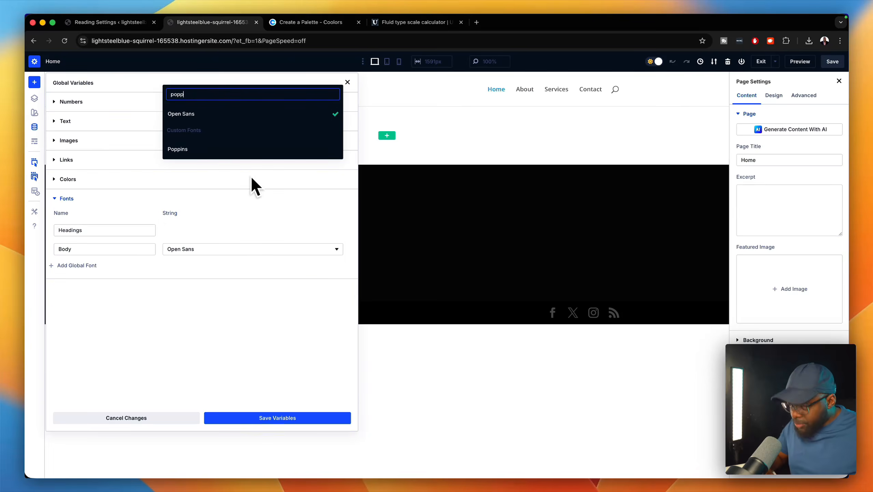
click(243, 151)
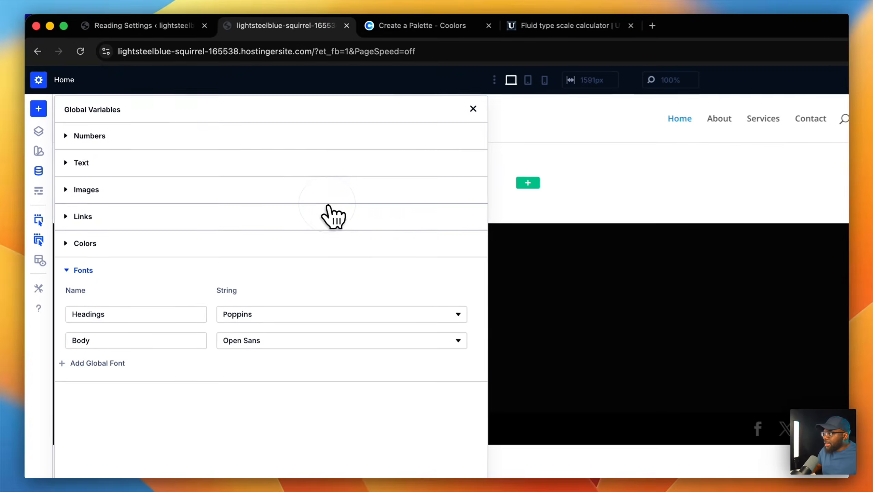
- Choose Inter as the Body font, then save and apply the fonts site-wide
click(278, 352)
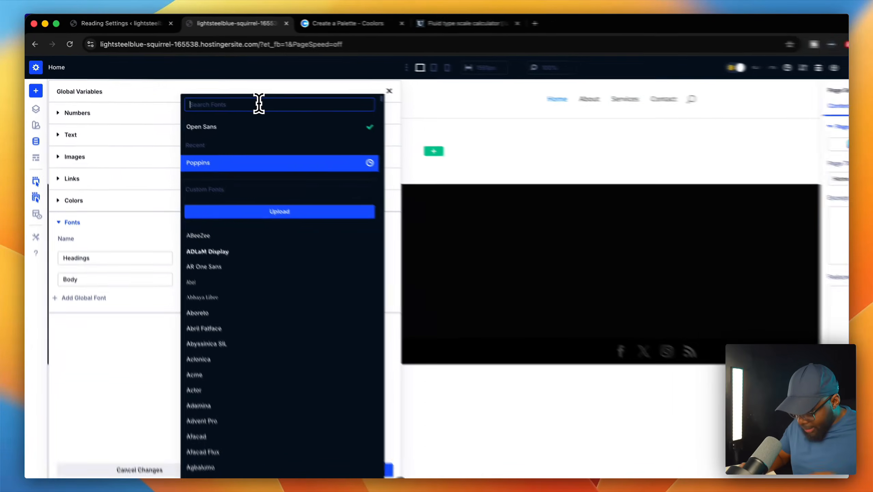
text(inter)
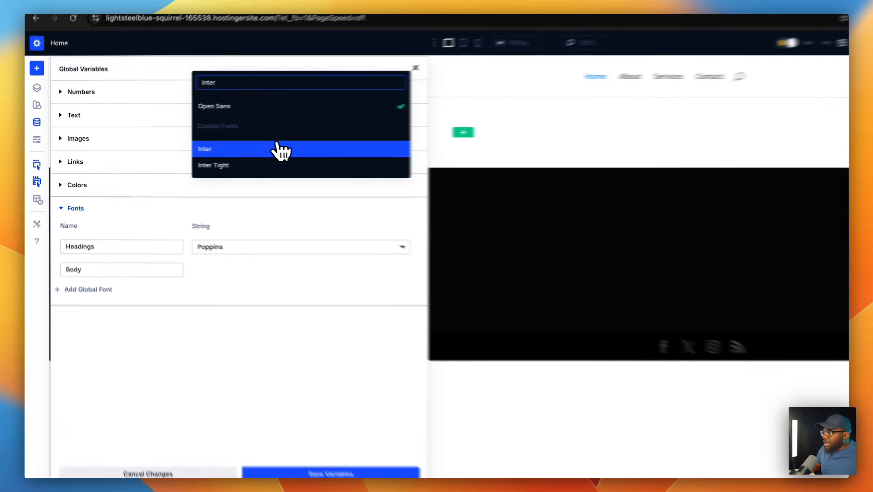
click(234, 149)
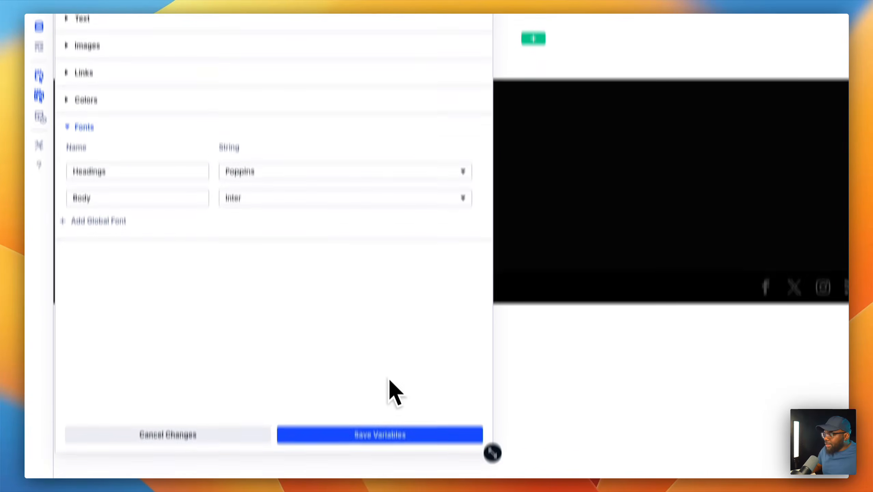
click(379, 441)
click(427, 394)
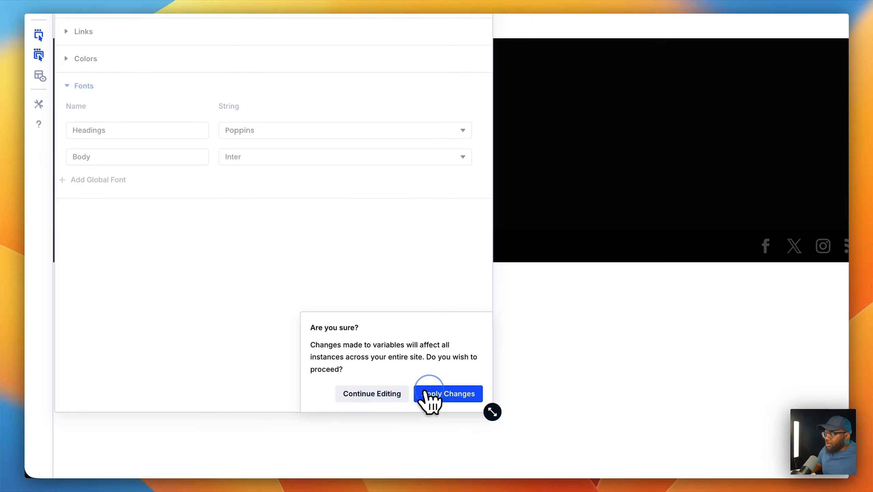
click(426, 393)
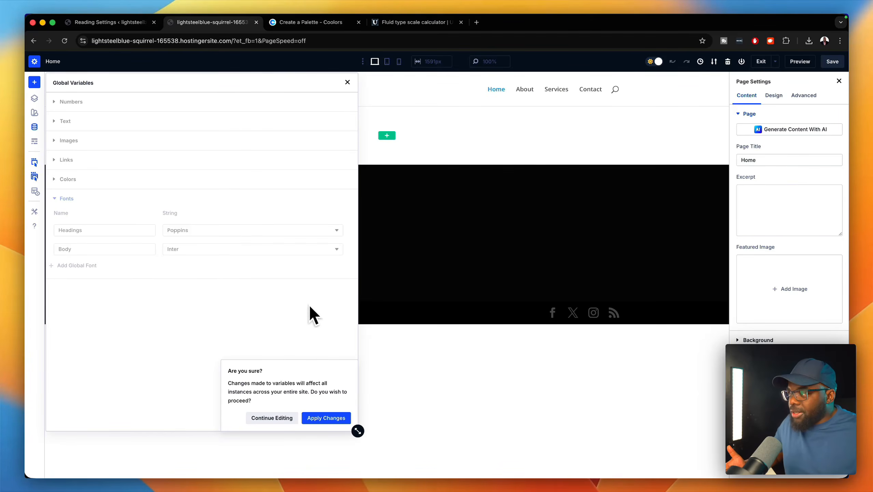
click(323, 418)
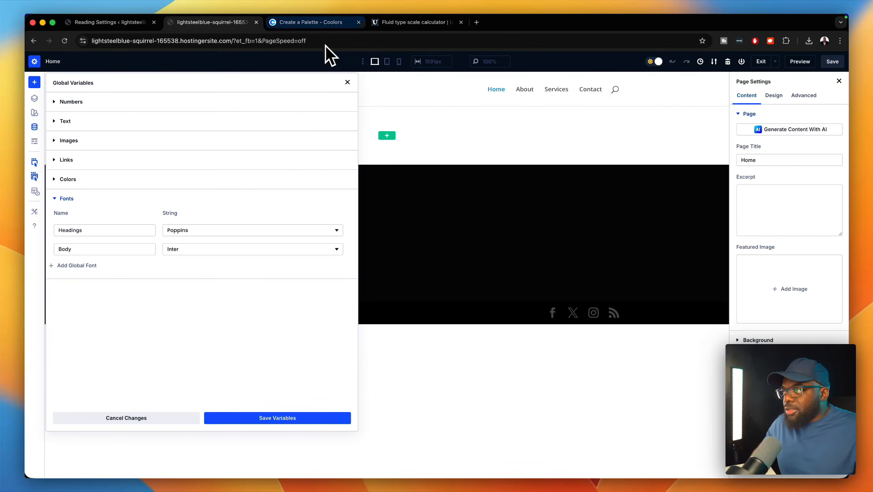
- Review the Utopia calculator inputs, keeping a 16 minimum base size and 1.2 ratio
click(423, 22)
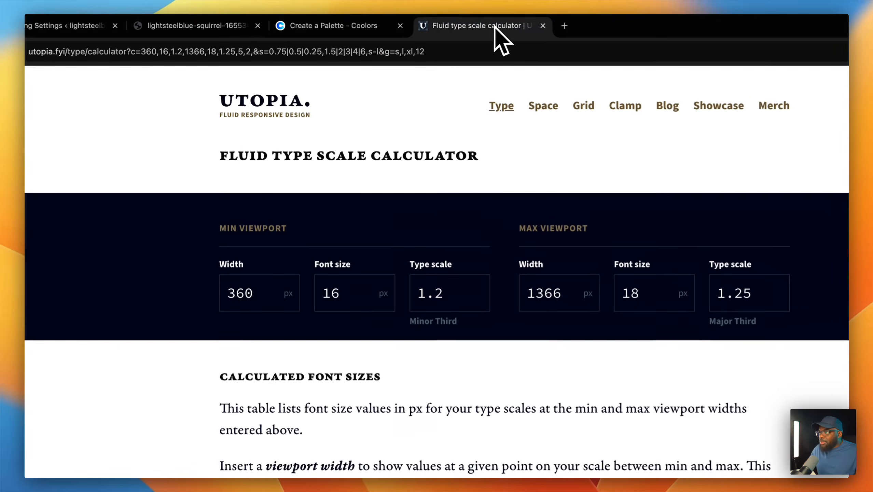
drag(482, 27, 382, 31)
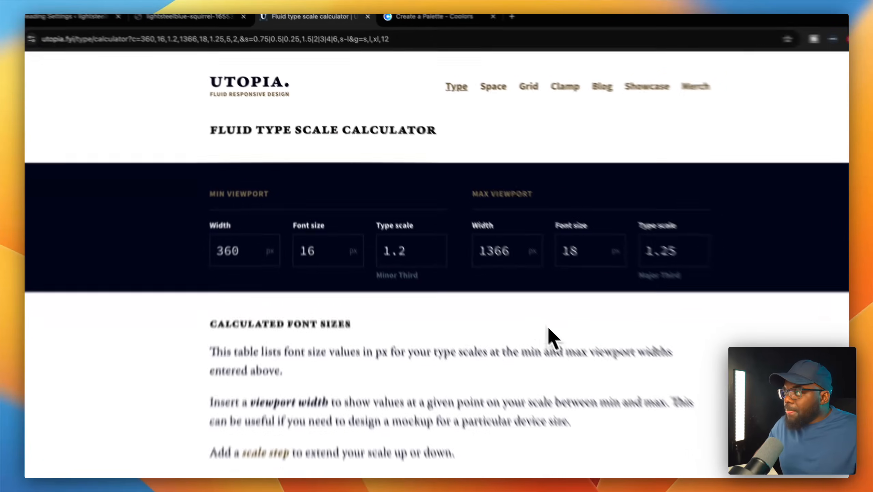
scroll(547, 327, down, 5)
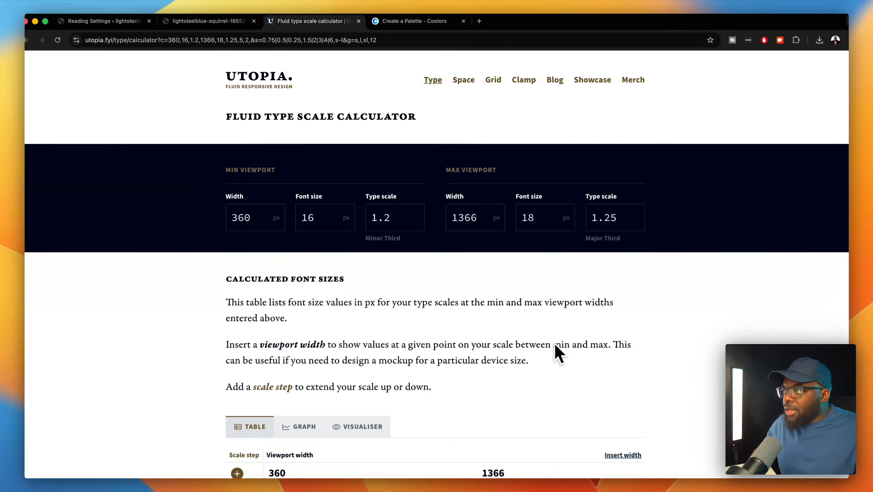
scroll(545, 337, down, 10)
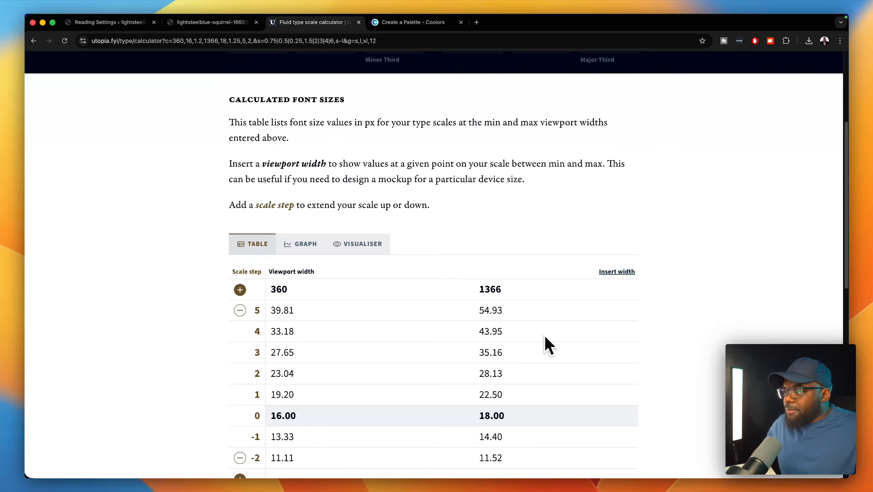
scroll(549, 345, down, 3)
scroll(545, 341, down, 1)
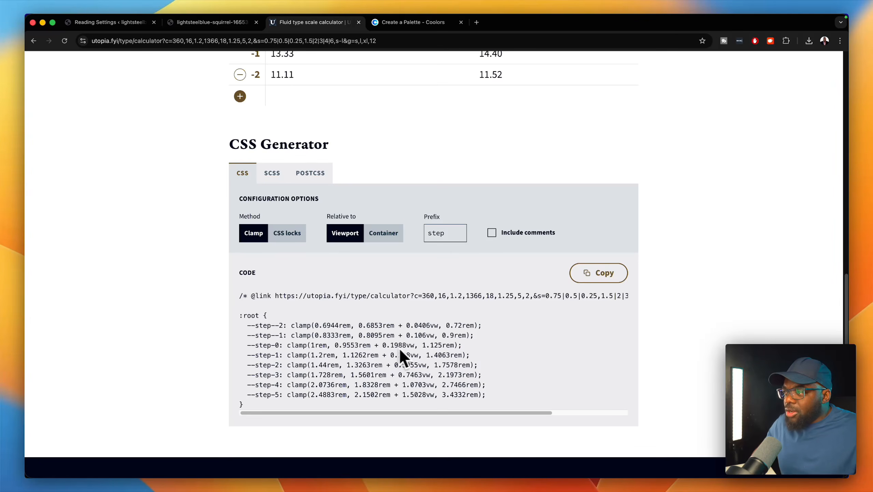
scroll(478, 341, up, 9)
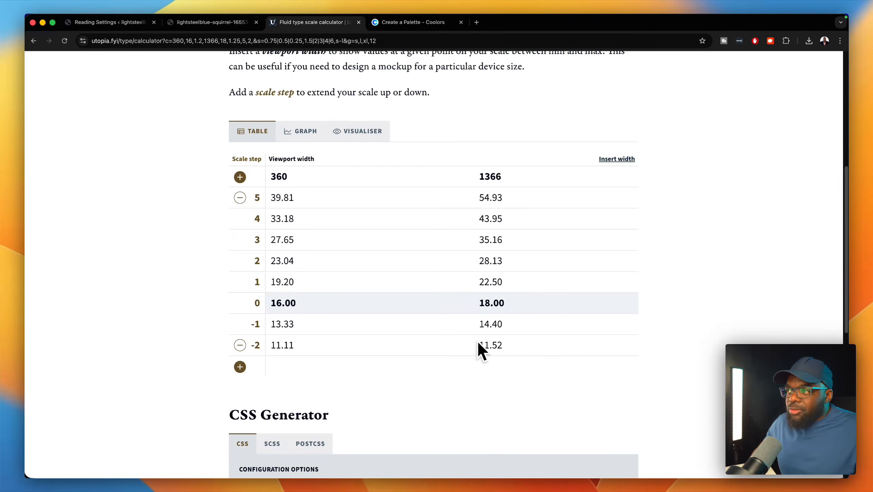
scroll(477, 340, up, 2)
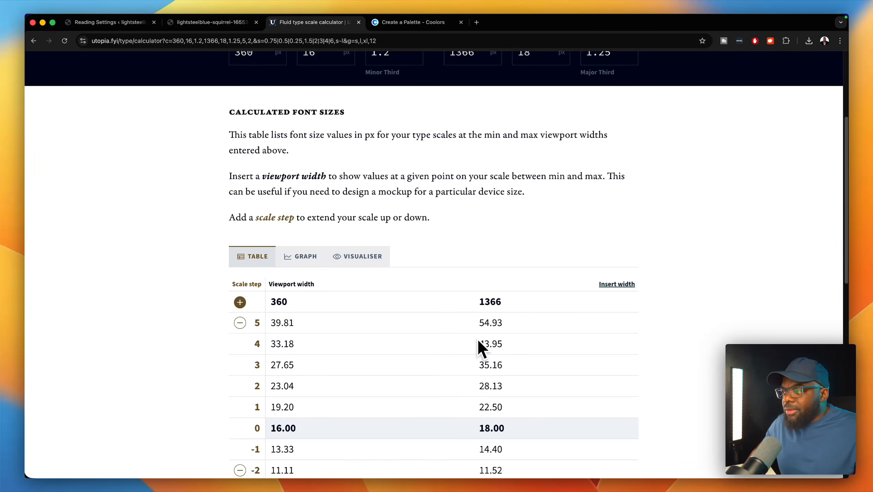
scroll(477, 337, up, 4)
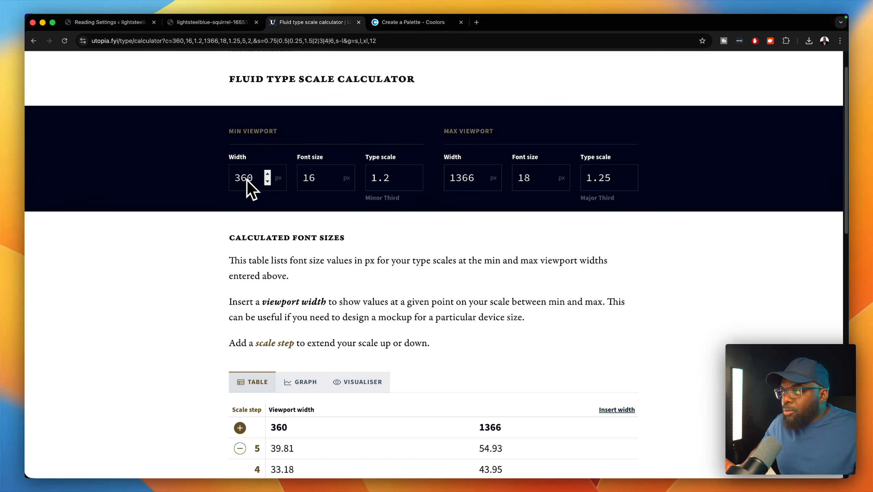
double_click(300, 179)
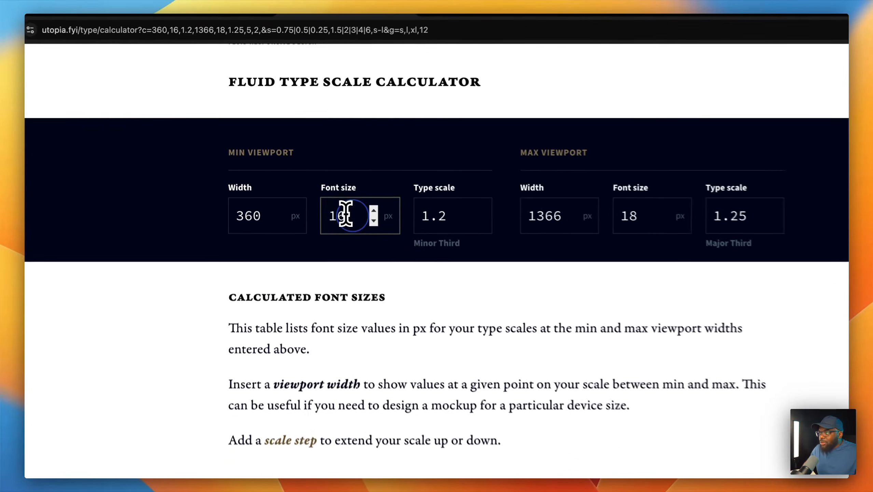
click(462, 221)
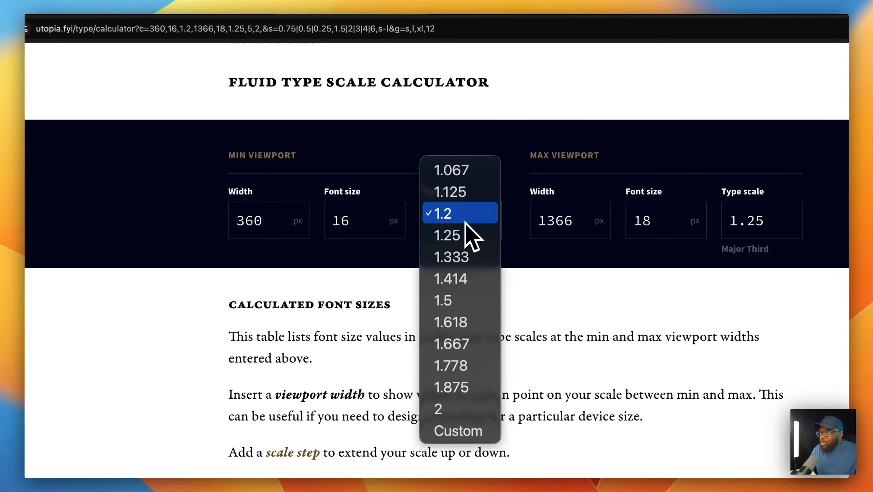
click(535, 301)
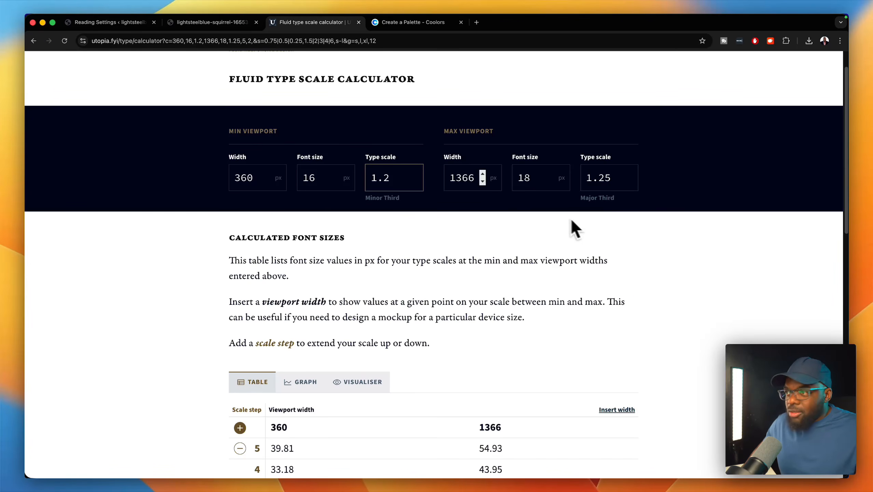
- Copy the step-0 value clamp(1rem, 0.9553rem + 0.1988vw, 1.125rem) from the CSS output
scroll(579, 288, down, 5)
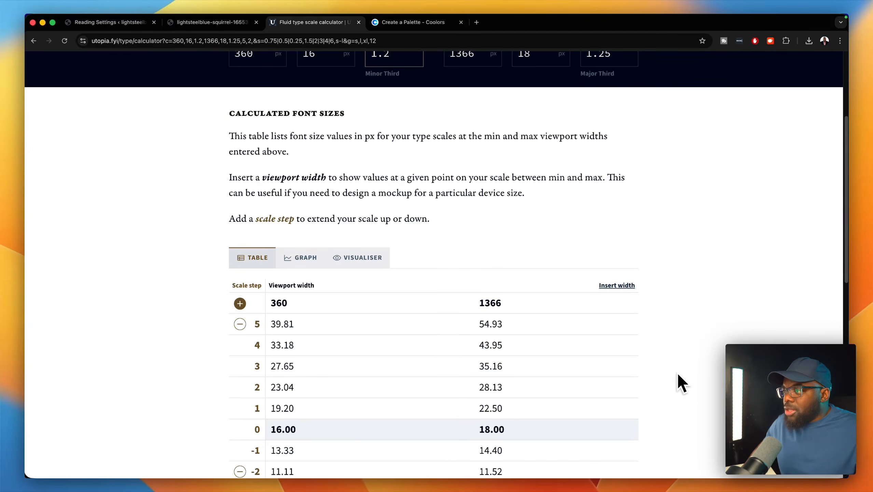
scroll(678, 375, down, 2)
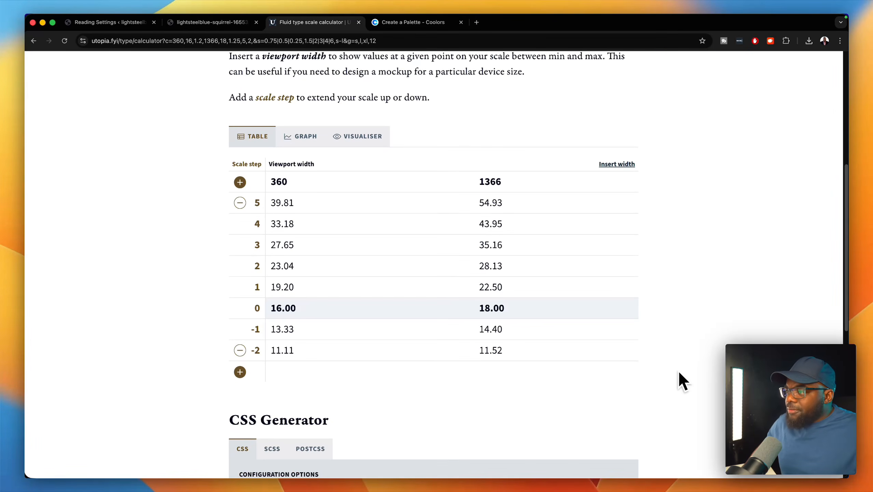
scroll(679, 369, down, 1)
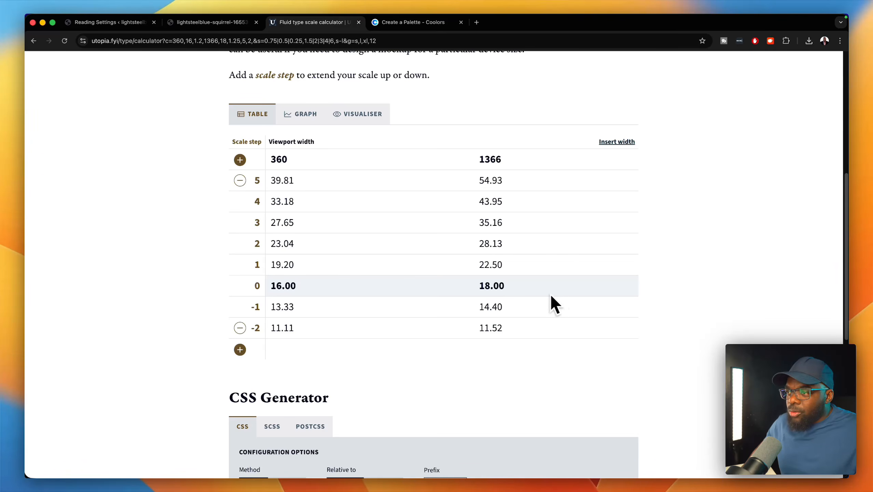
scroll(675, 293, down, 4)
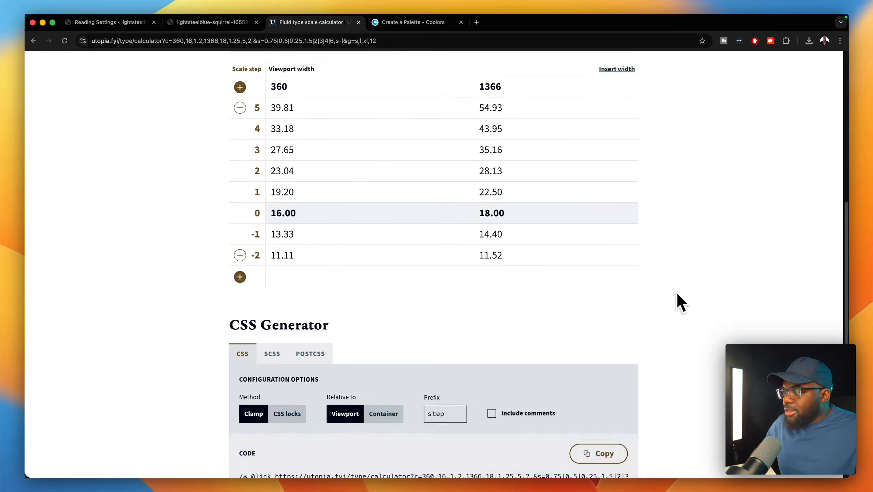
scroll(679, 295, down, 4)
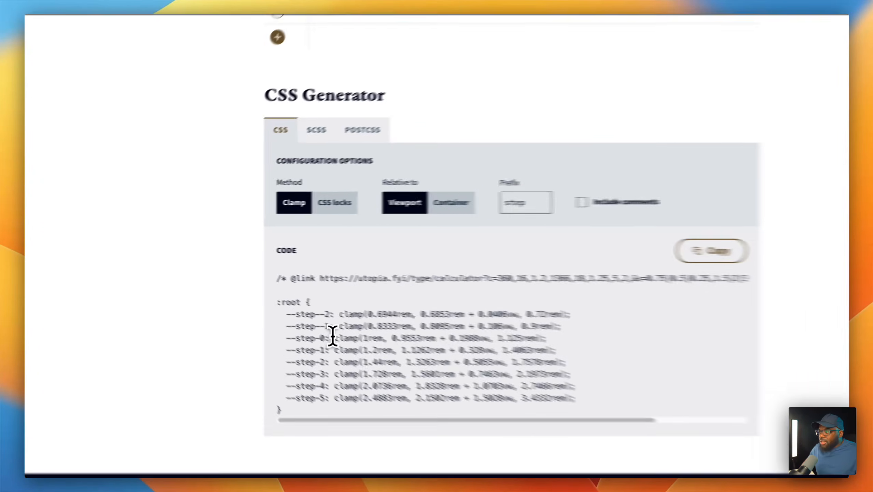
drag(287, 317, 444, 318)
drag(599, 353, 617, 355)
key(super+c)
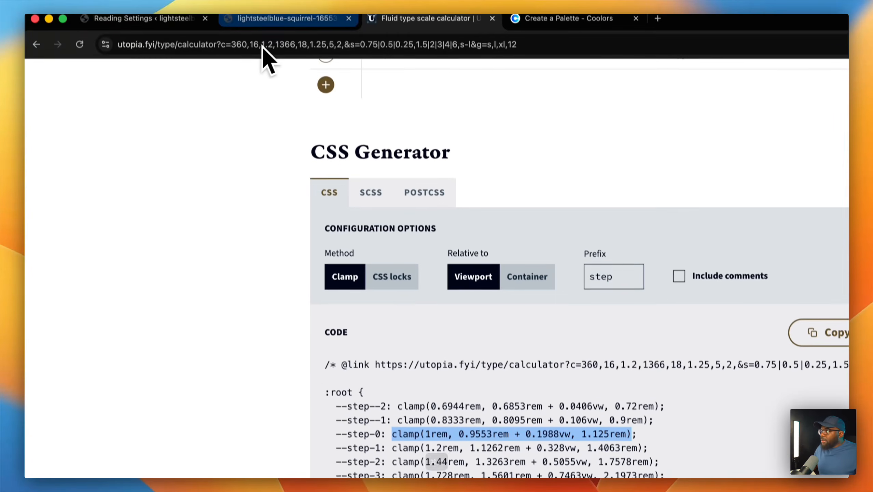
- Add a 'body' number variable holding the step-0 clamp value
click(278, 21)
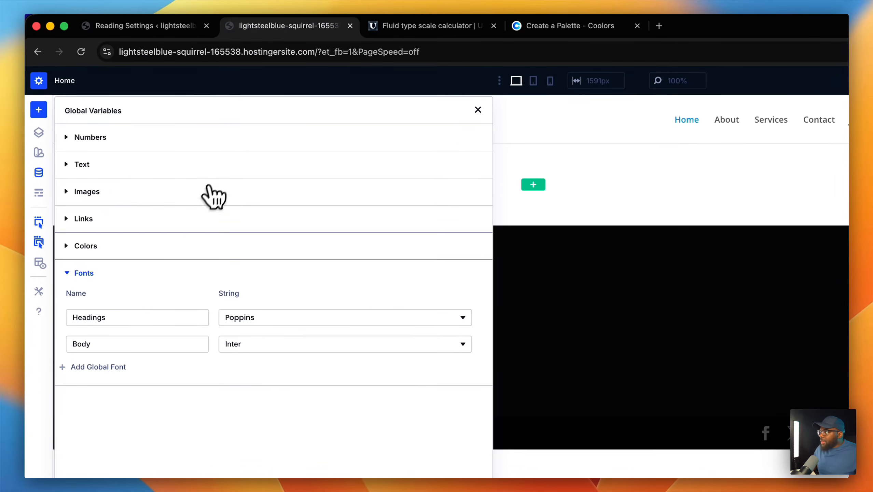
click(115, 137)
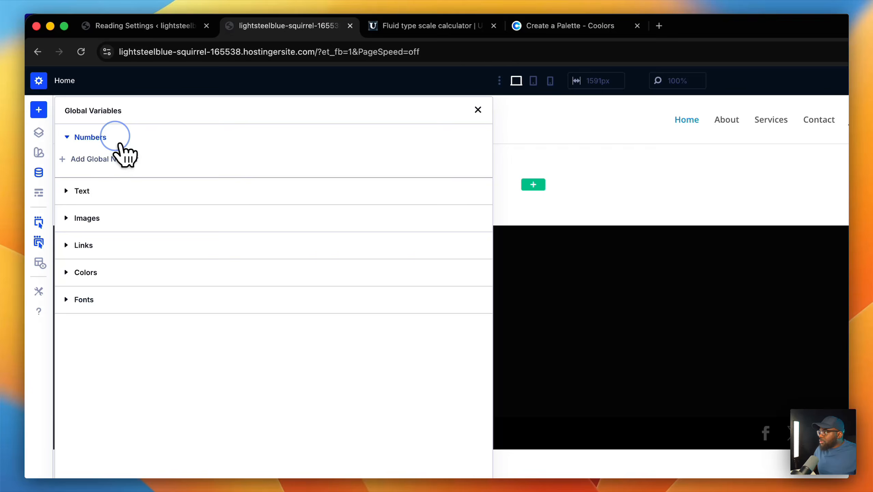
click(102, 159)
click(102, 181)
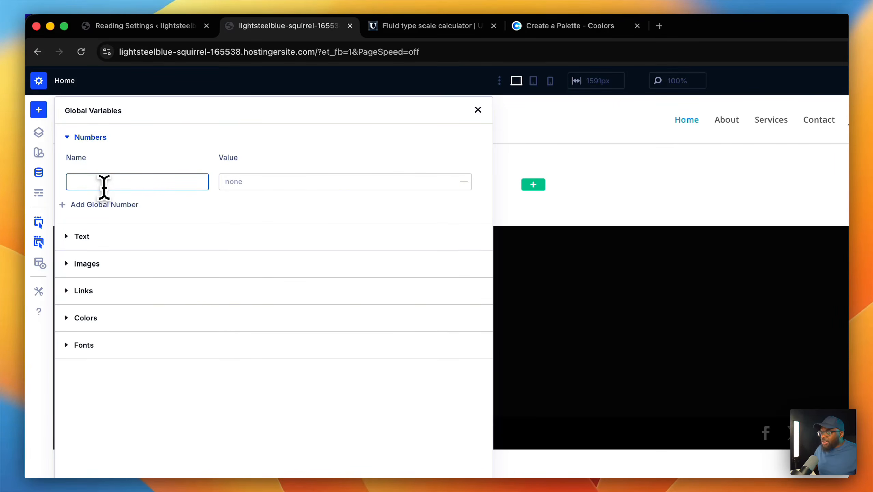
text(body)
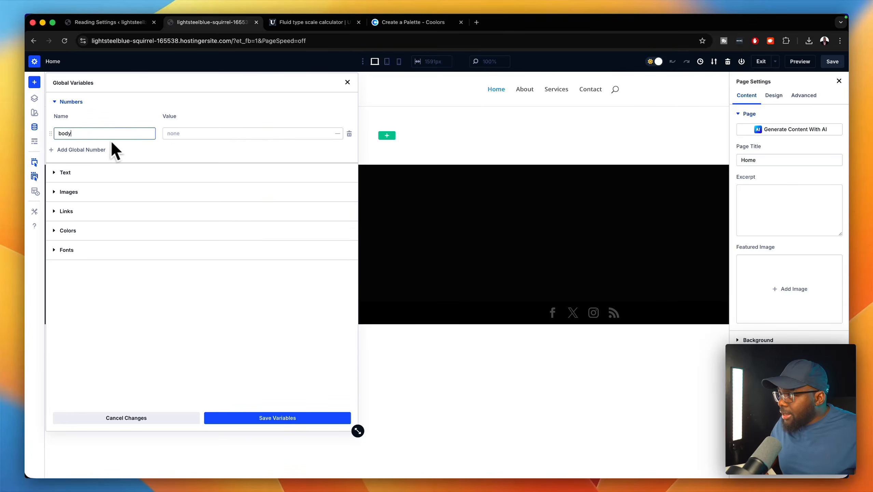
click(183, 133)
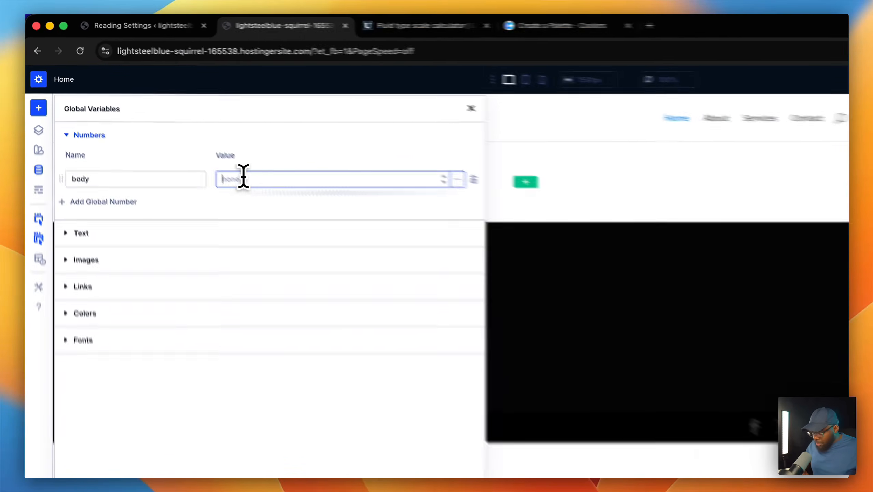
key(cmd+v)
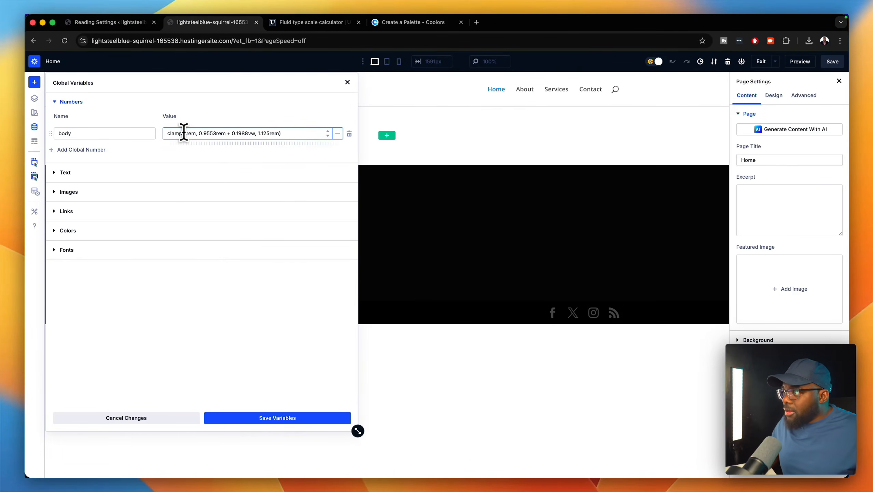
click(92, 151)
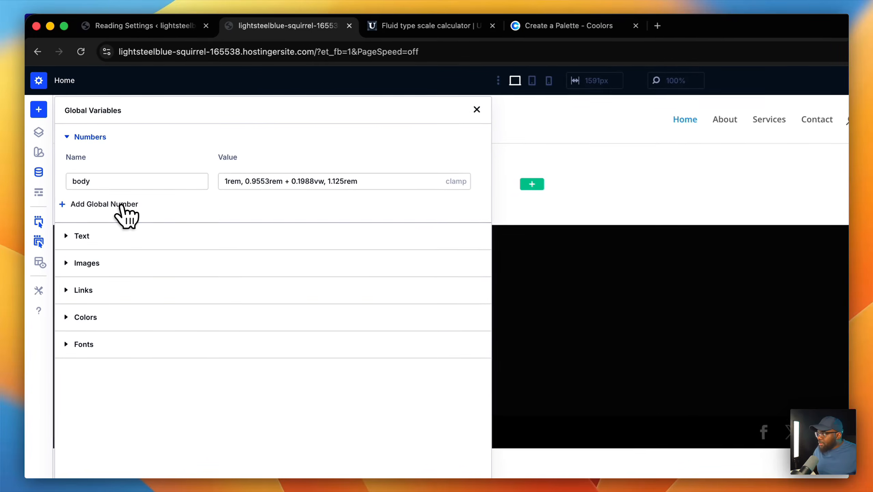
- Add an 'h1' number variable holding the step-5 clamp value
click(122, 205)
click(112, 213)
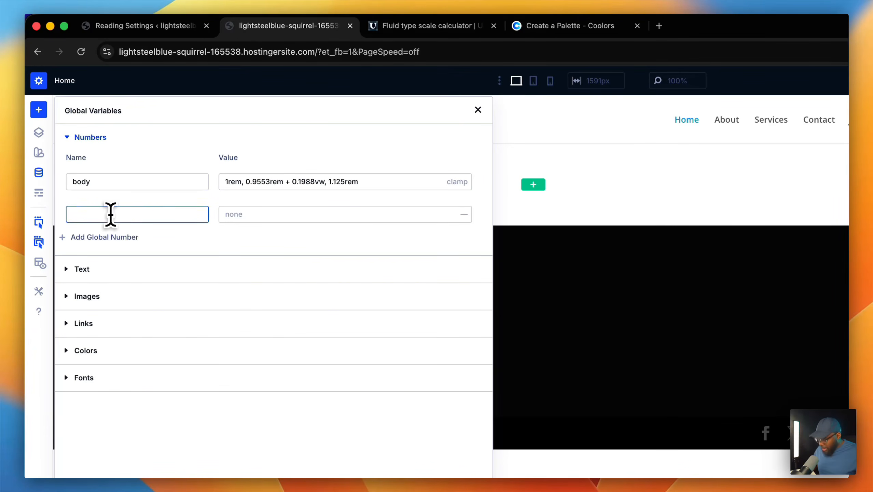
text(h1)
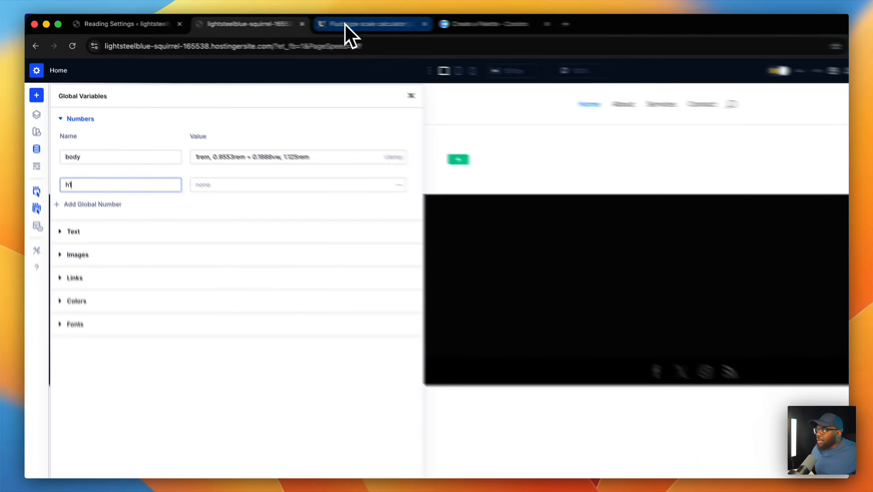
click(345, 24)
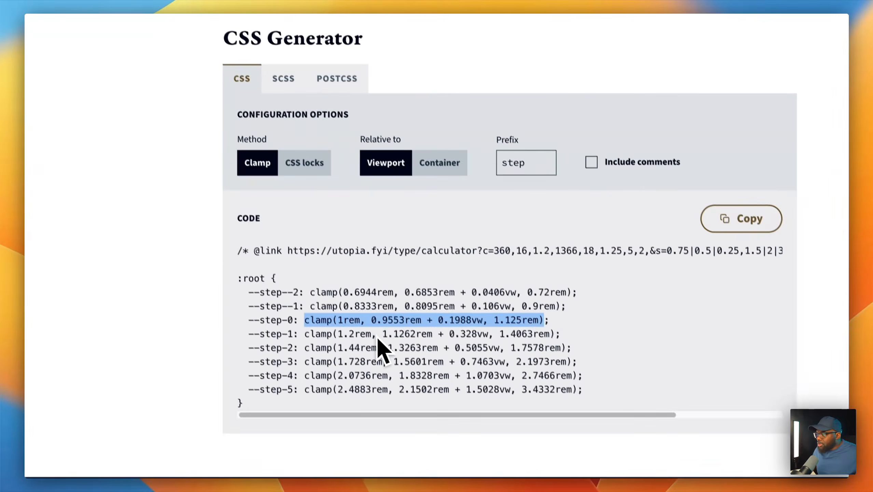
drag(300, 359, 551, 358)
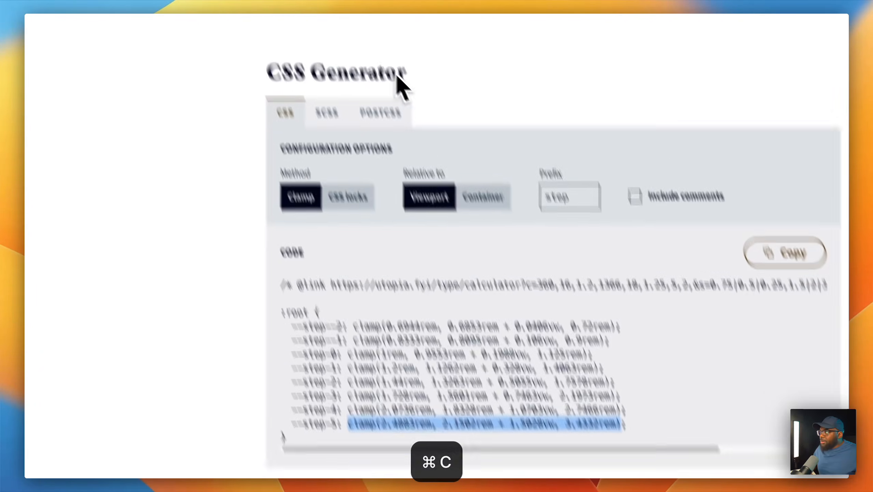
click(310, 25)
click(285, 212)
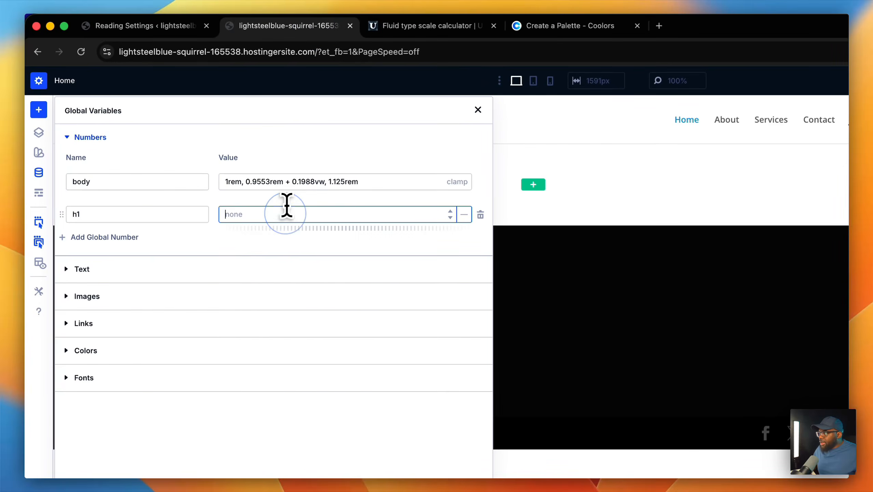
key(super+v)
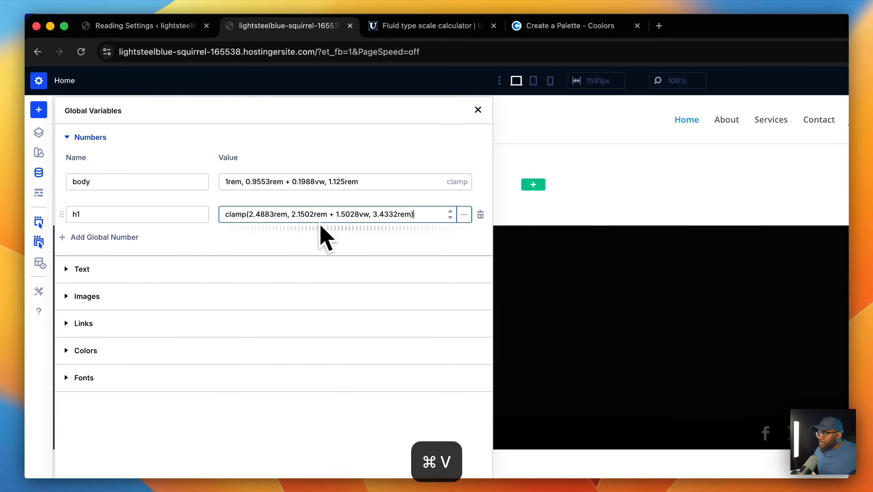
- Add an 'h2' number variable holding the step-4 clamp value
click(132, 238)
click(130, 245)
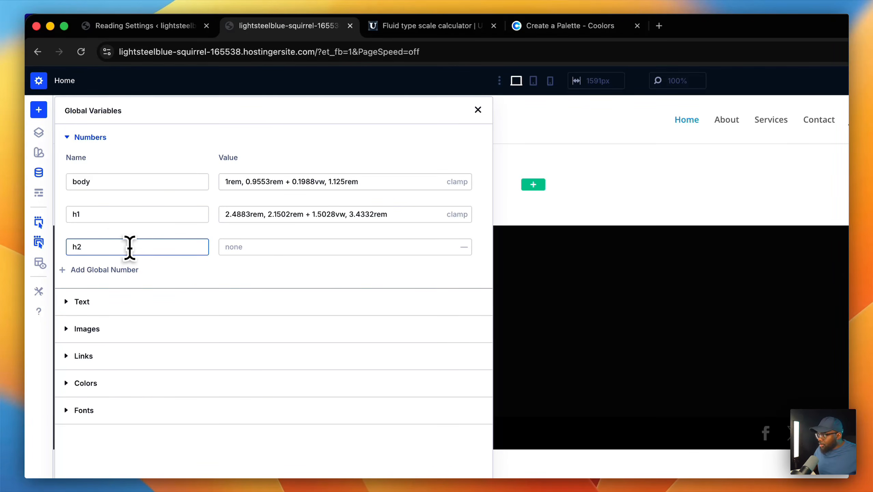
click(265, 247)
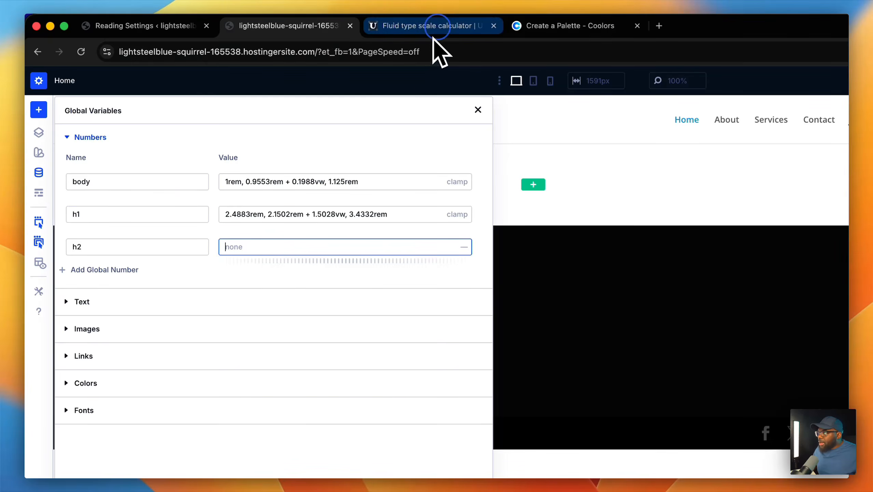
click(435, 28)
drag(305, 337, 576, 334)
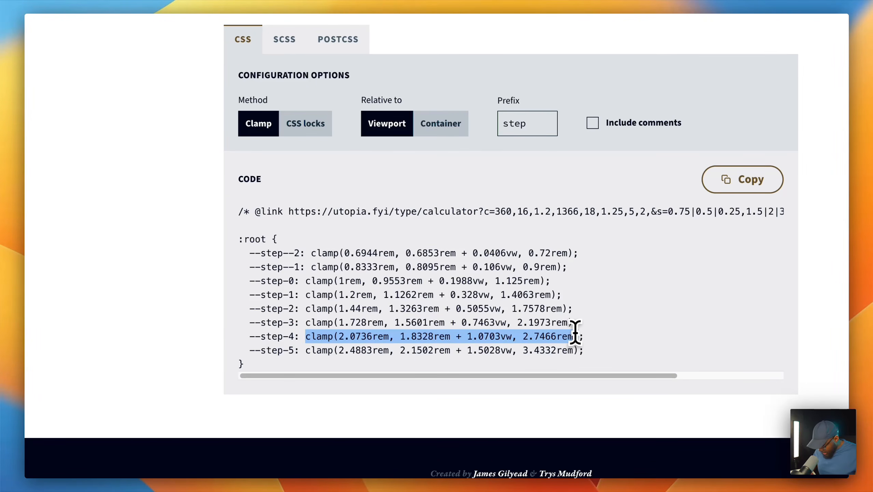
key(super+c)
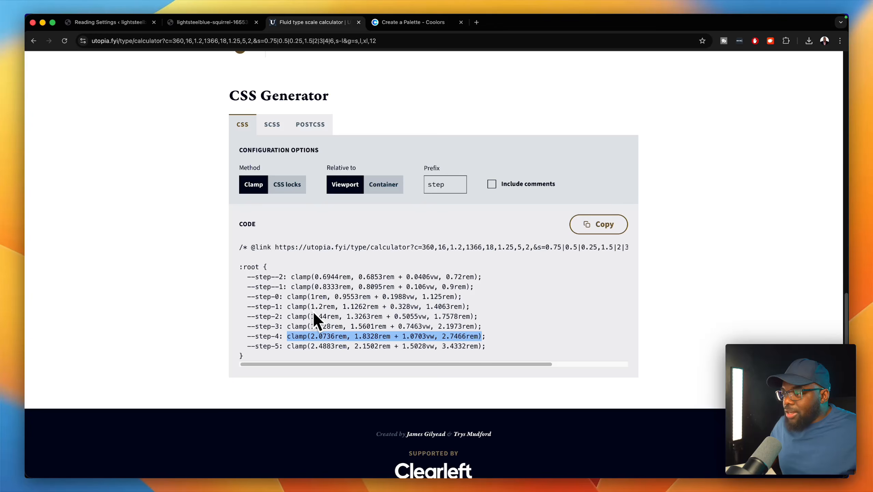
click(212, 22)
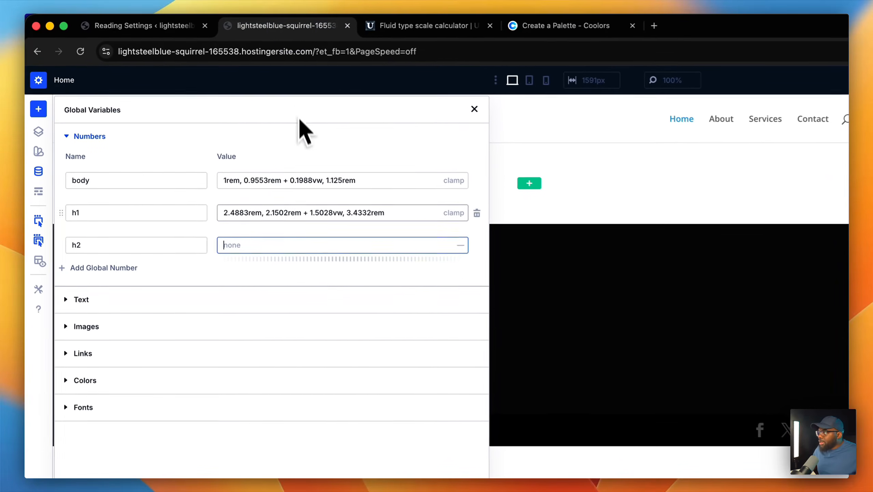
key(super+v)
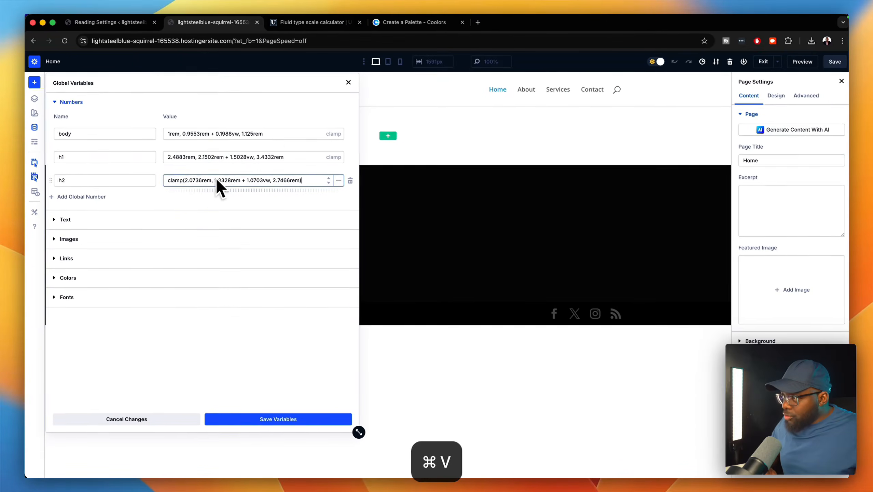
click(96, 197)
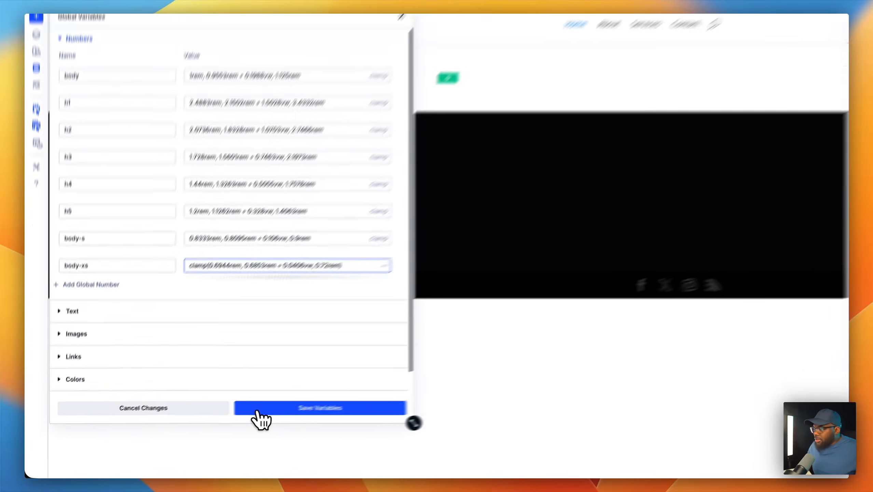
- Commit body-xs, save and apply the number variables, and save the Home page
click(224, 420)
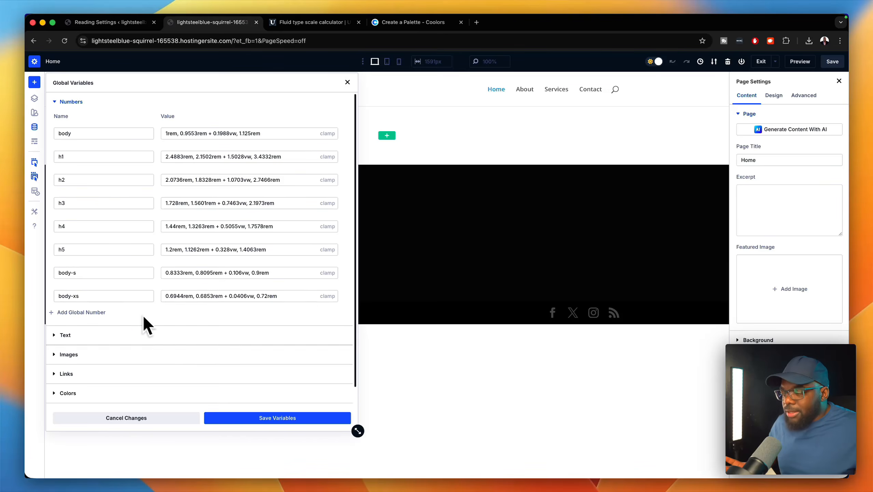
click(282, 419)
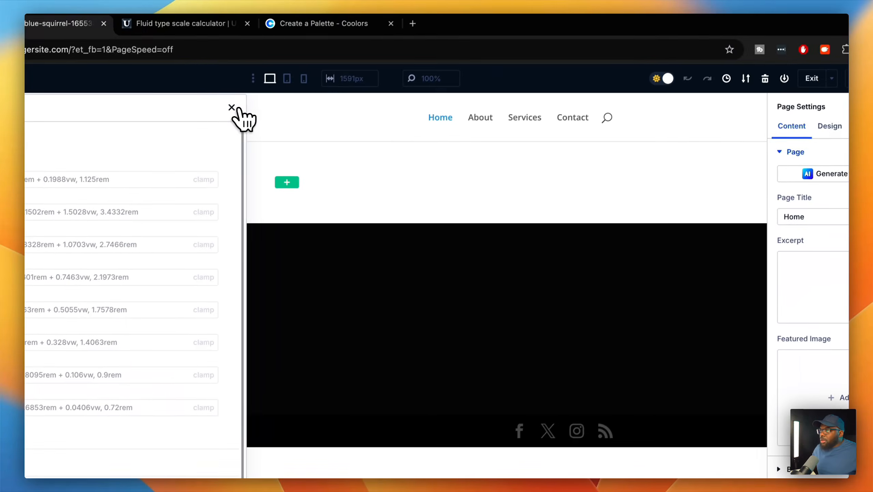
click(231, 107)
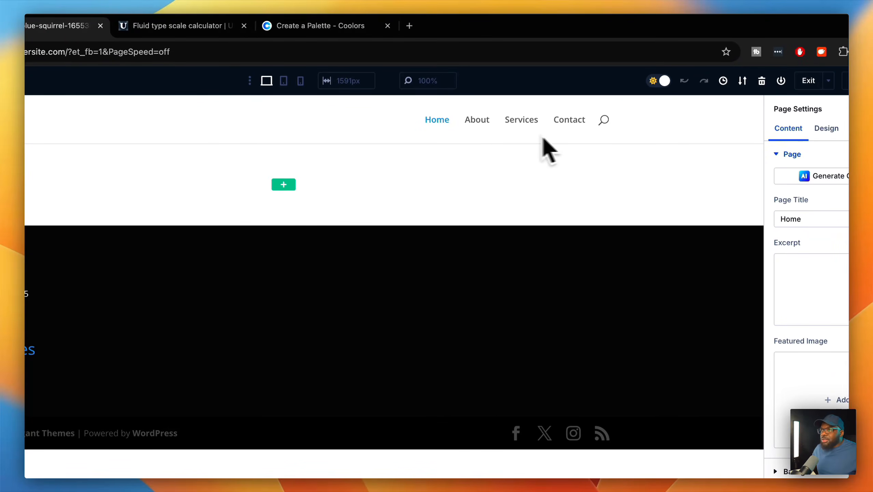
click(821, 81)
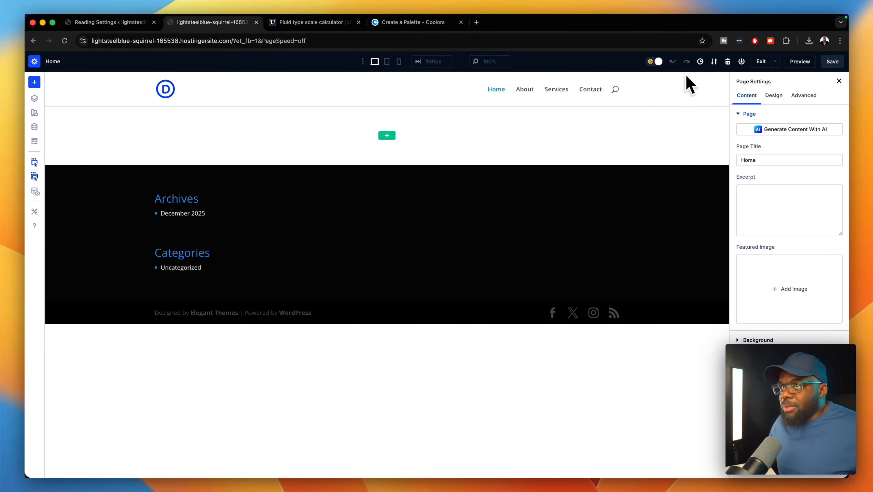
- Open Pexels, run the 'web designers' photo search and scroll through the results
click(450, 25)
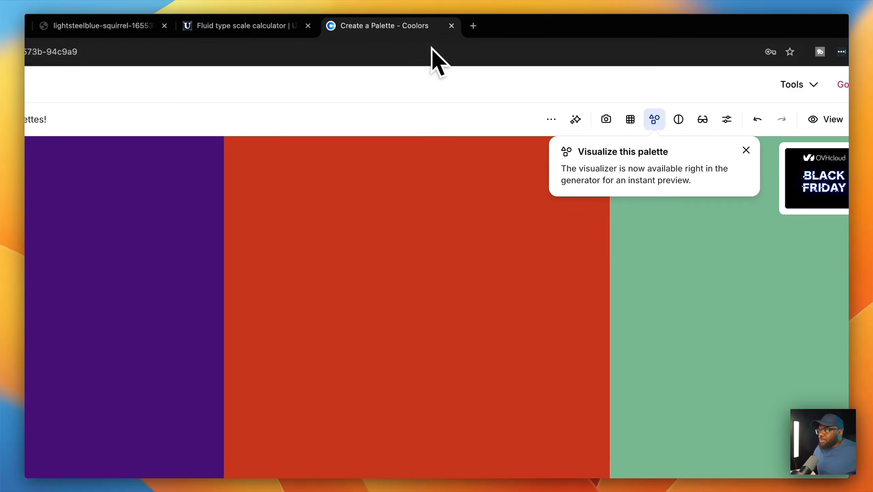
click(448, 42)
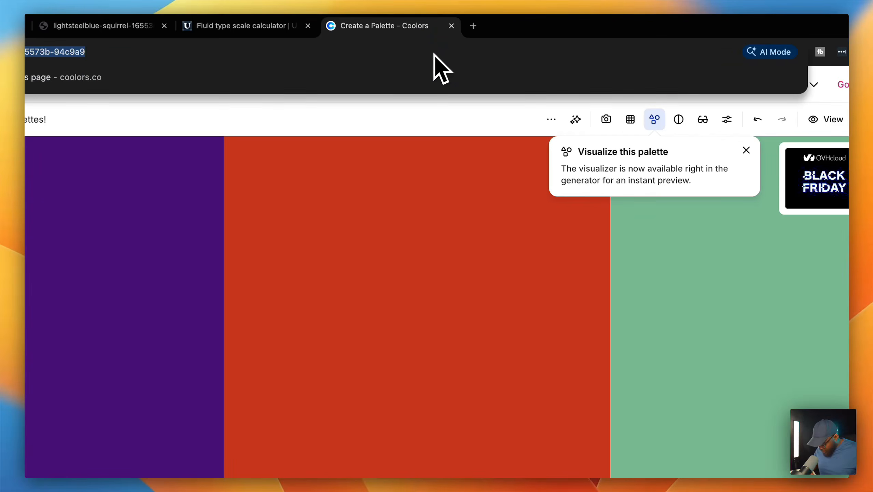
text(pexels.com/photo/infinity-pool-near-beach-3155666/)
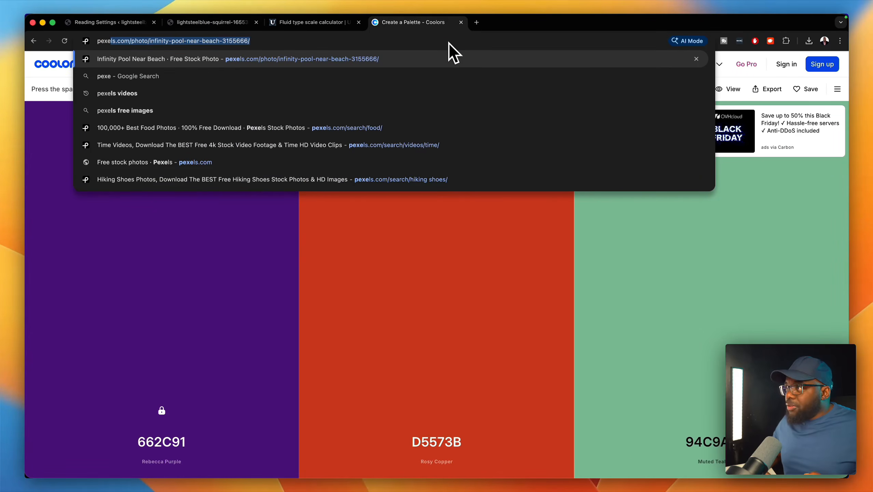
key(Return)
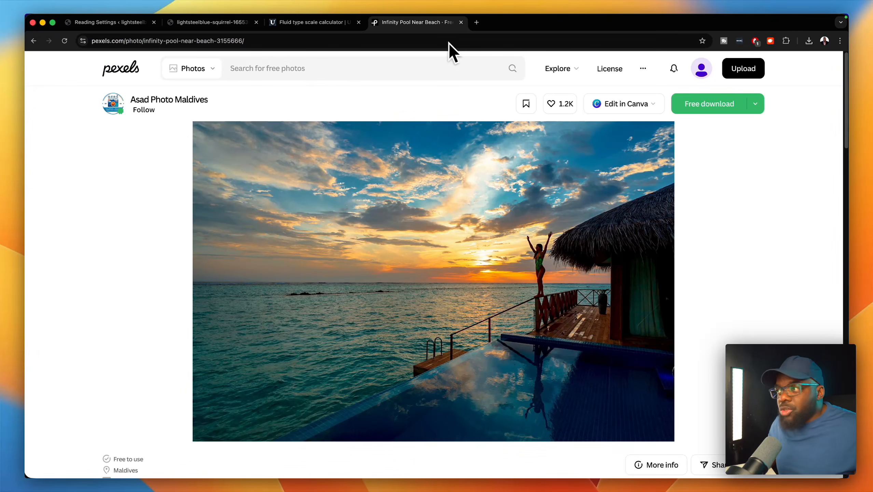
click(294, 73)
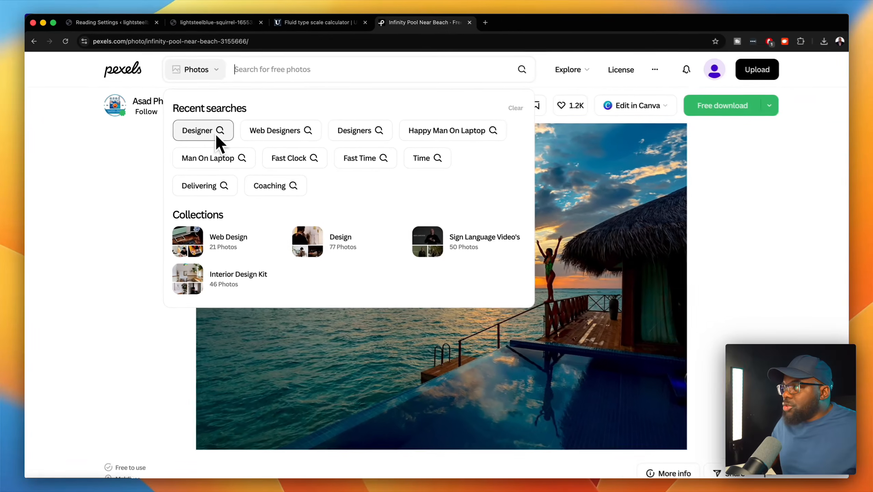
click(257, 137)
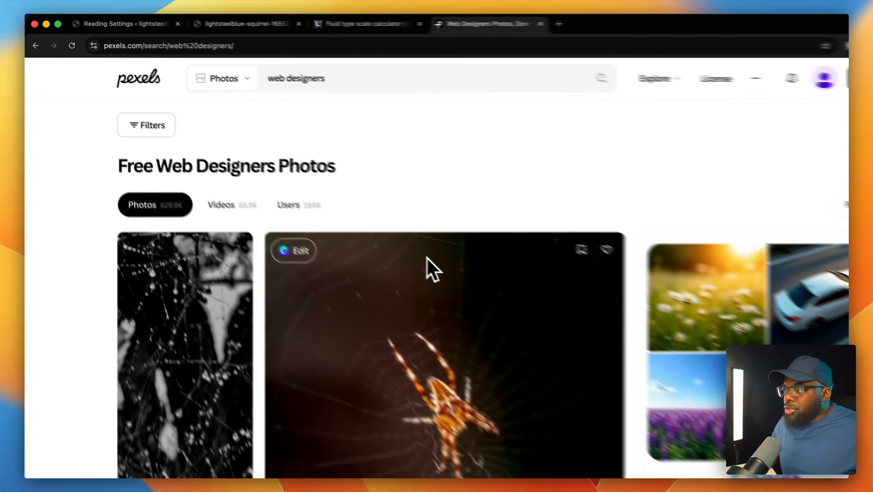
scroll(506, 287, down, 10)
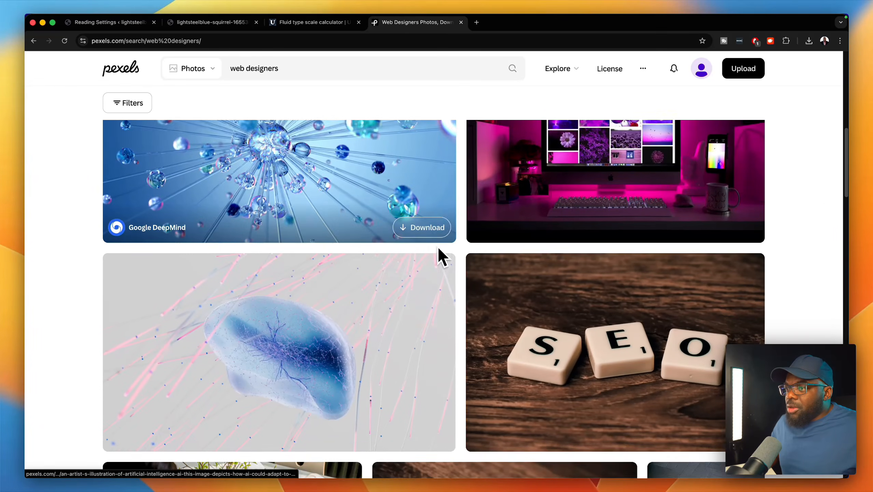
scroll(438, 246, down, 6)
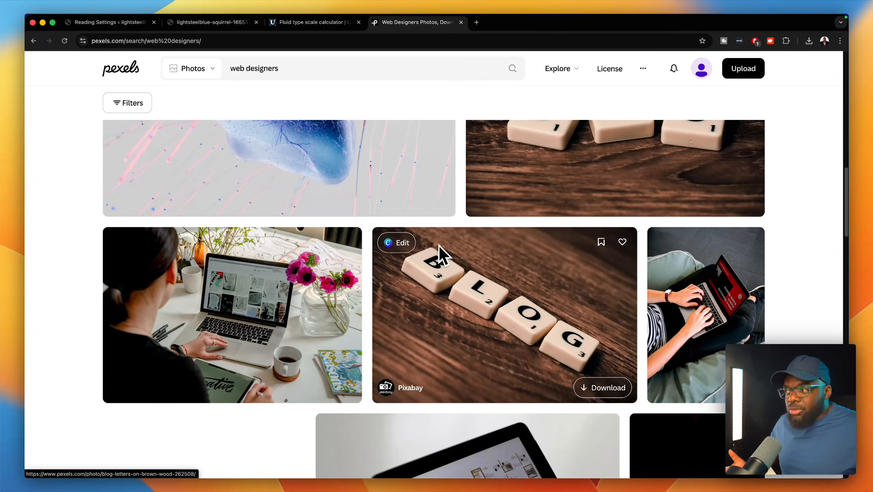
scroll(426, 231, up, 10)
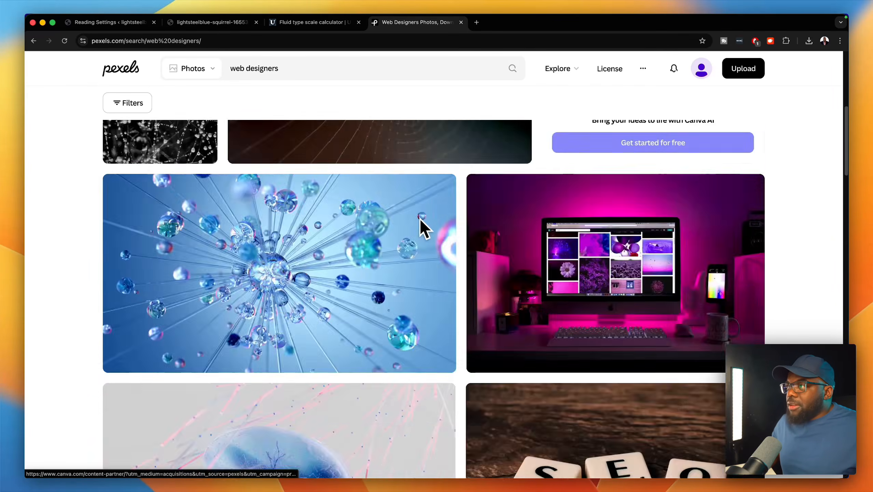
scroll(421, 220, up, 15)
click(209, 23)
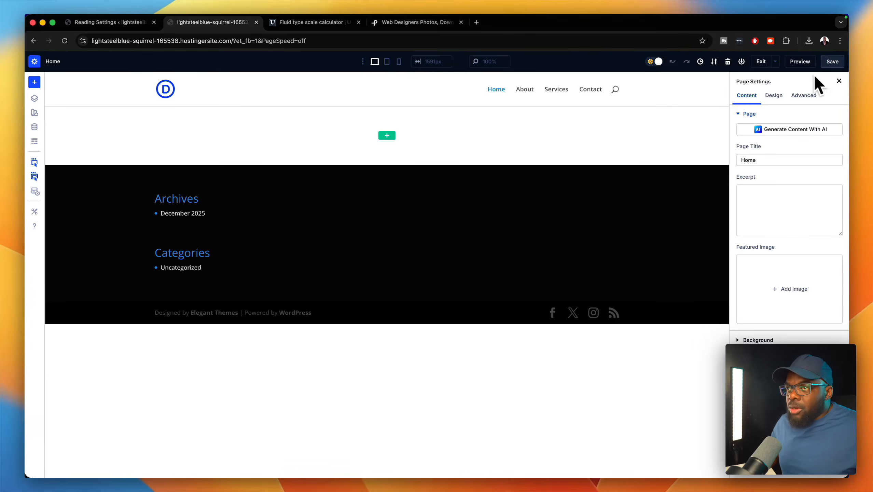
- Leave the builder and upload 14 photos from Downloads into the Media Library
click(760, 61)
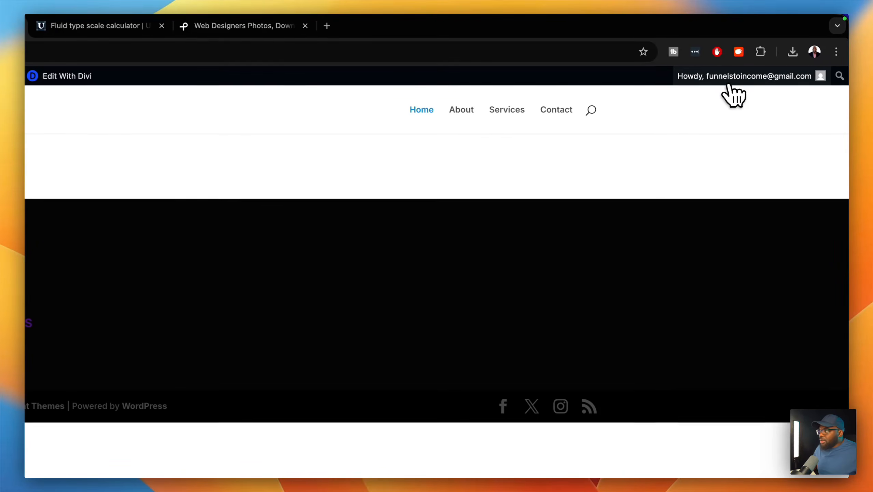
mouse_move(37, 59)
click(57, 71)
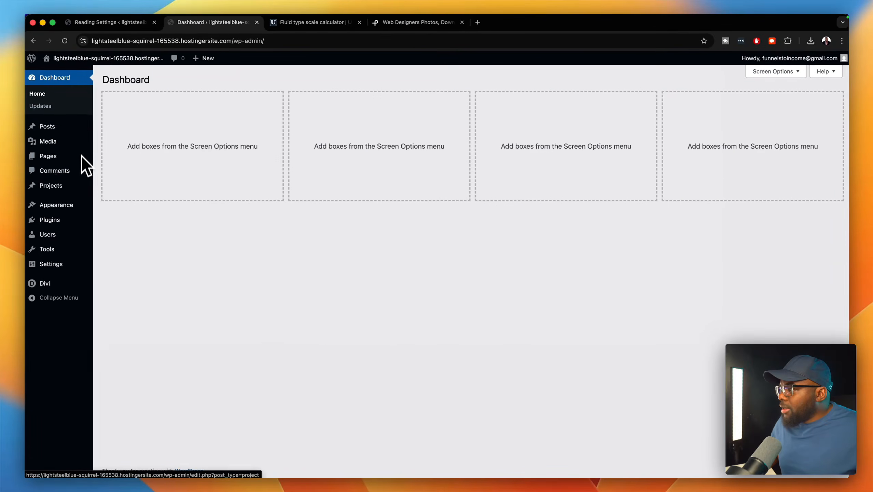
mouse_move(76, 203)
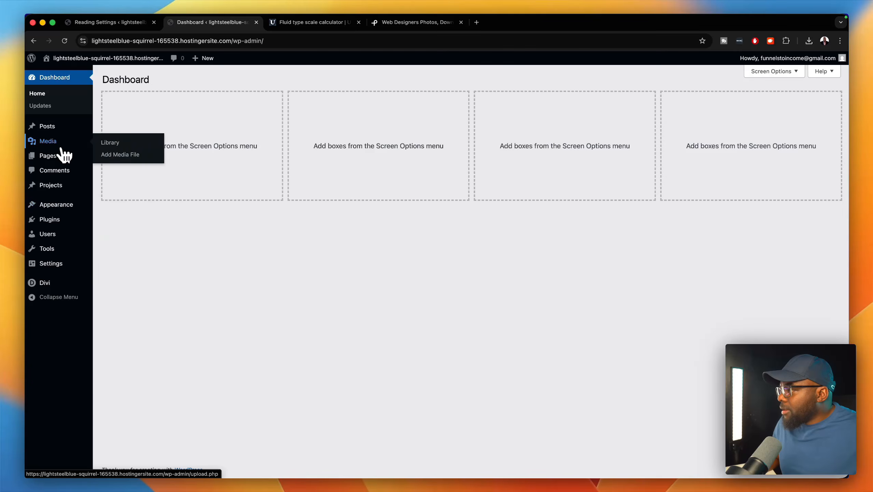
click(110, 143)
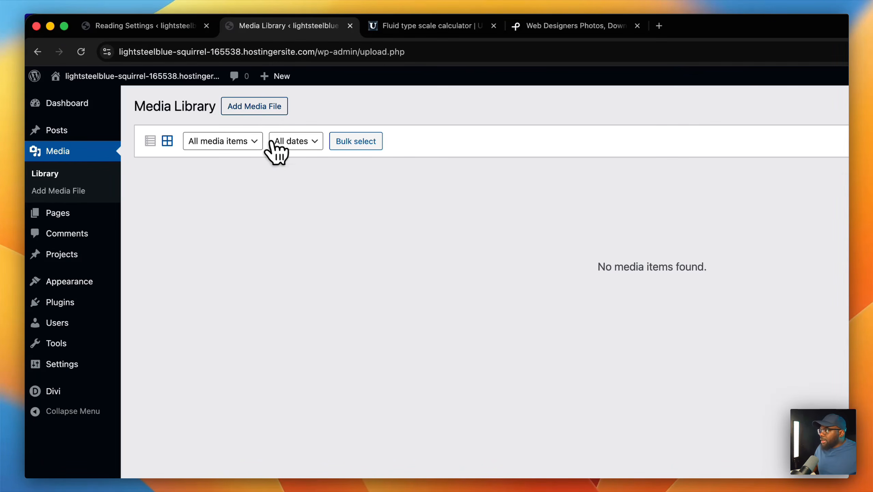
click(256, 113)
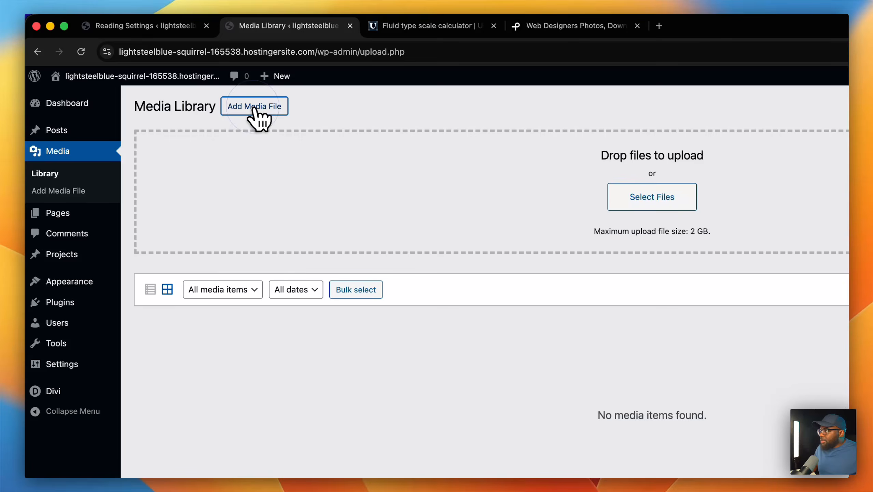
click(585, 205)
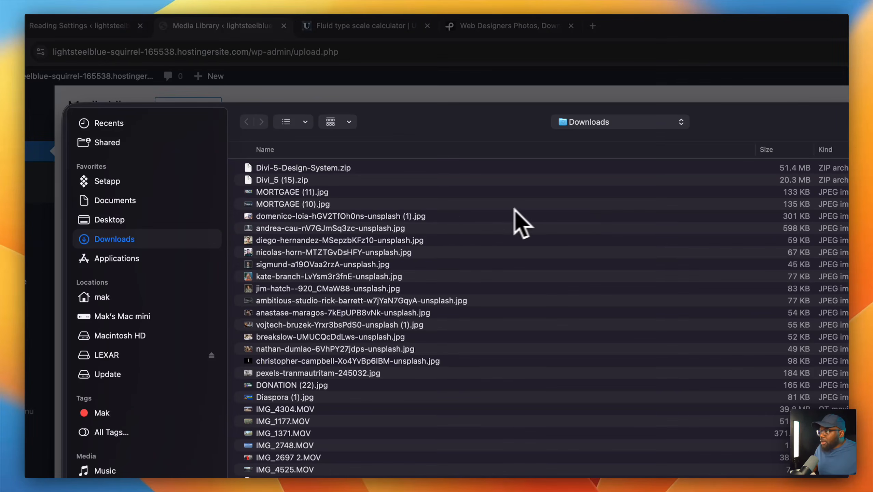
click(443, 217)
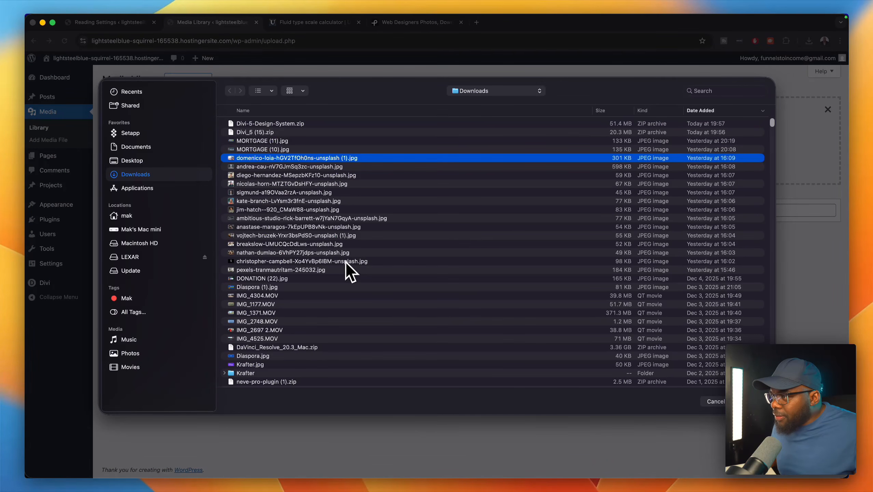
shift+click(323, 270)
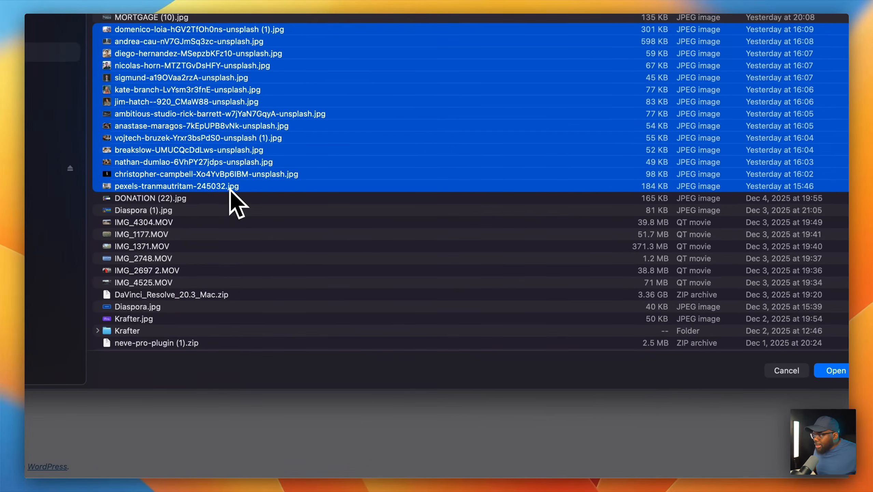
click(833, 371)
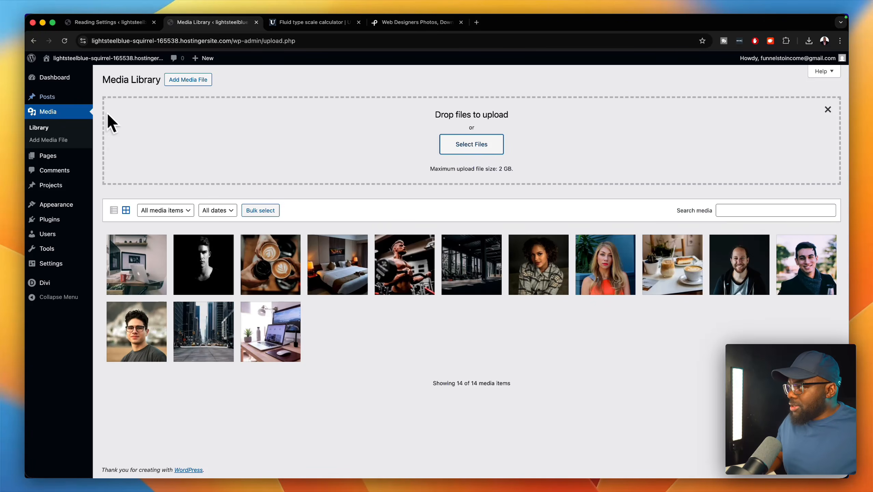
- Bring the Mobbin window onscreen and merge its tab into the main browser window
mouse_move(72, 79)
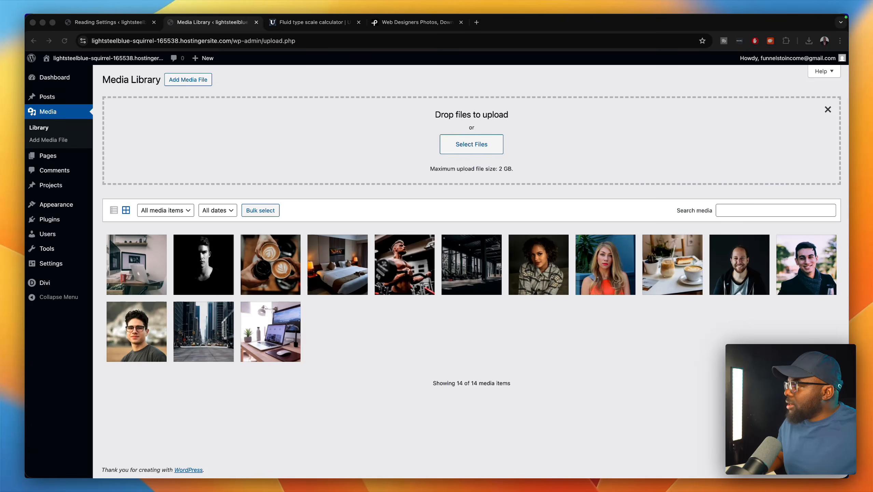
drag(489, 477, 635, 126)
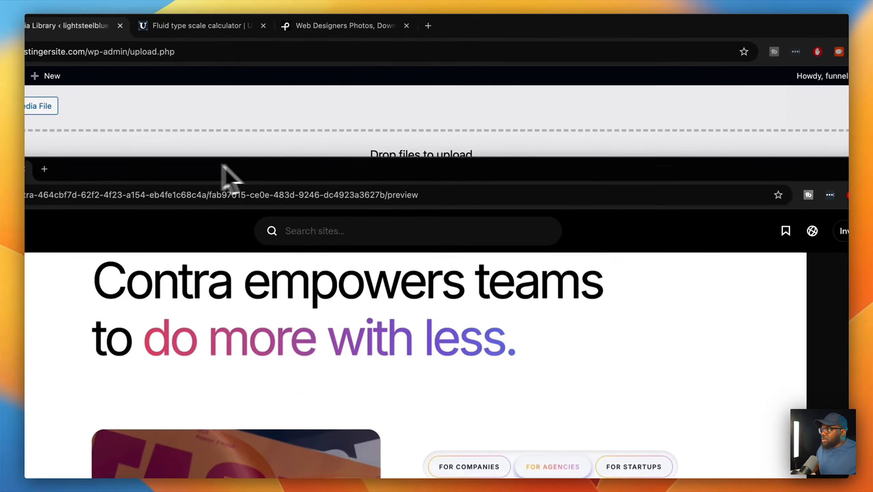
drag(137, 171, 367, 29)
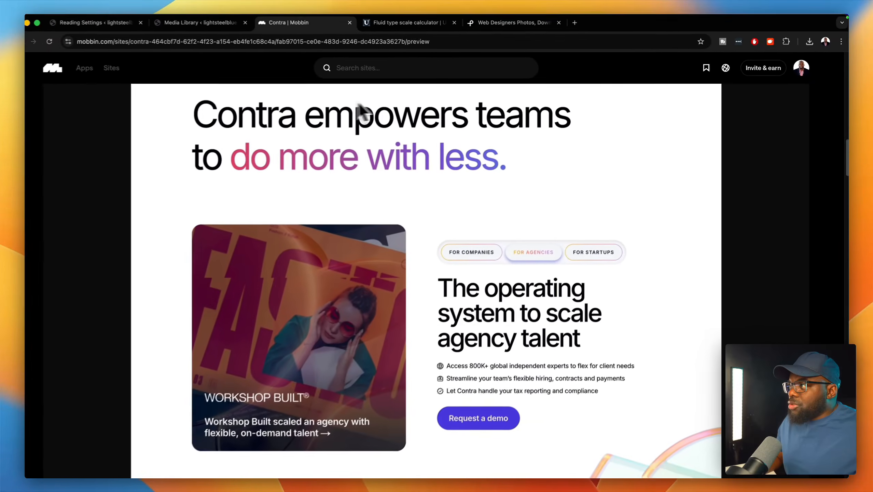
- Browse Mobbin's latest sites and hero section examples like Passionfroot, then return to the Media Library
scroll(235, 162, up, 2)
scroll(155, 120, up, 10)
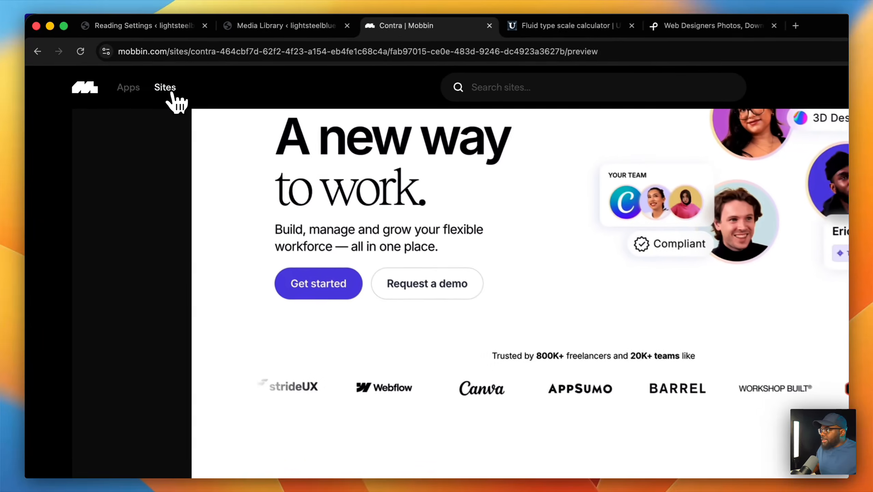
click(168, 90)
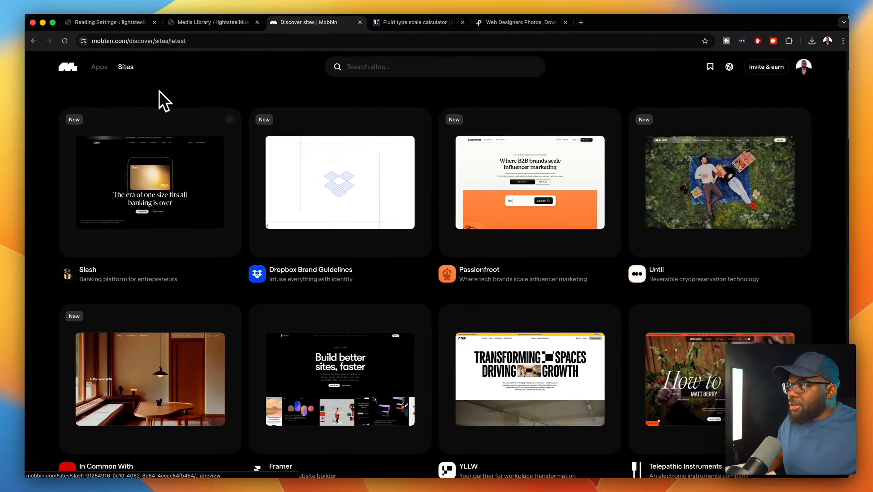
scroll(183, 140, up, 3)
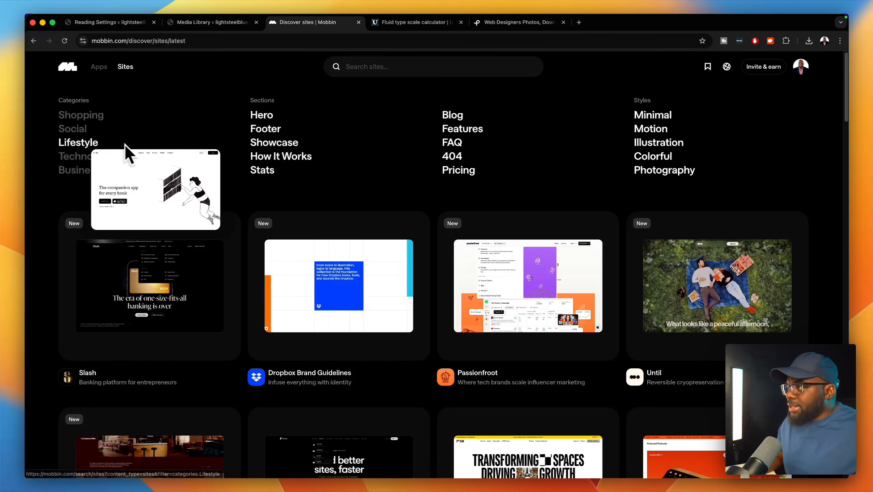
mouse_move(265, 121)
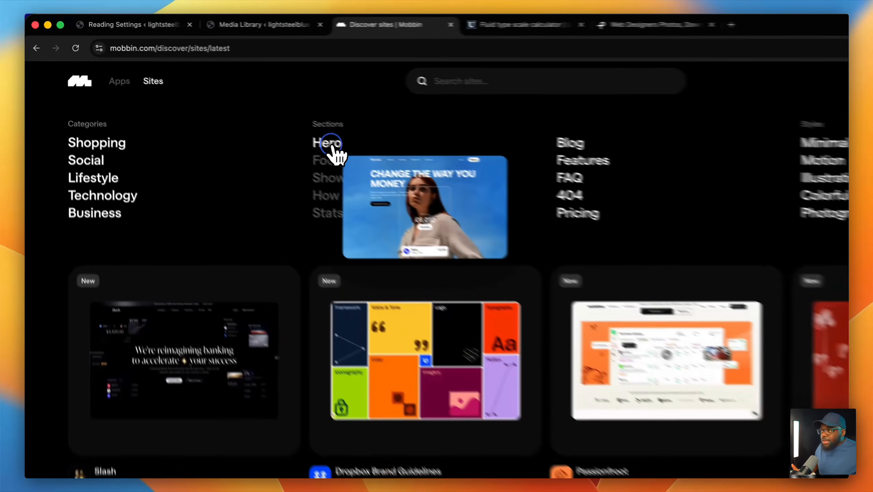
click(269, 121)
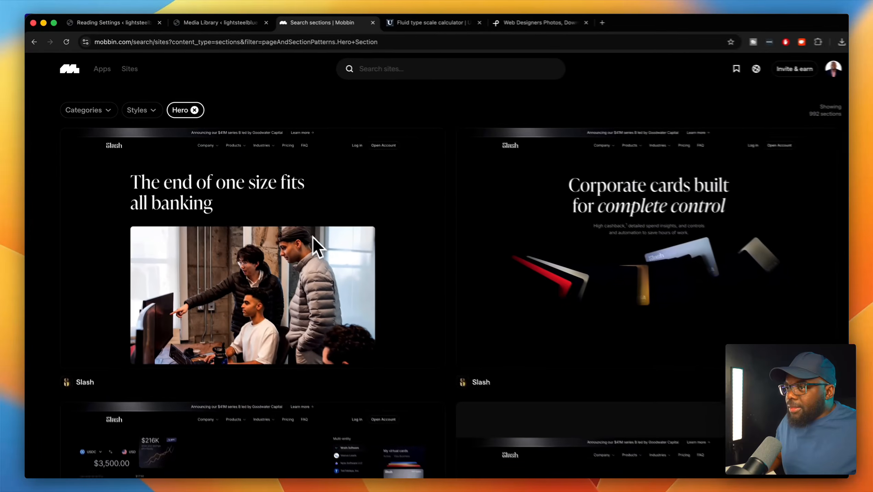
scroll(463, 341, down, 6)
scroll(341, 249, down, 9)
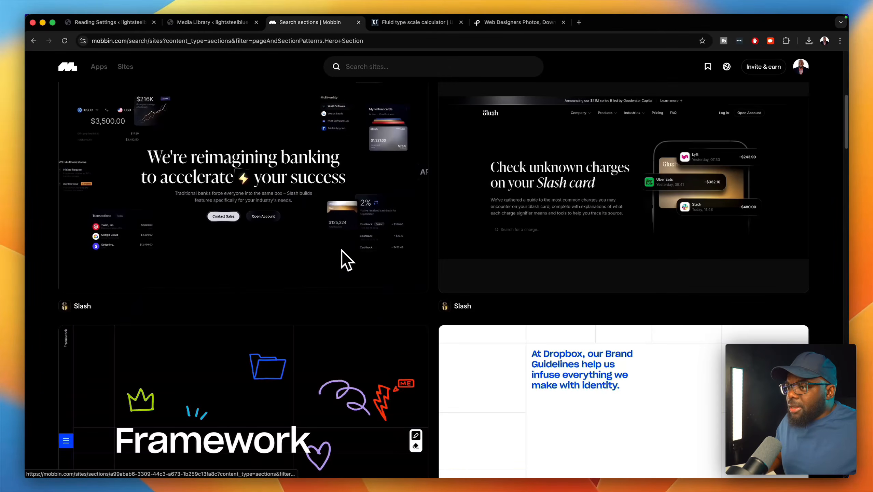
scroll(342, 249, down, 6)
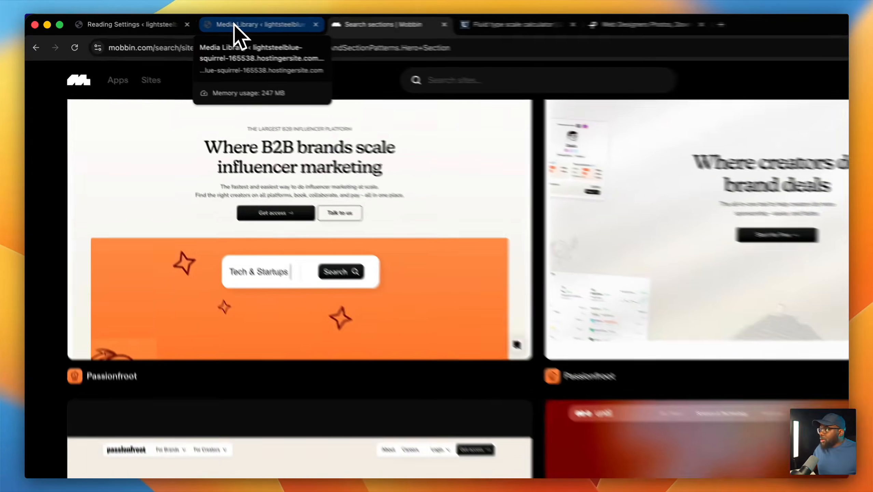
click(191, 21)
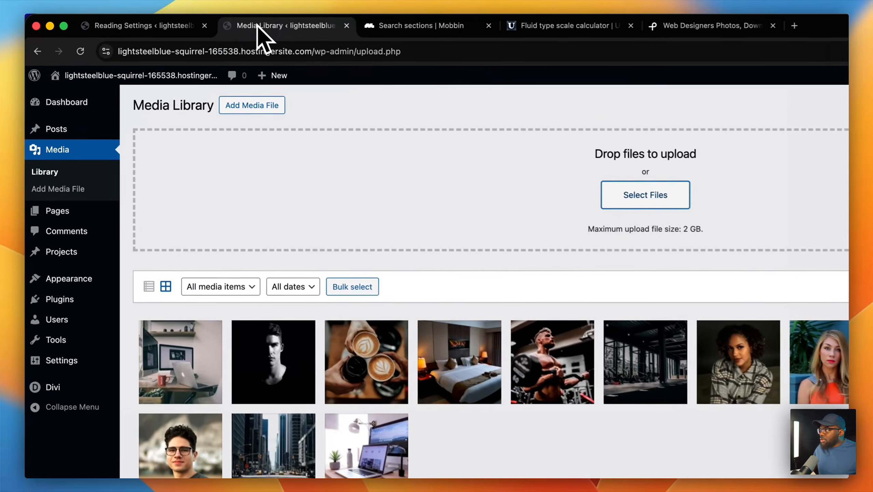
- From Pages > All Pages, launch the Home page in the Divi visual builder
mouse_move(83, 104)
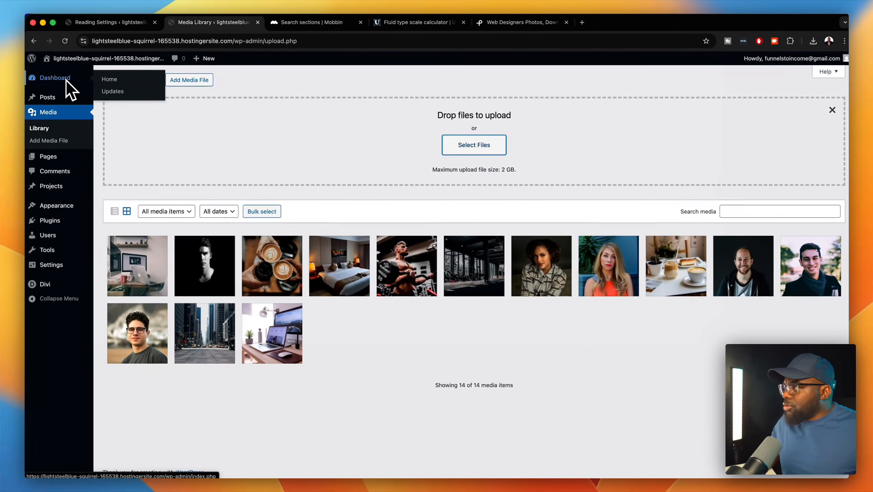
mouse_move(54, 155)
click(103, 159)
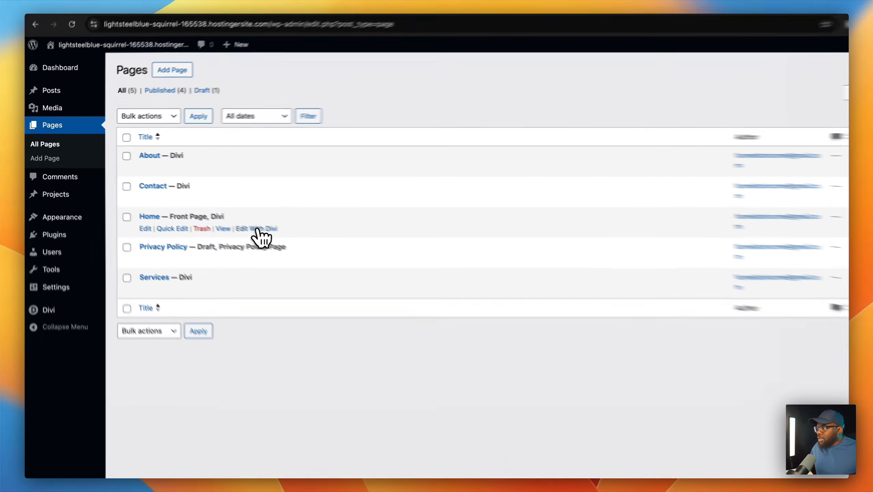
click(223, 214)
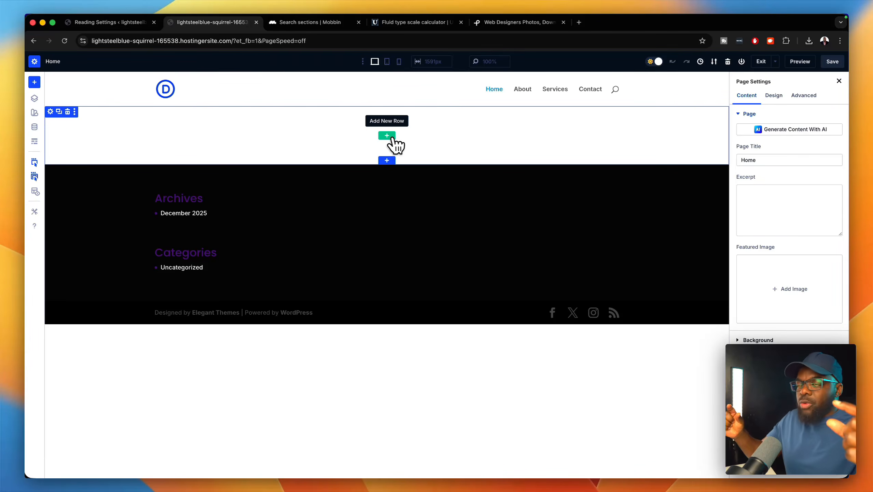
- Add a one-column row with a Heading module and a duplicate of that heading
click(396, 140)
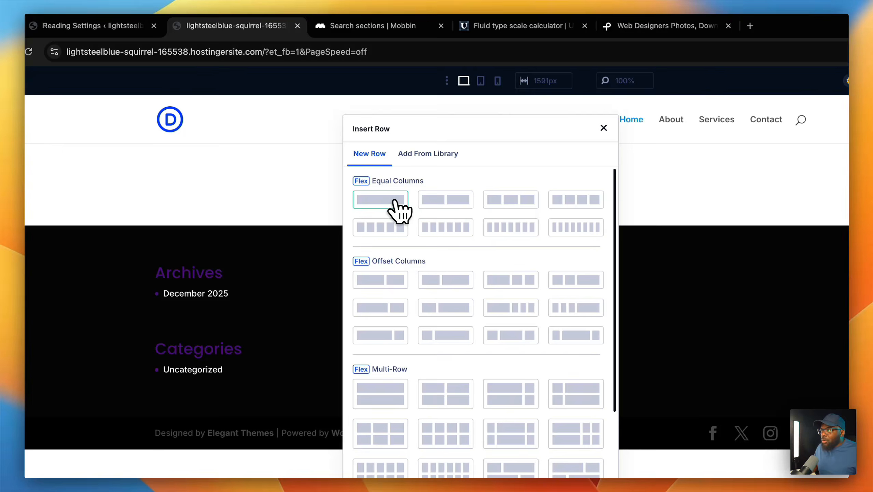
click(394, 202)
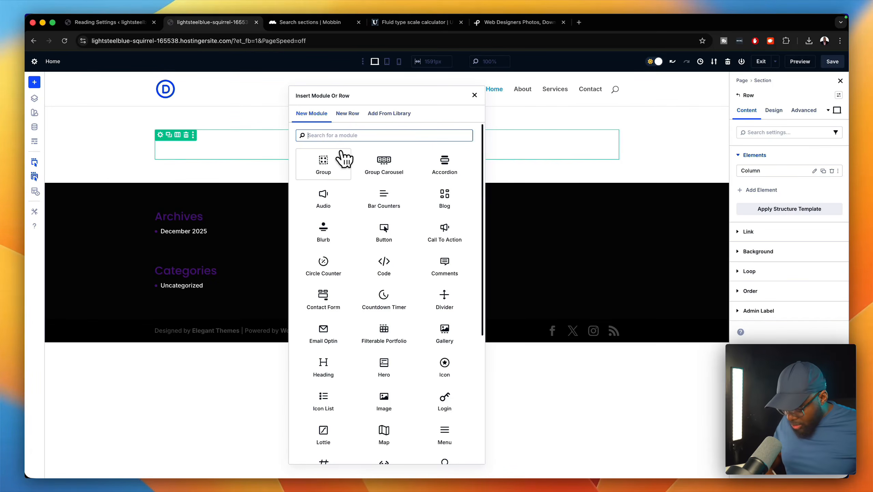
text(he)
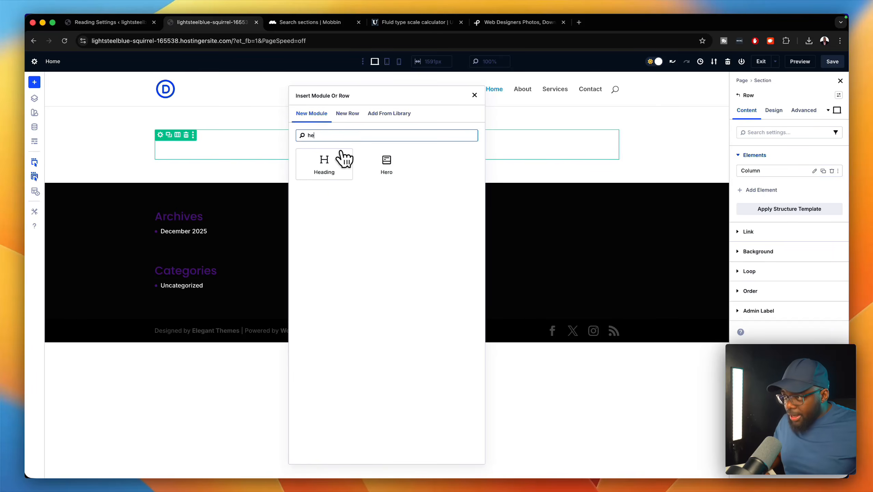
click(342, 161)
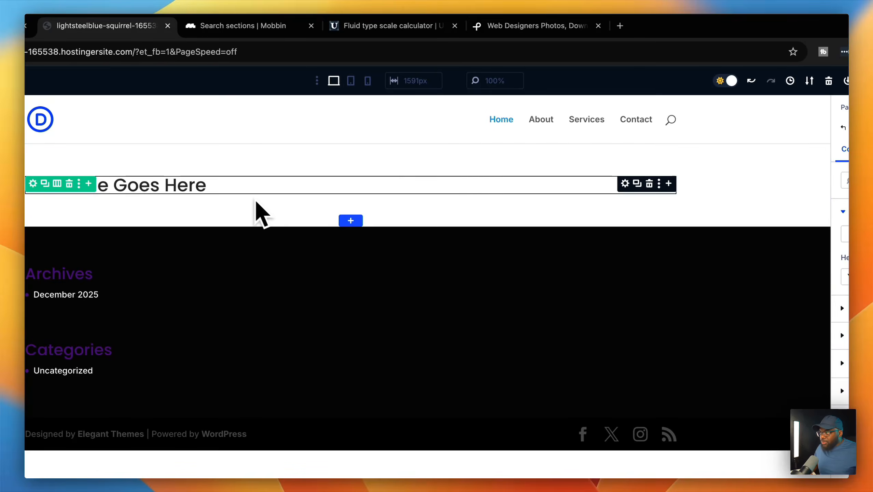
click(636, 183)
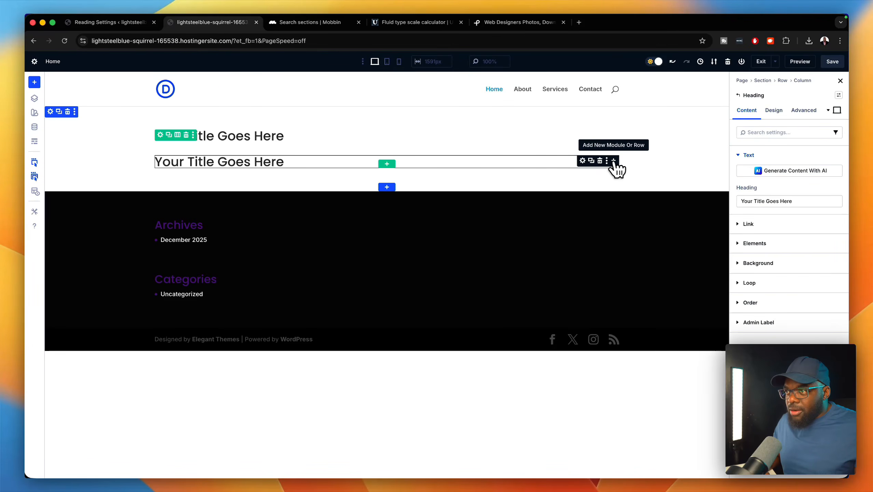
- Add a Text module, an empty Group and a Click Here Button below the headings
click(614, 160)
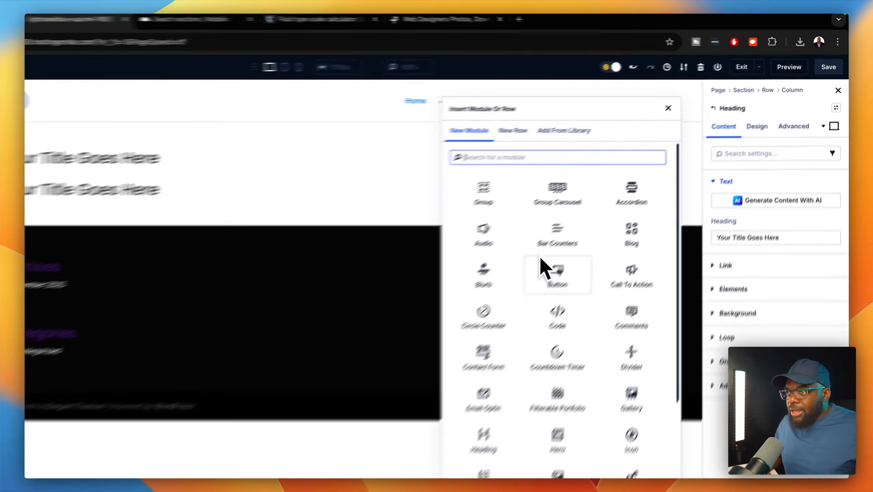
text(text)
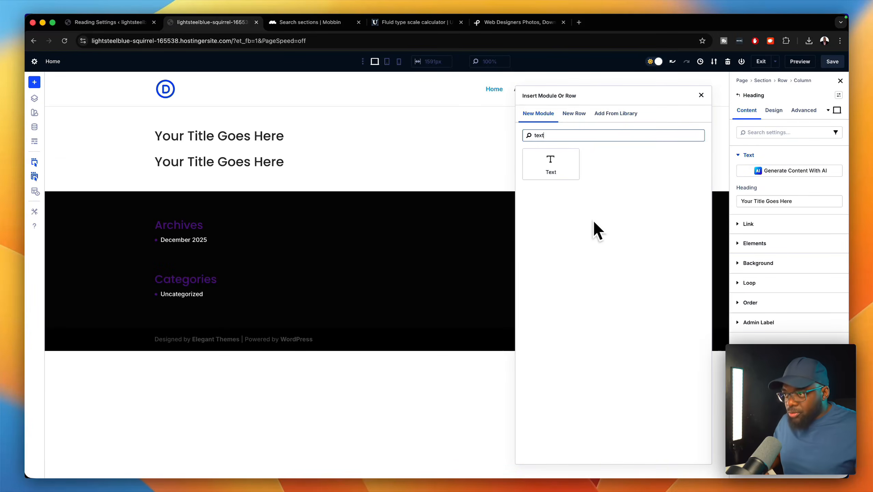
click(552, 171)
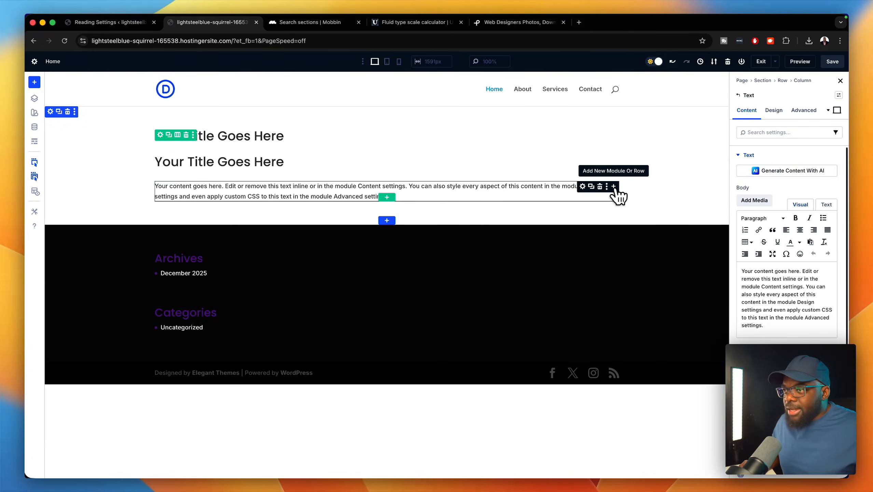
click(613, 187)
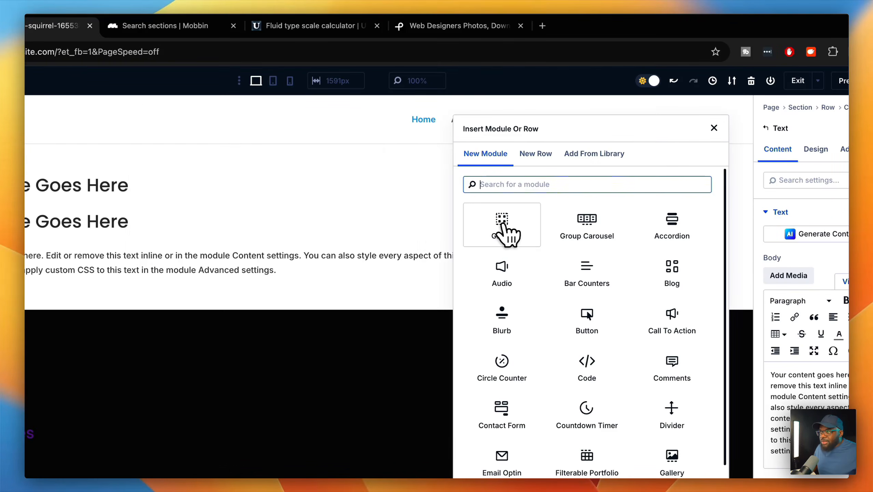
click(502, 224)
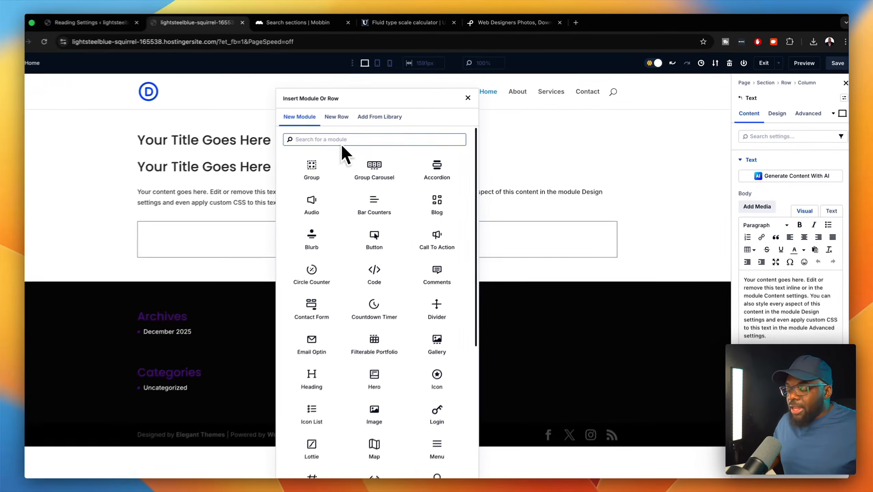
text(text)
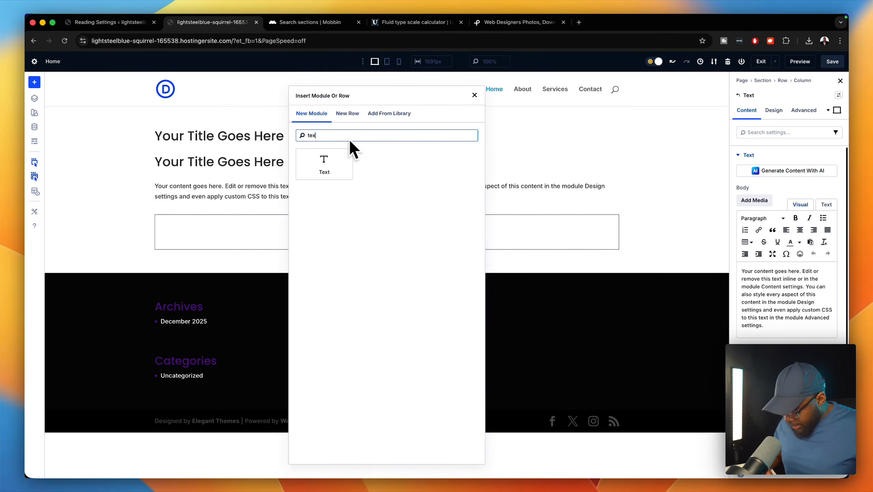
key(BackSpace)
key(BackSpace)
key(BackSpace)
key(BackSpace)
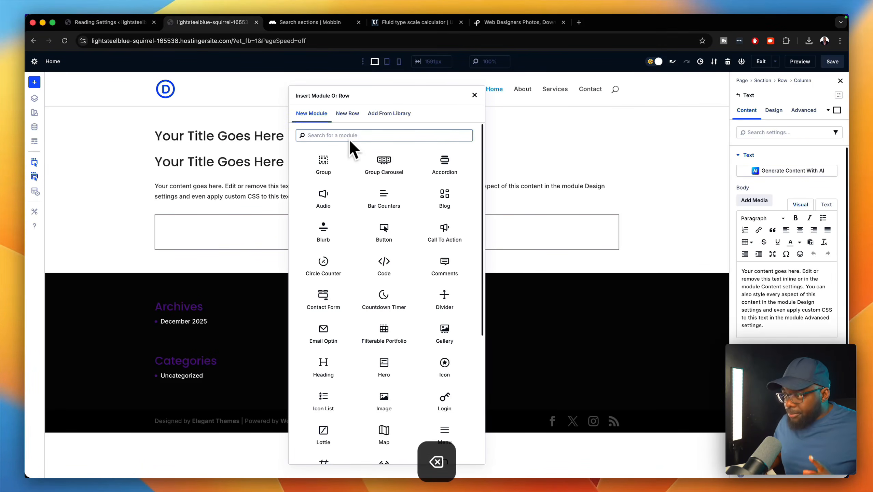
text(butt)
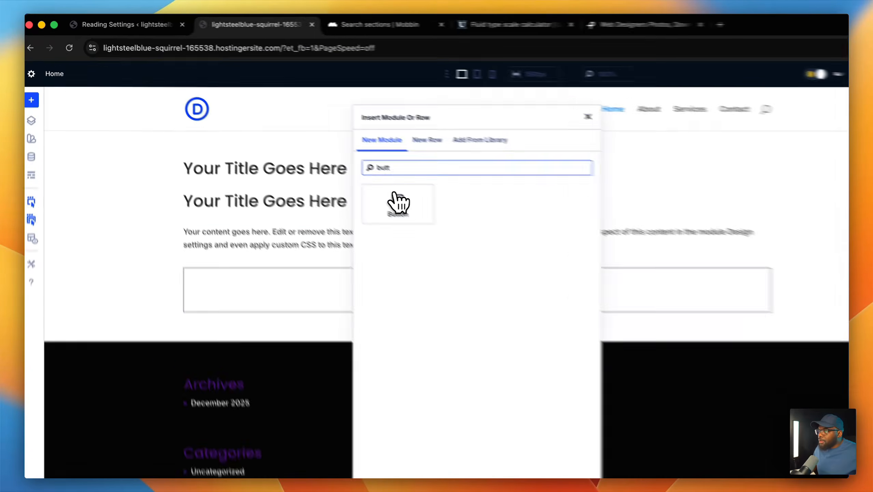
click(324, 164)
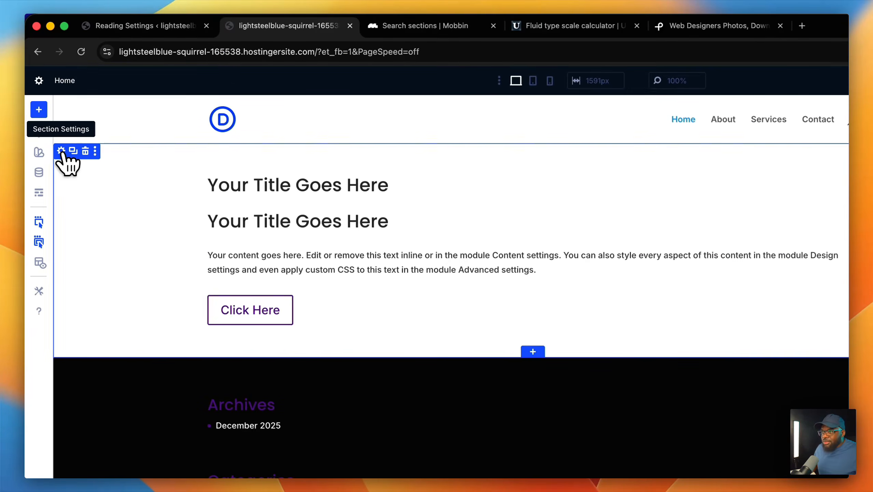
- Set the section's background to the 1920x1280 city street photo from the Media Library
click(765, 237)
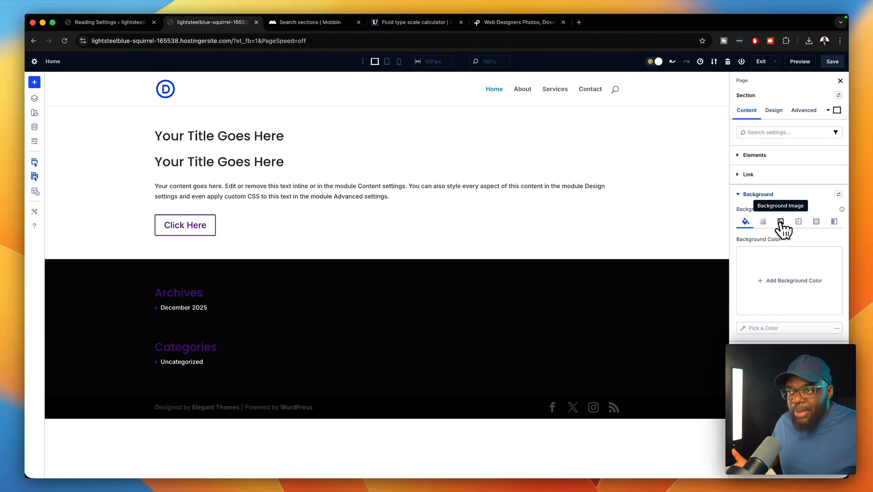
click(781, 222)
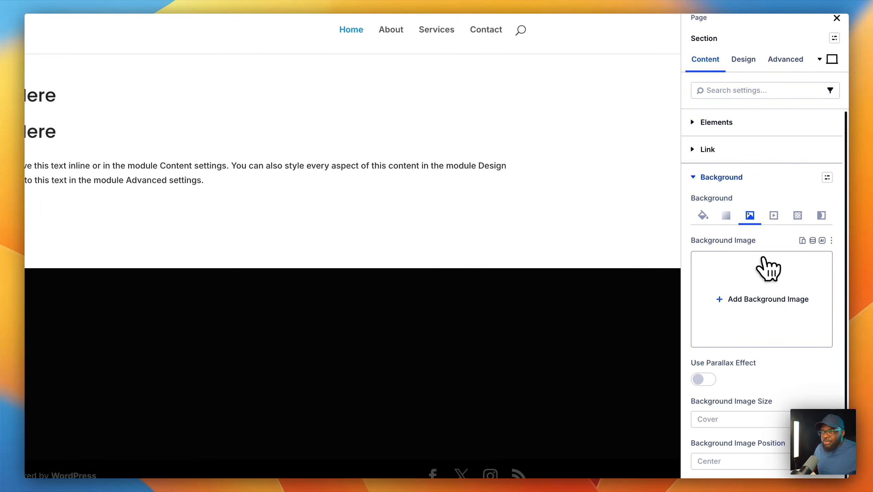
click(771, 297)
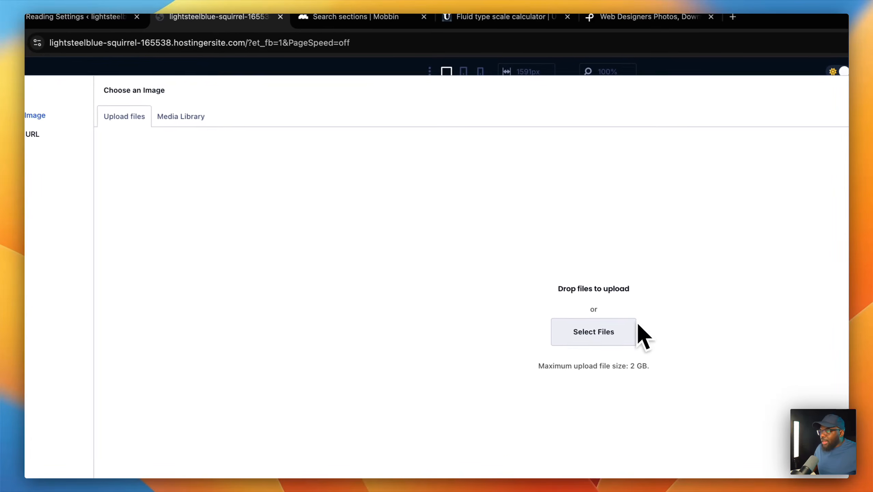
click(163, 117)
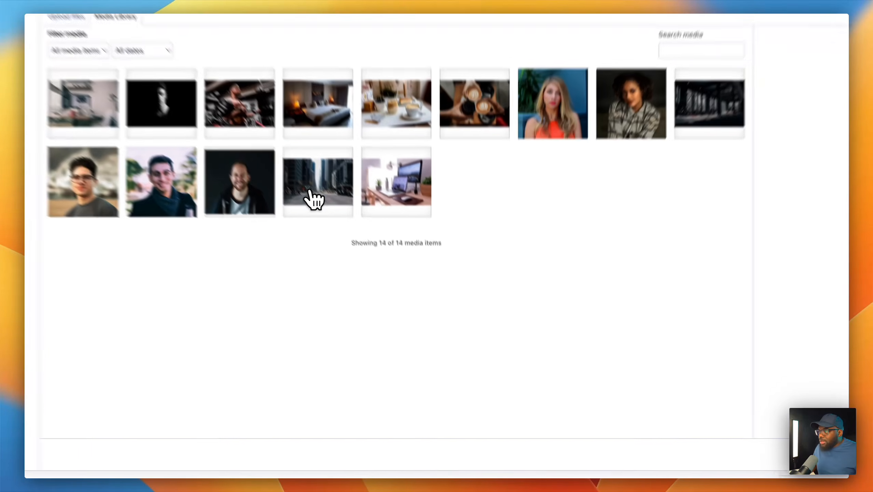
click(347, 241)
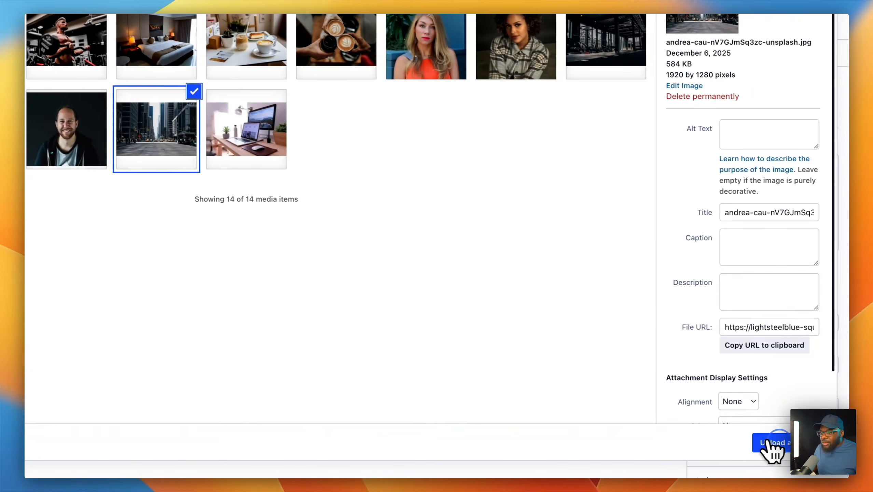
click(821, 454)
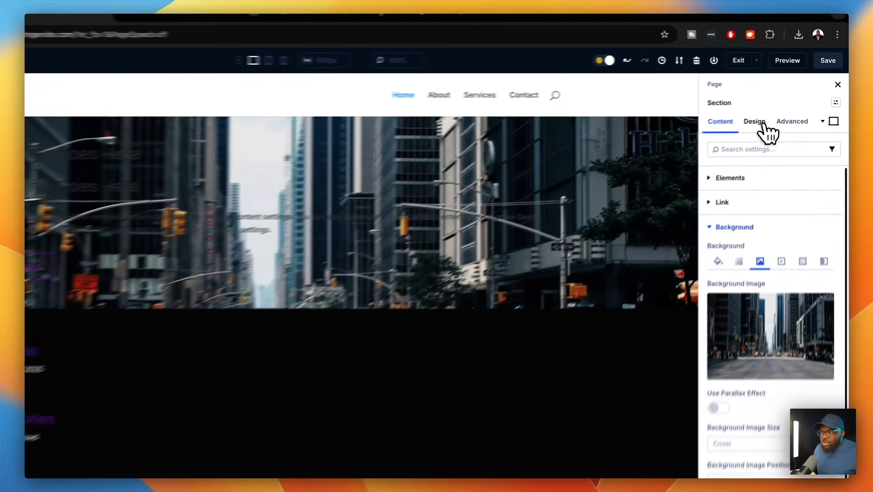
- Give the hero section a height of 100 in its Design sizing options
click(779, 112)
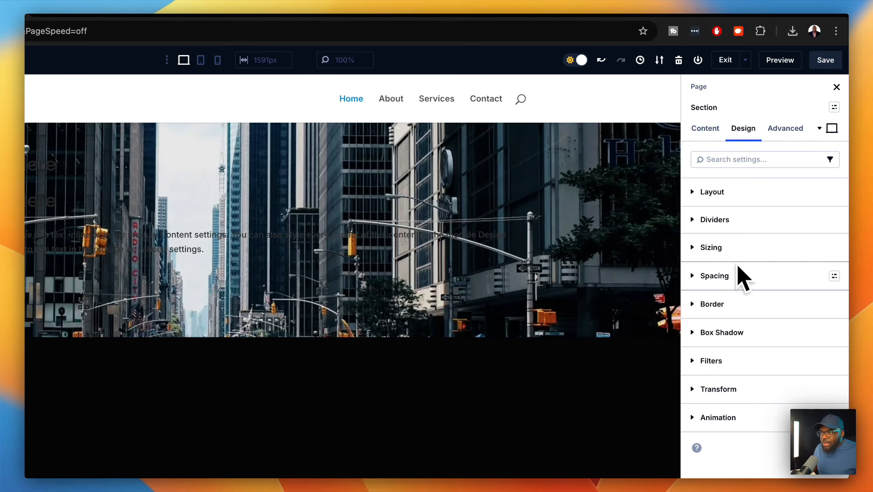
click(725, 247)
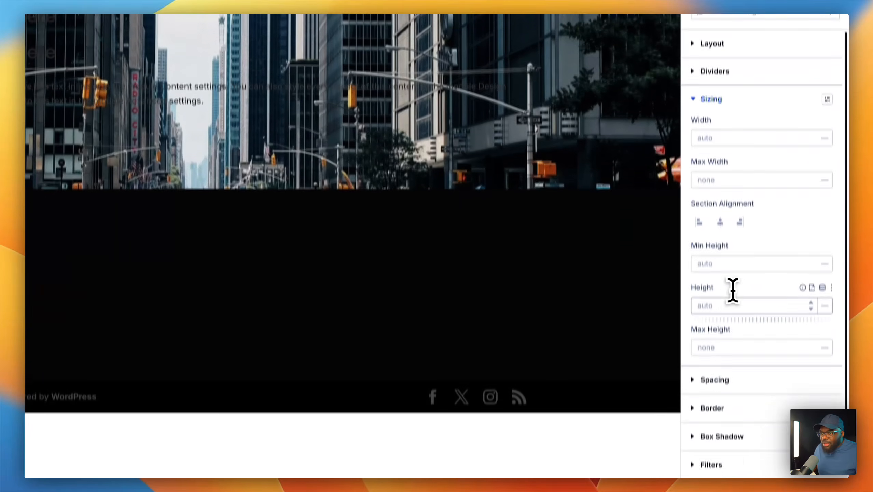
click(725, 453)
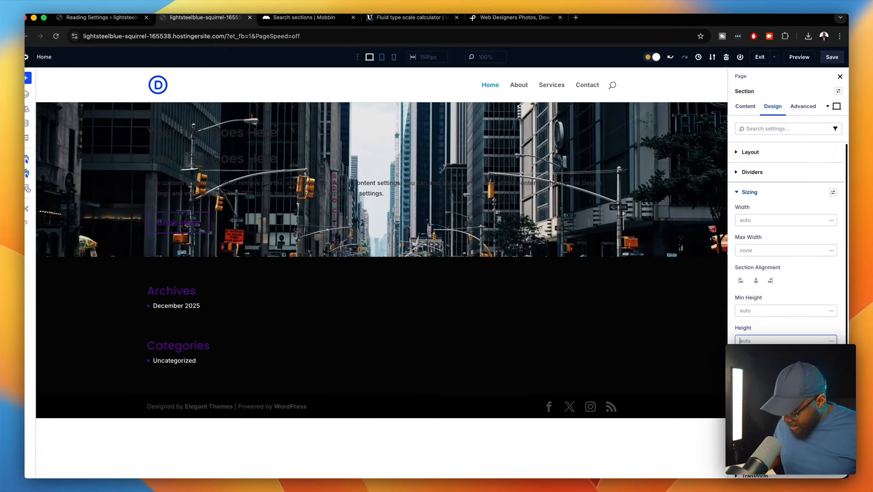
text(100)
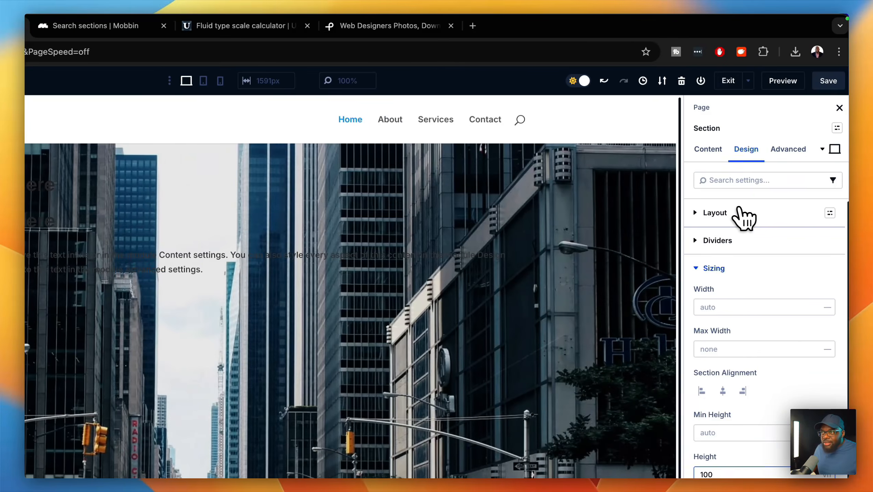
click(765, 214)
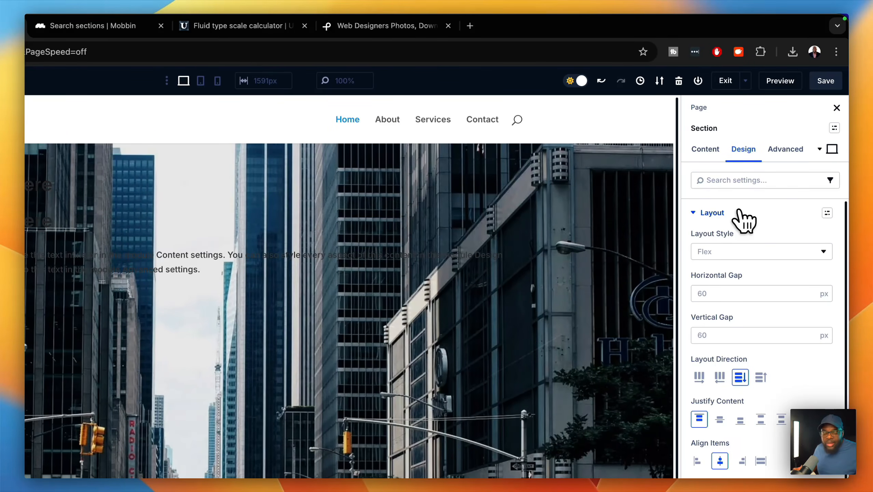
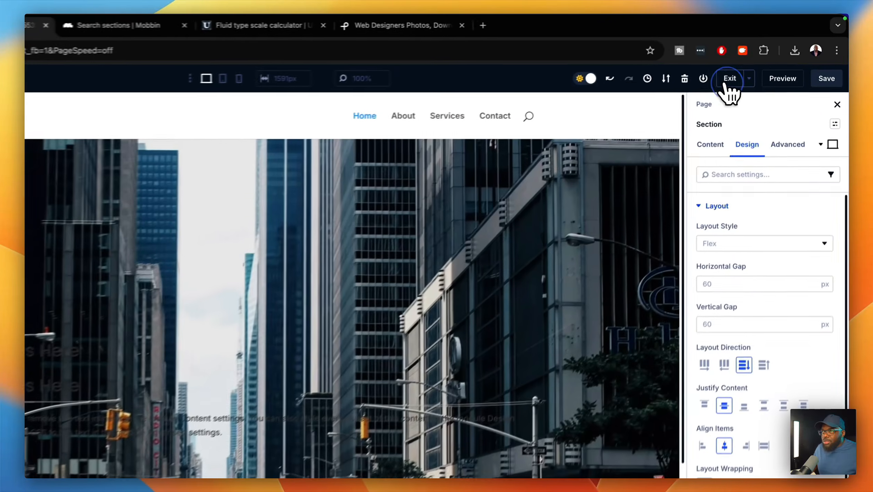
- Exit the Divi page builder and go to Divi > Theme Builder in the admin sidebar
click(761, 62)
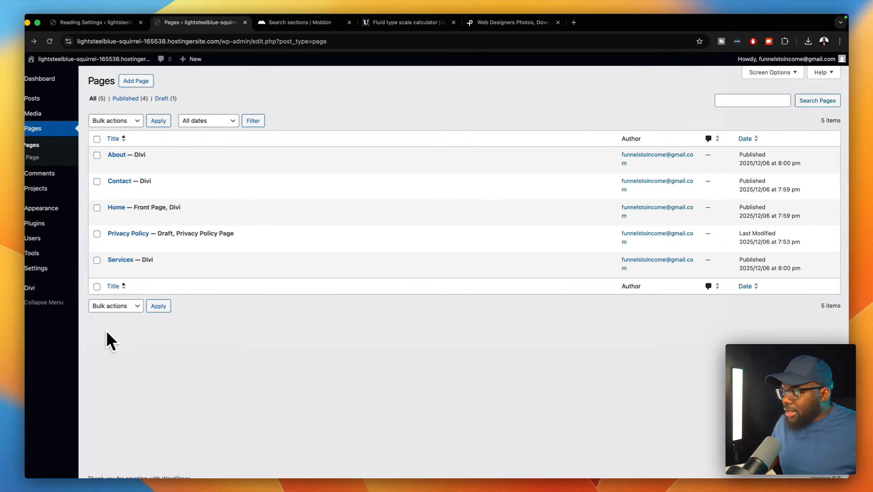
mouse_move(49, 289)
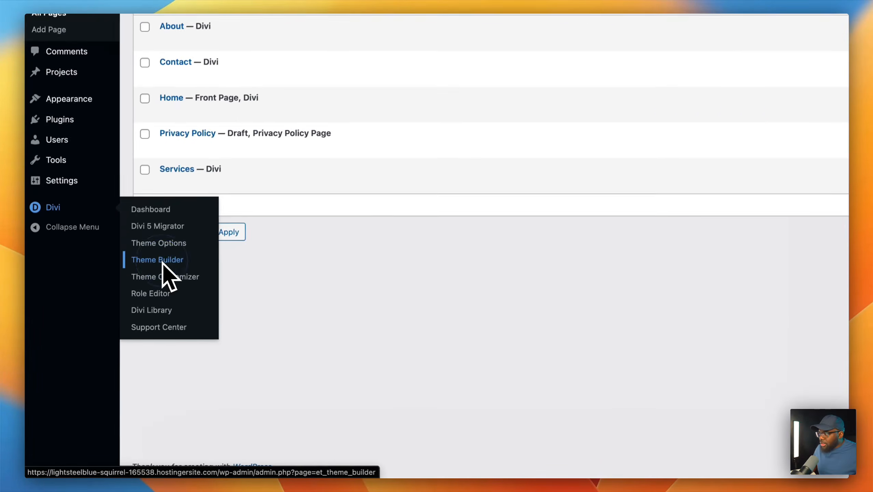
click(124, 322)
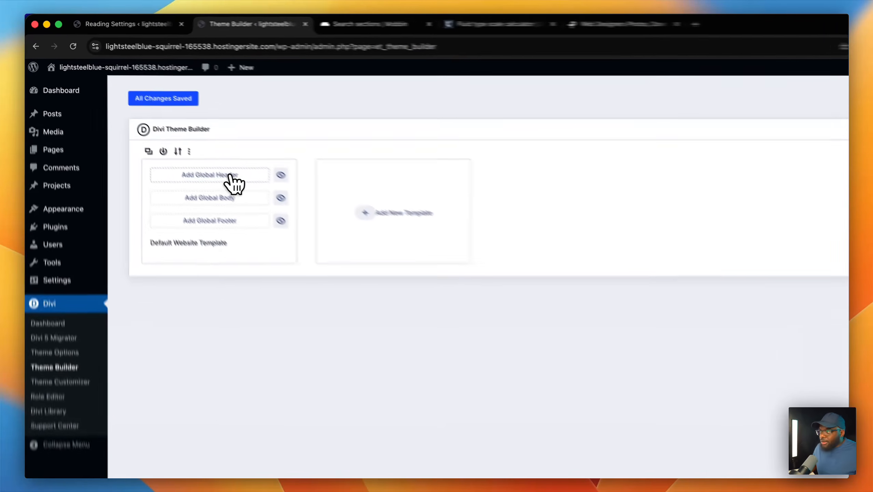
- Build a new global header containing a single one-column row
click(230, 175)
click(224, 176)
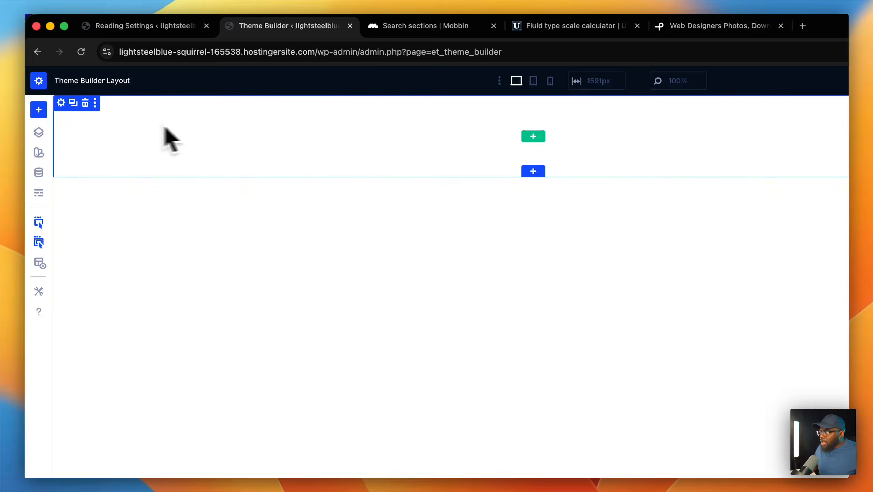
click(533, 137)
click(448, 198)
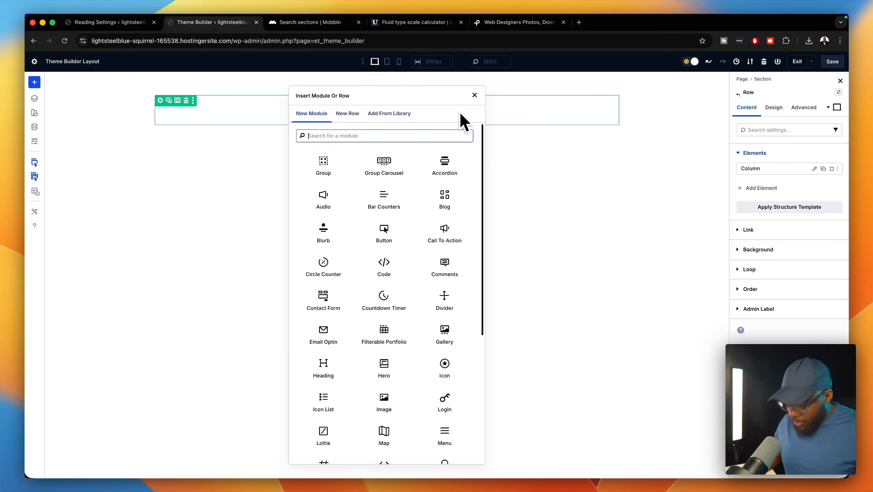
- Insert a Menu module showing Home, About, Services and Contact, and open its logo image library
text(menu)
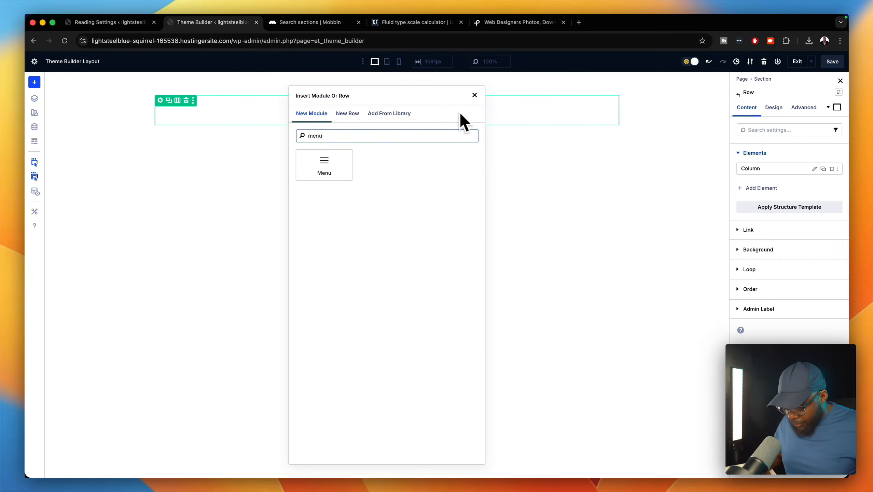
click(409, 188)
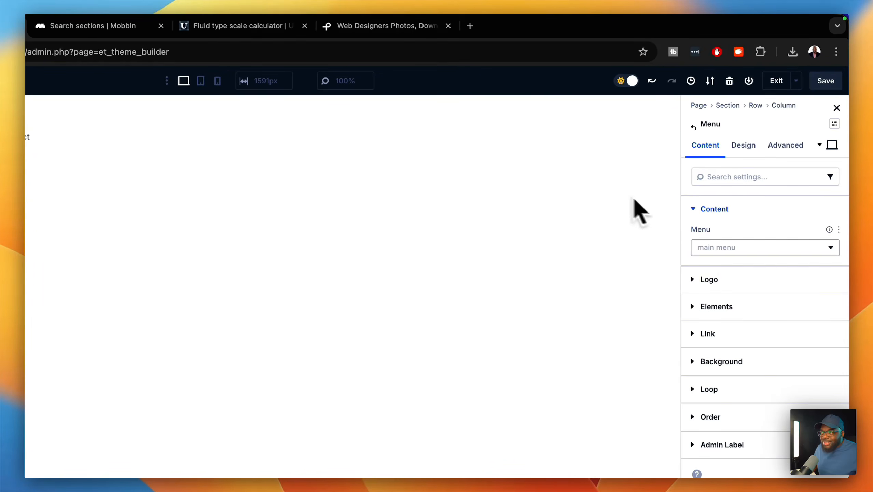
click(733, 279)
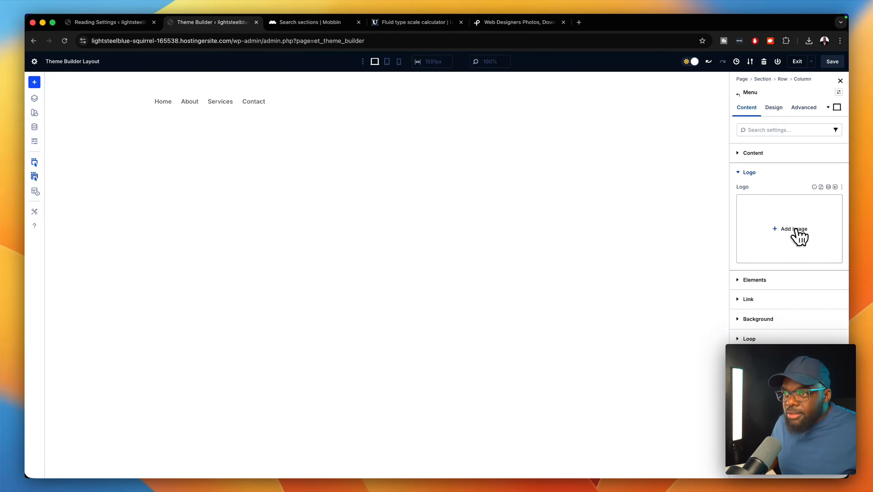
click(796, 230)
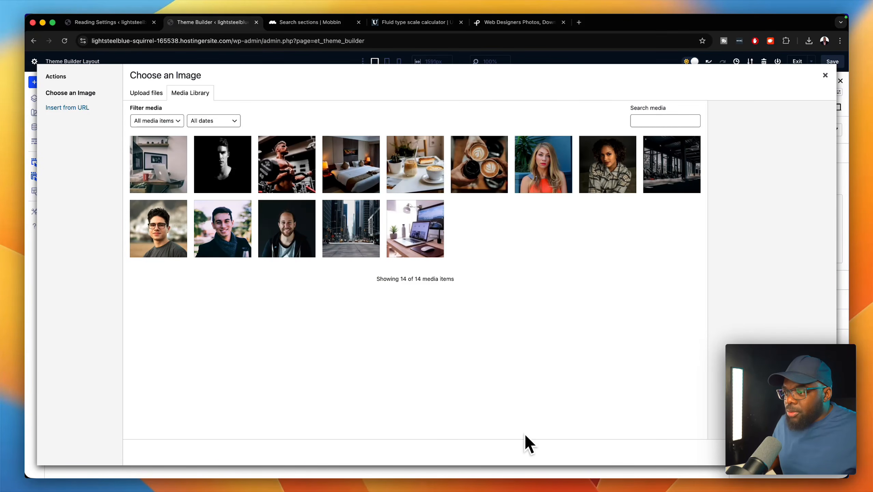
- Upload DU.jpg from the Downloads folder and set it as the menu logo
click(552, 445)
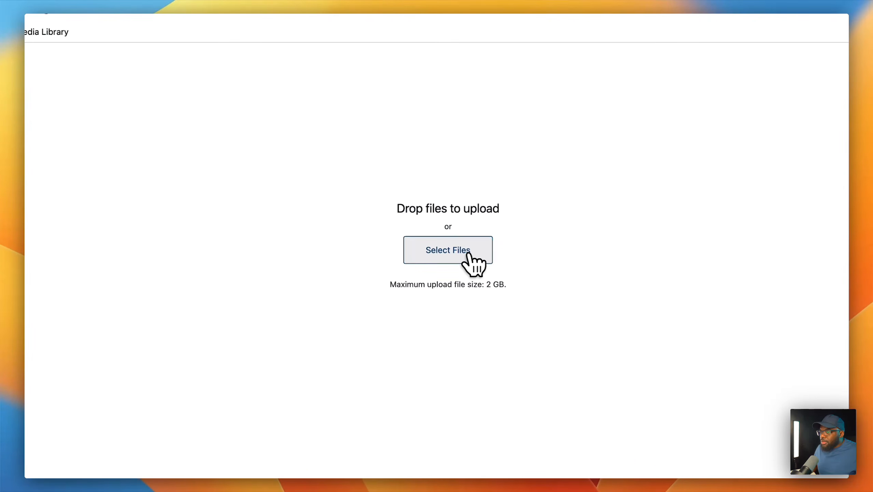
click(469, 255)
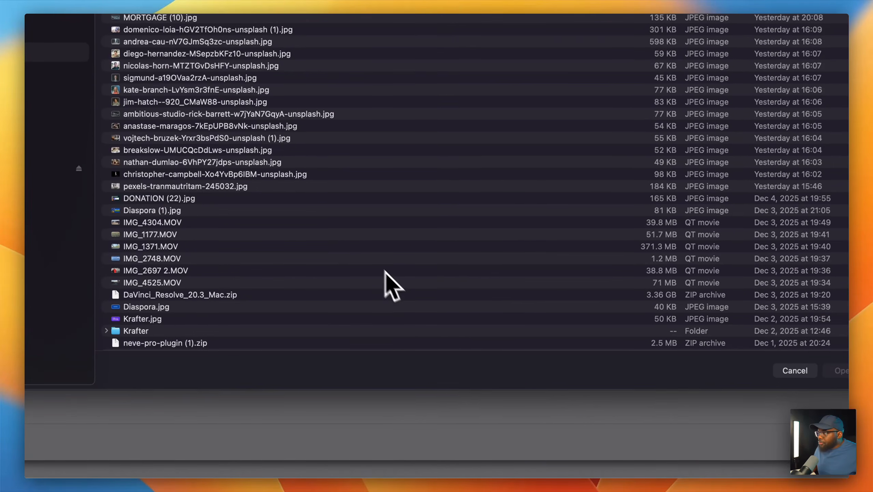
scroll(363, 274, down, 2)
scroll(355, 262, down, 2)
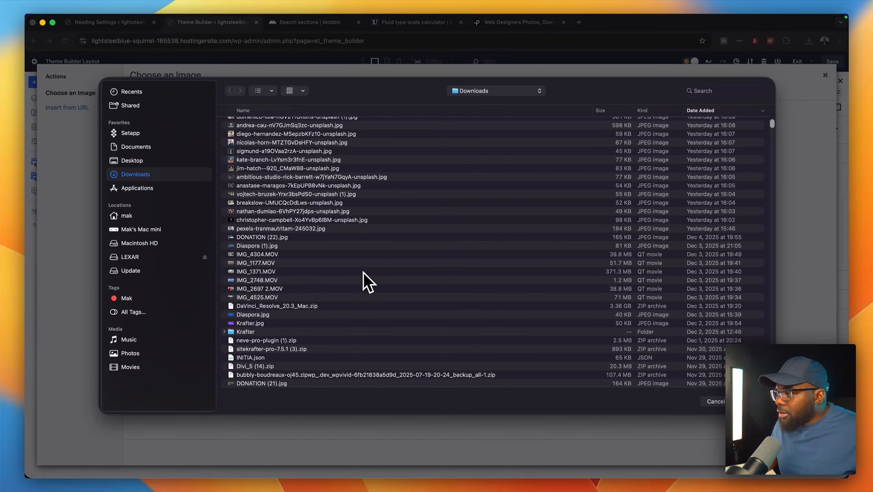
scroll(363, 272, down, 6)
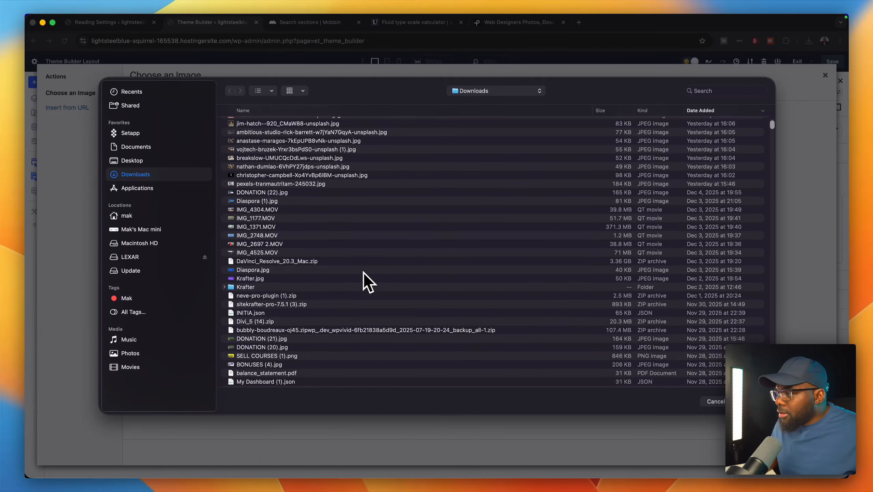
scroll(363, 272, down, 5)
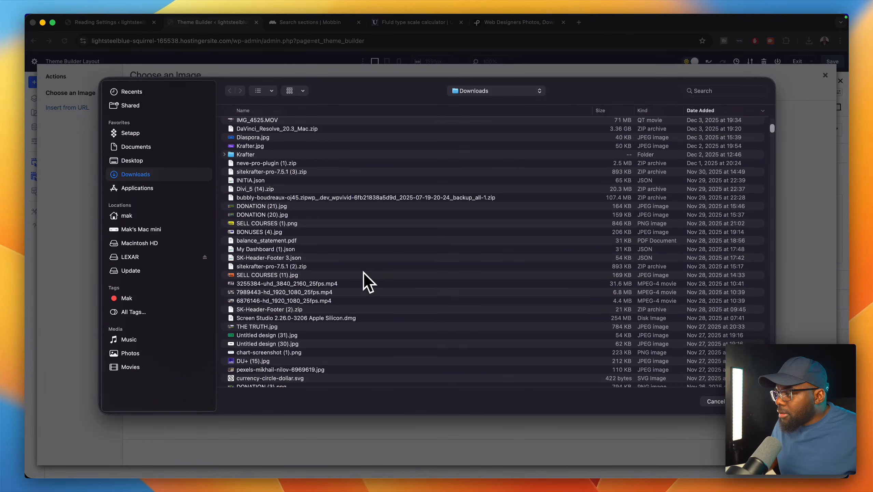
scroll(363, 271, down, 4)
scroll(362, 272, down, 12)
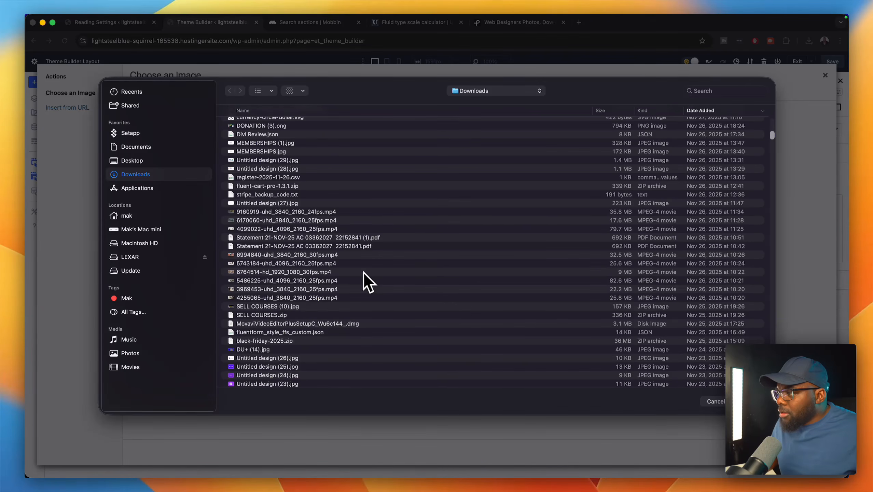
scroll(362, 272, down, 5)
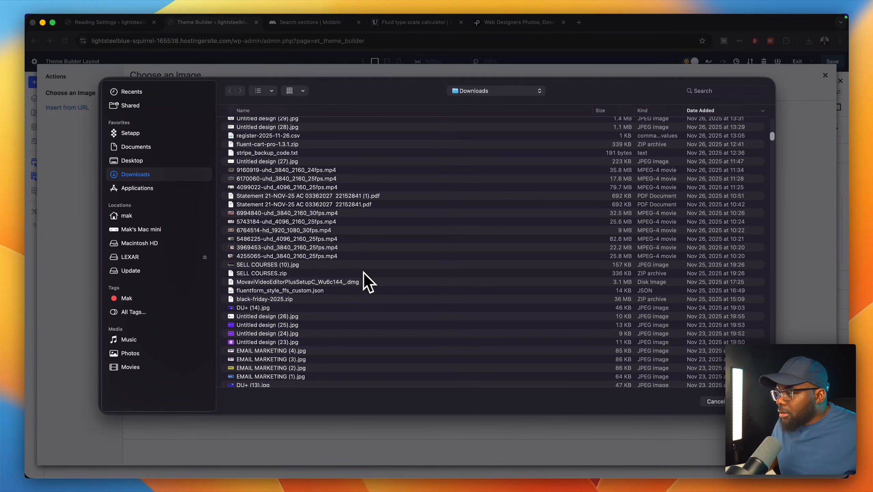
scroll(363, 272, down, 3)
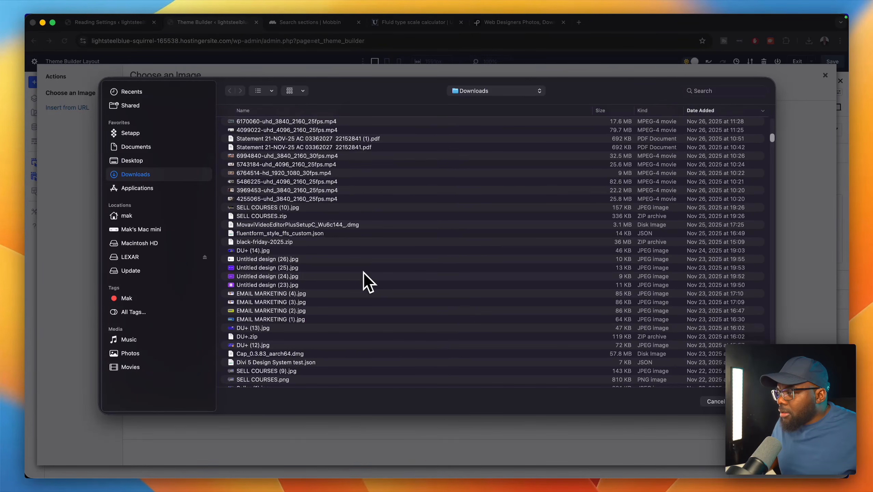
scroll(363, 272, down, 2)
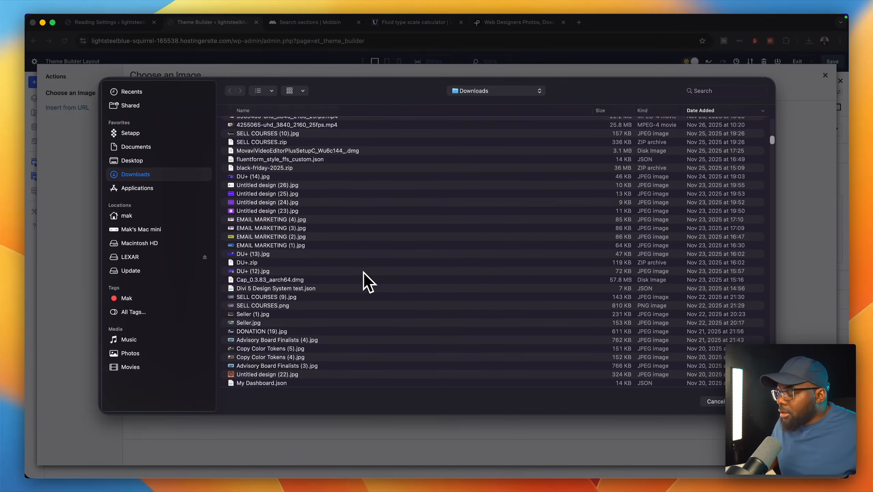
scroll(363, 272, down, 10)
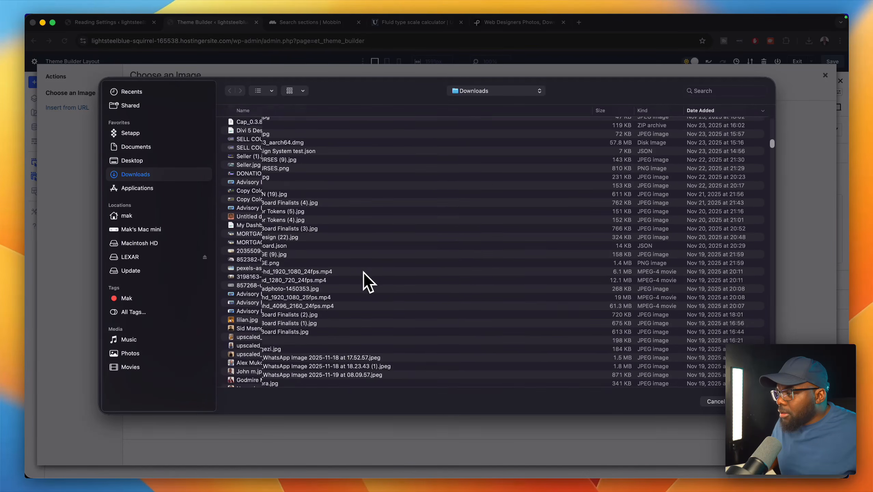
scroll(362, 272, down, 15)
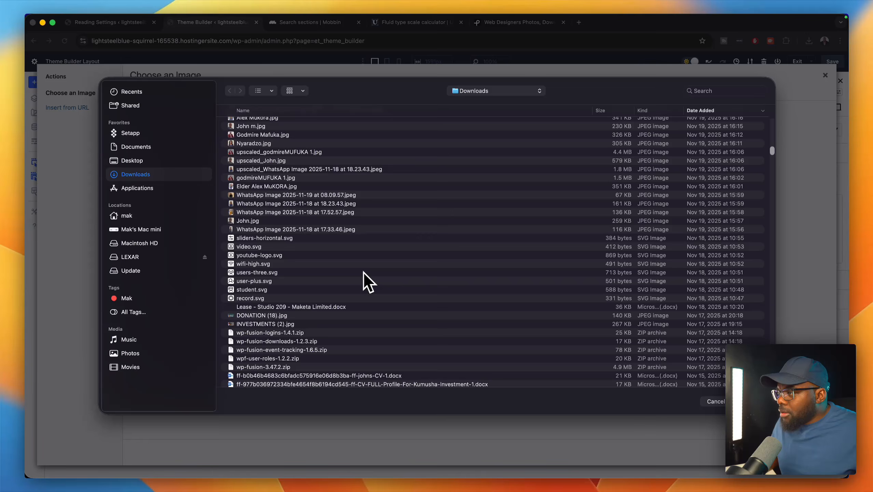
scroll(362, 272, down, 3)
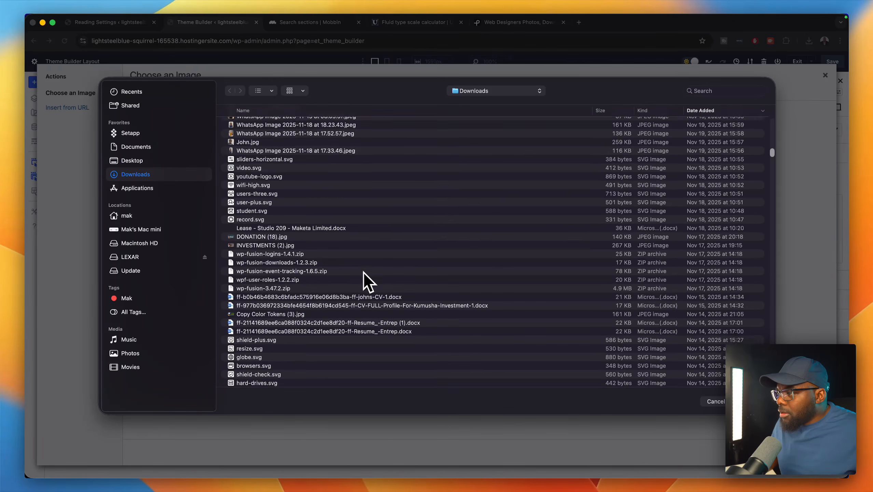
scroll(363, 272, down, 15)
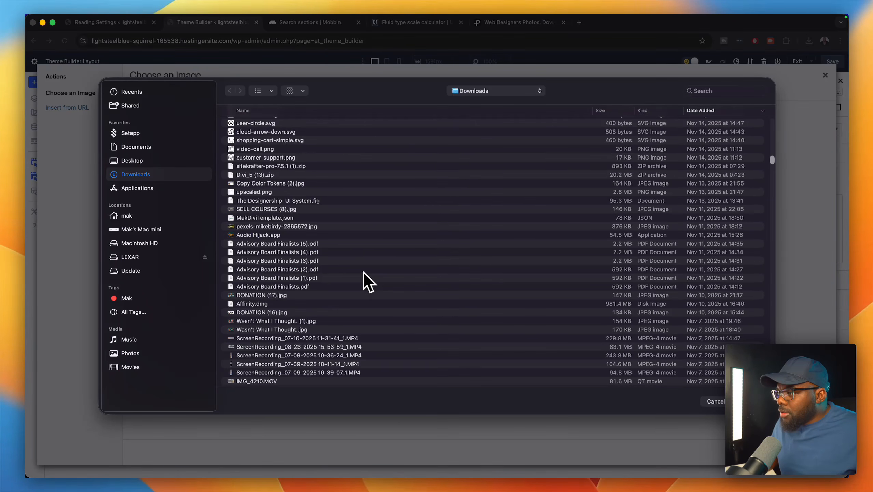
scroll(363, 272, down, 5)
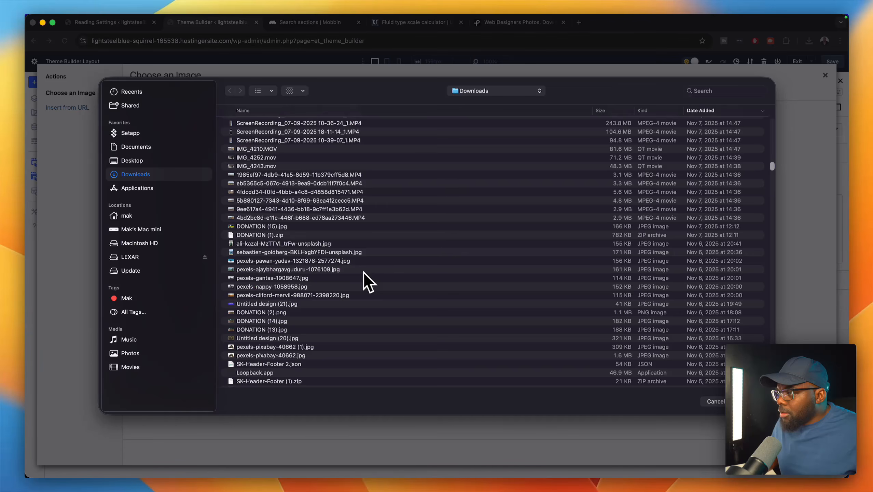
scroll(363, 272, down, 5)
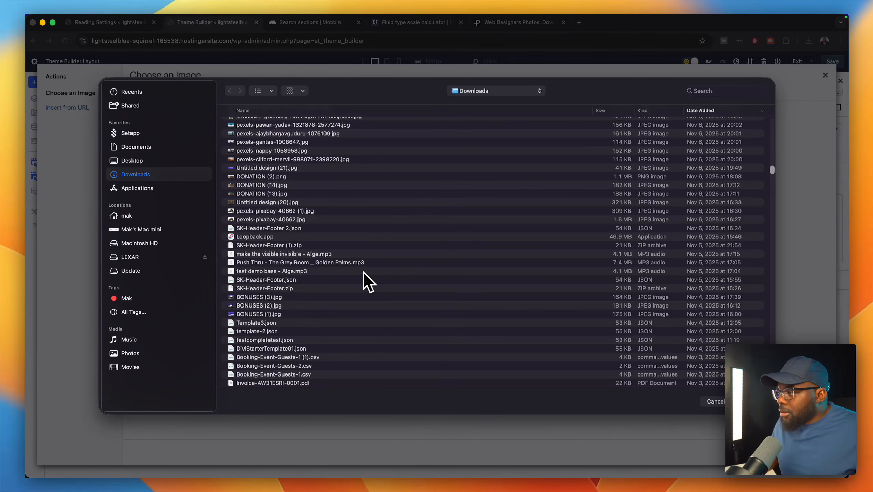
scroll(363, 272, down, 8)
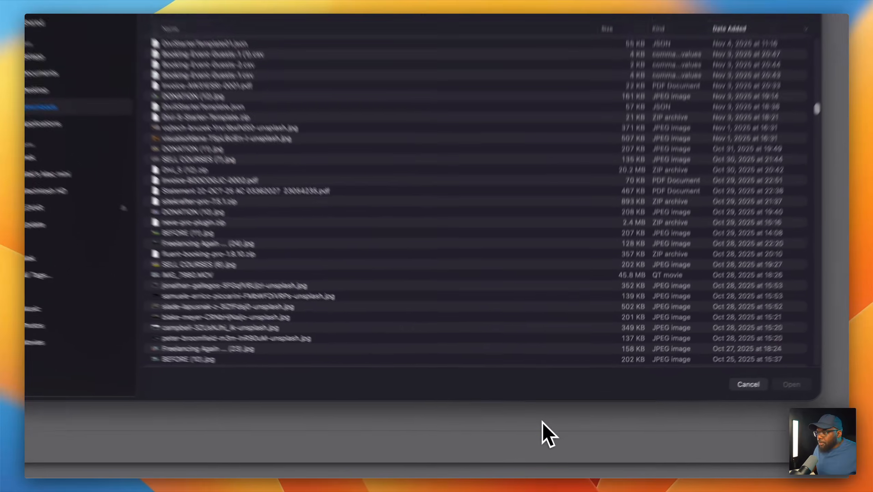
text(du)
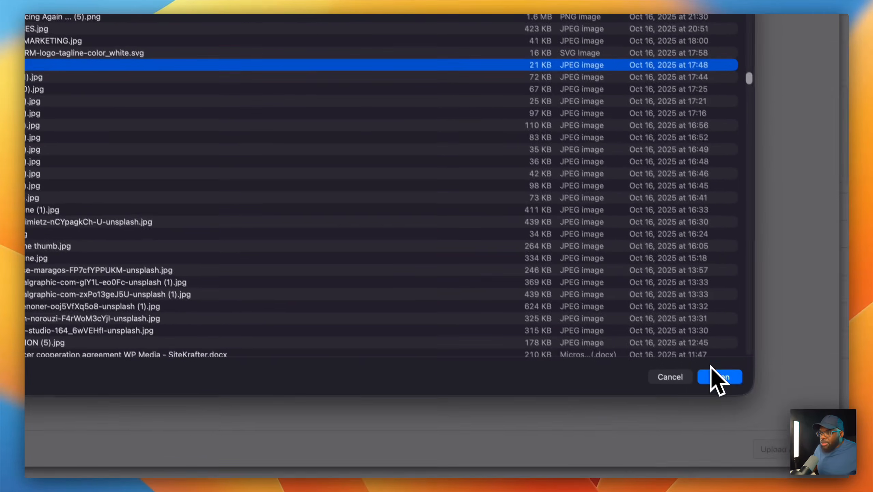
click(774, 425)
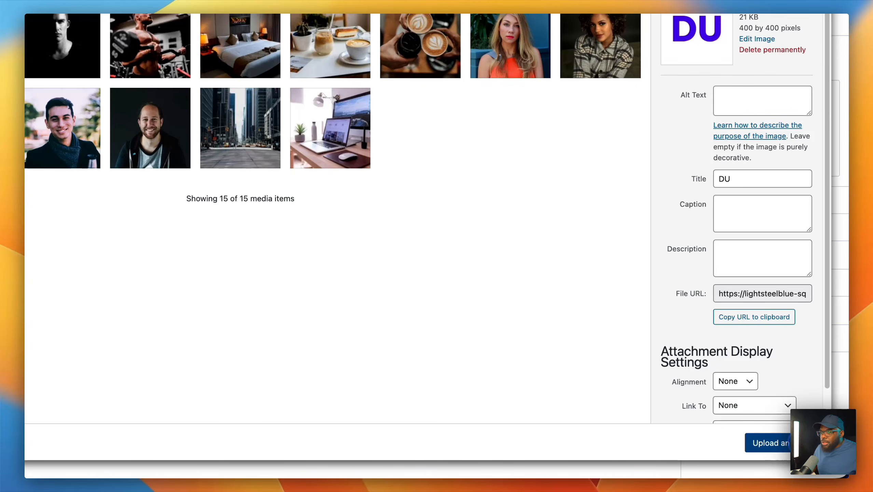
click(788, 444)
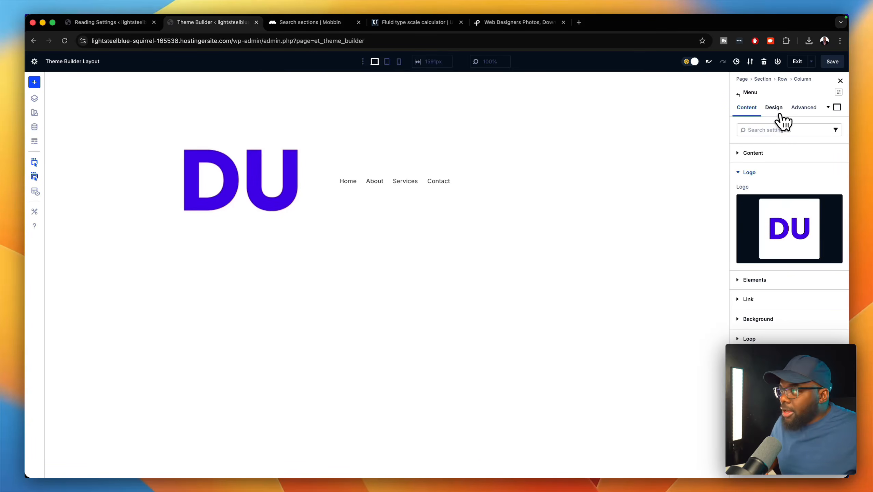
- Set the Menu module's logo width to 100px in its Design > Logo settings
click(779, 113)
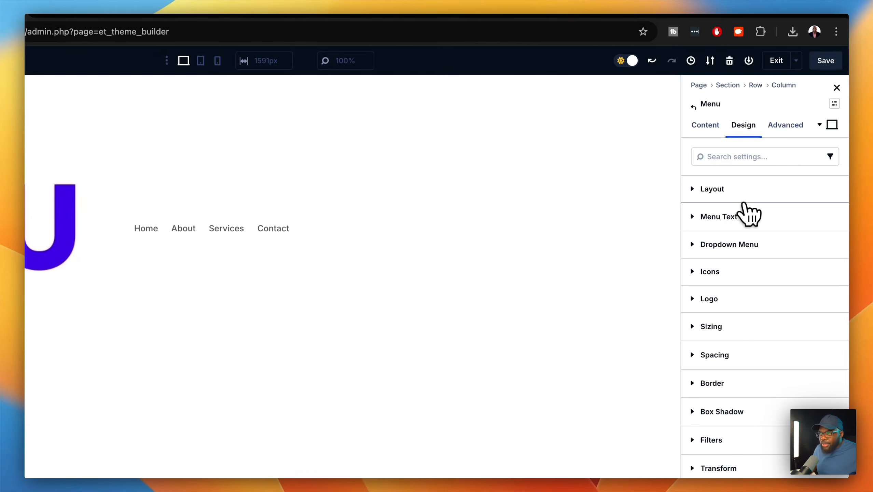
click(743, 297)
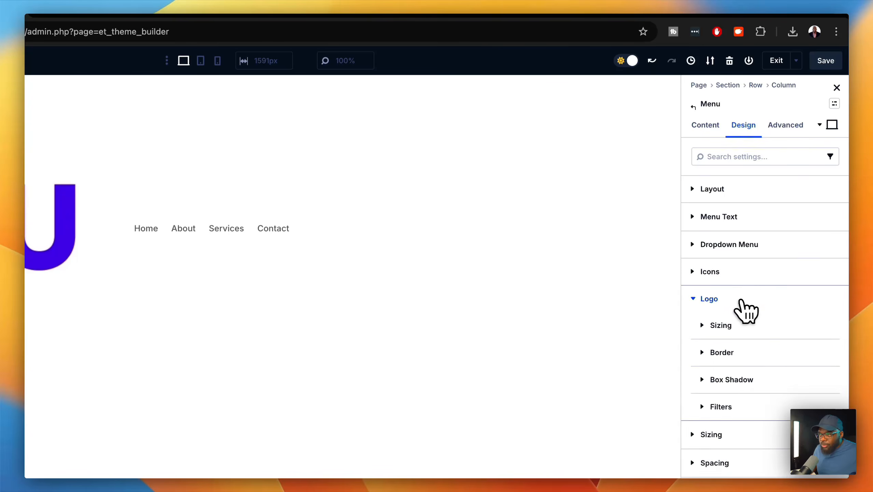
click(742, 324)
click(757, 409)
text(200p)
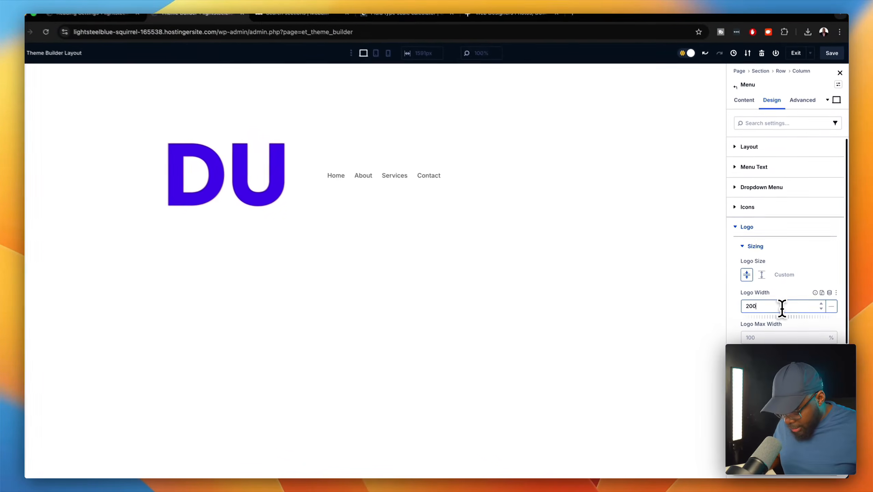
text(x)
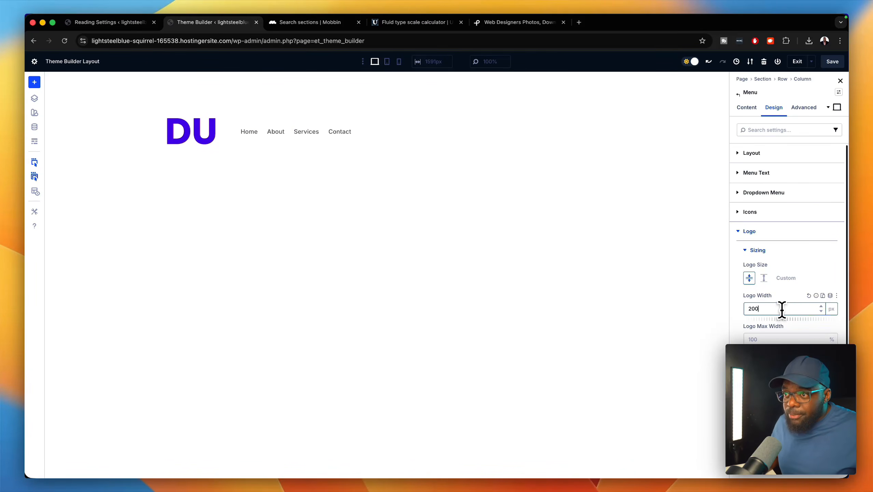
drag(752, 309, 746, 309)
text(1)
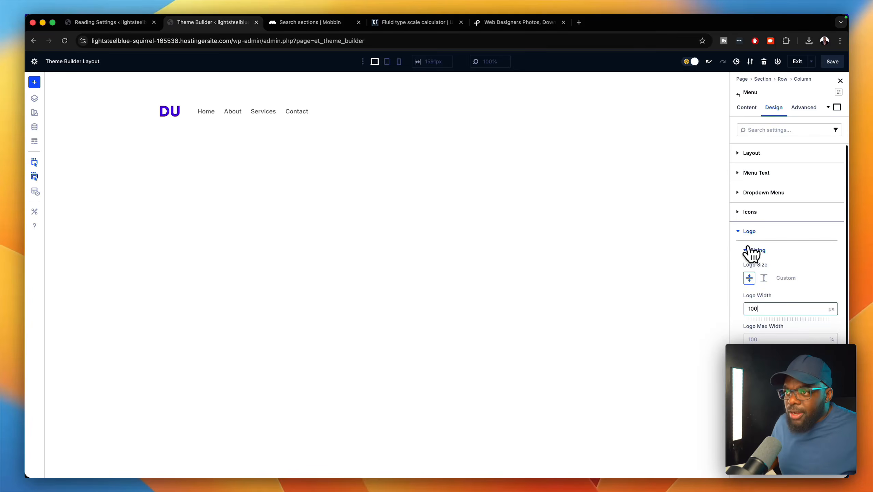
click(748, 231)
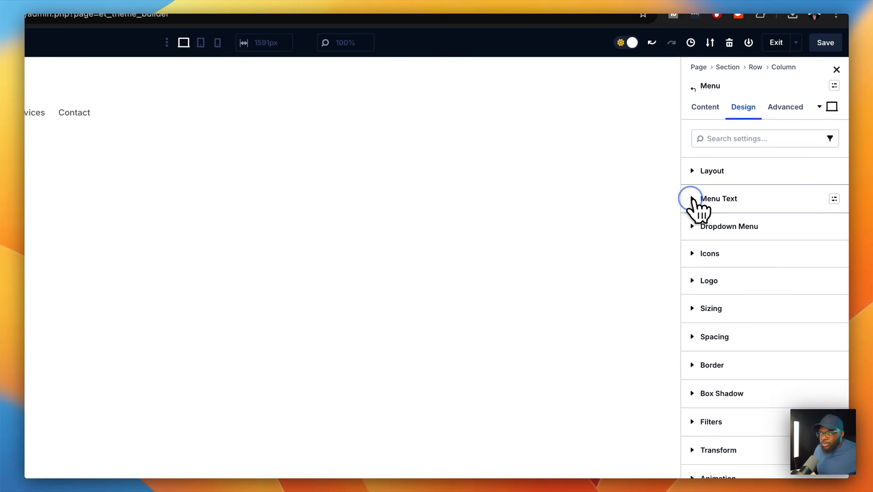
click(694, 202)
scroll(740, 343, down, 4)
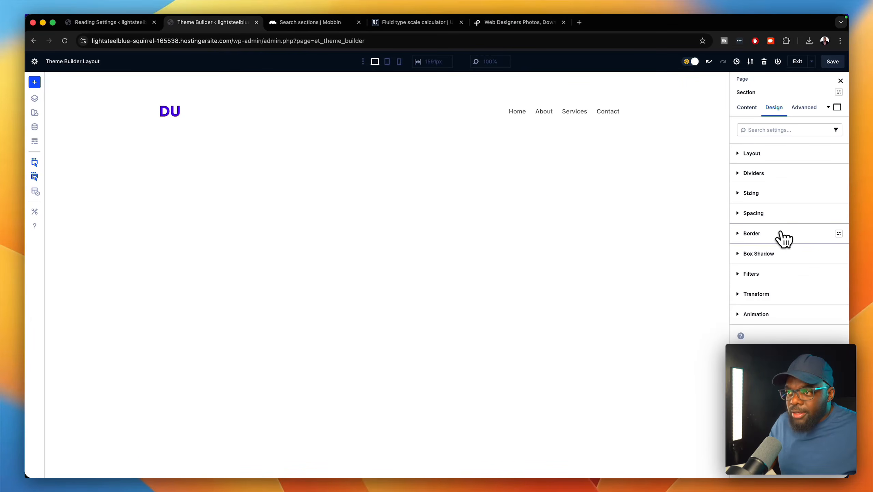
- Add a 1px bottom border to the header section, colored 000000 at 10% opacity
click(777, 235)
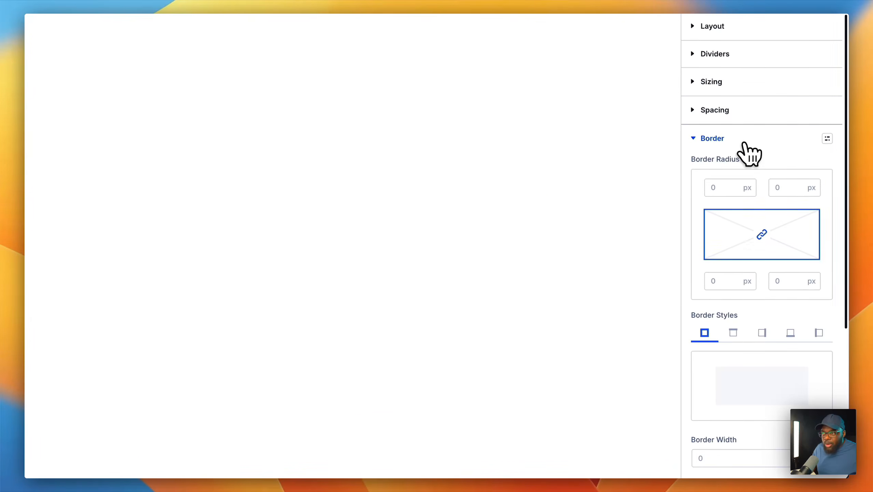
scroll(792, 353, down, 5)
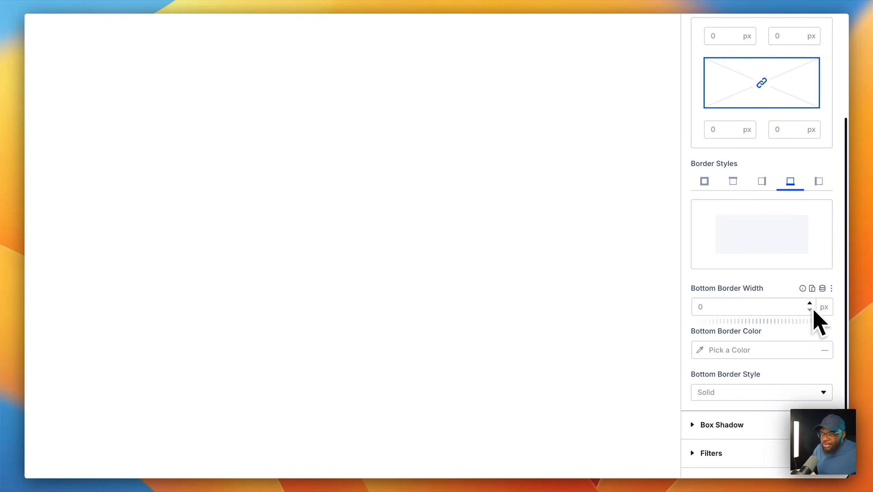
click(811, 305)
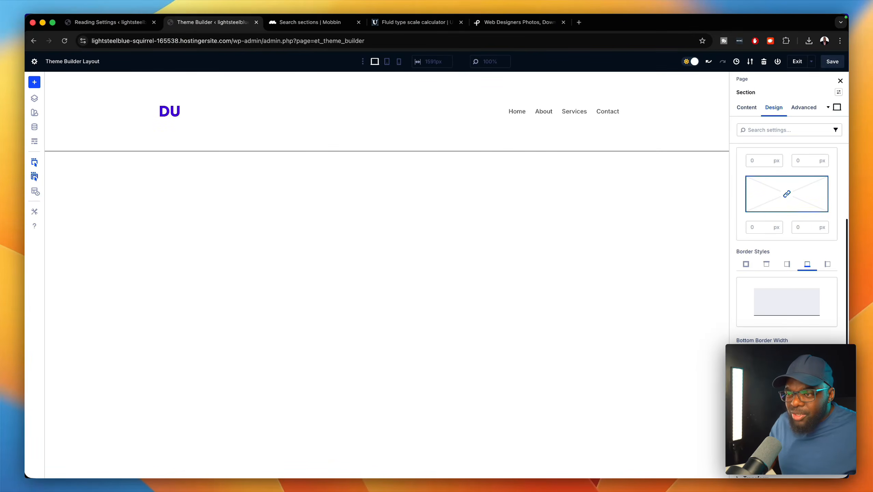
click(748, 392)
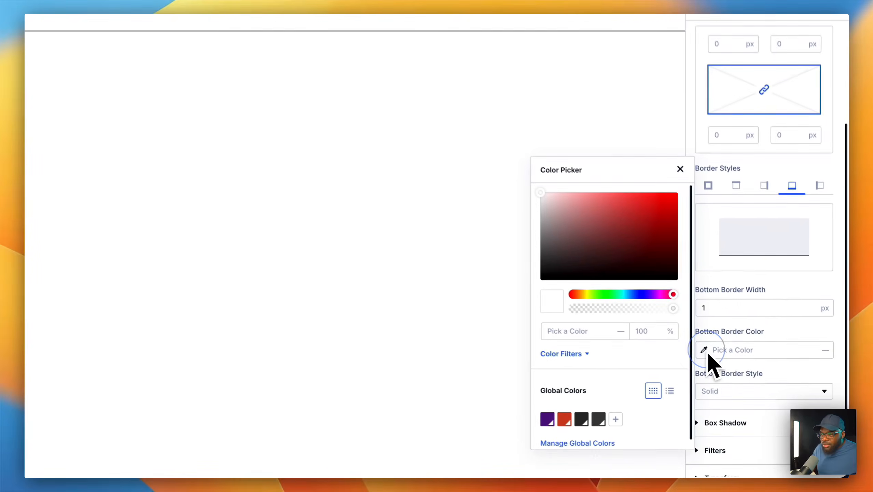
drag(670, 302, 668, 309)
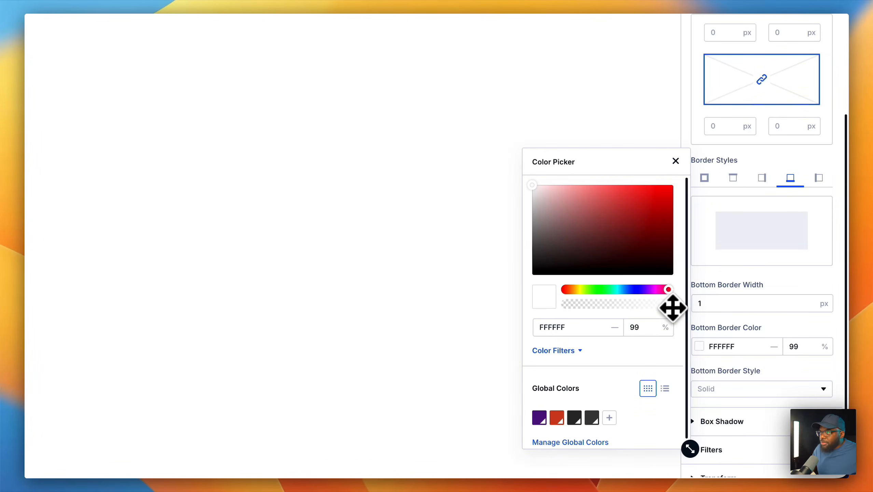
drag(531, 184, 532, 268)
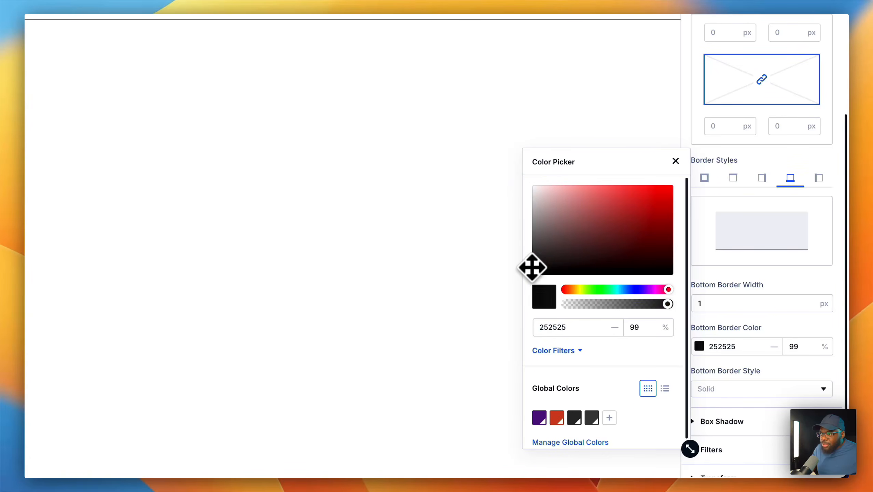
drag(611, 306, 577, 308)
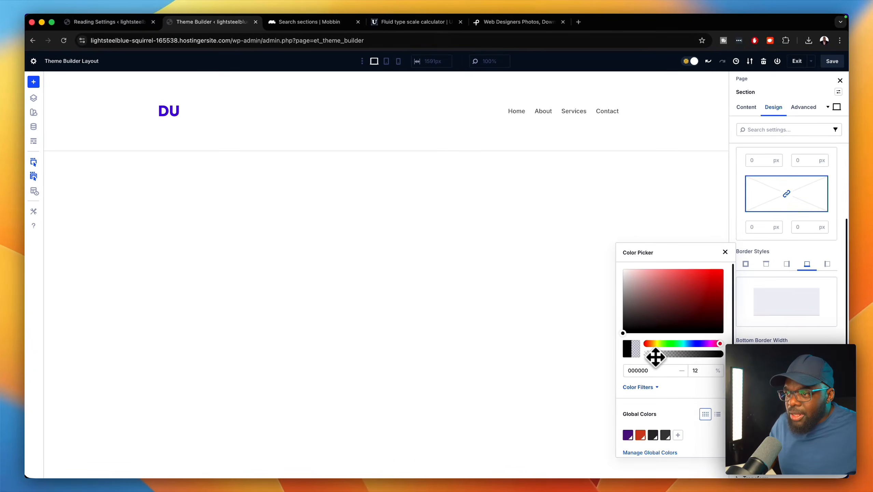
drag(655, 357, 654, 358)
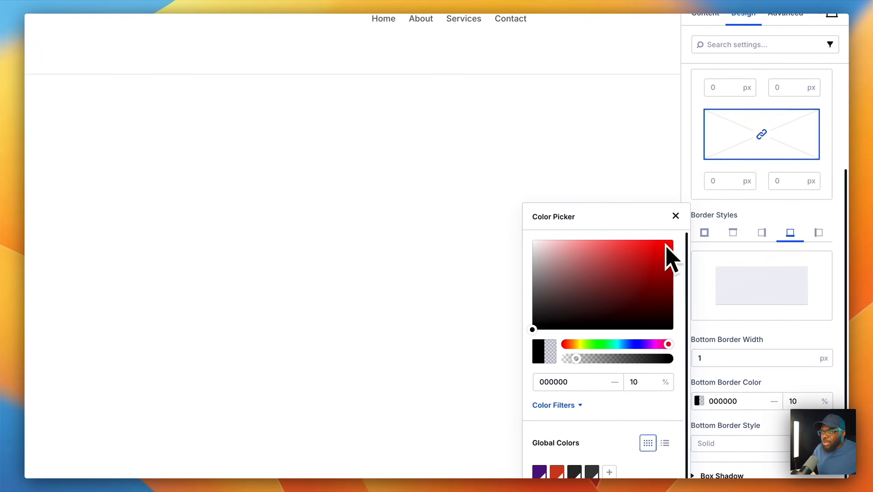
click(675, 216)
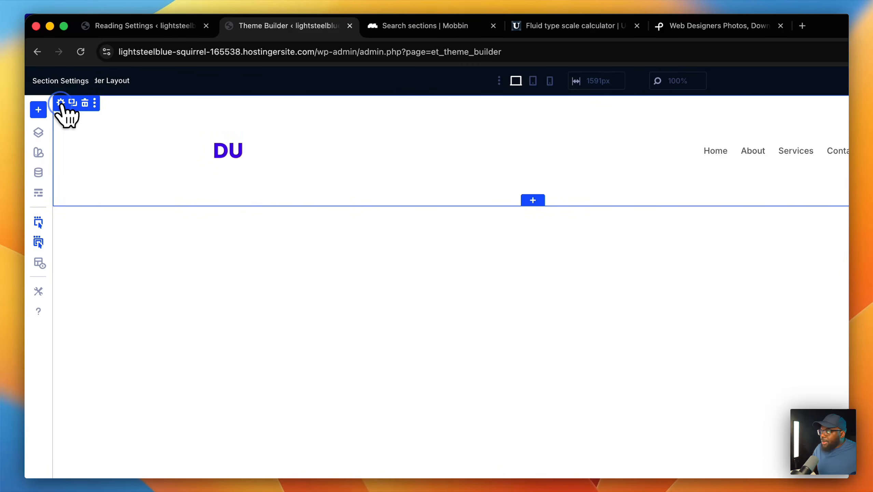
- Set the header section's top and bottom padding to 1rem, linked
click(61, 102)
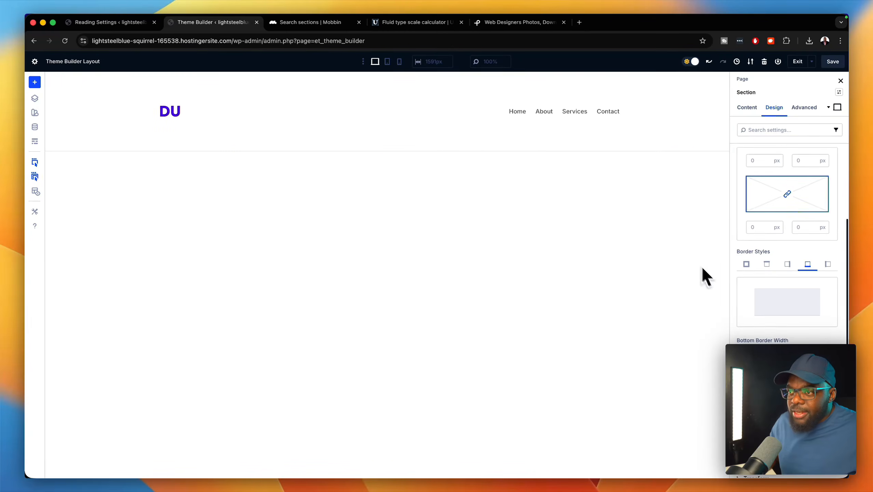
scroll(770, 308, down, 3)
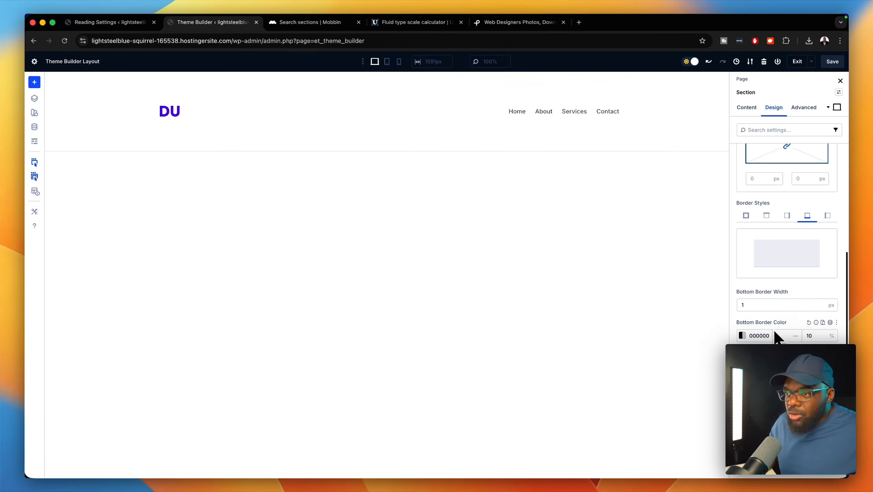
scroll(775, 331, up, 5)
click(775, 214)
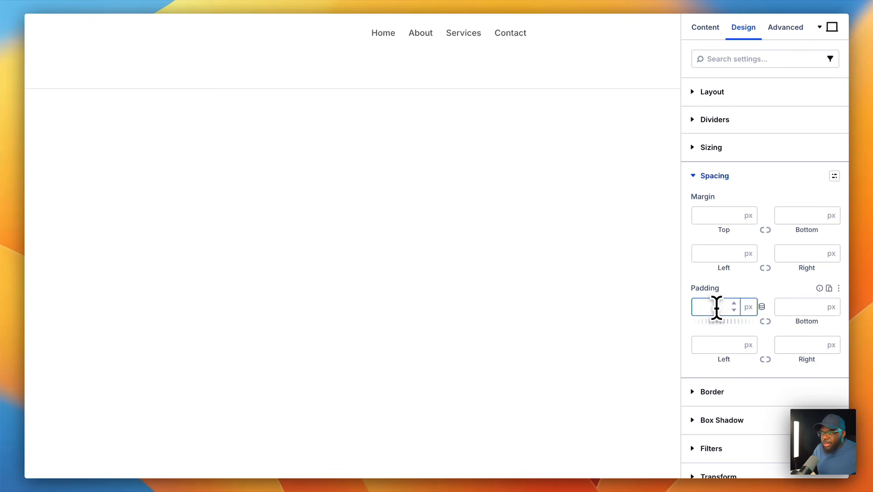
click(716, 308)
text(1)
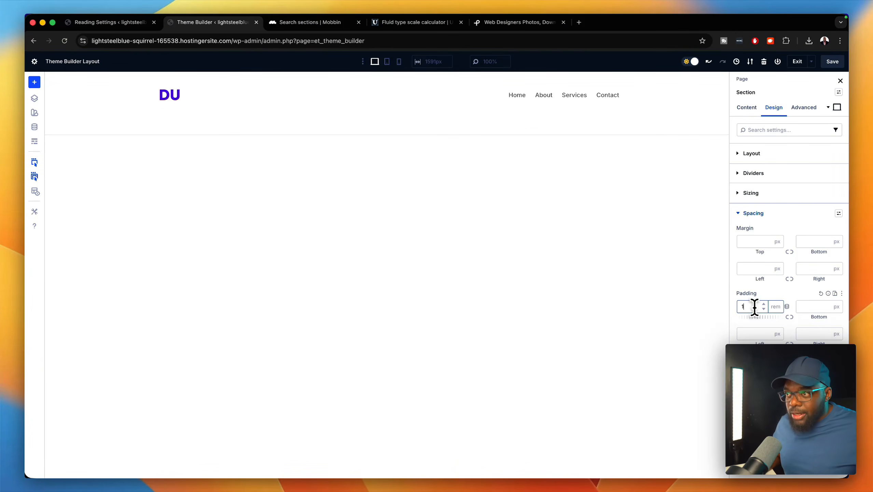
click(789, 317)
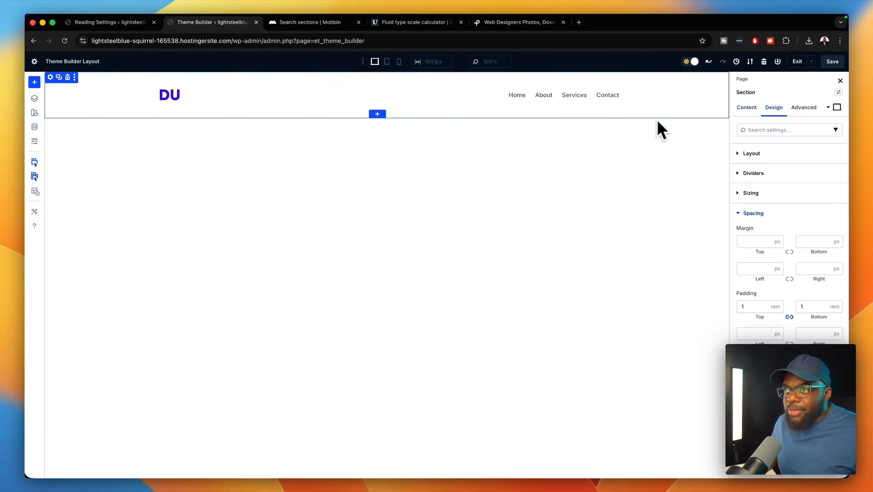
- Set the section's Scroll Effects Sticky Position to Stick to Top
click(802, 108)
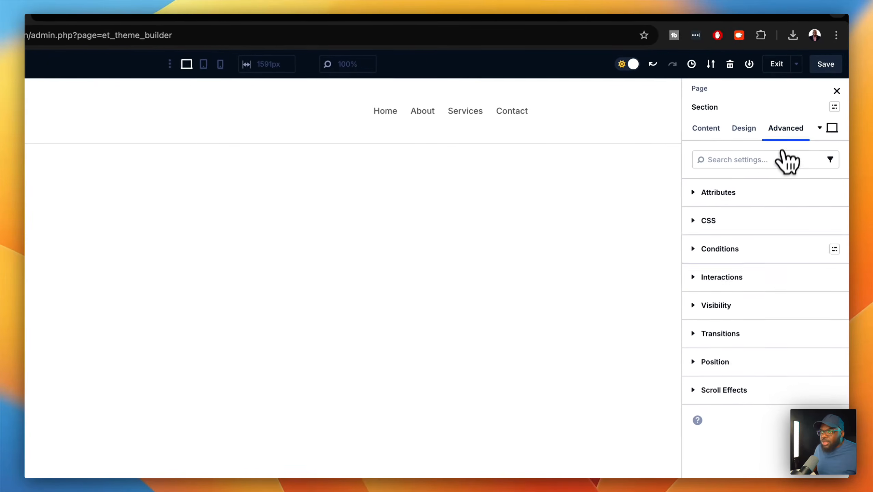
click(755, 272)
scroll(755, 207, down, 5)
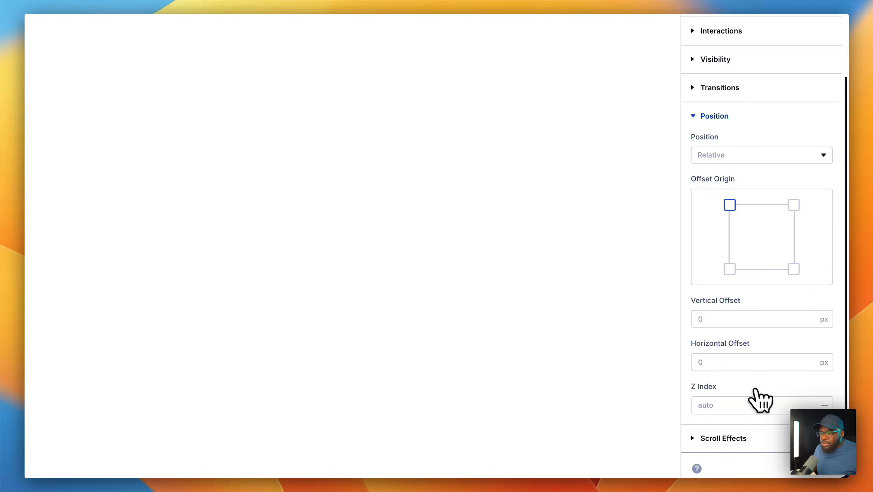
click(775, 437)
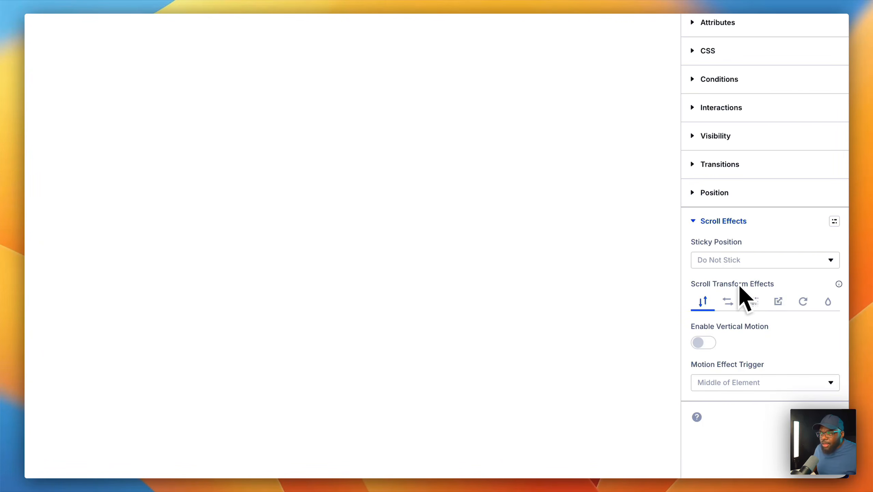
click(743, 264)
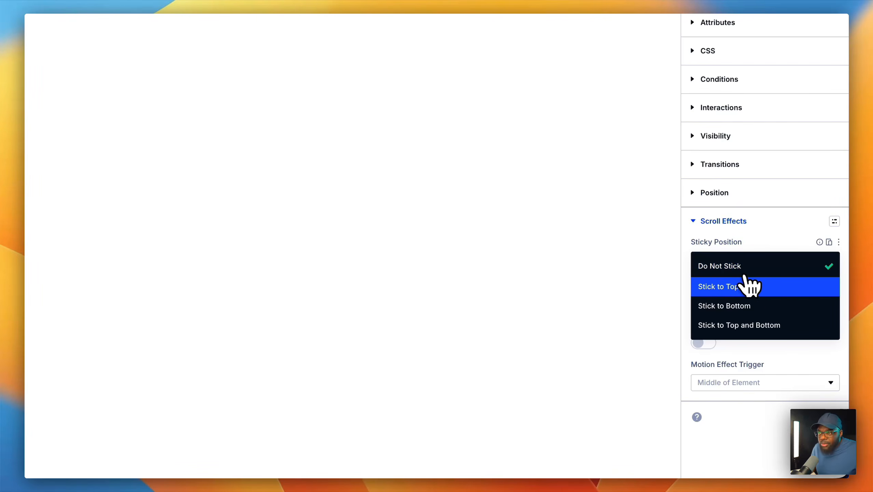
click(754, 289)
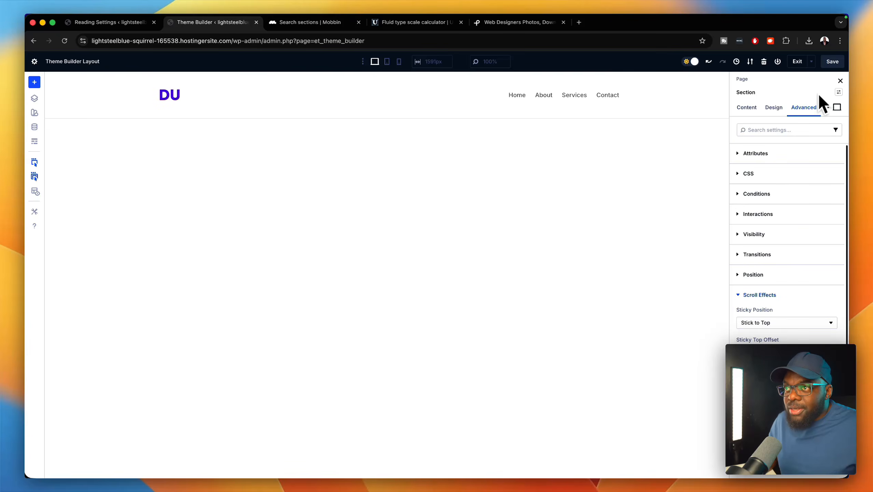
click(800, 62)
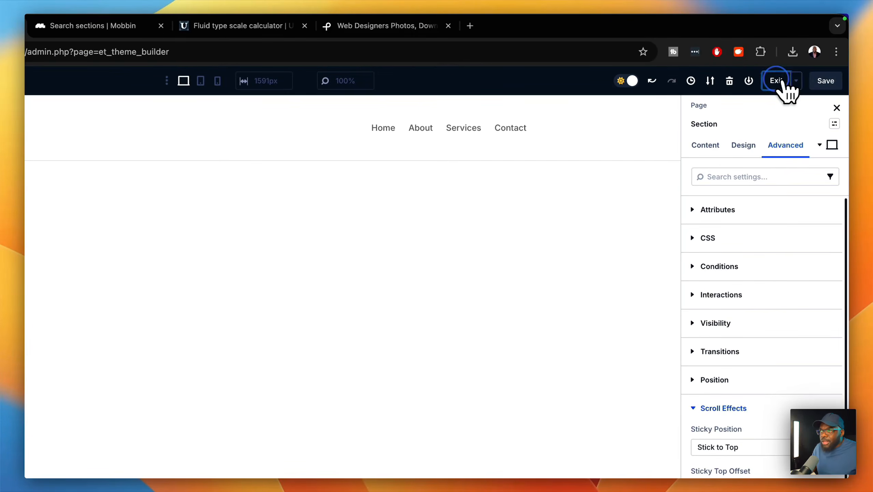
- Save the header and reload the live site in a new tab to preview it
click(162, 114)
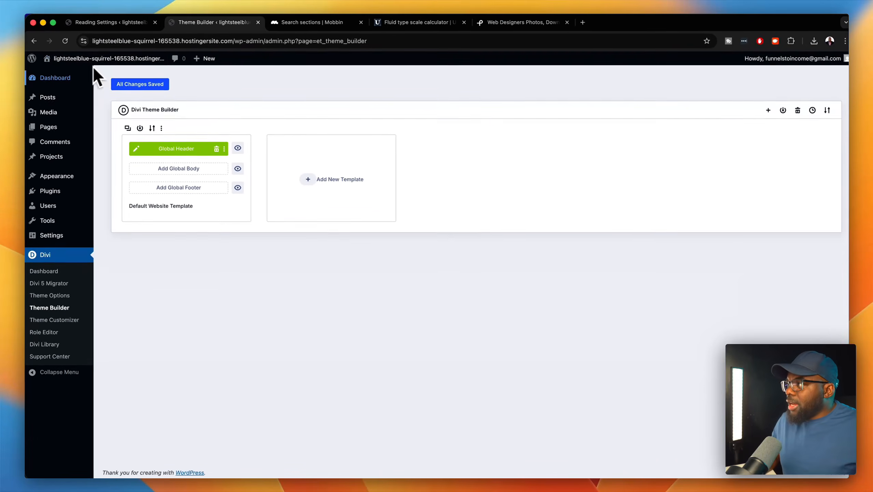
mouse_move(61, 74)
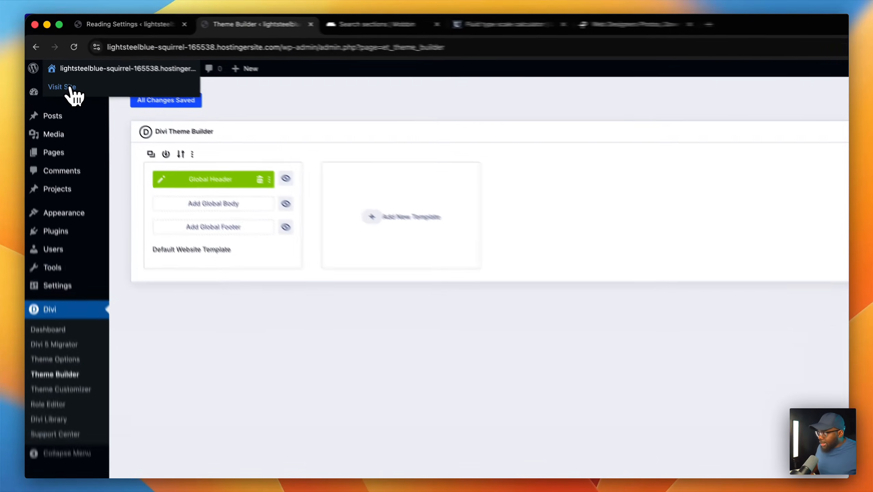
super+click(61, 74)
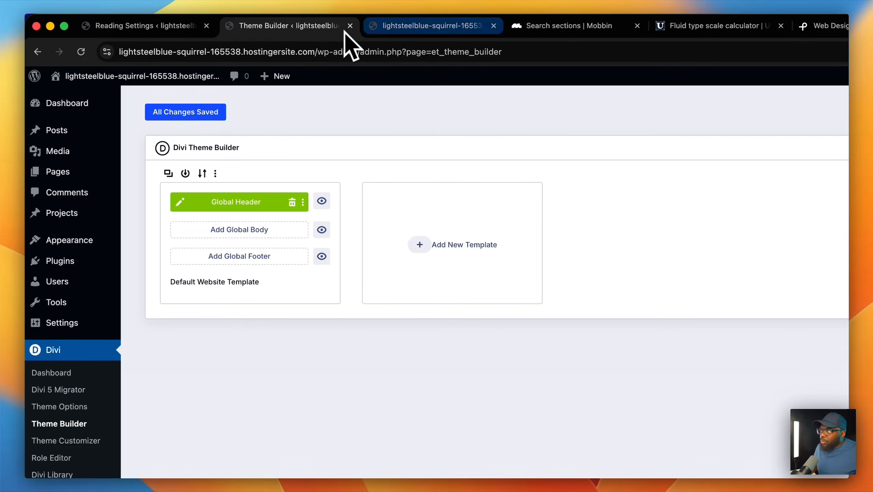
click(396, 28)
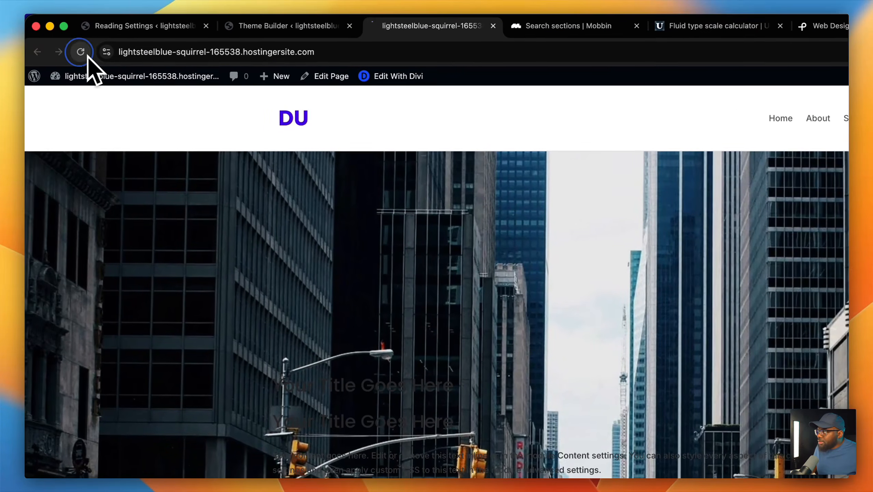
click(76, 50)
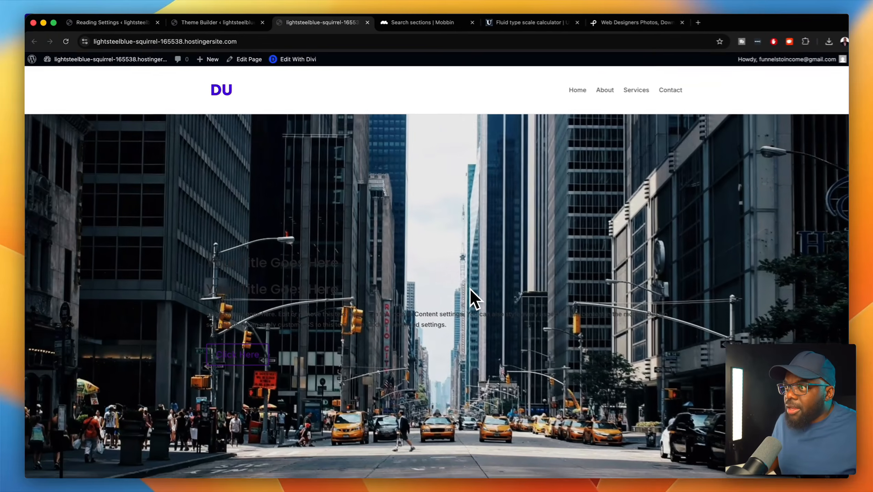
- Scroll the live site to check the sticky header, then return to the Theme Builder
scroll(470, 288, down, 6)
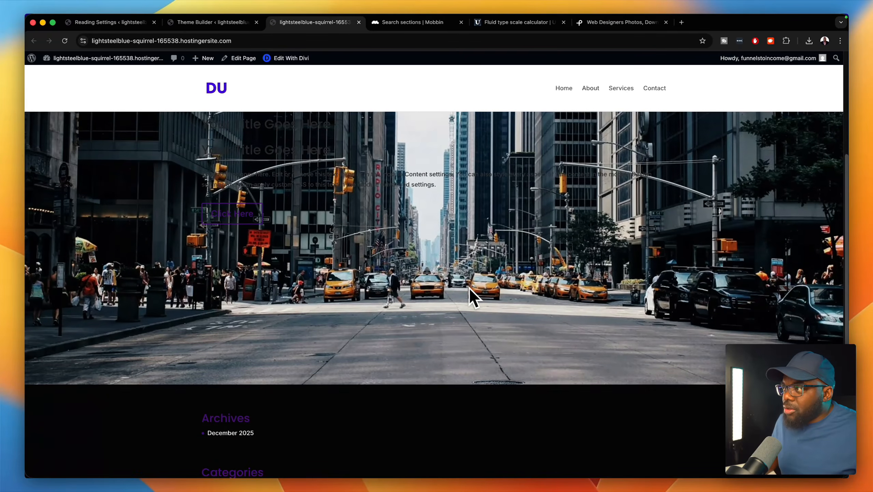
scroll(469, 287, up, 5)
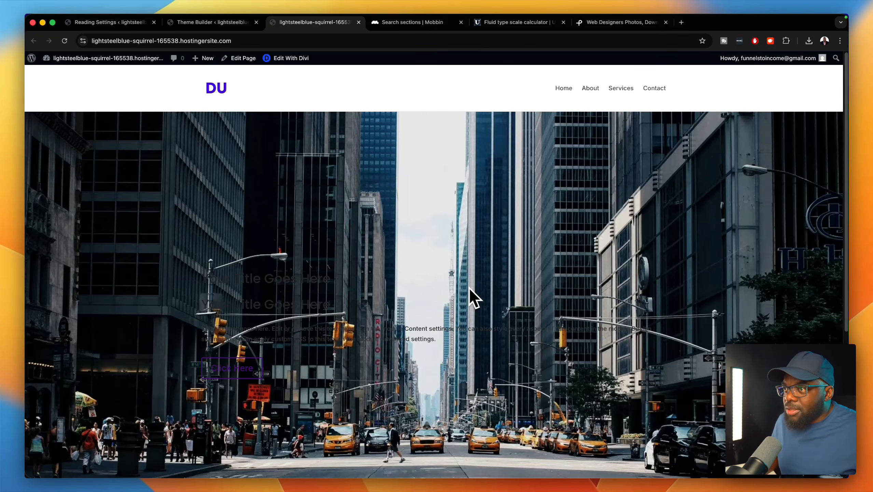
scroll(469, 287, down, 5)
scroll(469, 288, up, 5)
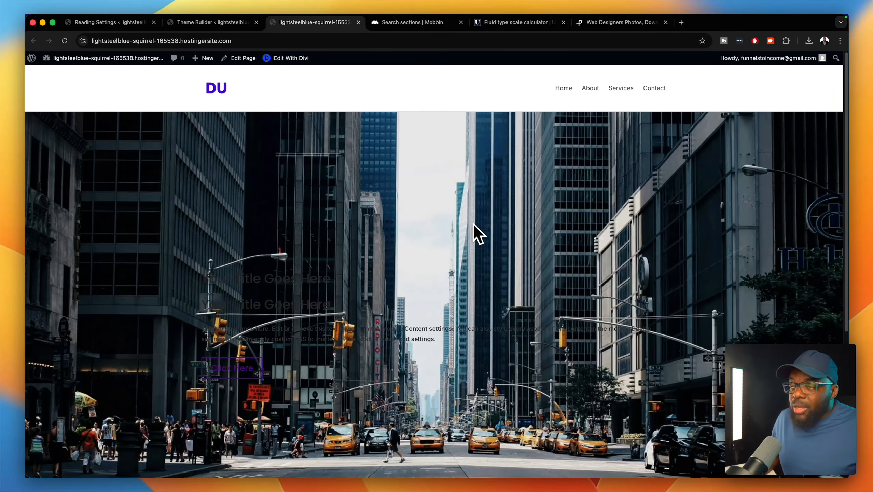
scroll(470, 196, down, 2)
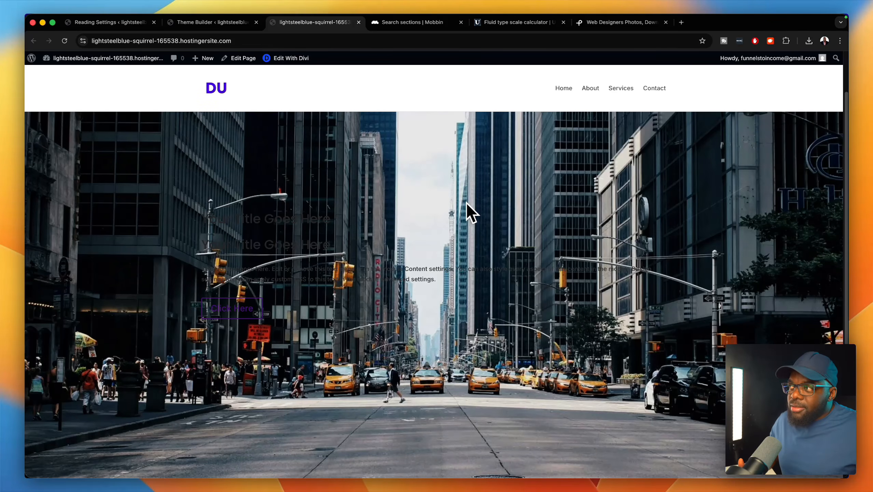
scroll(467, 204, up, 2)
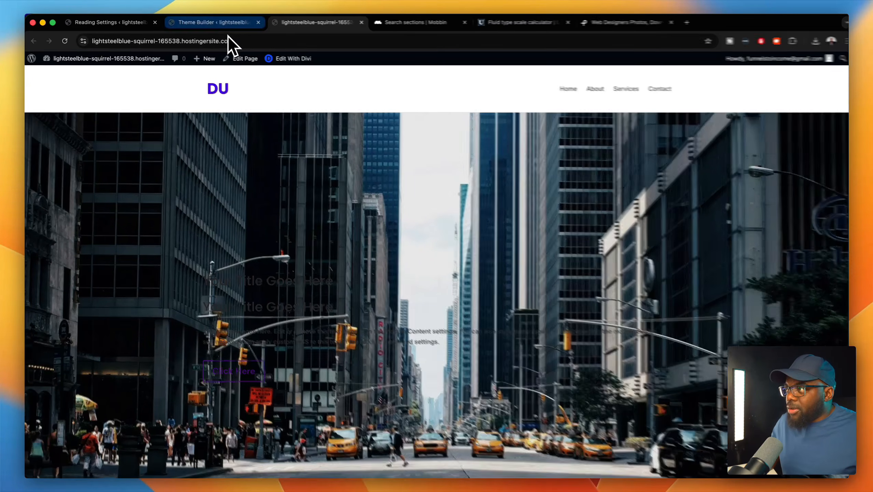
click(215, 23)
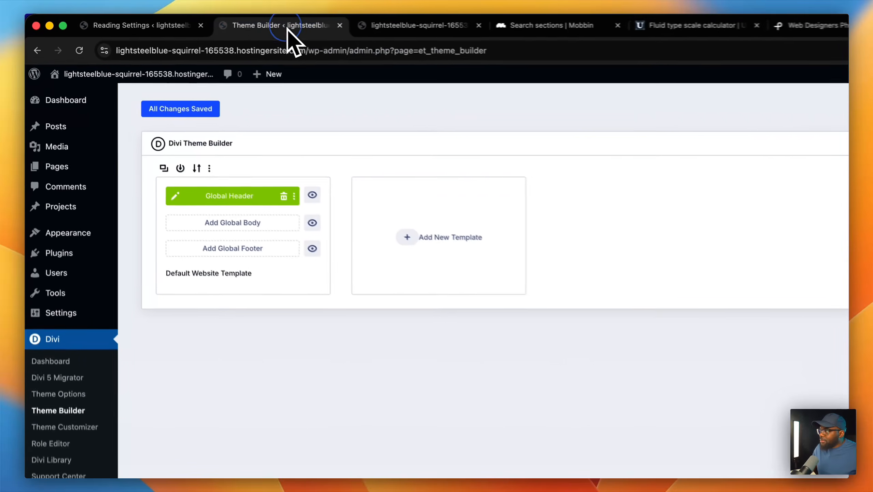
- Edit the Global Header and set its row's top and bottom padding to 0
click(186, 203)
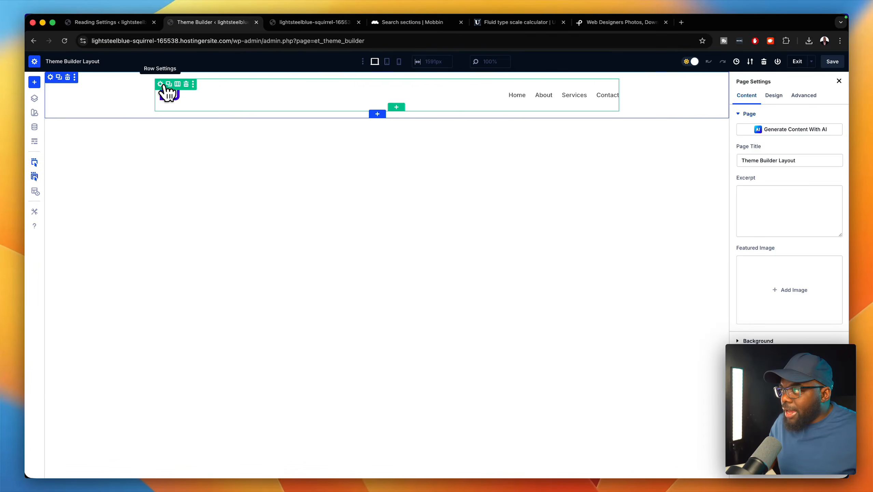
click(160, 84)
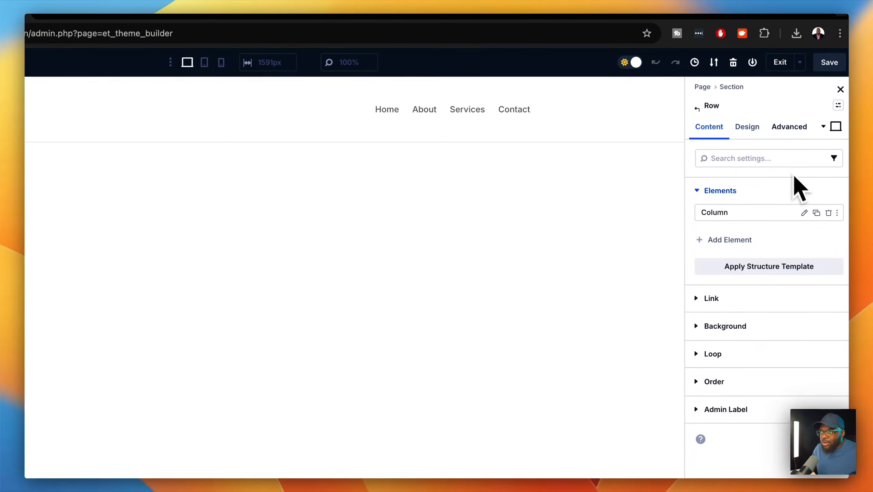
click(788, 133)
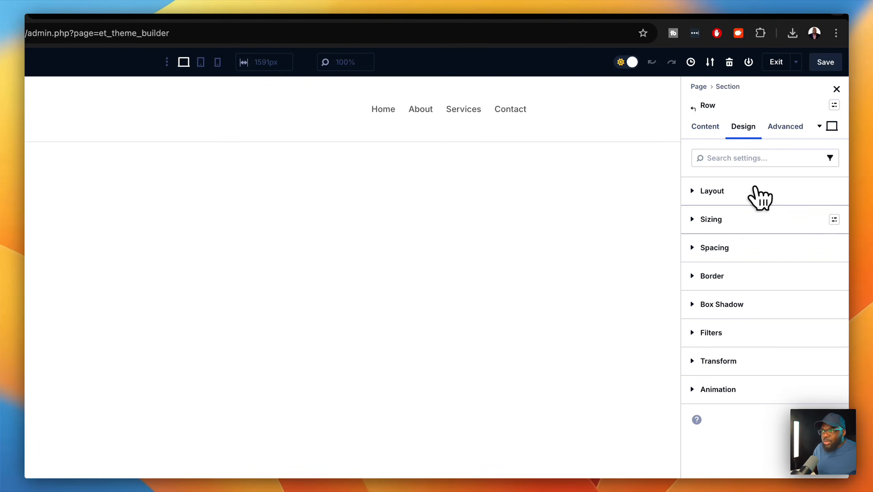
click(747, 248)
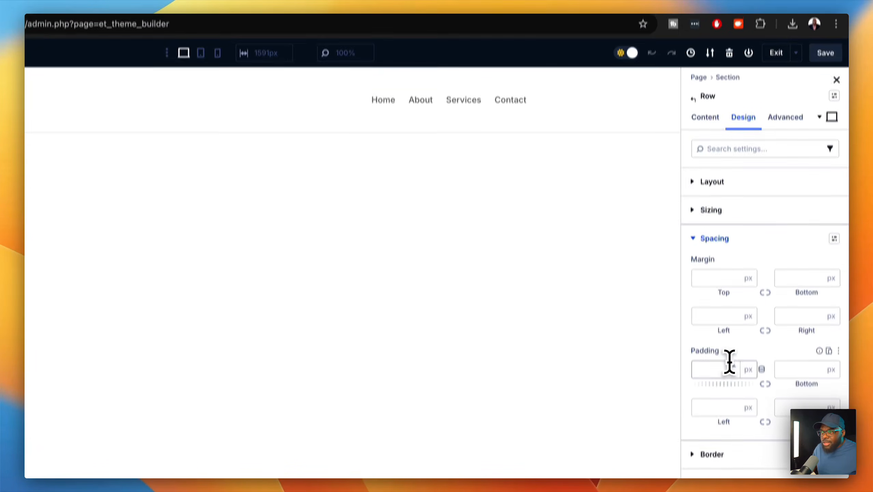
click(715, 379)
text(0)
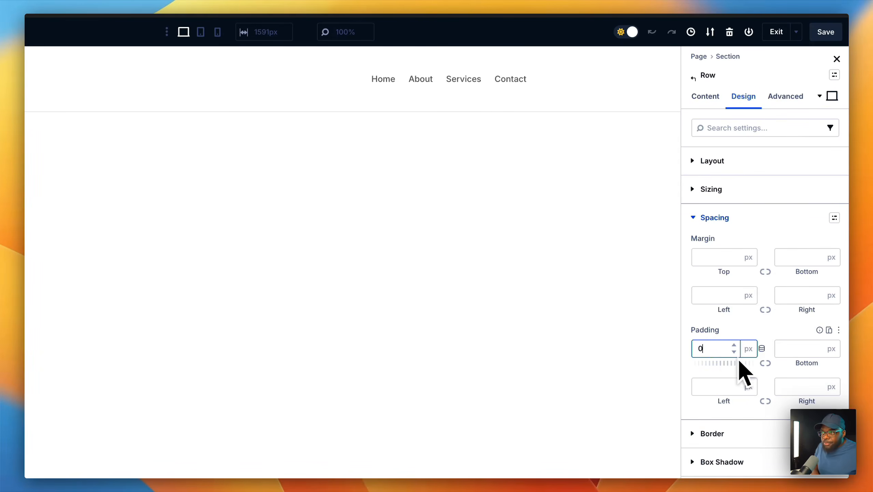
click(765, 363)
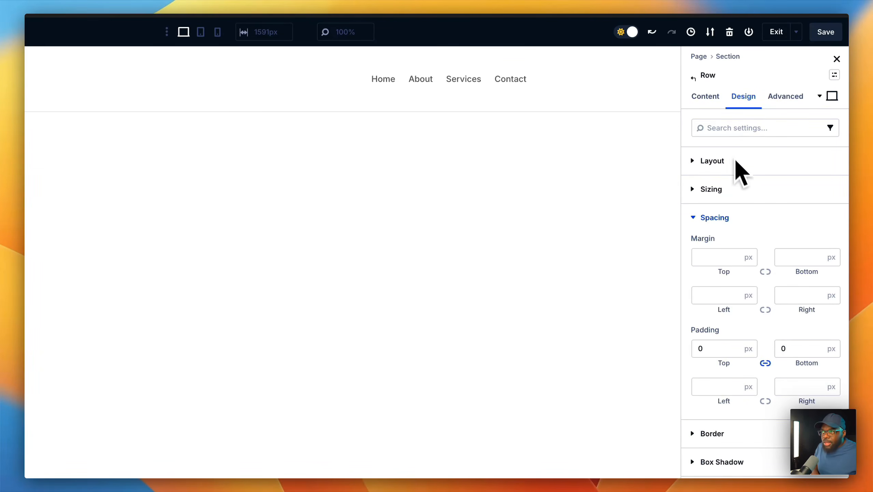
- Set the header column's top and bottom padding to 0 as well
click(708, 98)
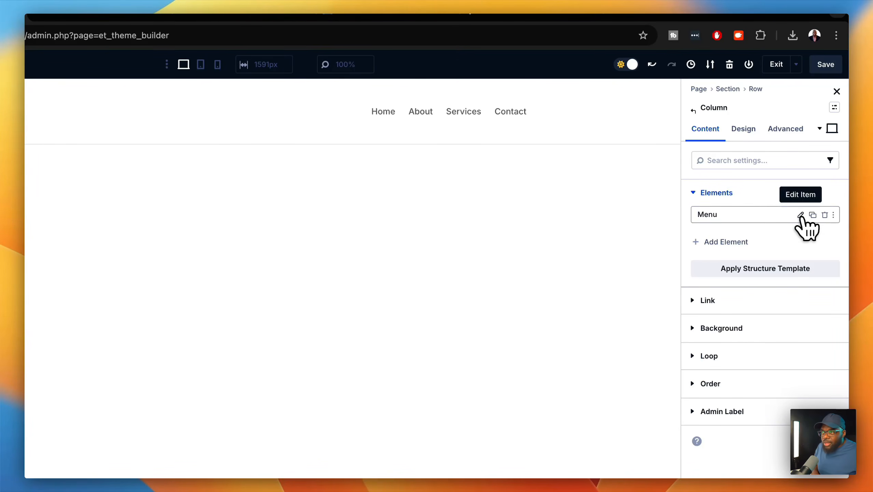
click(747, 137)
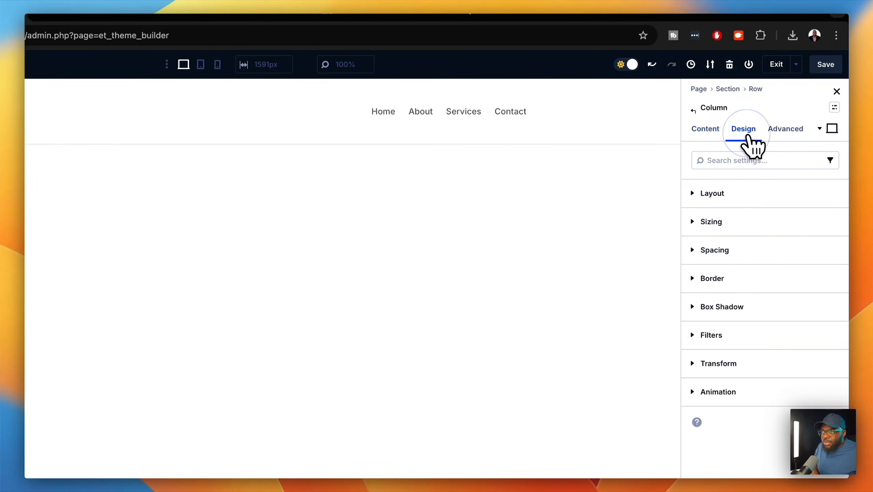
click(739, 253)
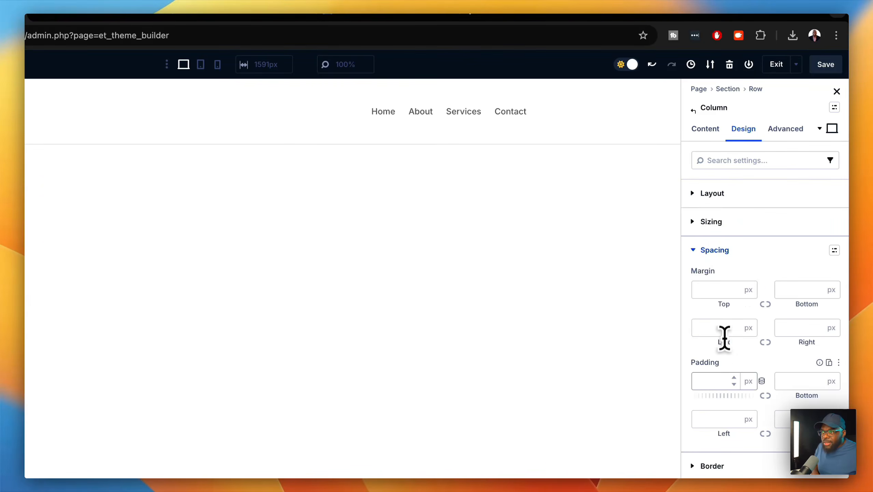
click(720, 380)
text(0)
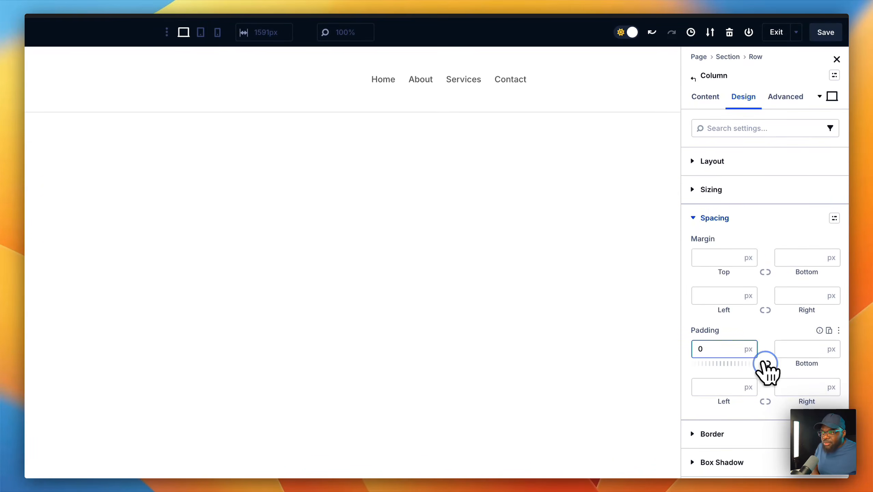
click(765, 364)
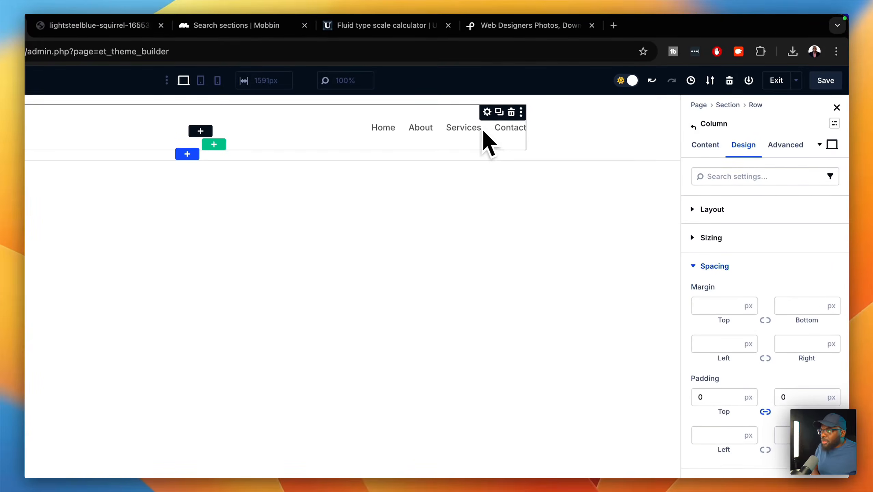
- Enter 0 as the Menu module's Padding Top in its spacing settings
click(486, 114)
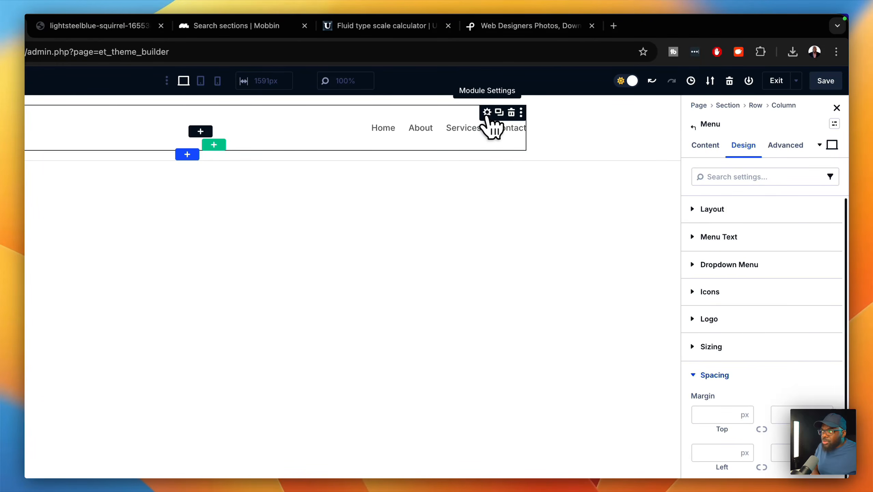
click(707, 350)
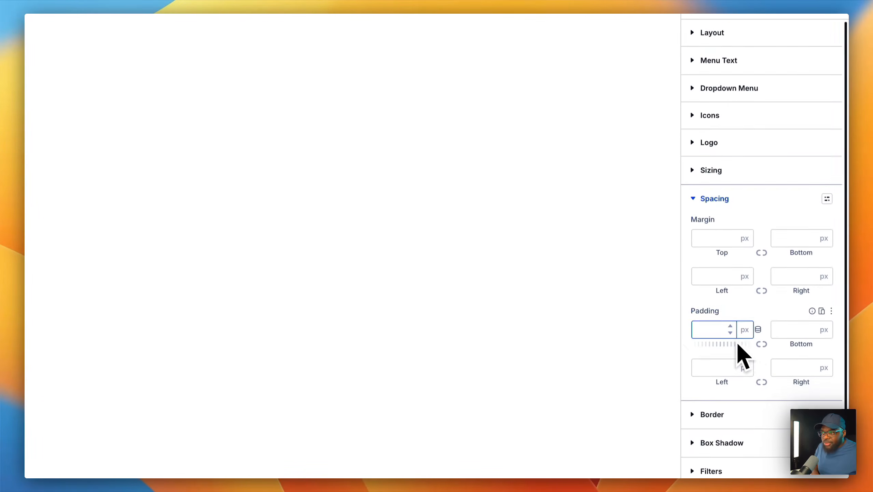
text(0)
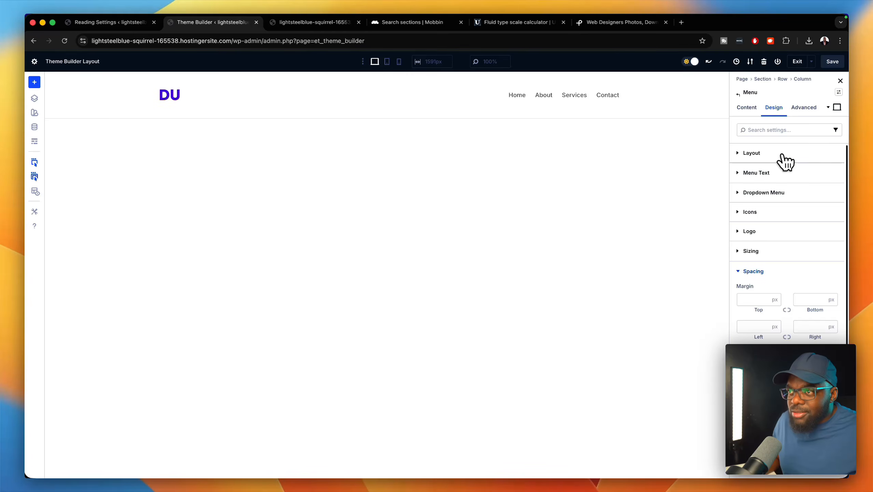
- Set the header menu text size to 1rem and make the links uppercase
click(779, 166)
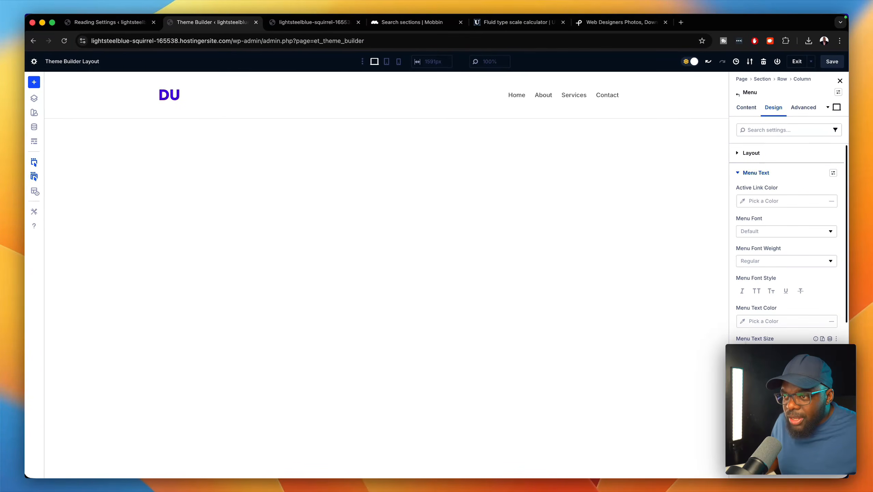
click(830, 339)
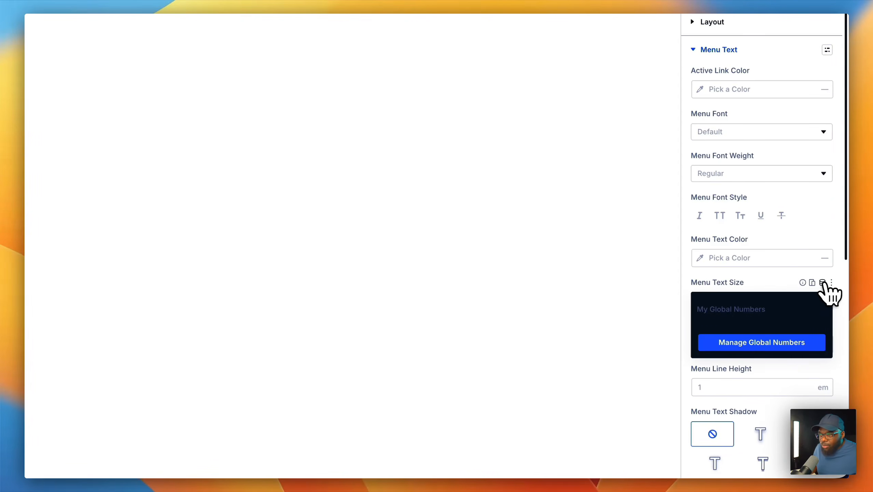
click(768, 281)
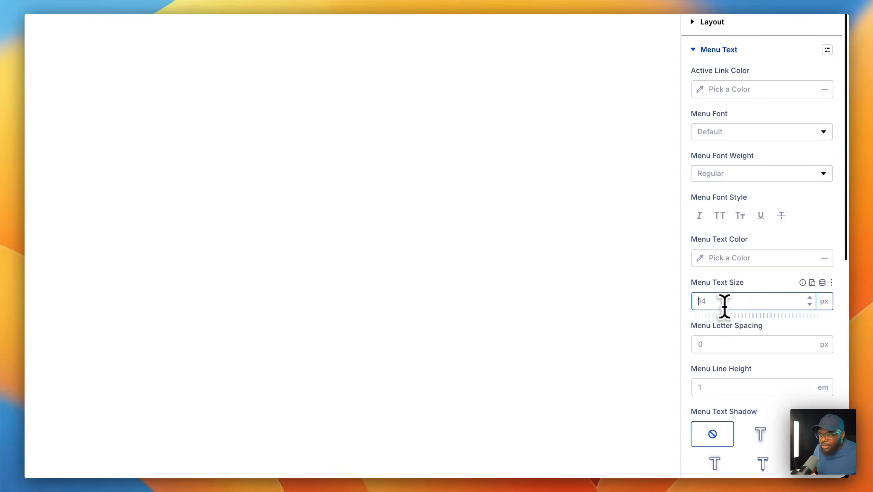
click(723, 308)
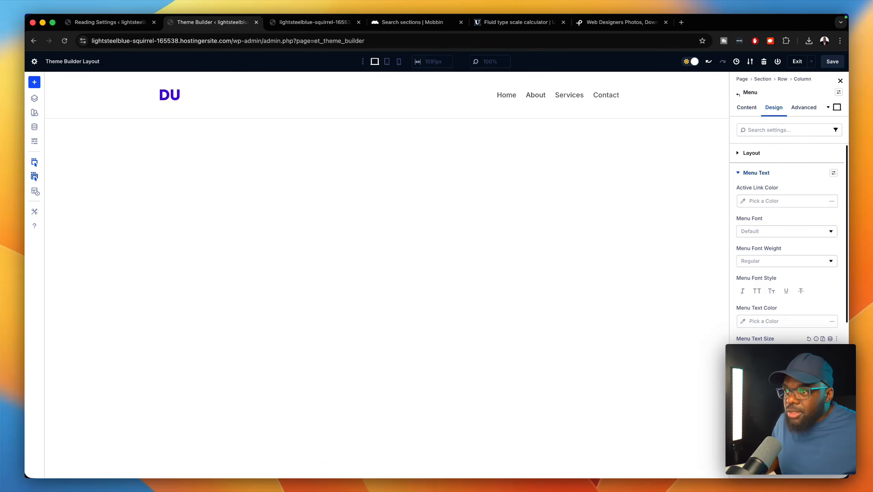
click(756, 291)
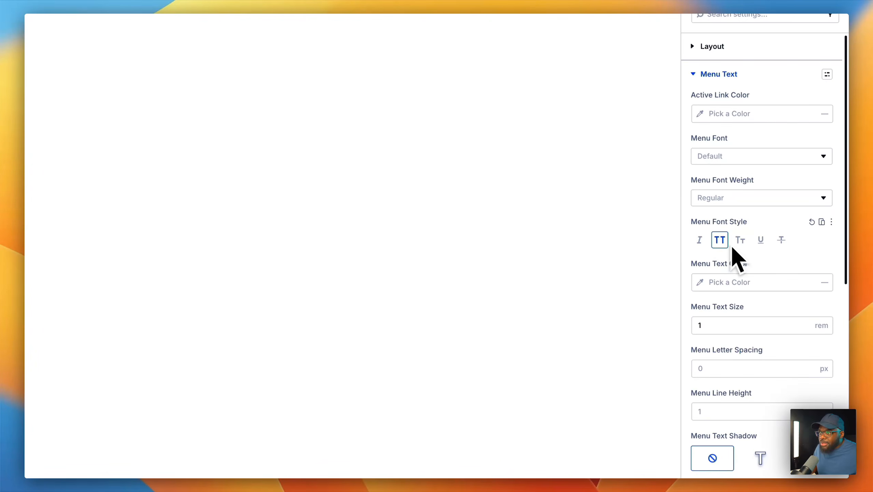
- Give the menu links 1px letter spacing and Semi Bold weight, then save the header
scroll(743, 296, down, 3)
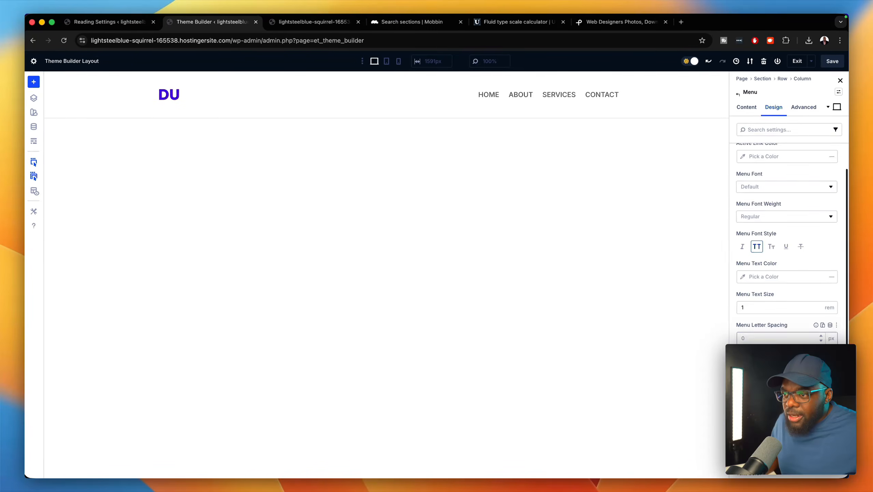
scroll(788, 241, down, 2)
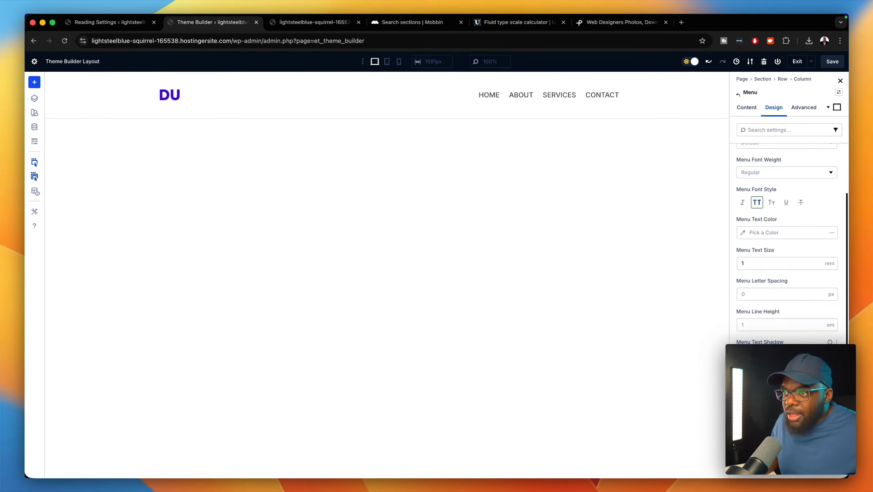
click(821, 292)
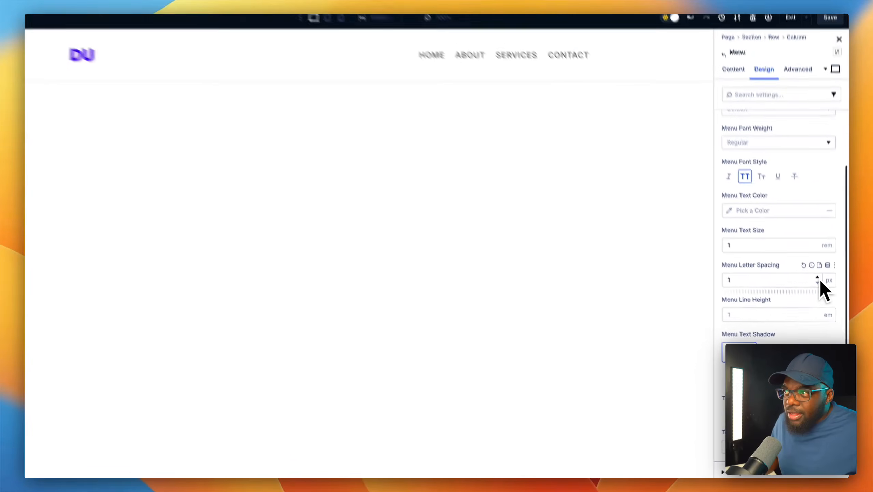
scroll(769, 256, up, 2)
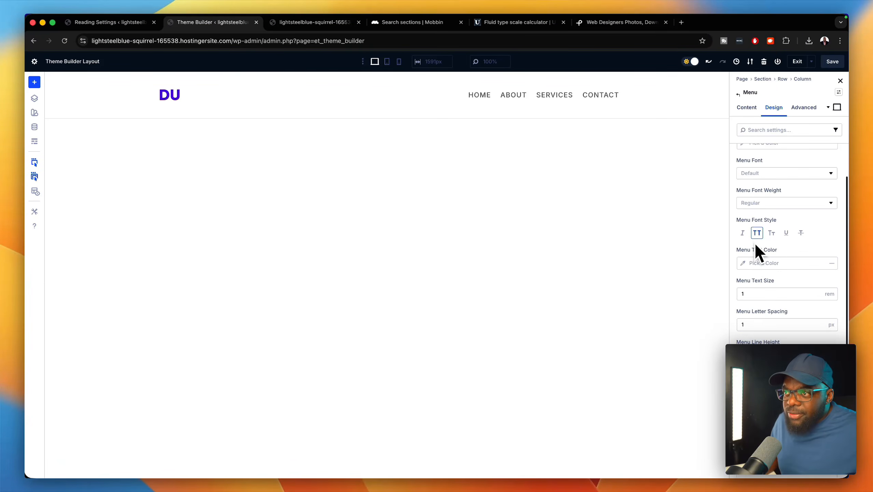
click(769, 203)
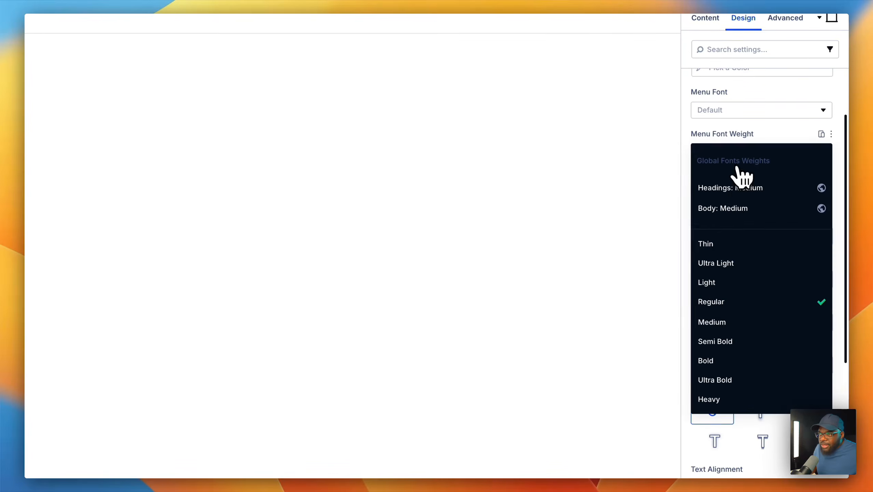
click(749, 341)
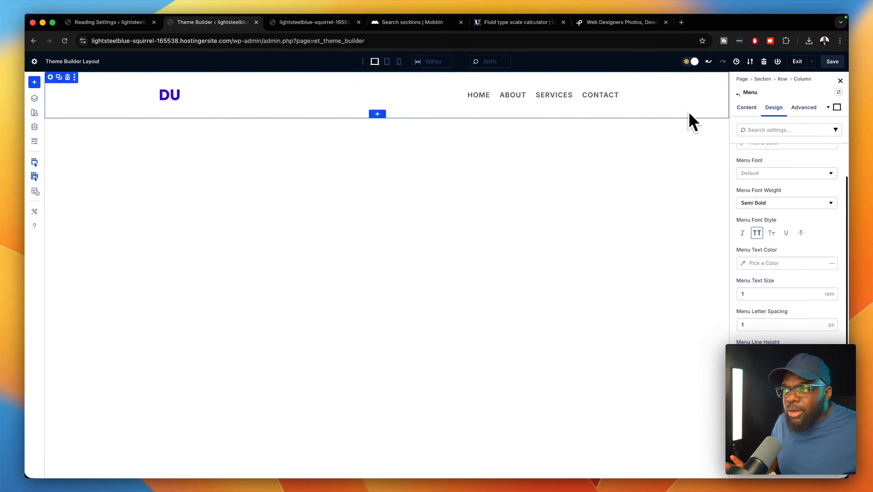
click(832, 61)
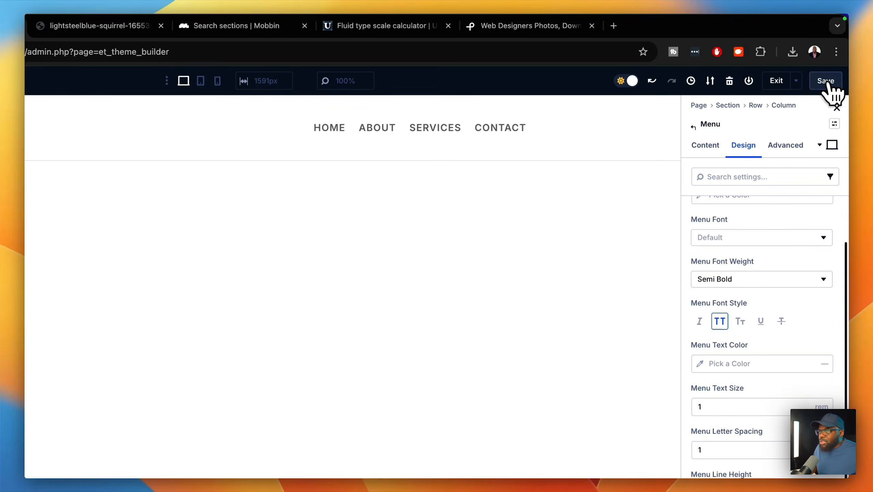
- Exit the builder and build a new Global Footer in the Theme Builder
click(778, 80)
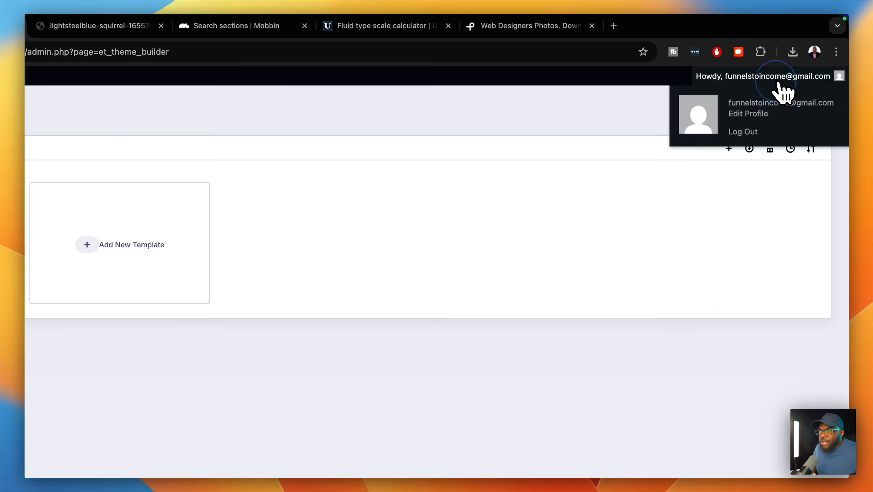
click(193, 118)
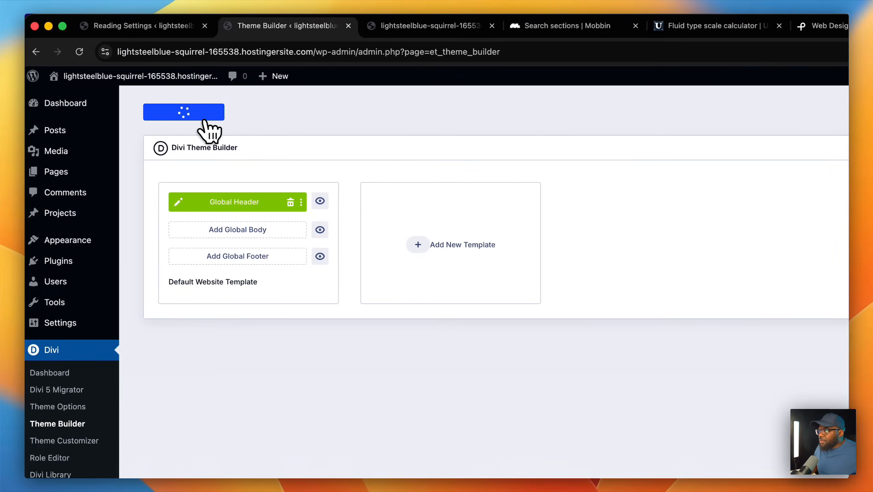
click(250, 259)
click(251, 262)
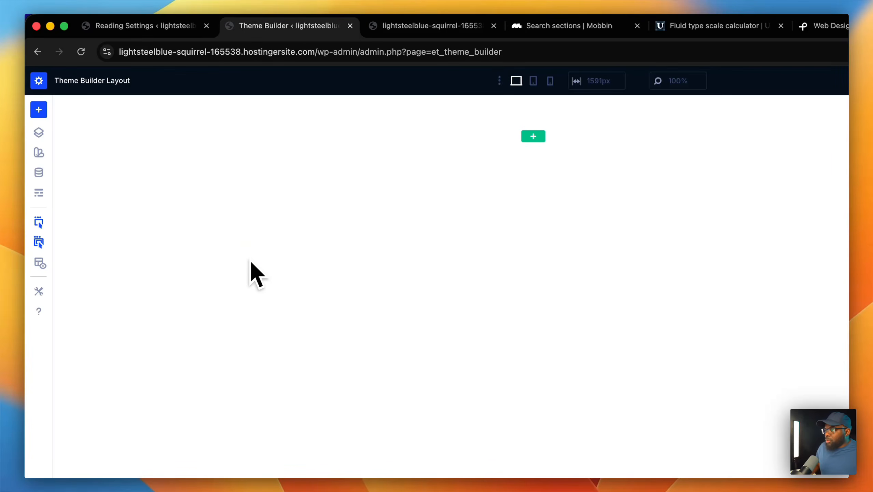
- Check the uppercase header links on the reloaded live site, then return to the footer layout
click(412, 26)
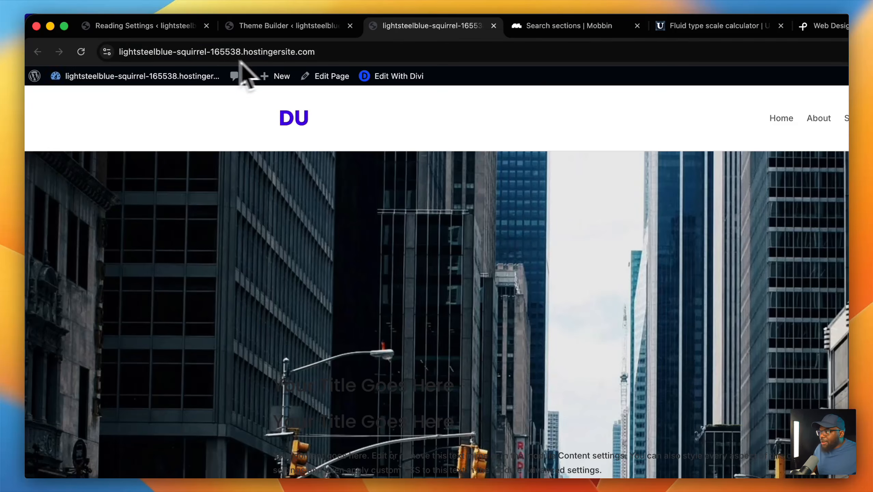
click(81, 53)
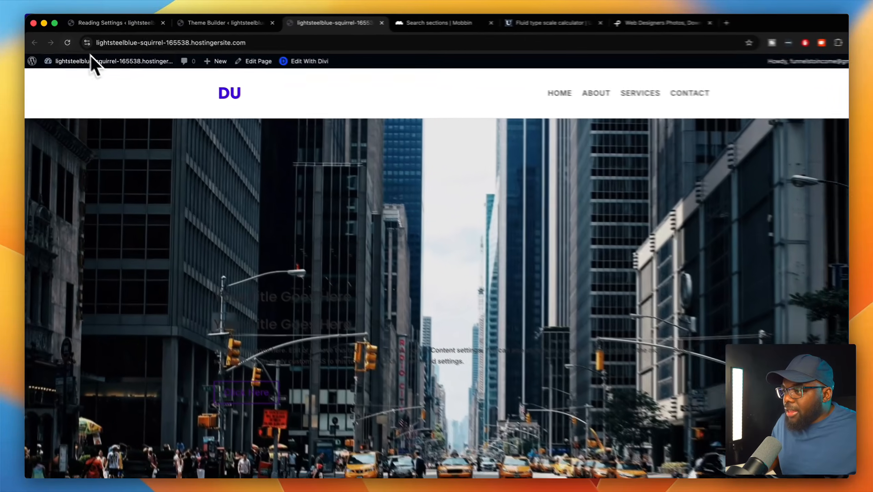
scroll(544, 365, down, 10)
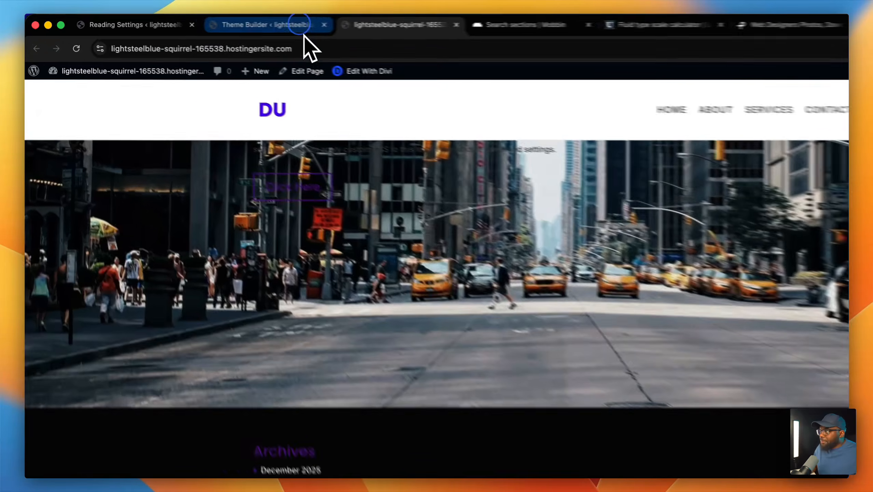
click(241, 24)
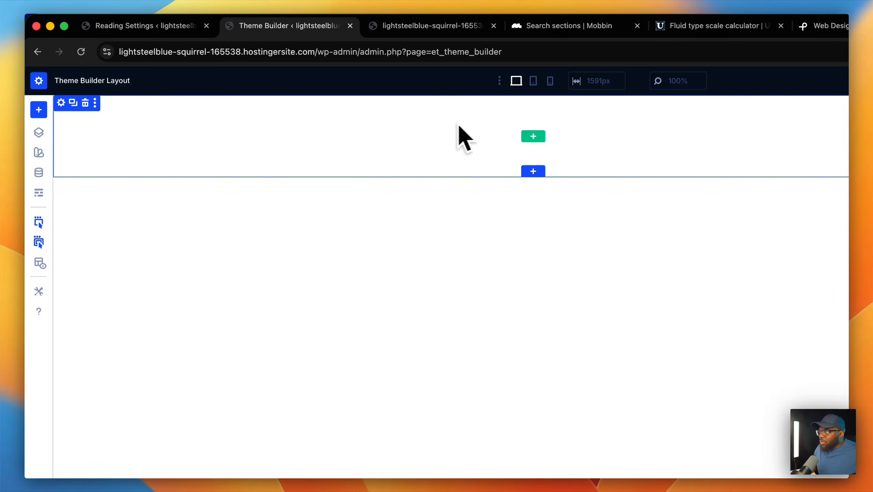
- Add a four-column row with a Text module in its first column
click(533, 136)
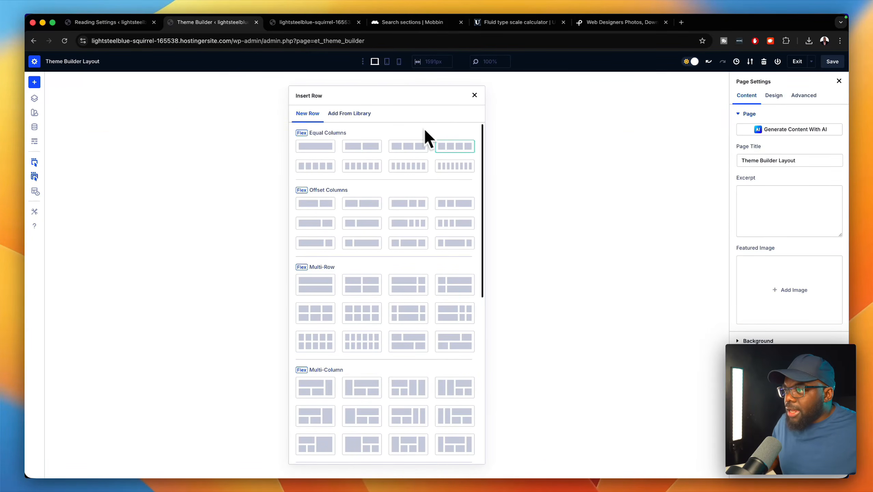
click(469, 152)
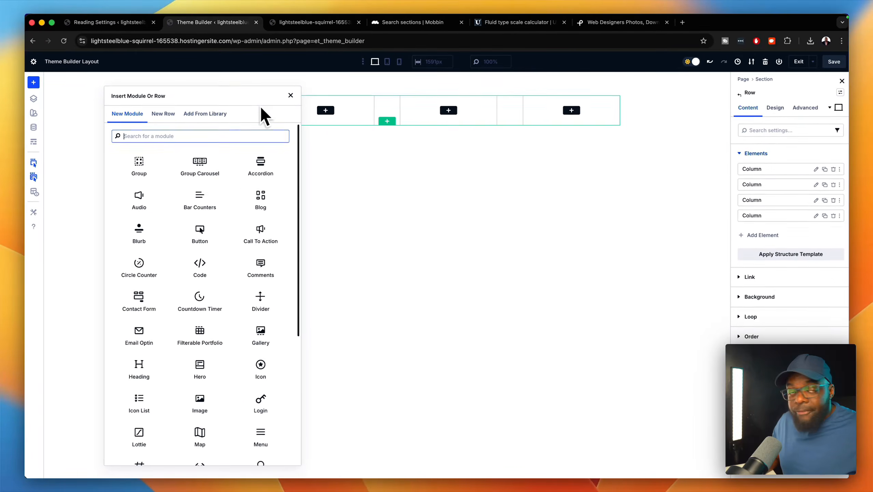
text(text)
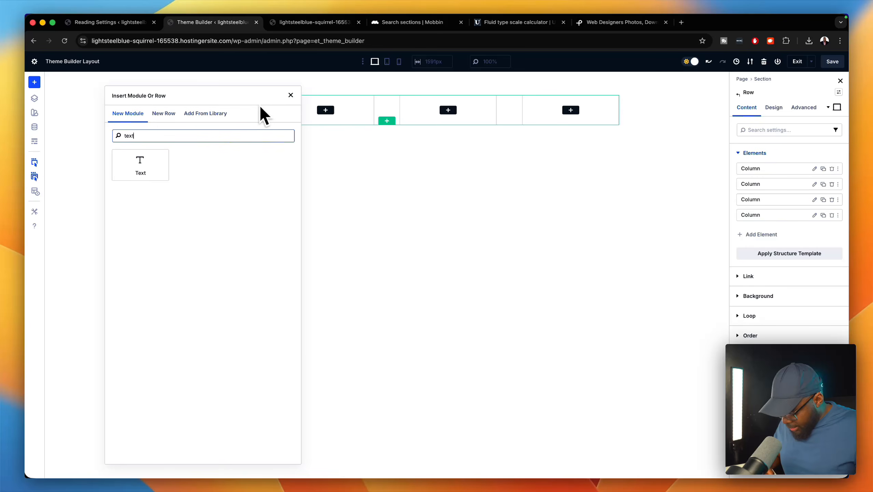
click(140, 165)
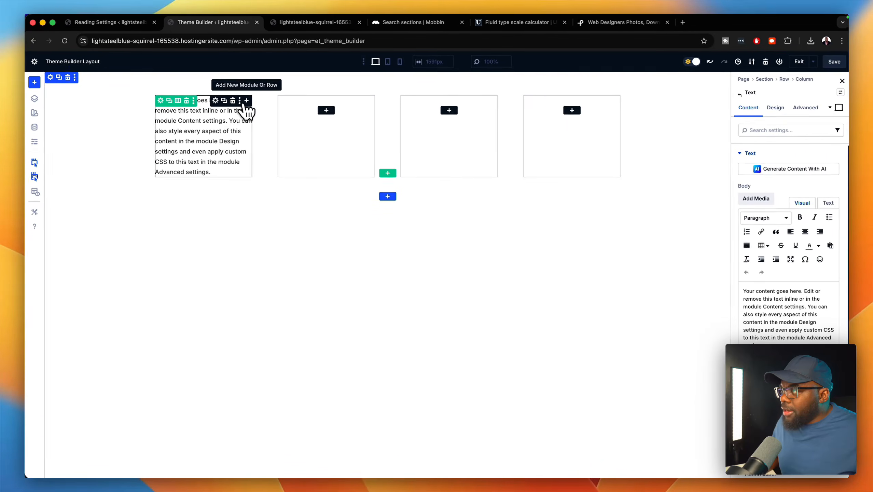
click(224, 101)
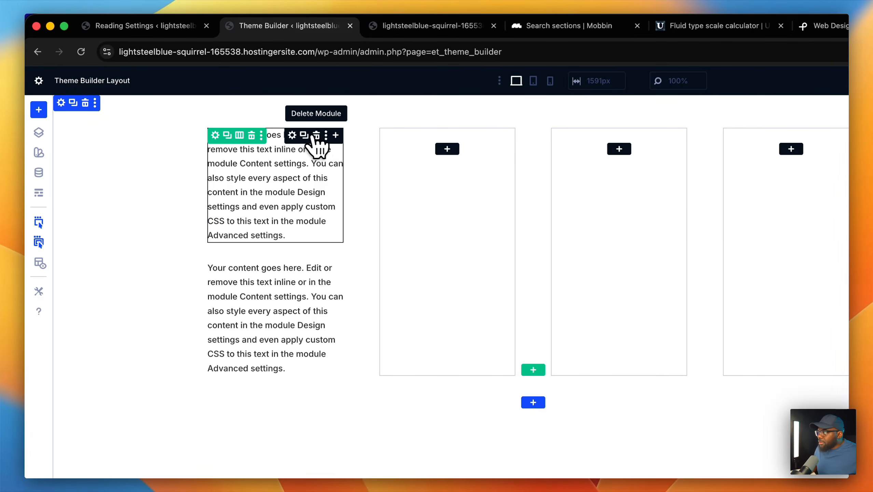
click(316, 135)
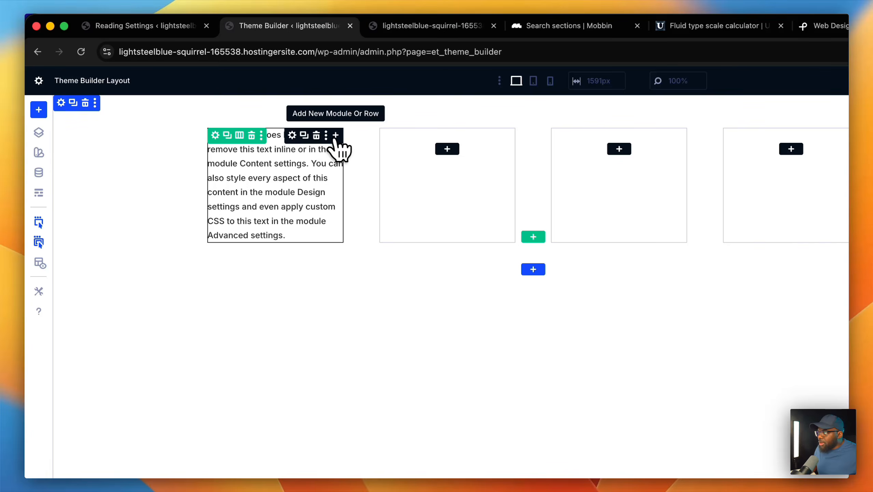
- Add a Heading module and move it above the text in column one
click(336, 135)
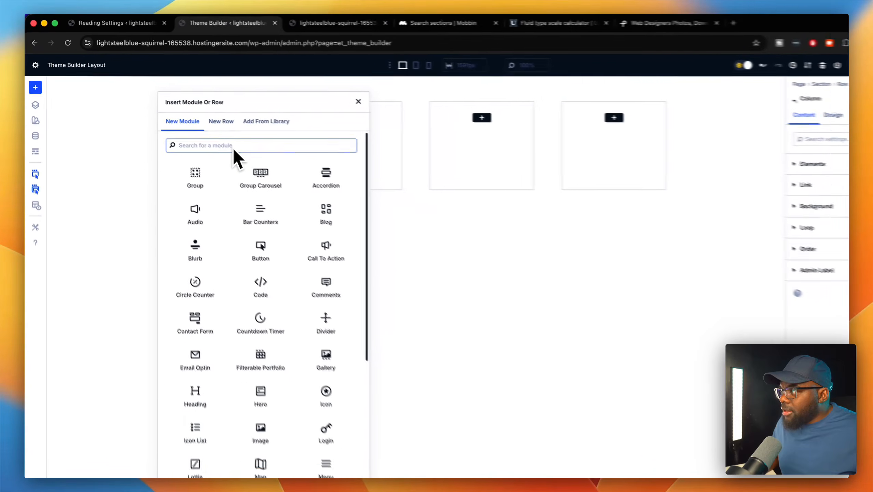
text(hea)
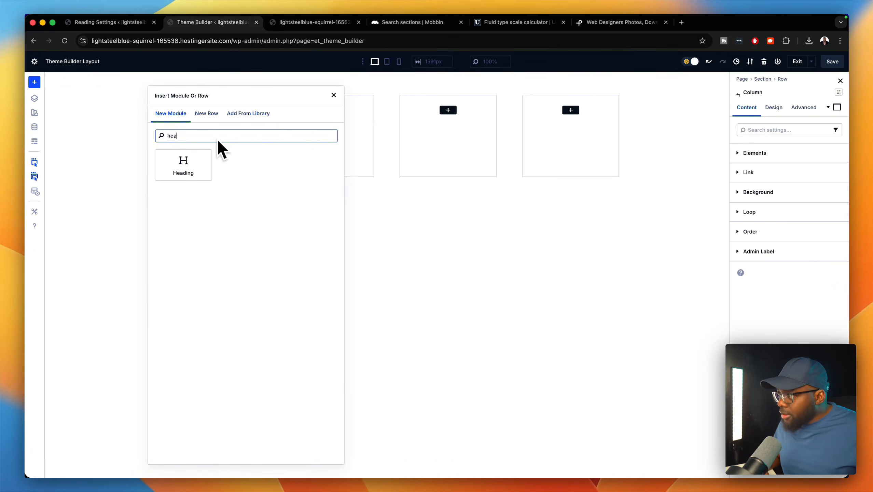
click(201, 162)
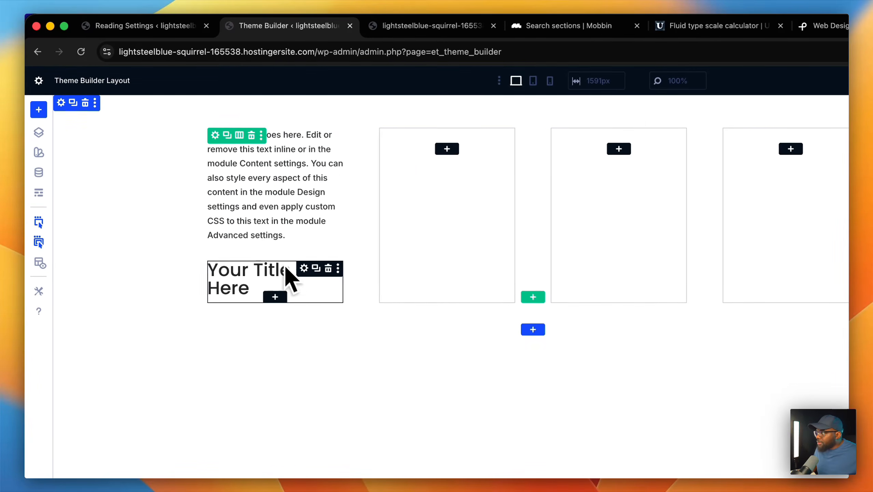
drag(306, 278, 316, 129)
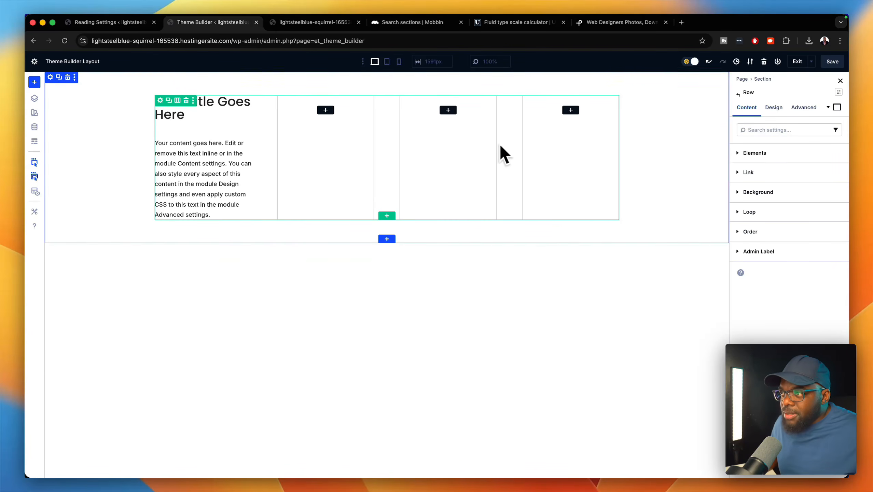
- Enter 2rem for the row's horizontal and vertical gaps under Design > Layout
click(765, 128)
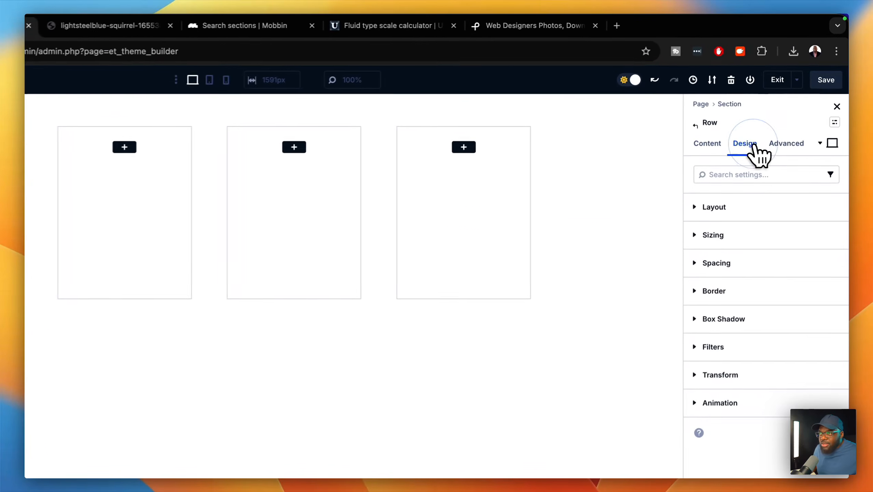
click(726, 209)
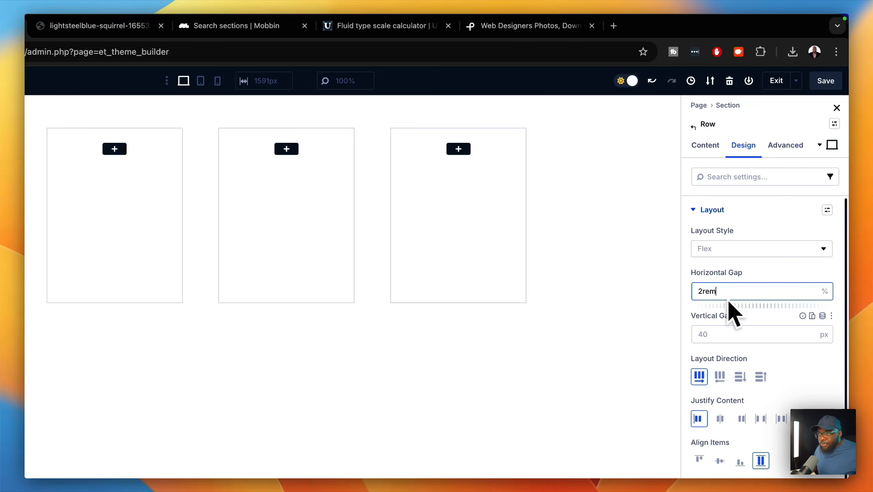
click(728, 332)
text(2rem)
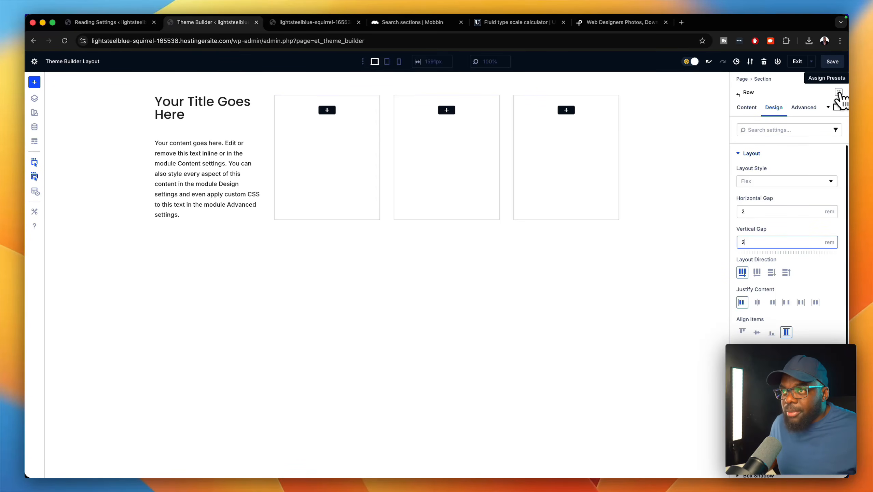
- Save the row's current styles as a default preset named 'New Spacing'
click(839, 94)
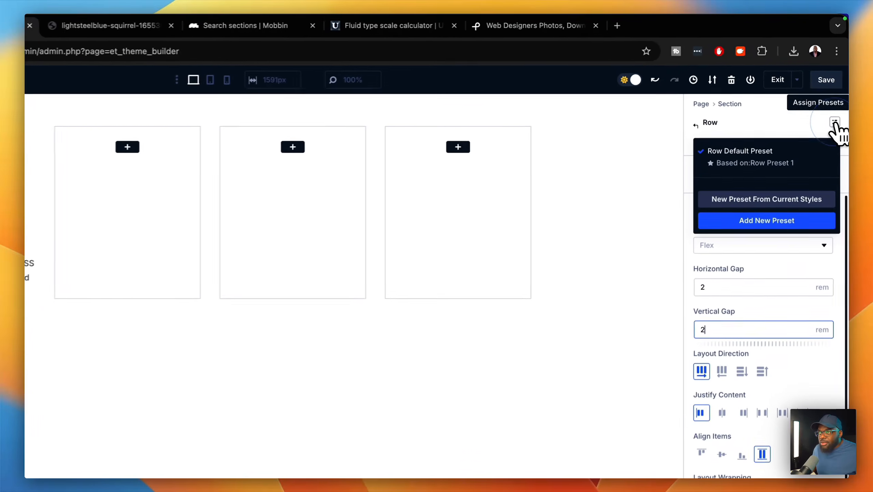
click(762, 206)
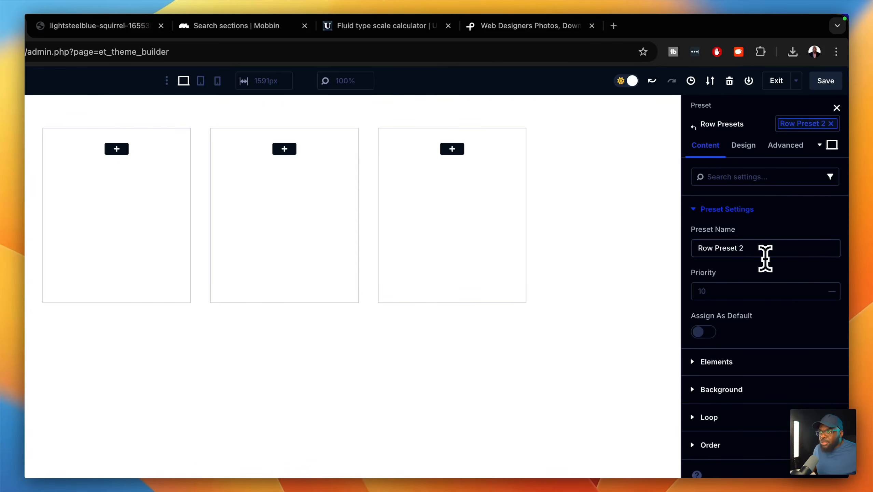
double_click(759, 248)
triple_click(759, 248)
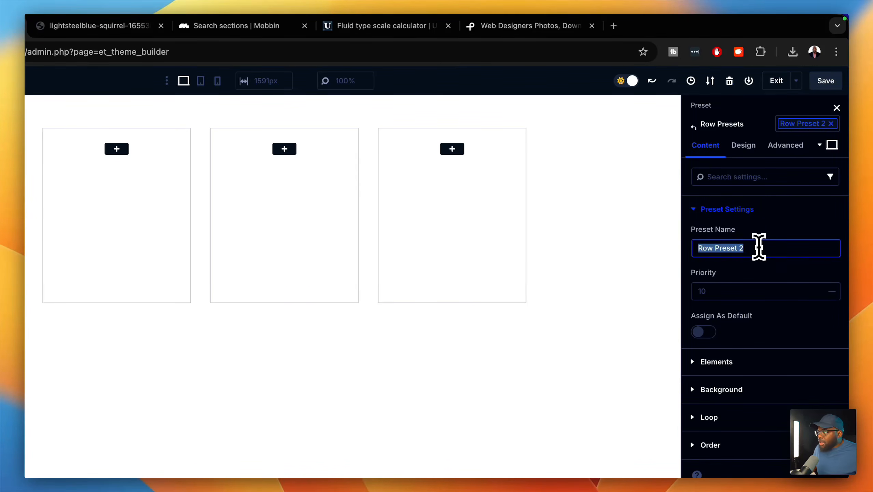
text(New)
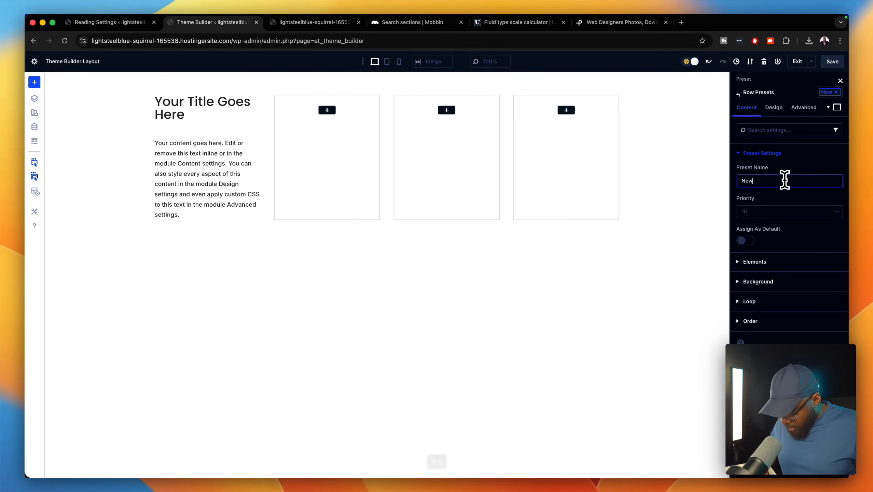
text( Spa)
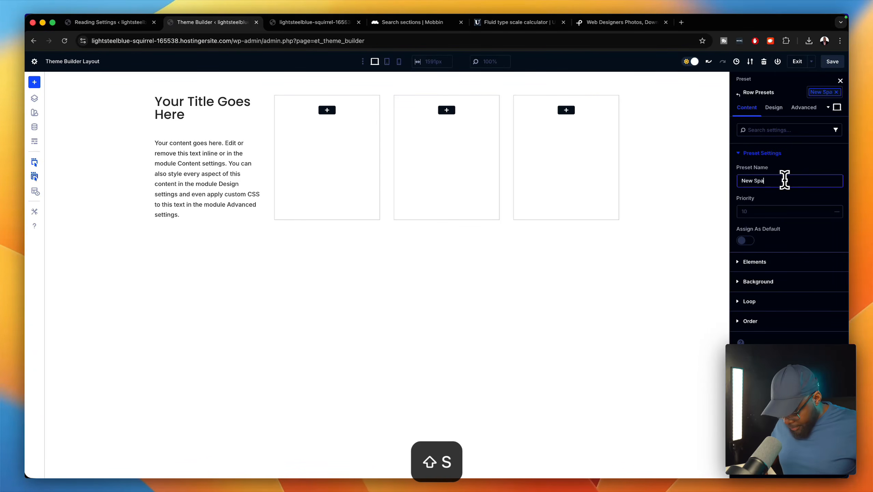
text(cing)
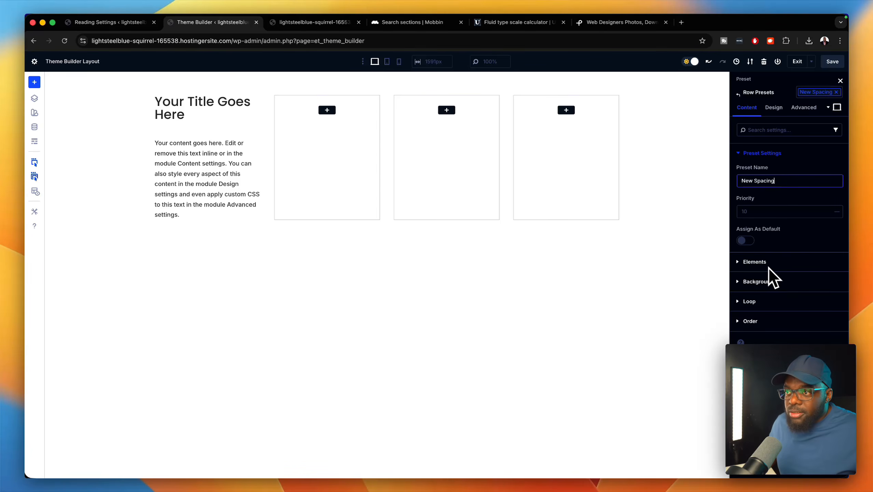
click(745, 240)
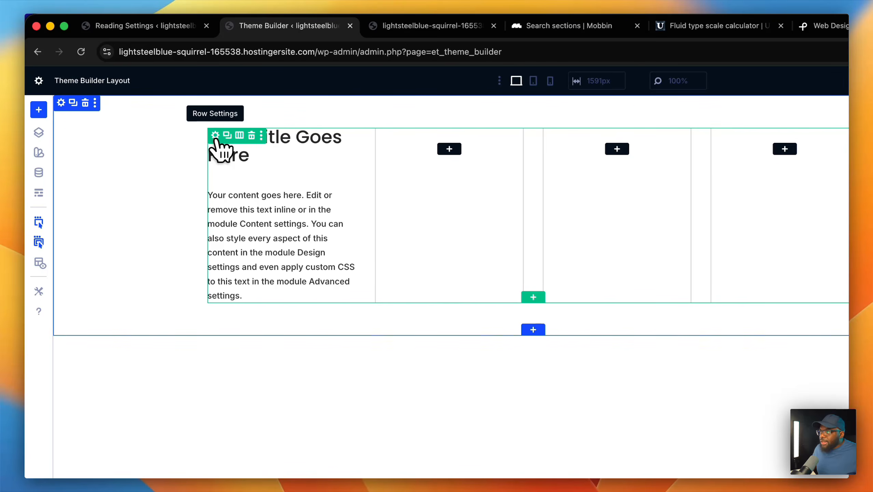
- Open the first column's Design > Layout settings from the row's column list
click(215, 136)
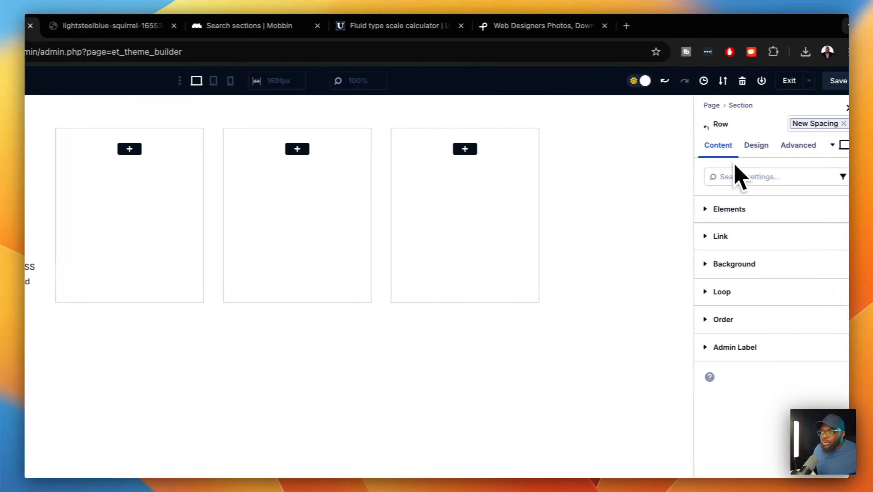
click(740, 206)
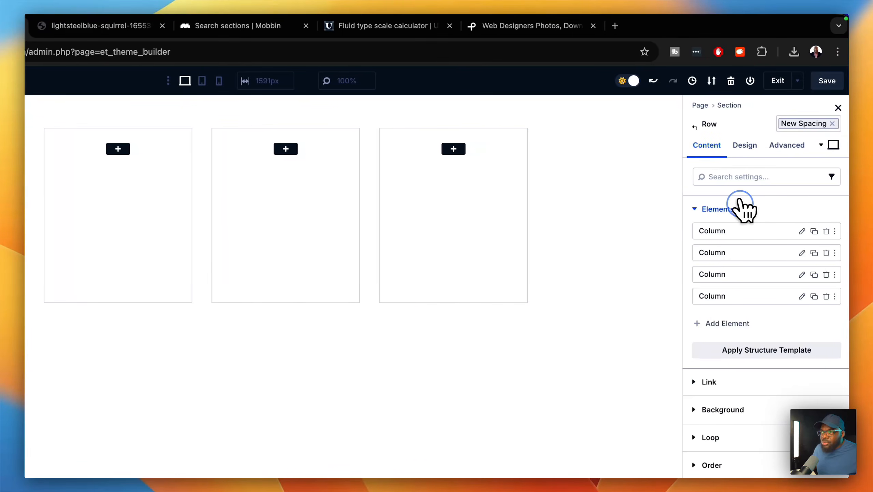
click(801, 231)
click(750, 154)
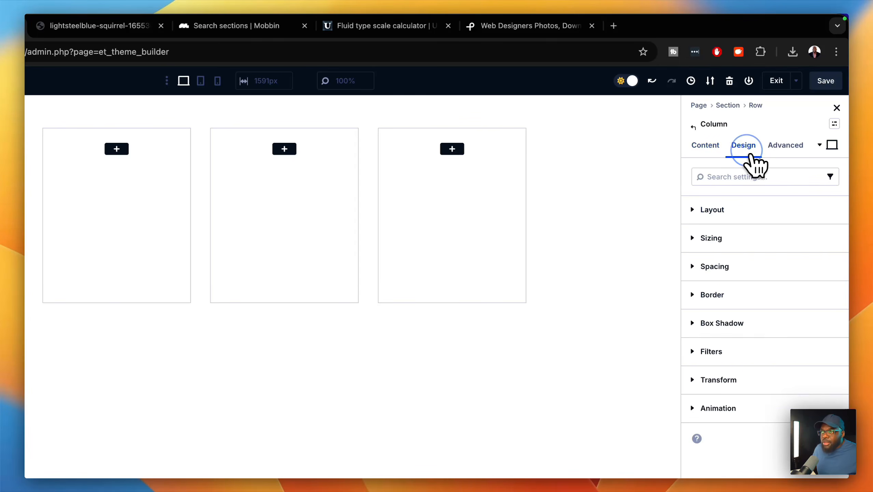
click(736, 209)
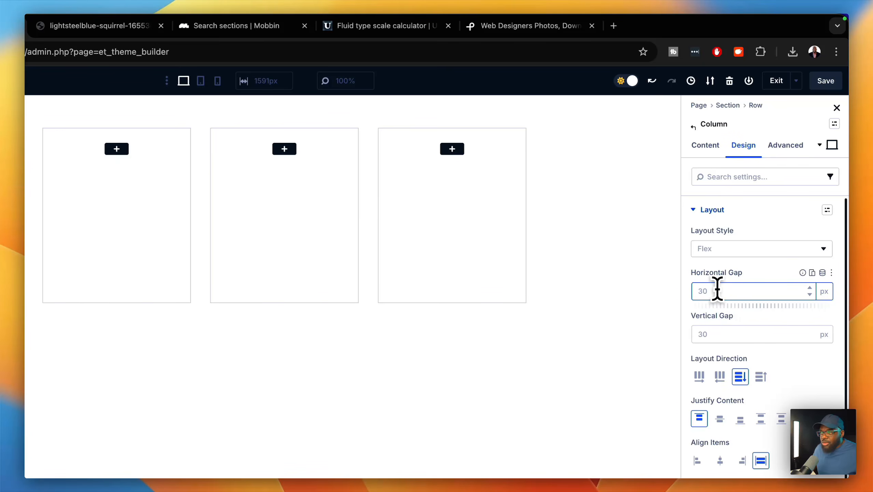
- Set the column's horizontal and vertical gaps to .8 rem, replacing the initial 1rem
text(1 )
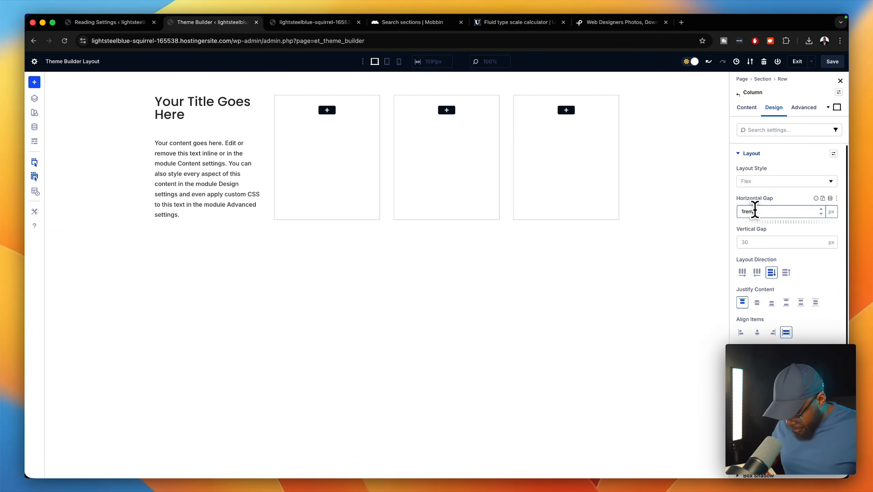
text(rem)
click(755, 243)
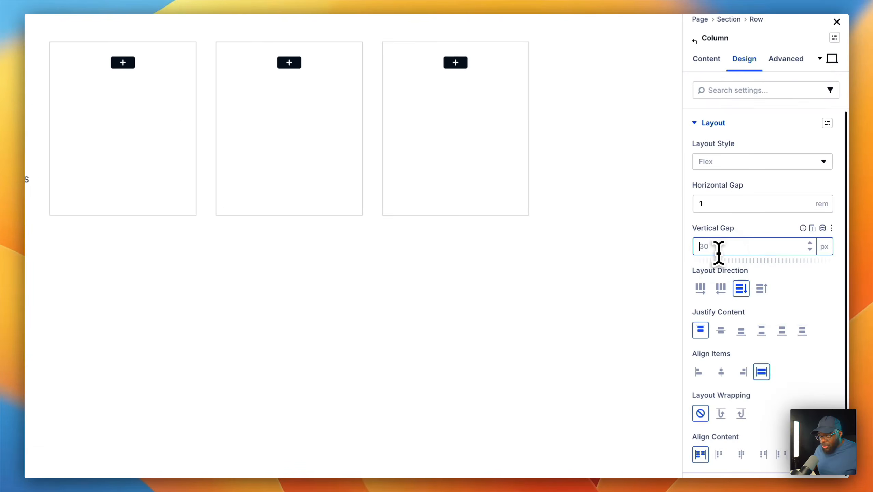
text(1rem)
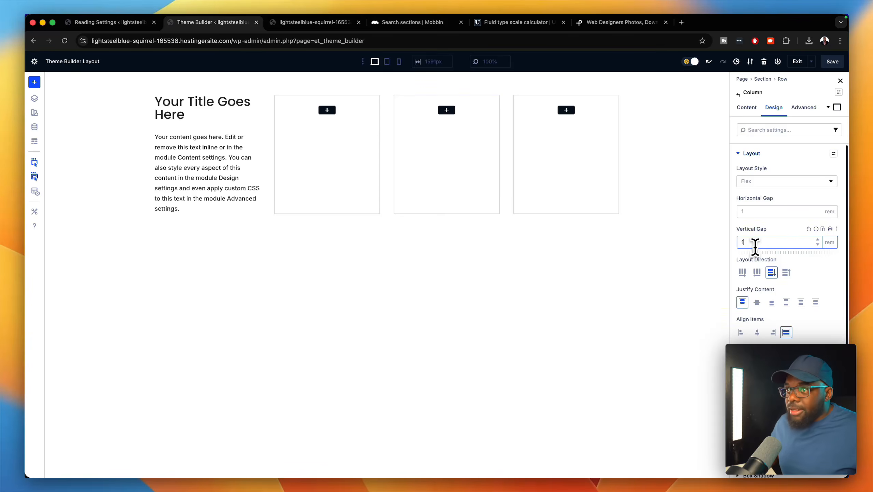
click(761, 212)
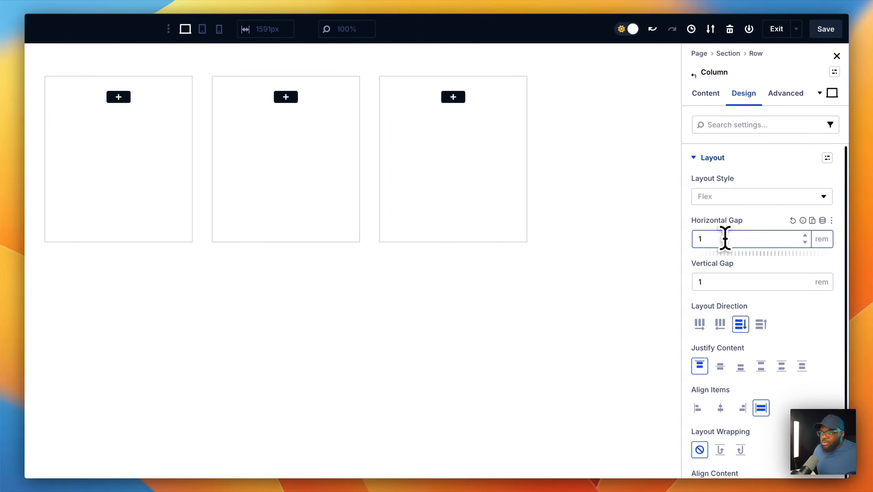
key(BackSpace)
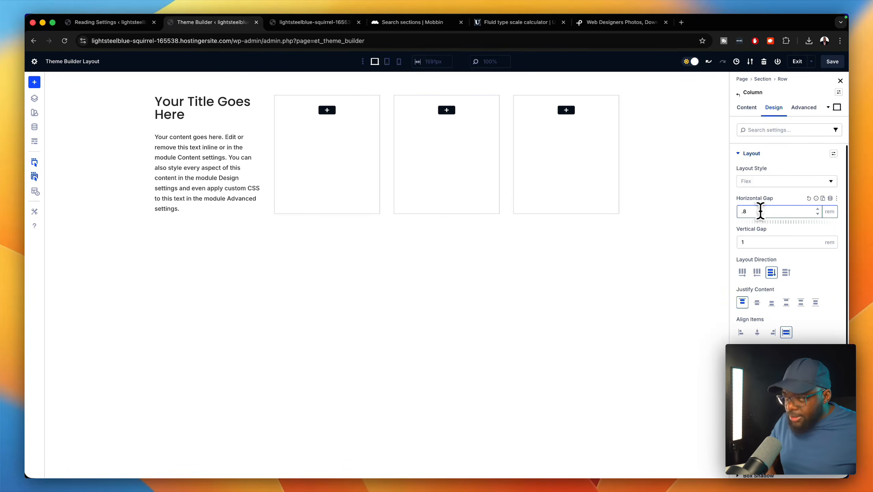
click(761, 242)
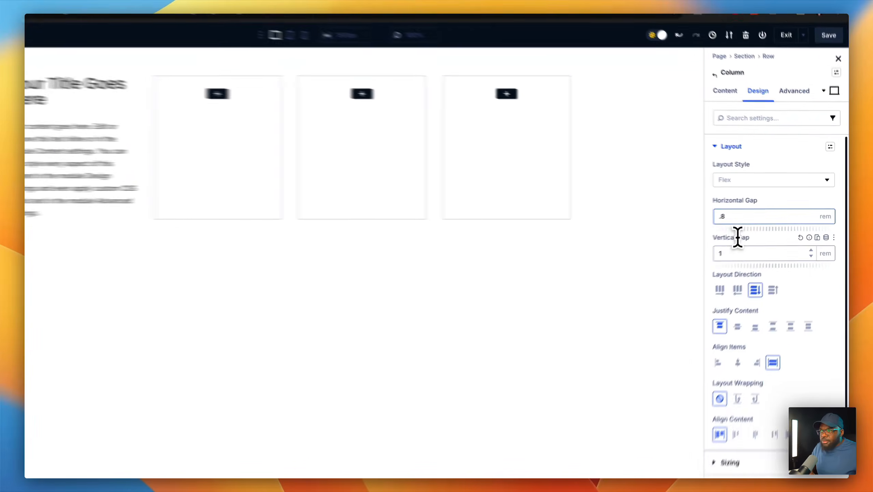
key(BackSpace)
text(.8)
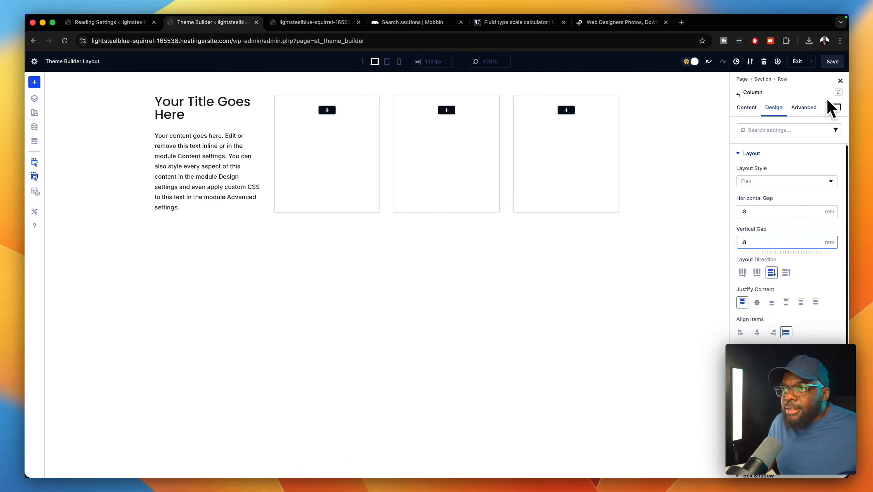
- Save the column's current styles as a default preset named 'New Space'
click(839, 93)
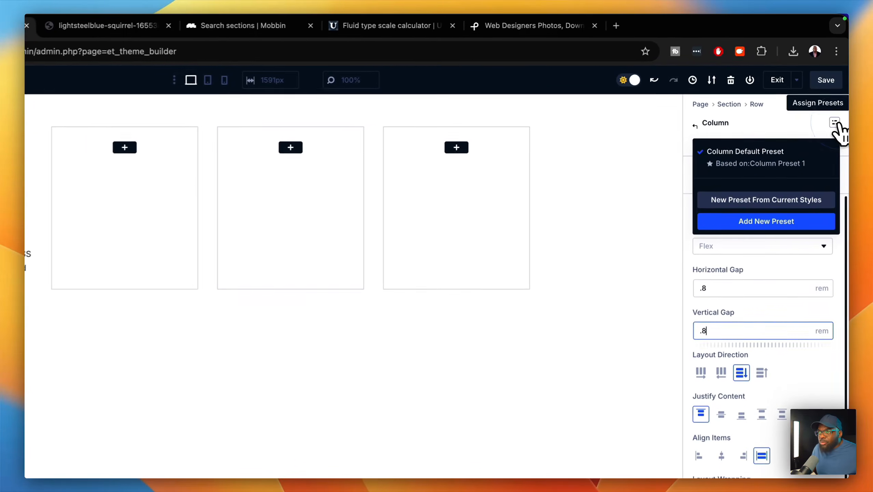
click(797, 149)
click(767, 247)
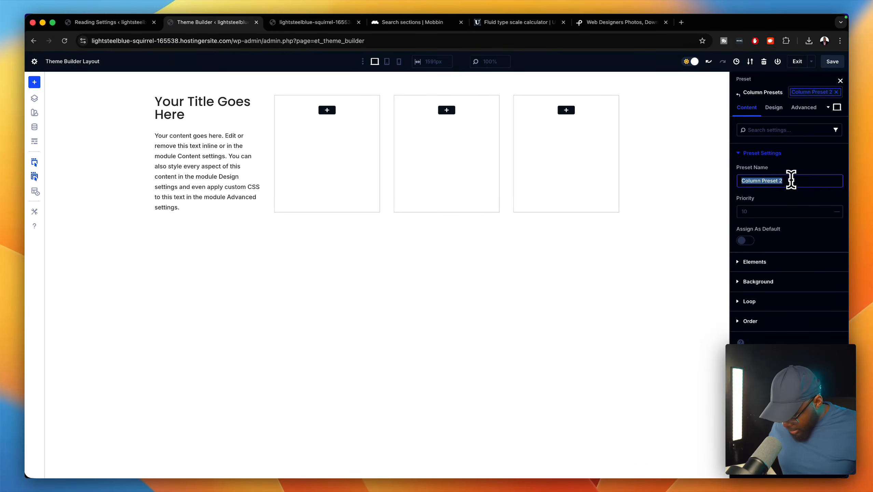
text(New Space)
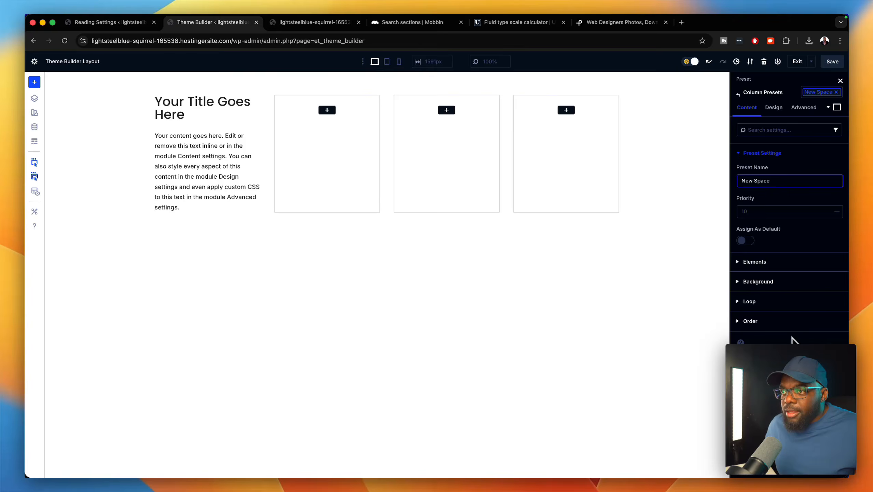
click(744, 240)
click(806, 463)
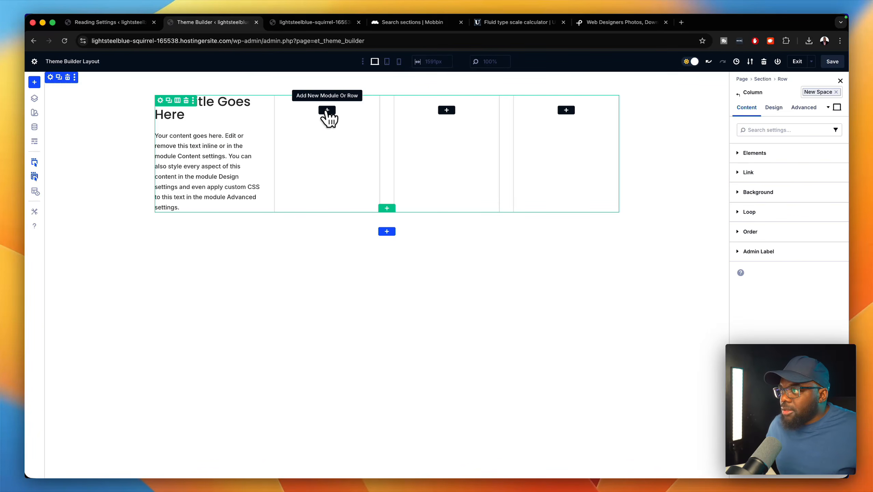
- Insert a Blurb into the second column, delete its image, and save the footer layout
click(327, 110)
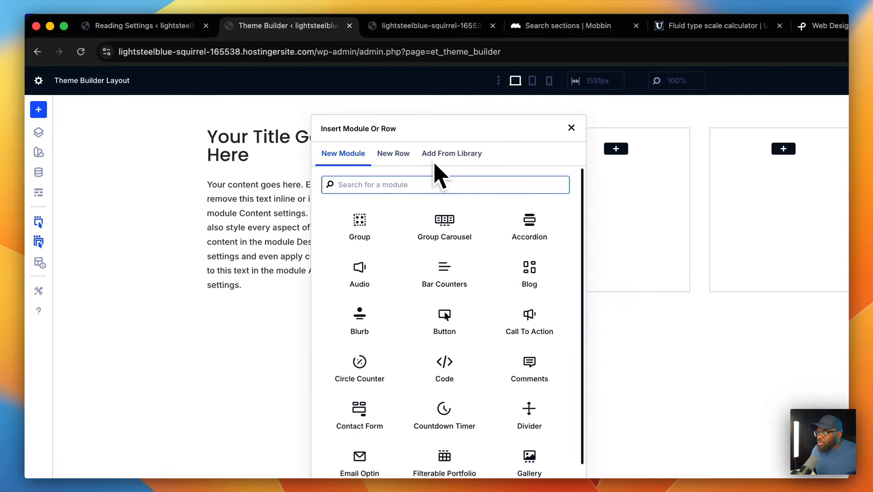
text(b)
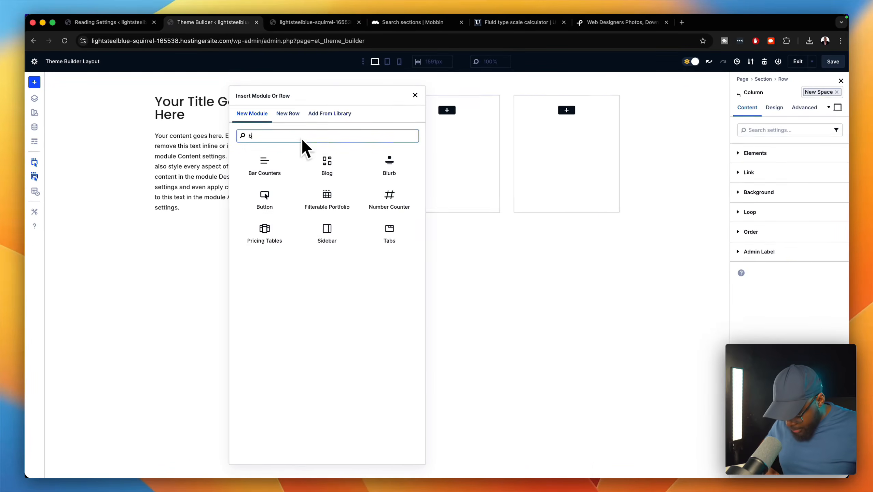
text(lur)
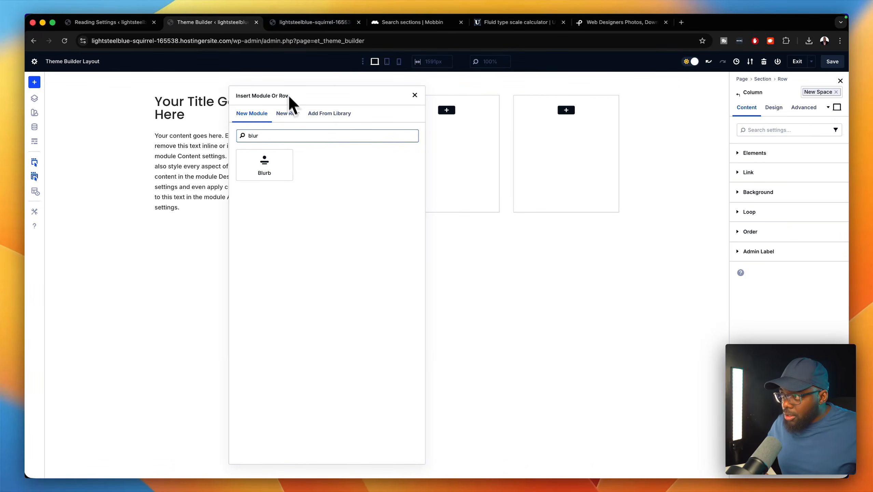
click(267, 166)
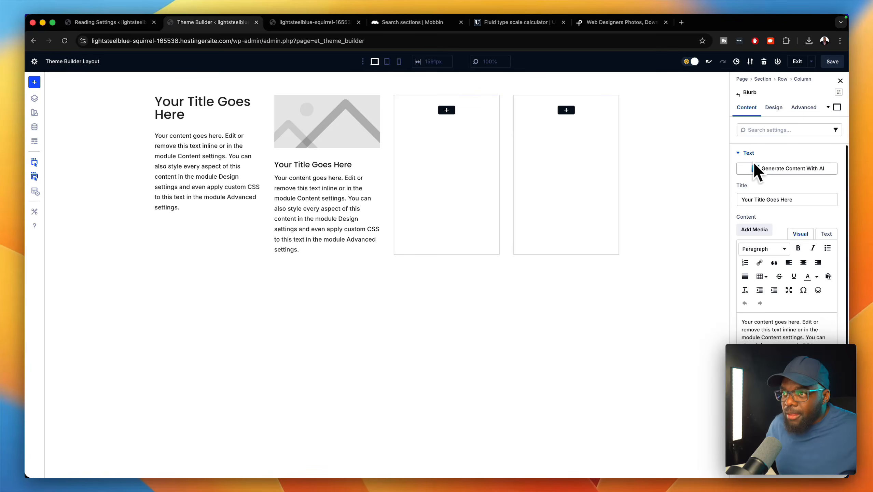
click(774, 404)
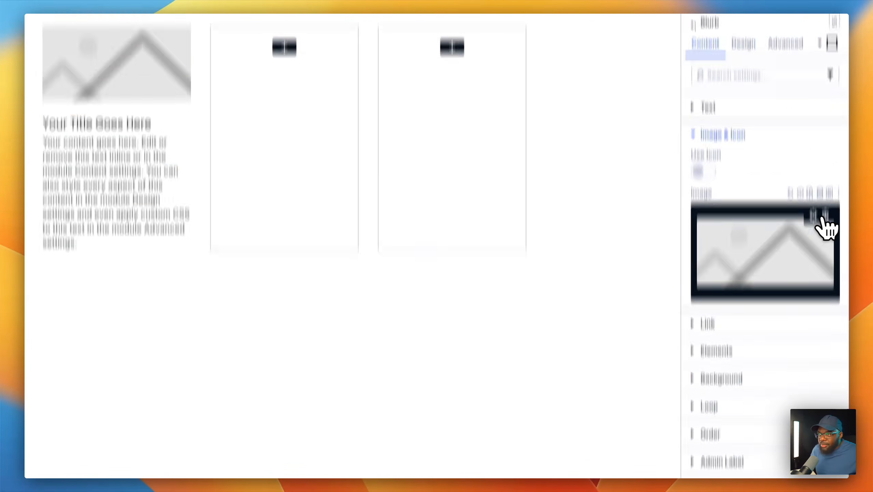
click(825, 217)
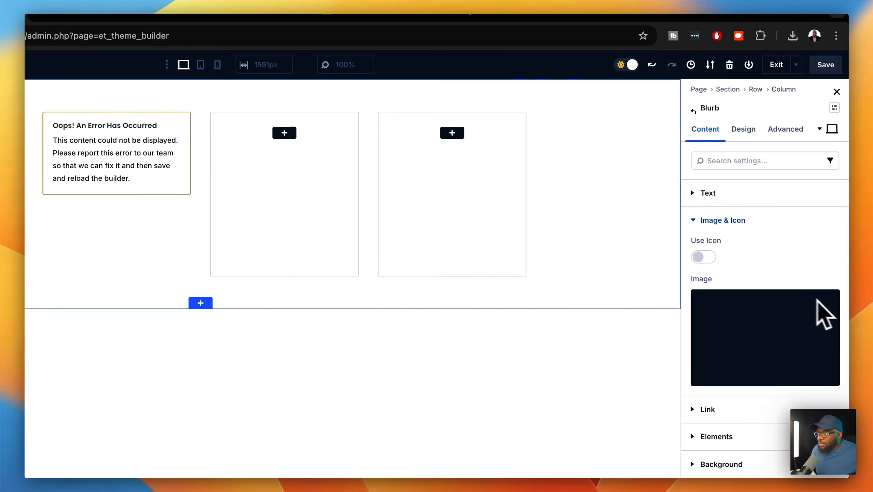
click(825, 65)
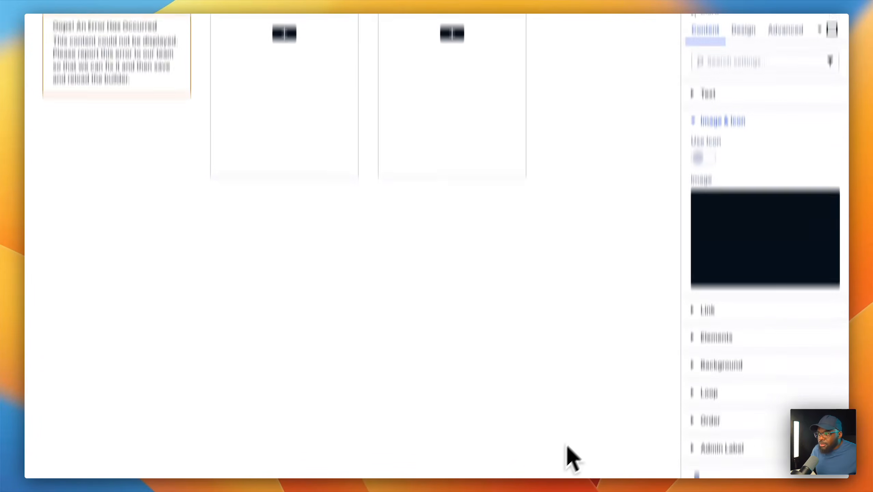
click(437, 428)
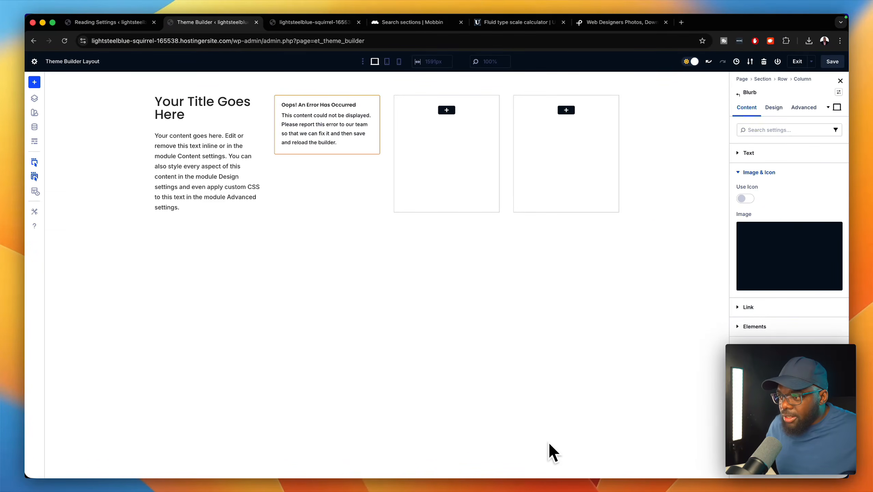
- Reload the builder, restore the backup, reopen Global Footer, and add a module to column two
click(64, 40)
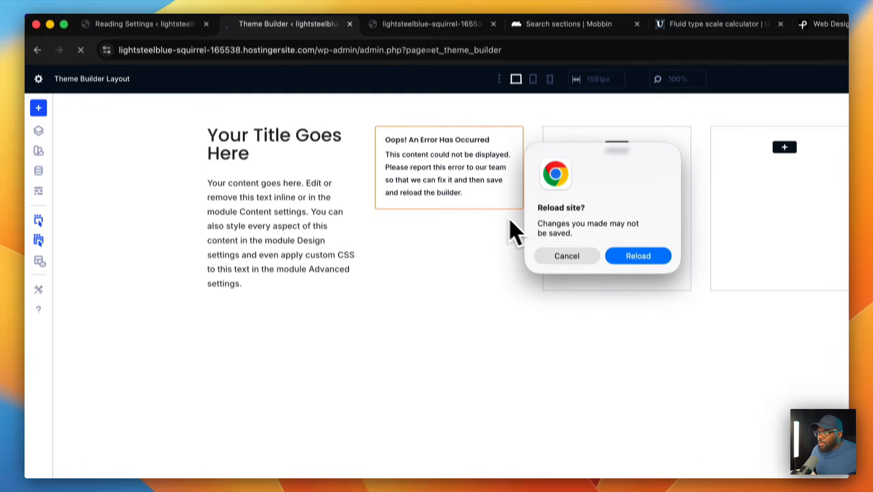
click(618, 256)
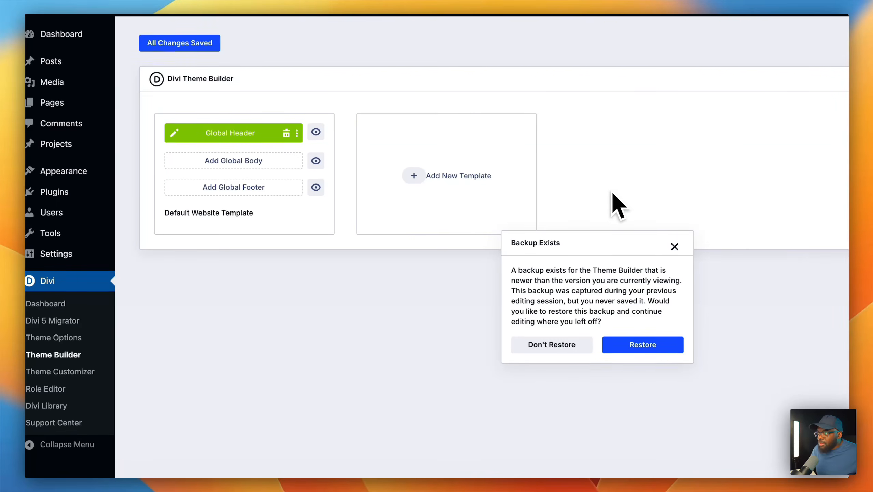
click(640, 347)
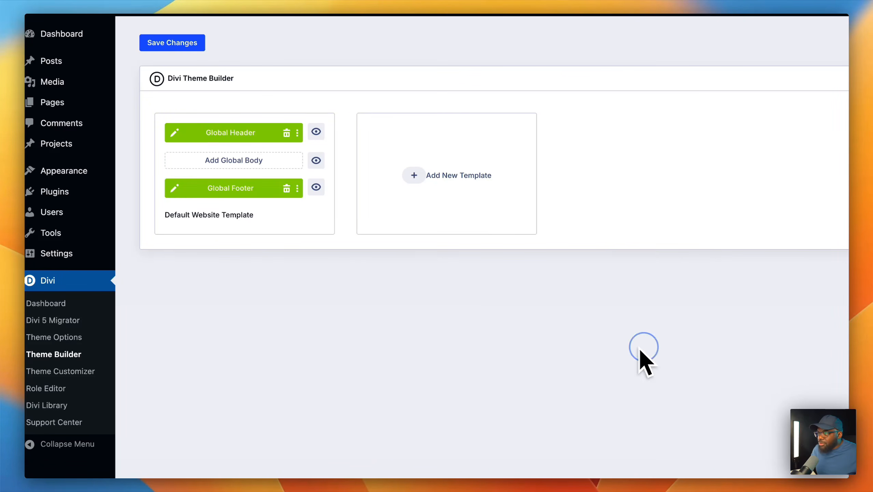
click(174, 187)
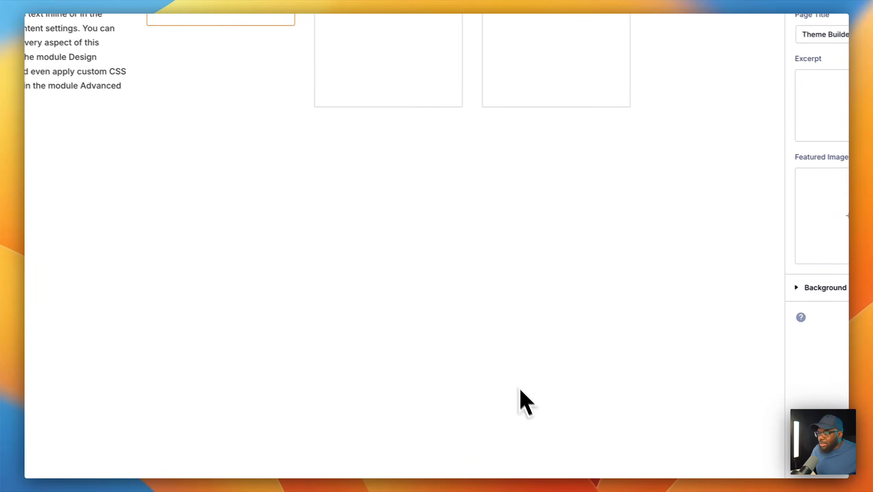
click(504, 430)
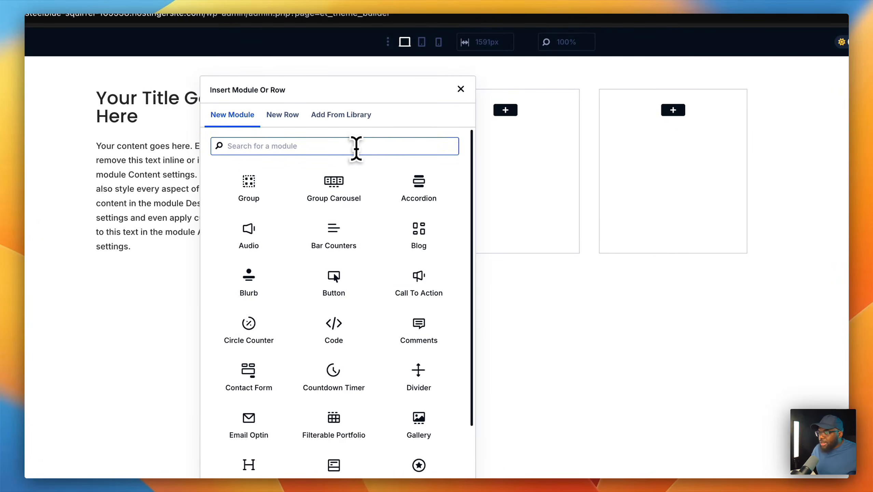
- Insert a Heading module into the second footer column
text(t)
key(BackSpace)
text(hes)
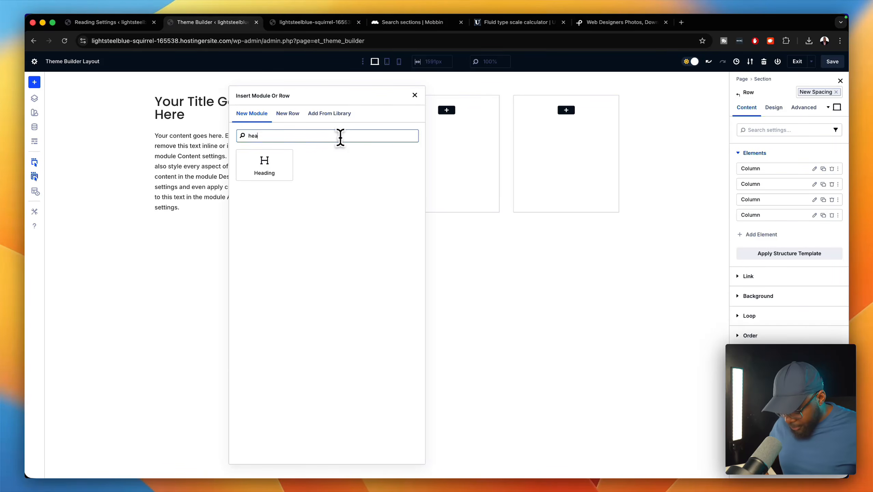
click(275, 165)
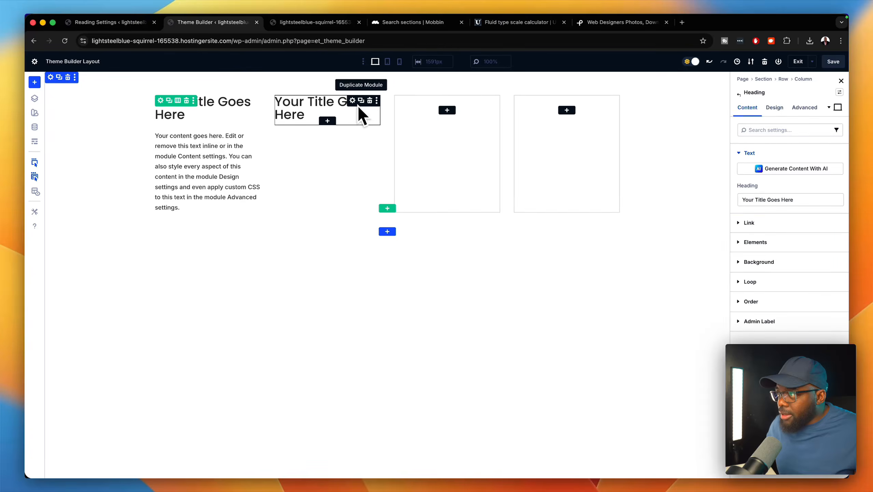
- Add a Text module below the heading and select all its placeholder body text
click(327, 120)
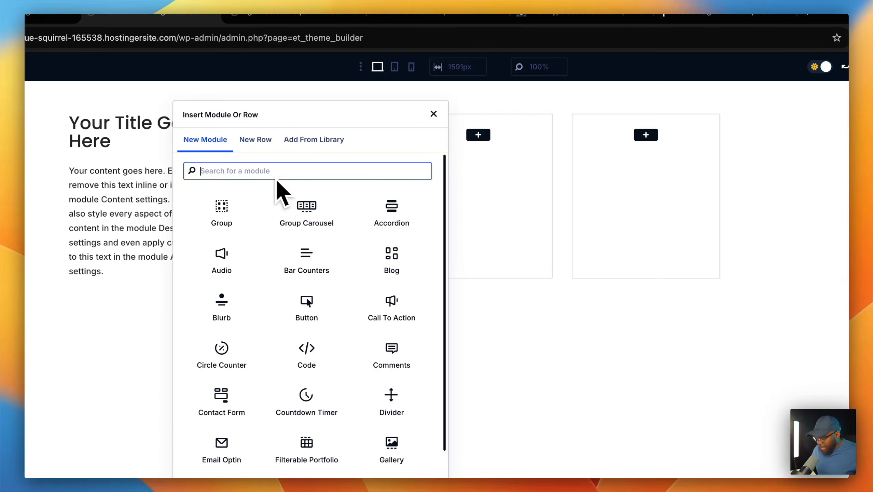
text(text)
click(222, 220)
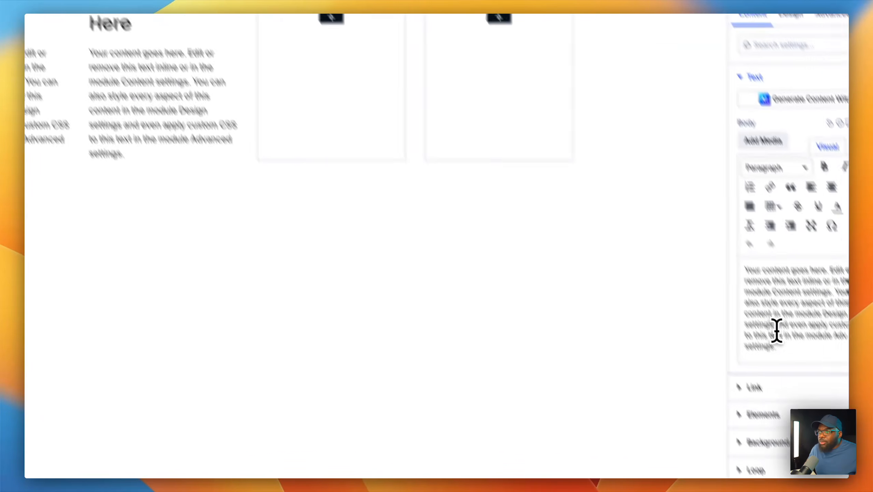
click(791, 351)
key(super+a)
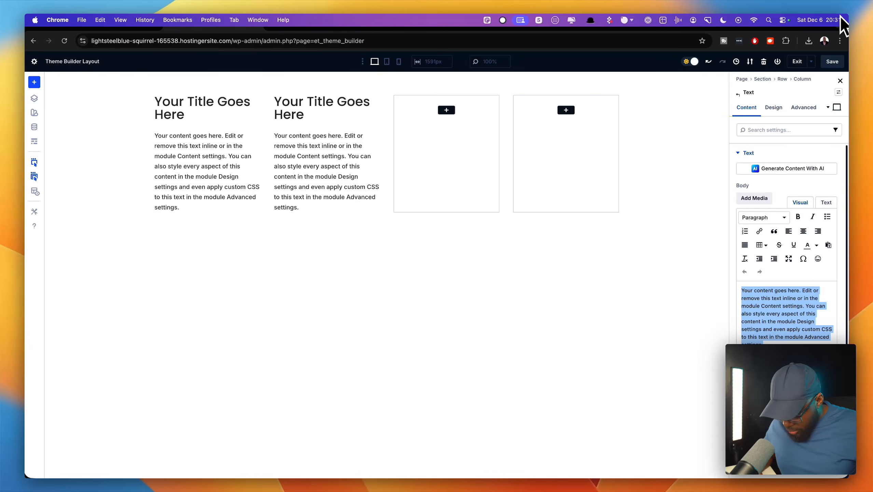
- Type the Link One and Link Two lines in the second column's text
text(Link )
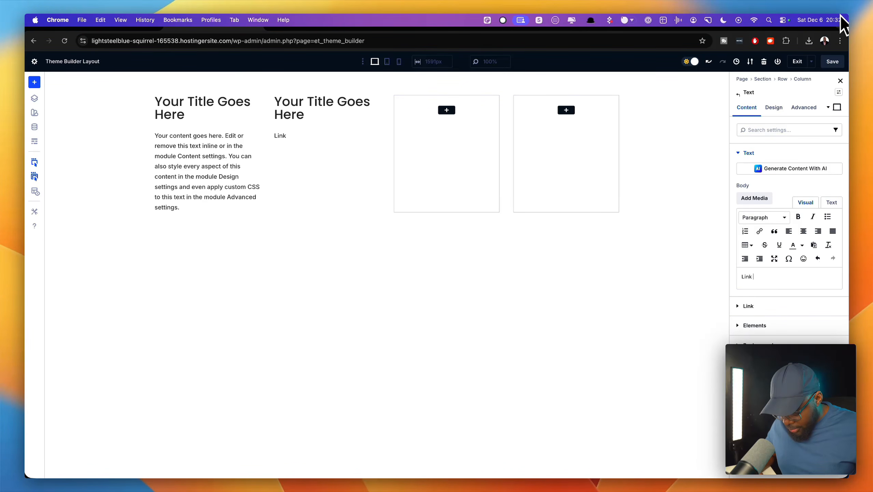
text(One)
key(Return)
text(Link)
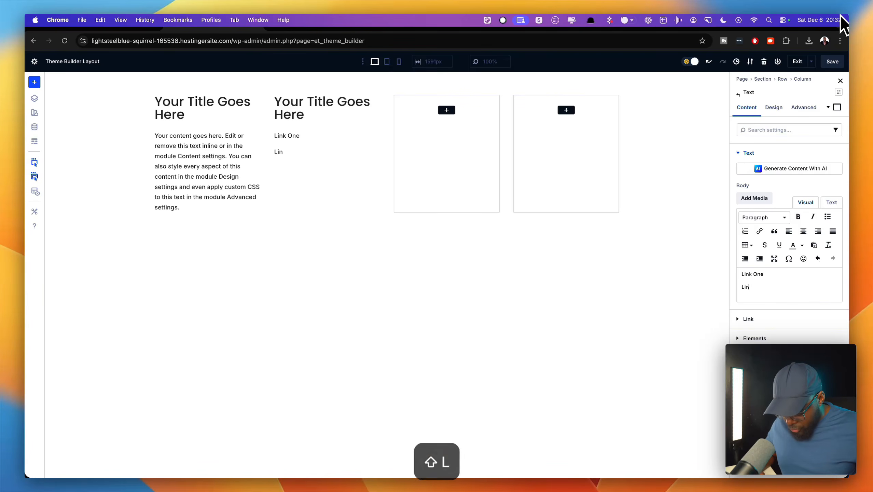
text( Two)
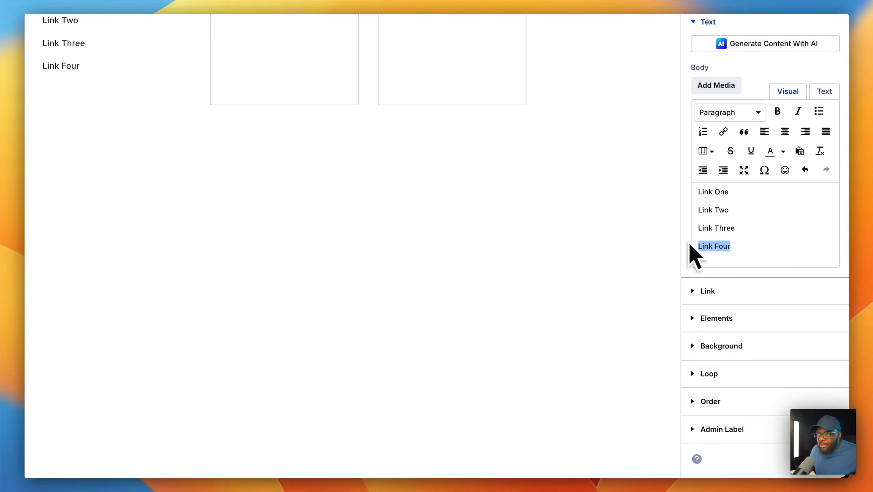
- Link Link Four and Link Three to the placeholder URL #
click(723, 212)
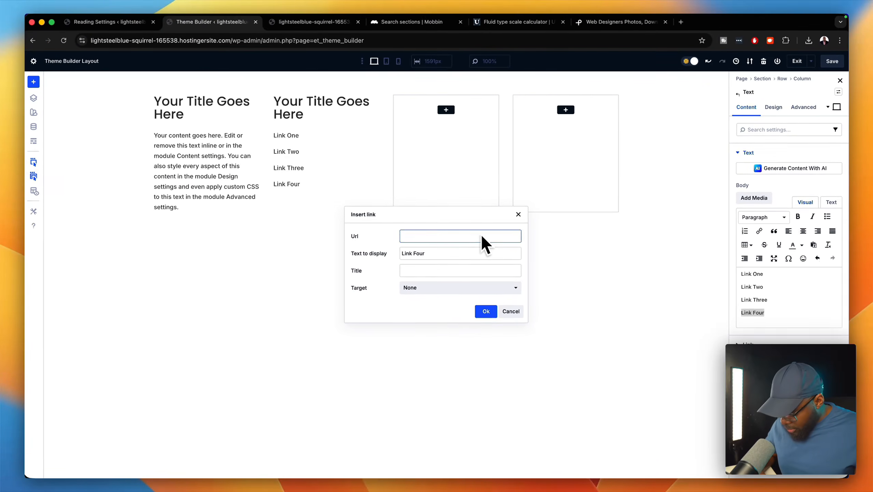
text(#)
click(490, 310)
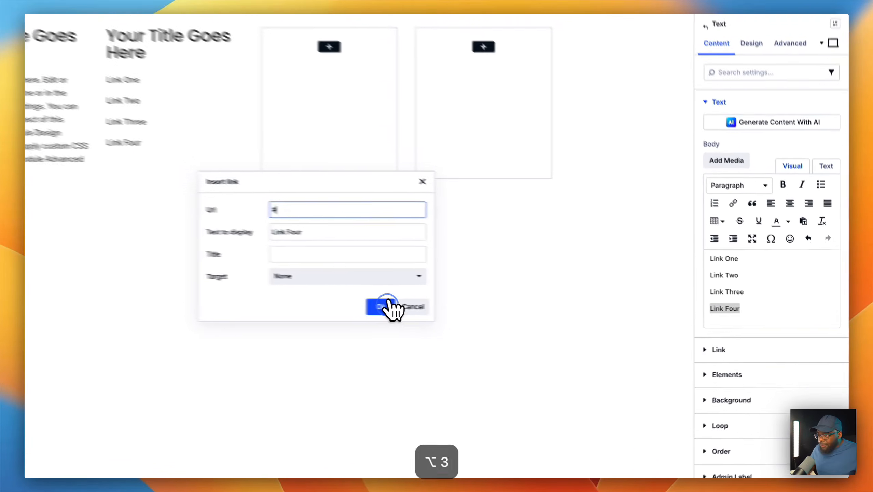
drag(754, 294, 703, 295)
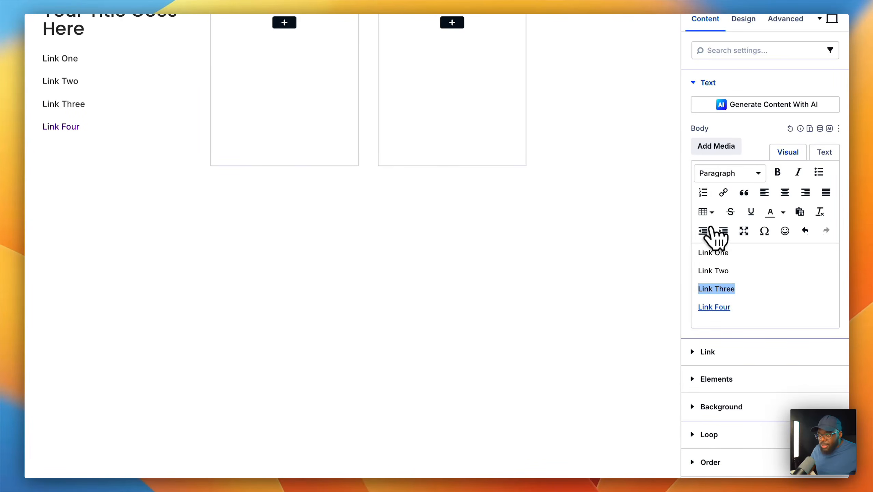
click(723, 192)
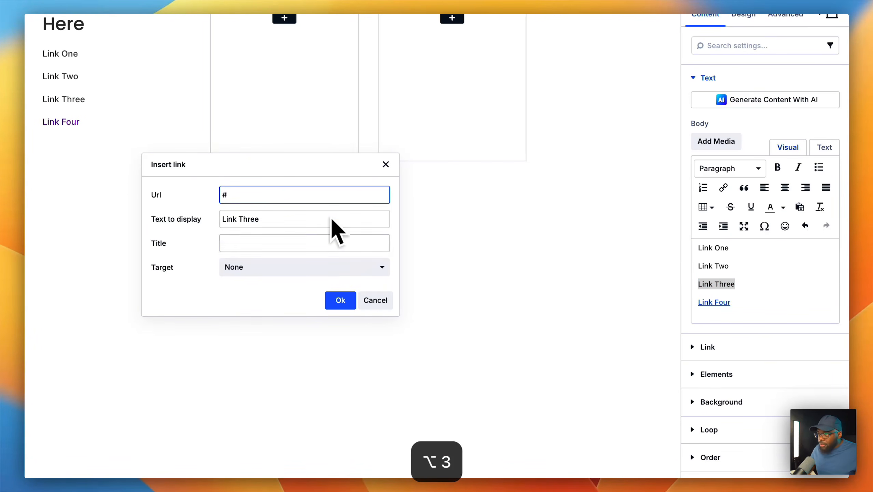
click(342, 300)
- Link Link Two and Link One to the placeholder URL #
drag(744, 273, 697, 273)
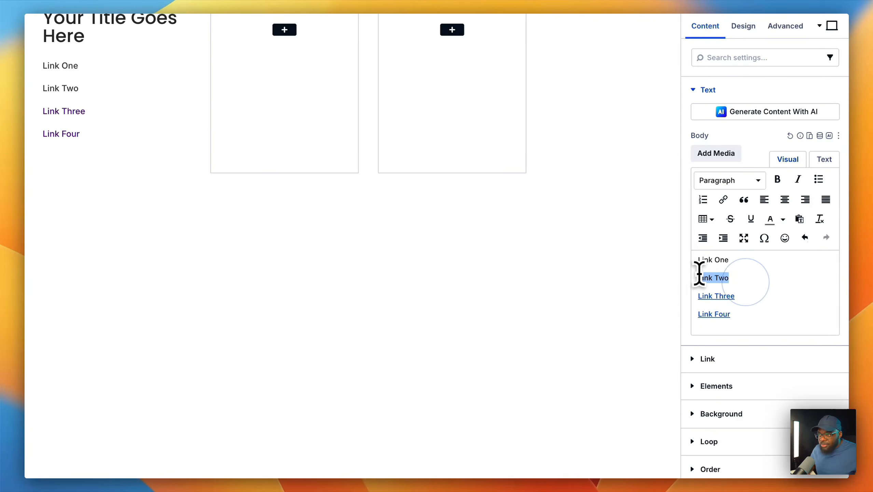
click(724, 201)
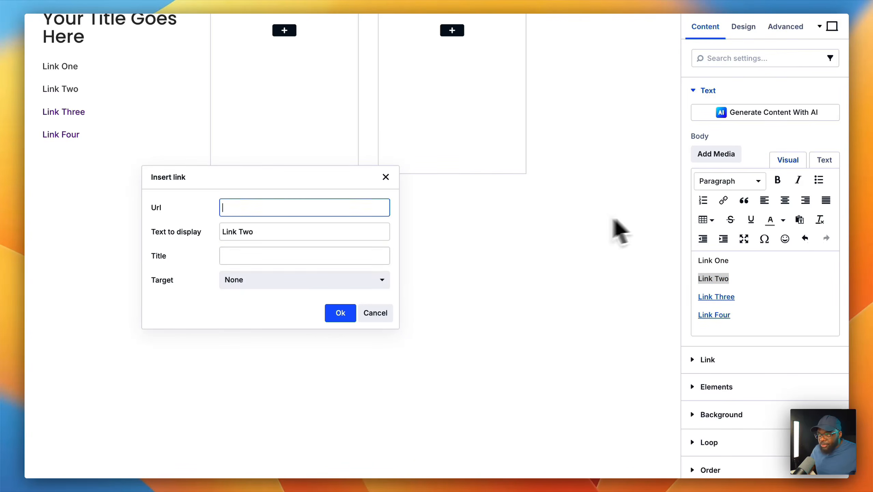
scroll(310, 259, down, 2)
text(#)
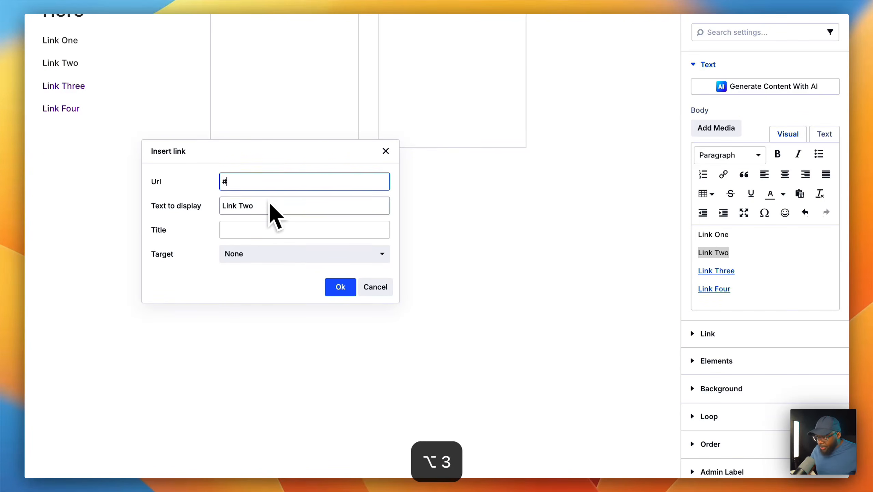
click(335, 291)
drag(750, 237, 676, 235)
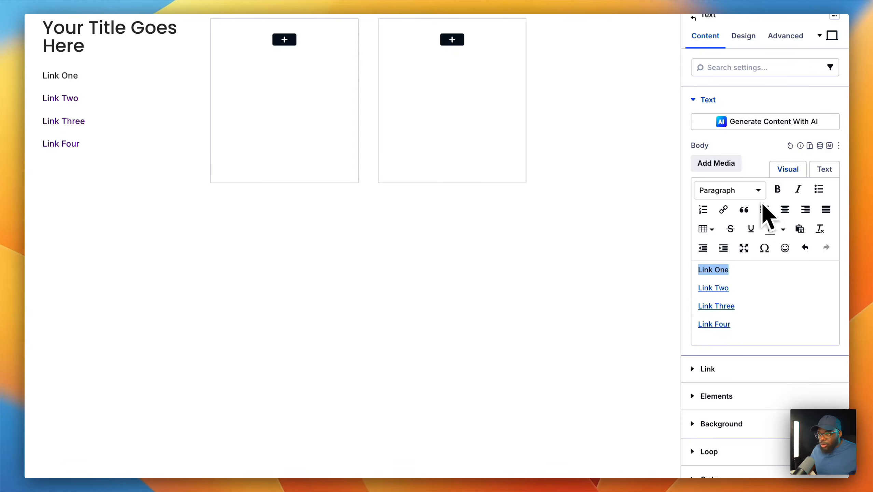
click(723, 209)
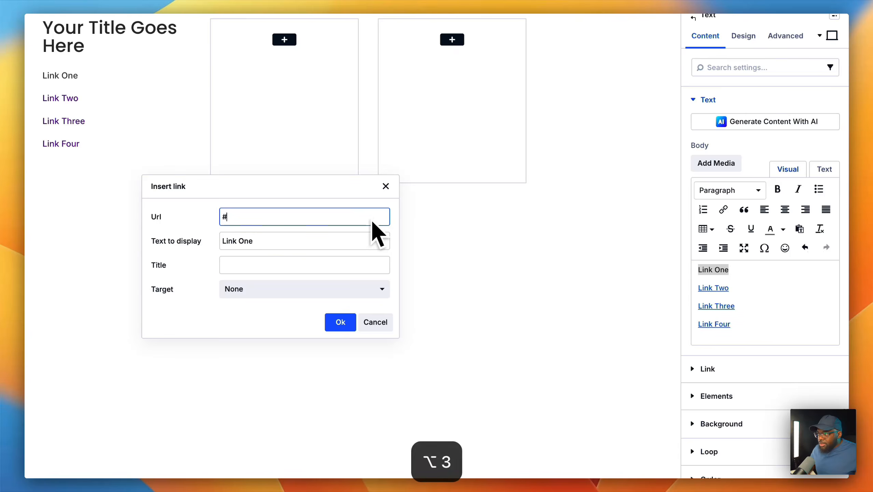
click(341, 321)
click(470, 351)
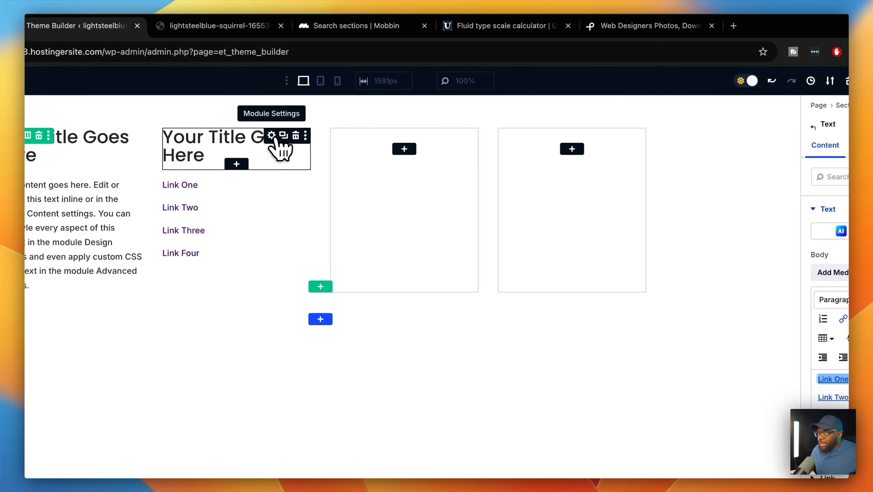
- Change the second column's heading text to 'Our Company'
click(272, 136)
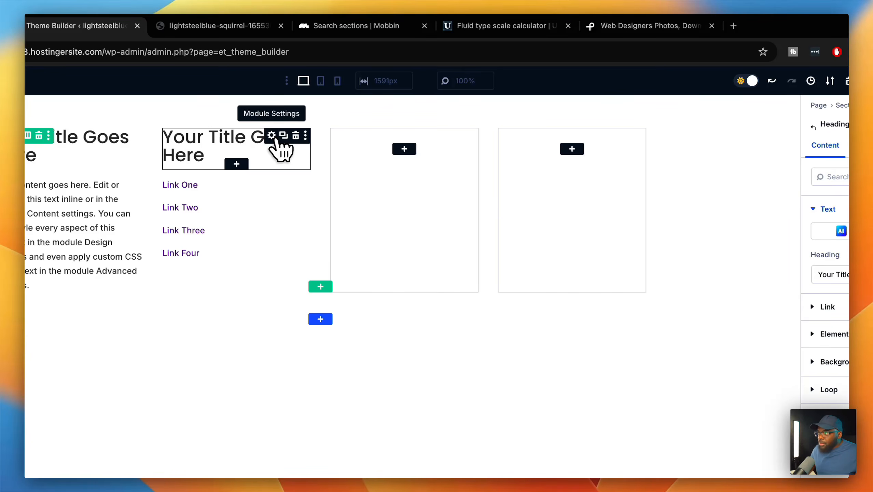
triple_click(792, 272)
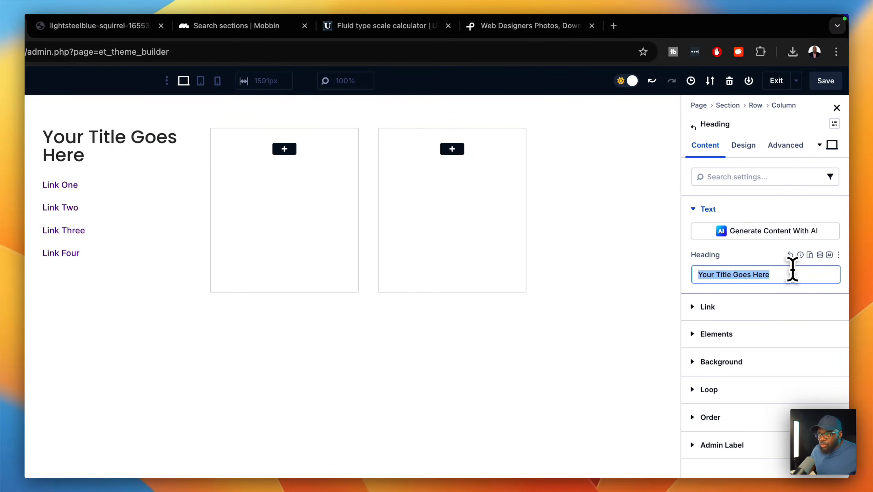
text(A)
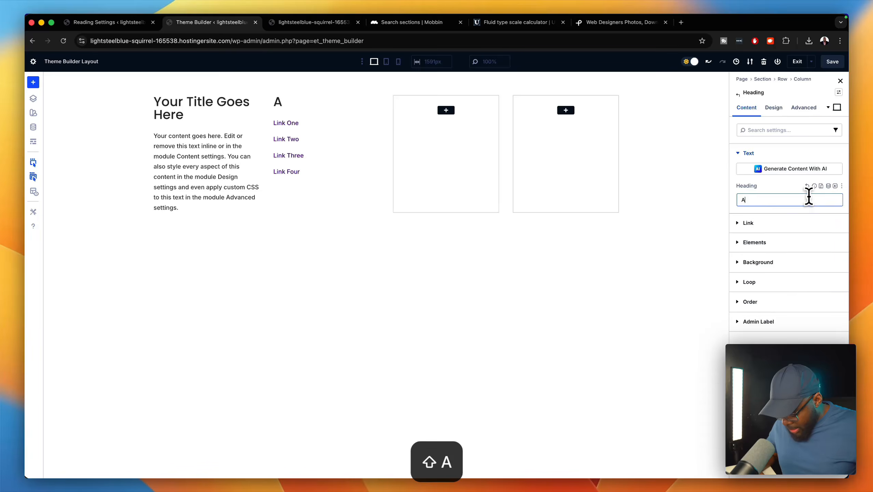
key(BackSpace)
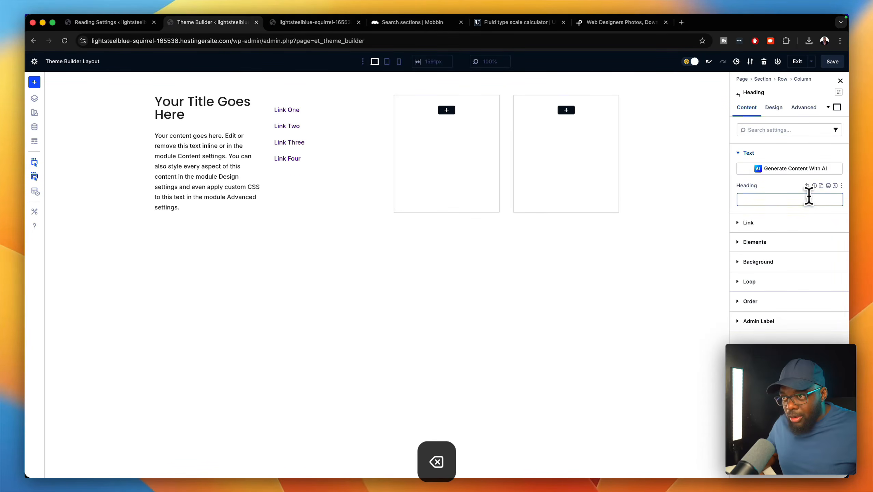
text(Our Company)
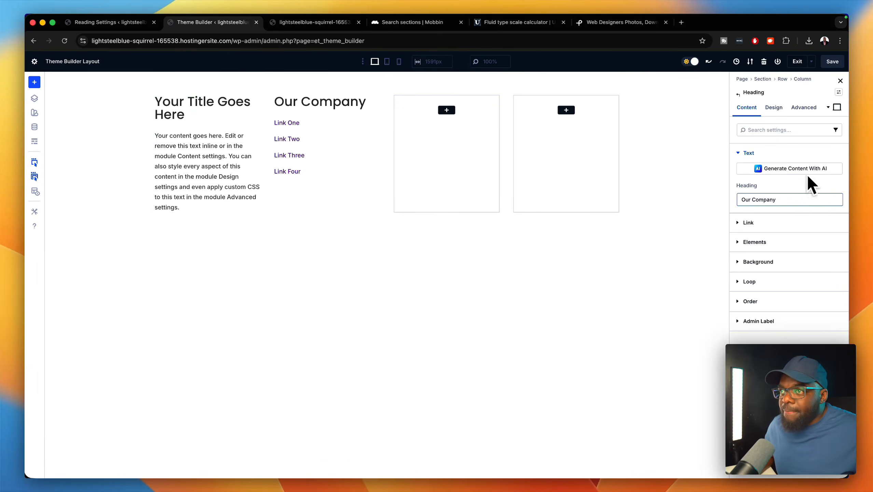
- Set the Our Company heading level to H3 in Design > Heading Text
click(774, 107)
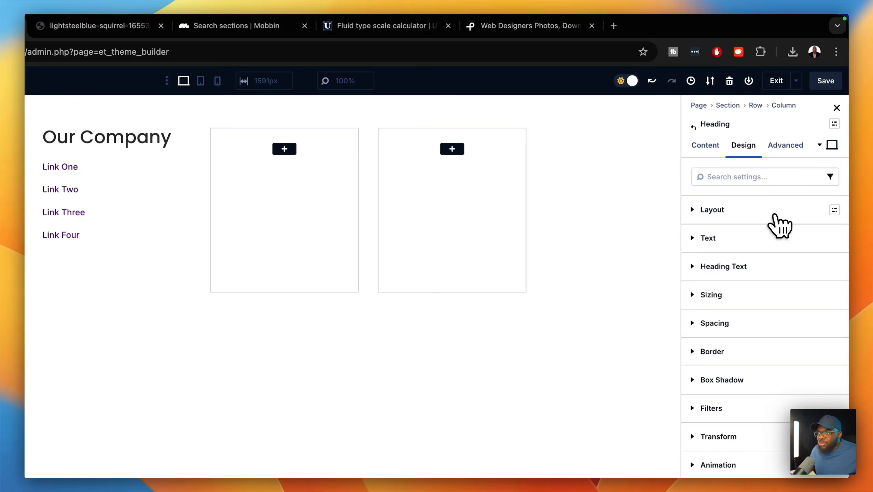
click(771, 265)
click(740, 305)
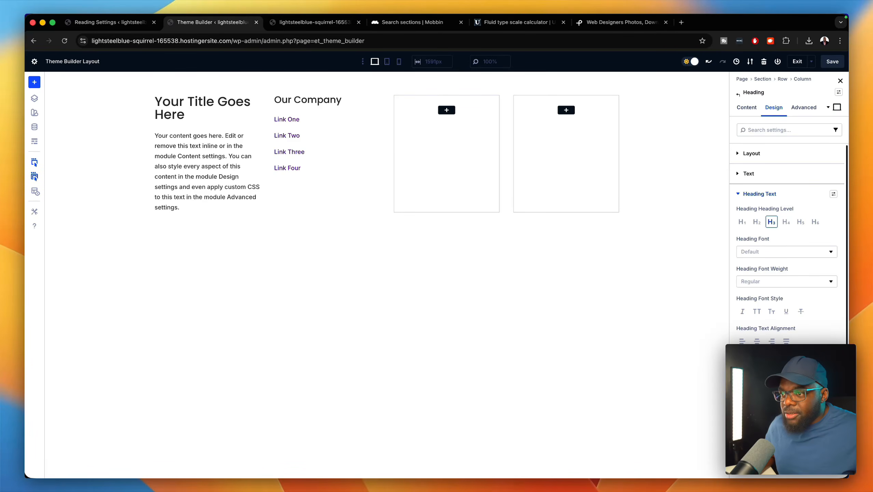
click(830, 388)
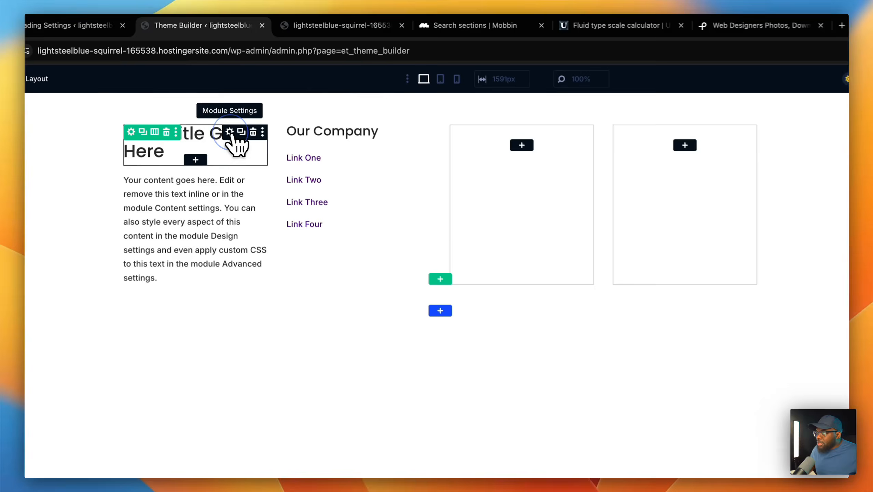
- Replace the first column heading's placeholder with the dynamic Site Title
click(228, 135)
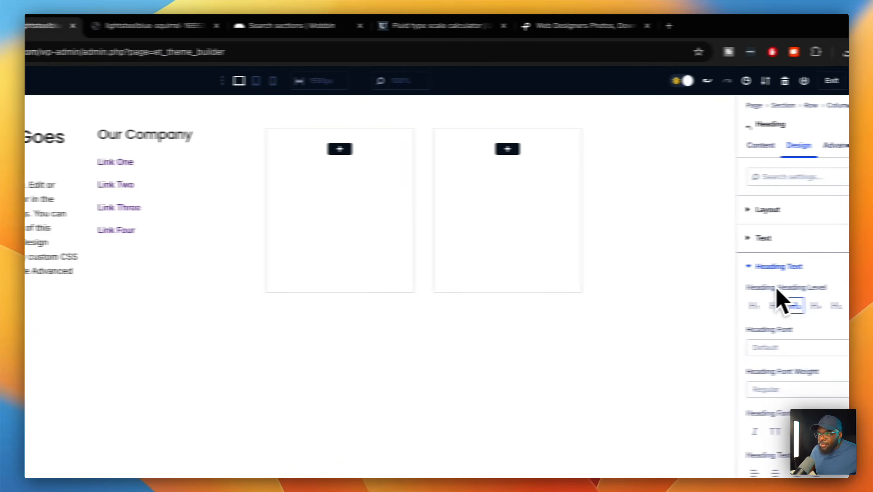
click(722, 146)
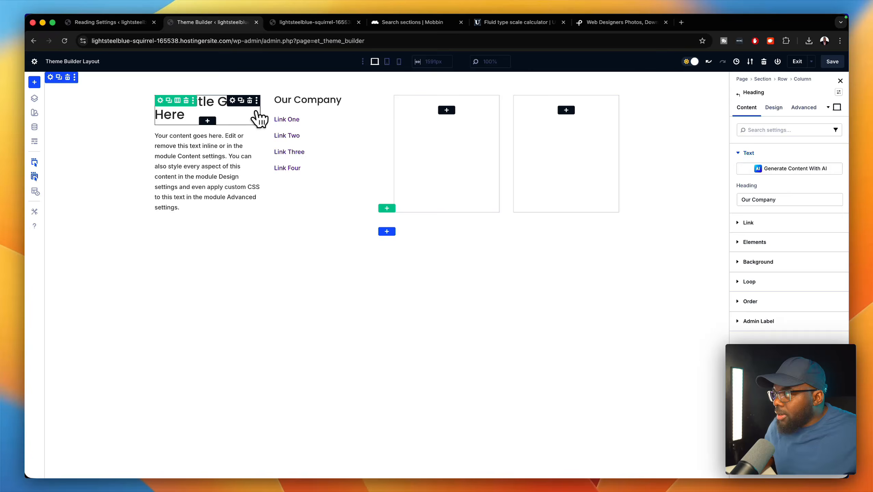
click(233, 100)
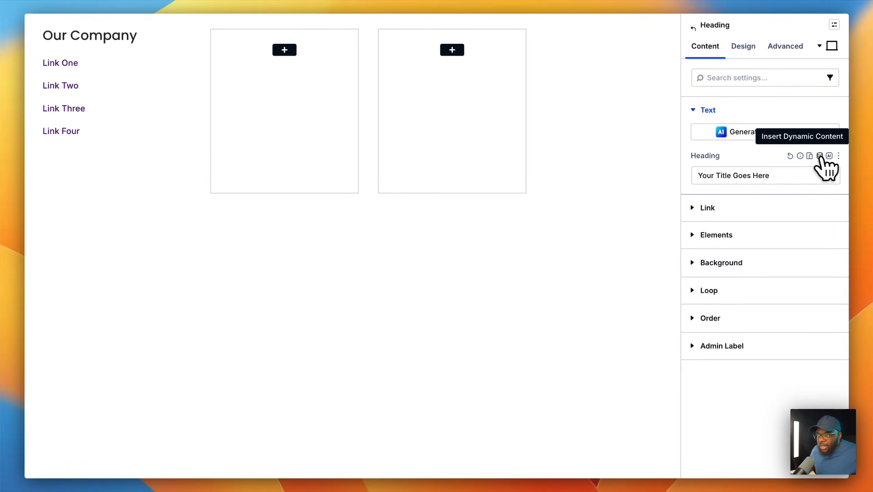
click(819, 156)
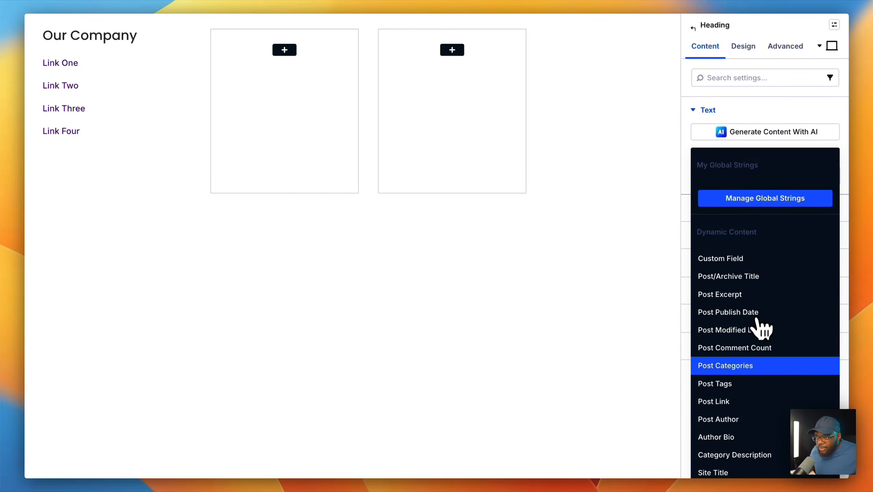
scroll(760, 344, down, 3)
click(759, 384)
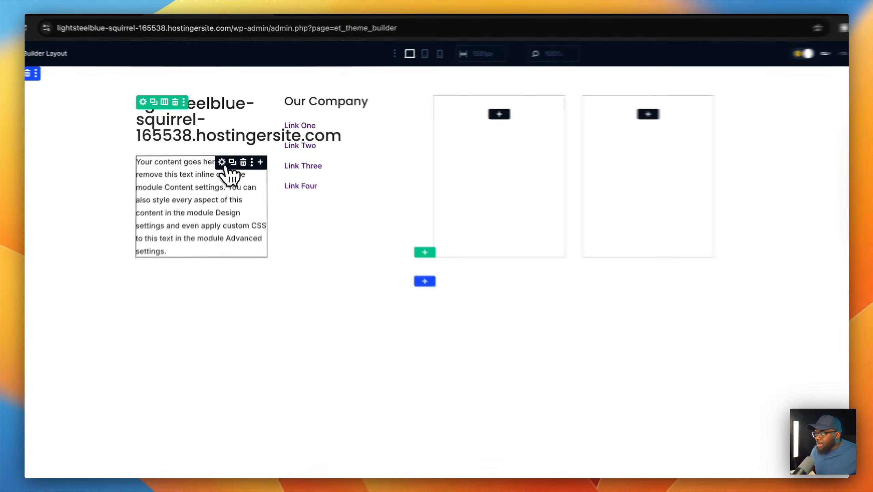
- Set the first column paragraph's body to the dynamic Site Tagline
click(222, 162)
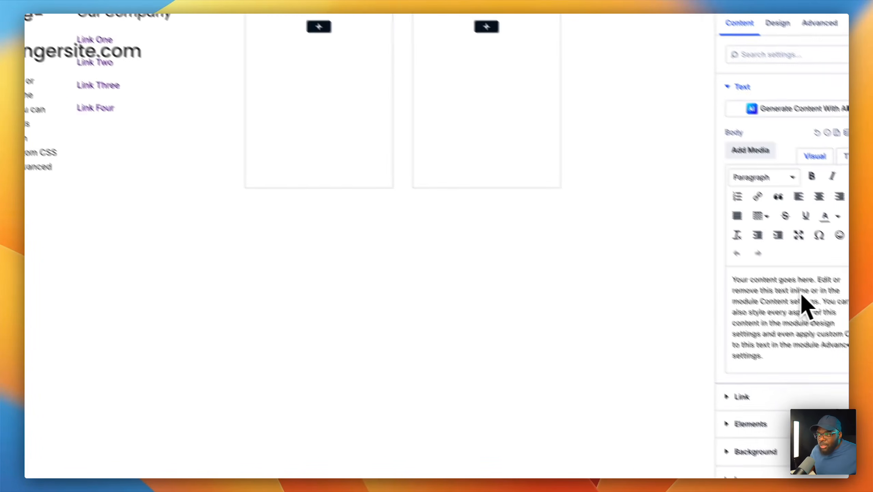
click(817, 120)
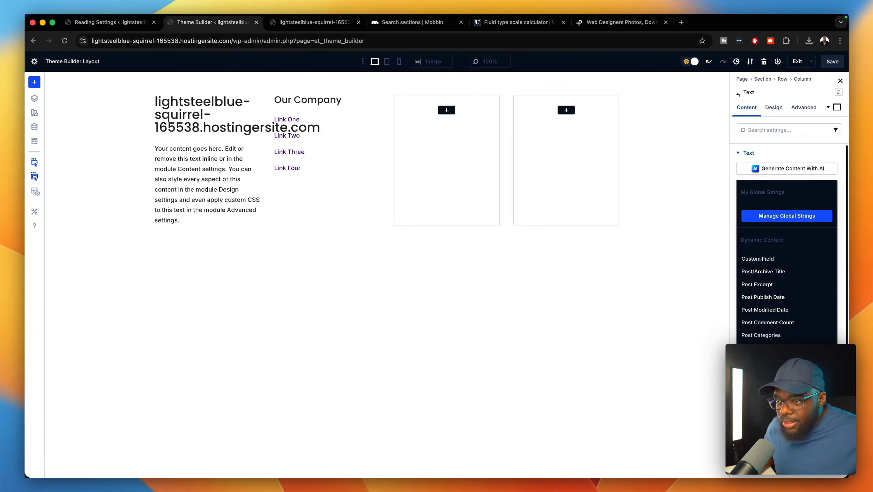
click(759, 424)
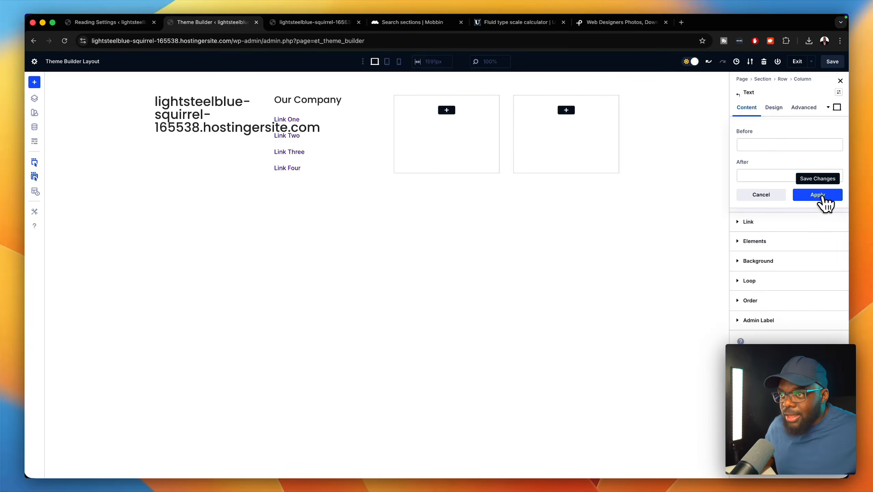
click(819, 195)
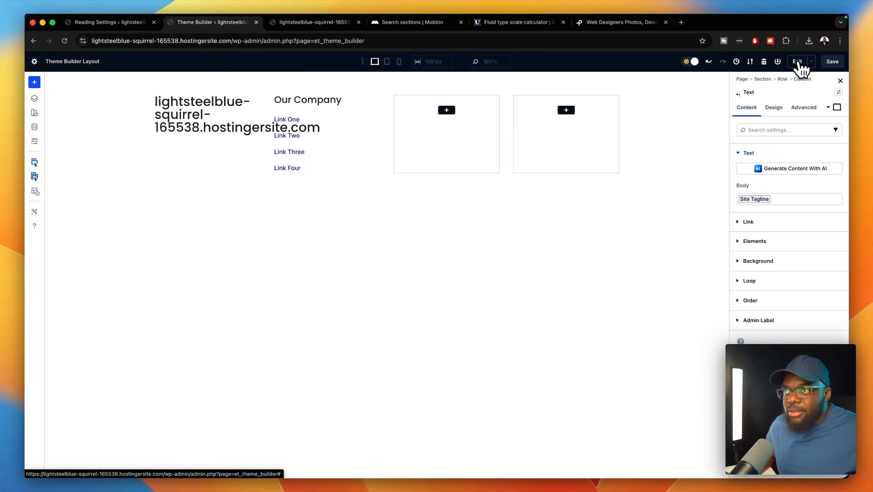
- Save all Theme Builder changes and go to Settings > General
click(798, 62)
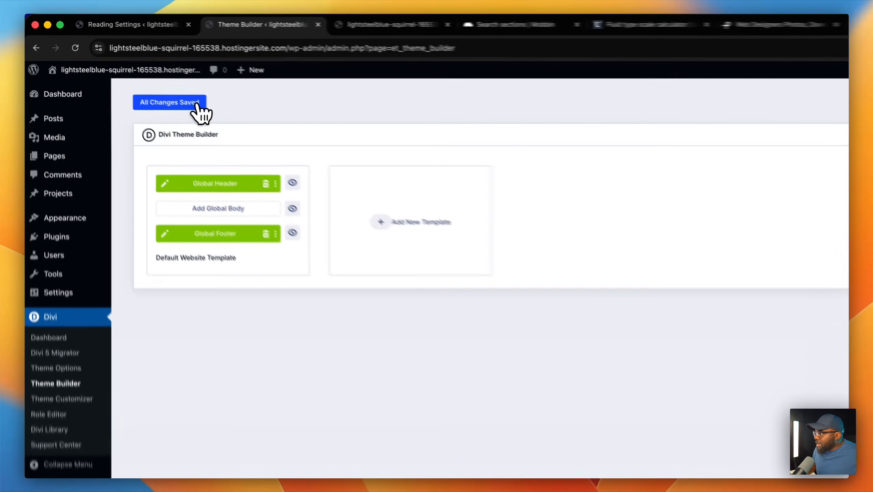
click(159, 84)
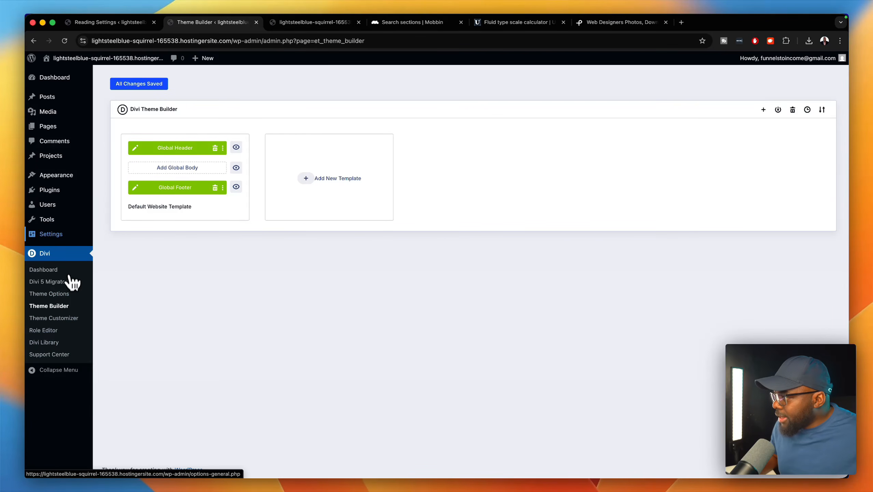
click(100, 234)
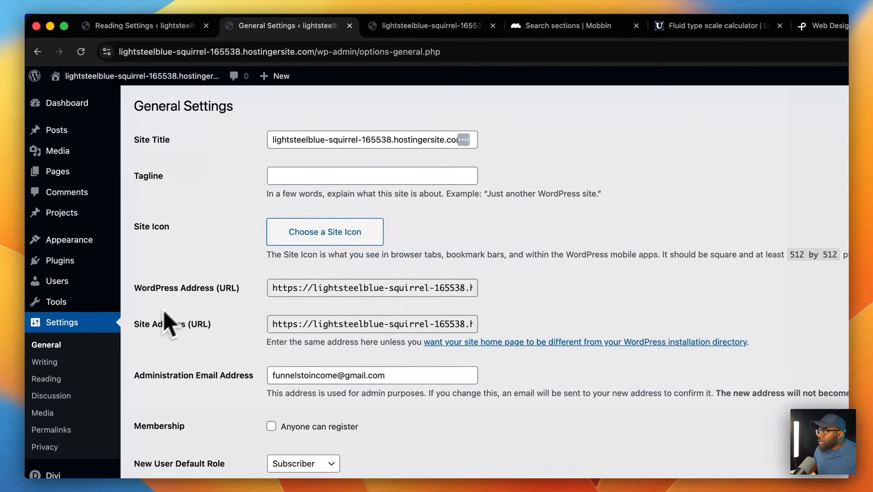
- Set Site Title 'Divi 5 Design' and tagline 'Learn How To Design A Website With Divi', then save
triple_click(351, 140)
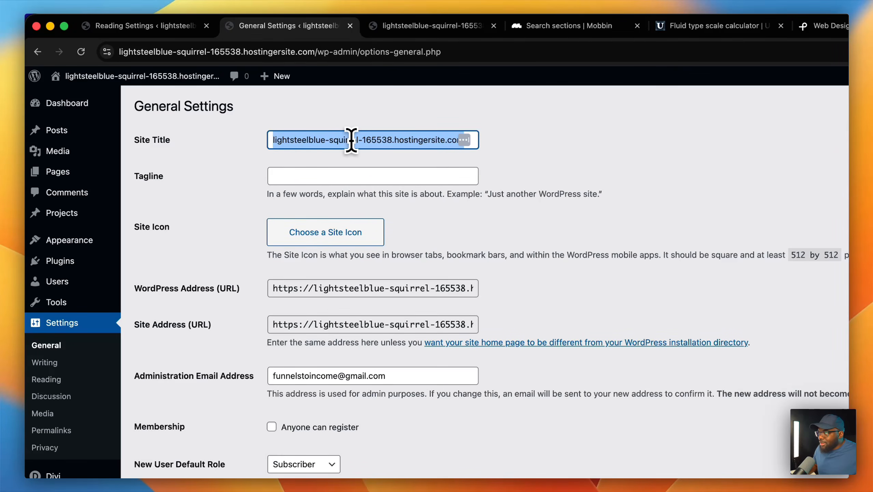
text(Divi )
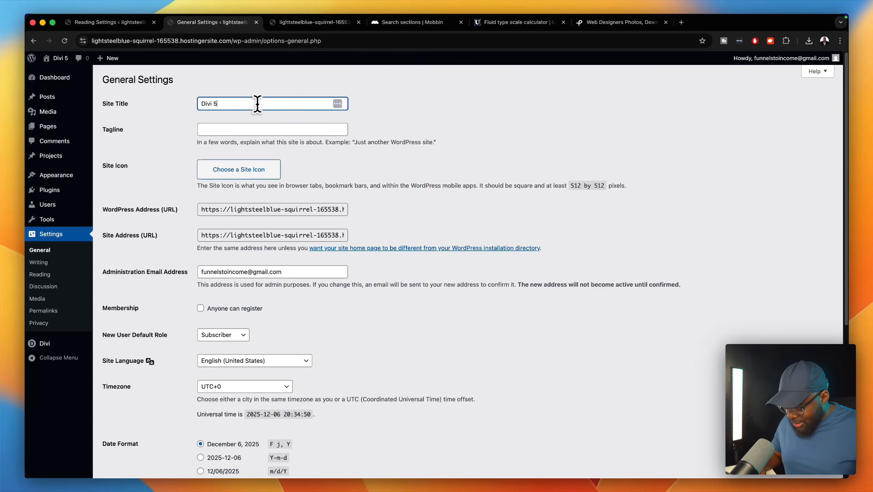
text(5 Design)
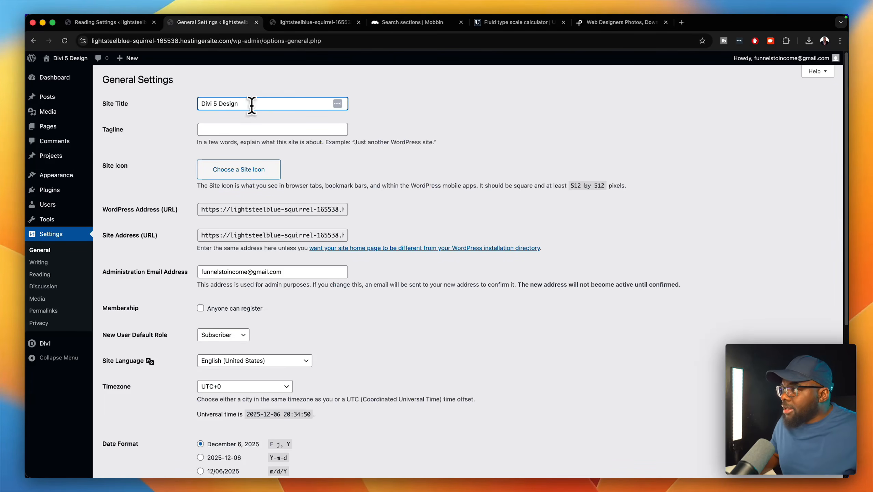
click(245, 129)
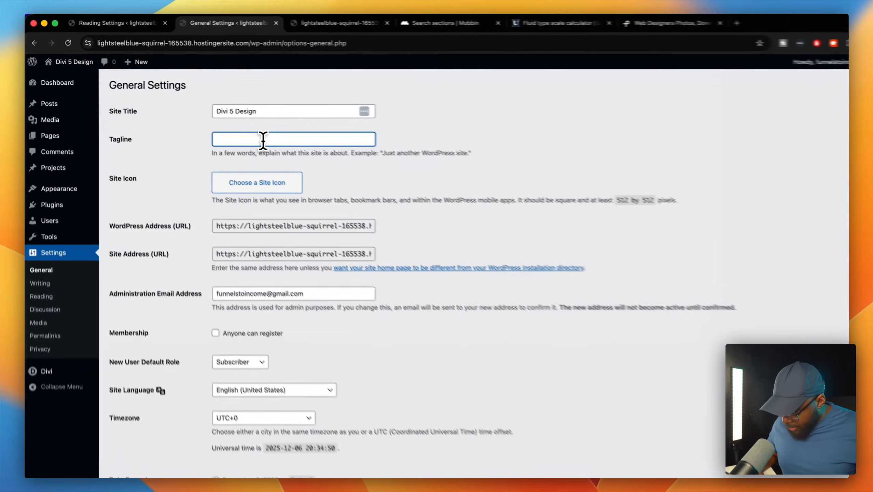
text(Learn)
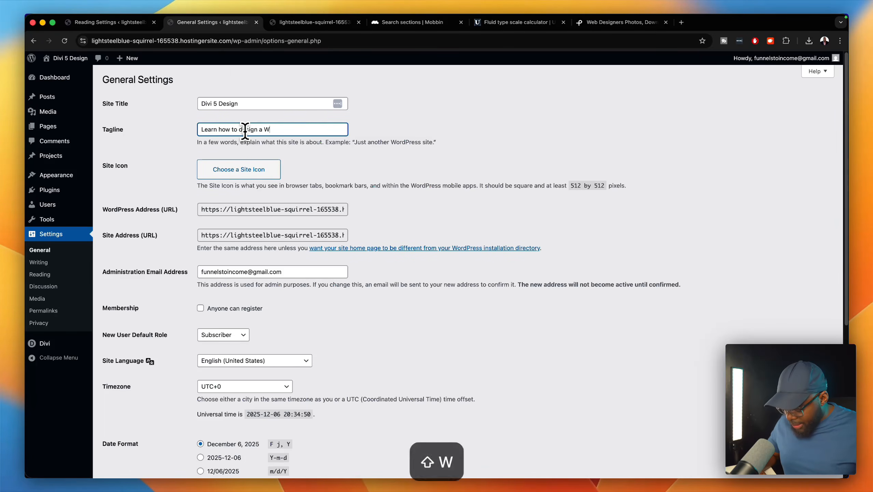
text(how to design a Website)
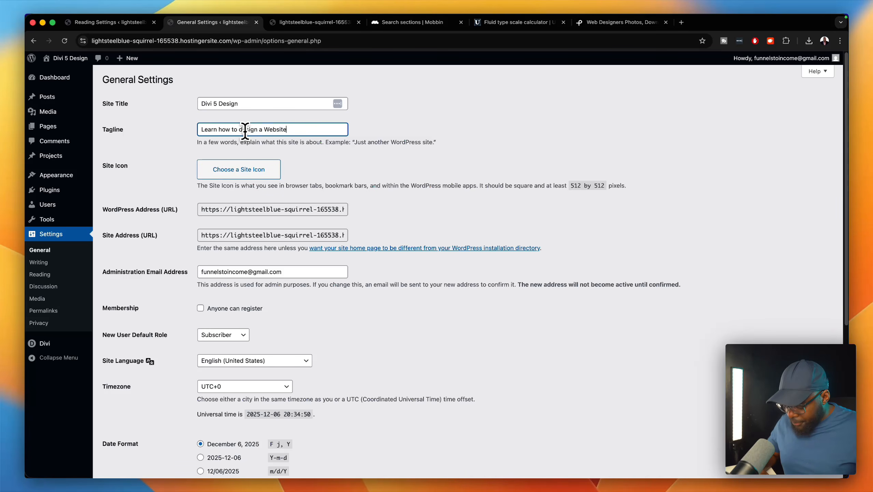
text( Wit)
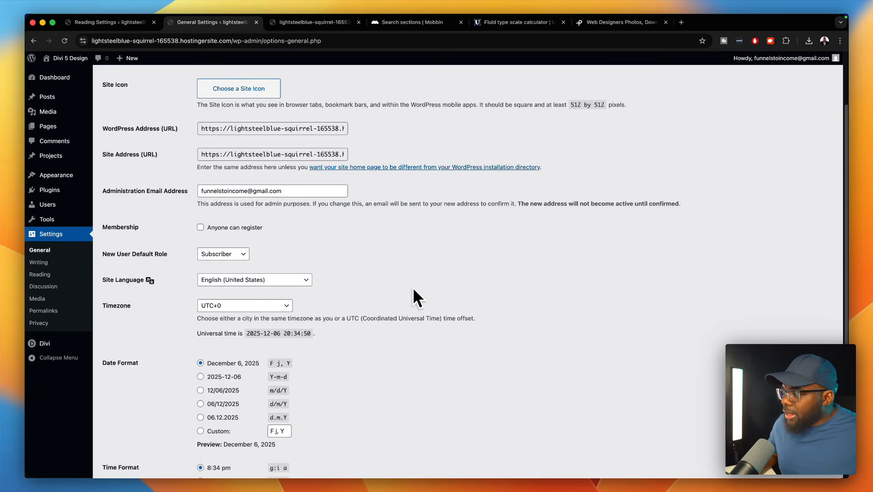
scroll(413, 296, down, 7)
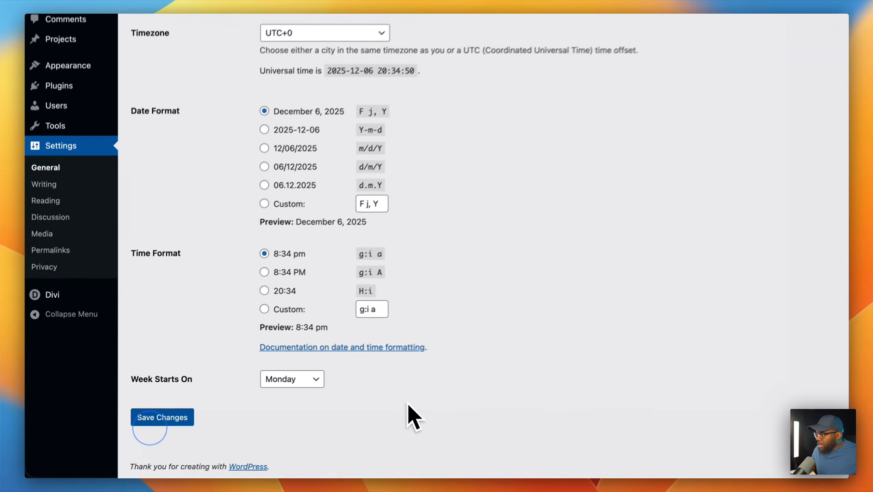
click(178, 416)
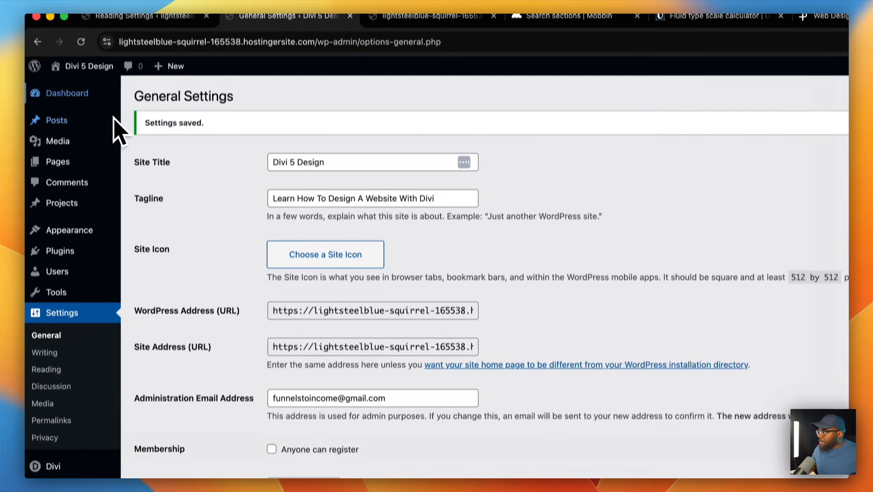
- Check the footer on the live site
mouse_move(90, 78)
click(83, 98)
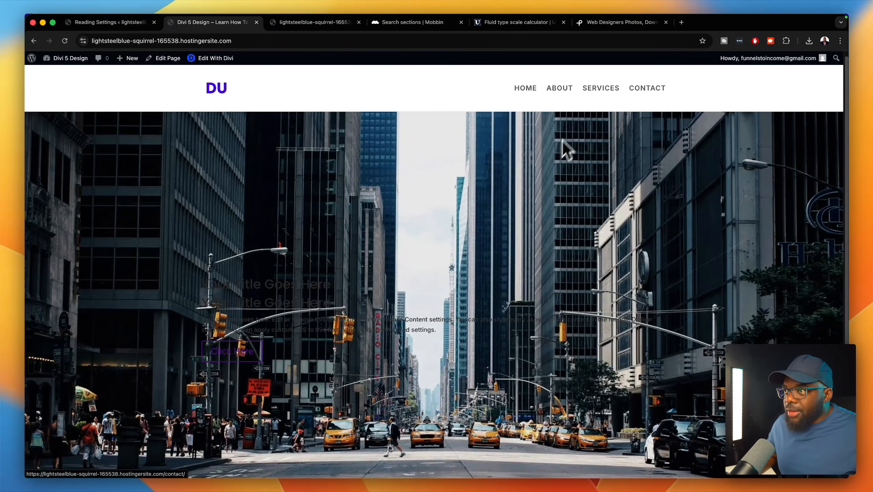
scroll(563, 148, down, 5)
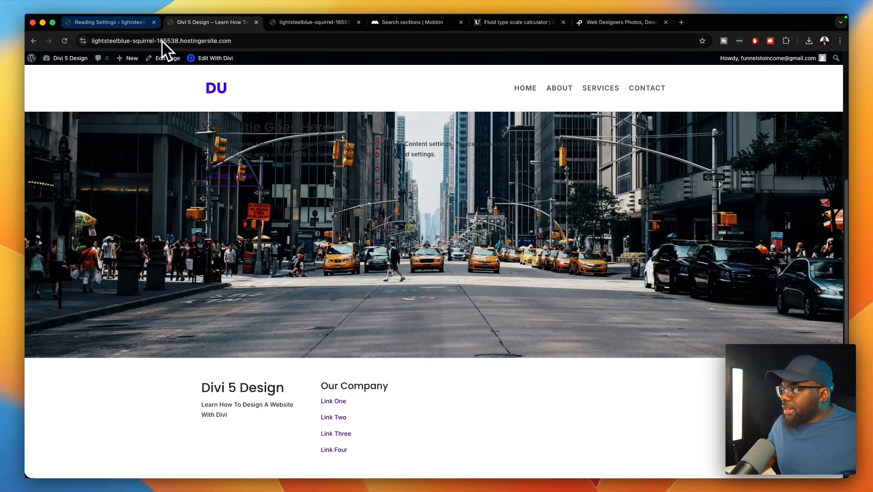
- Return to the Dashboard and go to Divi > Theme Builder
mouse_move(78, 60)
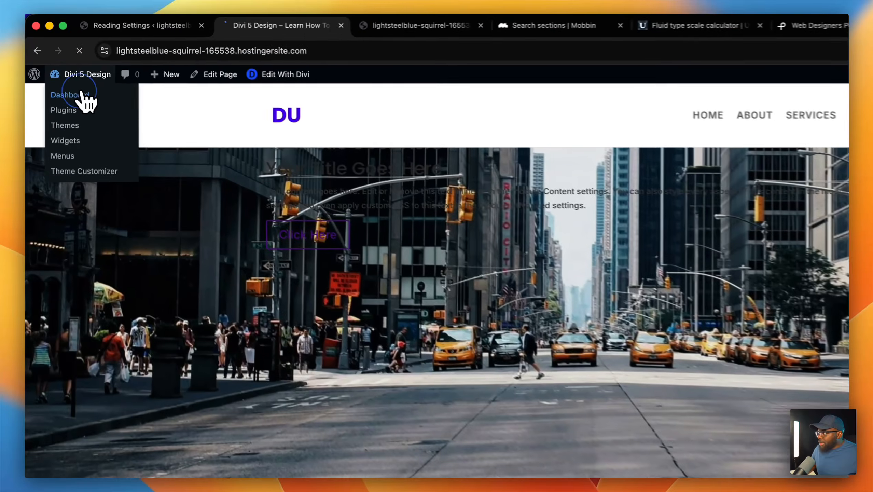
click(74, 77)
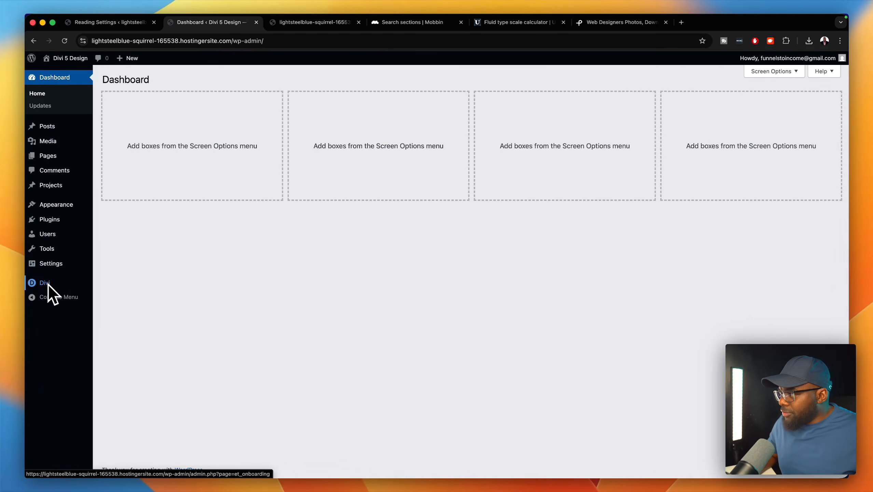
mouse_move(45, 283)
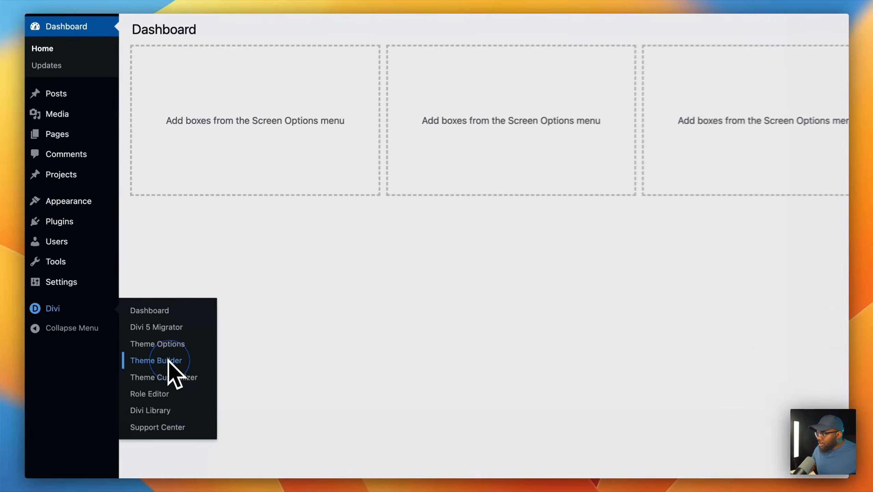
click(126, 324)
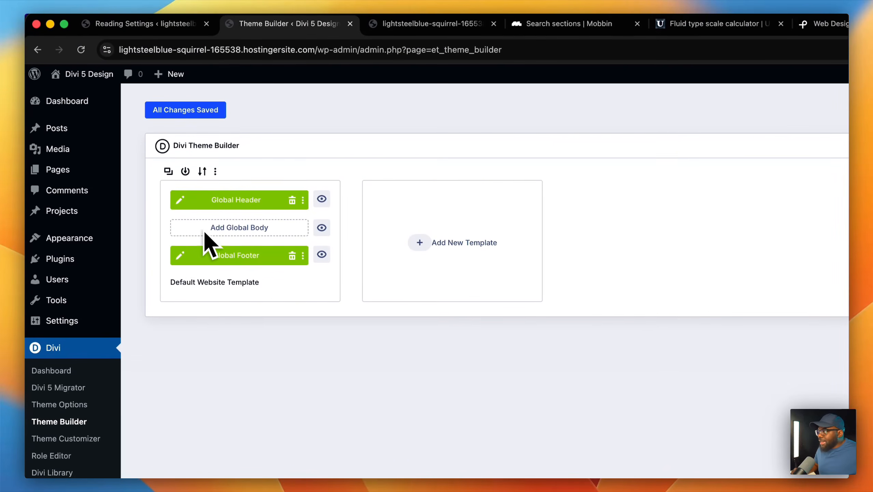
- Edit the Global Footer and give its section an F3F3F3 background colour
click(183, 256)
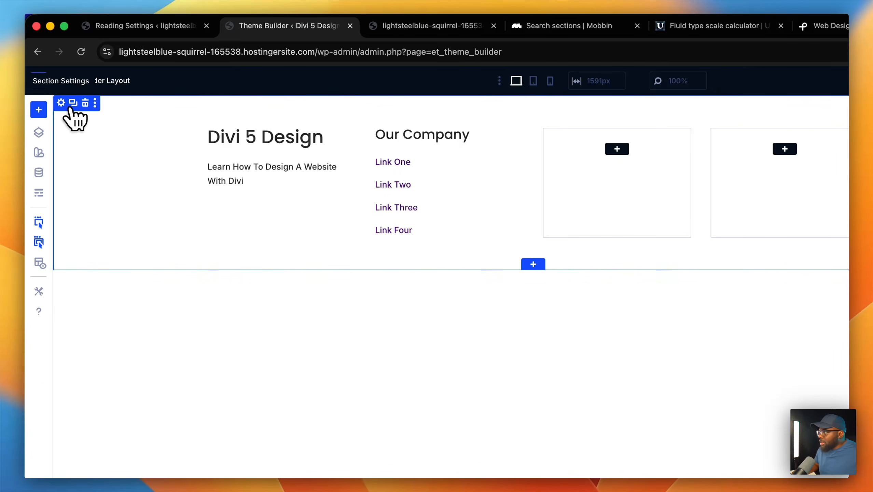
click(60, 103)
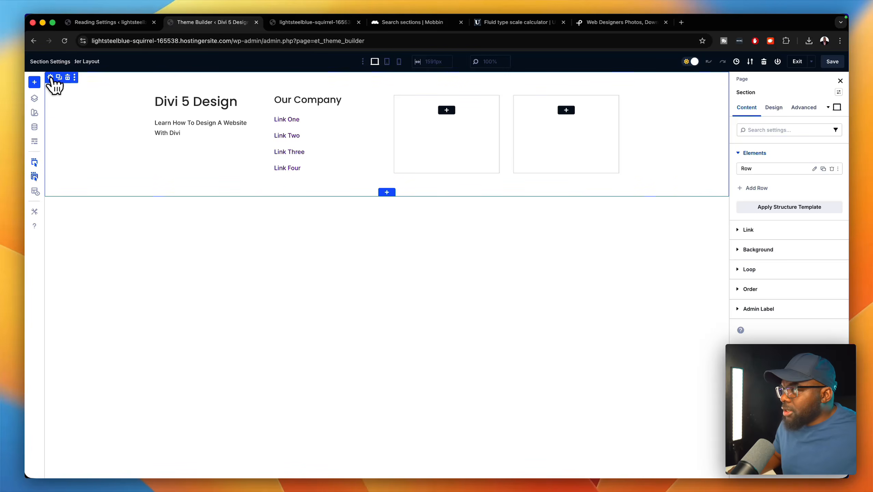
click(53, 79)
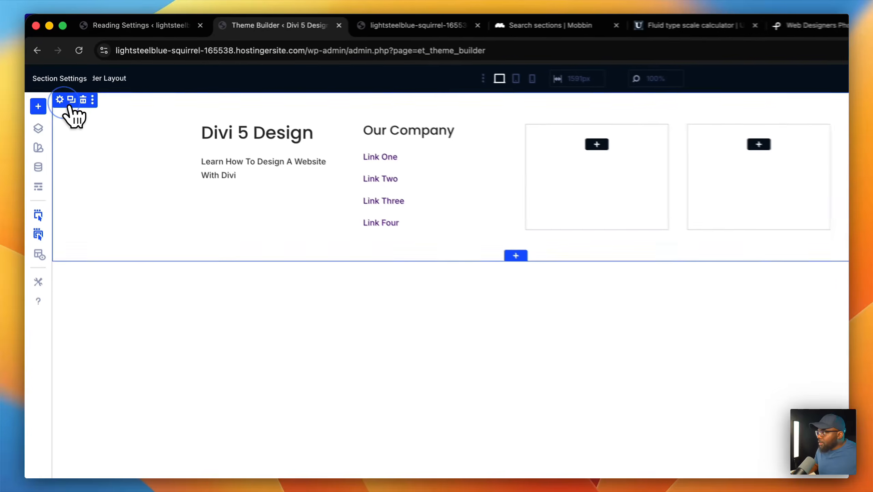
click(779, 294)
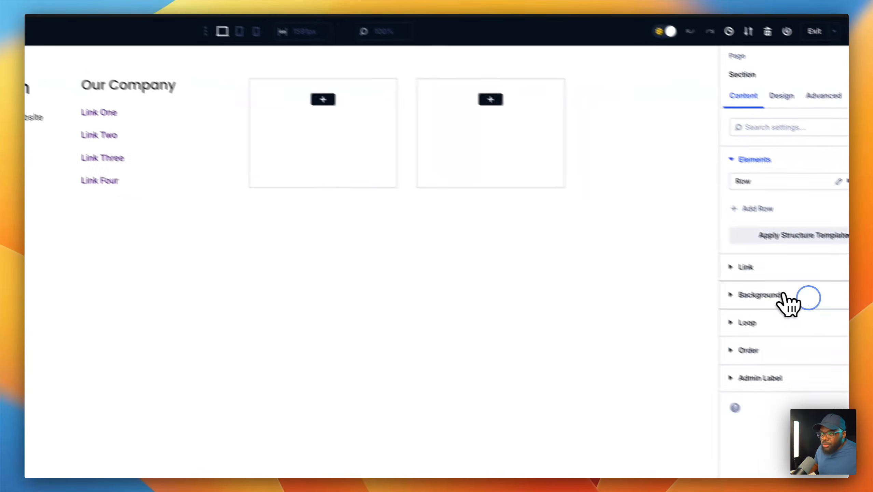
click(764, 311)
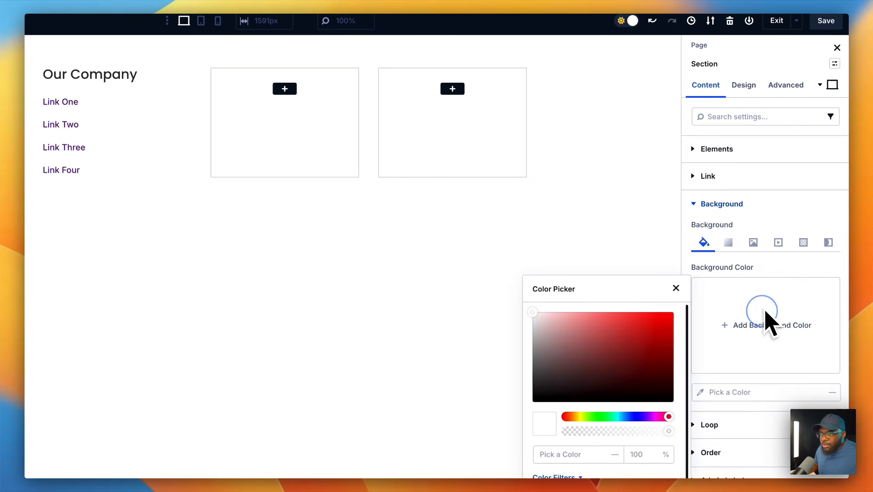
click(531, 314)
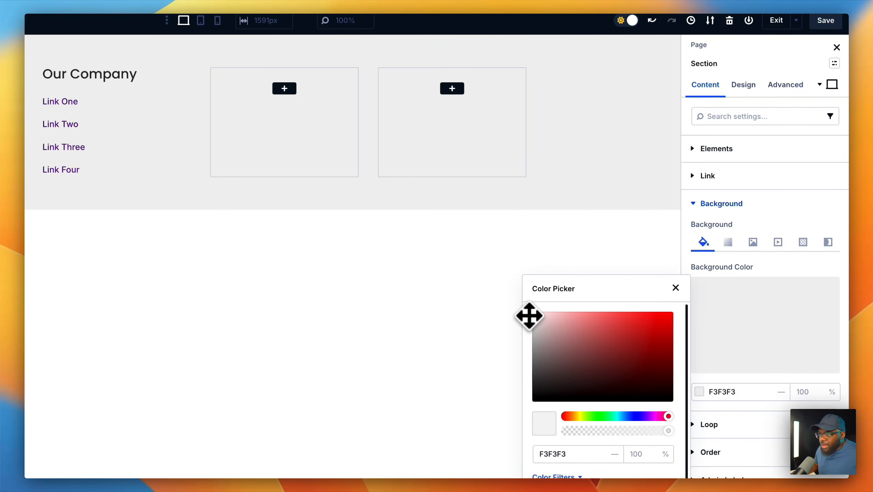
click(675, 287)
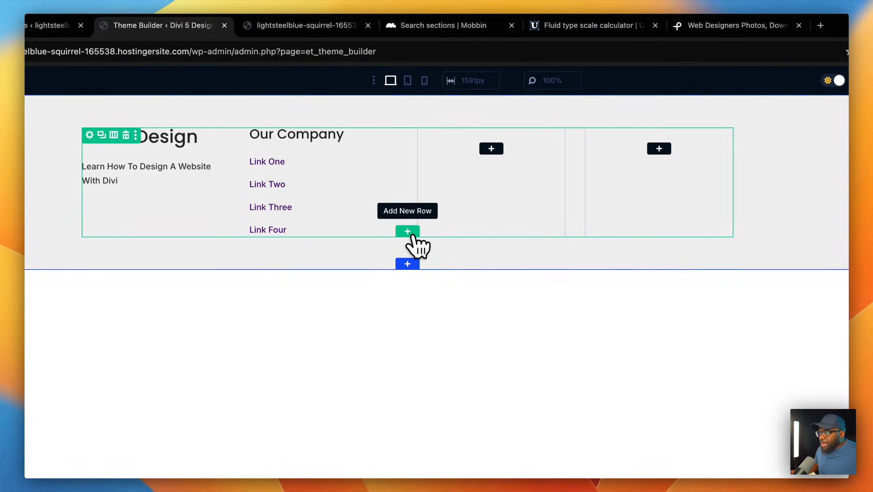
- Add a one-column row holding a Text module and a Social Media Follow module
click(409, 233)
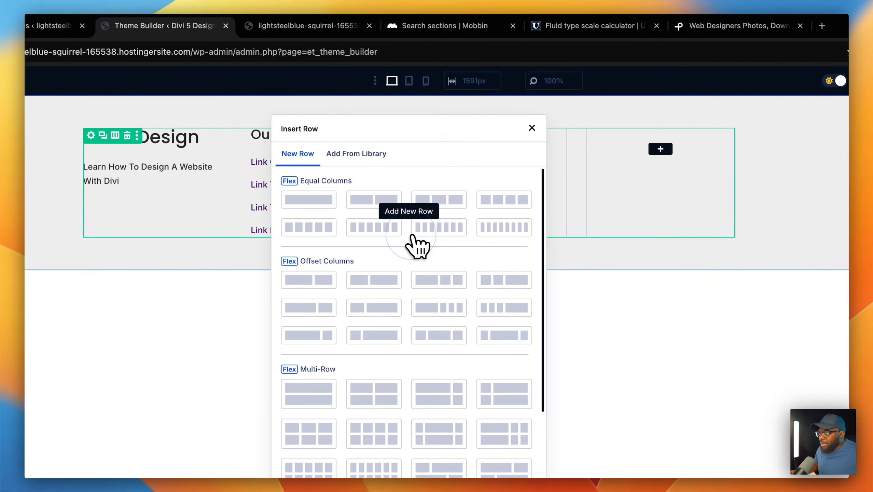
click(321, 207)
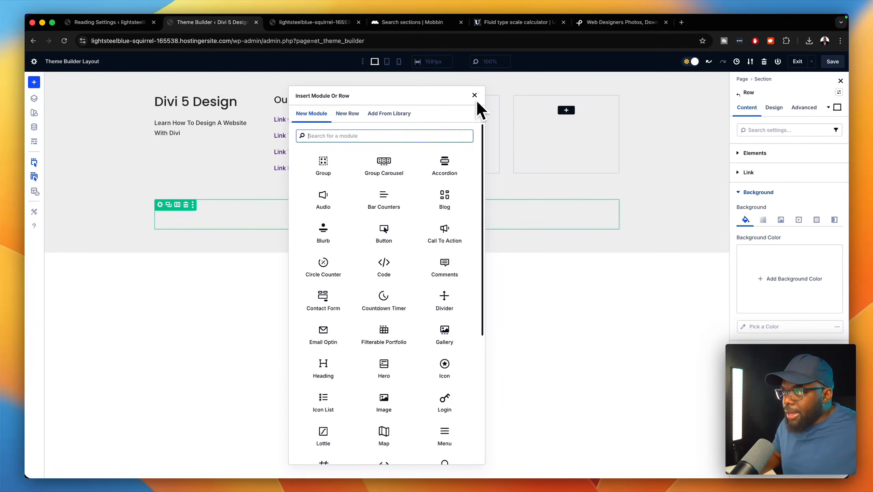
text(text)
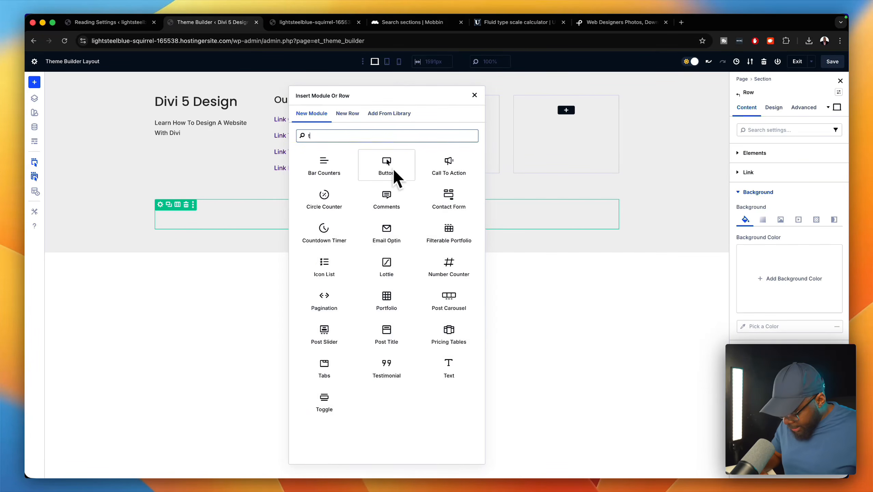
click(339, 170)
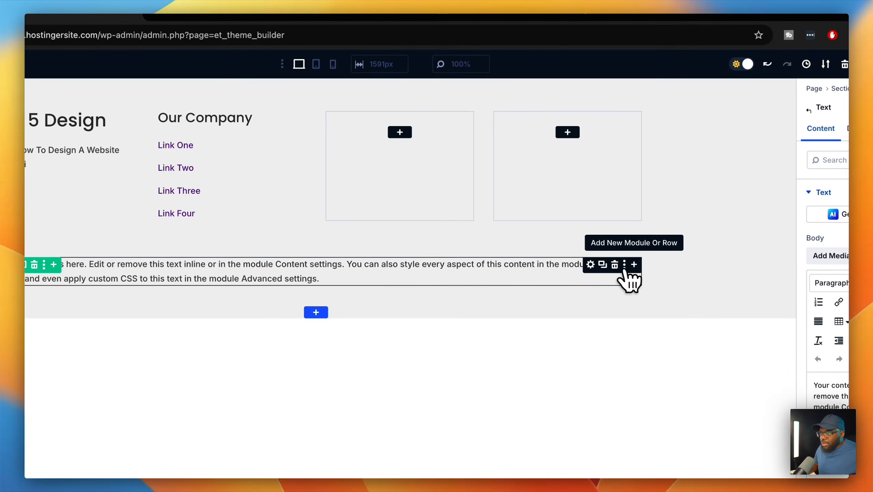
click(634, 264)
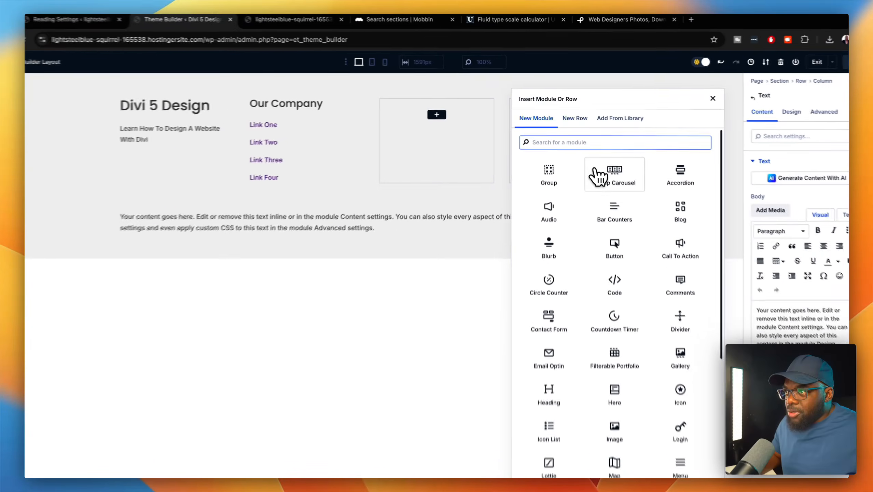
text(soci)
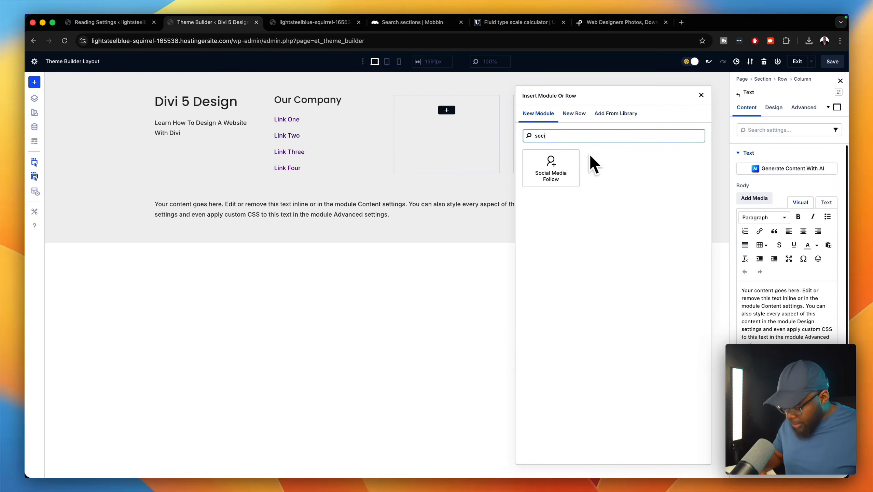
click(551, 165)
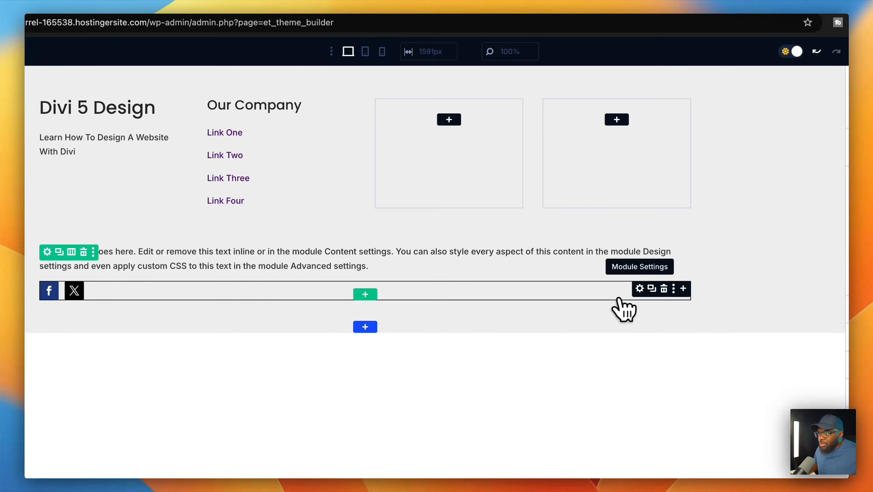
- Add two more social networks and set the third one to Instagram
click(639, 289)
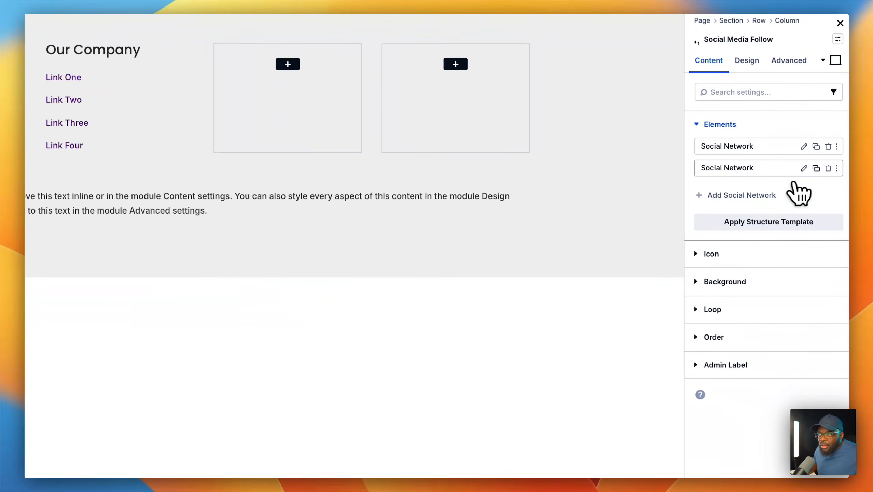
click(812, 168)
click(812, 167)
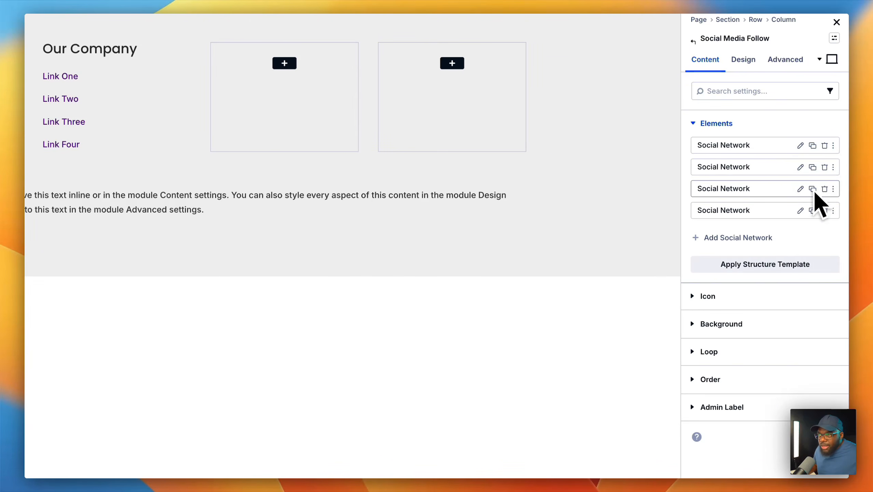
click(801, 189)
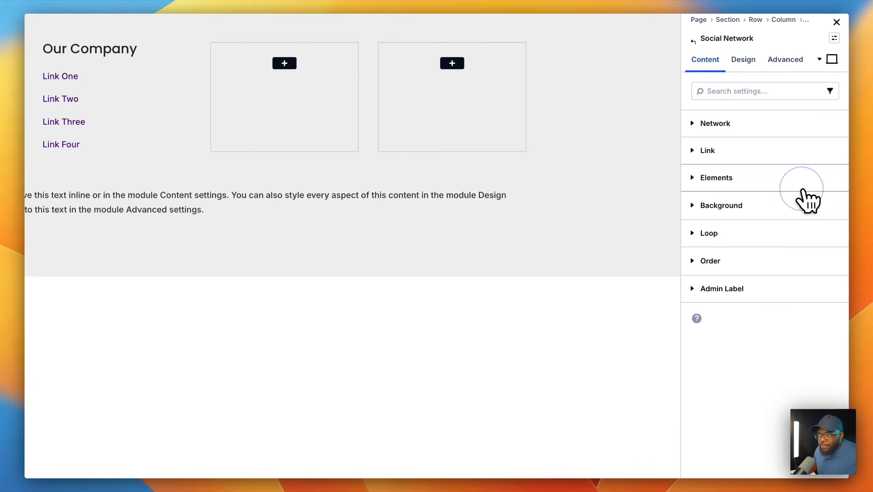
click(749, 127)
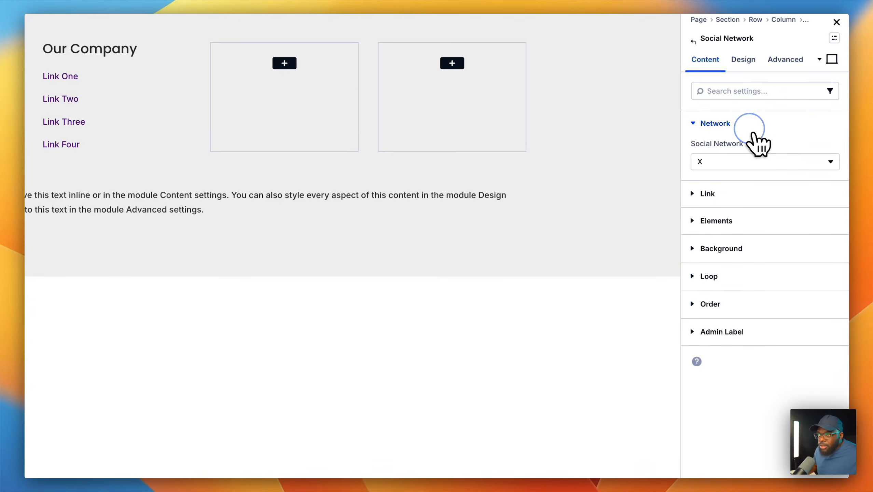
click(746, 161)
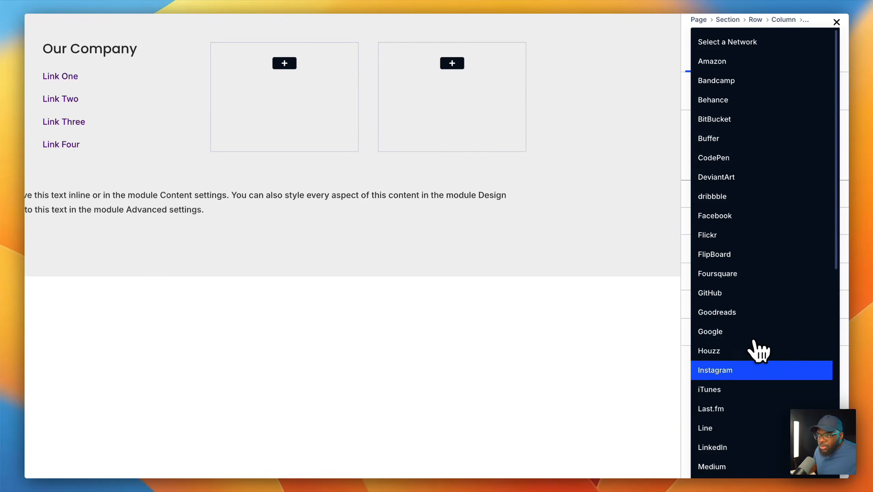
click(755, 369)
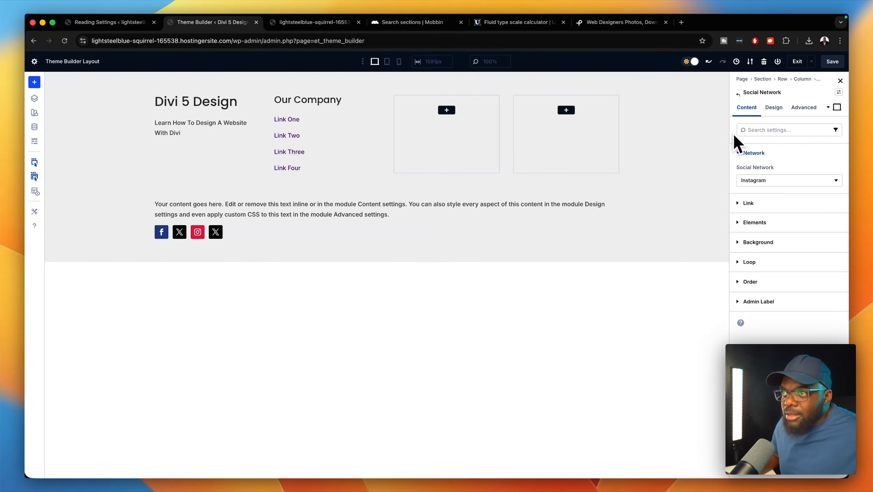
click(738, 95)
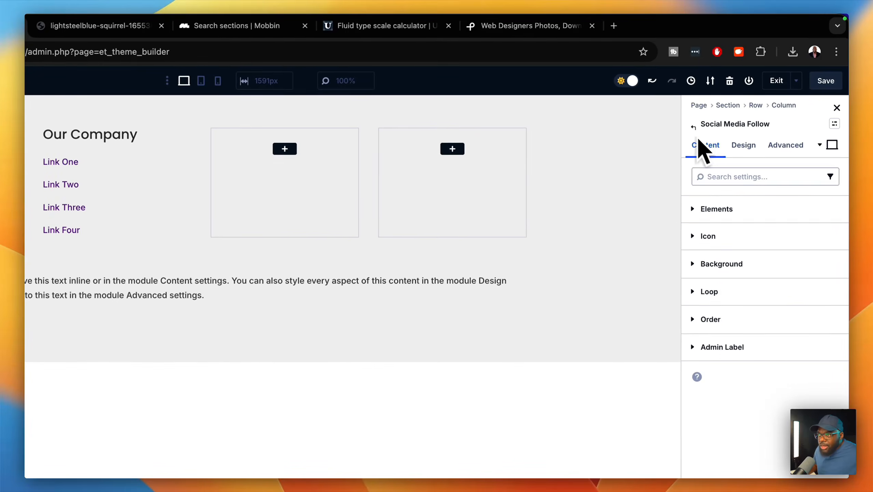
- Set the fourth social network icon to YouTube
click(694, 127)
click(716, 208)
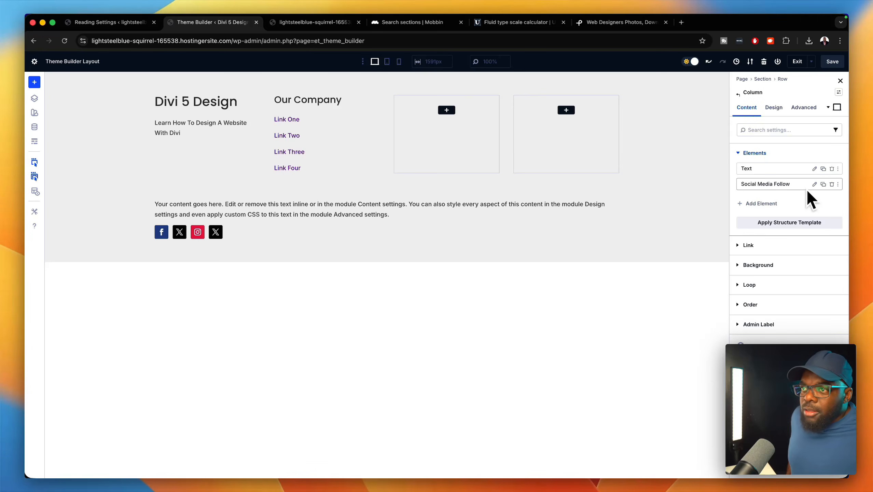
click(814, 184)
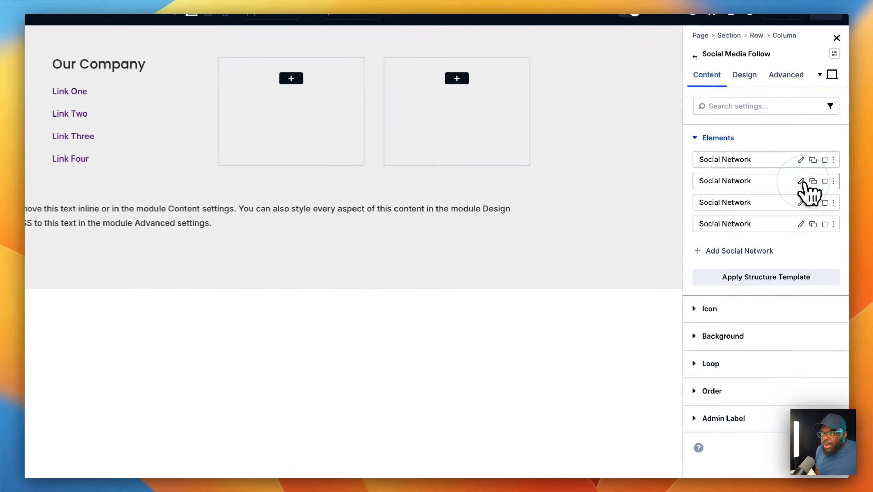
click(801, 223)
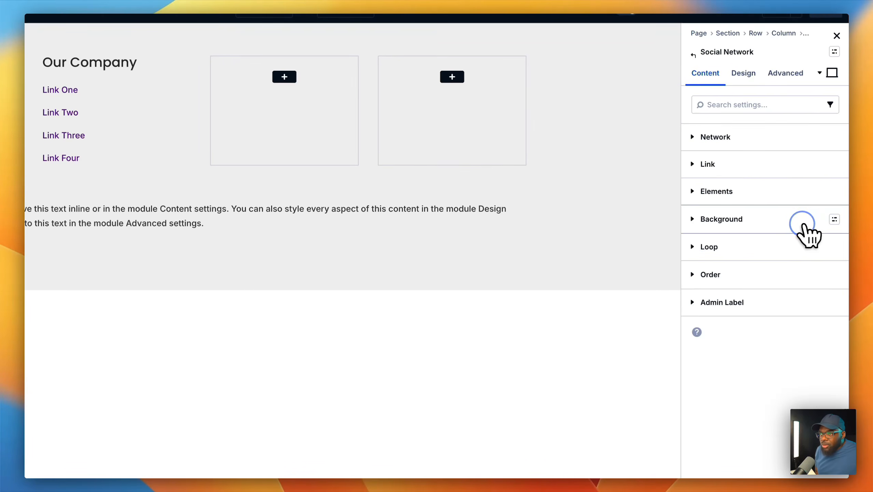
click(750, 139)
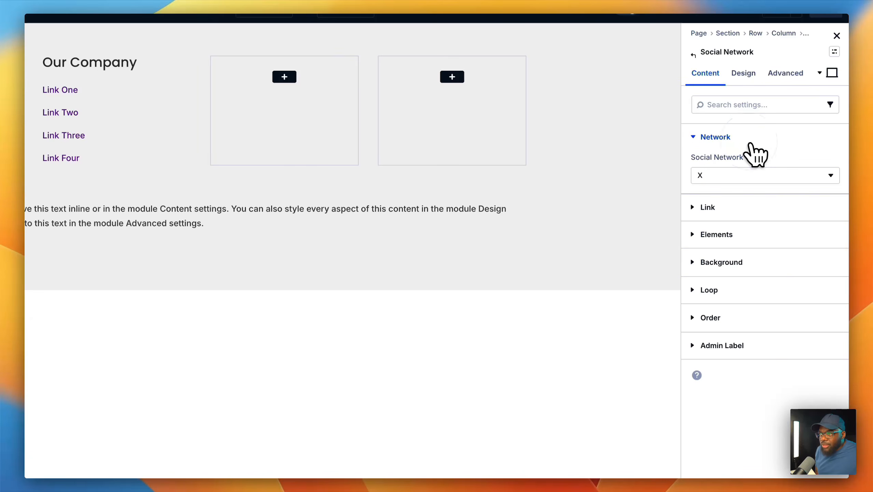
click(762, 179)
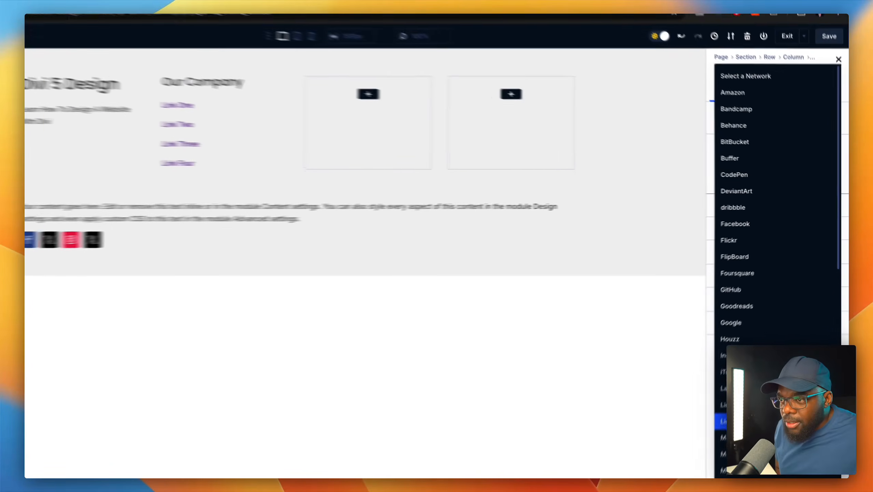
scroll(777, 421, down, 10)
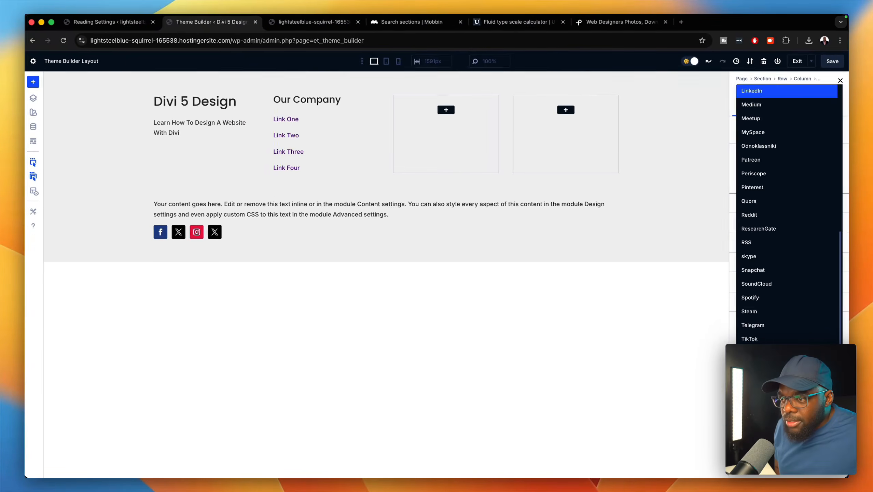
click(765, 408)
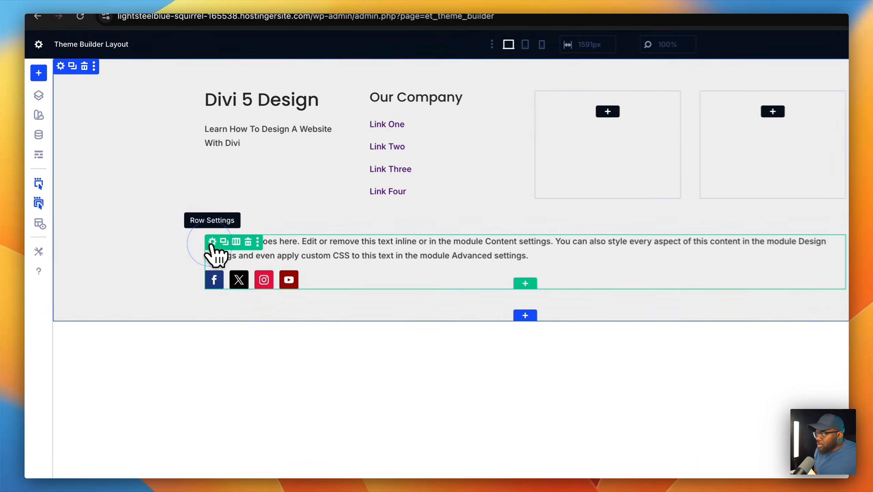
- Set the bottom row column's Layout Direction to Row with Justify Content Space Between
click(214, 243)
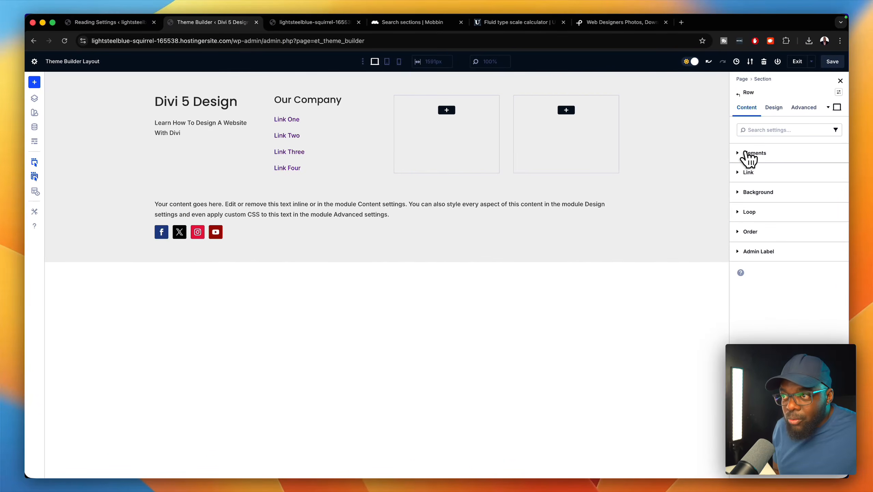
click(748, 153)
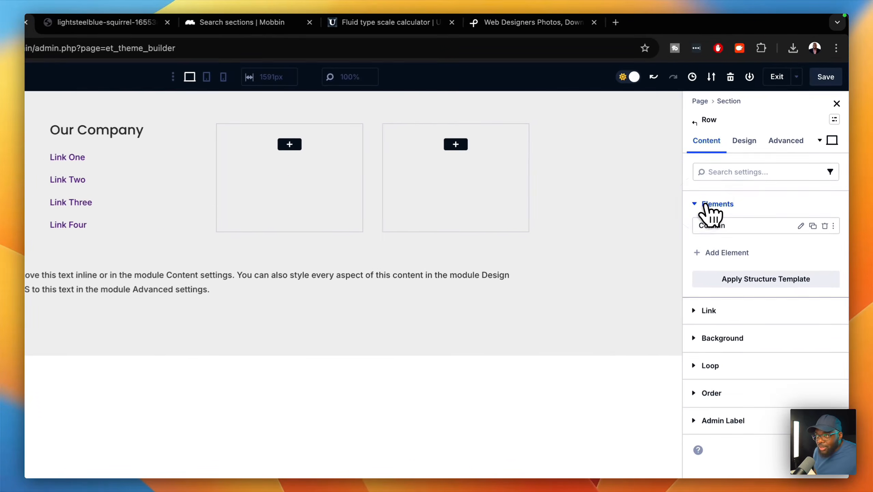
click(800, 228)
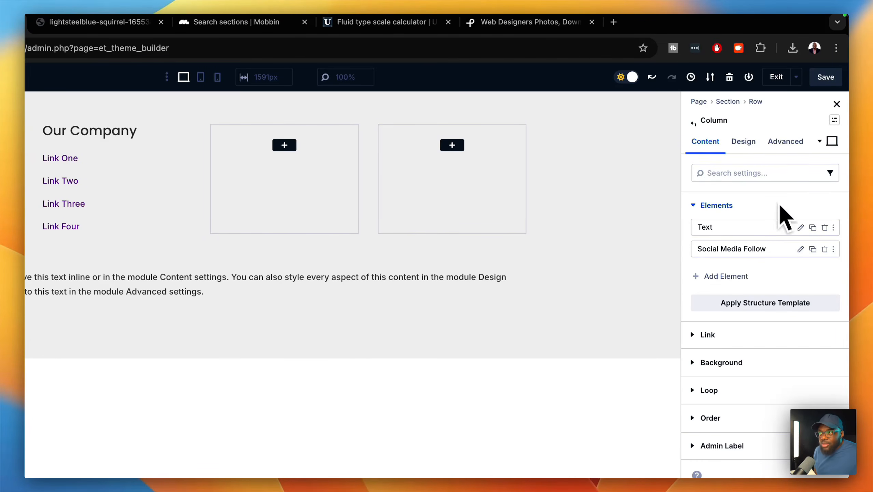
click(744, 142)
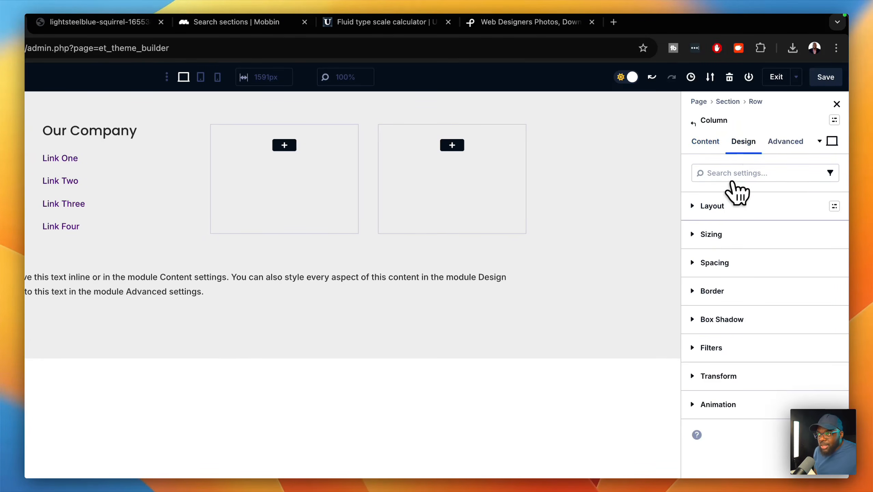
click(725, 206)
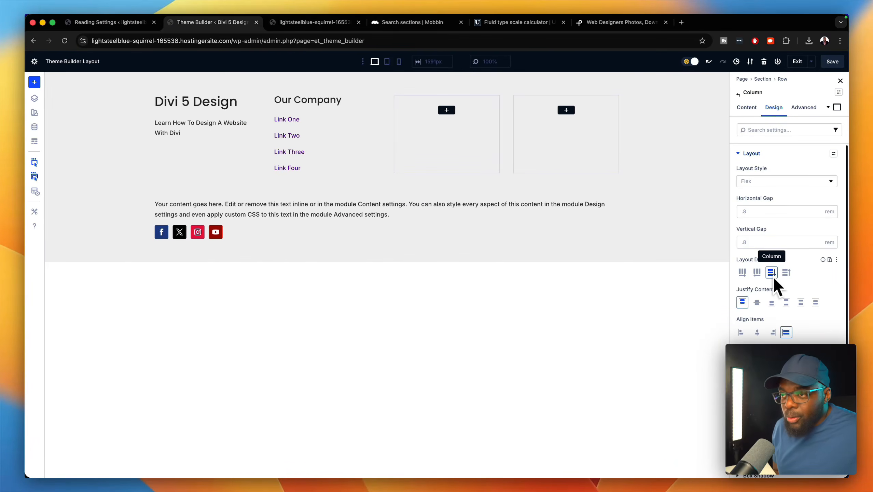
click(742, 273)
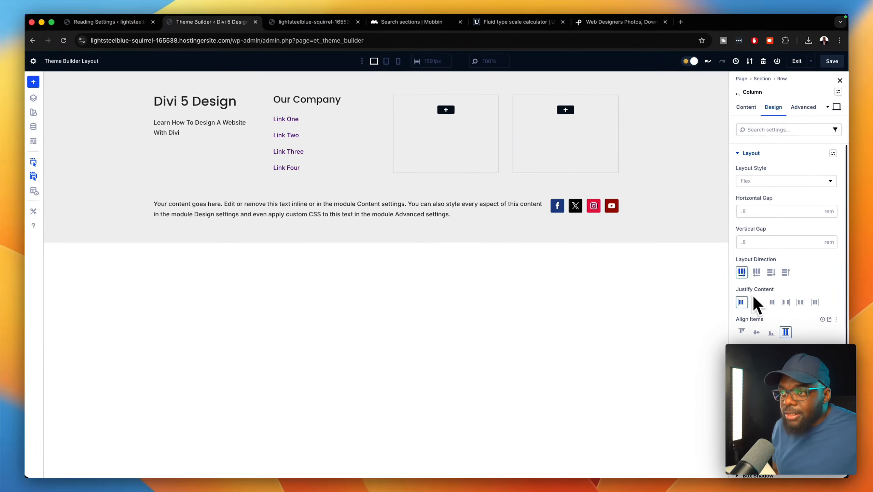
click(787, 302)
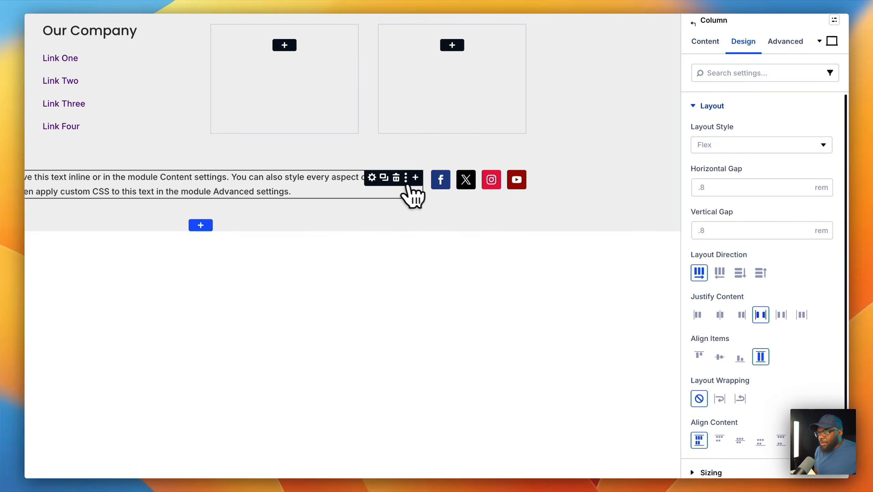
click(372, 178)
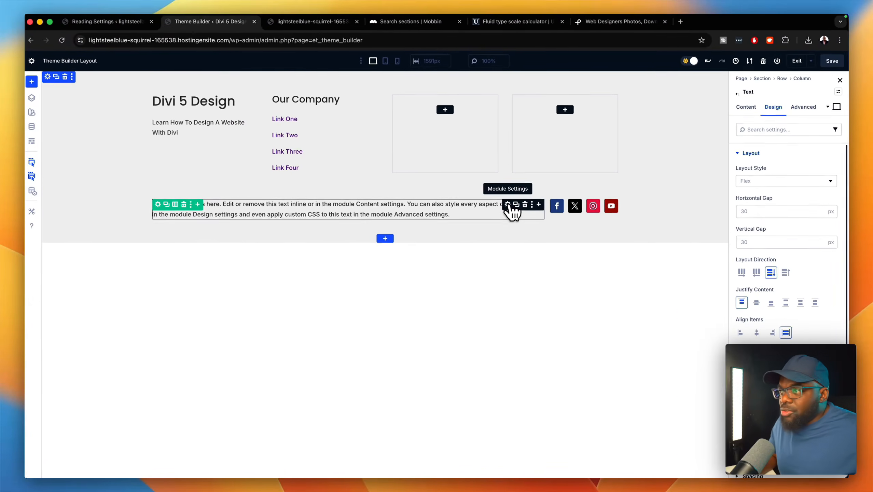
mouse_move(504, 204)
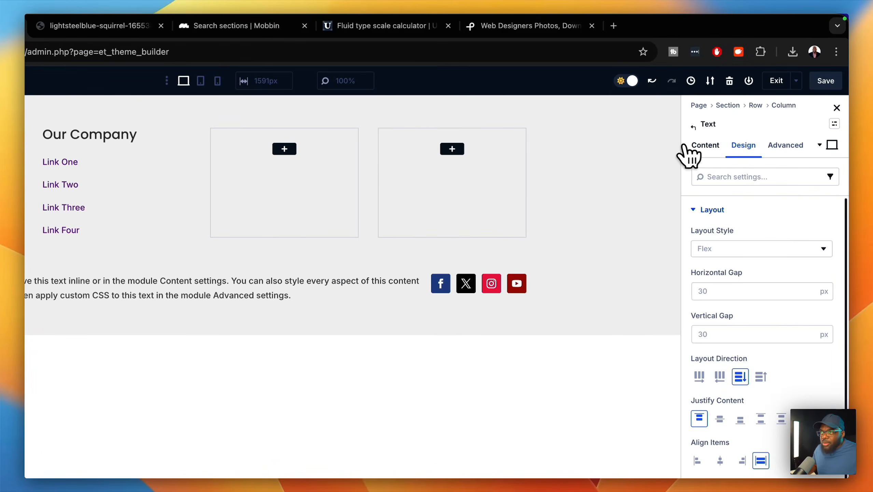
- Insert the Current Date as dynamic content in the footer text's body
click(702, 146)
click(750, 210)
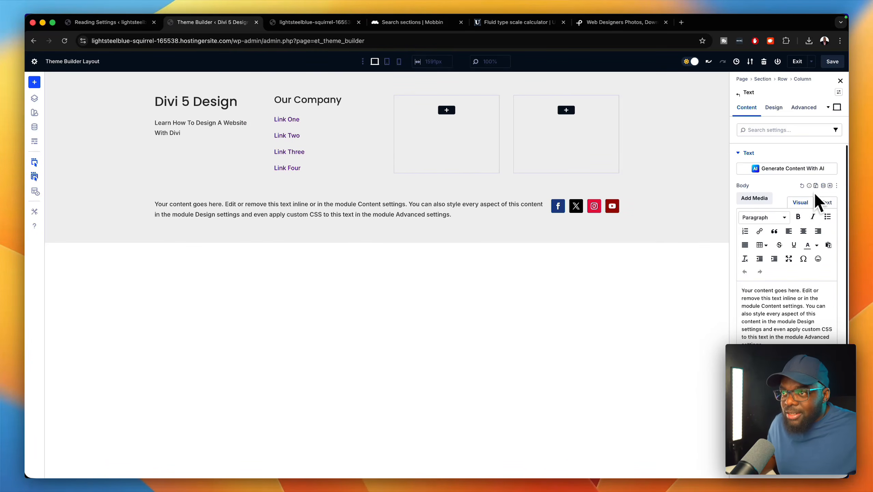
click(824, 185)
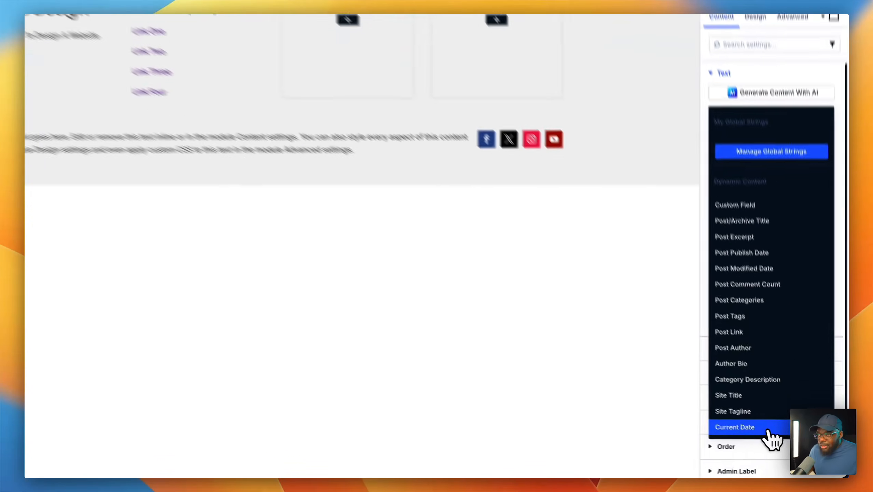
click(782, 436)
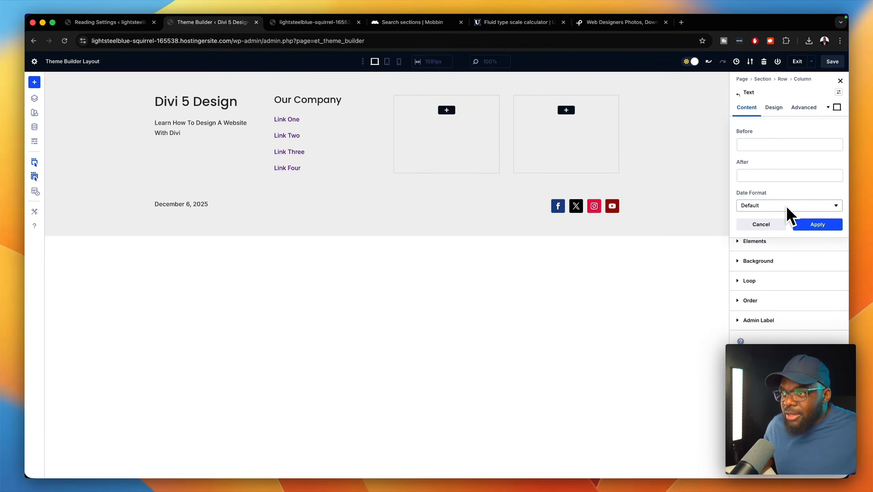
- Give the date Before text 'Divi 5 Design - ' and custom format Y, then apply
click(776, 147)
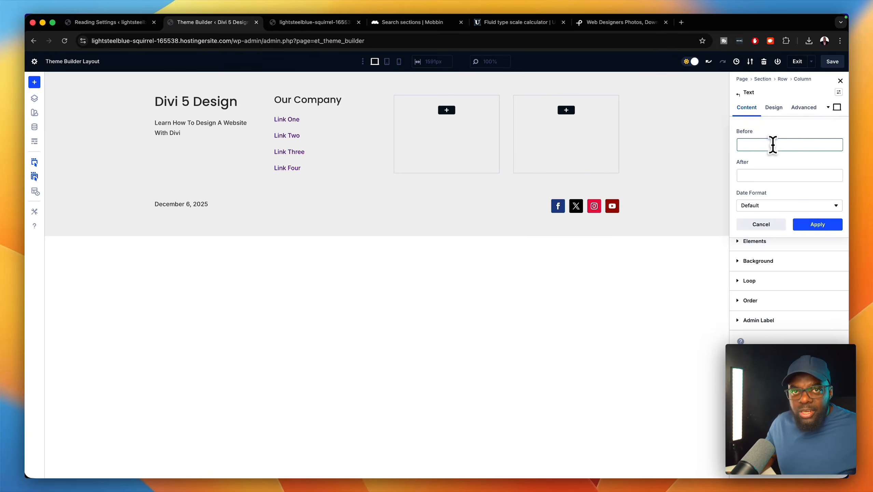
text(D)
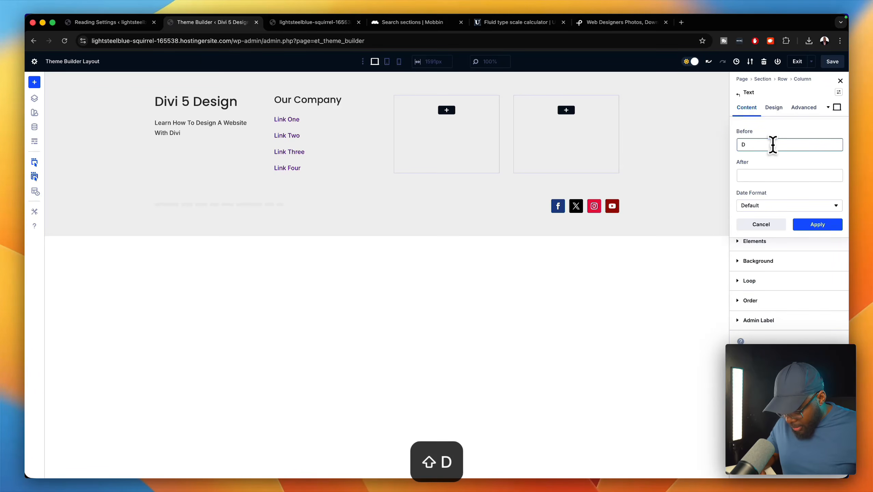
text(ivi 5)
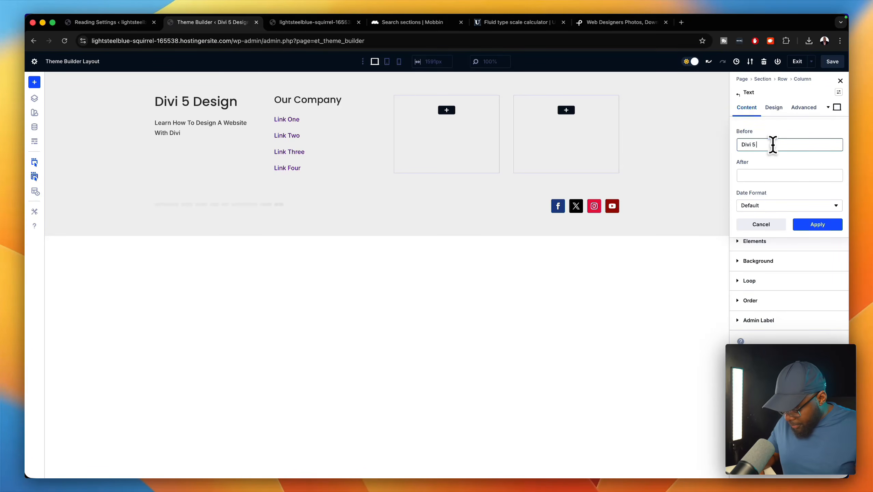
text( Design)
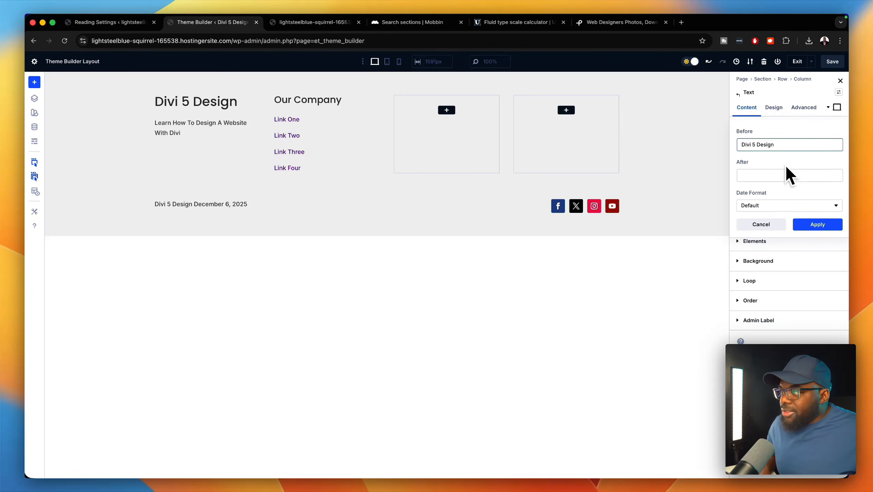
click(785, 205)
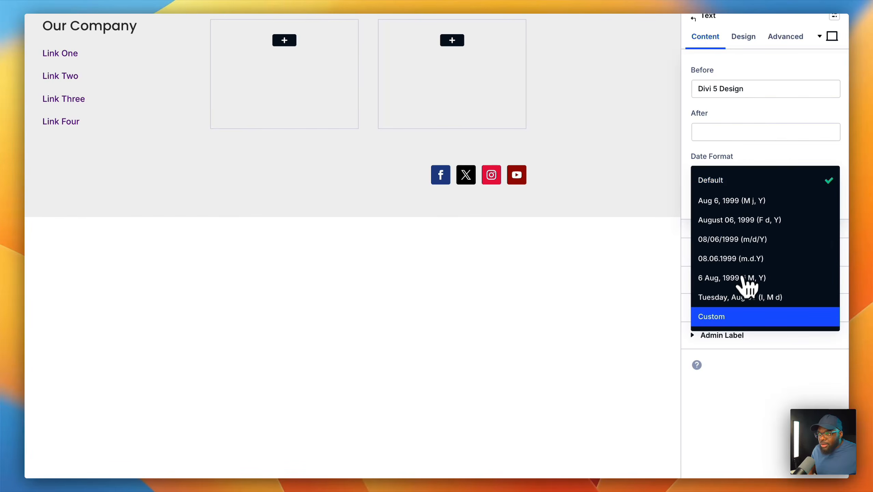
click(731, 315)
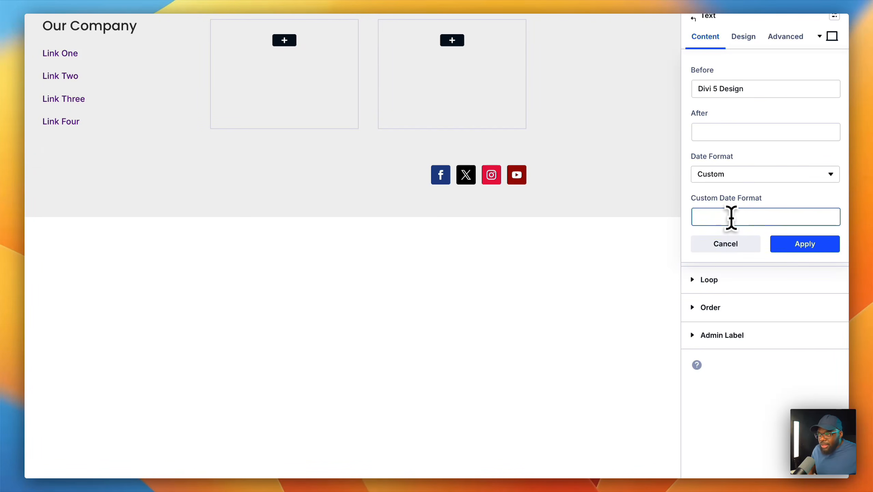
text(Y)
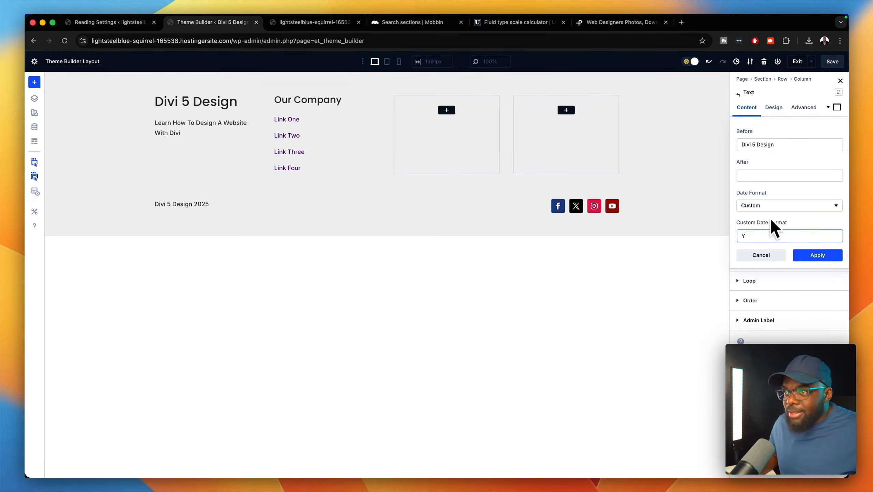
click(779, 146)
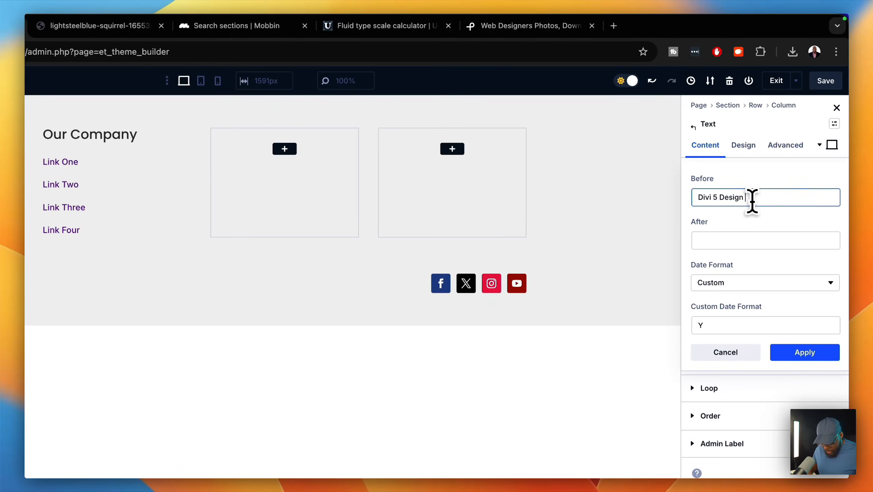
text(|)
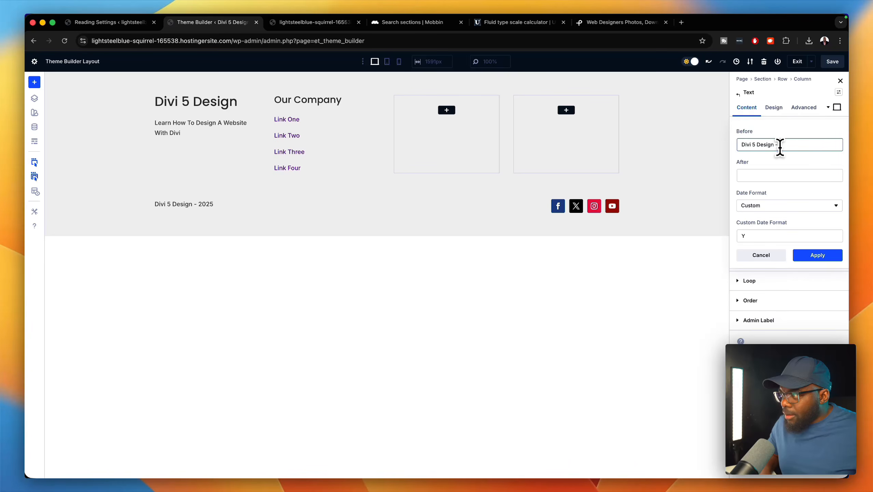
click(814, 255)
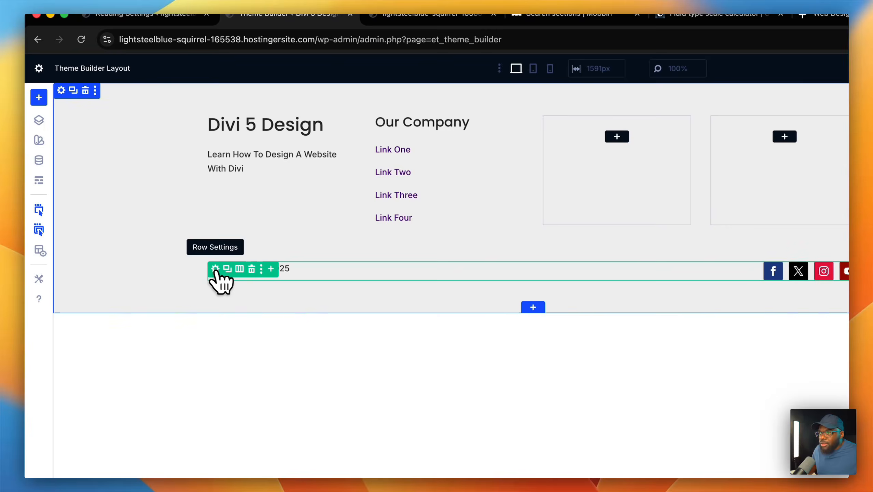
- Set the footer bottom row's top padding to 2rem
click(215, 269)
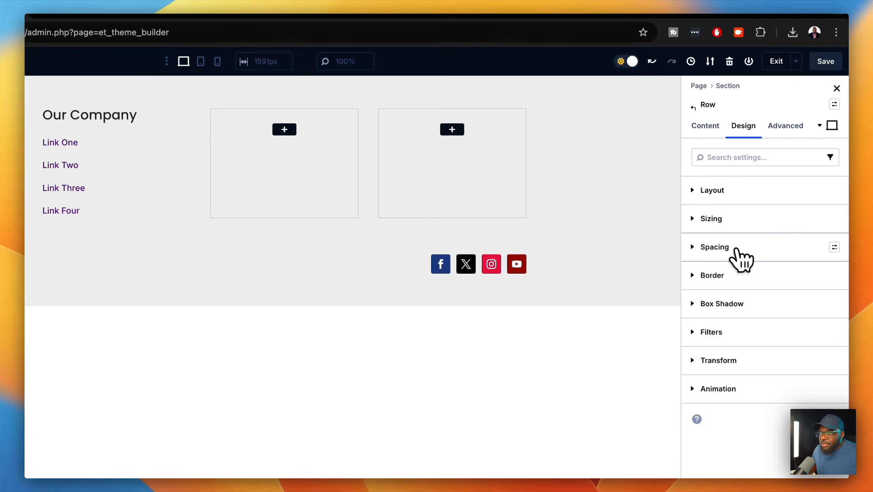
click(723, 247)
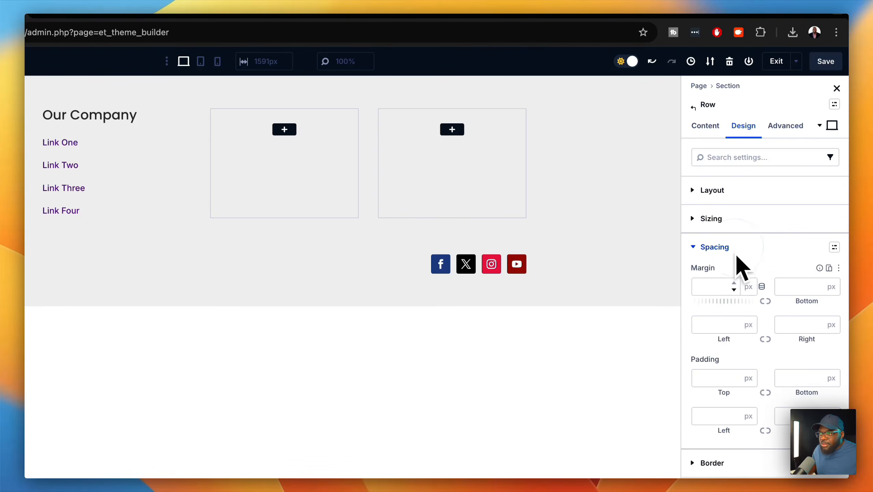
click(704, 377)
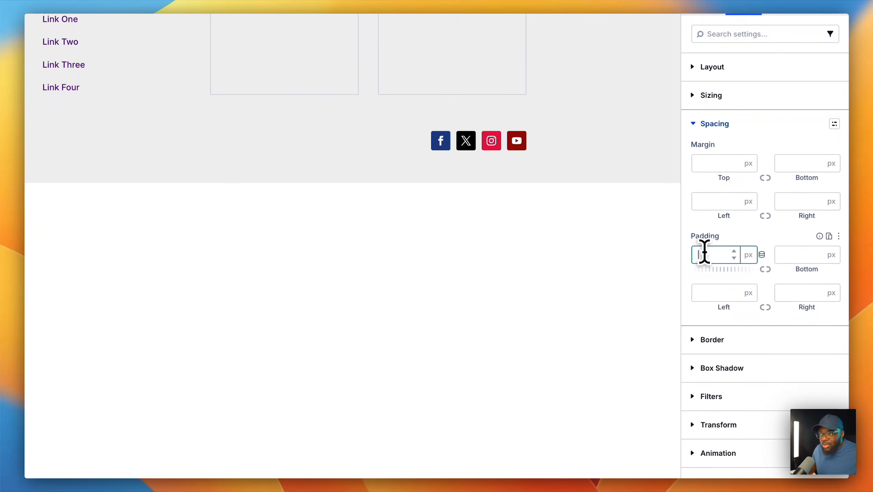
text(2rem)
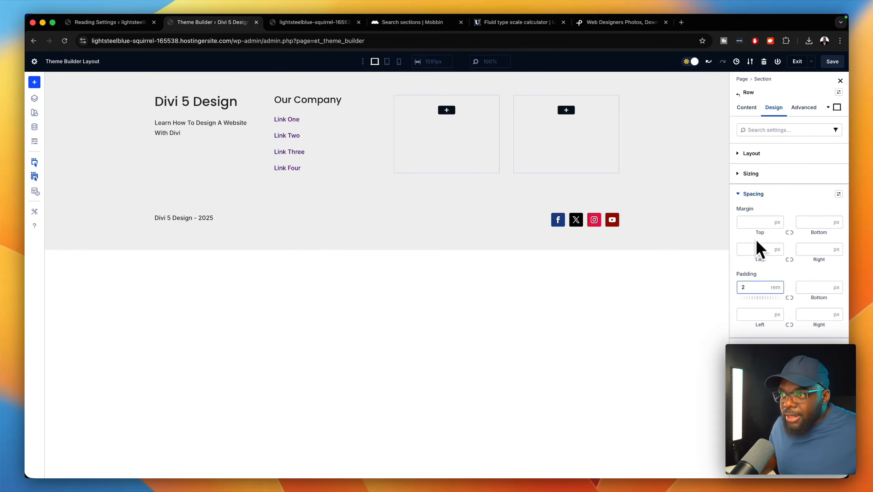
- Add a 1px top border in 000000 at 10% opacity to the row and save
click(791, 347)
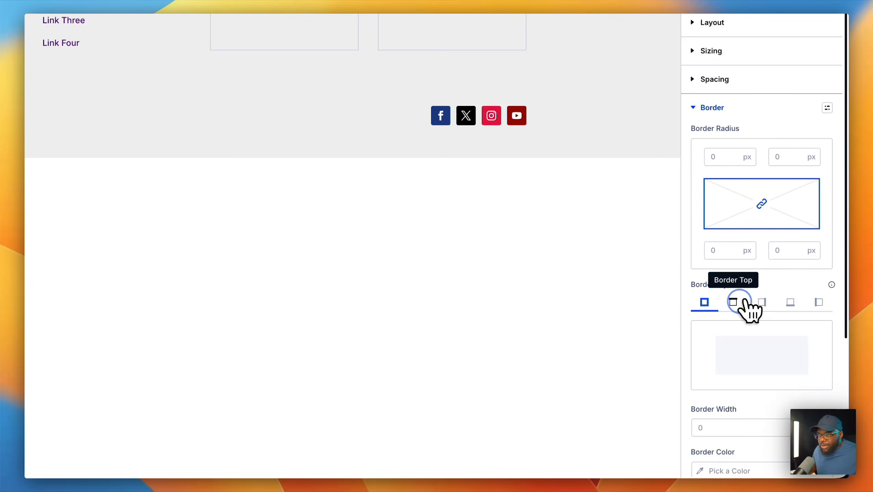
click(740, 303)
scroll(745, 331, down, 5)
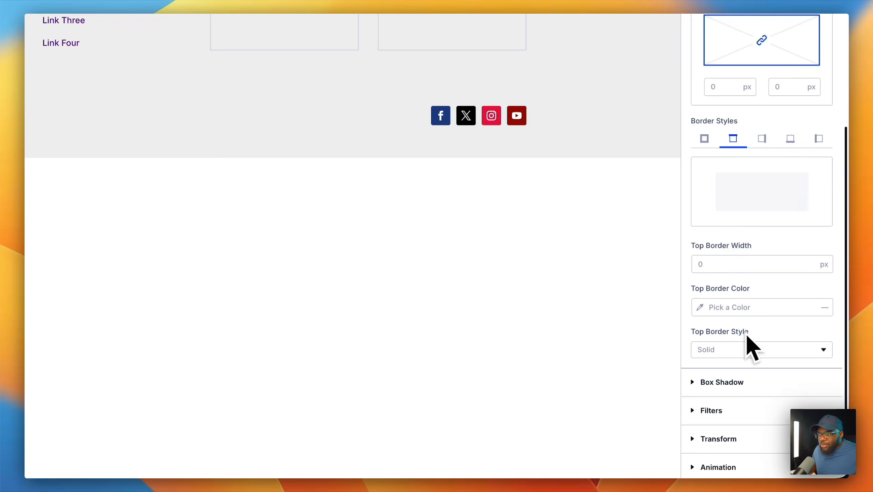
click(809, 260)
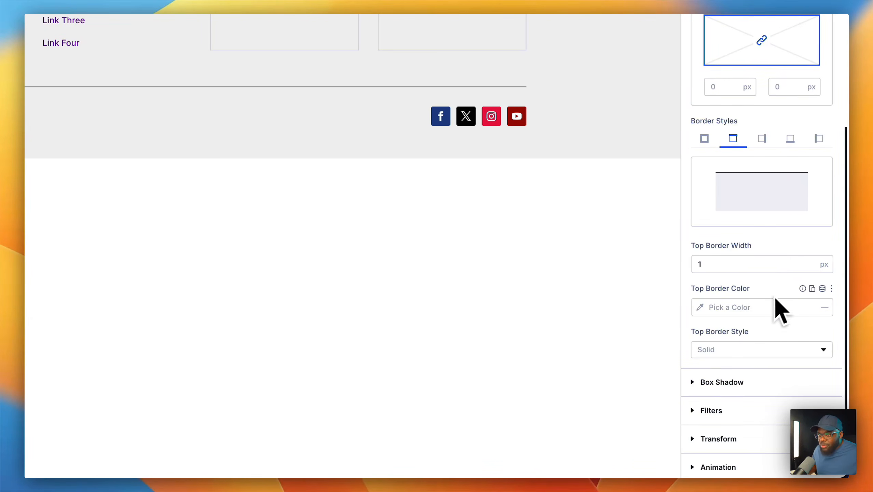
click(704, 312)
drag(530, 186, 509, 292)
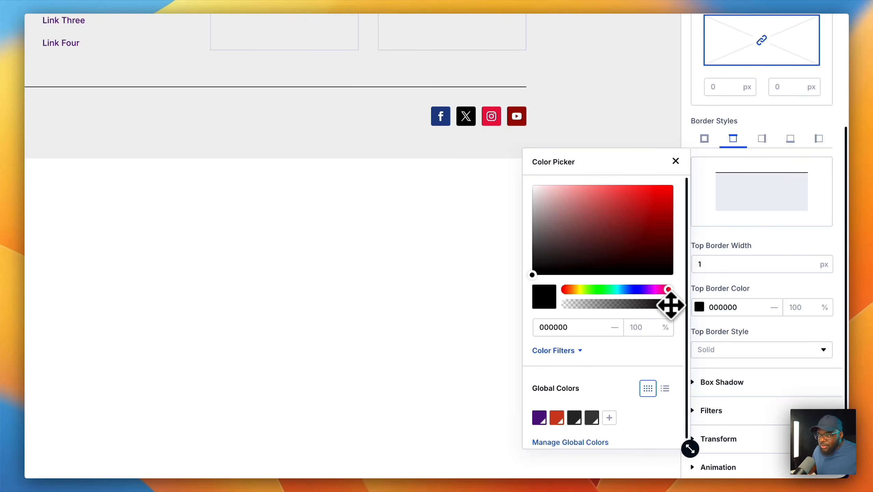
drag(664, 305, 578, 306)
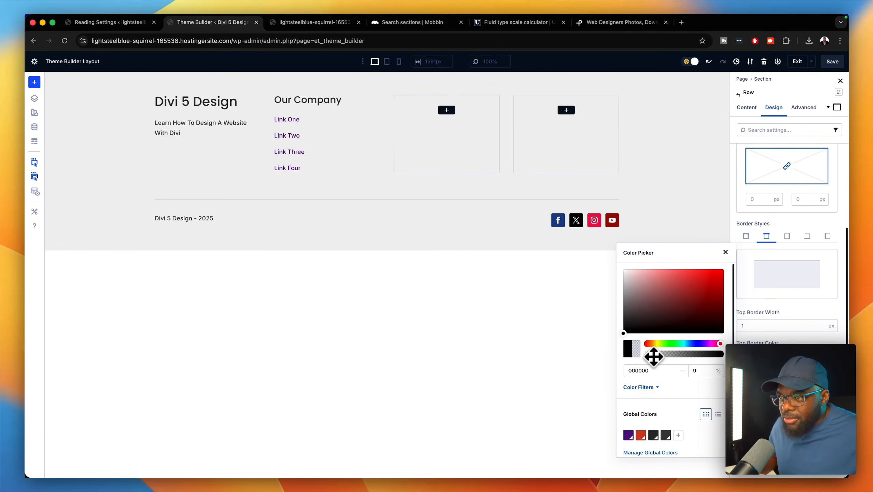
drag(654, 357, 656, 357)
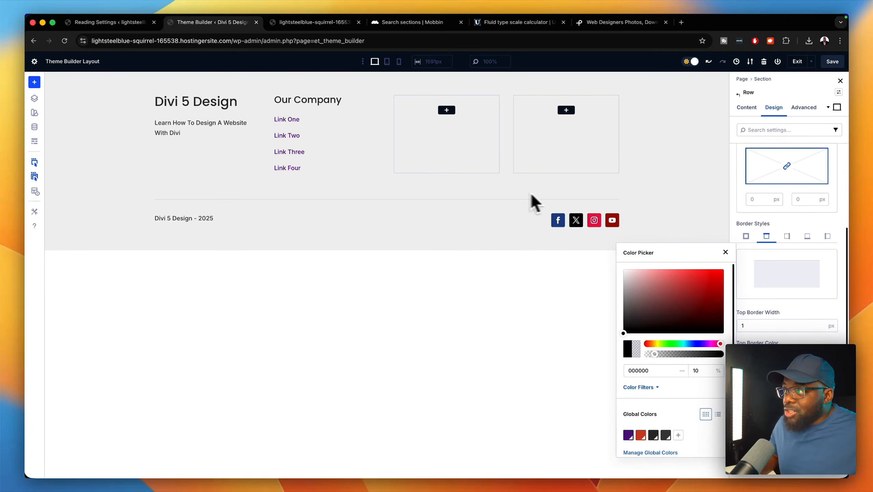
click(832, 61)
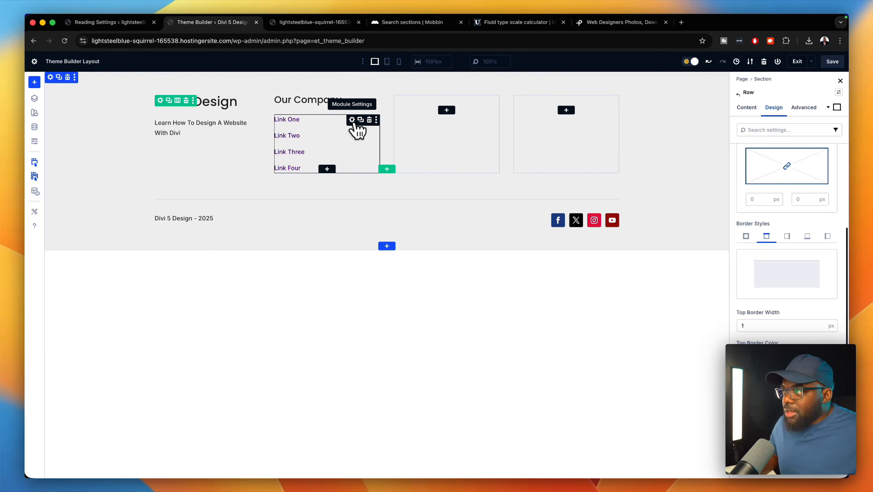
- Set the footer link list text size to 1rem
click(352, 120)
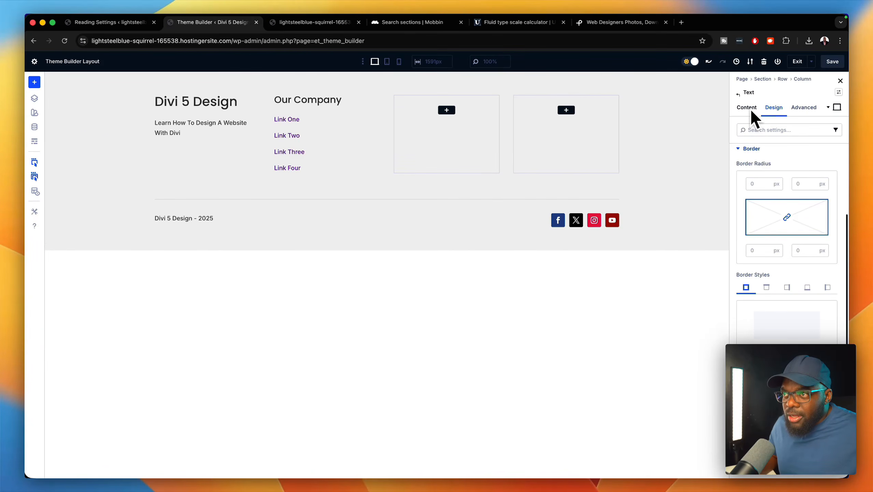
click(748, 148)
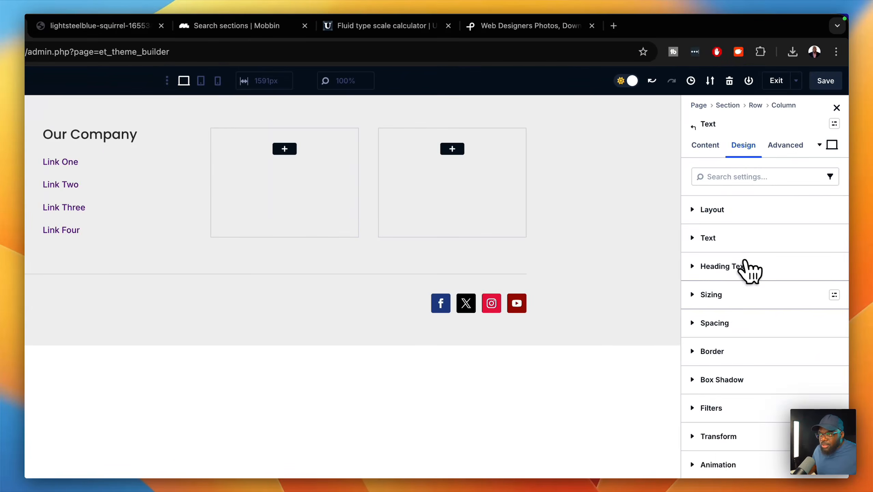
click(737, 236)
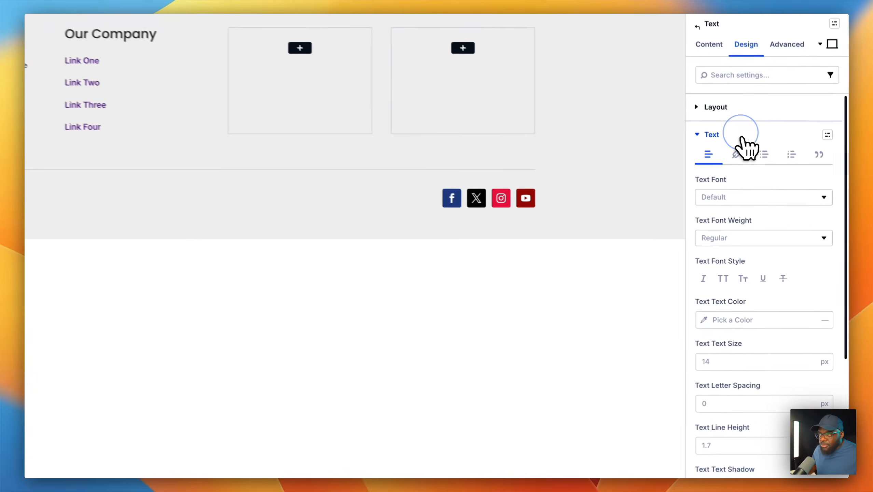
text(1rem)
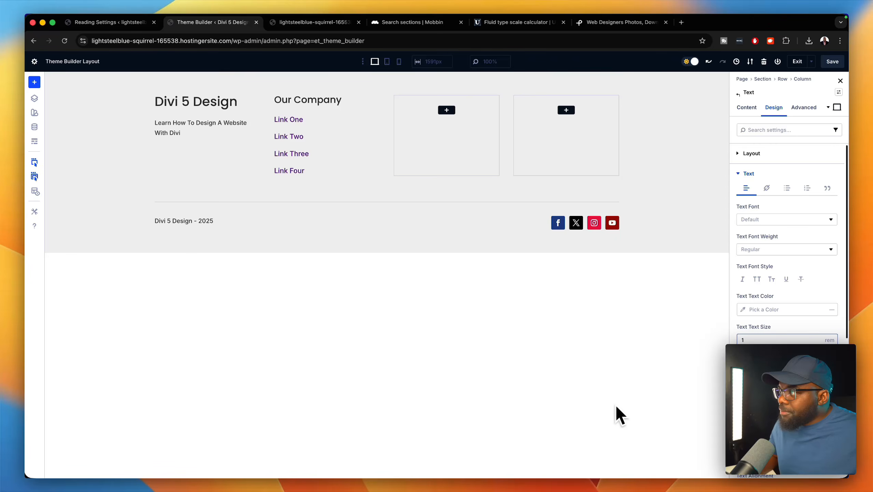
- Select the description text and the Link One–Four text modules in turn
click(225, 124)
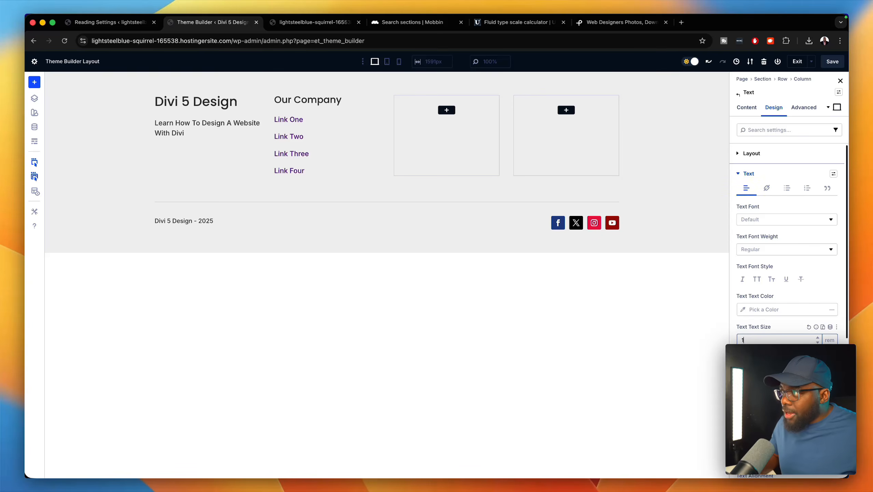
click(189, 135)
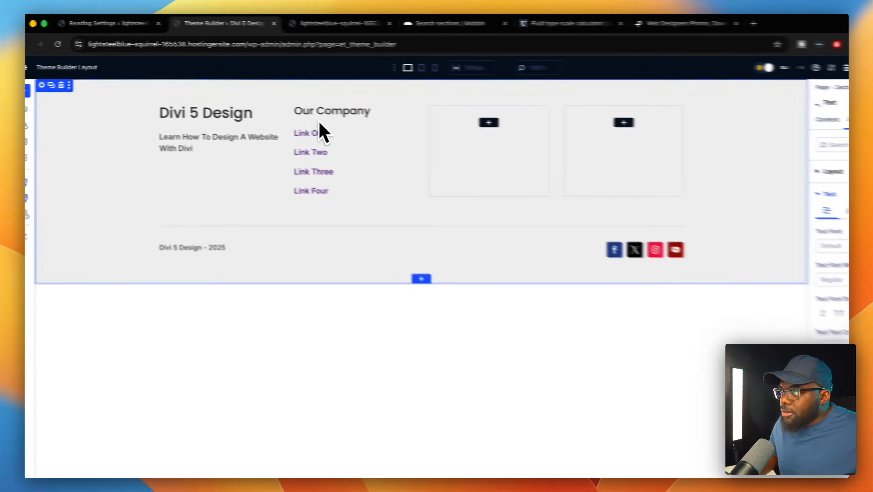
click(238, 160)
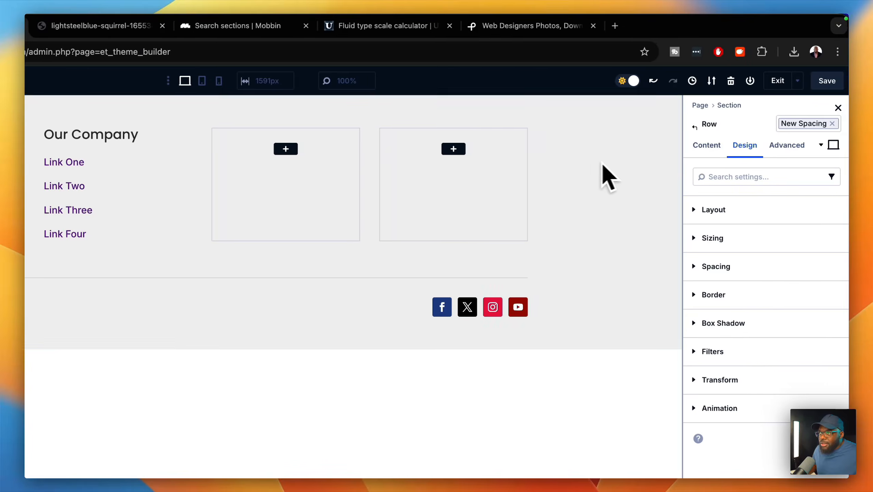
- Delete the two empty top-row columns and duplicate the Our Company link column twice
click(712, 209)
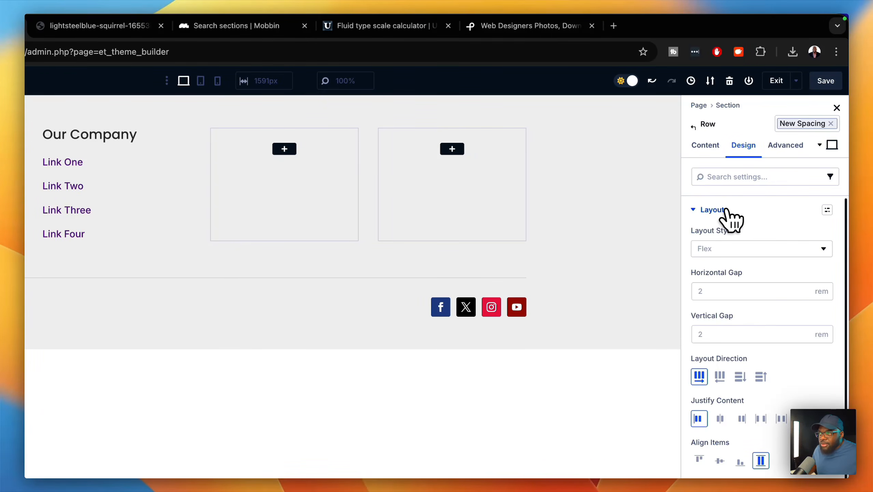
click(725, 210)
click(711, 146)
click(717, 209)
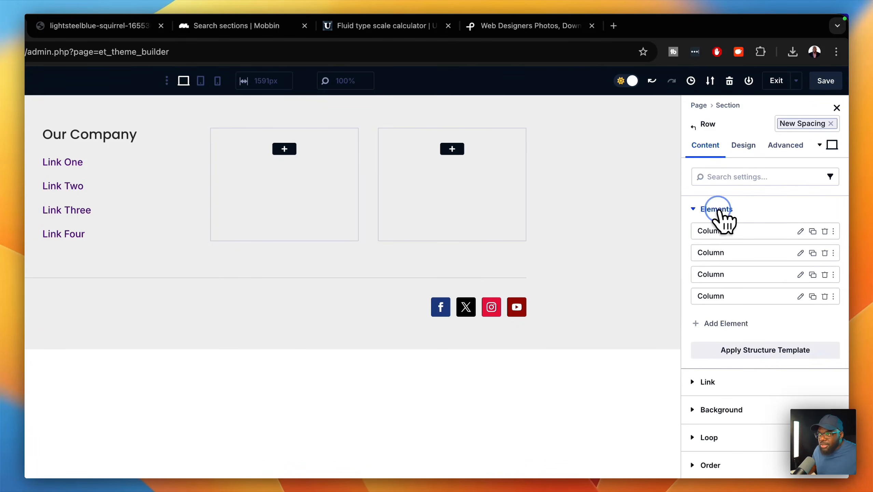
click(824, 296)
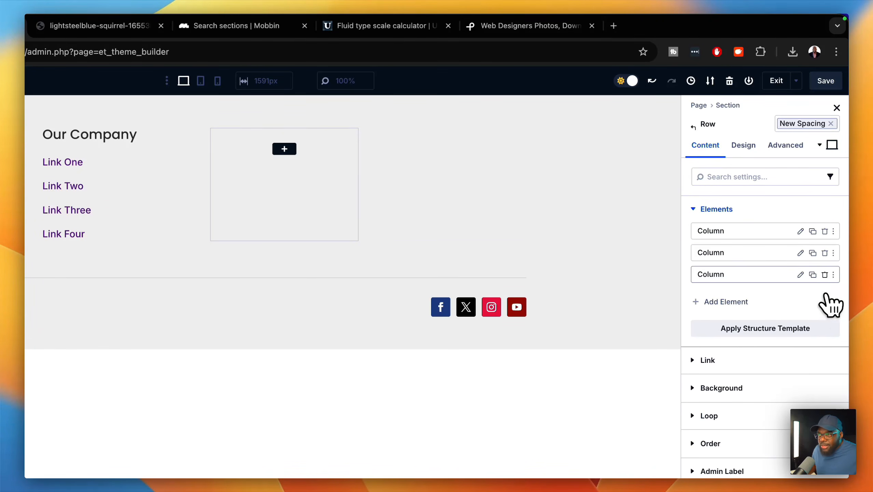
click(825, 274)
click(813, 252)
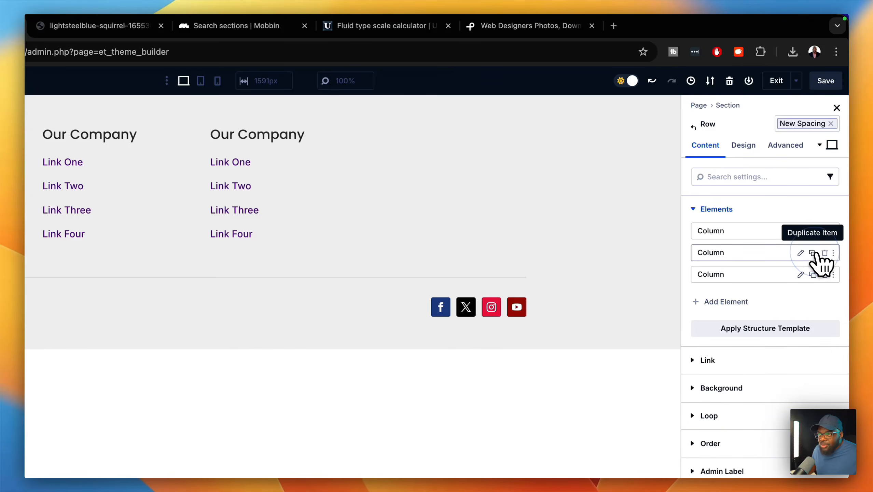
click(813, 253)
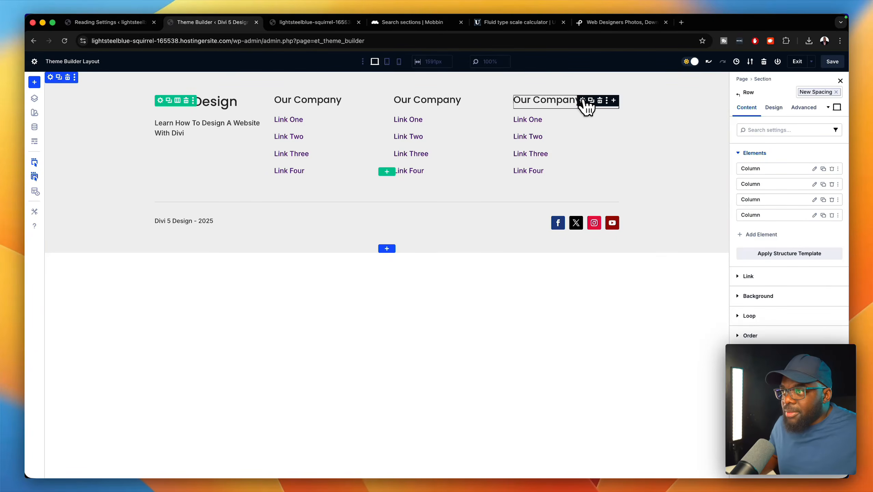
- Rename the copied column headings to 'Contact Us' and 'Services'
click(583, 100)
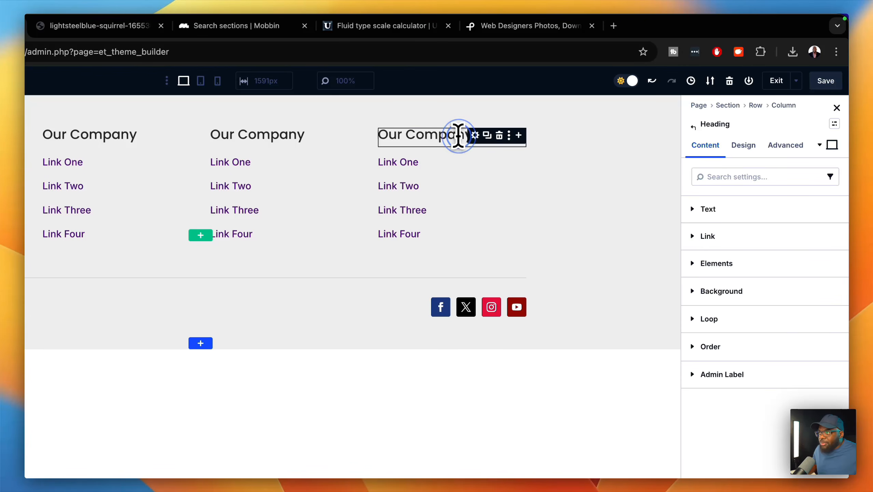
triple_click(459, 135)
text(Contact Us)
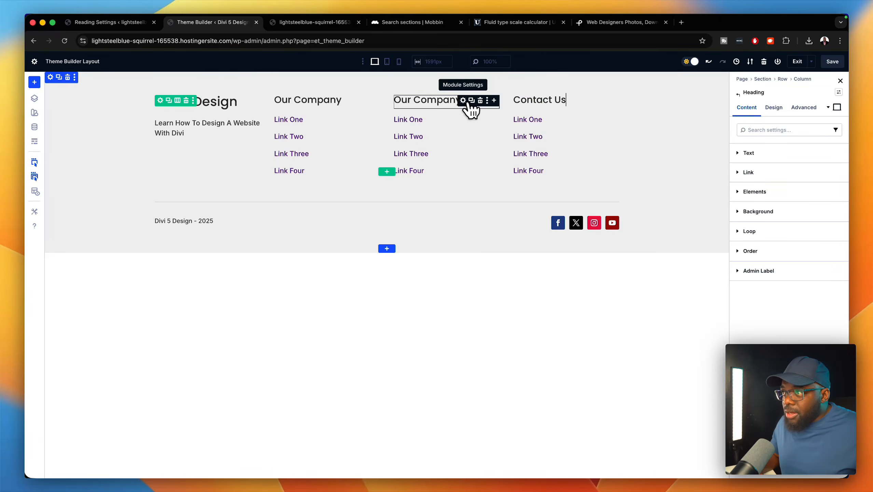
click(464, 101)
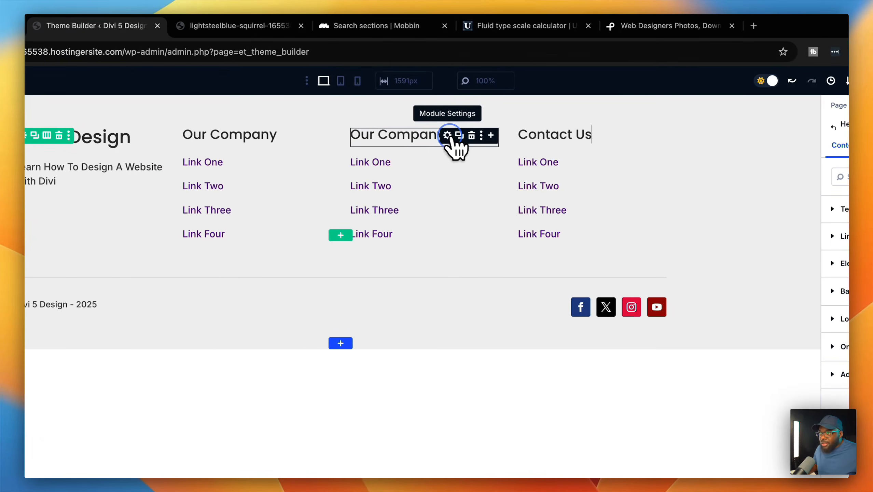
double_click(422, 134)
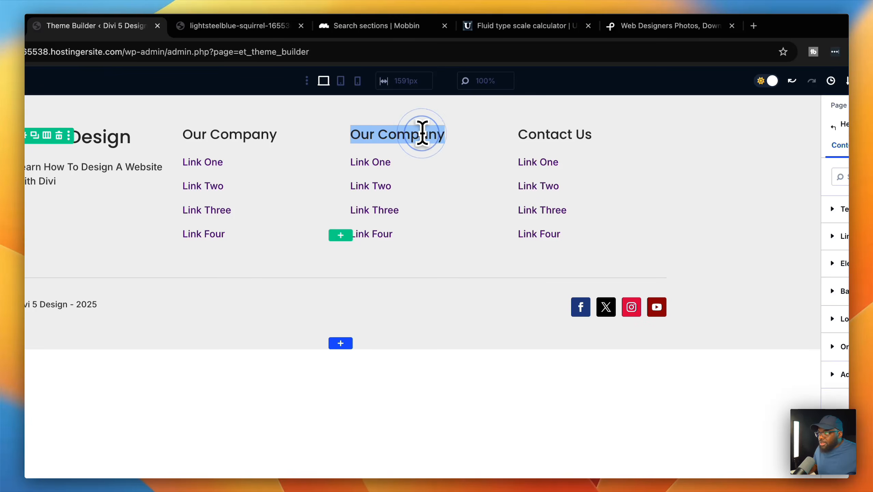
text(Service)
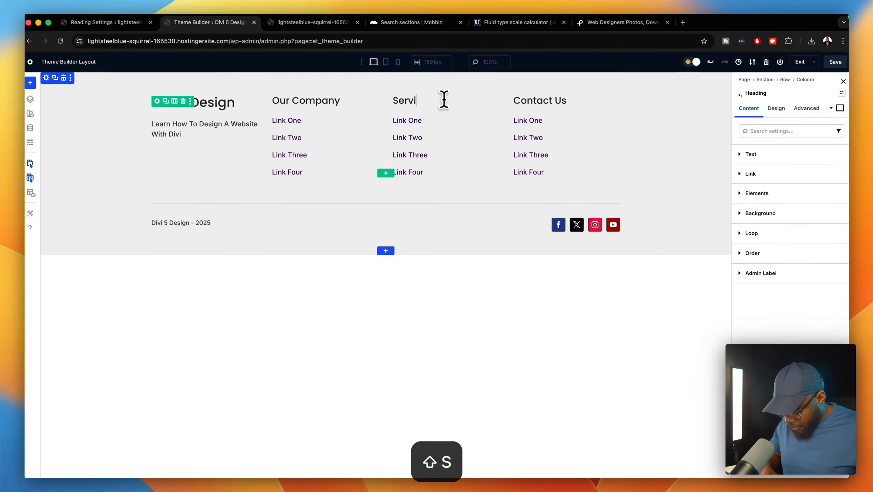
text(s)
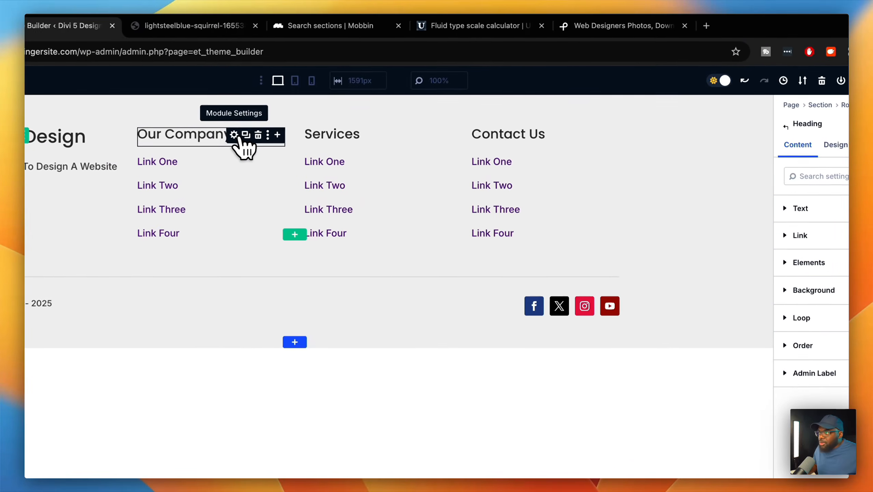
- Set the Our Company column's Align Items to End, keeping the heading aligned to start
click(836, 145)
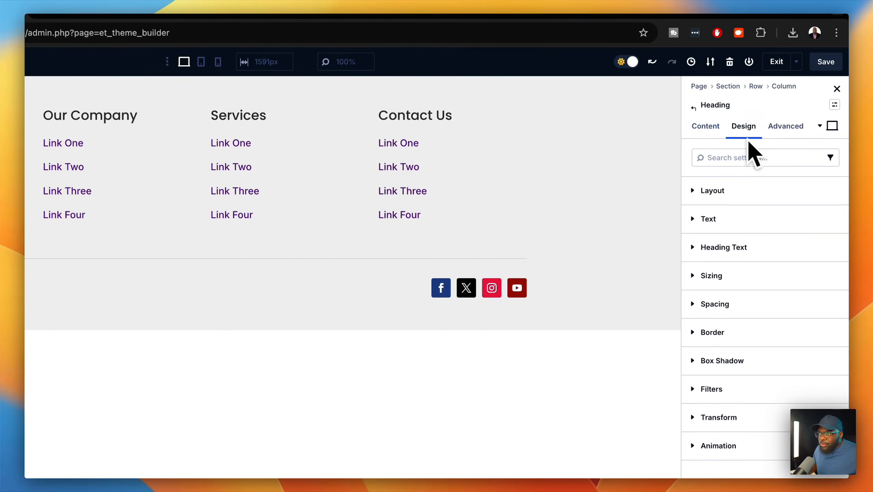
click(732, 192)
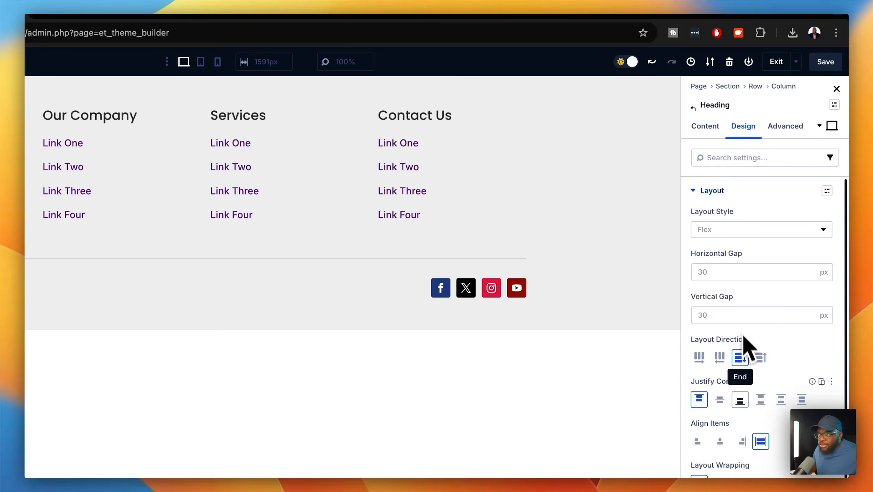
click(741, 441)
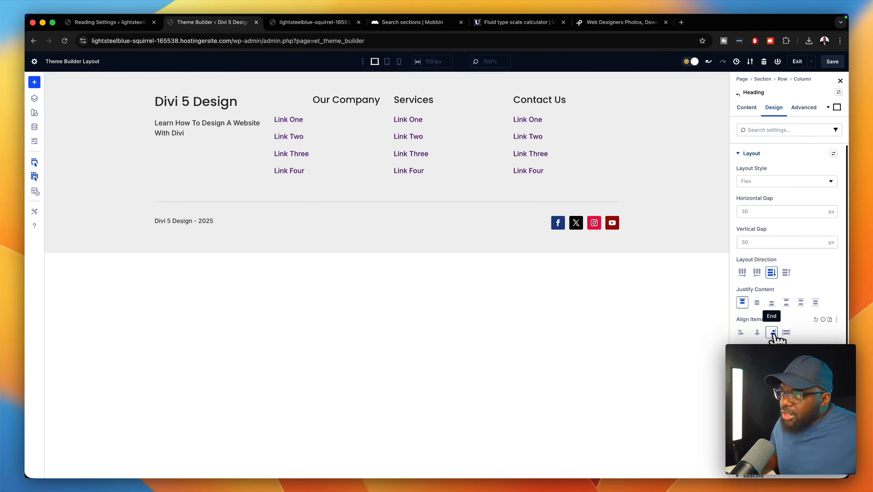
click(741, 332)
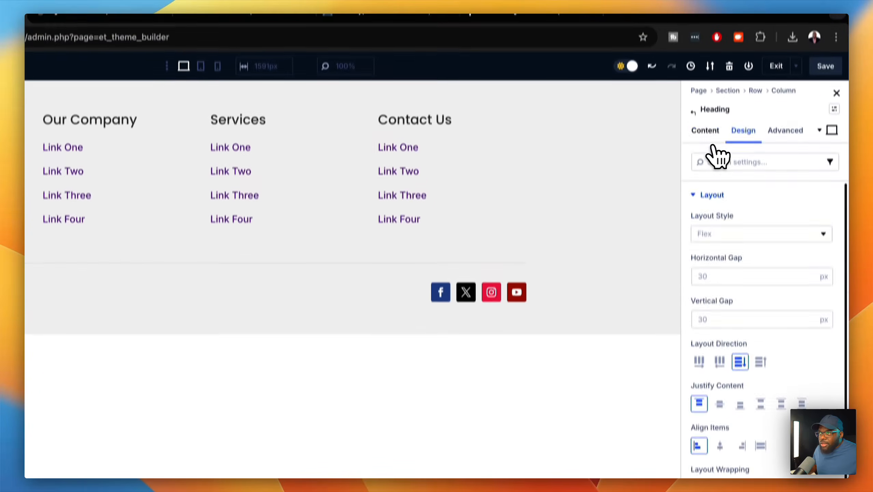
click(705, 130)
click(693, 112)
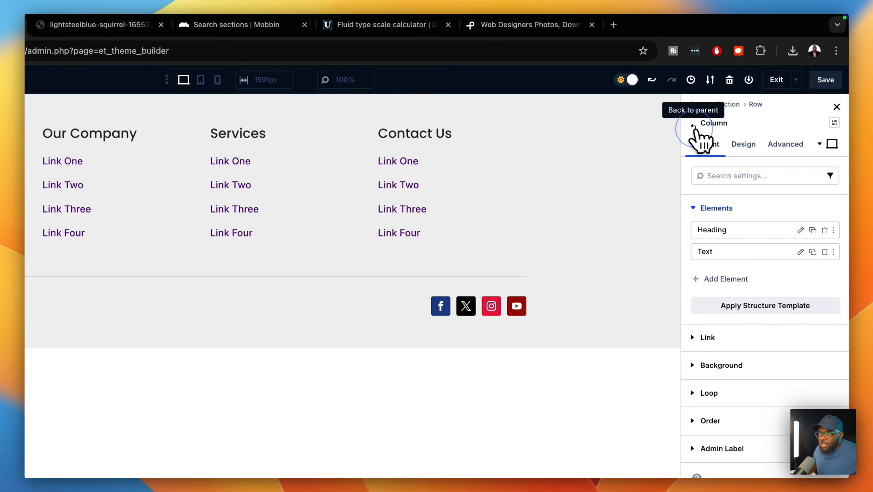
click(744, 145)
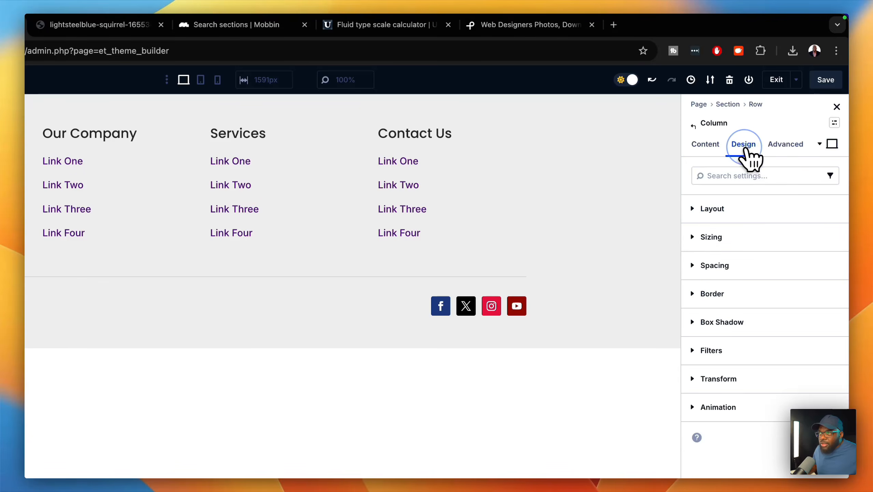
click(730, 208)
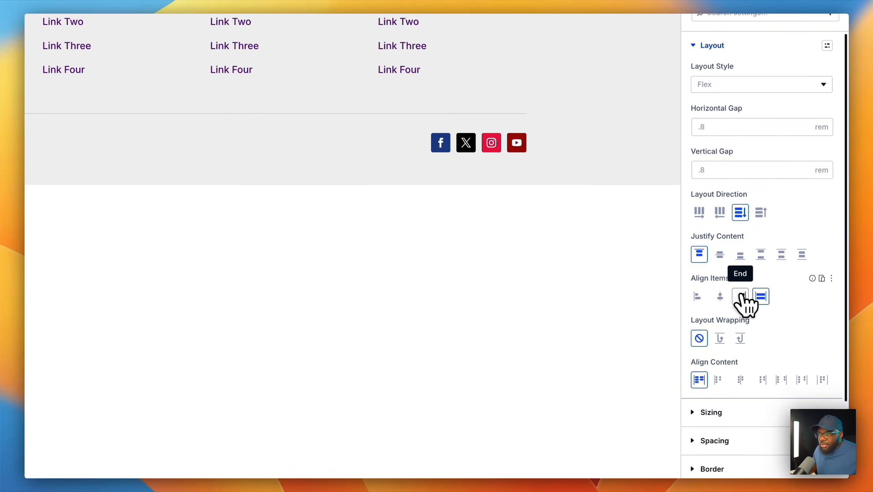
click(740, 459)
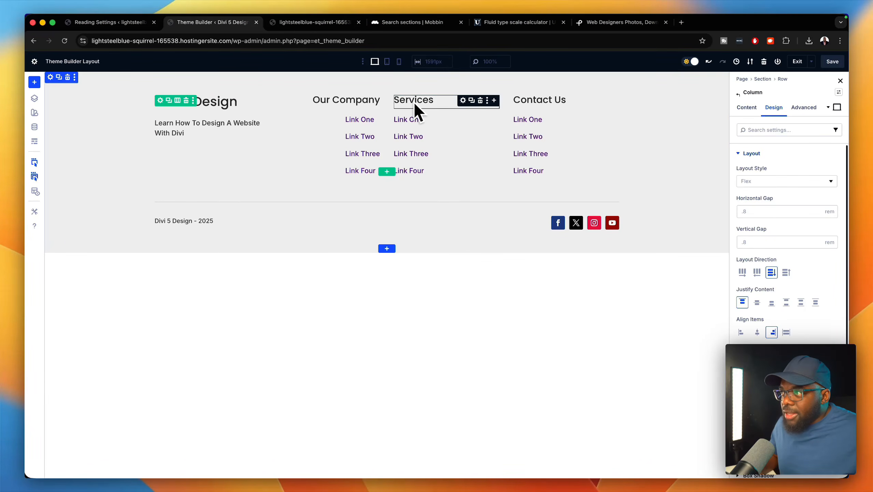
- Set the Contact Us column's Align Items to End
click(743, 109)
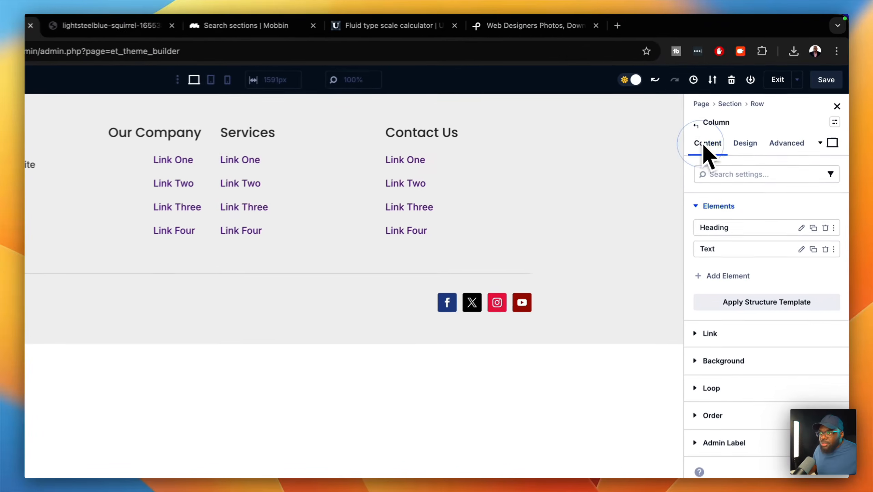
click(696, 126)
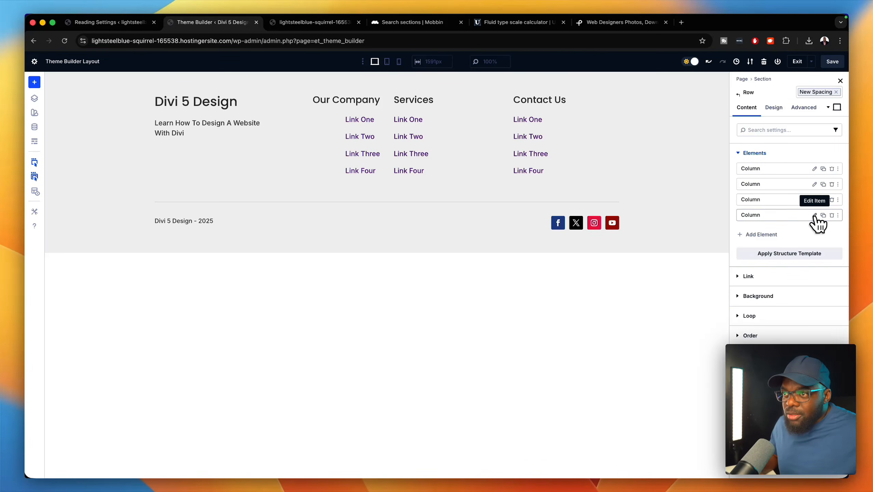
click(815, 215)
click(775, 109)
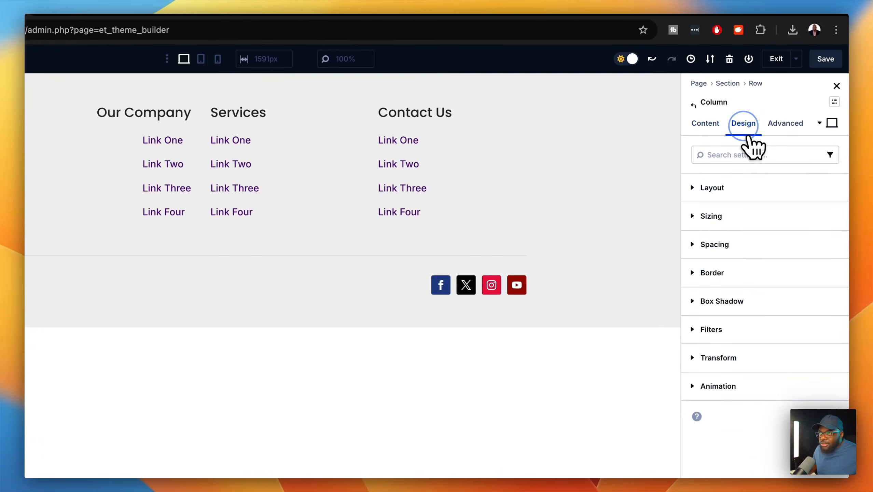
click(744, 189)
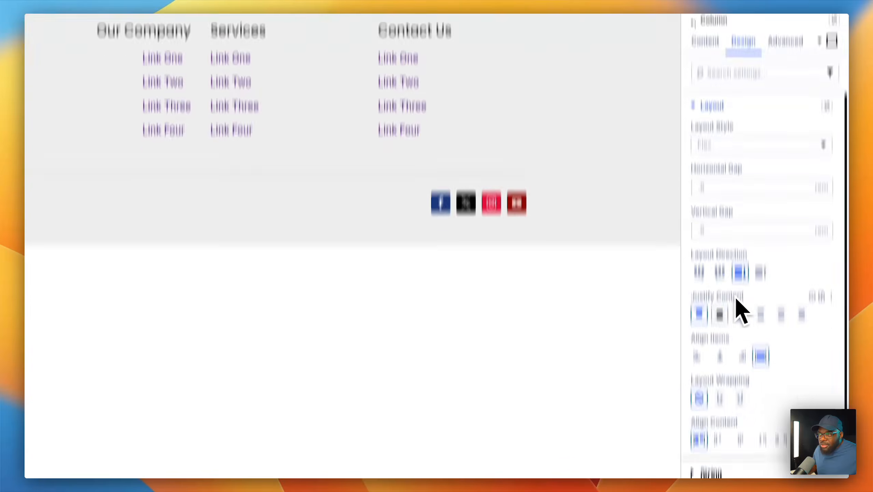
click(742, 438)
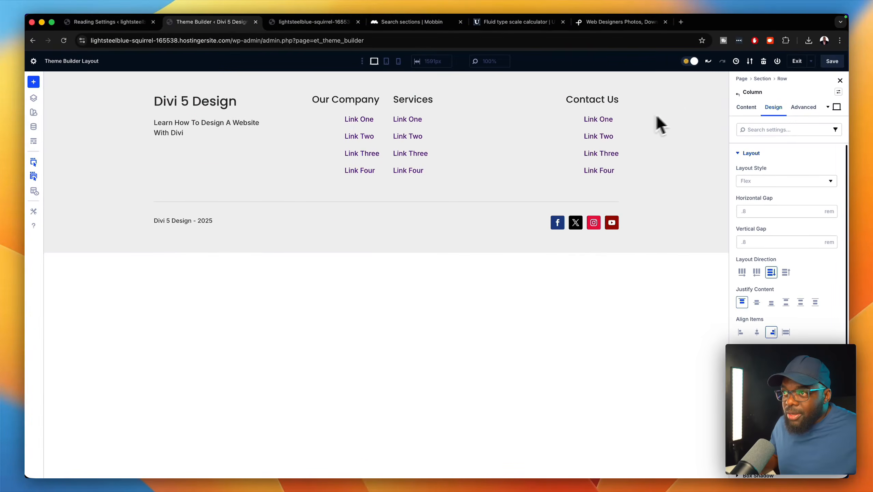
- Set the Services column's Align Items to End and save the footer layout
click(738, 94)
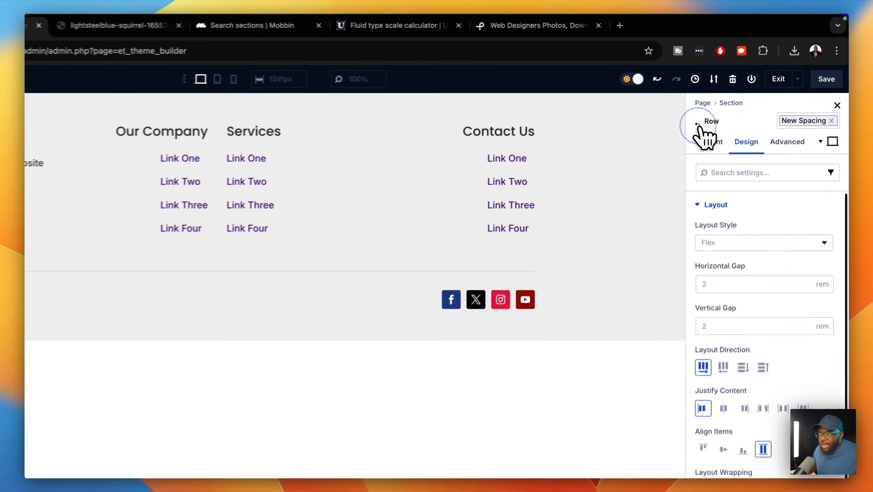
click(745, 107)
click(743, 207)
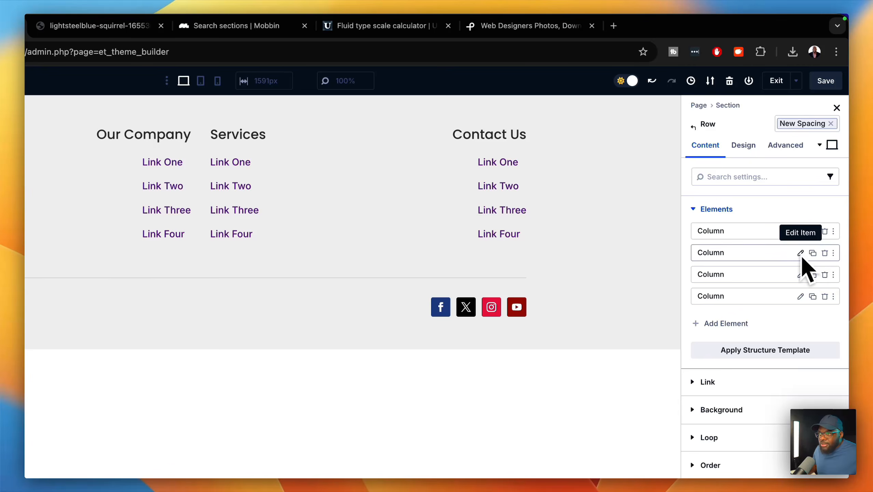
click(801, 274)
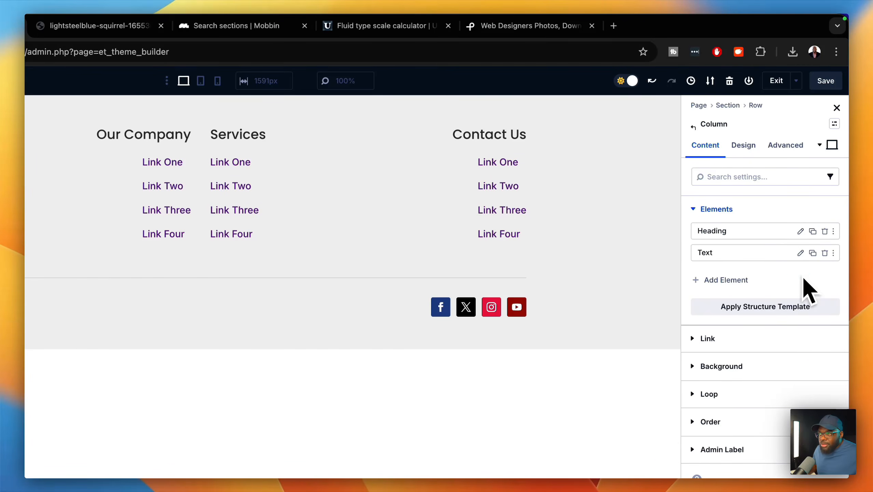
click(745, 146)
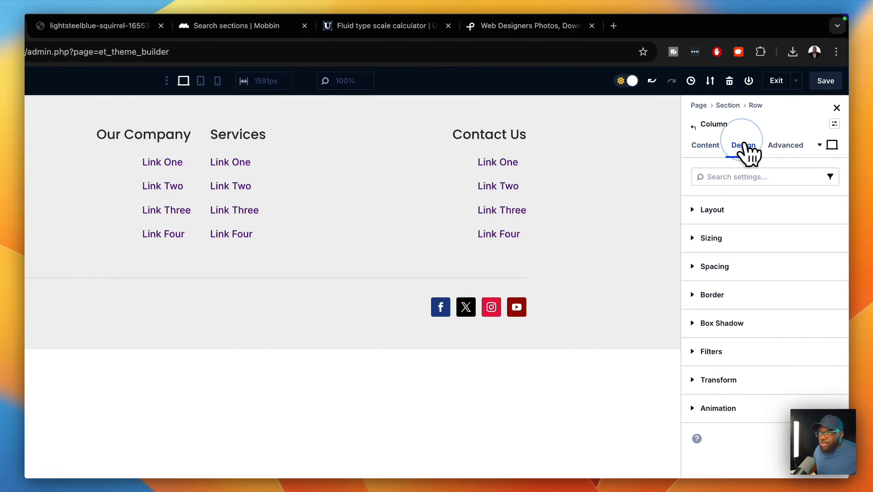
click(770, 222)
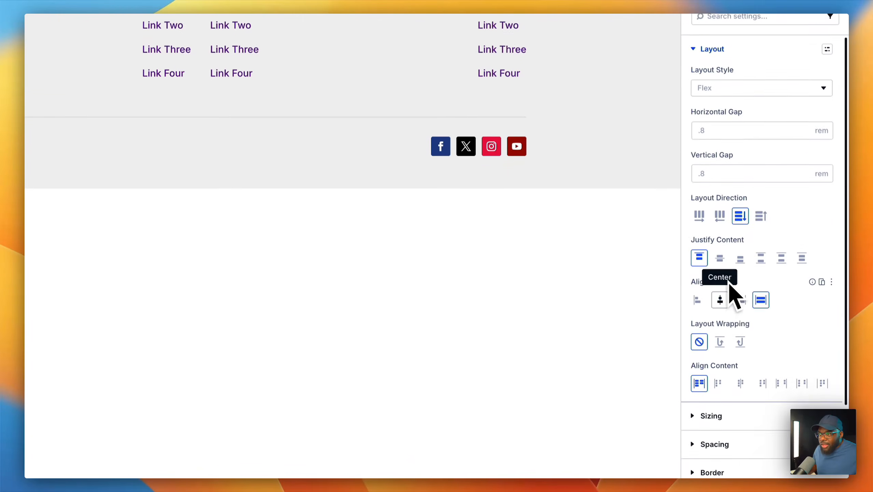
click(741, 460)
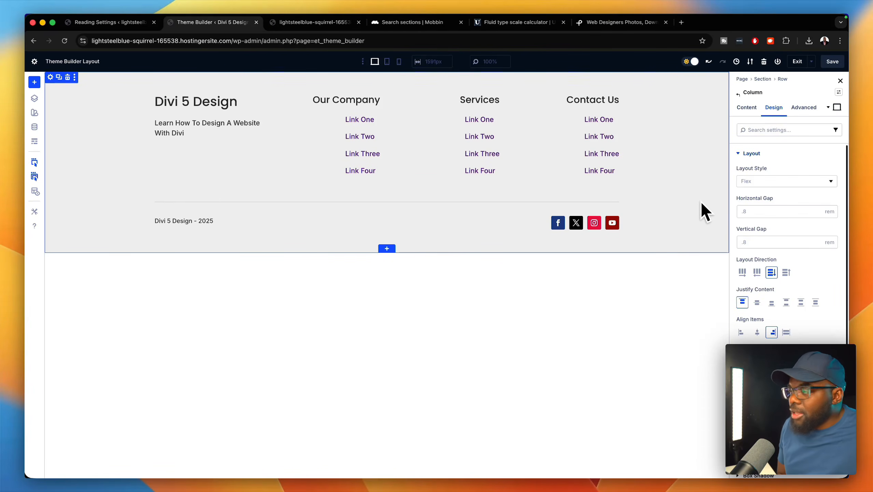
click(832, 61)
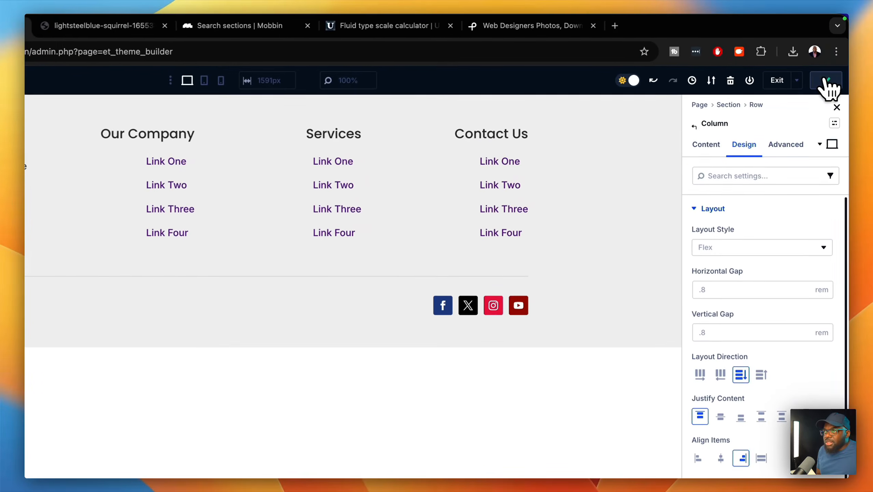
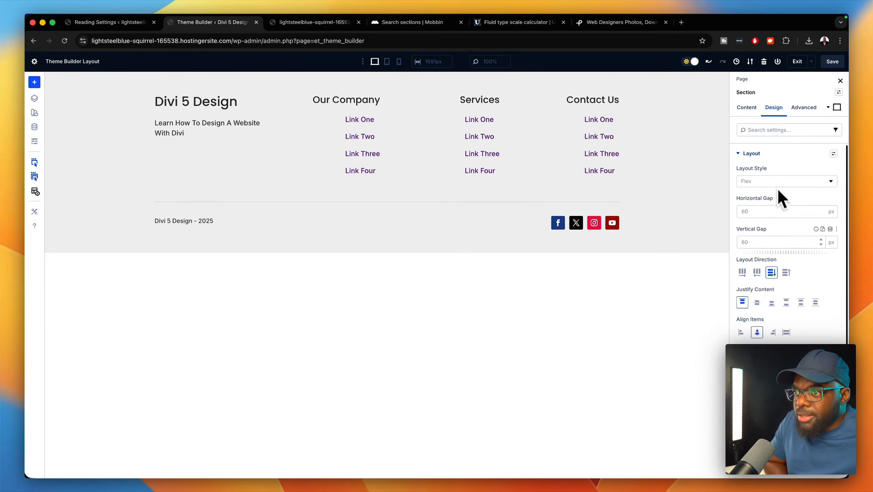
- Raise the footer section's top padding from 4 rem to 8 rem, save, and exit the builder
click(747, 153)
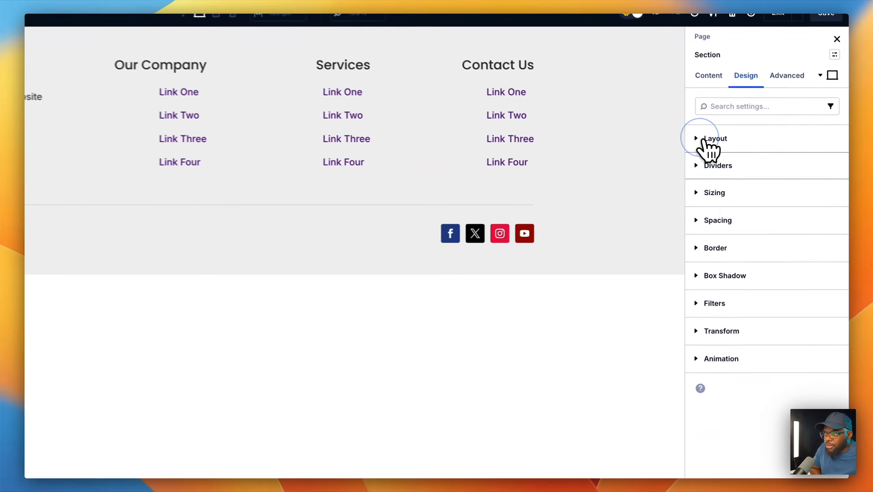
click(771, 214)
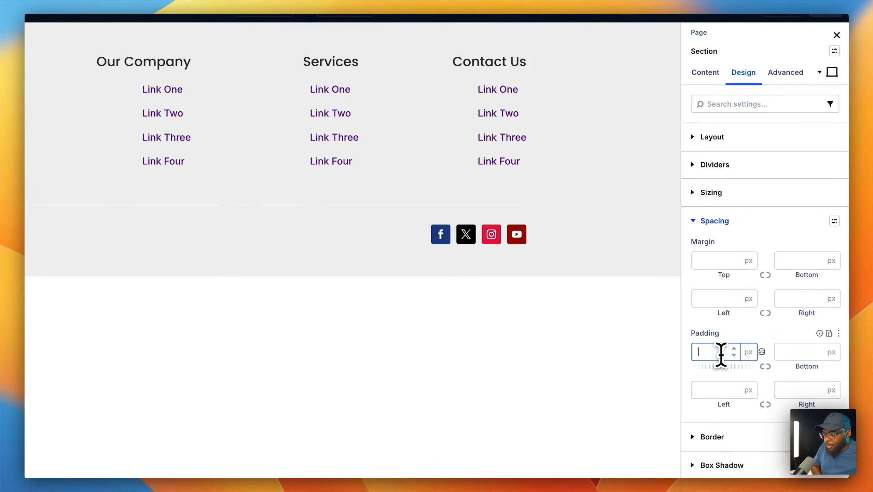
text(4rem)
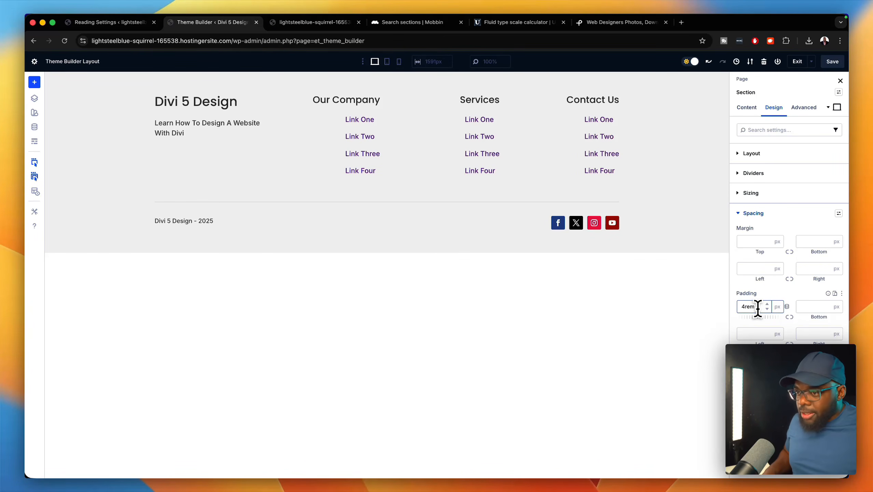
key(Return)
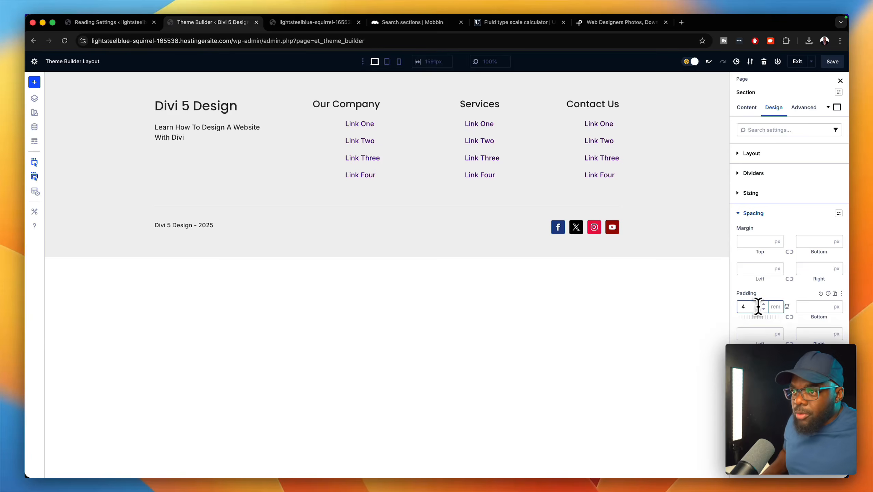
click(763, 303)
click(763, 304)
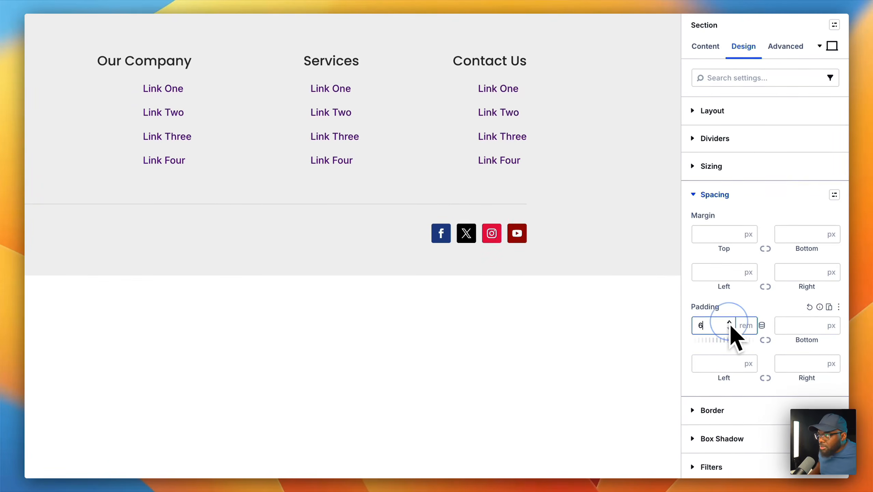
click(729, 323)
click(729, 323)
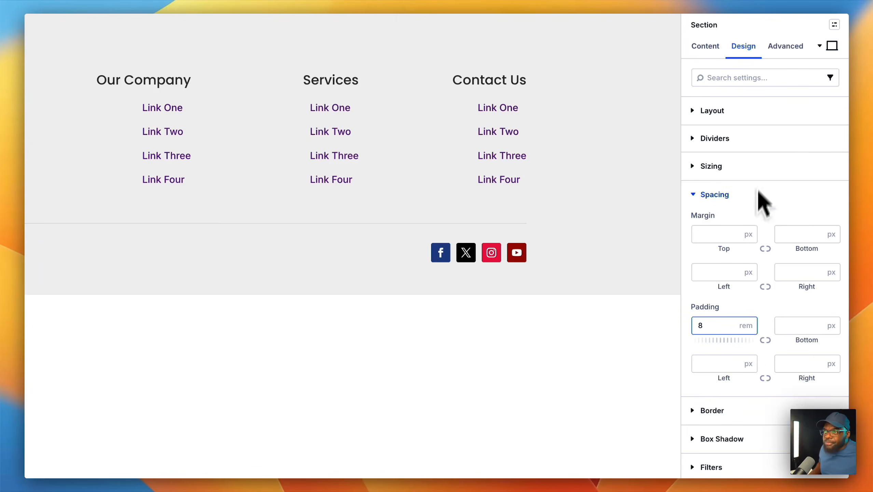
click(825, 79)
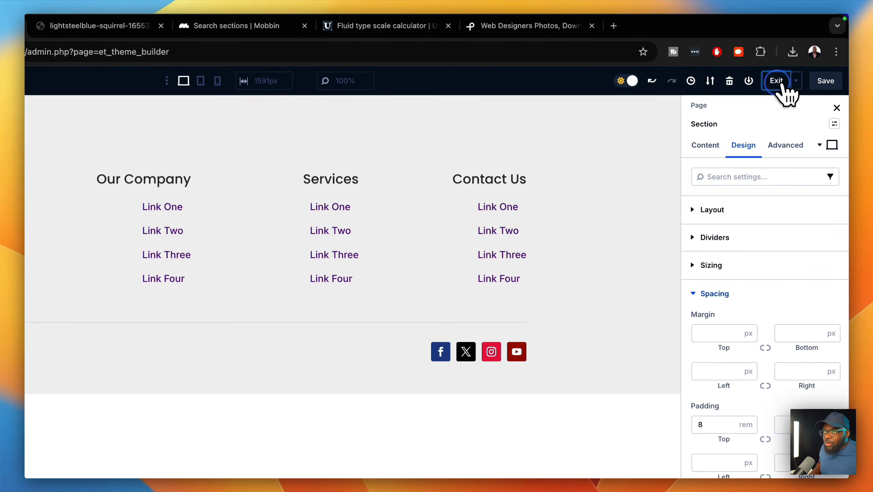
click(780, 85)
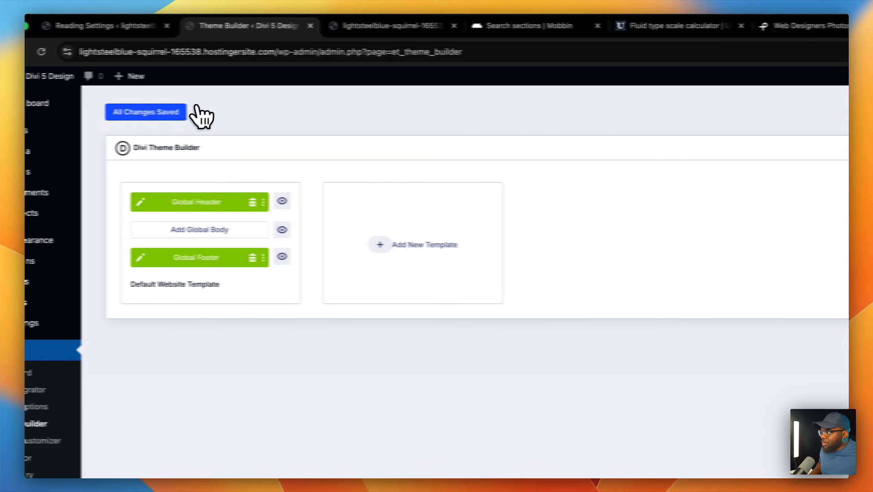
- Save all Theme Builder changes, preview the new footer on the live site, then edit the home page with Divi
click(172, 113)
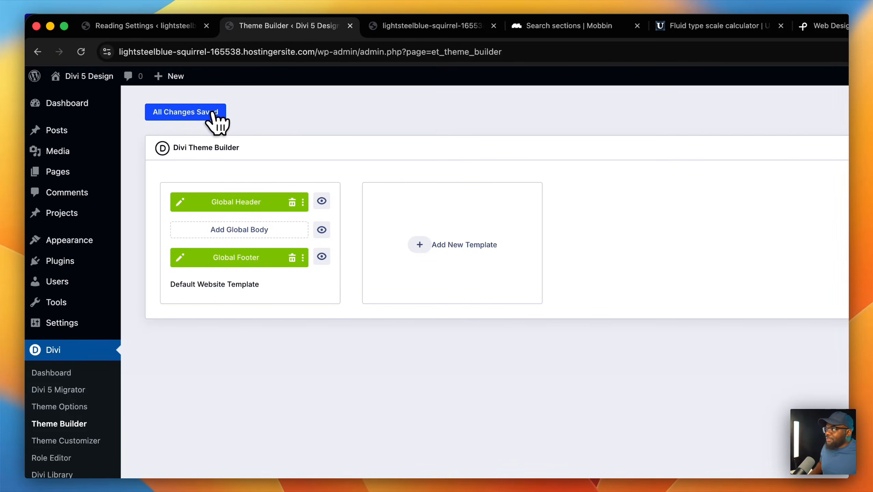
mouse_move(96, 85)
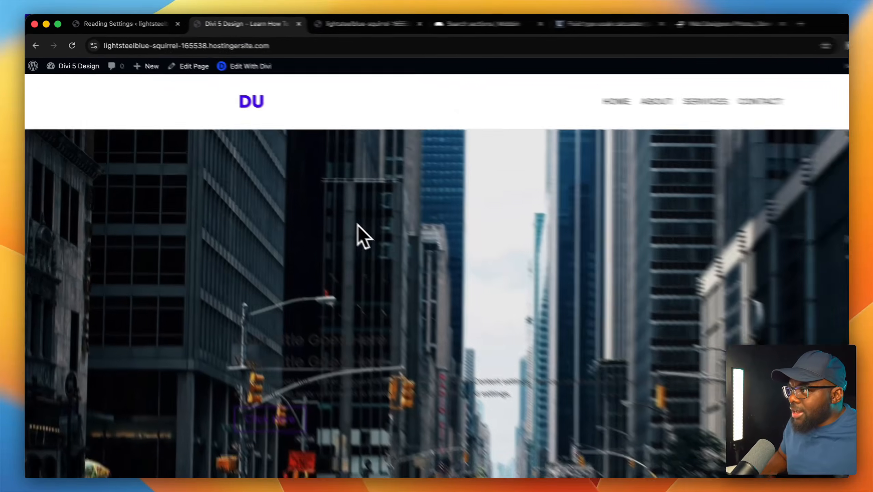
scroll(380, 231, down, 5)
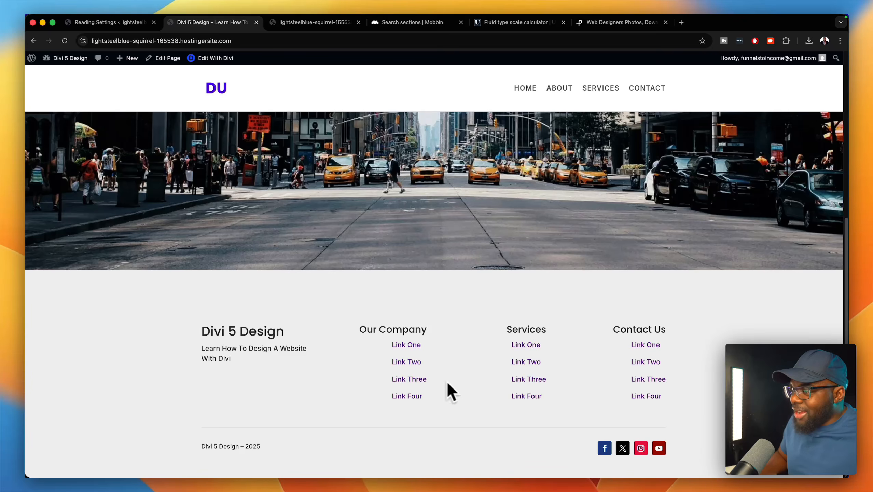
scroll(364, 313, up, 5)
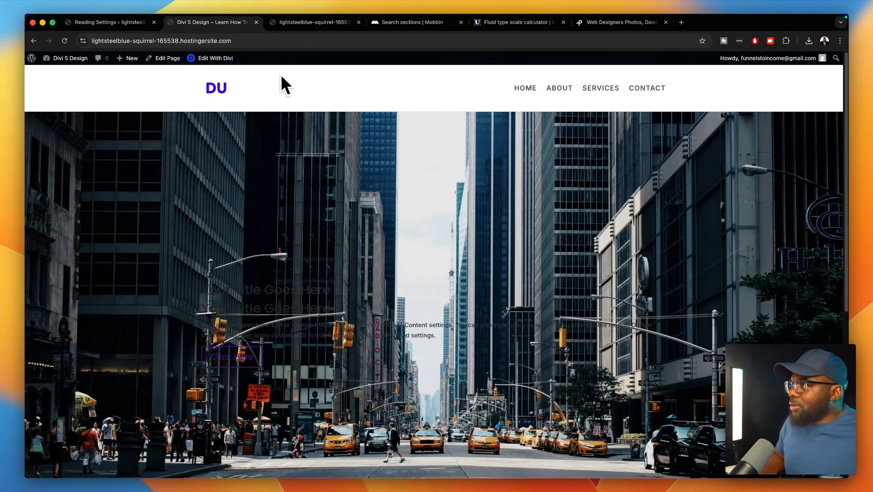
click(207, 58)
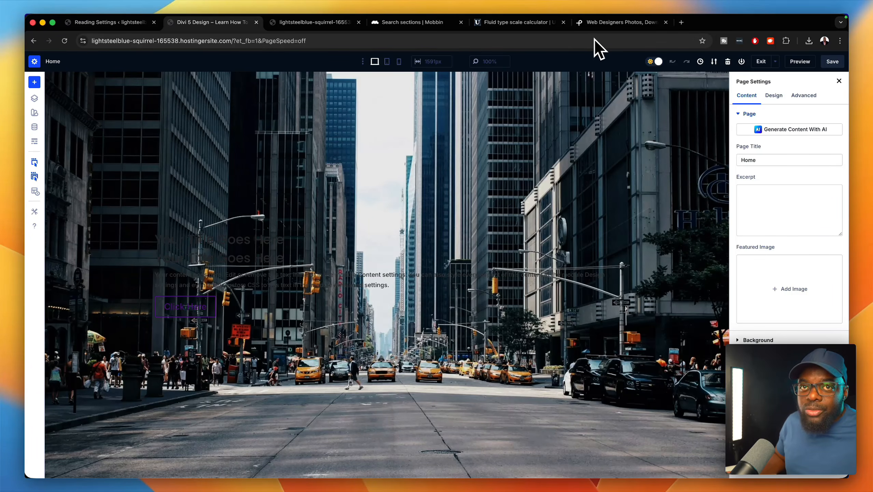
click(598, 23)
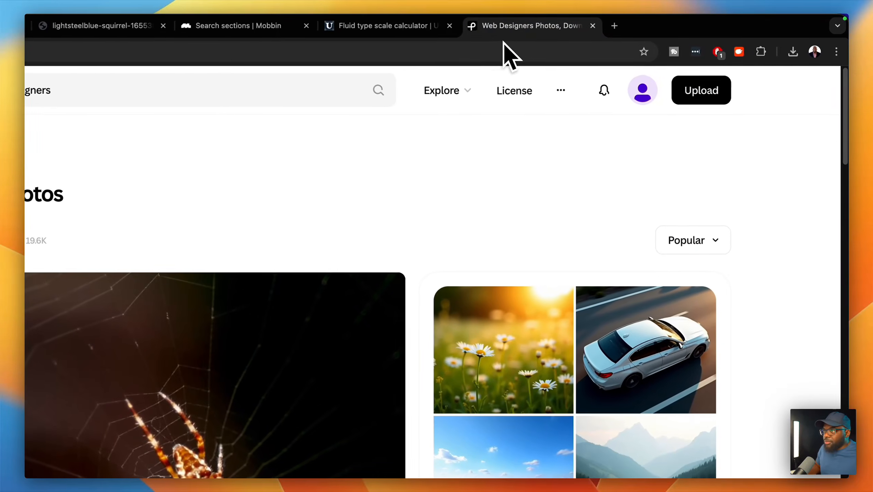
- Open lorem2.com beside the Divi tab and copy its 'Lorem ipsum dolor sit amet' text
click(497, 50)
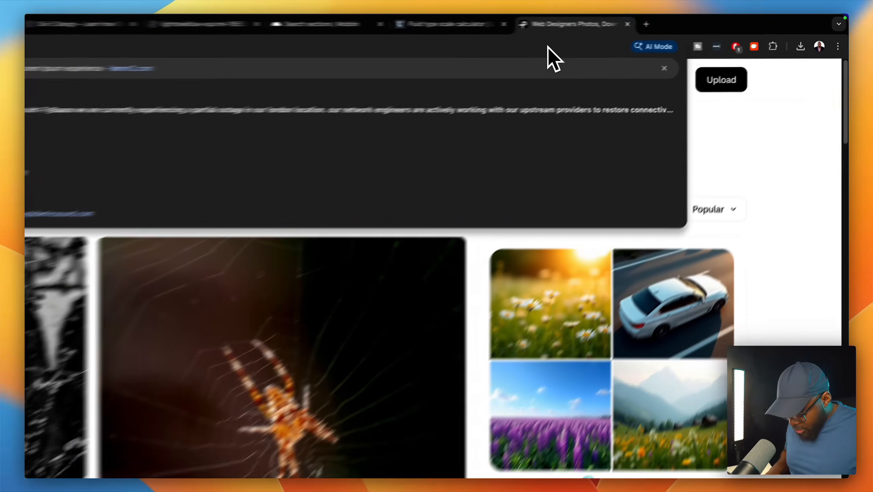
text(lorem)
key(Return)
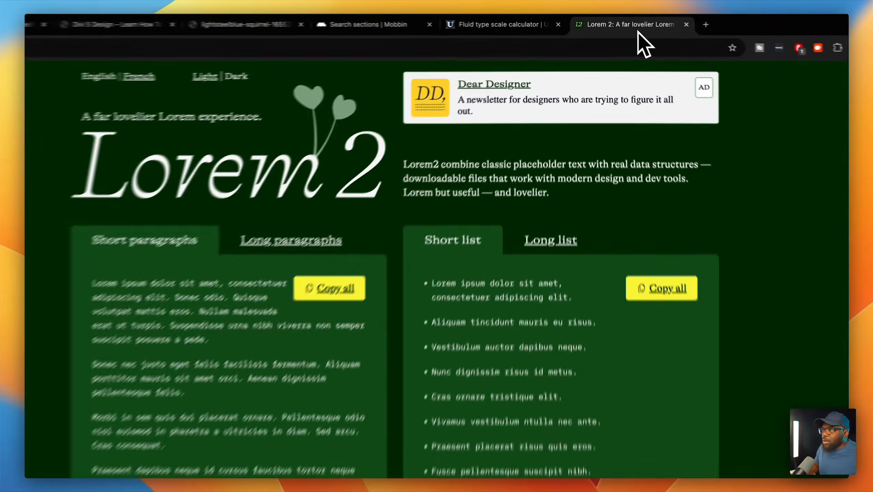
drag(638, 31, 472, 96)
drag(436, 60, 232, 58)
click(301, 32)
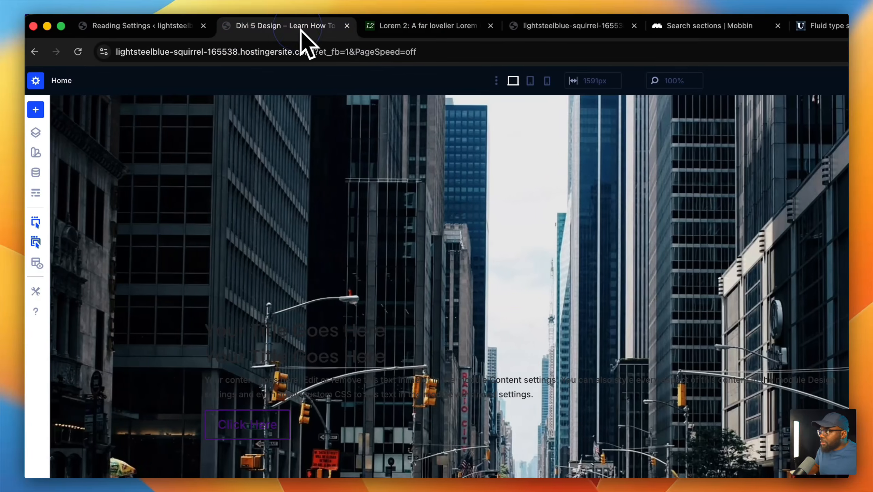
click(397, 29)
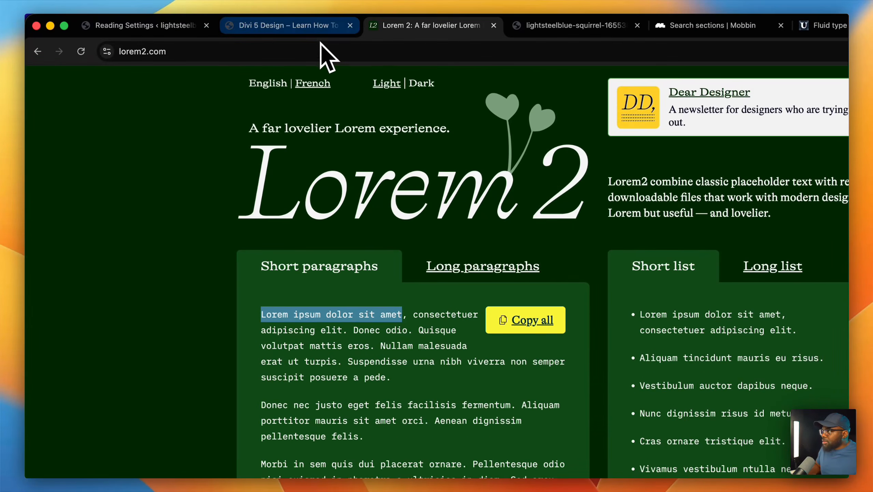
click(314, 28)
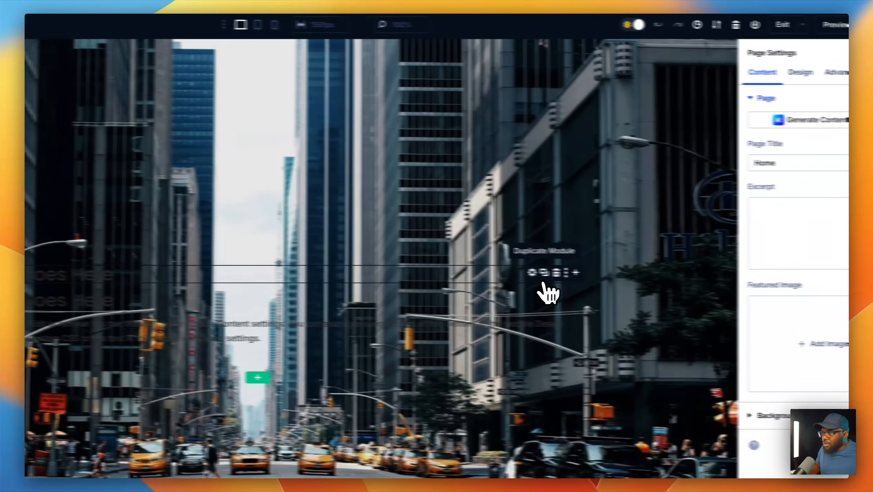
- Replace the hero heading text with 'Lorem ipsum dolor sit'
click(544, 283)
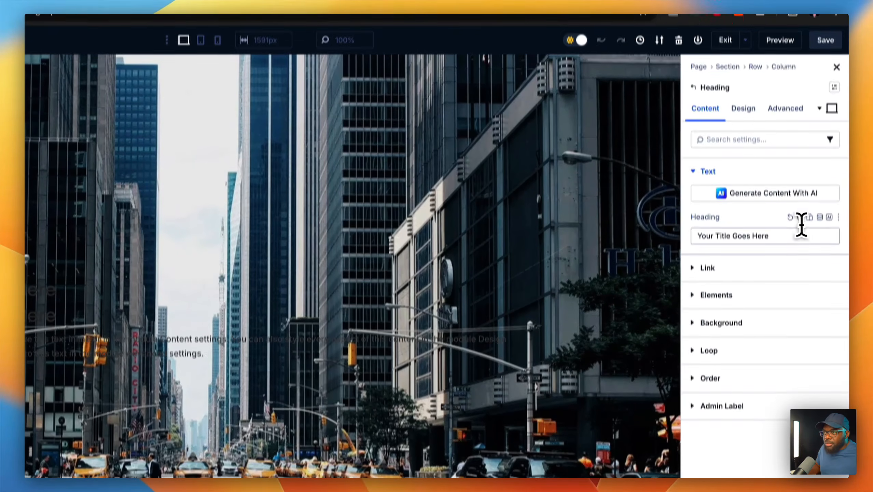
double_click(800, 247)
key(super+a)
text(Lorem ipsum dolor sit amet)
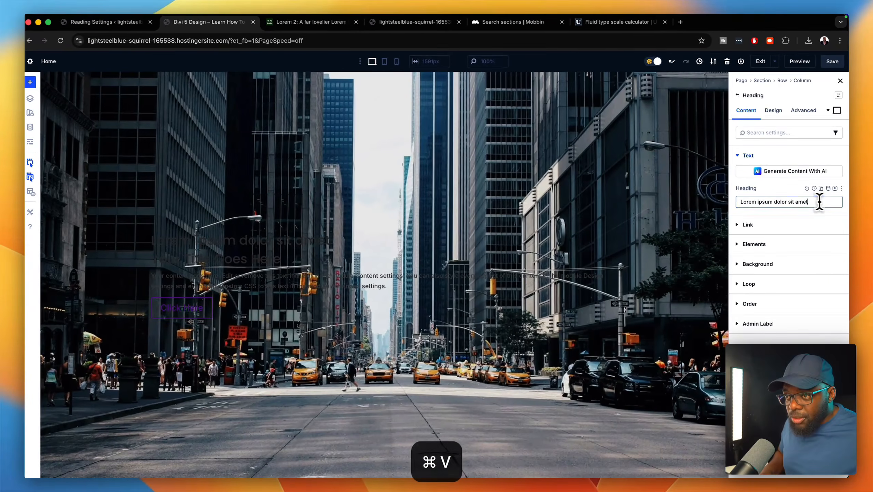
key(BackSpace)
key(BackSpace)
key(BackSpace)
key(BackSpace)
key(BackSpace)
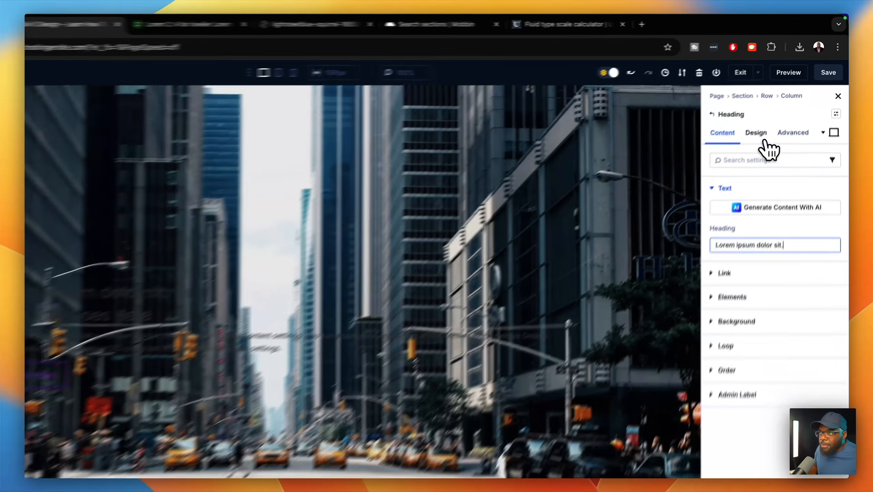
- Make the heading an H5 and start adding a new global colour from its text colour picker
click(774, 110)
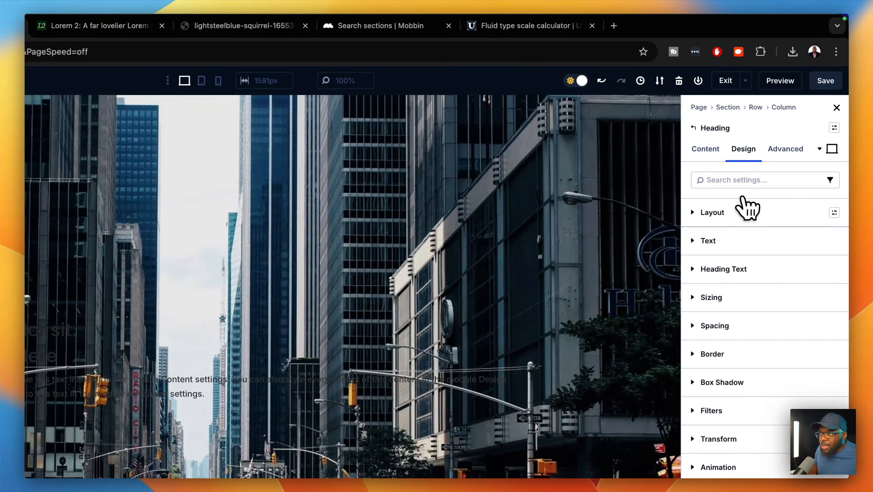
click(730, 270)
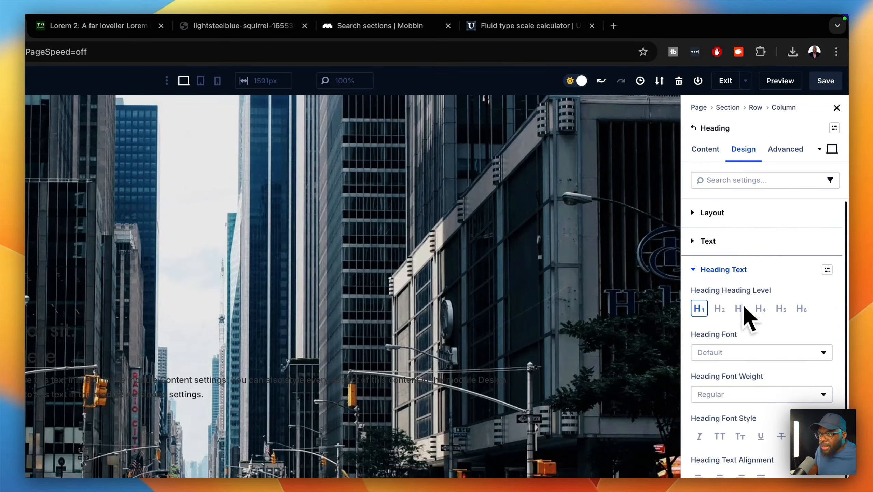
click(780, 310)
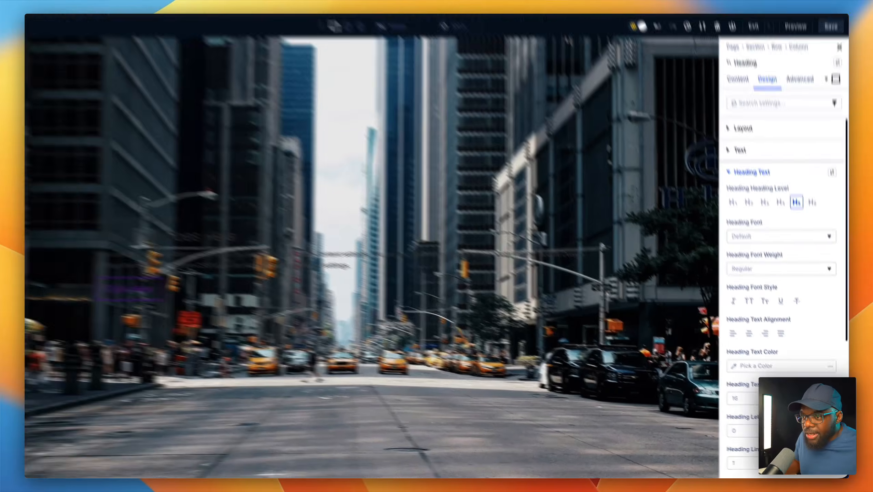
click(830, 391)
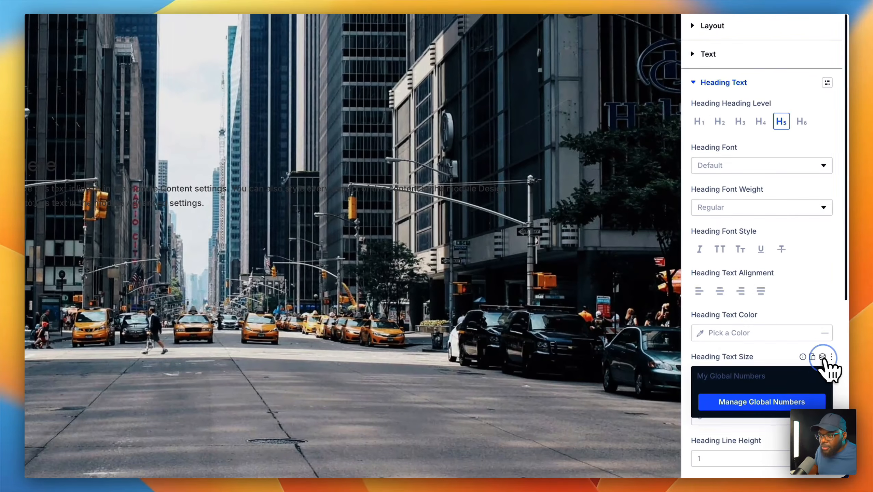
click(767, 355)
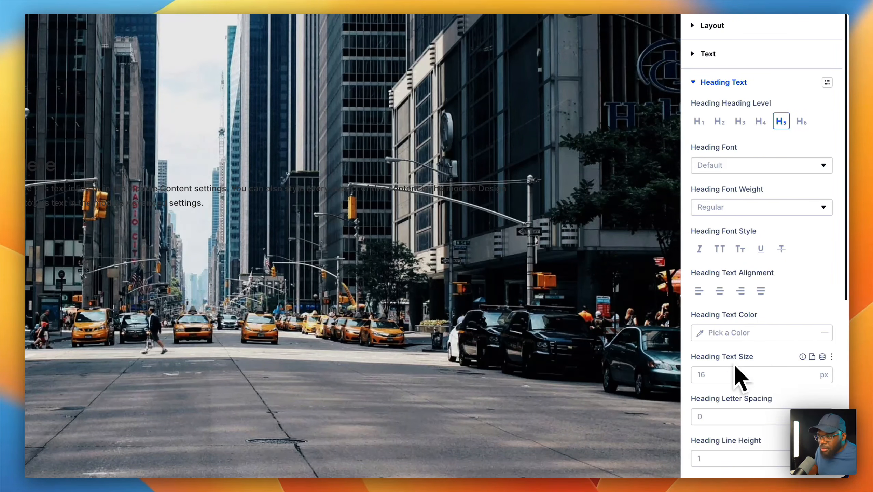
click(700, 333)
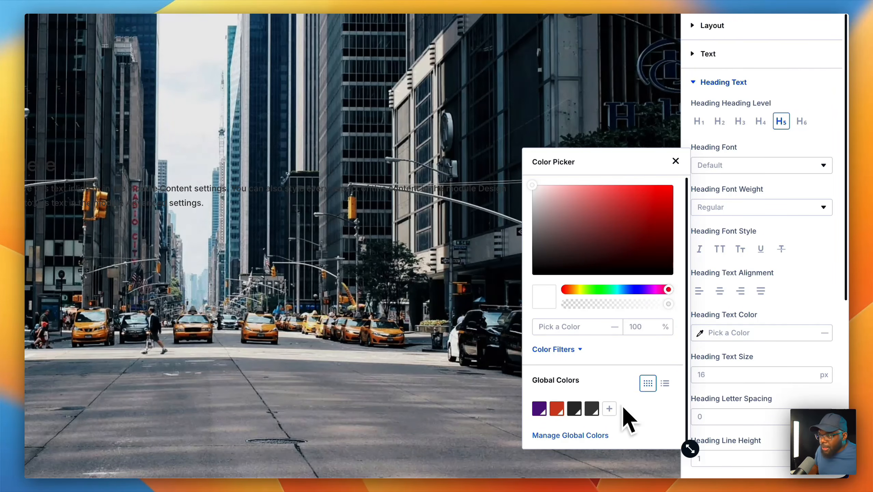
click(609, 409)
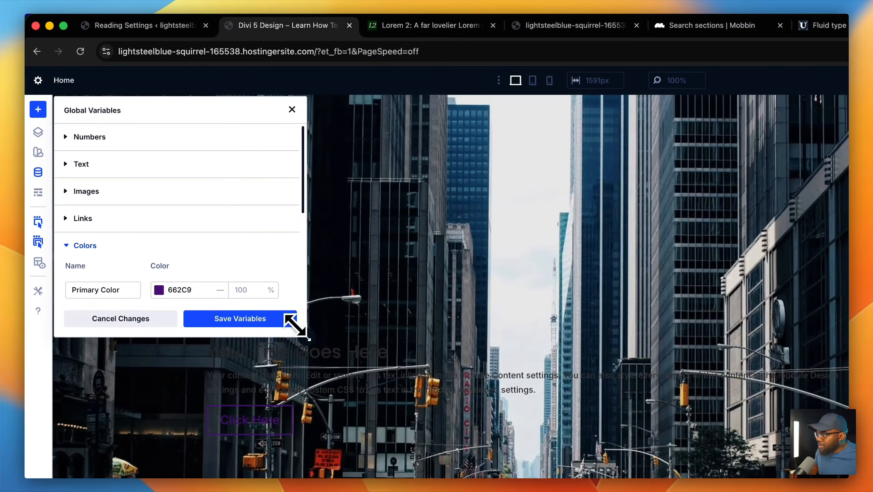
- Create a global colour named Light Gray with value F5F5F5 and save the variables site-wide
drag(302, 333, 431, 491)
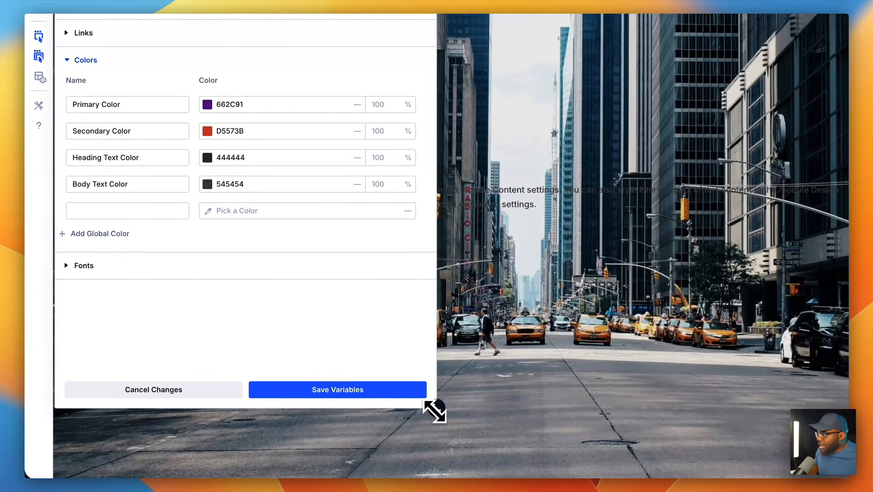
click(208, 210)
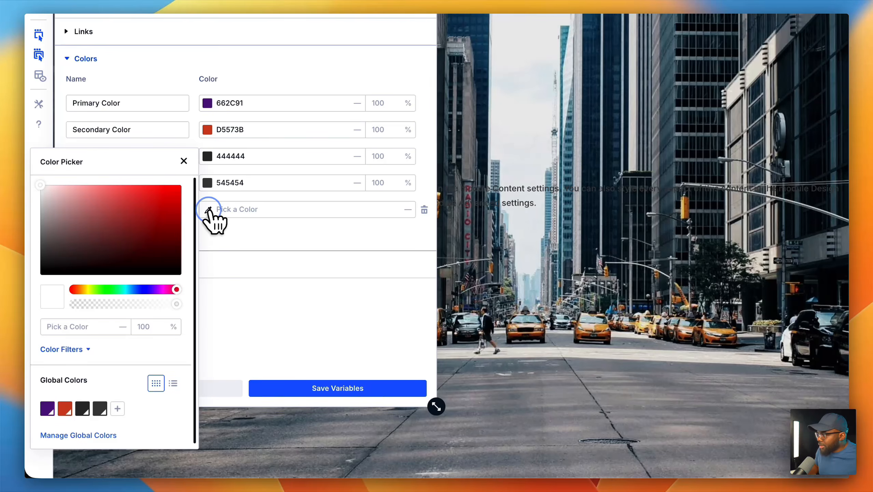
drag(35, 196, 34, 197)
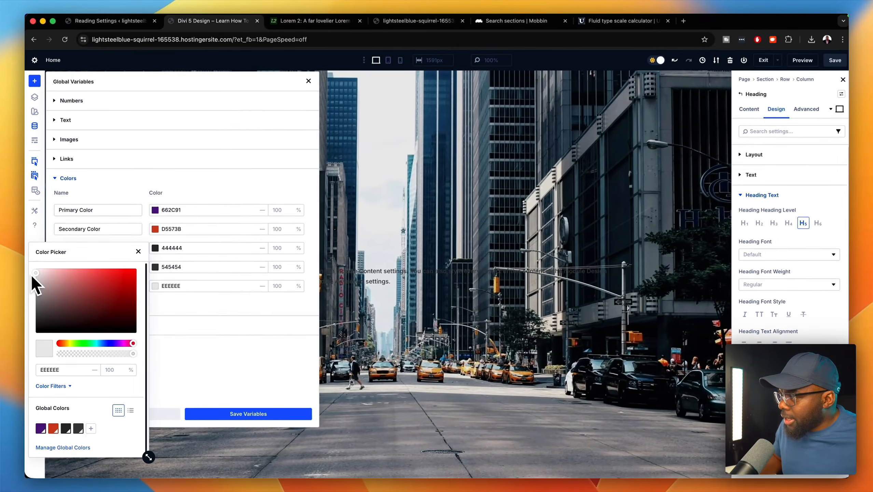
drag(31, 275, 31, 273)
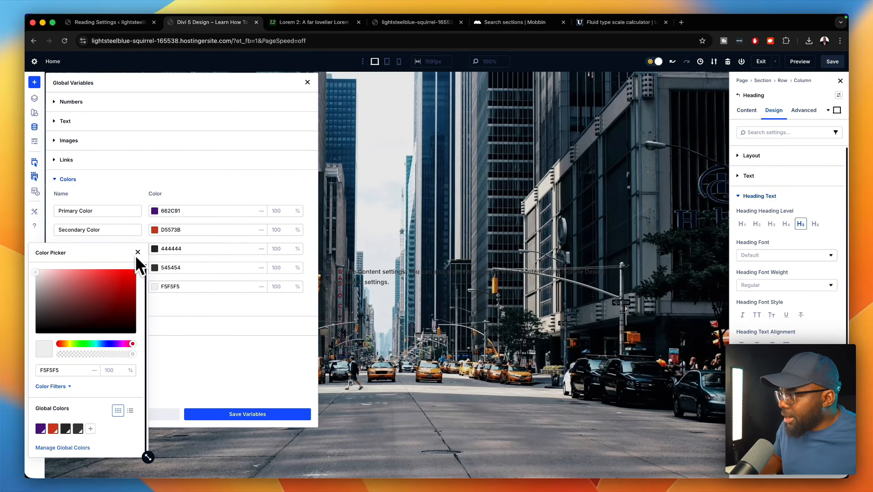
click(193, 333)
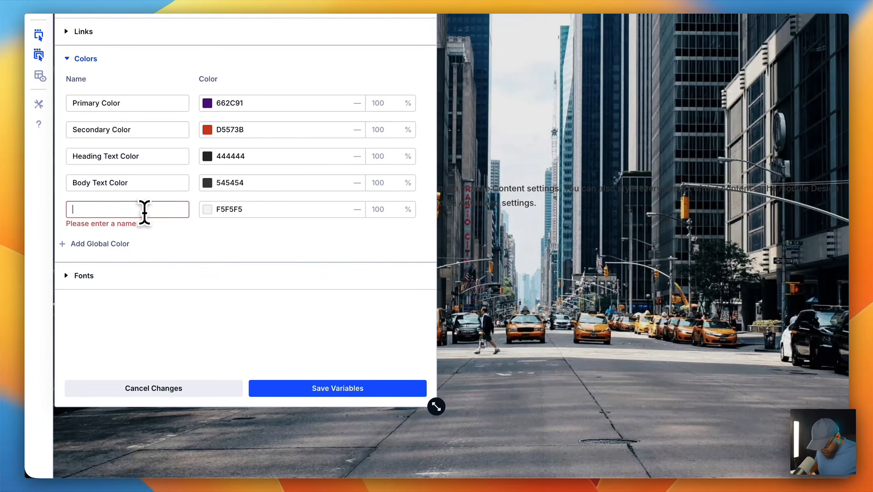
text(Light Gray)
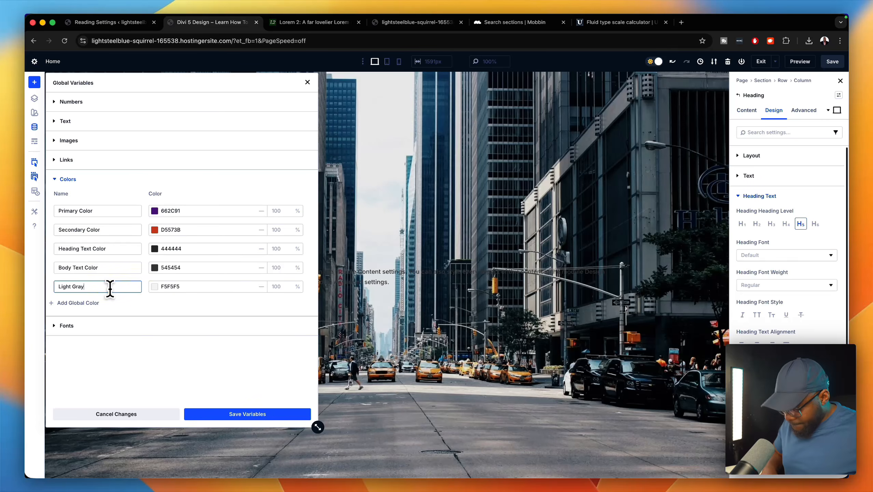
click(276, 420)
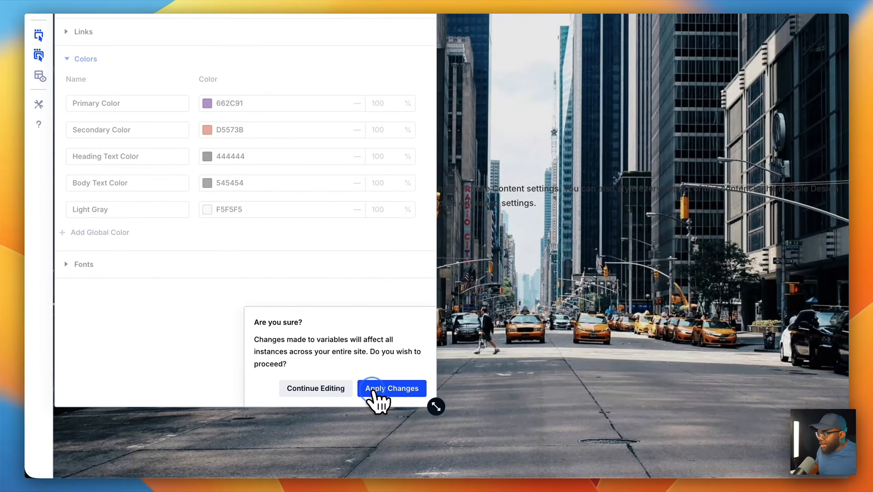
click(276, 422)
click(374, 393)
click(376, 387)
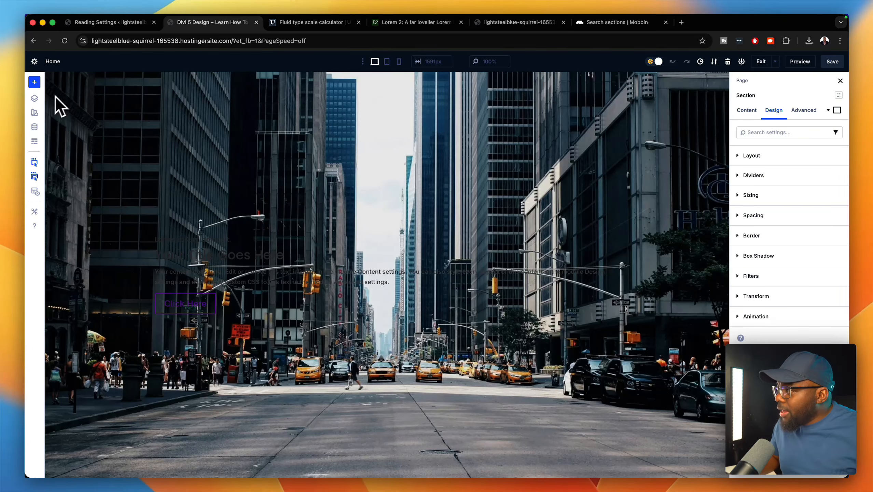
click(34, 126)
- Review the global Numbers variables, then close the variables panel
click(130, 127)
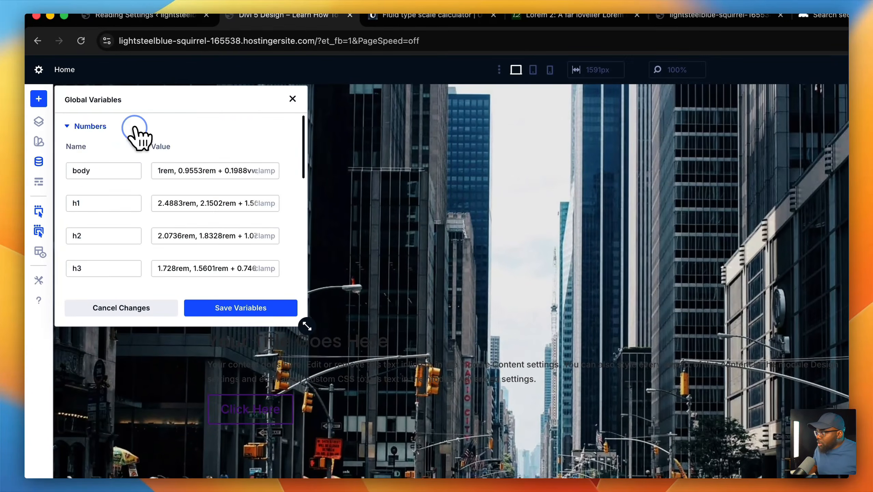
drag(307, 326, 457, 491)
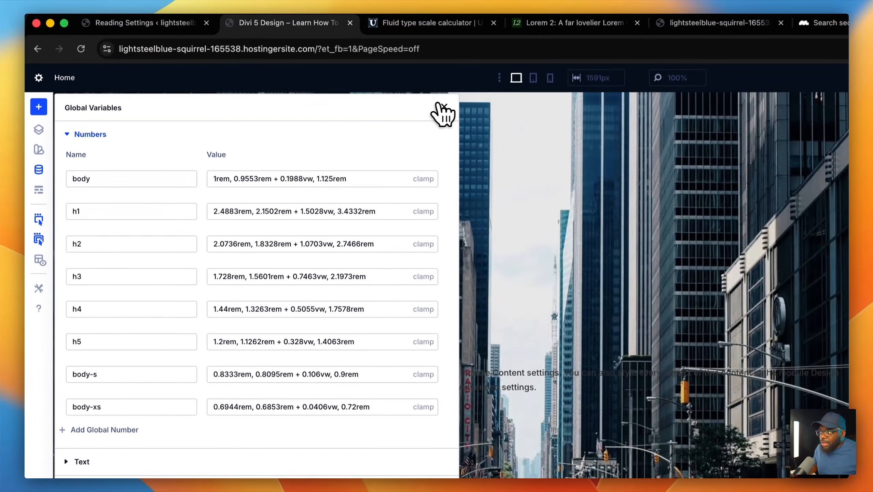
click(443, 107)
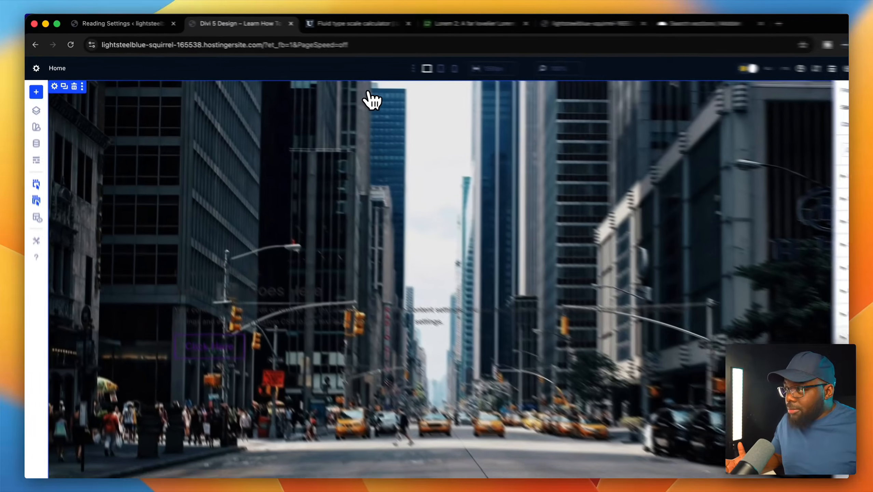
- Delete the city-street background image from the hero section's background settings
click(447, 113)
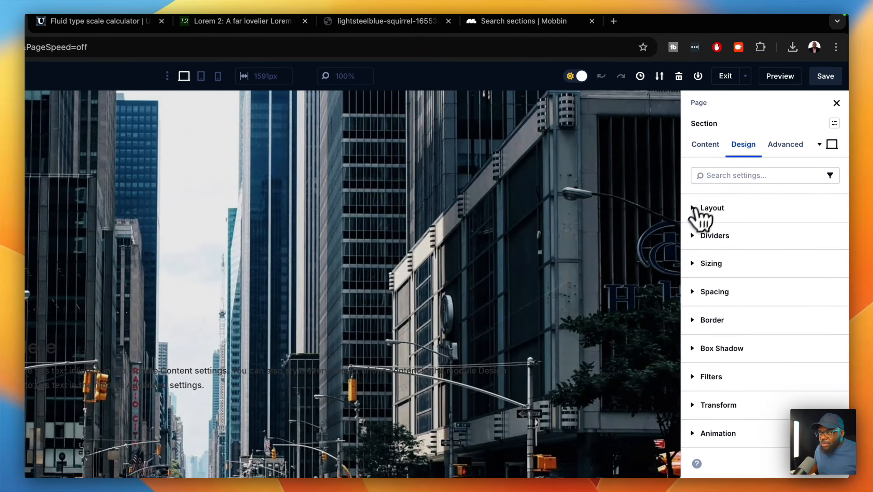
click(700, 145)
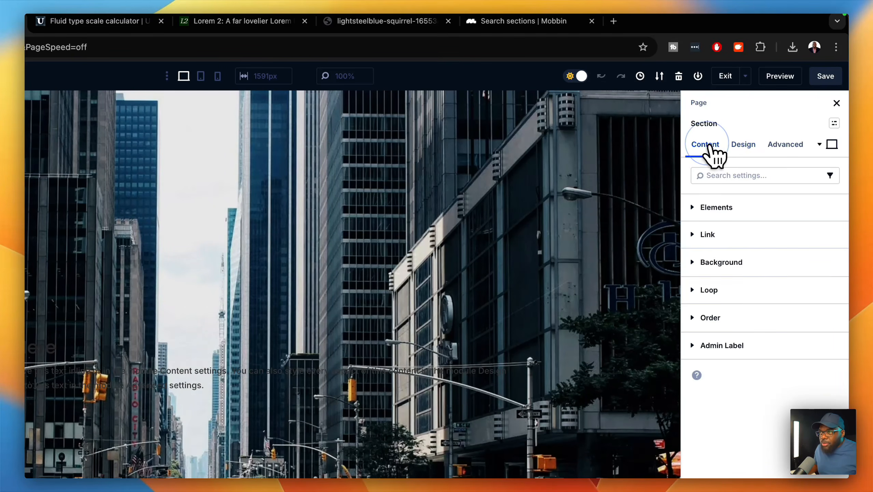
click(740, 272)
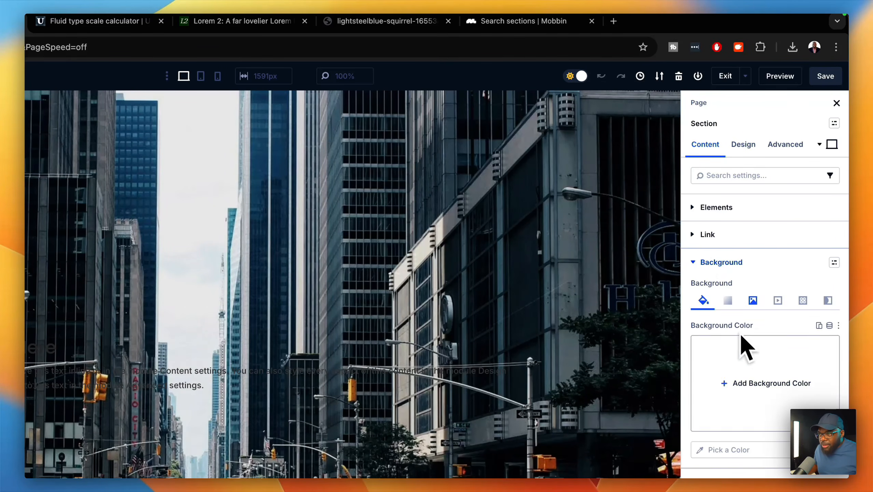
click(752, 300)
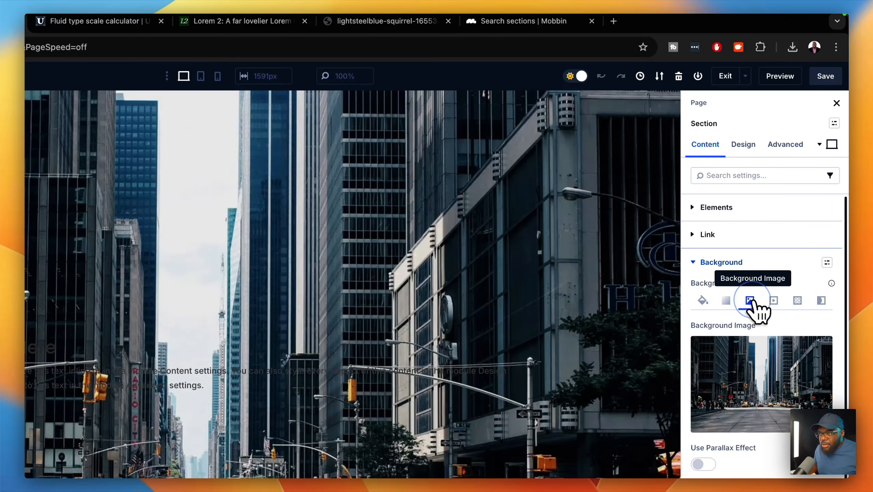
click(813, 345)
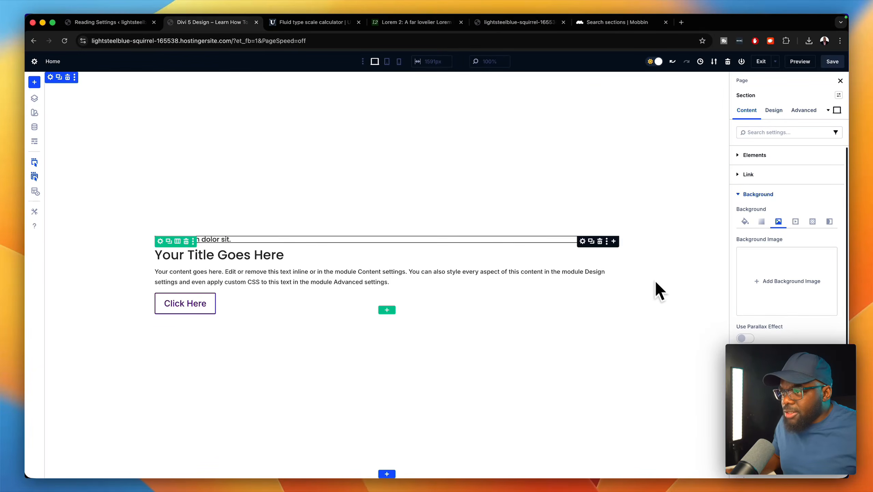
click(583, 241)
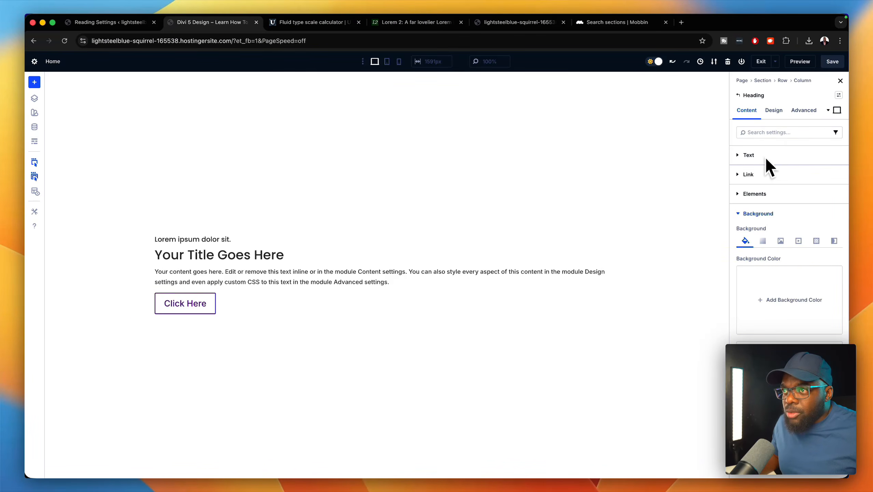
click(774, 110)
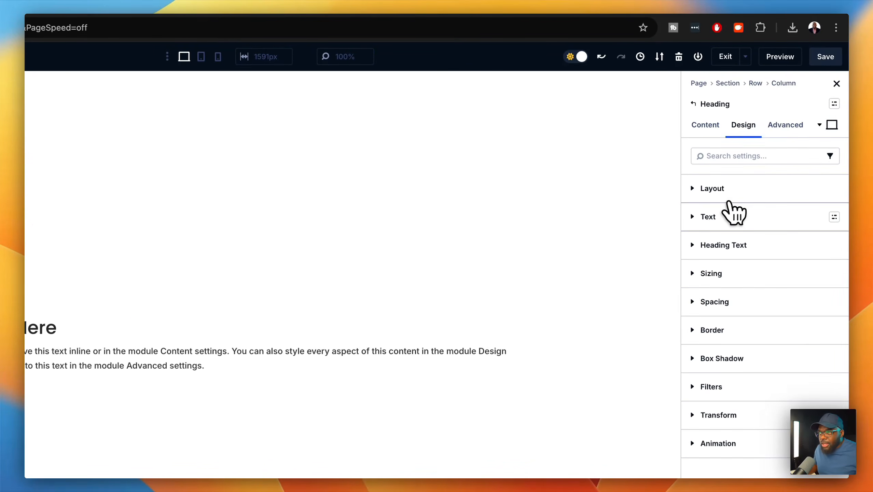
- Style the subheading uppercase, Light Gray with 1 px letter spacing, and size the title to global H1
click(745, 247)
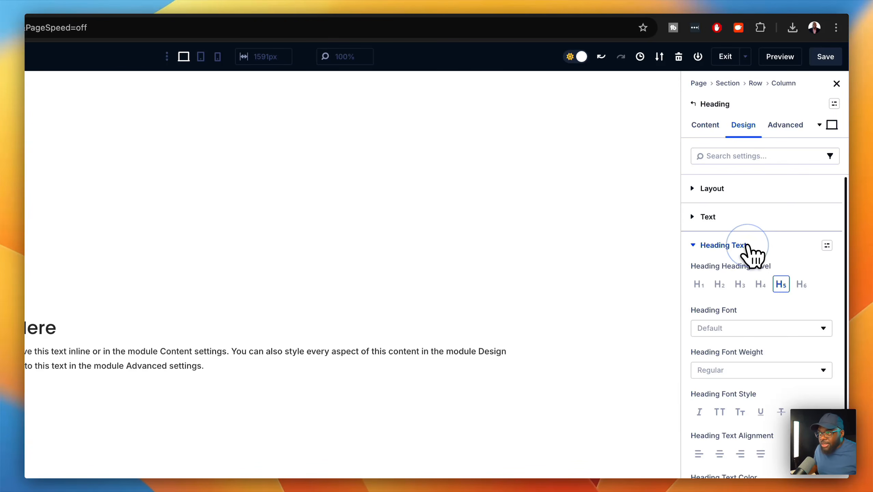
scroll(761, 362, down, 5)
click(723, 273)
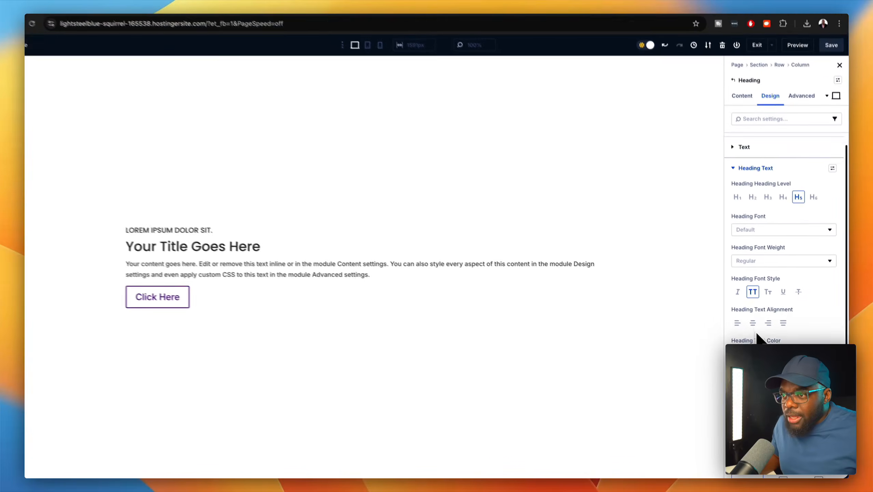
scroll(761, 338, down, 1)
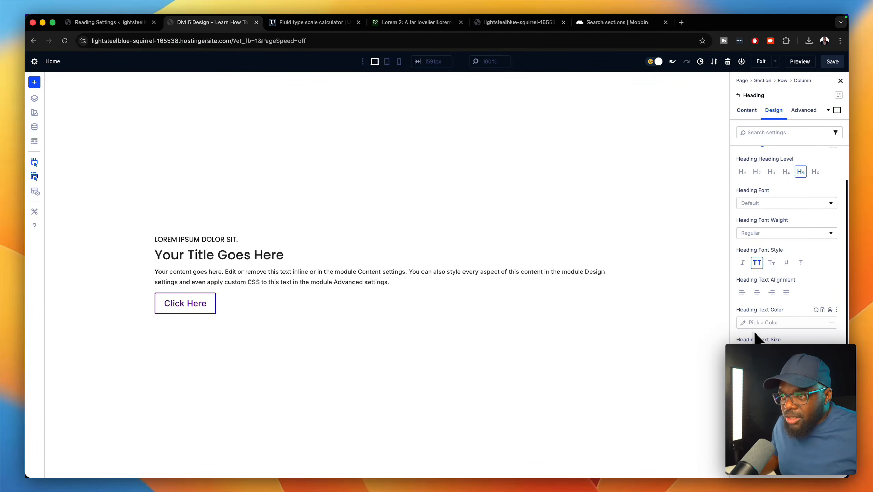
click(743, 323)
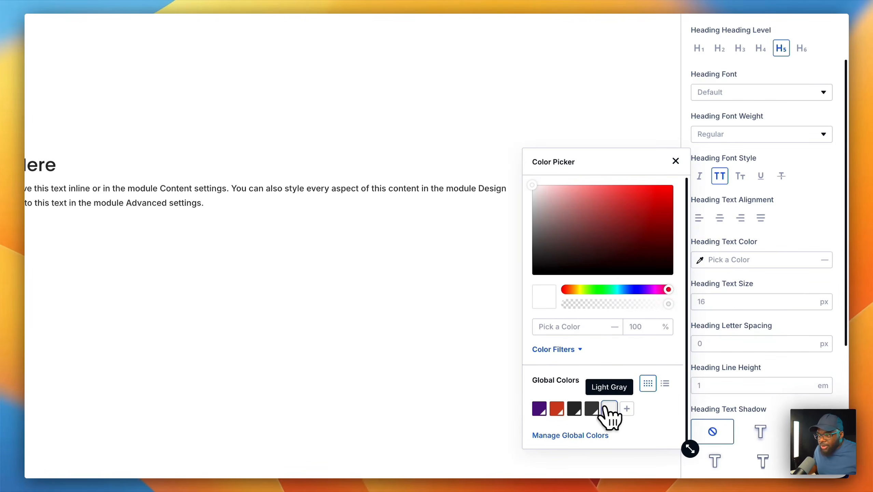
click(609, 410)
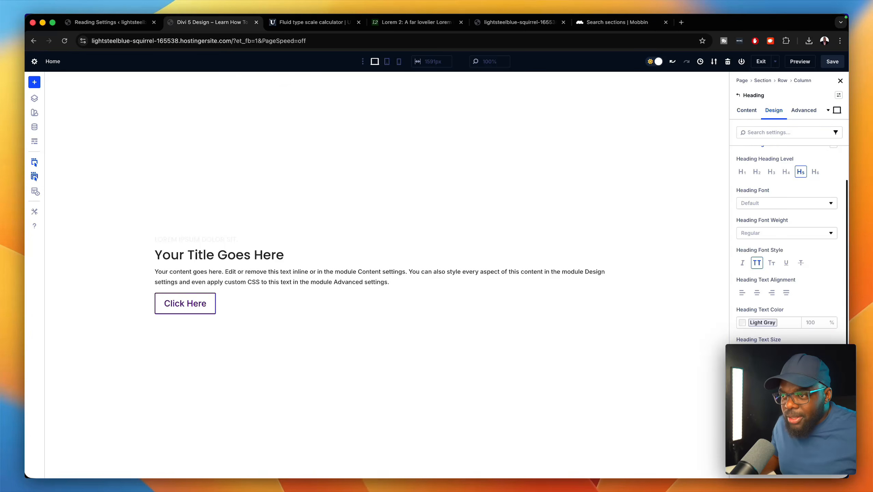
click(822, 380)
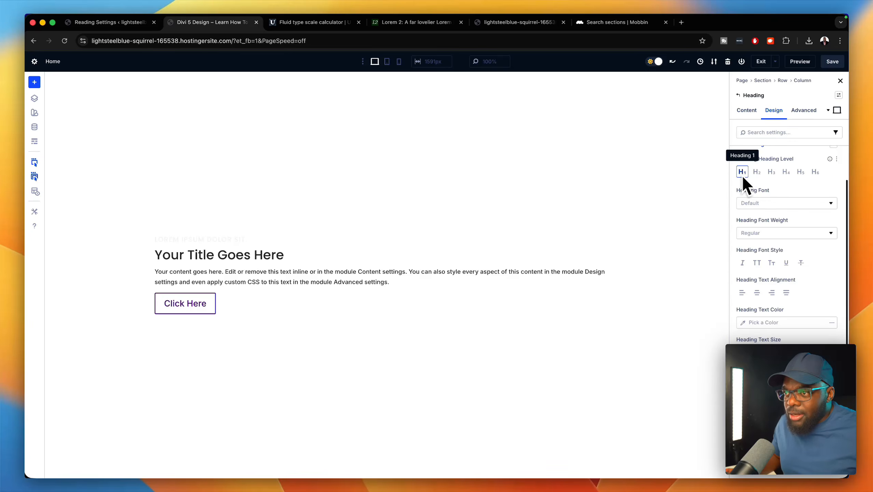
click(829, 339)
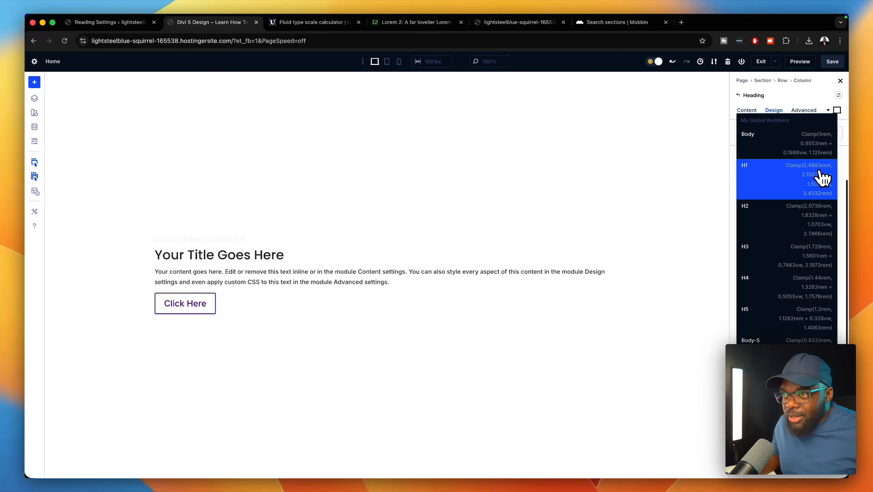
click(822, 176)
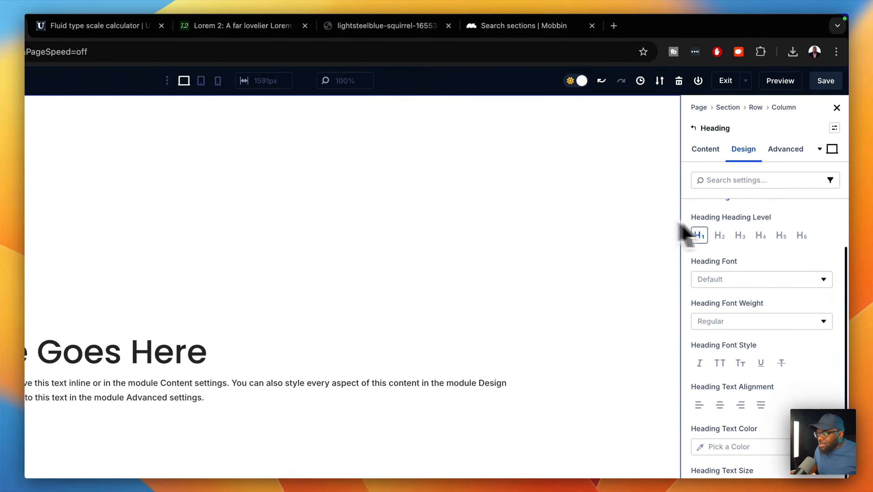
- Paste 'Nullam malesuada erat ut turpis.' from Lorem2 into the main title's Heading field
click(365, 26)
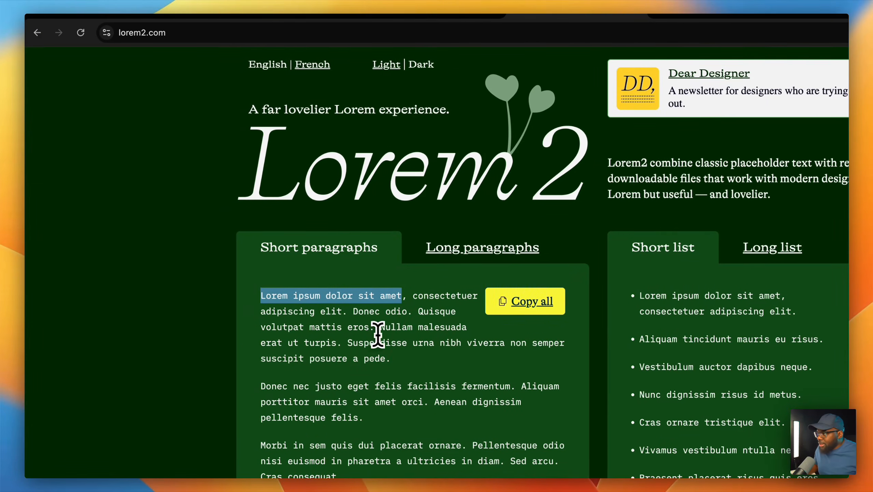
drag(382, 329, 340, 346)
key(super+c)
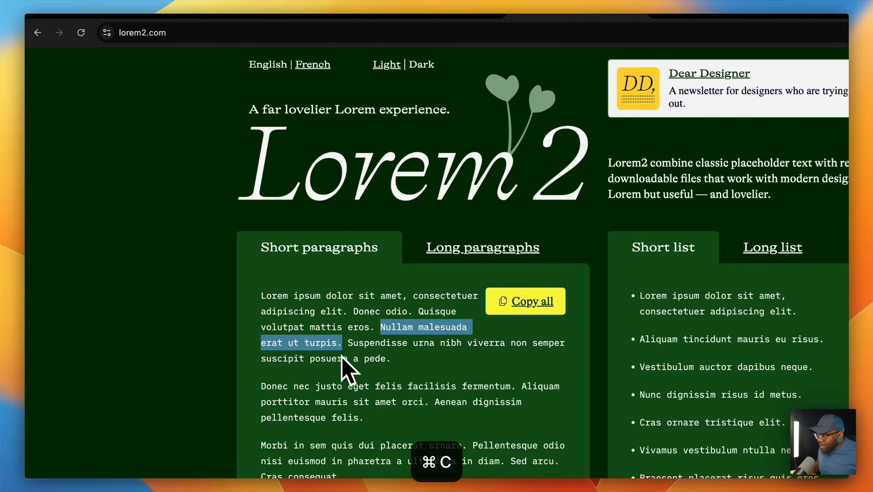
click(295, 25)
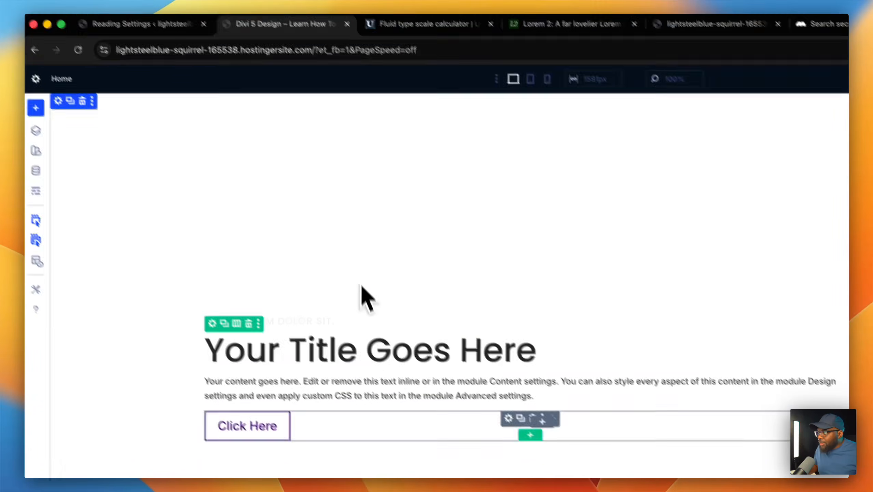
click(705, 135)
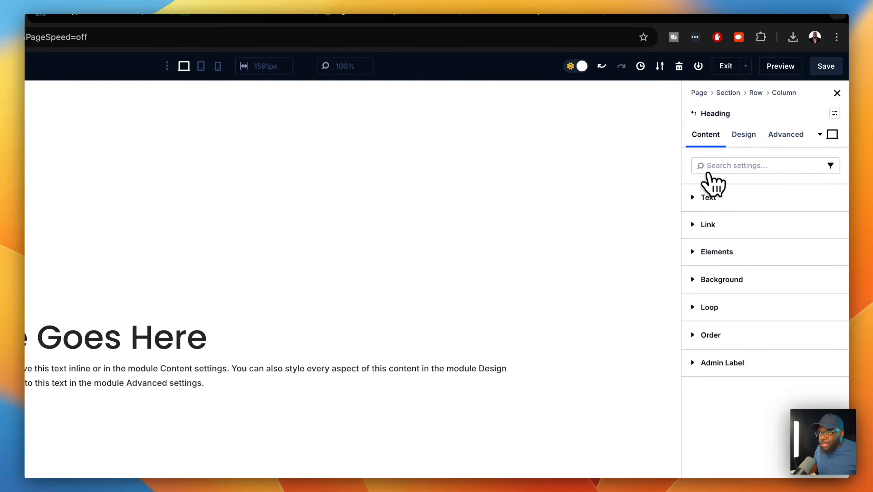
click(718, 200)
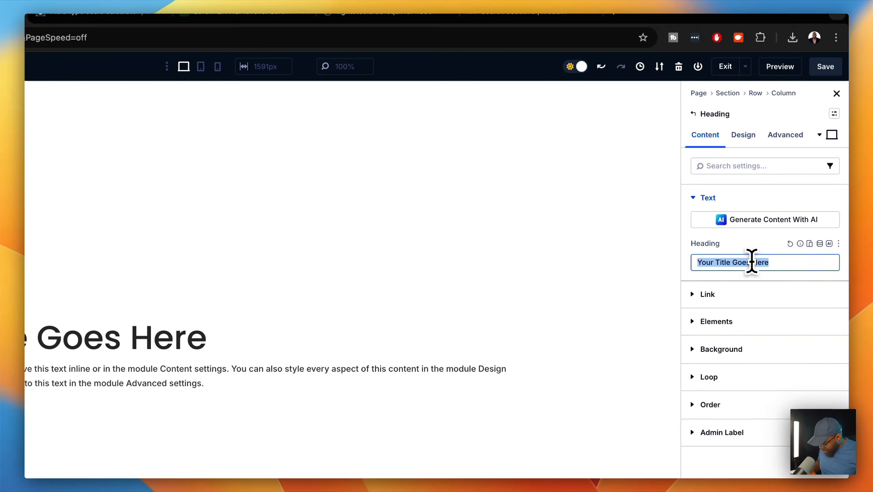
key(super+v)
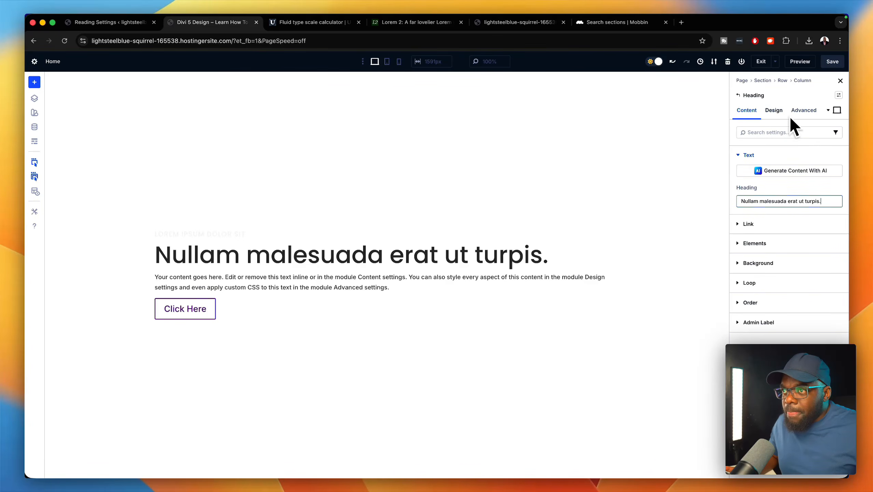
- Replace the hero body text with the Lorem2 paragraph beginning 'Donec nec justo eget felis facilisis fermentum'
click(396, 23)
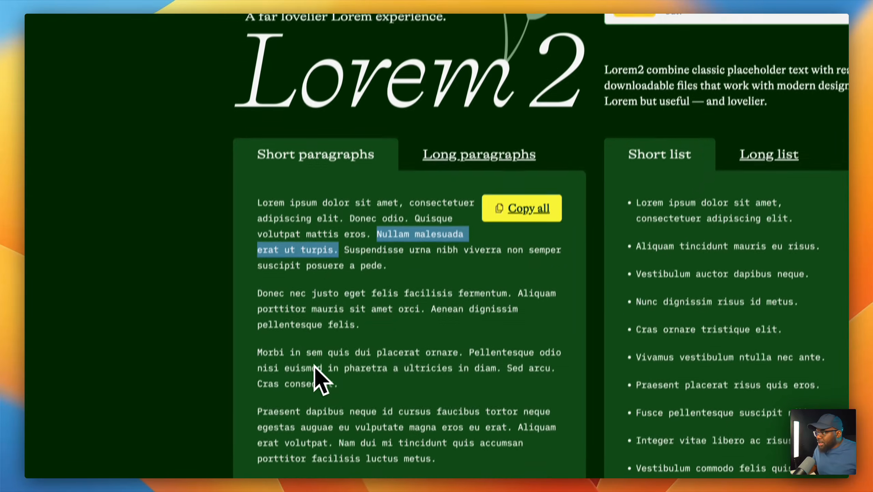
click(366, 324)
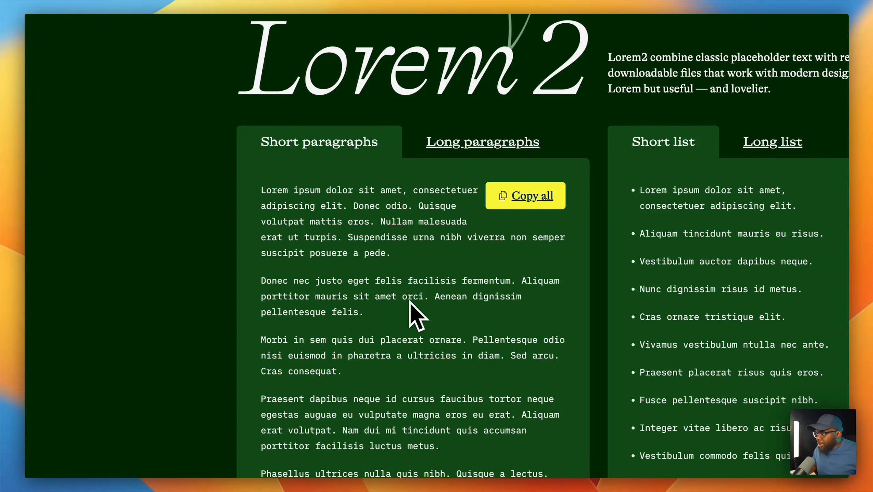
drag(378, 314, 305, 280)
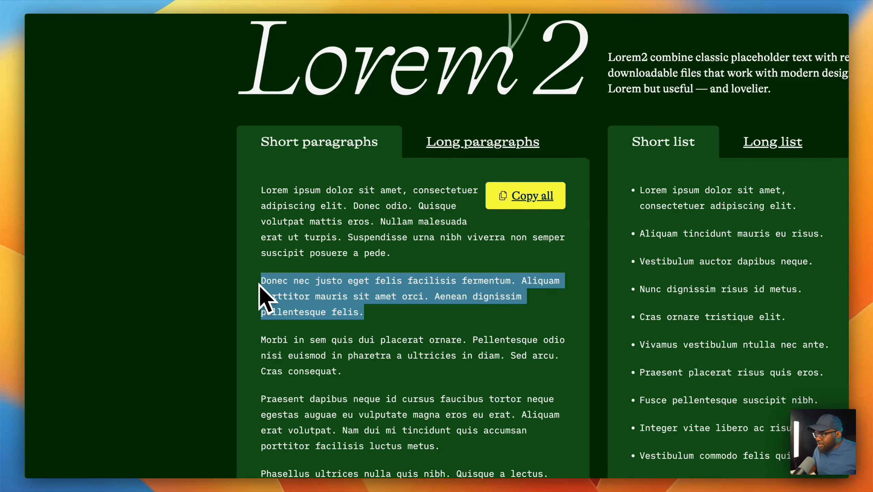
key(super+c)
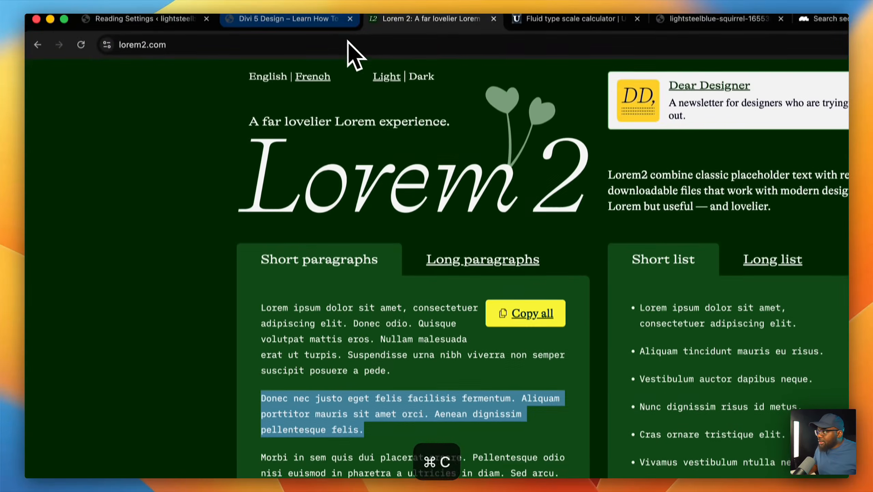
click(284, 25)
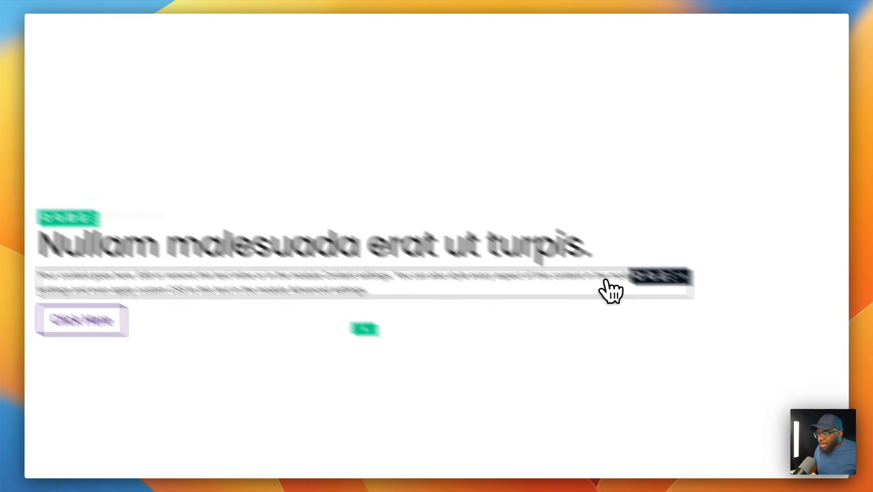
click(492, 233)
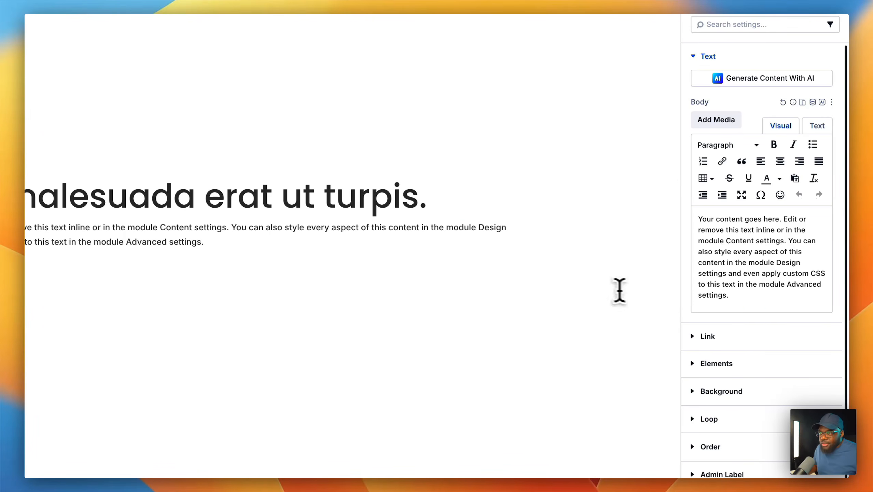
drag(769, 307, 691, 200)
key(super+v)
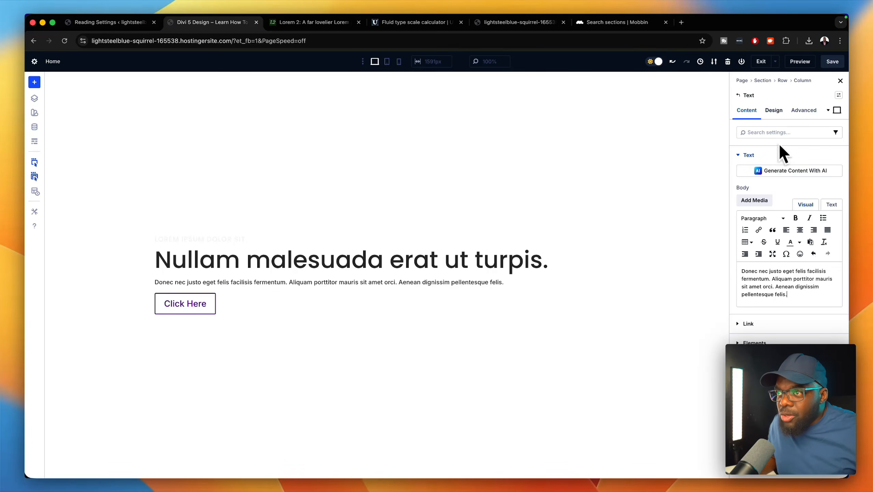
click(774, 110)
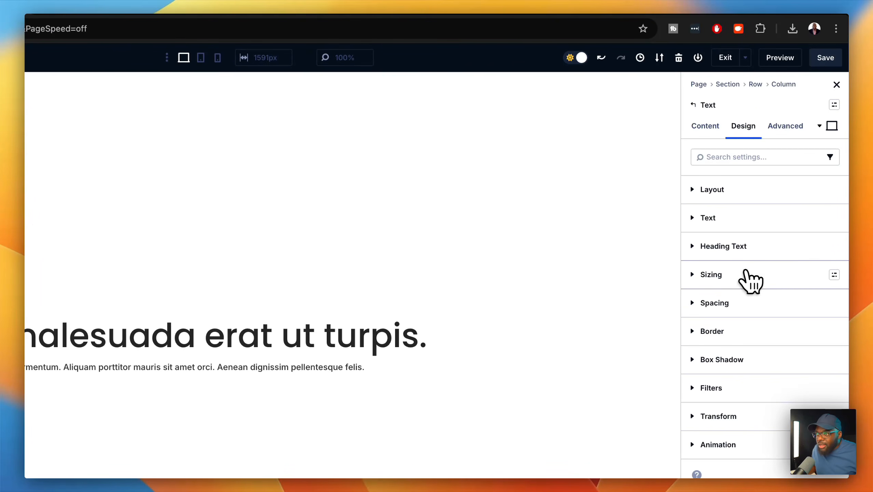
- Set the body text size to the global Body value
click(745, 217)
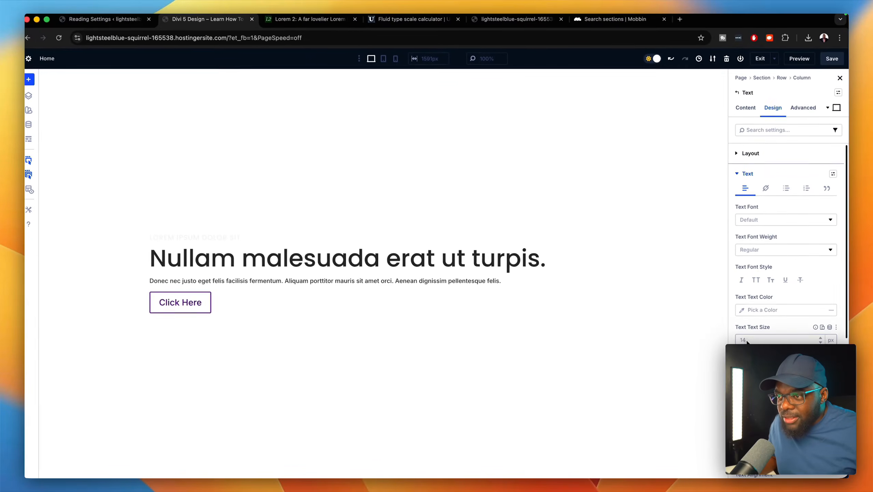
click(830, 328)
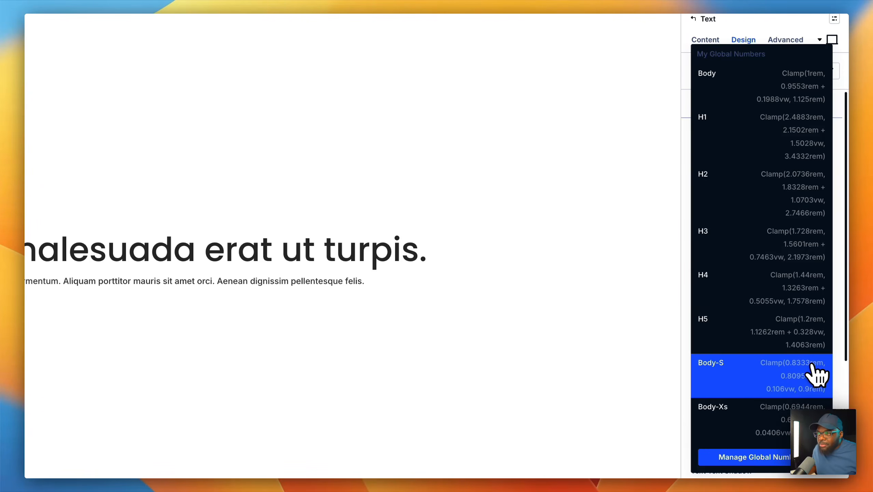
click(805, 81)
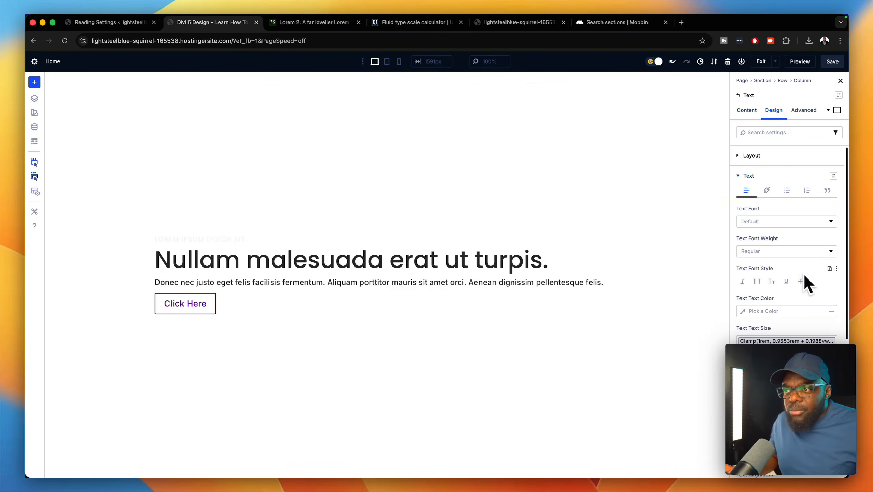
- Save the current text styles as a default preset named 'body'
click(834, 177)
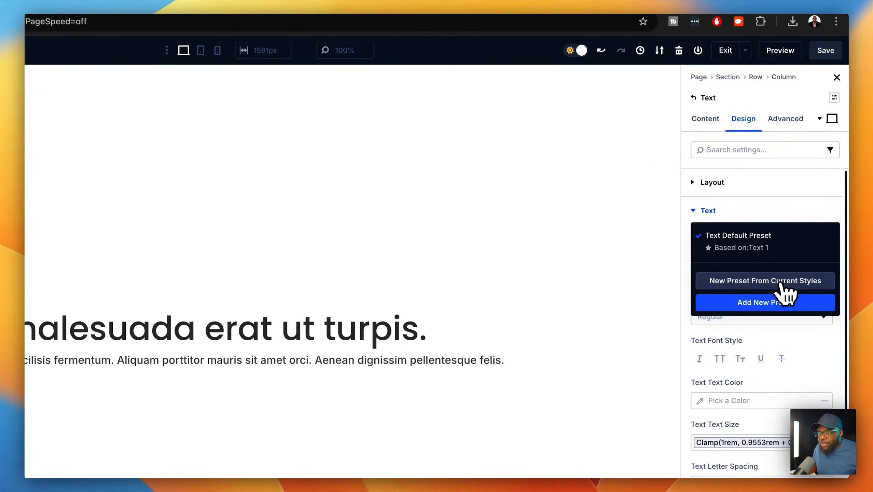
click(780, 281)
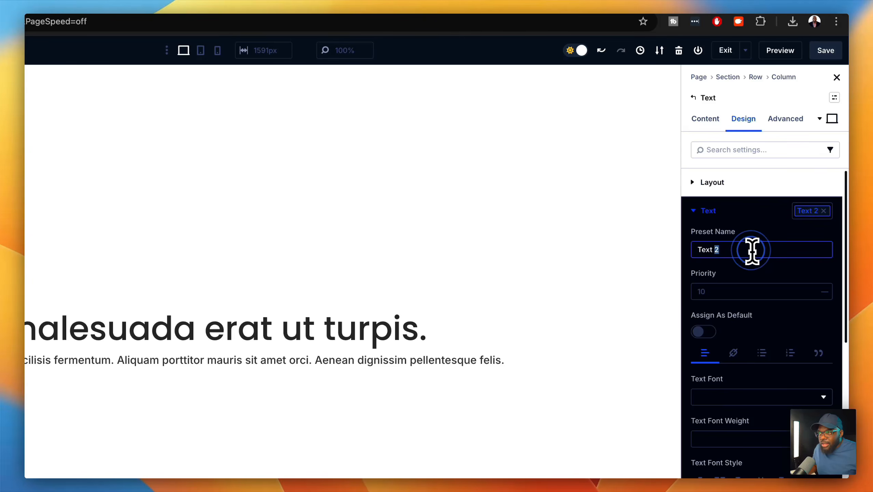
text(body)
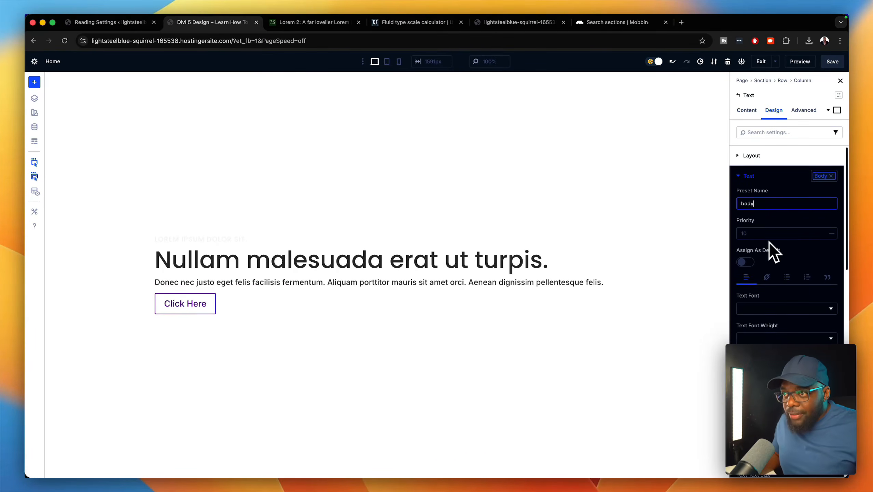
click(745, 262)
scroll(826, 407, down, 5)
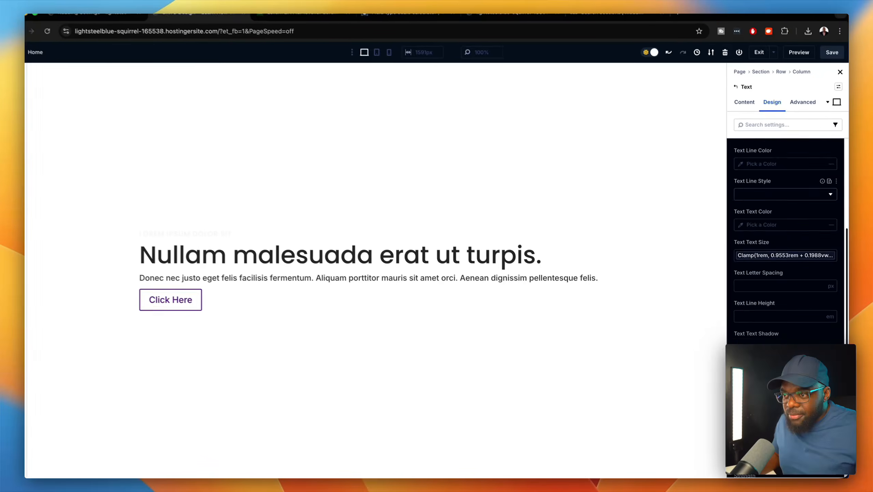
scroll(786, 242, down, 5)
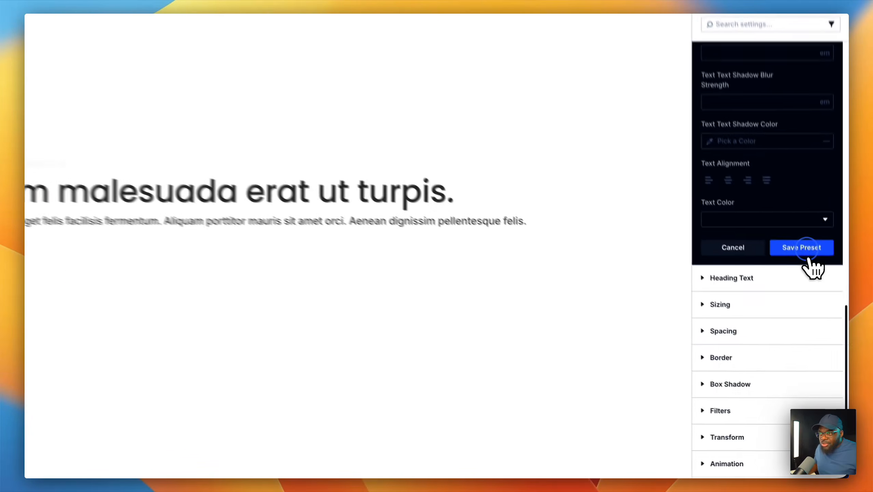
click(814, 304)
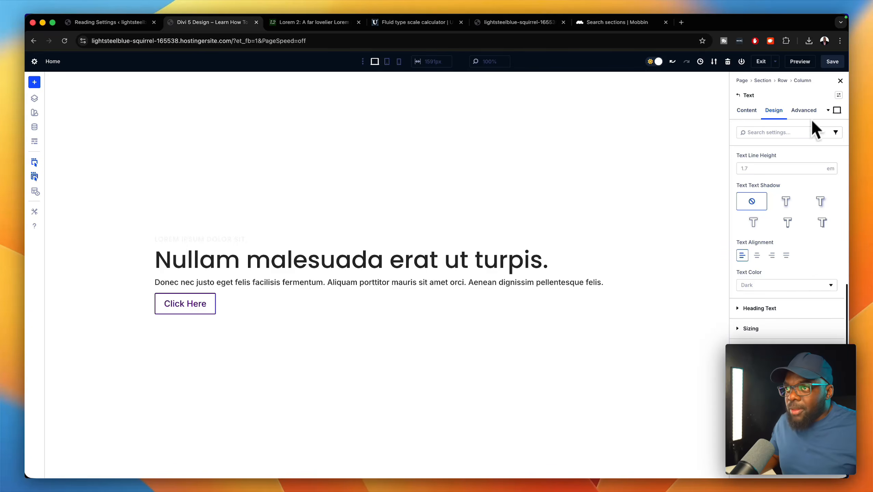
- Save the page and give the Click Here button custom styles with a purple Primary Color background
click(833, 61)
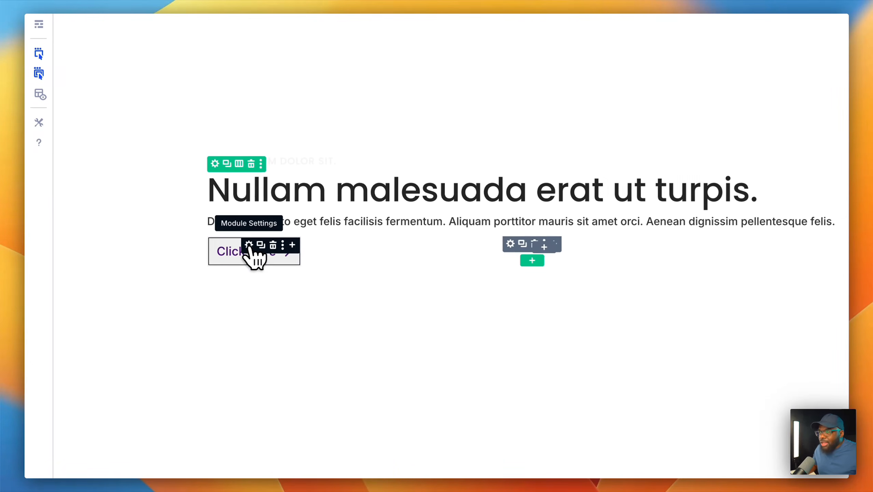
click(249, 245)
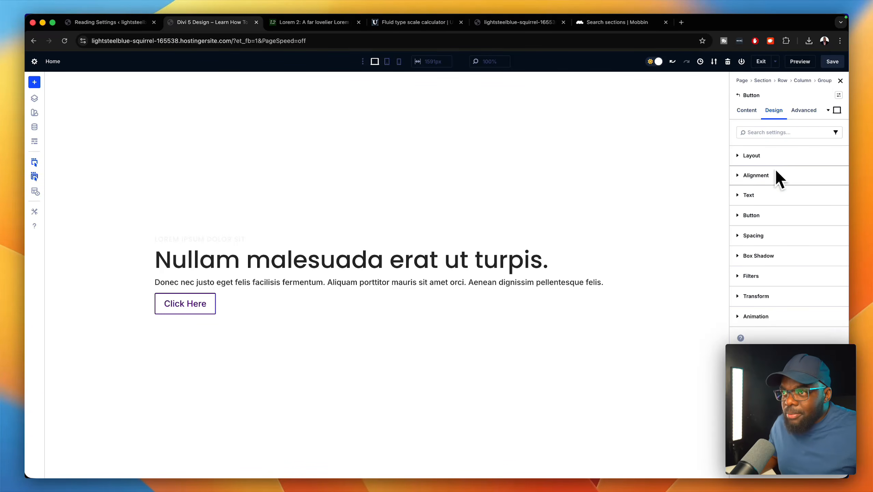
click(775, 214)
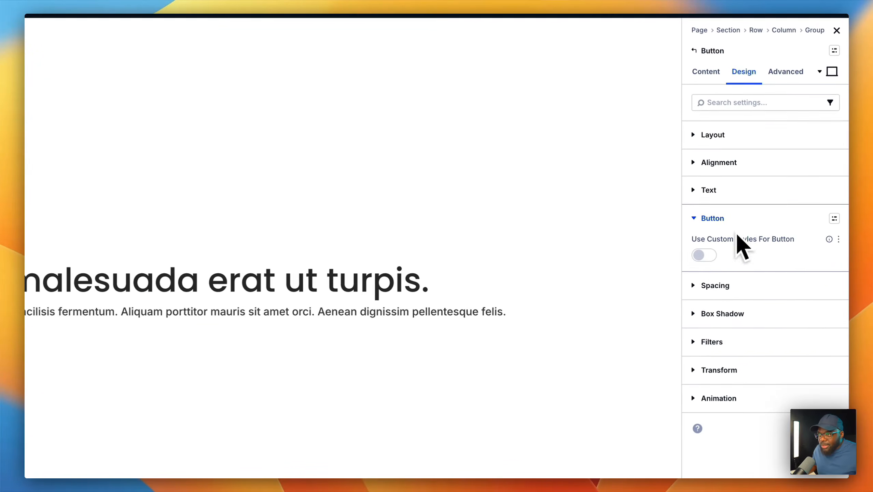
click(745, 242)
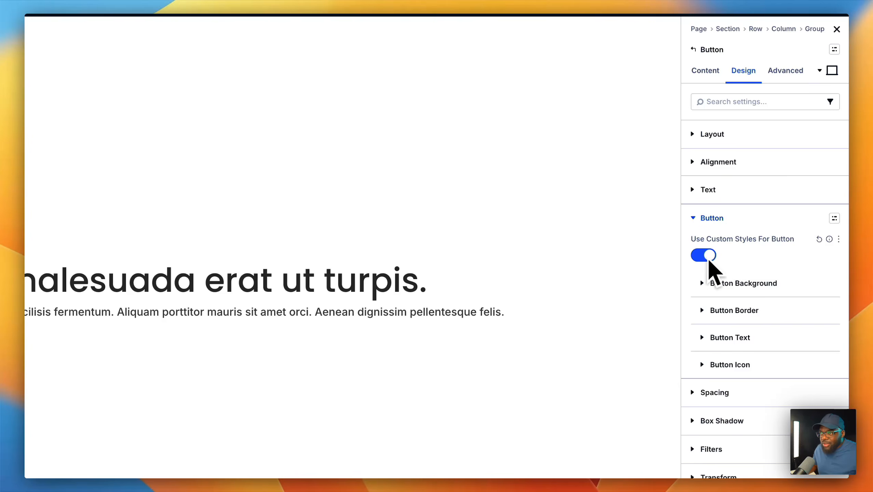
click(720, 285)
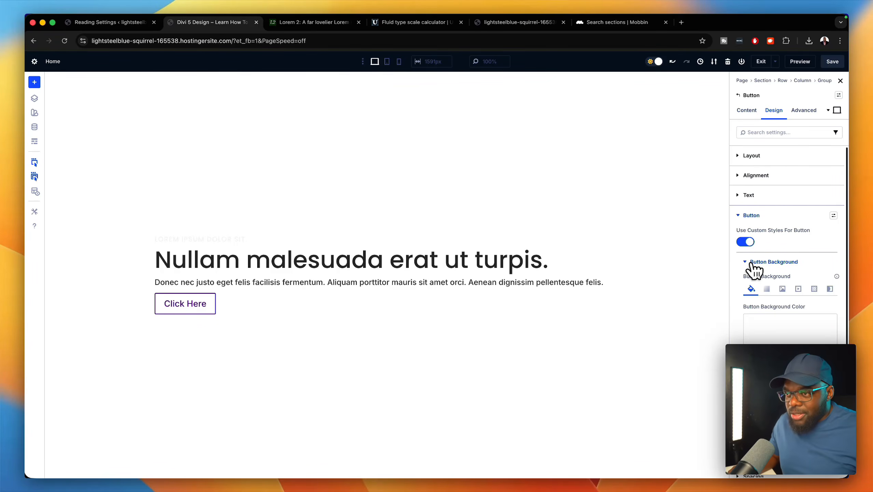
click(775, 347)
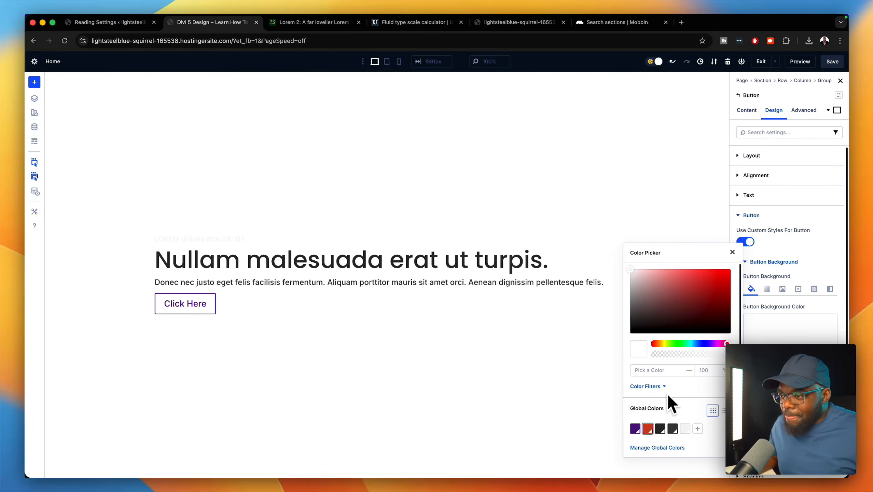
click(635, 429)
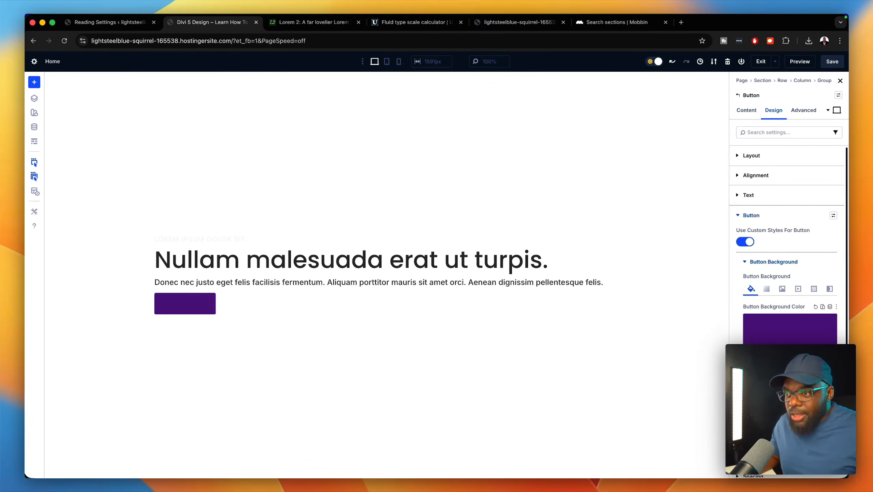
- Set the button border to Primary Color and the button text to Light Gray
scroll(788, 241, down, 2)
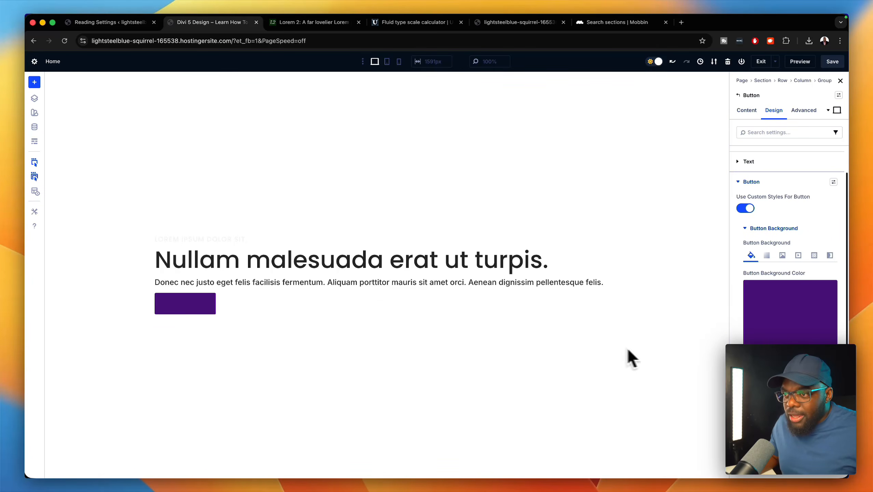
click(774, 228)
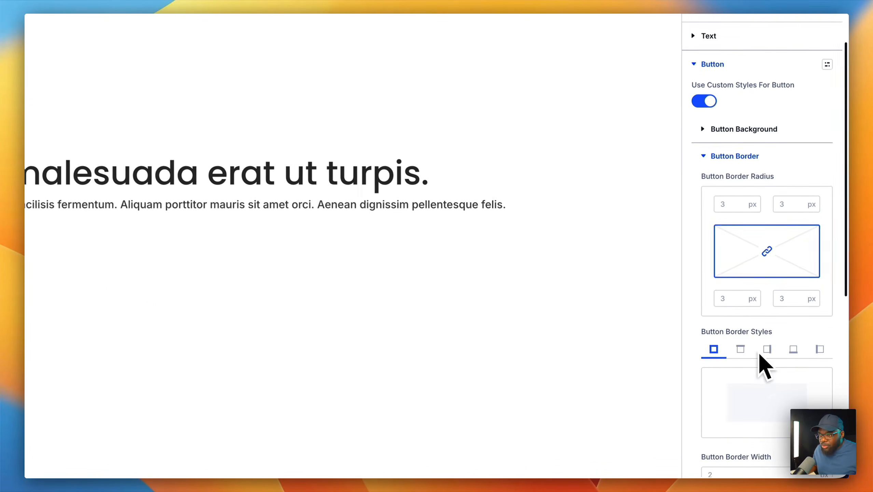
scroll(758, 365, down, 2)
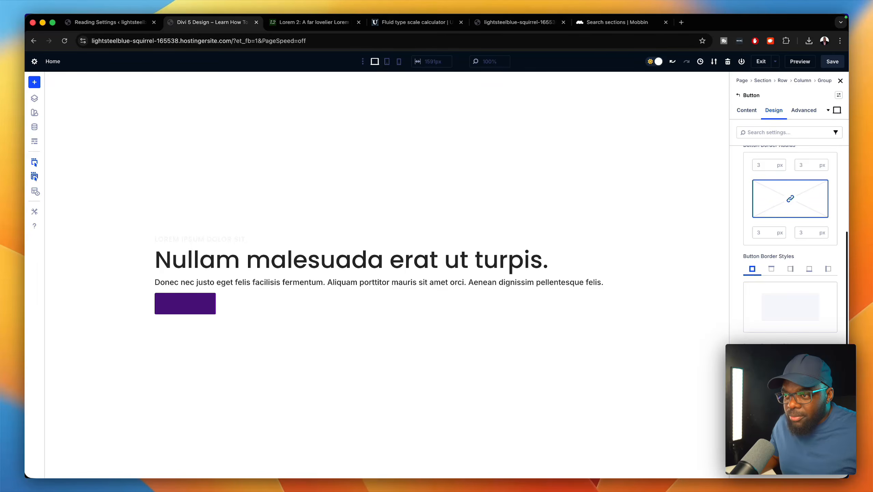
click(749, 389)
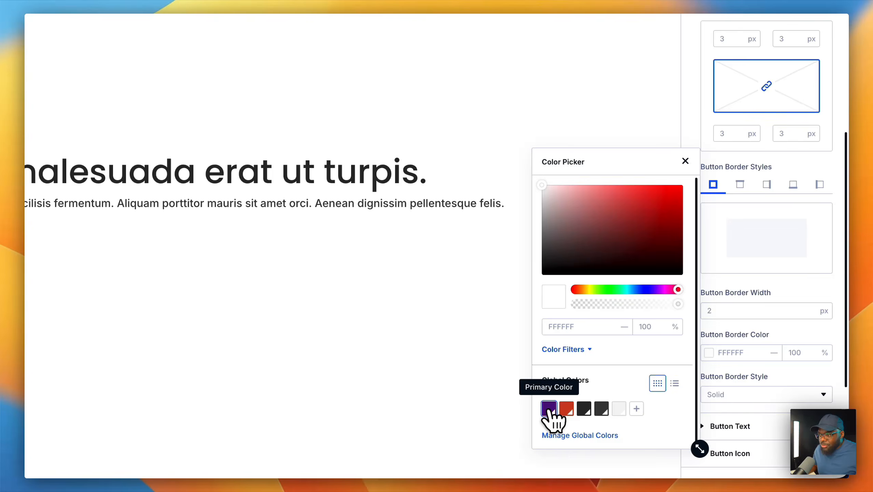
click(548, 409)
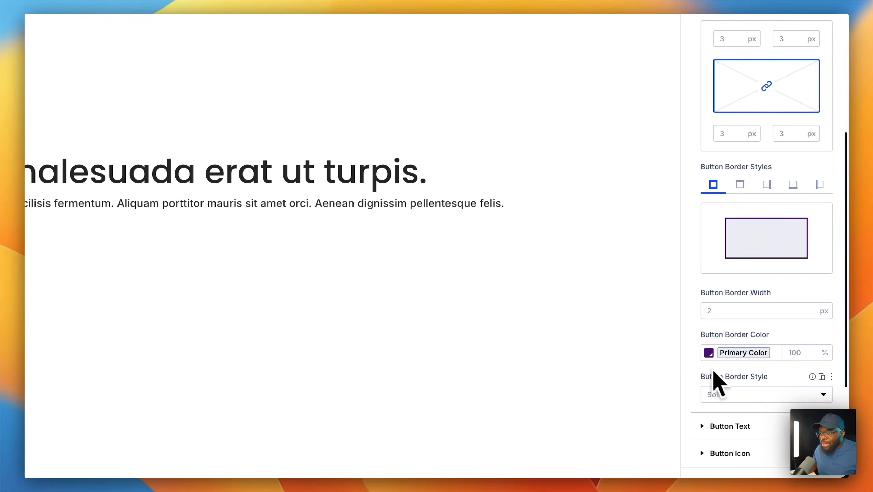
click(730, 426)
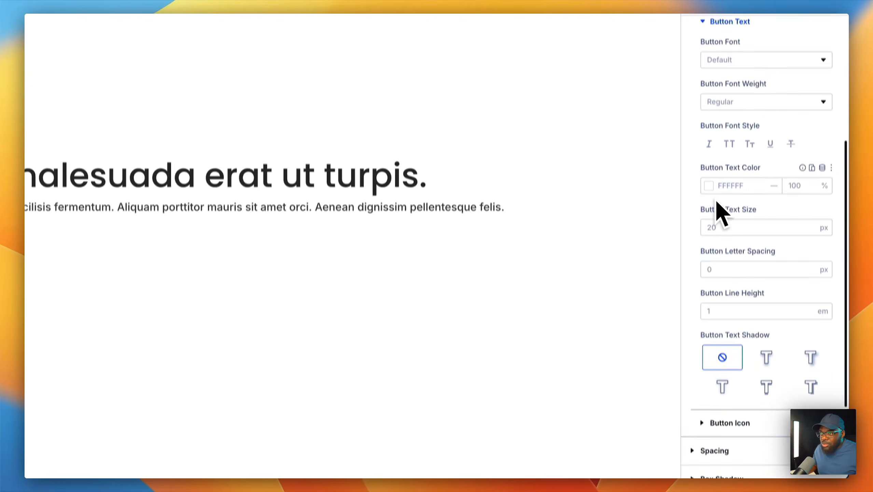
scroll(719, 210, up, 2)
click(822, 192)
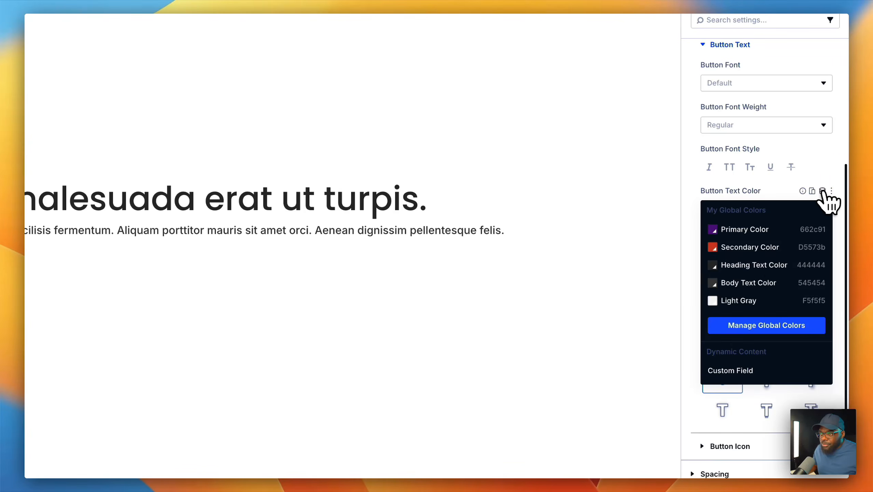
click(746, 301)
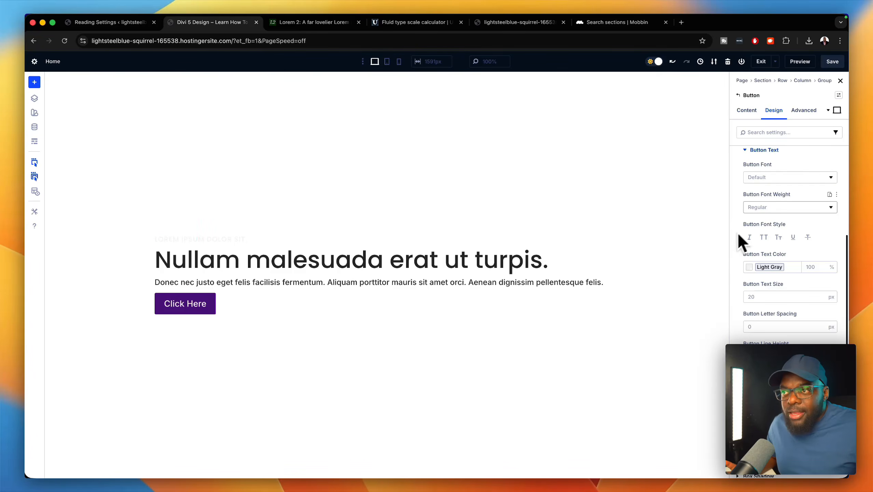
- Create a new button preset from the button's current styles
scroll(803, 277, up, 5)
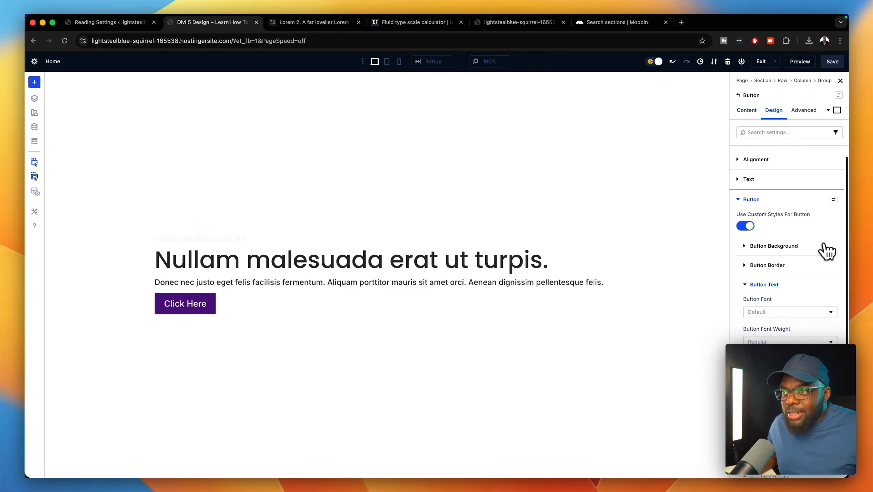
click(833, 199)
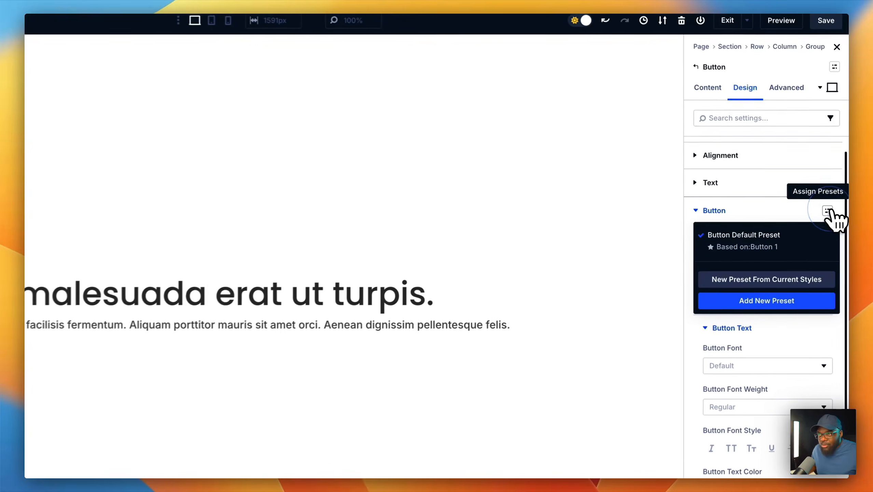
click(793, 250)
- Name the preset 'Button Primary', switch on Assign As Default, and save the preset
double_click(749, 251)
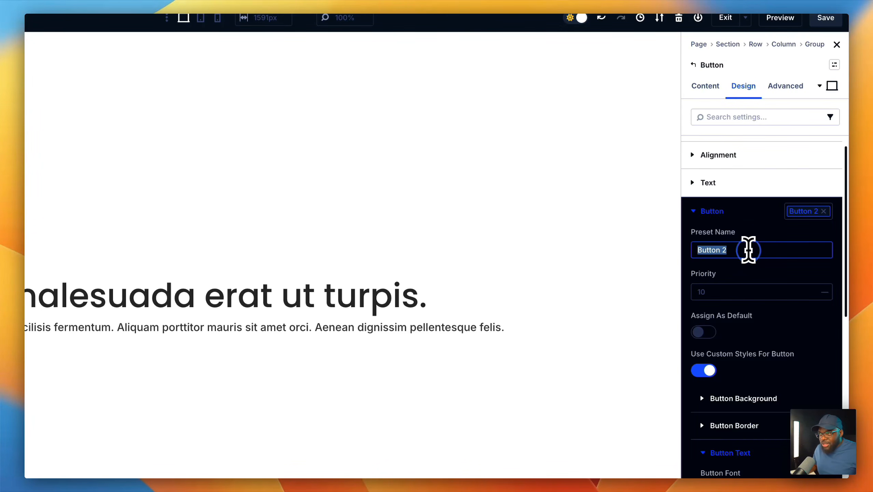
key(BackSpace)
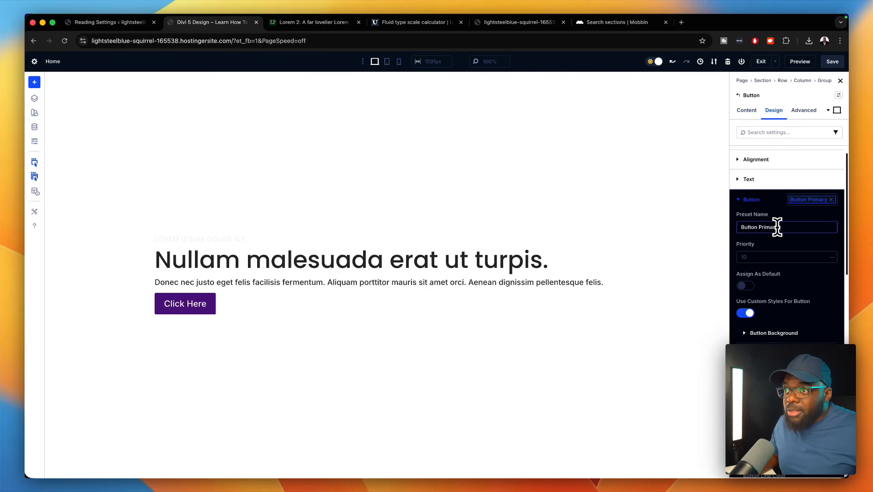
click(750, 286)
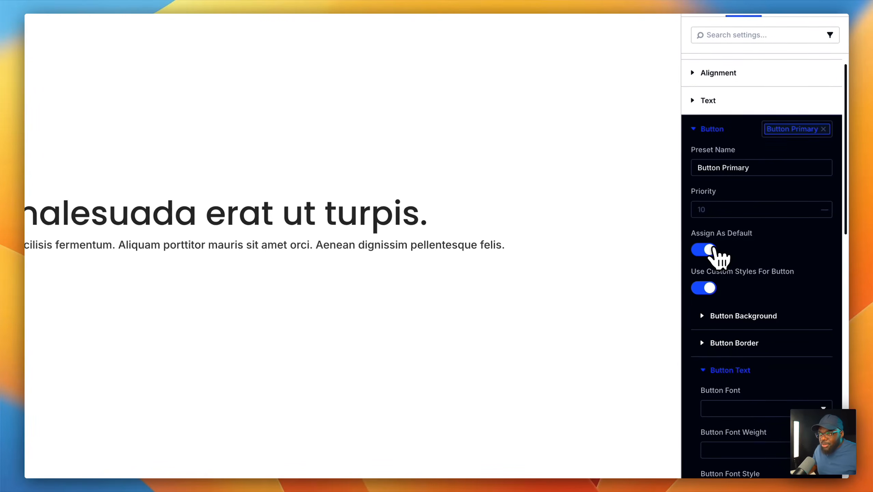
scroll(717, 257, down, 10)
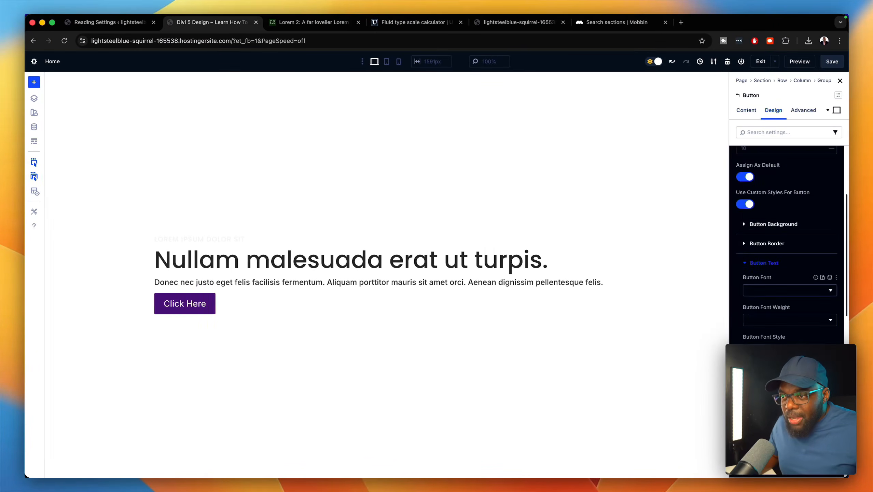
scroll(788, 241, down, 2)
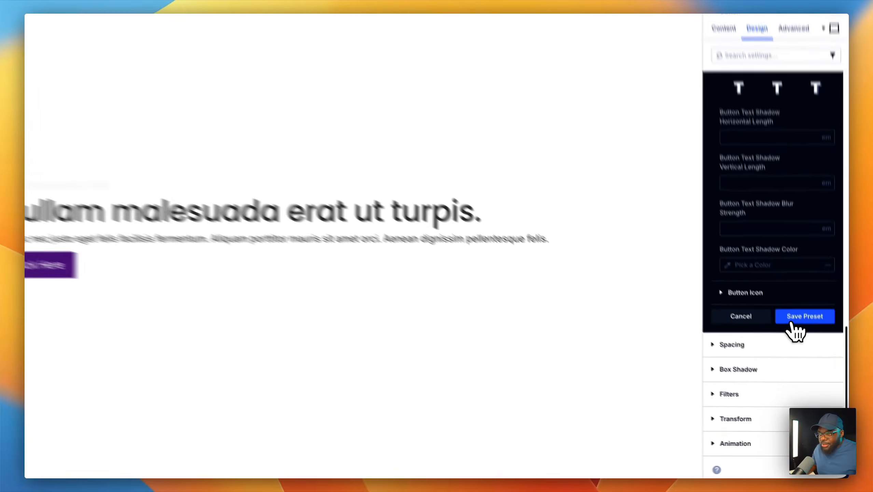
click(804, 346)
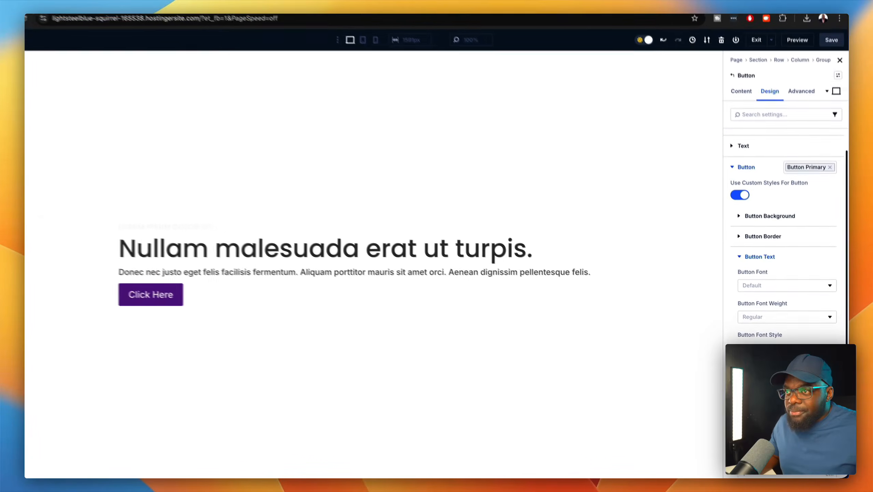
- Duplicate the Click Here button, detach the Button Primary preset, and try a red Secondary Color background
click(193, 299)
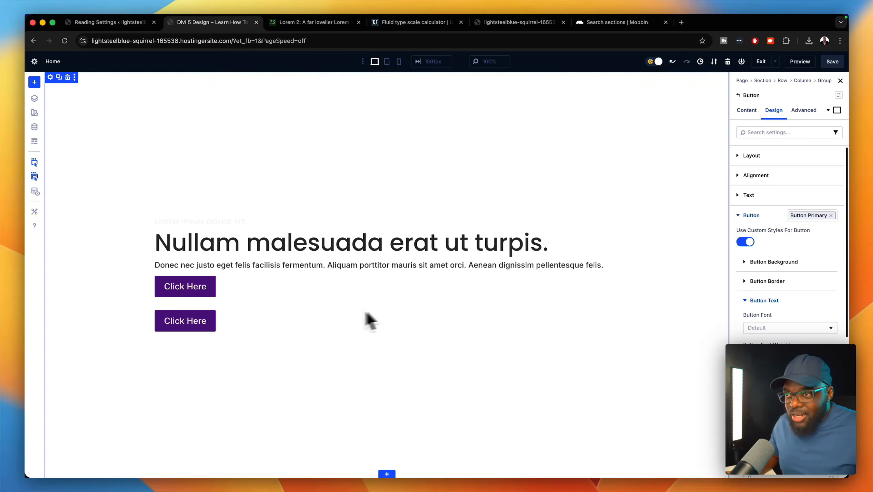
click(831, 216)
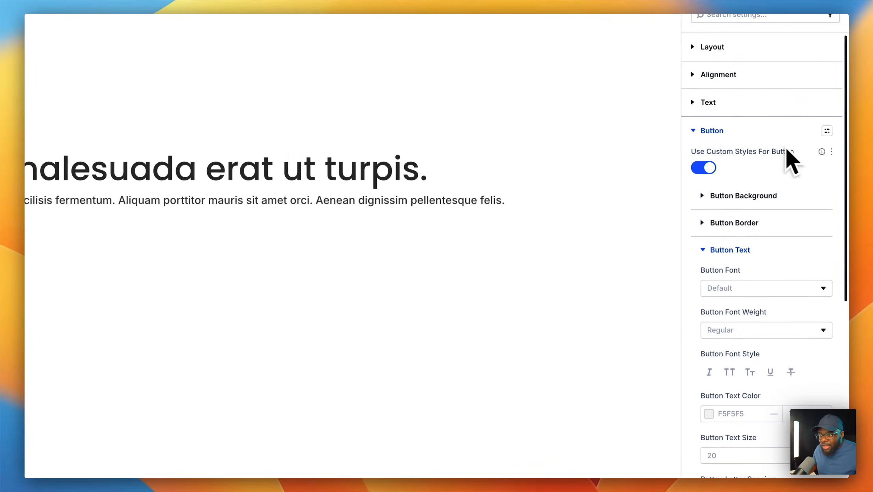
click(741, 196)
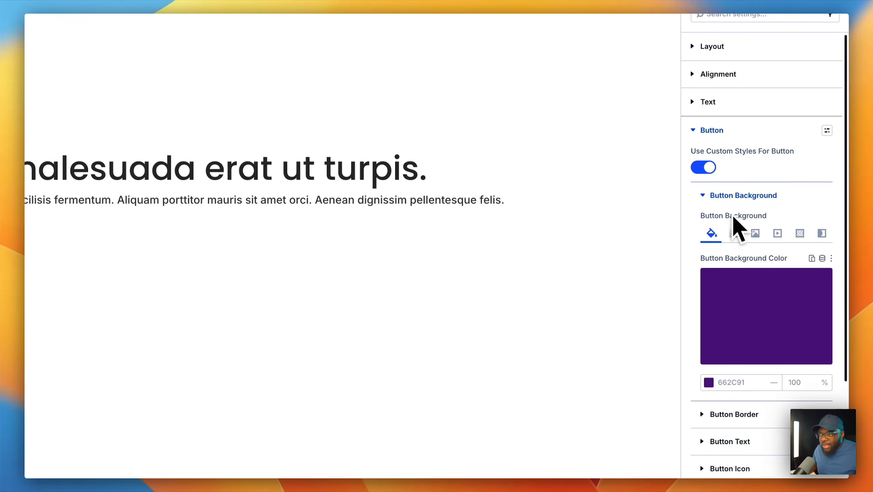
click(758, 324)
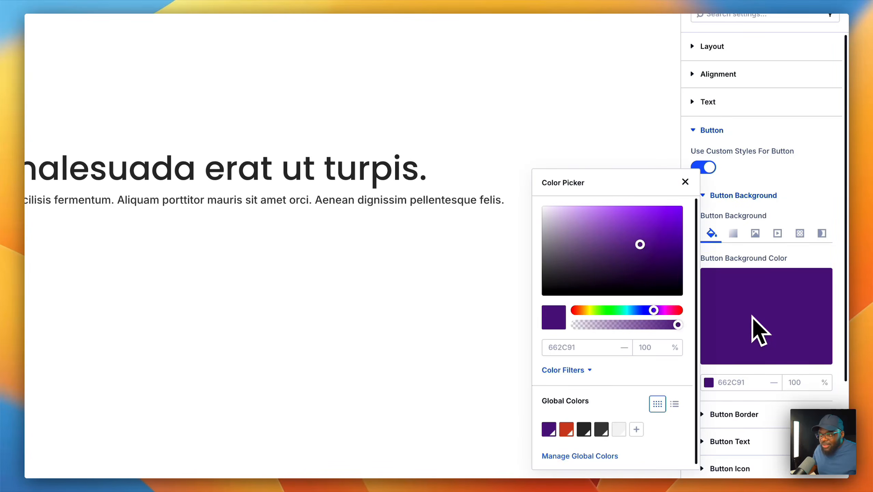
scroll(619, 396, down, 1)
click(566, 410)
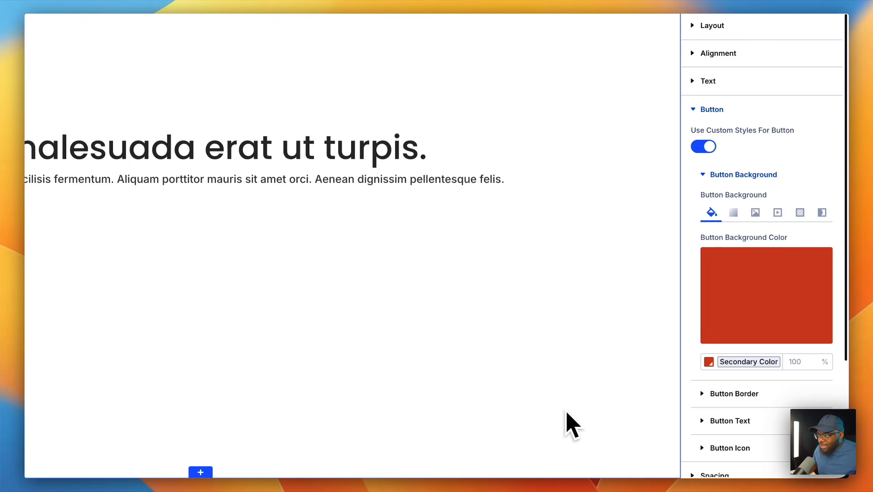
- Clear the trial background colour again and reload the builder page
click(819, 261)
click(818, 259)
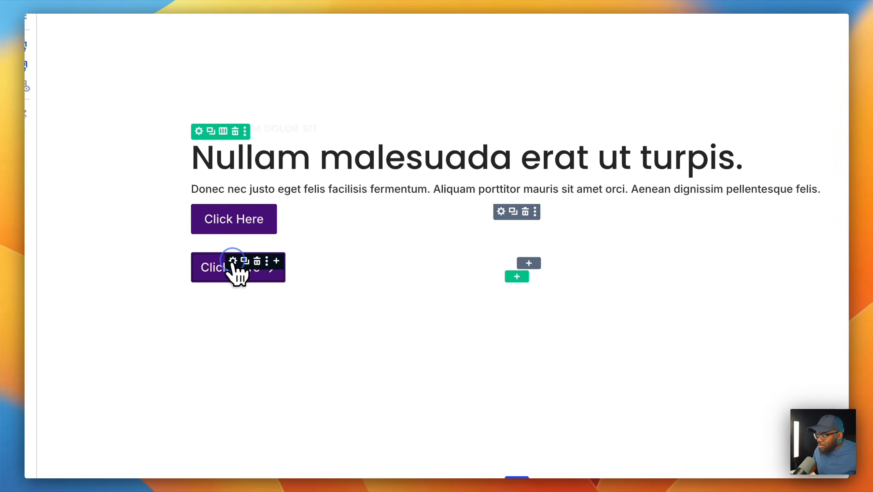
click(238, 269)
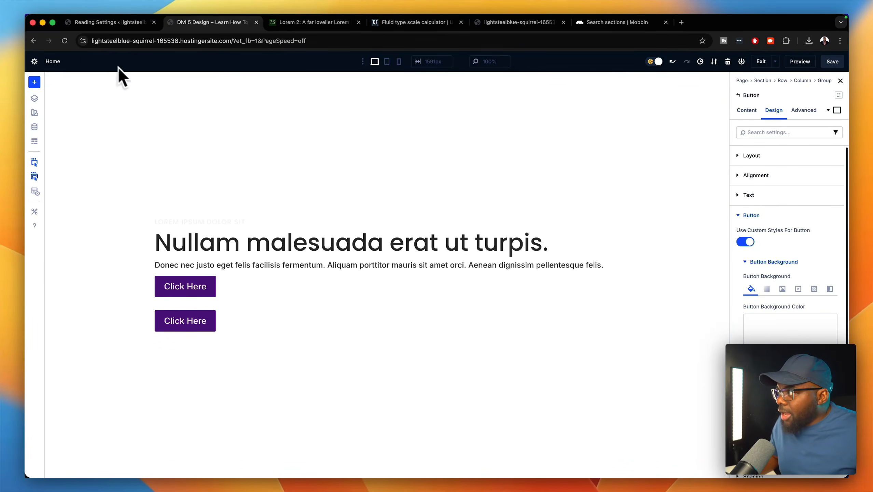
click(64, 40)
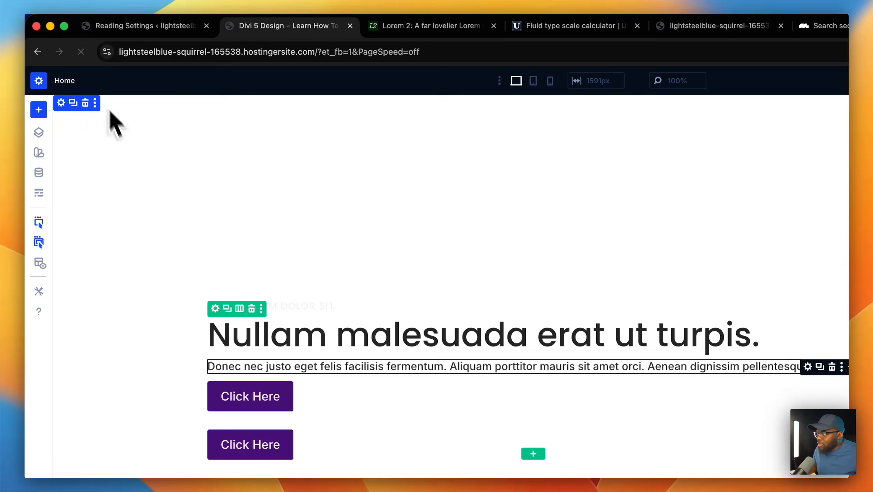
- Give the second Click Here button custom styles with a red Secondary Color background
click(250, 440)
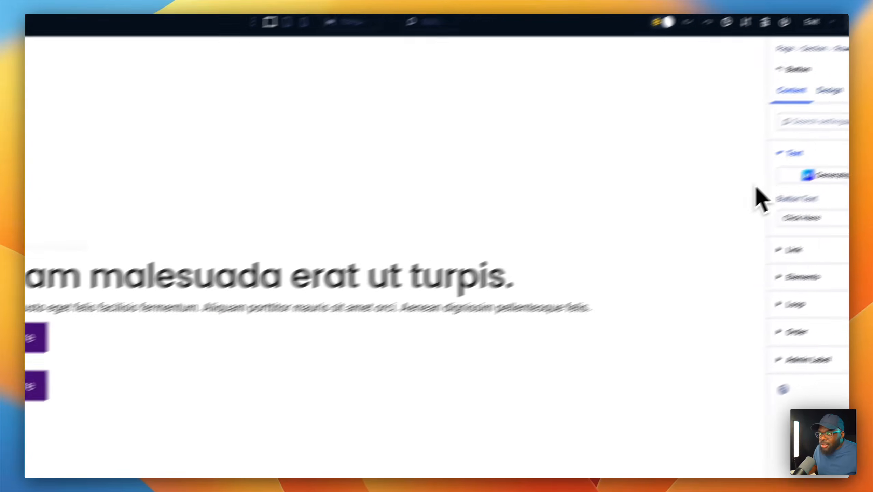
click(830, 91)
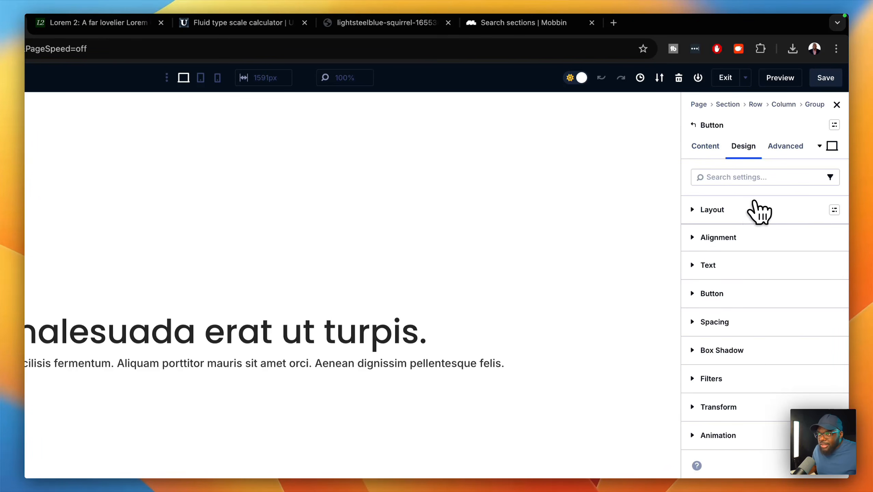
click(739, 292)
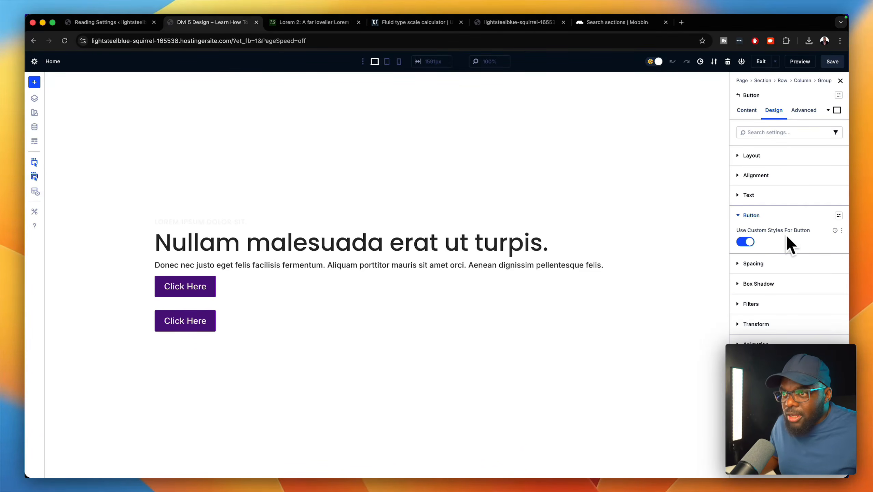
click(745, 242)
click(751, 242)
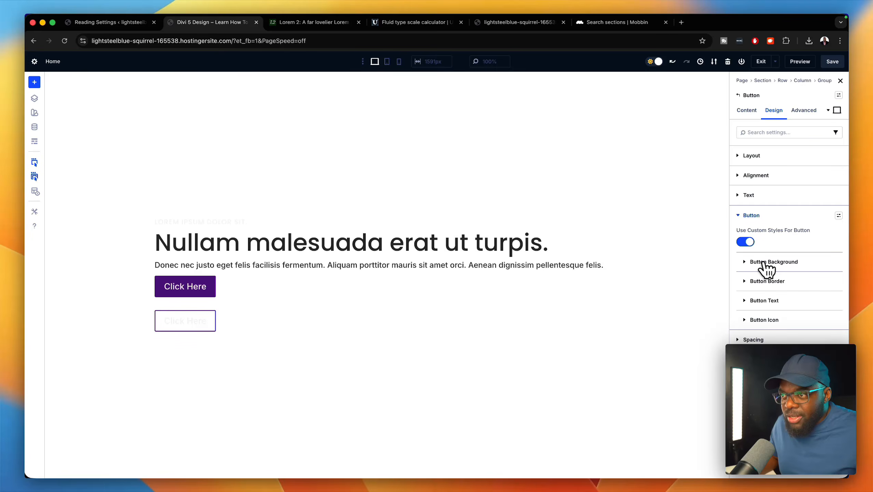
click(764, 262)
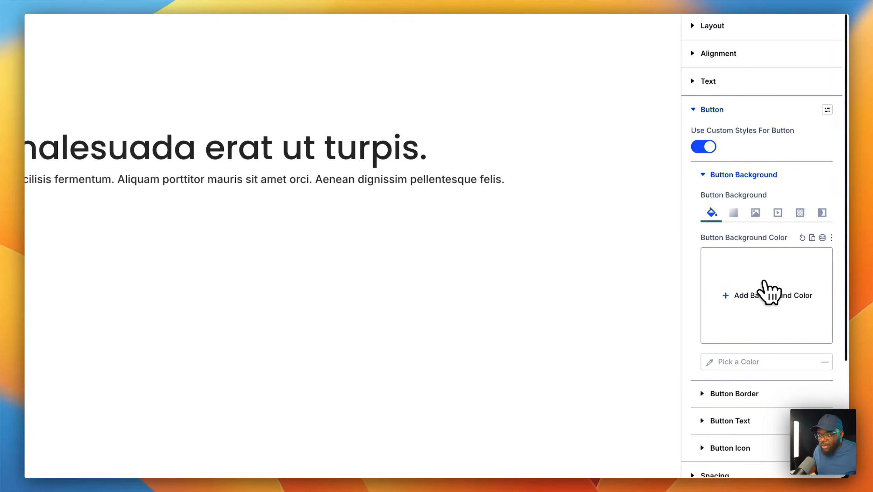
click(790, 343)
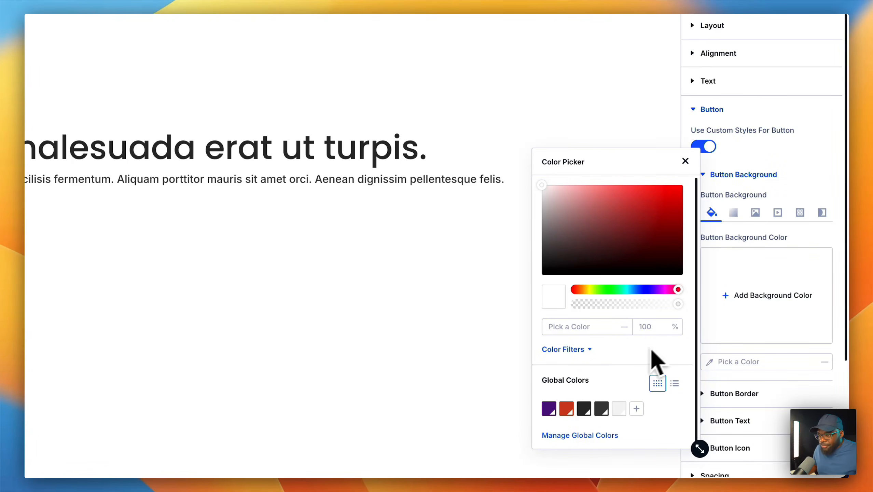
click(567, 408)
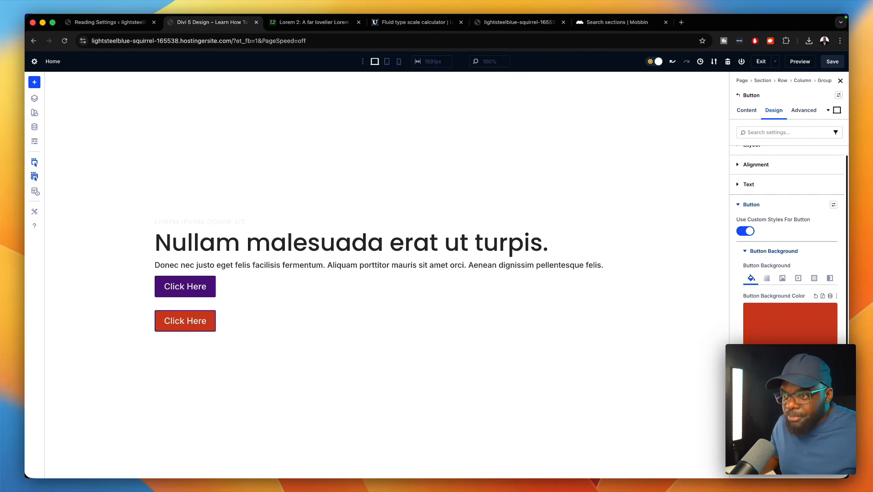
- Set the second button's border colour to the red Secondary Color
click(782, 395)
scroll(779, 405, down, 5)
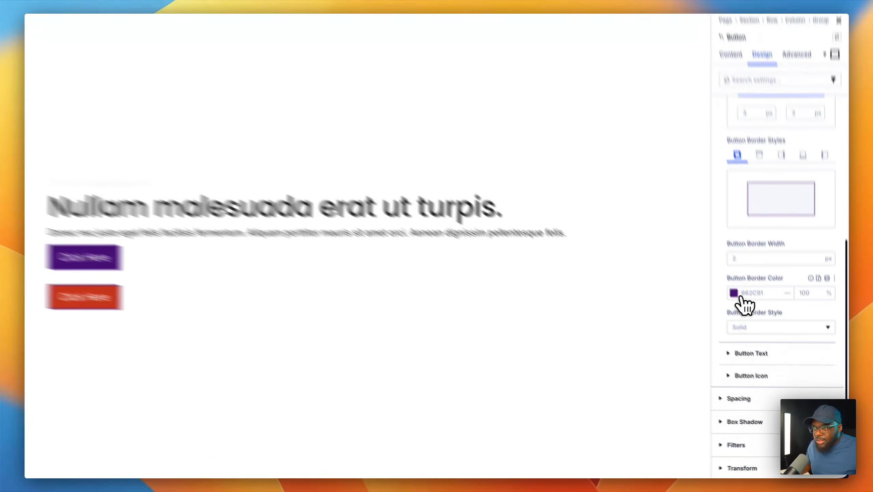
click(739, 295)
click(564, 411)
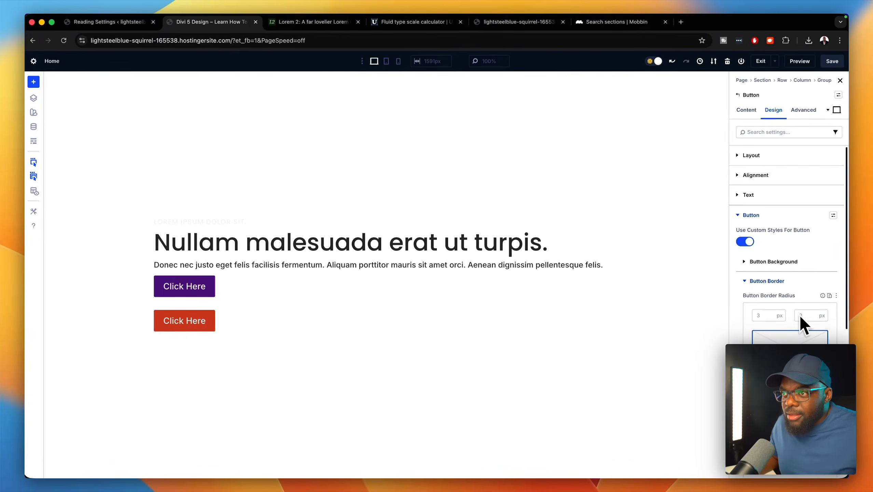
click(833, 215)
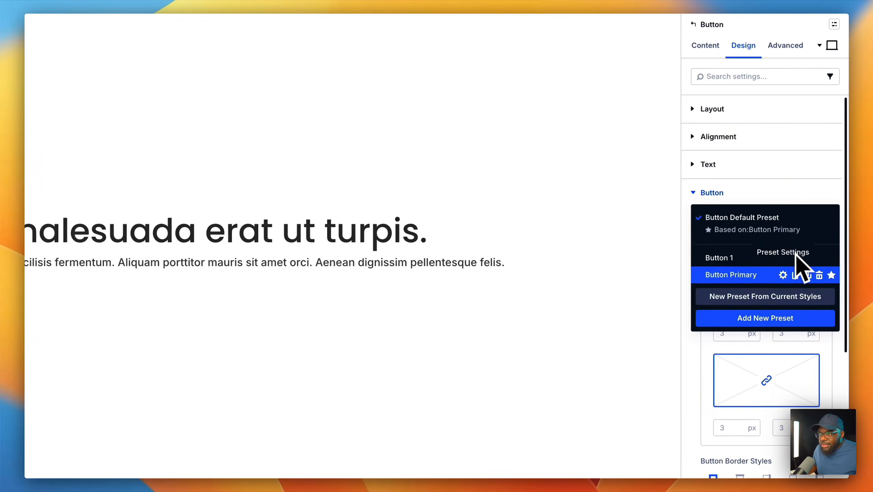
- Create a new preset from the red button's styles and name it 'Button Secondary'
click(776, 298)
click(743, 232)
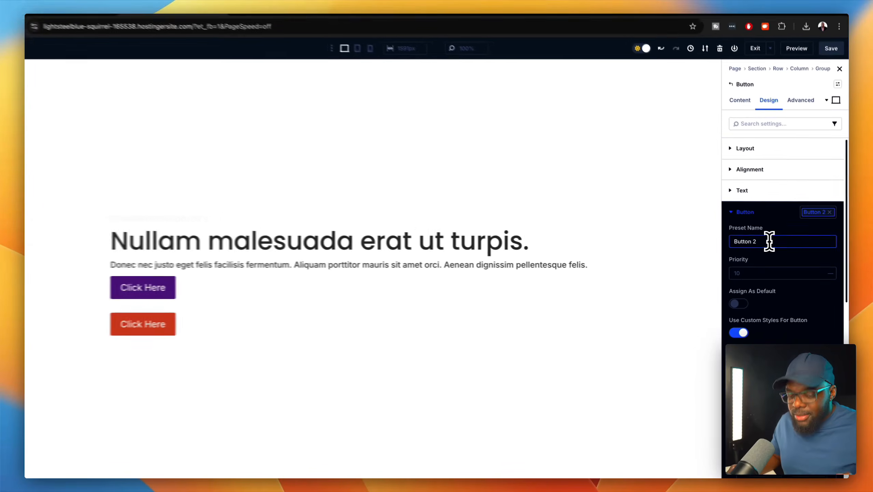
key(BackSpace)
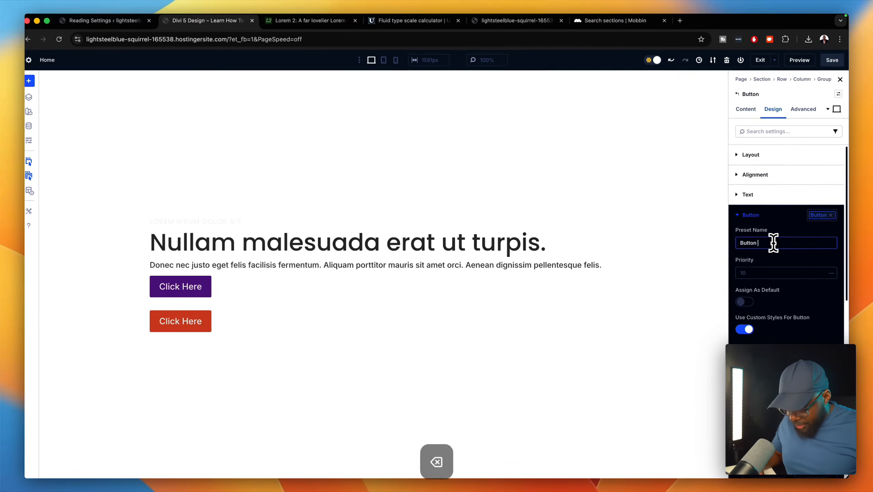
text(sec)
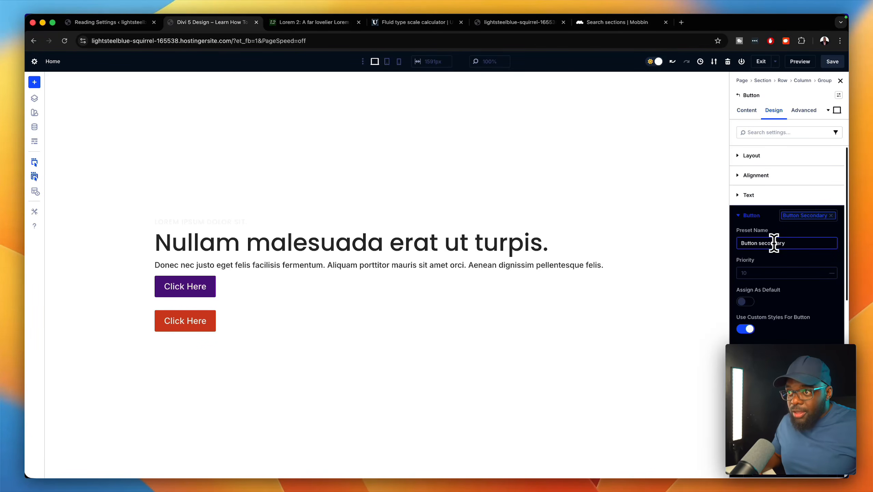
text(ondary)
key(Left)
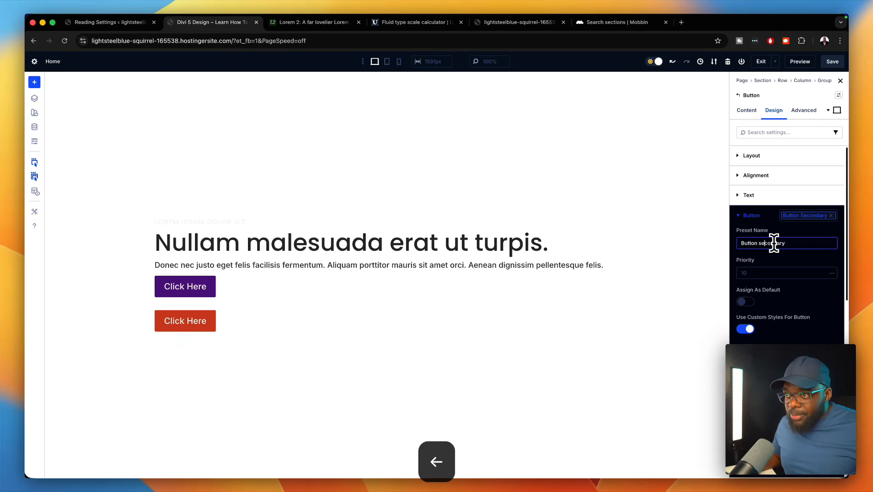
key(Left)
key(BackSpace)
text(S)
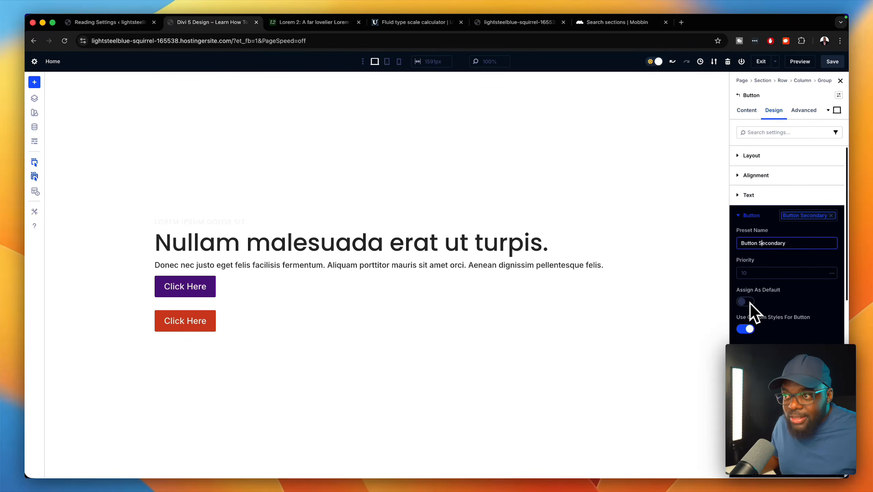
- Save the Button Secondary preset and save the page
scroll(795, 317, down, 8)
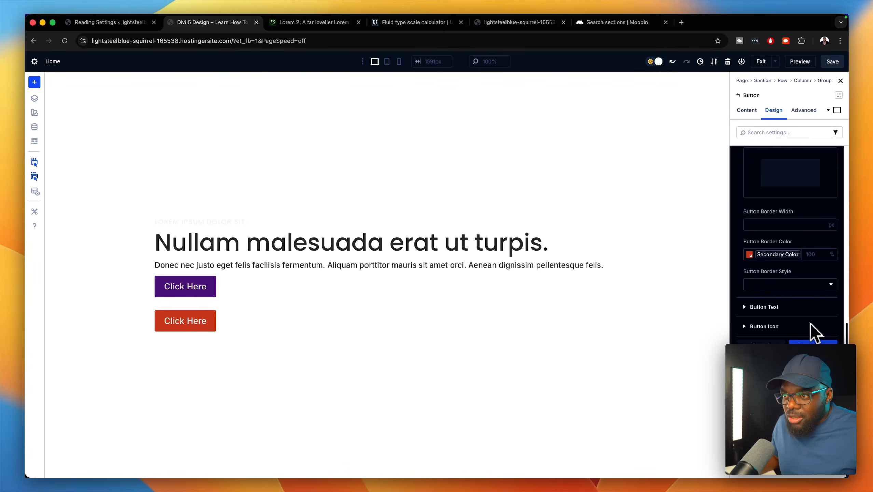
click(811, 343)
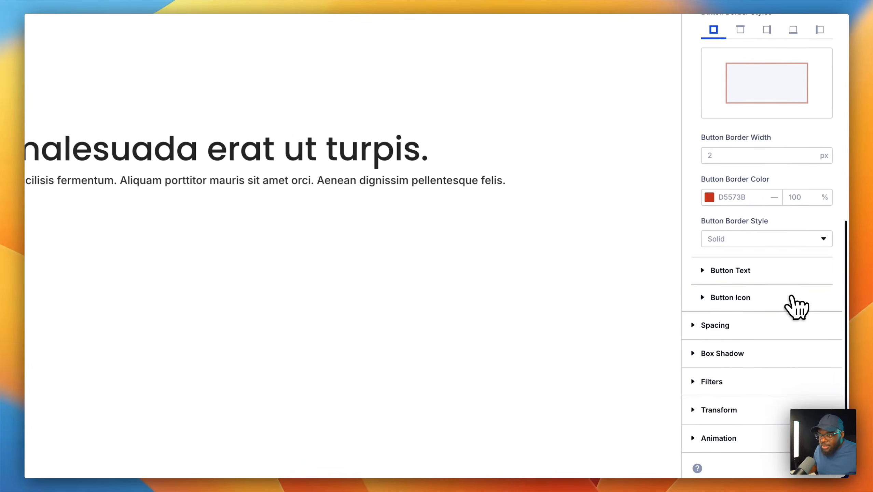
scroll(792, 298, up, 8)
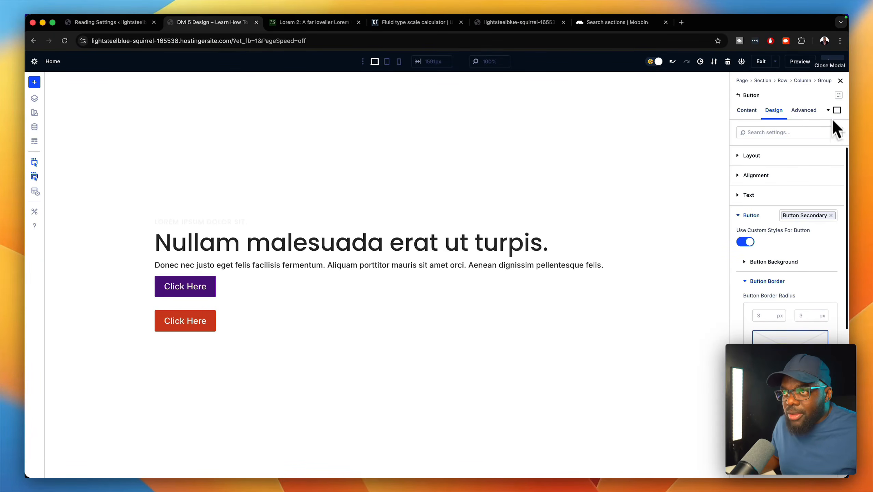
click(832, 60)
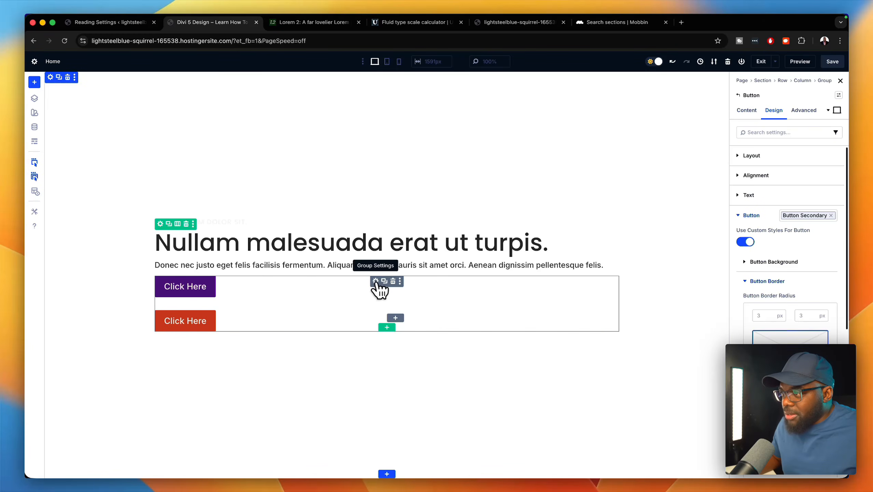
- Set the button group's Layout Direction to Row so both Click Here buttons sit side by side
click(376, 281)
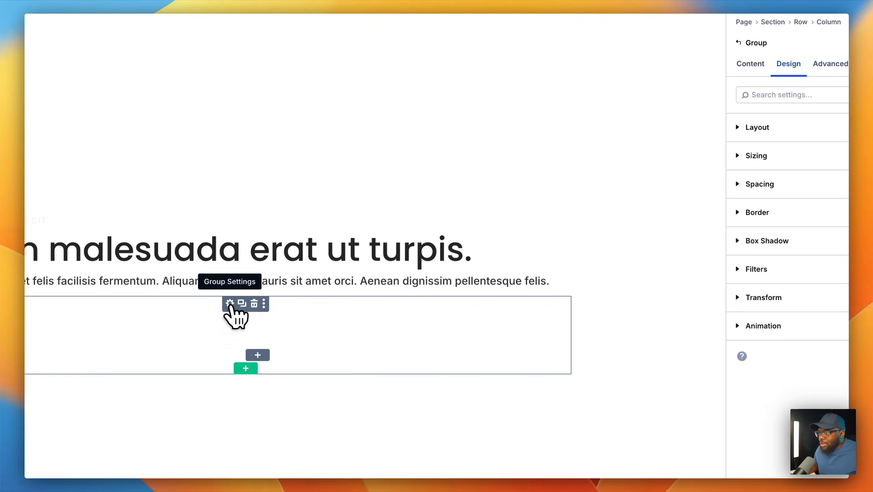
click(780, 127)
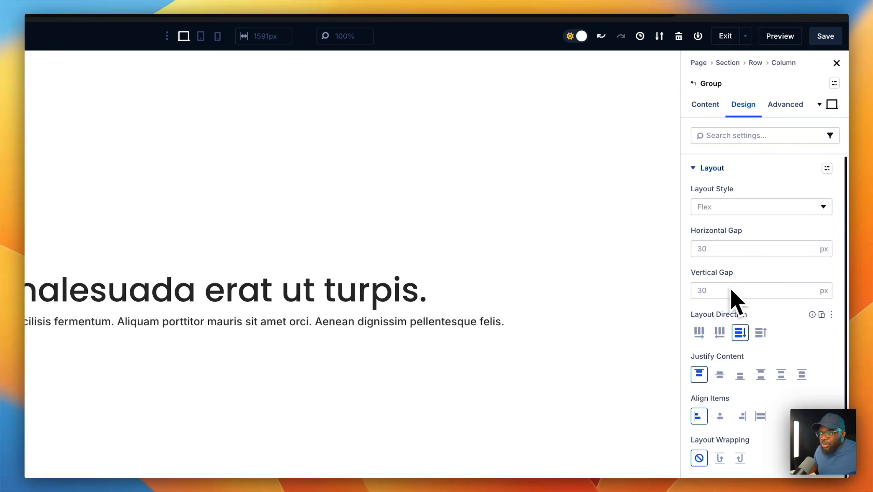
click(699, 332)
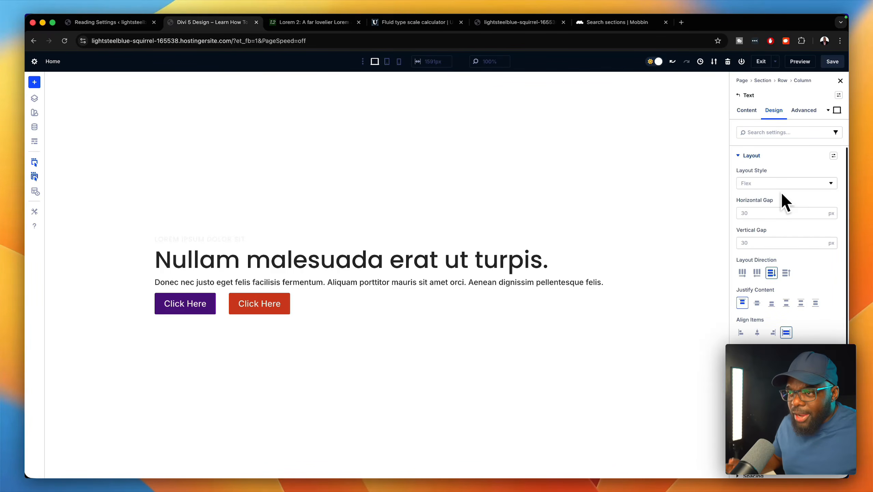
- Set the Width of both the body text and the heading to 70ch
scroll(781, 332, down, 1)
scroll(778, 333, up, 1)
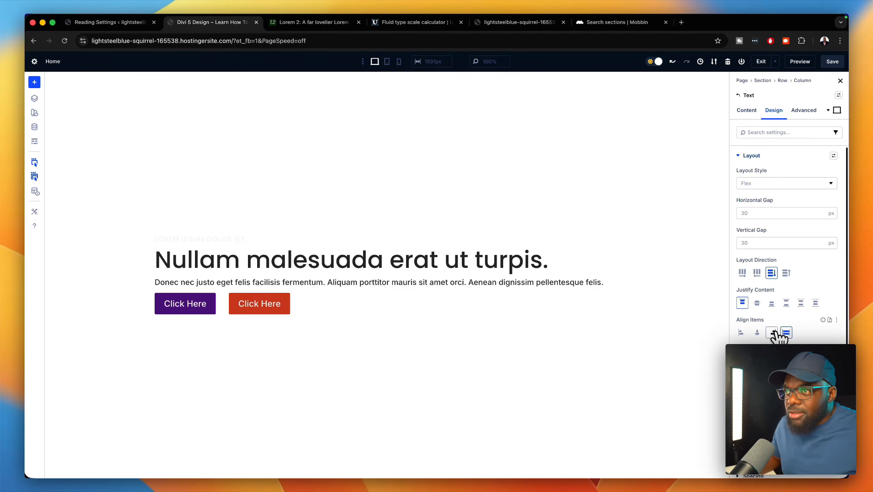
scroll(776, 334, down, 3)
click(777, 362)
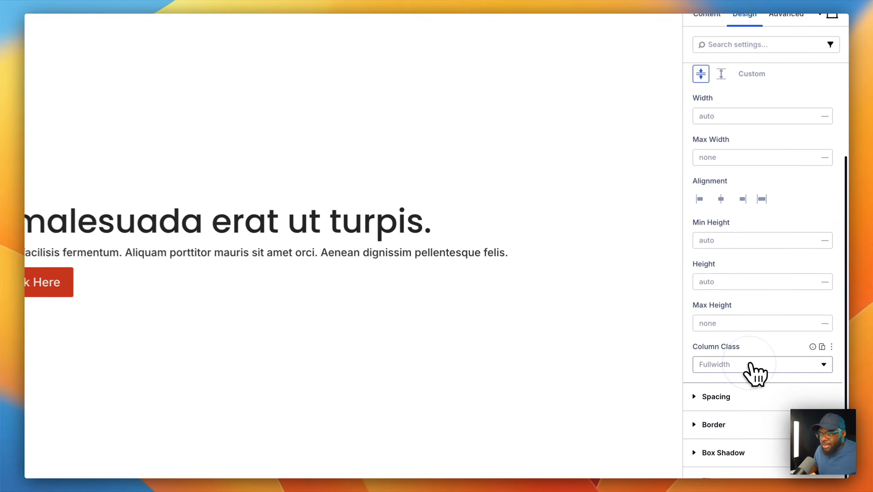
click(744, 114)
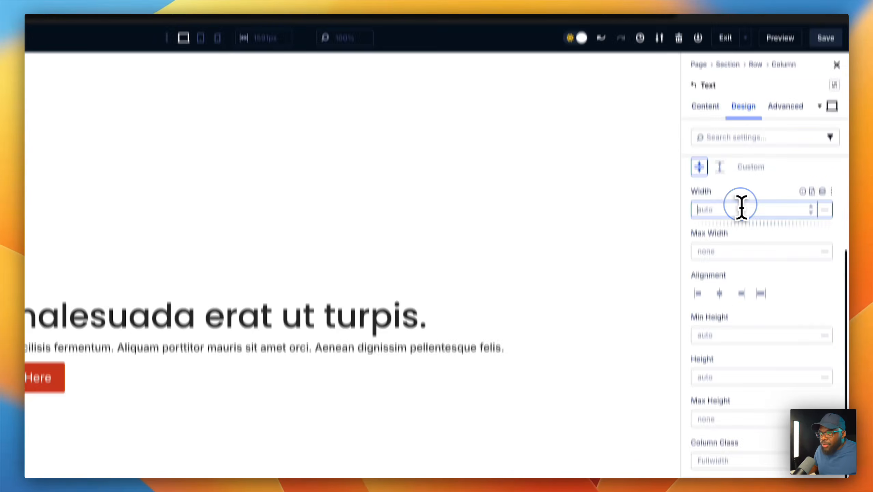
text(70)
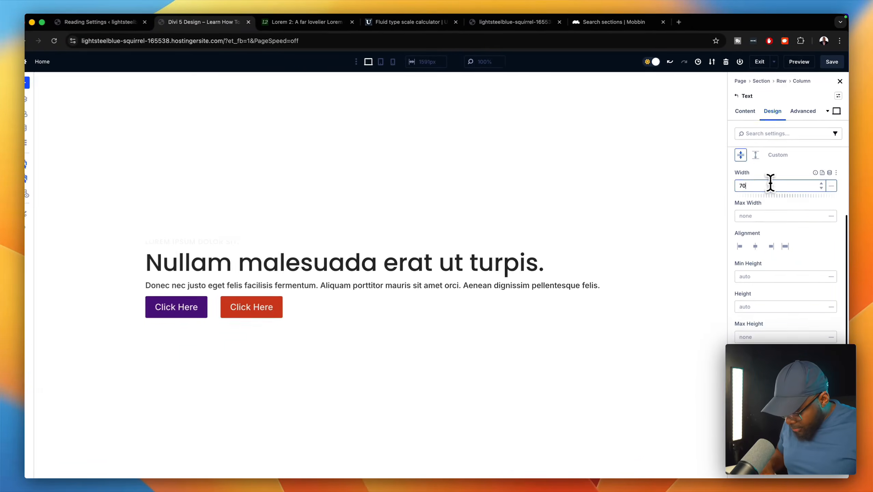
text(ch)
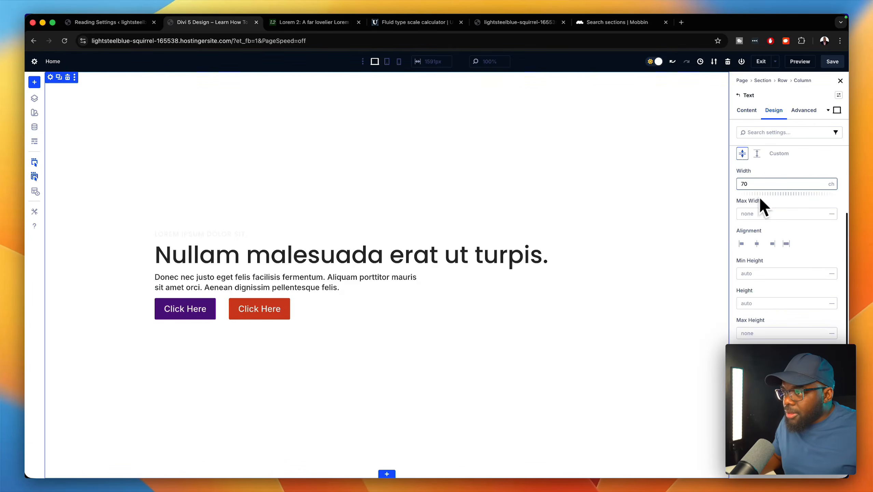
click(582, 249)
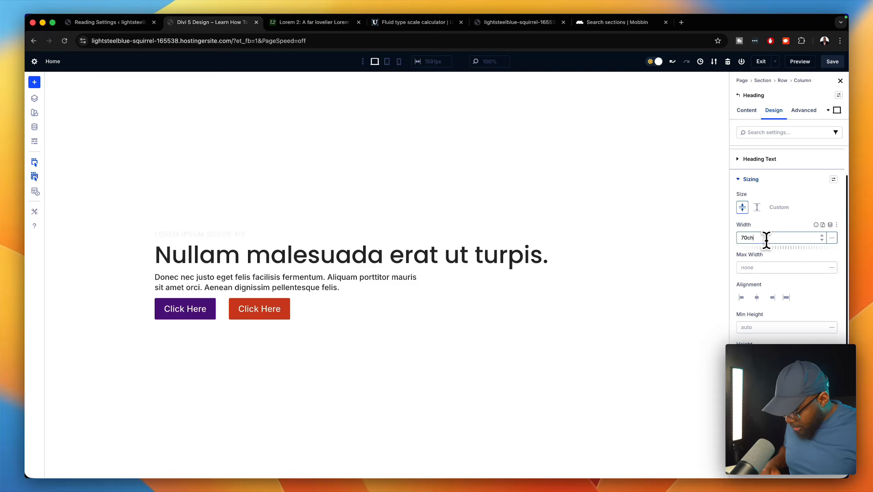
key(Return)
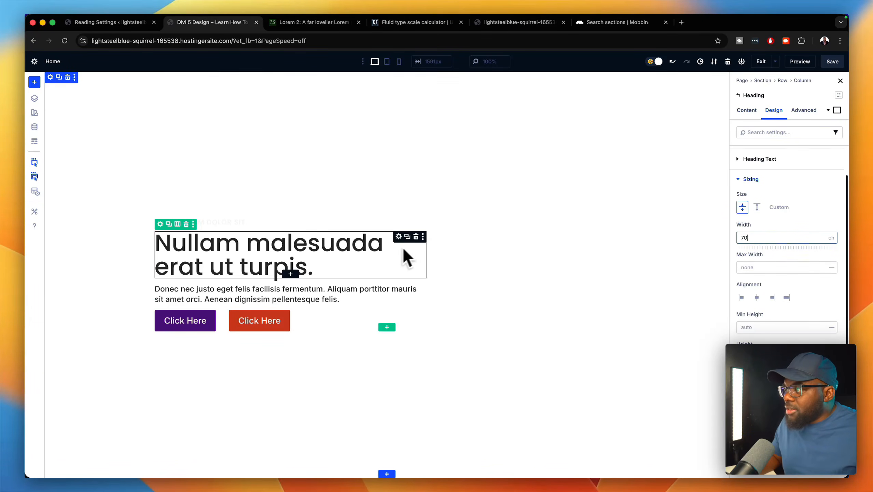
- In Phone view, set the heading and body text widths to auto, then return to Desktop view
click(388, 62)
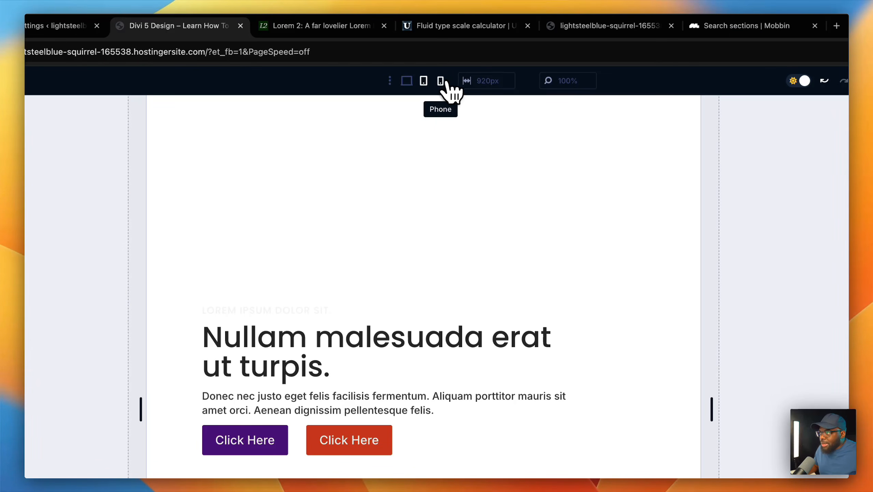
click(441, 81)
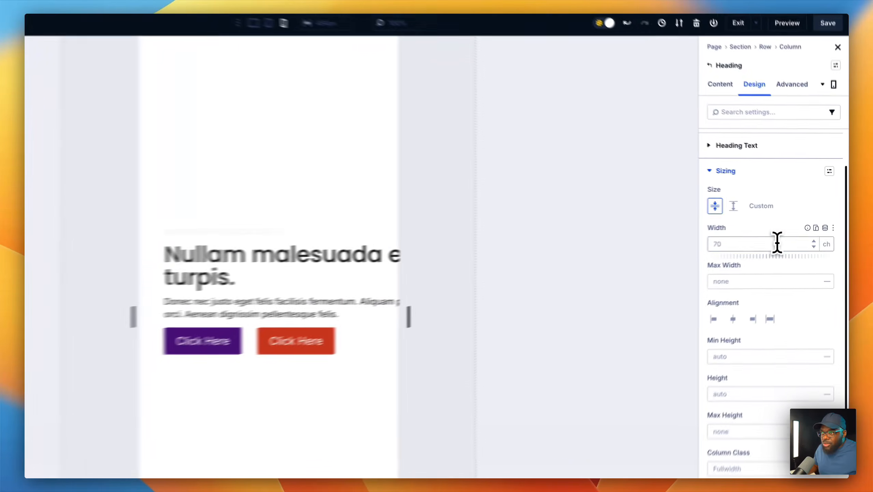
click(785, 234)
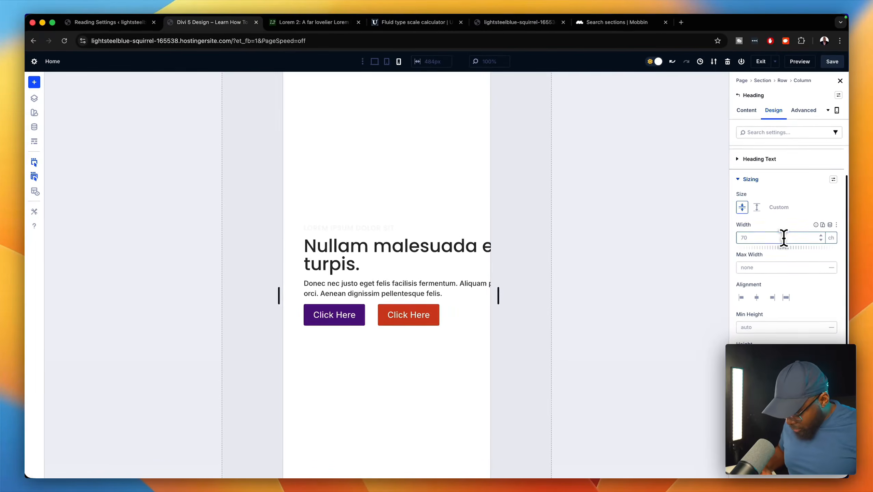
text(auto)
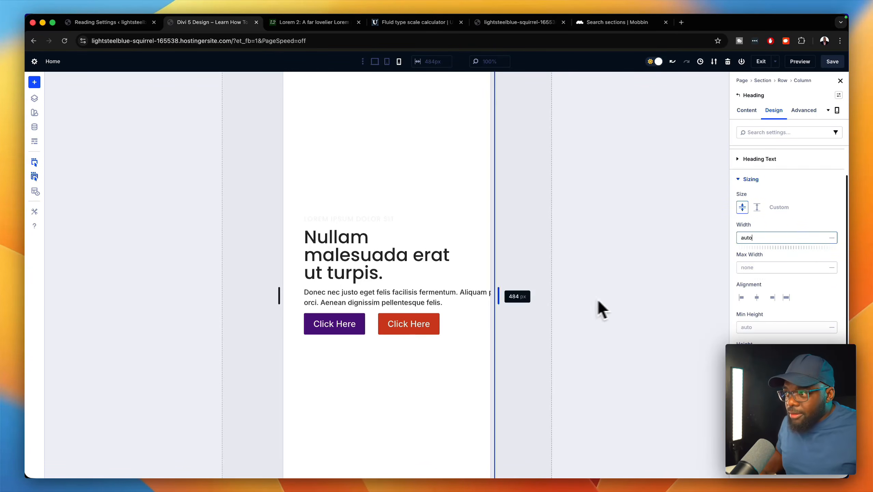
click(472, 296)
click(760, 239)
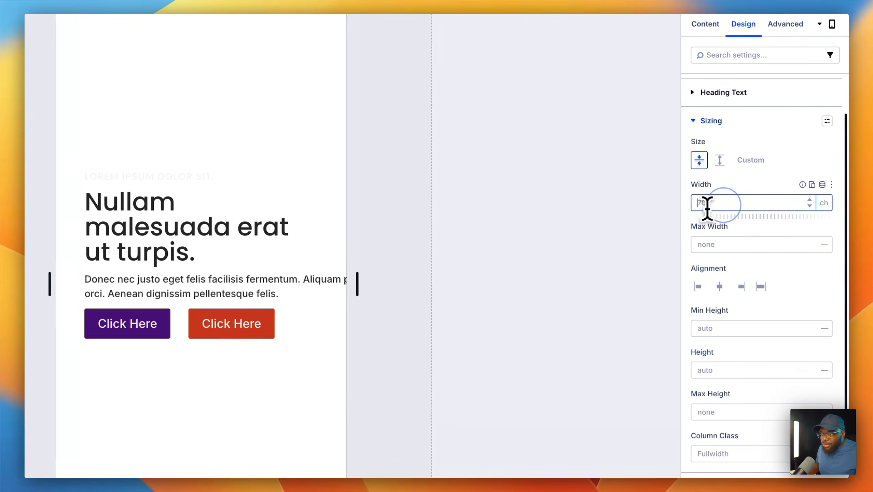
text(auto)
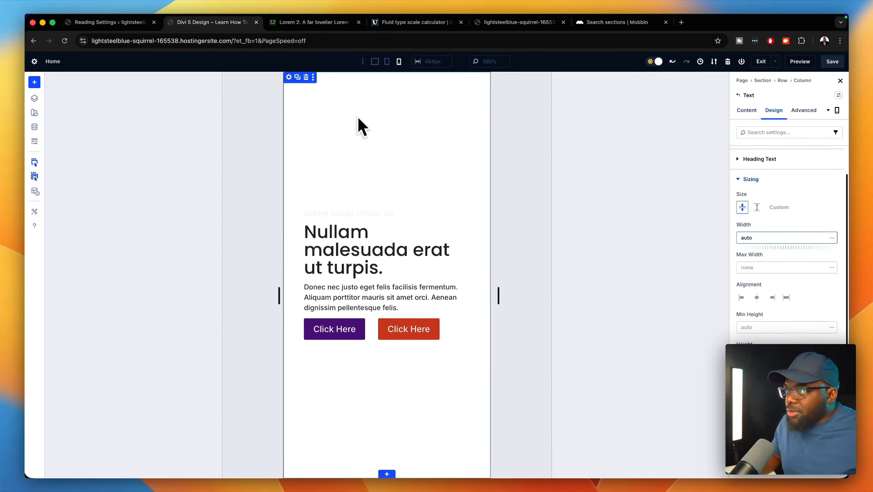
click(387, 61)
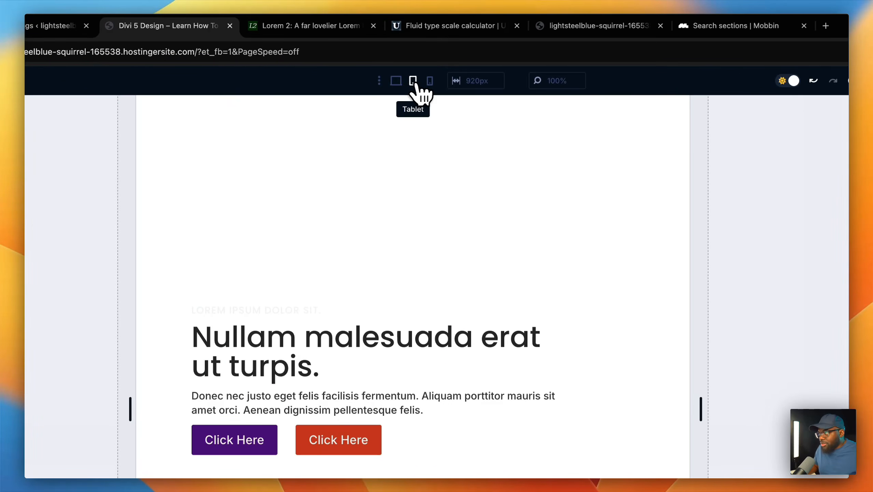
click(401, 82)
click(413, 351)
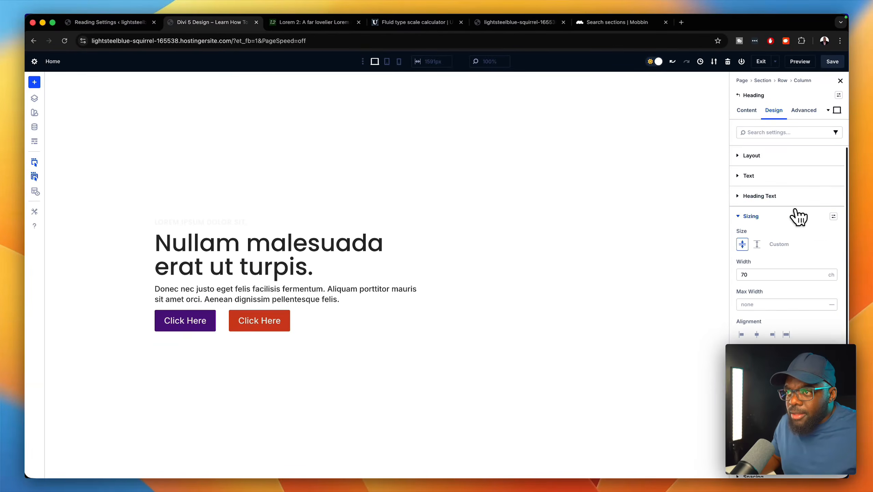
- Make the hero heading Bold with Light Gray text colour
click(762, 216)
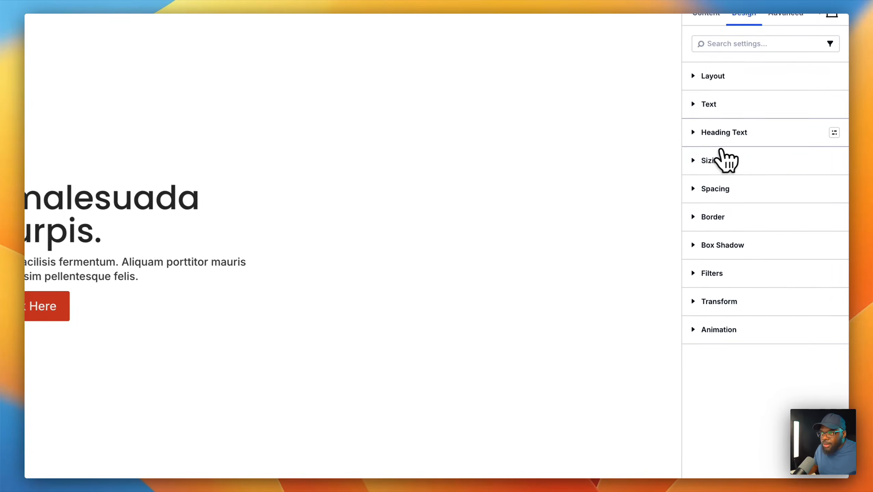
click(761, 133)
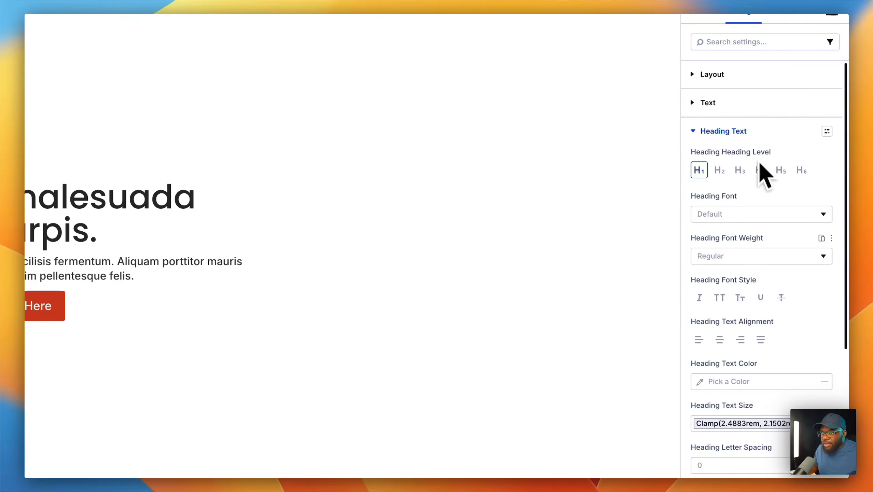
click(759, 256)
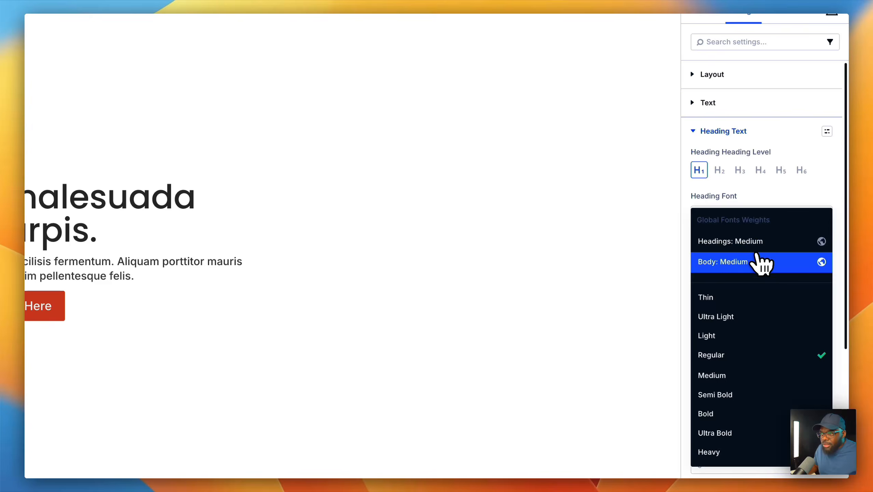
scroll(757, 363, down, 1)
click(753, 365)
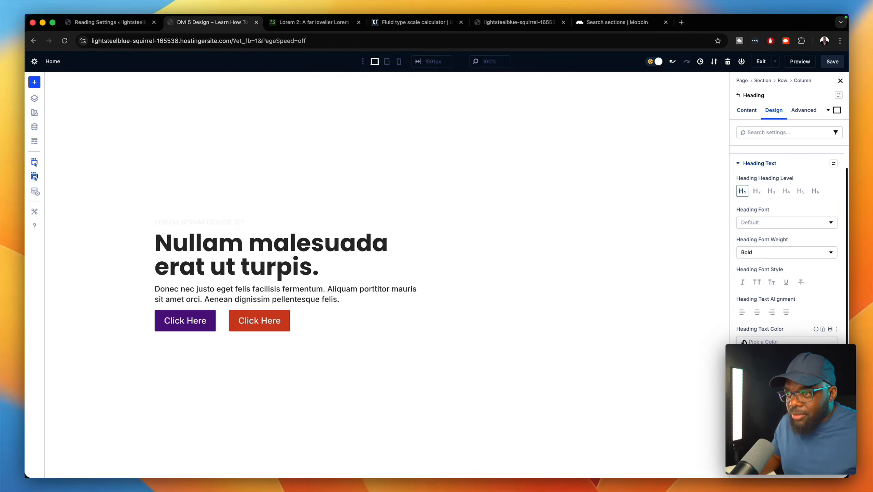
click(743, 341)
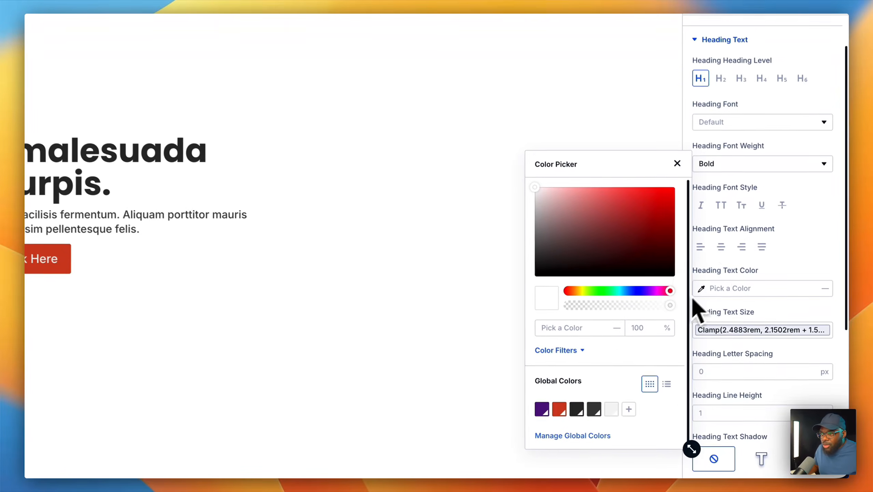
click(611, 409)
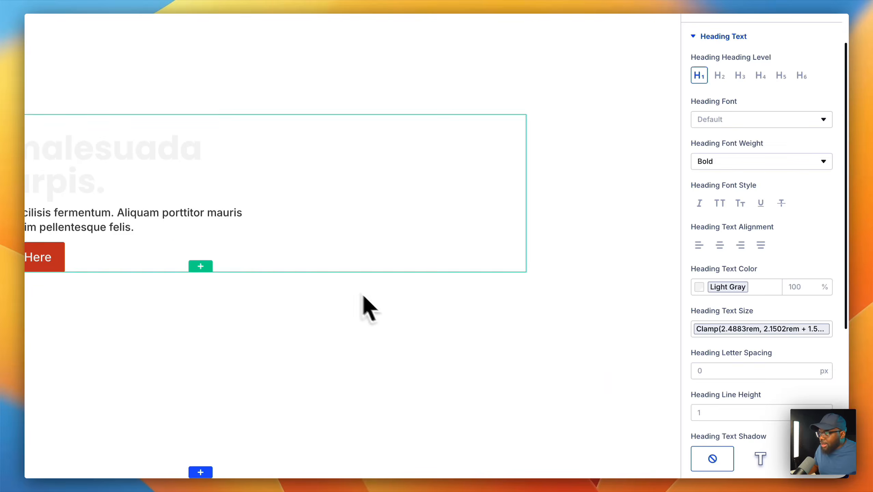
- Set the body paragraph's text colour to Light Gray and save the page
click(229, 249)
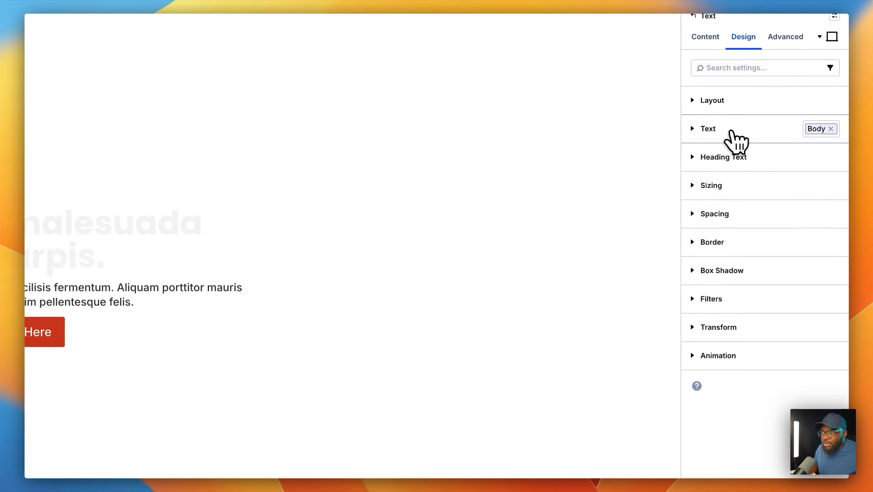
click(731, 138)
click(704, 319)
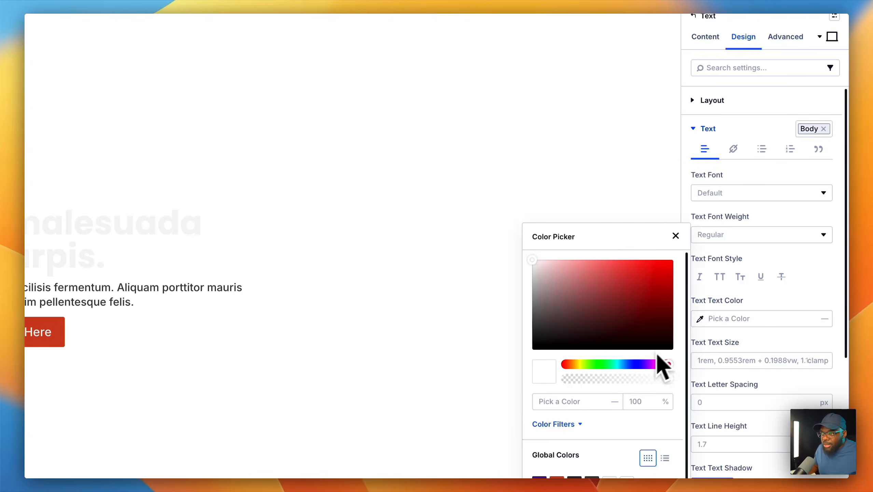
scroll(620, 378, down, 3)
click(616, 418)
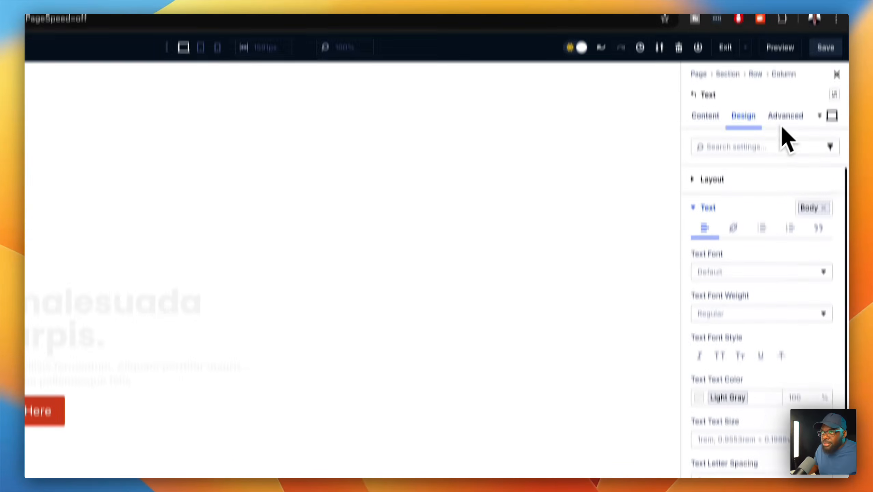
click(828, 83)
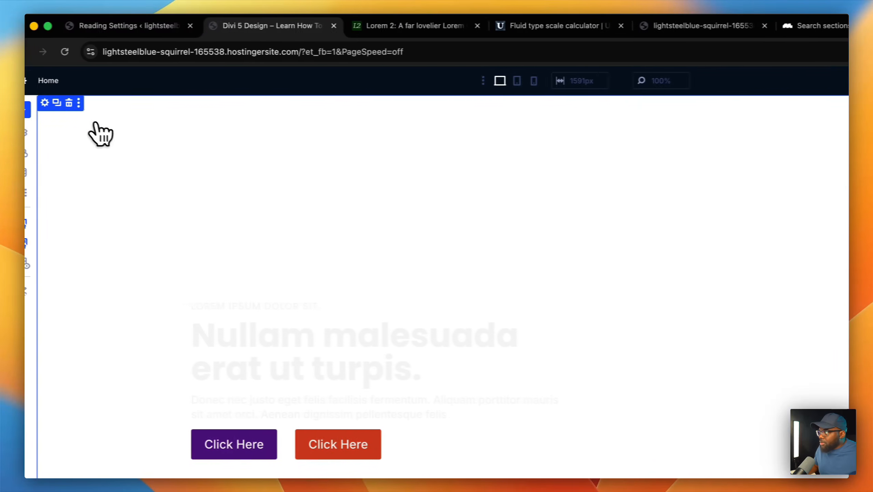
- Pick the city street photo from the media library as the hero section's background image
click(45, 103)
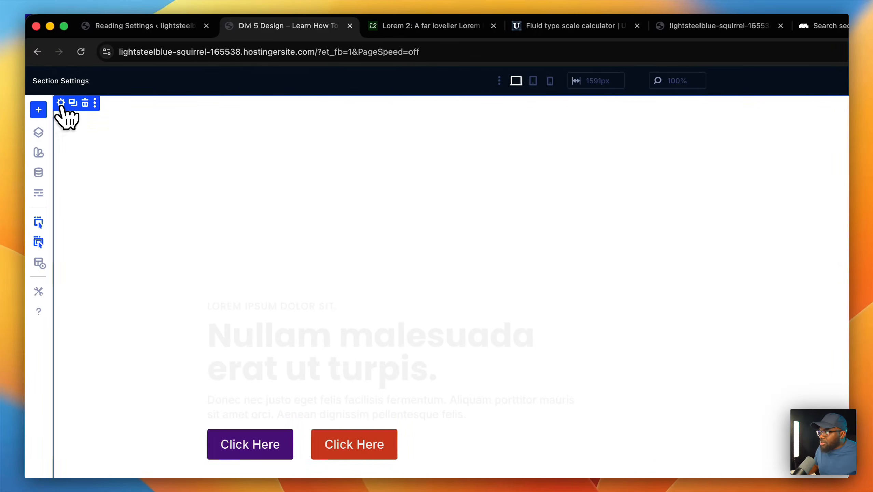
click(717, 131)
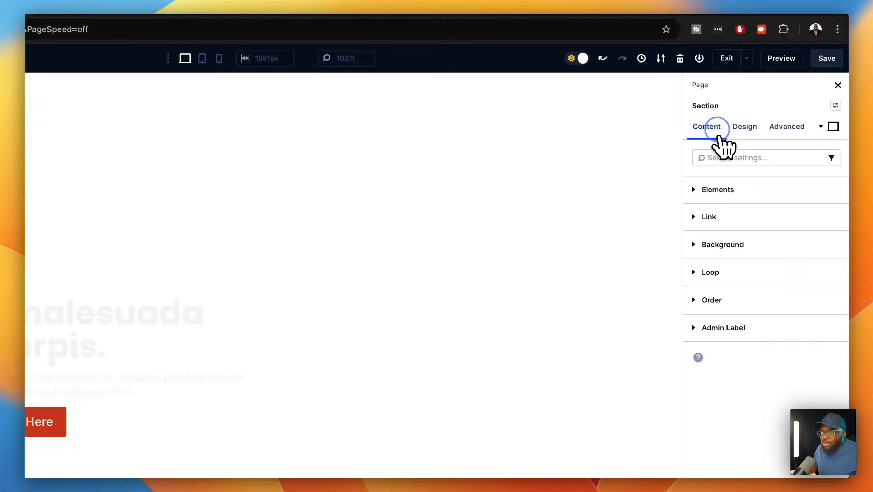
click(740, 242)
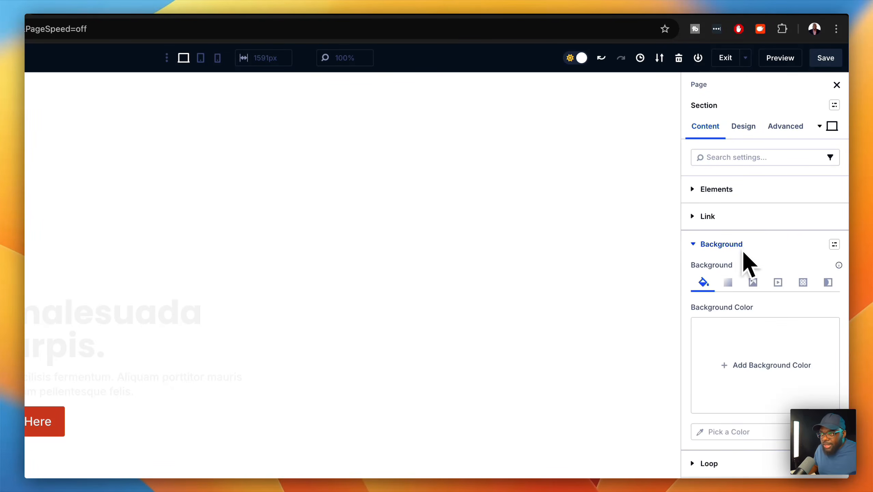
click(753, 285)
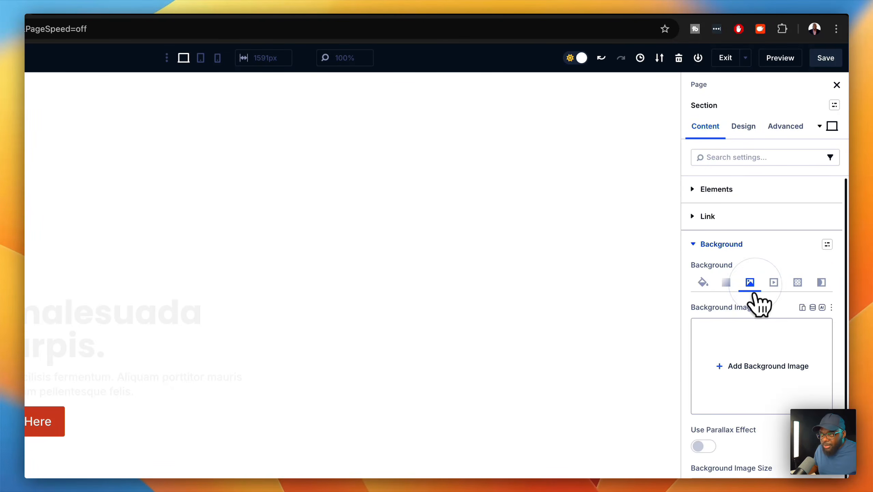
click(743, 358)
click(265, 310)
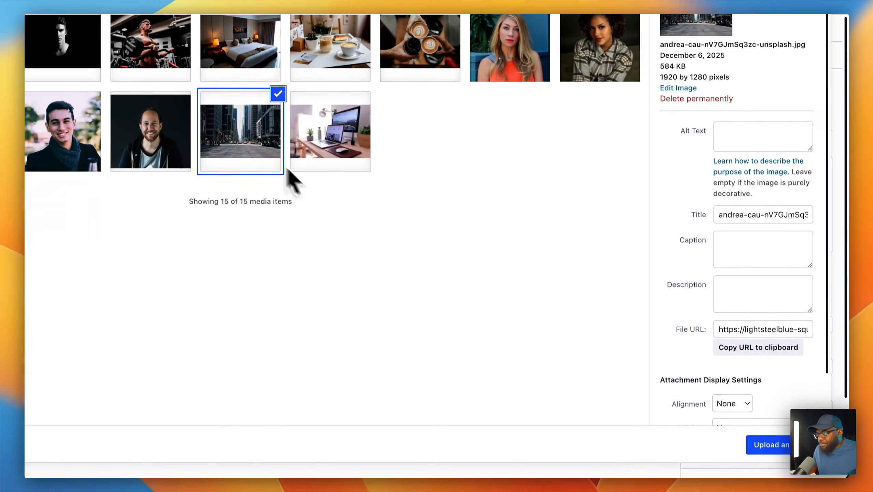
click(770, 444)
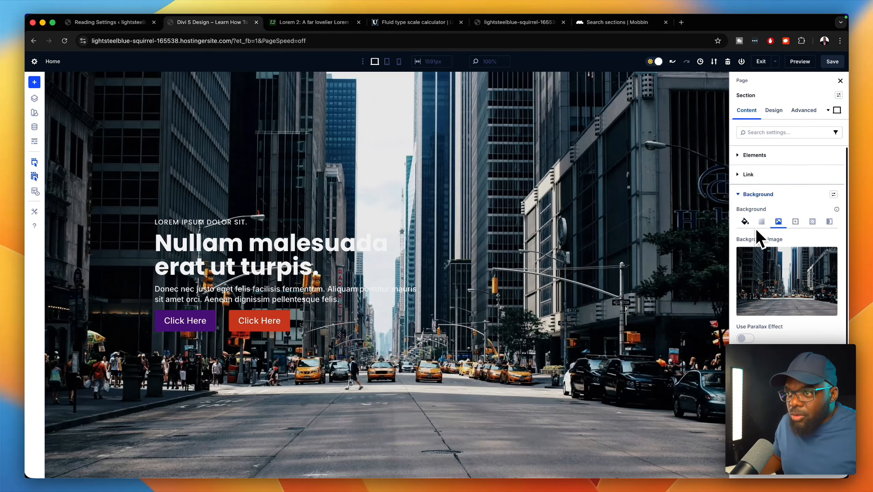
- Add a background gradient and make its first stop black at about 80% opacity
click(762, 222)
click(788, 282)
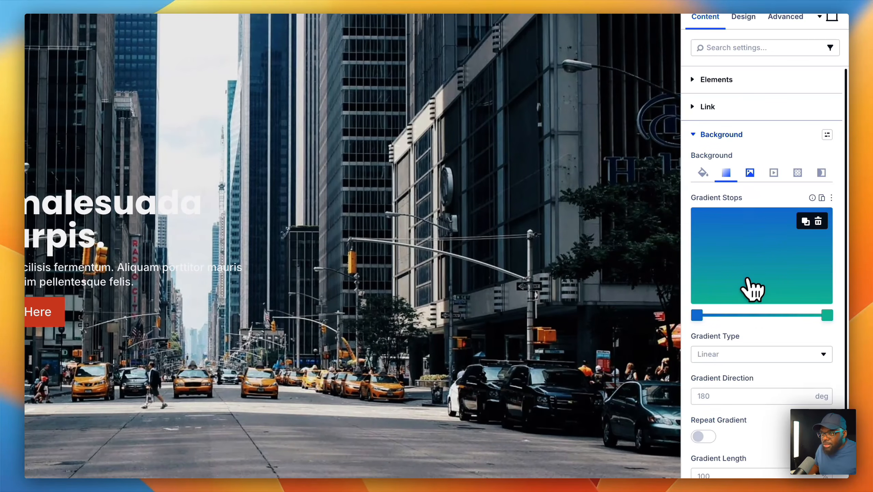
click(697, 315)
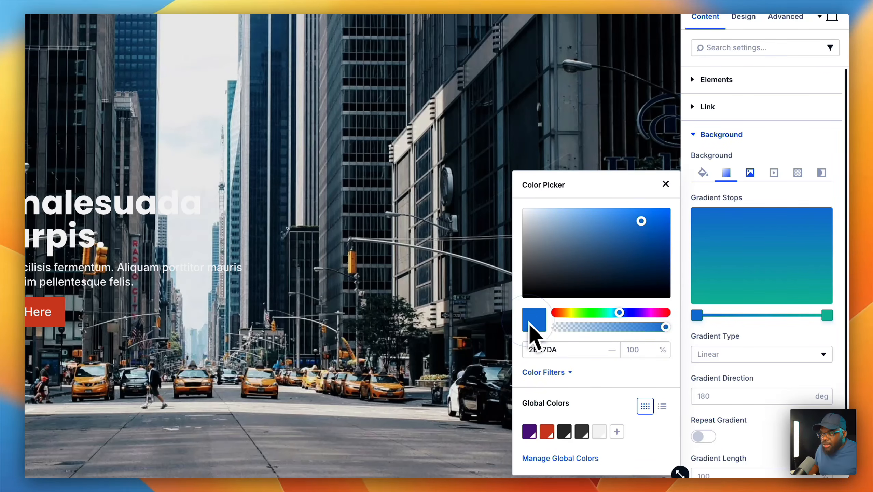
drag(645, 222, 519, 318)
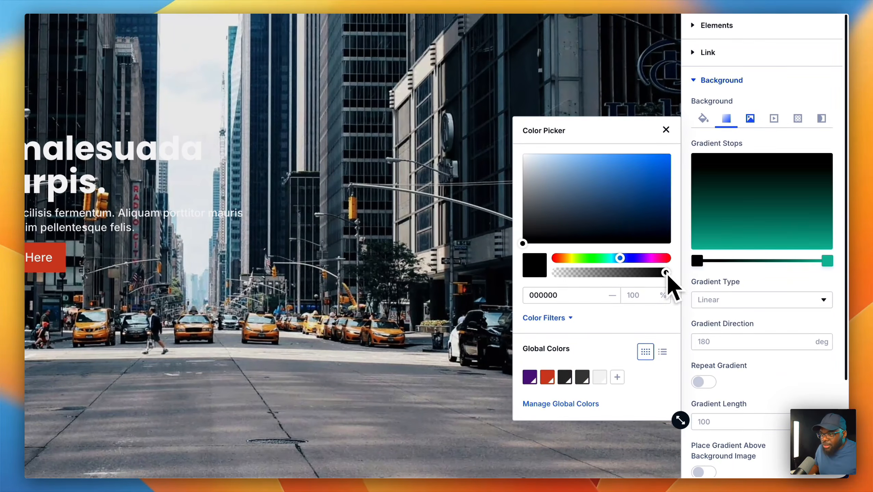
click(681, 291)
drag(653, 276, 648, 277)
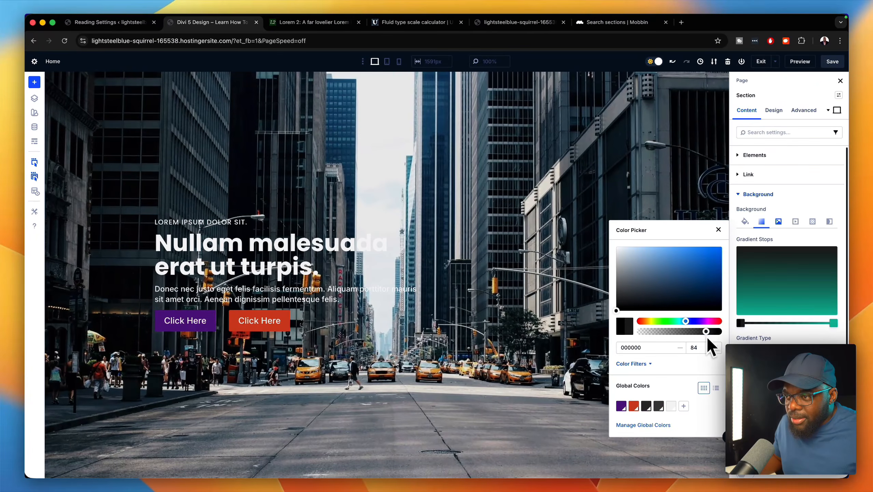
drag(706, 336, 703, 337)
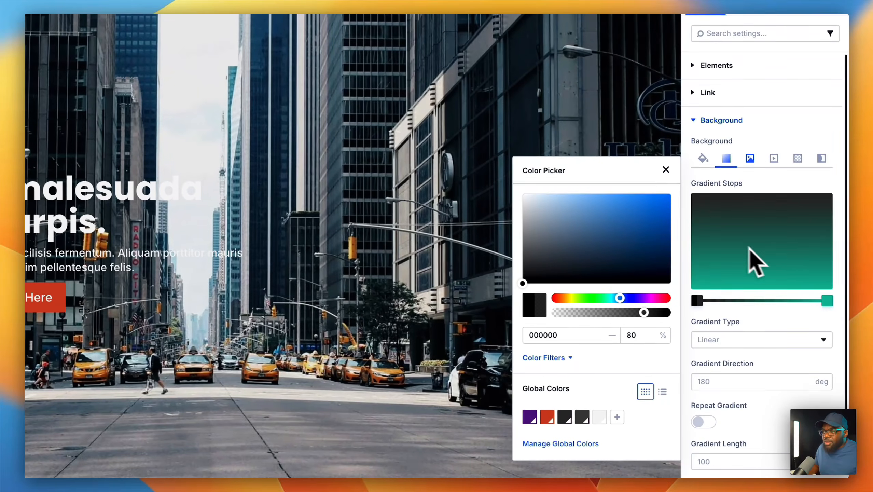
click(829, 301)
- Make the end stop fully transparent black and place the gradient above the background image
click(828, 300)
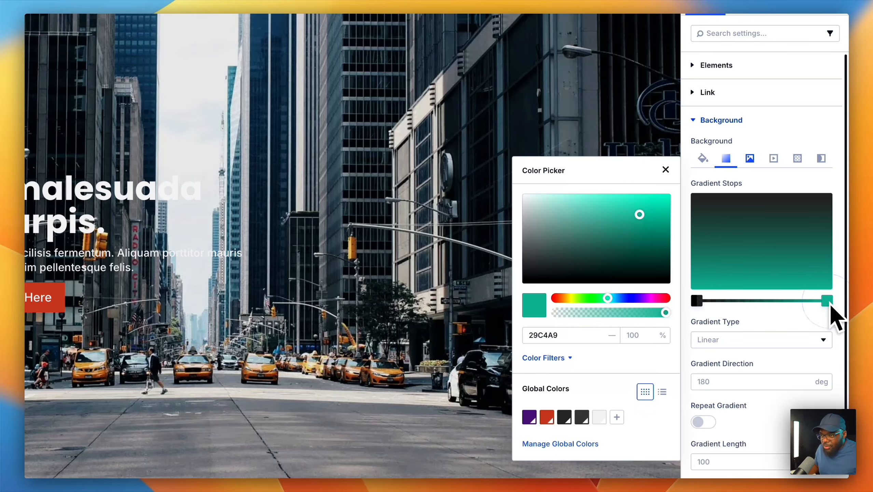
drag(665, 314, 553, 322)
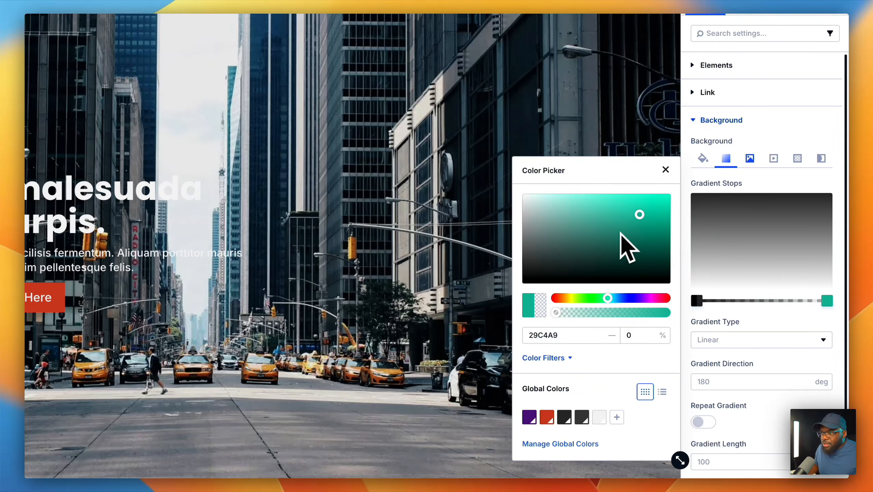
drag(641, 215, 519, 288)
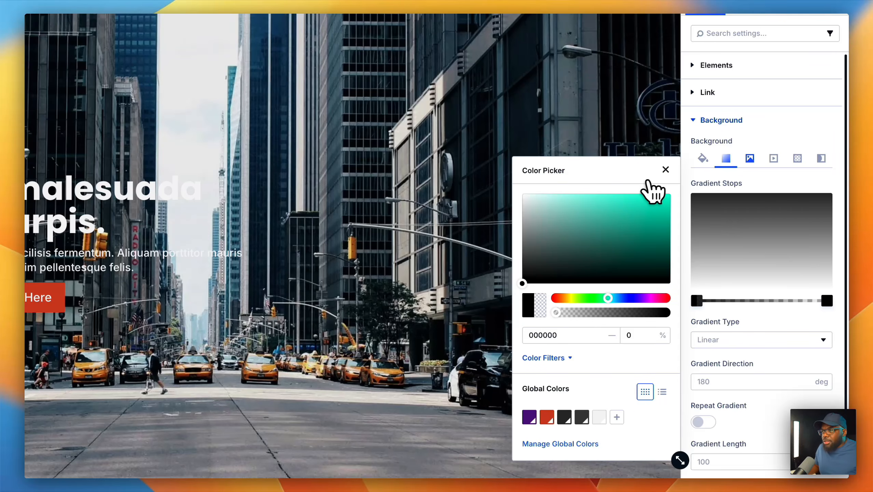
click(665, 170)
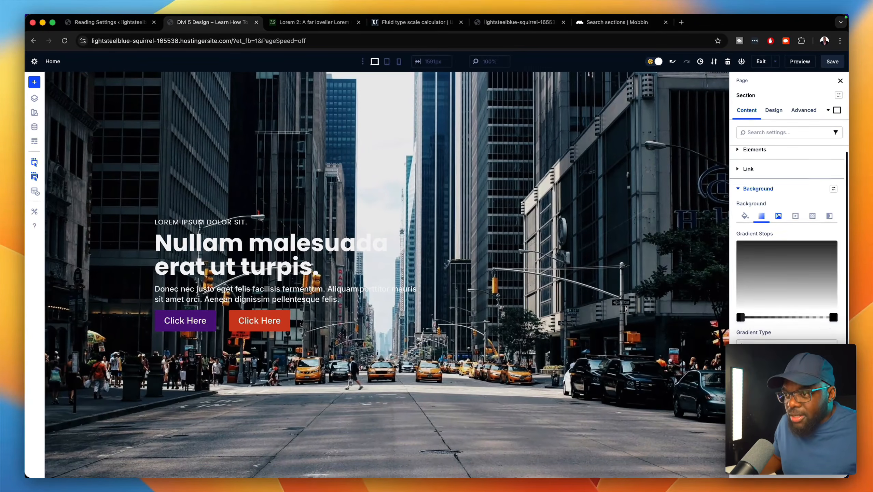
scroll(788, 241, down, 2)
scroll(789, 241, down, 1)
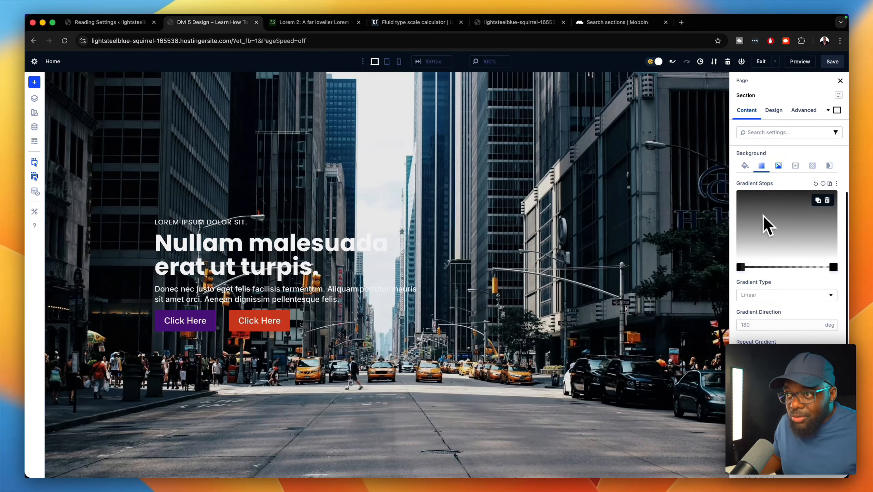
scroll(788, 241, down, 1)
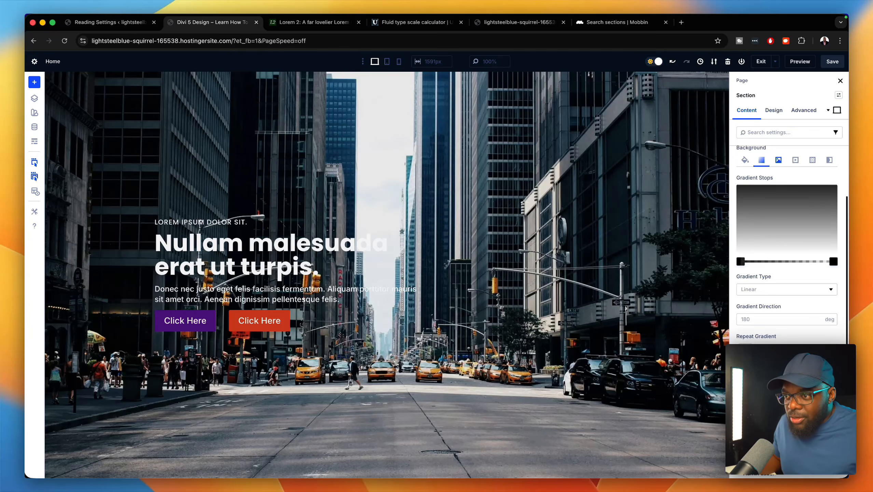
scroll(788, 241, down, 1)
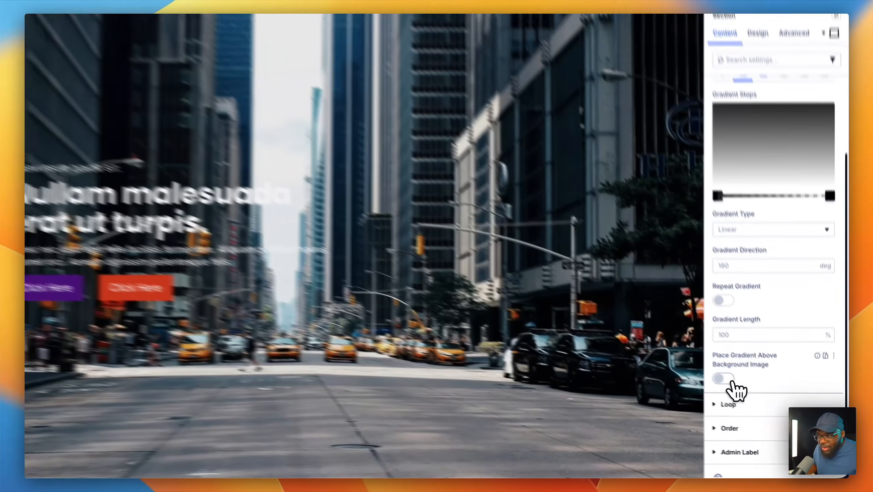
click(745, 399)
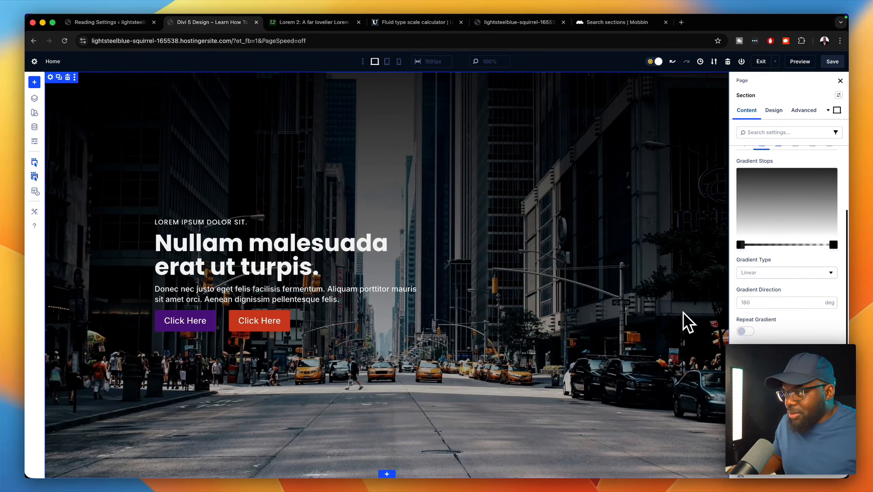
- Move the gradient's start stop to about 20%, leaving the end stop where it was
drag(744, 244, 754, 243)
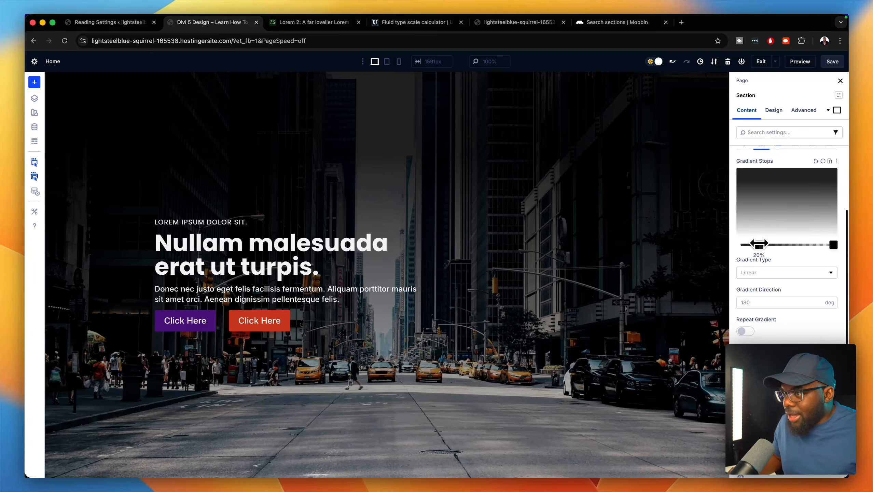
drag(759, 243, 759, 243)
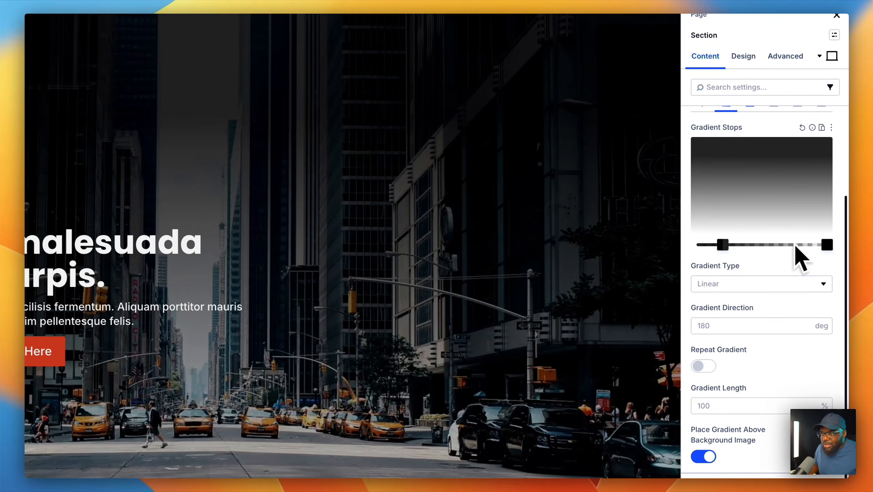
mouse_move(827, 245)
mouse_down()
mouse_move(805, 245)
mouse_move(837, 246)
mouse_up()
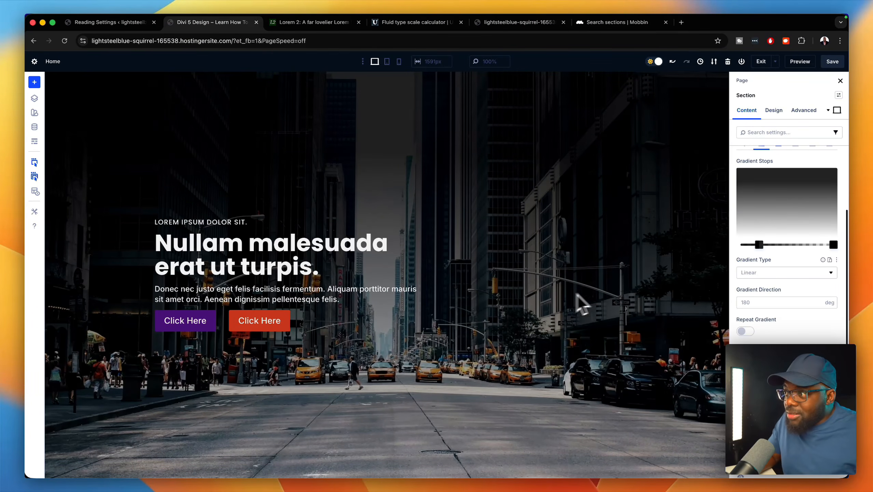
- Try a 90° gradient direction, clear it back to the 180° default, and save the page
click(759, 300)
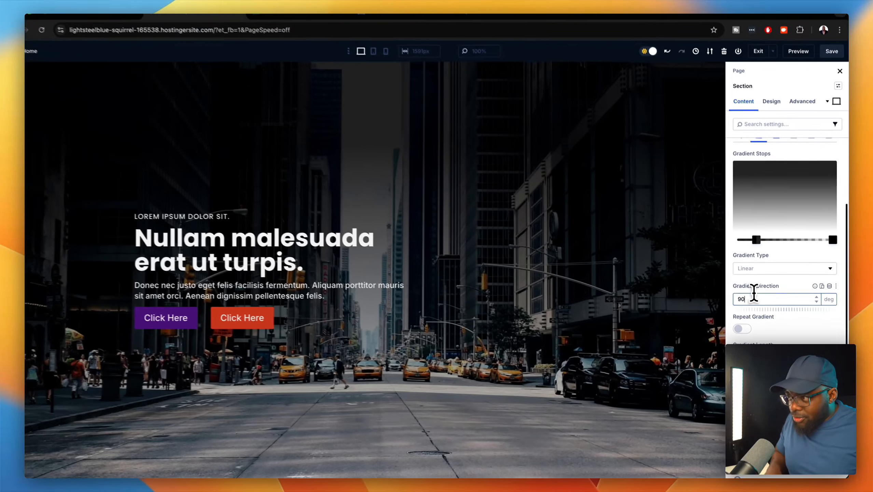
text(90)
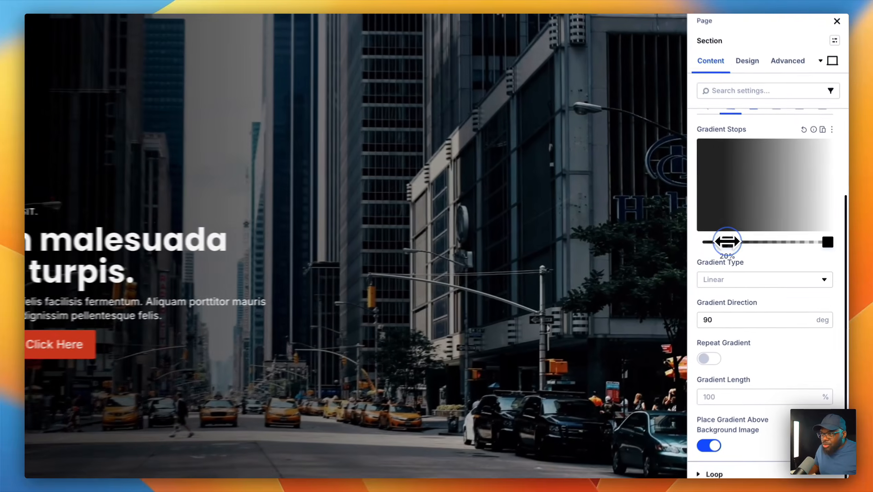
mouse_move(759, 245)
mouse_down()
mouse_move(736, 248)
mouse_move(760, 245)
mouse_up()
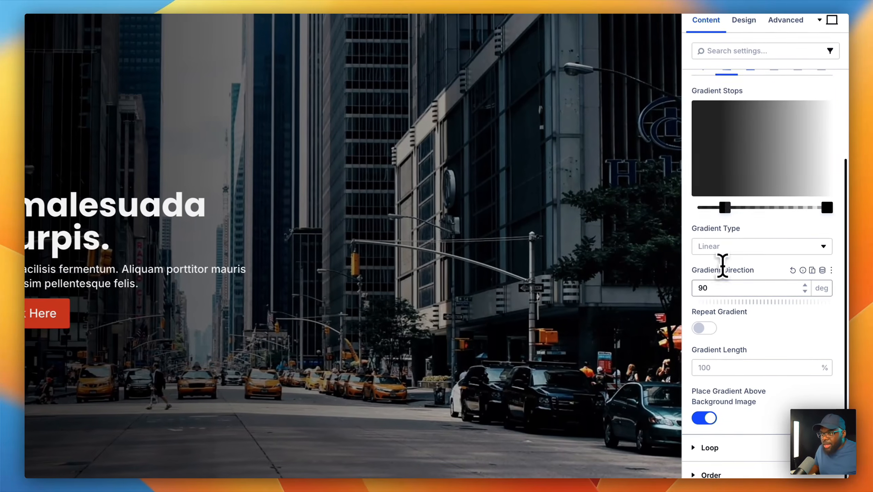
double_click(757, 301)
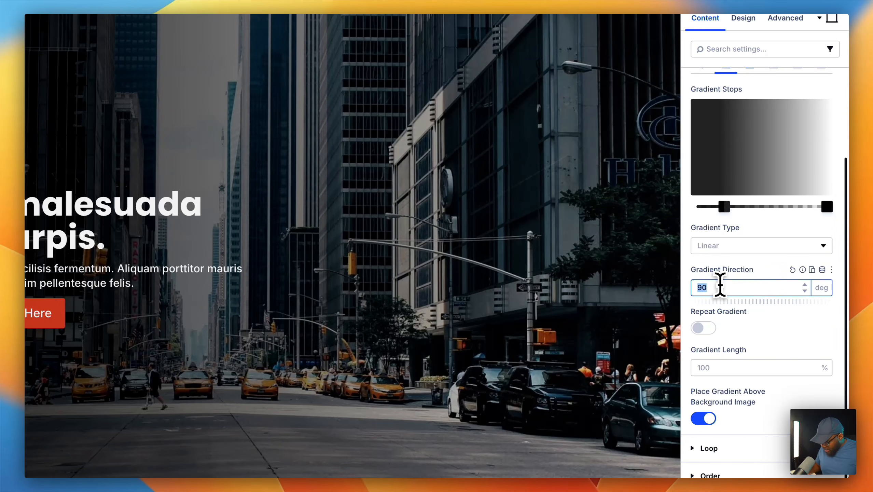
key(BackSpace)
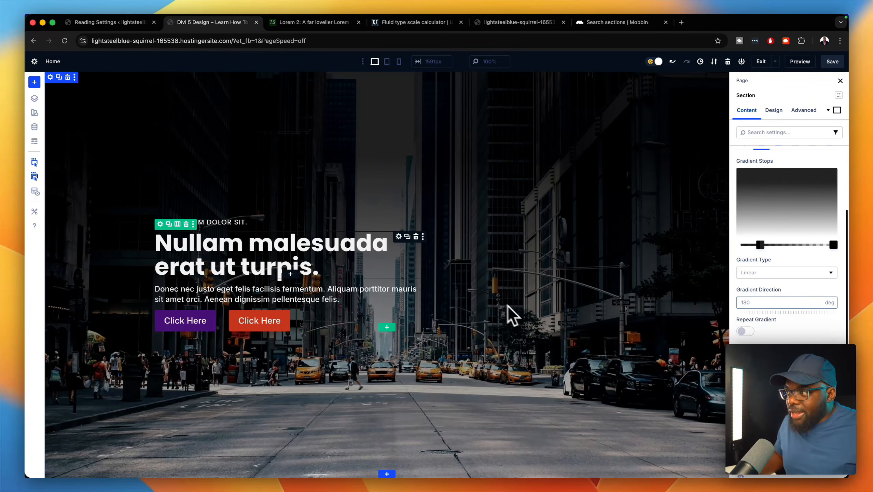
click(833, 61)
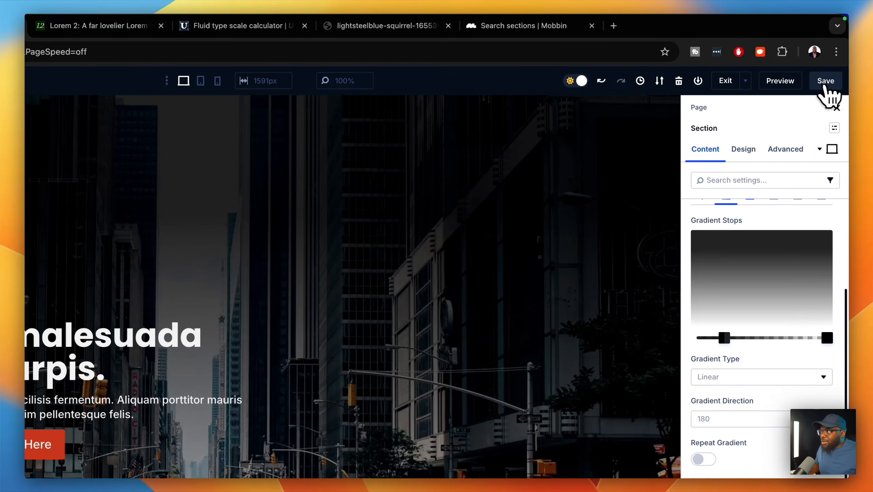
- Preview the saved home page and scroll through the darkened city-street hero
click(801, 85)
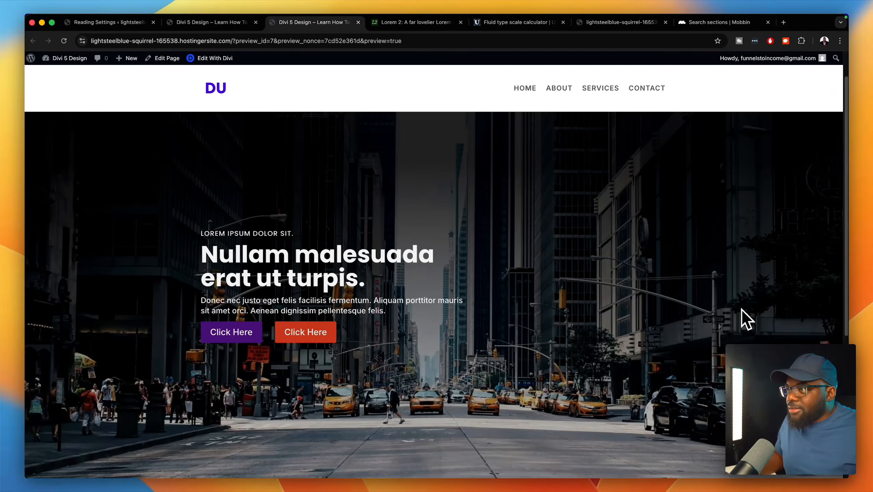
scroll(742, 317, down, 5)
scroll(742, 318, up, 5)
scroll(742, 318, up, 3)
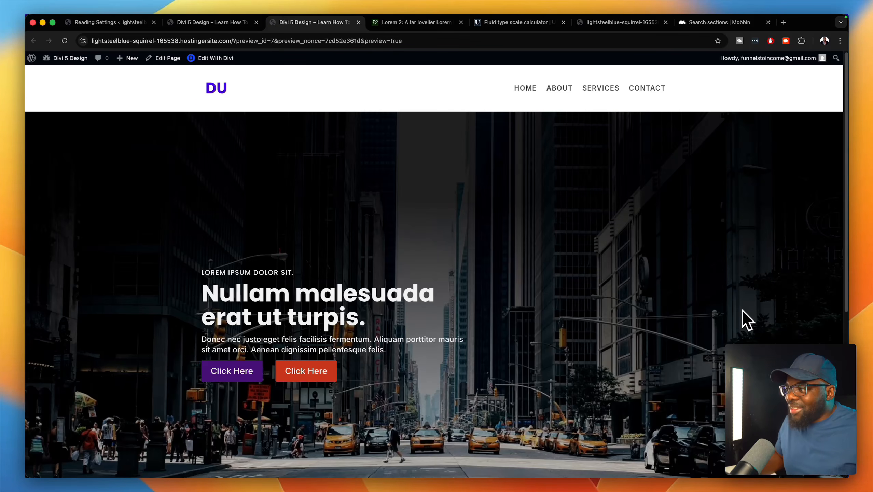
scroll(742, 318, down, 6)
scroll(743, 317, up, 6)
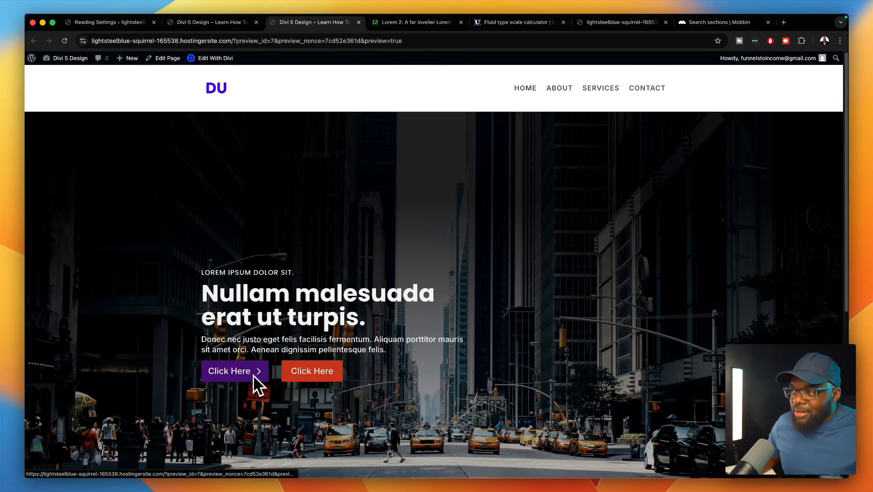
scroll(706, 286, down, 3)
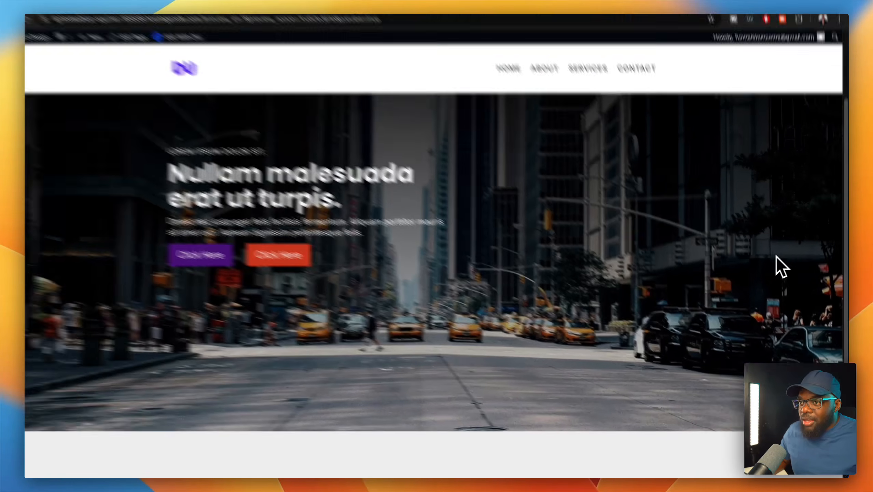
- Narrow the page with Chrome DevTools to check the hero layout, then close DevTools
right_click(777, 258)
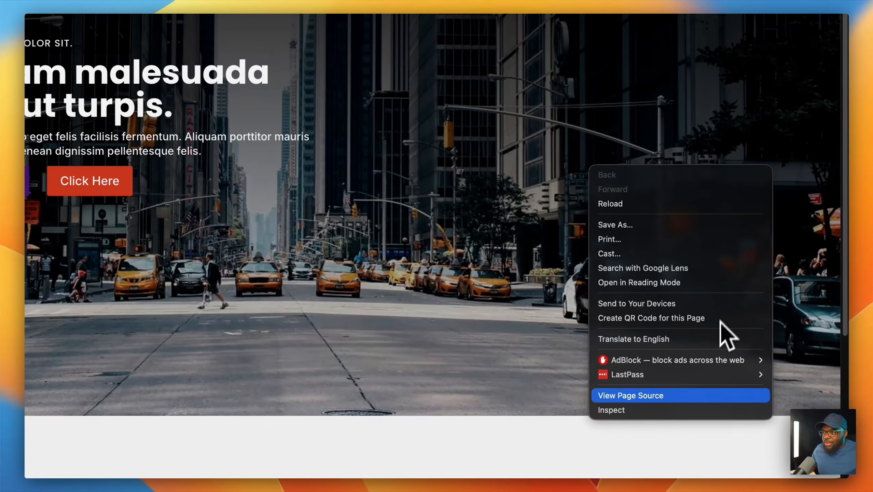
click(727, 425)
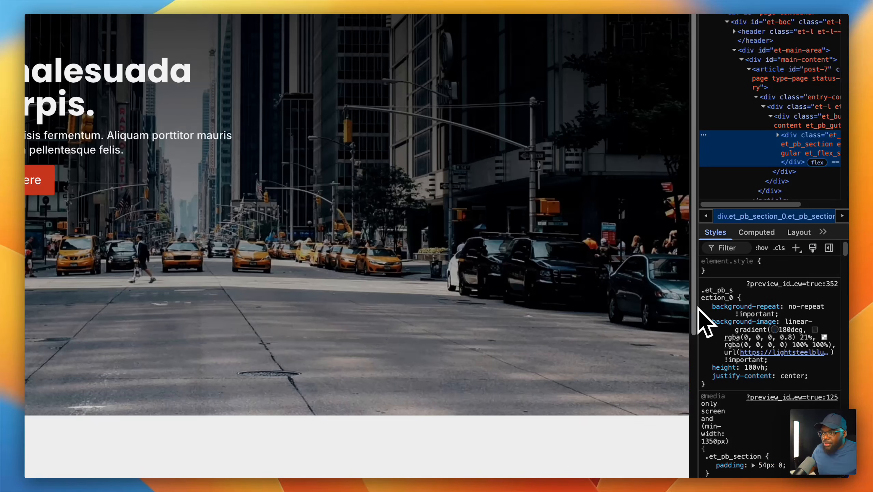
drag(697, 304, 482, 283)
drag(552, 310, 736, 361)
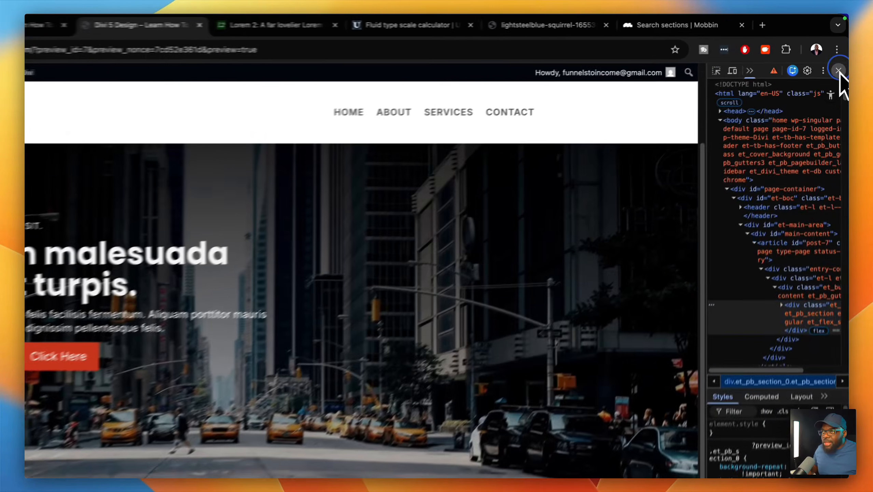
click(841, 56)
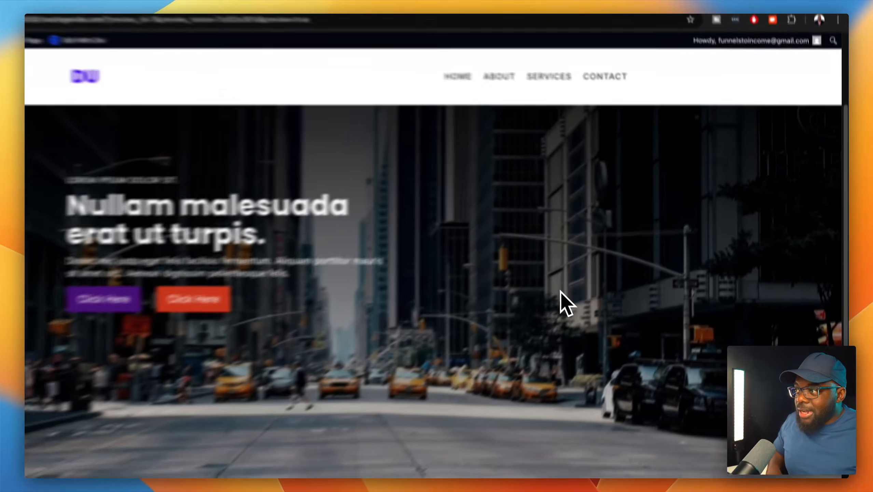
- Open the home page in the Divi builder and add a one-column section below the hero
scroll(625, 287, down, 5)
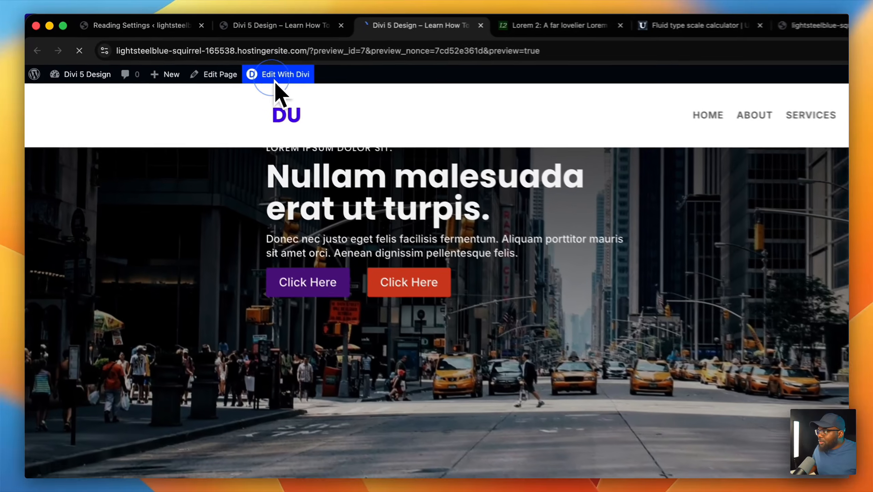
click(212, 58)
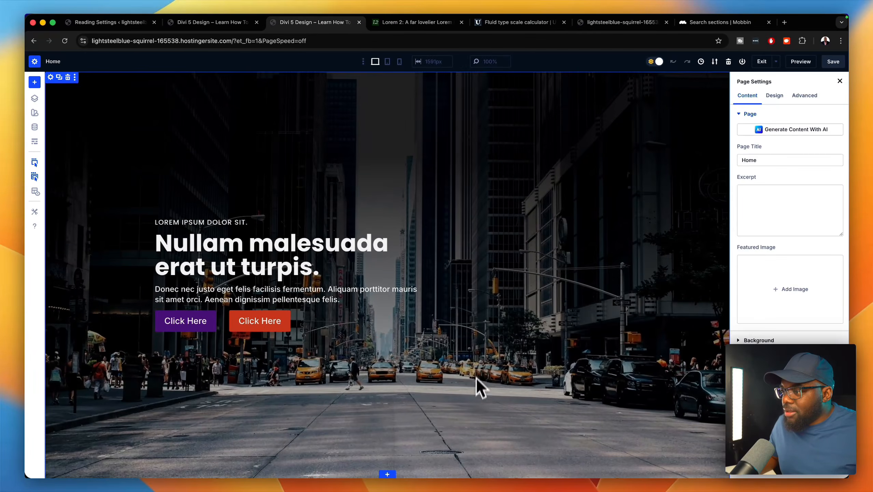
click(388, 474)
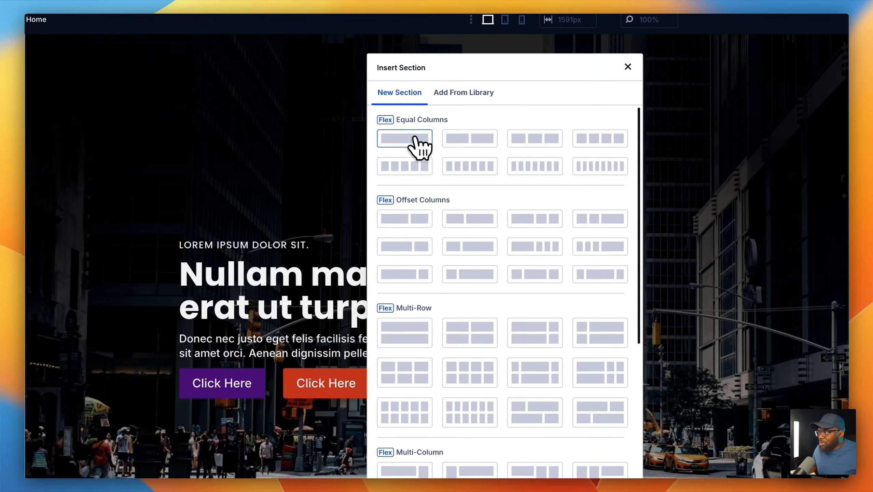
click(415, 137)
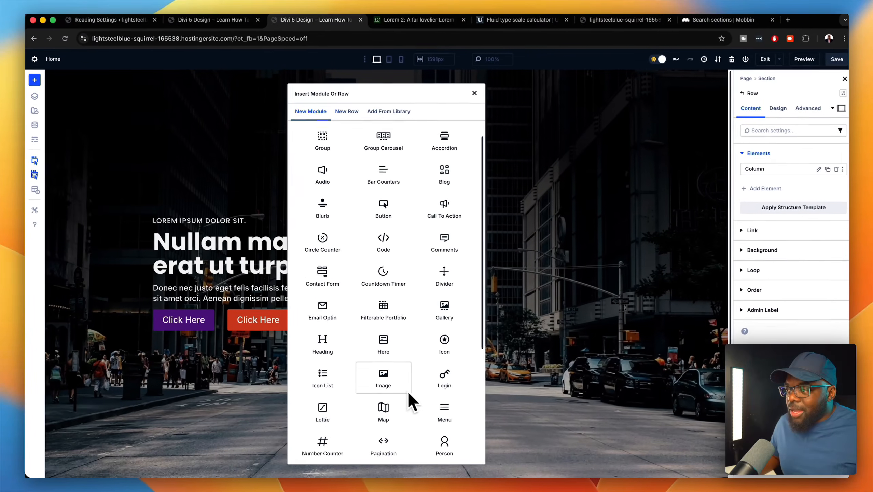
- Add two 'Your Title Goes Here' heading modules to the new section's column
scroll(410, 399, down, 1)
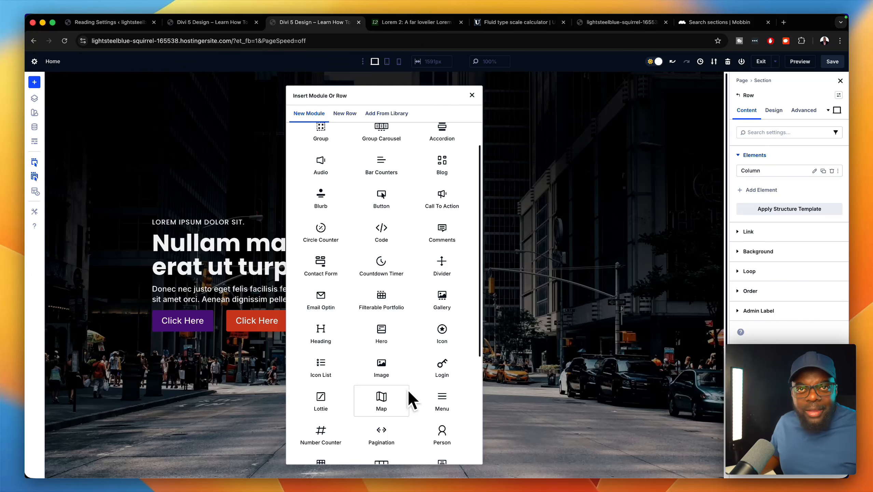
scroll(409, 394, down, 5)
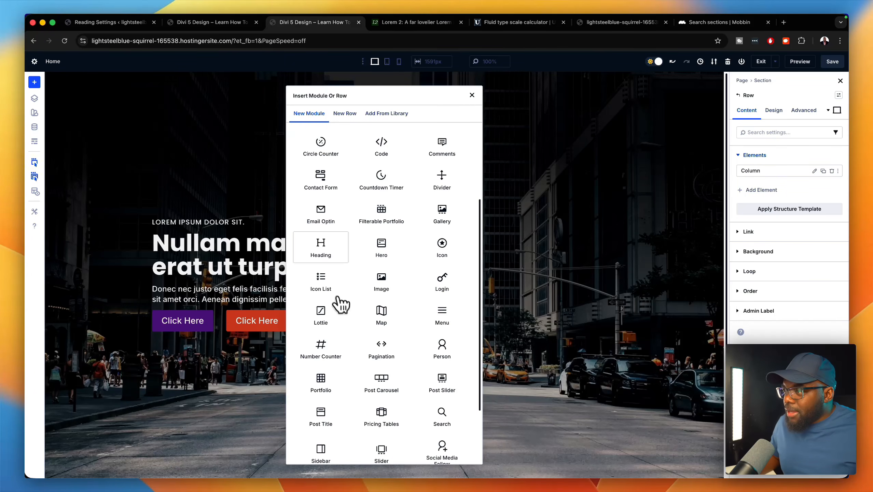
click(329, 253)
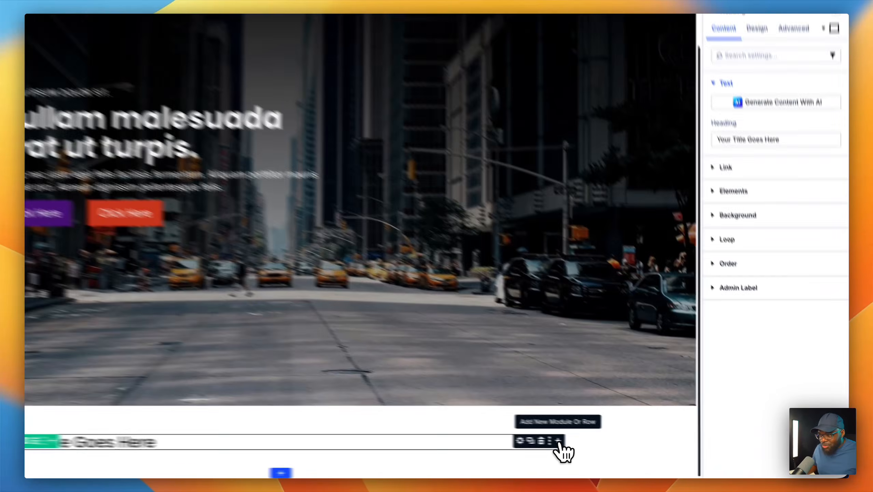
click(610, 447)
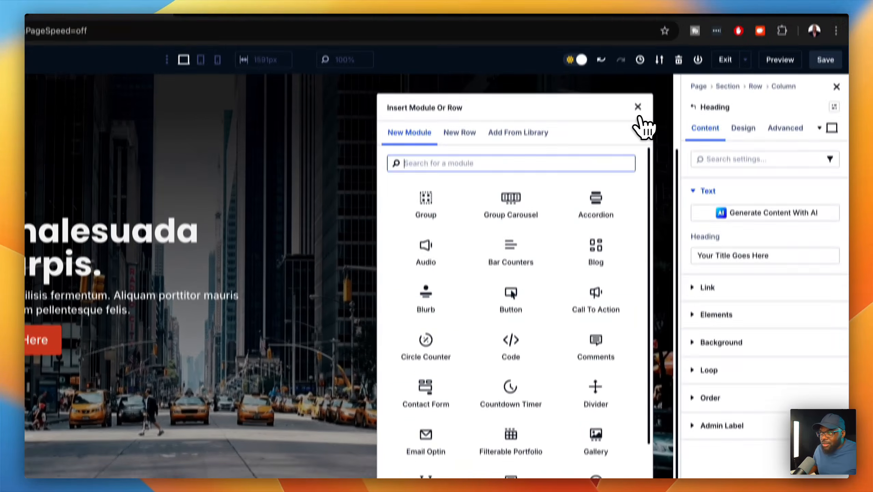
click(636, 113)
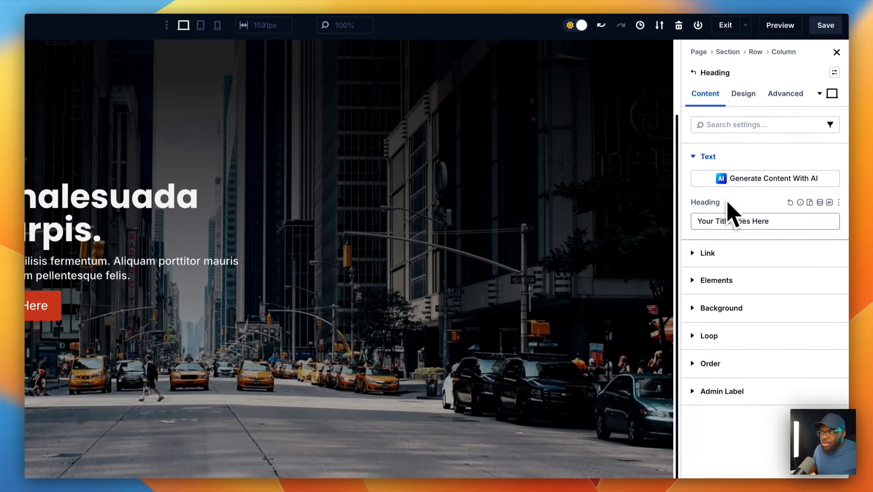
click(722, 281)
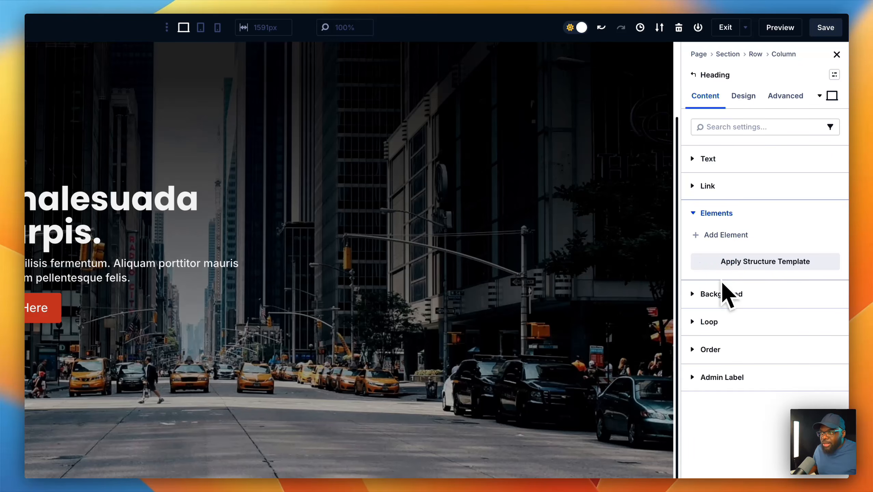
click(730, 235)
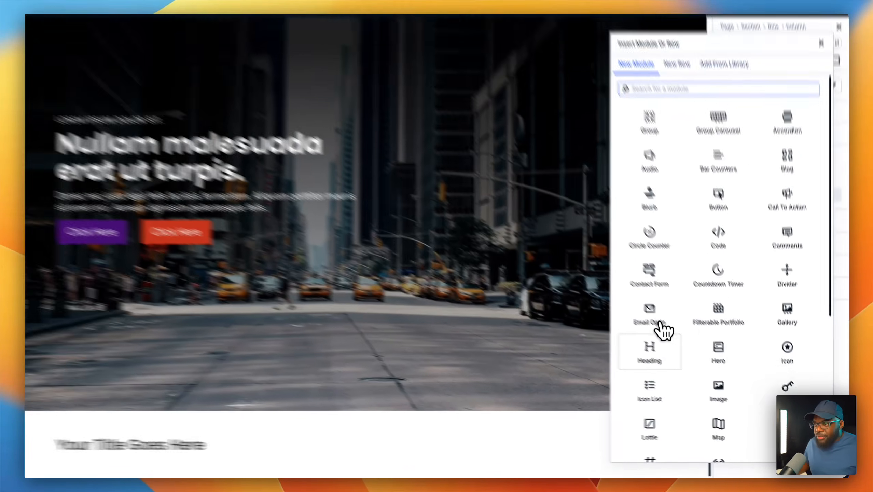
click(609, 448)
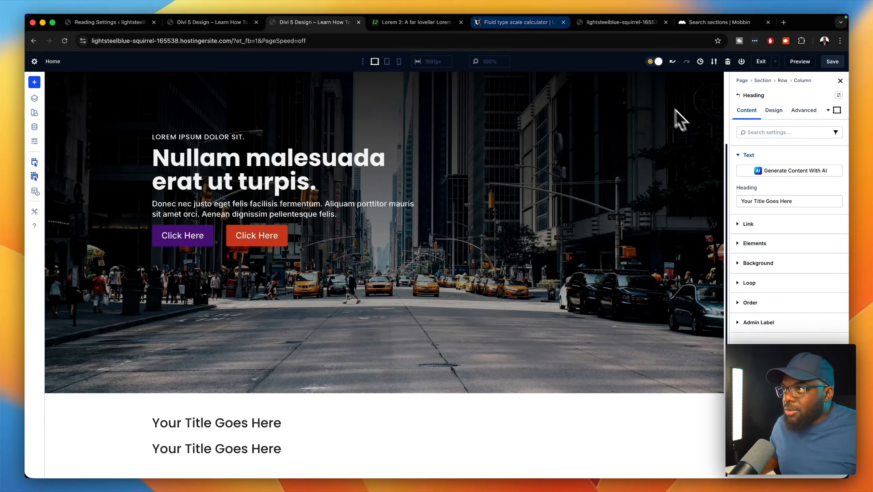
click(444, 22)
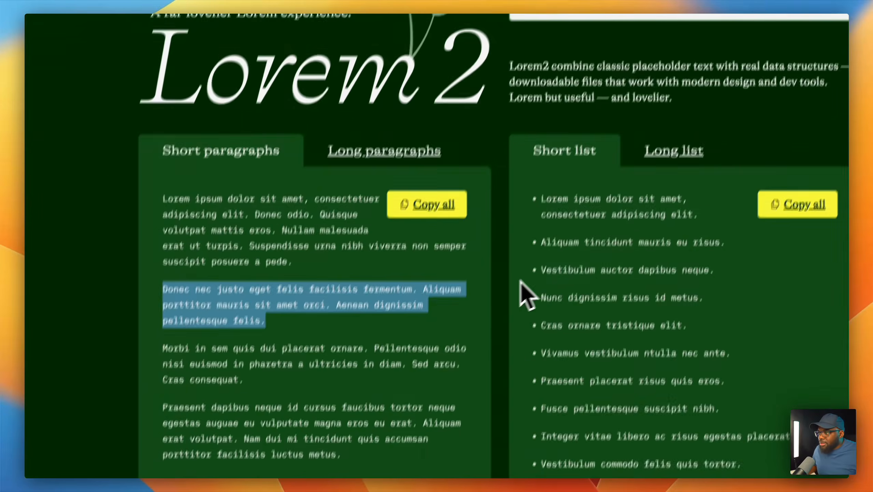
- Copy 'Praesent dapibus neque' from Lorem2 and paste it as the first heading's text
drag(261, 360, 376, 367)
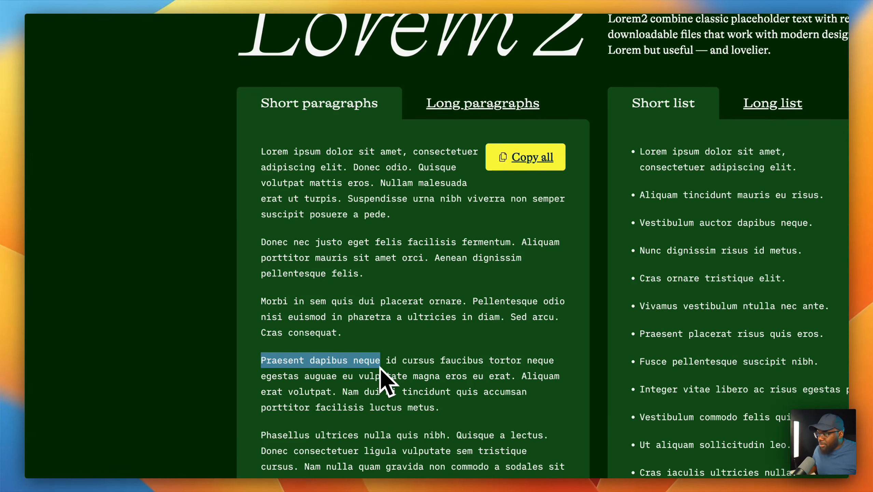
key(super+c)
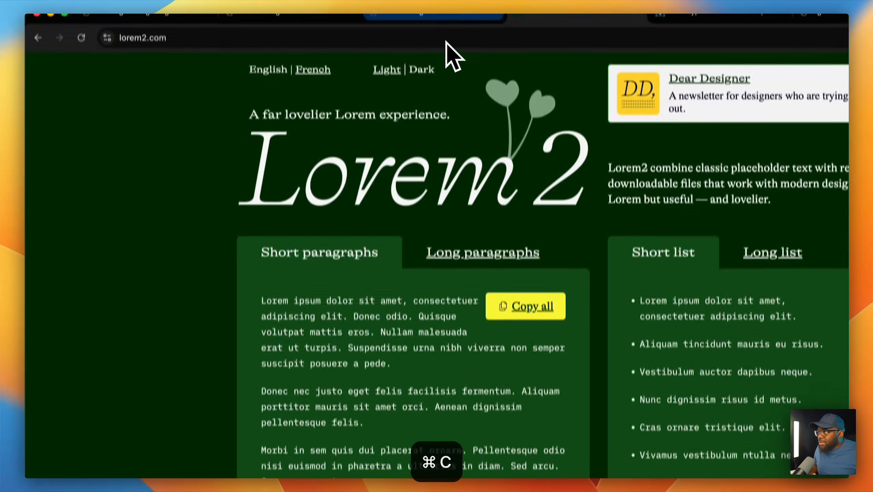
click(396, 25)
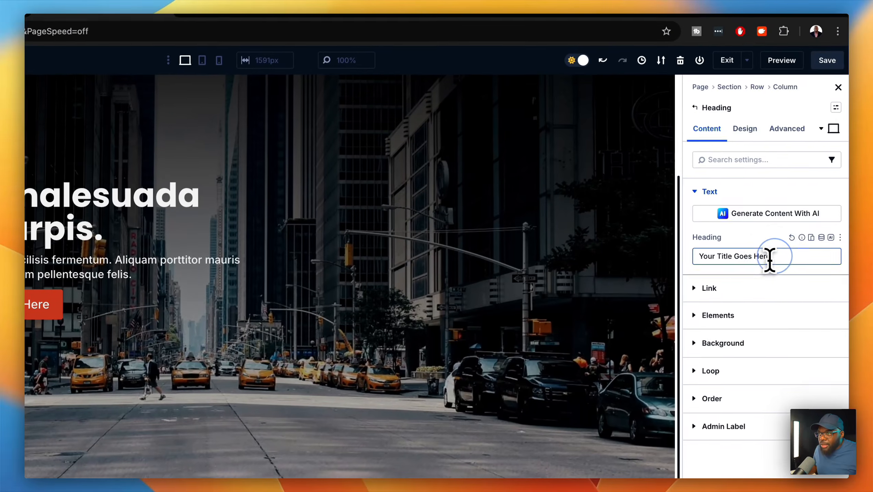
triple_click(773, 258)
key(super+v)
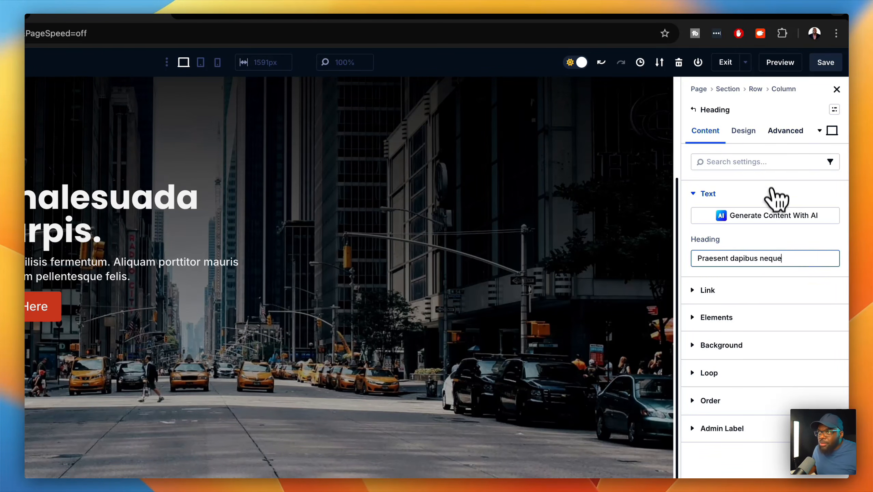
- Make the heading an H5 and apply the H5 fluid text size
click(744, 132)
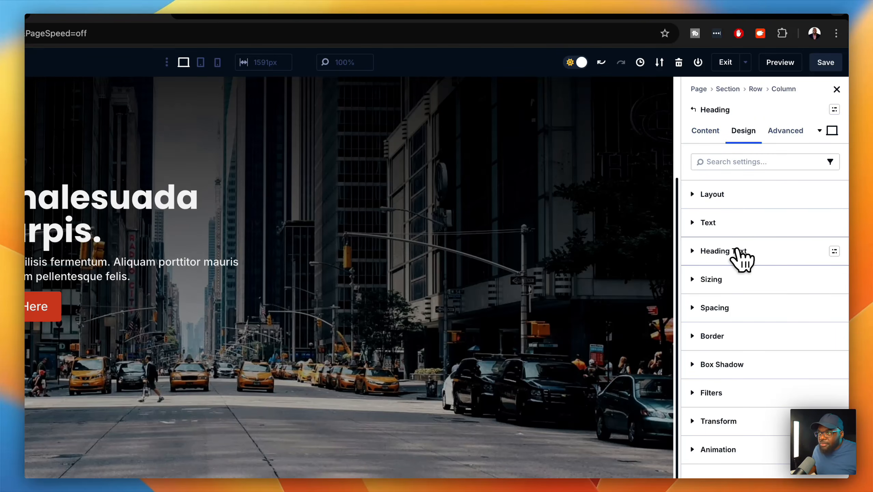
click(737, 251)
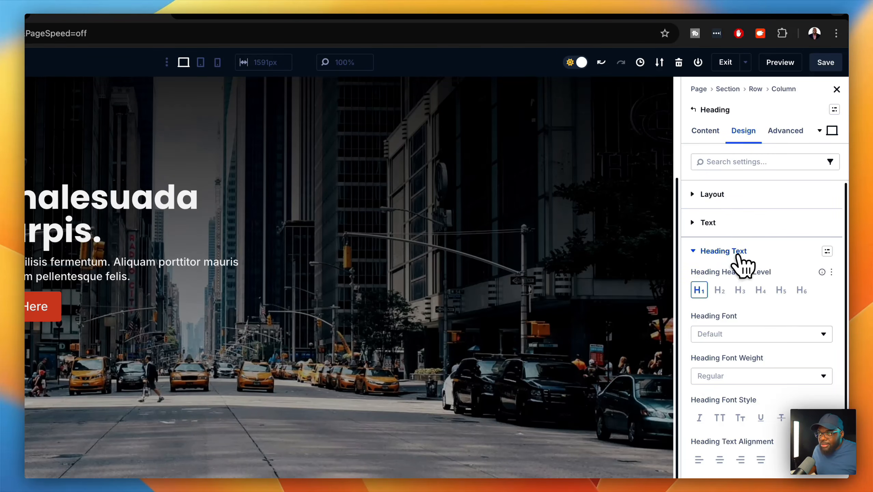
click(781, 291)
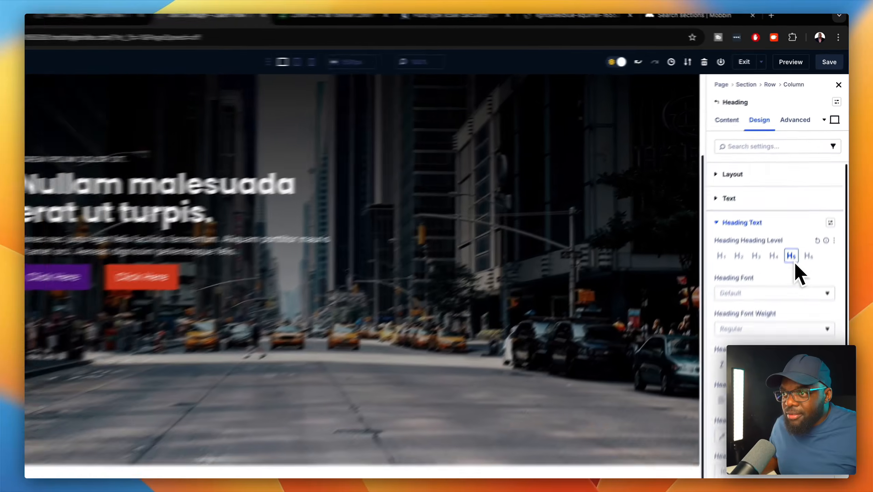
scroll(788, 241, down, 2)
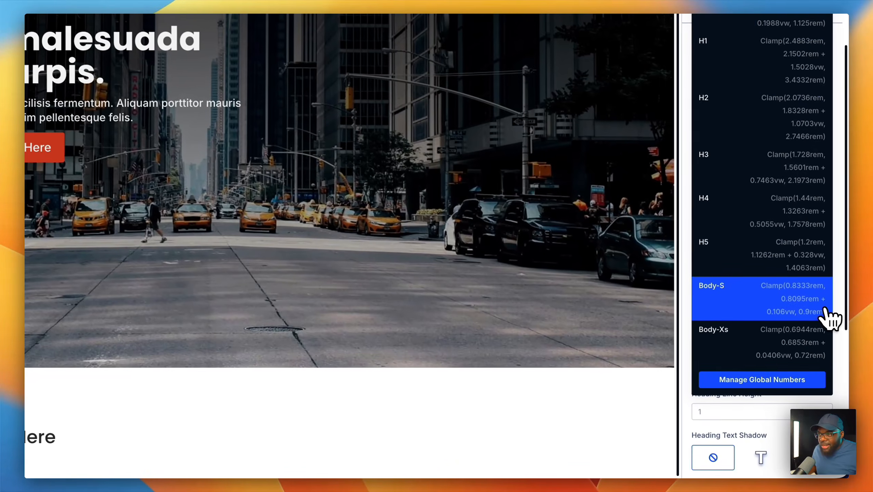
click(806, 260)
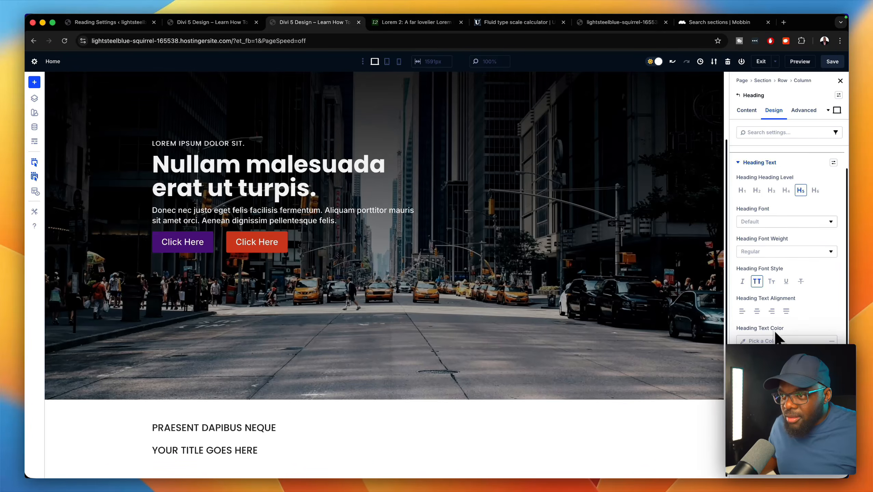
- Center-align the heading text
scroll(775, 339, down, 5)
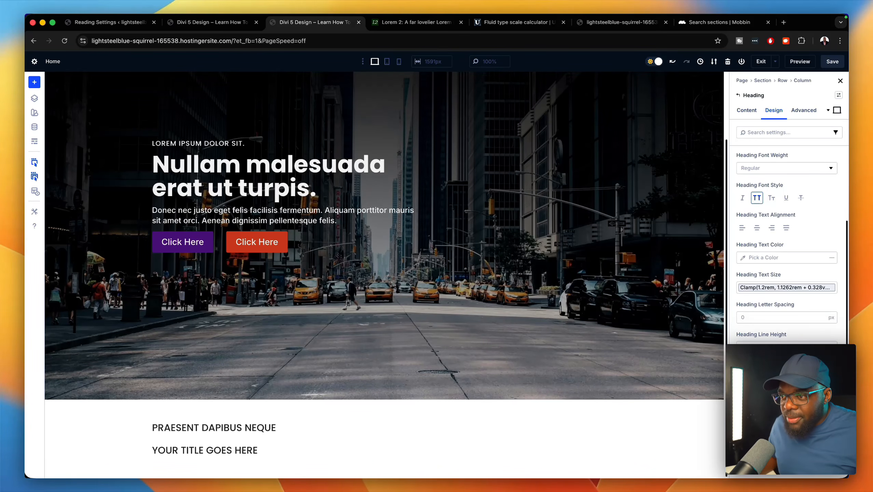
scroll(787, 241, up, 5)
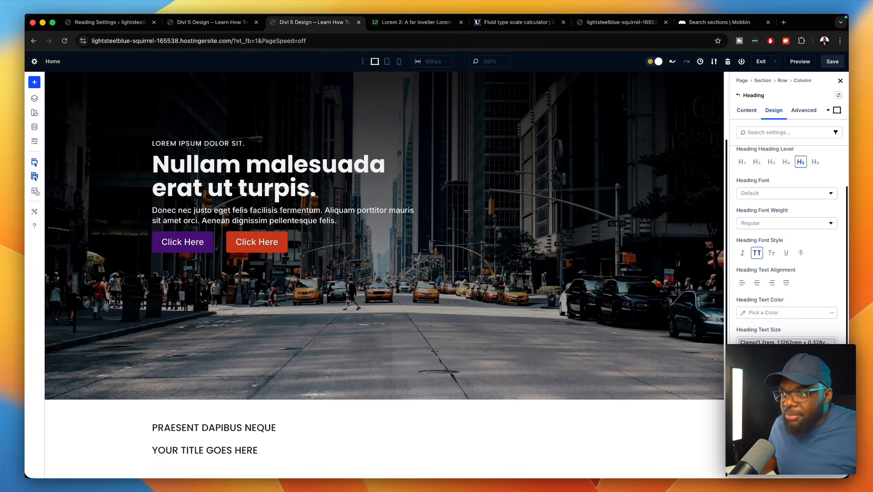
scroll(787, 241, down, 4)
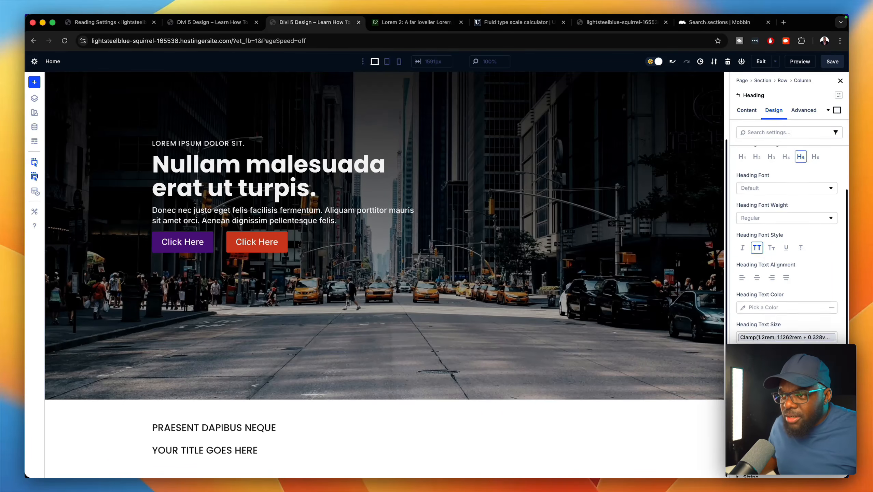
scroll(787, 241, down, 2)
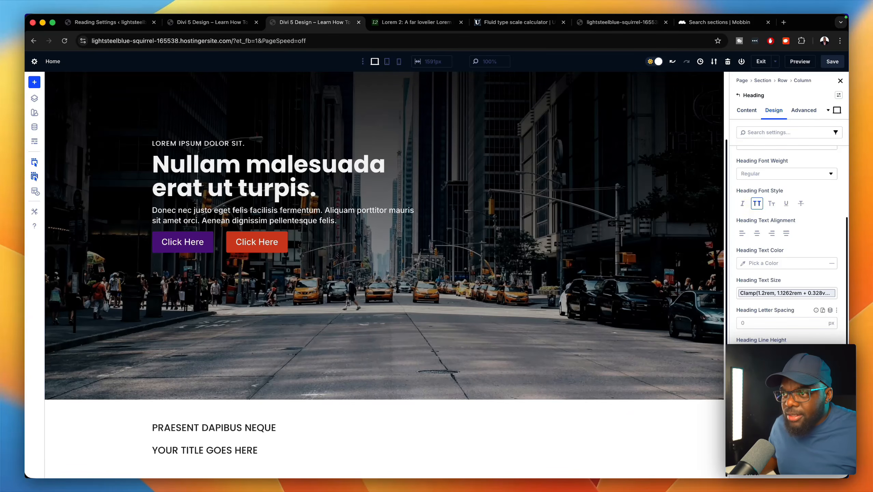
scroll(777, 319, up, 2)
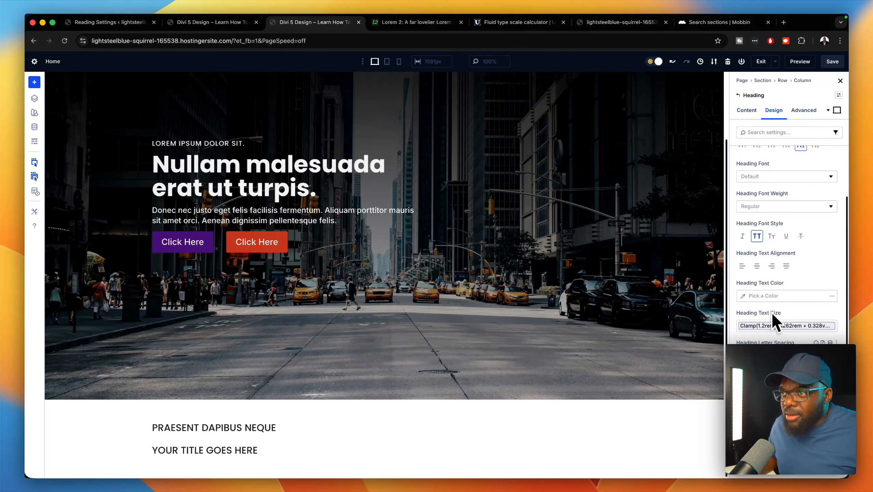
scroll(772, 313, up, 2)
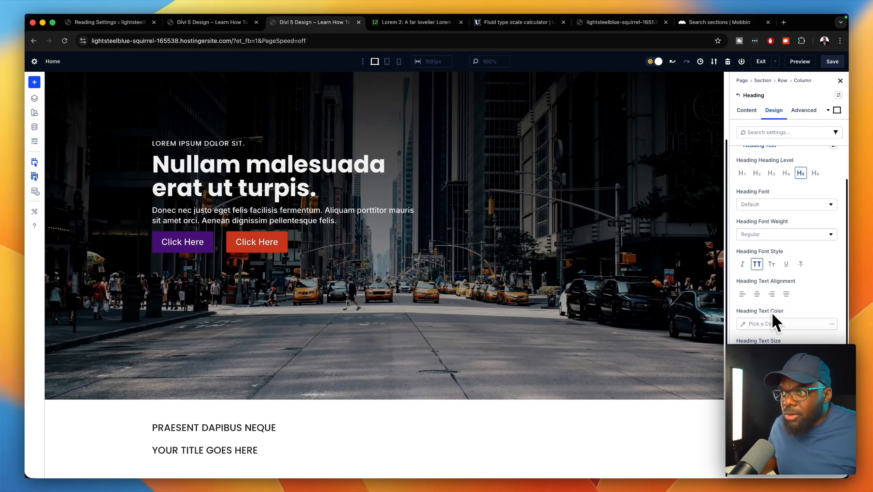
scroll(773, 314, down, 2)
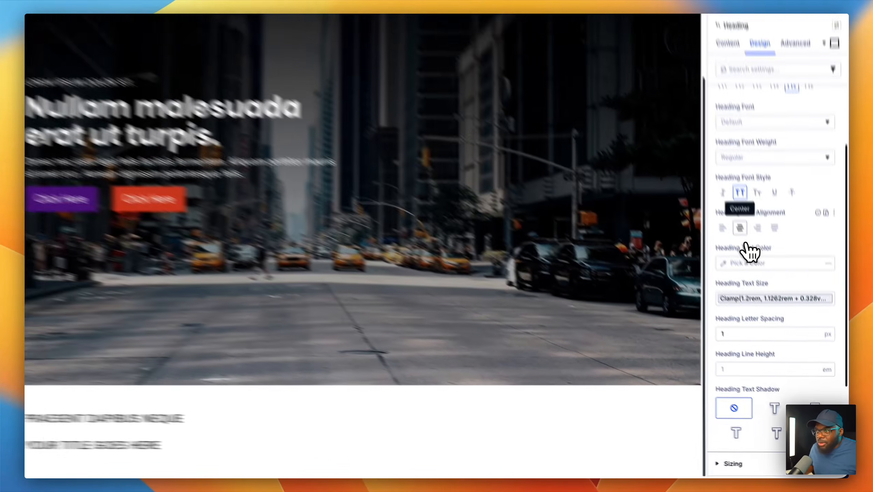
click(757, 266)
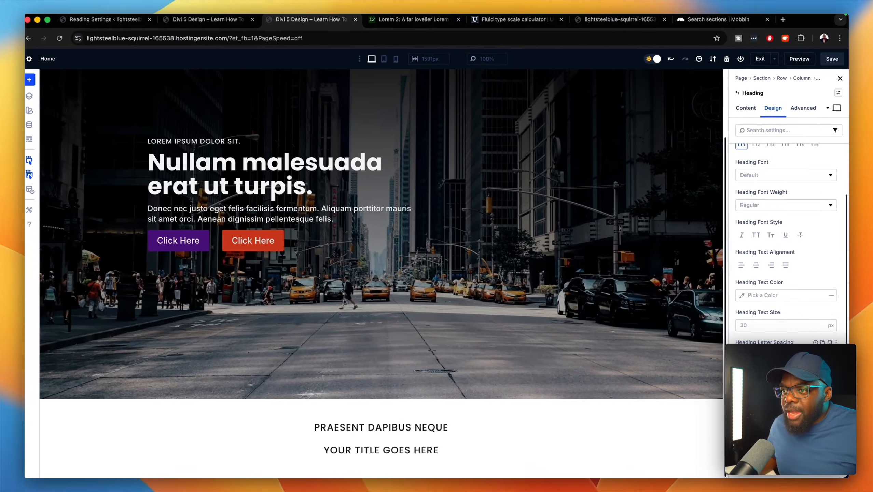
scroll(784, 310, up, 3)
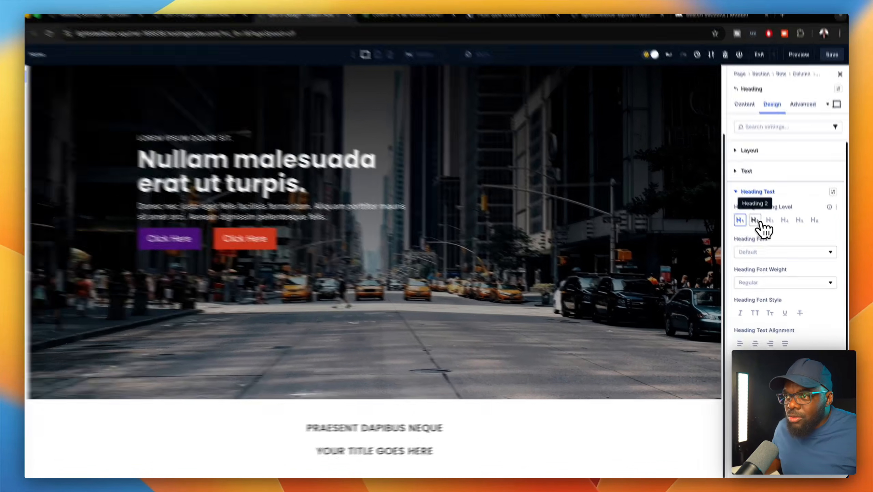
- Give the title heading the H2 preset text size and delete the YOUR TITLE GOES HERE heading
click(756, 224)
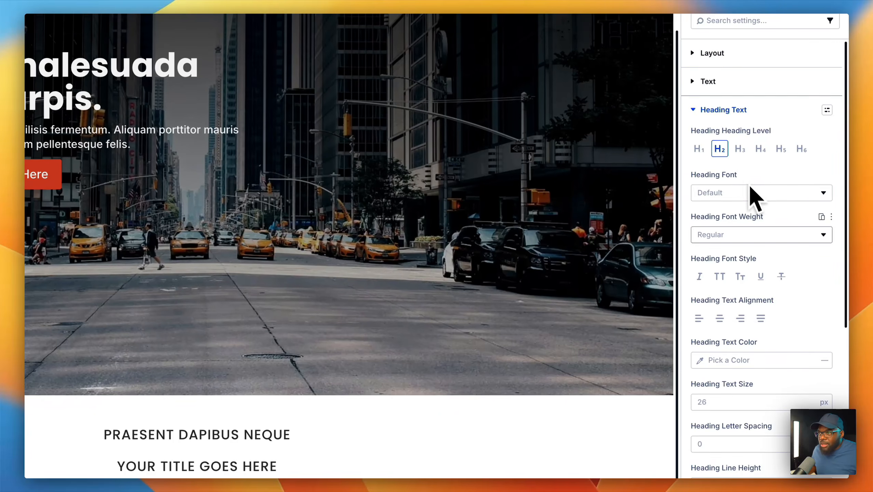
scroll(789, 332, down, 2)
click(822, 345)
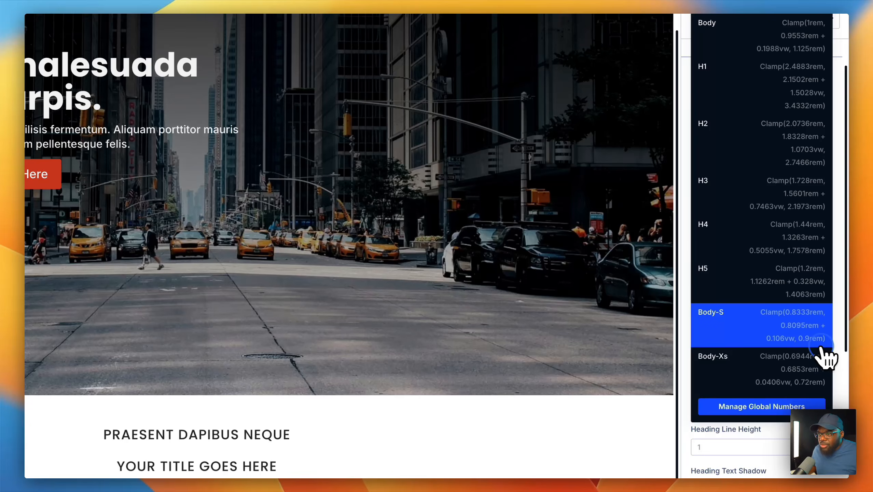
click(804, 151)
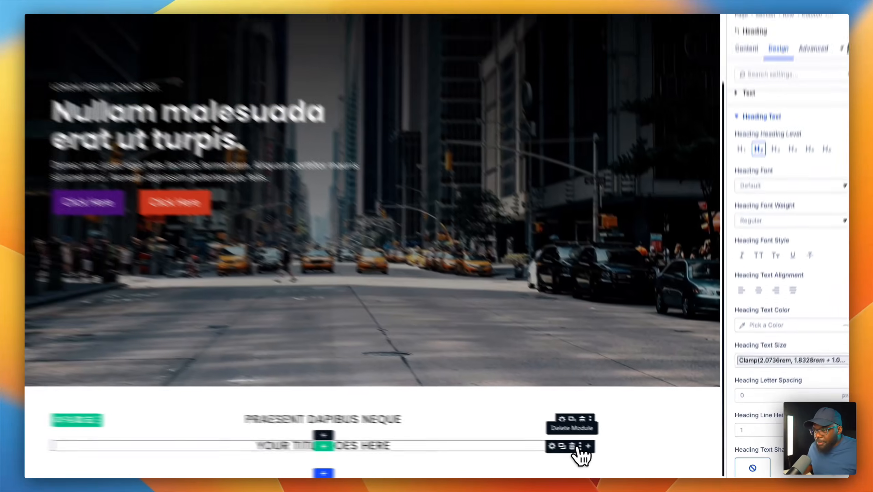
click(597, 451)
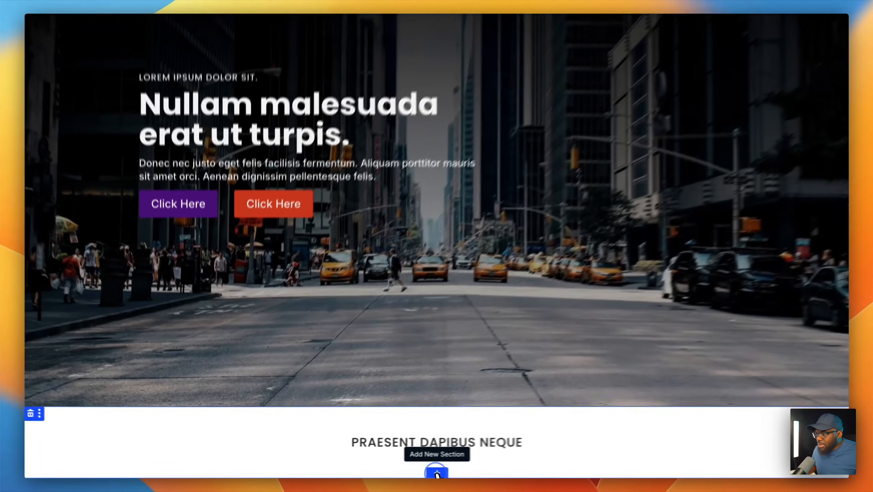
- Add an empty section and keep the PRAESENT DAPIBUS NEQUE section directly below the hero
click(385, 474)
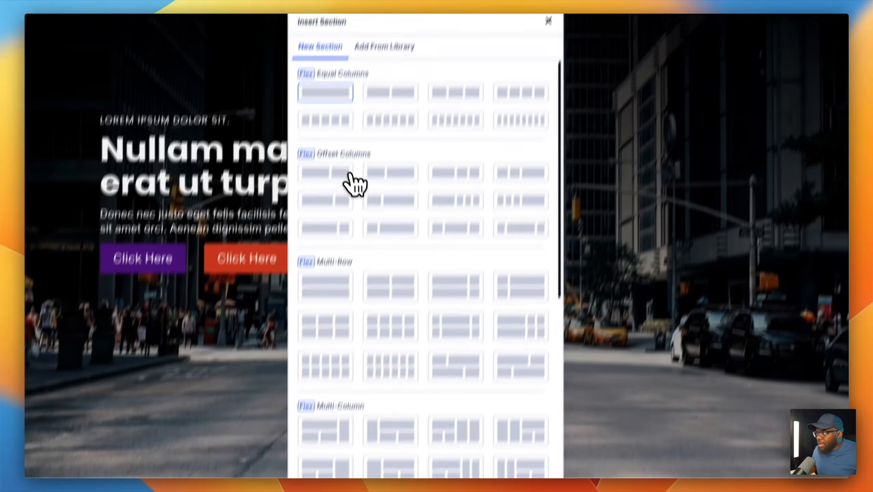
click(348, 174)
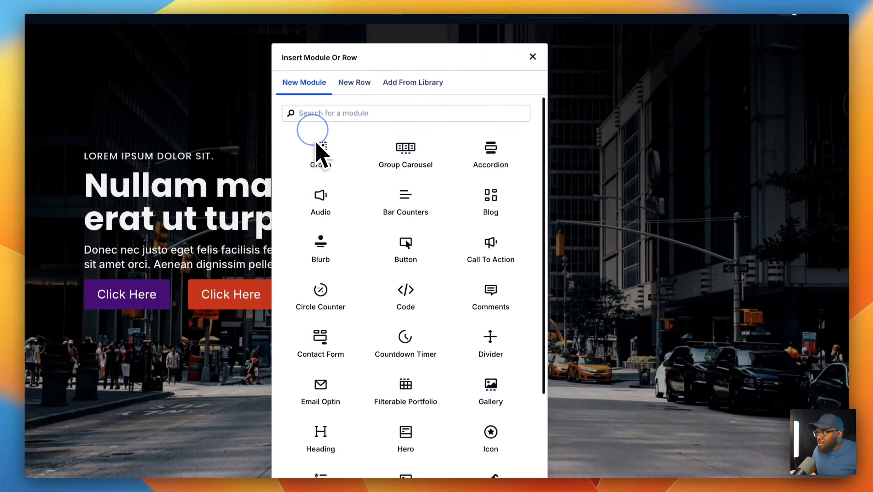
click(323, 130)
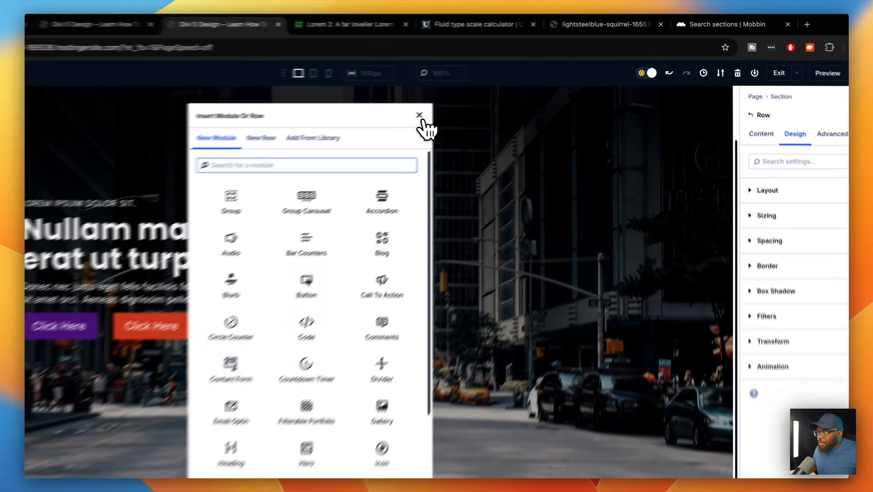
click(471, 95)
scroll(444, 240, down, 3)
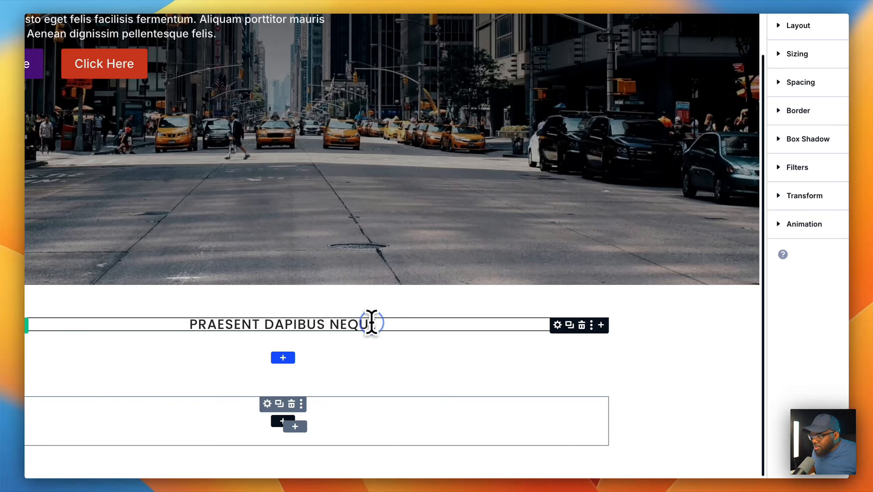
drag(371, 323, 320, 419)
drag(260, 419, 311, 458)
click(625, 419)
scroll(616, 361, up, 2)
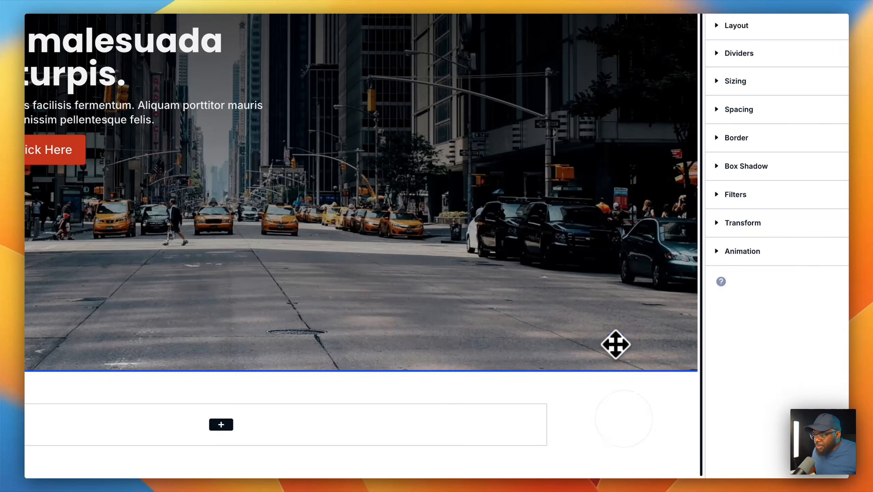
drag(618, 365, 620, 369)
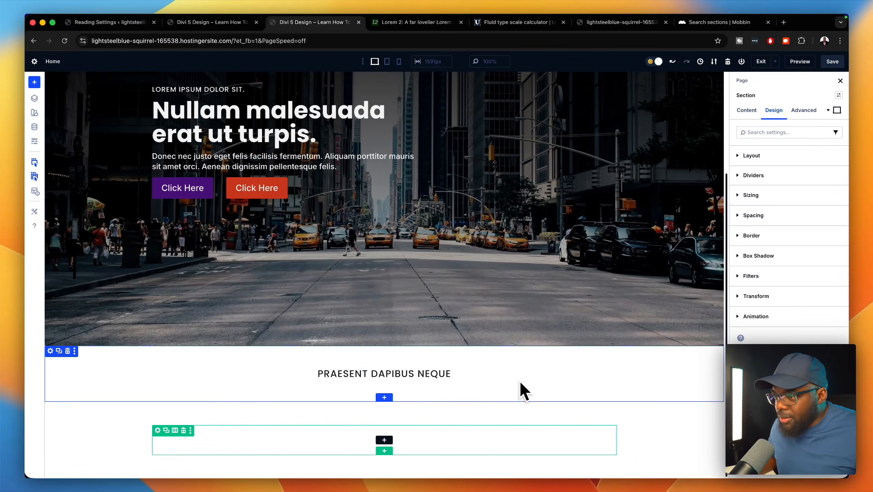
- Add a centered heading directly under PRAESENT DAPIBUS NEQUE
click(611, 374)
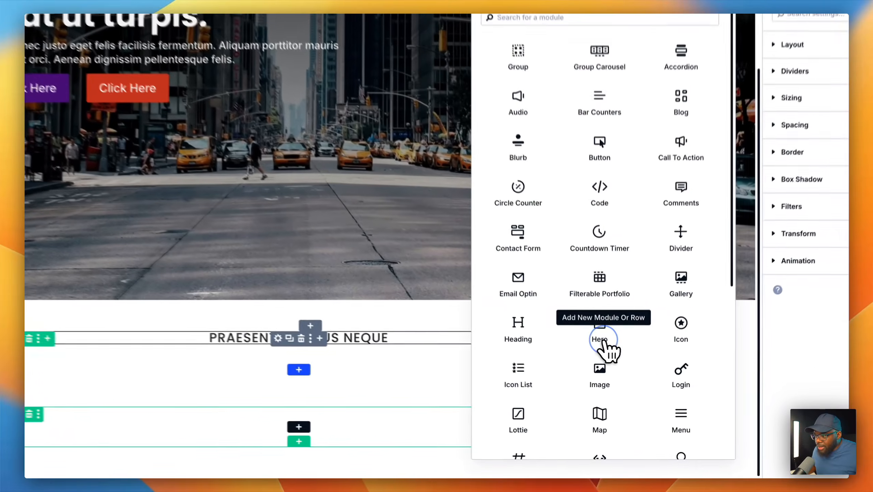
click(555, 367)
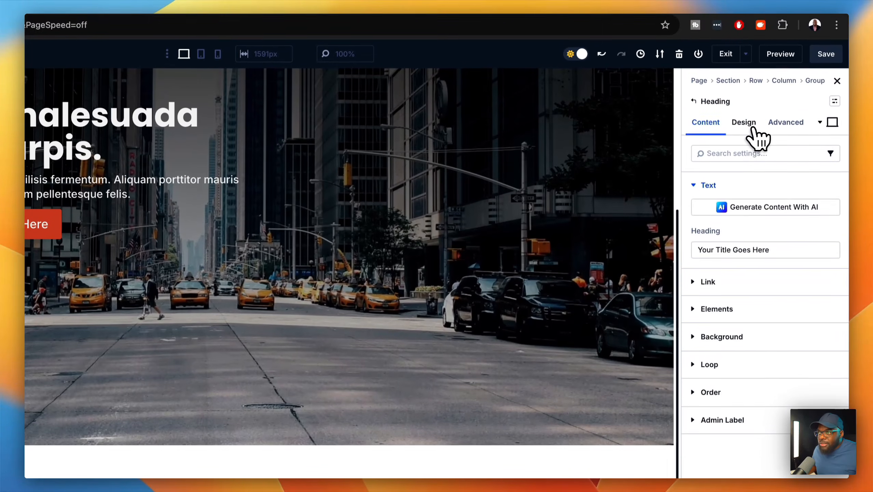
click(751, 128)
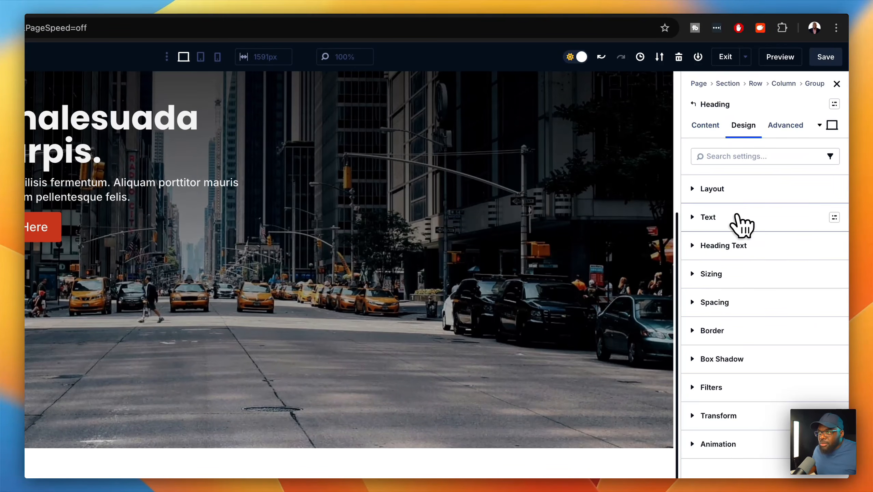
click(740, 245)
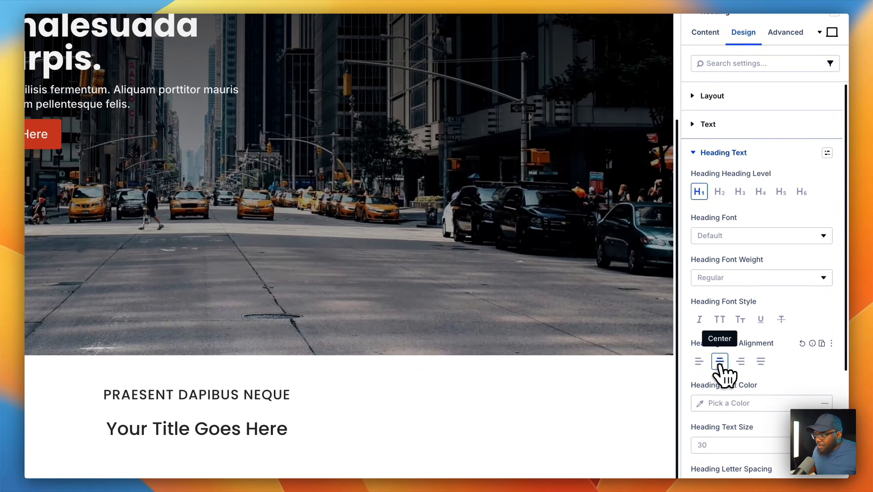
click(719, 453)
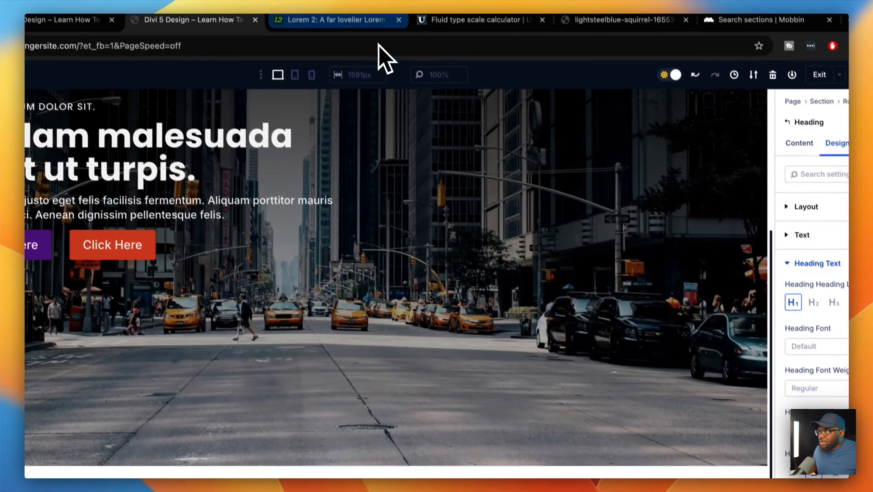
click(389, 59)
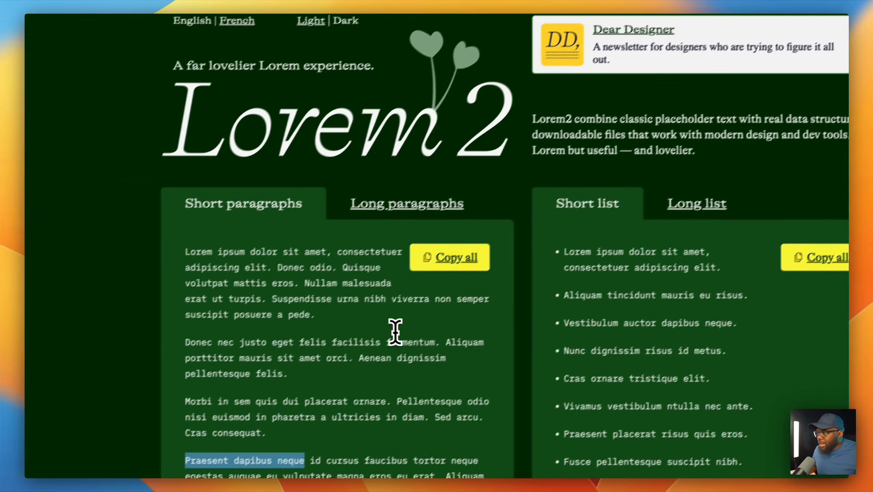
- Replace the title heading's text with 'Aliquam porttitor mauris sit amet' copied from Lorem2
drag(287, 405, 277, 434)
drag(458, 363, 343, 349)
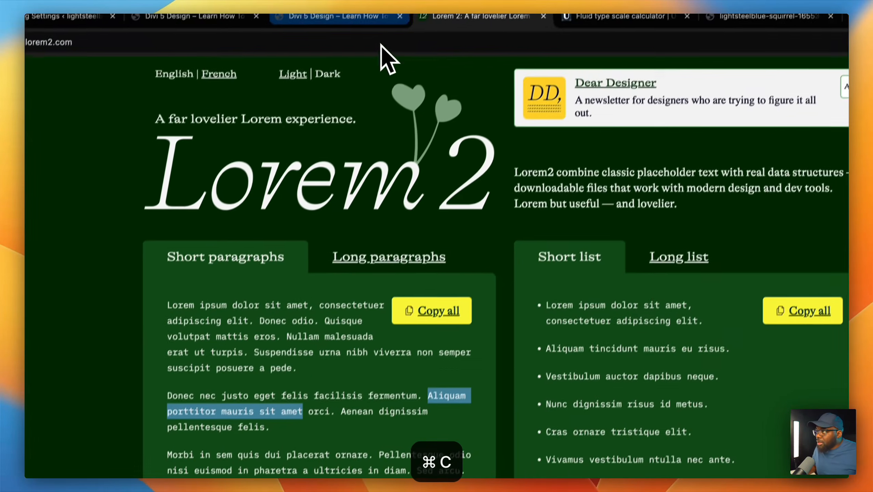
click(375, 26)
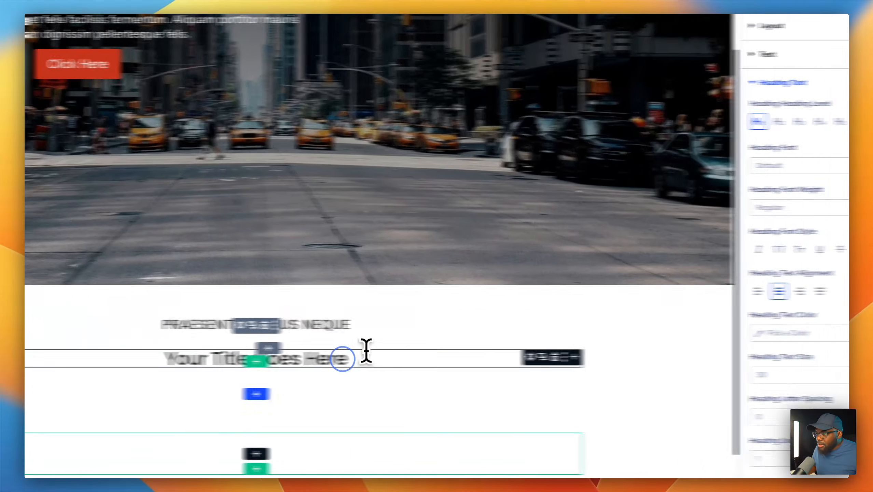
triple_click(302, 419)
key(super+v)
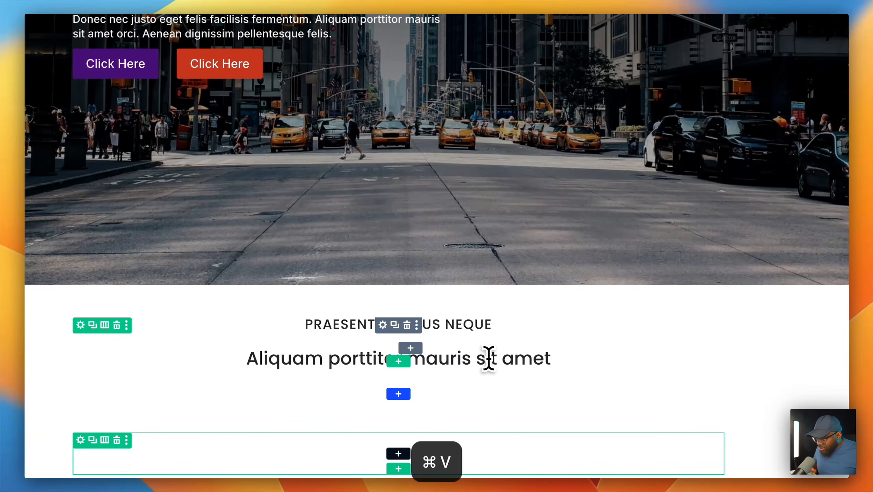
- Capitalise Porttitor, Mauris and Amet so the heading reads 'Aliquam Porttitor Mauris Esit Amet.'
click(343, 358)
key(BackSpace)
text(P)
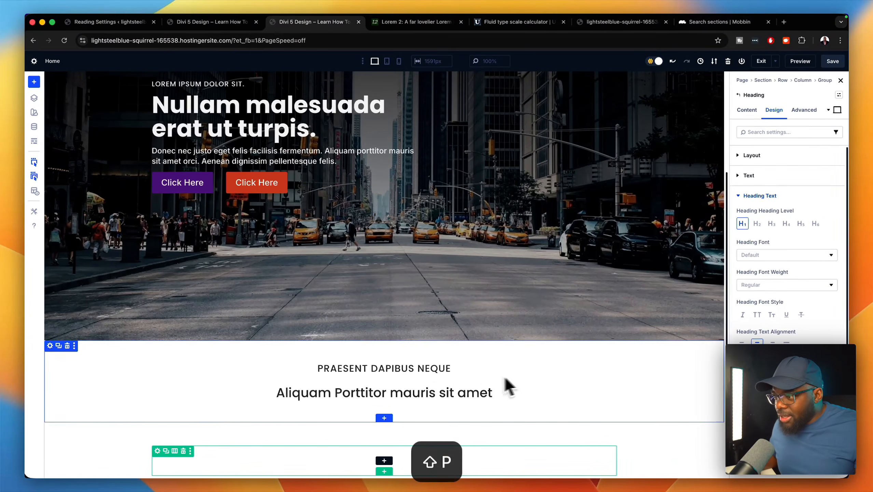
click(402, 394)
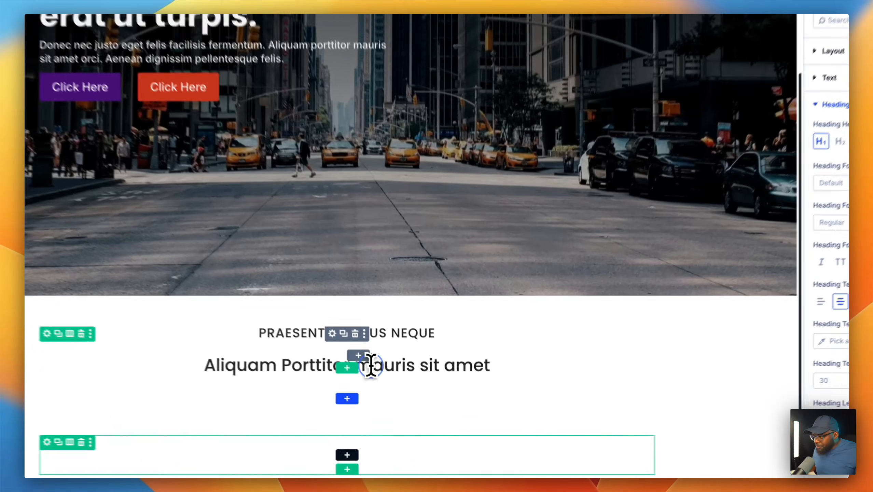
key(BackSpace)
text(M)
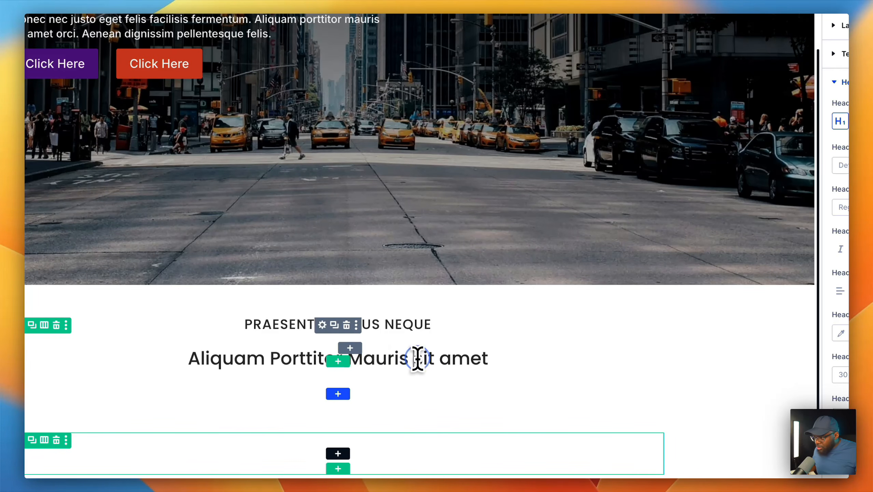
text(E)
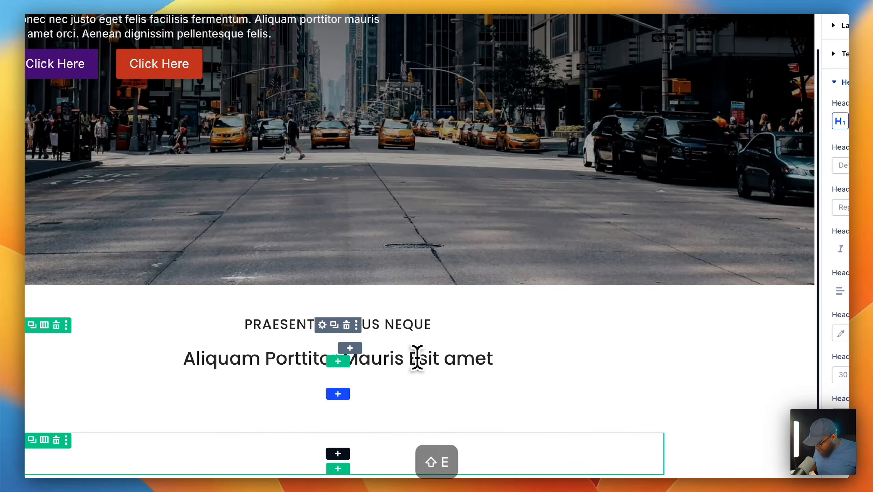
click(456, 358)
text(A)
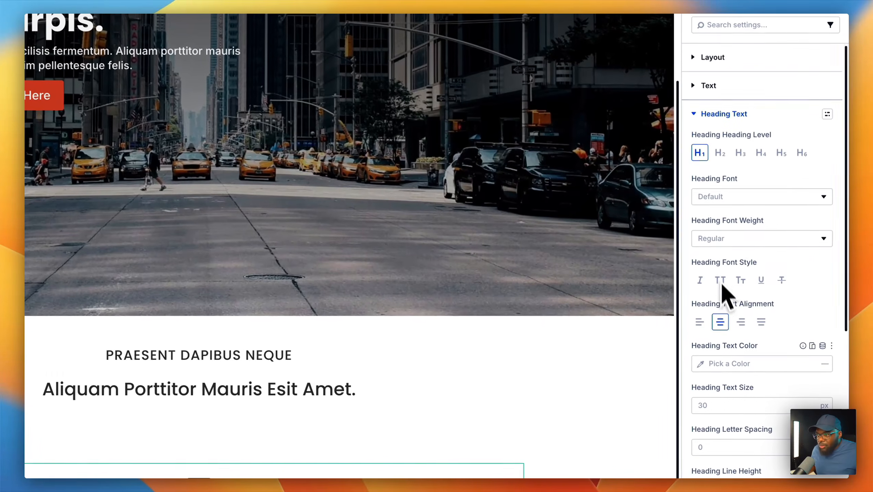
- Make the heading an H2 and give it the H2 preset fluid text size
scroll(768, 362, down, 1)
click(822, 356)
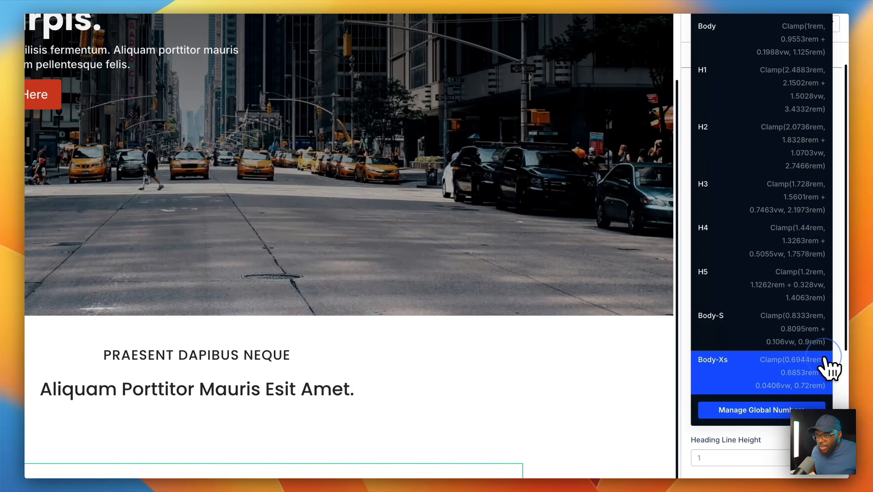
click(788, 104)
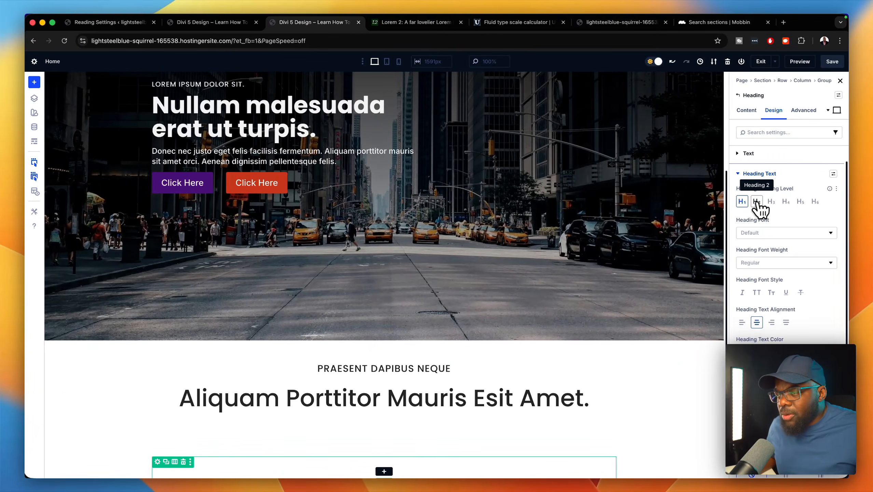
click(756, 202)
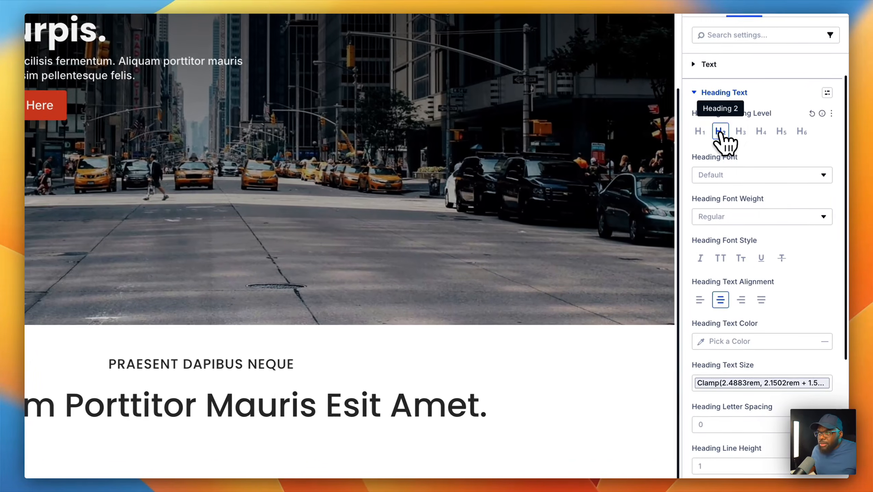
scroll(805, 359, down, 1)
click(822, 349)
click(785, 169)
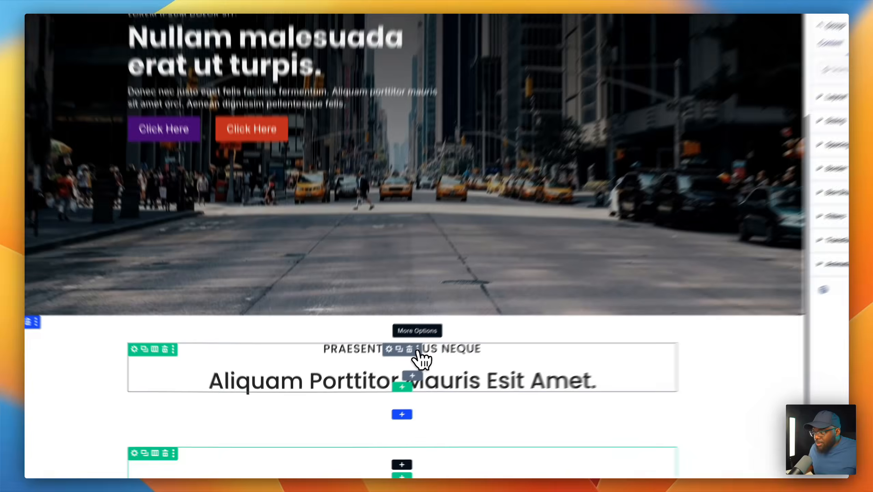
- Save the heading group to the library as 'Page Titles' with new category 'Titles' and tag 'Page Titles'
click(397, 369)
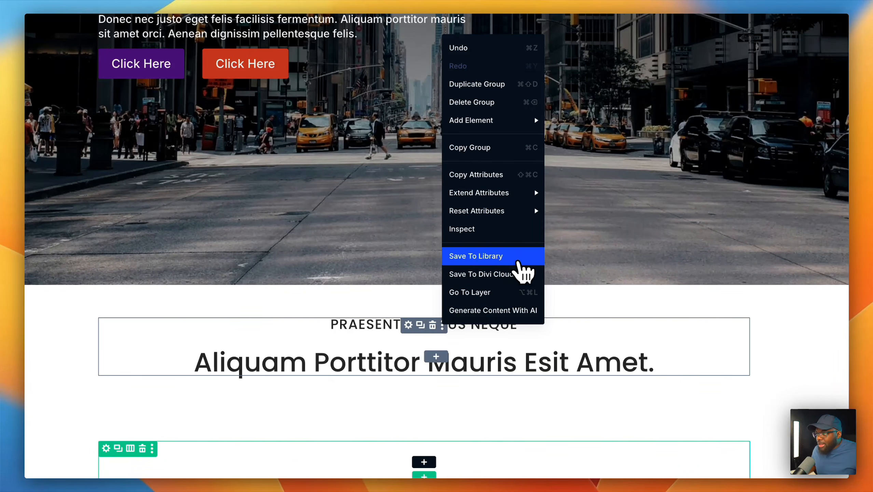
click(523, 273)
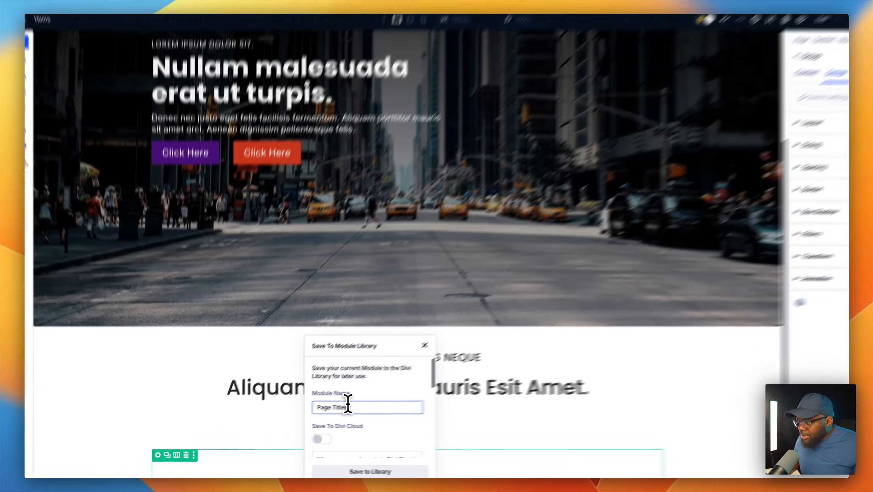
drag(303, 414, 335, 414)
key(super+c)
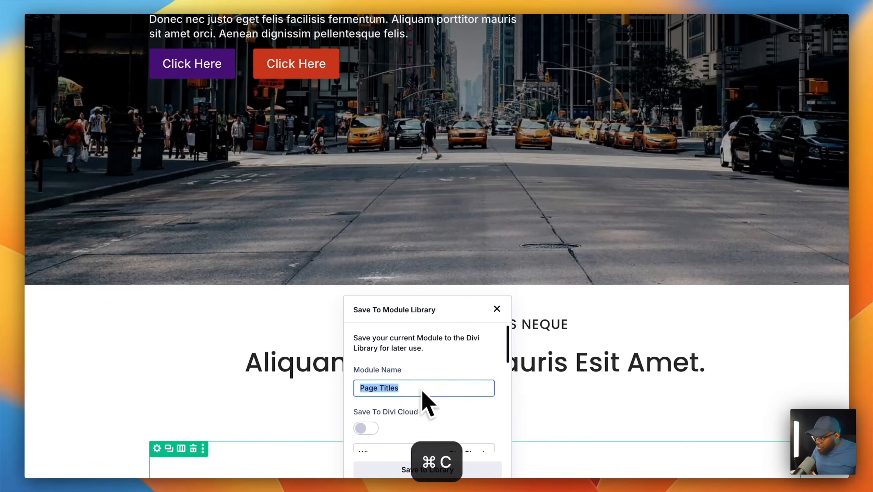
scroll(448, 400, down, 5)
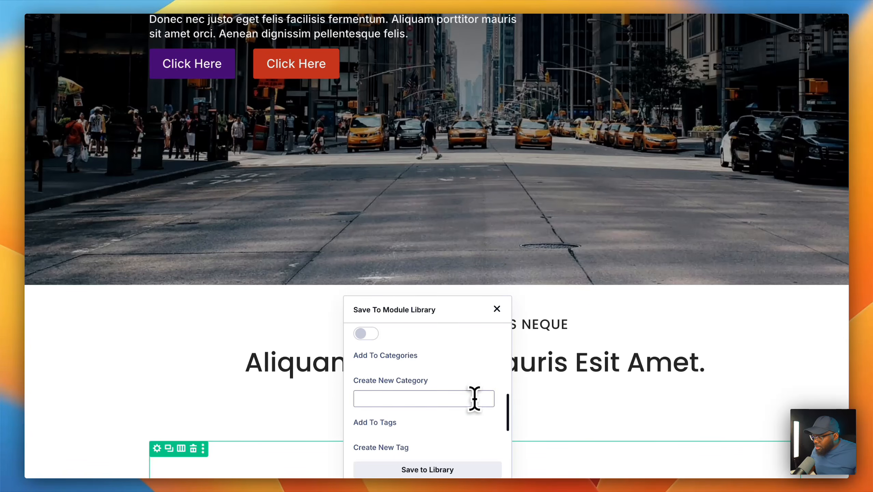
click(475, 397)
text(Titles)
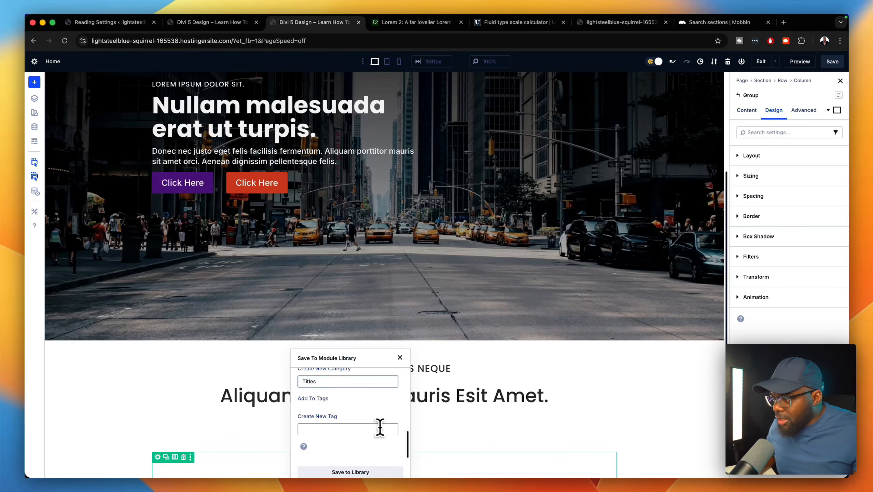
click(376, 428)
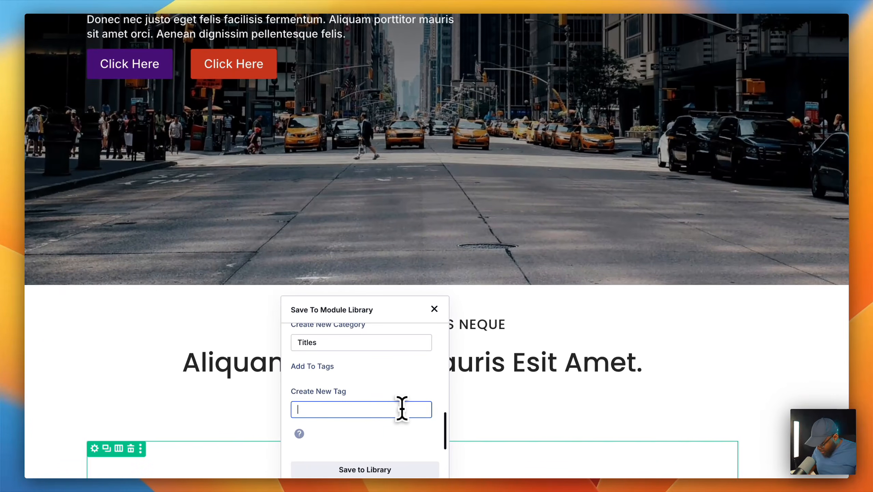
key(super+v)
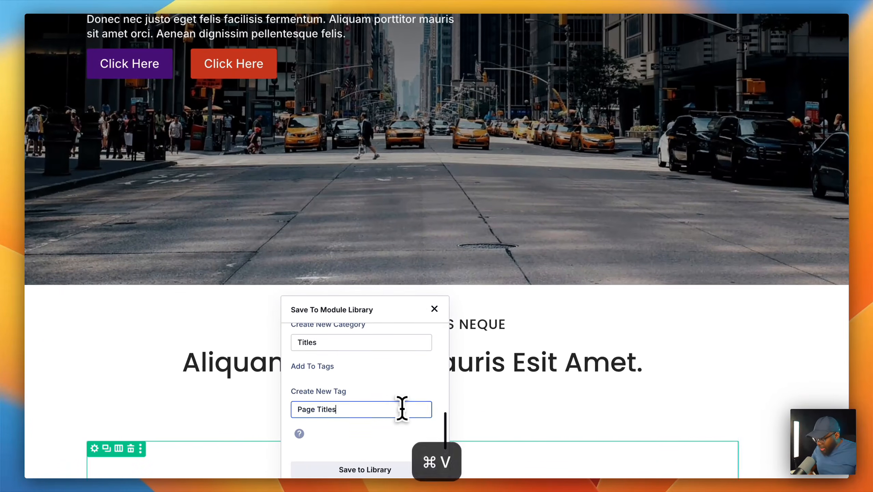
click(396, 469)
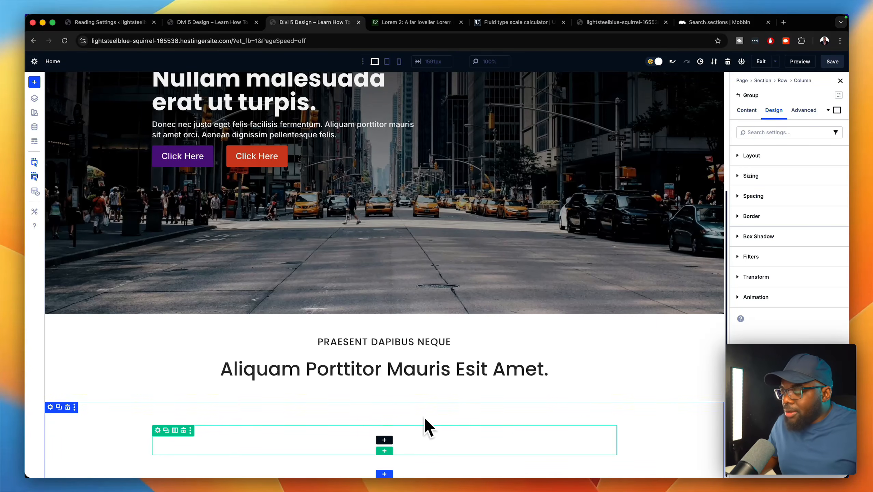
- Delete the empty lower section and add a three-column row with a Blurb in column one
click(126, 418)
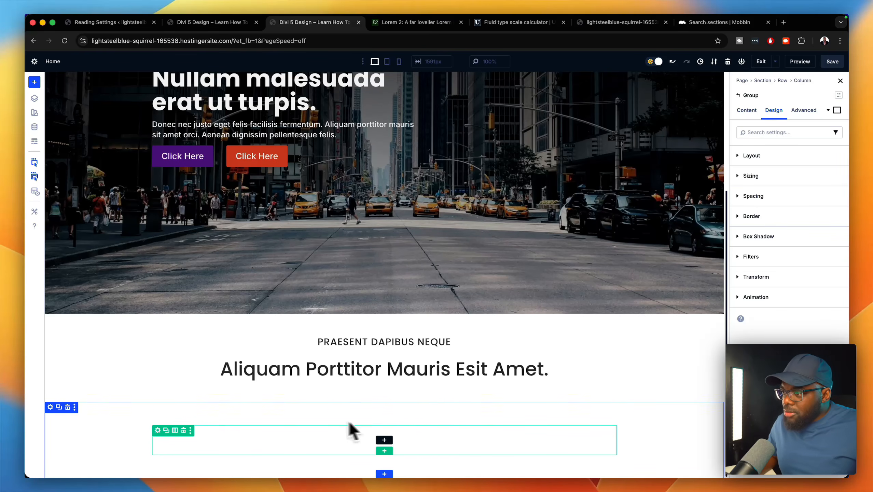
click(67, 407)
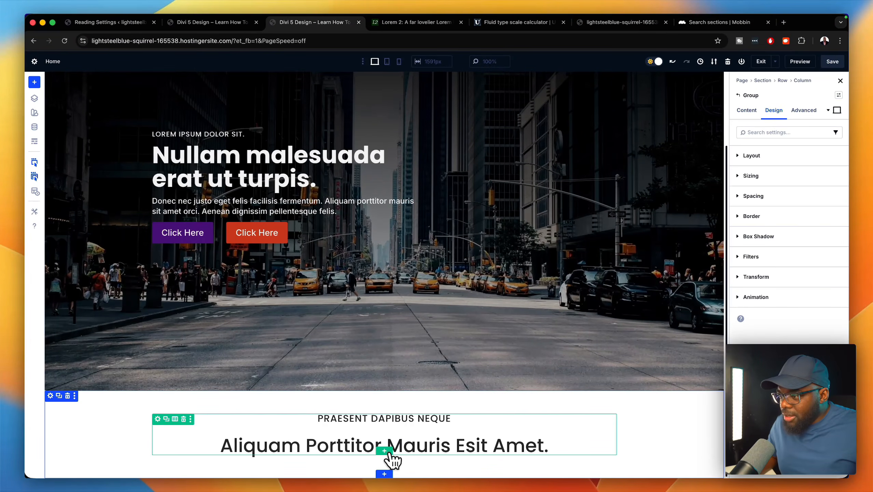
click(384, 451)
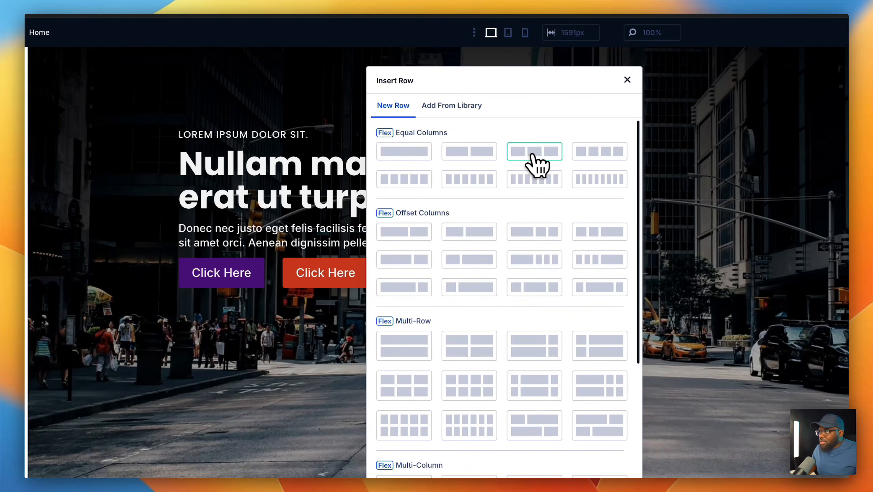
click(533, 152)
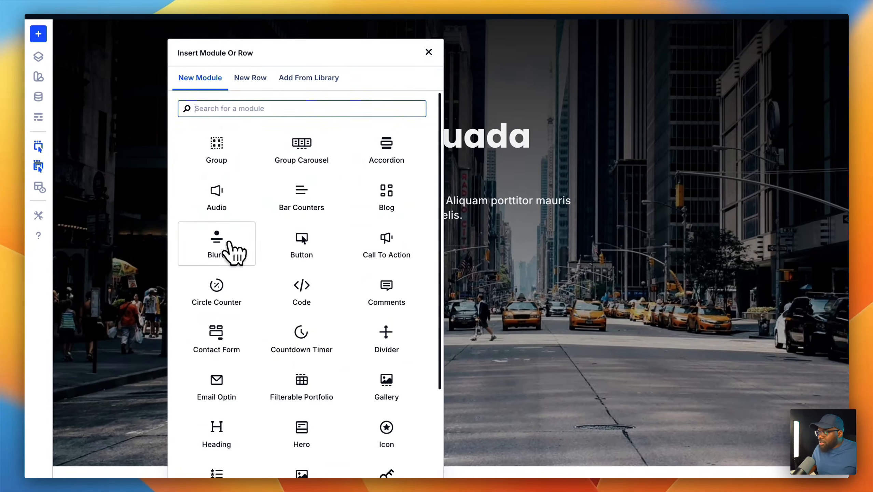
click(228, 244)
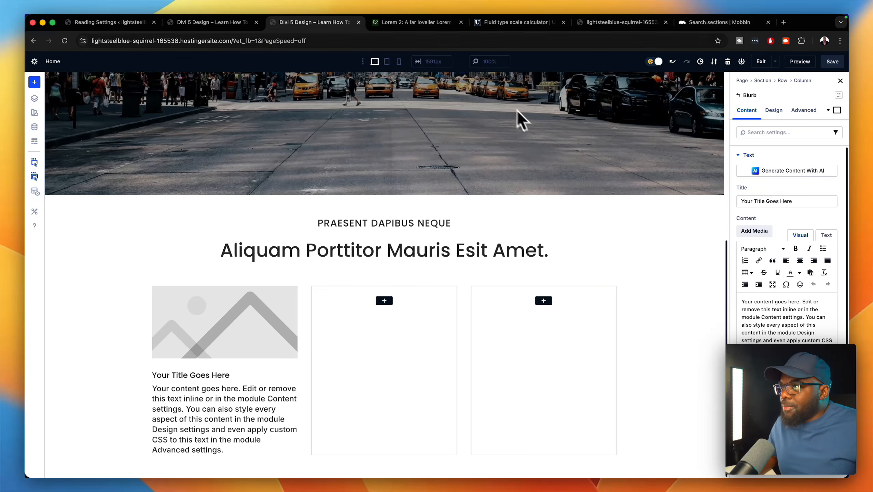
- Paste the Morbi paragraph from Lorem 2 as the blurb body and move 'Pellentesque odio nisi' into its title
click(409, 22)
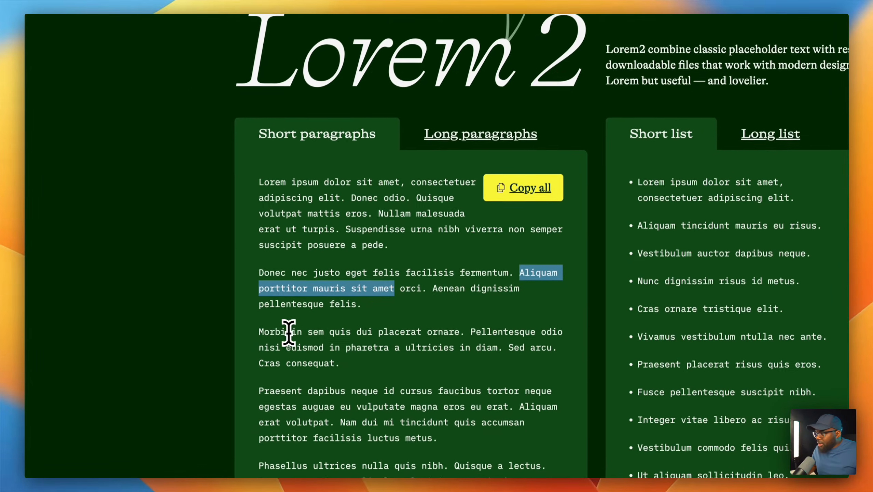
drag(263, 327, 330, 362)
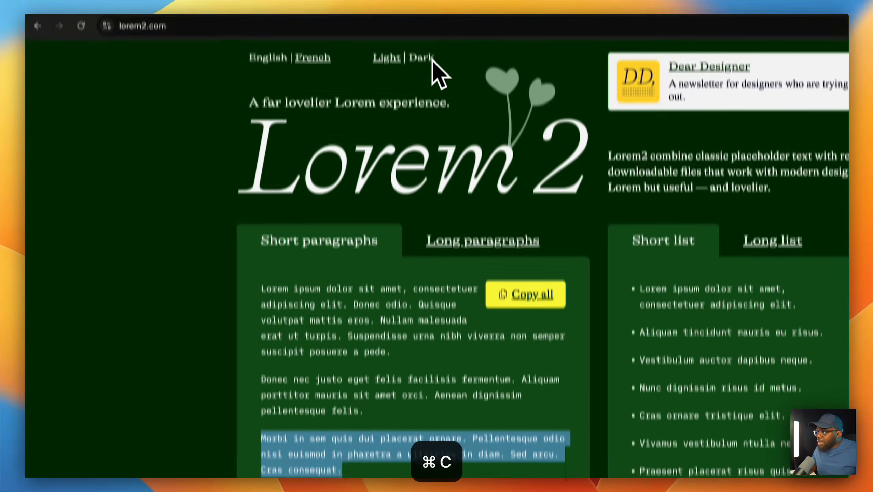
click(441, 28)
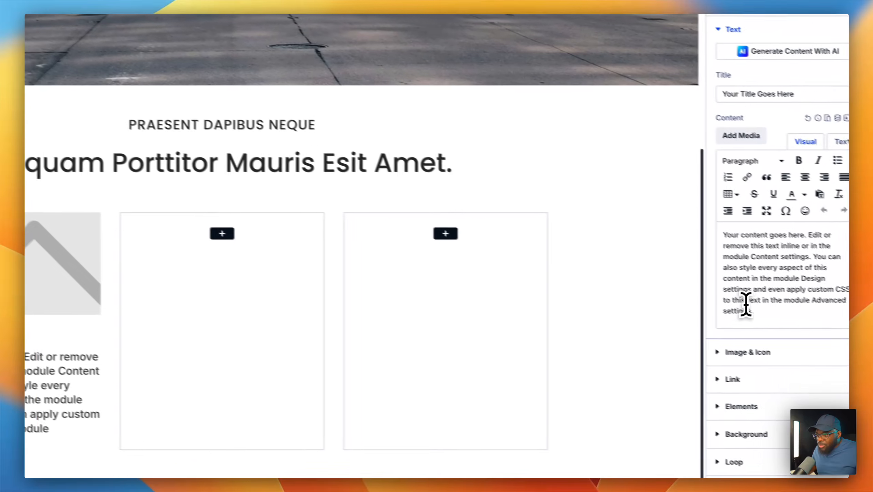
drag(742, 304, 692, 227)
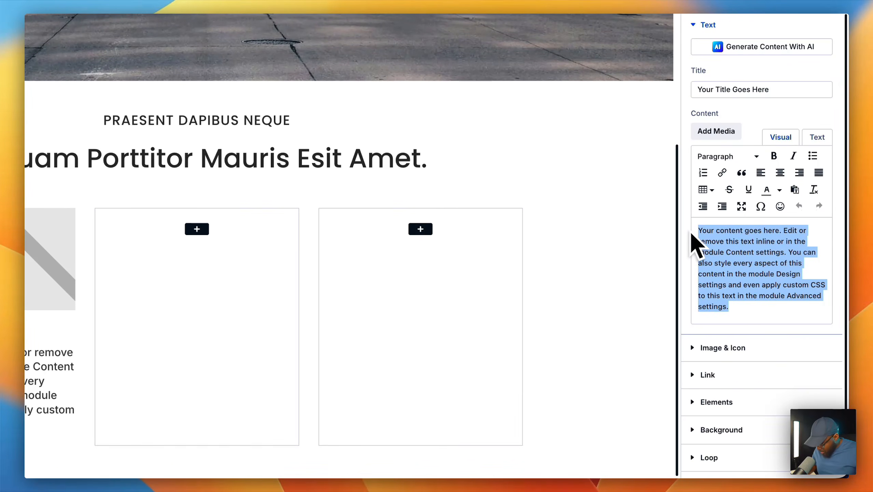
key(super+v)
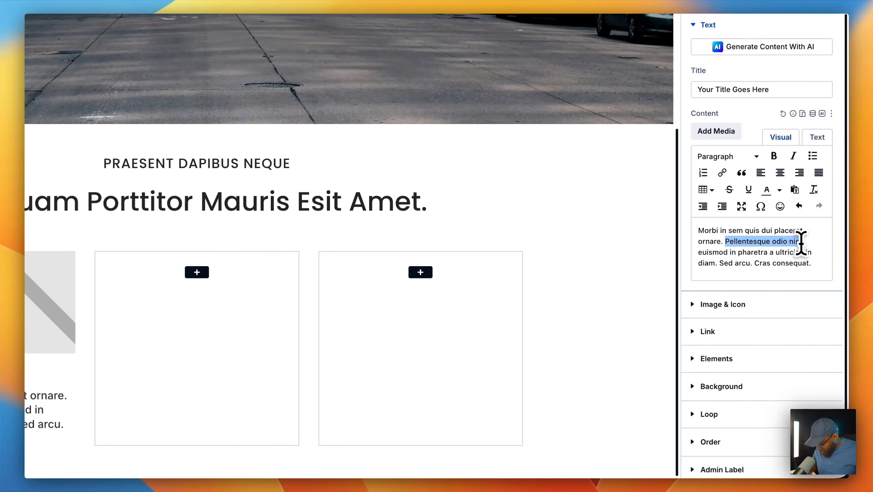
key(super+x)
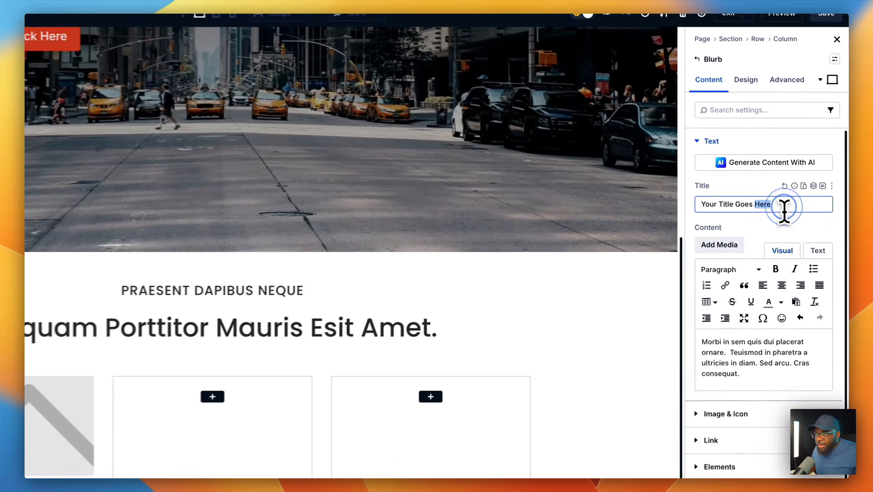
triple_click(801, 203)
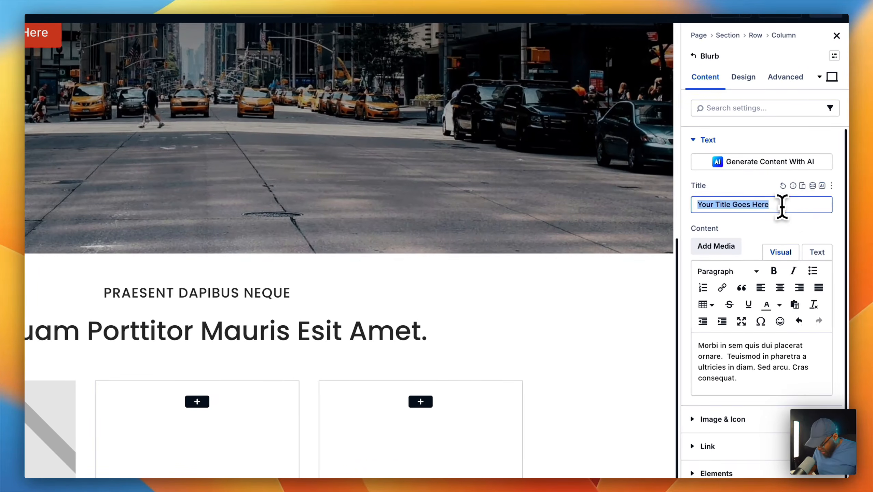
key(super+v)
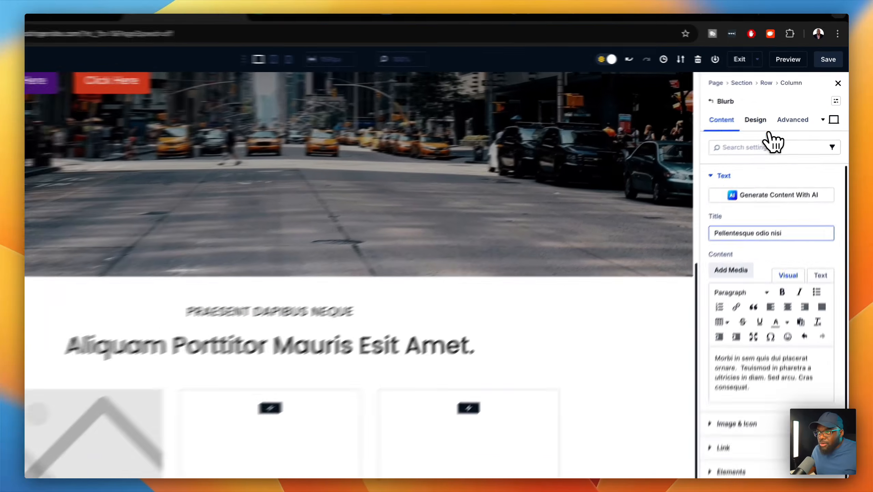
- Make the blurb title an H5 heading with the H5 text size and Semi Bold weight
click(757, 121)
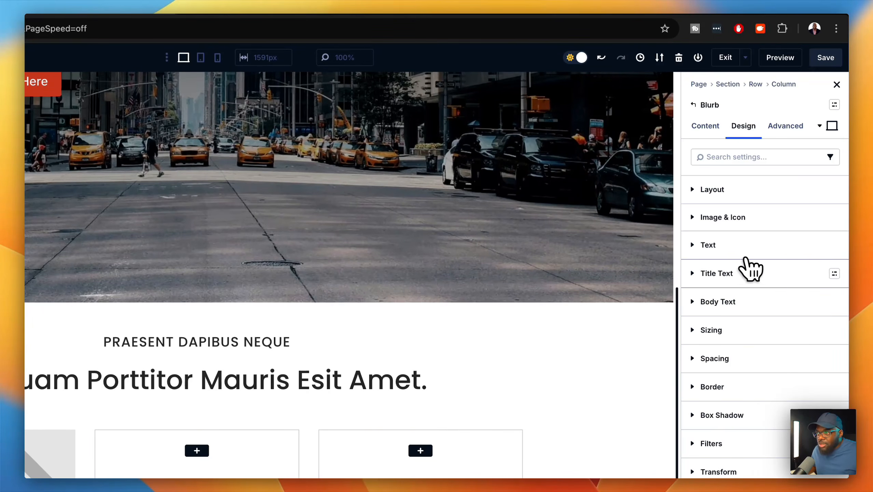
click(759, 273)
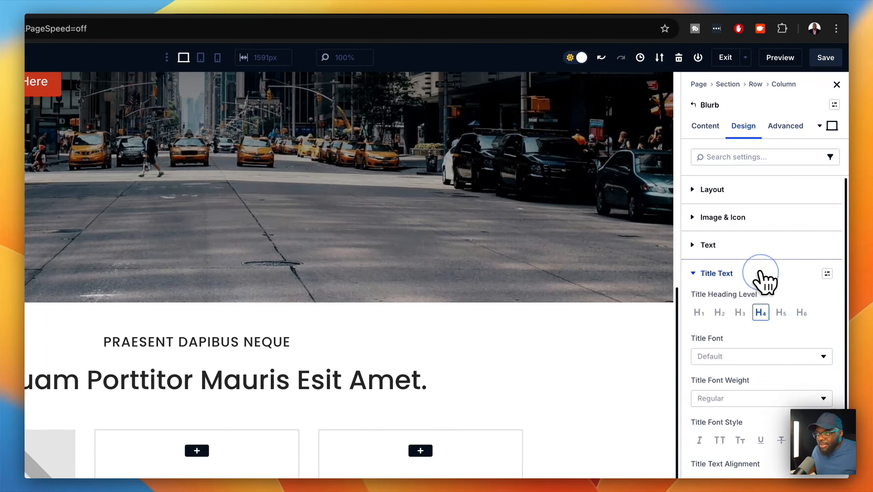
click(781, 313)
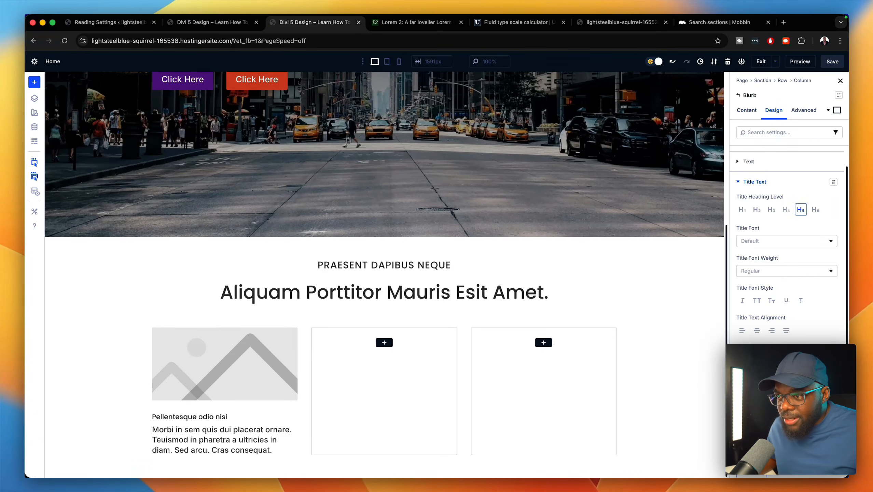
click(830, 378)
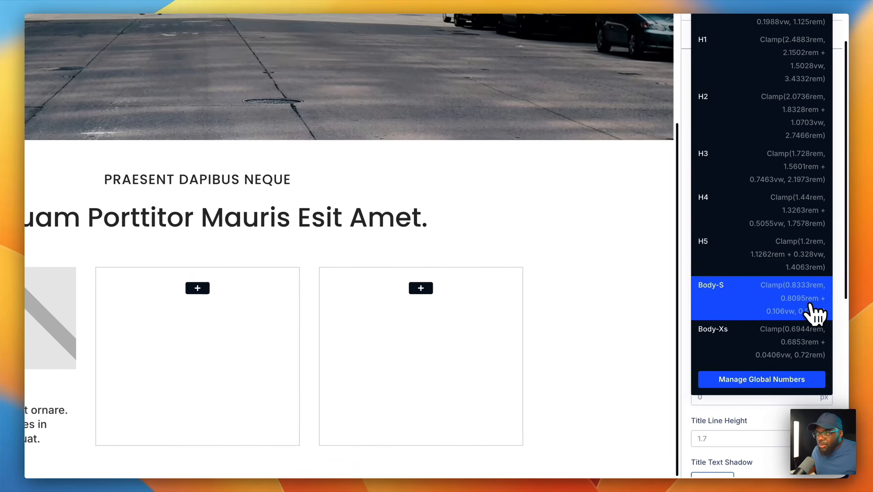
click(798, 271)
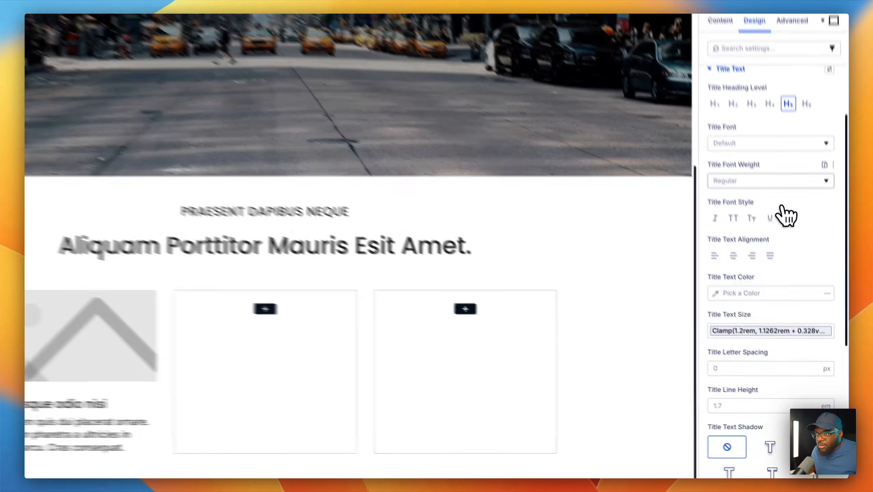
click(798, 237)
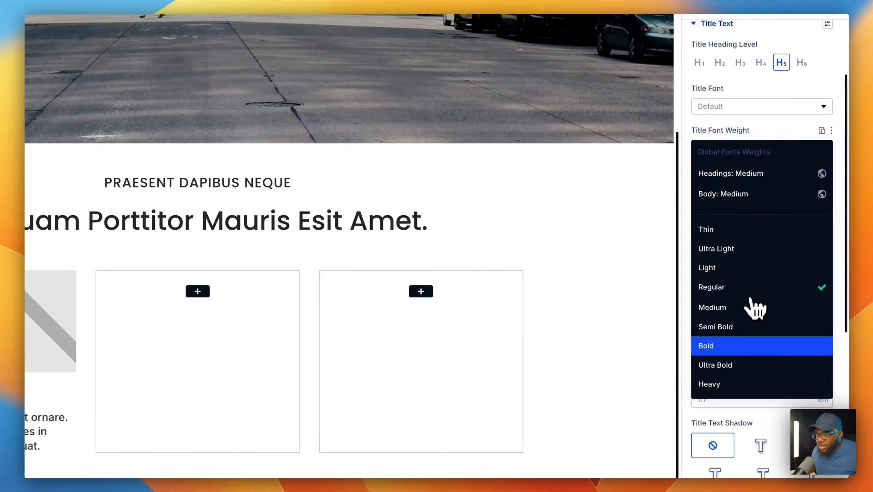
click(776, 365)
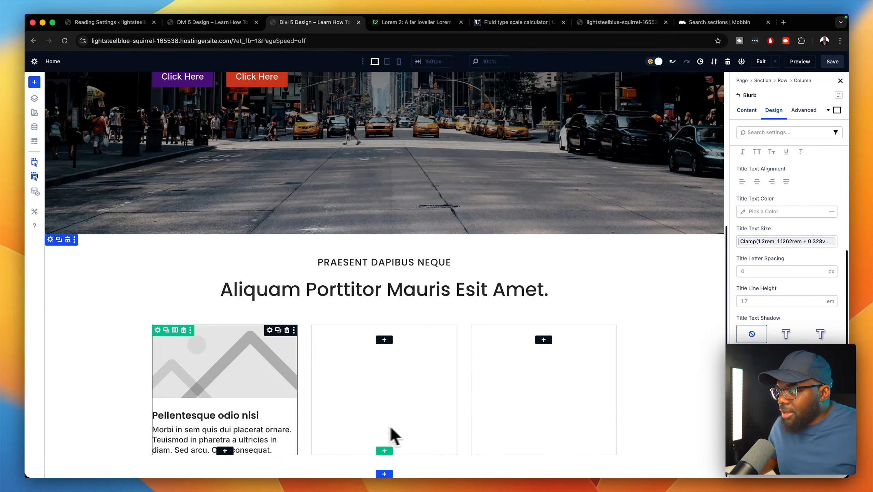
- Set the blurb's body text to the global Body size
scroll(736, 332, up, 1)
scroll(768, 351, down, 2)
click(762, 379)
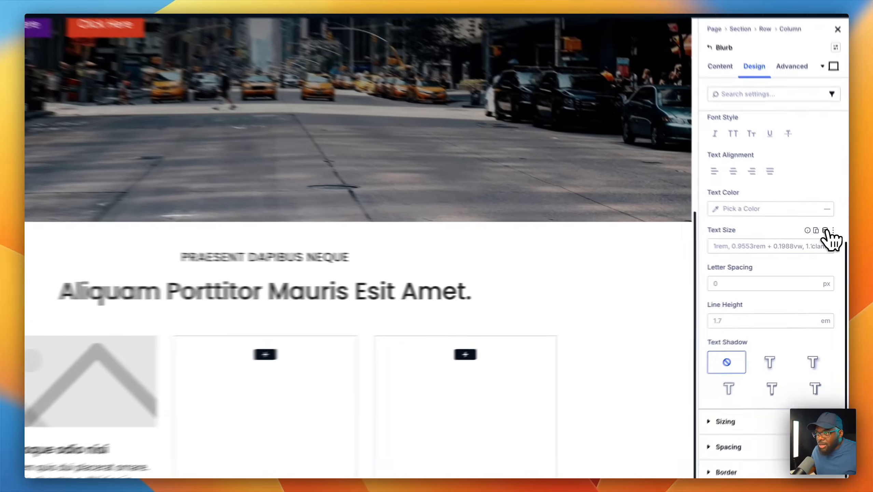
click(830, 241)
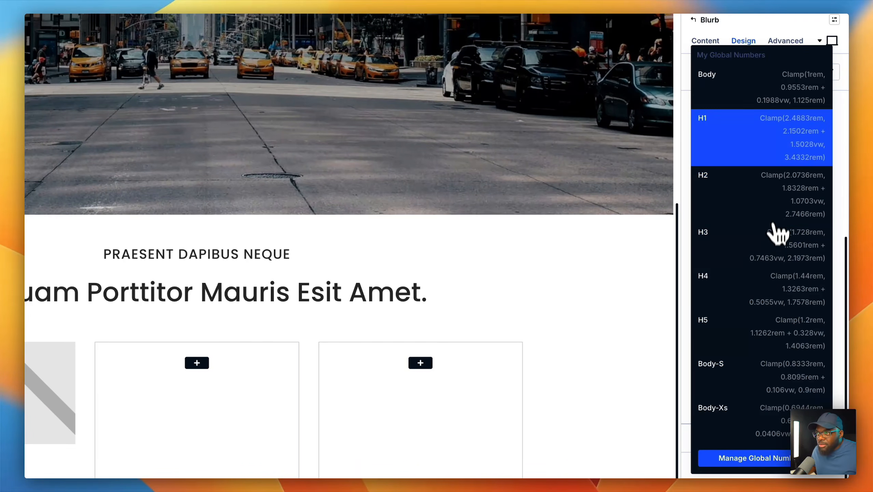
click(760, 86)
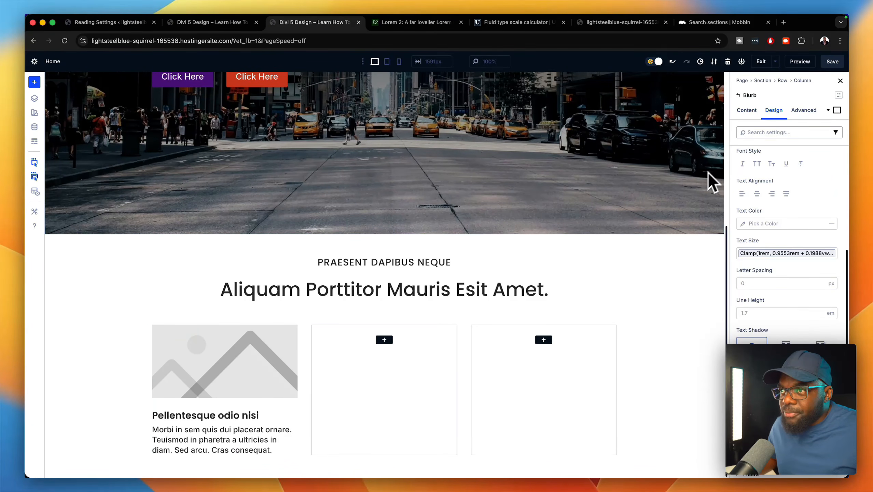
click(746, 110)
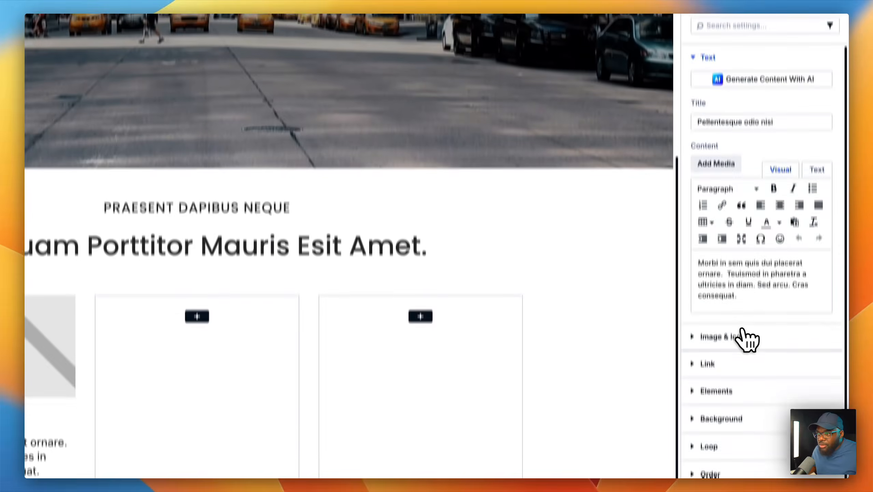
- Set the blurb image to the gym photo of a man lifting weights from the Media Library
click(743, 333)
click(745, 188)
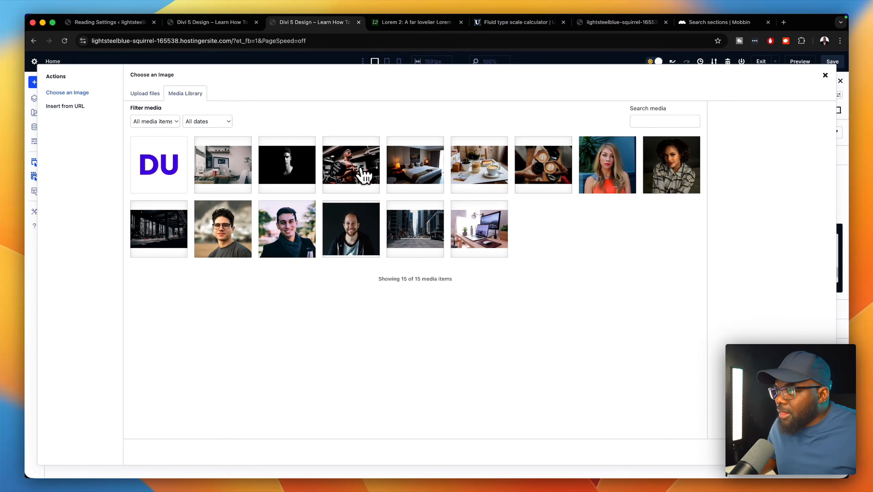
click(370, 173)
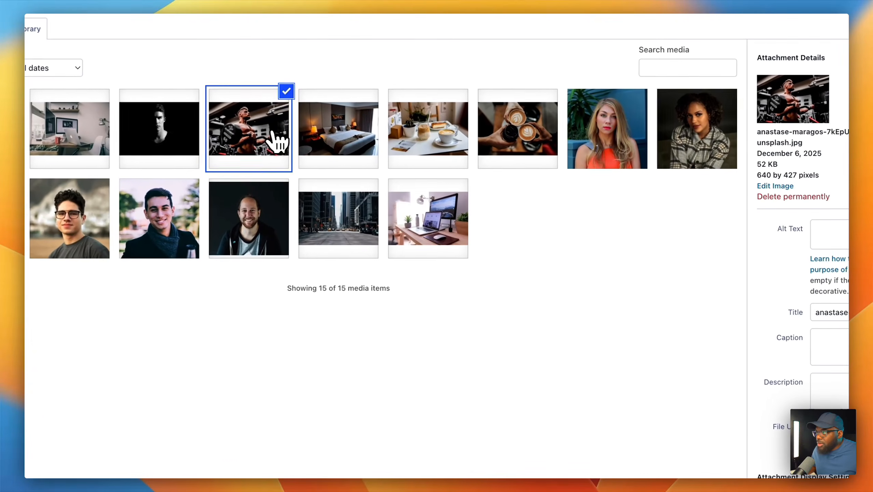
click(784, 439)
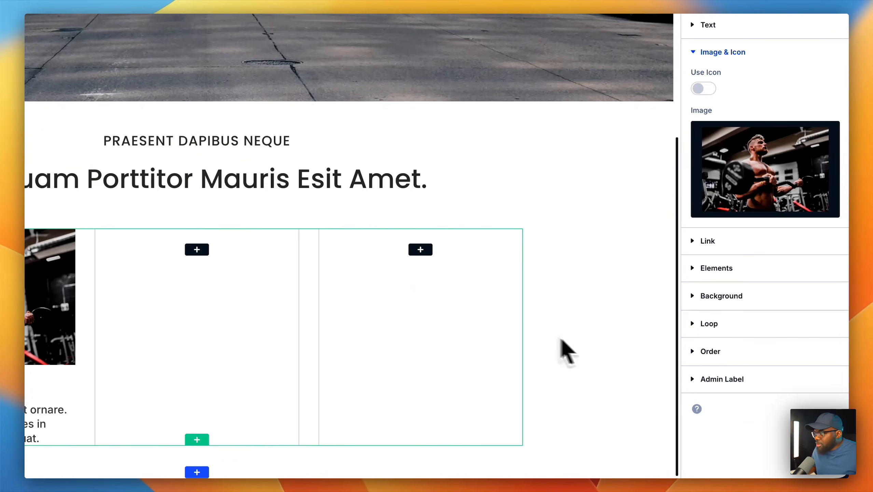
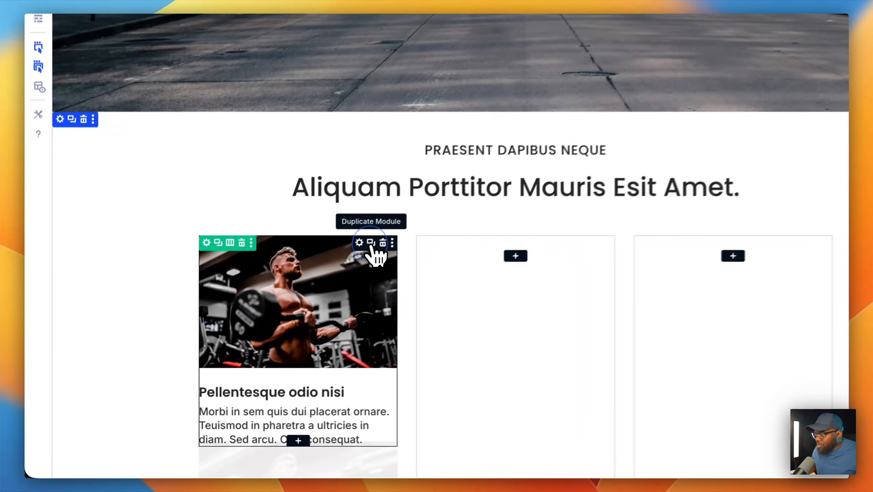
- Duplicate the gym blurb twice and move the copies into the empty second and third columns
click(277, 306)
drag(371, 247, 544, 245)
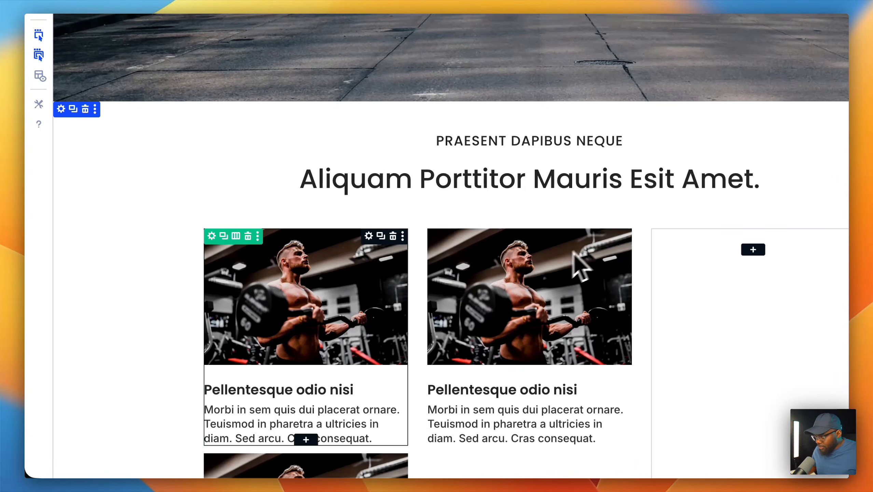
drag(216, 466, 454, 250)
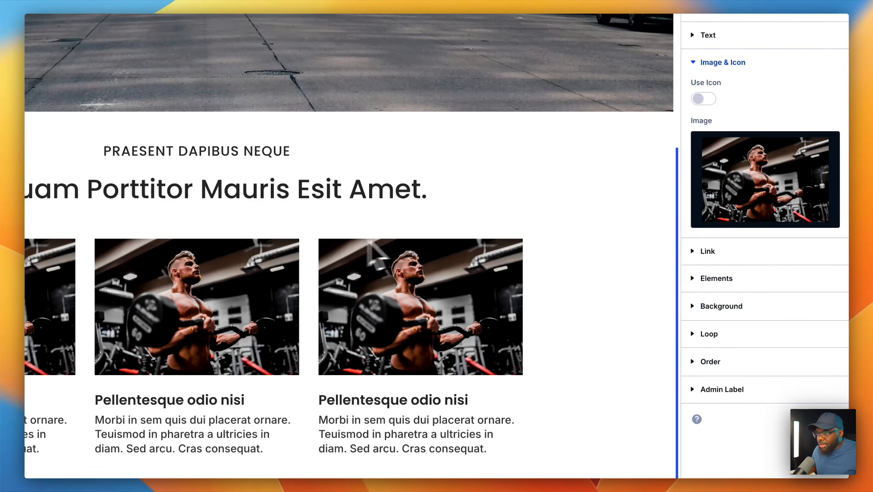
- Replace the second card's image with the hotel bedroom photo from the Media Library
click(709, 184)
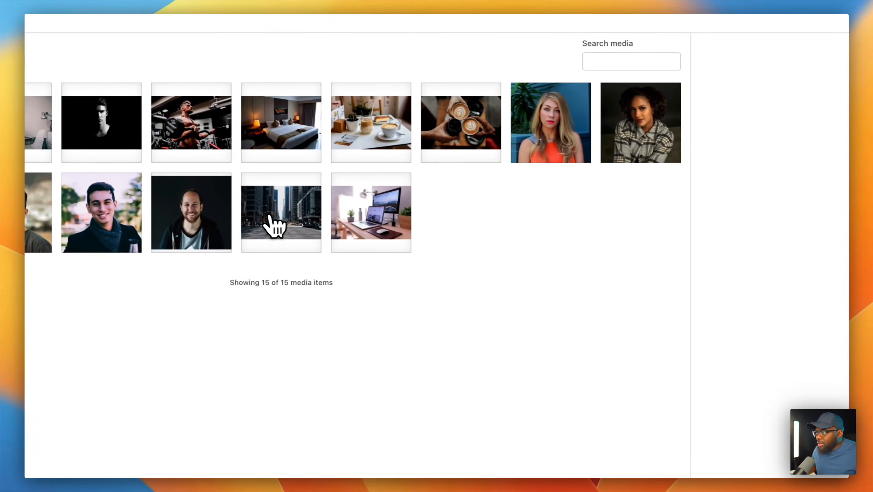
click(234, 123)
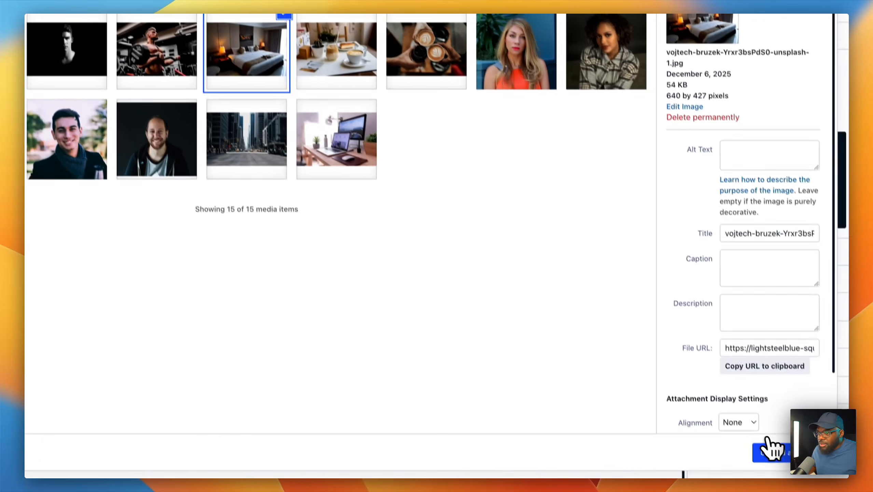
click(769, 444)
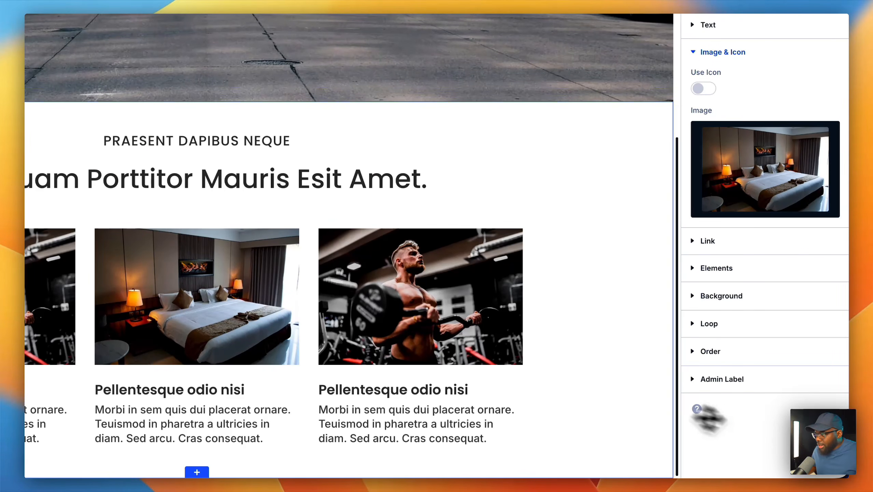
- Replace the third card's image with the café photo from the Media Library
click(477, 306)
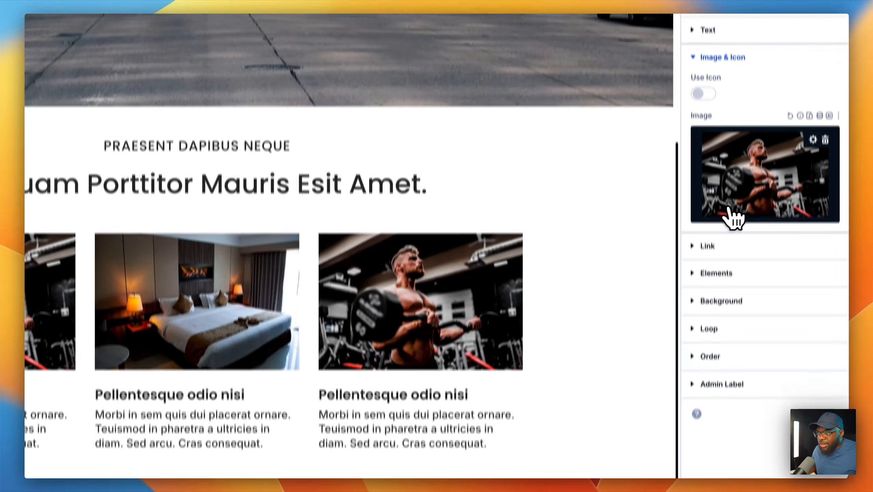
click(734, 217)
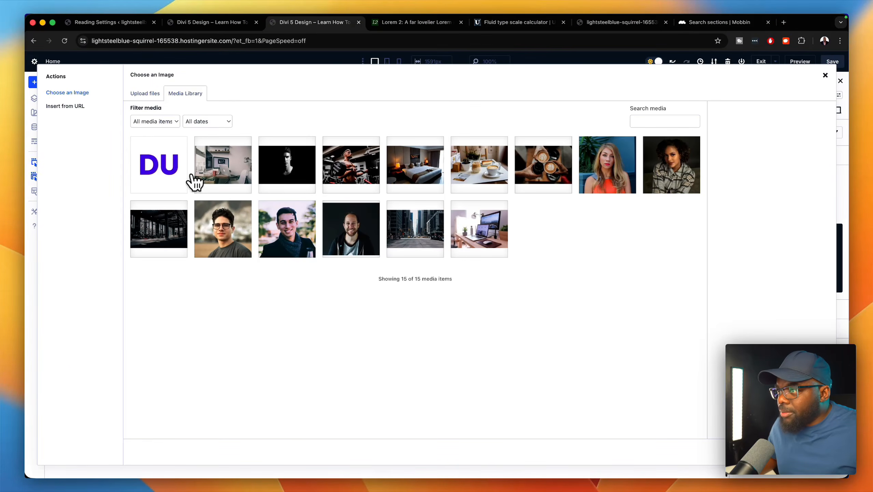
click(479, 164)
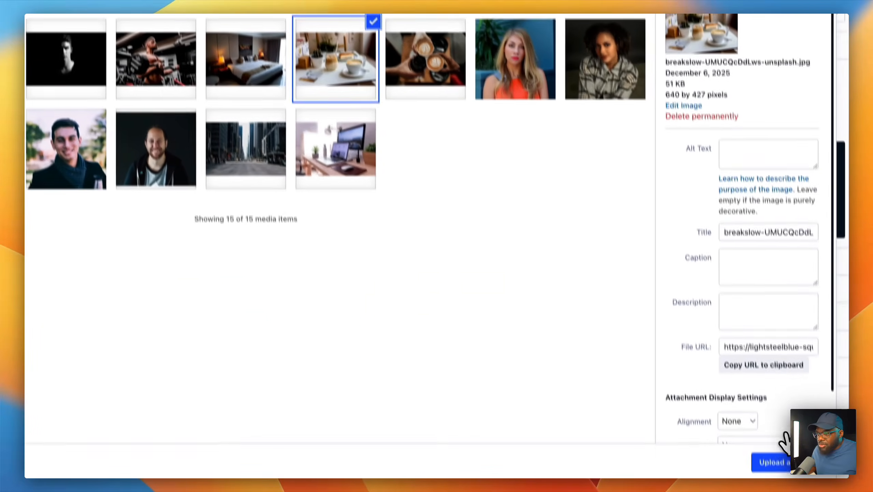
click(772, 465)
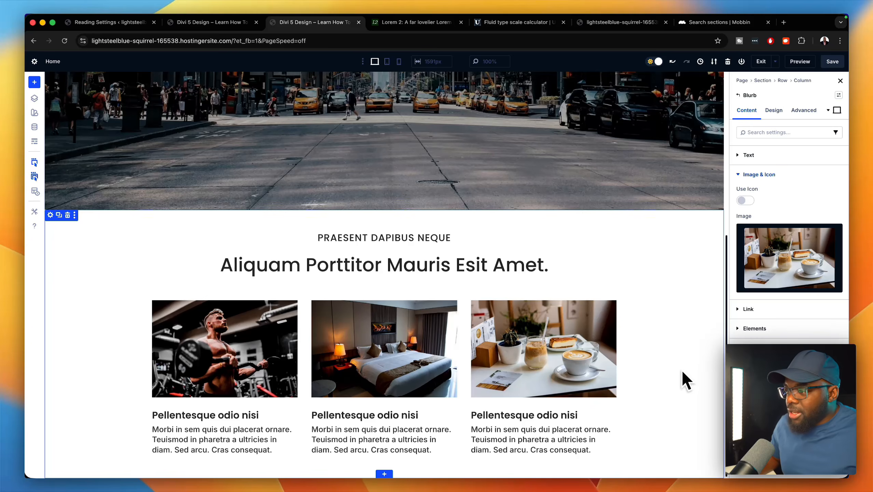
scroll(681, 372, up, 1)
scroll(682, 374, down, 1)
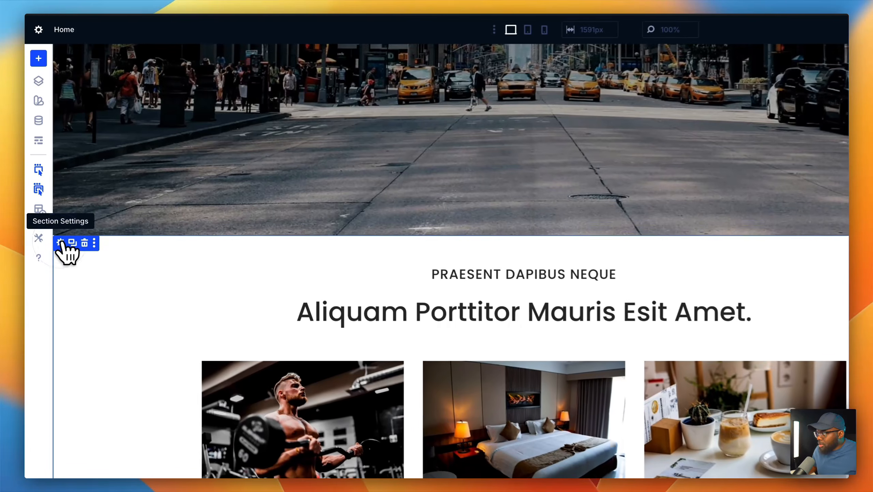
- In the section's Design spacing, enter 8vw top padding and link the bottom padding to match
click(61, 242)
click(744, 126)
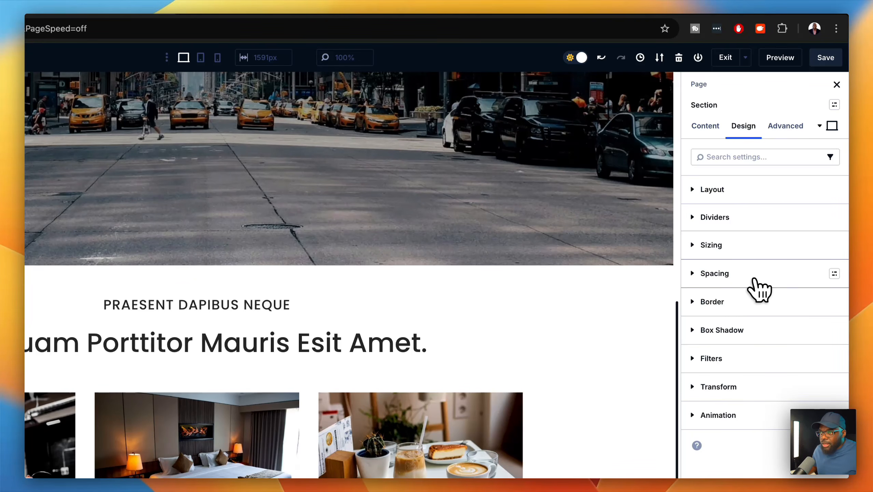
click(753, 275)
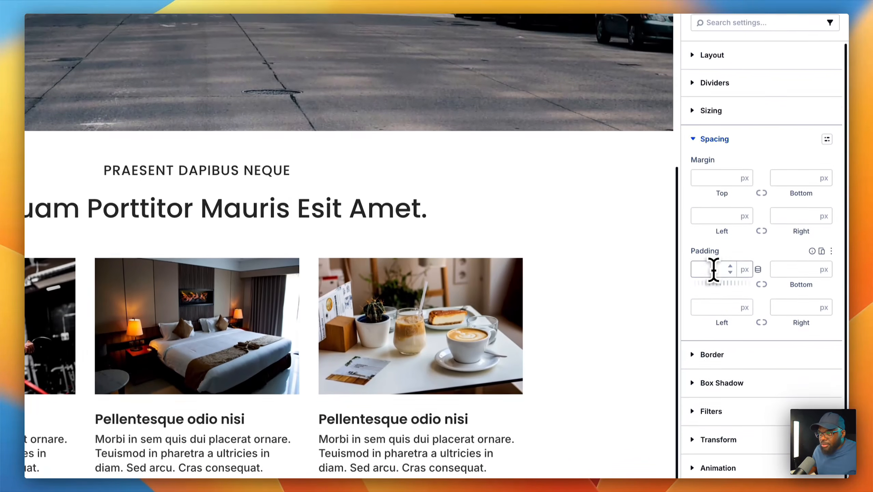
click(712, 404)
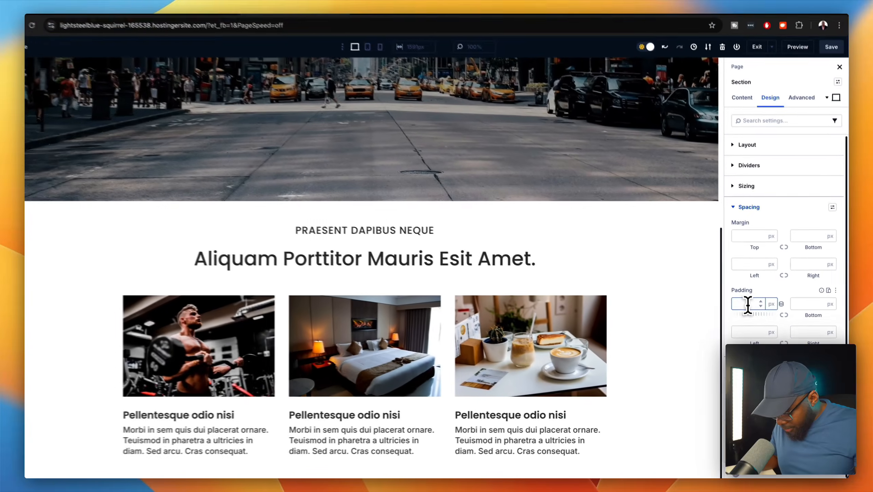
text(8v)
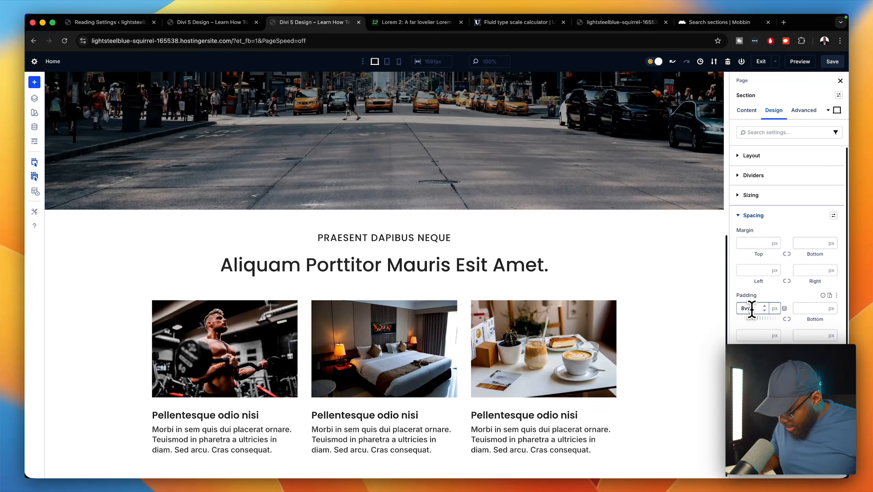
text(w)
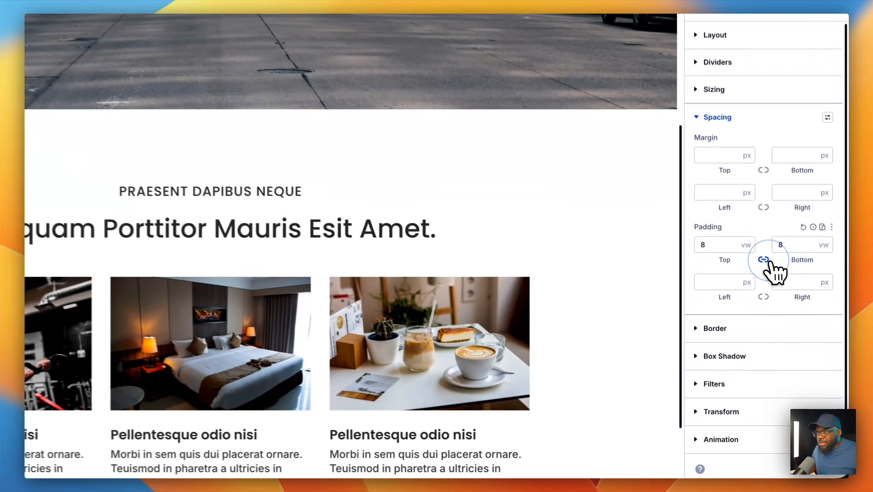
click(787, 318)
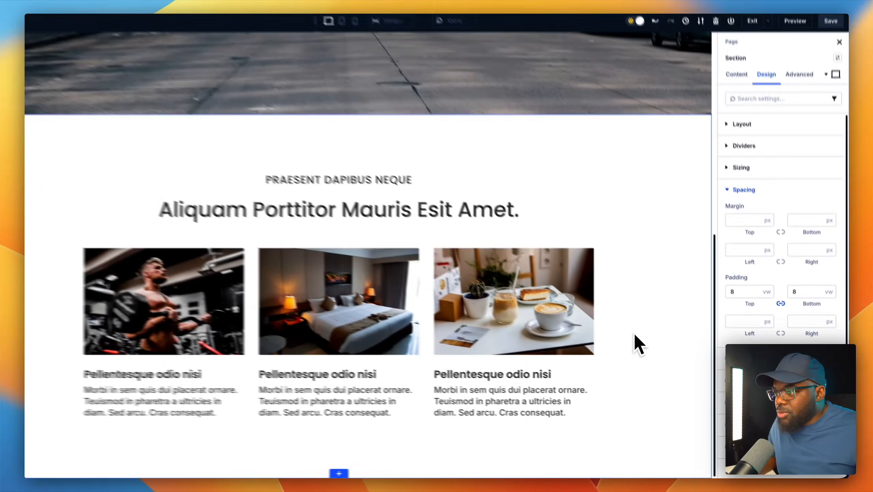
scroll(581, 289, up, 3)
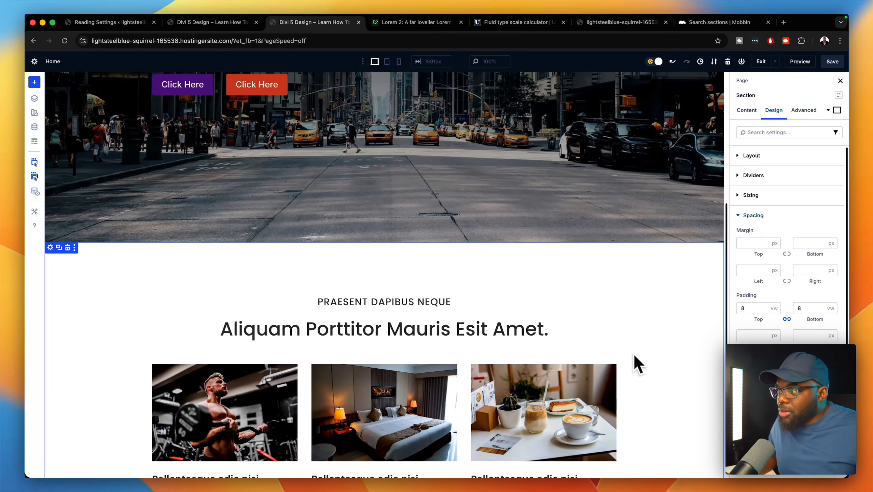
mouse_move(222, 374)
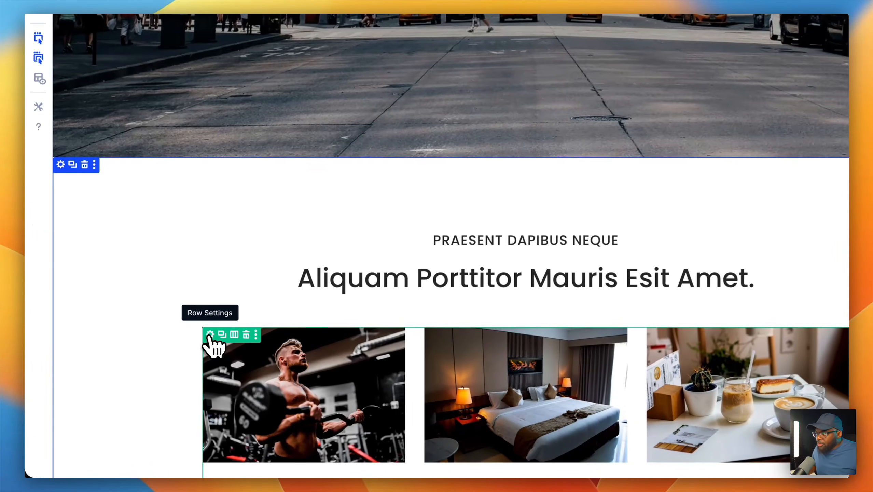
- Set the card row's Max Width to 1366px in its Design sizing options
click(212, 334)
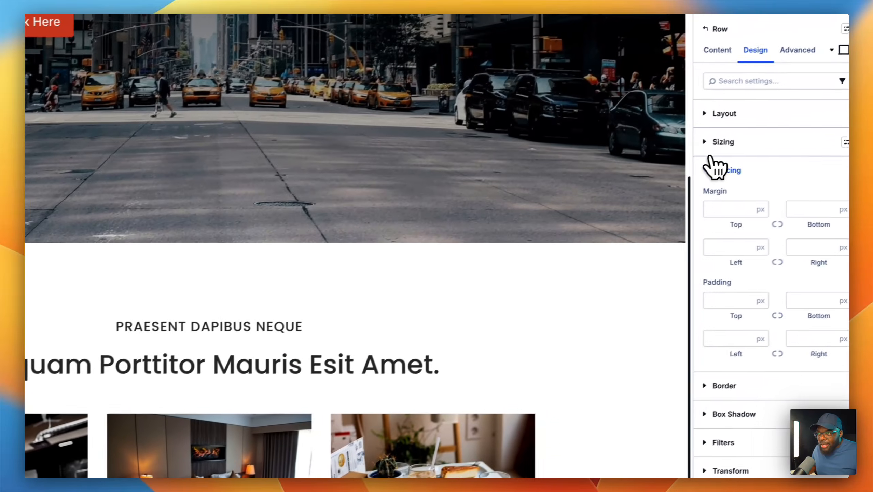
click(726, 170)
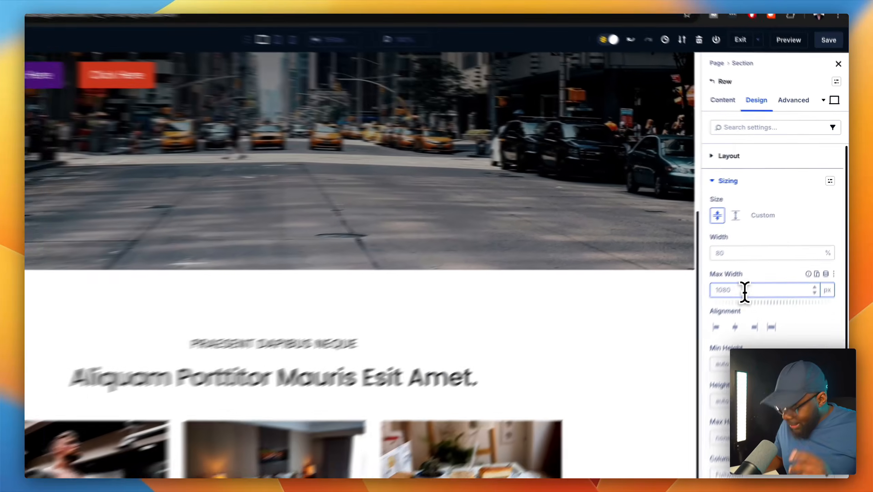
text(136)
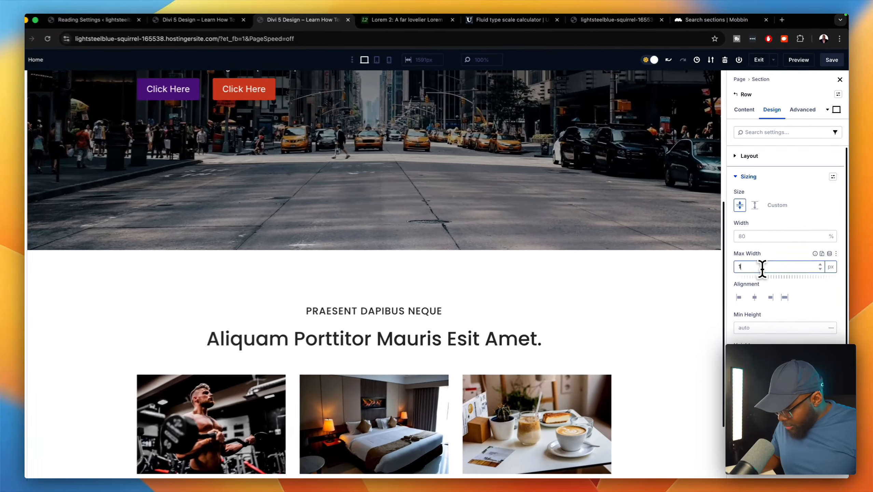
text(6)
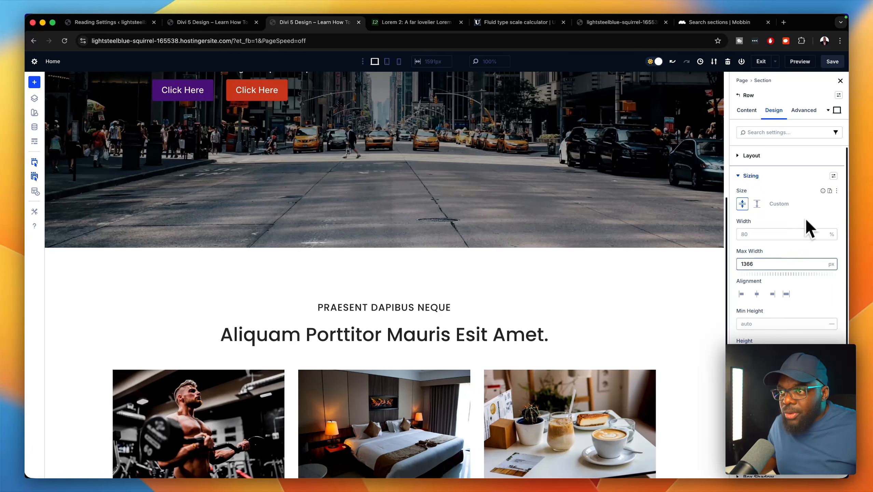
- Save the row sizing as a new default preset named 'Row Sizing'
click(833, 176)
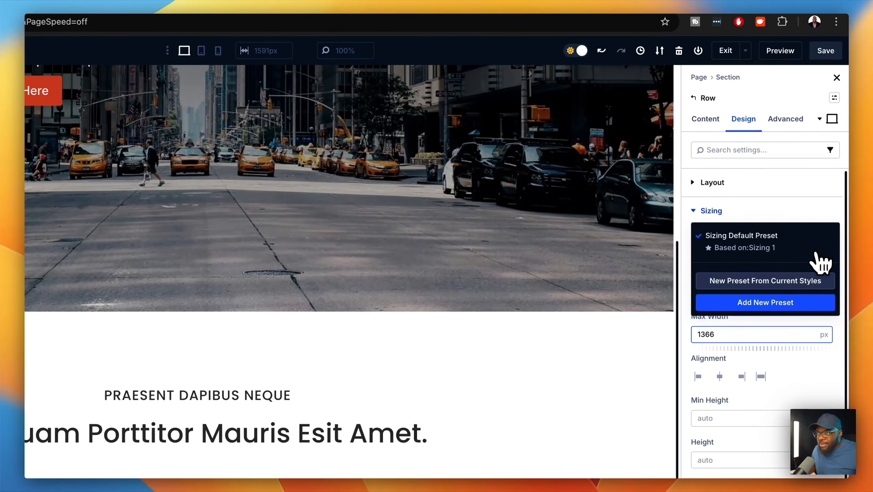
click(805, 280)
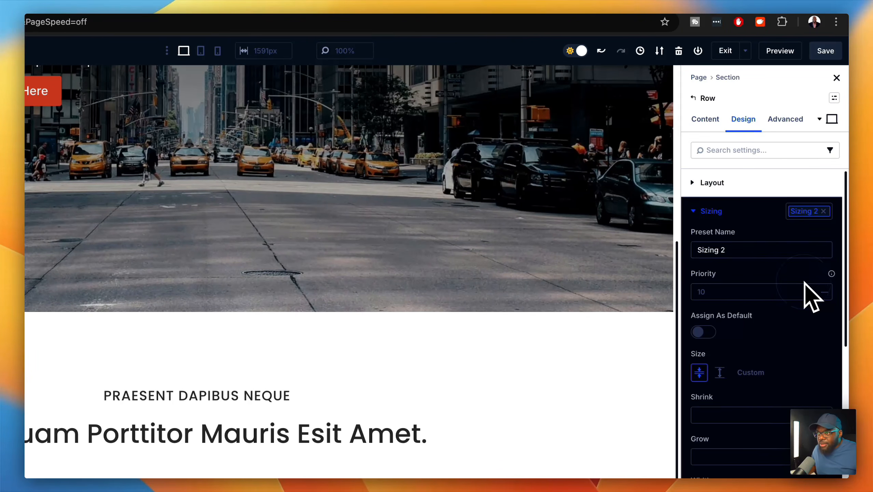
click(735, 251)
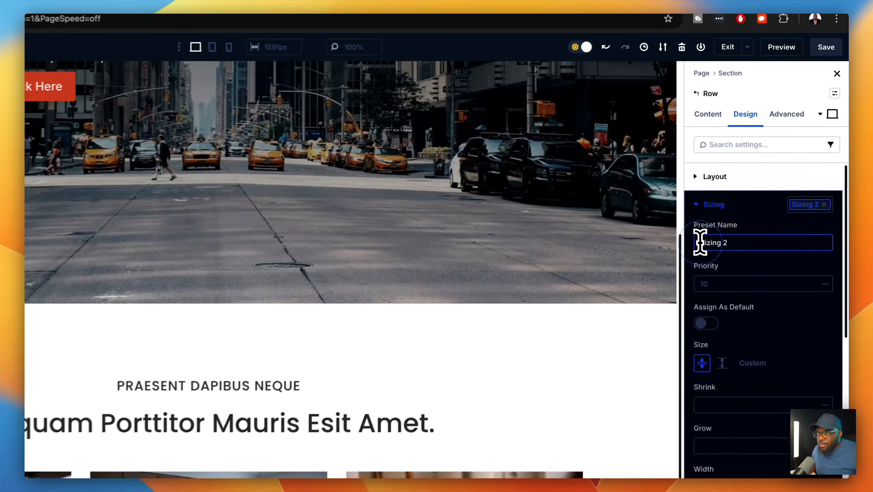
click(741, 203)
text(Row)
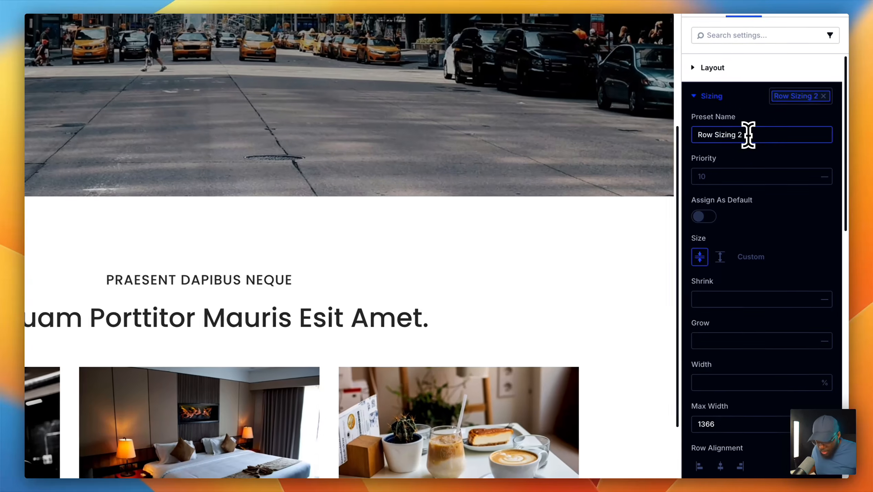
key(BackSpace)
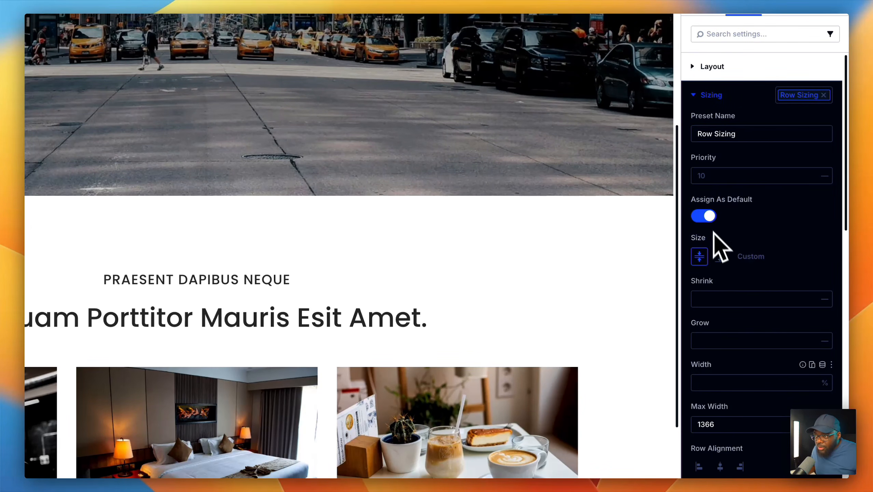
scroll(740, 402, down, 10)
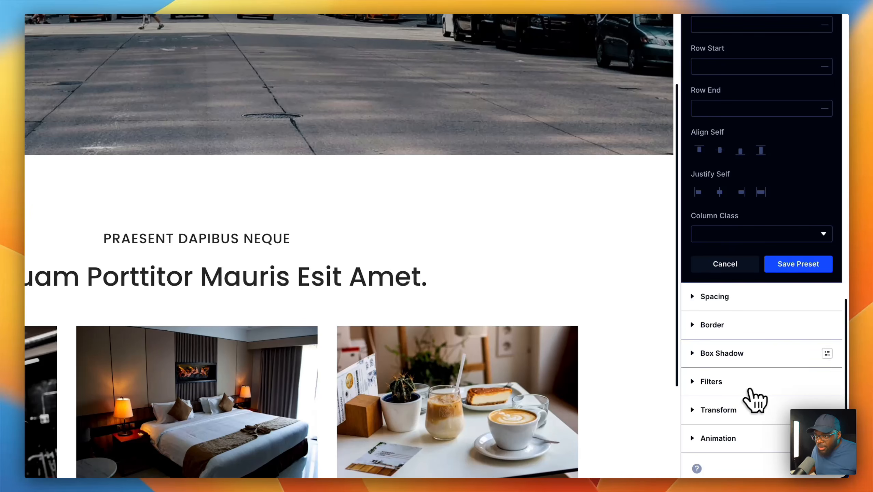
click(815, 270)
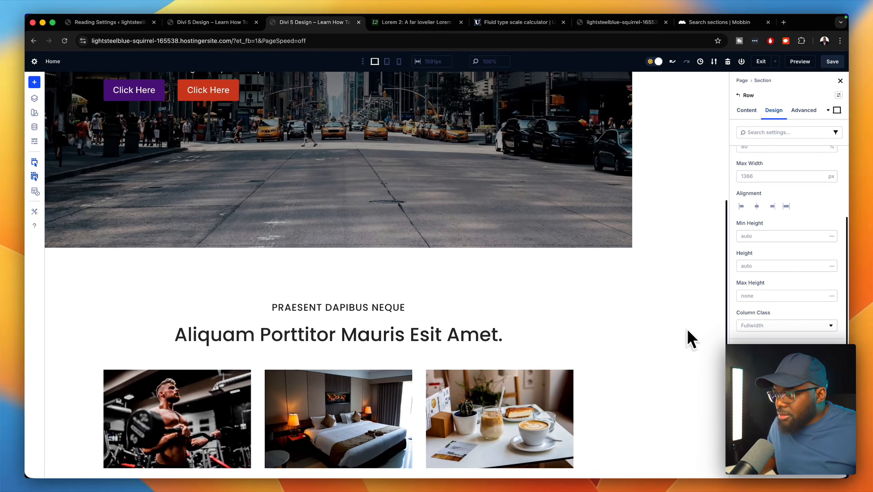
- Save the renamed Row Sizing preset
scroll(657, 306, up, 5)
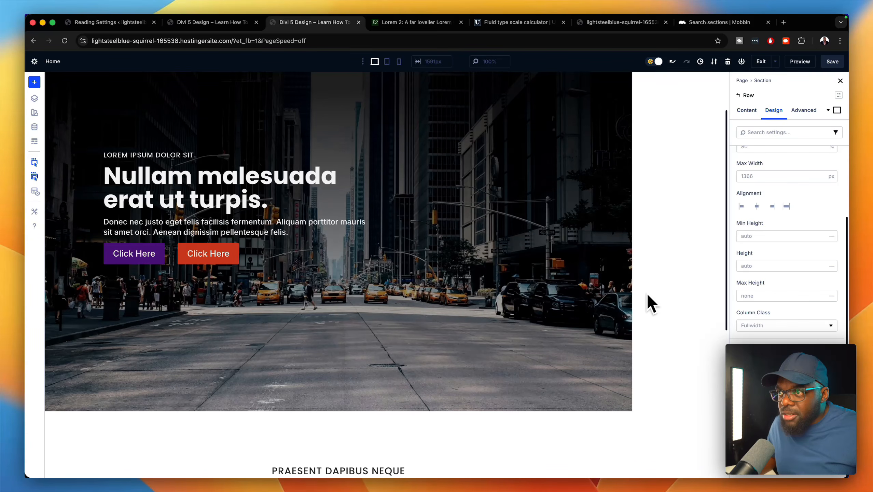
scroll(745, 288, up, 1)
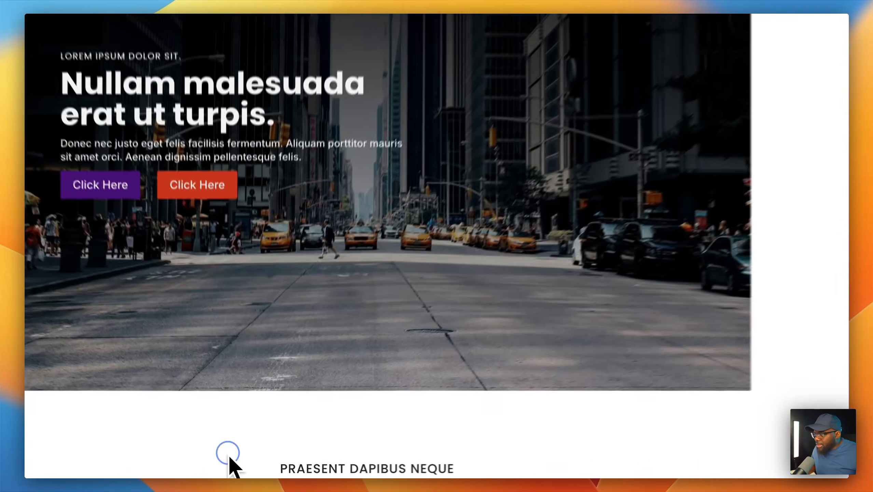
scroll(232, 459, down, 8)
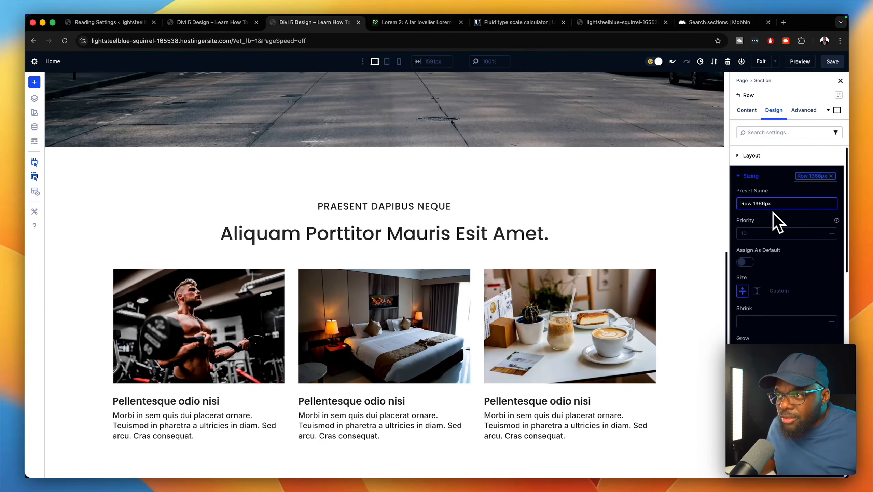
scroll(791, 341, down, 1)
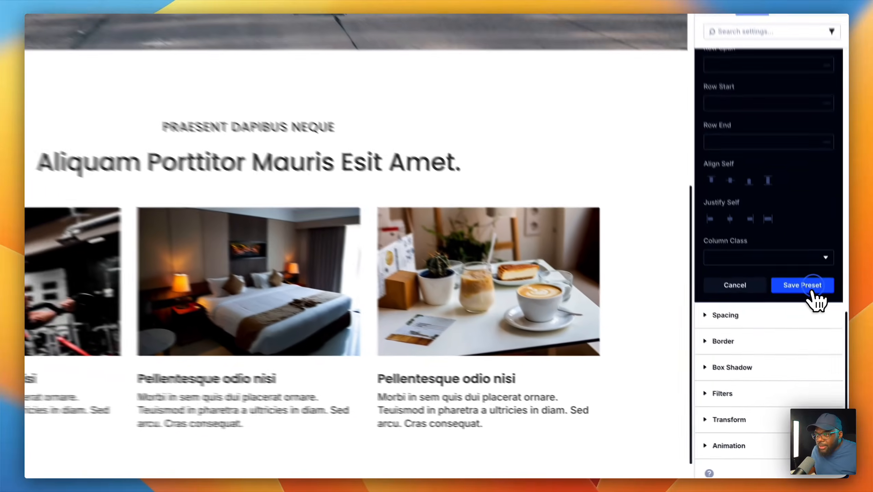
click(813, 328)
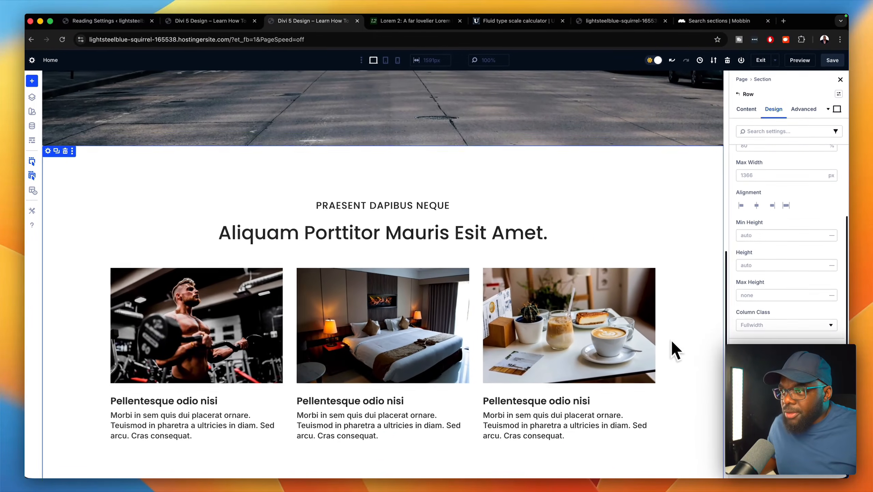
- Save the page changes from the Divi builder toolbar
scroll(686, 376, down, 1)
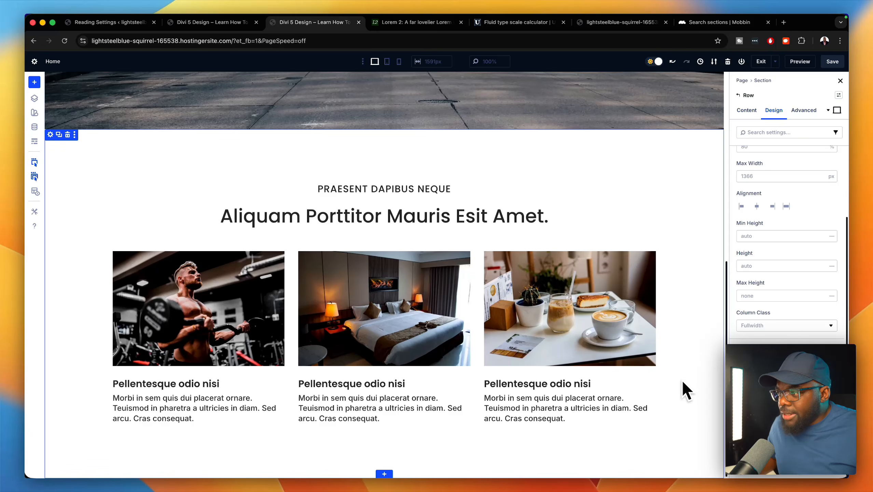
scroll(677, 344, up, 10)
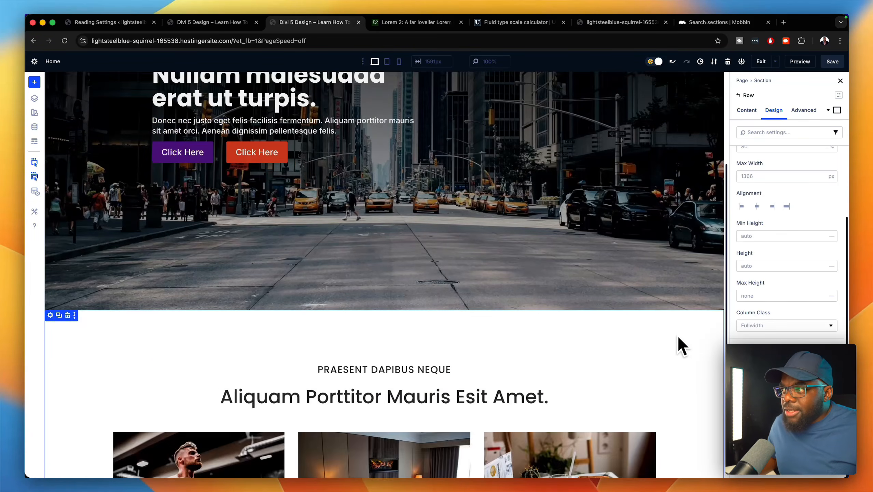
scroll(674, 337, down, 10)
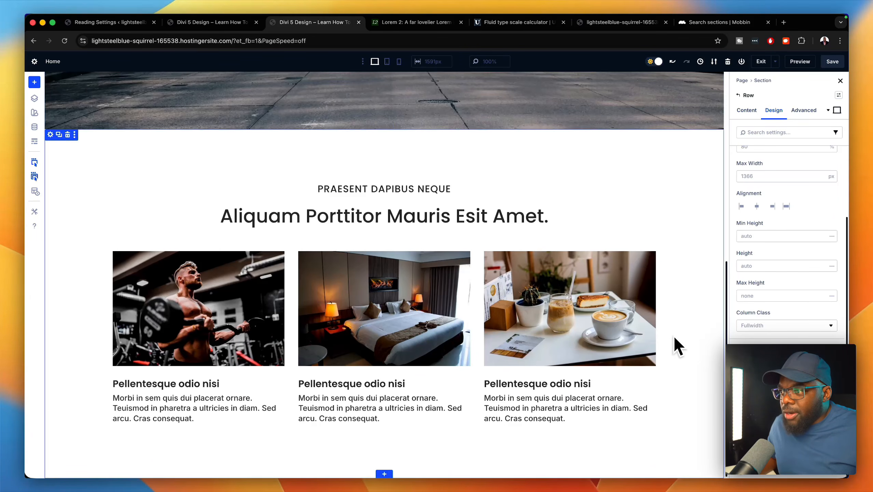
click(832, 62)
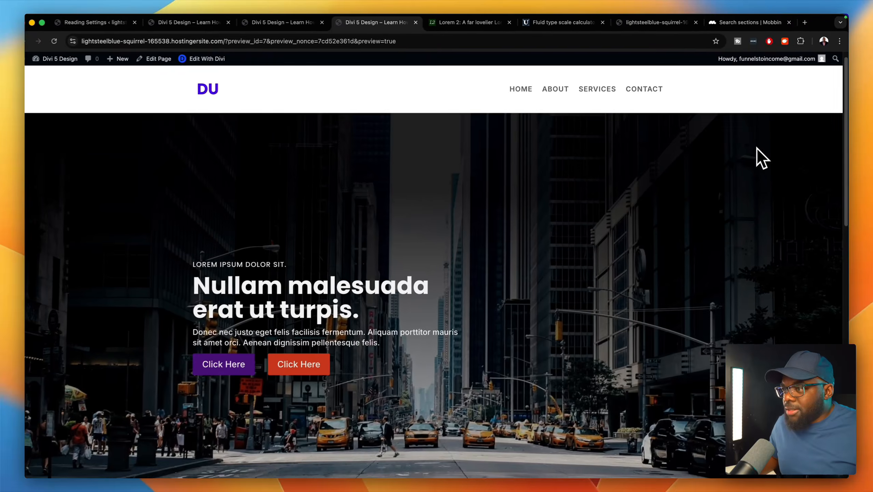
- Scroll the front-end preview past the cards to the footer, then go back to the Divi builder tab
scroll(751, 165, down, 10)
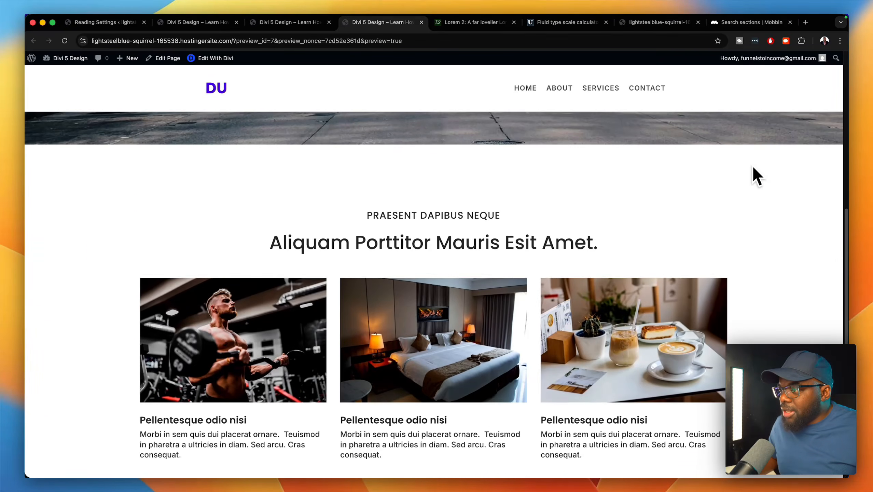
scroll(753, 166, down, 1)
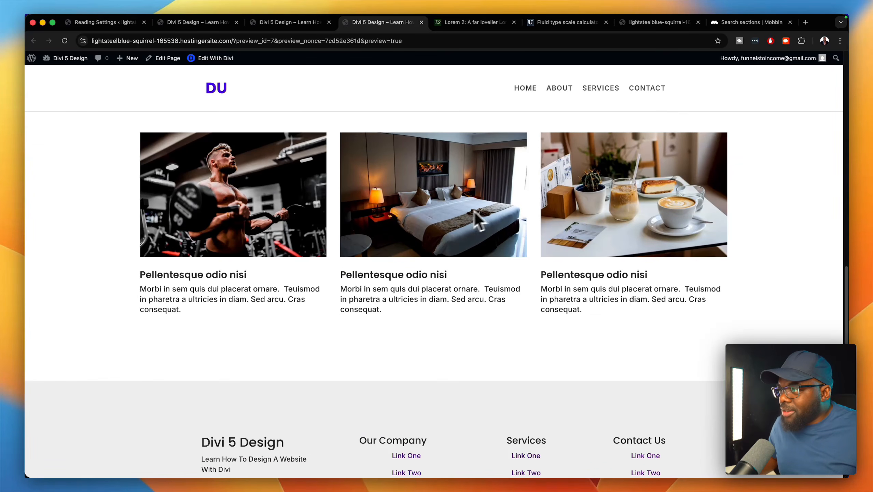
scroll(584, 224, up, 5)
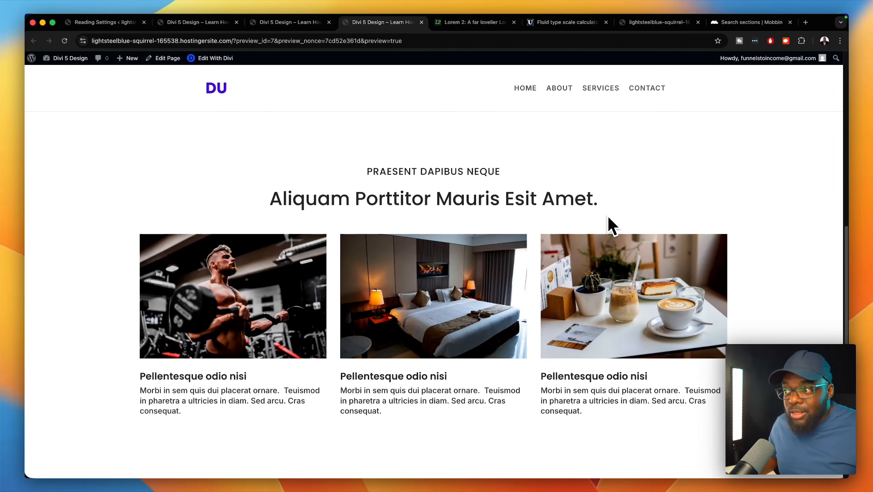
scroll(612, 225, down, 10)
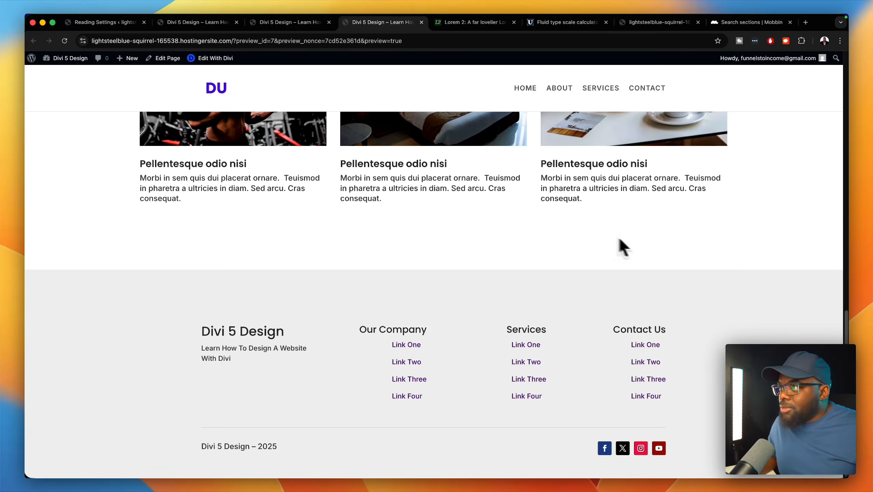
click(310, 23)
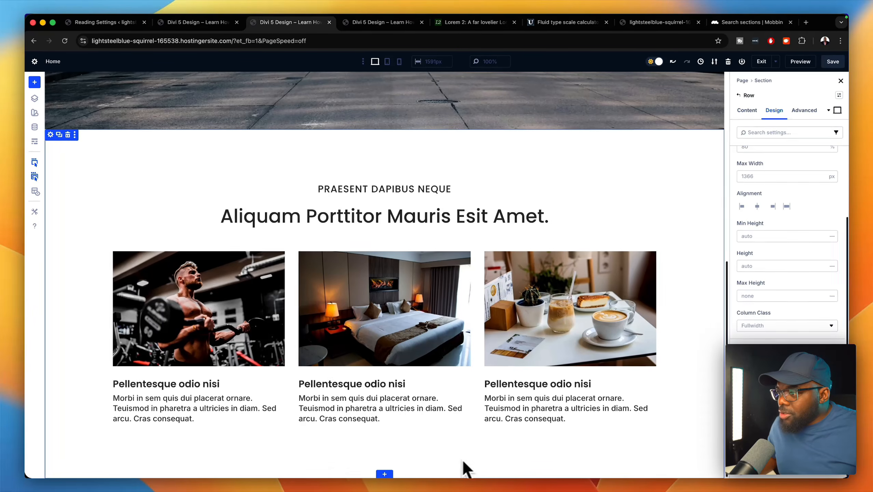
- Add an Equal Columns two-column section below the cards with an Image module in column one
click(389, 475)
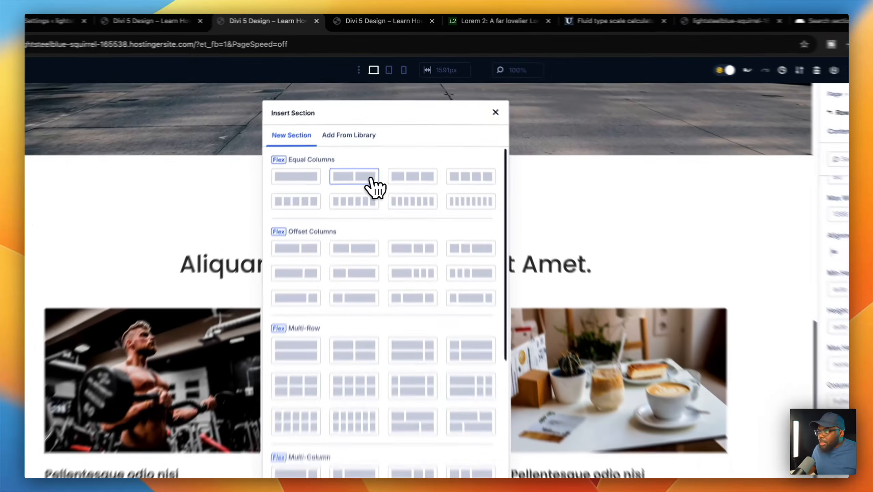
click(359, 147)
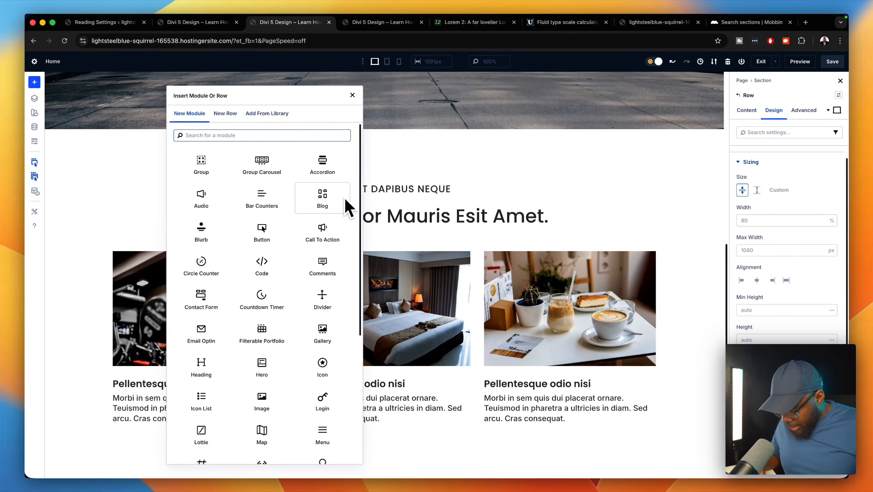
text(ima)
click(207, 172)
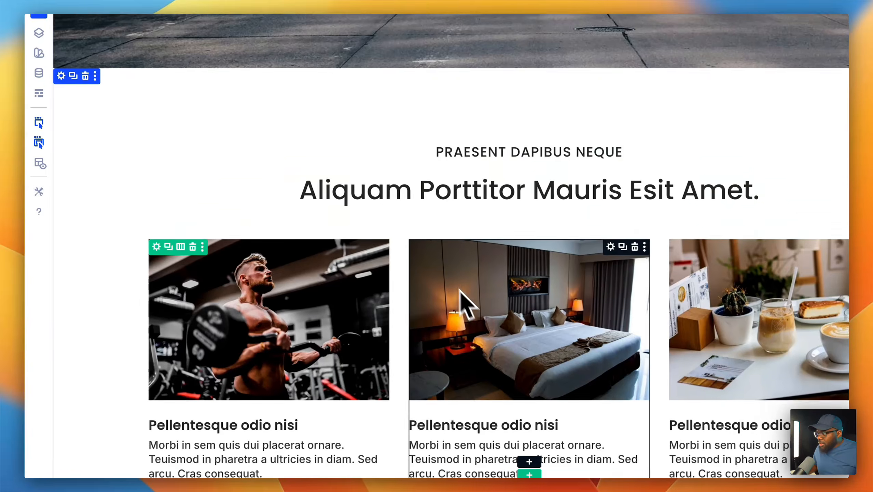
- Set the new image module to the city street photo from the Media Library
scroll(465, 295, down, 5)
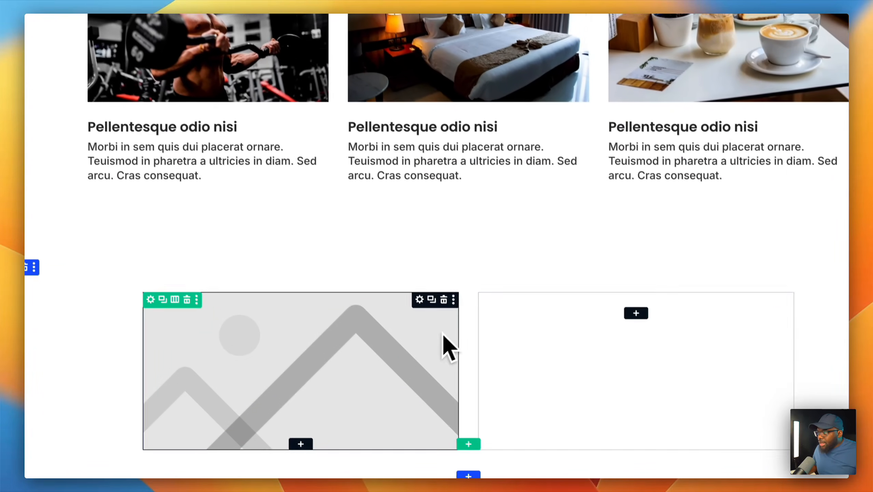
click(404, 353)
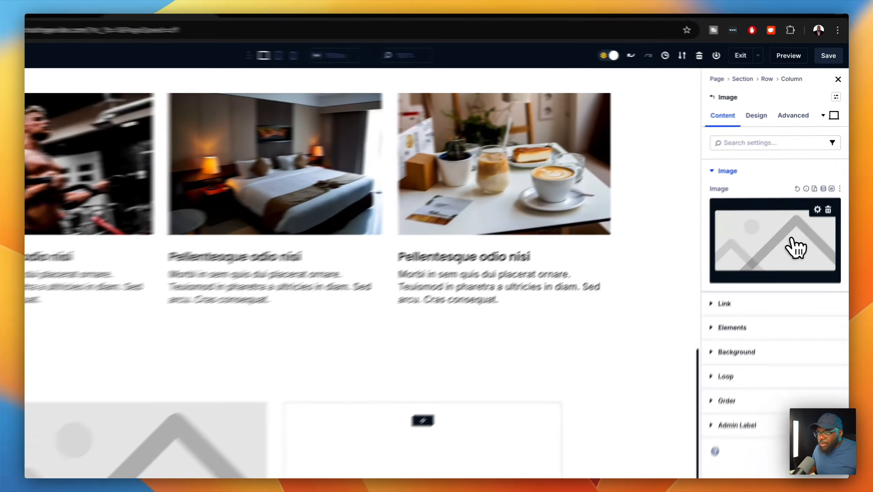
click(805, 217)
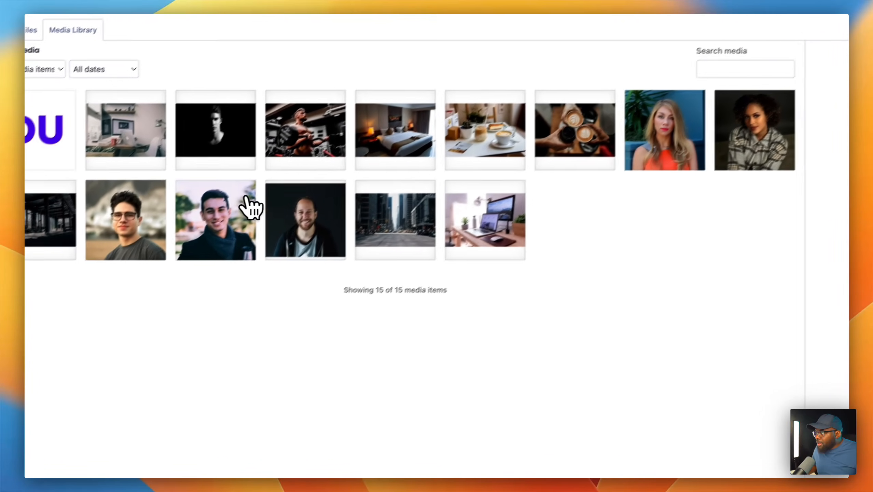
click(405, 221)
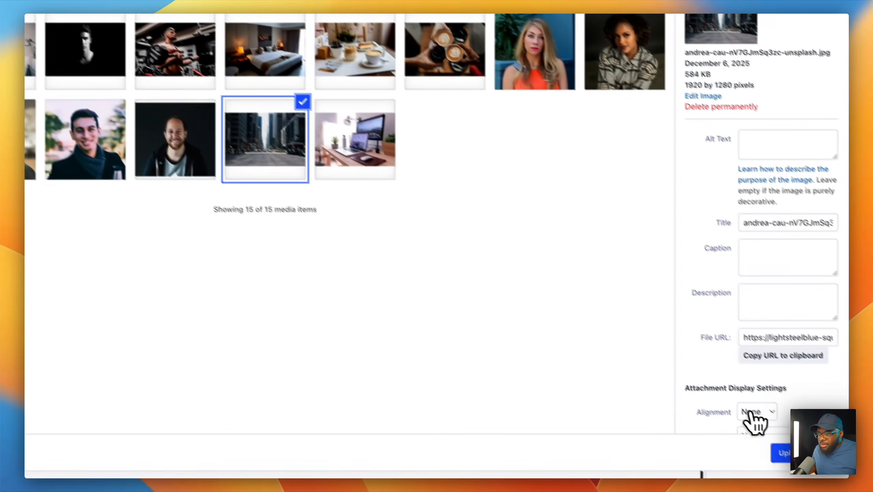
click(783, 449)
scroll(572, 378, down, 2)
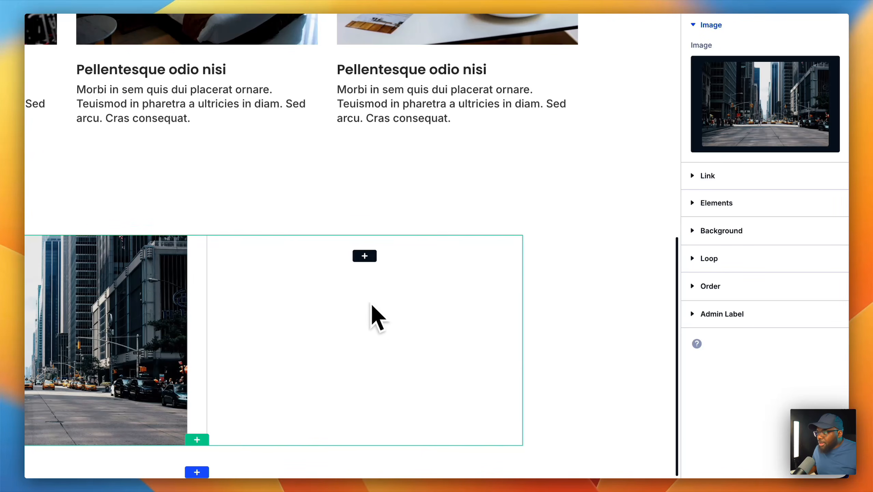
- Add a Heading module and a Text module beneath it in the second column
click(365, 256)
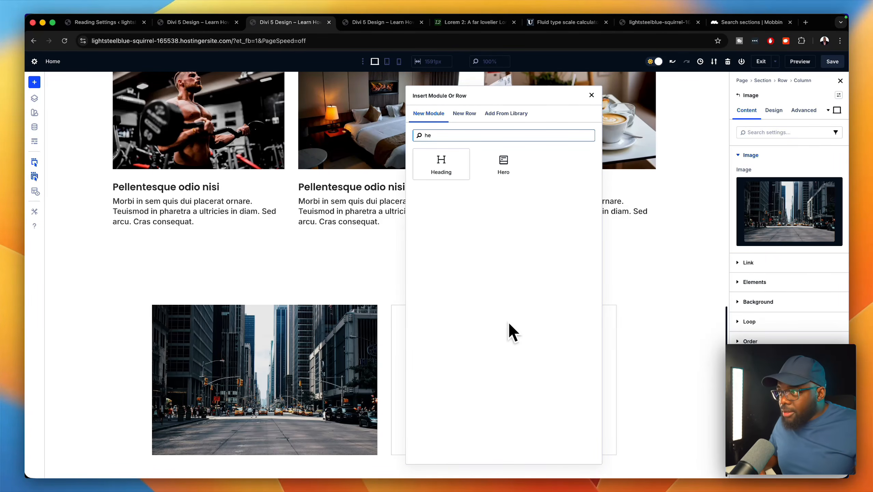
click(439, 167)
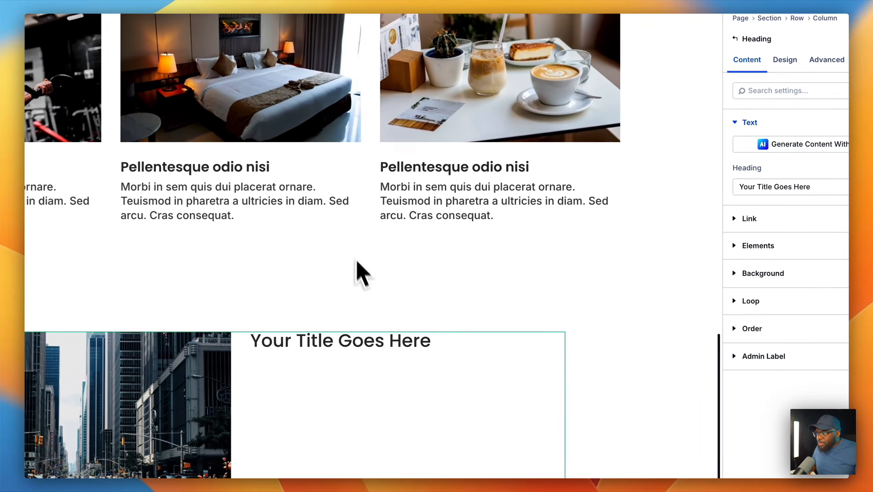
mouse_move(411, 357)
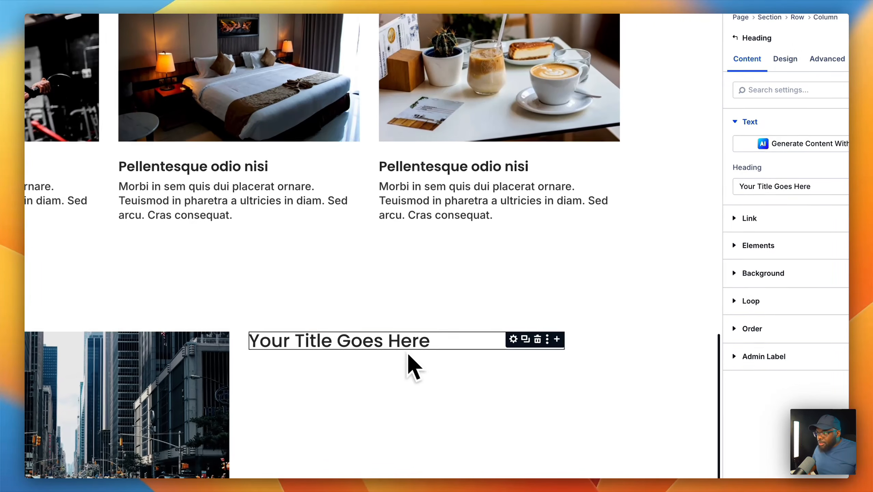
click(557, 339)
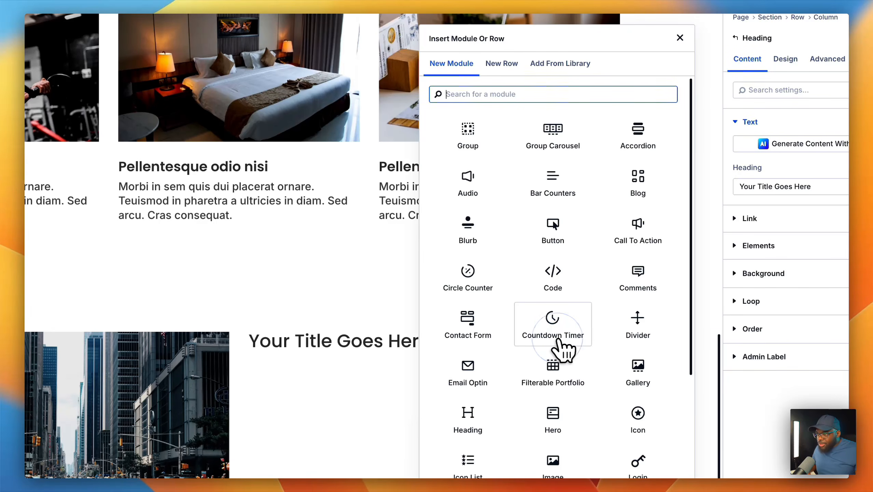
text(tex)
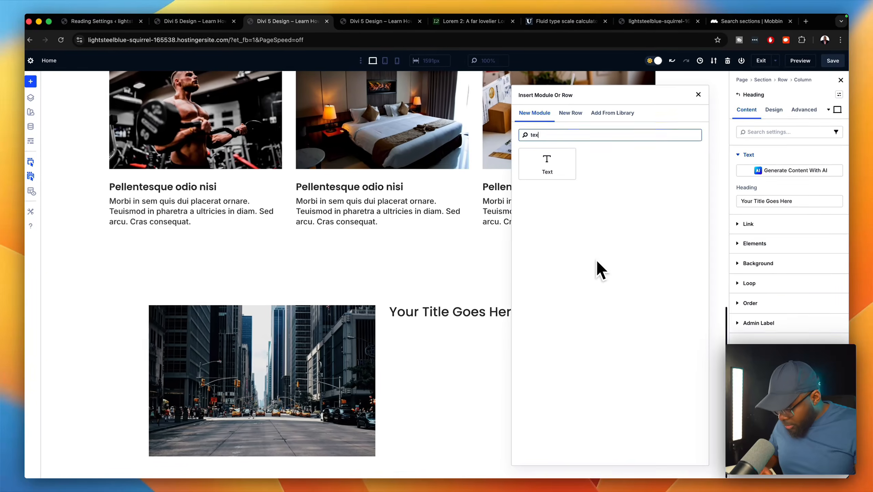
click(548, 164)
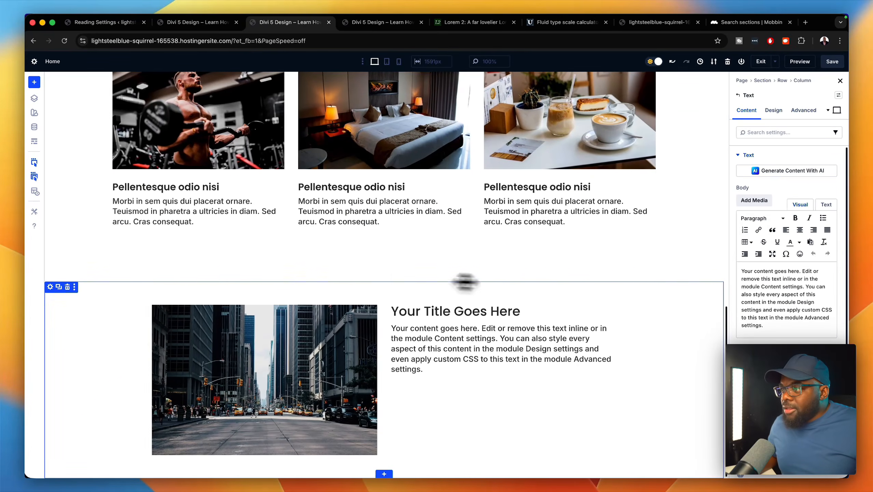
click(704, 290)
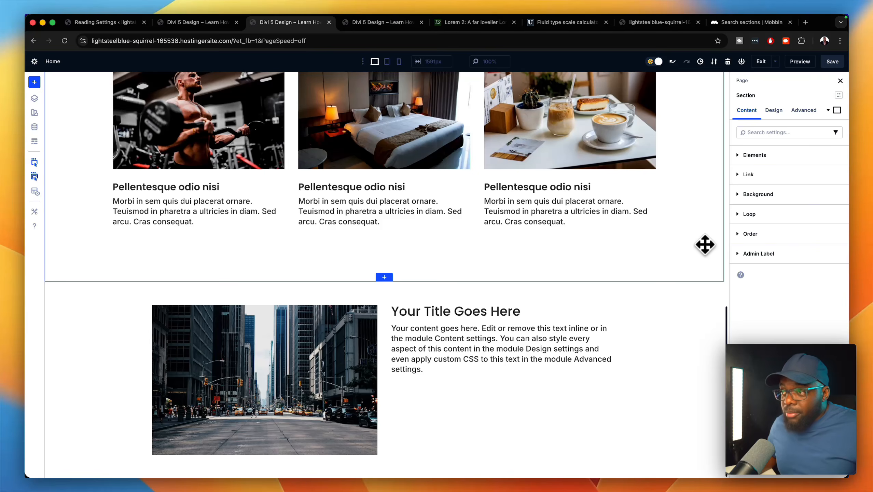
- Expand the card section's Design sizing and spacing settings
scroll(704, 244, up, 5)
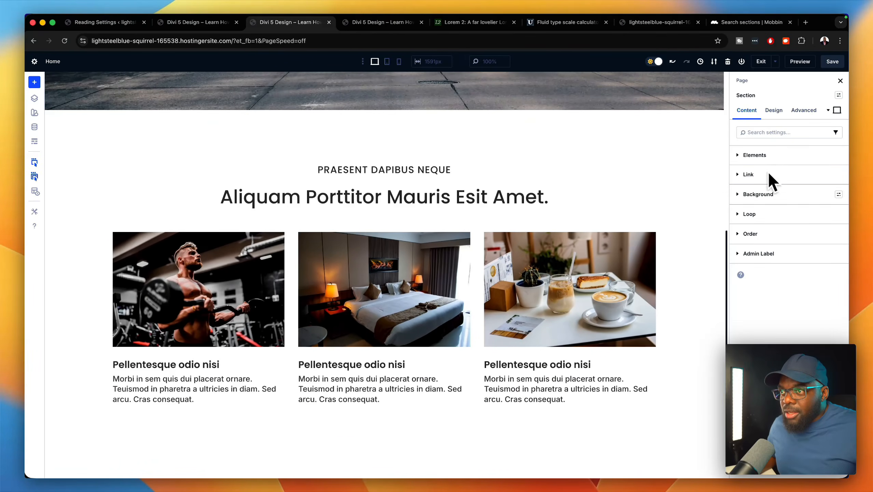
click(774, 110)
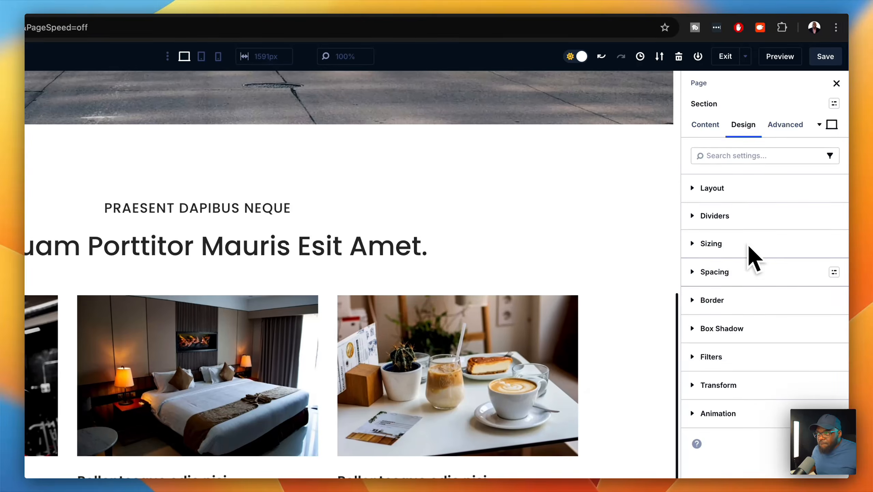
click(736, 245)
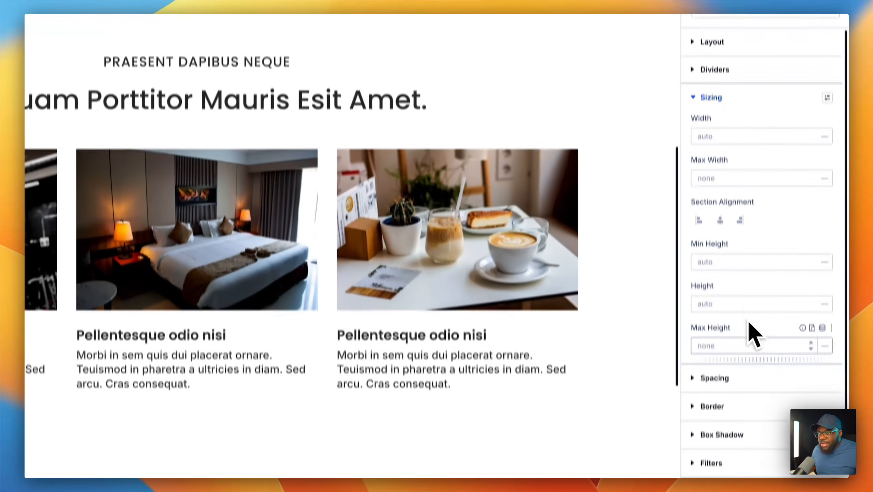
scroll(751, 326, down, 1)
click(753, 328)
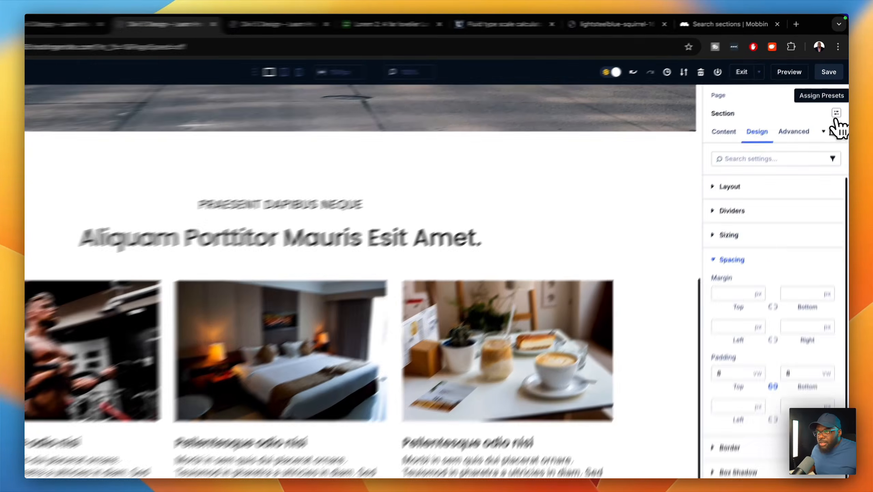
- Create a new section preset from these styles, name it 'Section 8vw' and save it
click(838, 95)
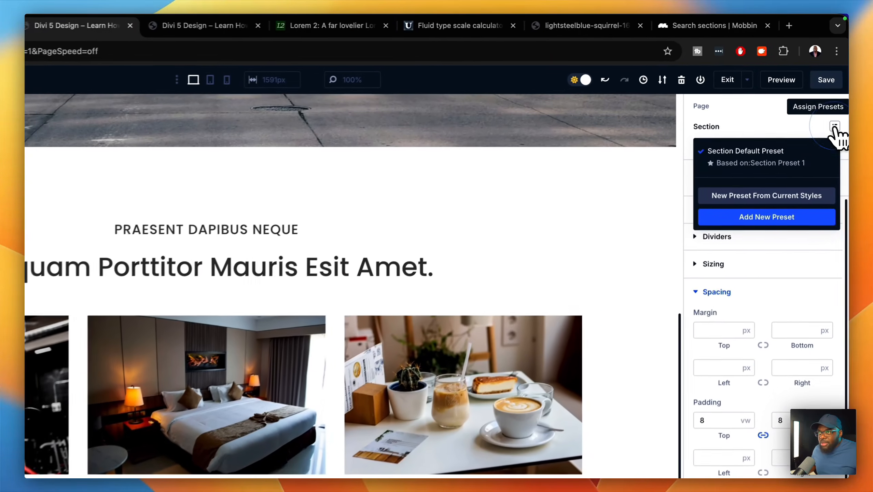
click(761, 197)
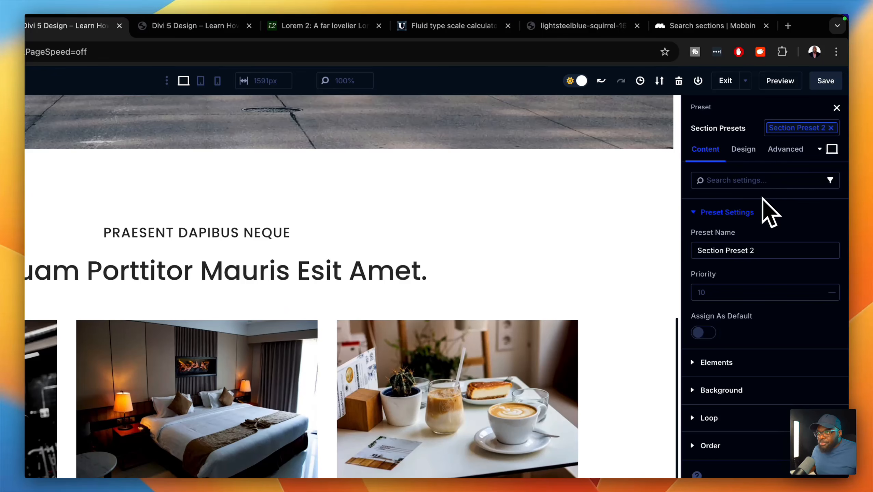
click(760, 248)
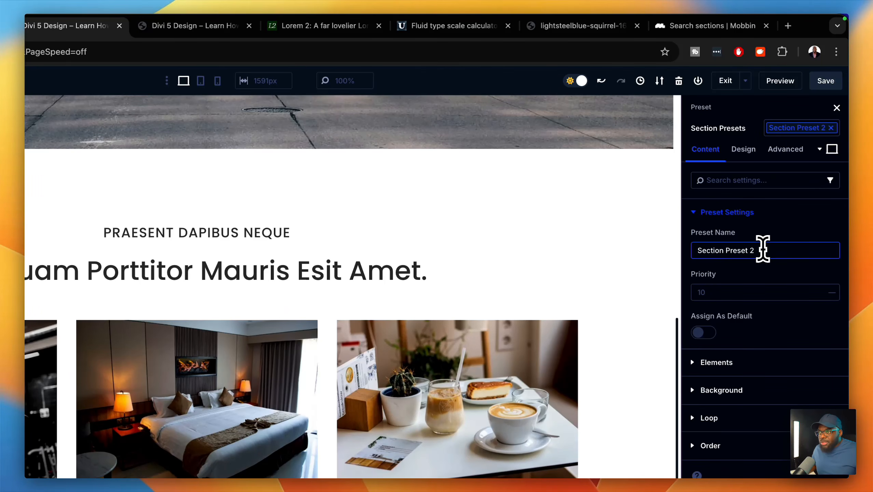
key(BackSpace)
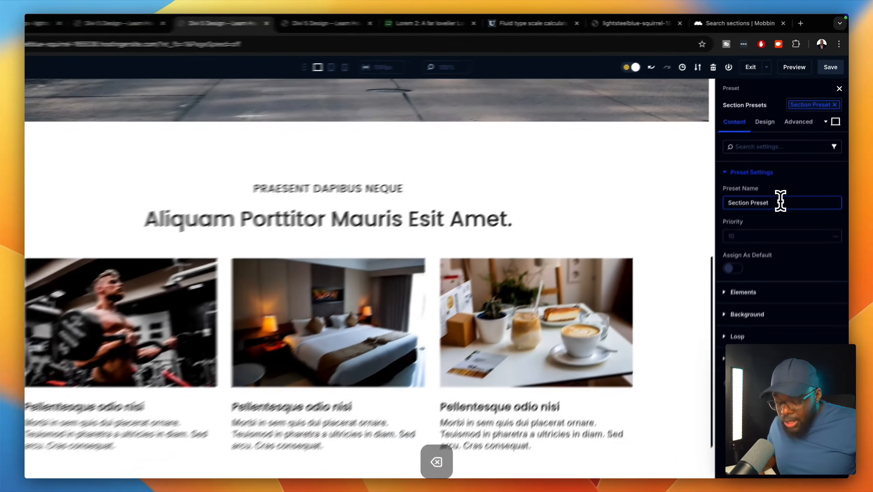
key(BackSpace)
key(BackSpace)
key(BackSpace)
key(BackSpace)
key(BackSpace)
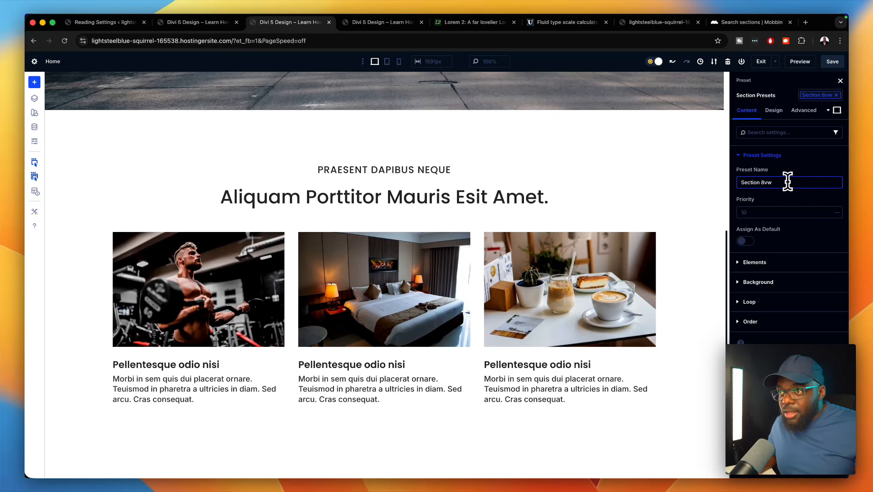
click(749, 465)
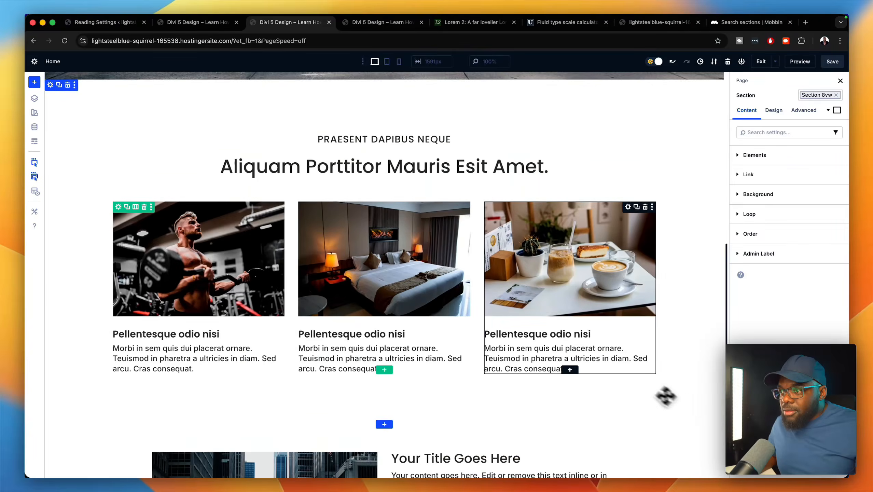
- Apply the Section 8vw preset to the section
scroll(671, 398, down, 5)
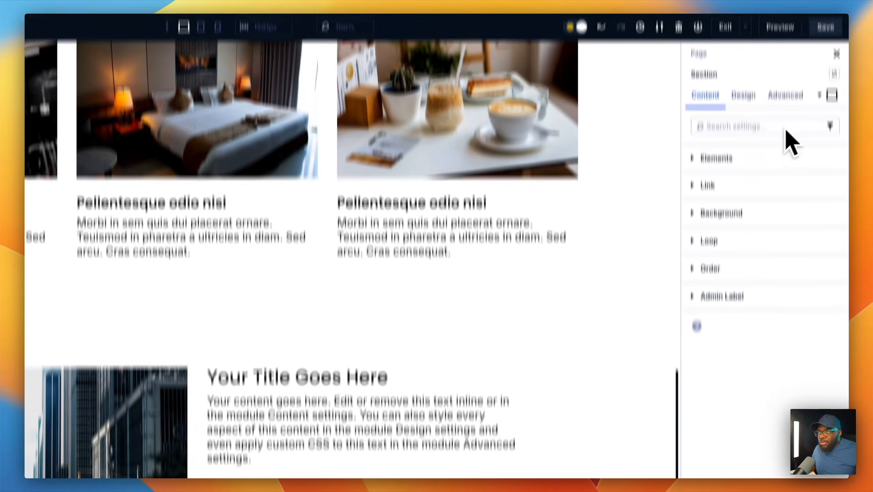
click(834, 18)
click(761, 97)
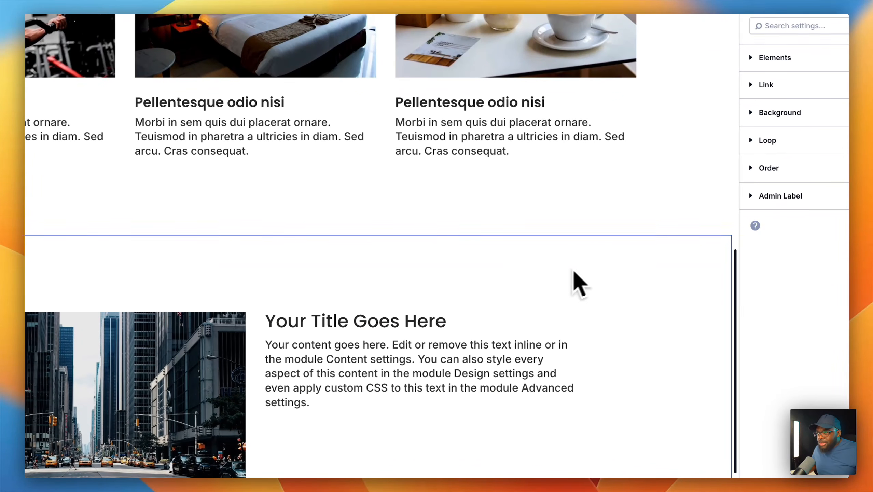
- Give the lower image-and-text section the Light Gray global background colour
click(647, 259)
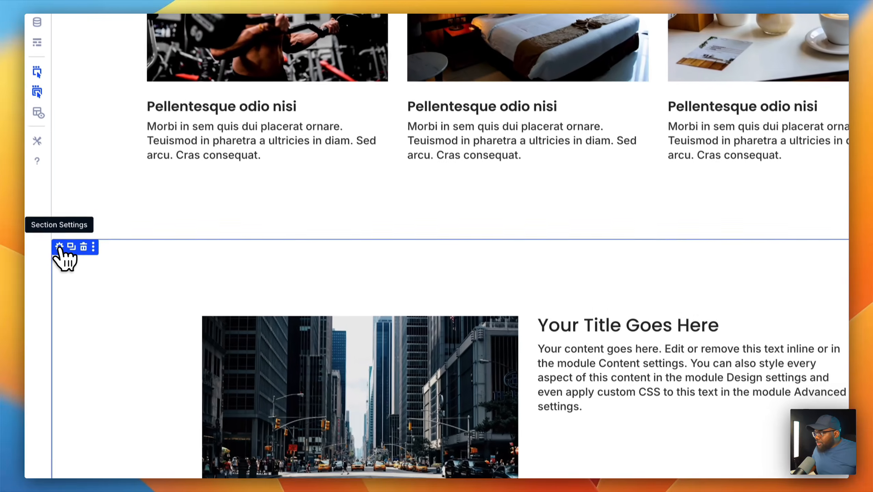
click(59, 253)
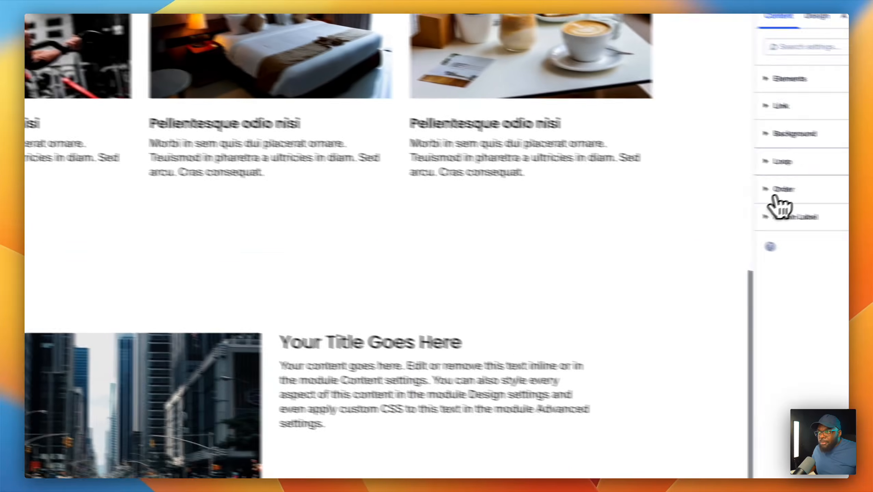
click(775, 124)
click(763, 230)
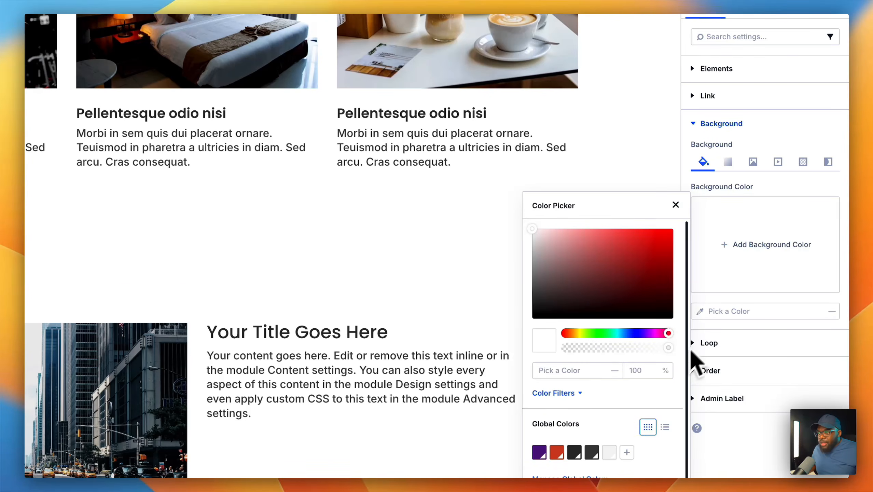
click(609, 452)
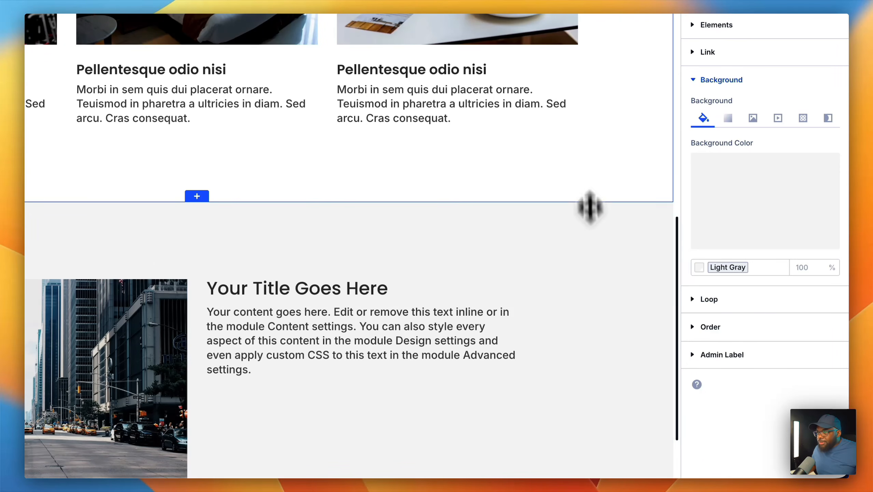
- Fill the text module with lorem ipsum content
click(612, 129)
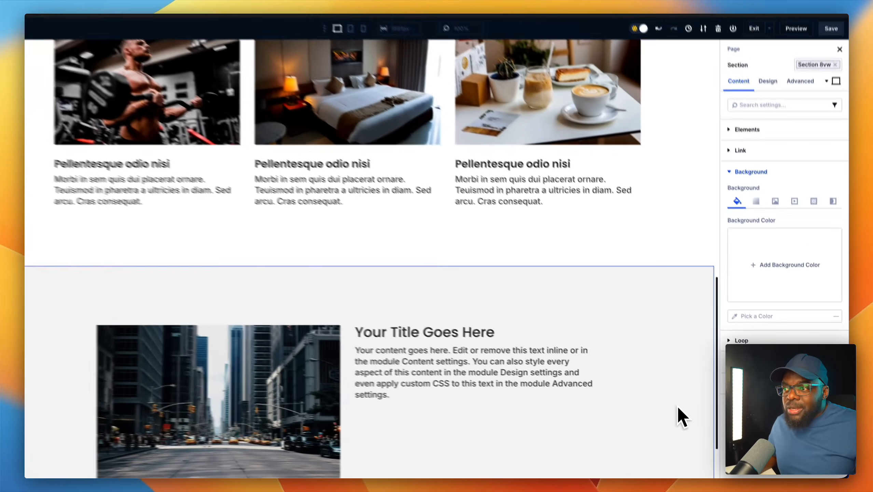
scroll(683, 372, down, 3)
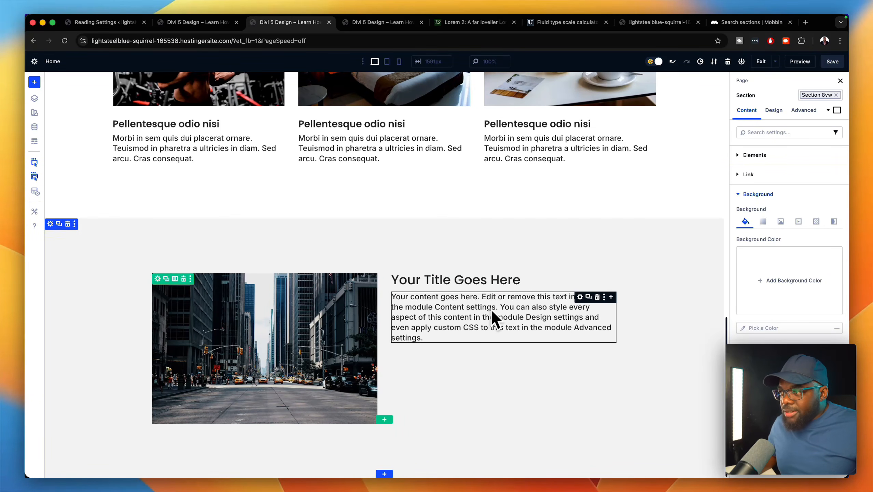
click(227, 459)
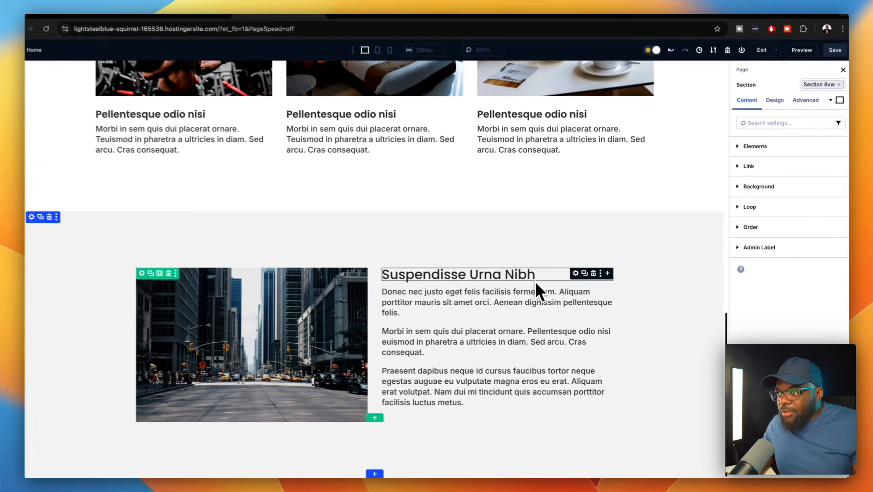
- Set the heading text to the global H1 size with Bold weight
click(581, 279)
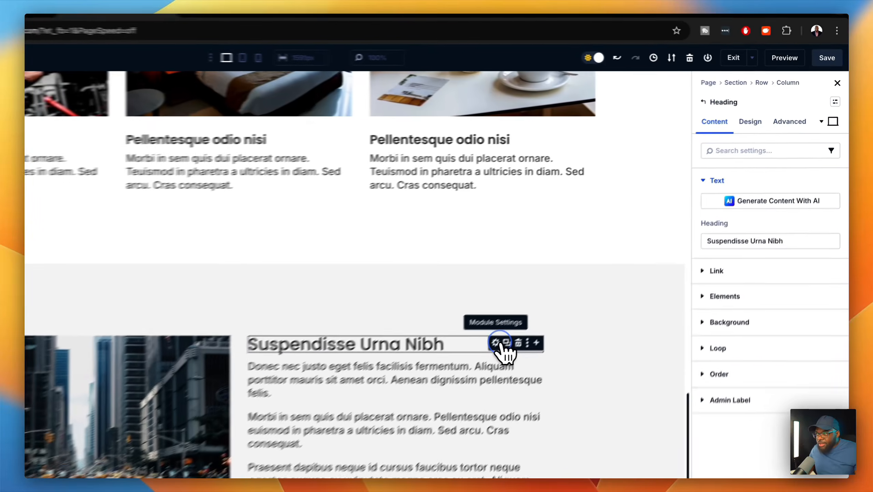
click(757, 141)
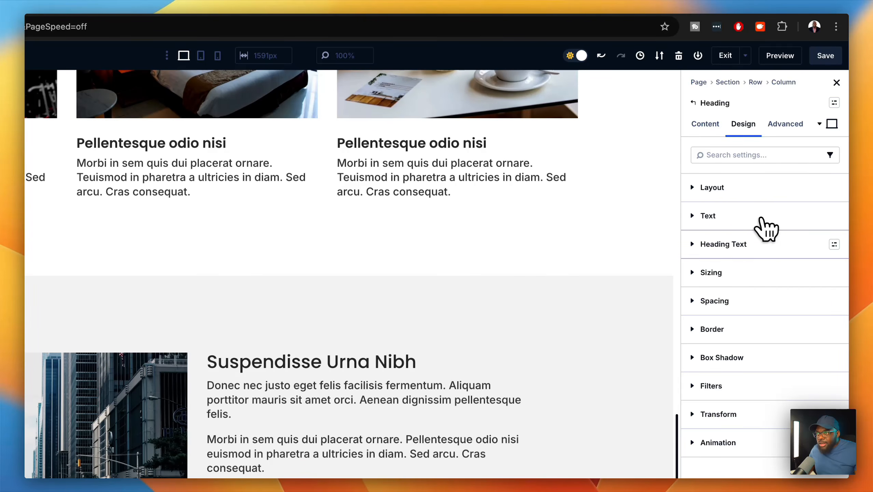
click(752, 244)
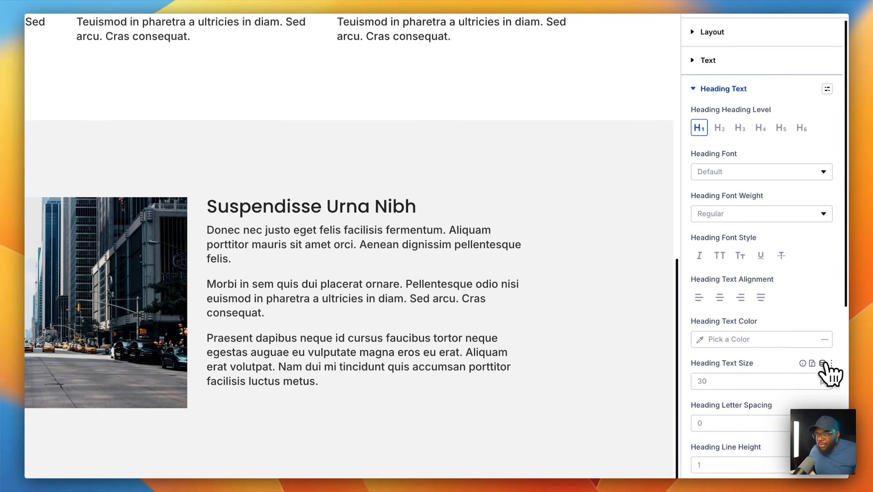
click(826, 363)
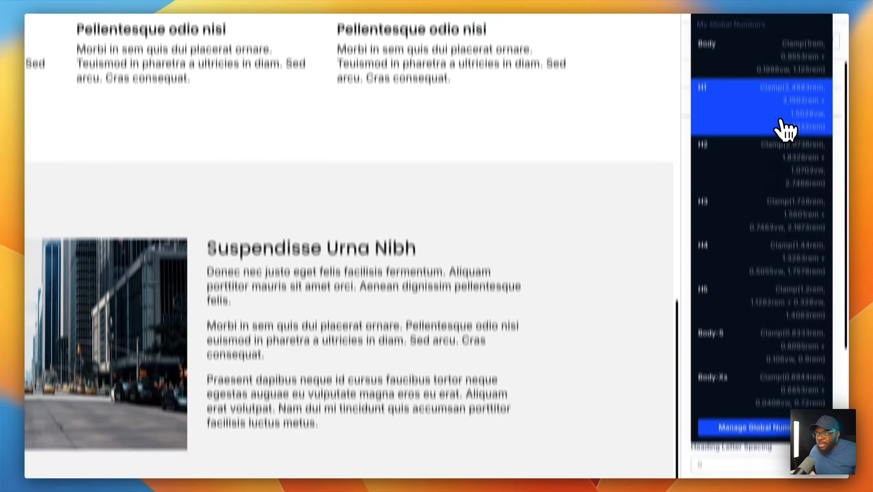
click(782, 127)
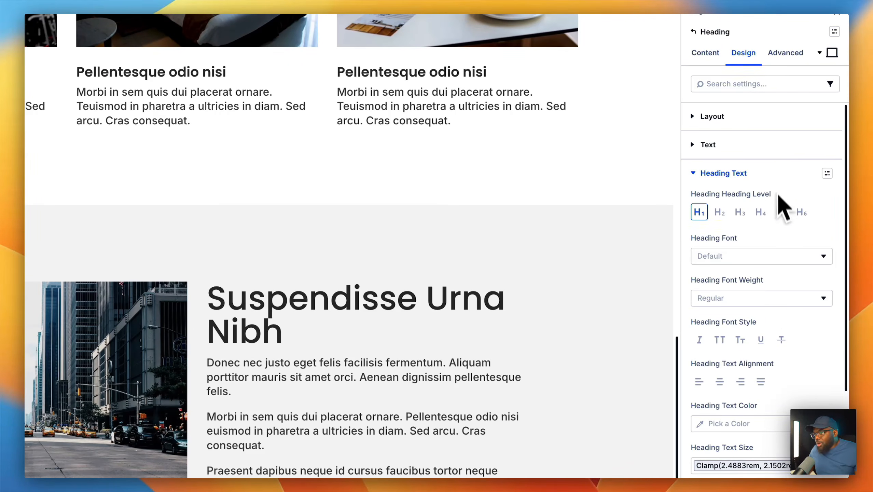
click(755, 299)
click(762, 452)
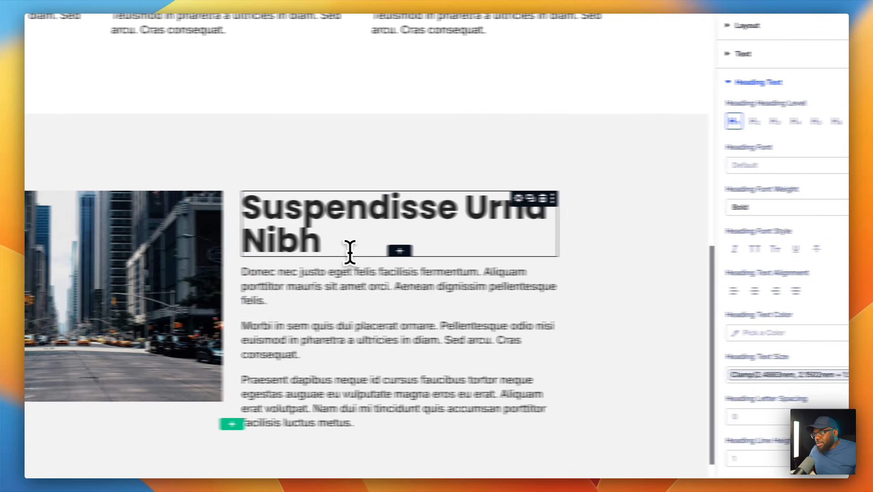
- Add a period after 'Nibh', raise the line height to 1.2, and save the page
click(323, 240)
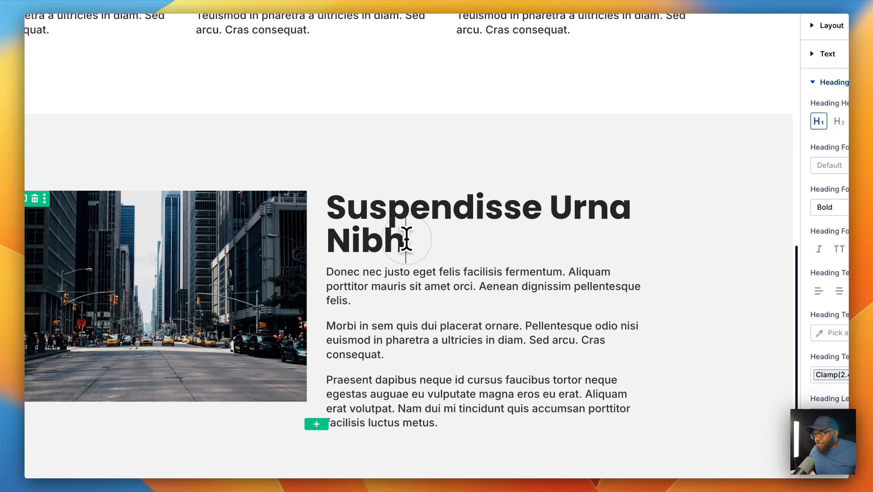
text(.)
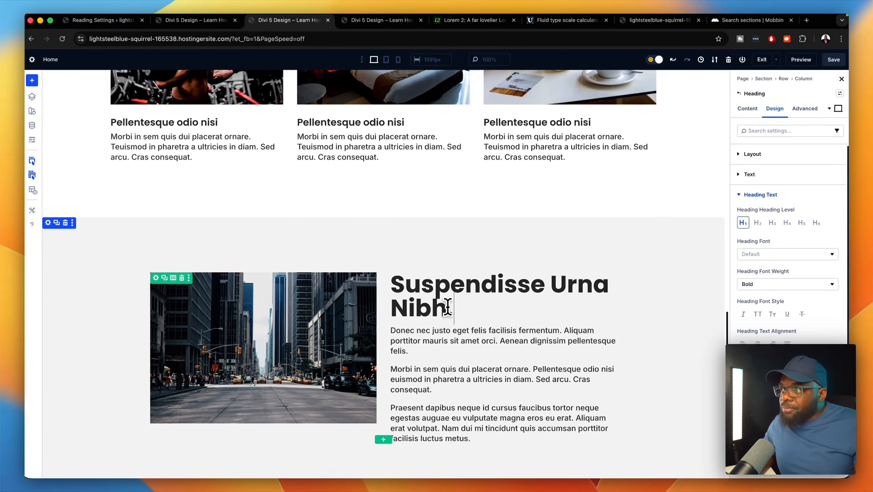
scroll(652, 316, down, 2)
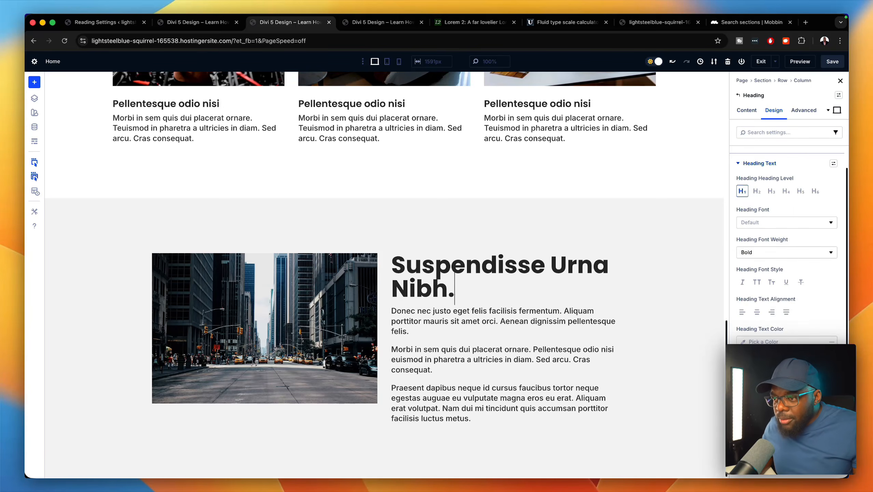
scroll(786, 245, down, 1)
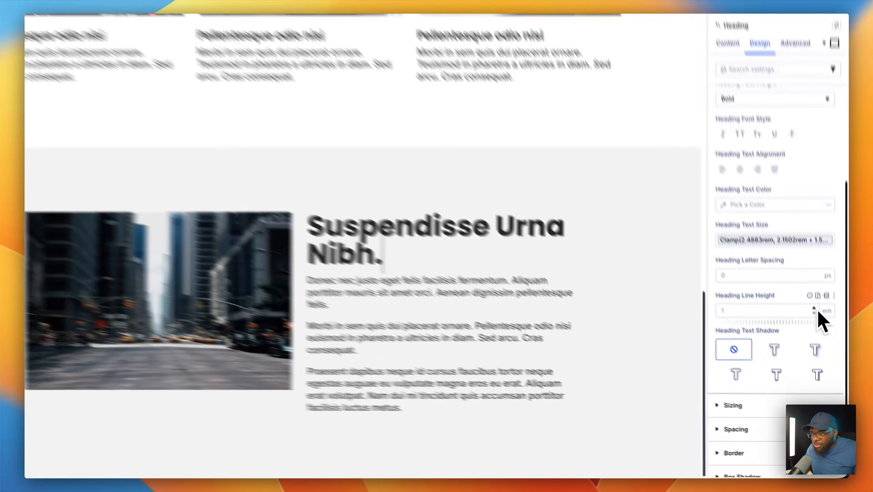
click(819, 333)
click(820, 334)
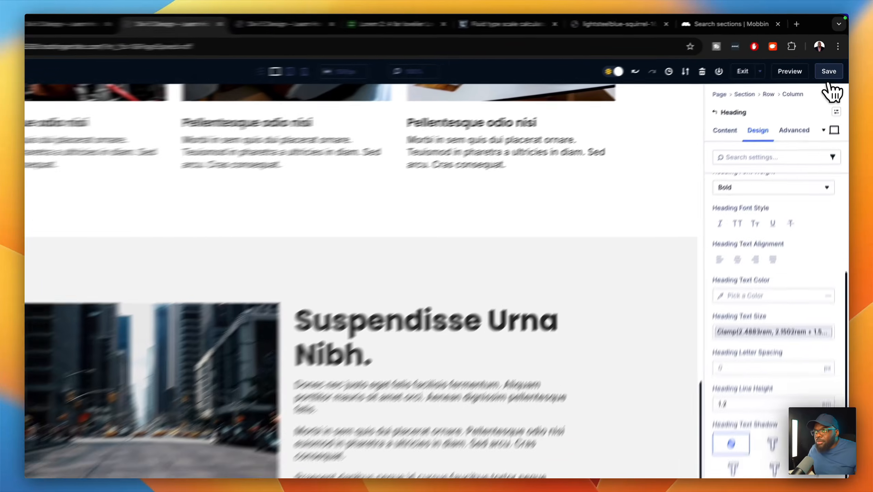
click(832, 61)
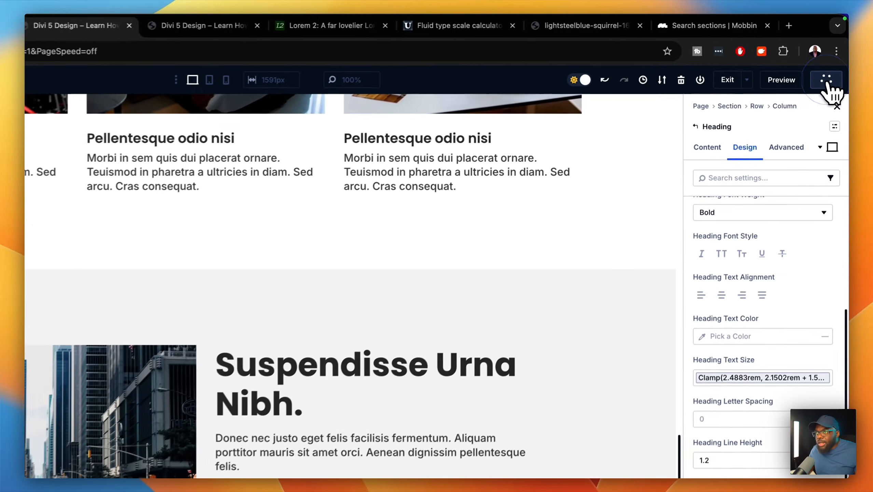
scroll(555, 312, up, 10)
- Duplicate the Aliquam heading row and delete its heading group, leaving an empty row
scroll(554, 314, down, 2)
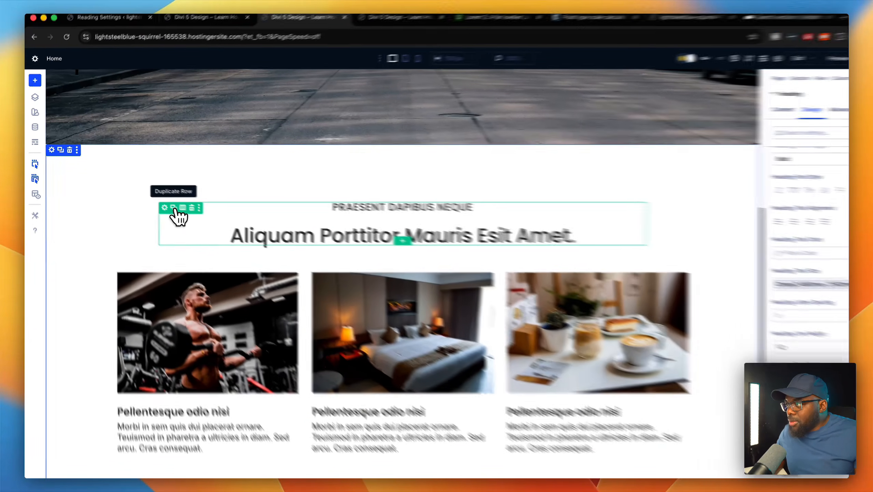
click(172, 208)
scroll(407, 291, down, 5)
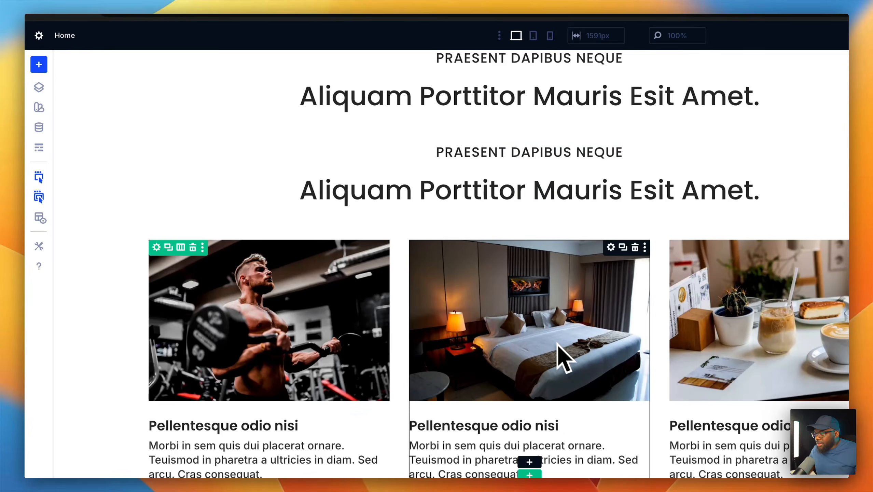
click(212, 129)
scroll(276, 370, down, 6)
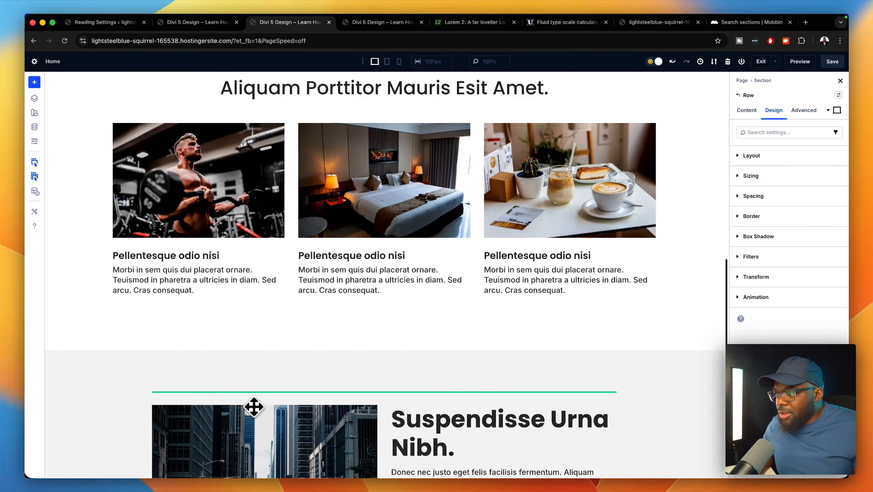
drag(254, 406, 255, 408)
scroll(348, 378, down, 6)
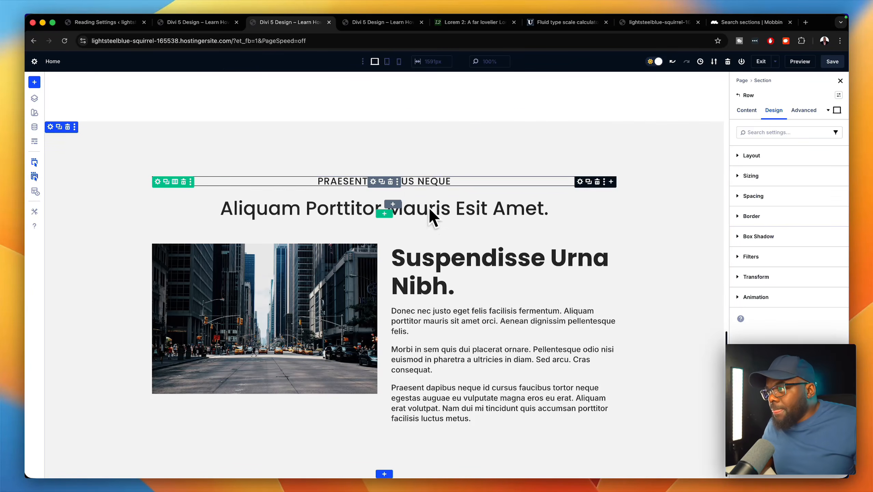
click(390, 182)
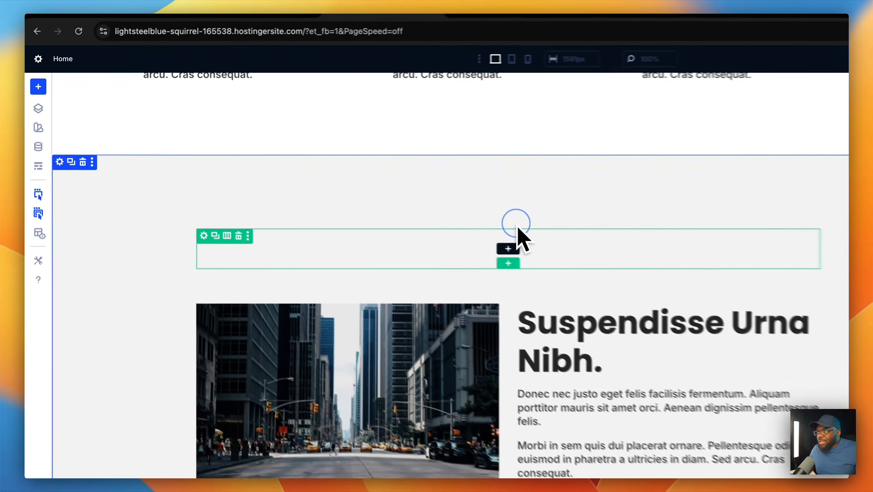
- Fill the empty row with the saved Page Titles module from the library
click(383, 203)
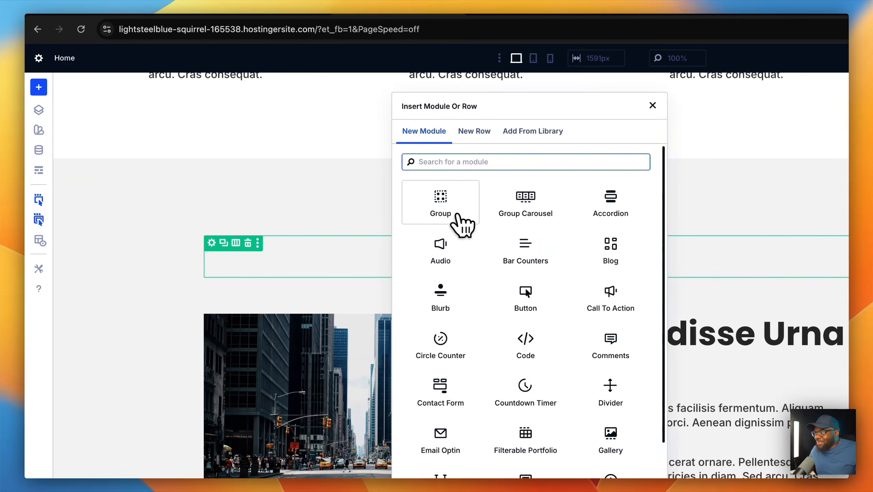
click(441, 205)
click(517, 137)
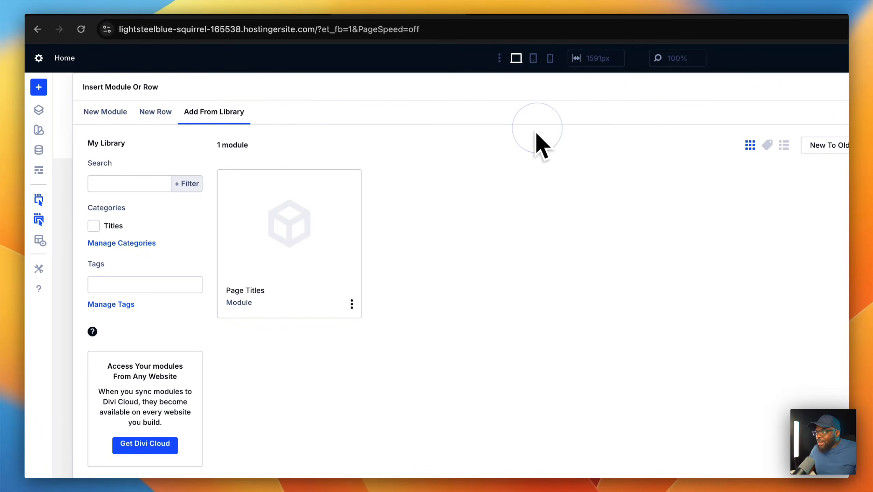
click(316, 234)
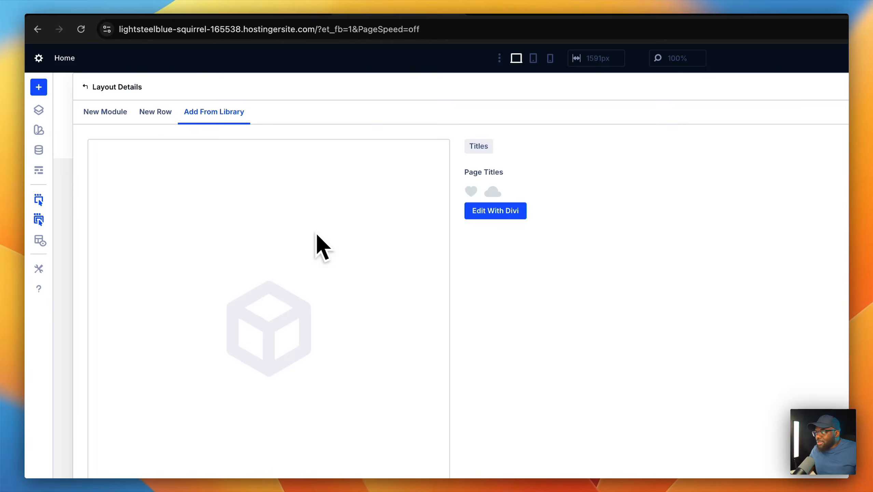
scroll(411, 396, down, 5)
click(406, 375)
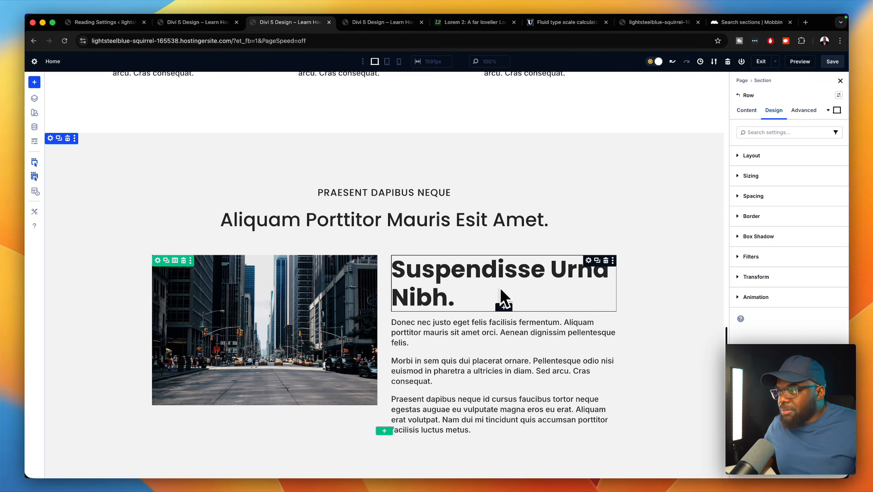
scroll(643, 270, down, 1)
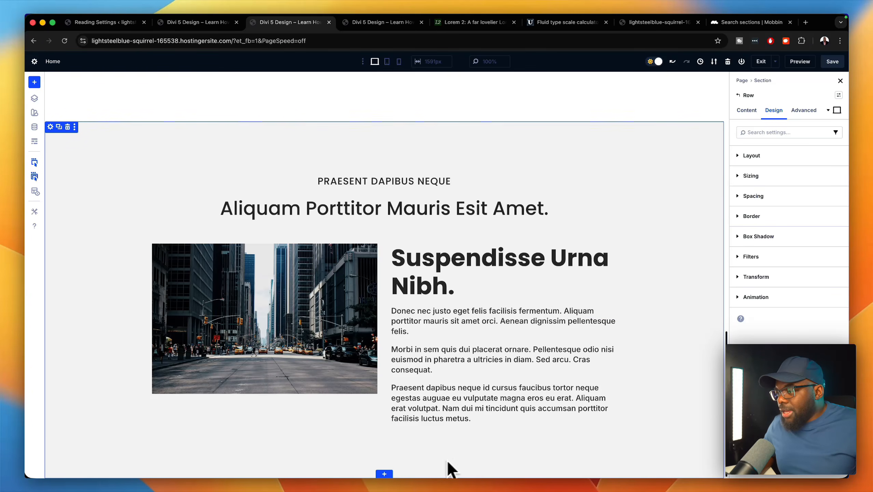
- Add a one-column section below and apply the Section 8vw preset to it
click(384, 474)
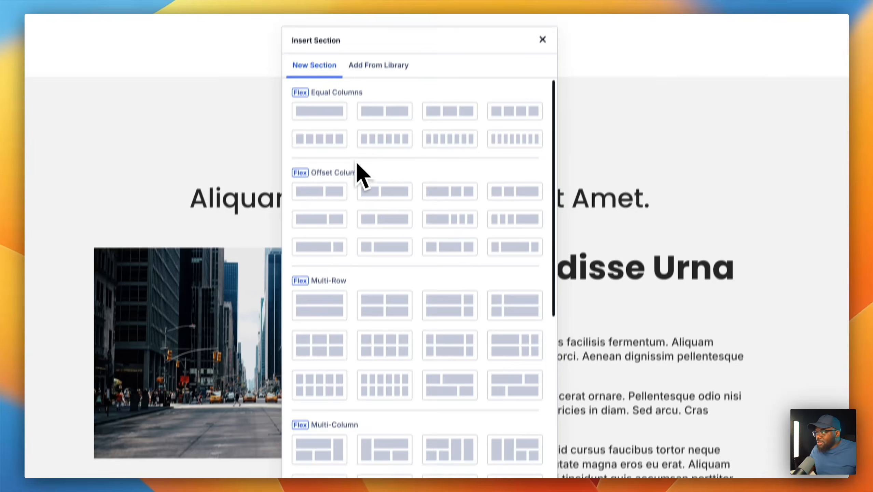
click(331, 132)
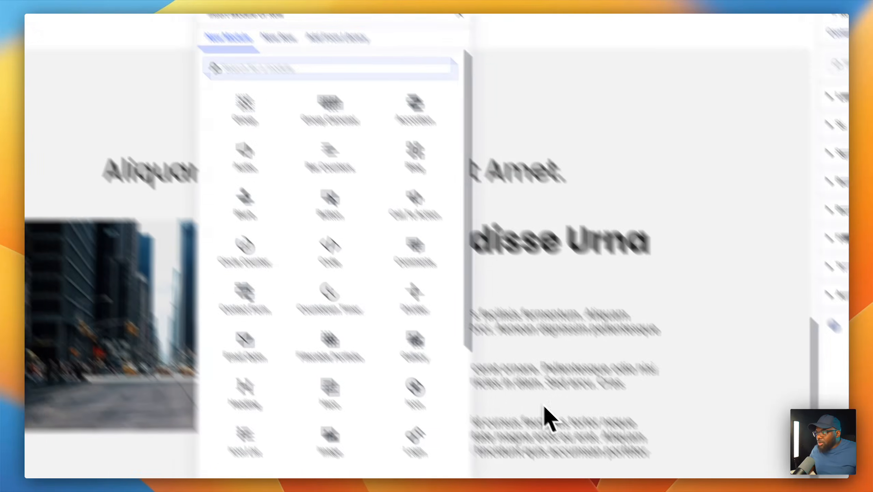
scroll(562, 344, down, 3)
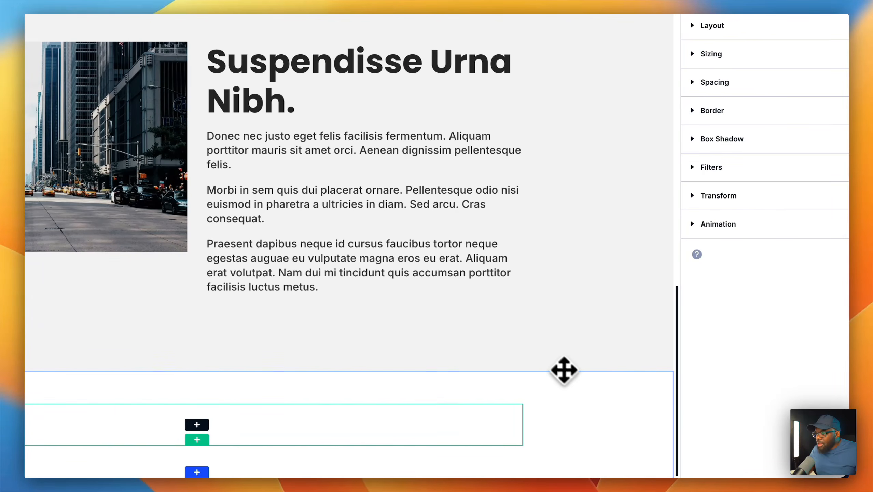
click(568, 397)
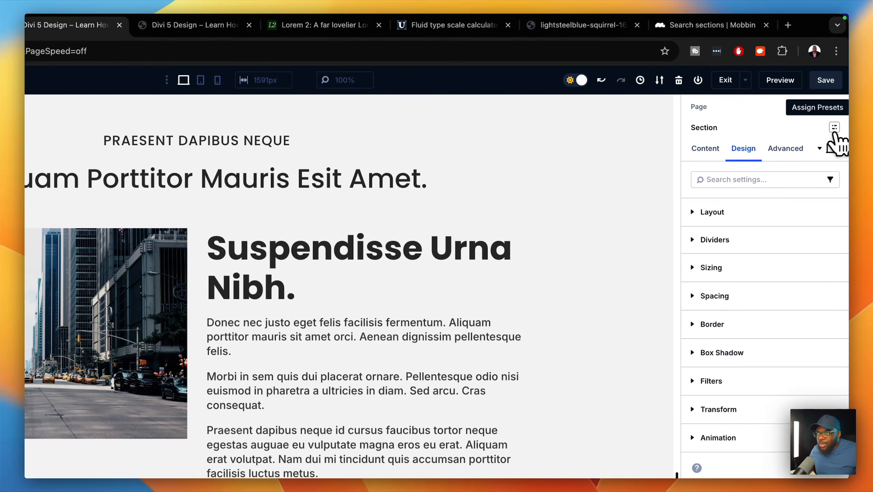
click(835, 130)
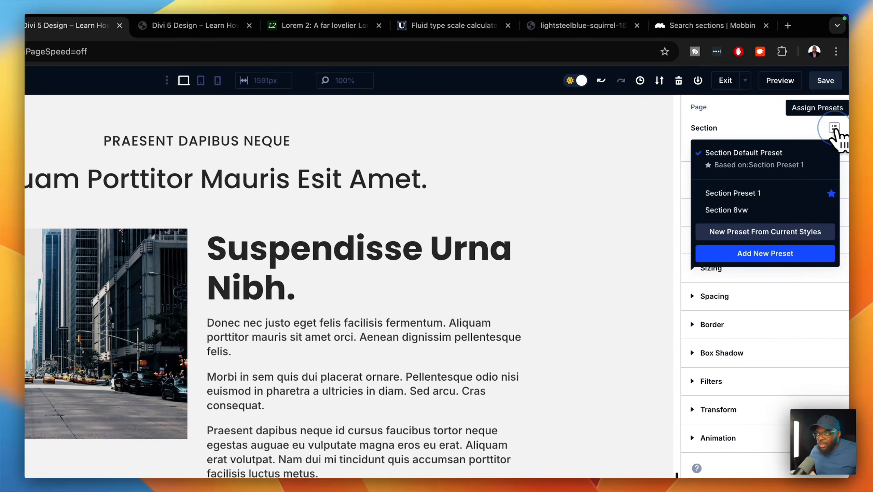
click(757, 211)
scroll(646, 352, down, 3)
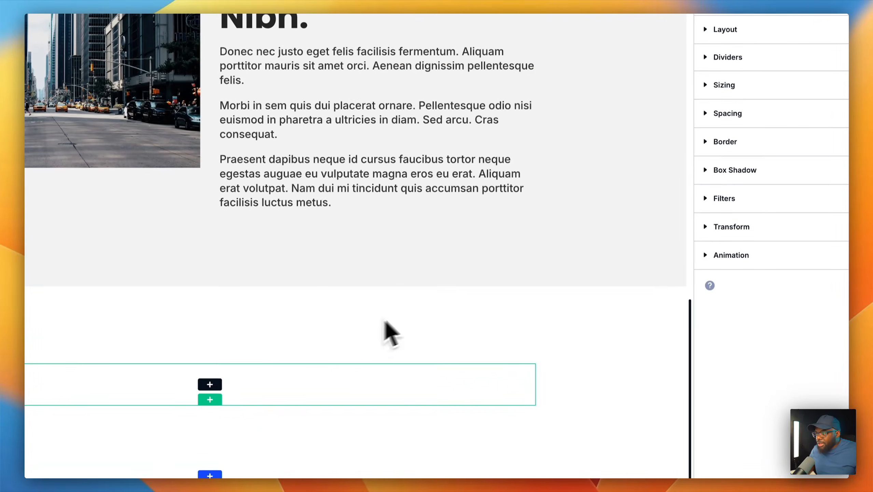
- Insert an Email Optin module into the new row, found by searching 'emai'
click(209, 384)
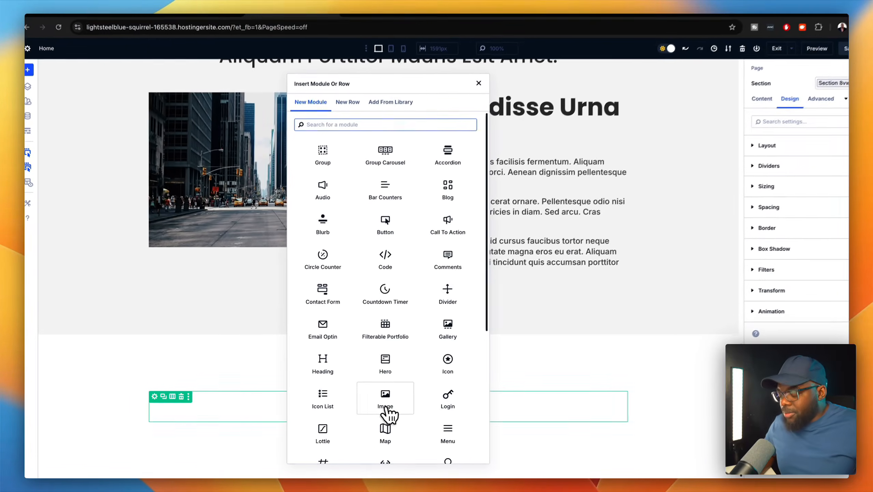
text(emai)
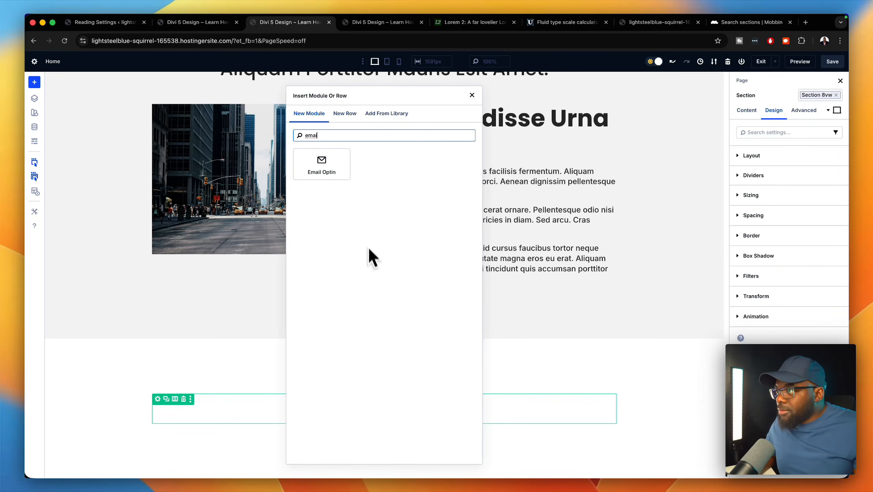
click(330, 165)
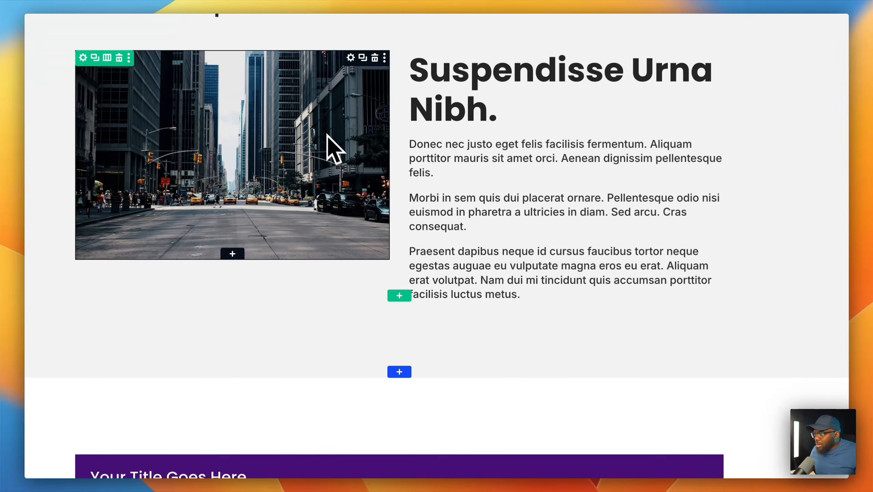
scroll(548, 363, down, 4)
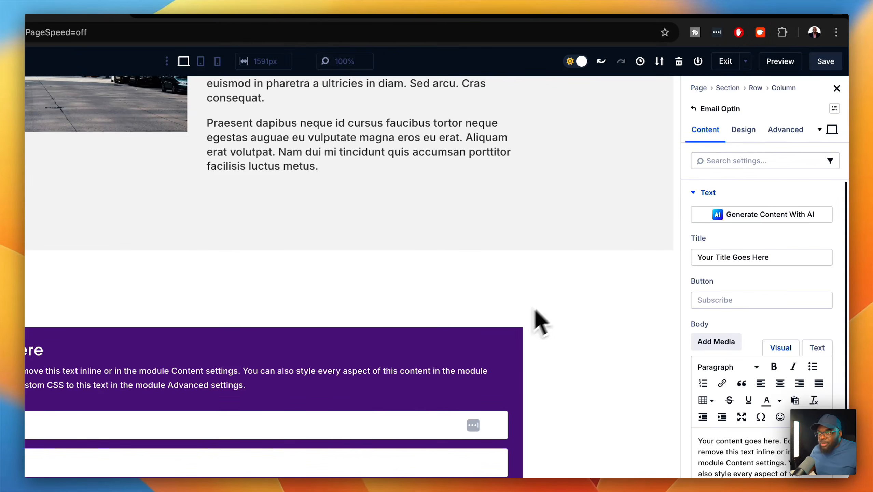
- Set the Email Optin's layout direction to Row so the form sits beside the text
click(743, 130)
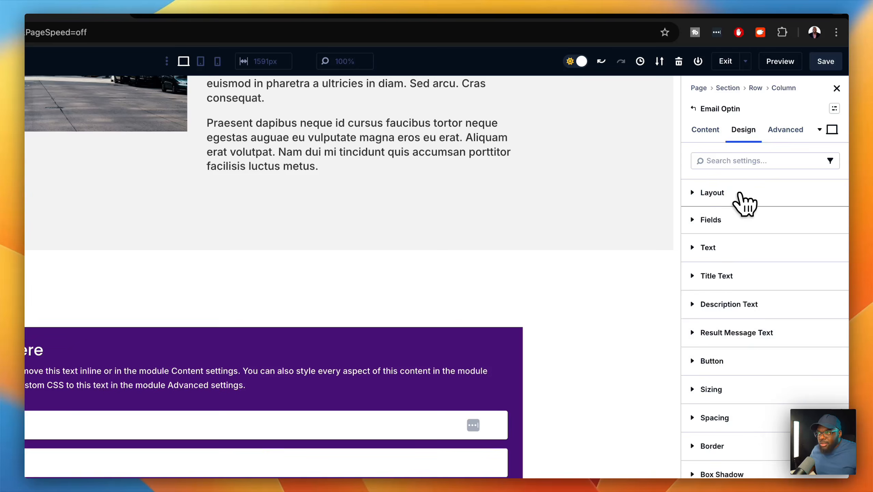
click(744, 204)
click(700, 357)
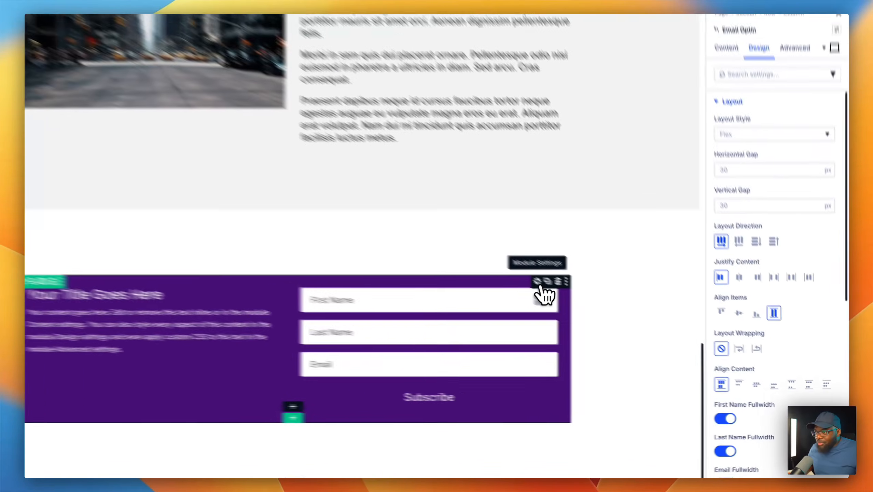
click(589, 307)
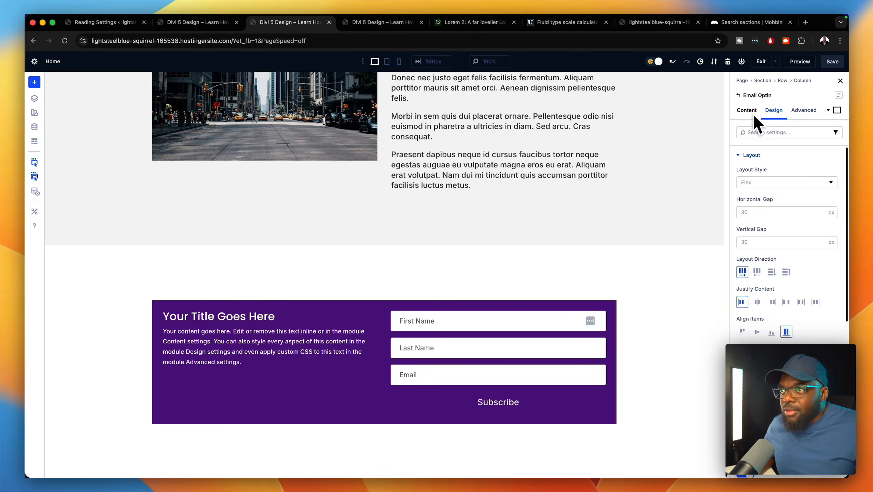
click(744, 156)
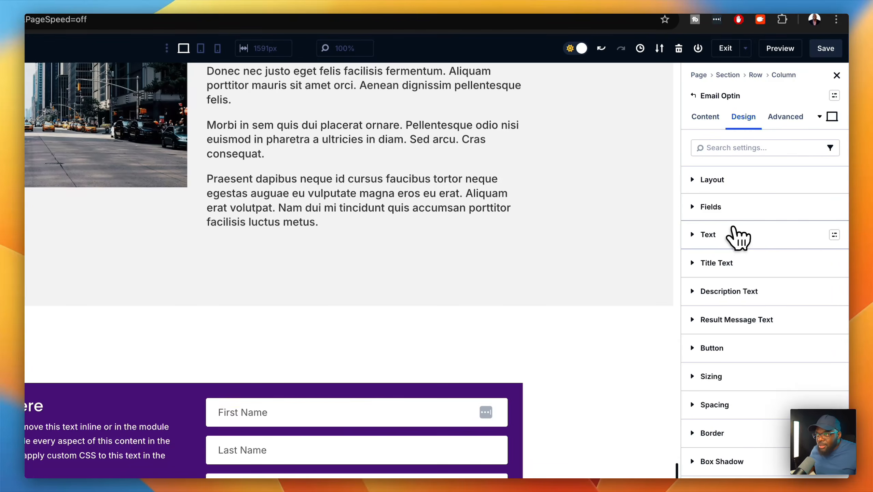
- Set the opt-in title text size to the global H2 value
click(741, 264)
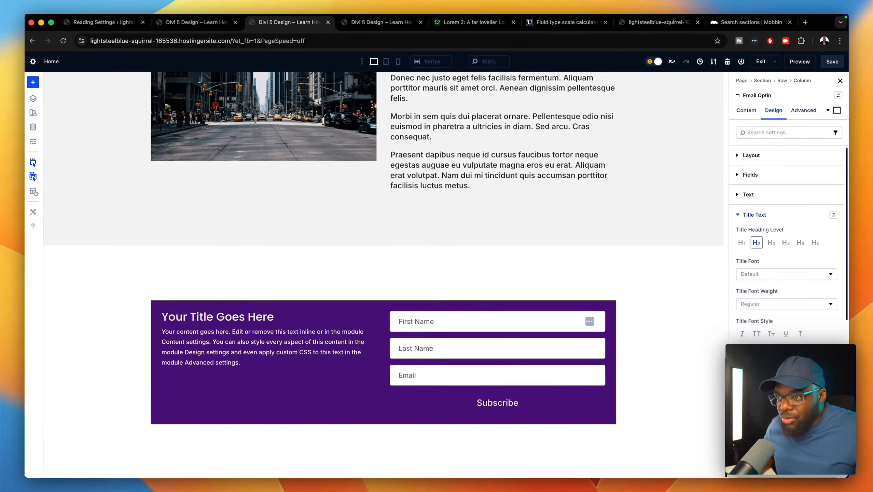
scroll(750, 406, down, 1)
scroll(750, 406, down, 1)
click(831, 395)
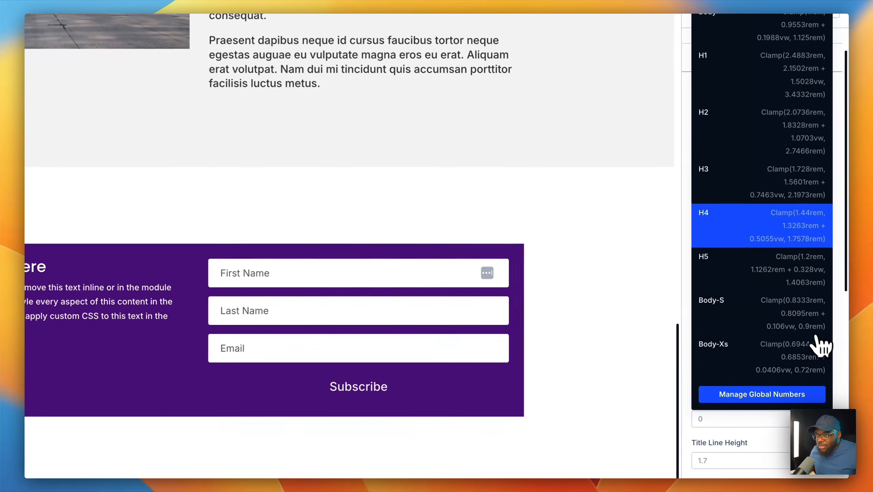
click(826, 148)
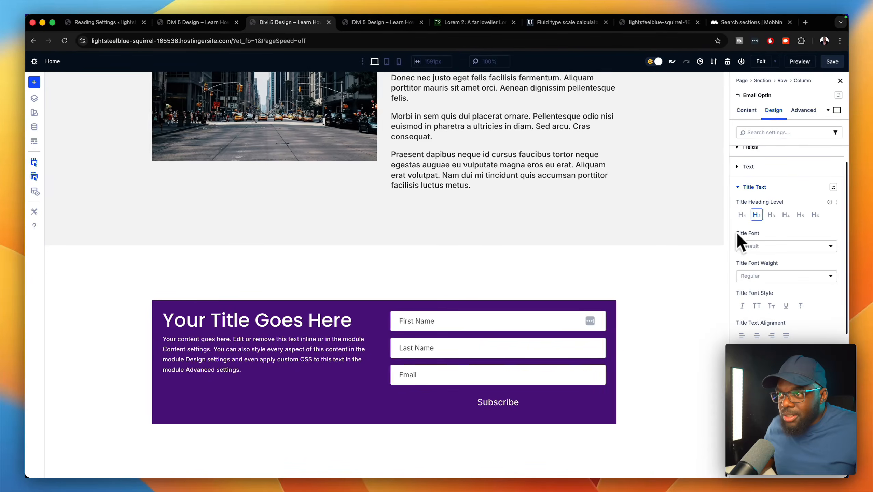
click(743, 194)
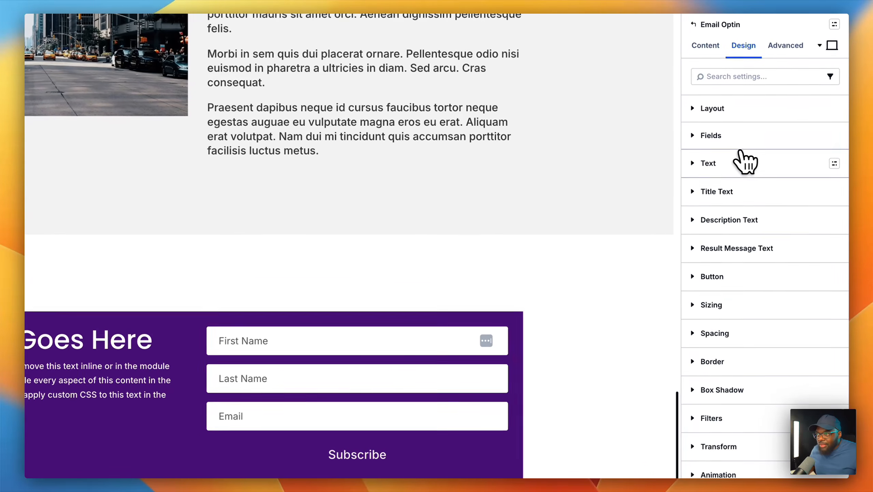
- Set the opt-in description text size to the global Body value
click(747, 167)
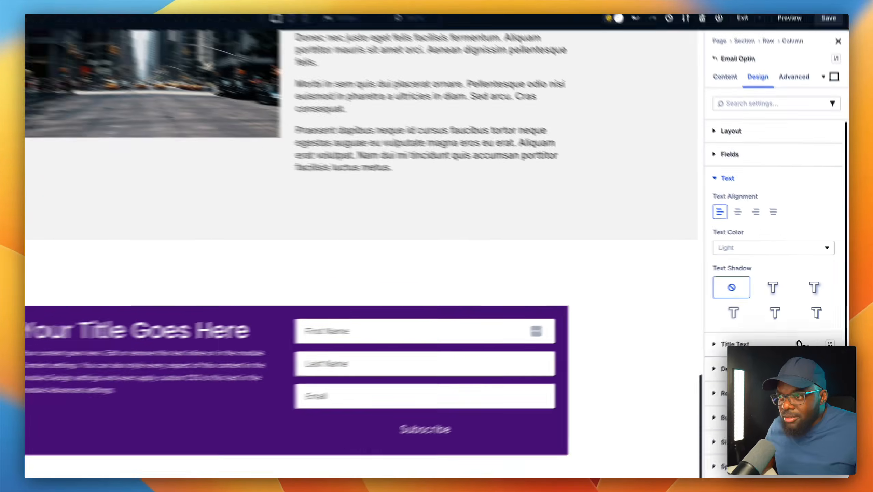
scroll(786, 381, down, 1)
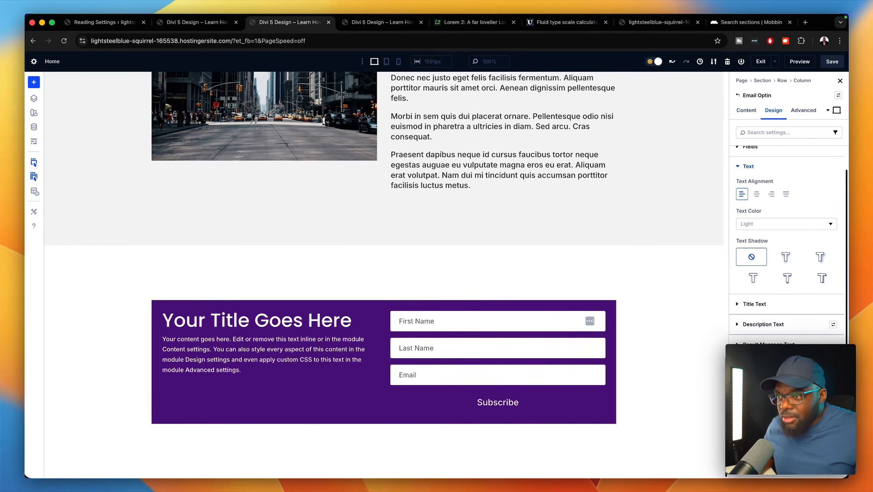
click(803, 332)
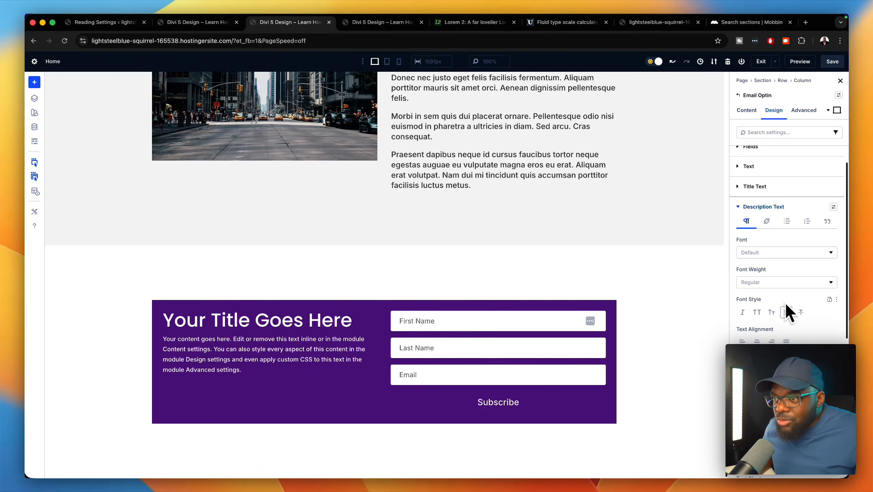
scroll(789, 314, down, 2)
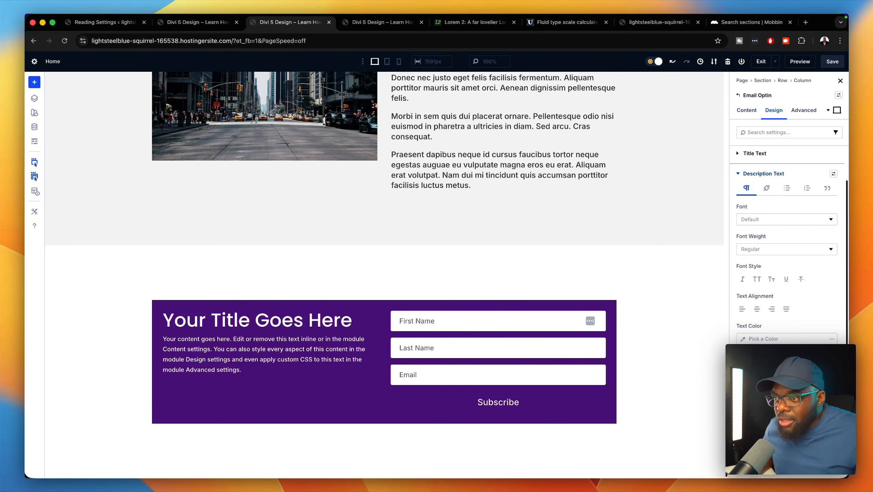
click(831, 368)
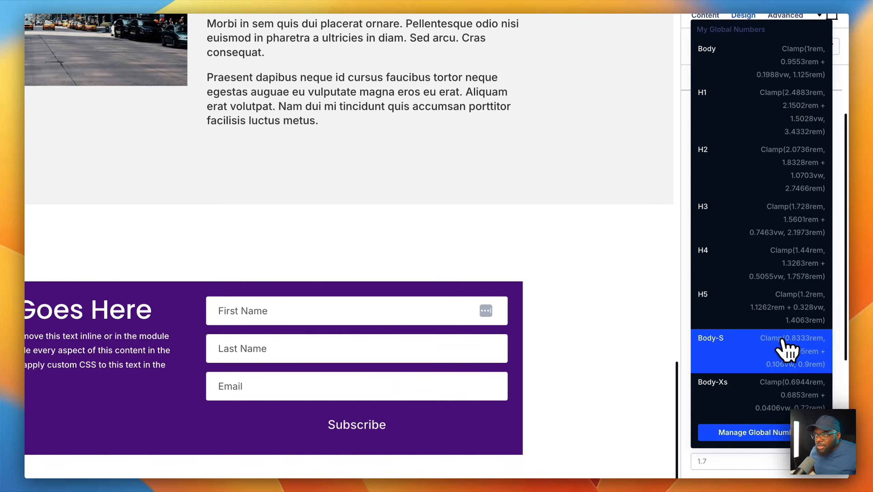
click(795, 67)
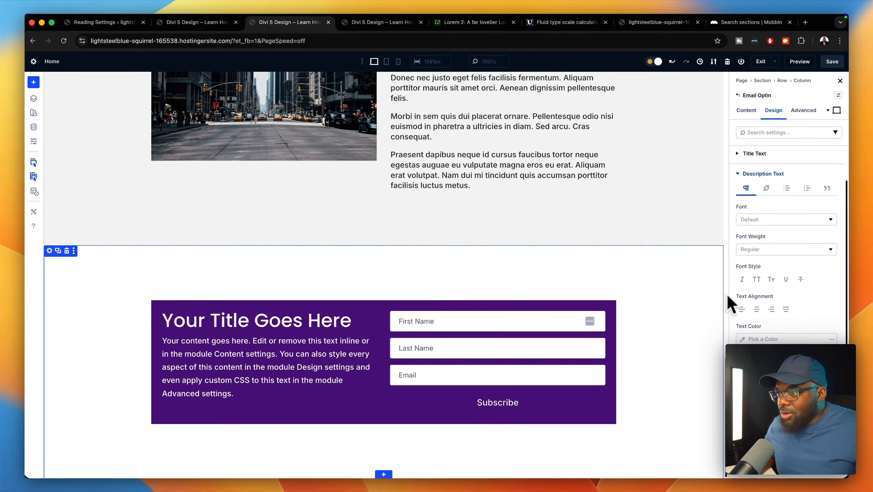
- Give the Email Optin linked 3rem padding on top/bottom and left/right
scroll(785, 262, down, 2)
scroll(788, 310, down, 10)
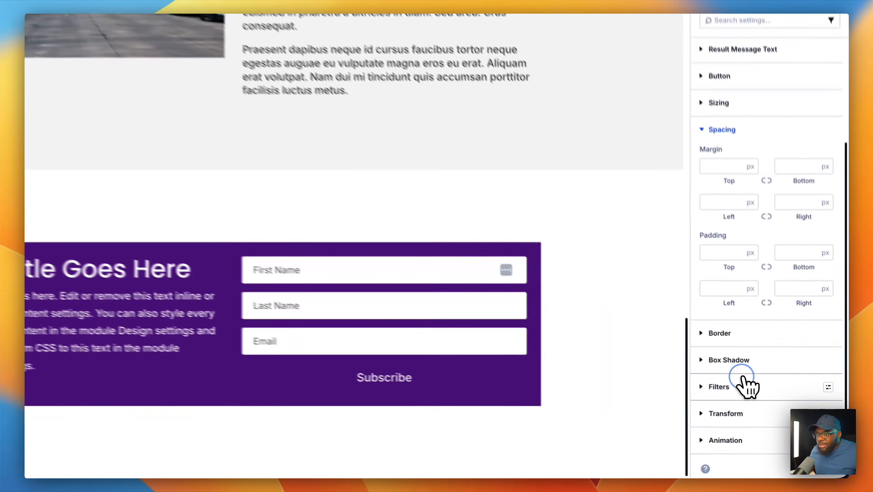
click(703, 239)
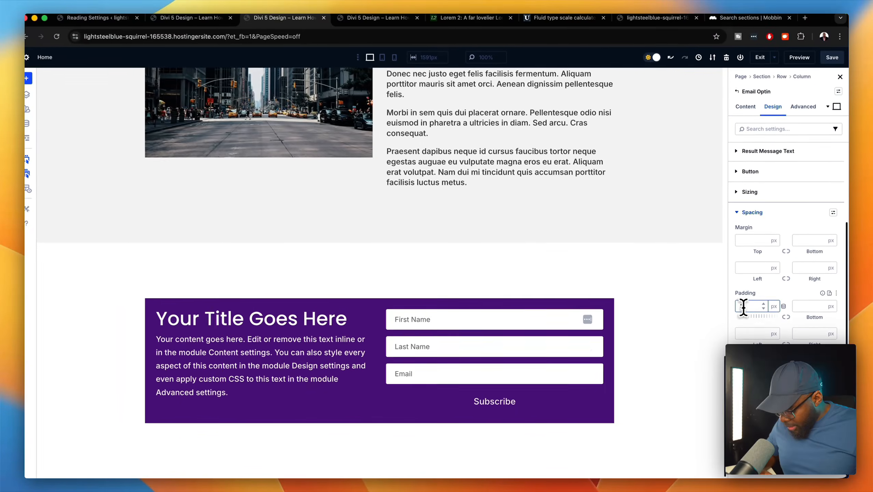
text(3rem)
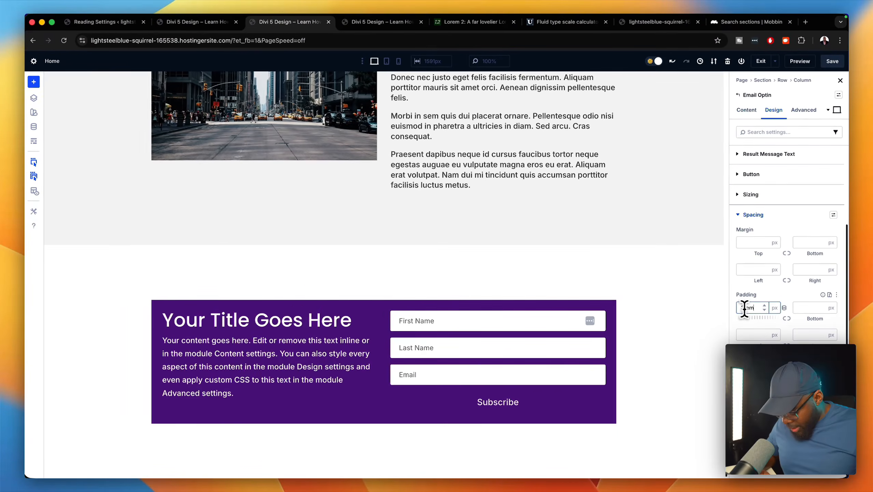
key(Return)
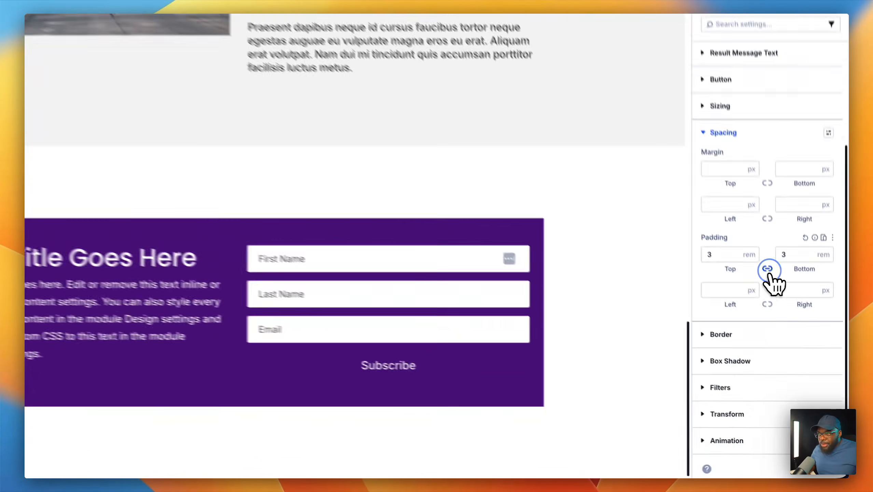
click(787, 318)
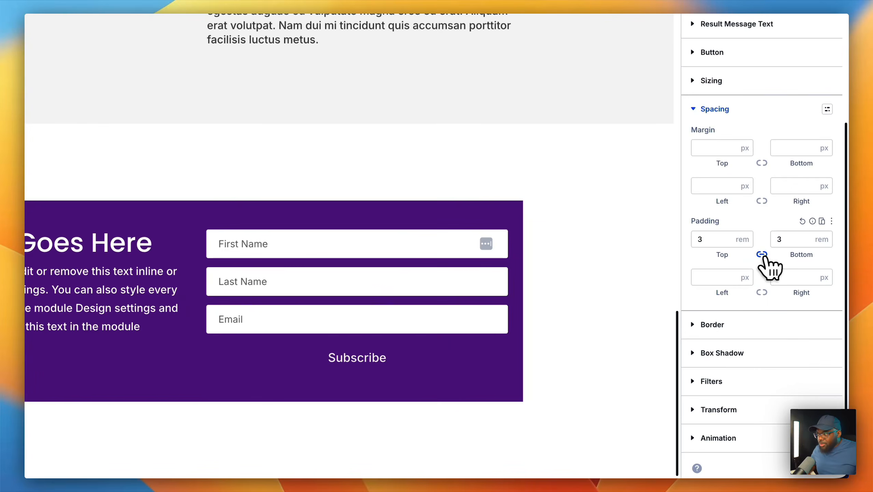
click(729, 278)
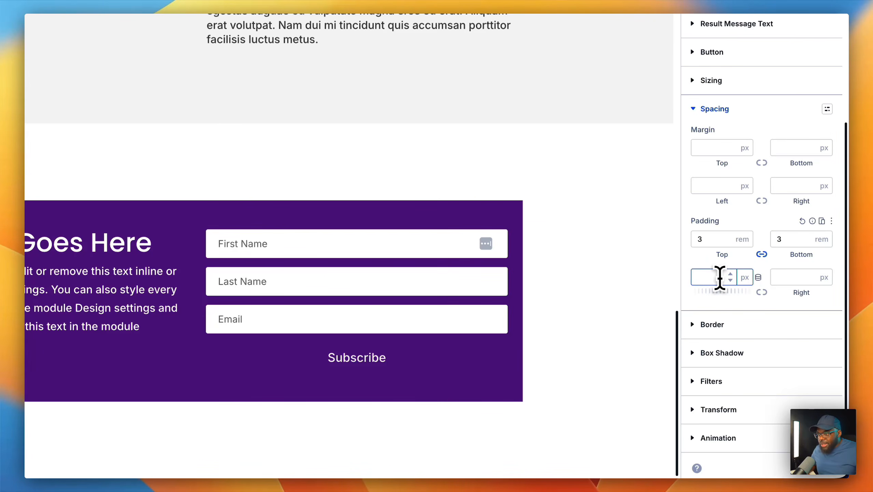
text(3rem)
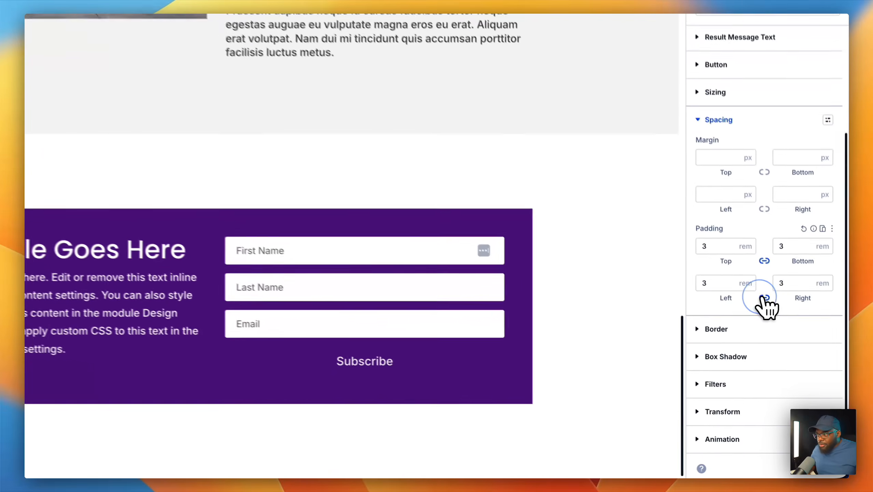
click(787, 345)
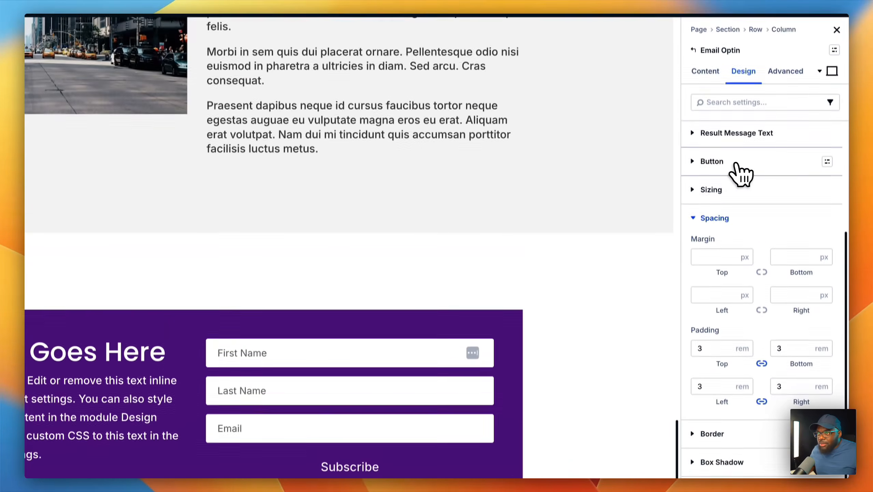
- Look through the button styling and sizing options, then reload the builder page
click(741, 67)
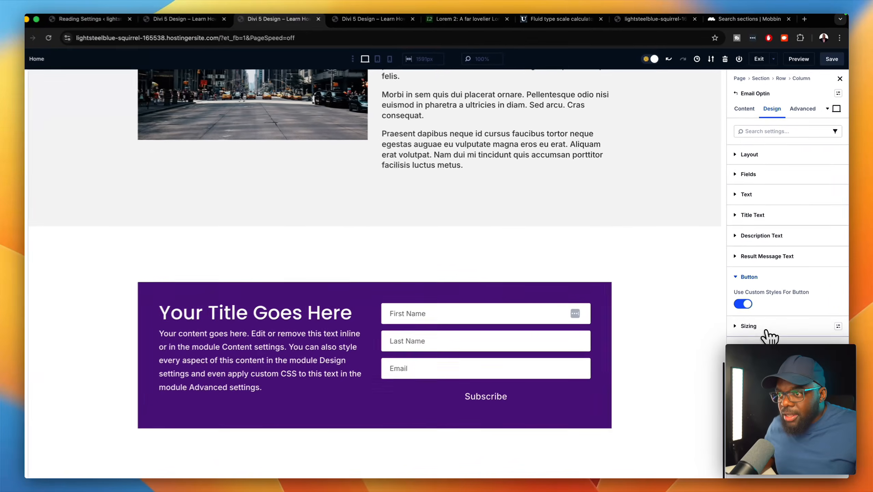
click(715, 376)
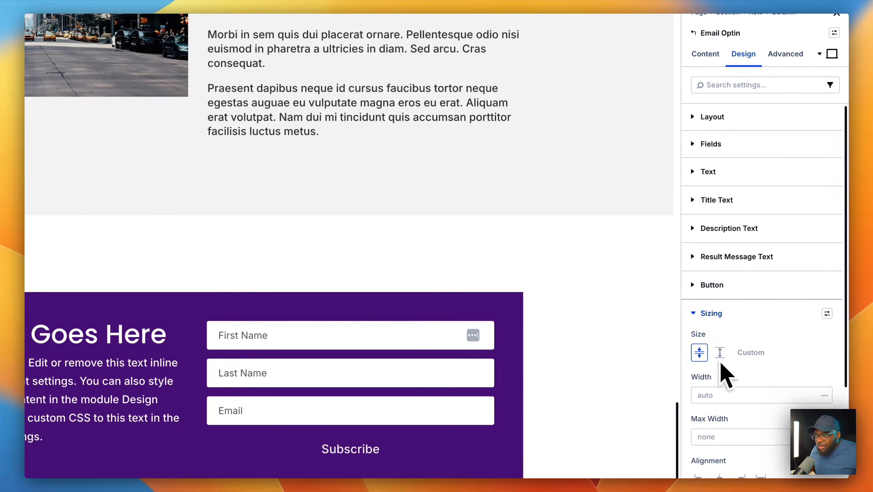
click(695, 313)
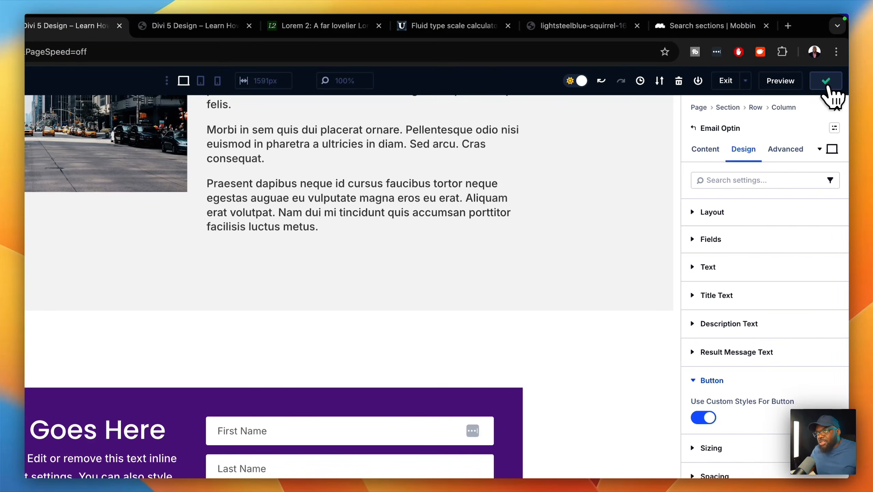
click(82, 54)
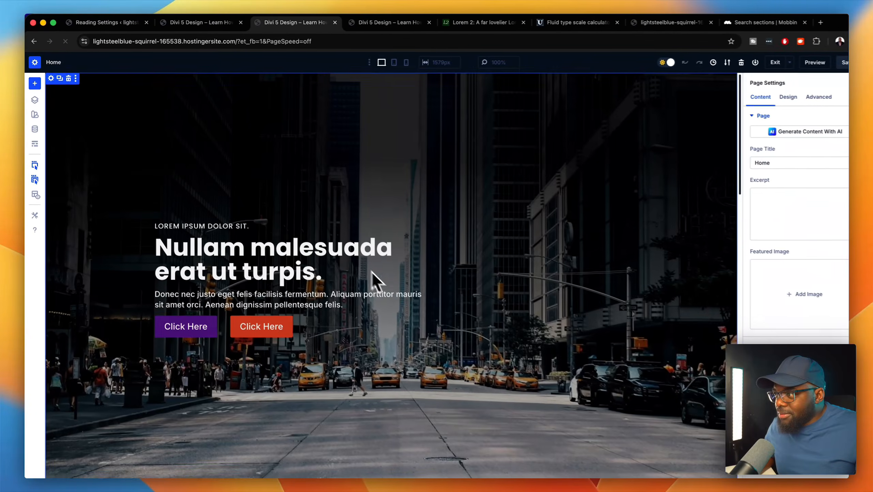
scroll(452, 341, down, 10)
scroll(453, 344, down, 15)
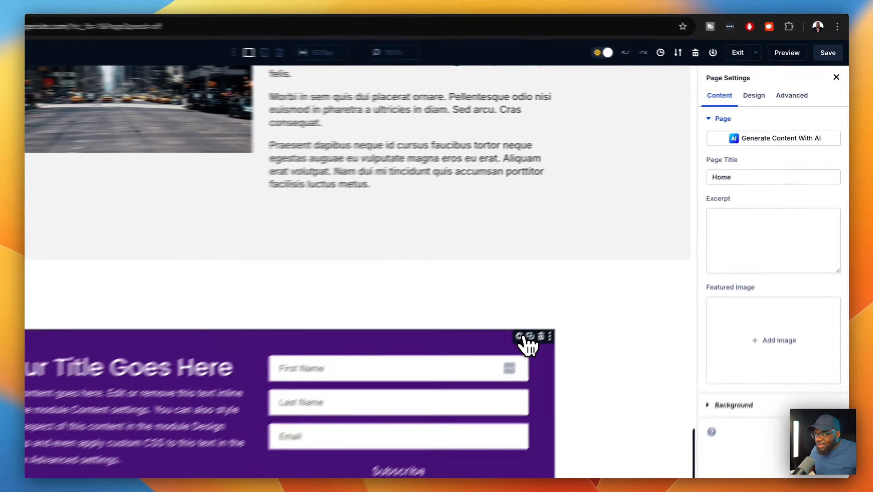
- Enable custom button styles and set the Subscribe button background to the Secondary Color
click(587, 285)
click(745, 119)
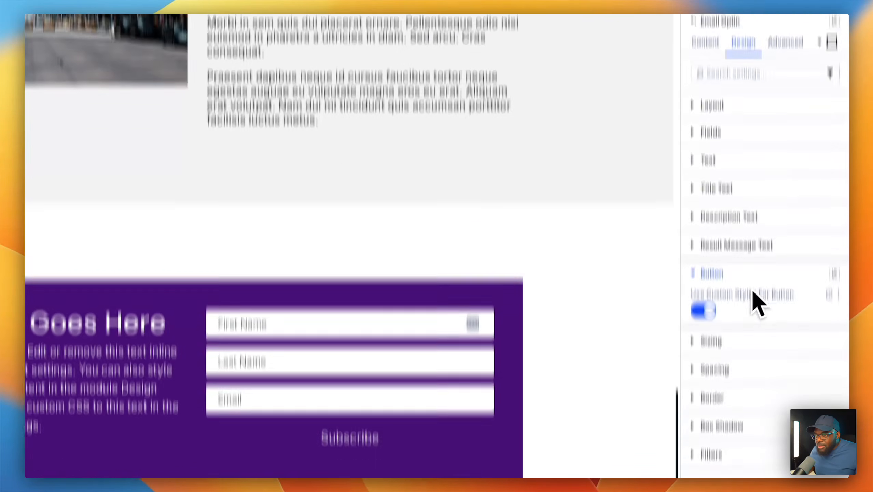
click(708, 402)
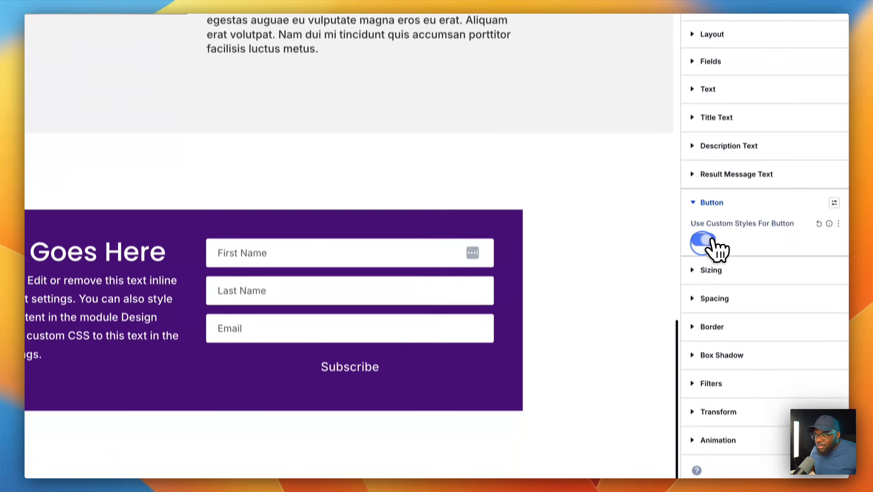
click(707, 402)
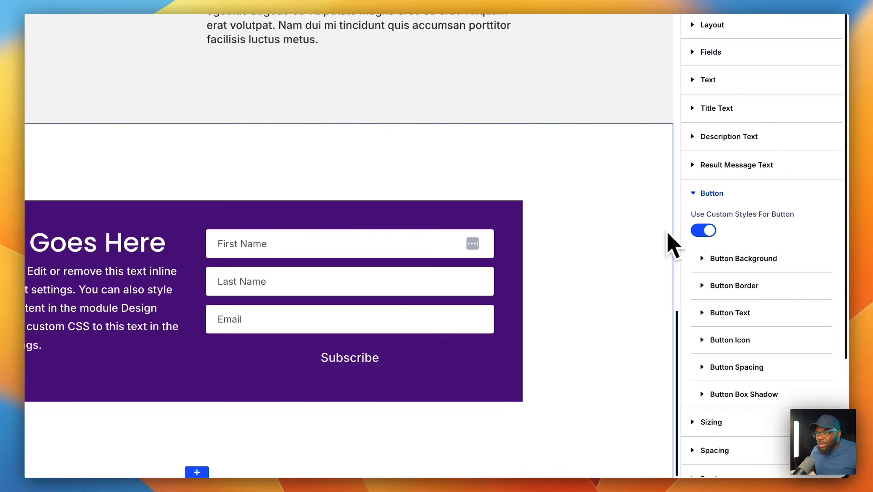
click(750, 257)
scroll(778, 372, down, 3)
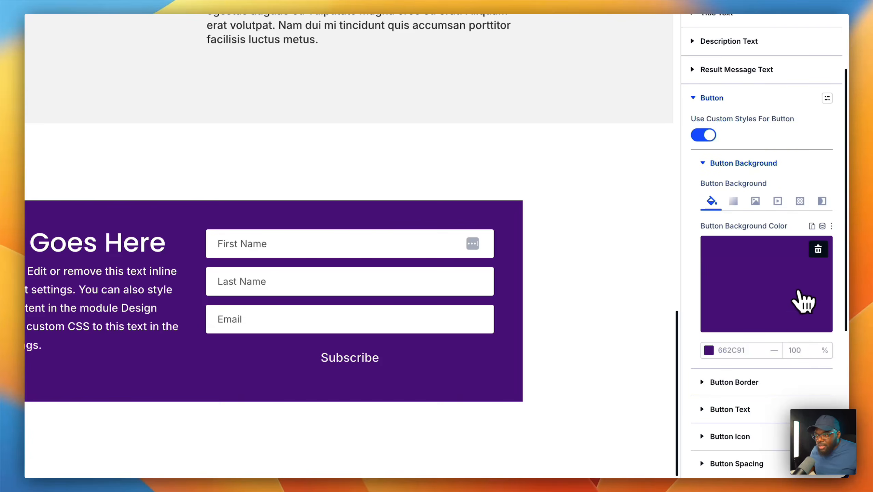
click(819, 249)
click(780, 285)
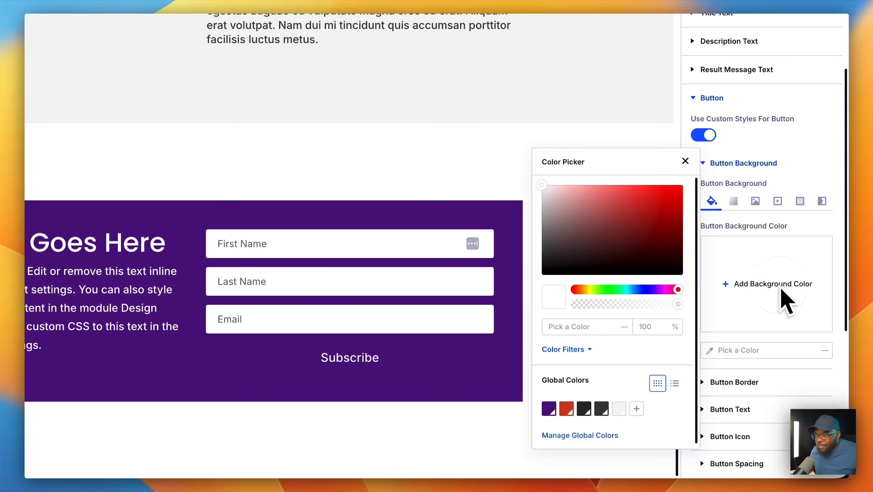
click(567, 408)
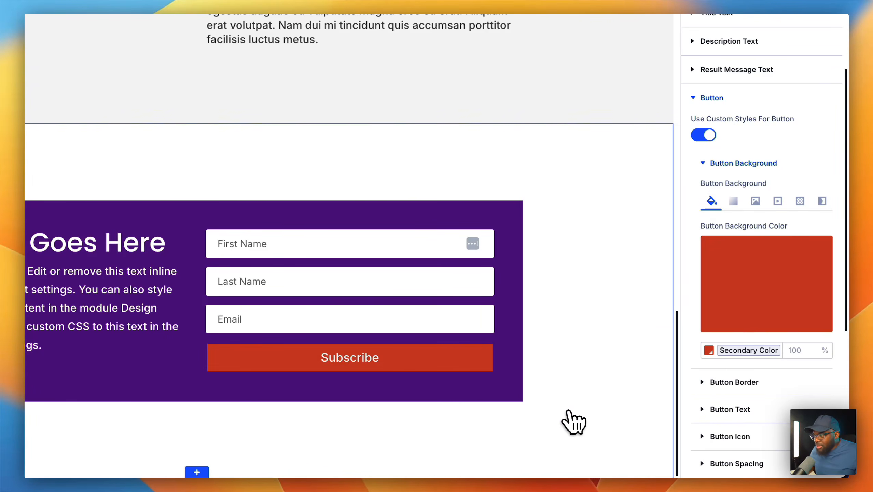
- Set the Subscribe button's border colour to the red Secondary Color as well
scroll(801, 391, down, 1)
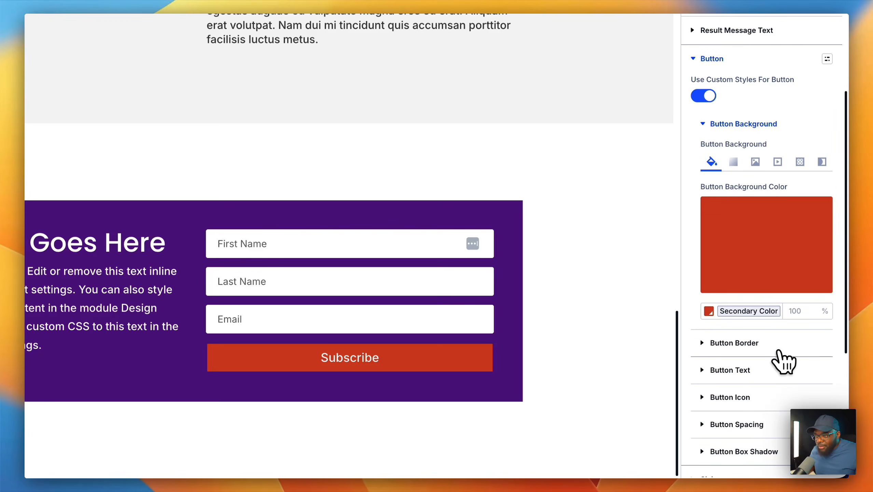
click(770, 342)
scroll(771, 348, down, 4)
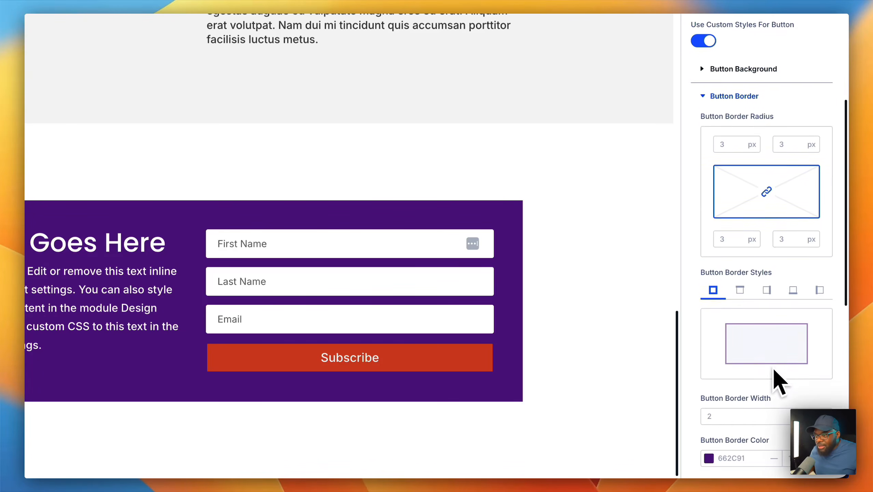
click(721, 389)
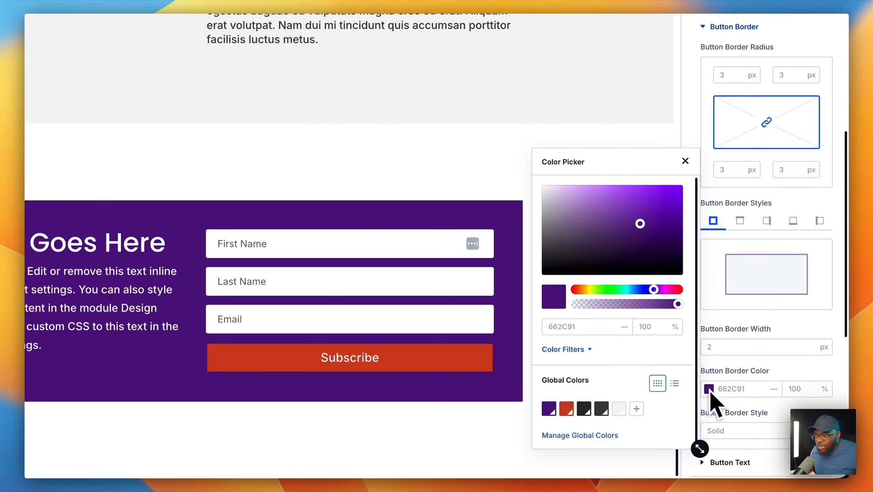
click(567, 408)
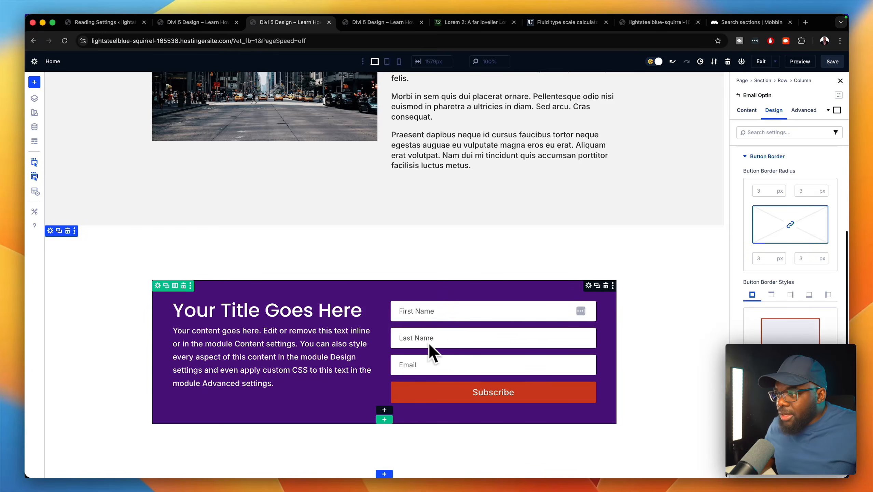
- Turn off Show Last Name Field in the Email Optin's content field options
scroll(757, 317, up, 5)
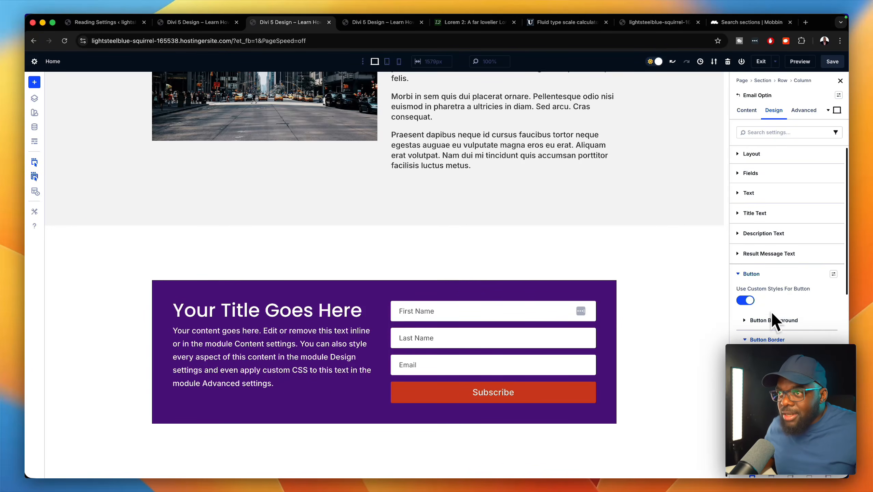
click(744, 111)
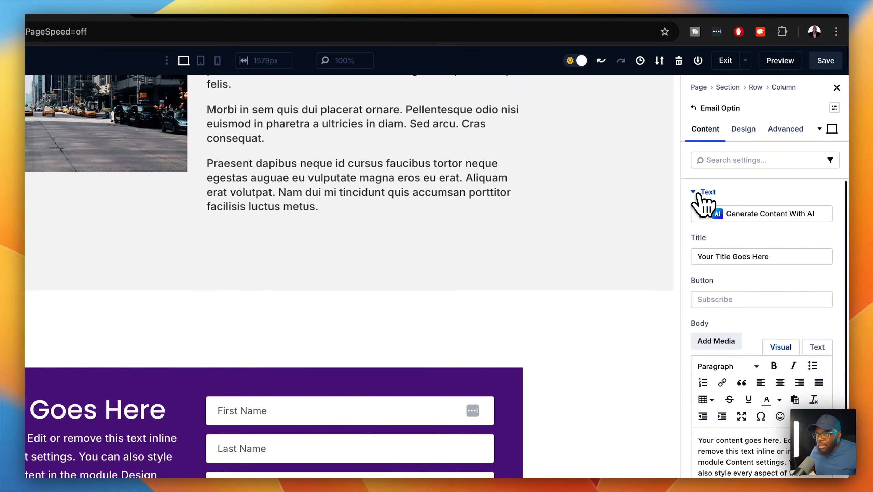
click(701, 195)
click(714, 246)
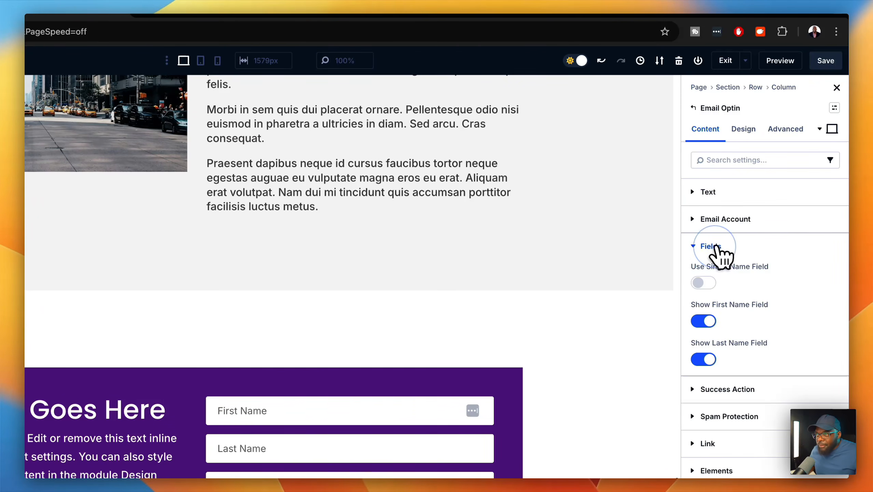
click(702, 359)
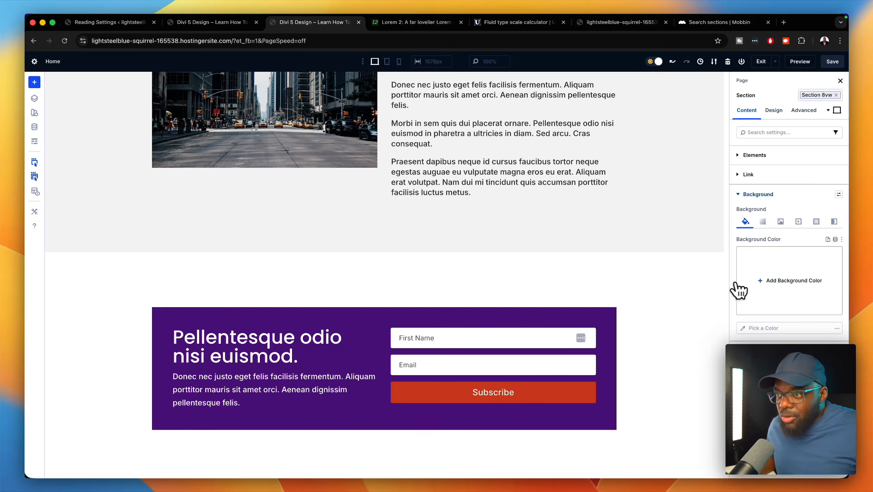
- Give the opt-in section a Primary Color purple background, save the page, and preview it
click(760, 286)
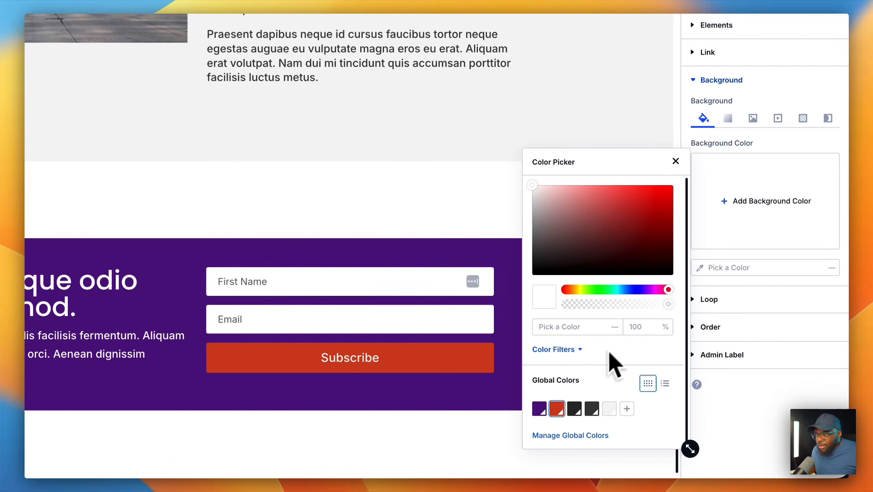
click(541, 409)
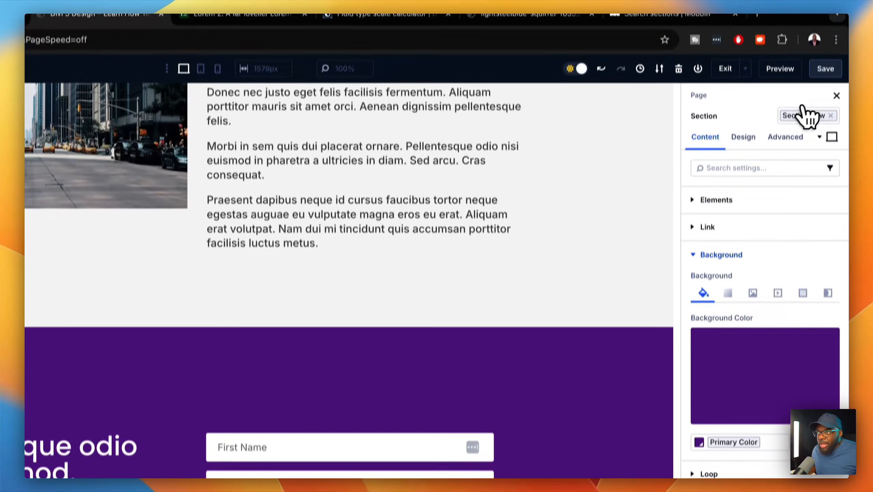
click(827, 80)
click(780, 81)
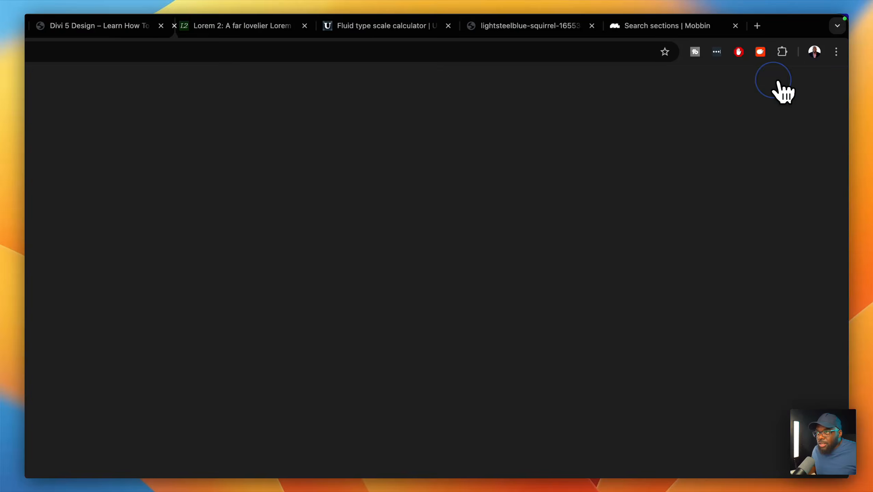
- Scroll through the front-end preview, then return to the Divi builder tab
scroll(722, 166, down, 10)
scroll(715, 188, down, 10)
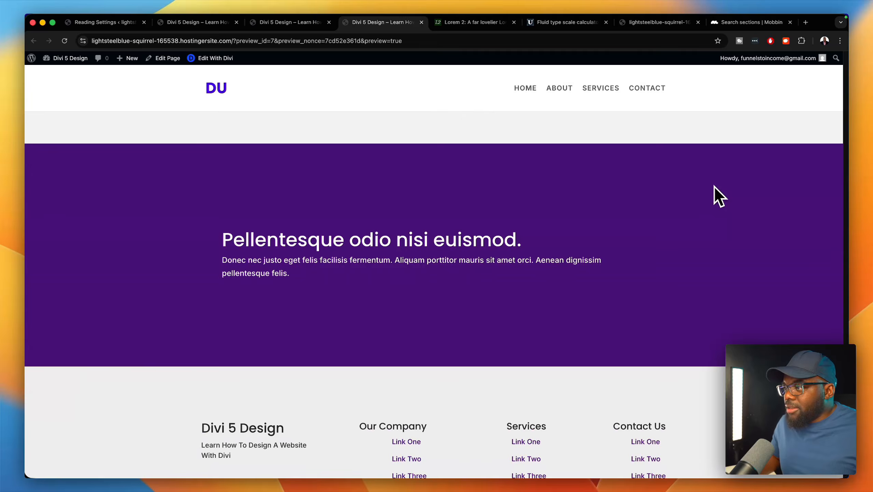
scroll(714, 188, down, 3)
scroll(458, 236, down, 2)
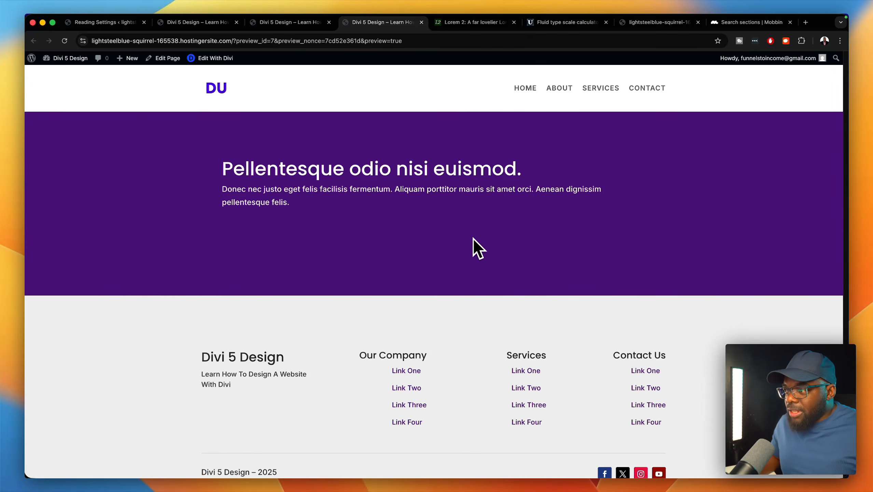
scroll(479, 236, up, 5)
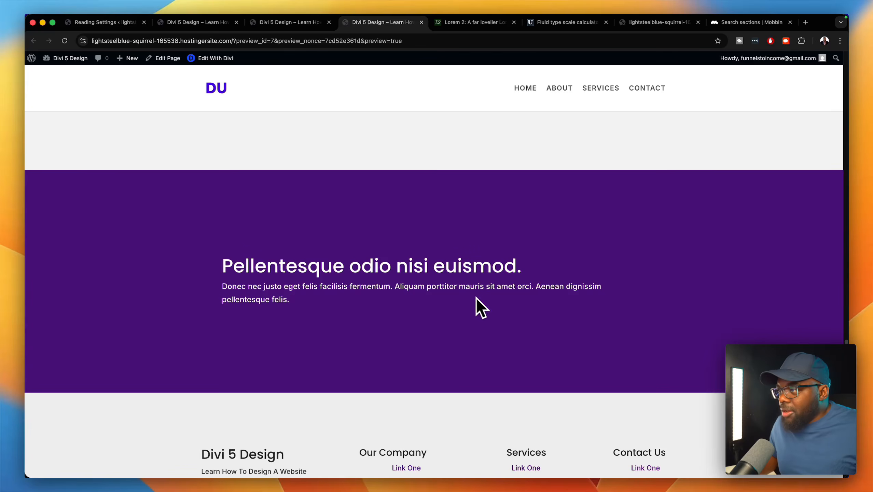
scroll(585, 269, up, 12)
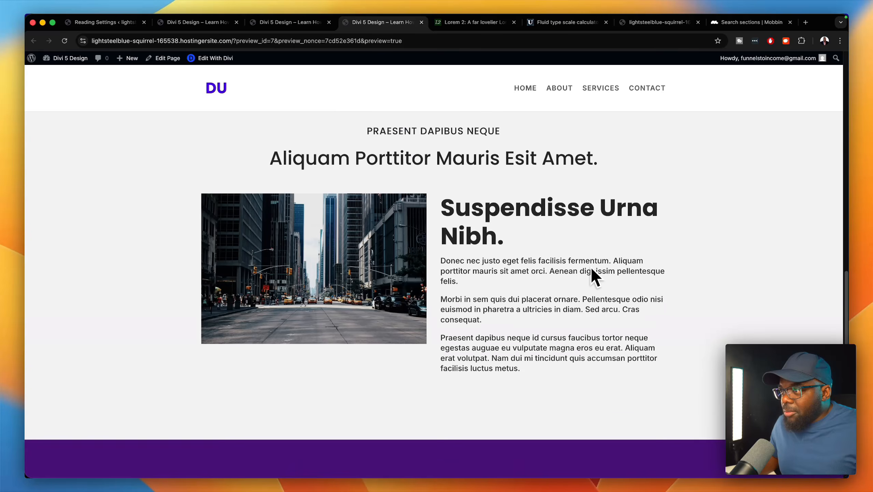
scroll(596, 277, up, 1)
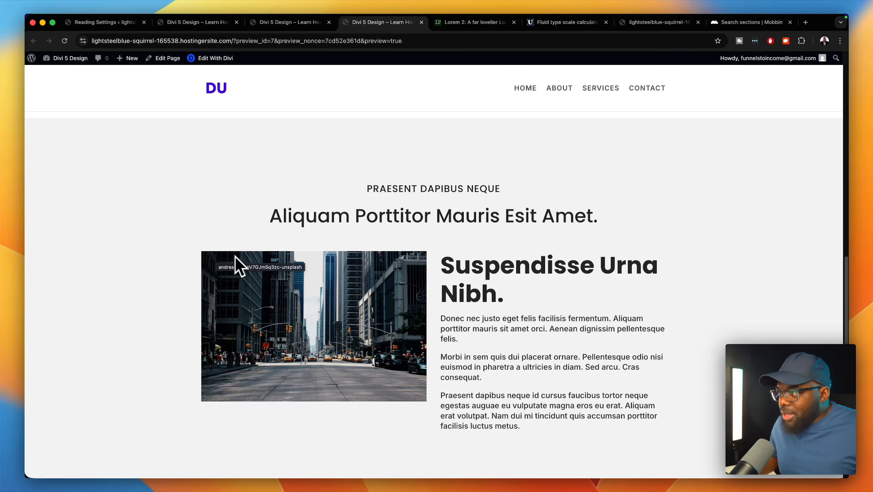
click(300, 23)
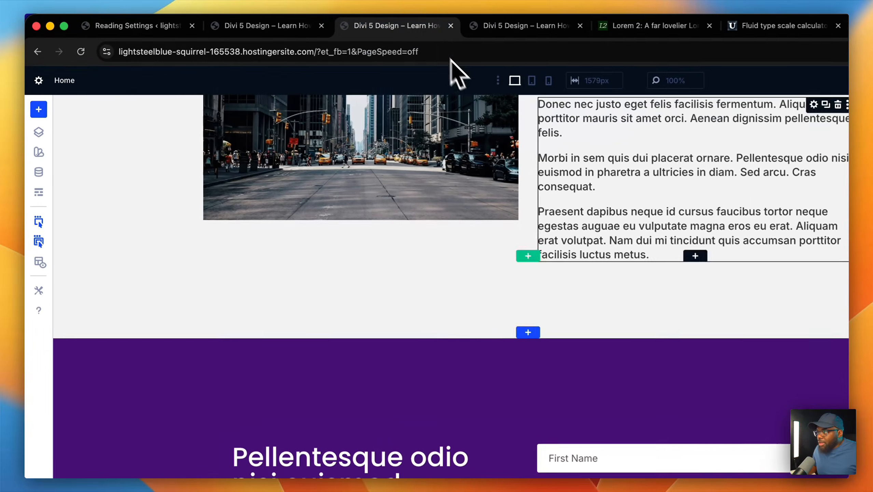
scroll(602, 206, up, 9)
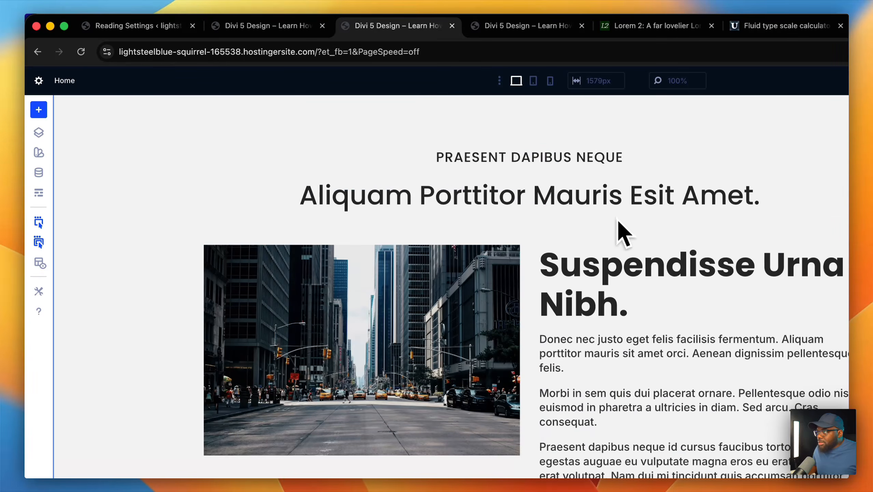
- Check the image-and-text row's layout and columns, then apply the Row 1366px sizing preset
click(211, 254)
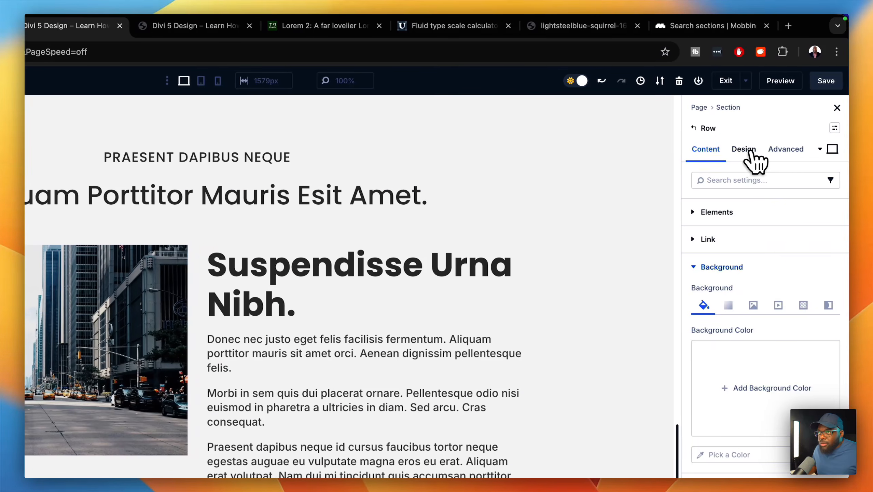
click(752, 151)
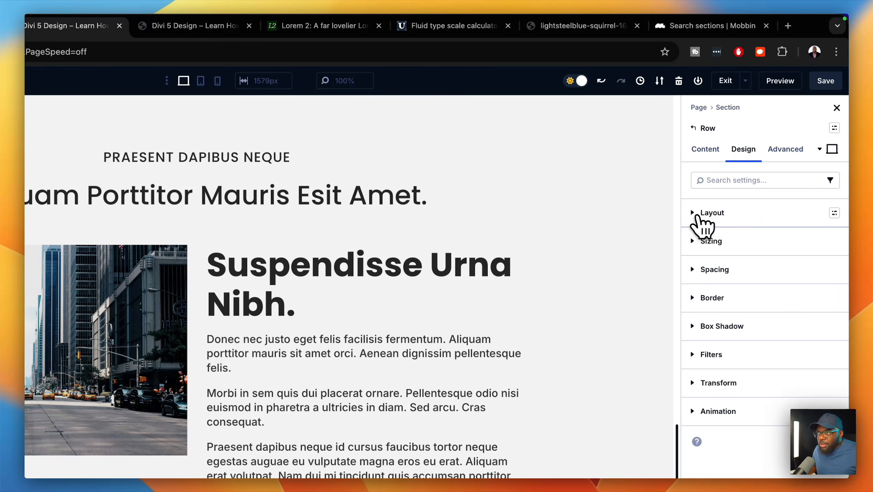
click(697, 216)
click(697, 217)
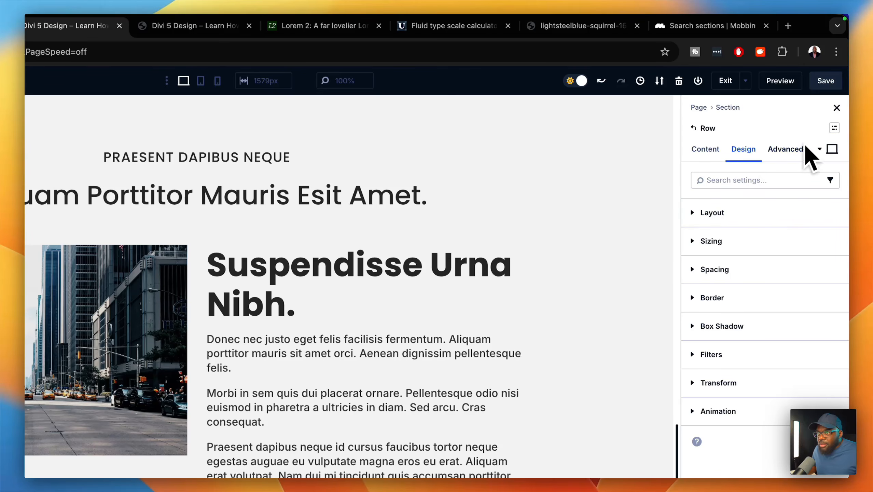
click(704, 149)
click(712, 212)
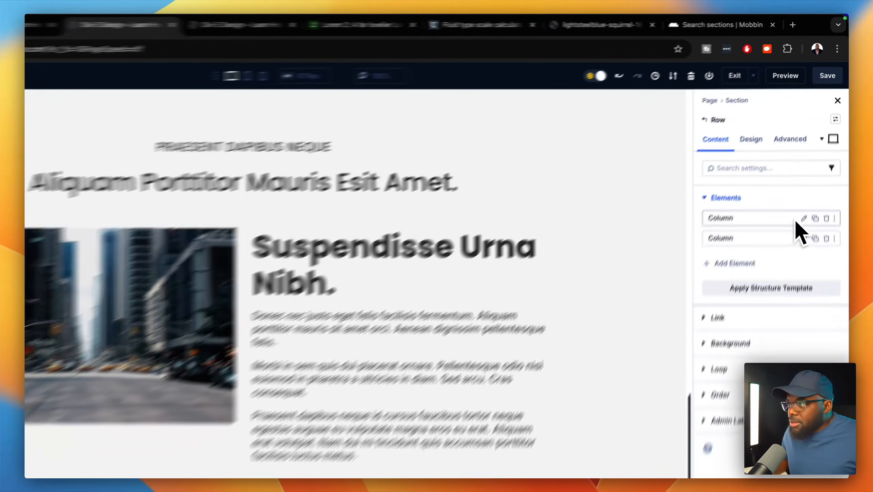
click(745, 149)
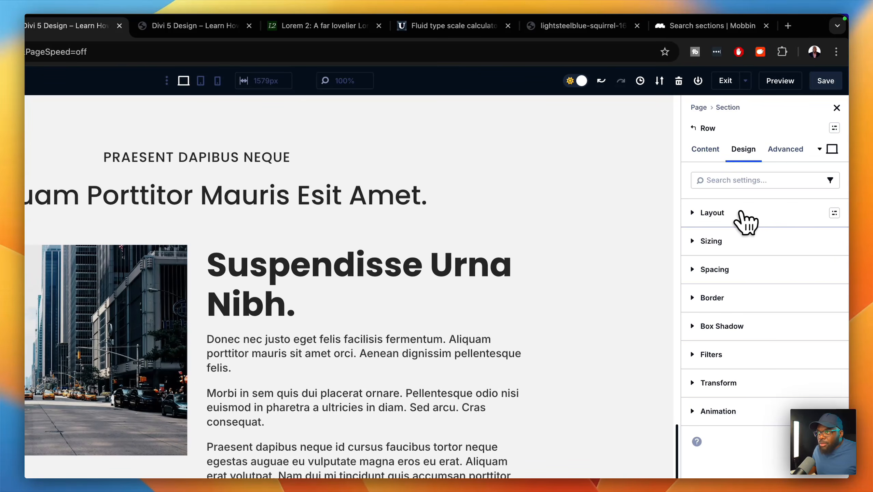
click(741, 214)
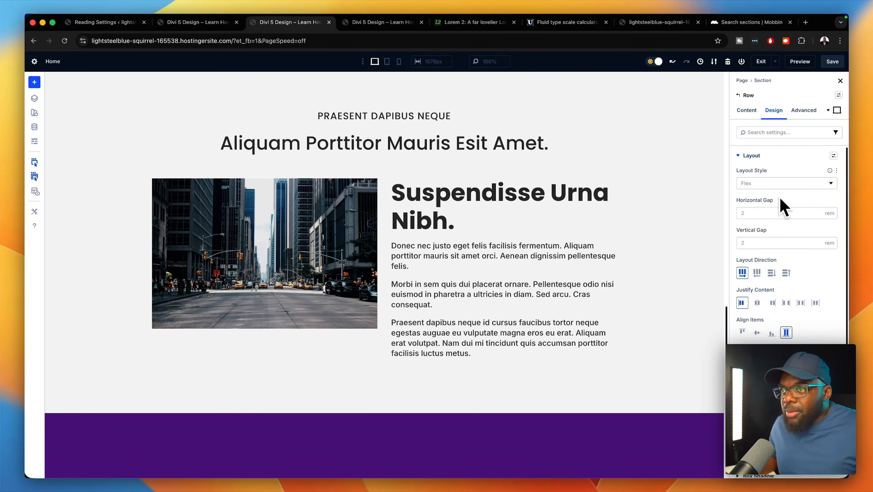
click(746, 159)
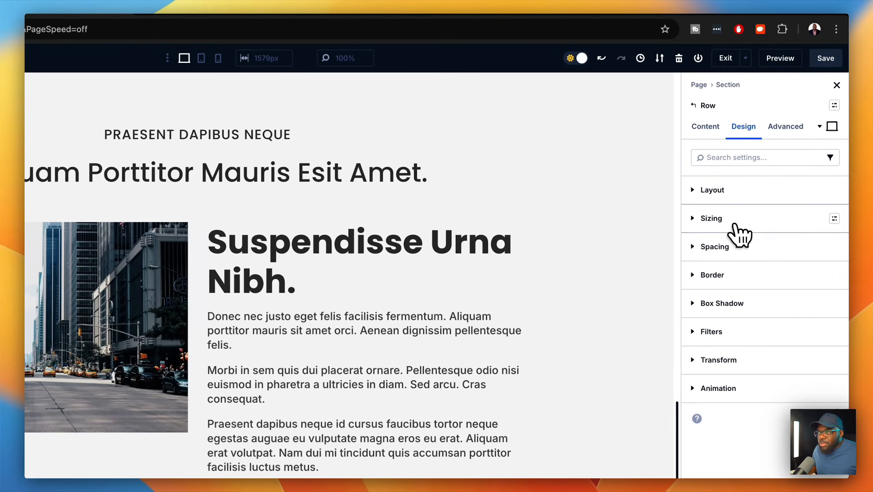
click(834, 219)
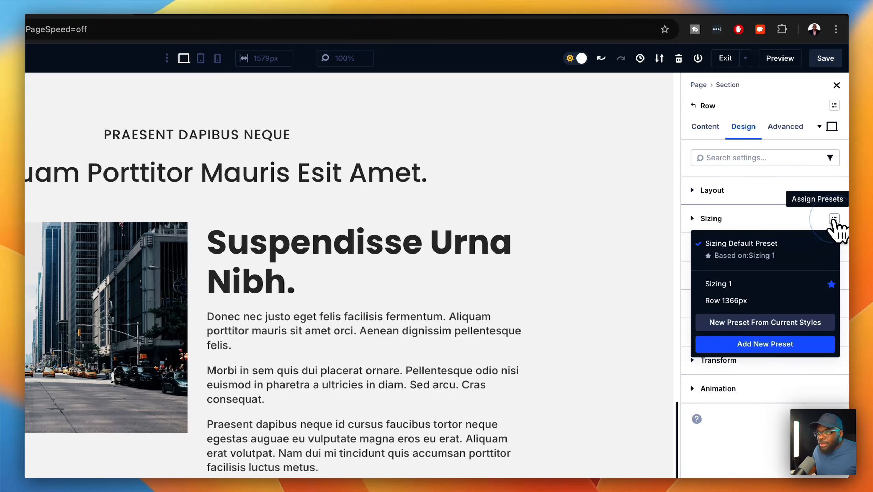
mouse_move(767, 299)
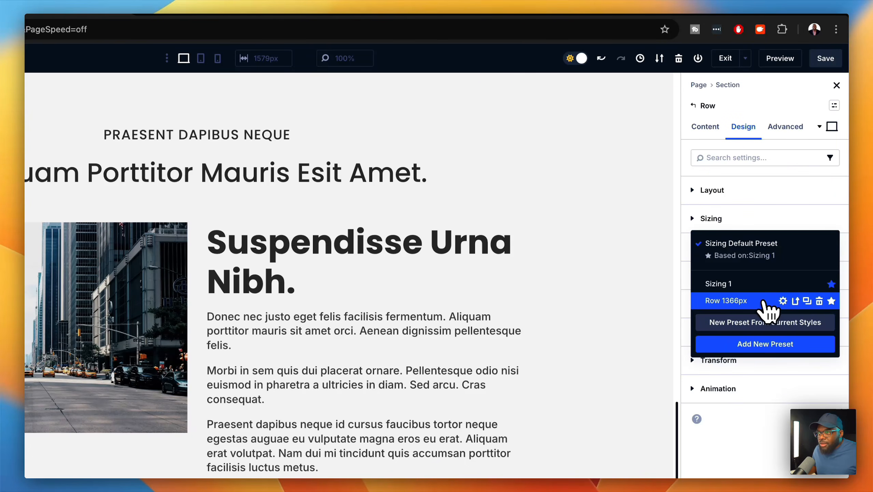
click(740, 301)
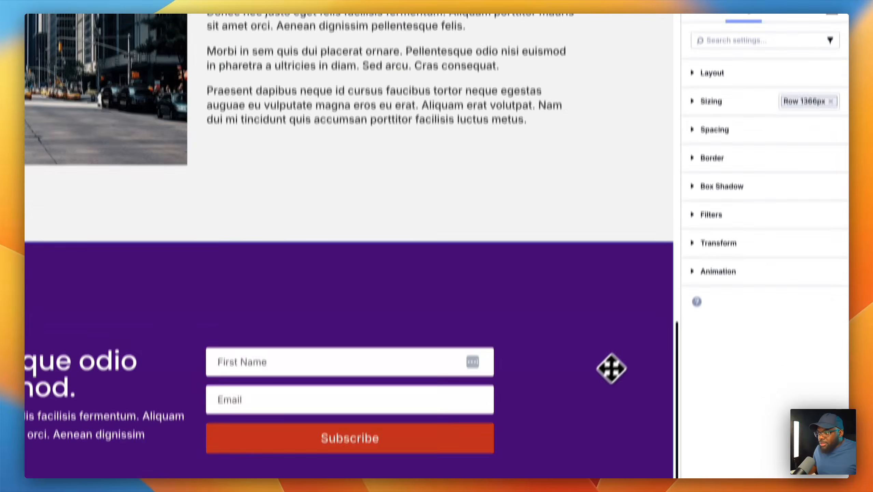
- Reduce the purple section's top and bottom padding from 8vw to 6vw, then save
scroll(611, 368, down, 2)
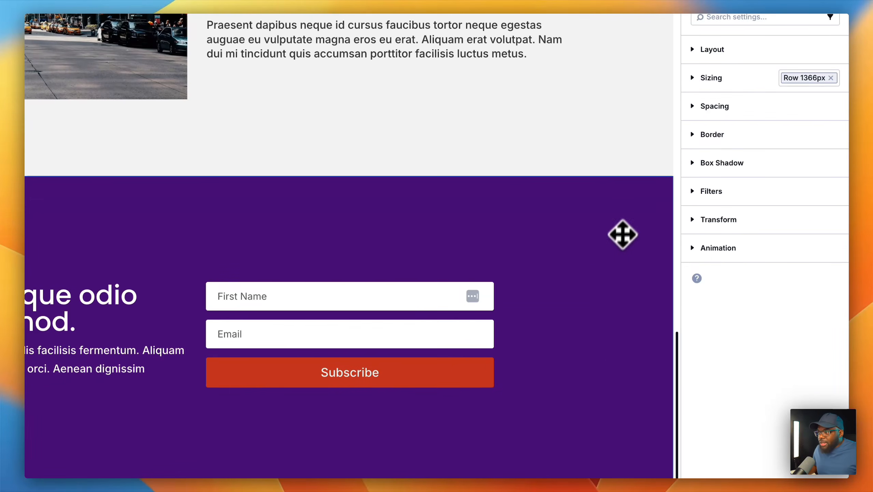
click(629, 207)
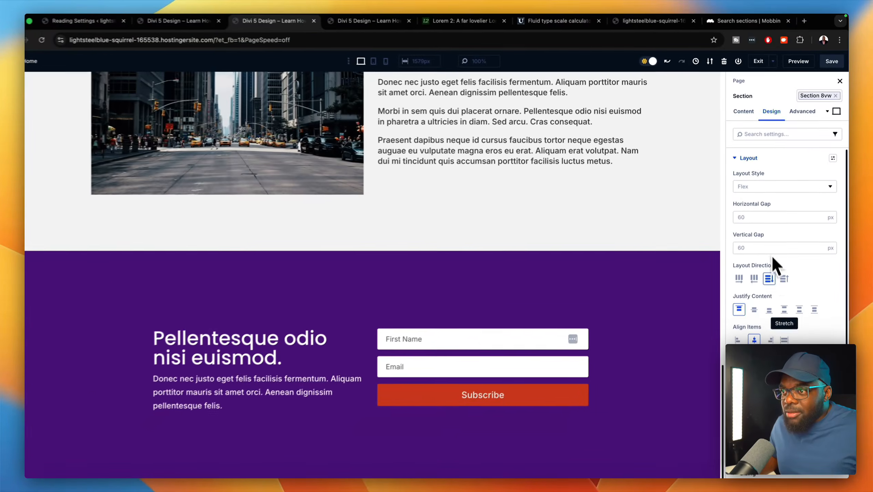
scroll(772, 257, down, 4)
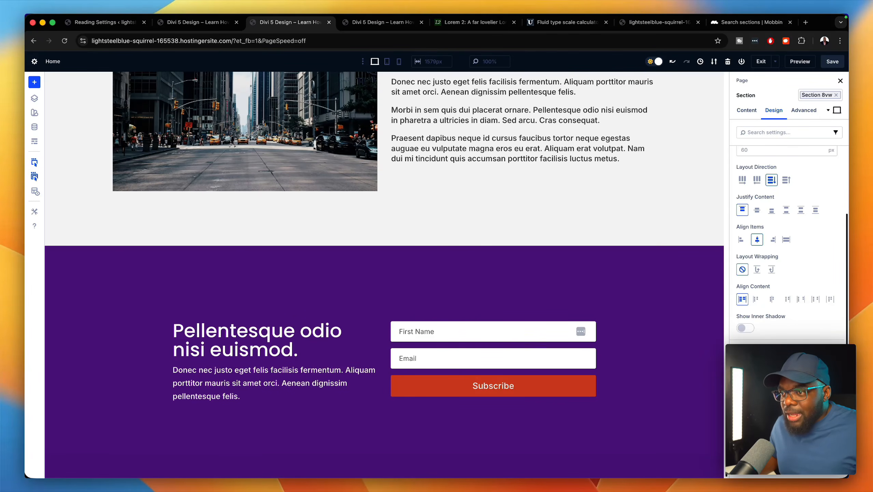
click(783, 388)
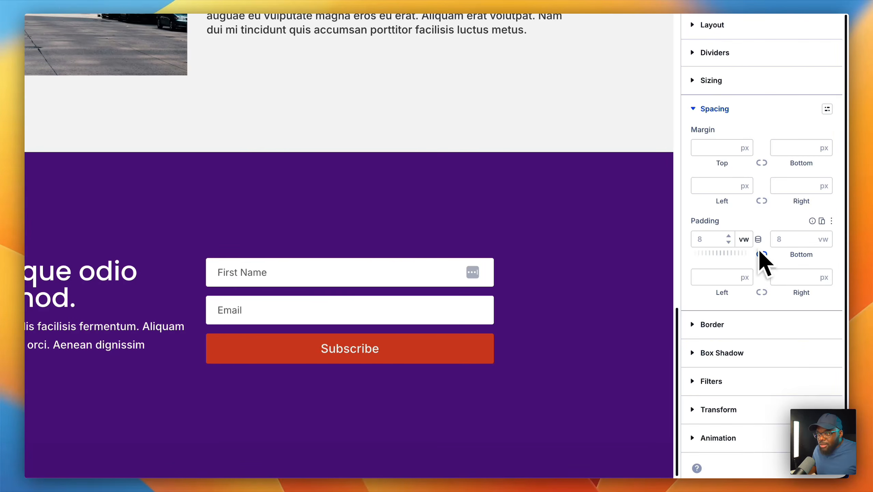
click(728, 242)
click(729, 242)
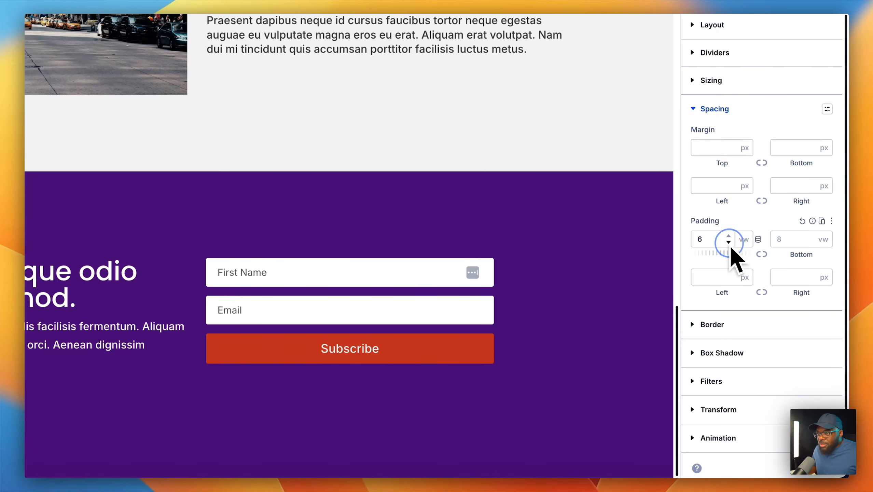
click(761, 254)
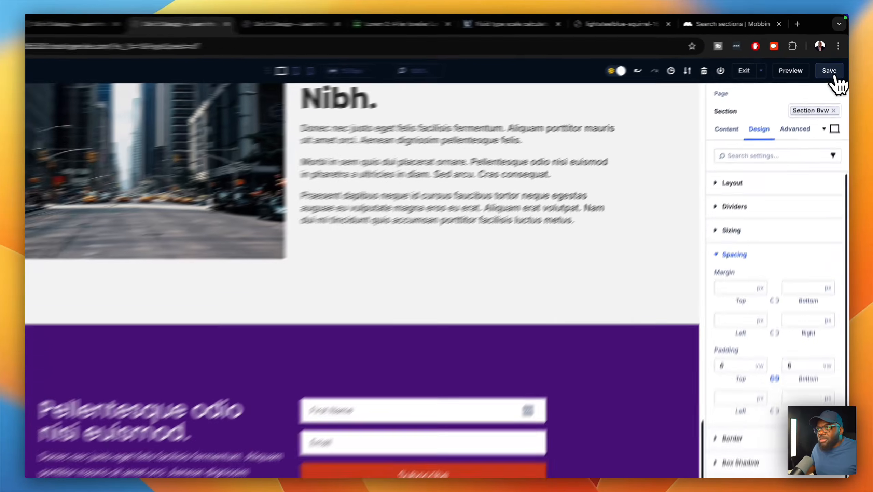
click(832, 61)
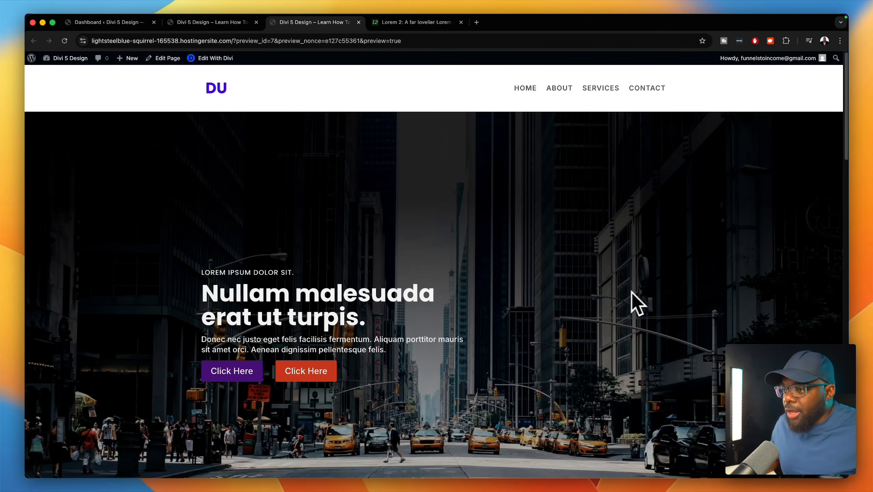
- Scroll through the home page preview, then go to the ABOUT page from the navigation menu
scroll(604, 304, down, 10)
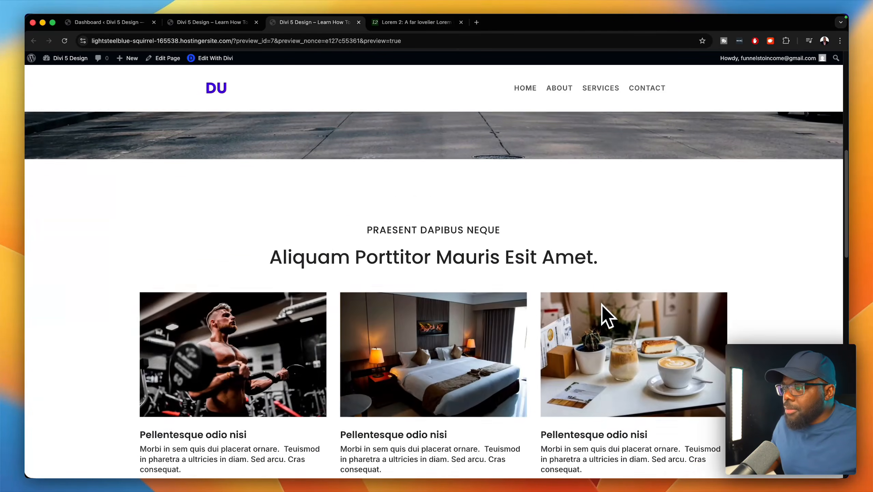
scroll(602, 305, down, 4)
scroll(723, 331, down, 5)
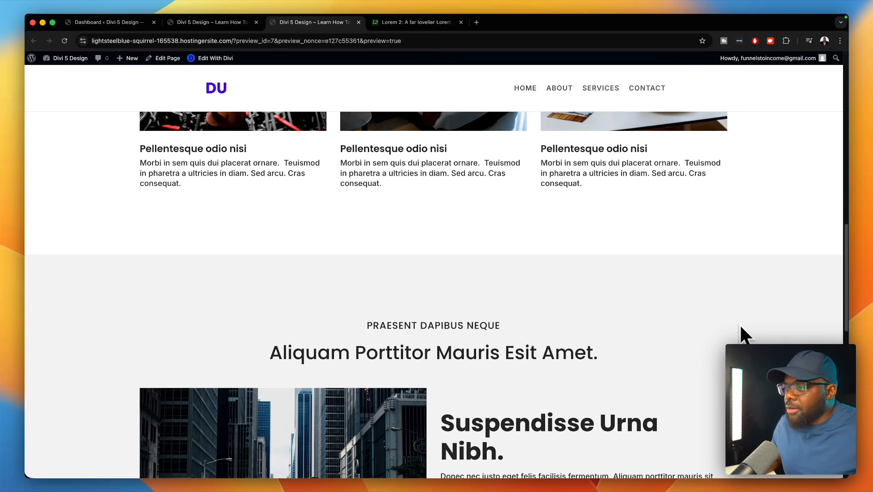
scroll(746, 333, down, 6)
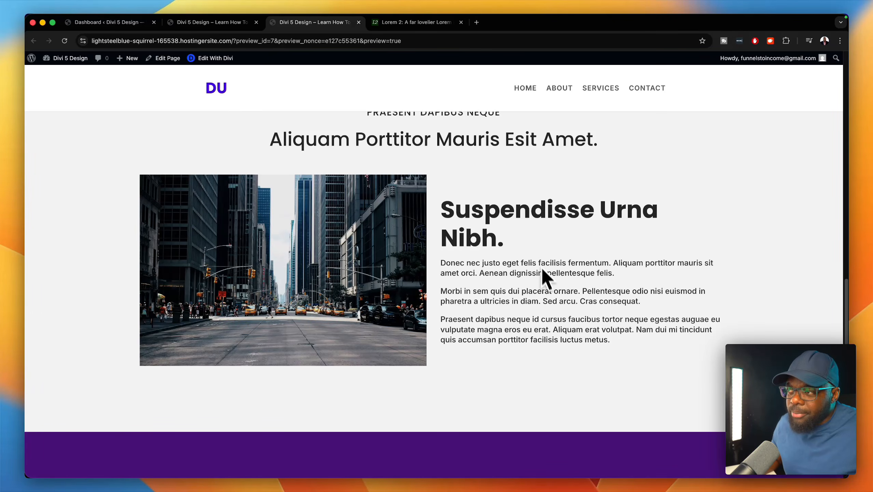
scroll(719, 269, down, 8)
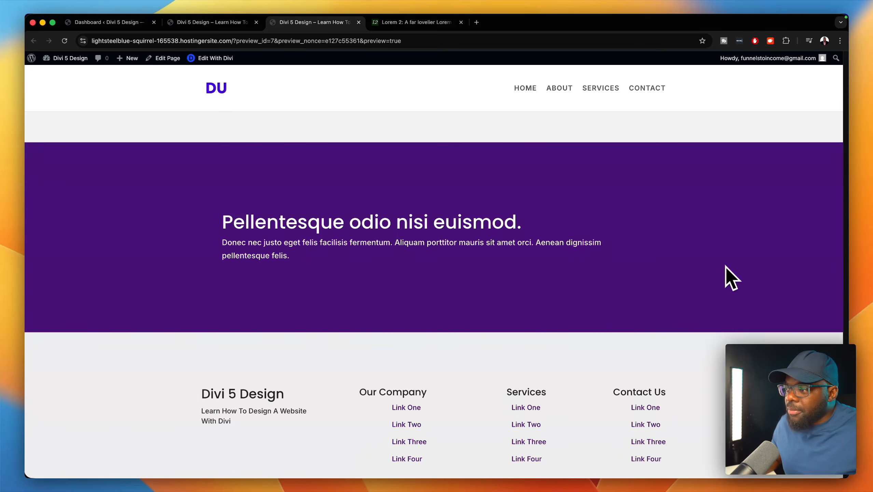
scroll(584, 295, up, 15)
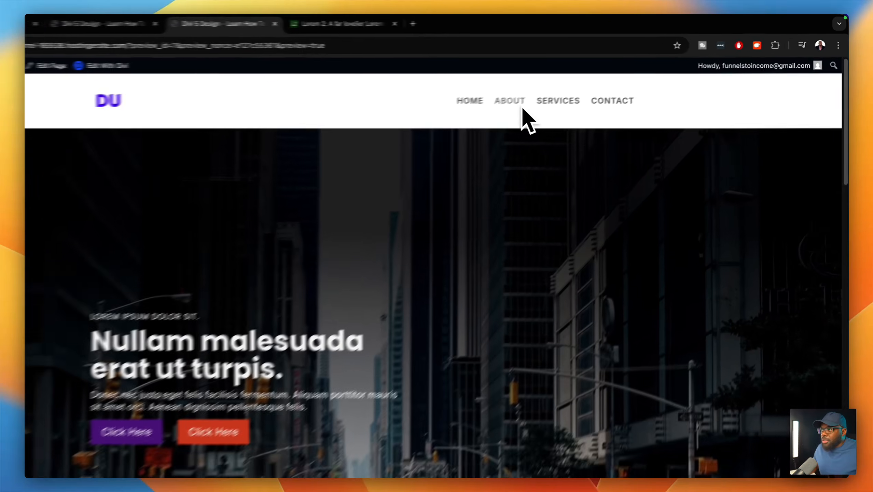
click(554, 92)
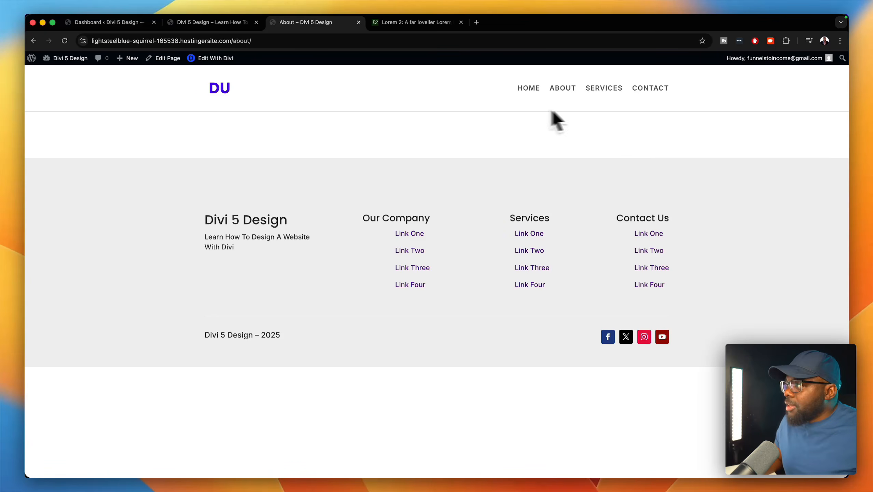
- In the Divi Theme Builder, start a new template used on All Pages, excluding the Homepage
click(141, 25)
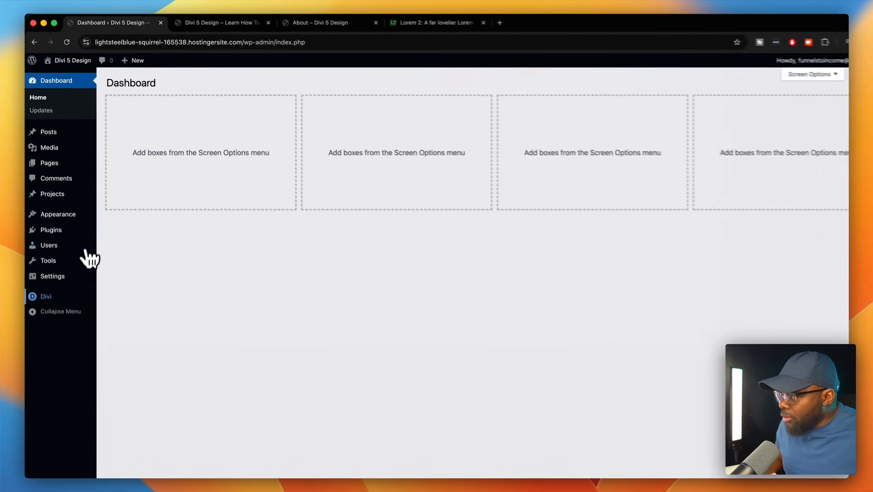
mouse_move(52, 358)
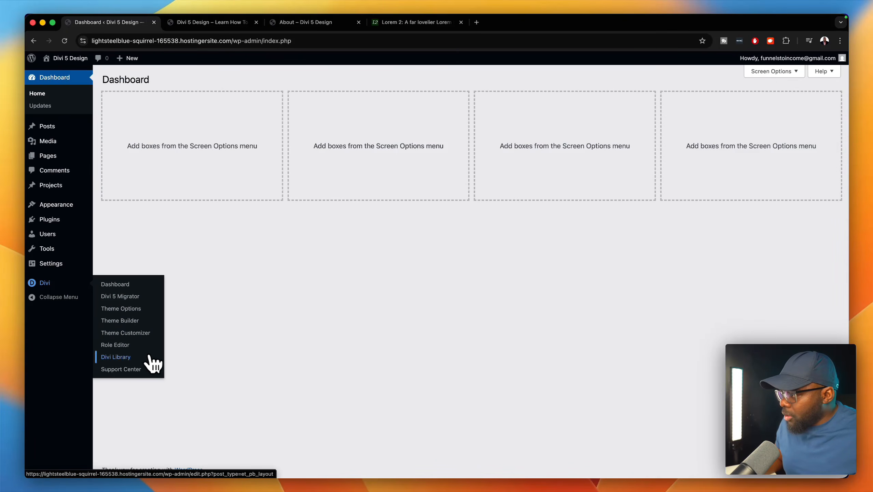
click(138, 320)
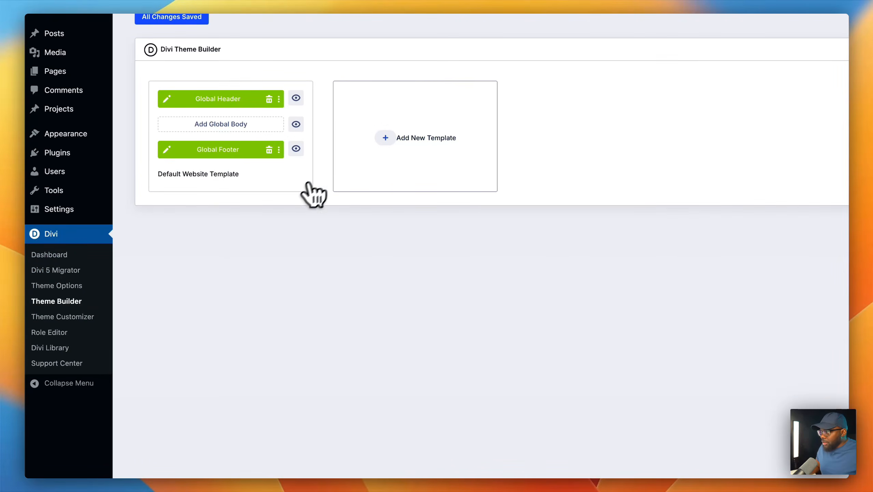
click(386, 138)
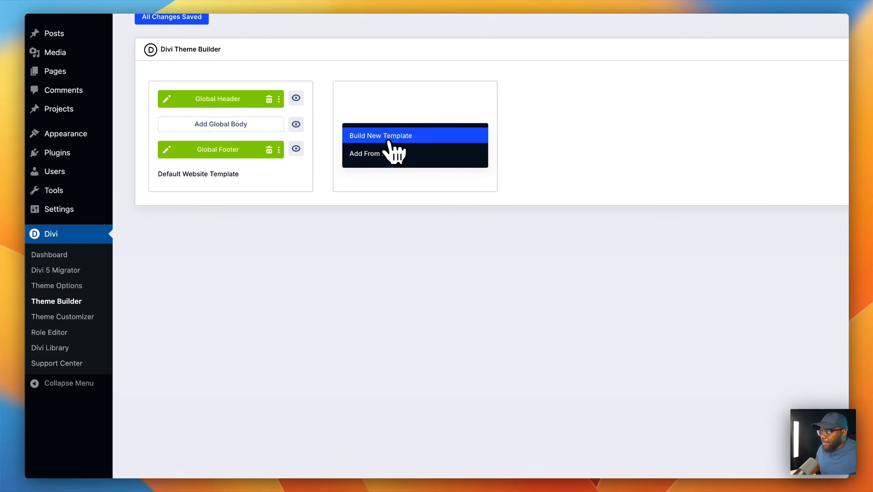
click(388, 137)
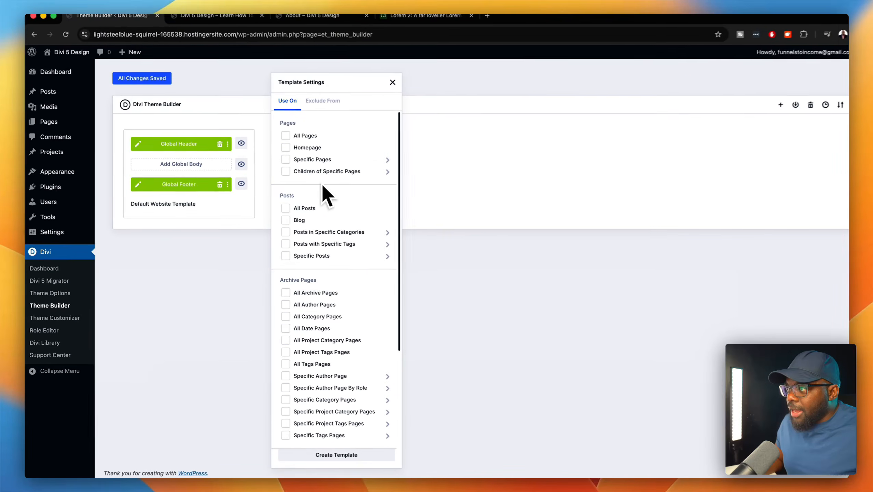
mouse_move(391, 118)
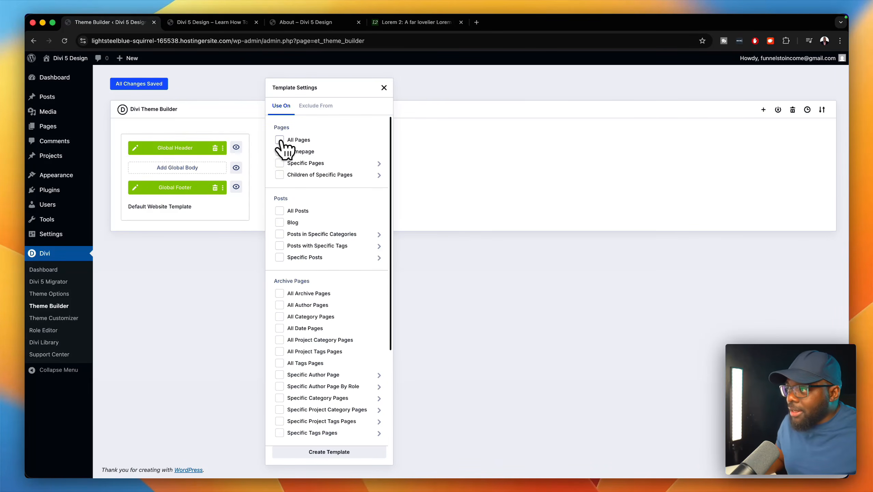
click(279, 140)
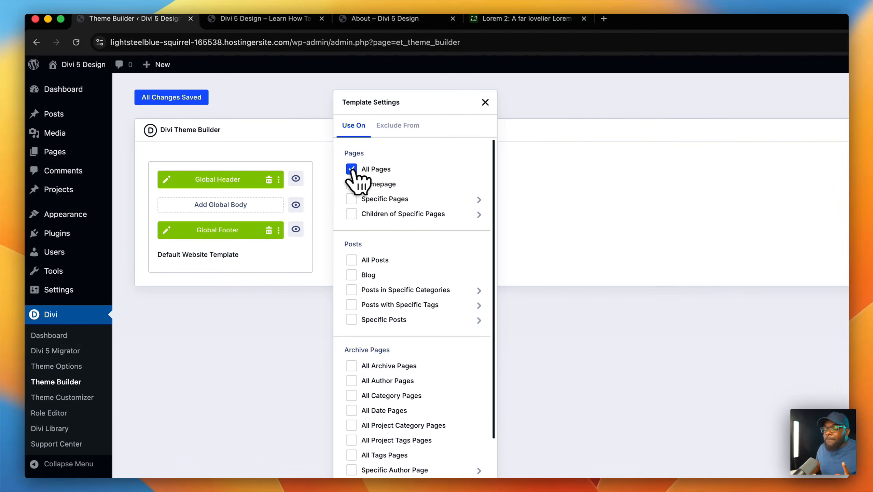
click(398, 125)
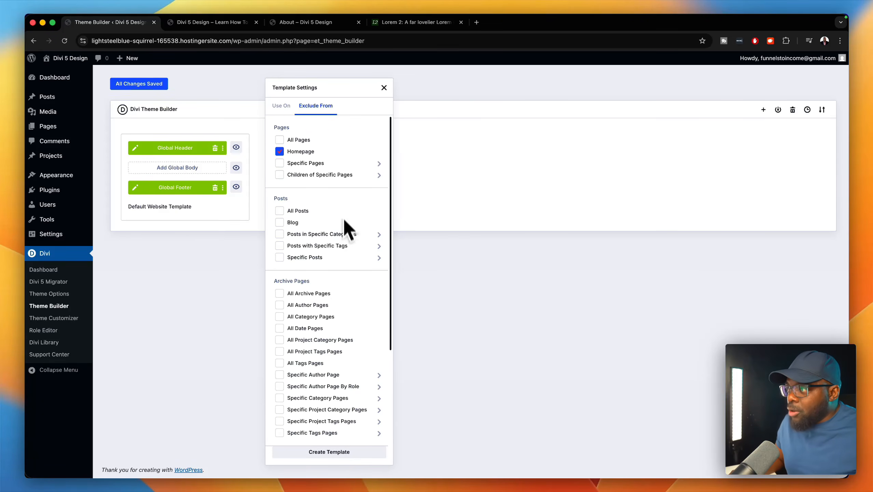
mouse_move(337, 170)
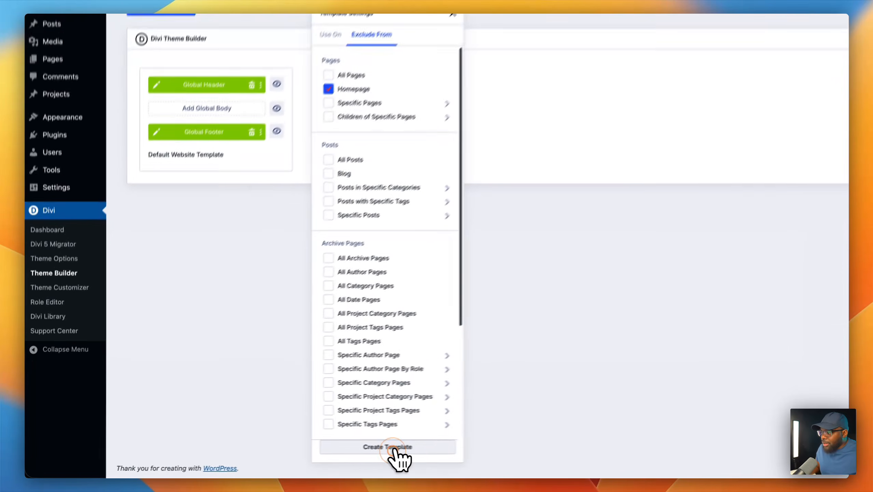
- Create the template and start building its Custom Body
click(342, 447)
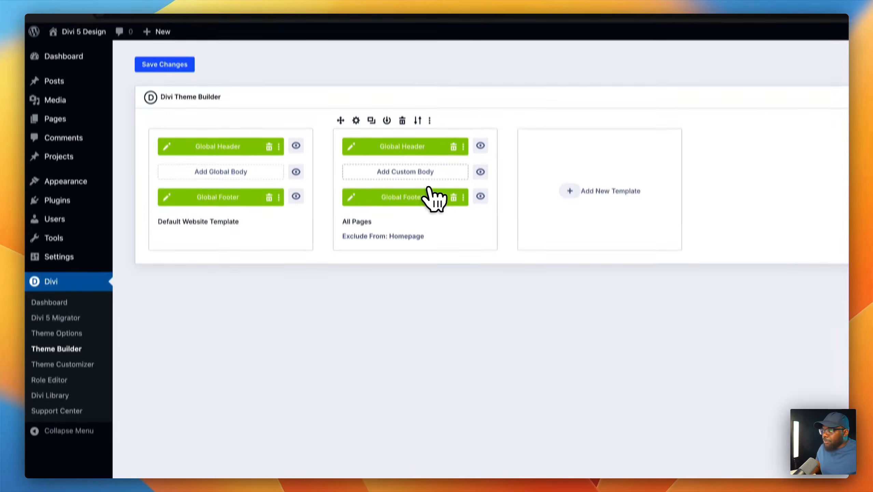
click(427, 92)
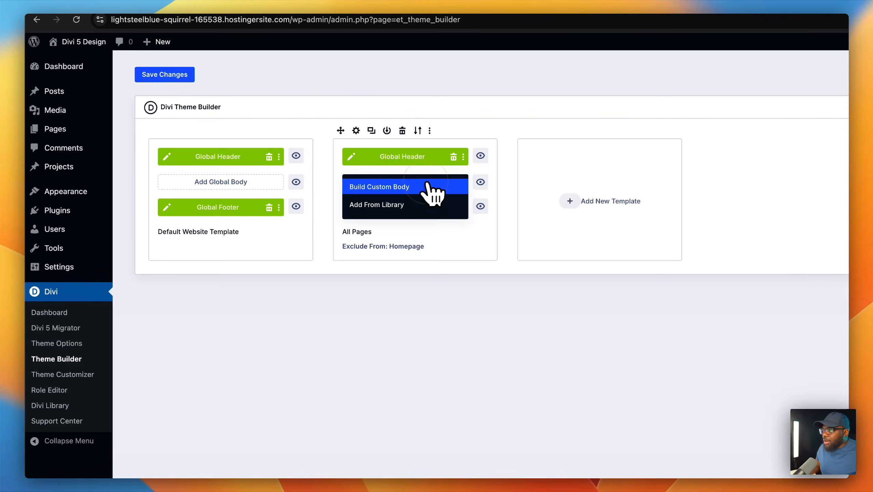
click(427, 186)
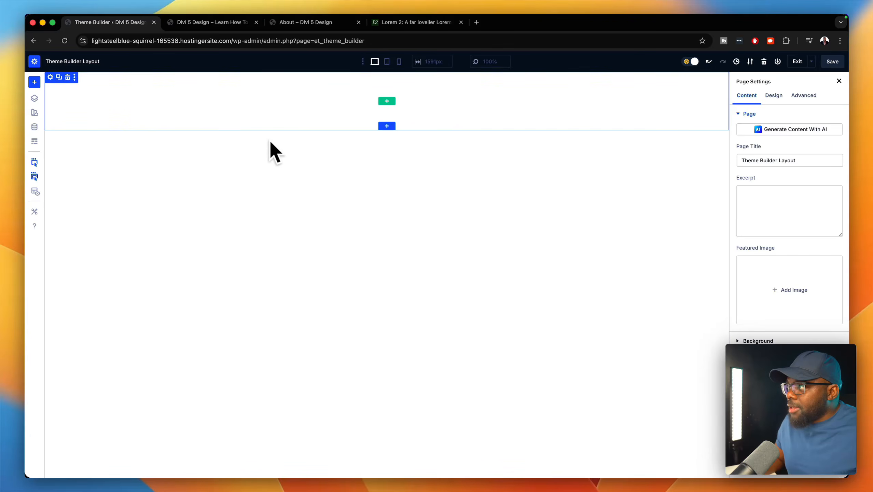
- Add a one-column row and search the modules for 'head'
click(387, 101)
click(402, 182)
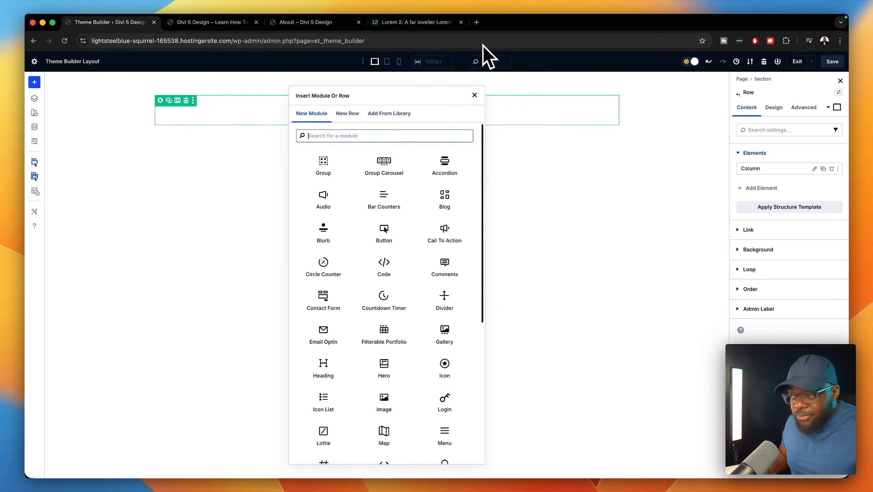
text(t)
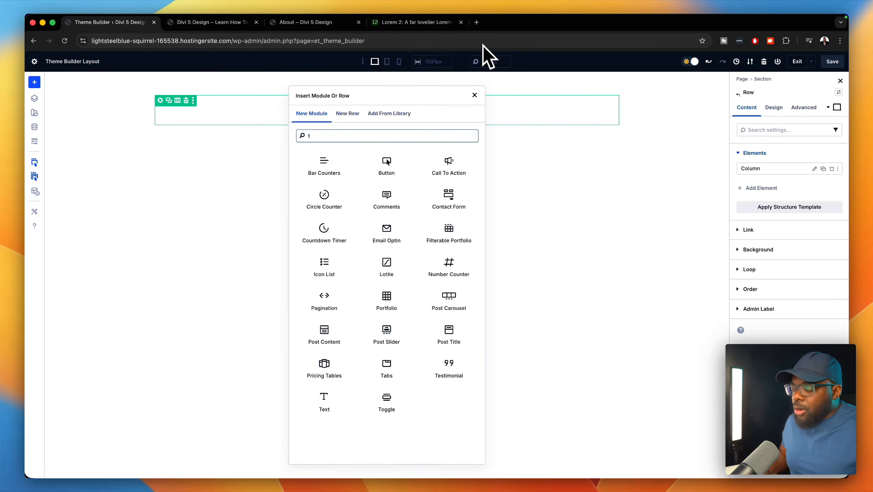
key(BackSpace)
text(head)
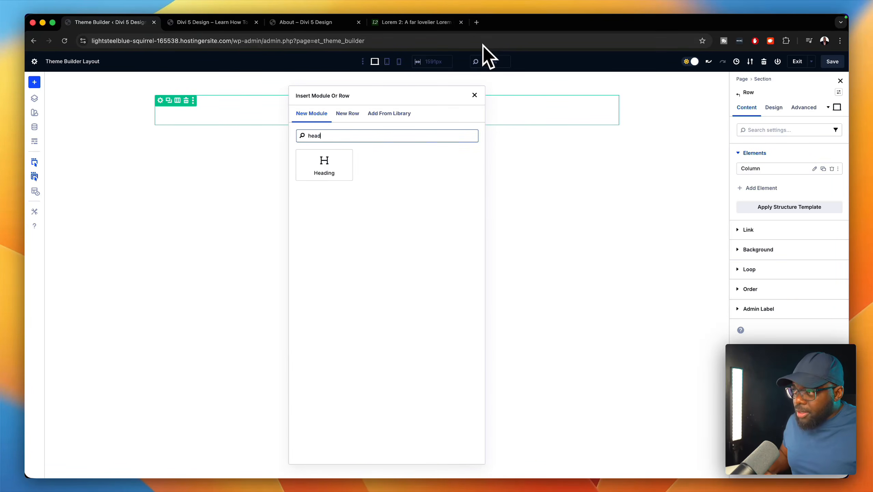
- Insert a Heading module bound to the dynamic Post/Archive Title
click(337, 160)
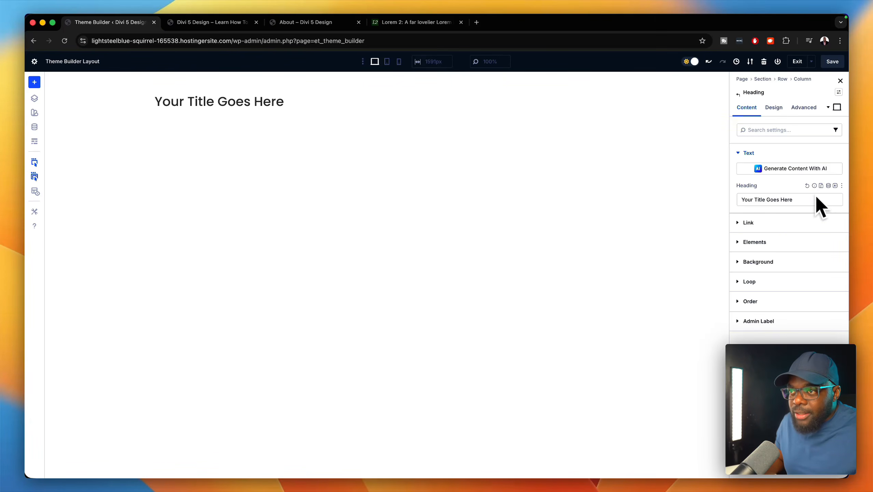
click(828, 186)
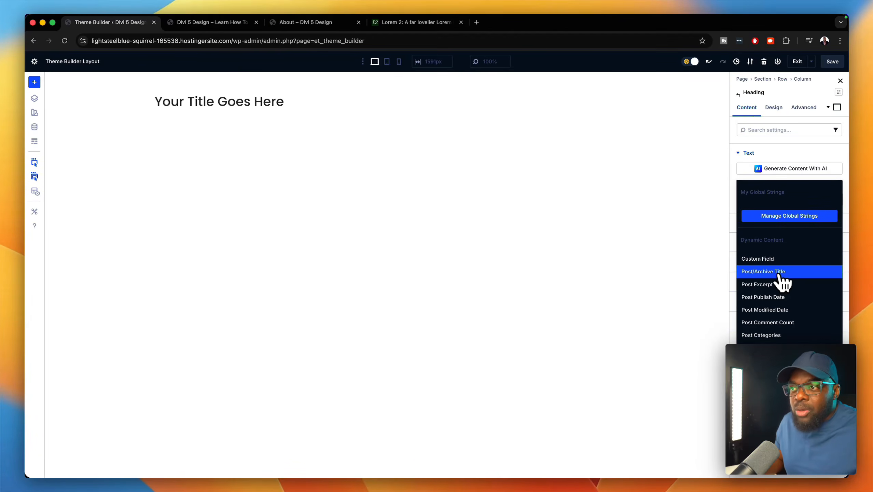
click(784, 272)
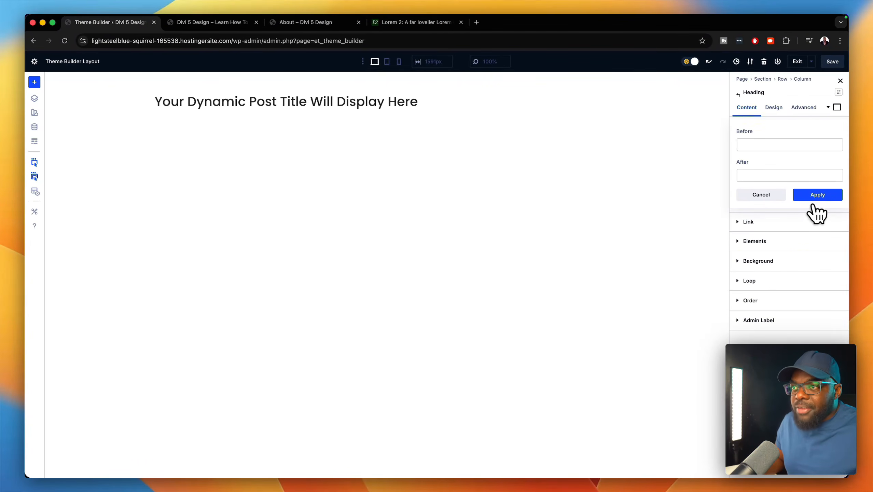
click(817, 195)
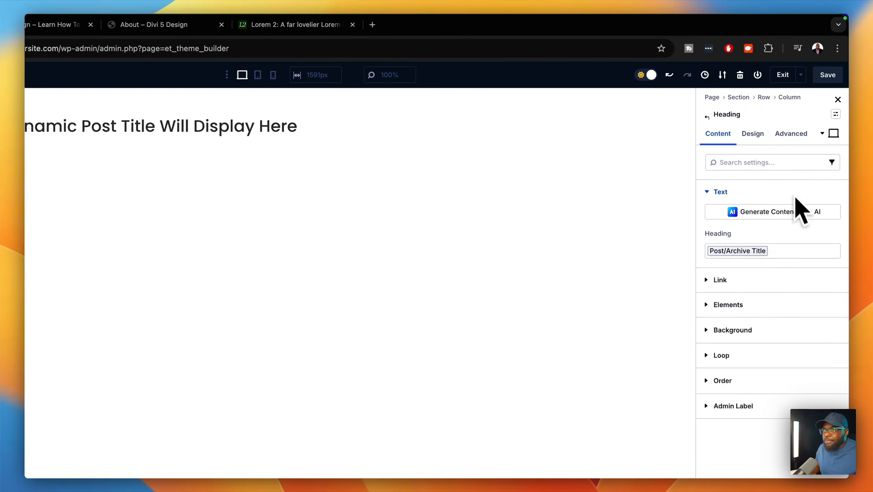
- Enlarge the heading text by picking a saved size in Design > Heading Text
click(754, 135)
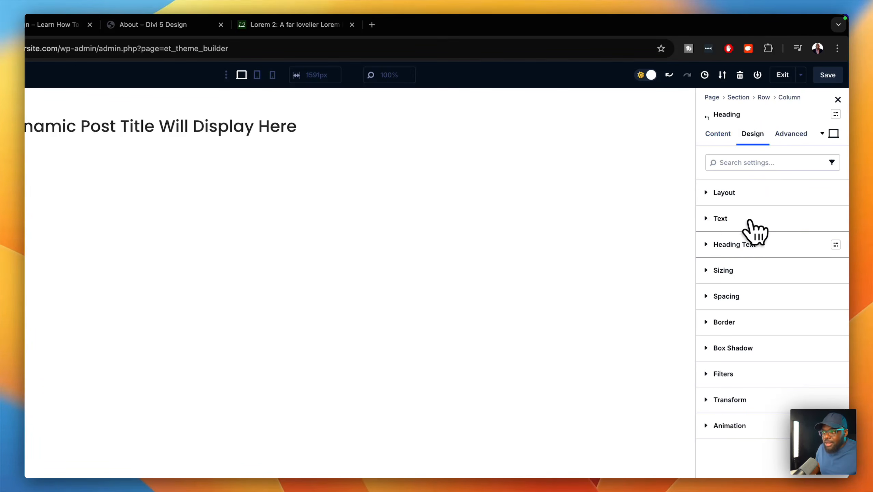
click(743, 243)
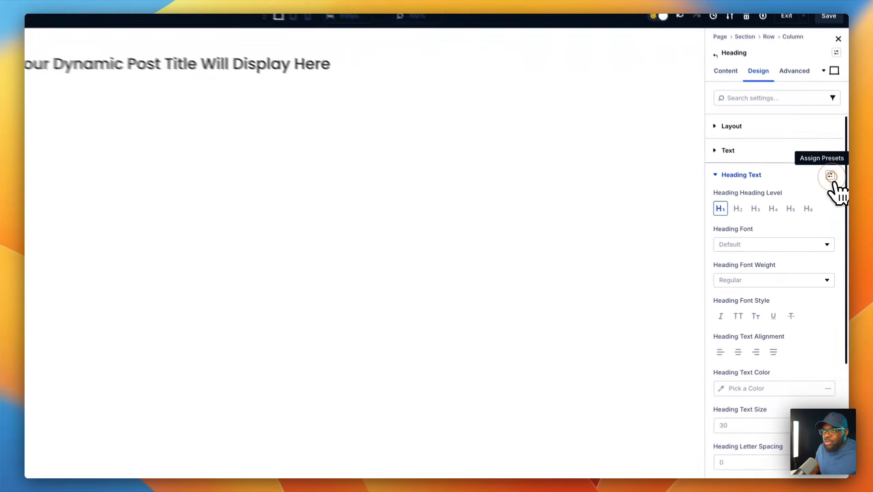
click(831, 176)
click(831, 176)
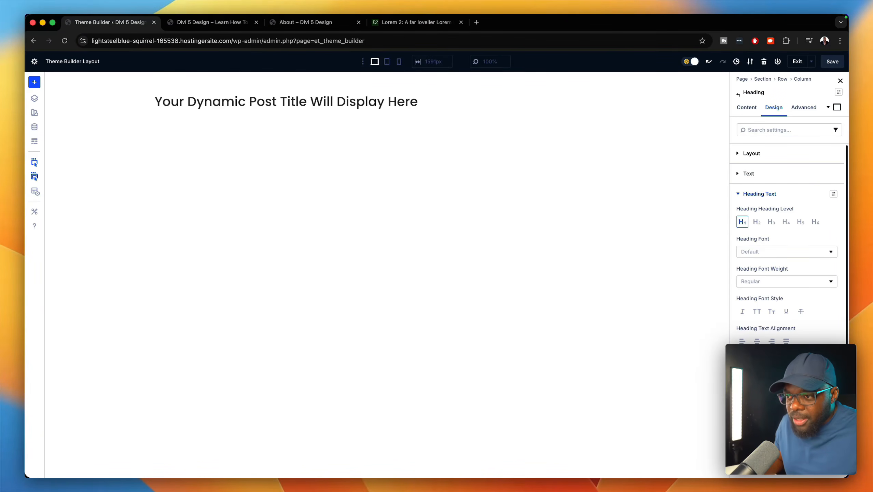
click(833, 389)
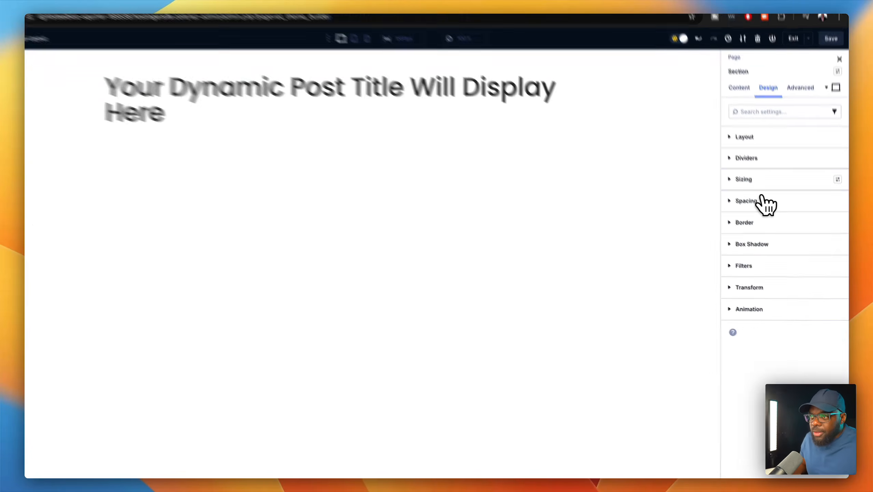
- Set the section height to 40vh and justify its content to End
click(762, 181)
scroll(786, 354, down, 3)
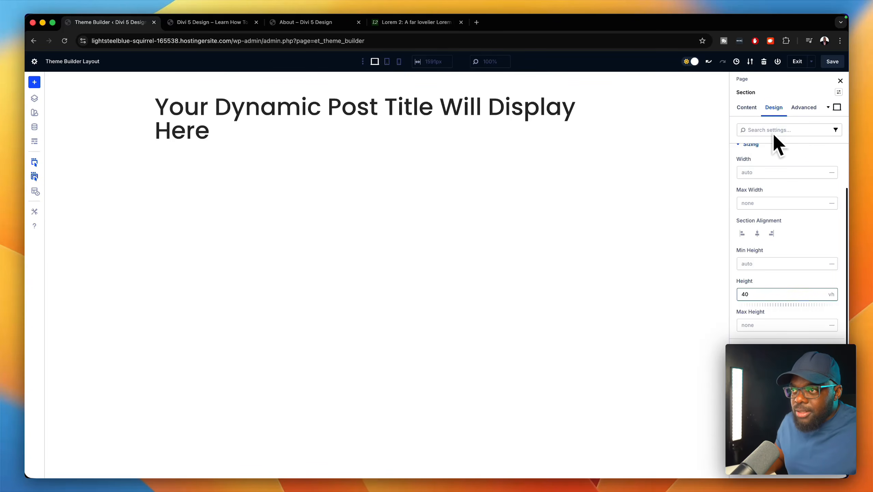
scroll(794, 195, up, 3)
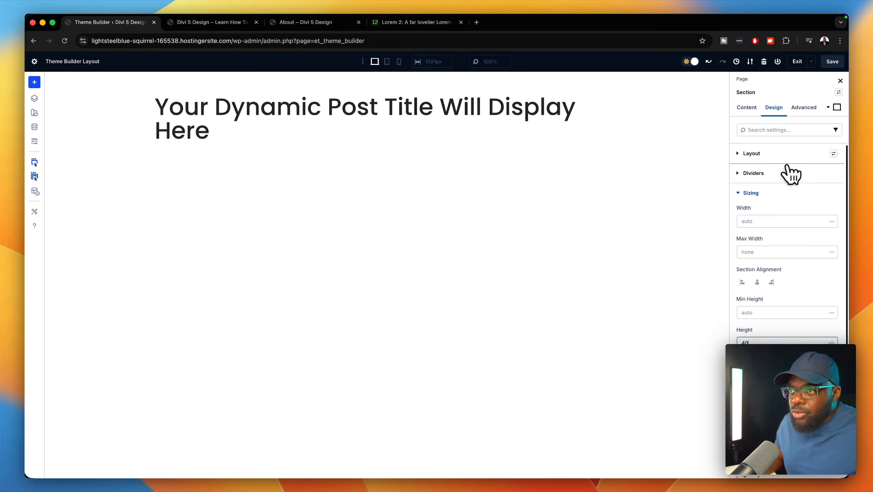
click(785, 154)
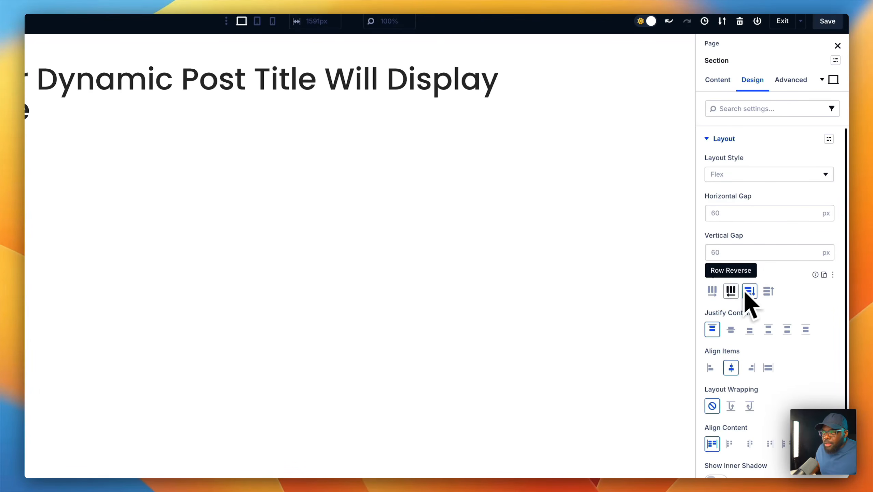
click(749, 330)
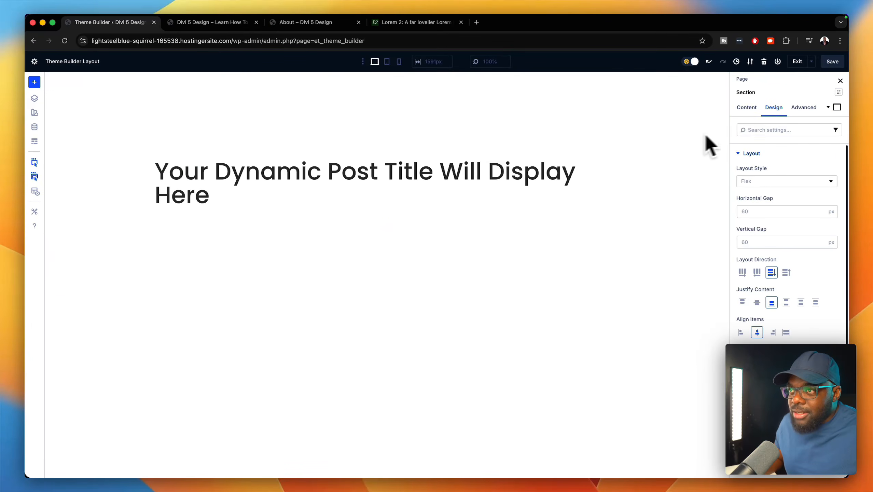
click(746, 107)
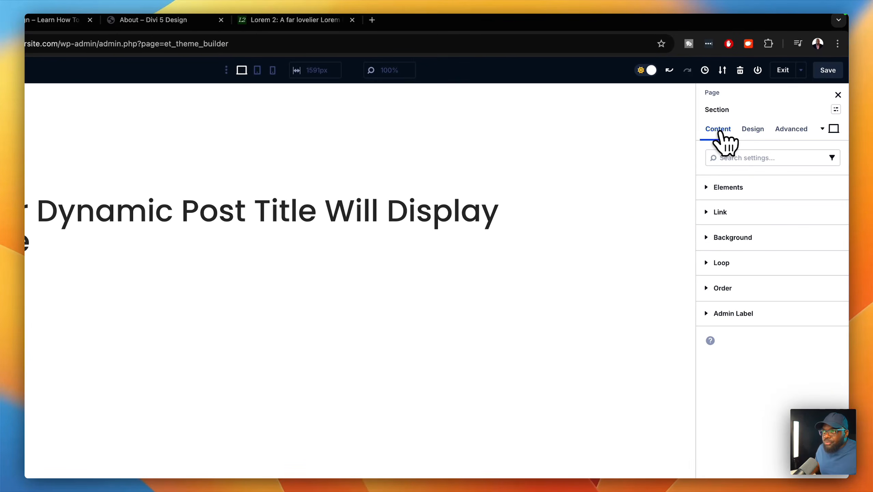
- Fill the title section's background with the primary purple color
click(770, 239)
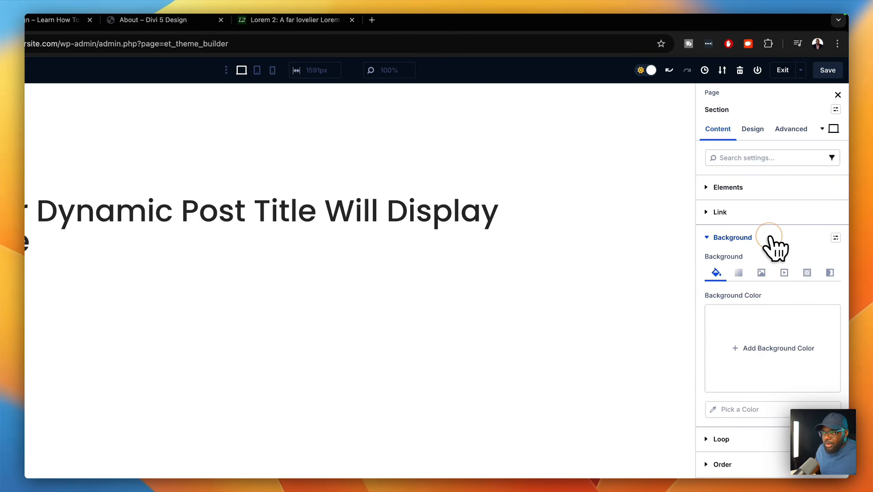
click(780, 346)
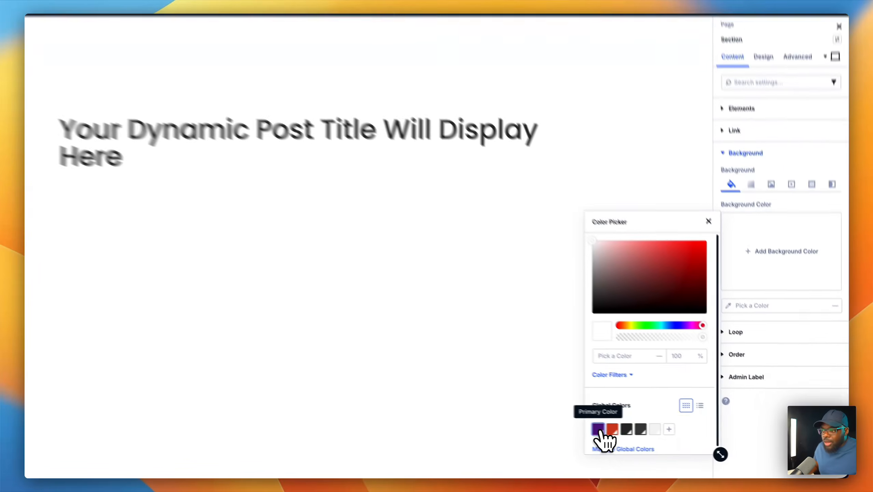
click(599, 430)
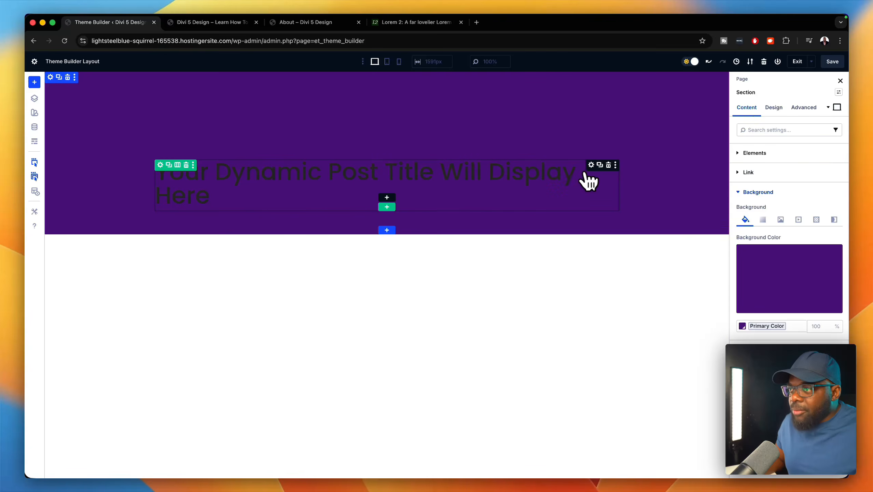
- Make the title heading text Light Gray and save the template
click(591, 165)
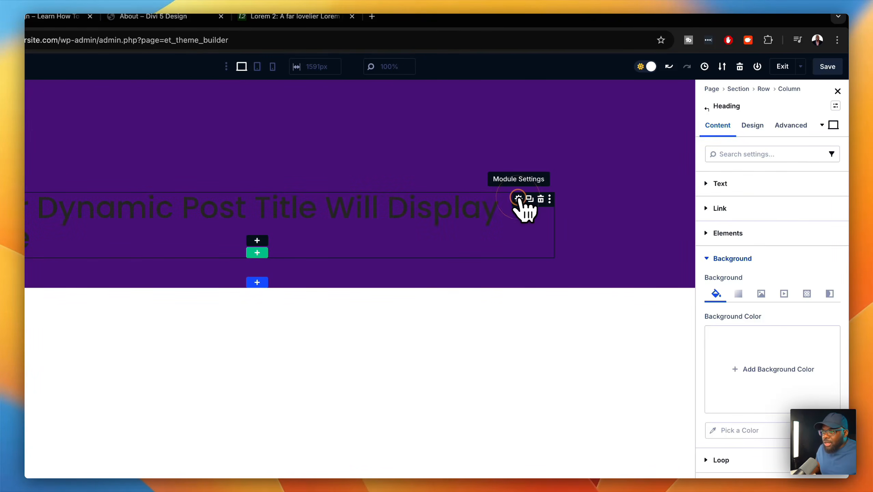
click(753, 126)
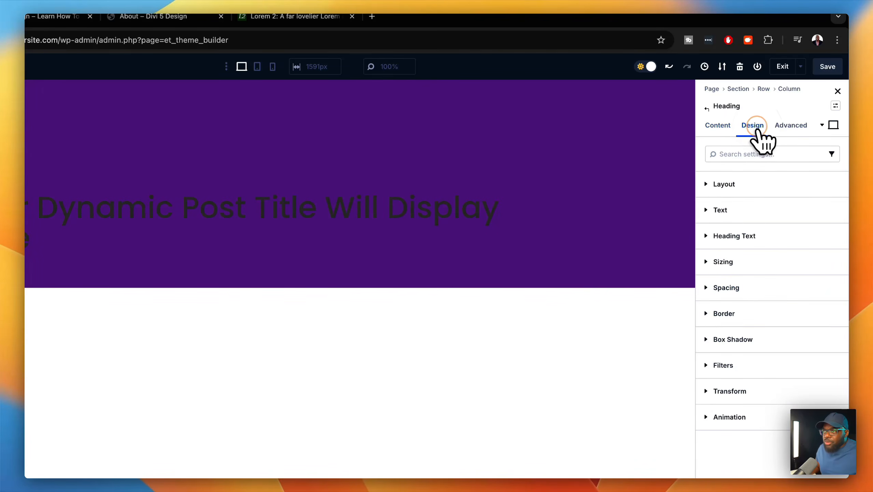
click(780, 237)
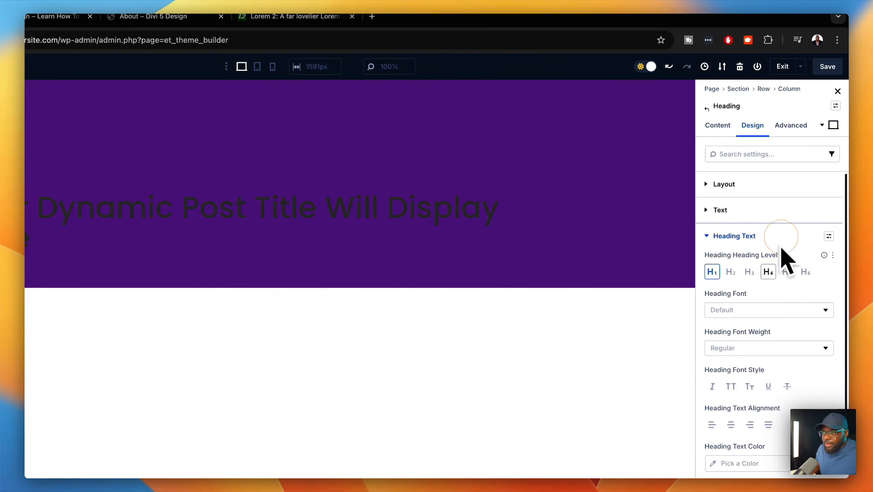
scroll(775, 311, down, 2)
scroll(777, 320, down, 3)
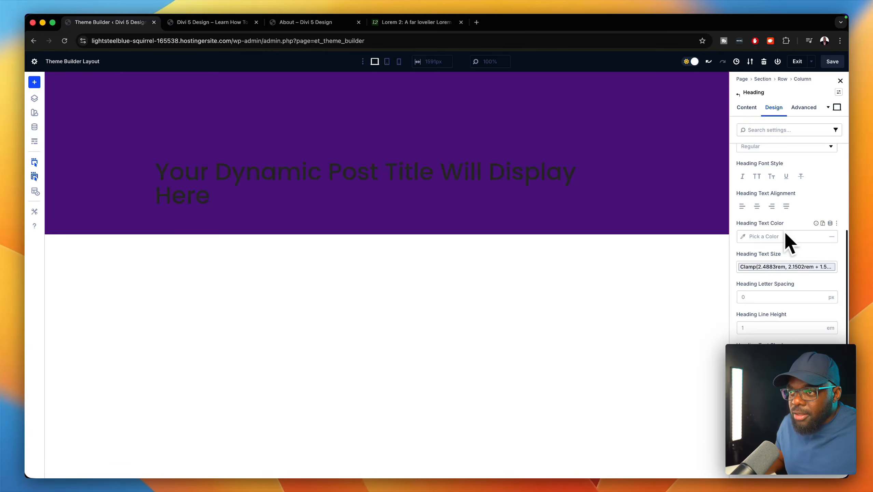
click(743, 236)
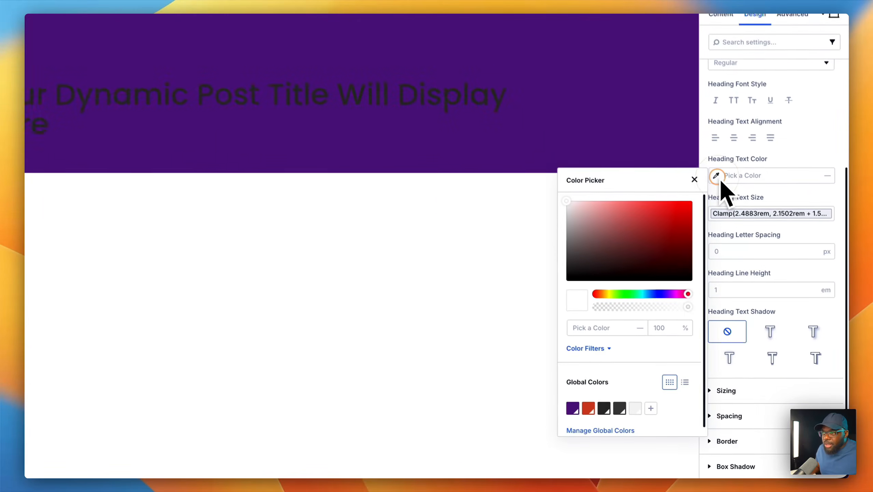
click(631, 406)
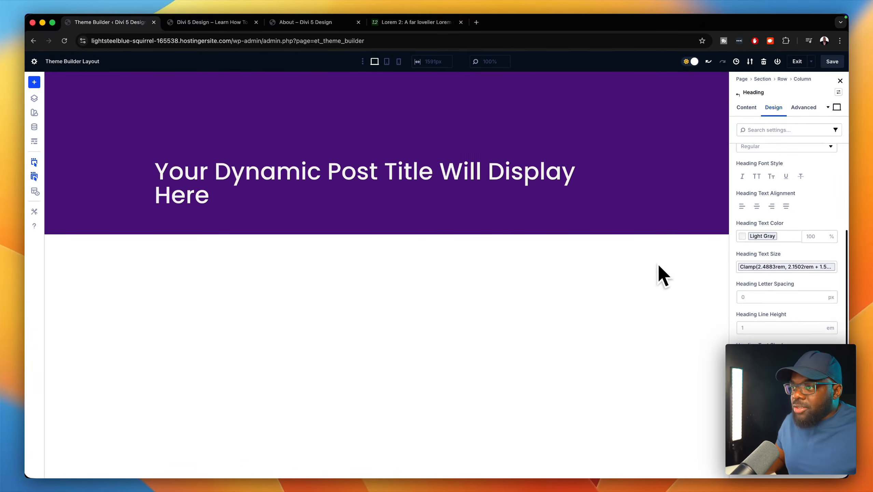
click(832, 62)
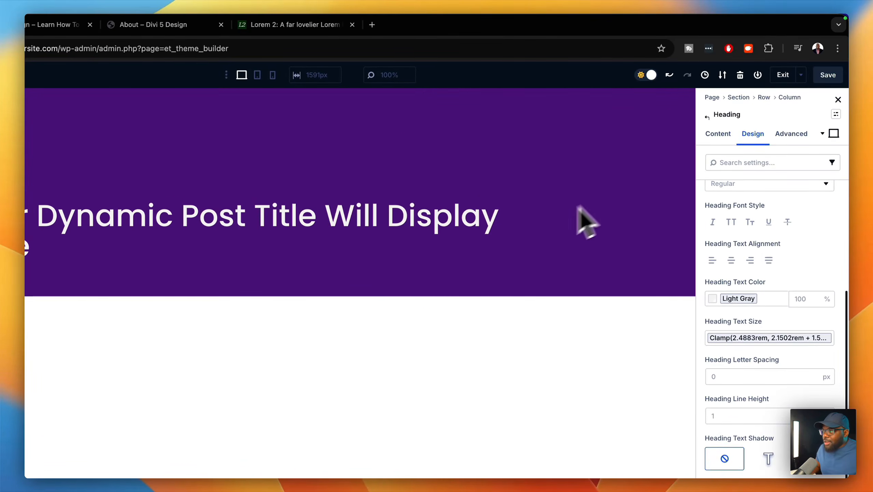
click(259, 295)
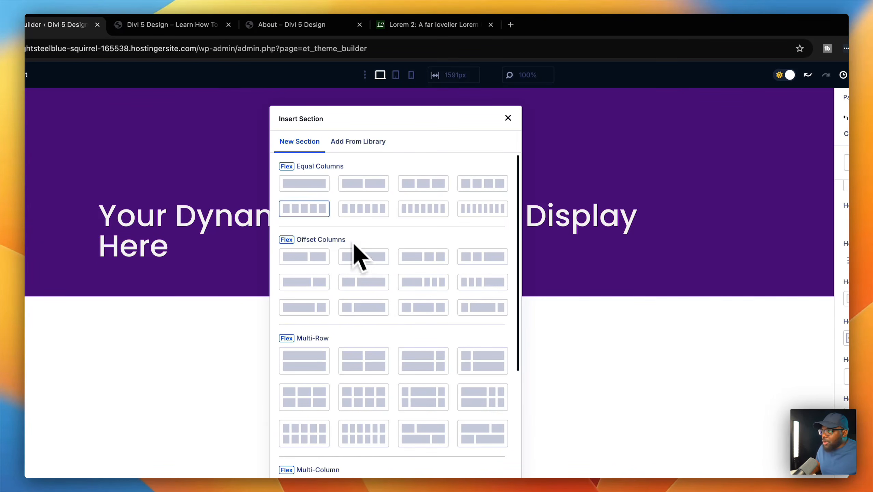
- Add a one-column row holding a Post Content module, found by searching 'post'
click(317, 183)
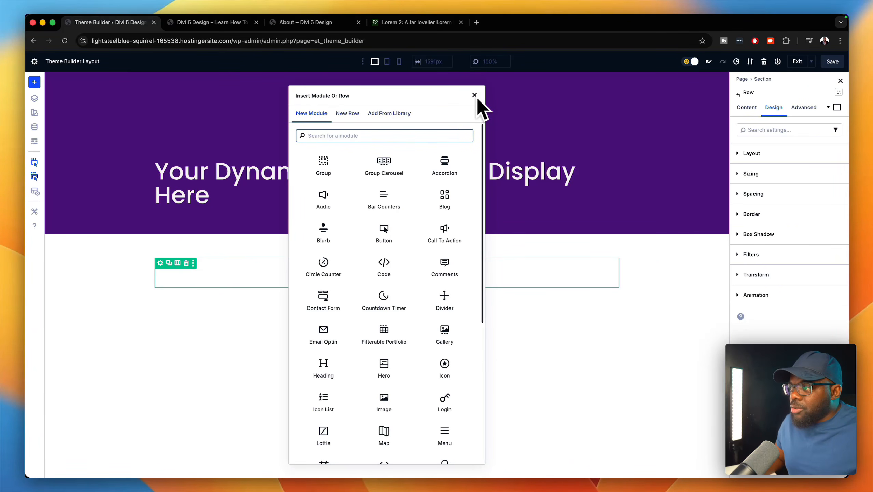
click(404, 137)
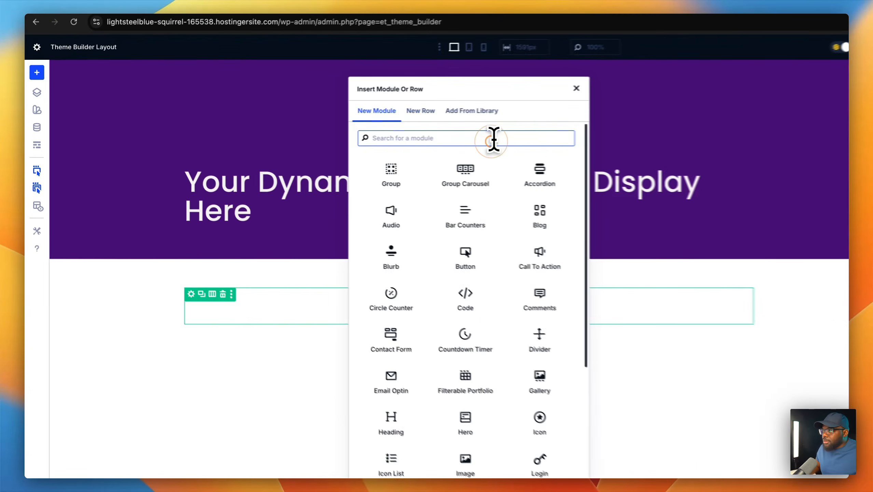
text(post)
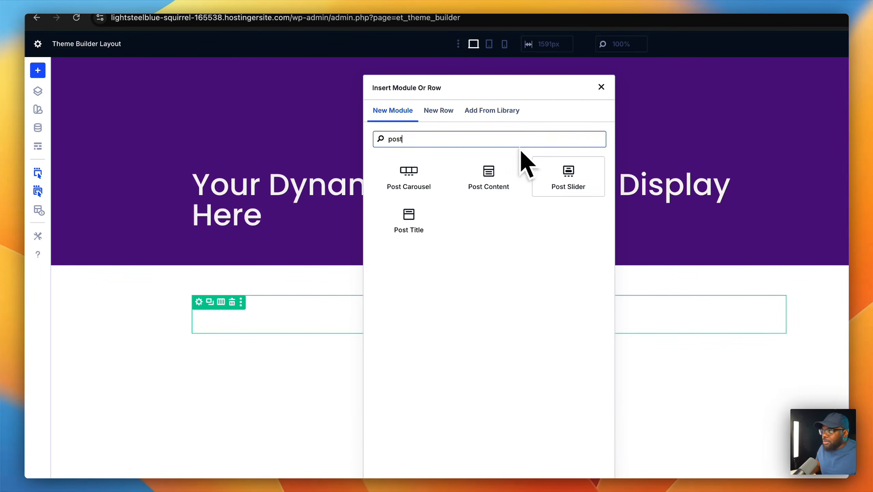
click(506, 174)
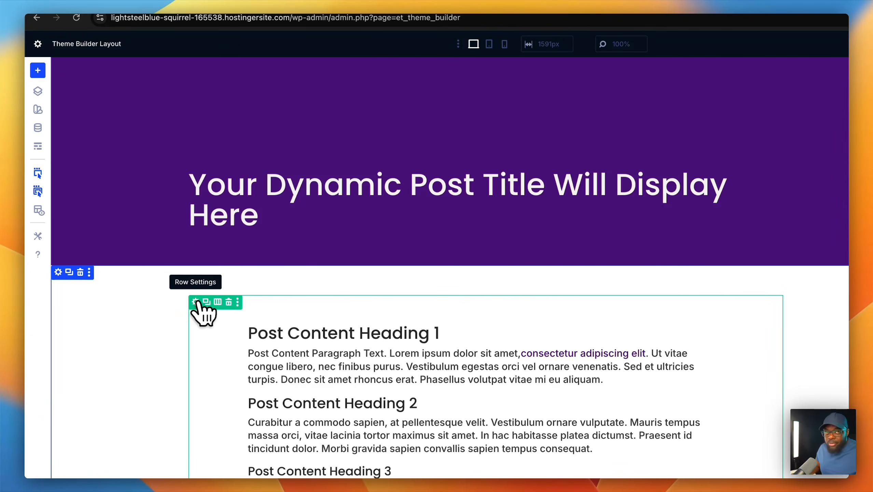
- Set the Post Content row's Width and Max Width to 100%
click(195, 302)
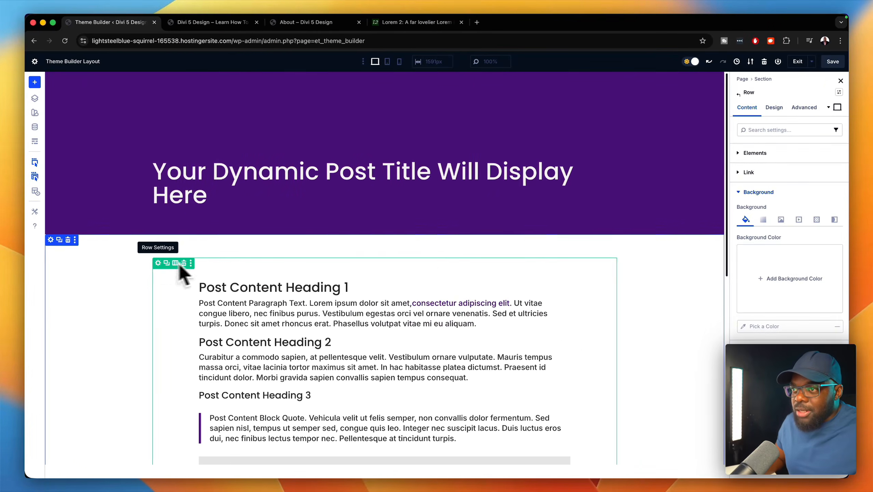
click(774, 107)
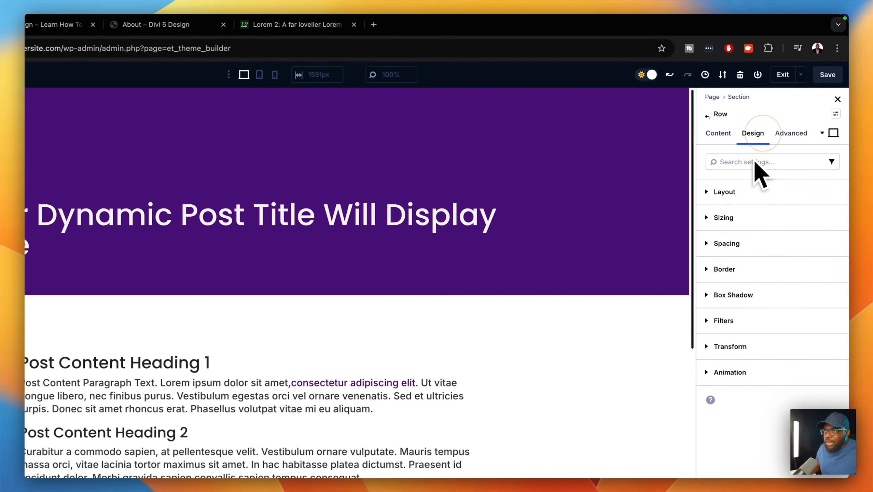
click(750, 217)
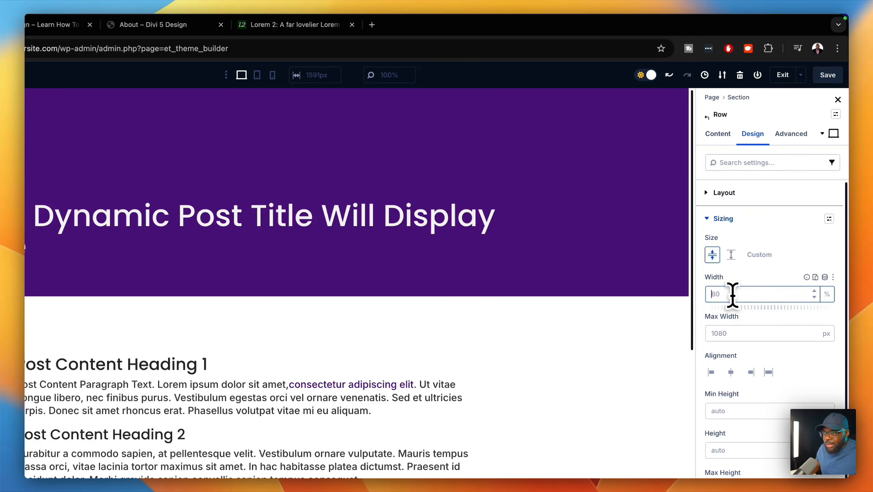
text(100)
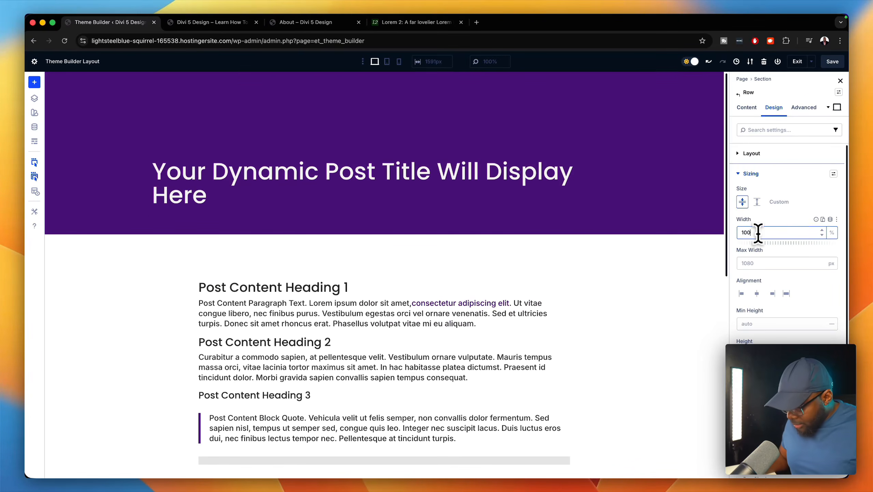
text(%)
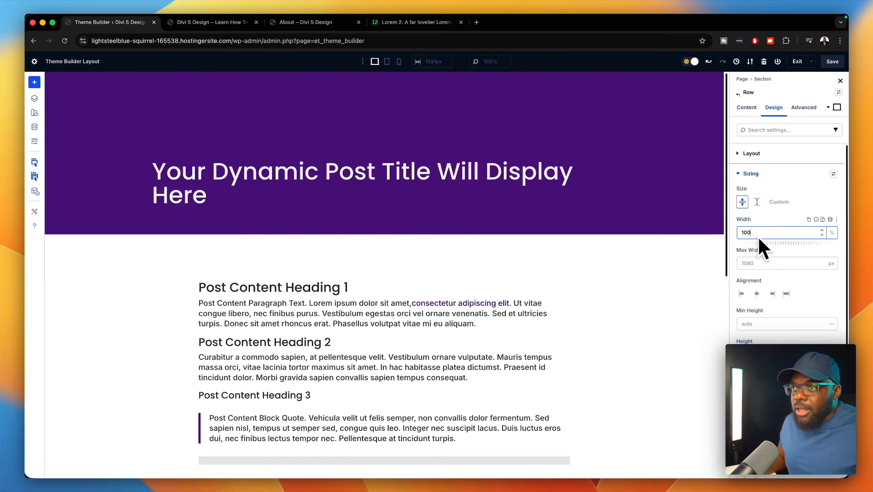
click(754, 261)
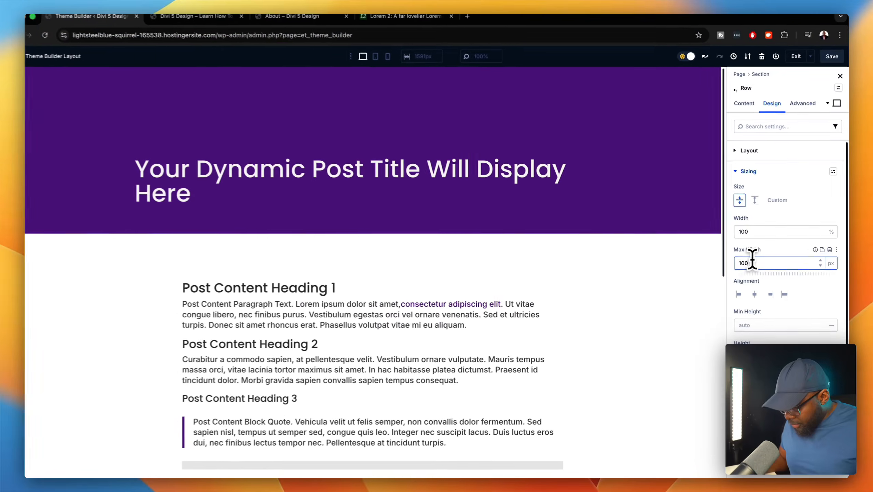
text(0%)
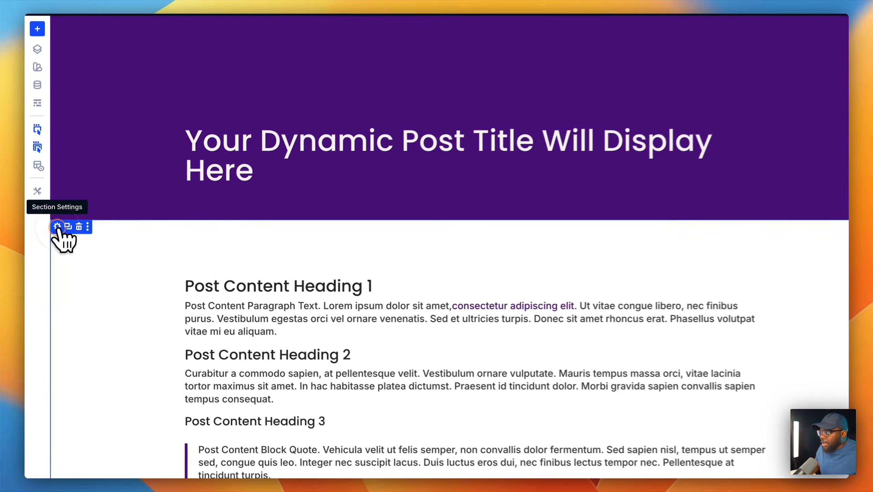
- Set the section's top and bottom padding to 0
click(58, 226)
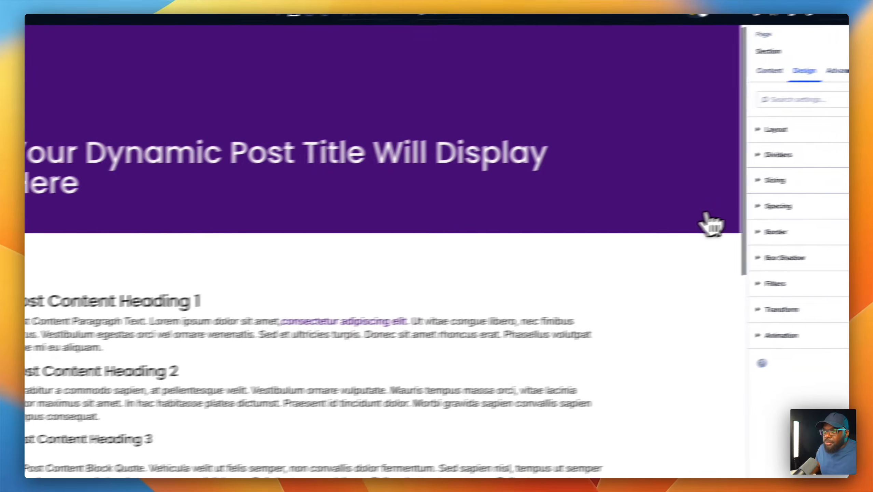
click(757, 186)
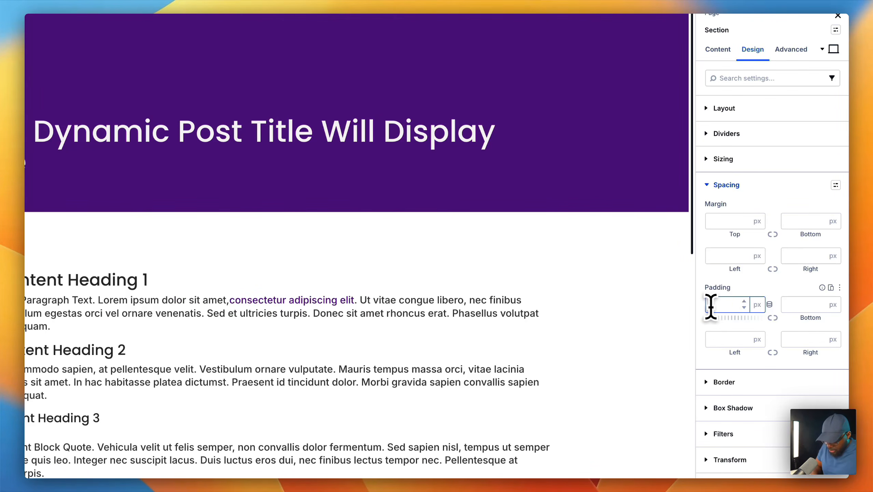
click(772, 318)
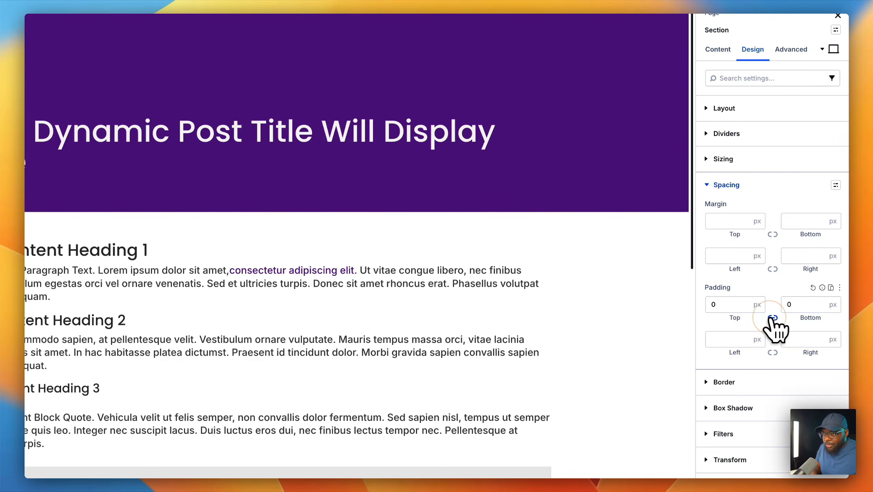
scroll(674, 303, down, 10)
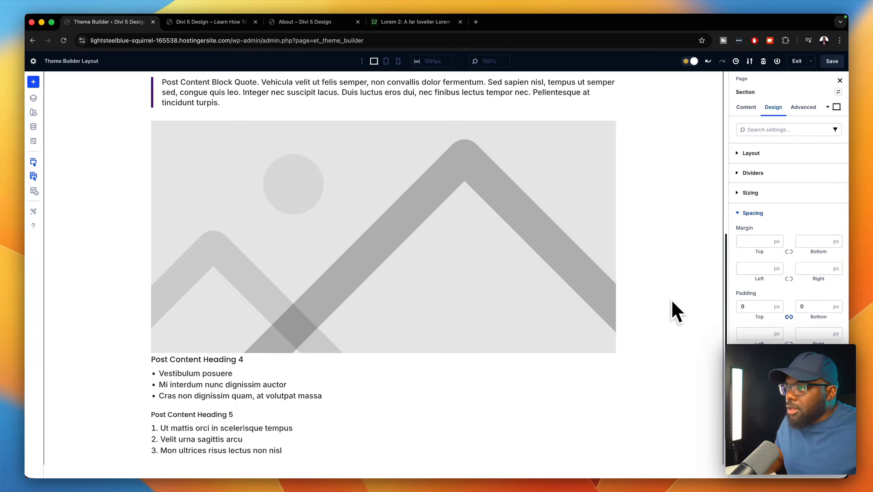
scroll(670, 299, up, 10)
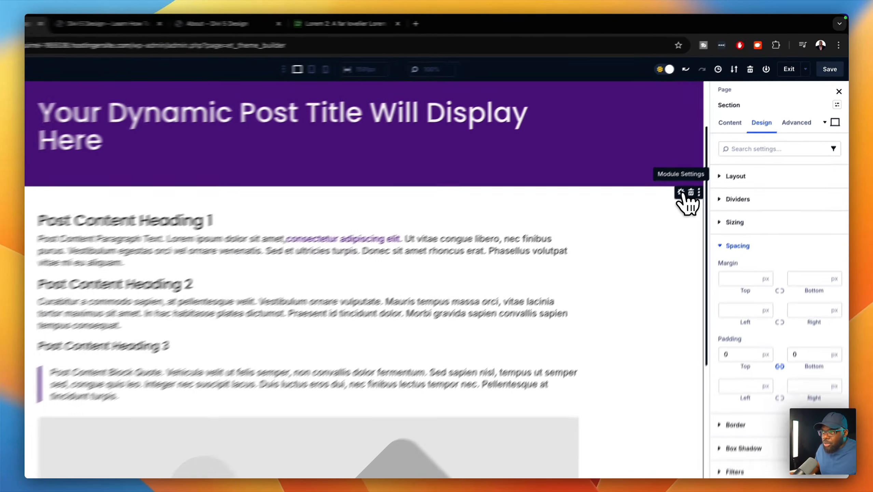
- Apply the 'body' preset to the Post Content body text and exit to the Theme Builder
click(704, 167)
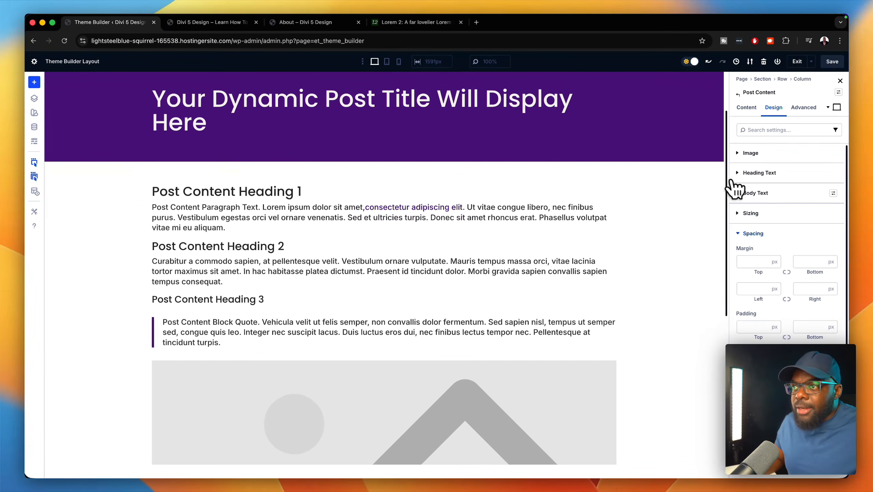
click(771, 201)
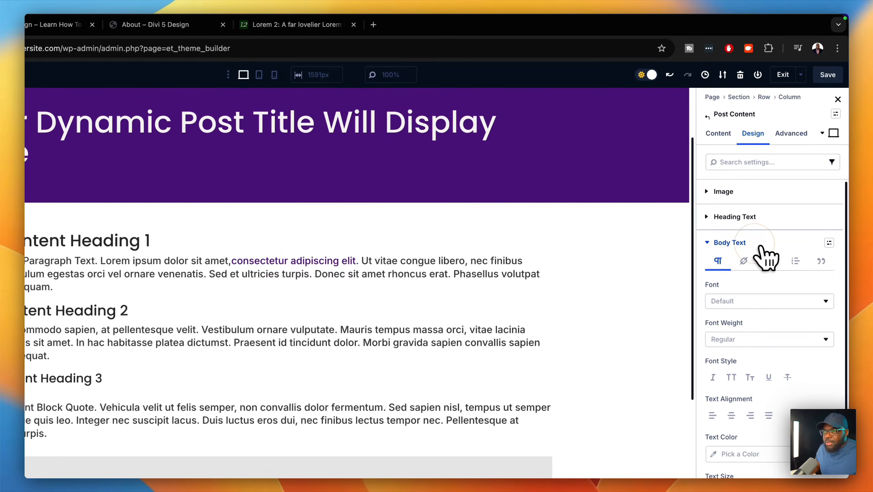
click(828, 244)
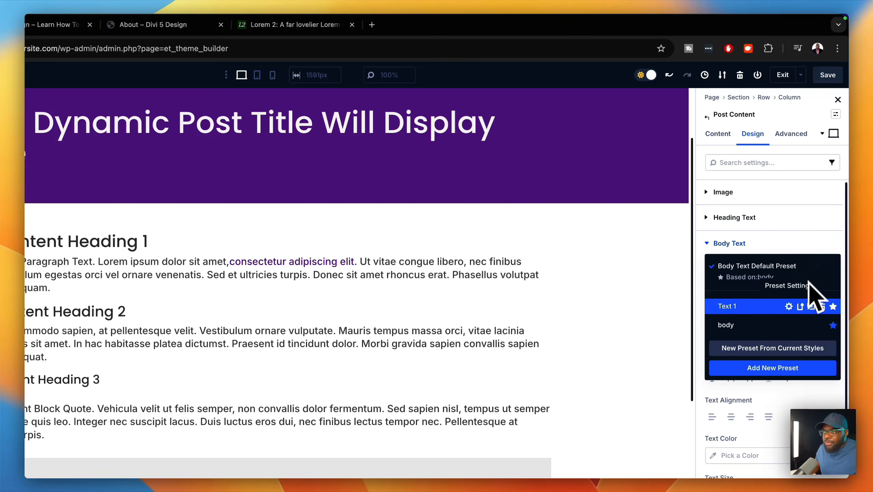
click(757, 325)
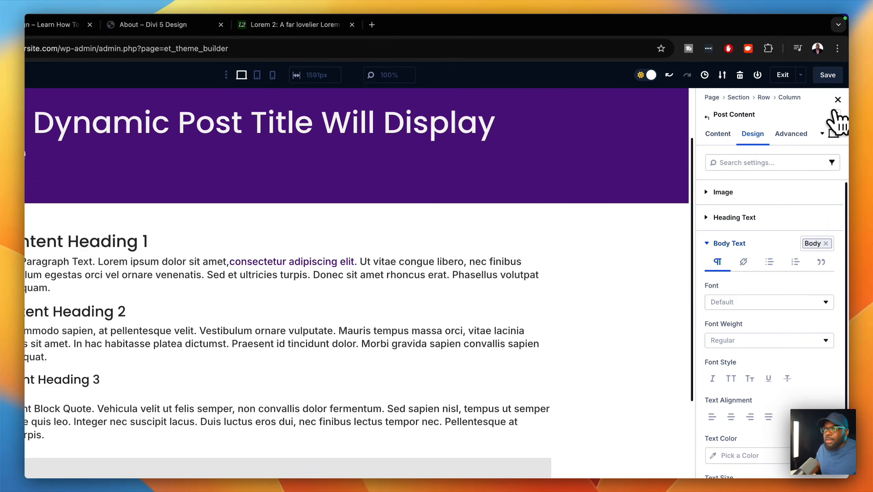
click(784, 76)
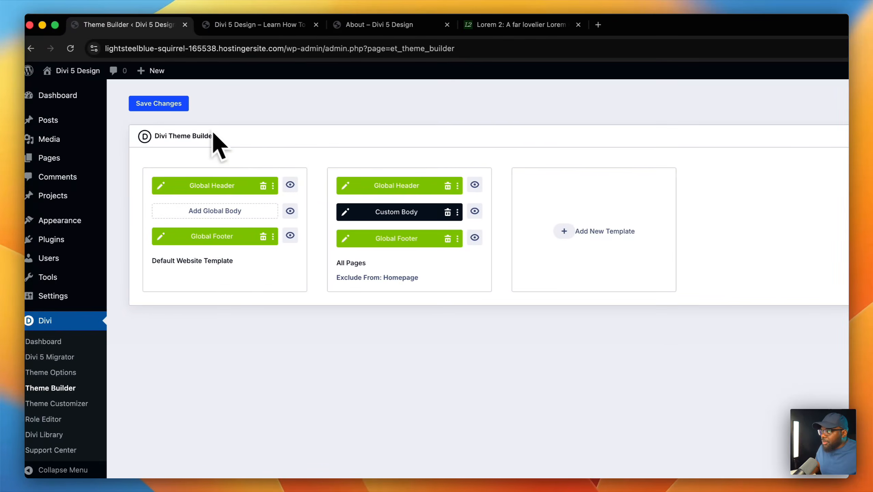
- Save the Theme Builder changes and close the builder tab
click(175, 104)
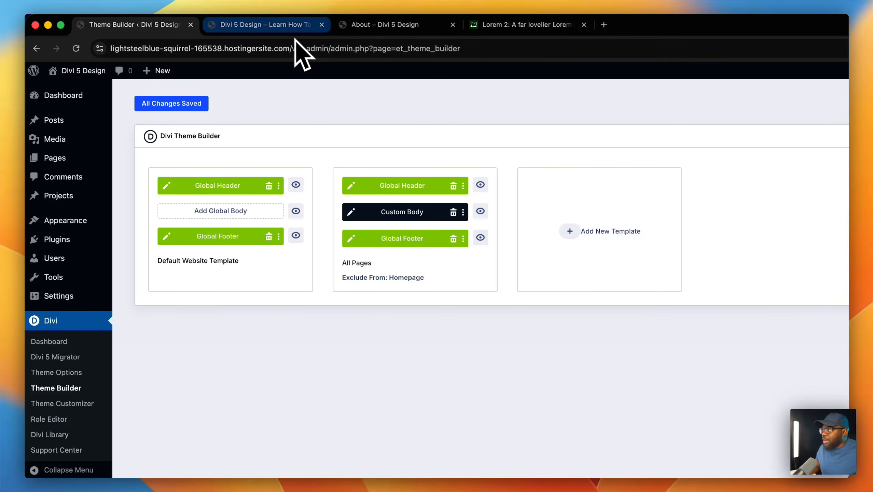
click(296, 26)
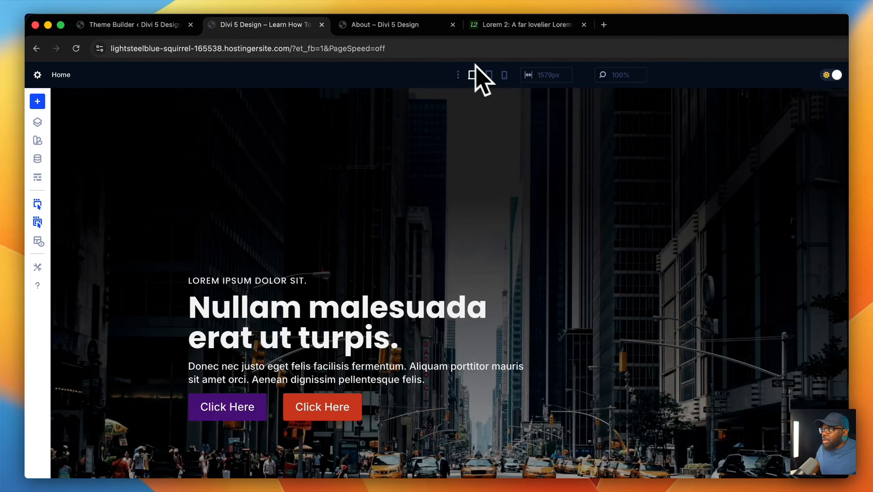
click(321, 24)
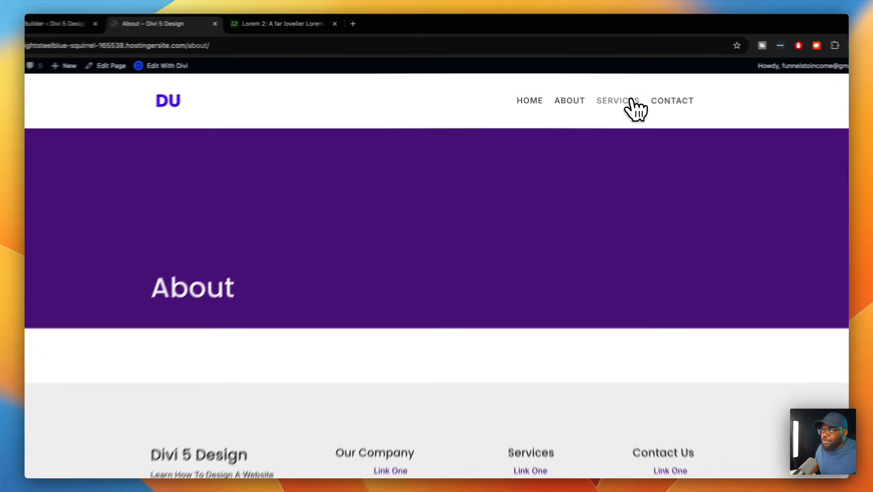
- Check the Services and Contact pages, then open the About page in the visual builder
click(600, 89)
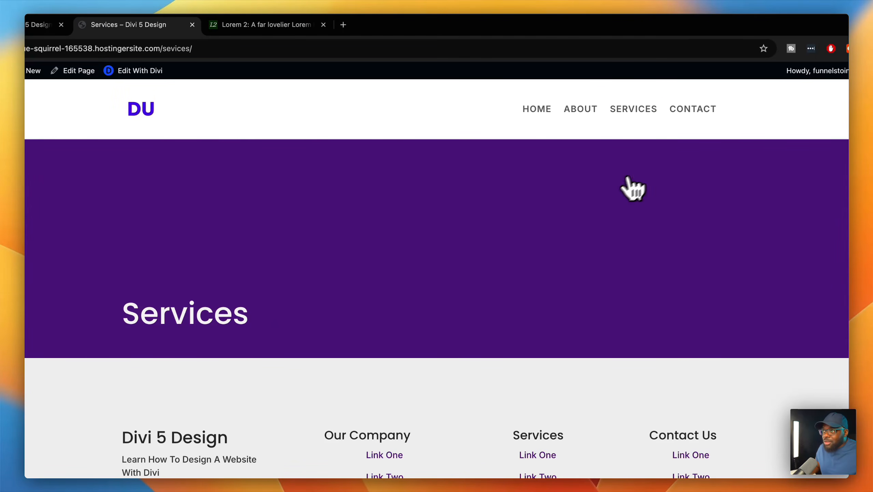
click(702, 109)
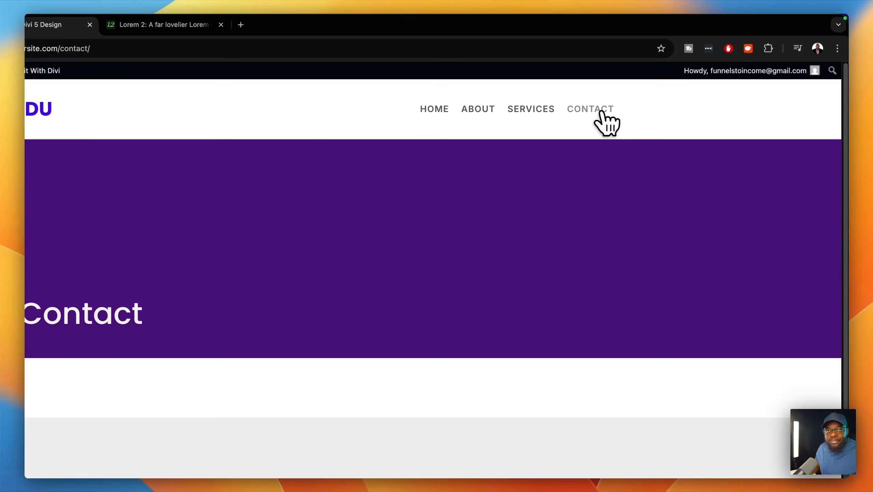
click(470, 109)
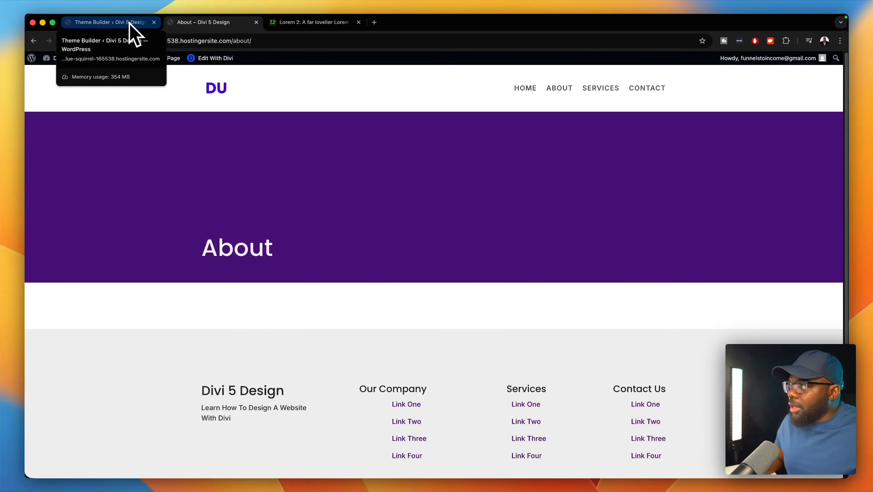
click(226, 58)
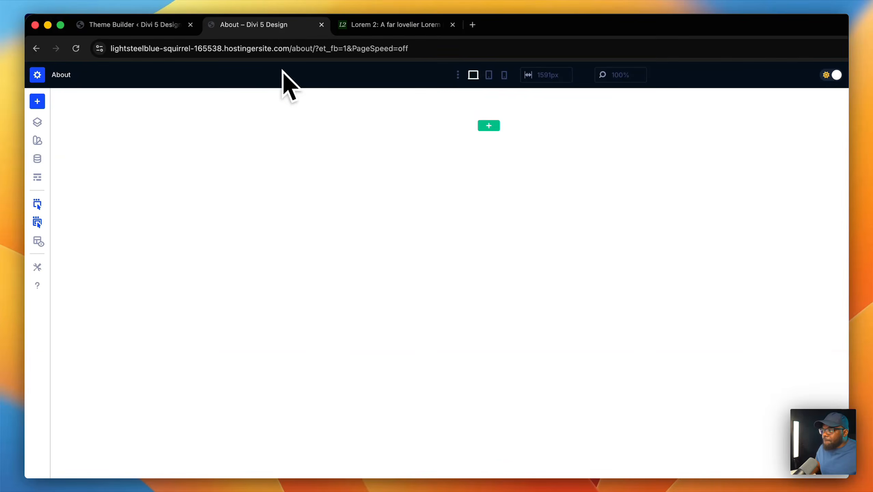
- Add a new single-column row to the empty About page
click(498, 127)
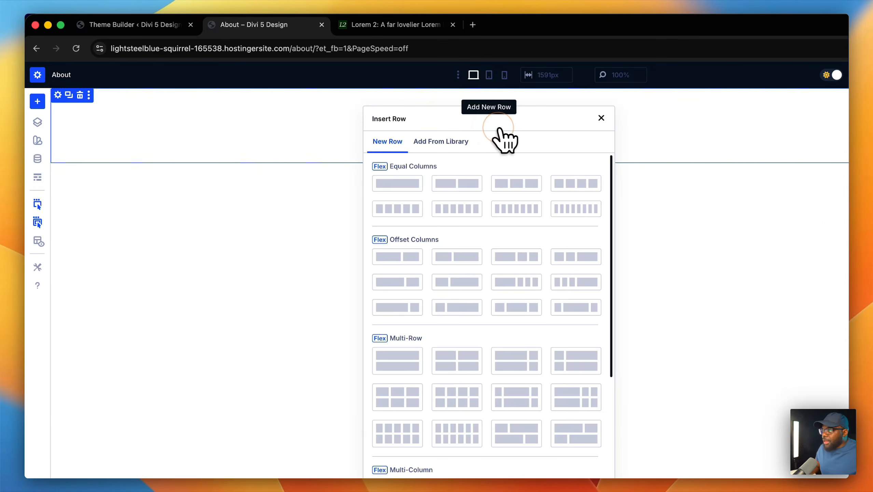
click(401, 183)
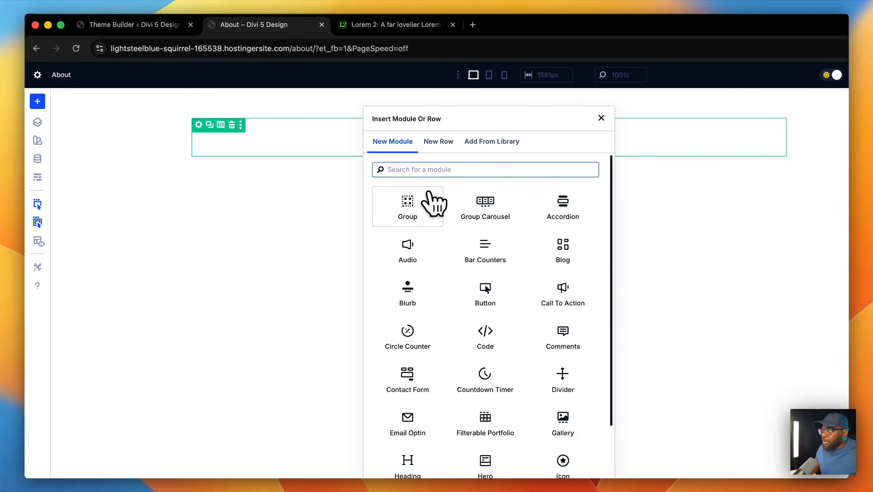
click(413, 201)
- Insert the saved Page Titles module from the library into the row and preview the page
click(505, 142)
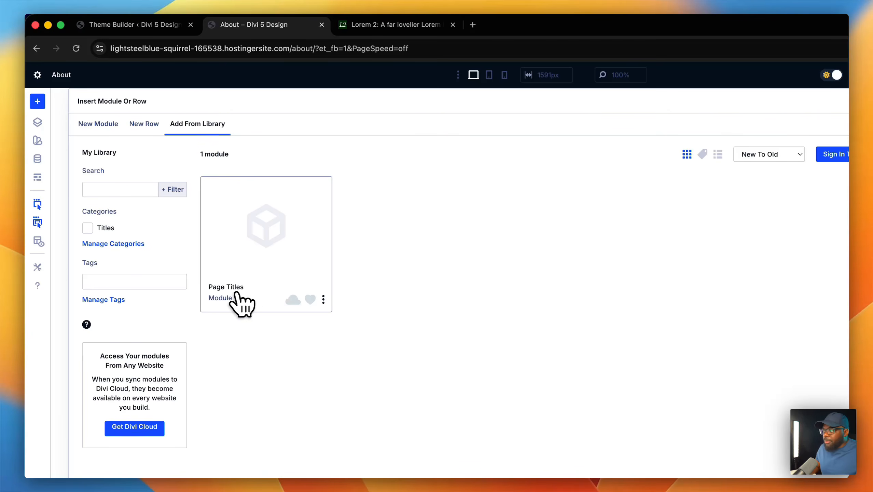
click(261, 238)
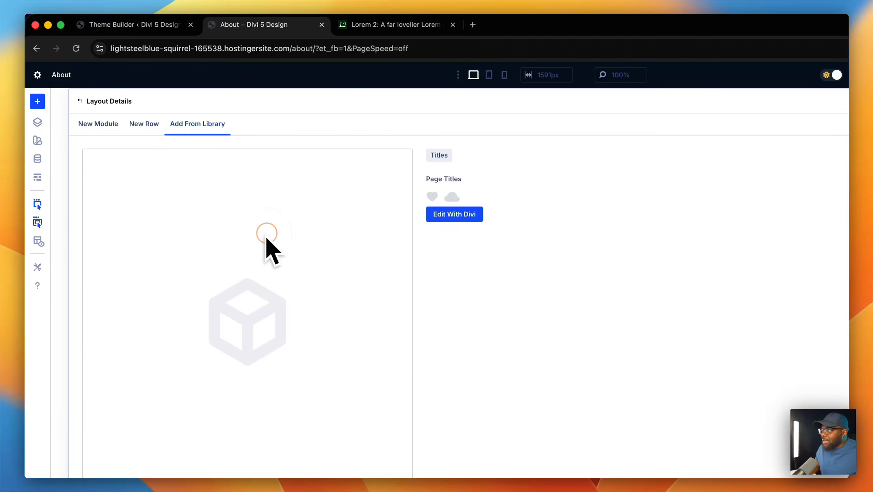
click(353, 384)
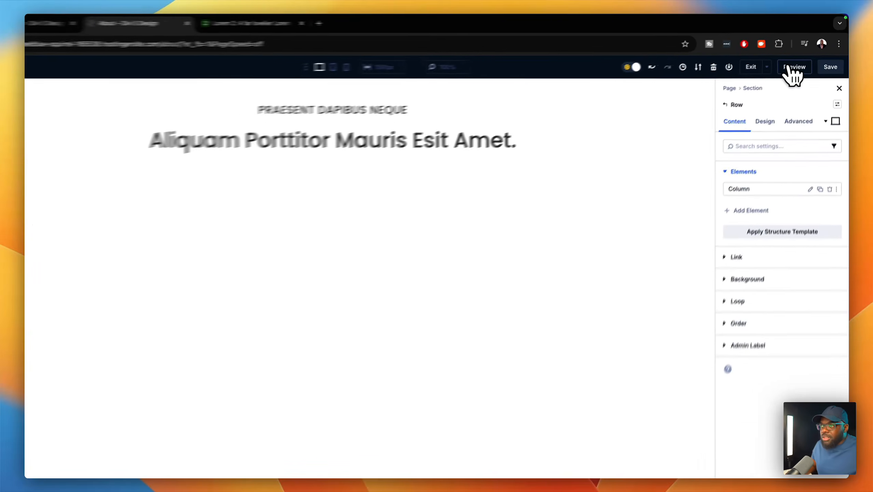
click(790, 67)
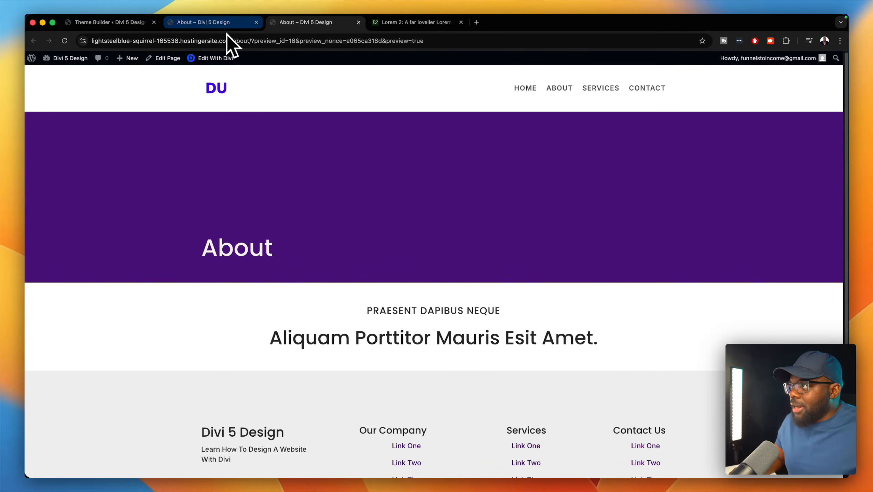
click(226, 26)
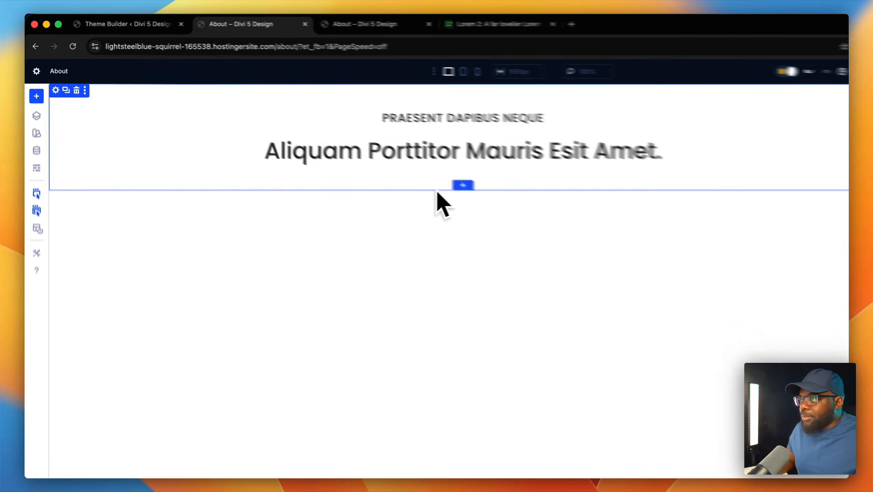
- Add a one-column row below the page title containing a Group
click(459, 152)
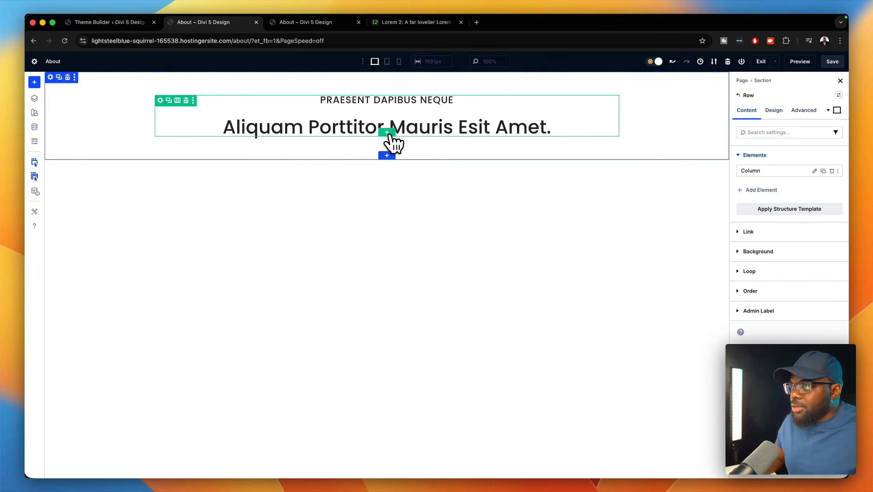
click(387, 133)
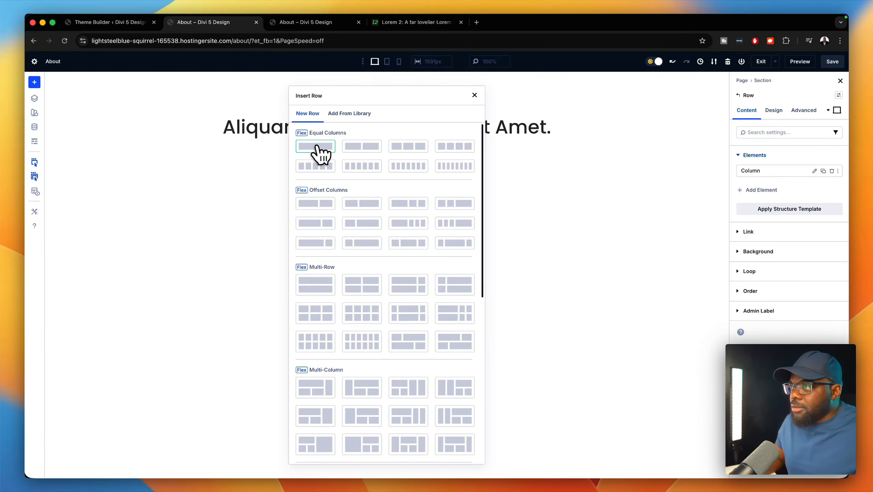
click(316, 147)
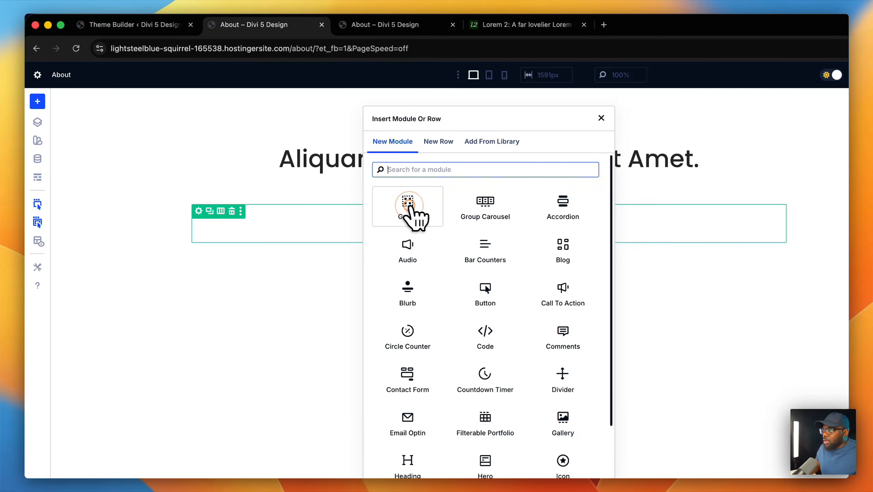
click(410, 207)
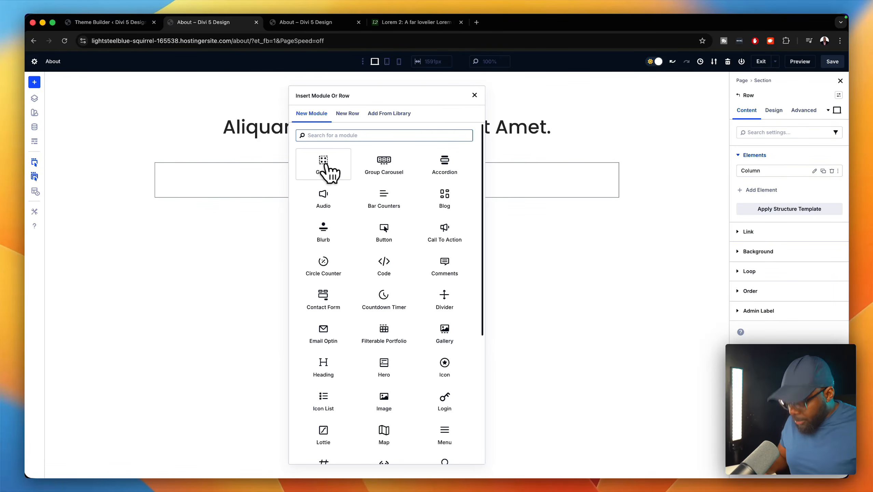
- Place an Image module and a Heading module under it inside the group
text(image)
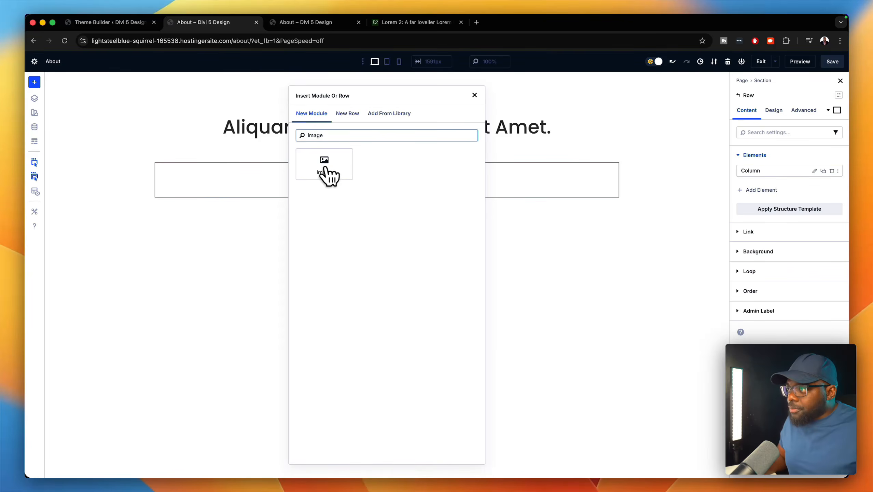
click(325, 167)
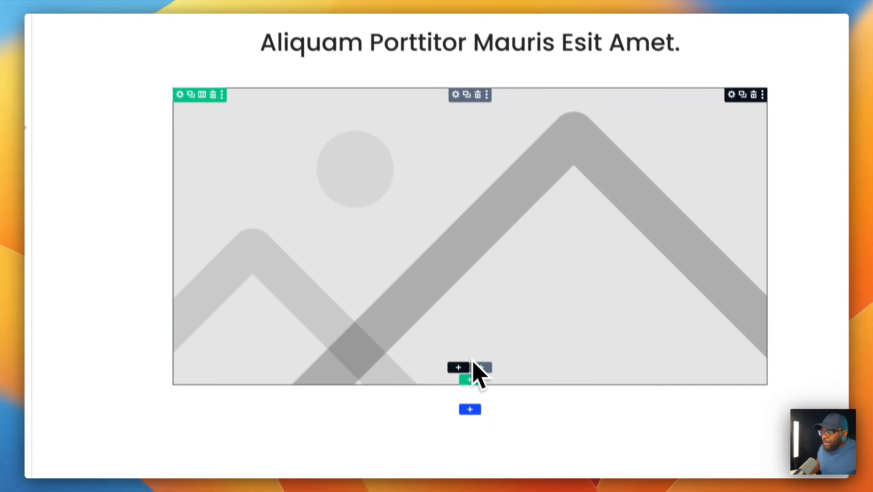
click(458, 368)
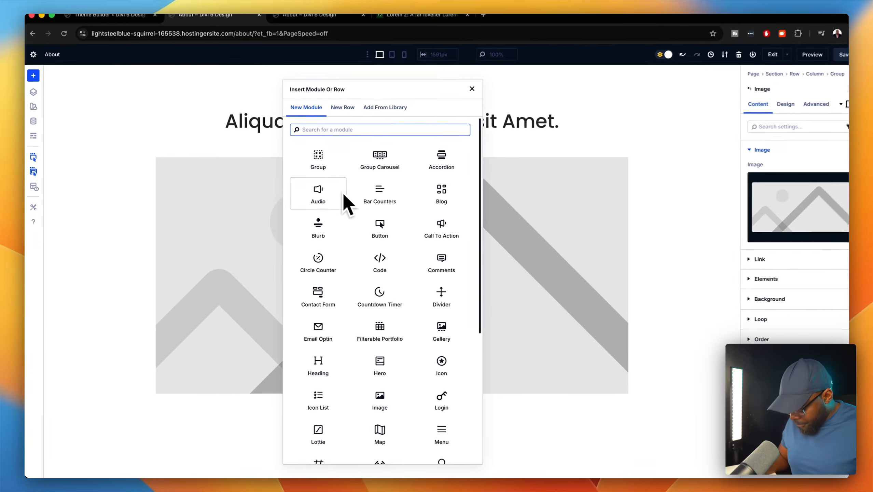
text(n)
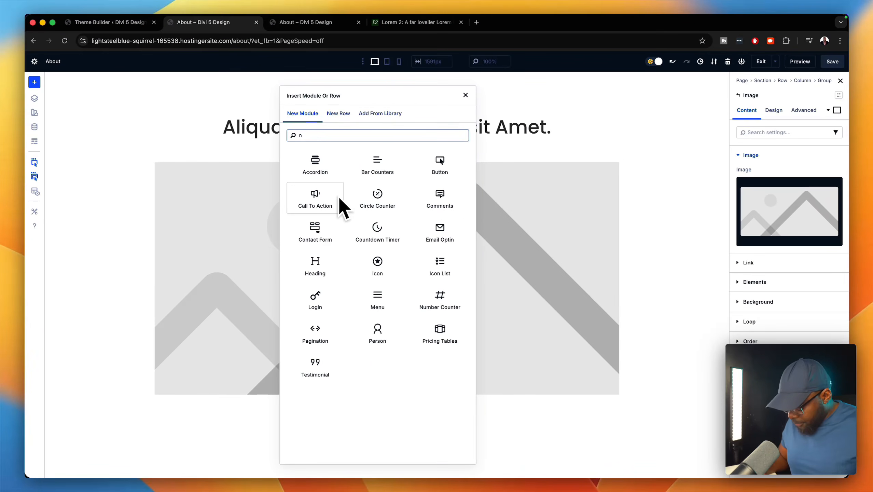
key(BackSpace)
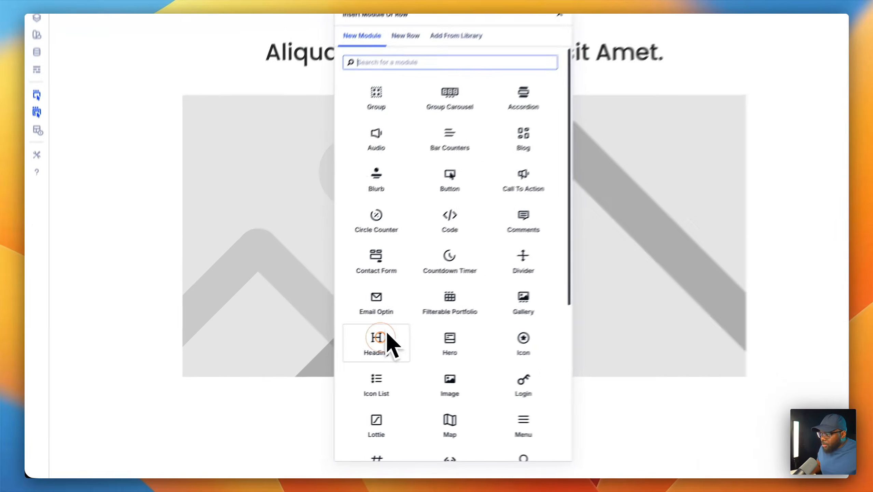
click(315, 367)
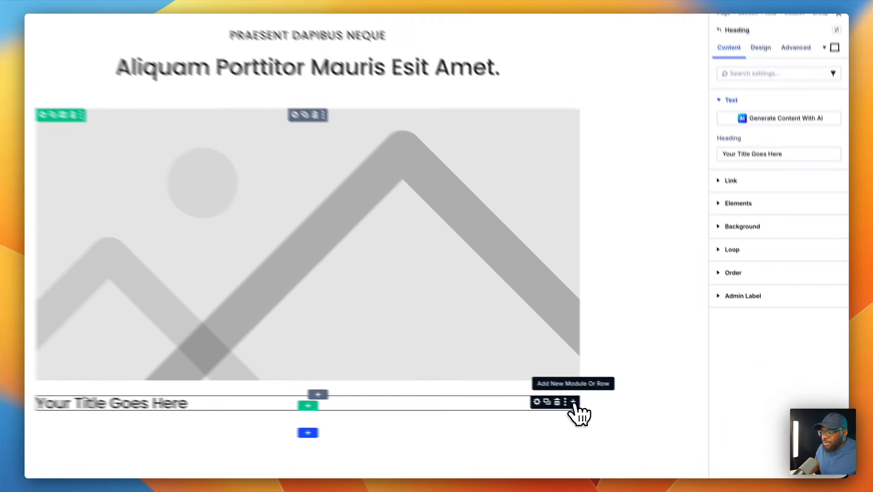
- Add a Toggle module below the heading, deleting the accidentally added Accordion
click(613, 413)
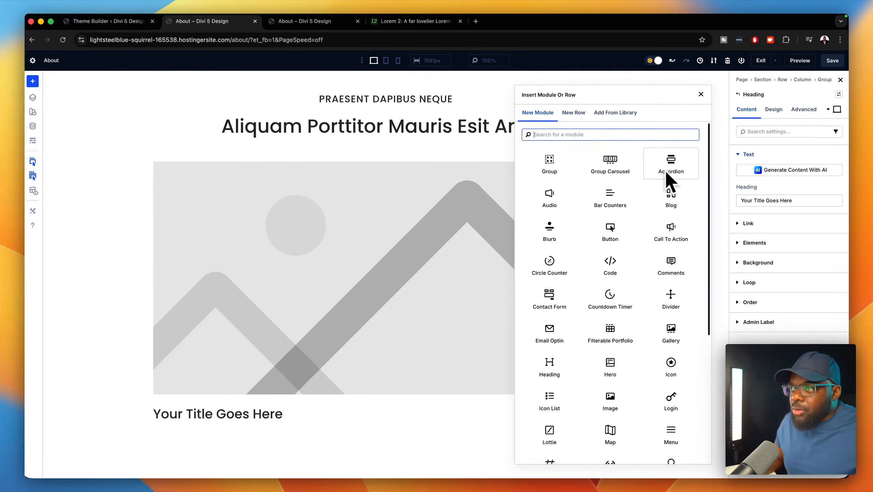
scroll(667, 195, down, 1)
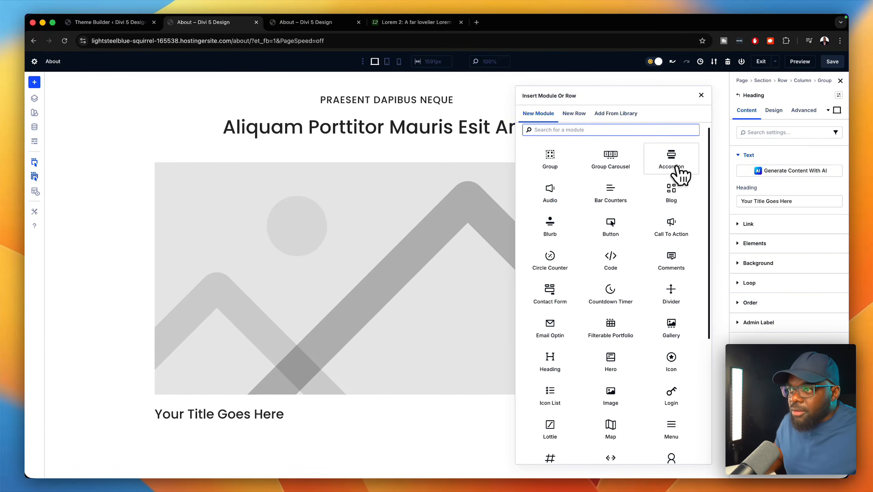
click(675, 169)
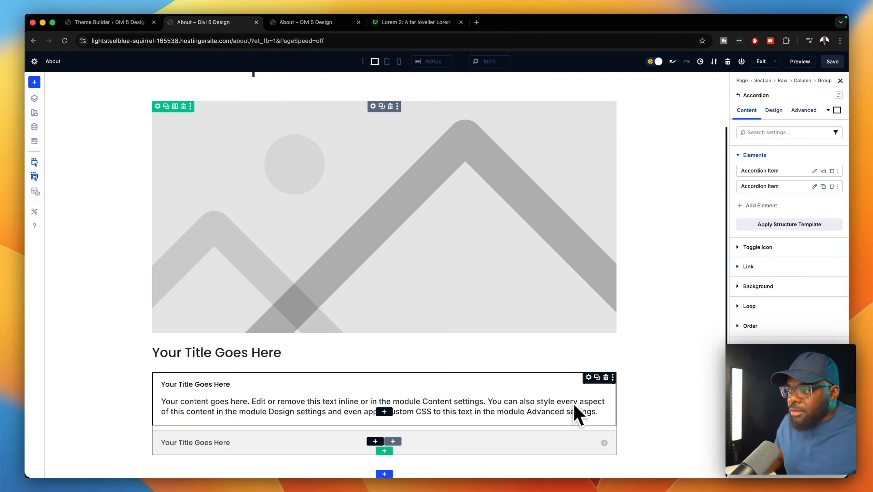
click(606, 377)
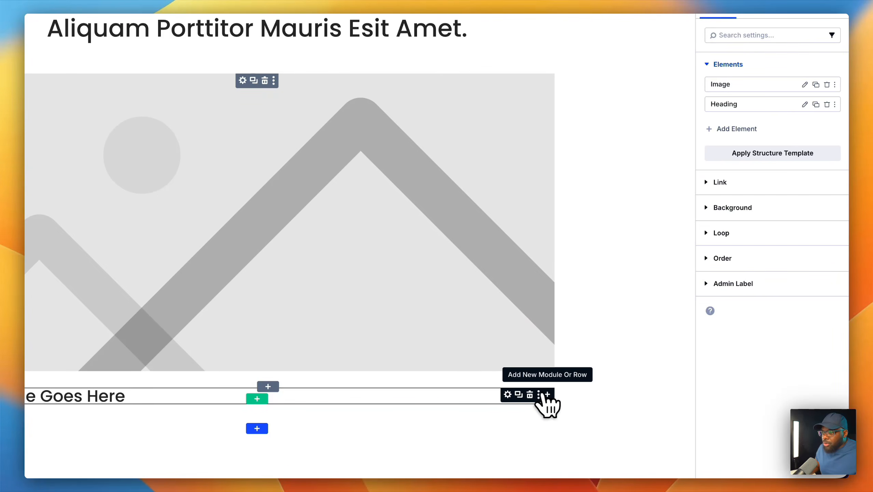
click(548, 395)
scroll(554, 361, down, 2)
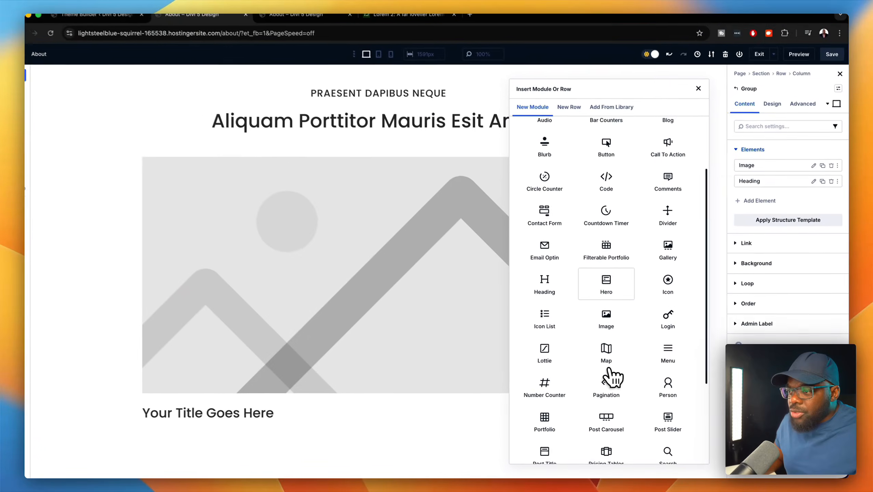
scroll(609, 370, down, 2)
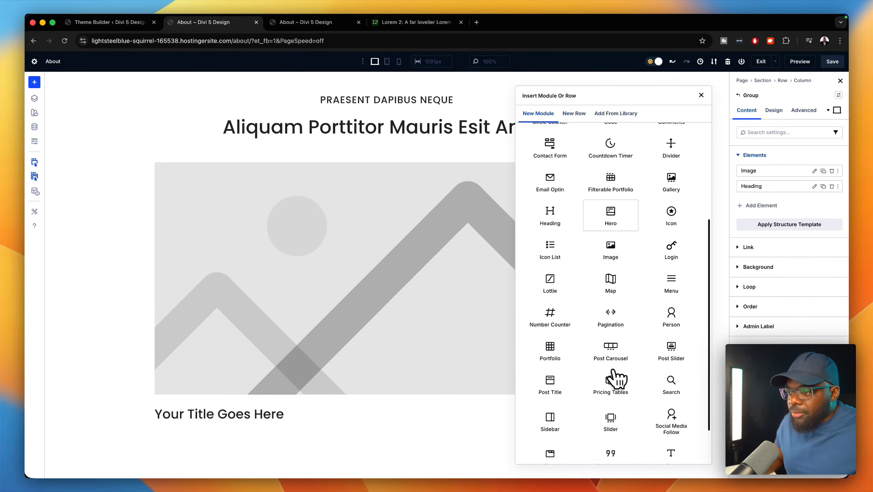
scroll(612, 372, down, 1)
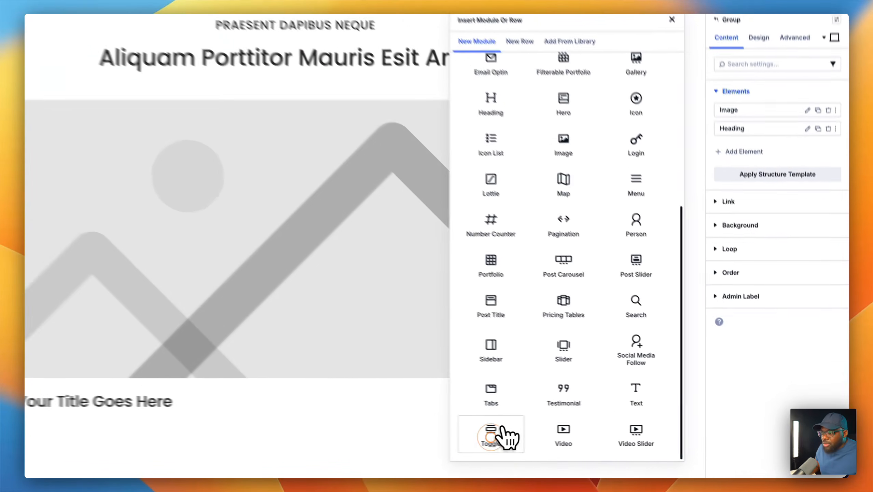
click(550, 441)
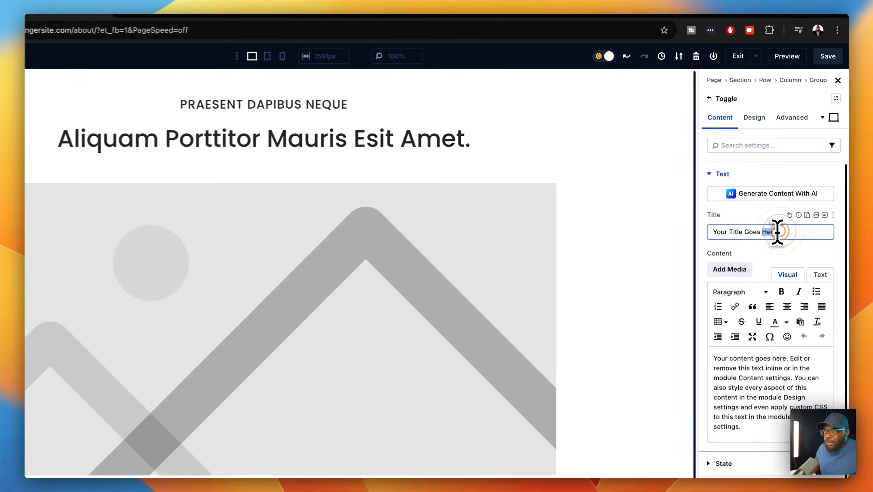
- Retitle the toggle 'Read Bio' and select its placeholder content
triple_click(789, 201)
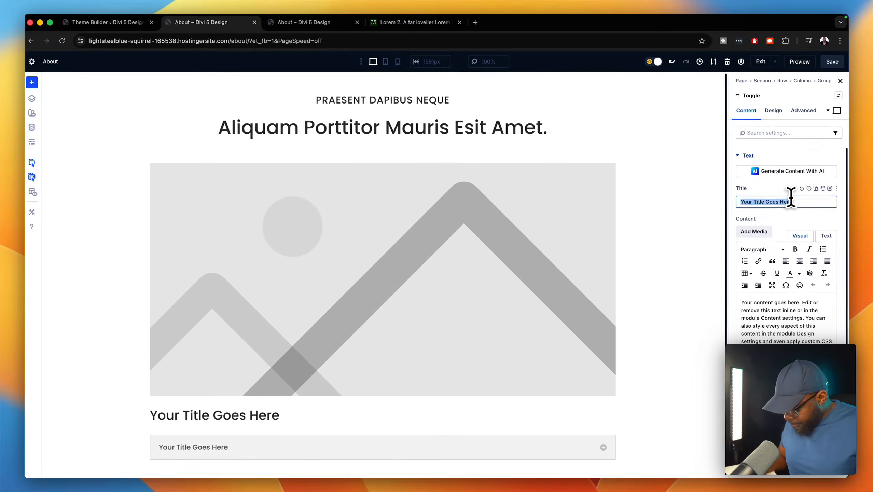
text(Read Bio)
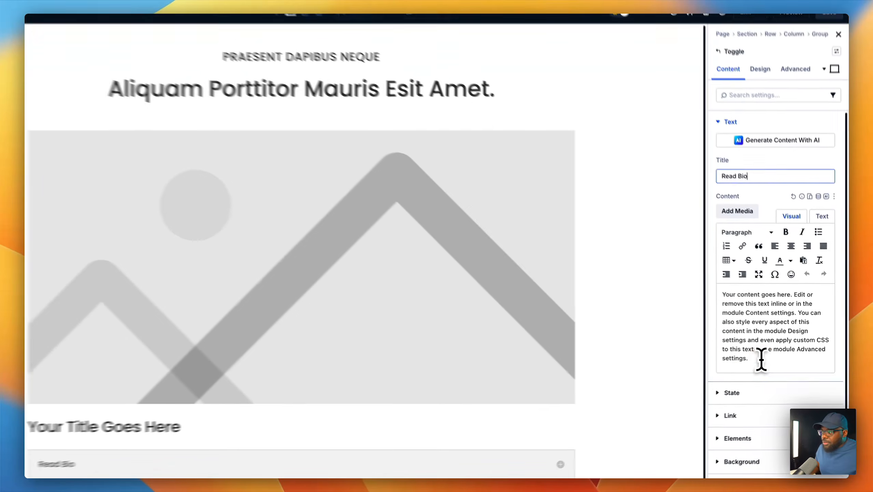
drag(759, 355, 731, 282)
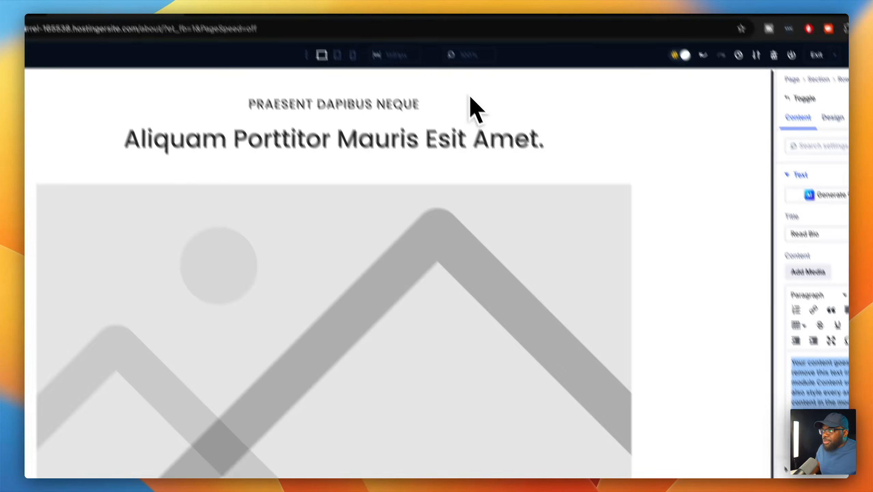
- Copy the four lorem paragraphs from 'Donec' to 'amet nisi.' on Lorem 2 and paste them as the toggle content
click(399, 23)
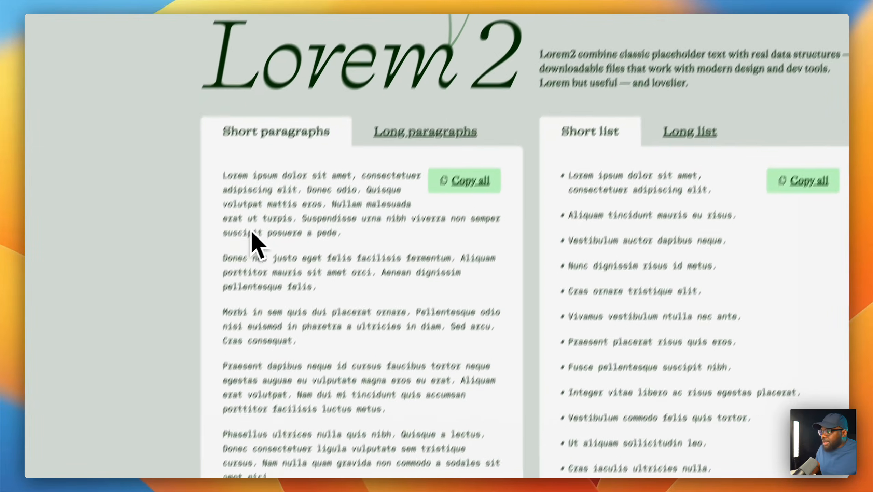
click(120, 371)
drag(248, 240, 458, 473)
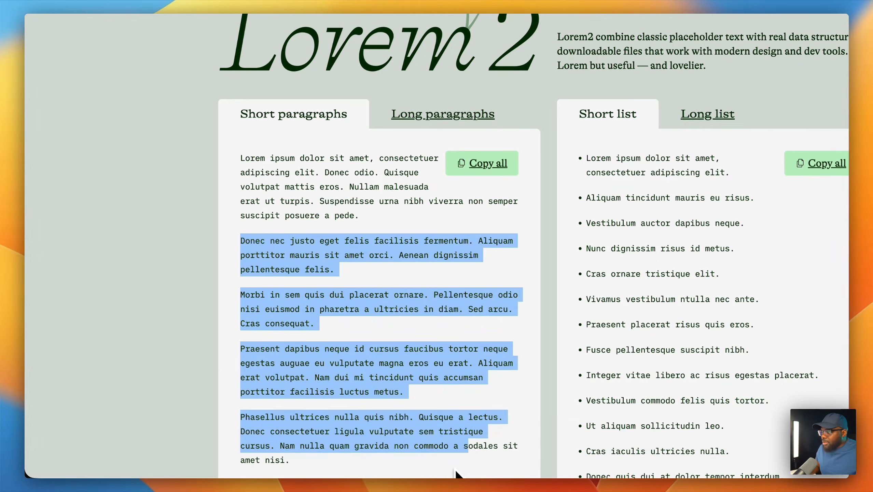
scroll(447, 448, down, 3)
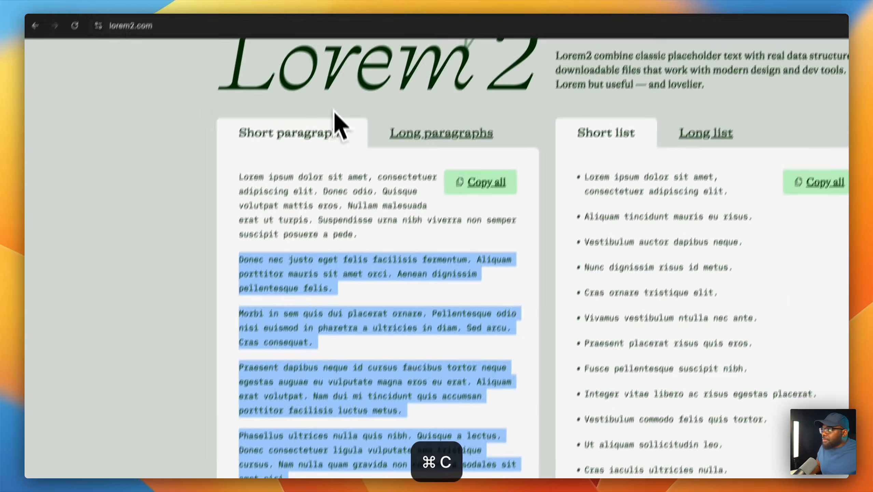
click(226, 25)
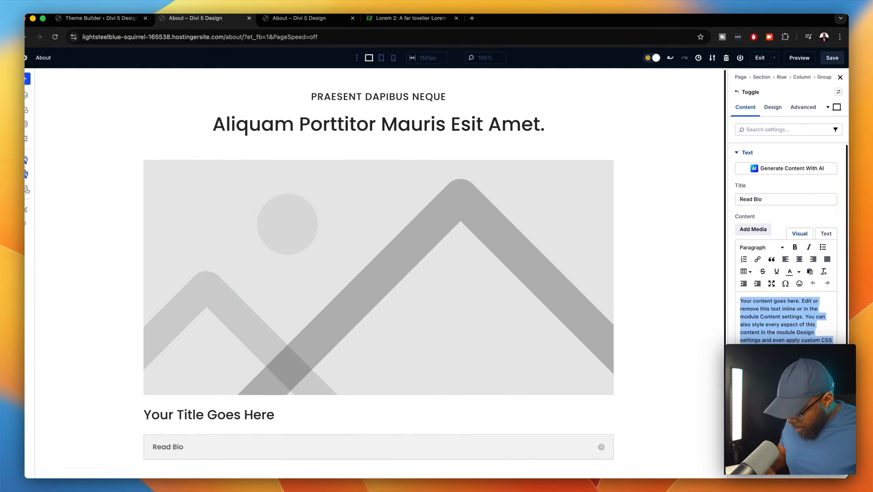
key(super+v)
scroll(787, 268, down, 3)
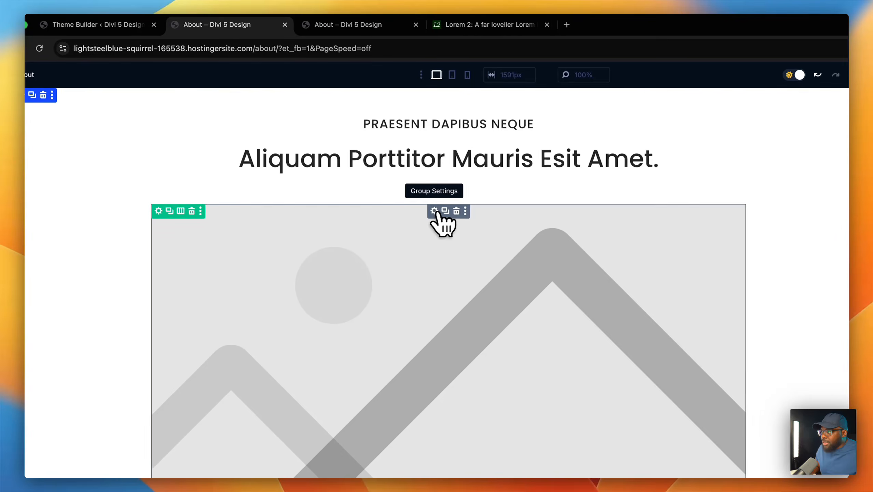
- Swap the card's placeholder image for the Media Library portrait of the woman in the orange top
click(414, 197)
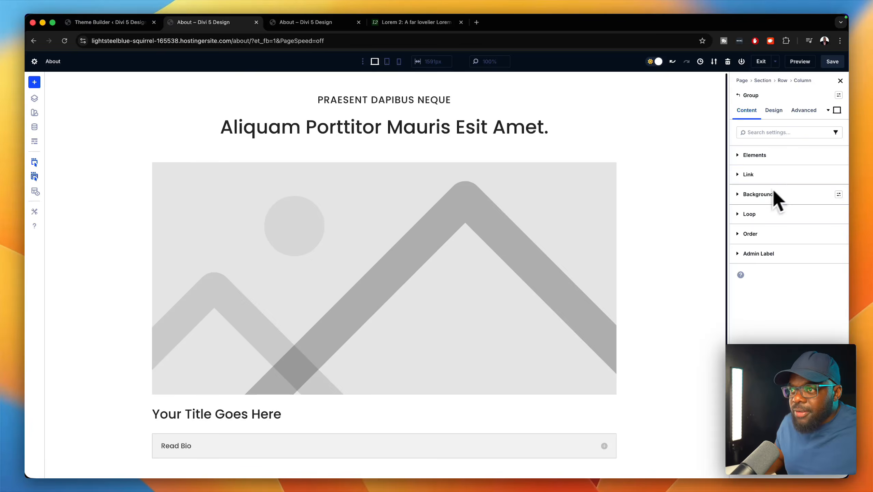
click(441, 250)
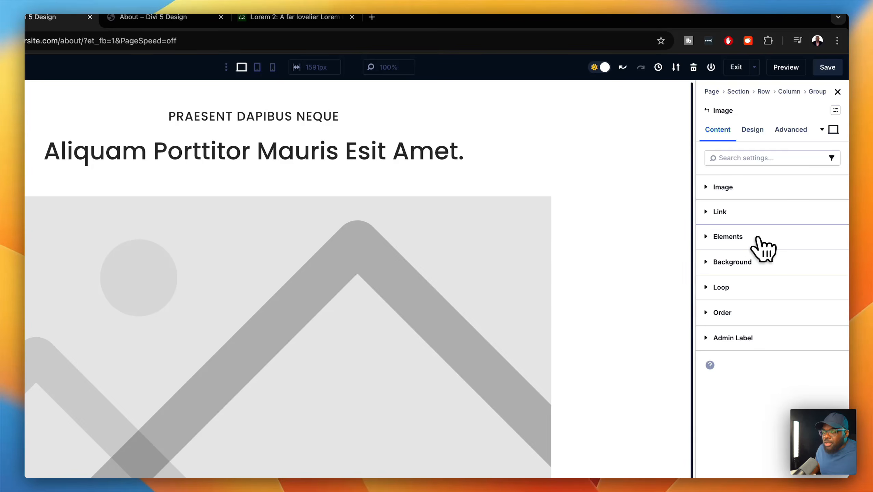
click(750, 187)
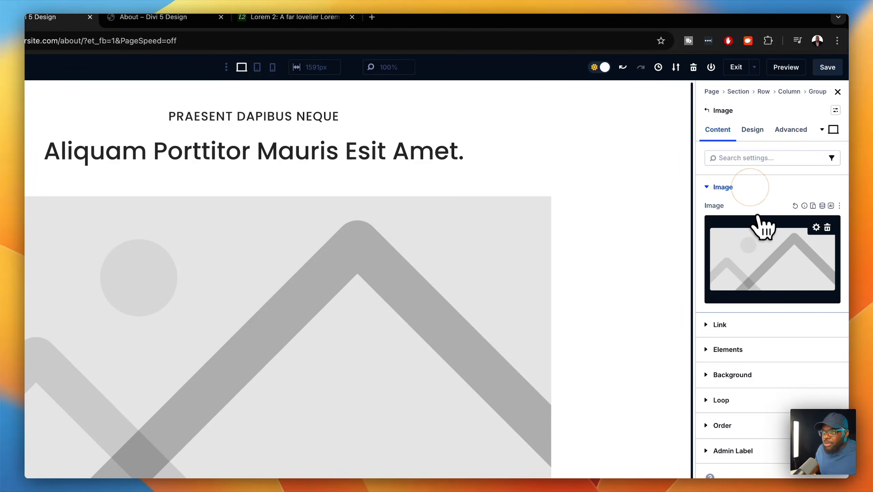
click(762, 257)
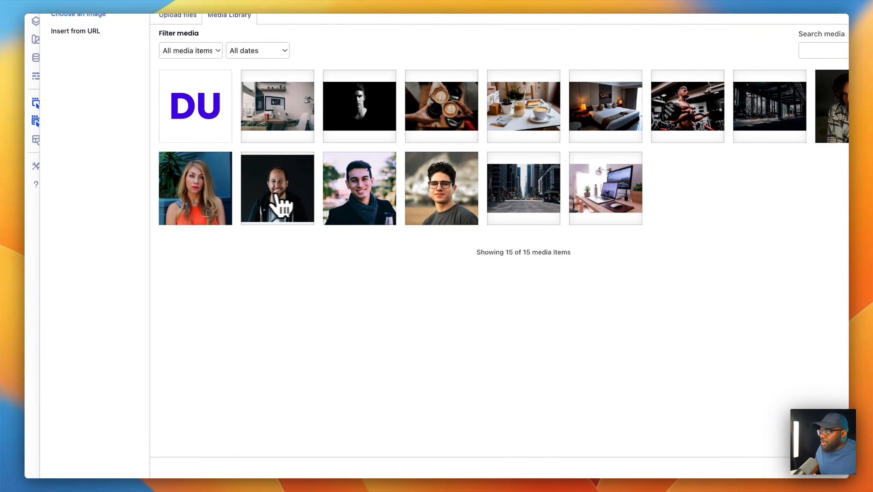
click(206, 203)
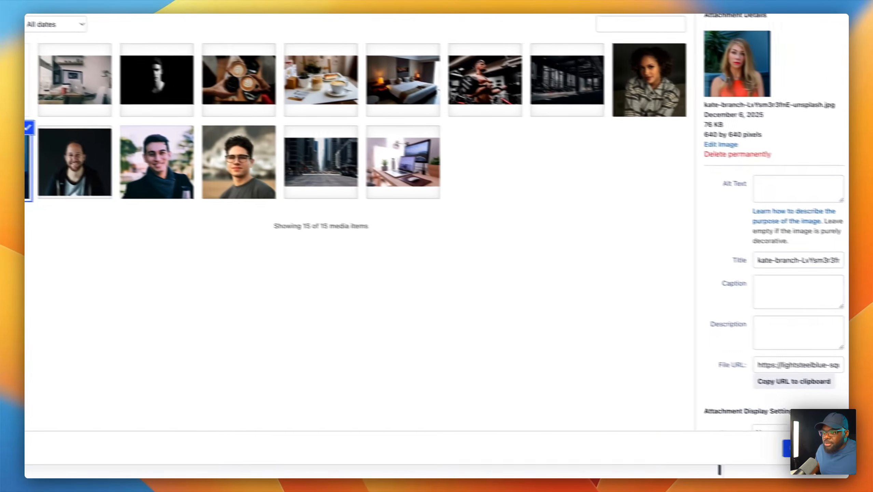
click(800, 445)
scroll(540, 354, down, 2)
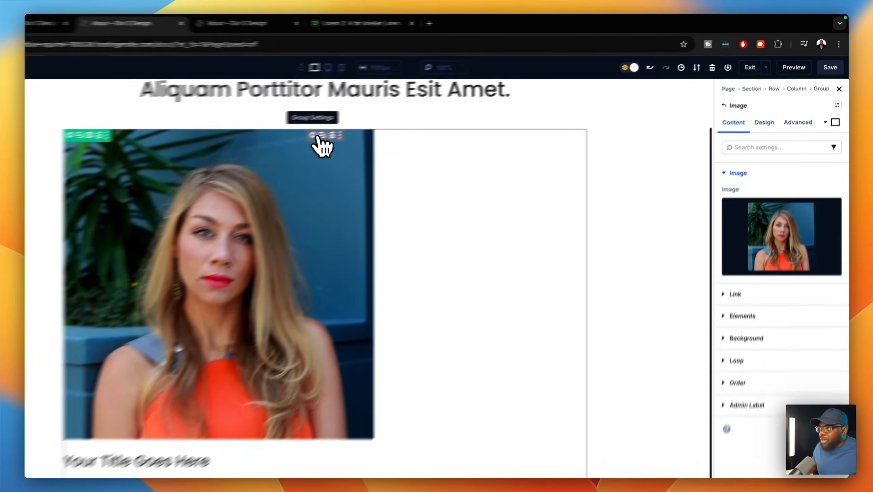
click(373, 122)
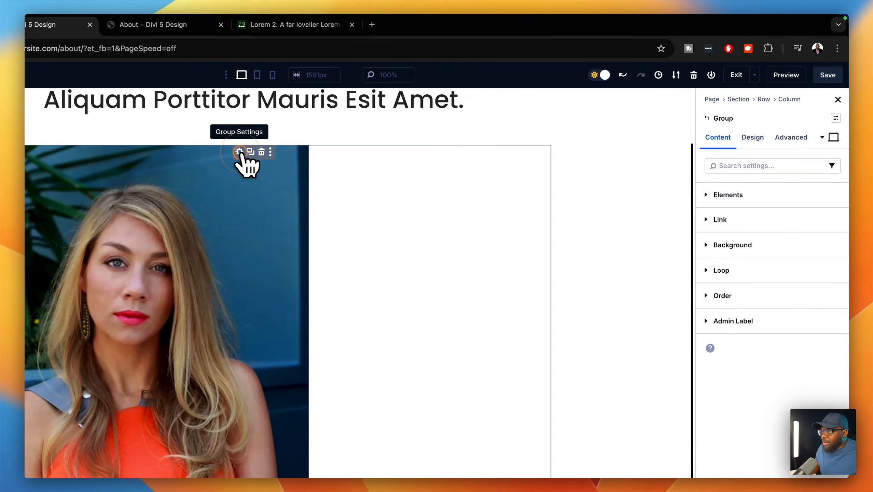
- Set the team card group's Design > Sizing width to 30%
click(752, 138)
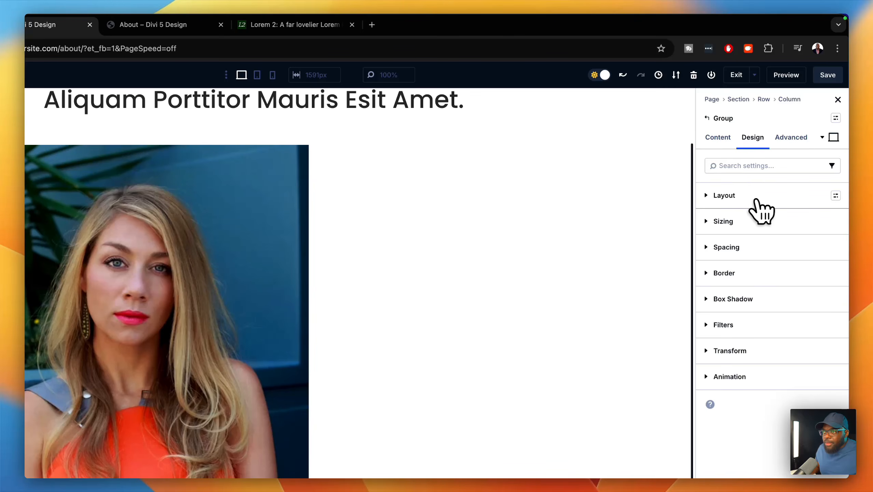
click(755, 223)
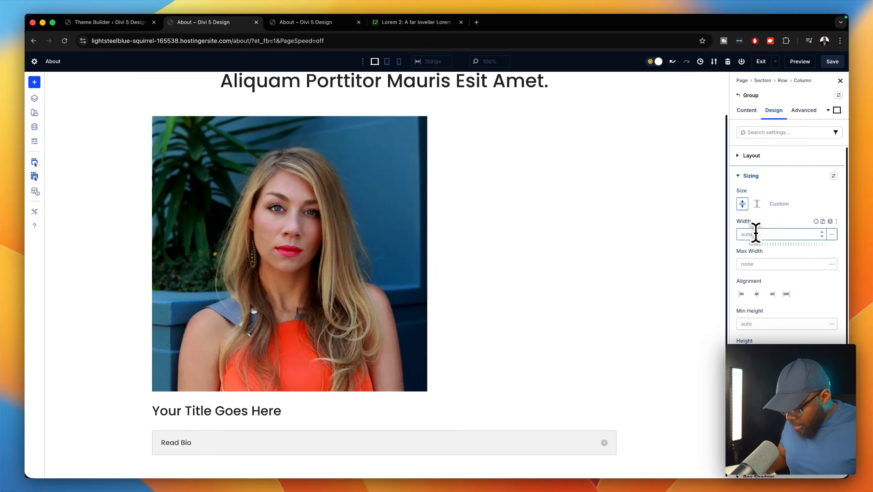
text(%)
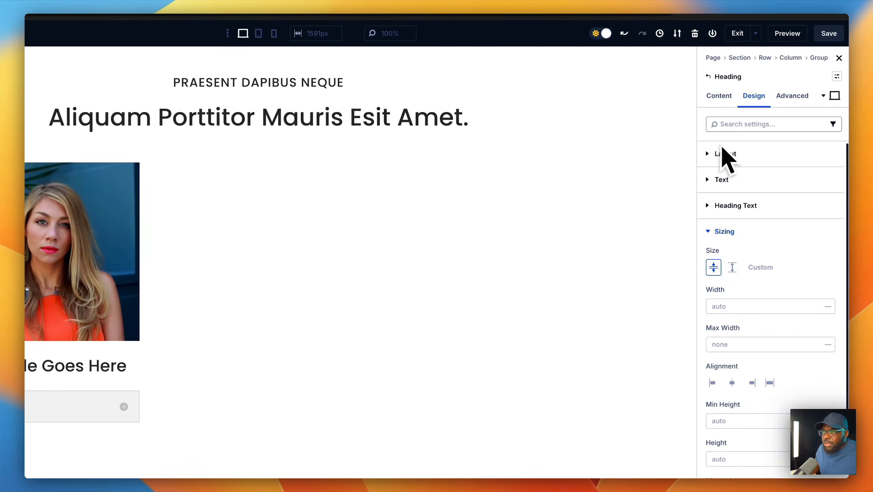
- Replace the 'Your Title Goes Here' heading text with the team member's name
click(719, 97)
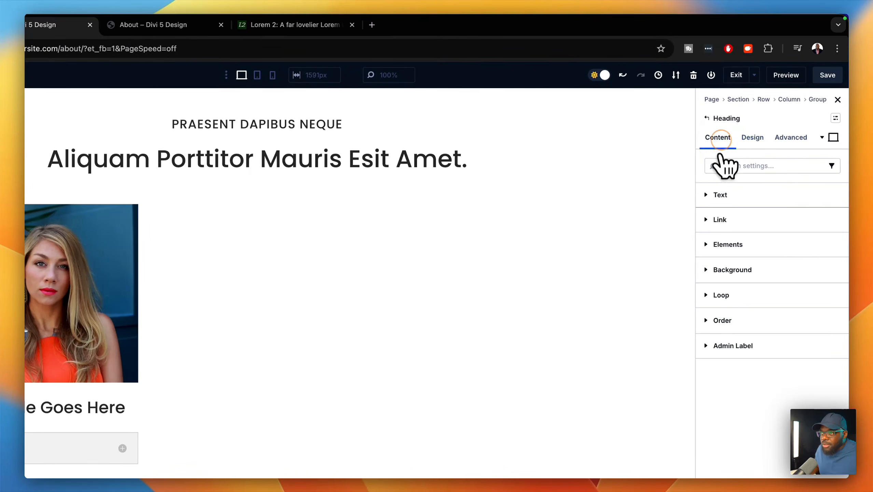
click(733, 195)
triple_click(792, 254)
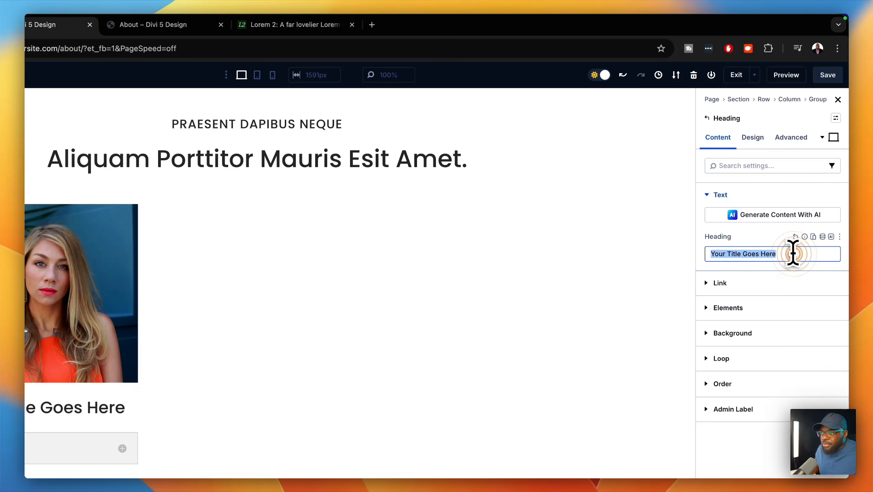
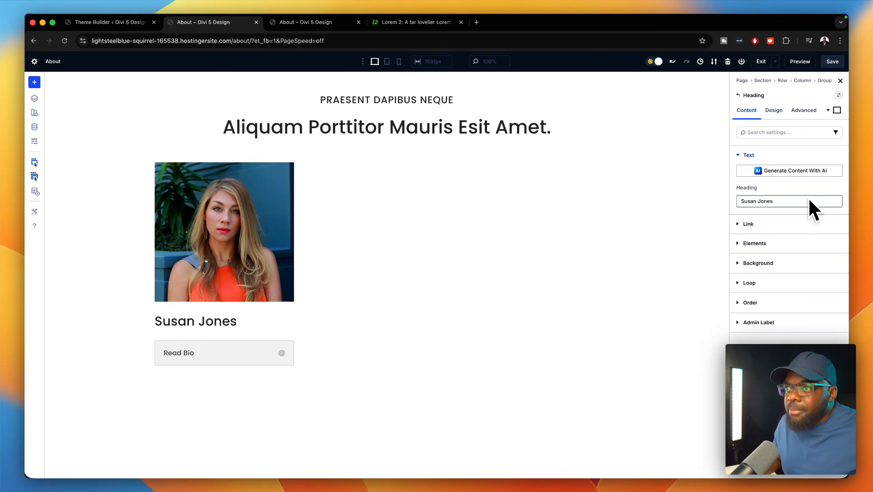
- Make the name an H5 heading with the H5 global preset text size
click(773, 110)
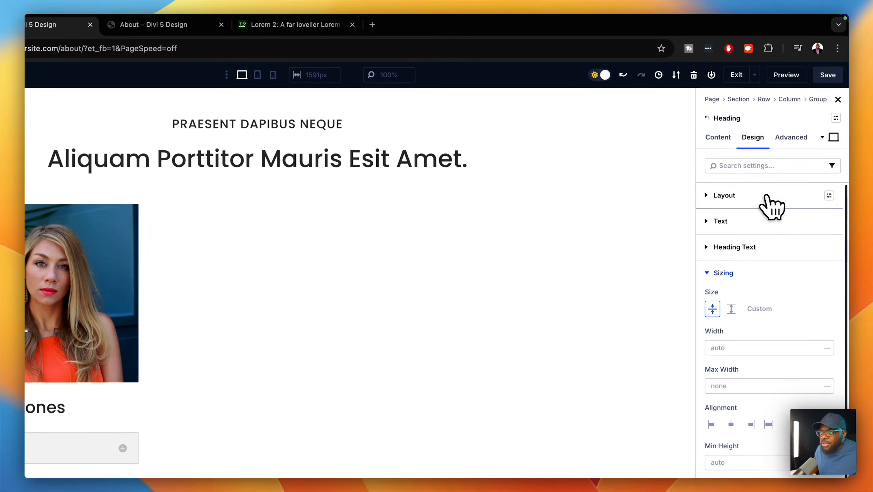
click(768, 247)
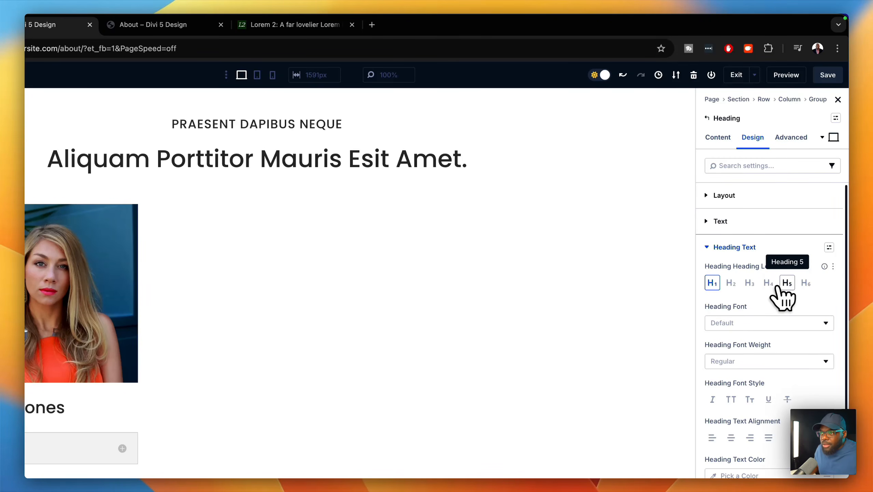
click(787, 284)
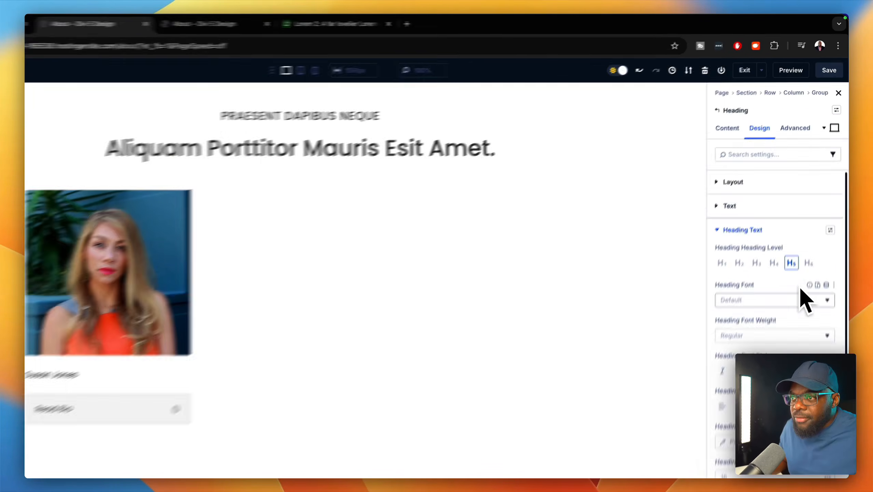
scroll(809, 325, down, 3)
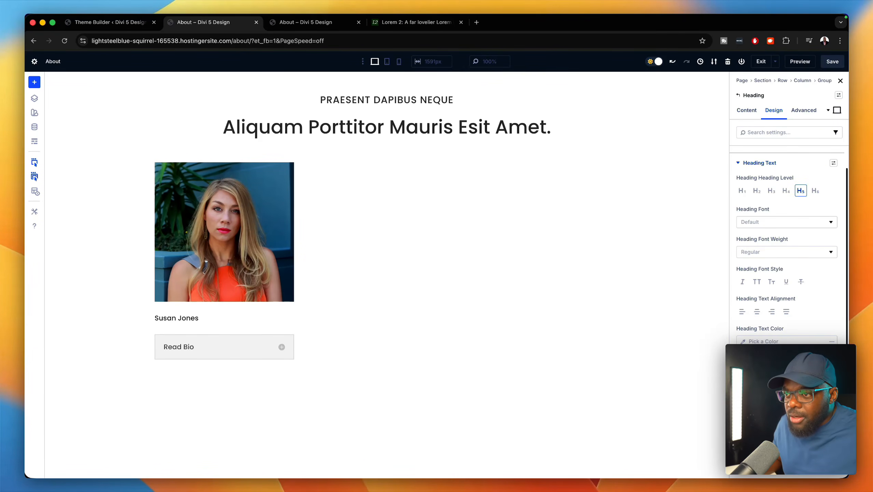
click(833, 358)
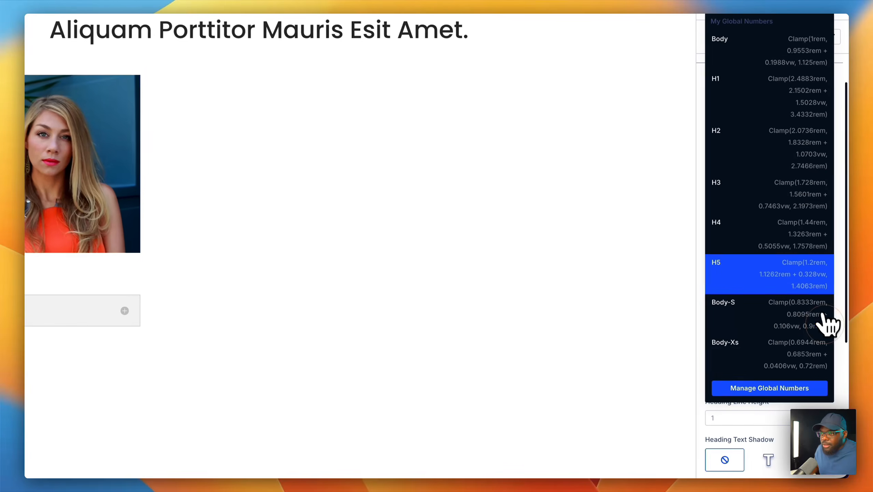
click(787, 273)
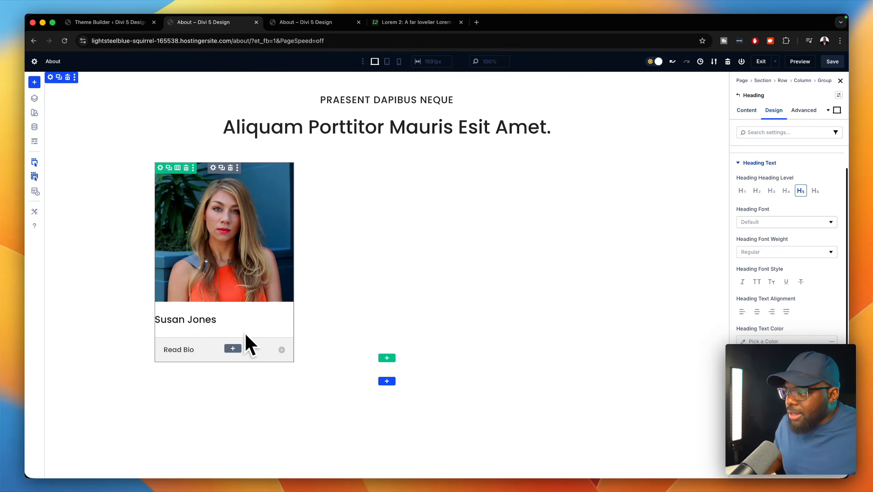
- Set the team card group's horizontal and vertical layout gaps to 0
click(213, 168)
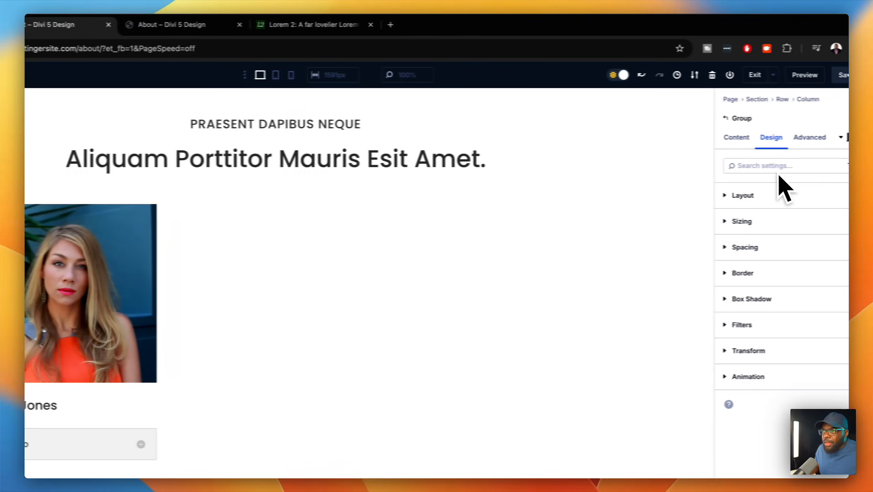
click(766, 200)
click(730, 269)
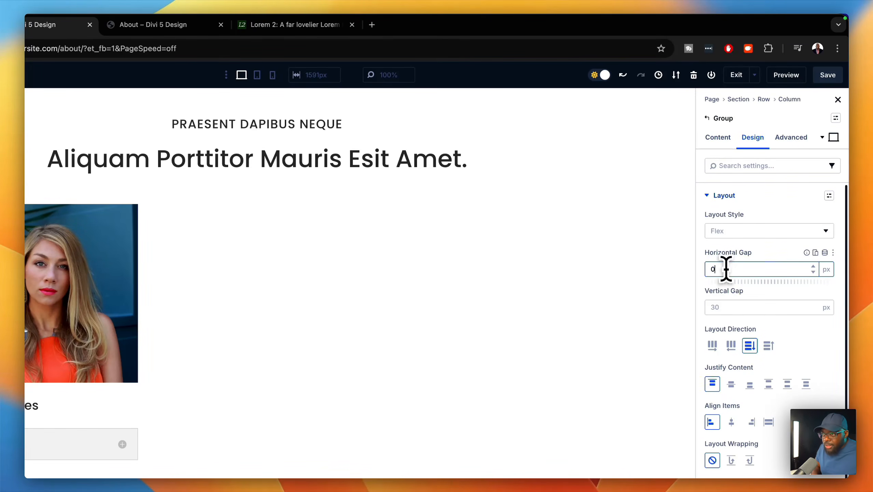
click(717, 307)
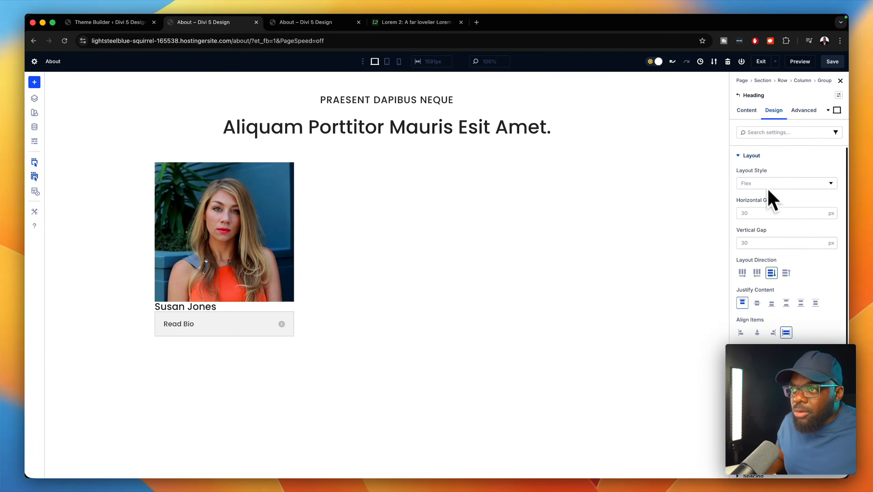
scroll(788, 279, down, 2)
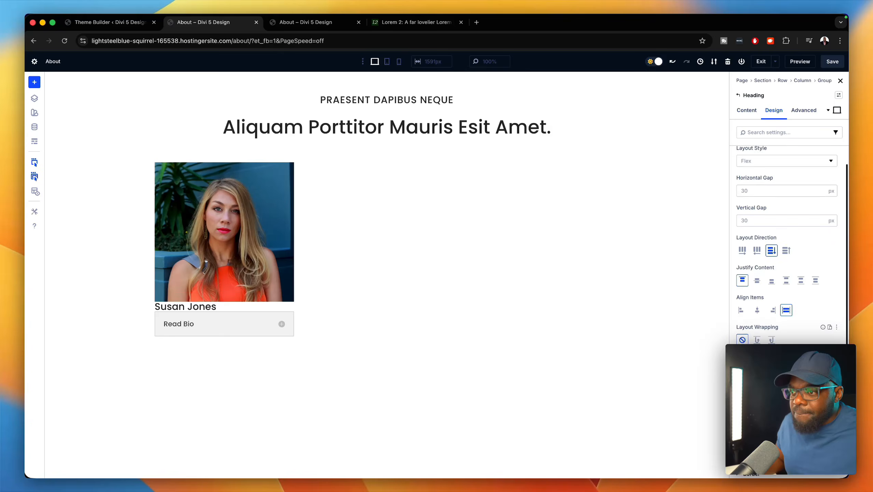
scroll(788, 276, down, 3)
click(782, 424)
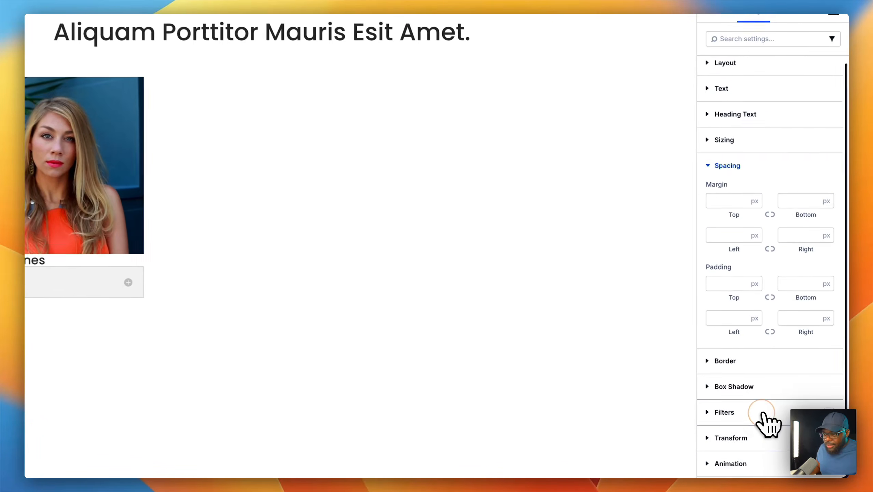
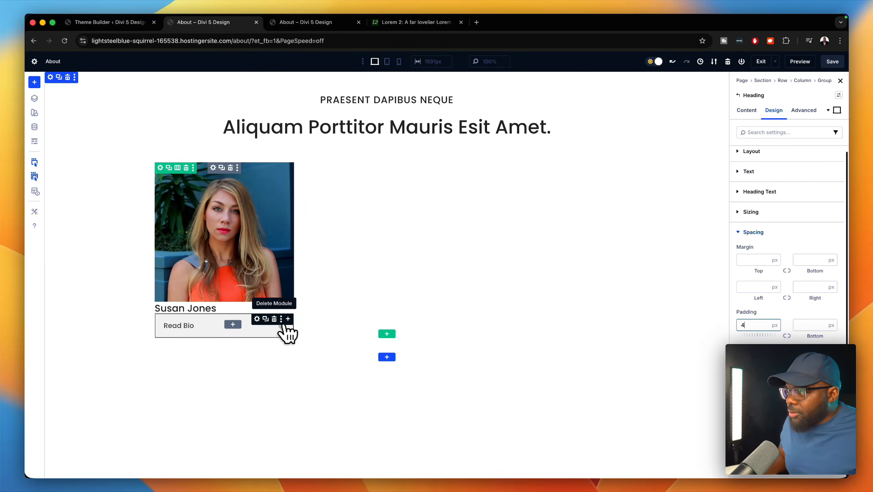
- Give the Read Bio toggle a 16px top margin
click(256, 319)
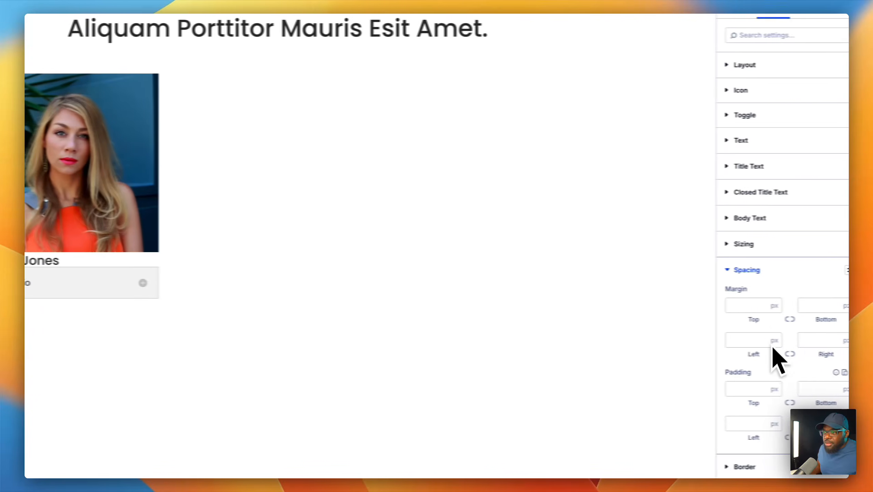
click(718, 305)
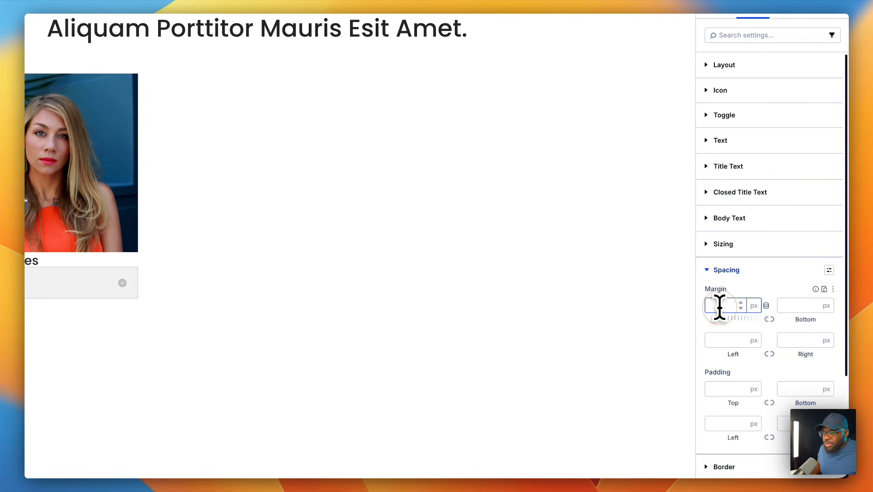
text(8px)
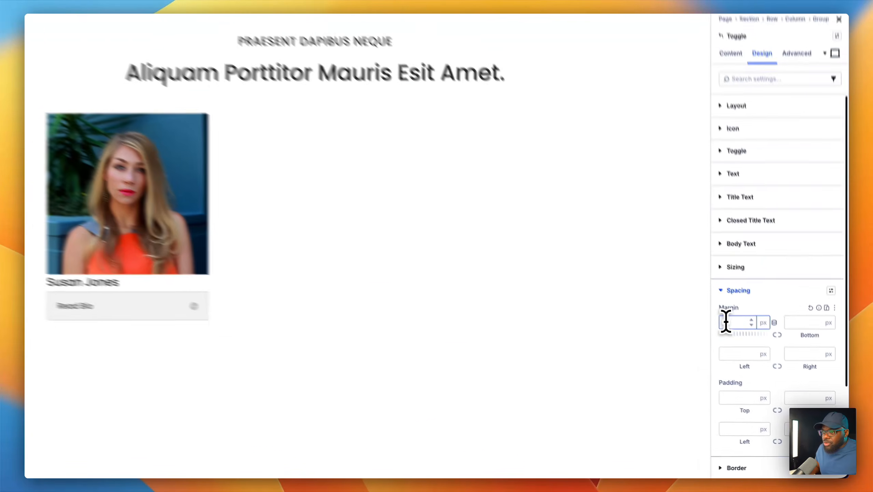
click(747, 342)
drag(719, 306, 705, 302)
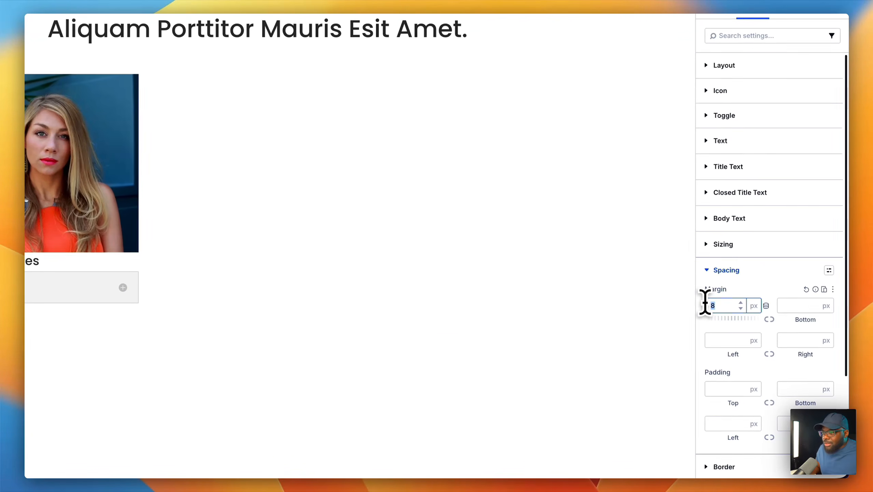
text(16)
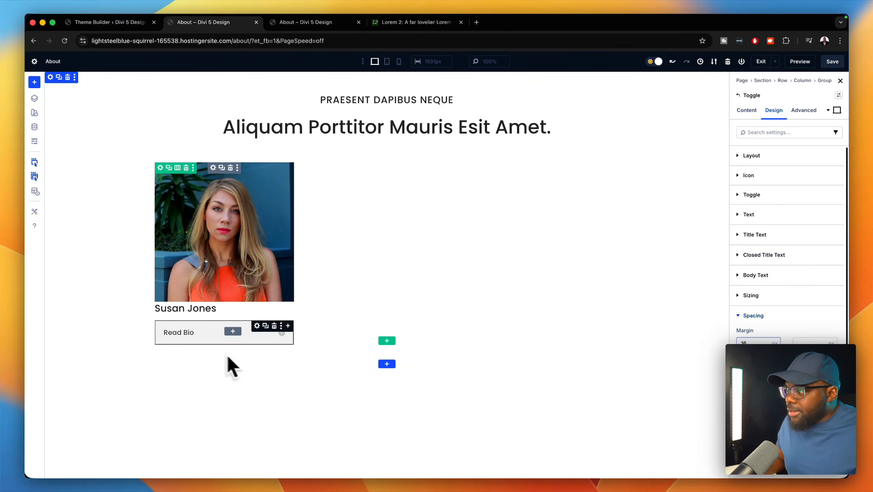
- Clear the name heading's top padding and give it an 8px top margin
click(257, 307)
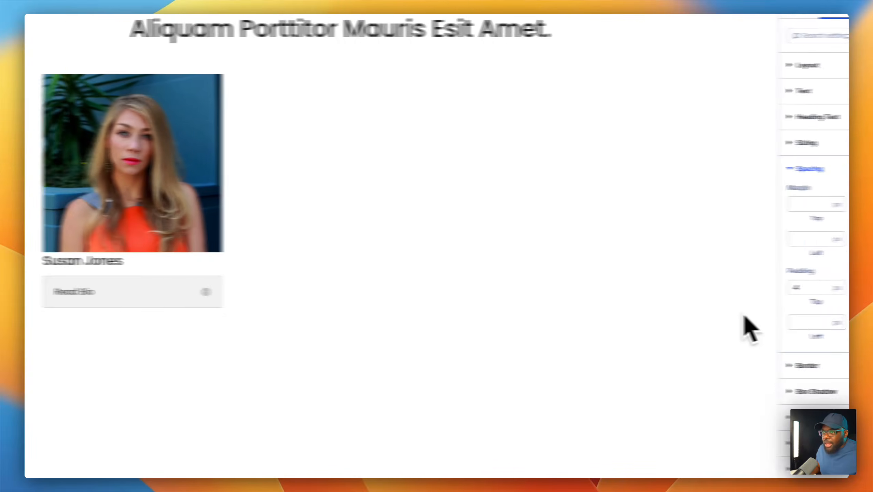
click(754, 331)
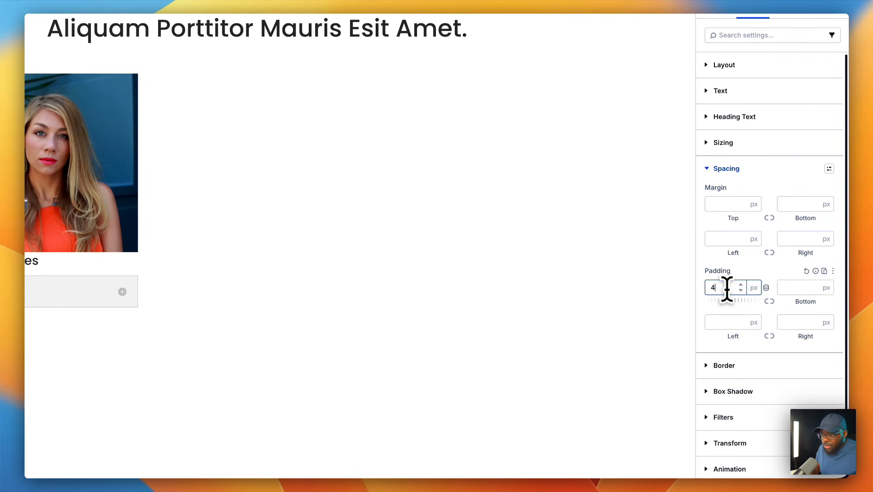
key(BackSpace)
click(720, 203)
text(8)
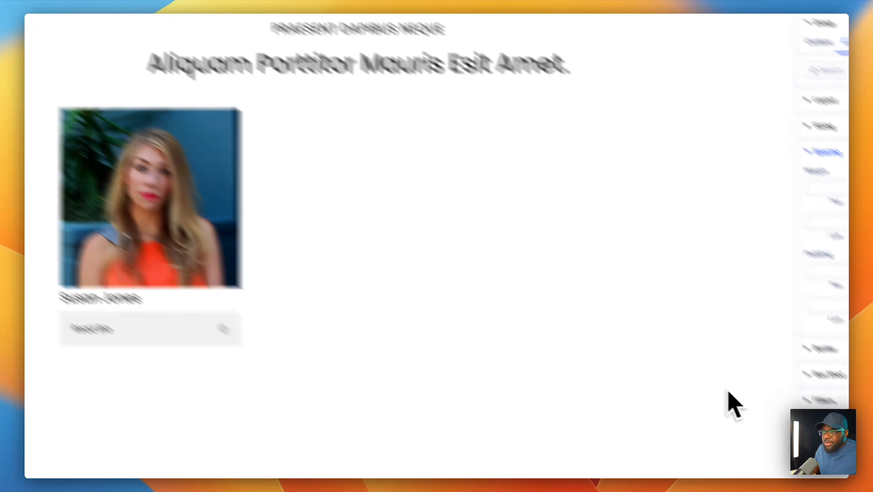
- Set the card group's linked padding to 1rem on all sides
click(828, 273)
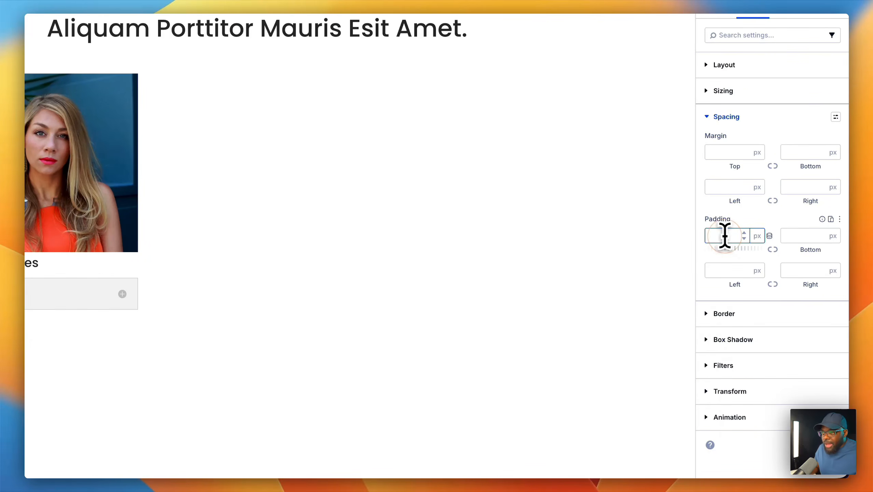
text(2rem)
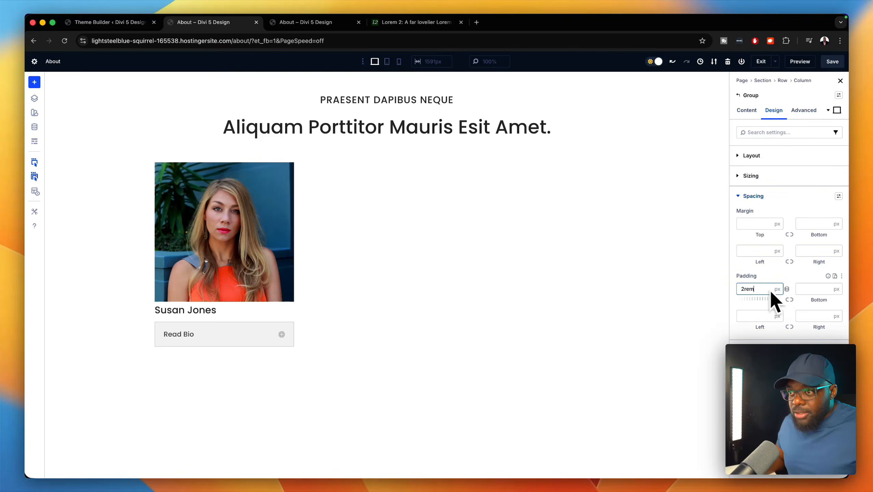
click(792, 299)
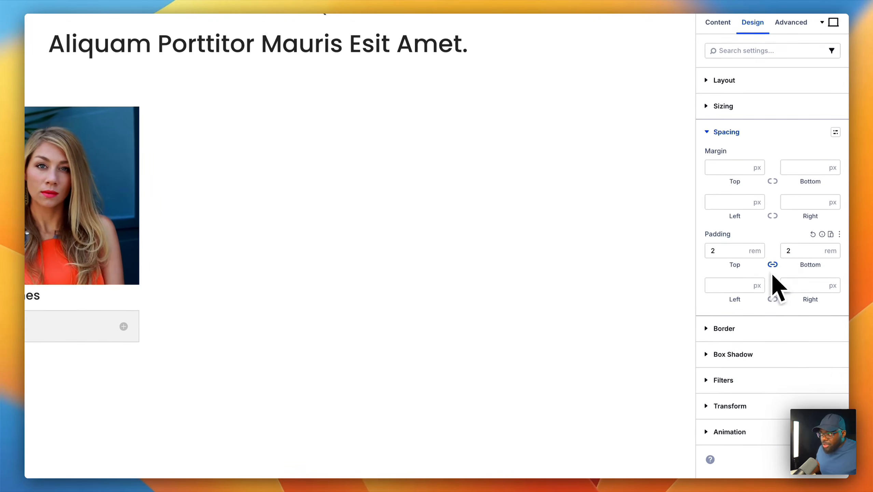
click(732, 285)
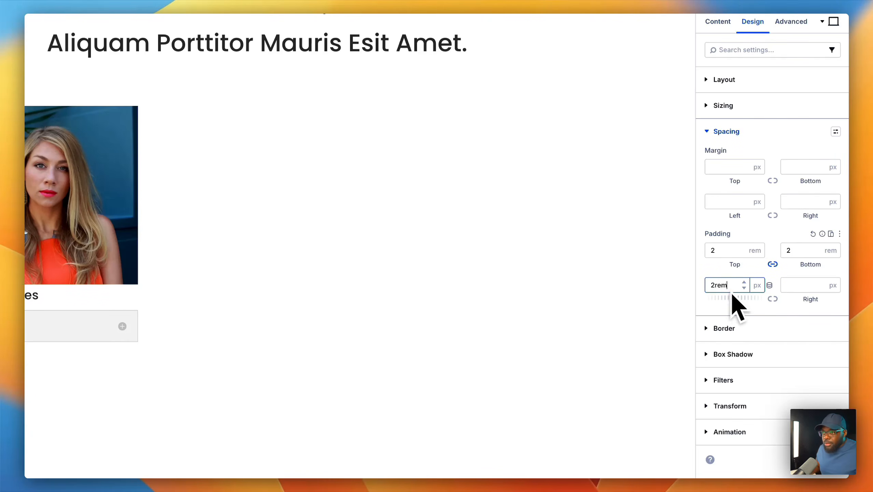
text(2rem)
click(773, 298)
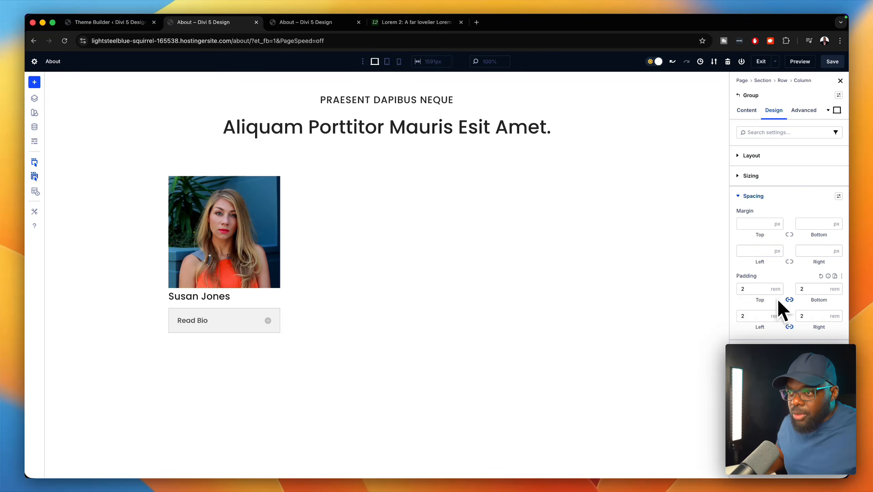
click(764, 291)
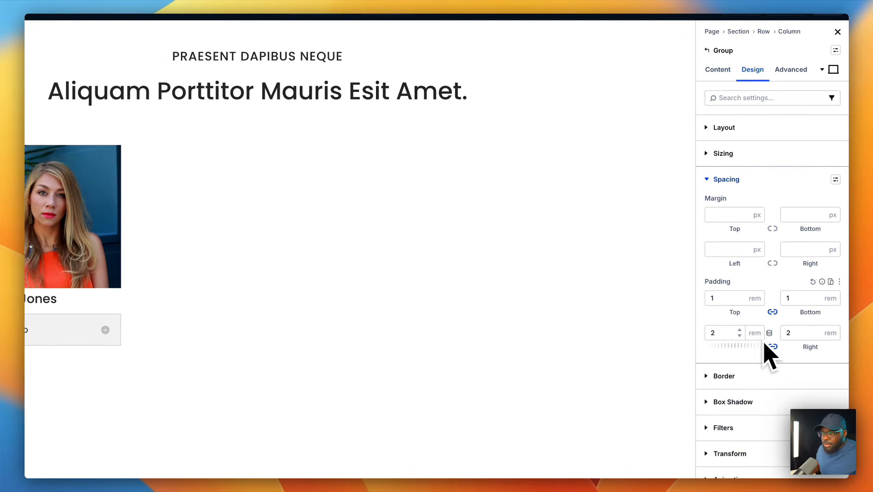
click(739, 334)
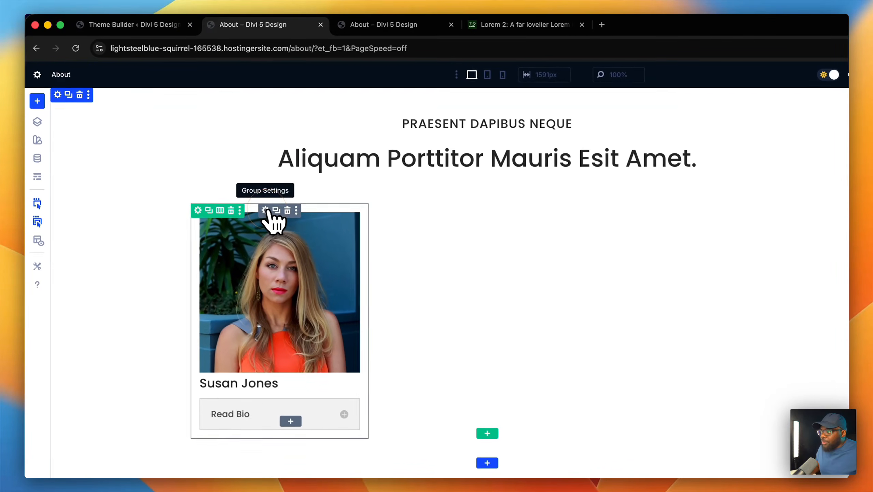
- Give the card group a Light Gray global background colour
click(265, 210)
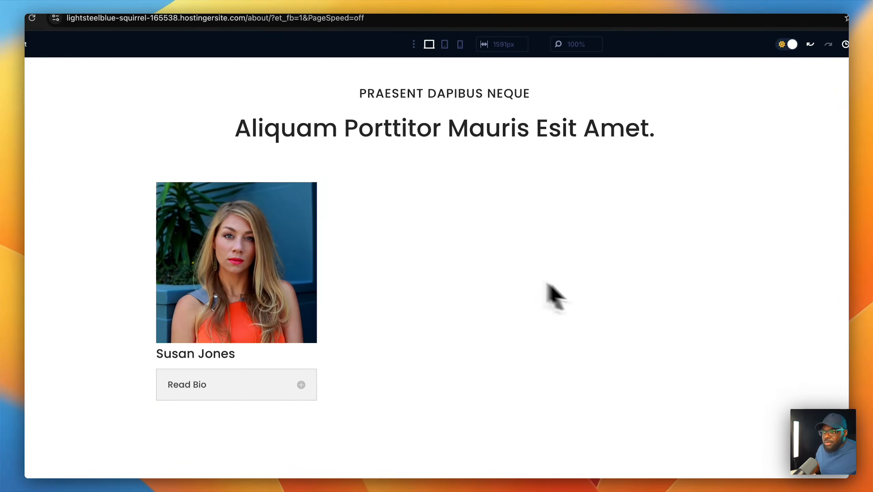
click(719, 122)
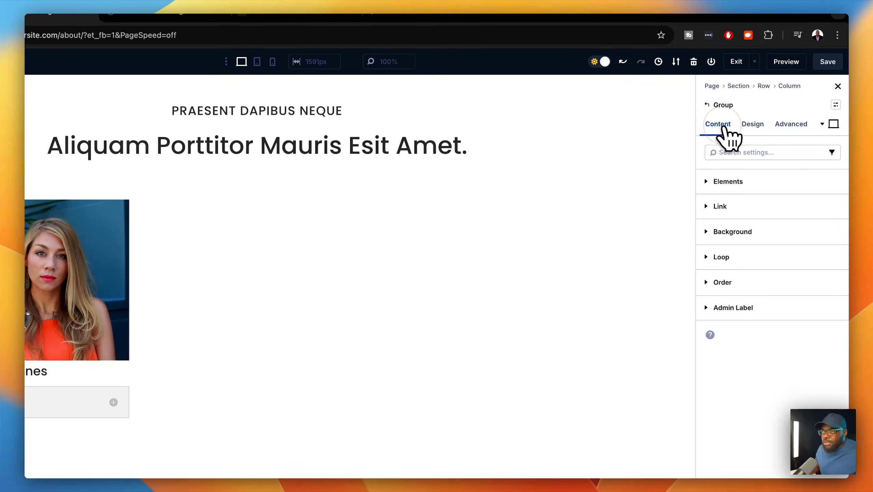
click(315, 460)
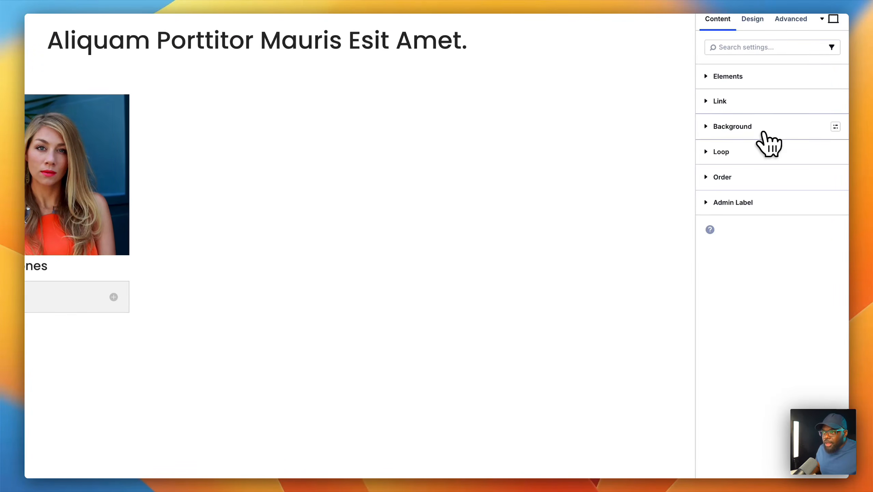
click(764, 130)
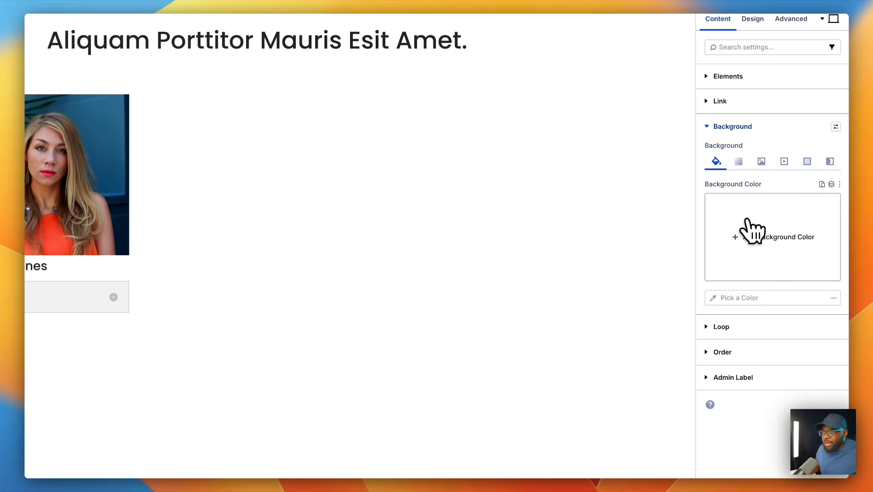
click(748, 235)
click(632, 415)
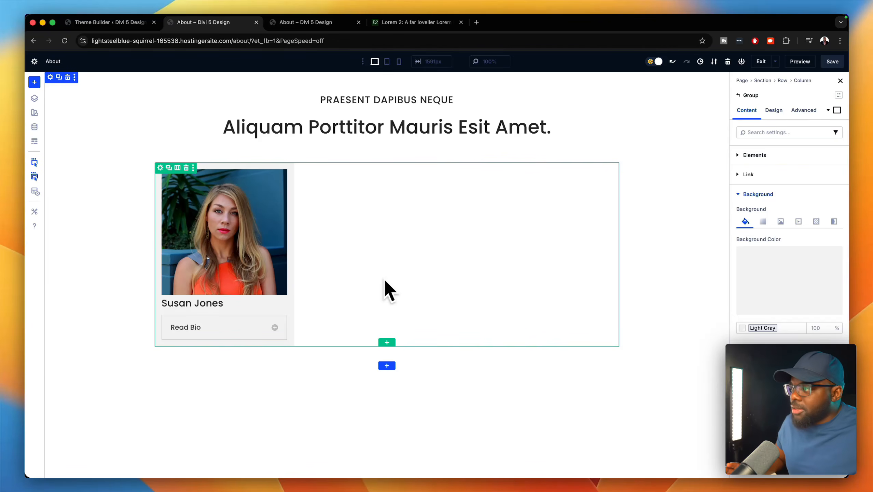
click(237, 168)
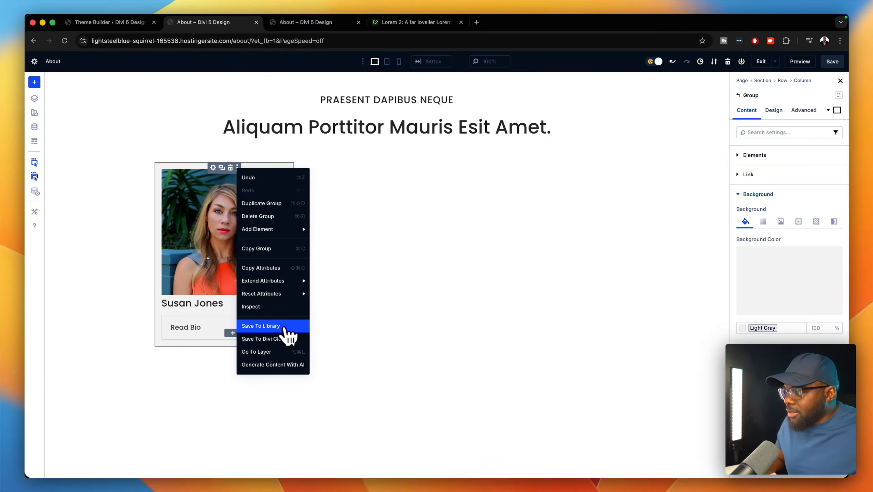
- Save the card group to the library under the name 'person'
click(285, 327)
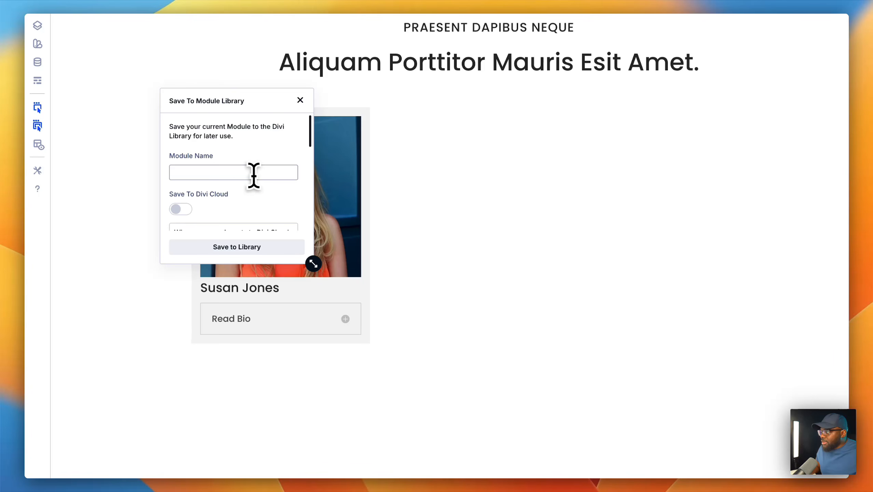
click(248, 174)
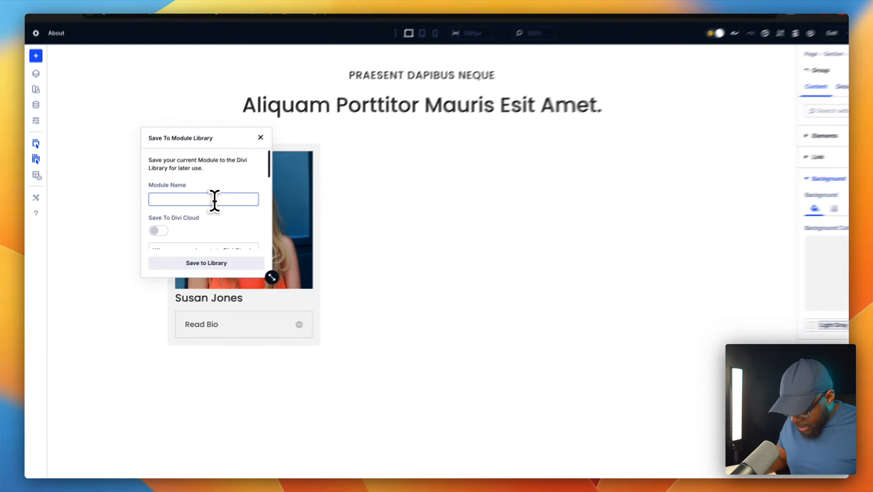
text(person)
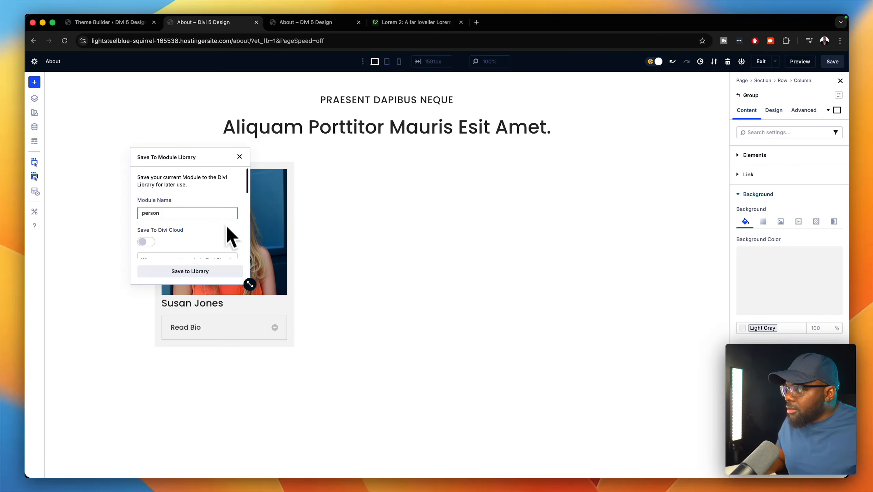
click(215, 272)
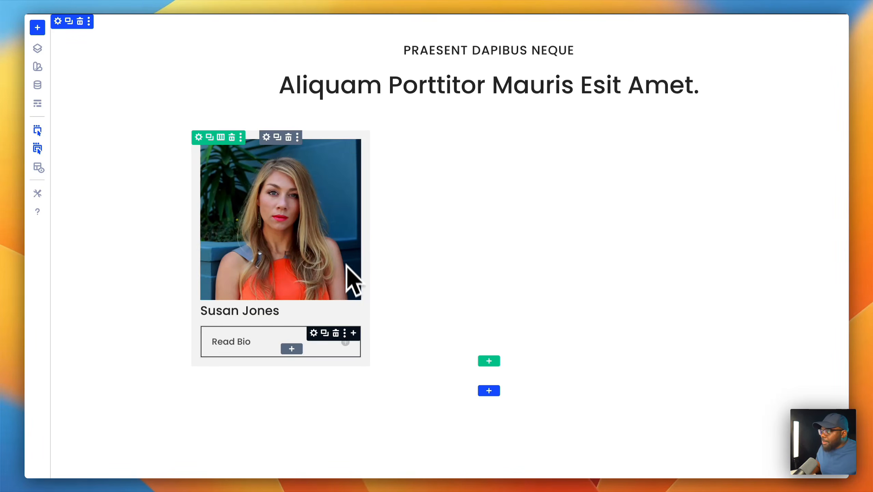
- Duplicate the person card so copies stack below it in the column
click(277, 137)
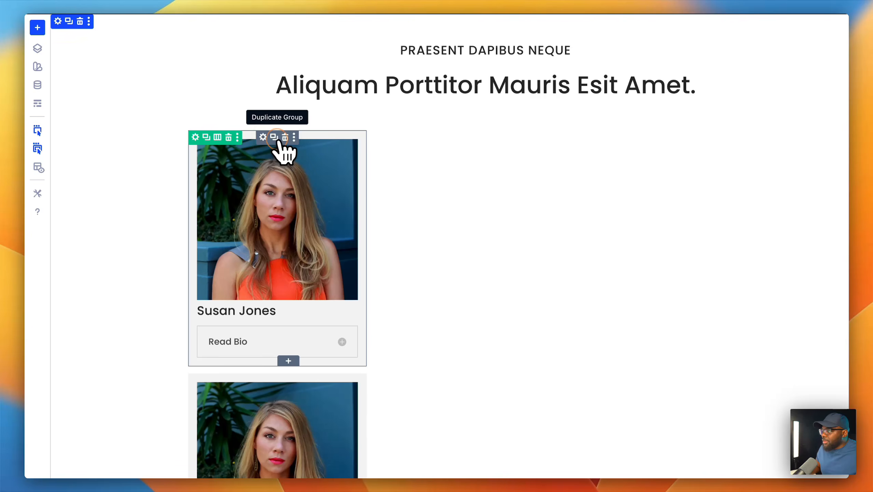
scroll(574, 353, down, 5)
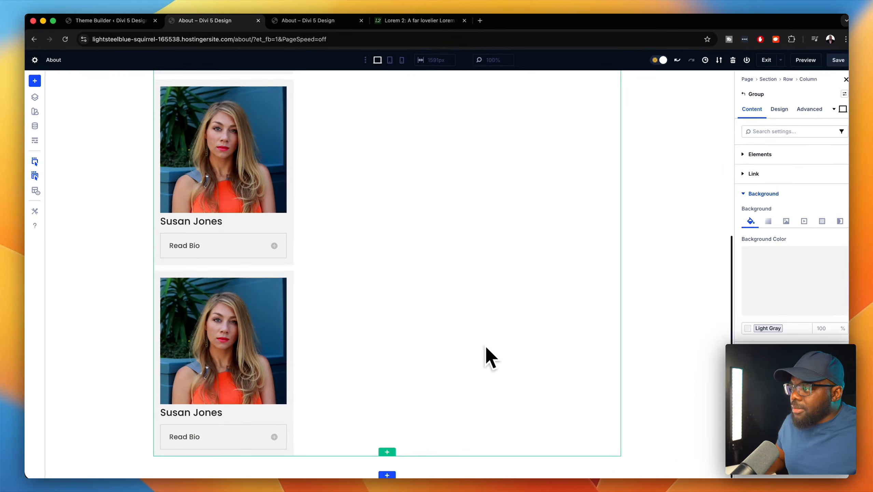
scroll(486, 347, up, 5)
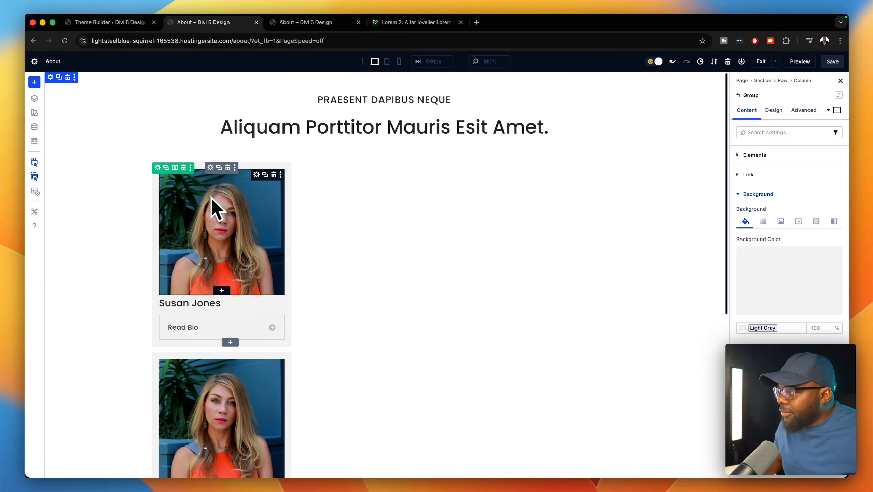
- Set the column's layout direction to Row with Justify Content set to Space Around
click(158, 167)
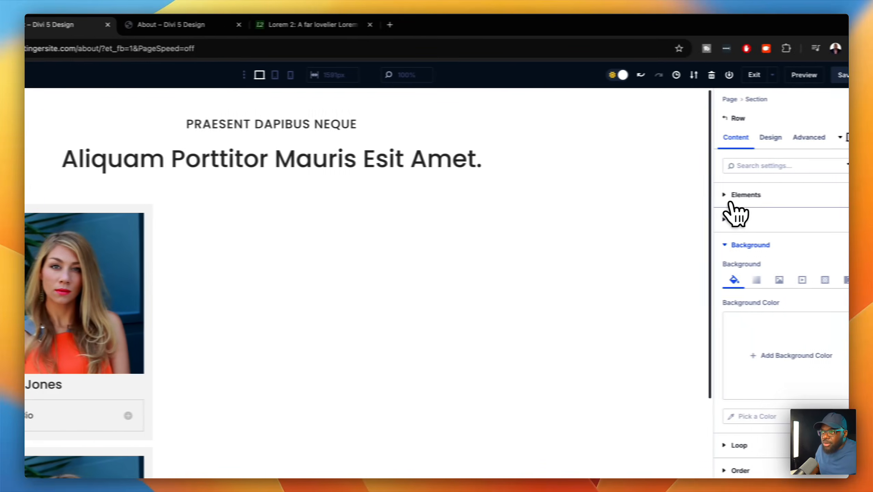
click(744, 195)
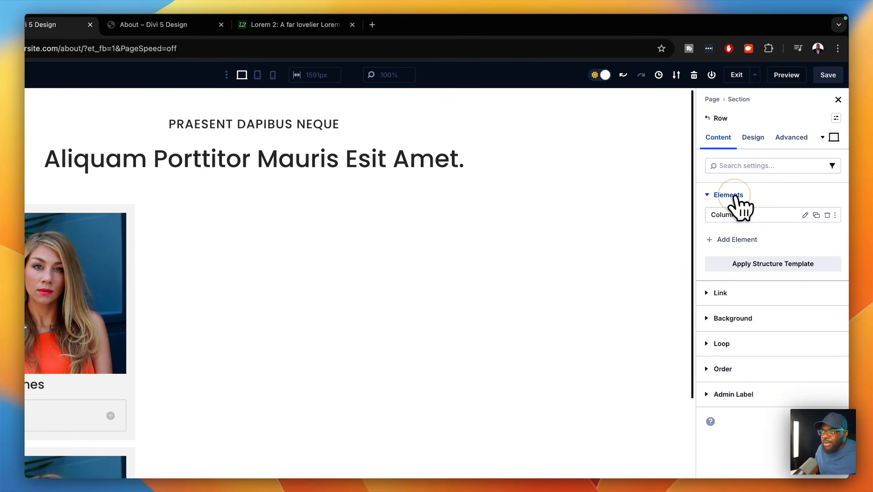
click(804, 215)
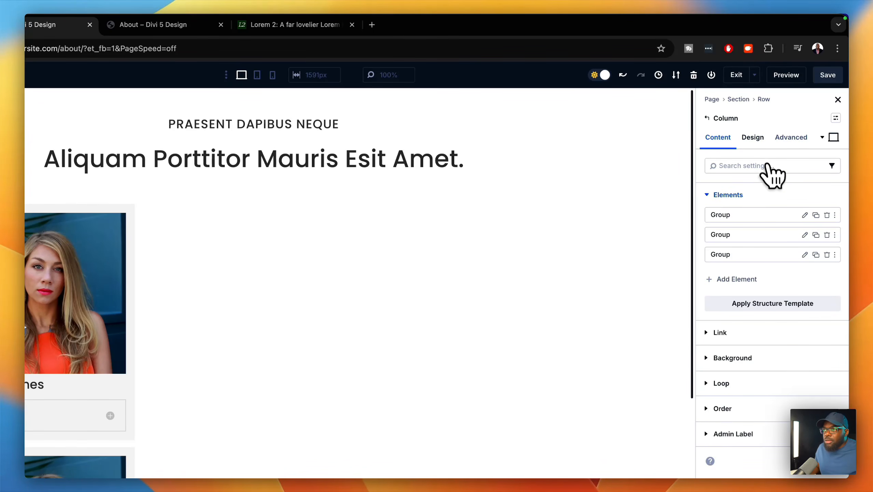
click(759, 136)
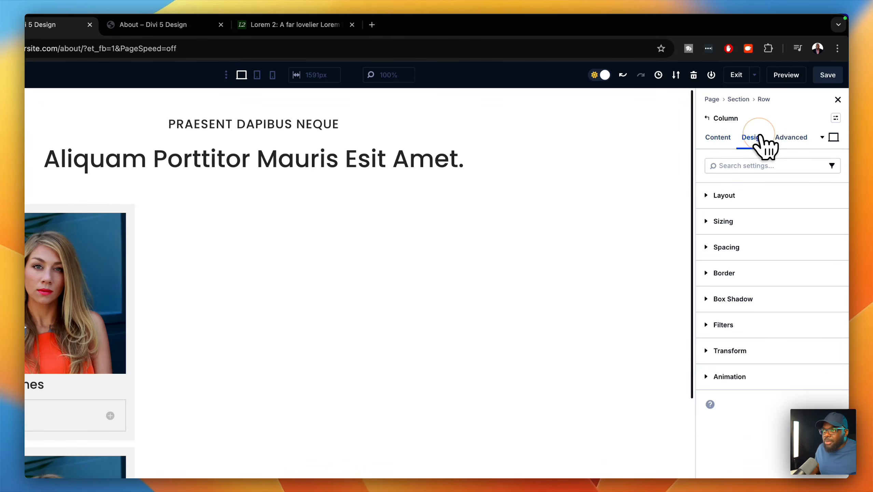
click(756, 196)
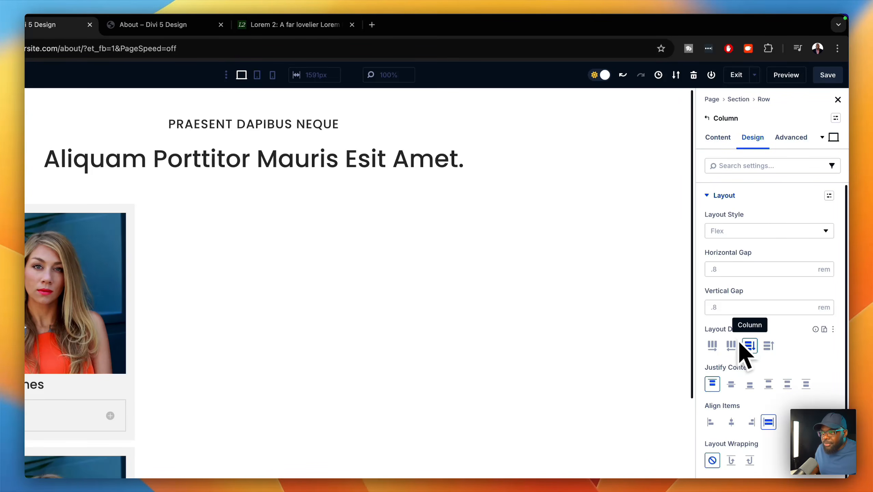
click(711, 346)
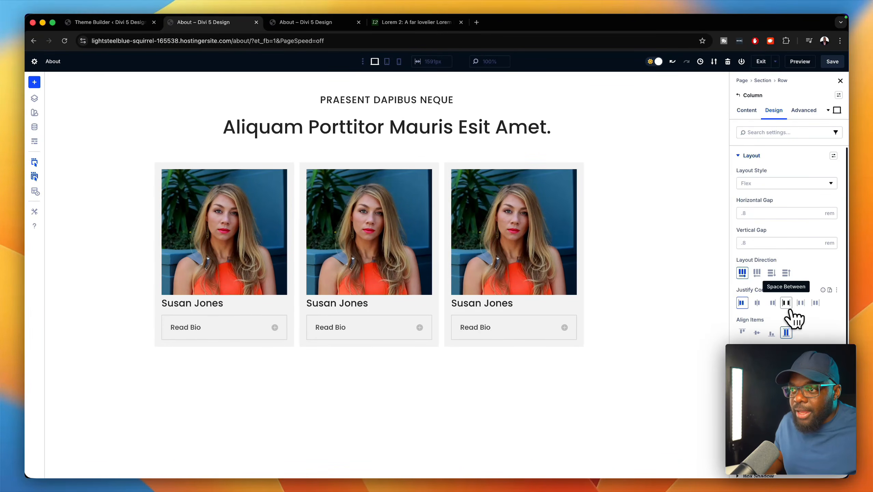
click(786, 303)
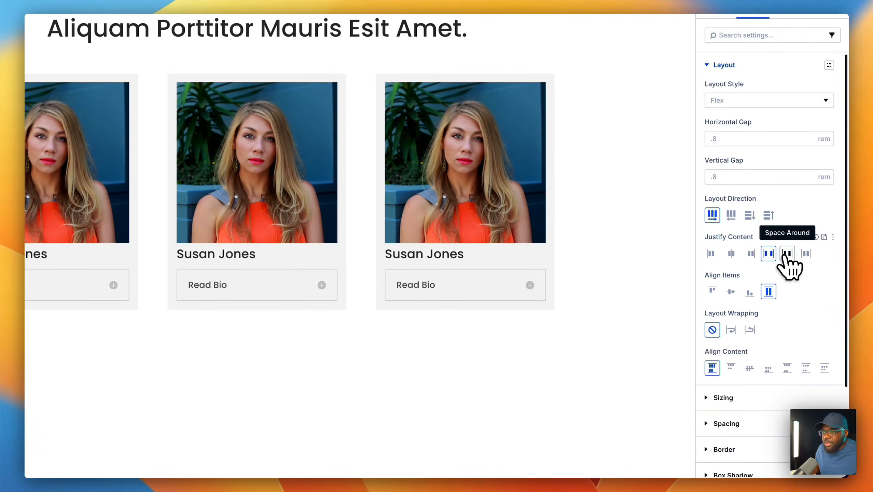
click(787, 254)
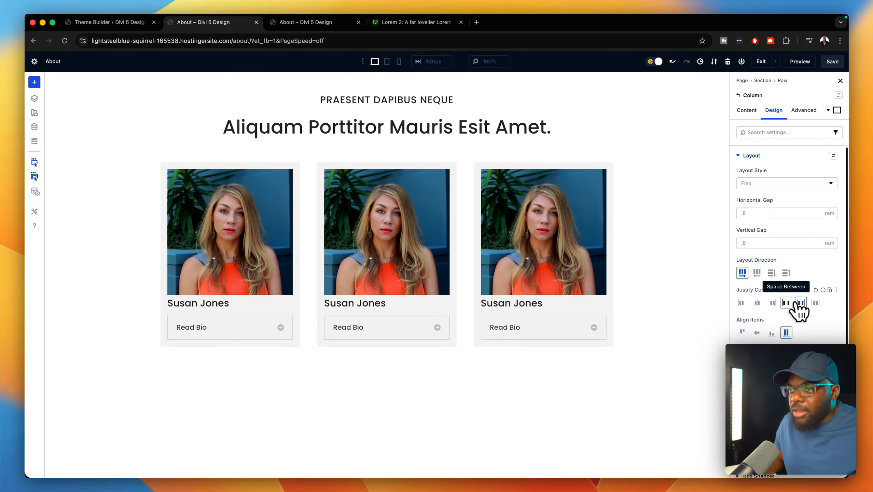
click(787, 303)
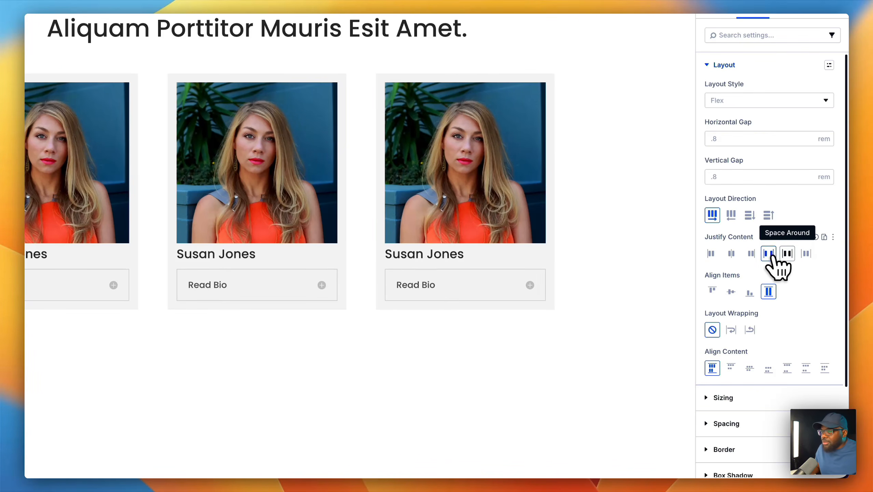
click(787, 254)
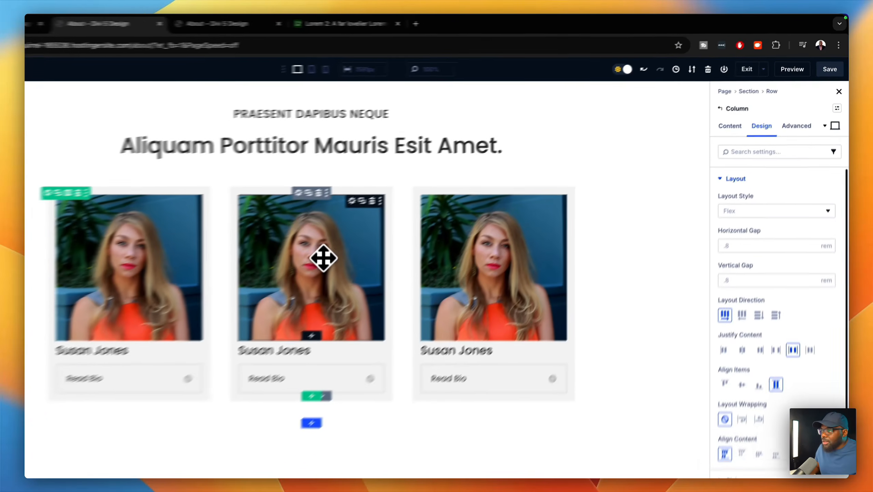
click(332, 255)
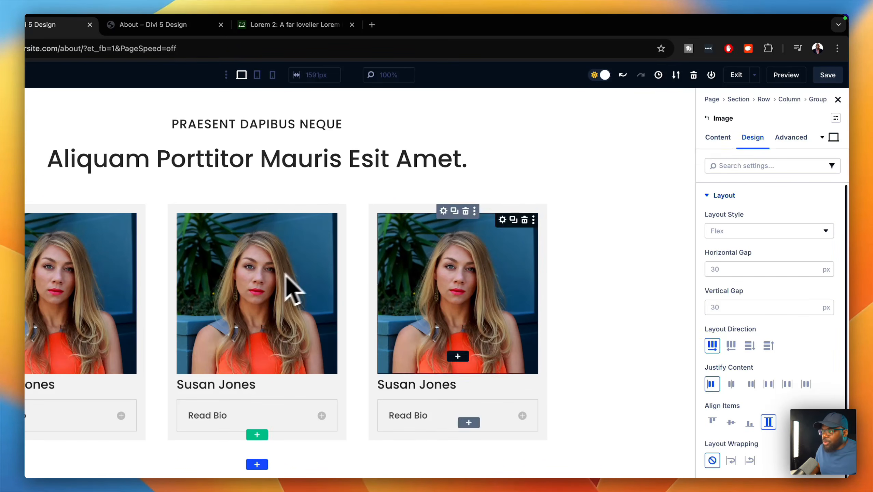
- Replace the middle card's photo with the man-in-glasses image from the media library
click(718, 137)
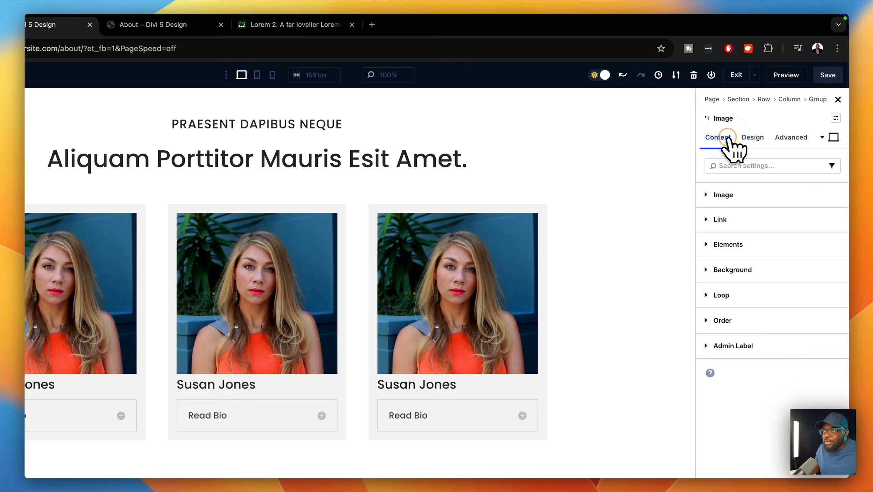
click(743, 194)
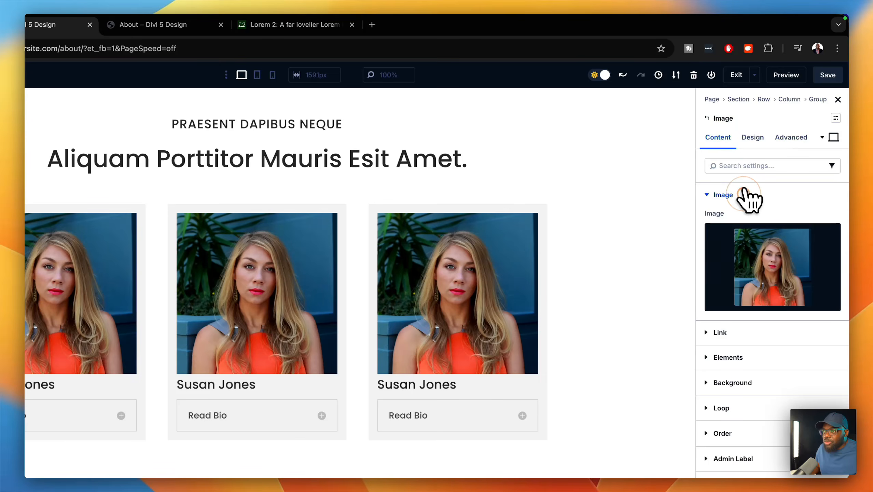
click(771, 271)
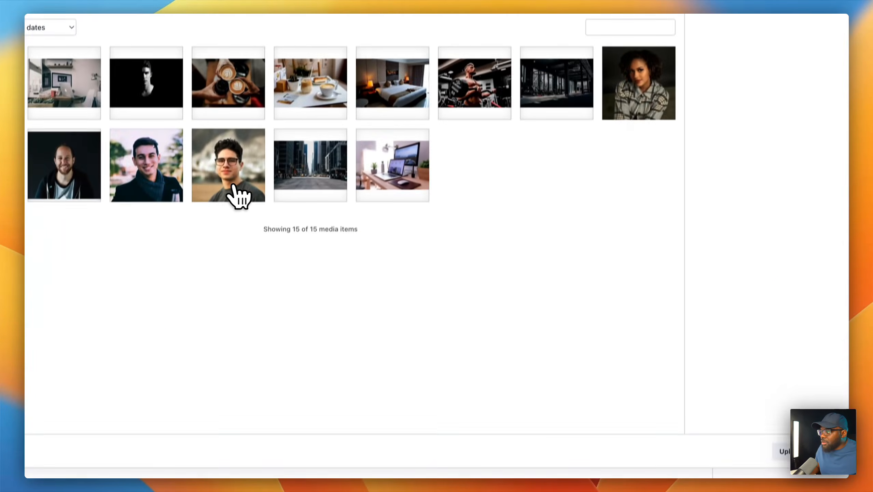
click(235, 188)
click(778, 485)
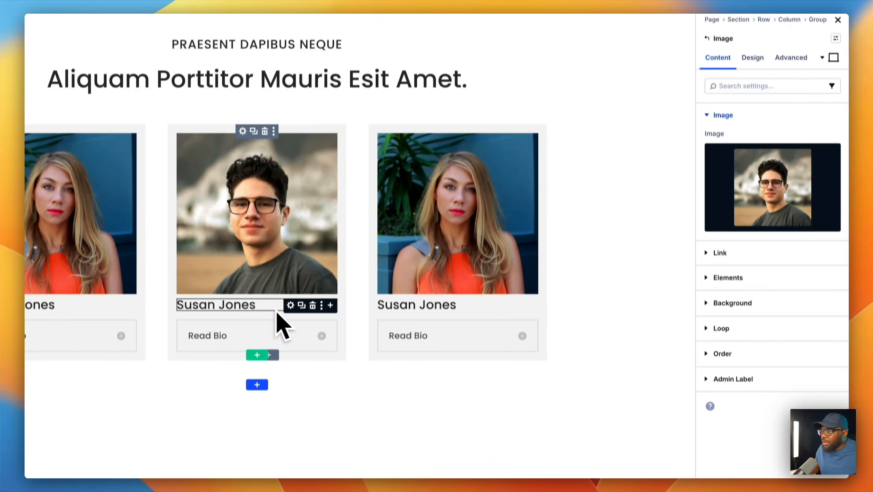
- Replace the middle card's name heading with the new team member's name
click(291, 313)
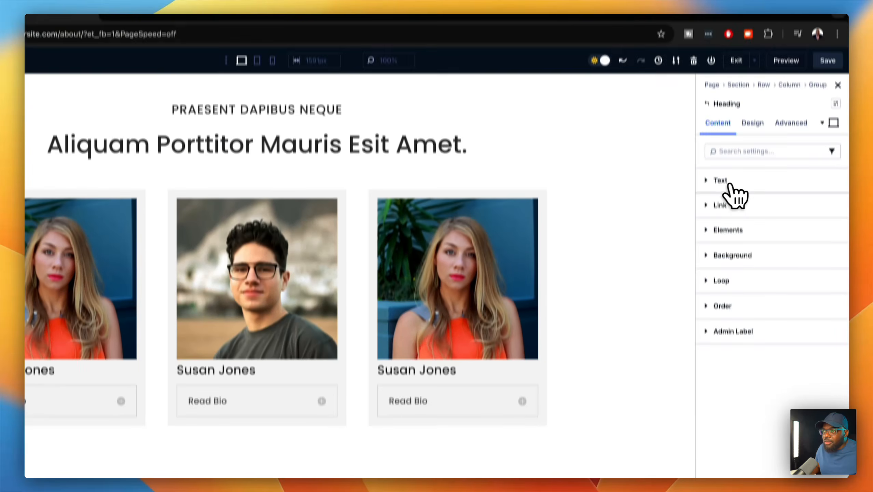
click(730, 182)
triple_click(759, 254)
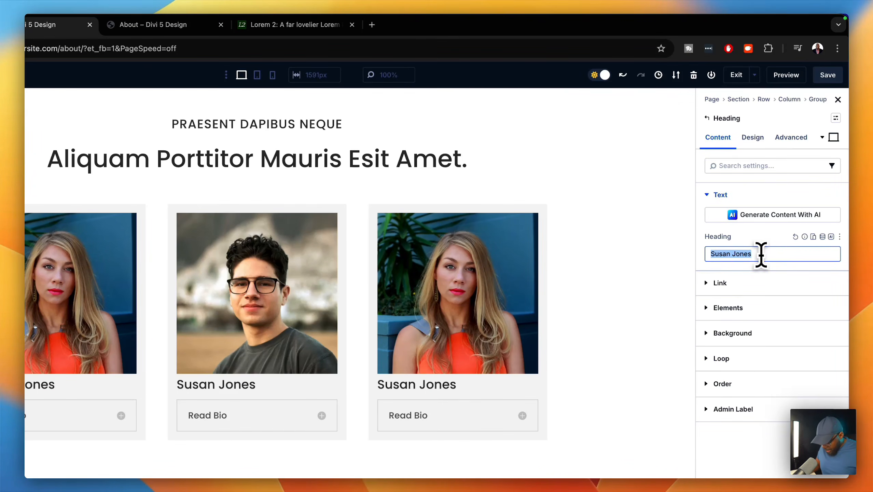
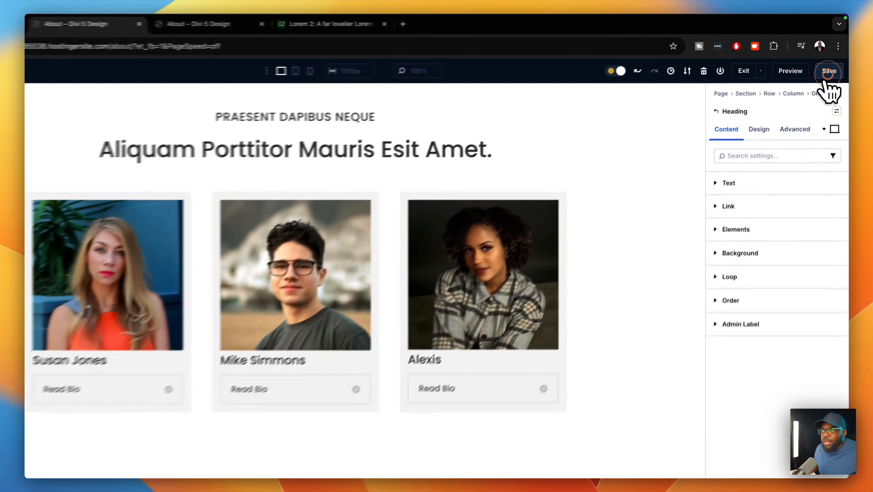
- Save the page, then apply the Section 8vw preset to the team section
click(832, 63)
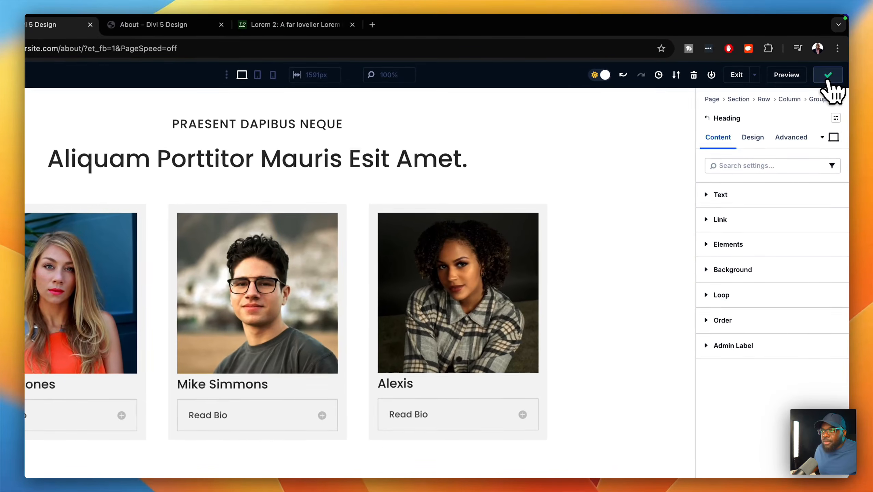
click(624, 107)
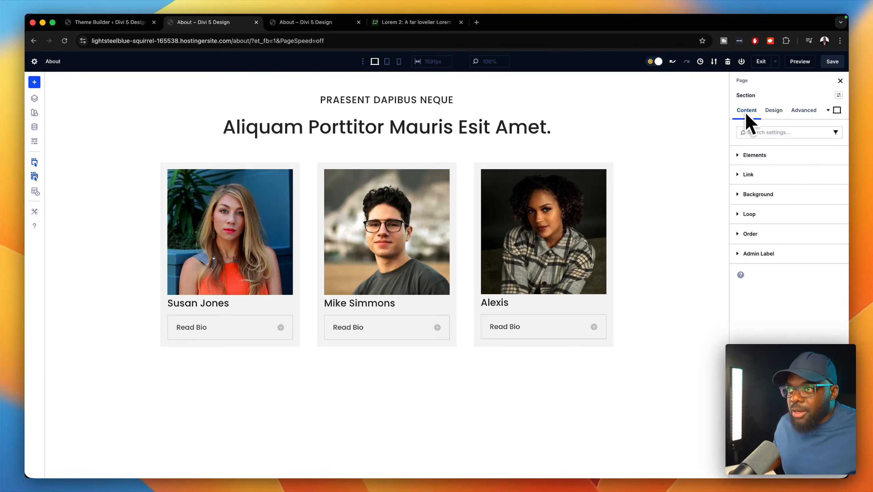
click(839, 95)
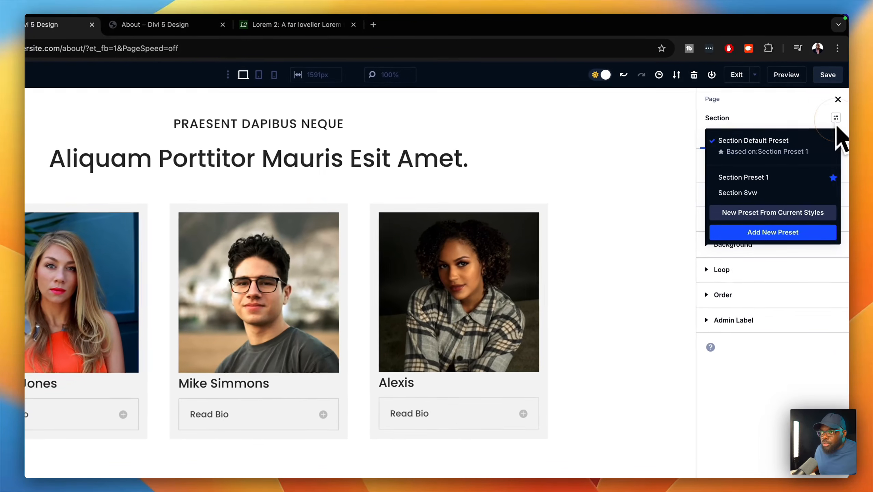
click(771, 197)
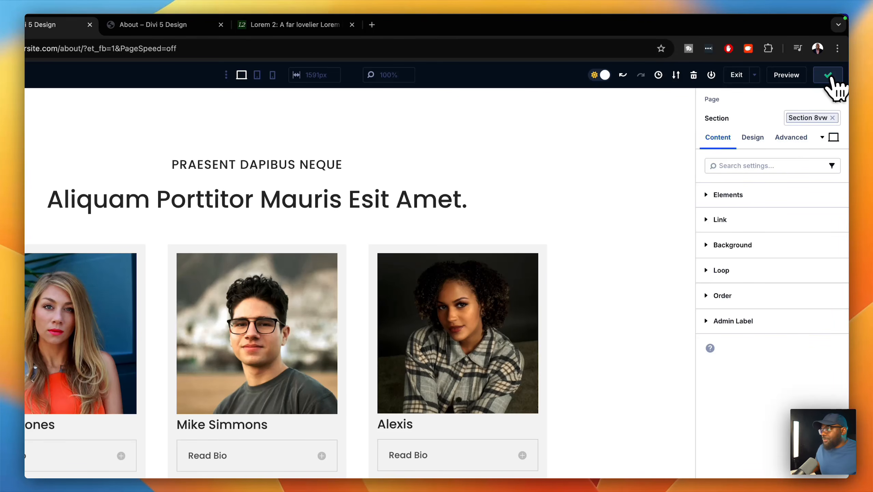
click(787, 75)
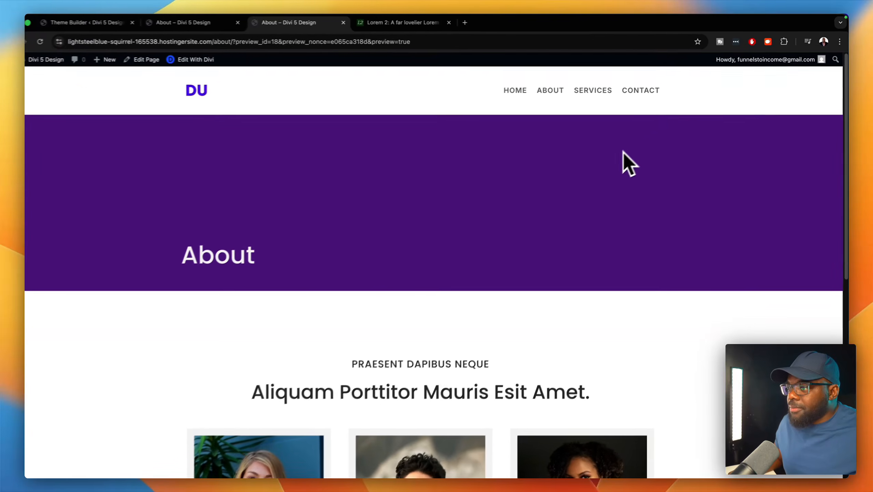
scroll(587, 177, down, 5)
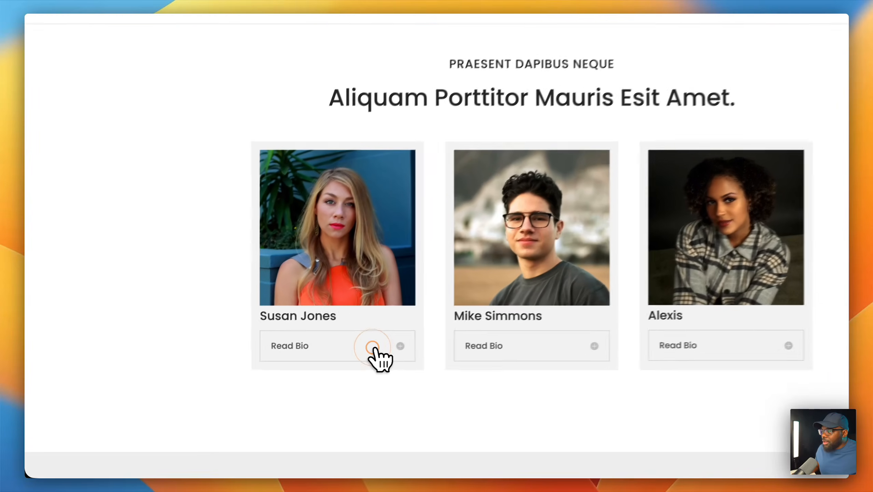
click(319, 373)
scroll(344, 344, down, 3)
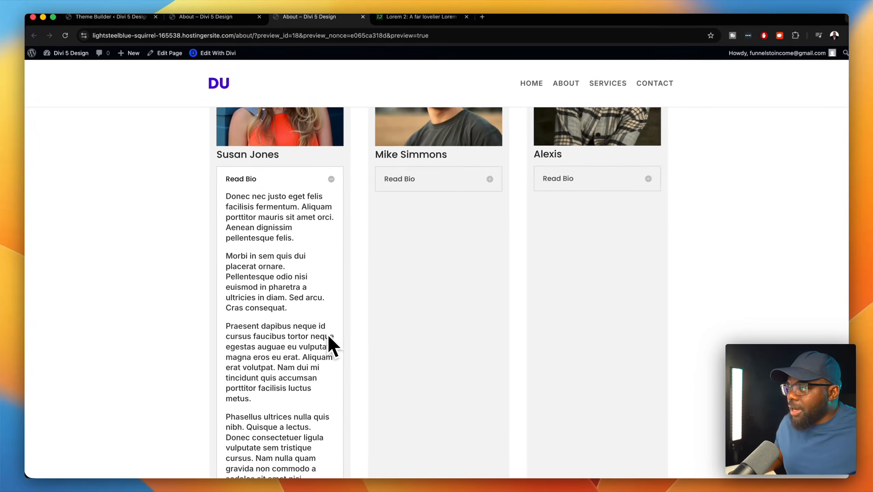
scroll(325, 336, down, 5)
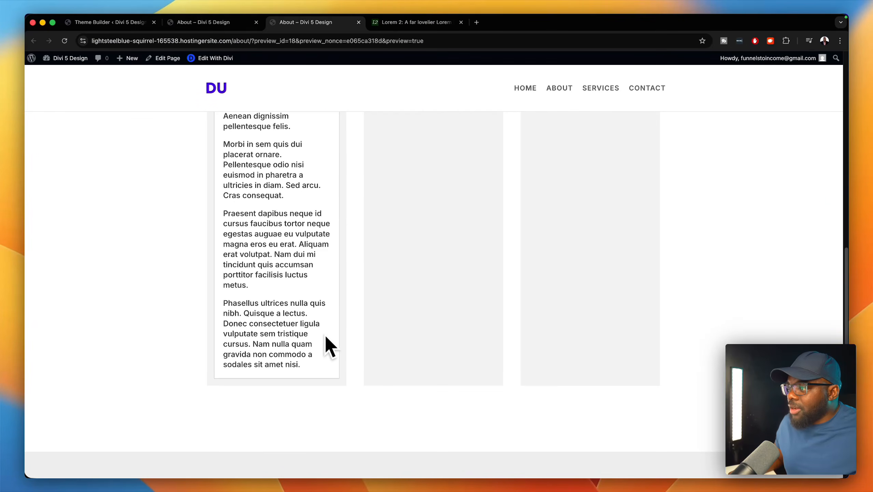
scroll(325, 336, up, 10)
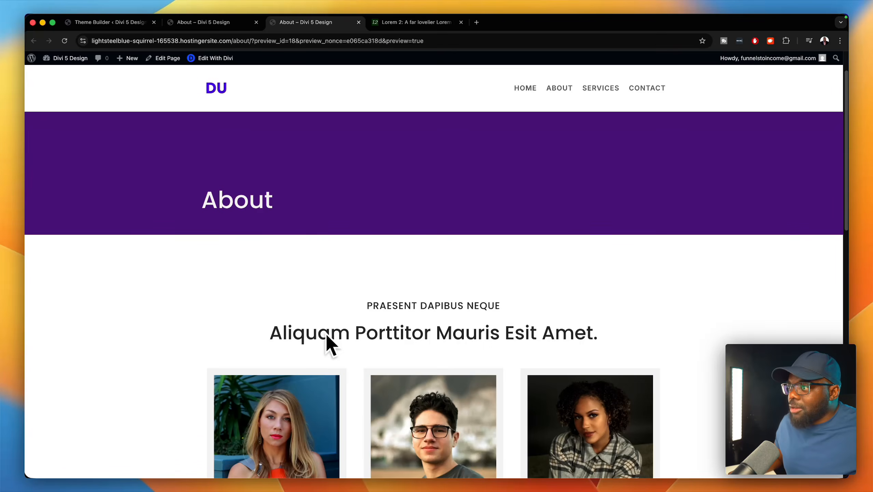
scroll(311, 358, down, 2)
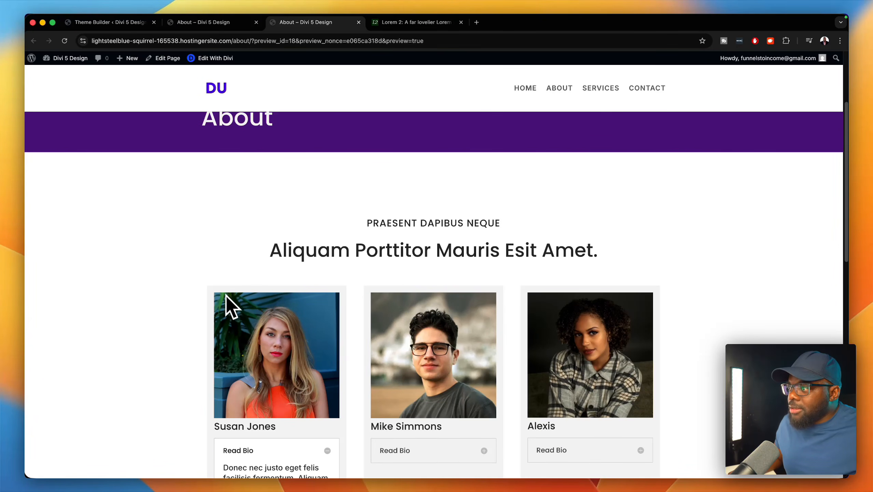
click(253, 29)
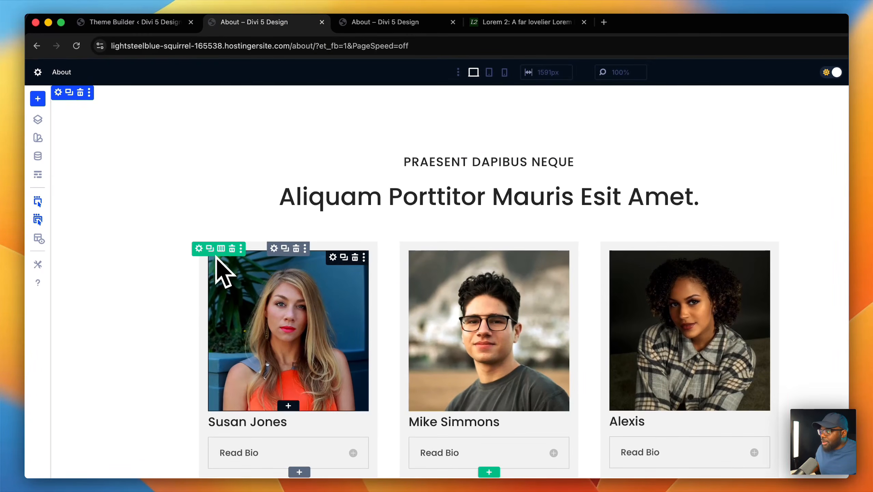
- Apply the Row 1366px sizing preset to the cards row and save the page
click(199, 248)
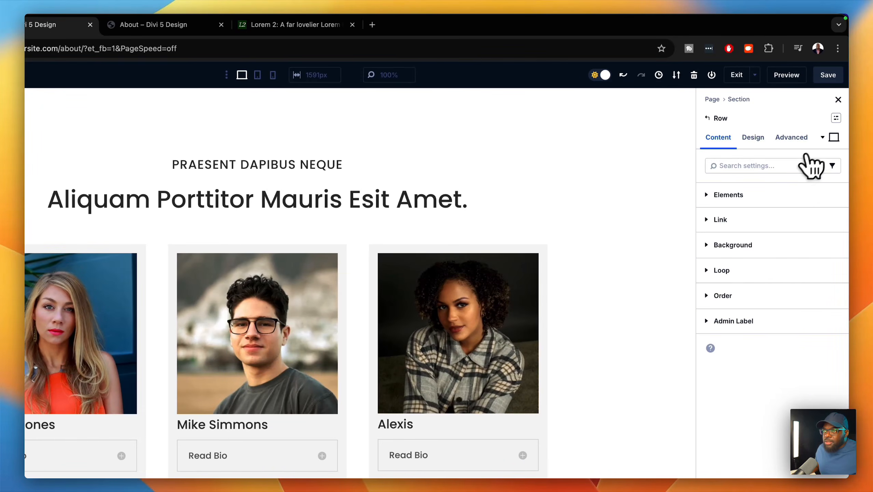
click(836, 118)
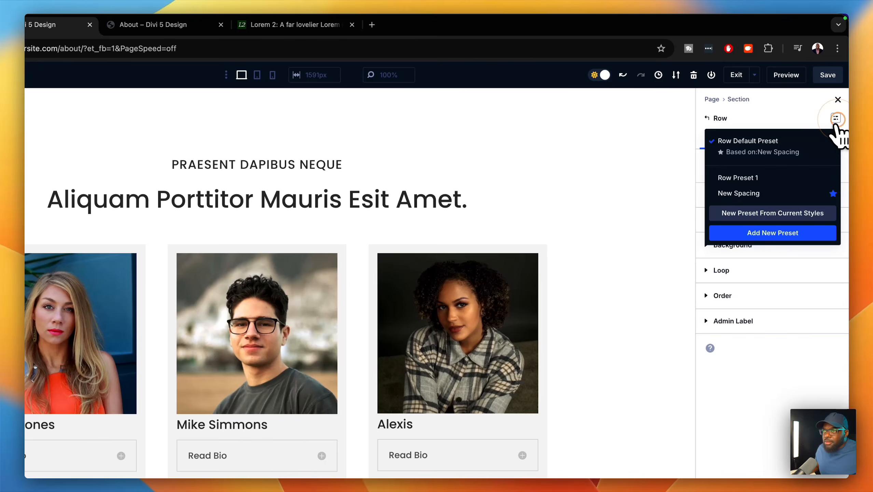
click(836, 118)
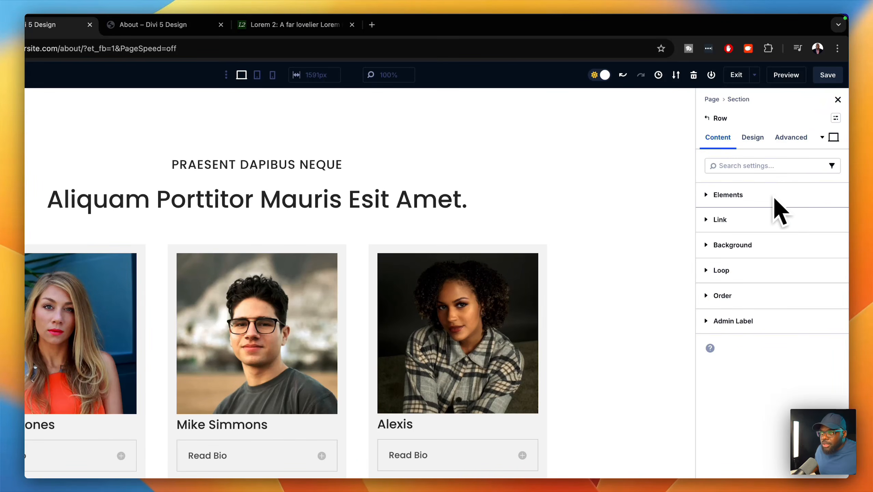
click(747, 139)
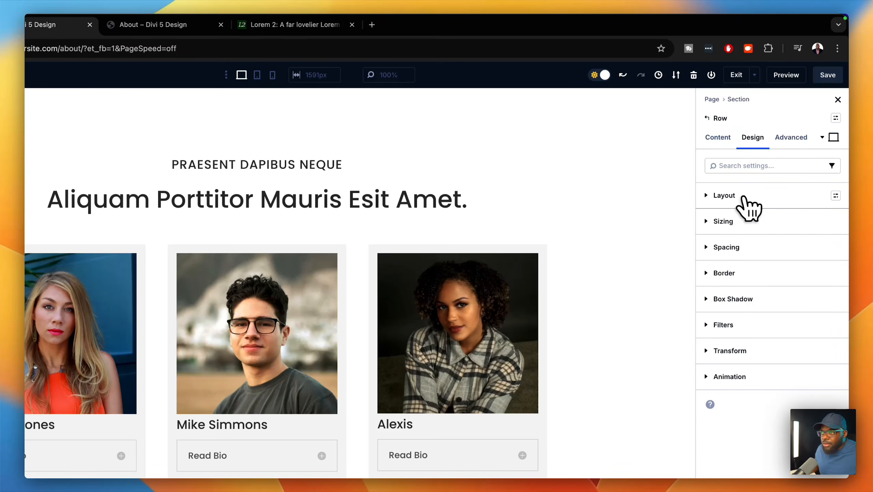
click(836, 196)
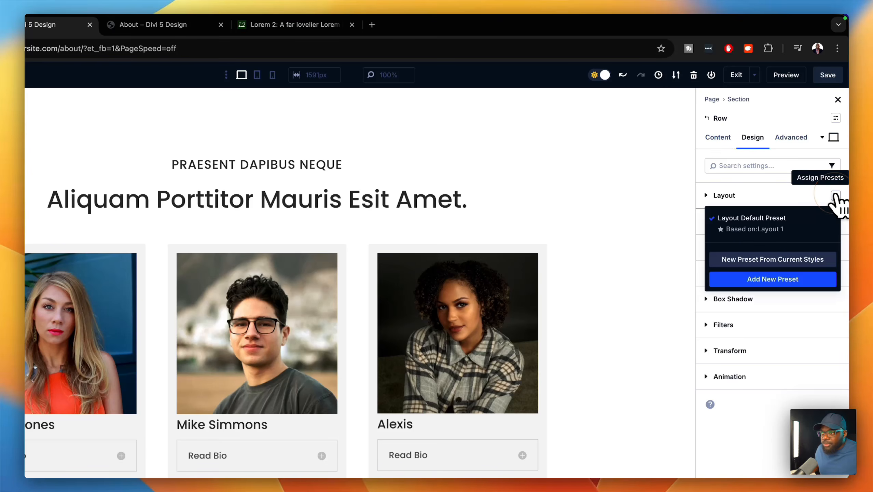
click(836, 196)
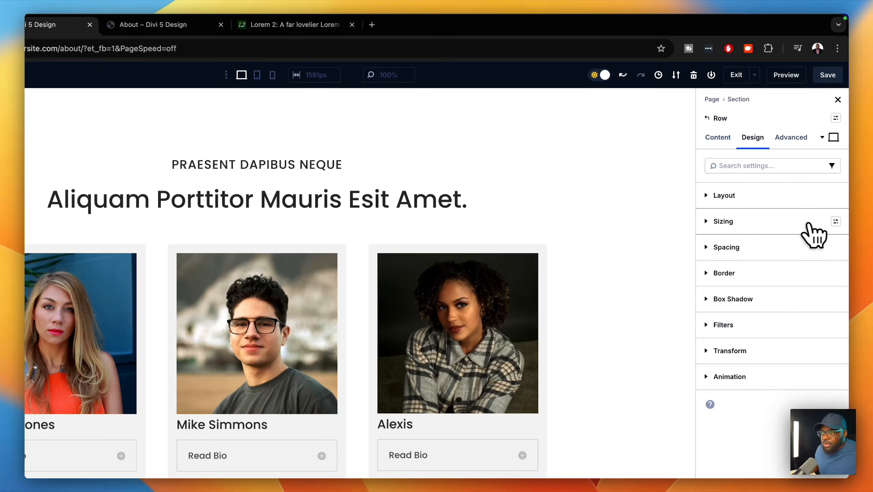
click(835, 221)
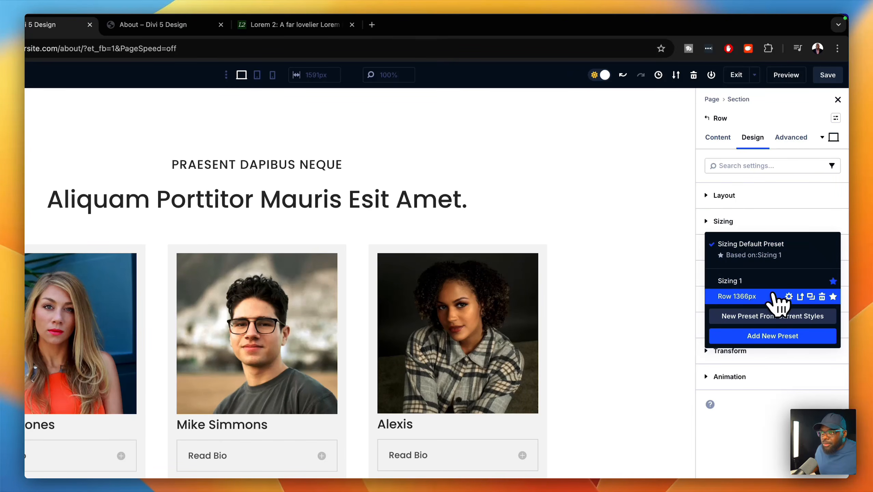
click(757, 297)
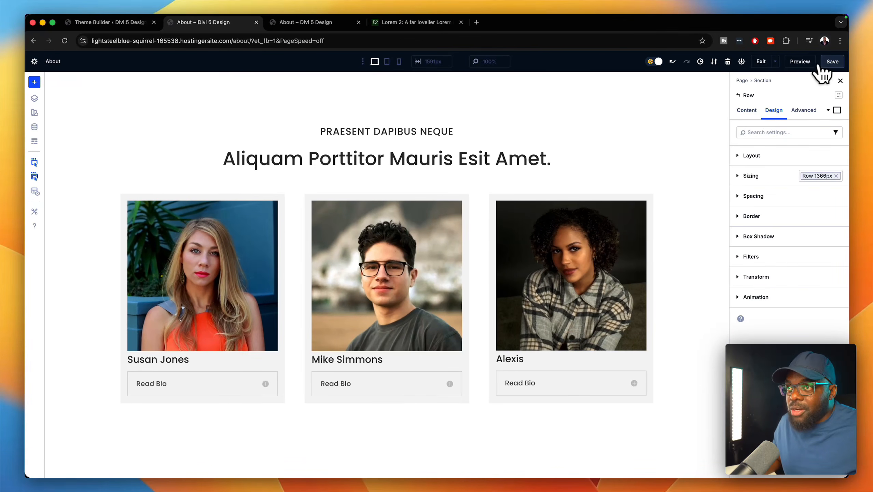
click(832, 61)
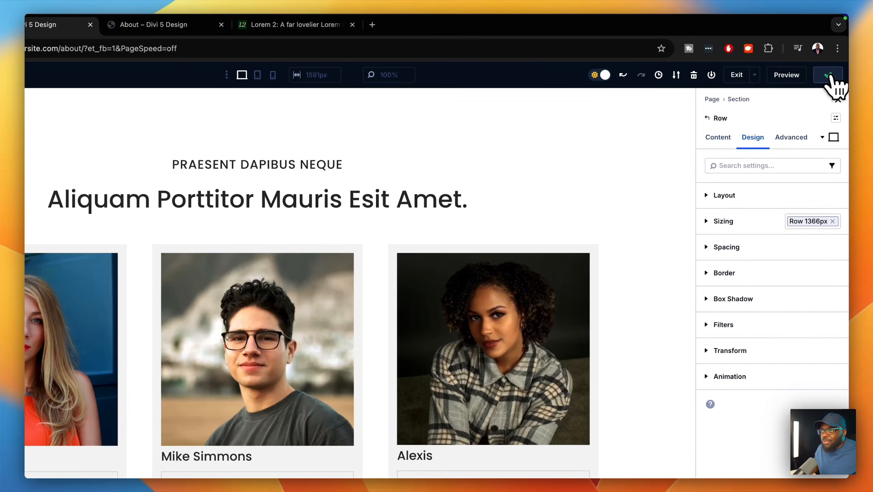
click(787, 75)
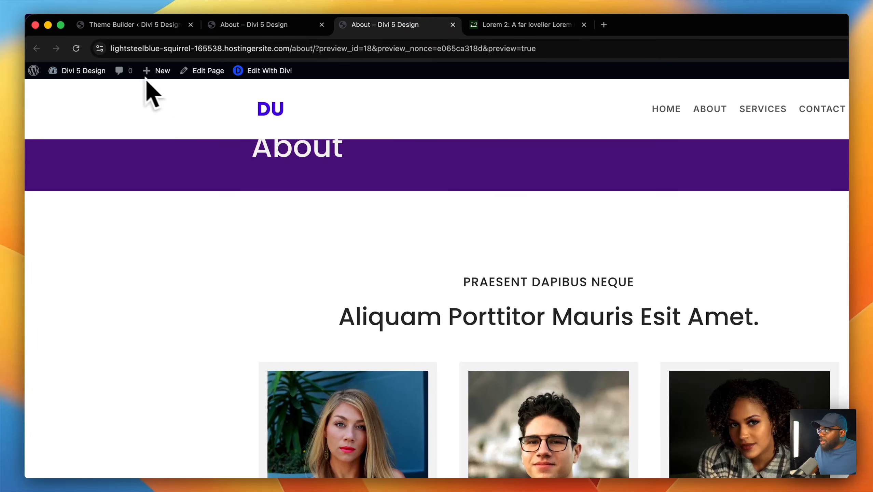
click(76, 48)
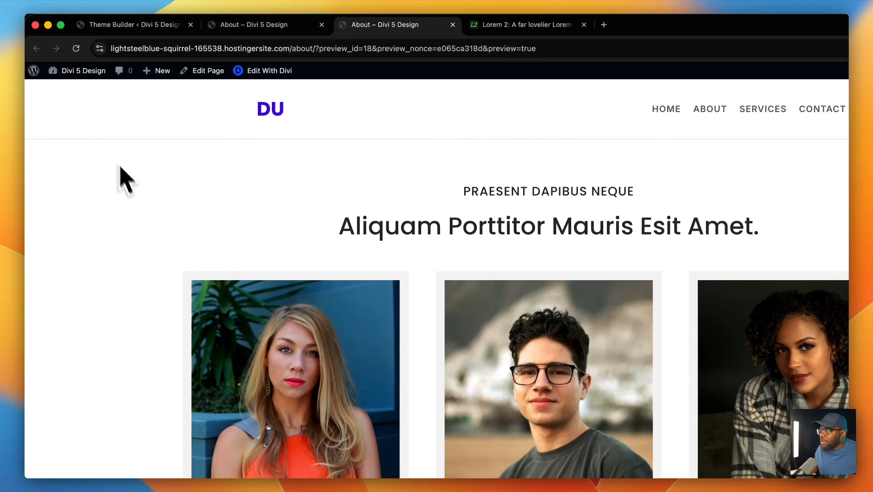
scroll(110, 155, down, 4)
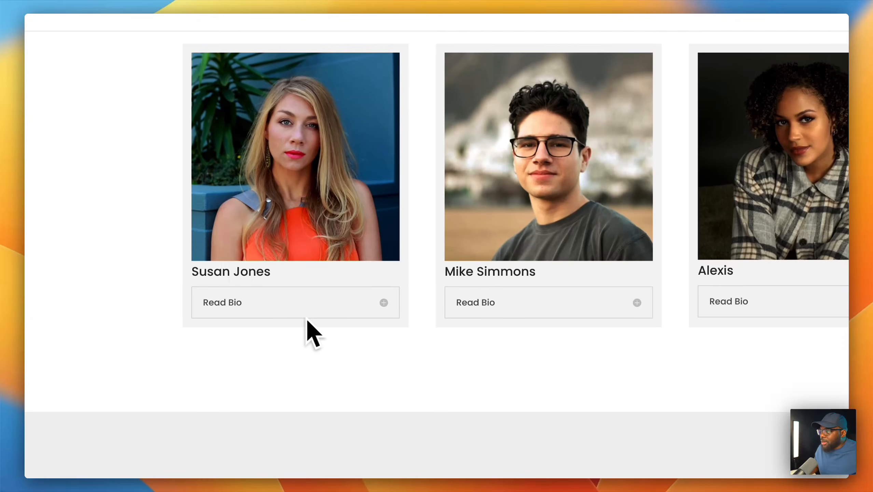
click(321, 302)
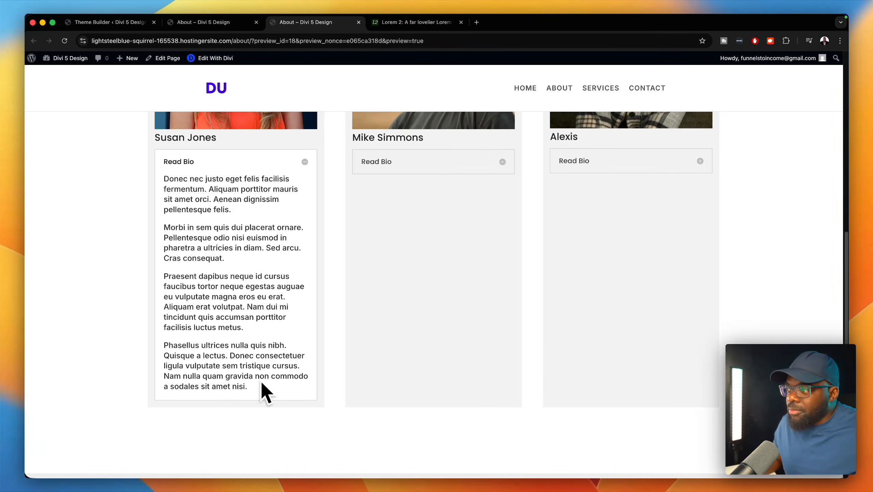
click(277, 165)
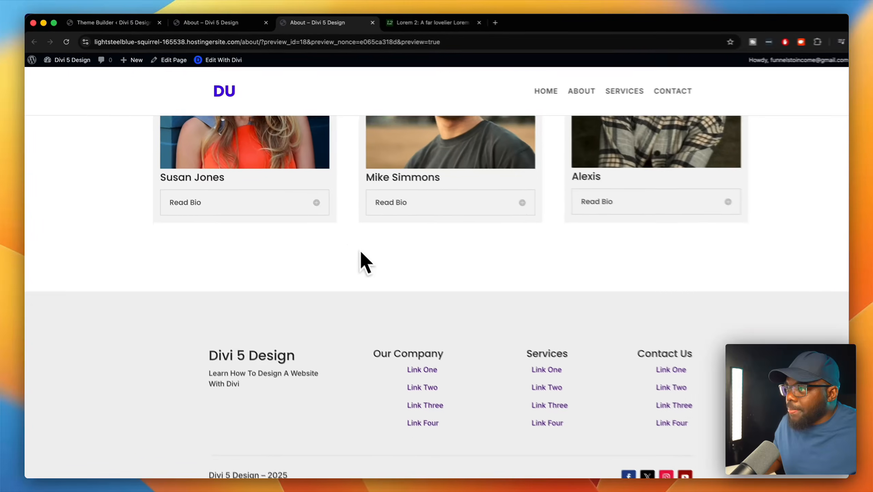
scroll(365, 261, up, 2)
scroll(368, 262, up, 5)
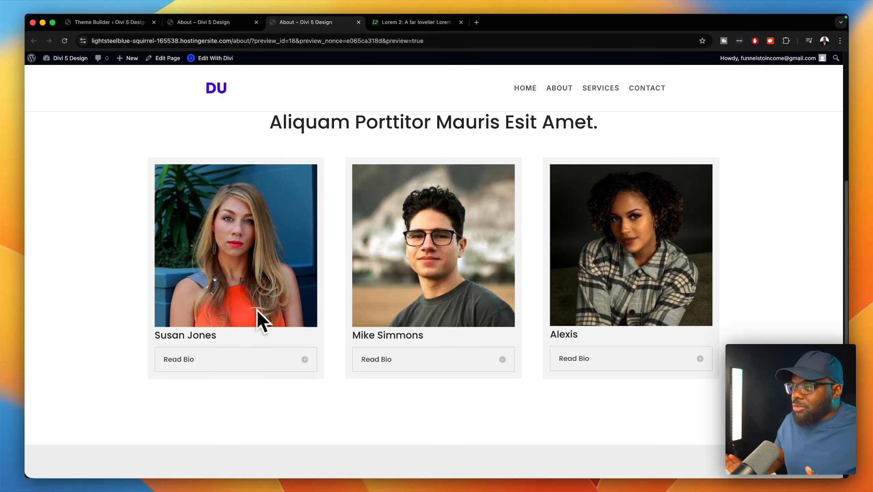
scroll(344, 365, down, 5)
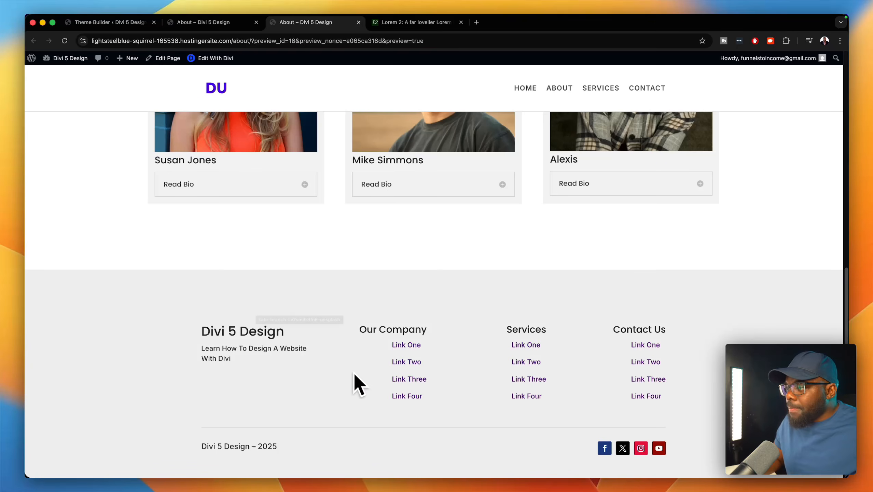
scroll(413, 248, up, 4)
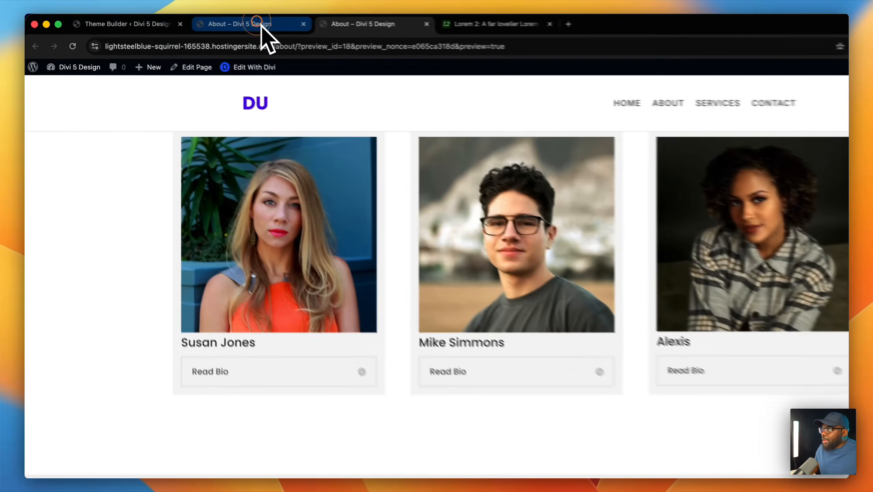
- Add a new section below the team cards, then remove its multi-column row
click(220, 23)
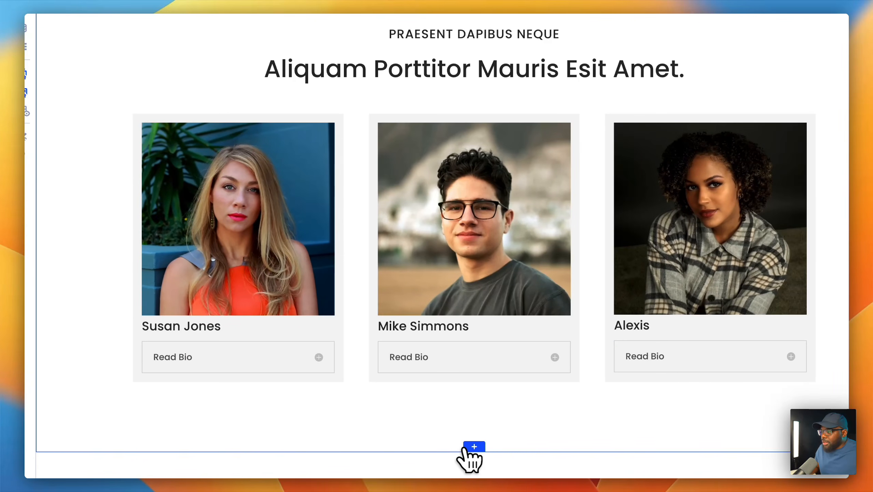
click(465, 447)
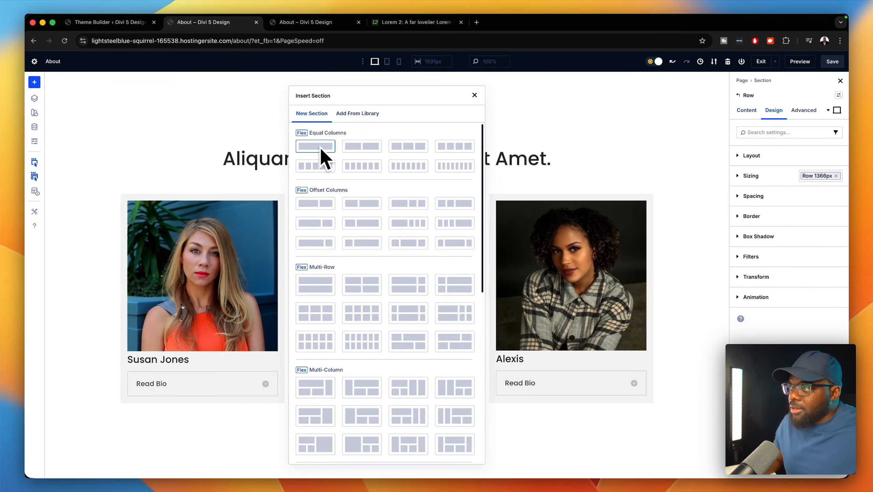
click(325, 150)
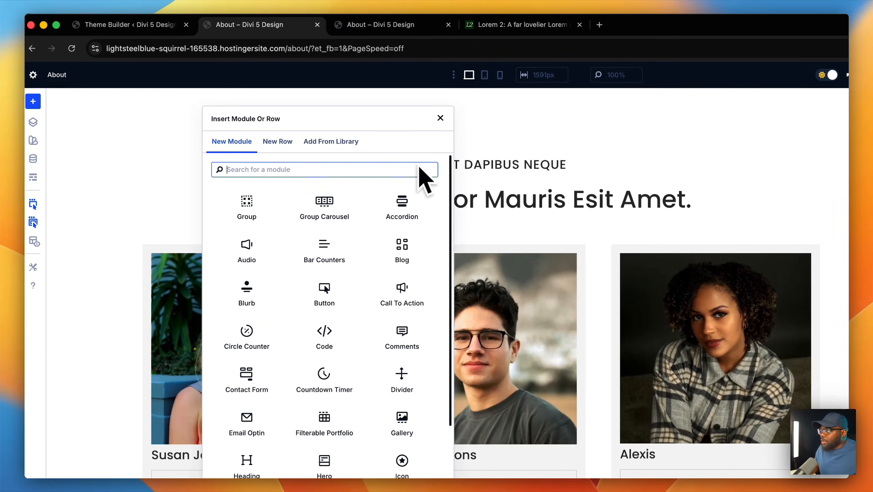
click(440, 117)
scroll(598, 318, down, 3)
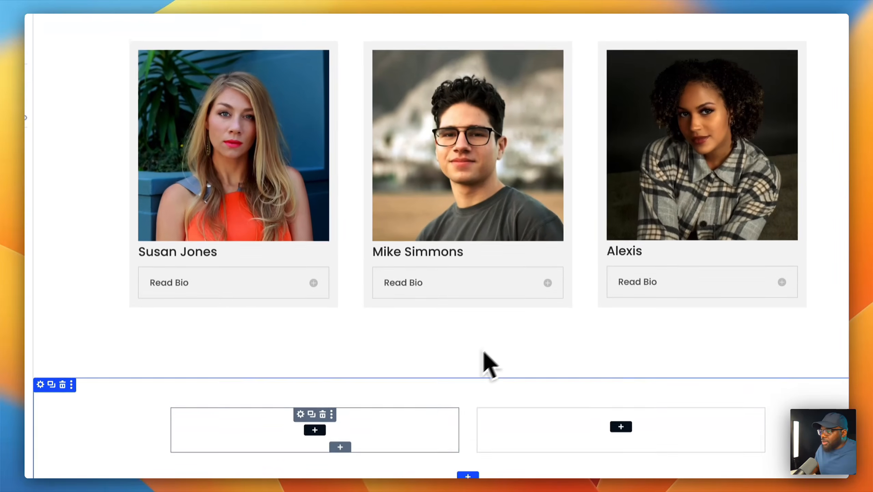
click(322, 410)
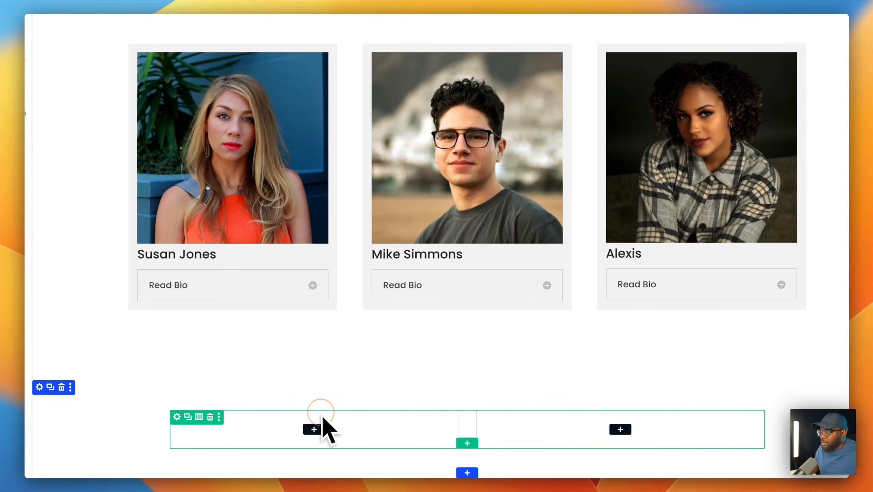
click(210, 410)
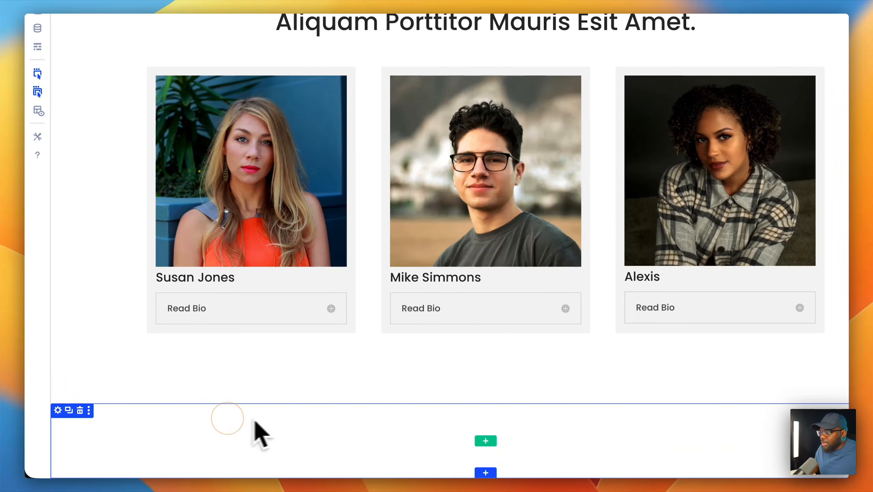
- Give the section a single empty column and bring up its add-content choices
click(485, 441)
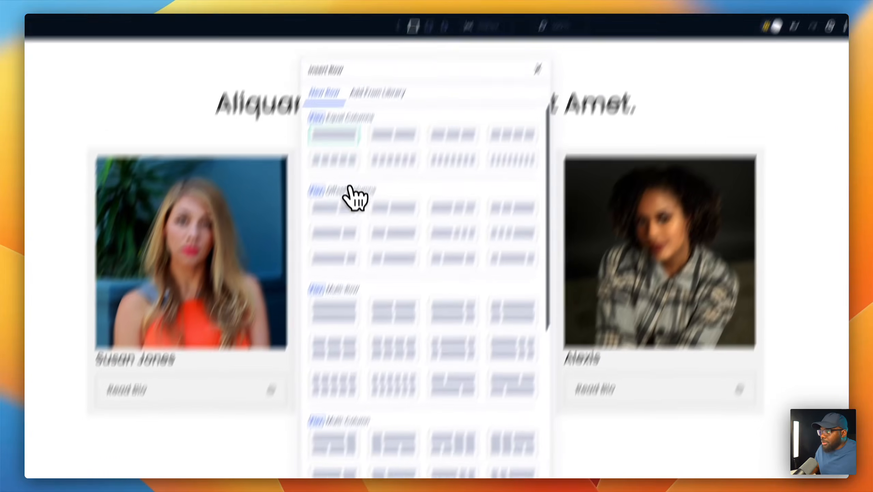
click(308, 179)
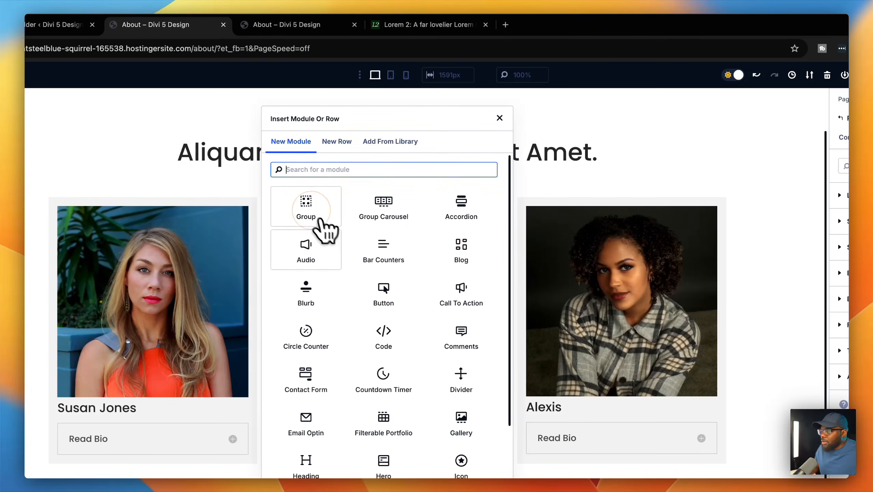
click(503, 130)
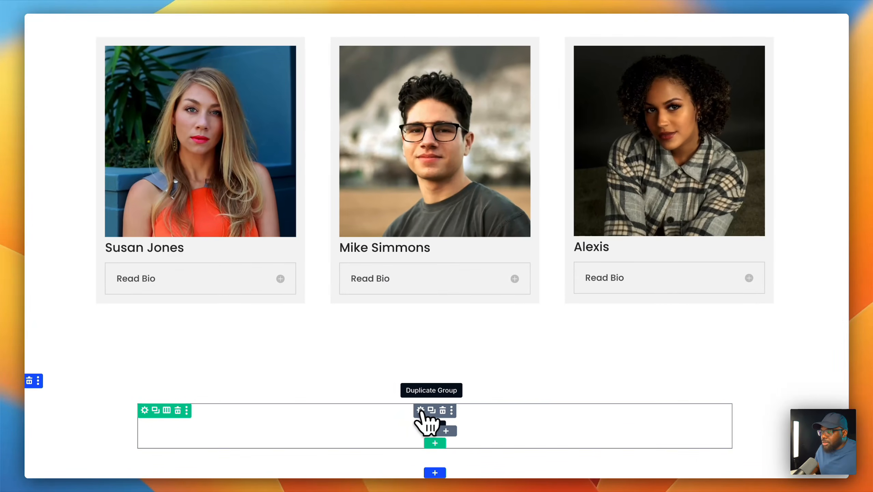
click(451, 410)
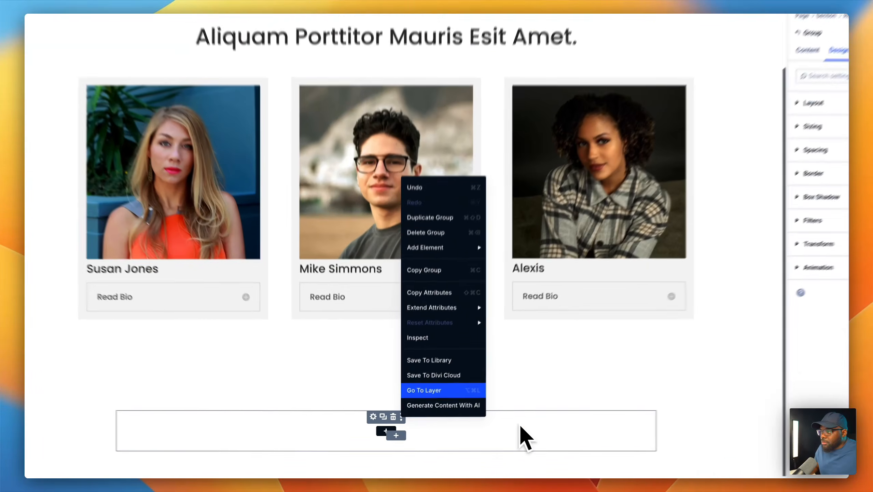
click(489, 435)
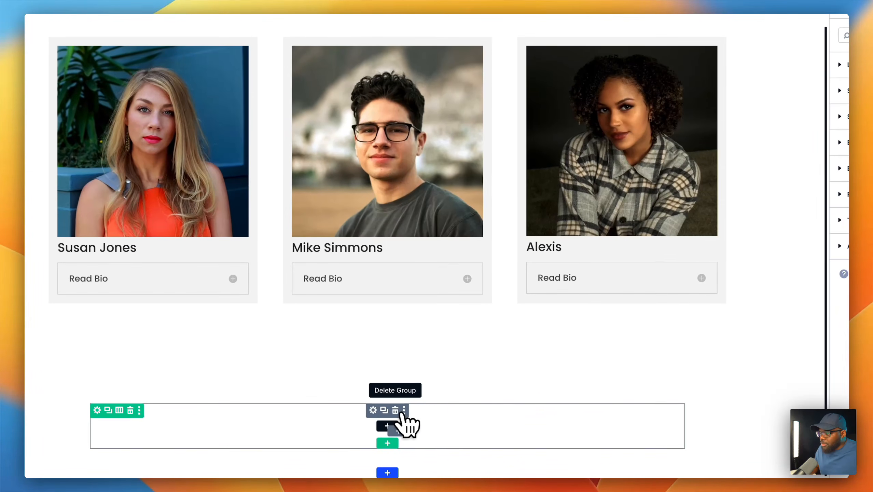
click(395, 411)
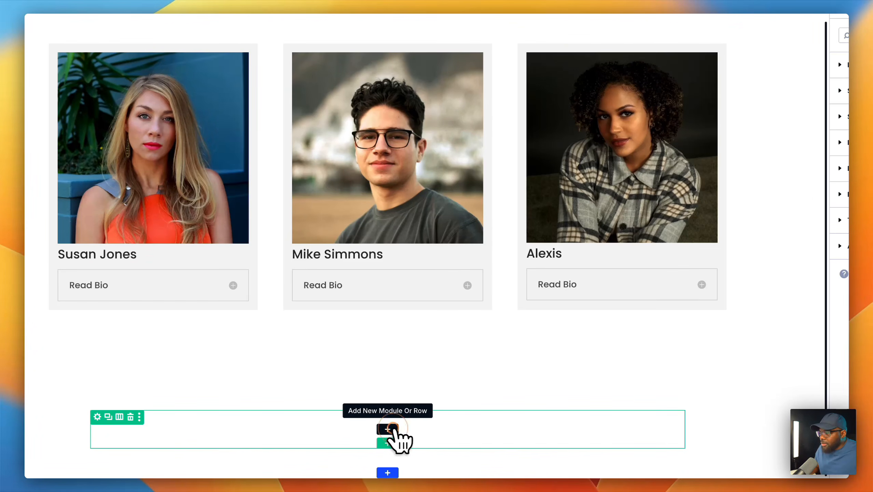
click(388, 429)
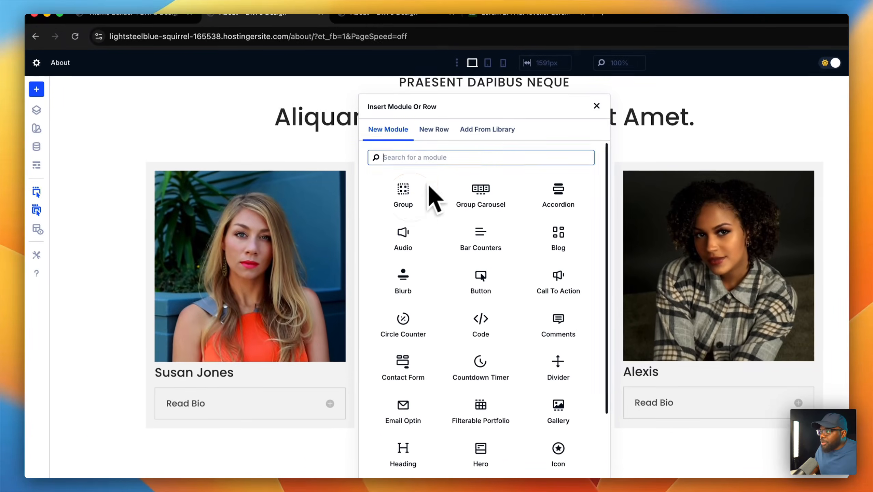
- Import the saved Page Titles module from the library into the new column
click(478, 128)
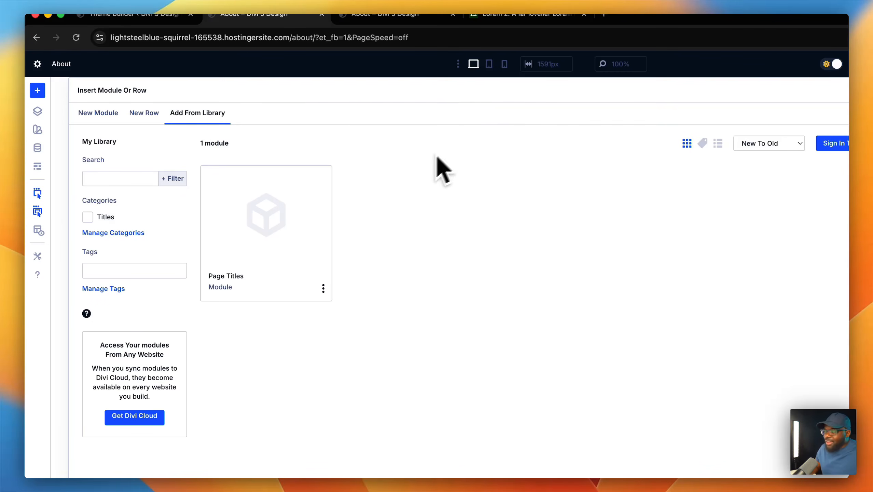
click(306, 230)
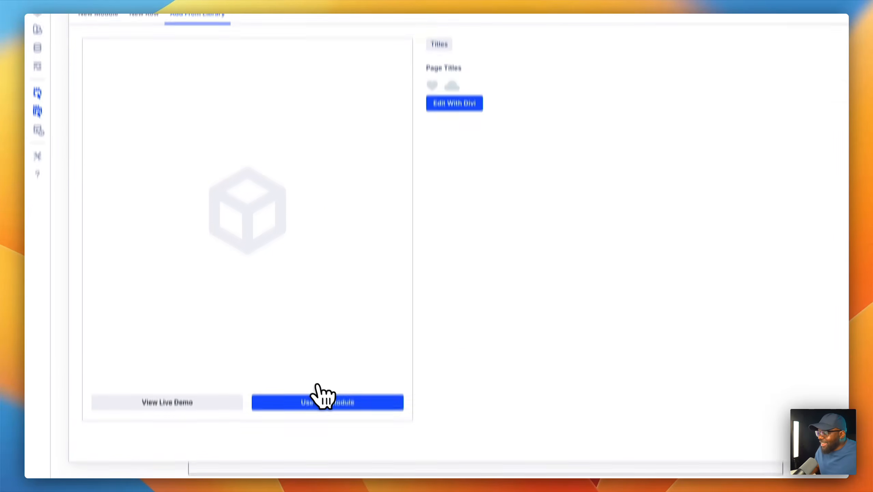
click(330, 386)
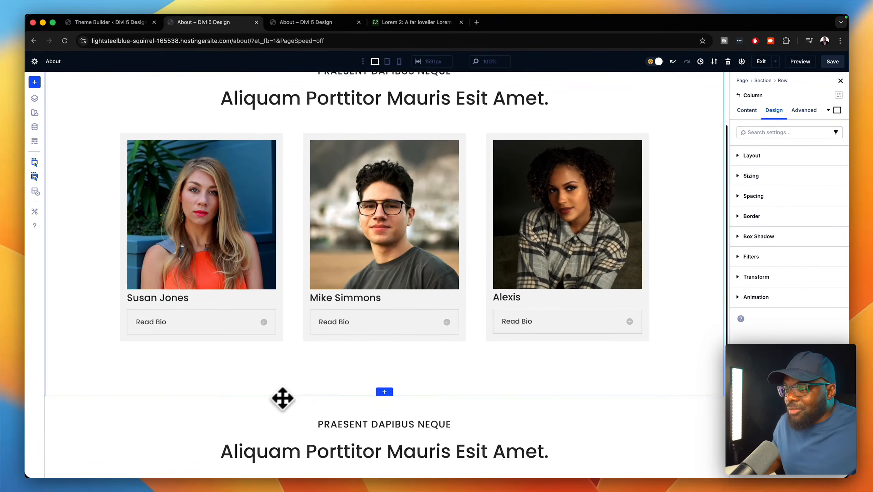
scroll(283, 398, down, 1)
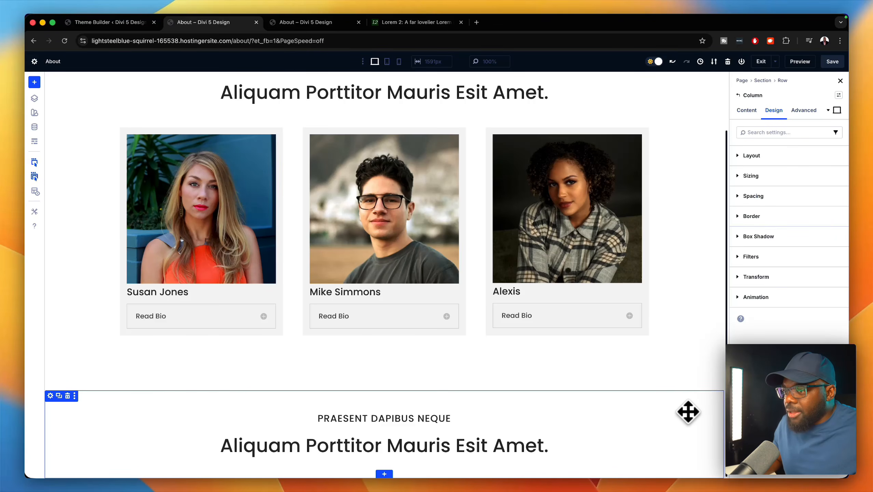
- Give the new section a Light Gray global background colour
click(689, 413)
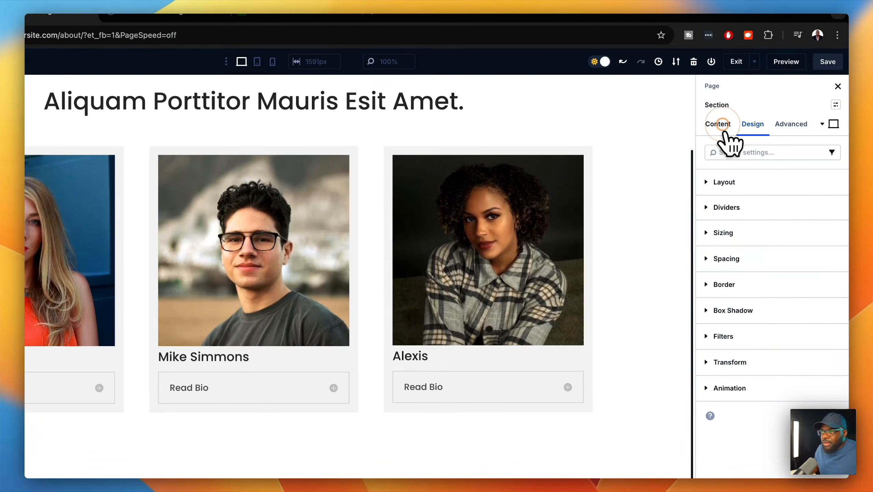
click(719, 125)
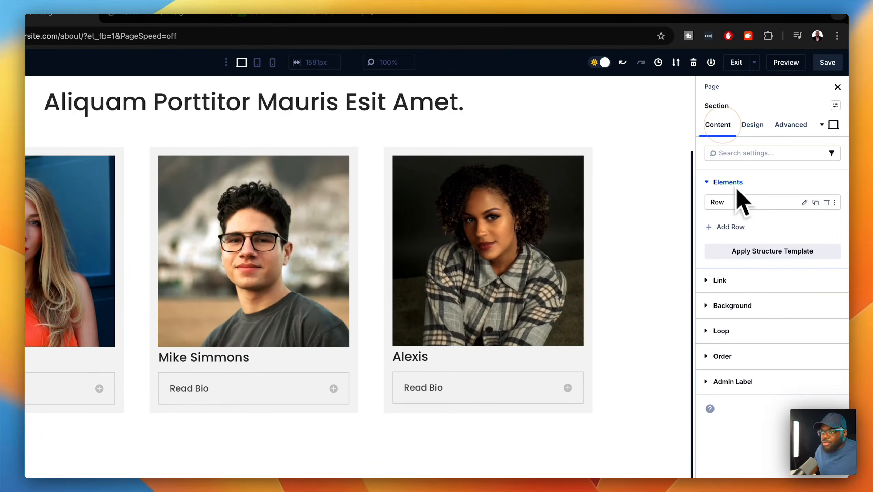
click(787, 315)
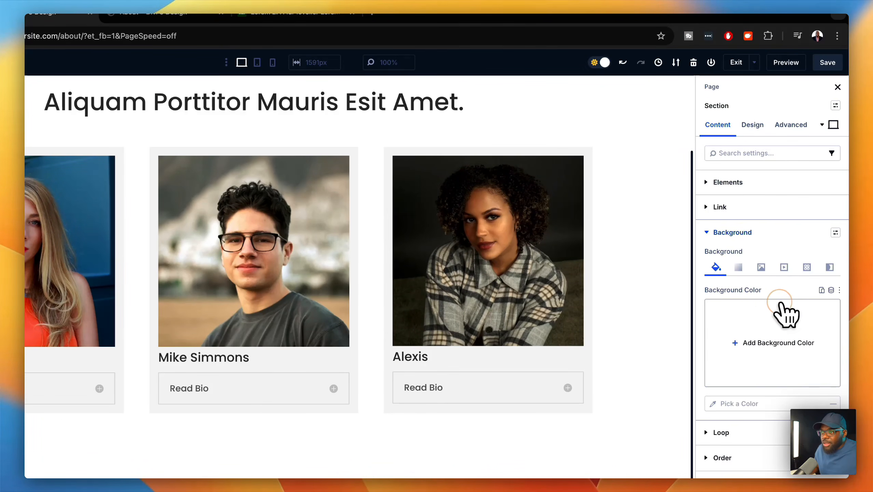
click(773, 342)
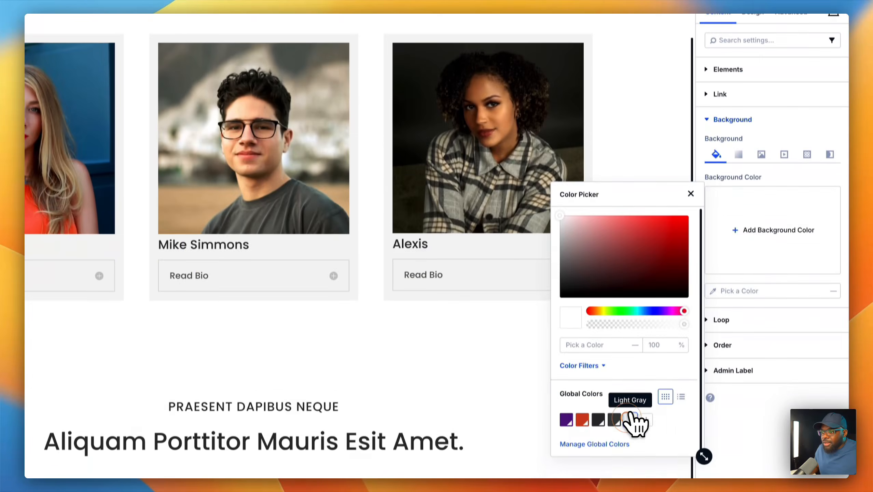
click(625, 413)
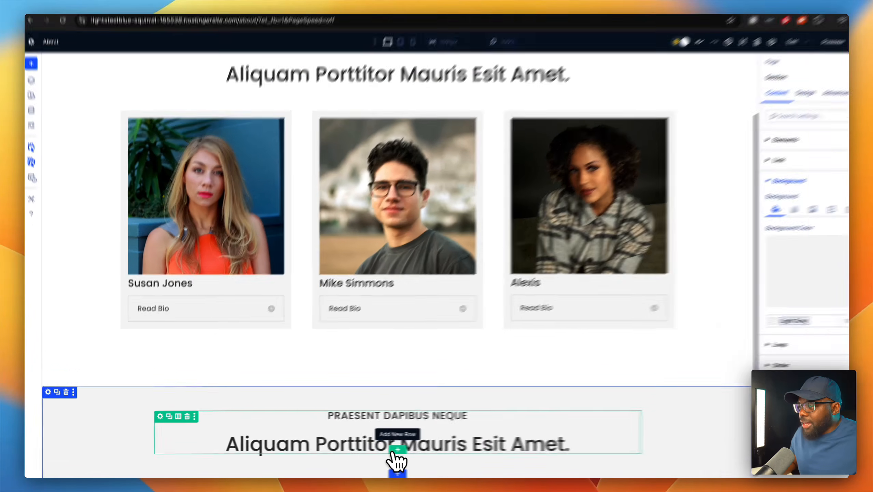
- Add a two-equal-columns row with an Image module in the left column
click(384, 452)
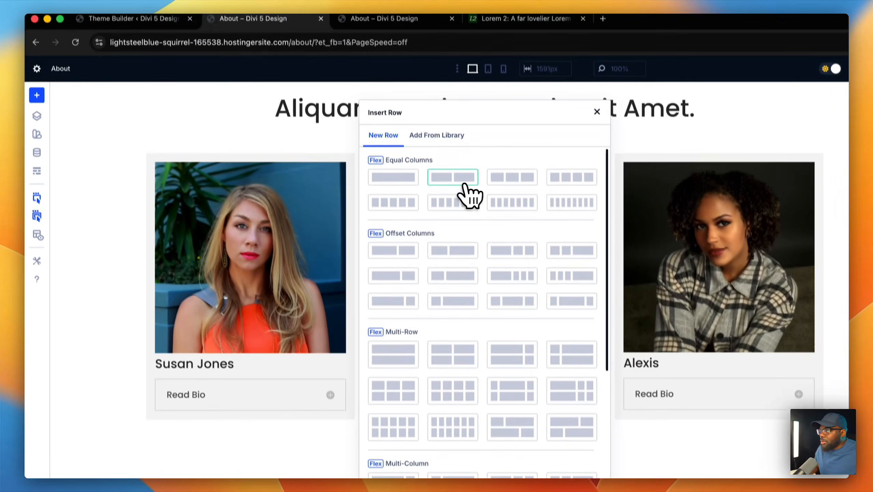
click(446, 129)
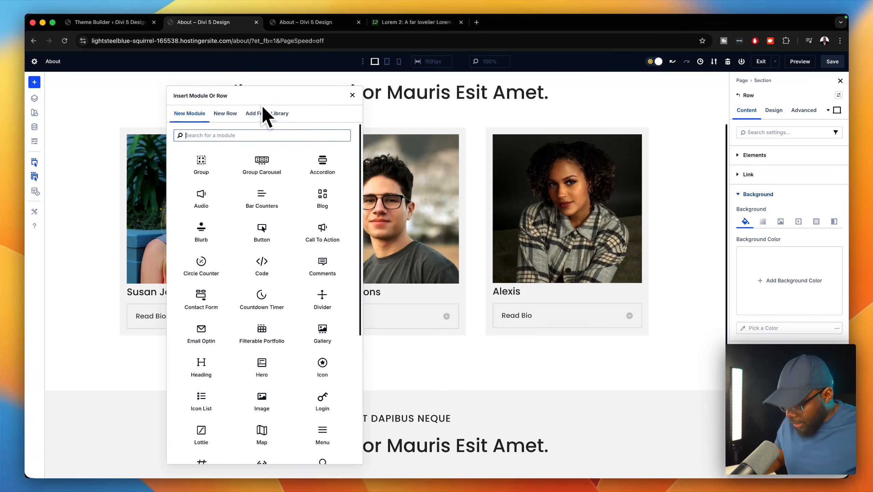
text(ima)
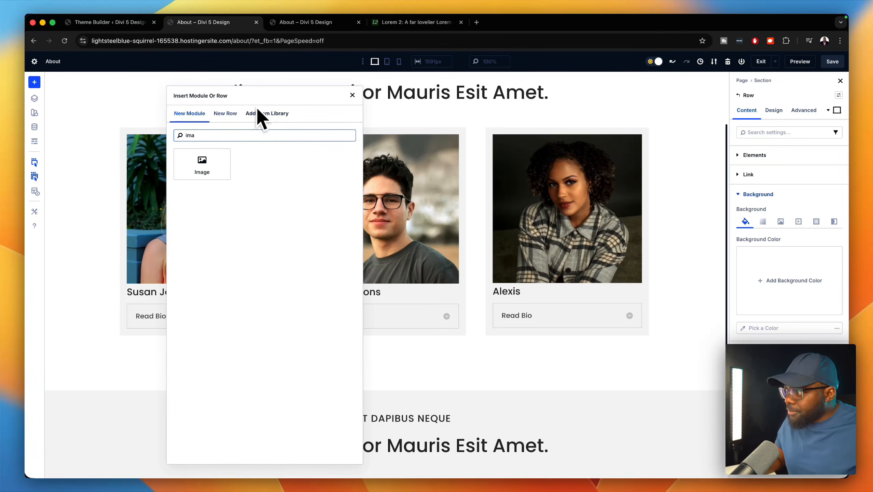
click(202, 164)
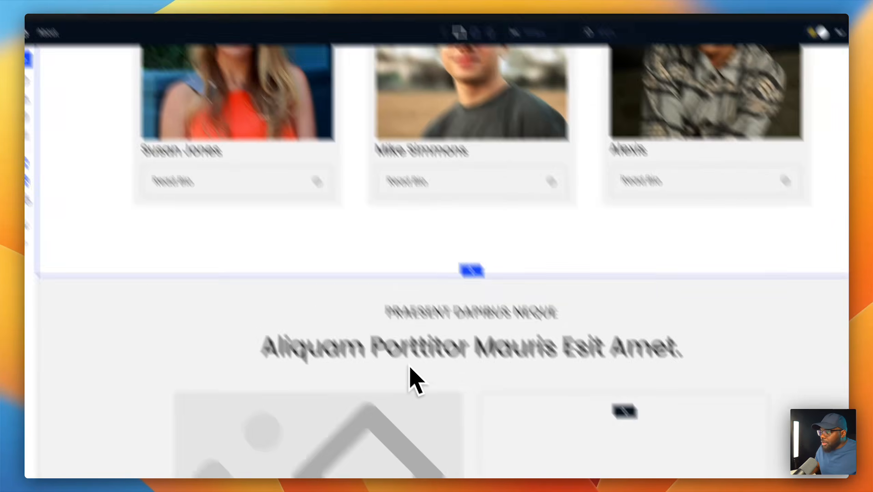
- Set the left image to the office desk-and-laptop photo from the media library
click(362, 450)
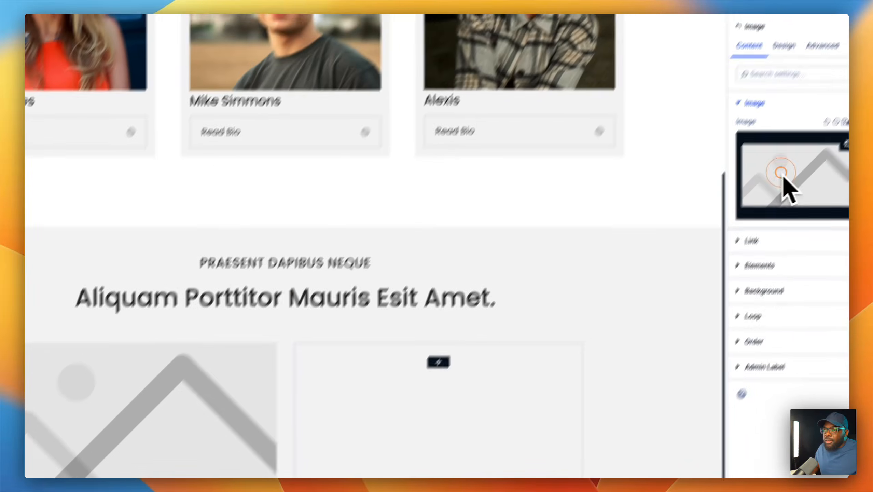
click(837, 151)
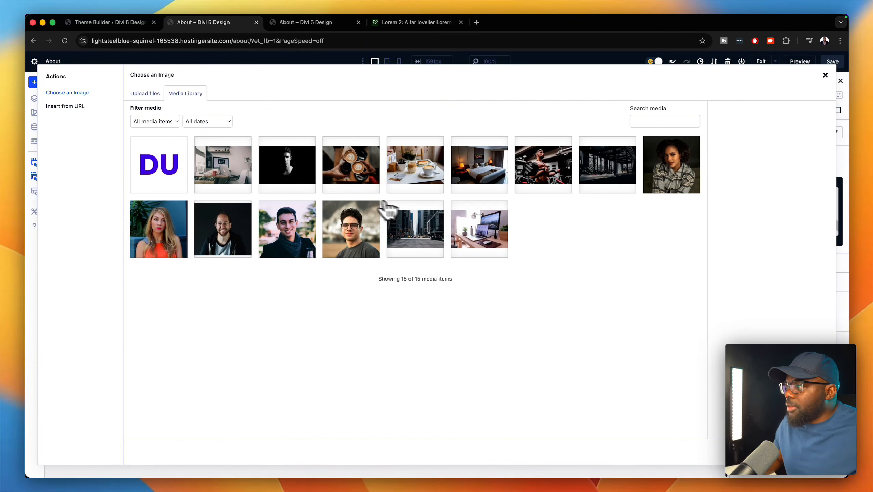
click(241, 171)
click(787, 451)
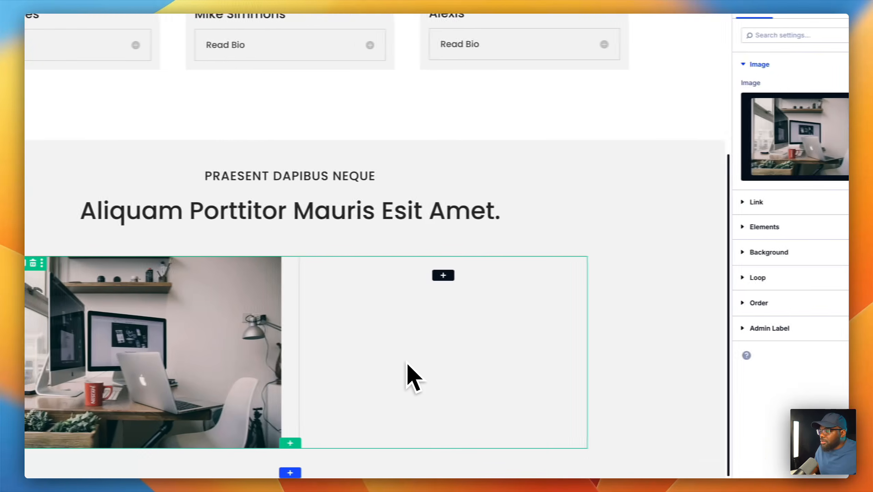
click(456, 276)
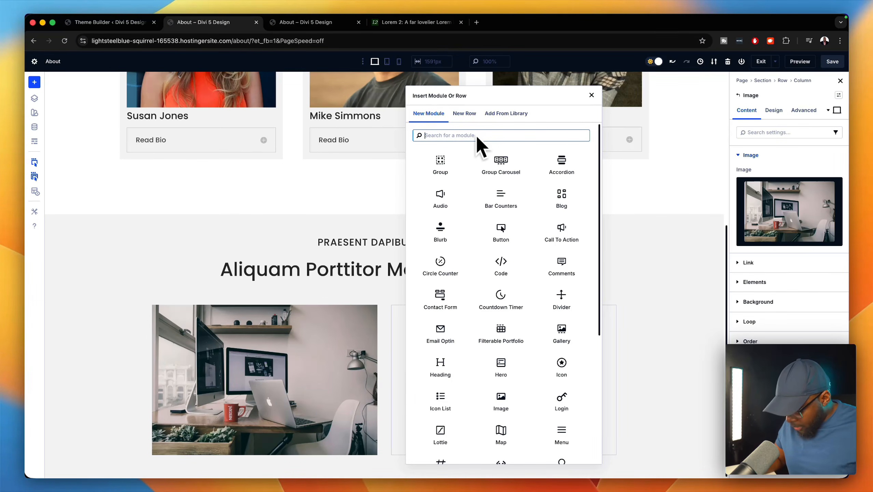
- Insert a Heading module in the right column with a Text module directly beneath it
text(he)
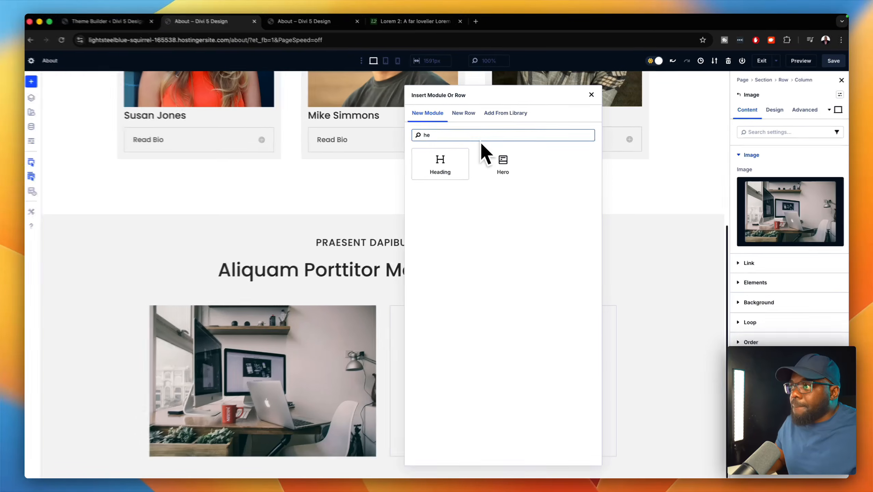
click(440, 163)
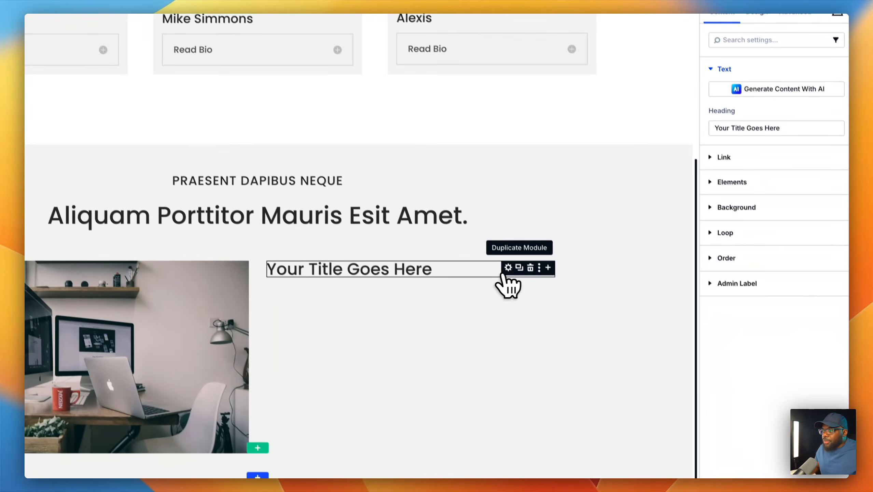
click(548, 269)
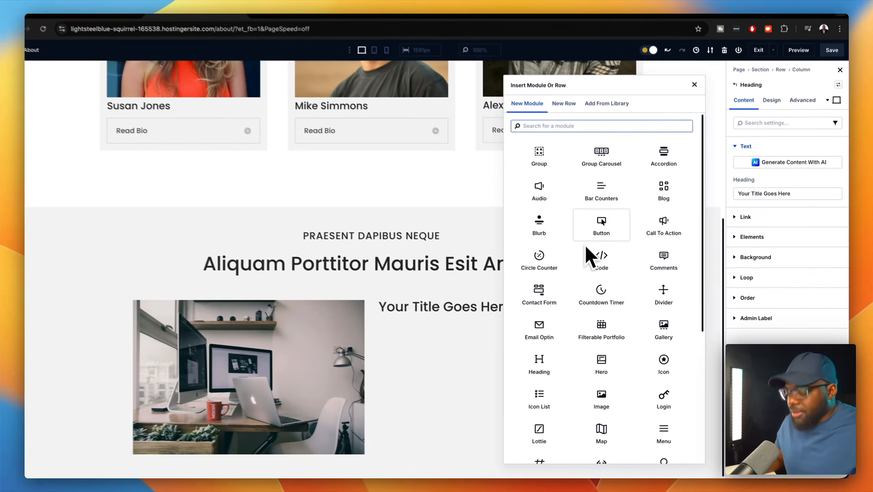
text(text)
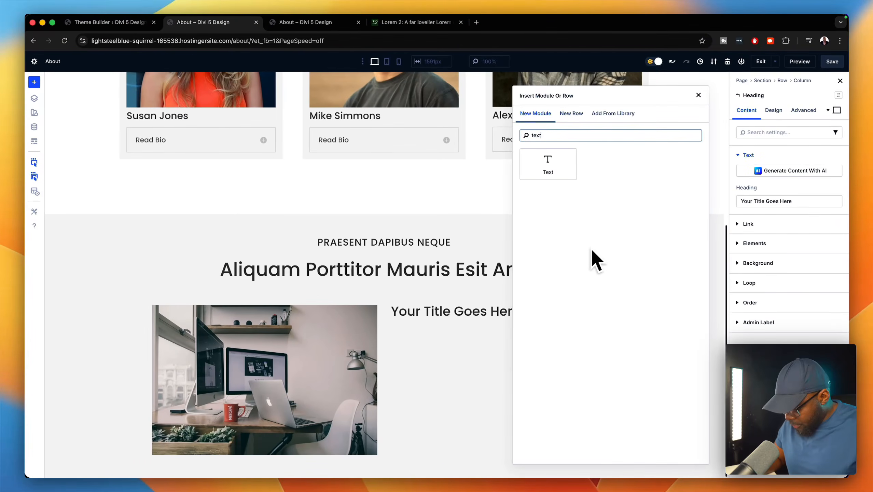
click(550, 163)
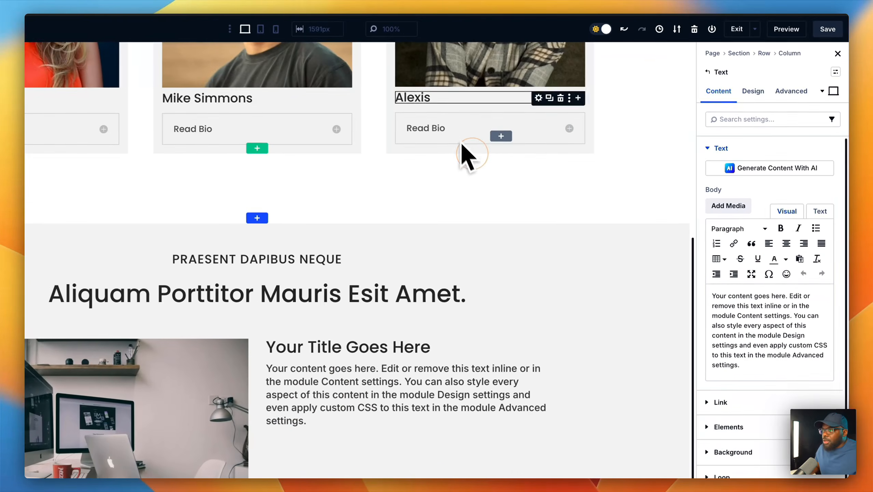
scroll(444, 293, down, 3)
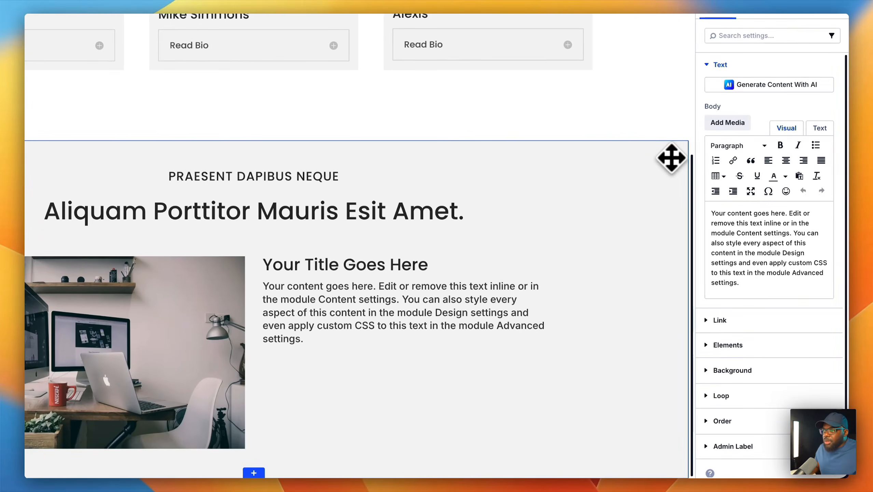
click(671, 152)
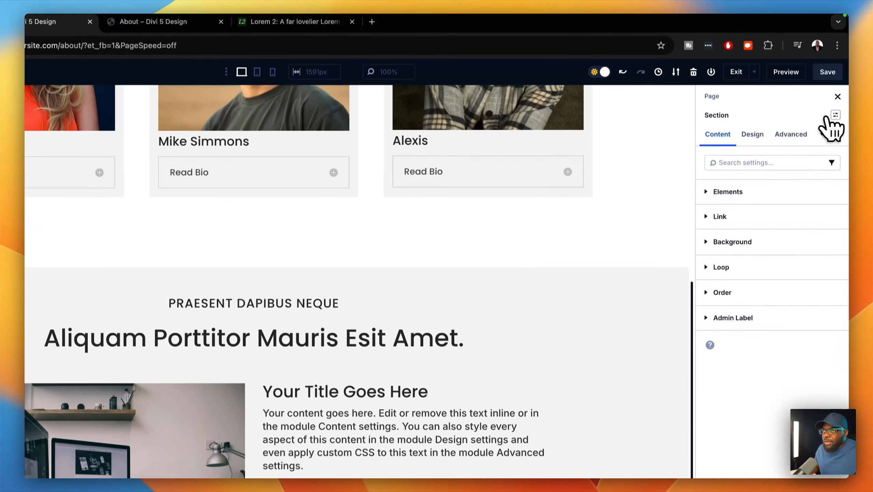
- Apply the Section 8vw preset to the grey section
click(836, 117)
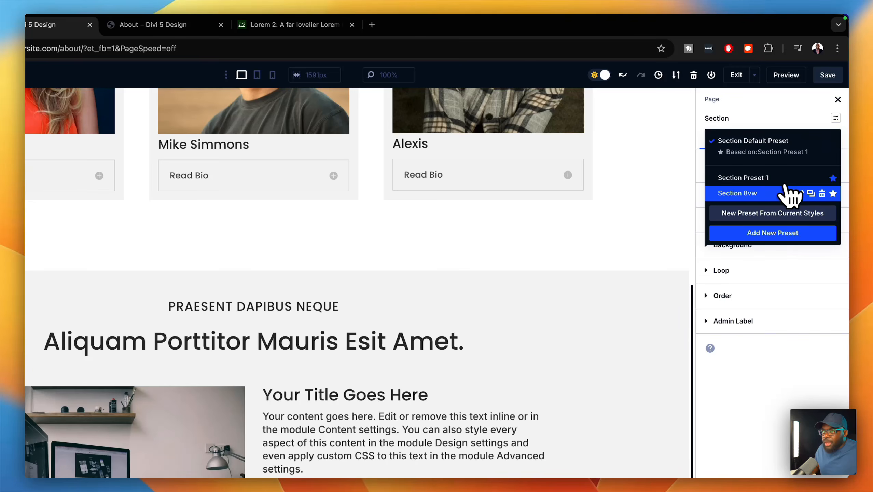
click(771, 193)
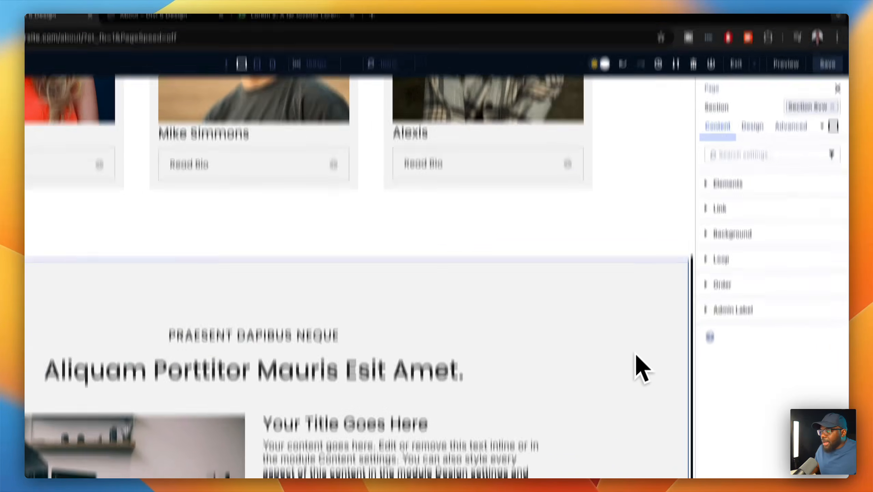
scroll(640, 354, down, 2)
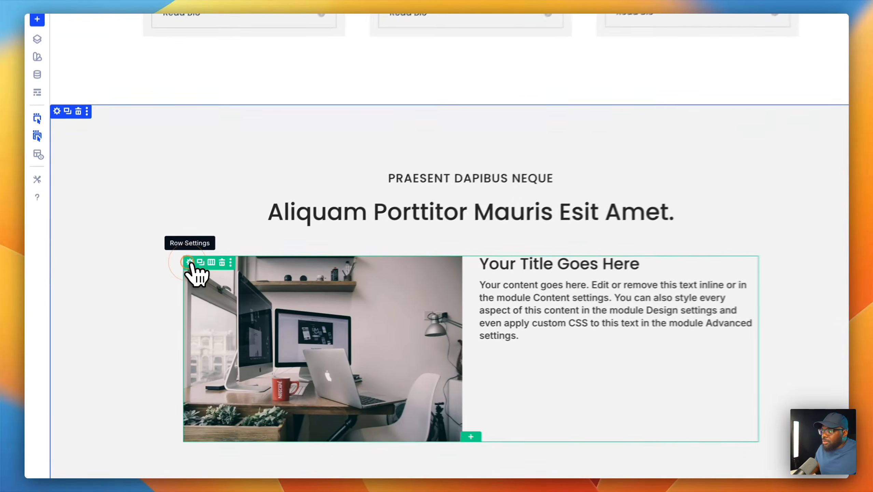
- Give the image-and-text row the Row 1366px sizing preset
click(158, 278)
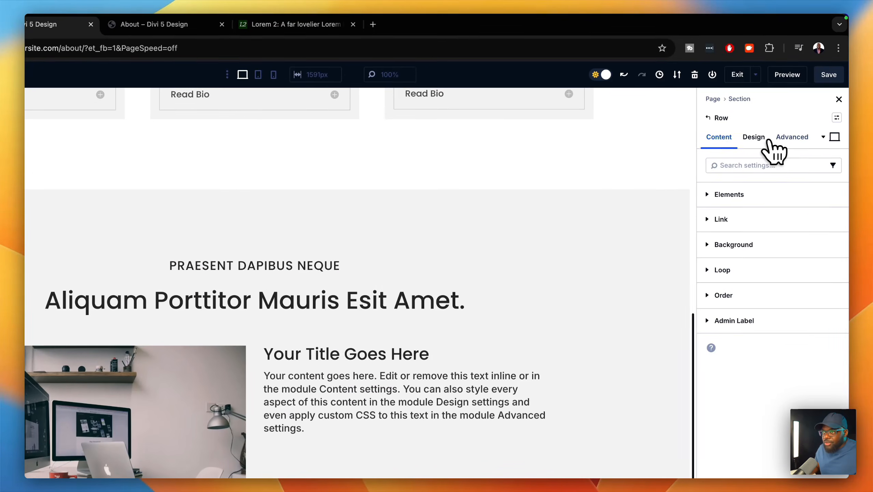
click(759, 137)
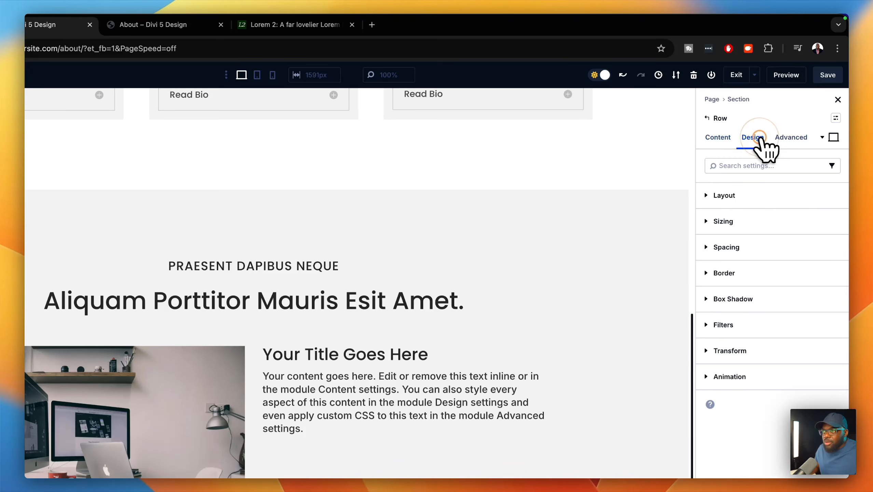
click(835, 221)
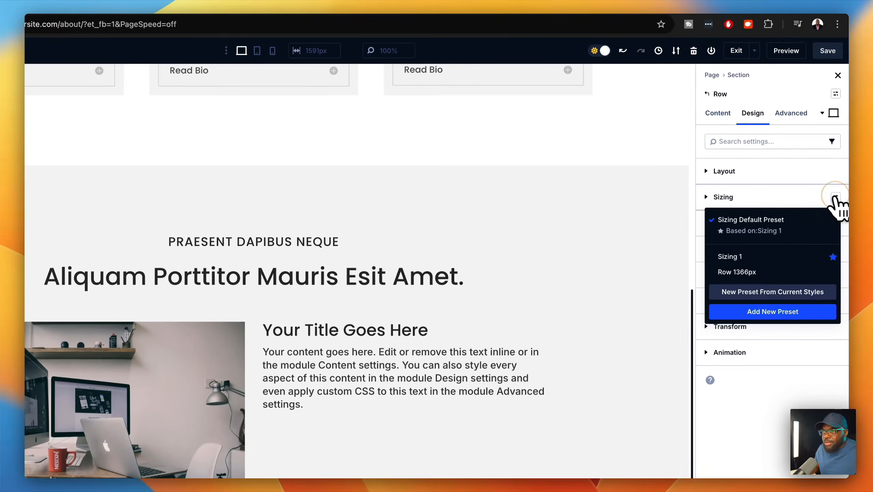
click(765, 270)
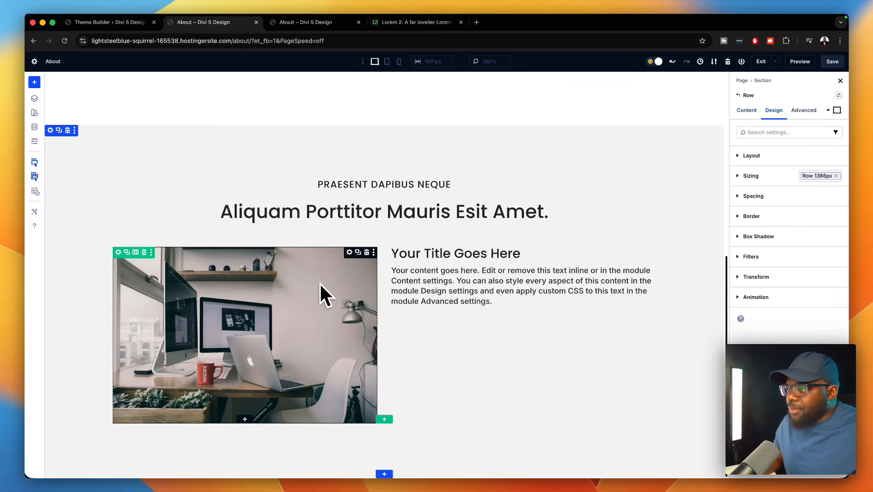
scroll(403, 366, up, 10)
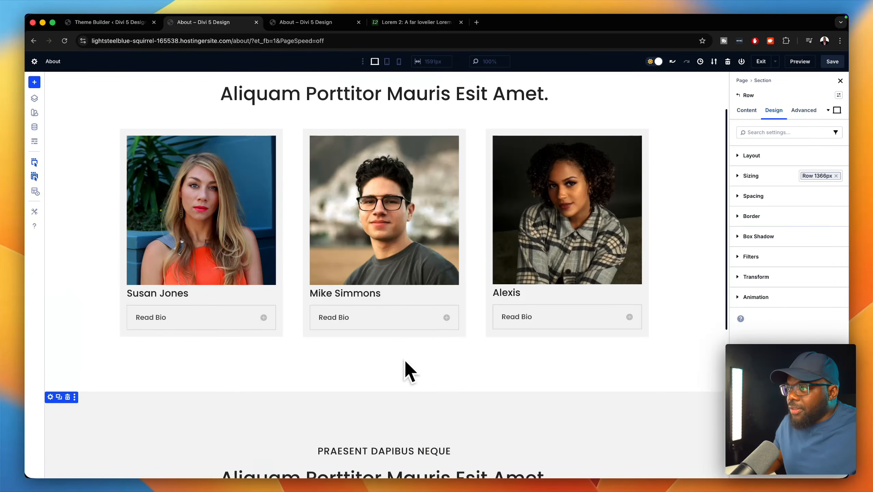
scroll(409, 370, down, 10)
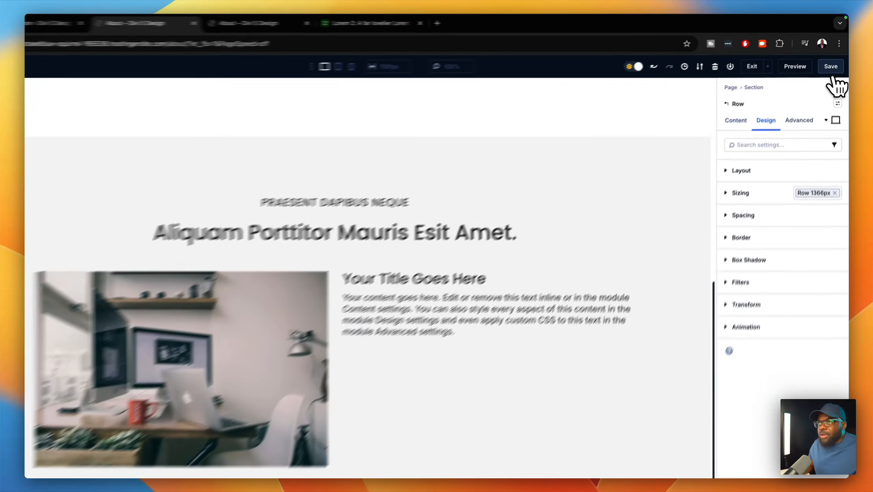
- Save the About page and expand the middle team member's bio in the preview
click(832, 62)
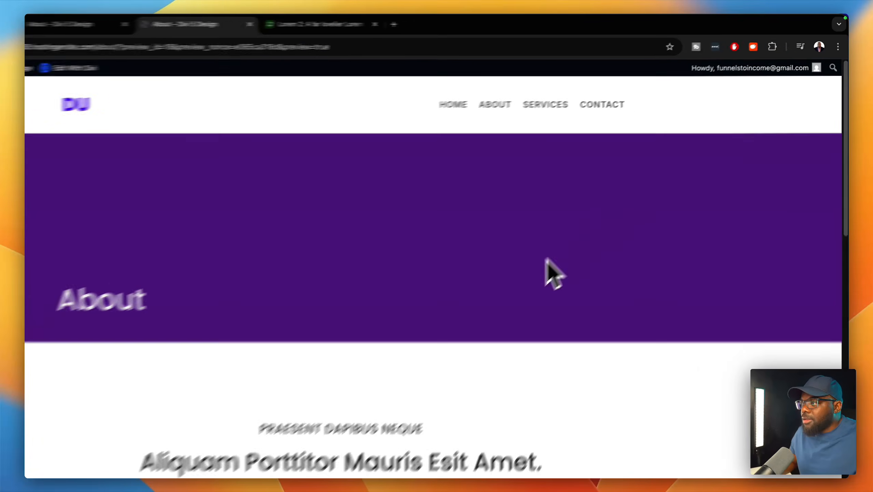
scroll(475, 329, down, 5)
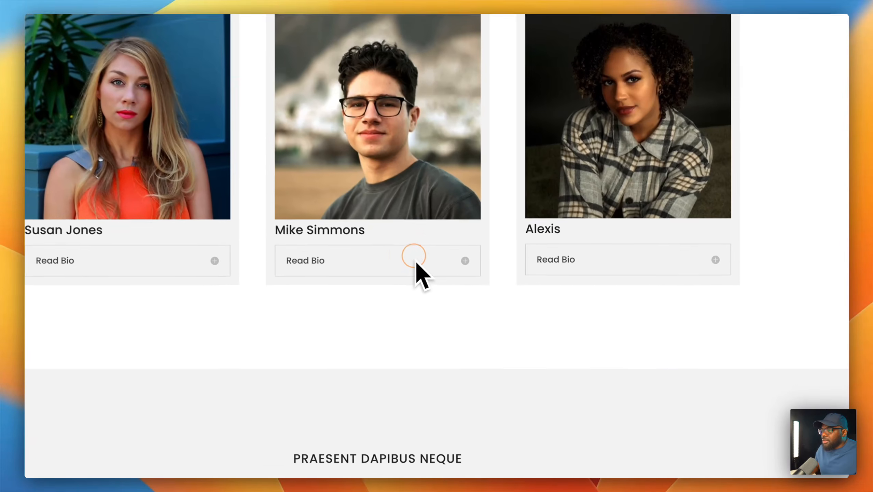
click(502, 306)
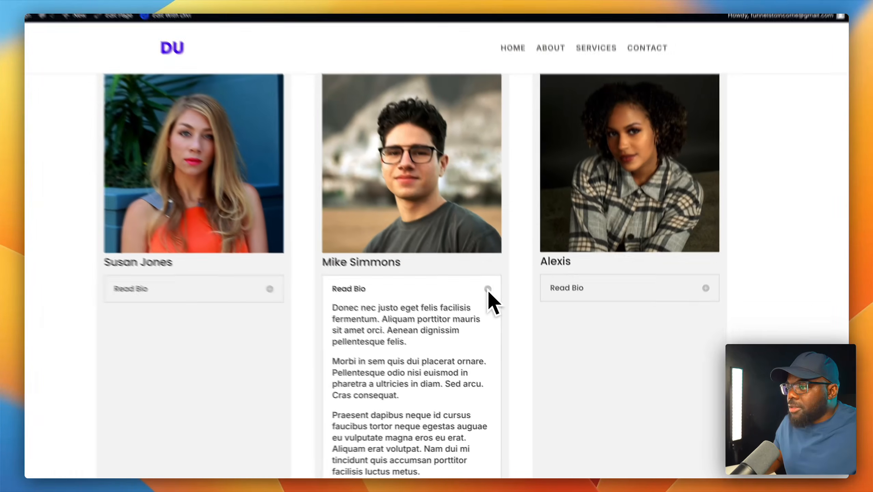
scroll(462, 325, down, 4)
scroll(503, 309, up, 3)
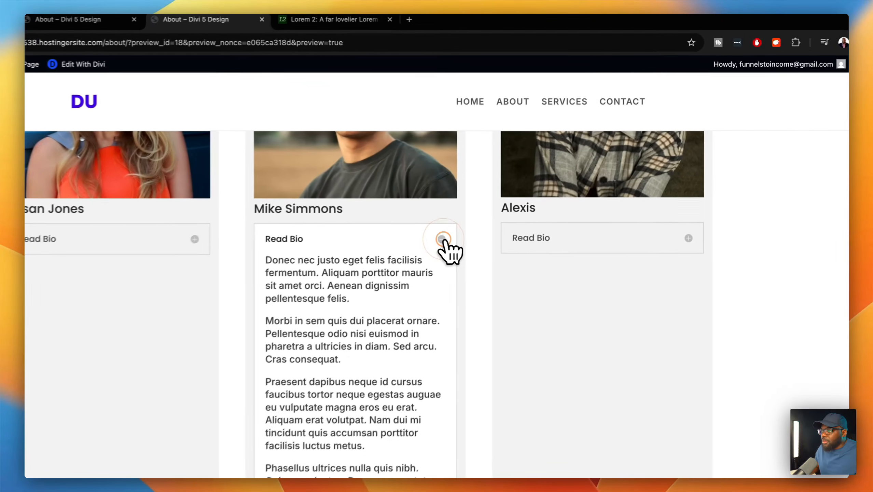
- Collapse the bio again and scroll through the preview's new desk-photo section
click(497, 203)
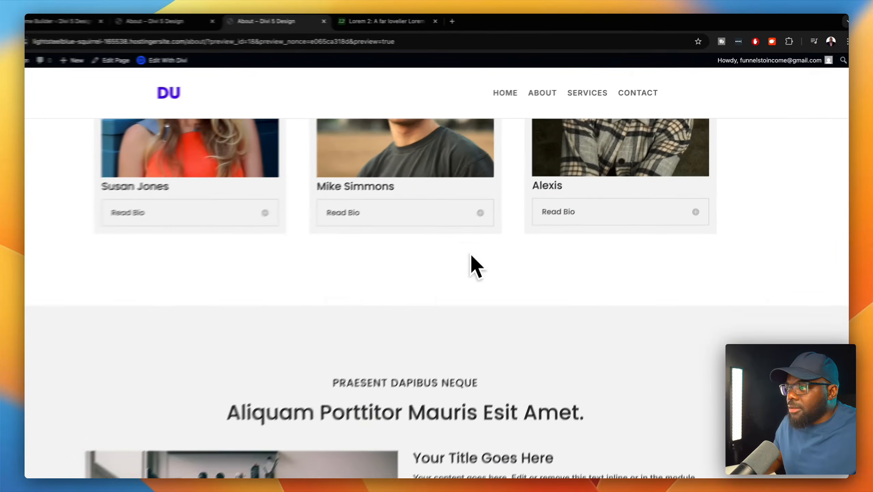
scroll(475, 262, down, 6)
scroll(482, 267, up, 2)
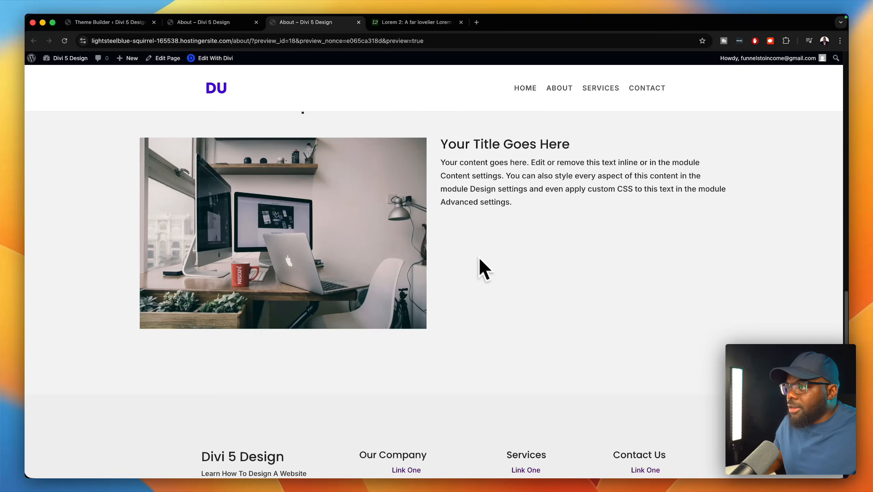
scroll(551, 255, up, 3)
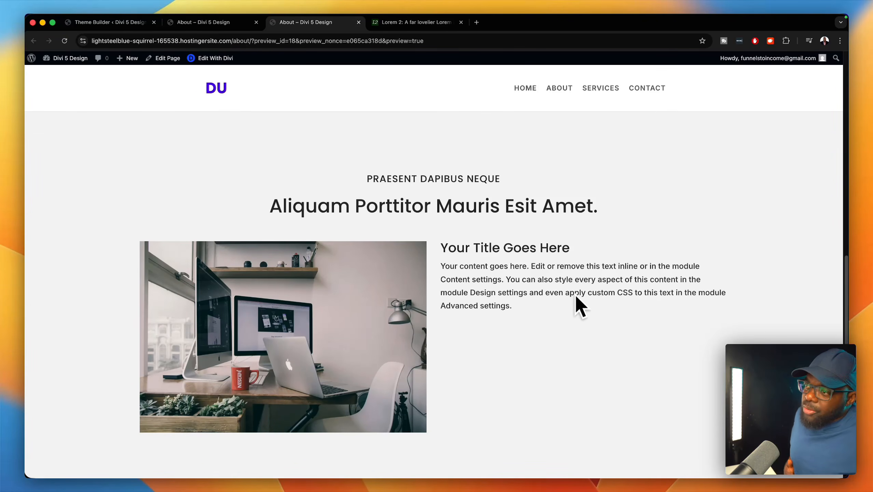
scroll(561, 303, down, 4)
scroll(560, 300, up, 15)
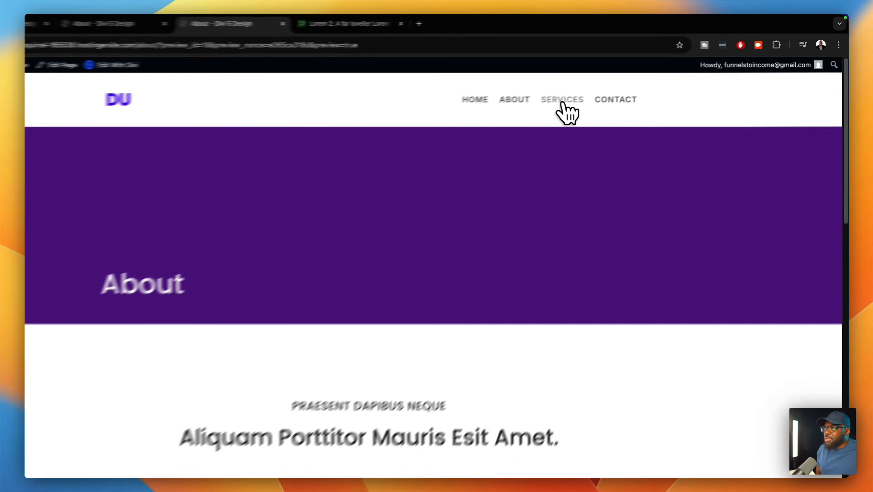
- Open the Services page in Divi and add the saved Page Titles module from the library
click(600, 91)
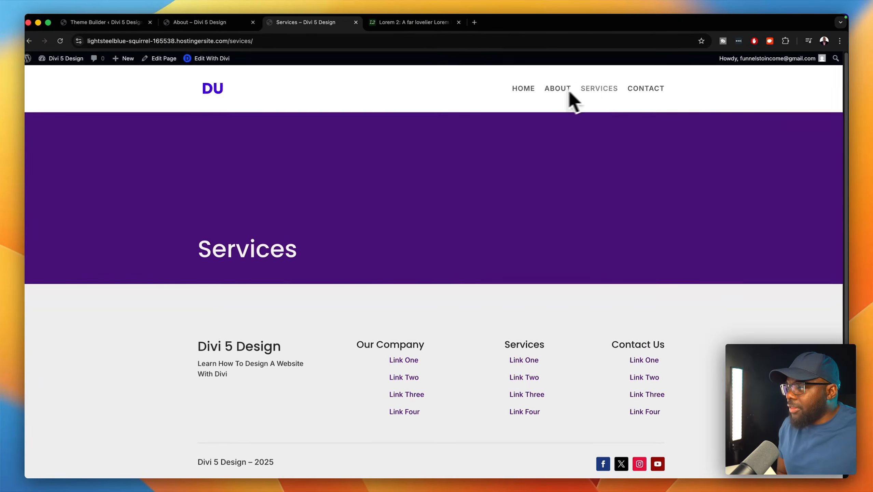
click(199, 62)
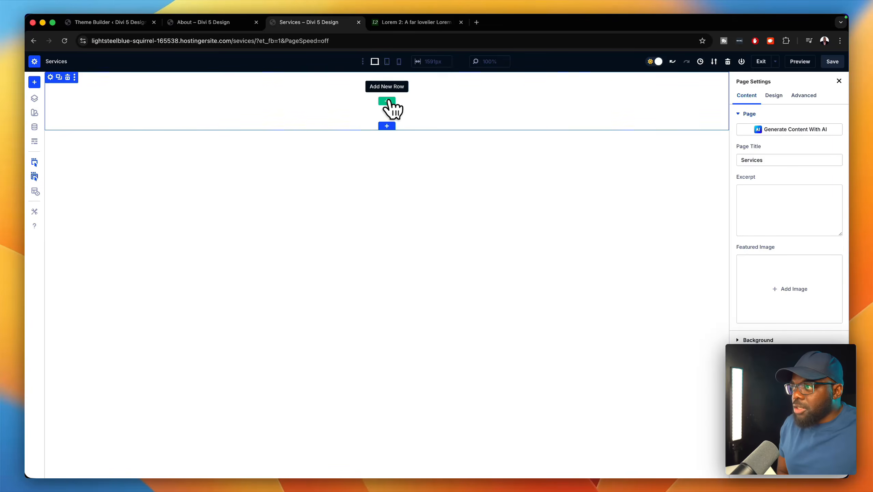
click(387, 101)
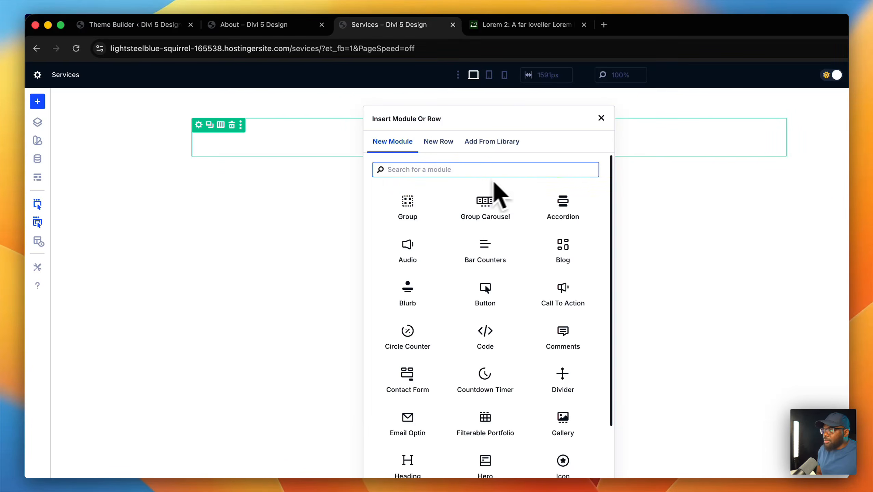
click(430, 210)
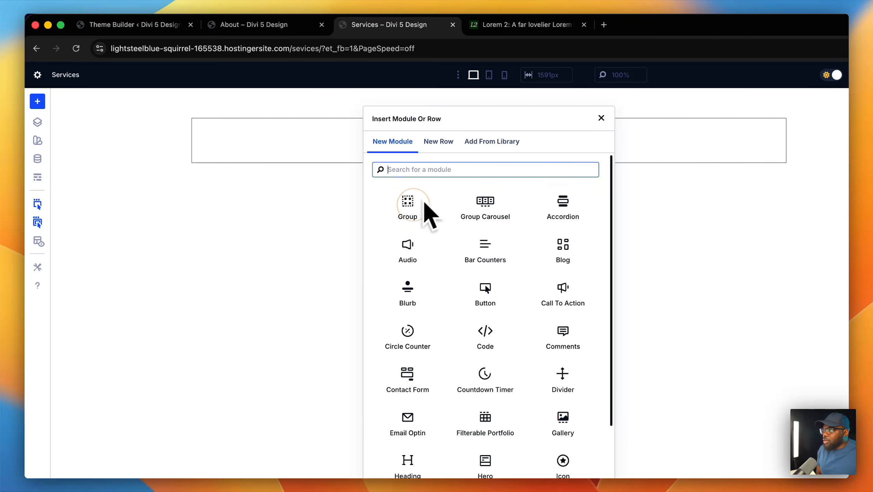
click(491, 141)
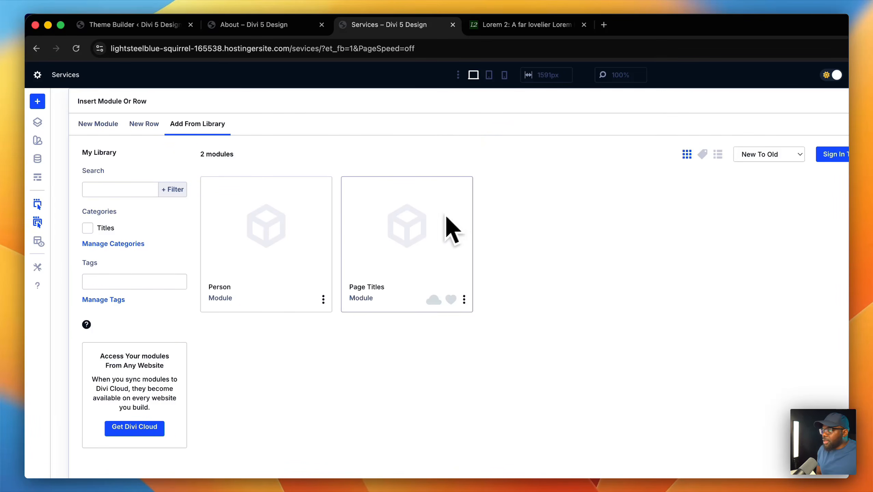
click(416, 265)
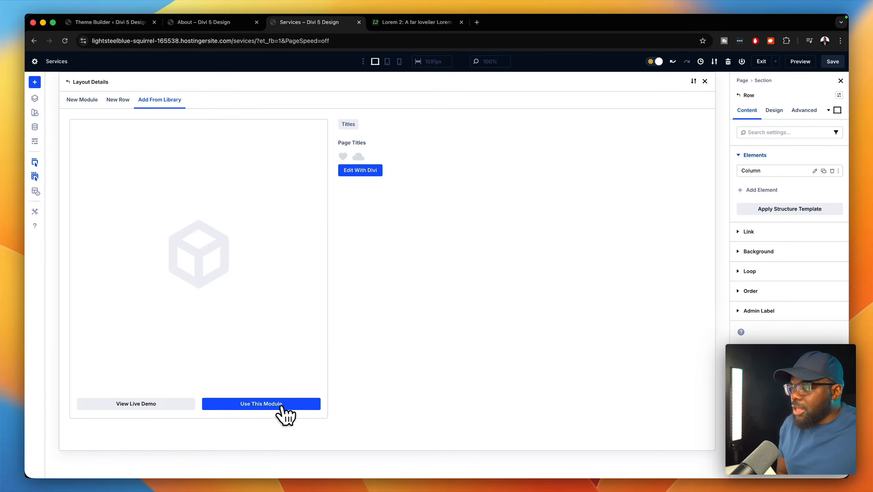
click(281, 405)
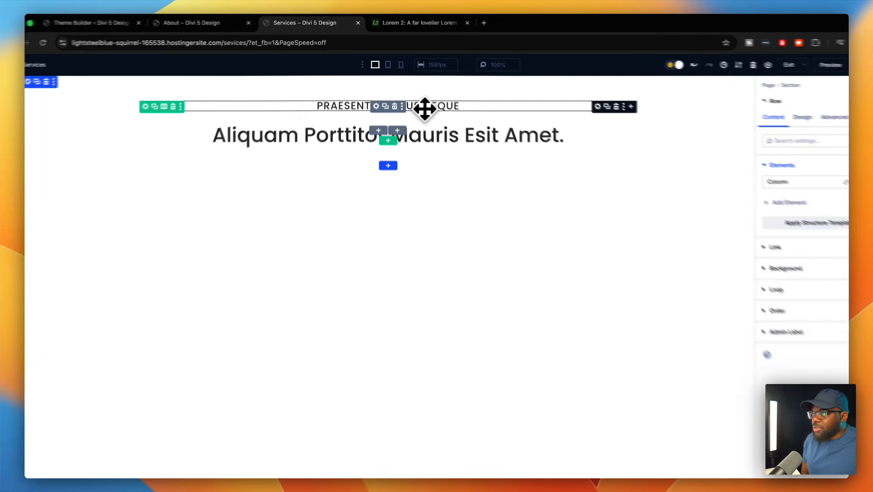
- Replace the eyebrow heading PRAESENT DAPIBUS NEQUE with SERVICES
triple_click(428, 106)
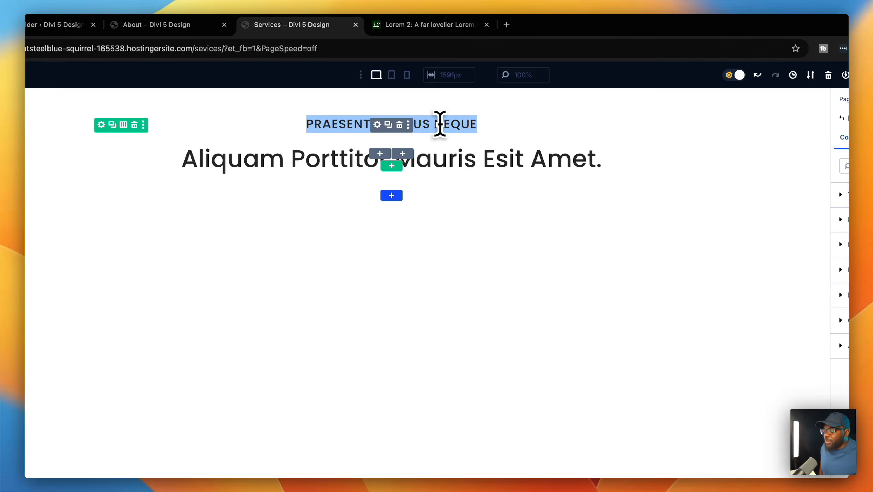
text(S)
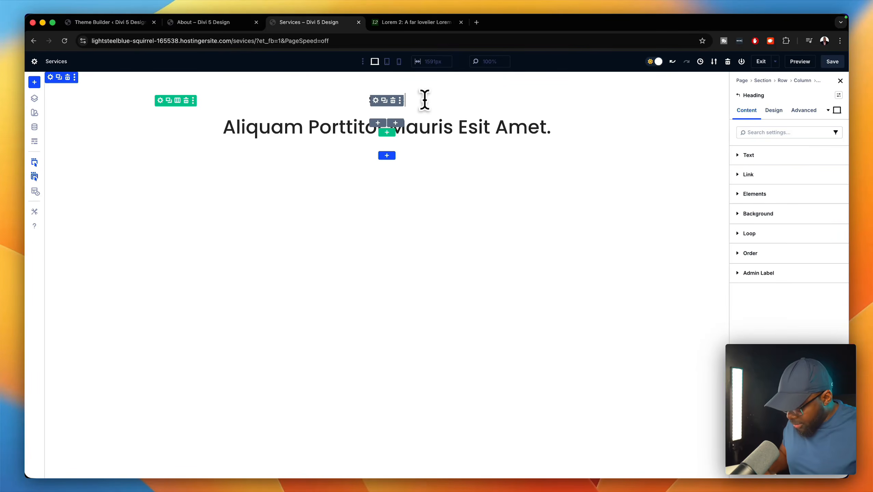
click(455, 216)
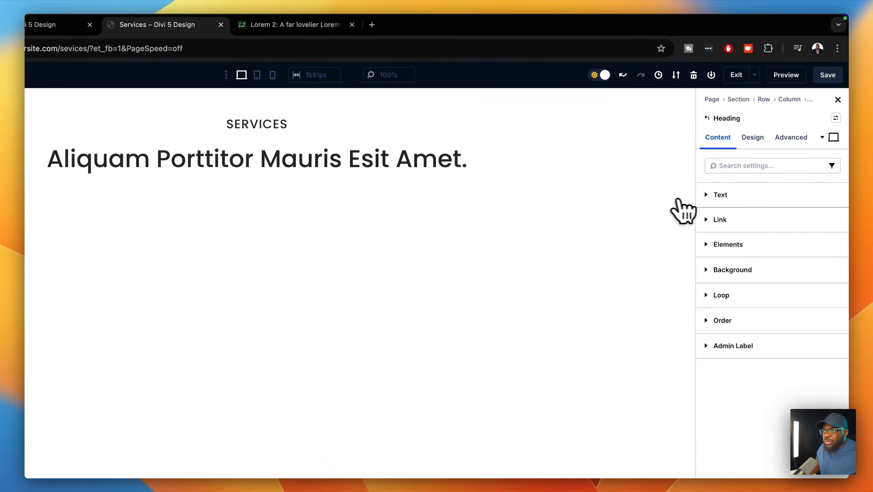
click(725, 197)
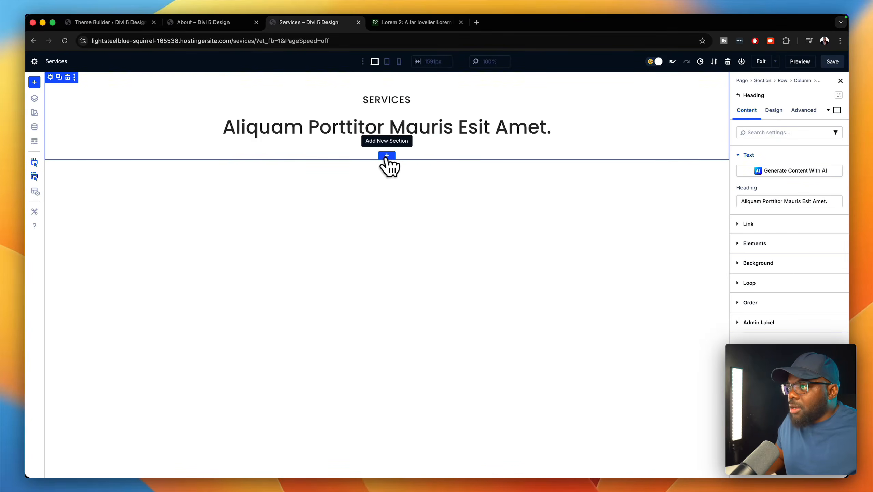
- Switch to the About – Divi 5 Design tab to reference its desk-photo section
click(387, 156)
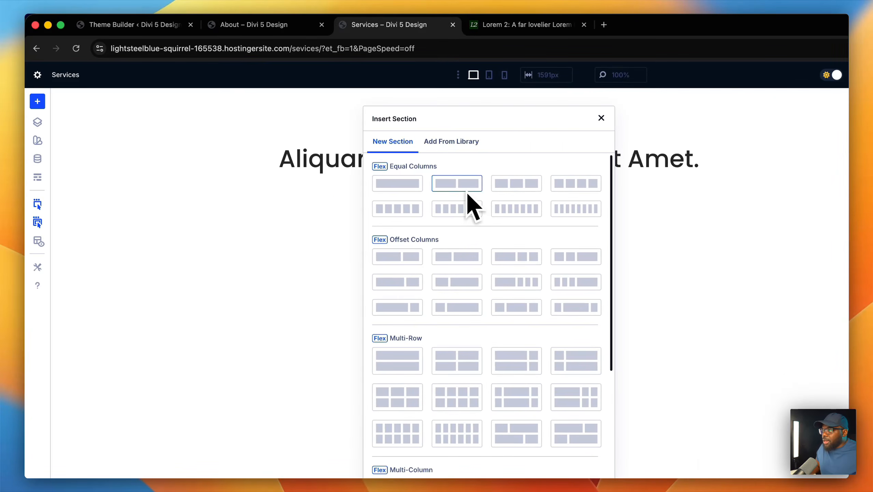
click(300, 25)
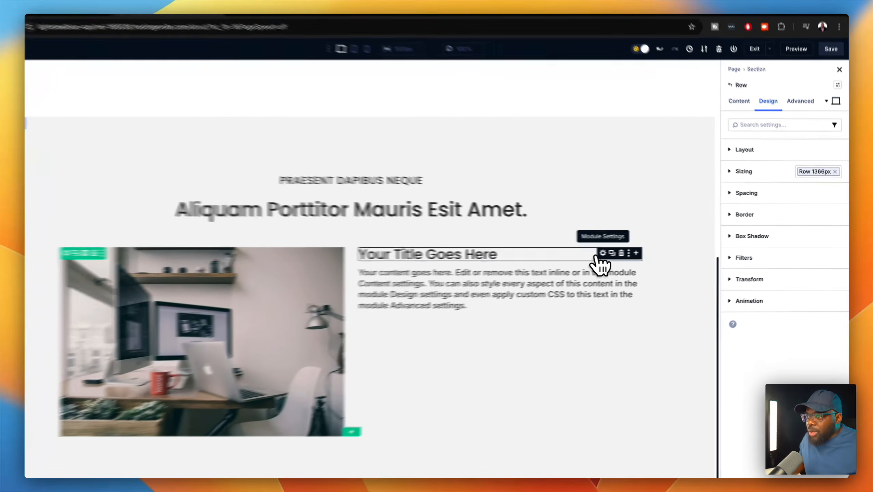
- Make 'Your Title Goes Here' an H2 heading using the H2 global text size
click(619, 252)
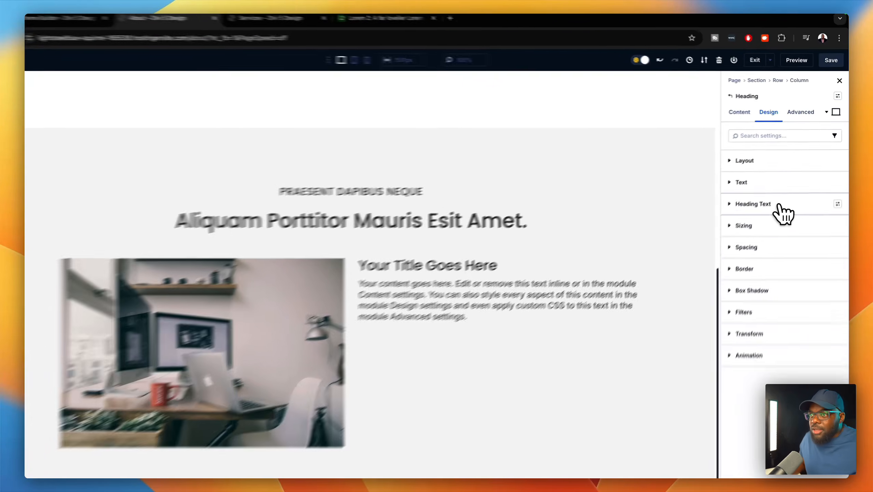
click(786, 200)
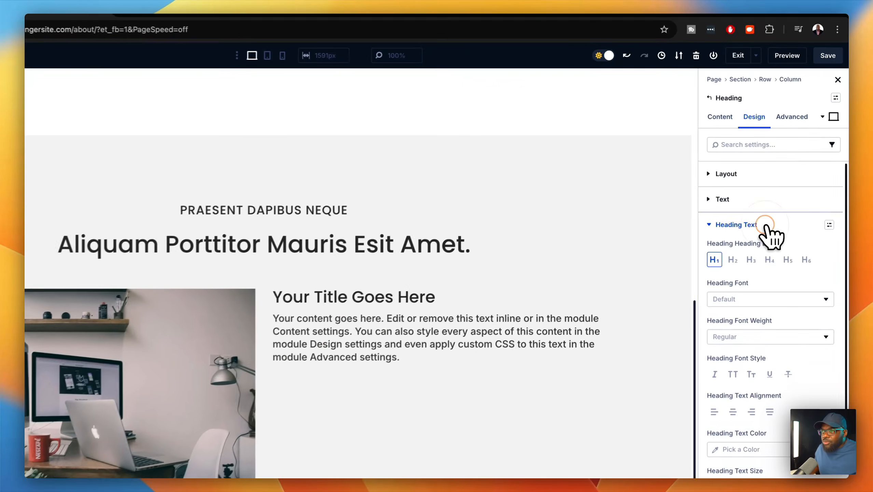
click(731, 262)
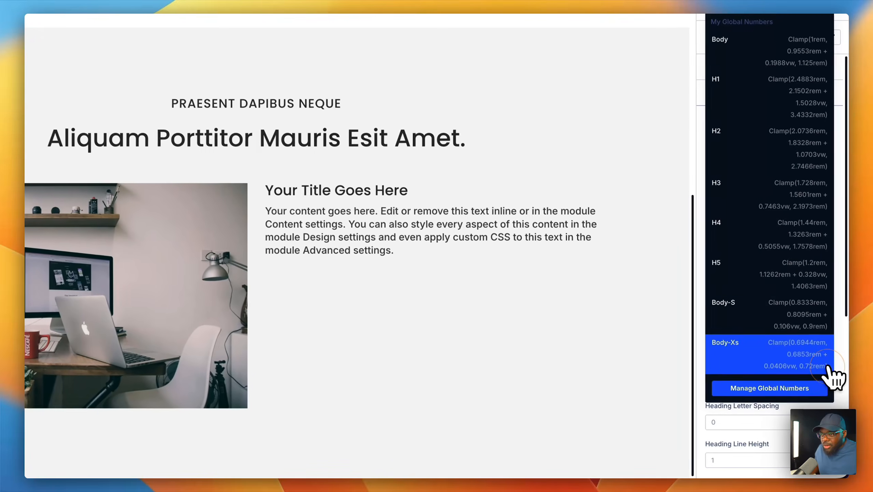
click(806, 144)
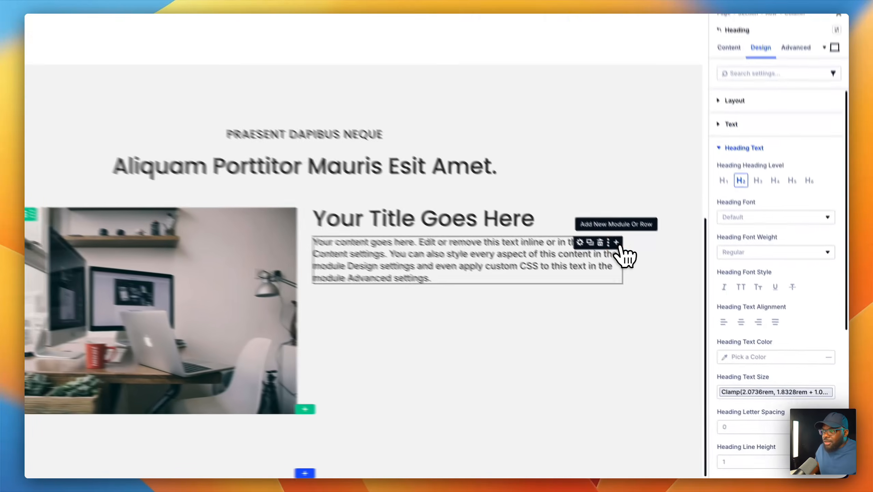
- Add an Icon List module below the paragraph
click(651, 277)
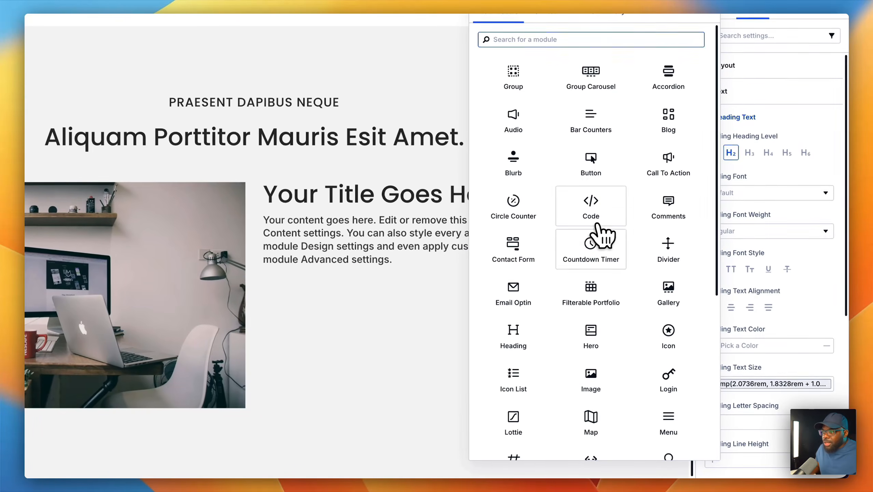
click(517, 376)
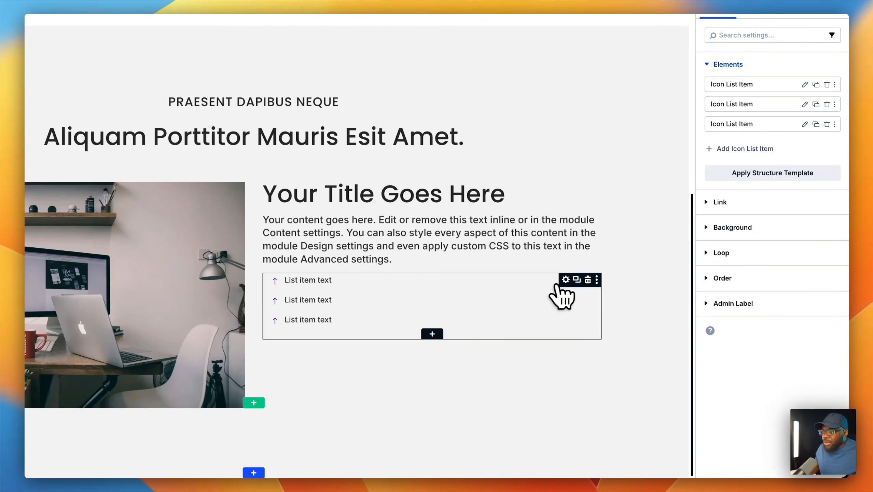
click(565, 280)
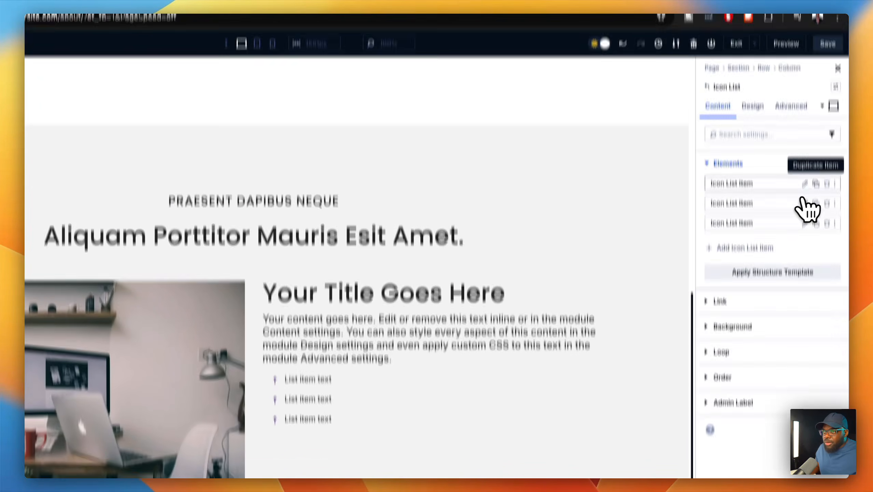
- Give the first list item a check-circle icon found by searching 'check'
click(804, 84)
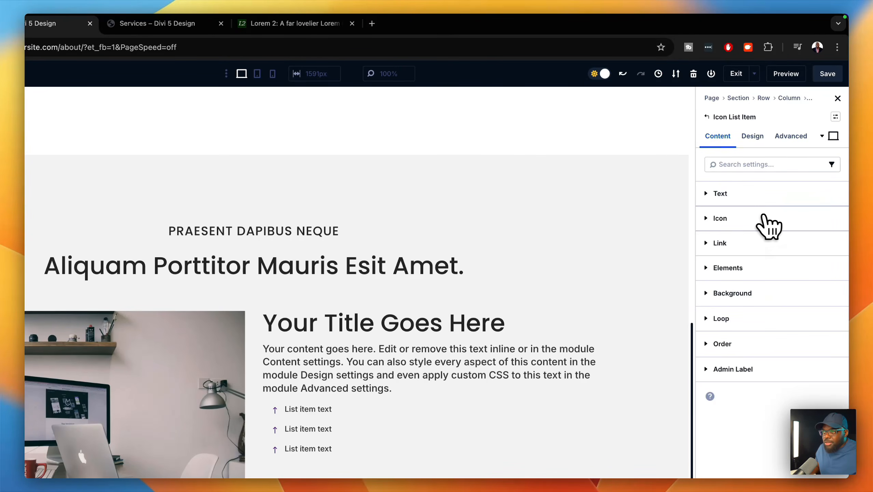
click(750, 218)
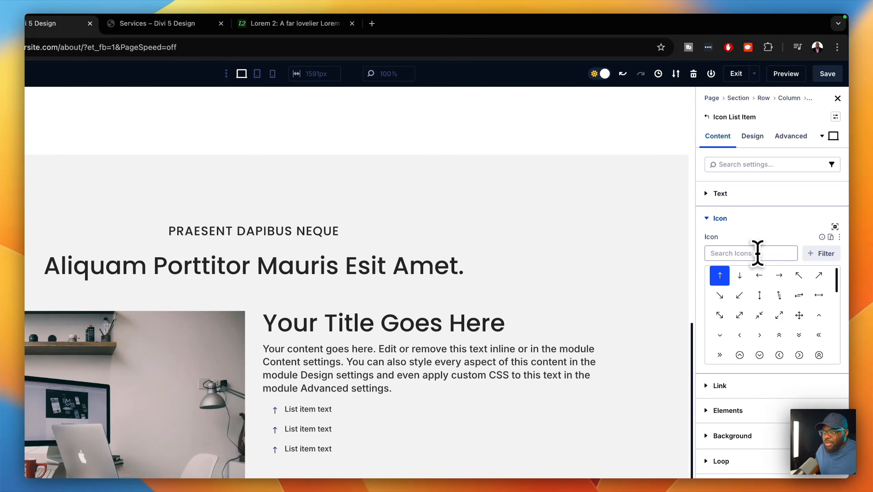
text(check)
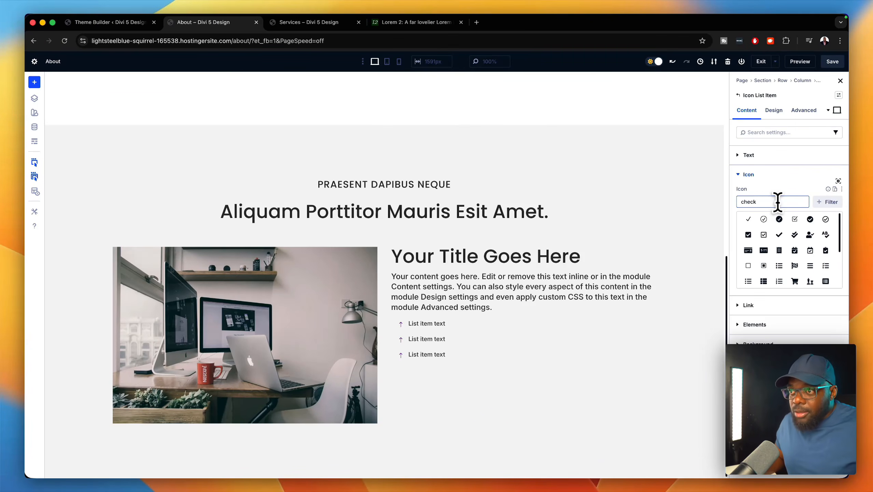
click(779, 218)
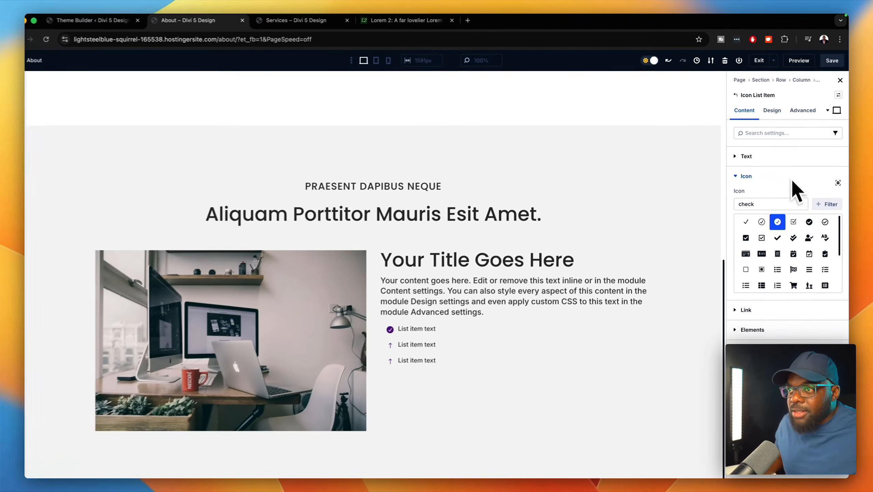
click(778, 111)
click(764, 178)
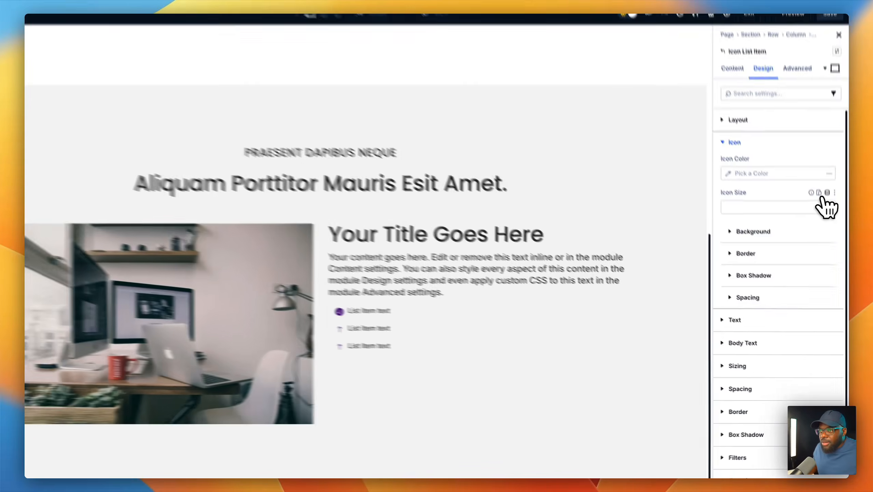
- Set the first item's icon size to the H4 global size, replacing Body-S
click(827, 192)
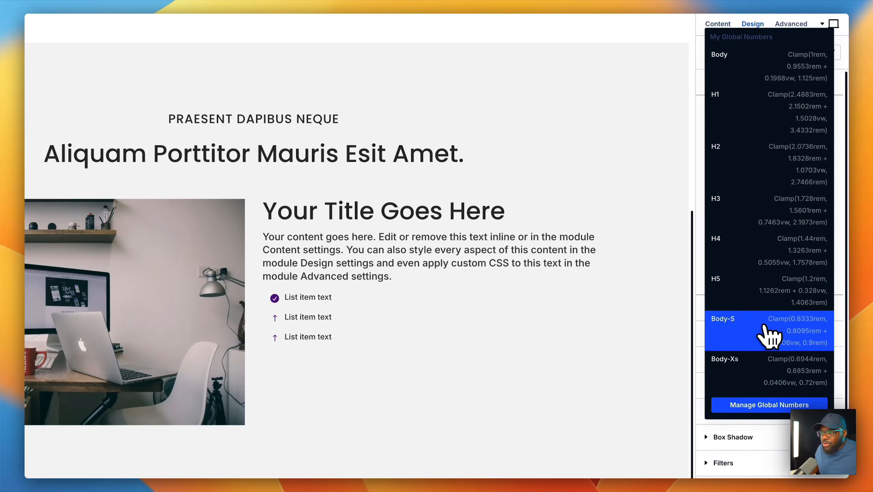
click(768, 340)
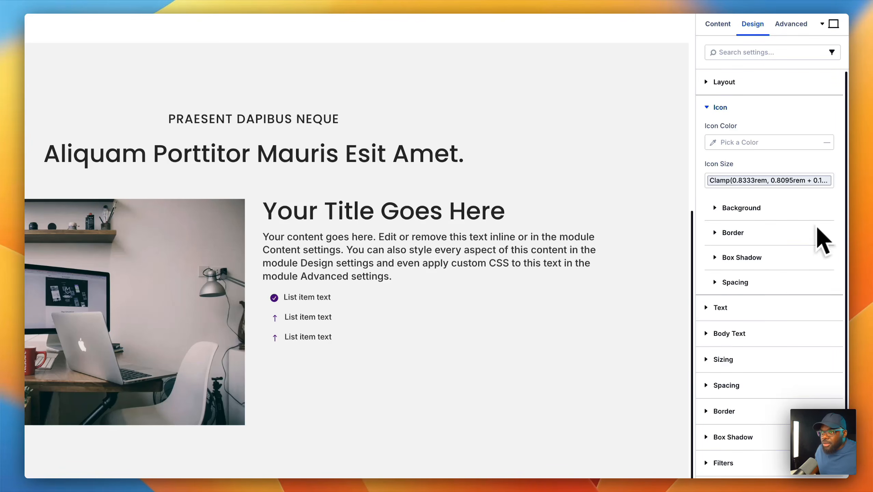
click(825, 164)
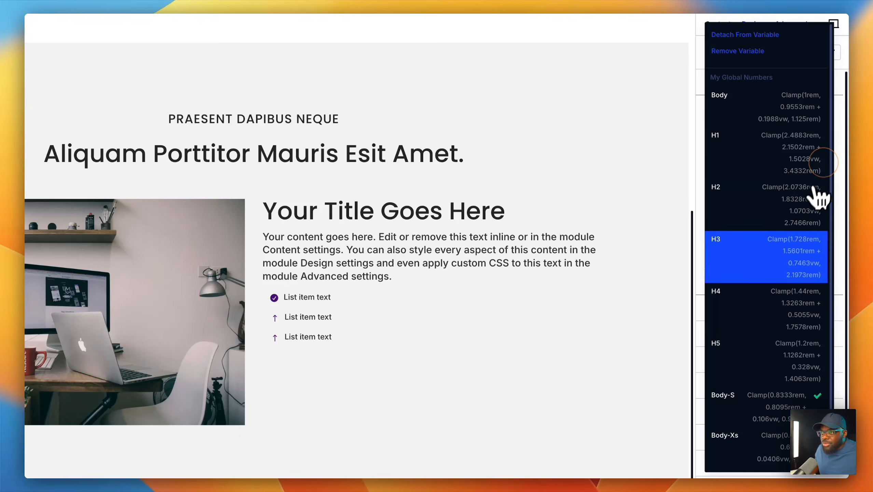
click(776, 312)
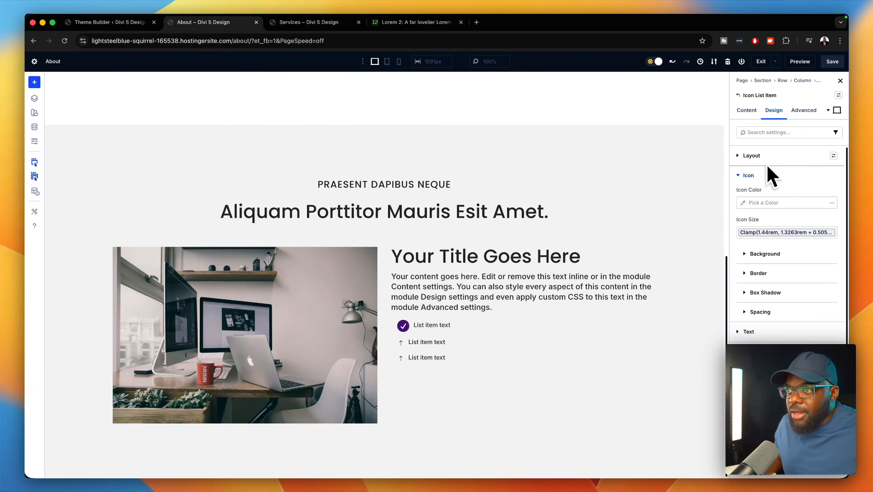
- Set the first item's body text size to the Body global size
click(788, 351)
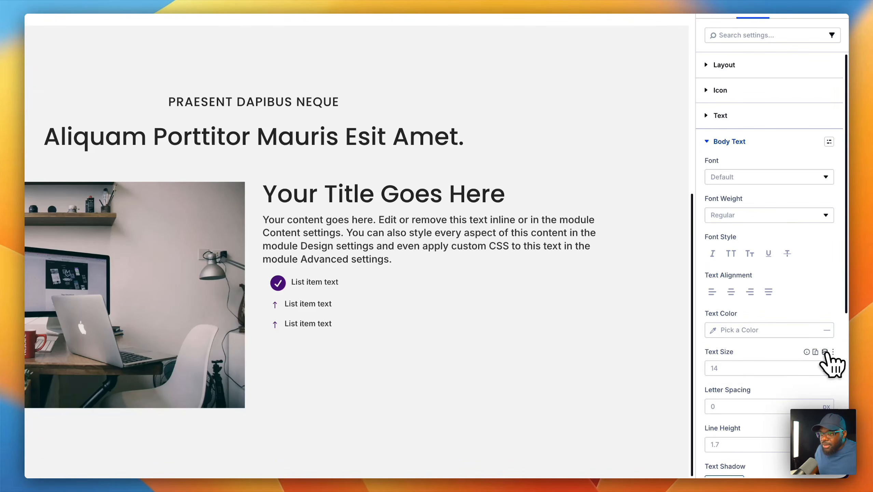
click(825, 352)
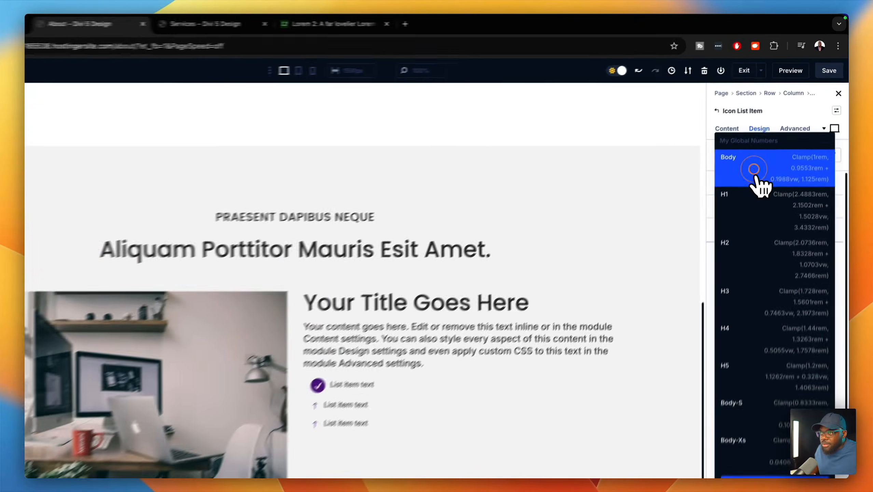
click(771, 141)
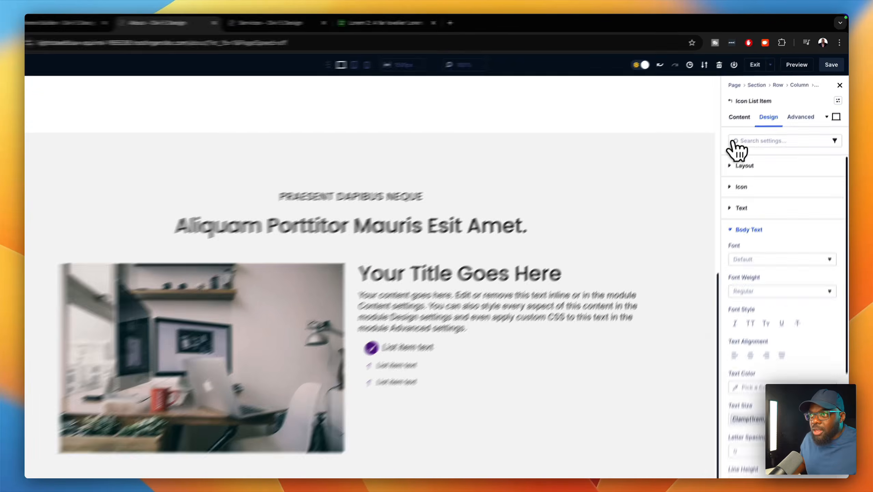
- Delete the two arrow items and duplicate the check item twice
click(746, 109)
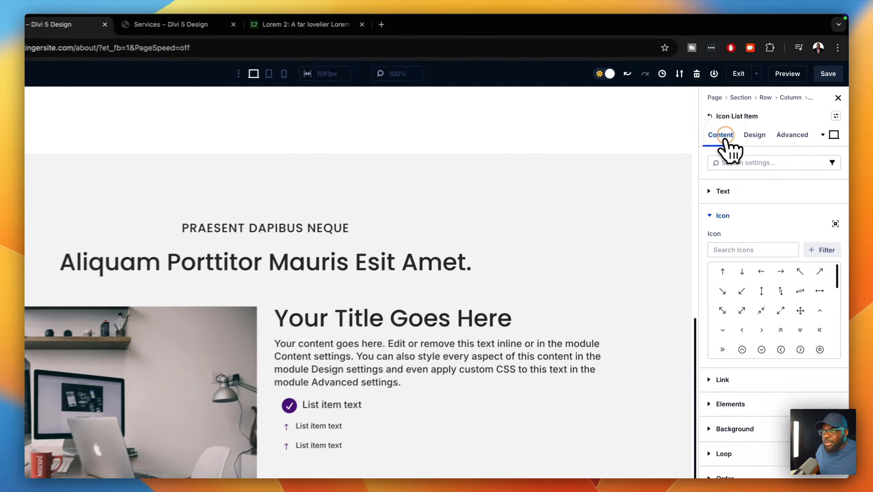
click(710, 116)
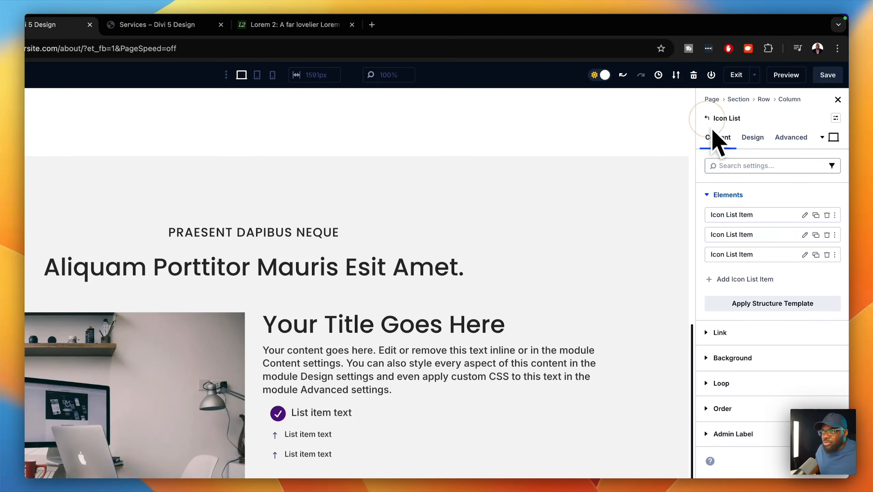
click(827, 235)
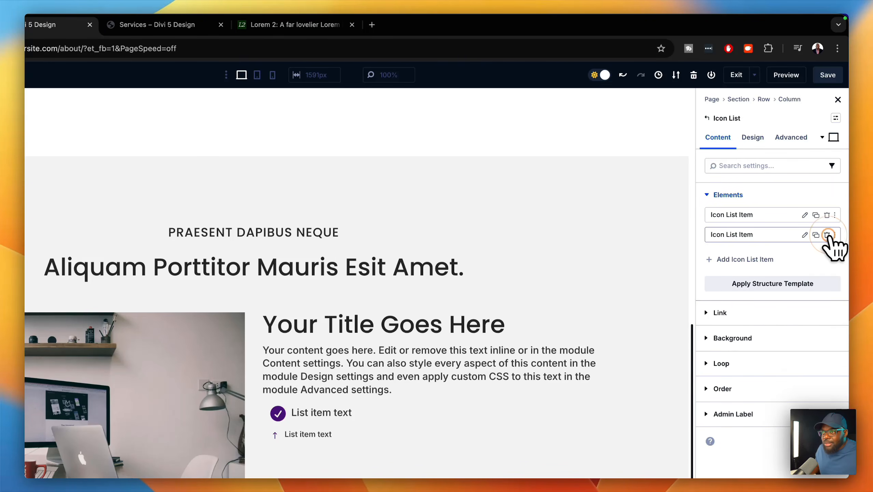
click(827, 235)
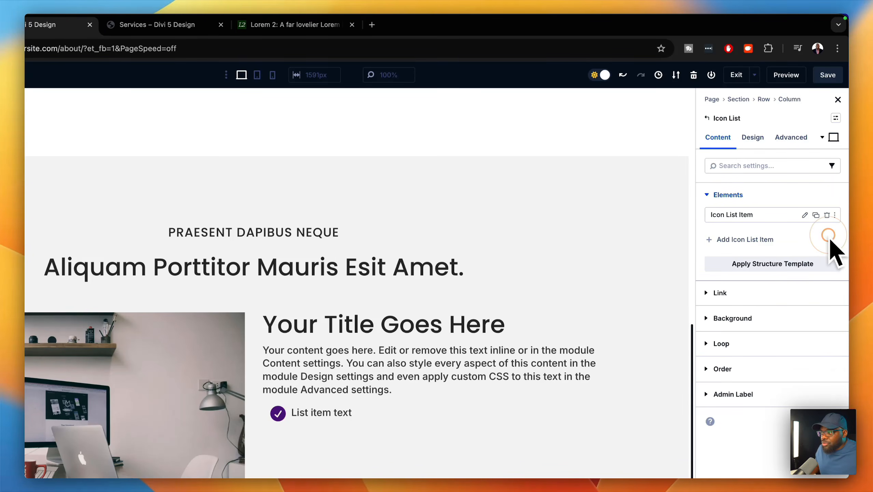
click(816, 215)
click(817, 216)
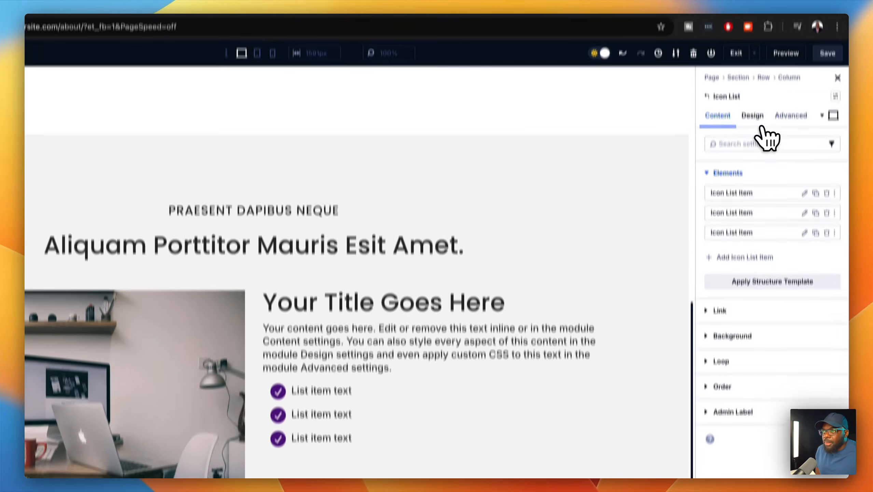
- Set the icon list's body text to the Body size with a 2.2 line height
click(753, 90)
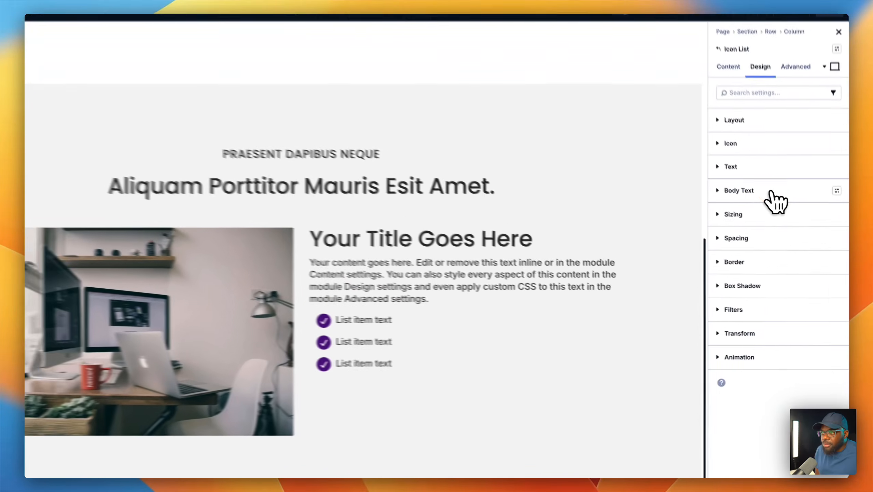
click(779, 215)
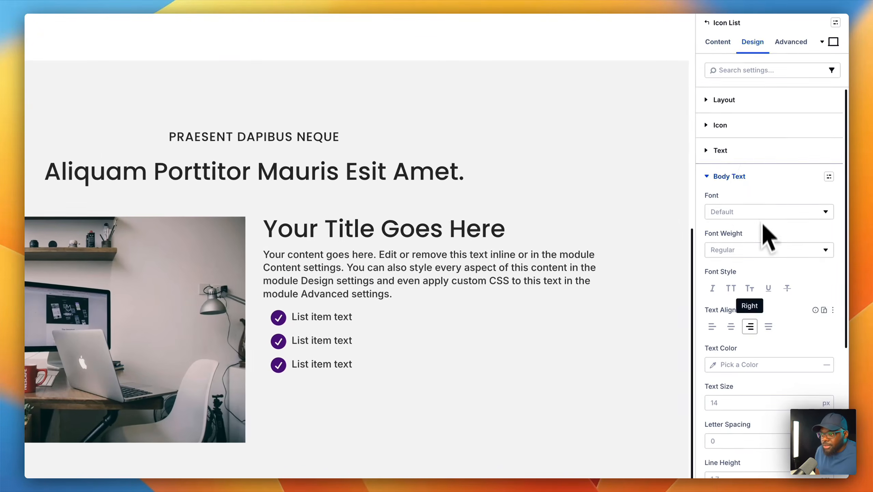
scroll(762, 344, down, 1)
click(824, 352)
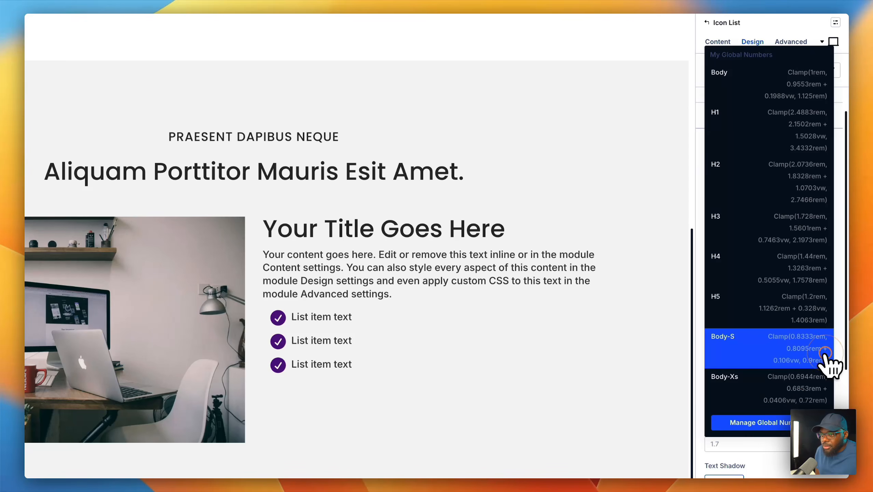
click(771, 84)
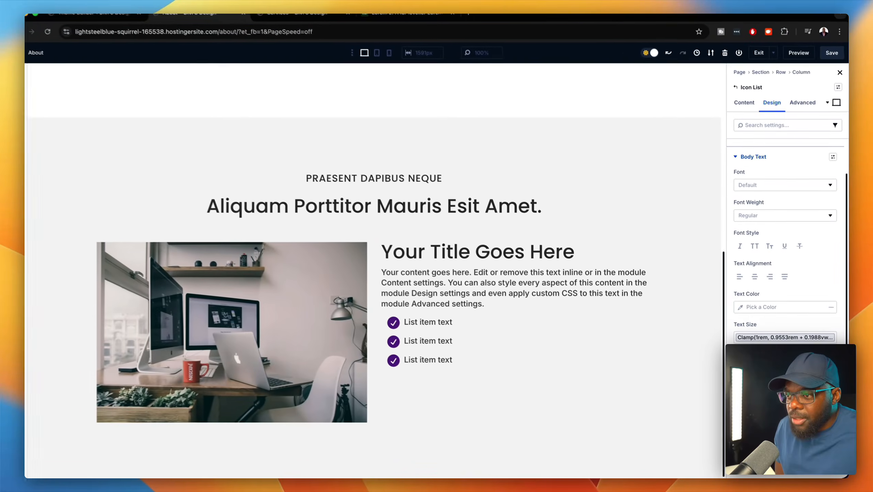
click(820, 398)
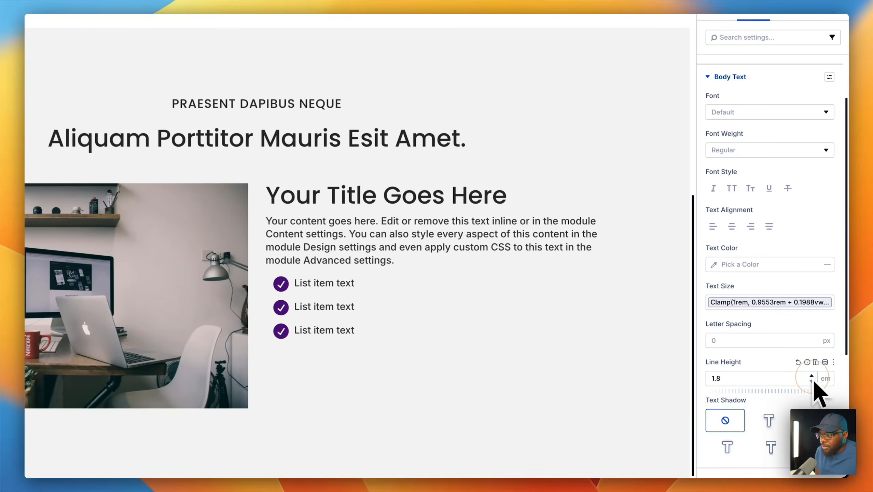
click(812, 377)
click(812, 377)
click(812, 378)
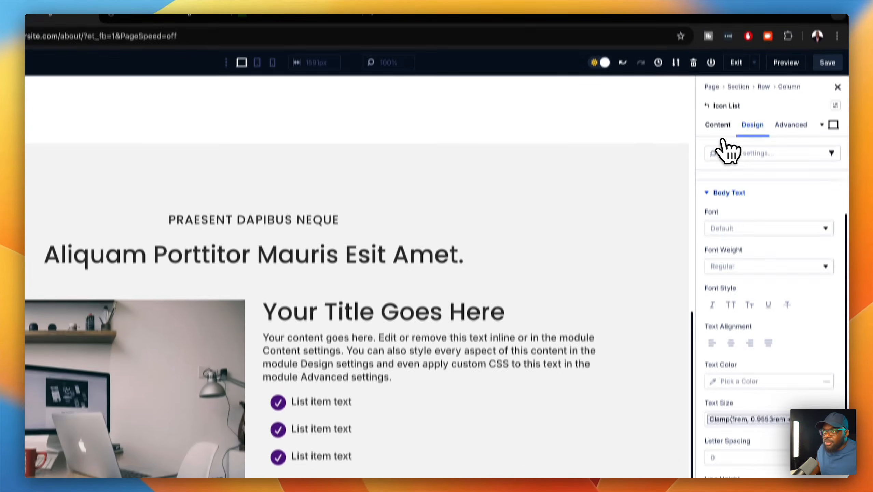
- Copy the sentence 'Aenean dignissim pellentesque felis.' from the Lorem 2 page for the first list item
click(718, 124)
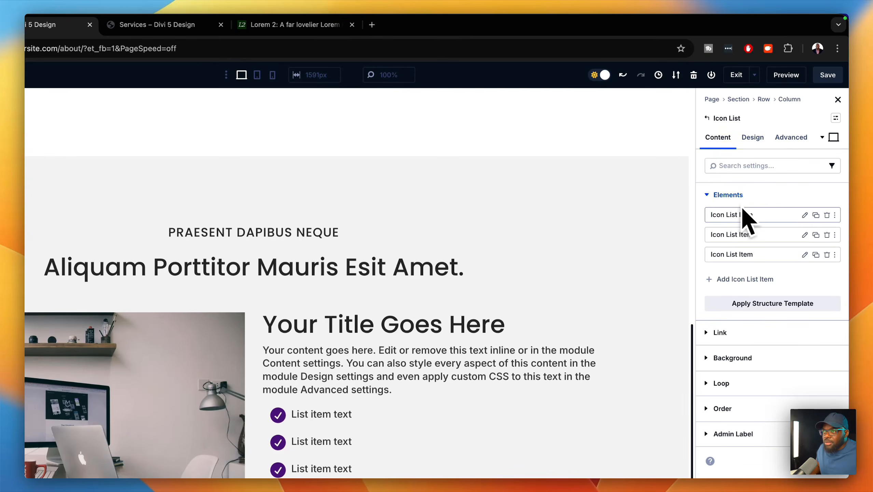
click(807, 214)
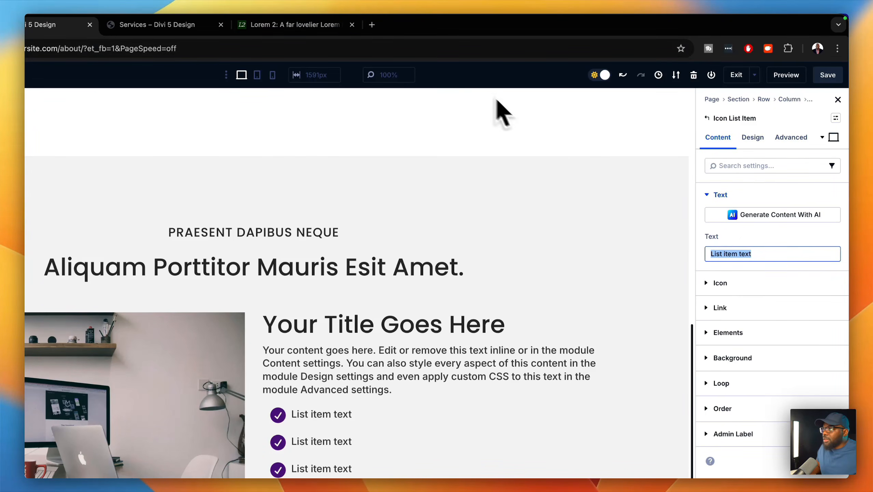
click(292, 25)
click(121, 304)
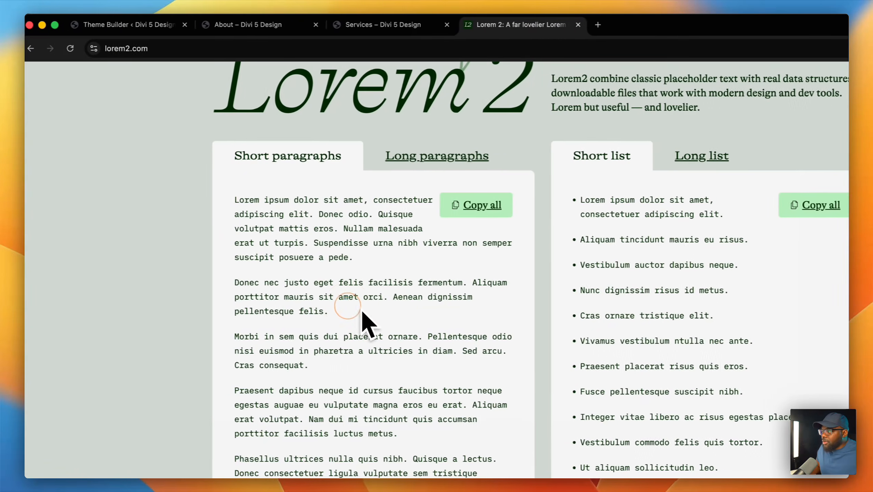
drag(393, 297, 492, 314)
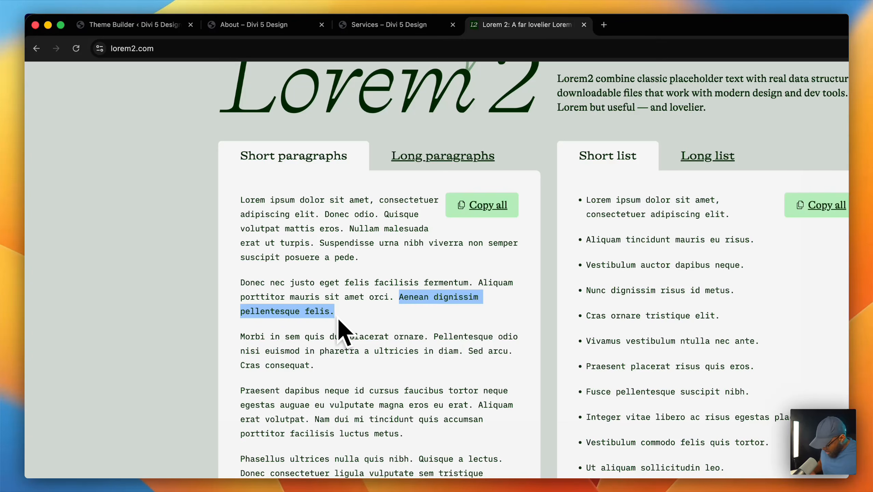
key(super+c)
- Paste the sentence into the first Icon List item, then select the image-and-text section
click(389, 24)
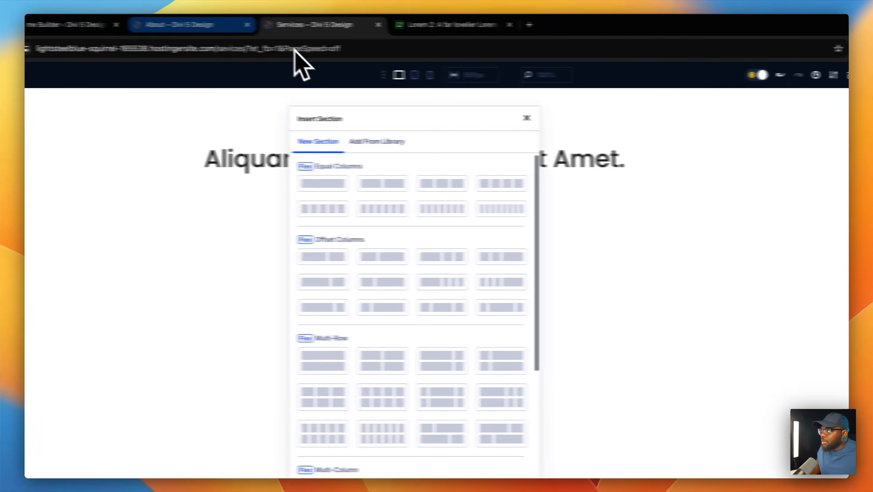
click(66, 24)
drag(66, 25, 161, 36)
drag(361, 36, 377, 37)
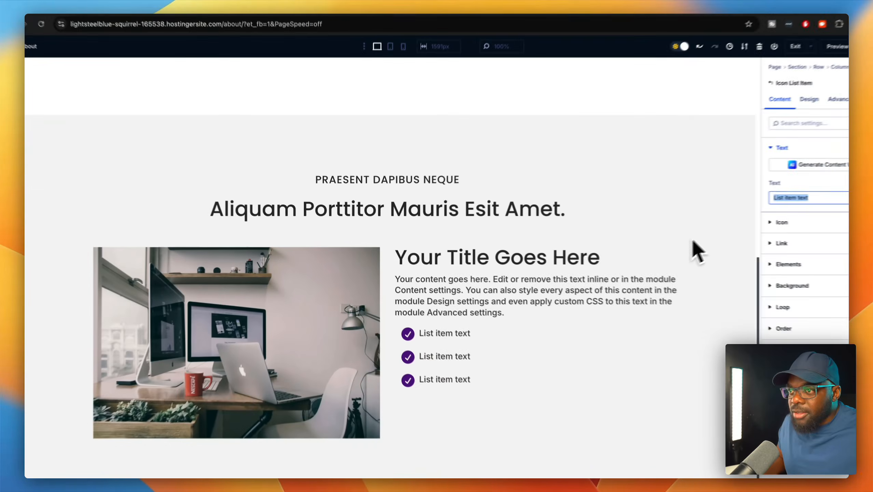
key(super+v)
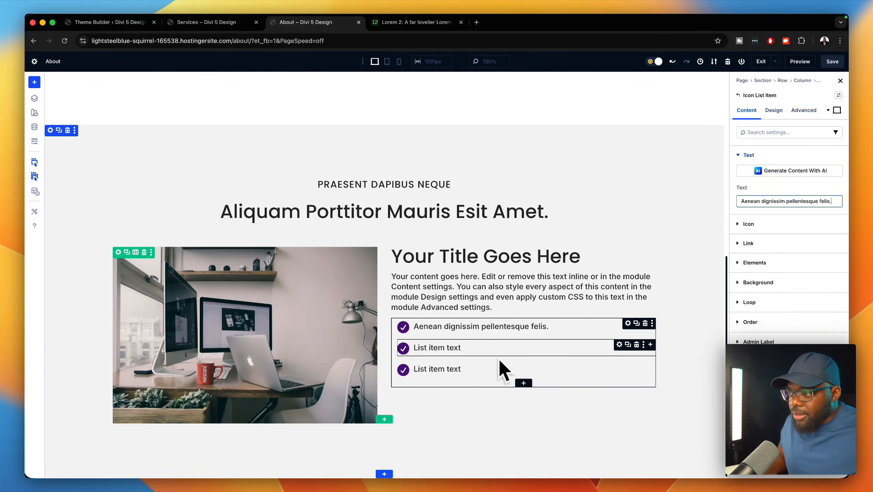
click(435, 459)
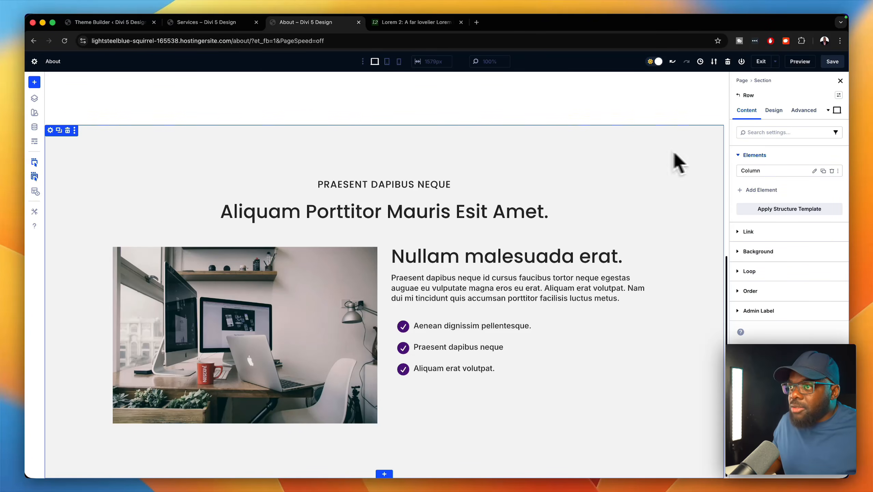
click(52, 130)
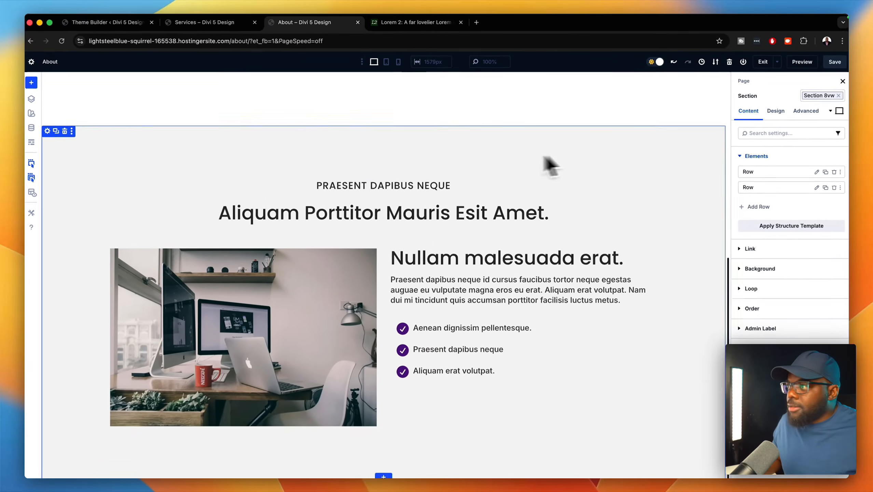
- Save the desk-photo section to the Divi library as About under a new category 'Section'
click(75, 132)
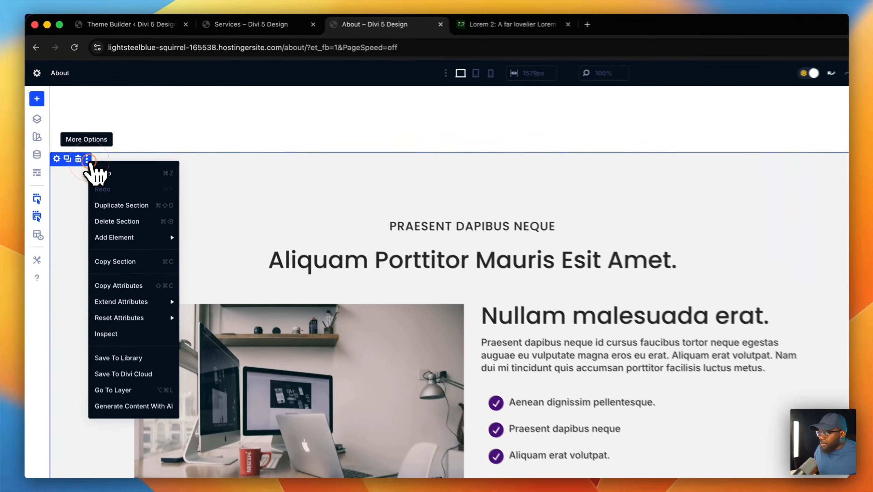
mouse_move(113, 260)
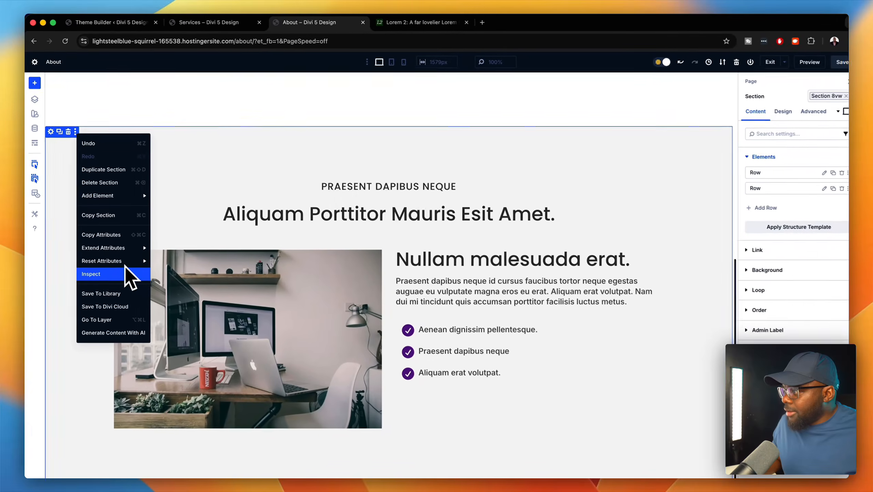
click(127, 321)
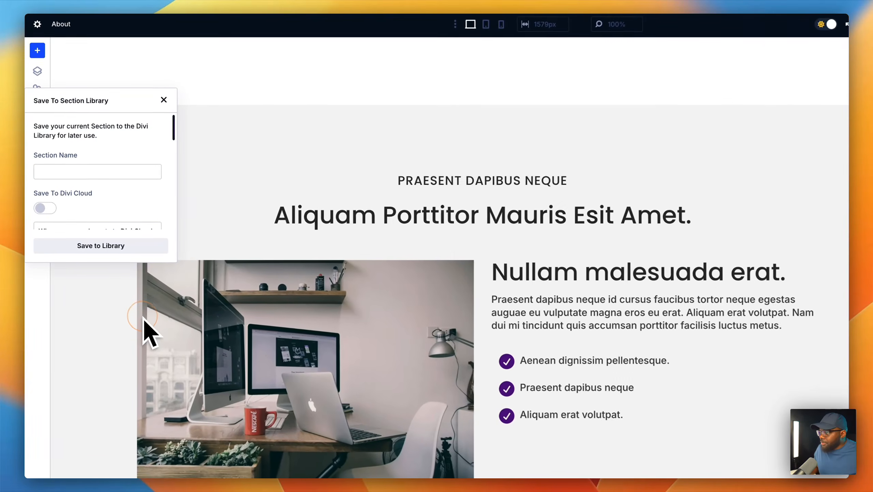
click(129, 174)
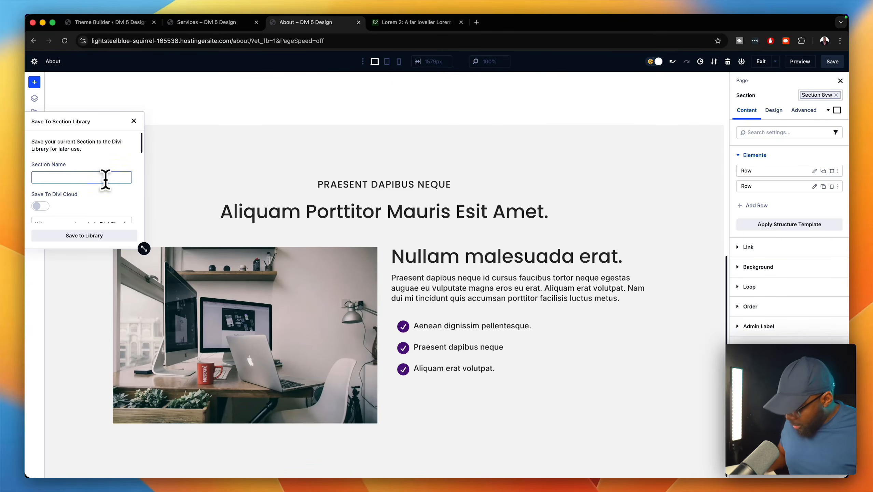
text(About)
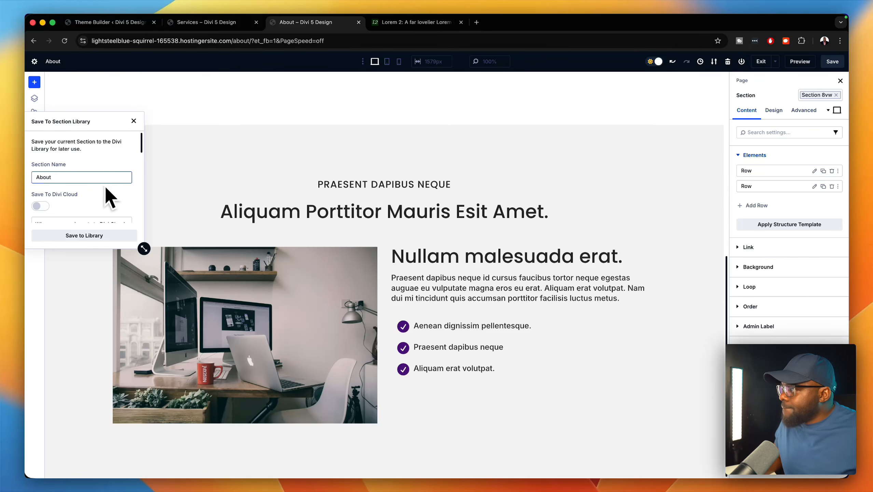
scroll(103, 187, down, 5)
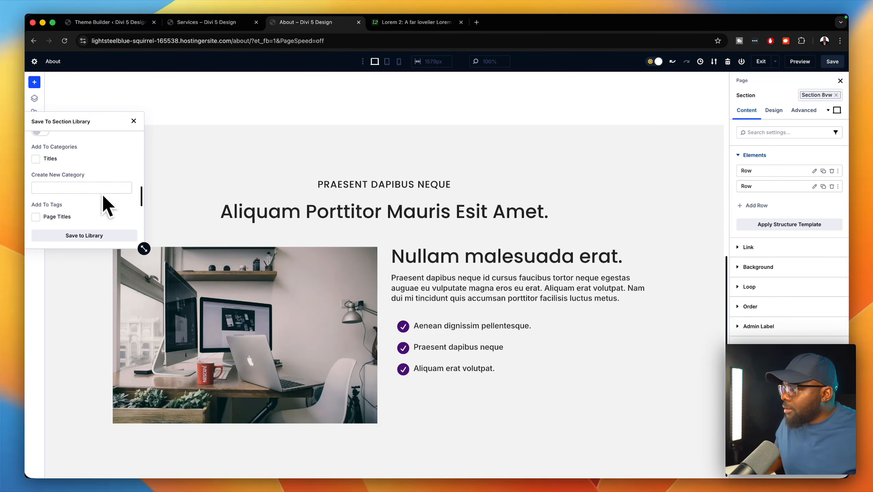
click(103, 193)
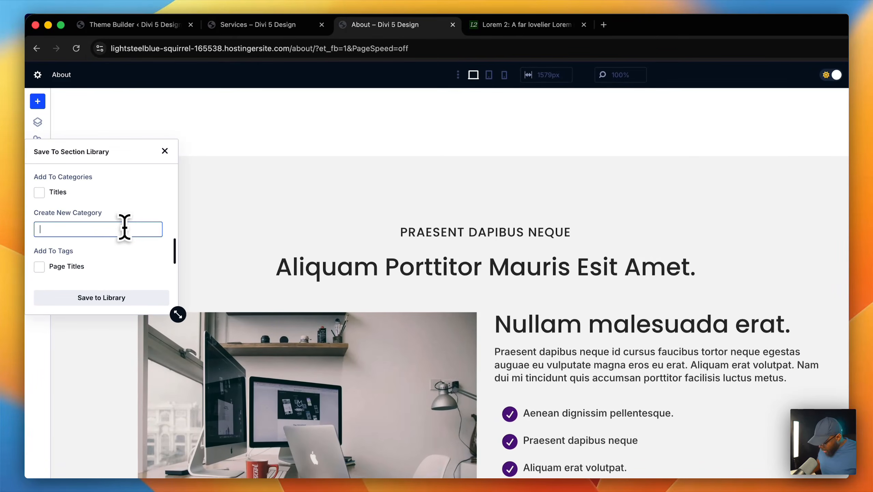
text(Section)
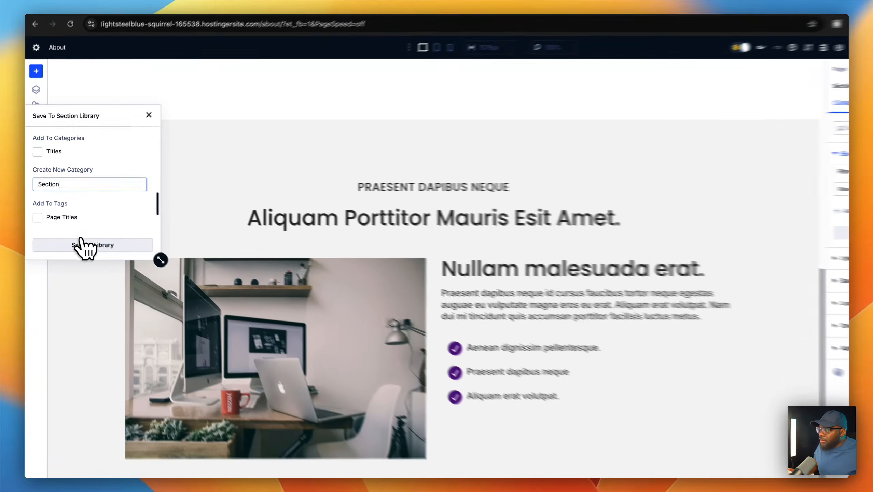
click(85, 235)
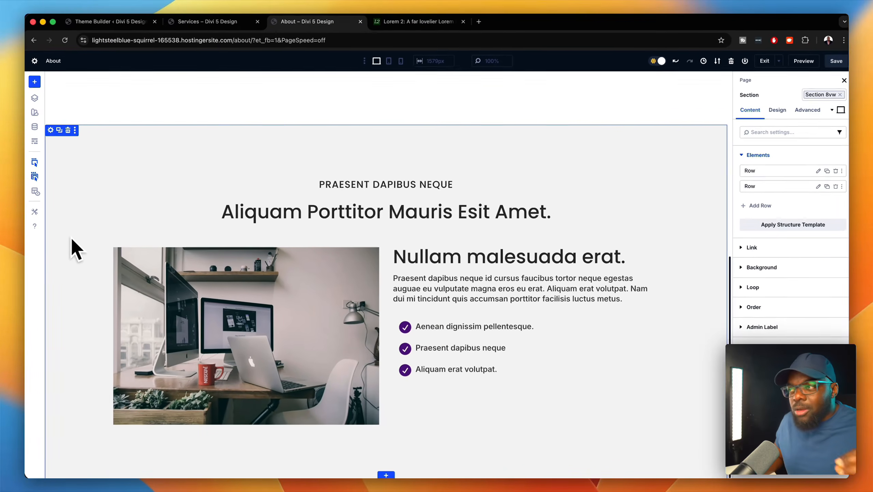
- Save the About page, then switch back to the Services builder and dismiss the section picker
scroll(213, 236, up, 6)
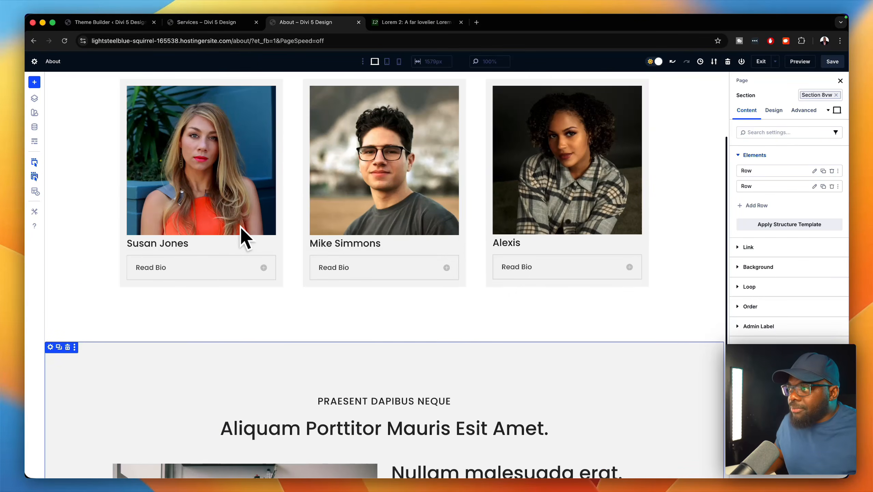
scroll(241, 226, up, 3)
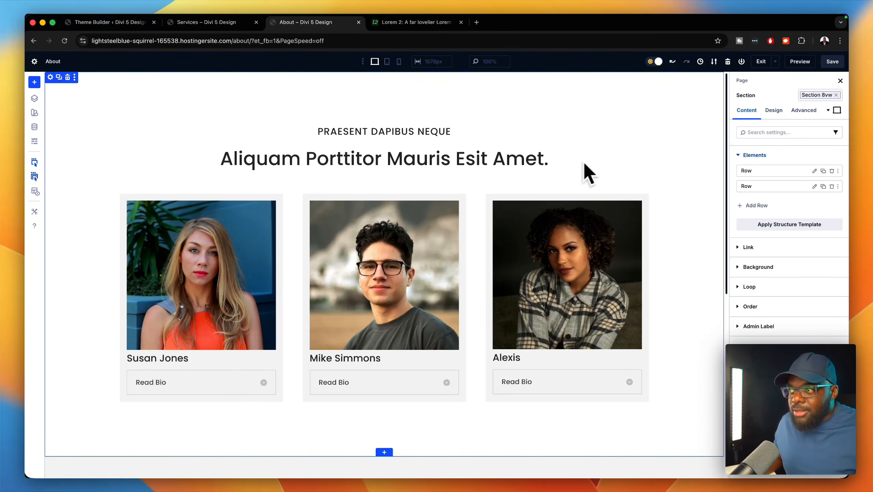
click(832, 61)
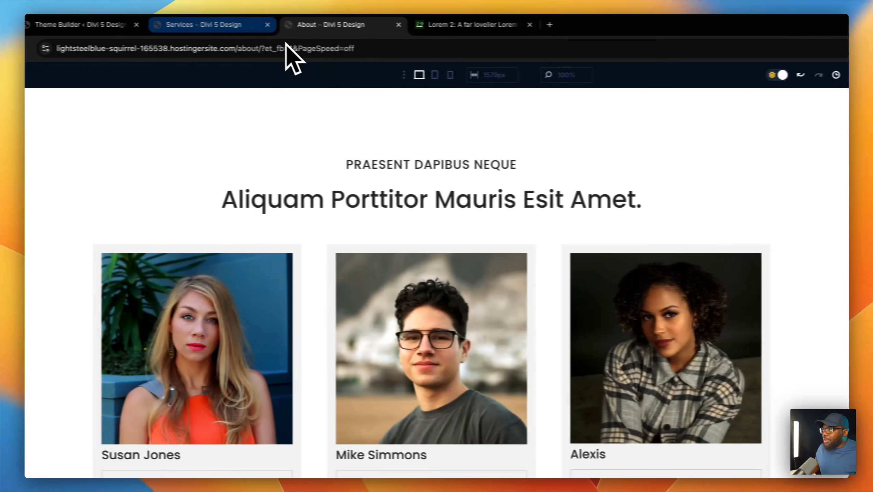
click(63, 25)
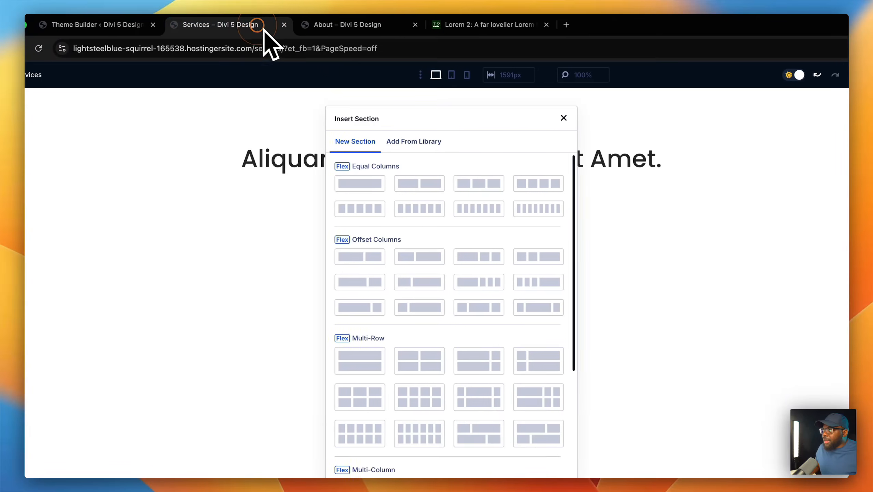
click(564, 119)
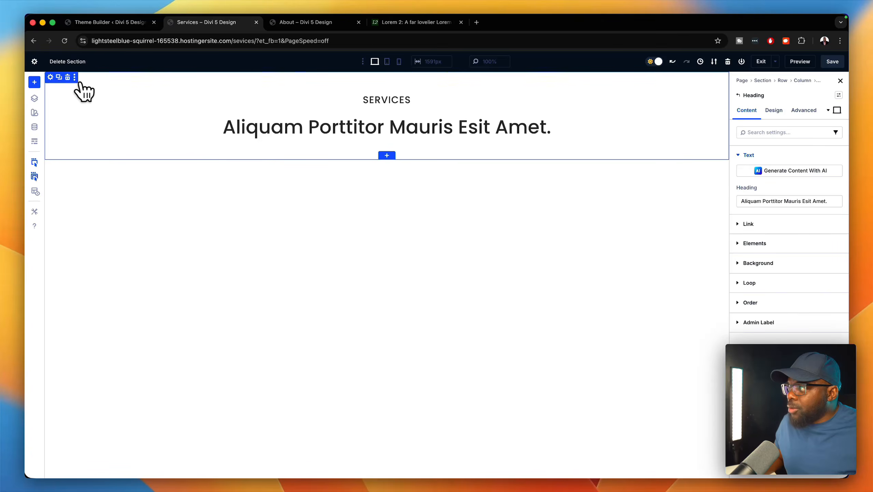
- Delete the SERVICES heading section and insert the saved About layout from the library
click(67, 77)
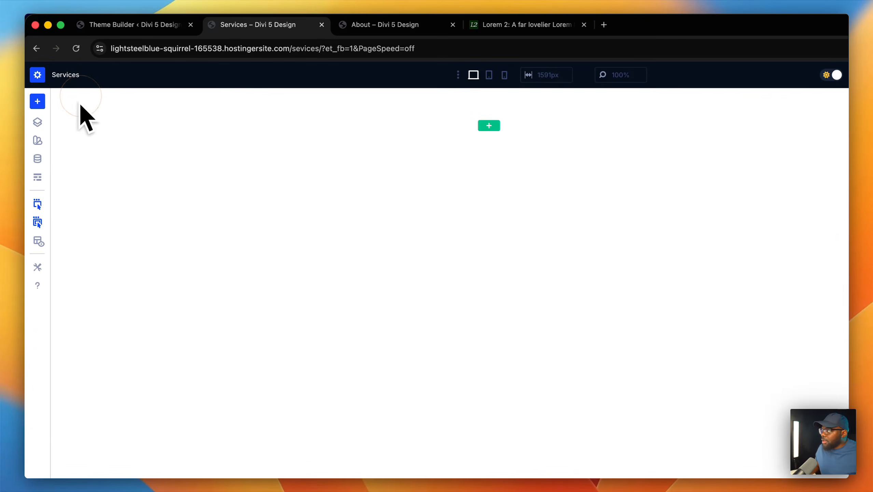
click(77, 49)
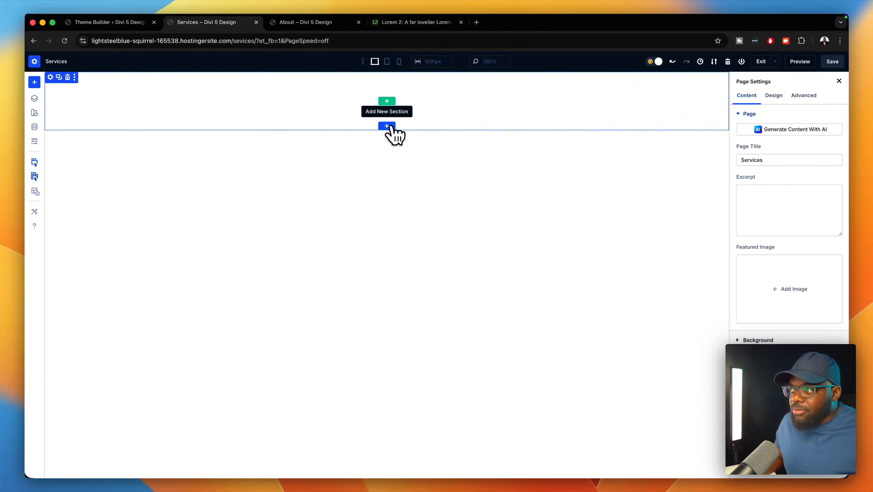
click(388, 127)
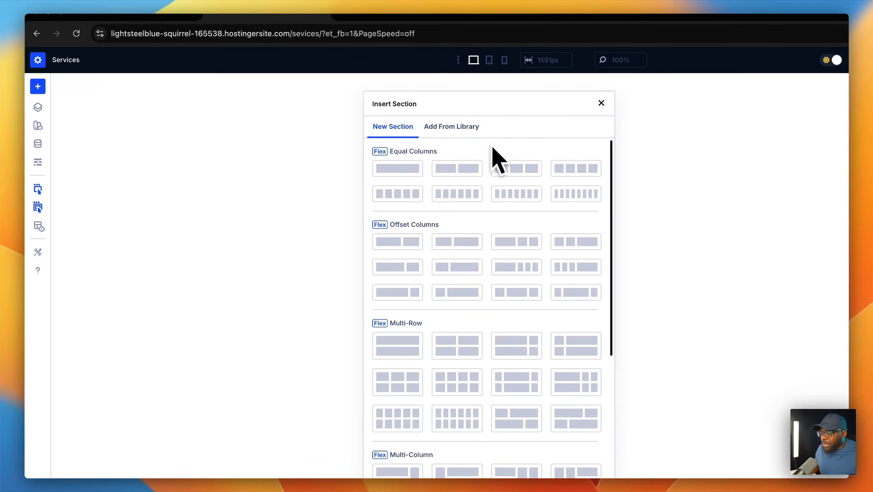
click(460, 127)
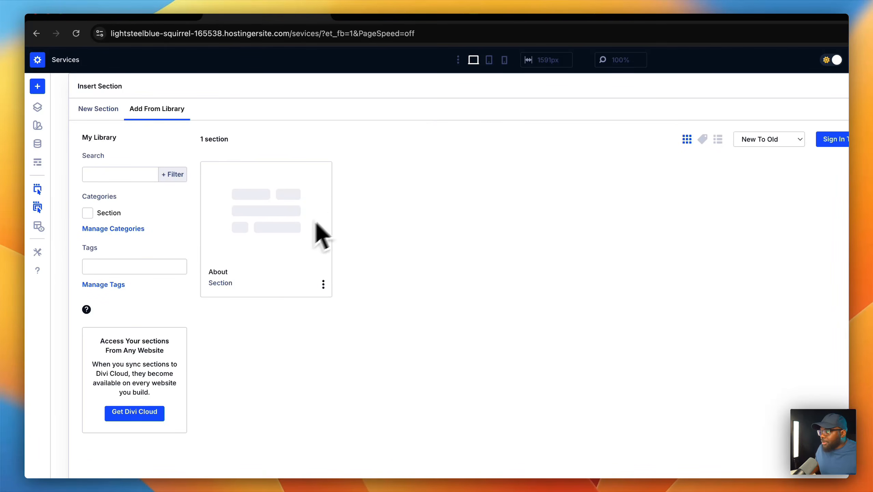
click(272, 224)
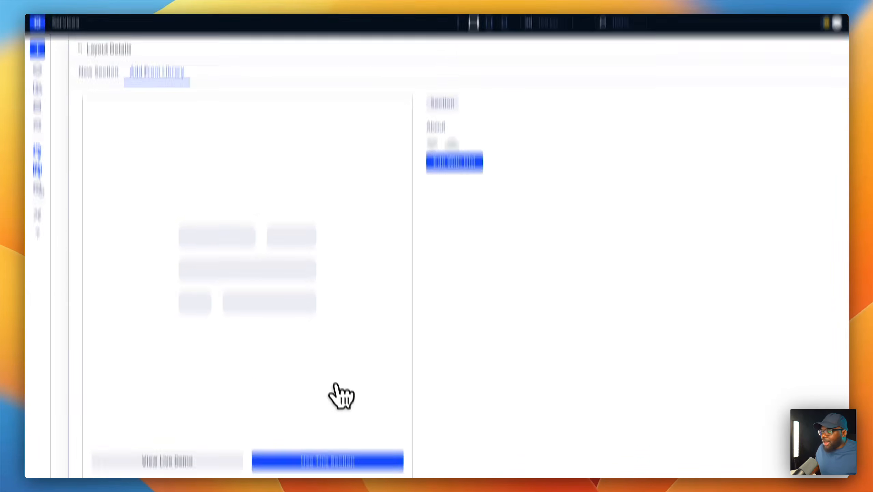
click(346, 396)
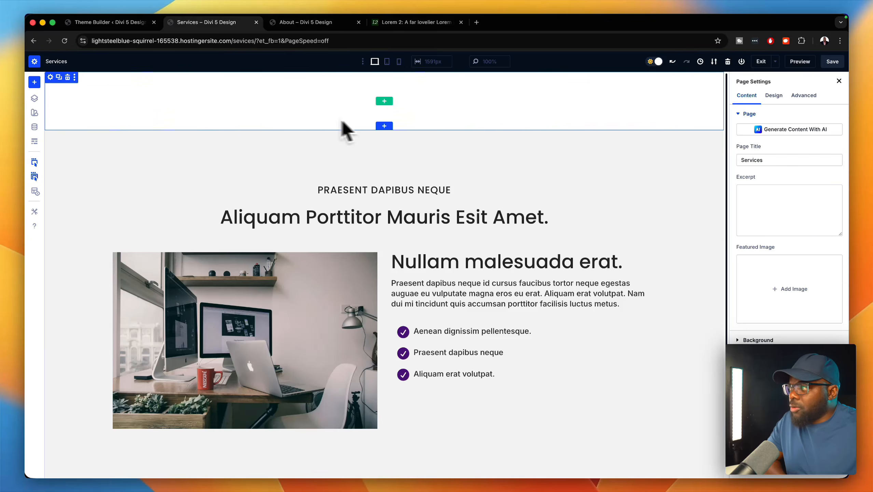
- Delete the empty top section, retitle the heading 'Service One', and duplicate that row
click(67, 77)
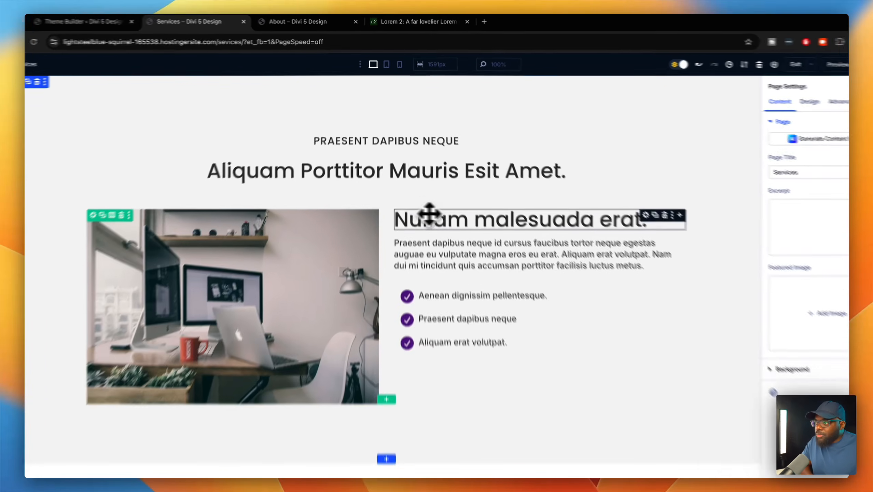
click(445, 201)
triple_click(459, 244)
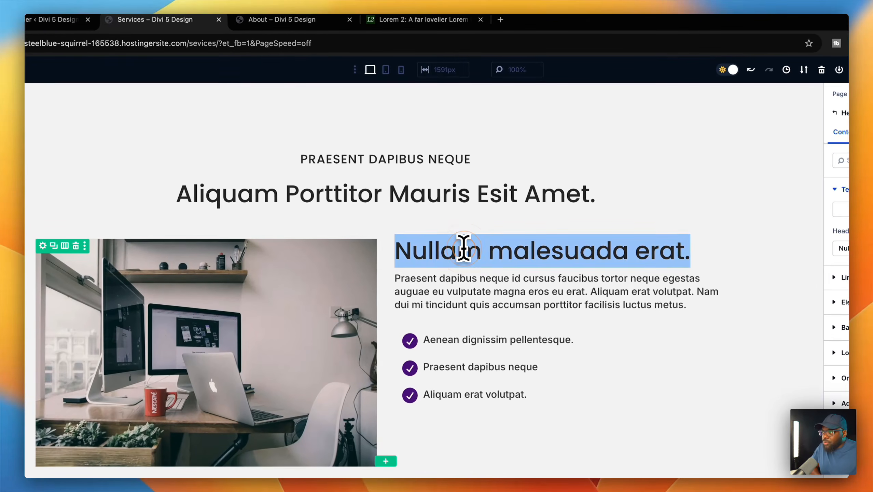
text(Ser)
text(vice)
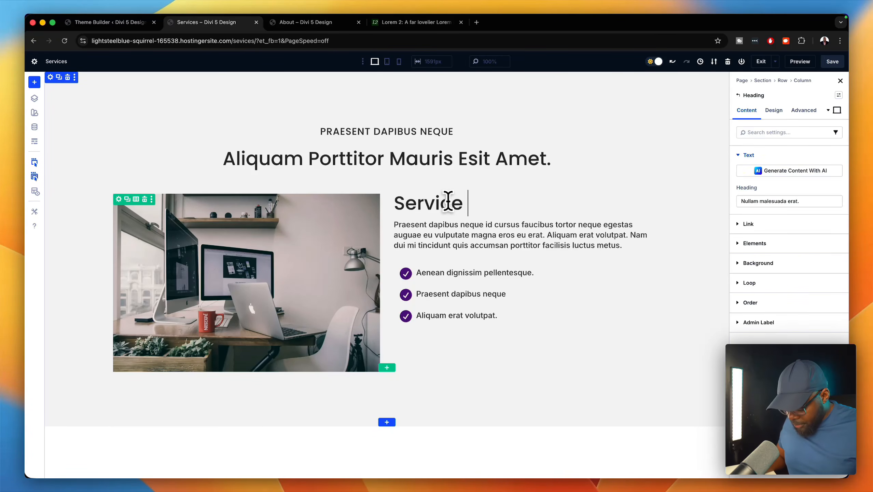
text( One)
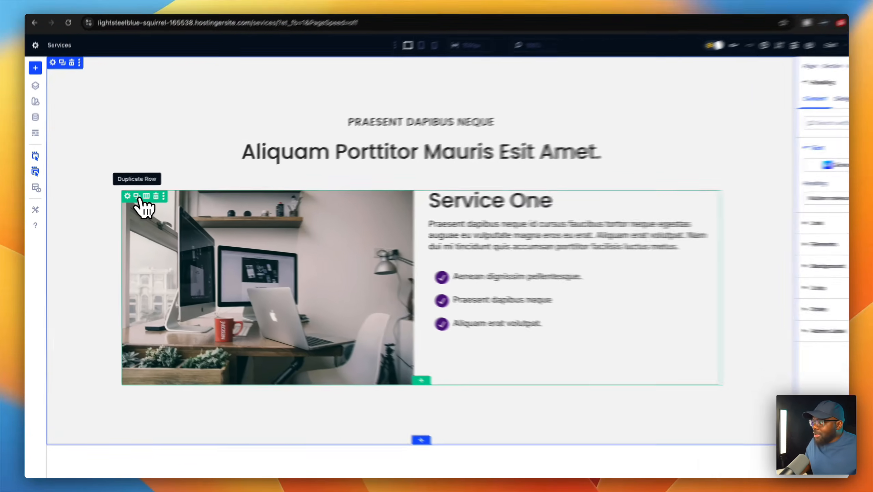
click(128, 200)
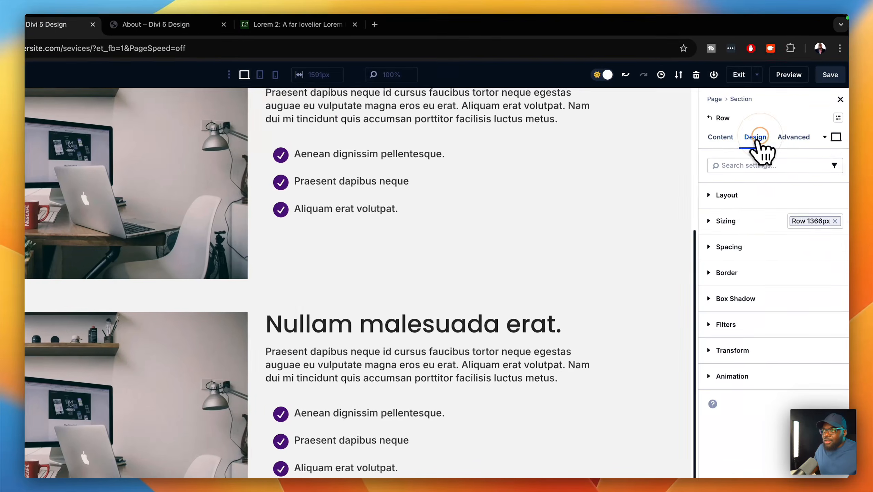
- Set the second row's layout to Row Reverse and change its heading to 'Service Two'
click(753, 137)
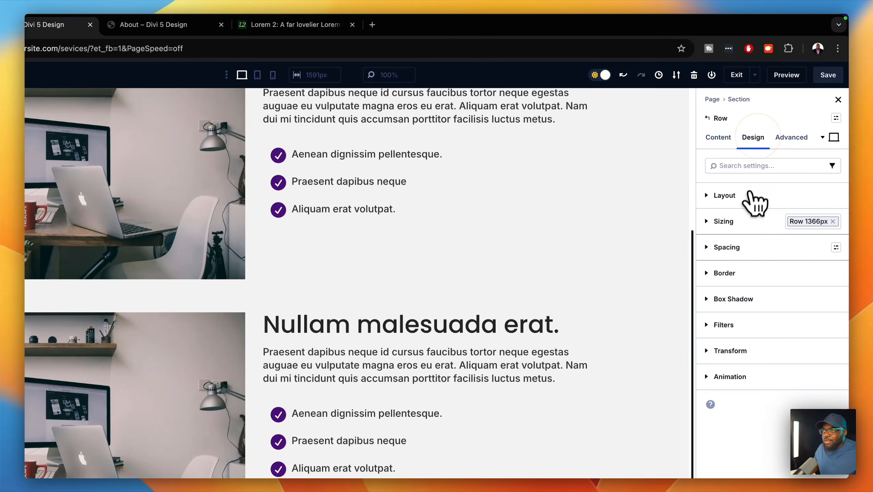
click(745, 193)
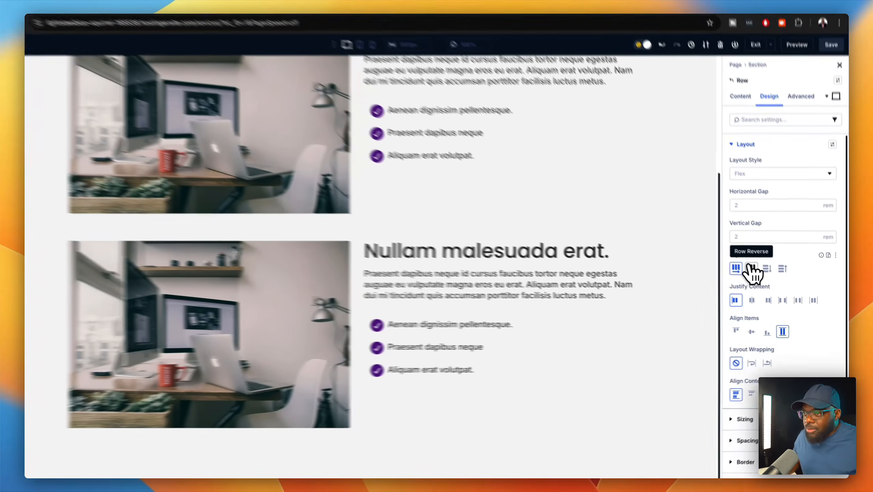
click(757, 272)
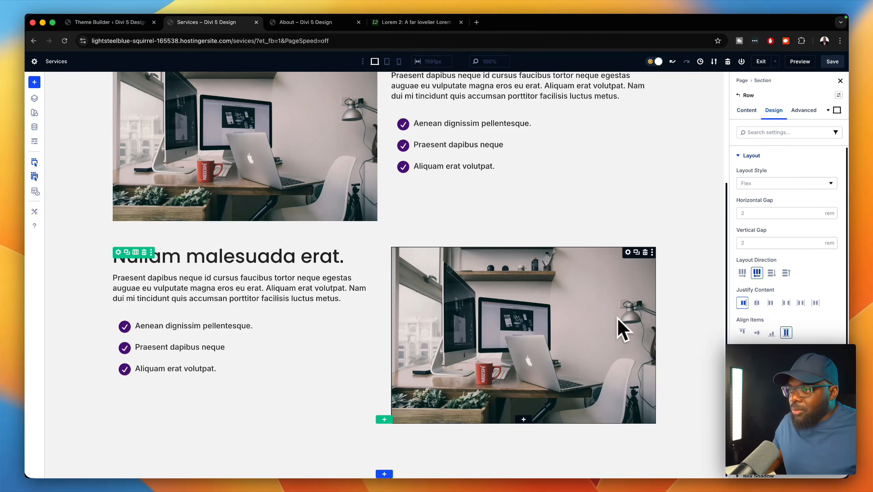
click(616, 291)
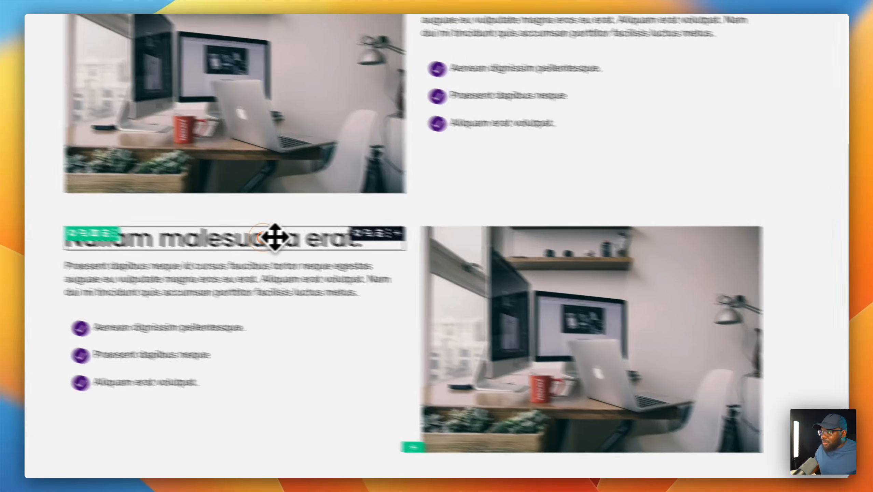
triple_click(196, 229)
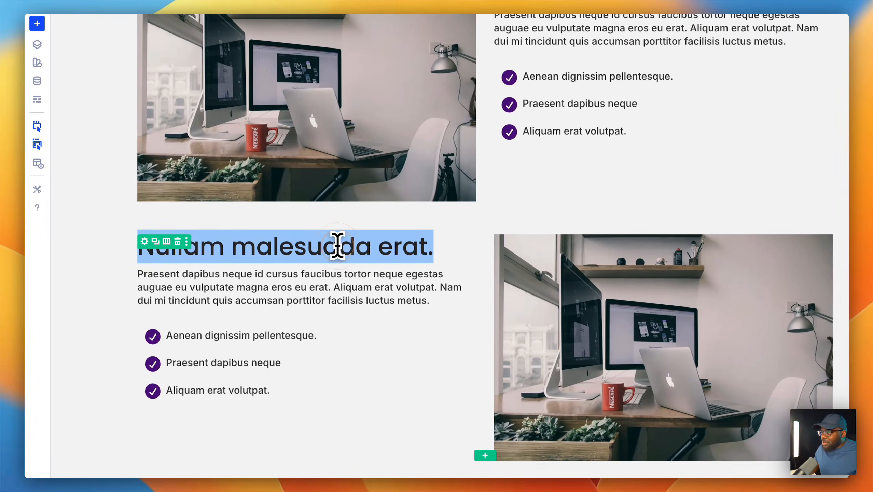
text(Servic)
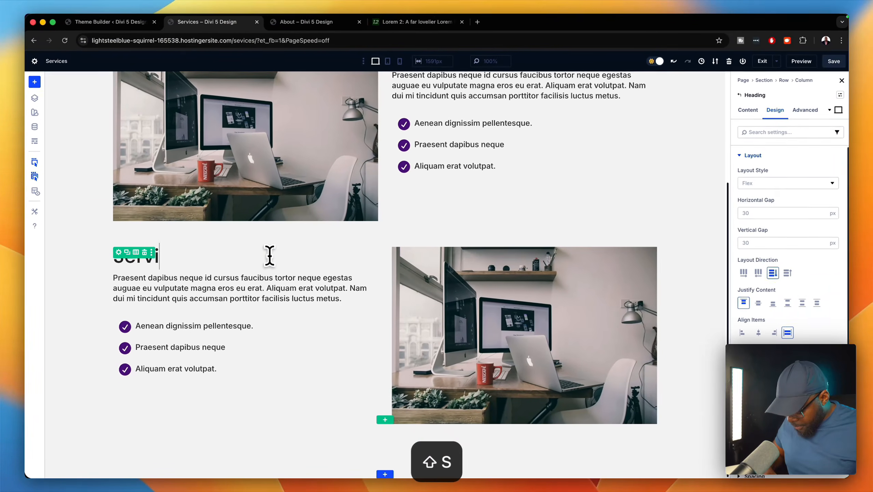
text(e Two)
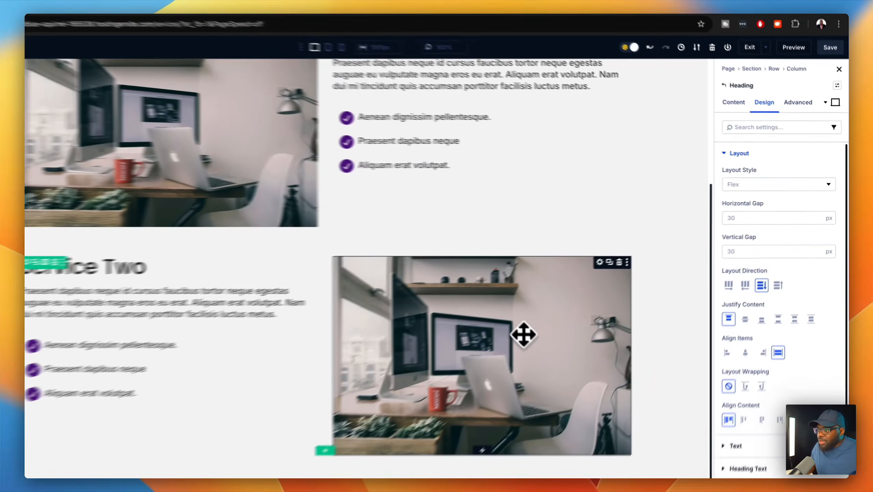
- Replace the second row's image with the dark gym photo from the Media Library
click(564, 322)
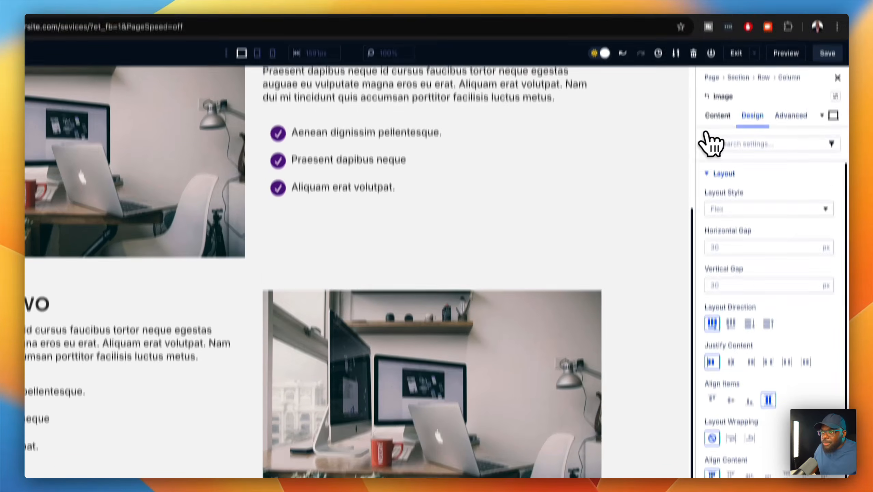
click(719, 95)
click(732, 192)
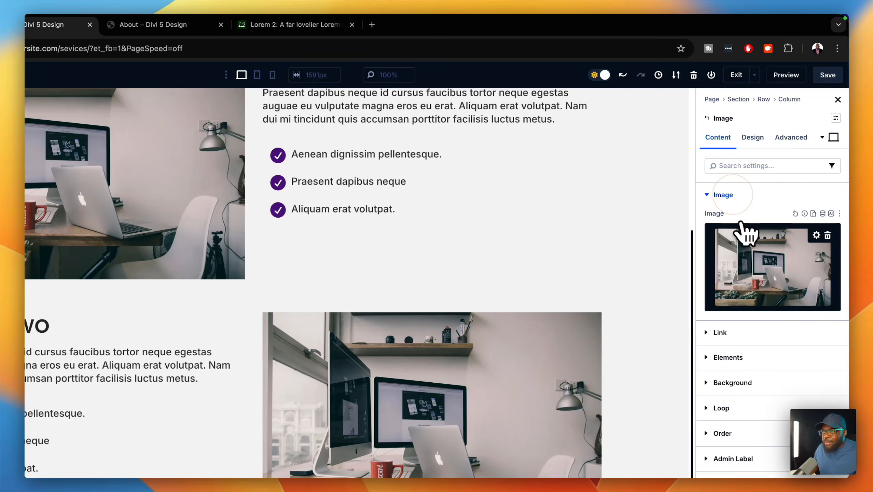
click(750, 258)
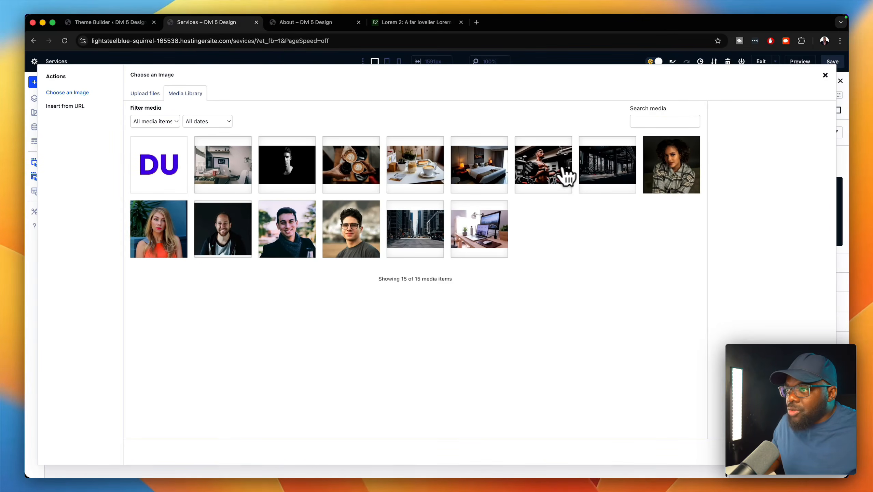
click(619, 172)
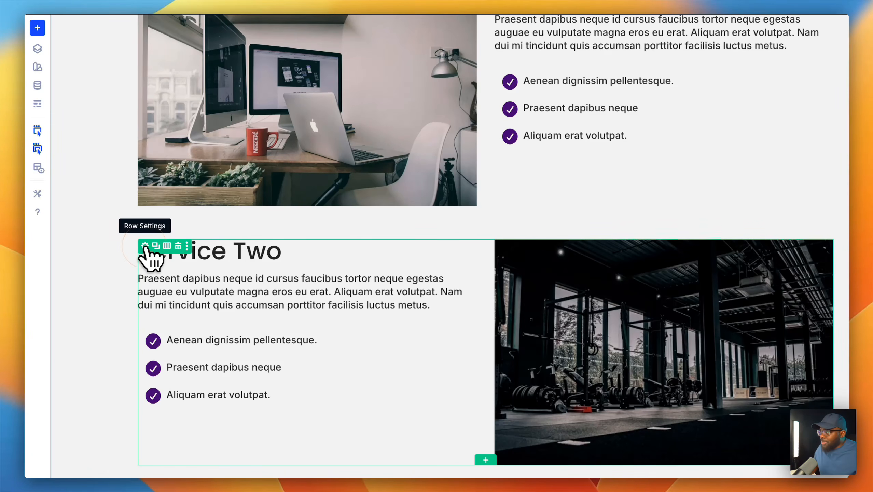
click(144, 245)
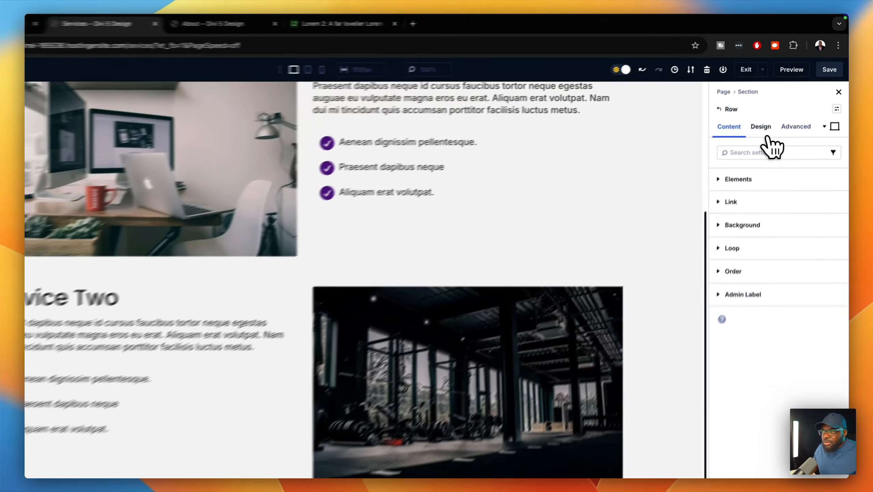
- Give the row a 3rem margin in its spacing settings and save the page
click(773, 110)
click(764, 194)
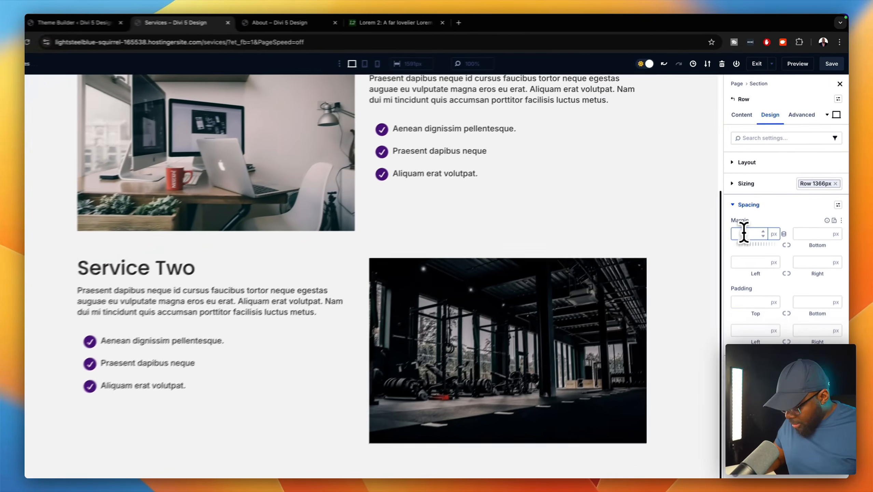
text(3rem)
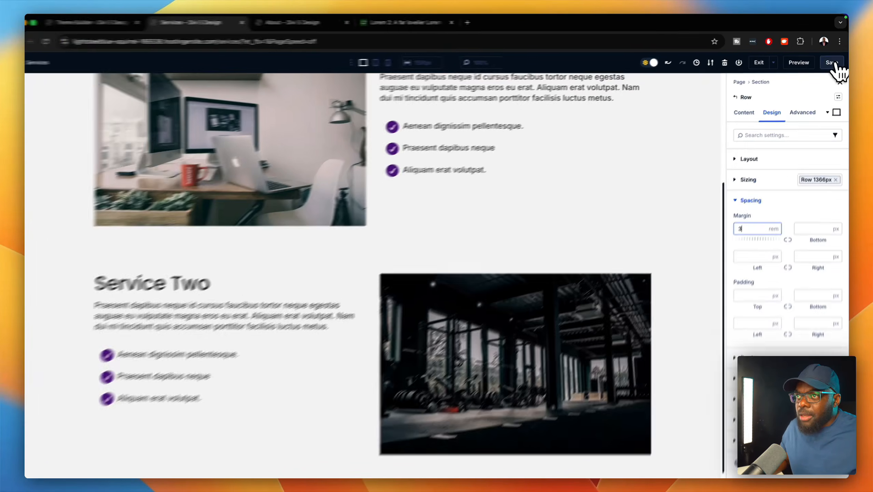
click(832, 62)
scroll(626, 189, up, 1)
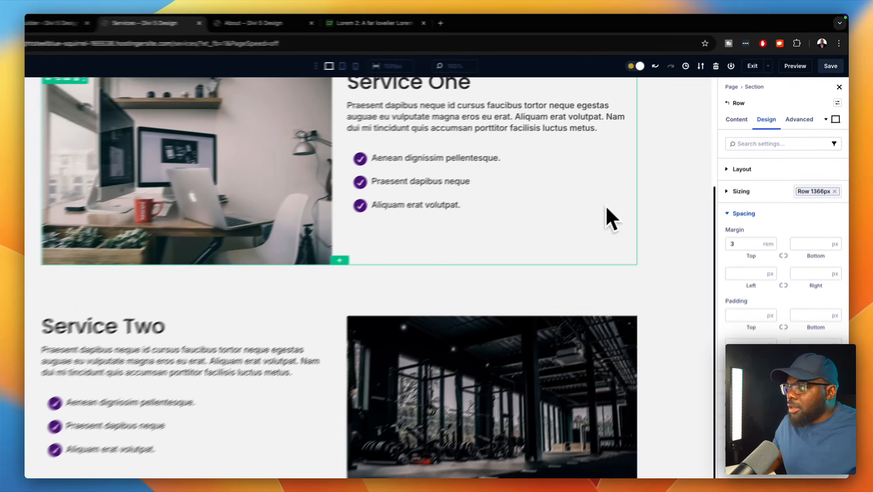
scroll(560, 244, down, 5)
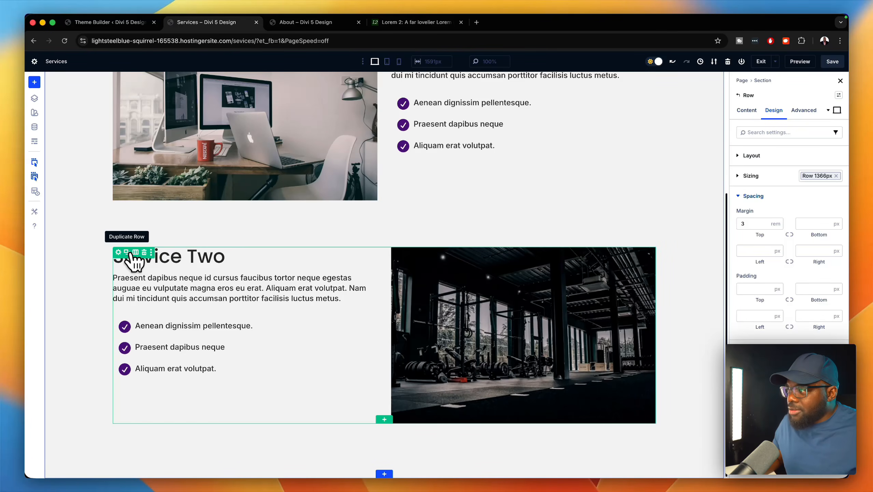
scroll(448, 316, down, 8)
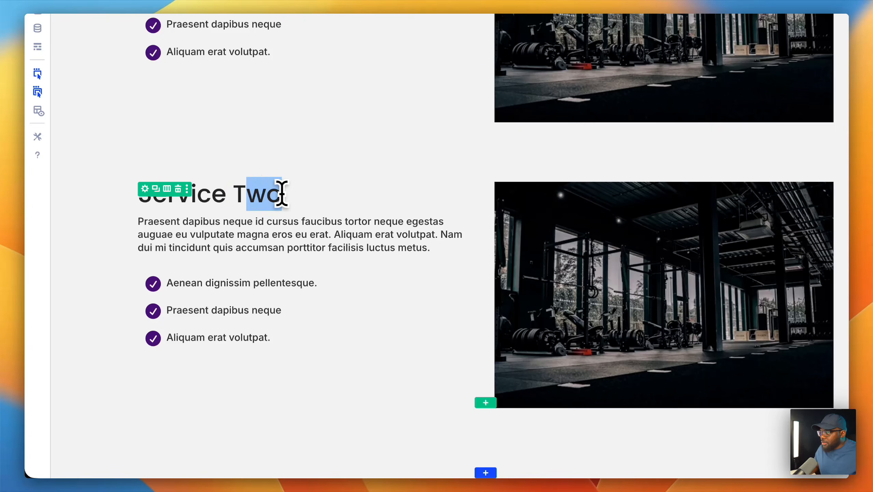
- Fix the 'Service Three' heading typo and reverse that row's layout direction
text(ee)
key(BackSpace)
key(BackSpace)
key(BackSpace)
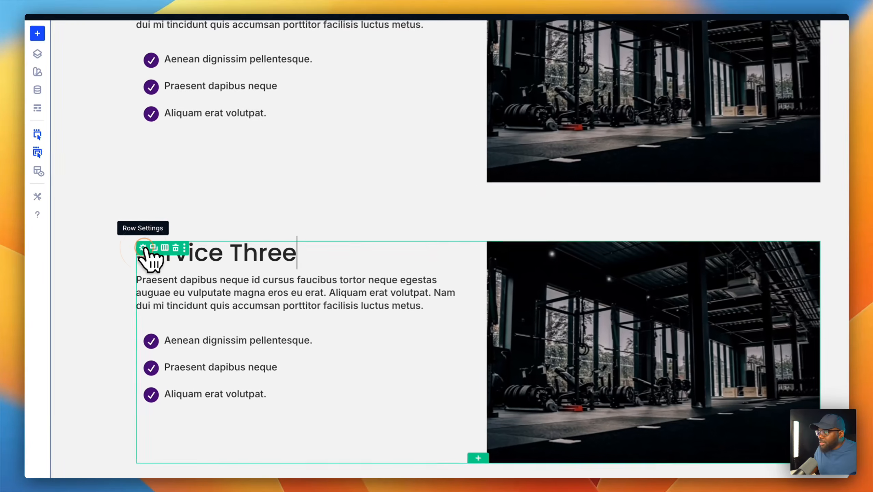
click(144, 247)
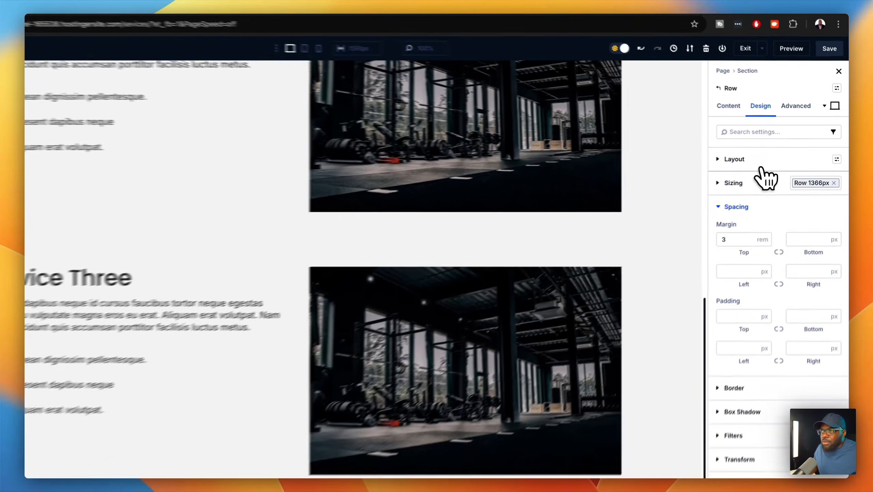
click(753, 156)
click(713, 312)
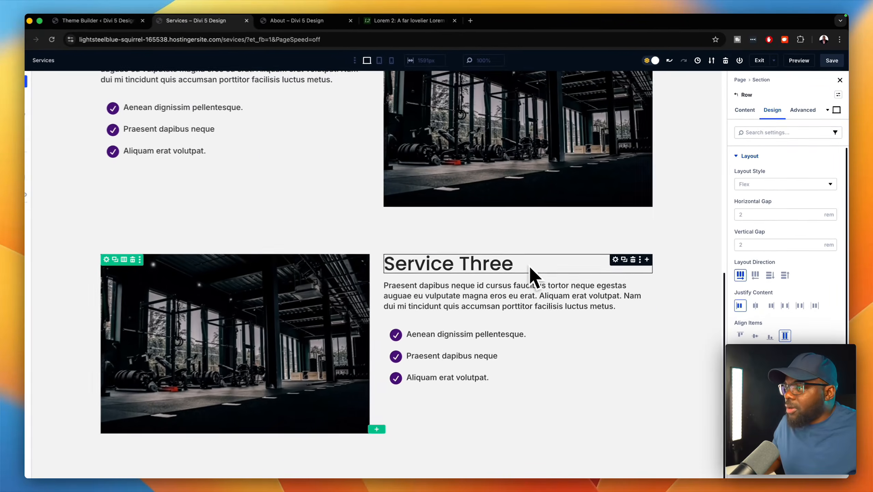
scroll(532, 262, up, 8)
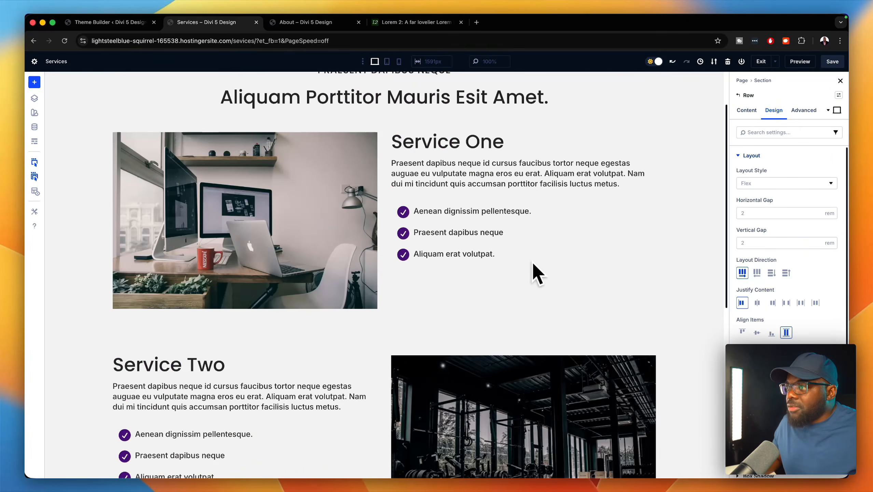
scroll(531, 261, up, 2)
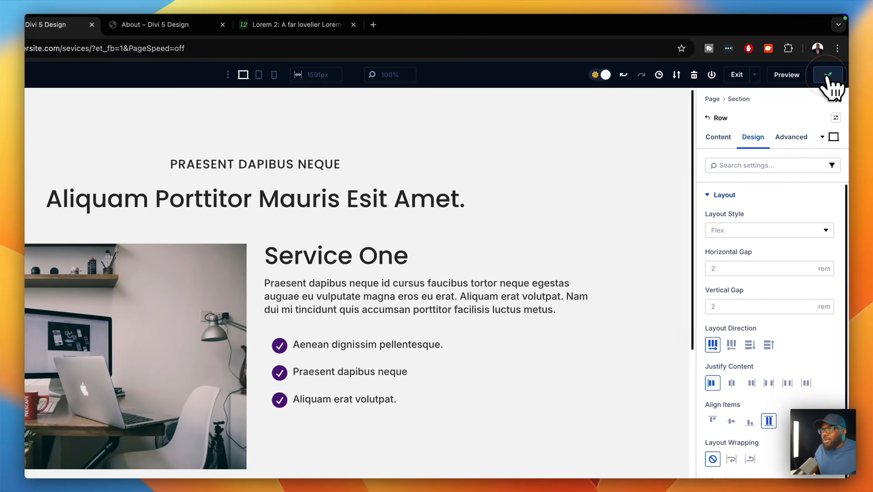
- Save the Services page and scroll through its live preview in a new tab
click(832, 62)
click(771, 79)
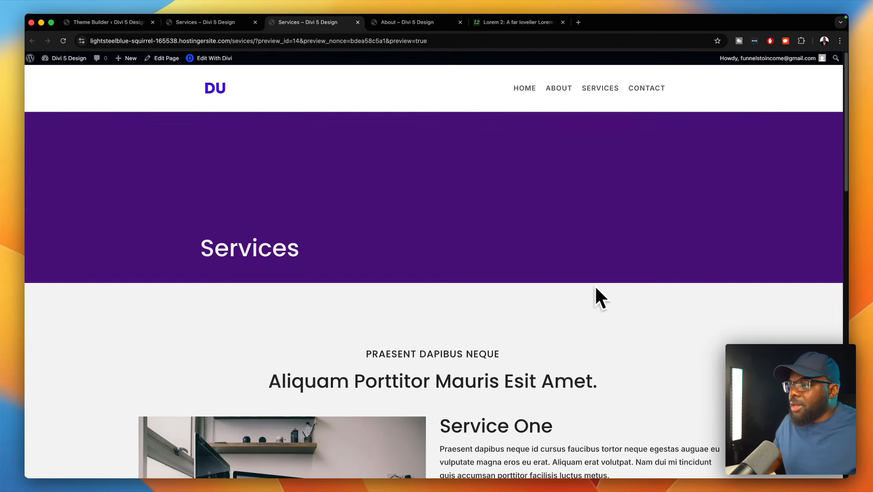
scroll(509, 282, down, 4)
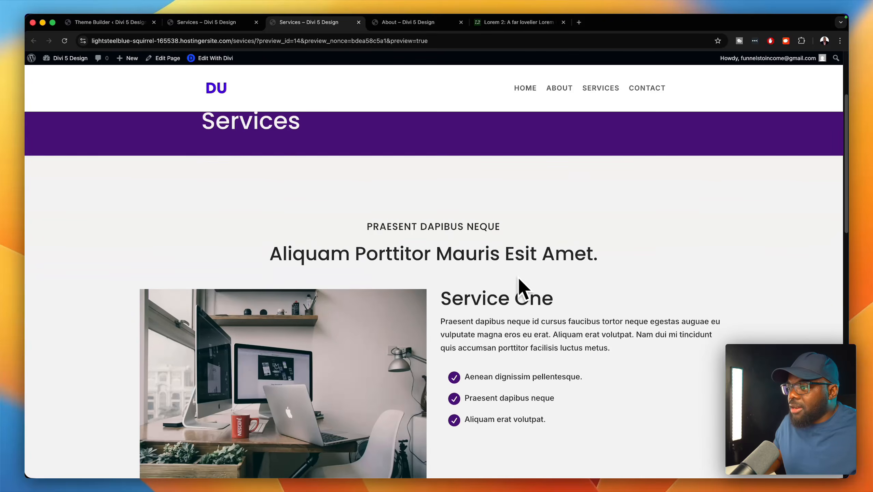
scroll(518, 279, down, 2)
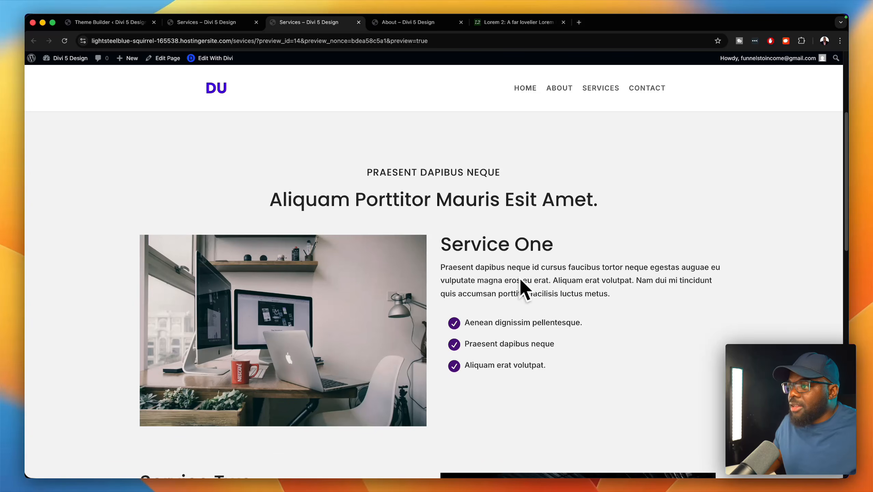
scroll(645, 337, down, 8)
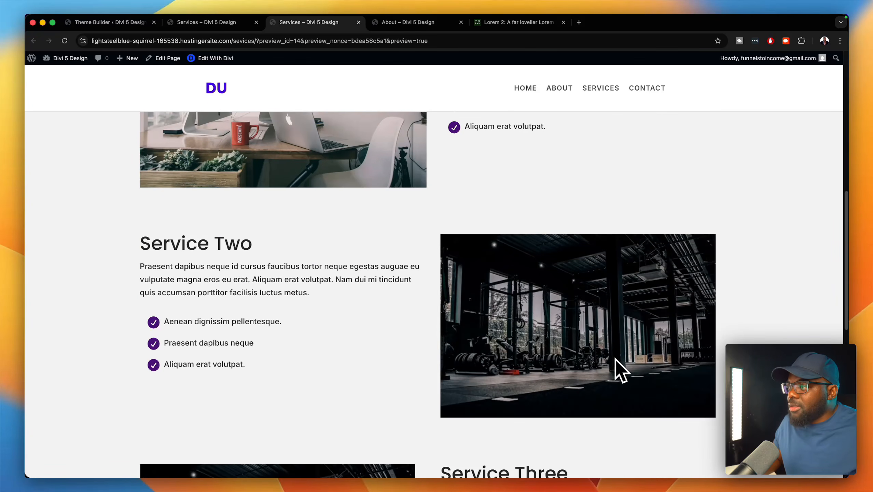
scroll(454, 318, down, 15)
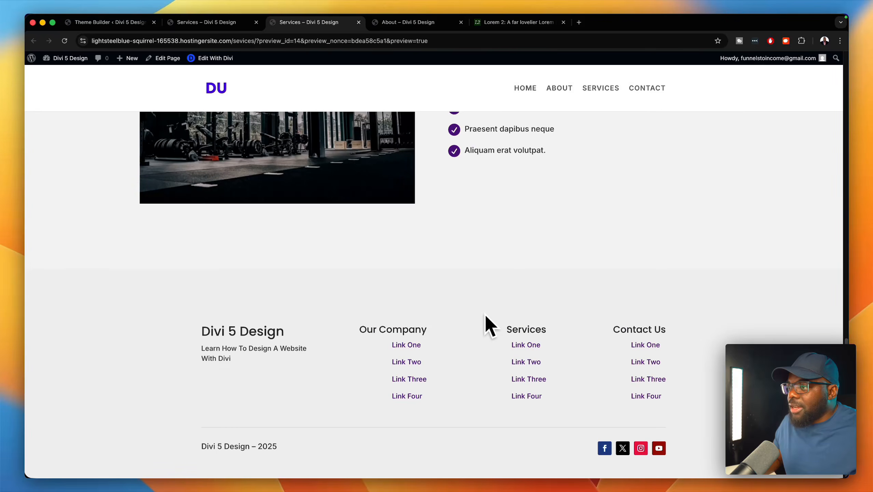
scroll(485, 315, up, 20)
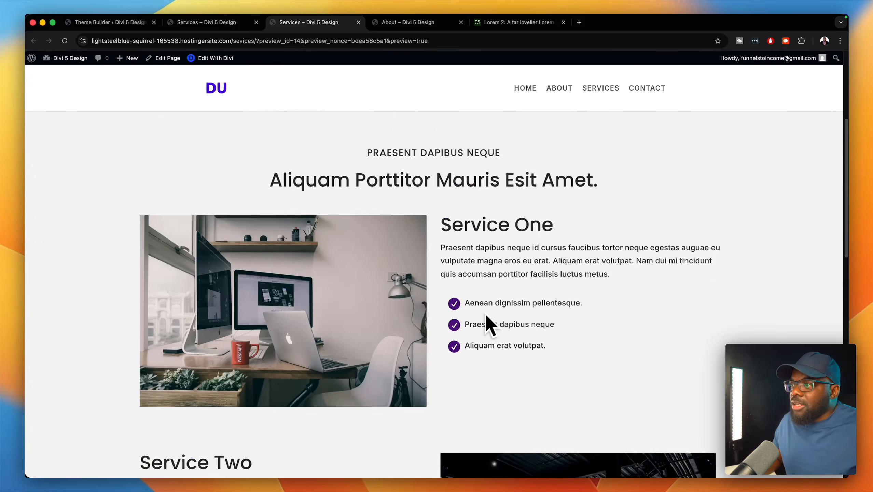
scroll(486, 312, up, 3)
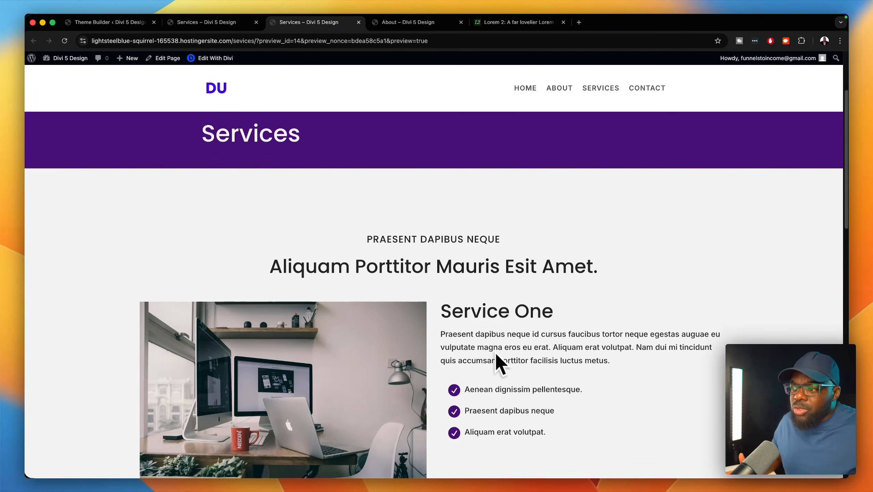
scroll(497, 361, down, 4)
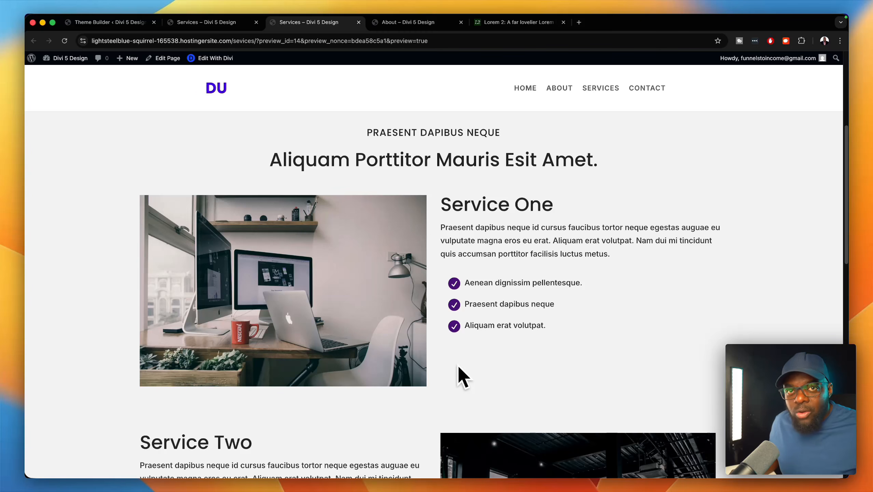
- Add a Button module under the Service One list labelled 'Enquire'
click(211, 24)
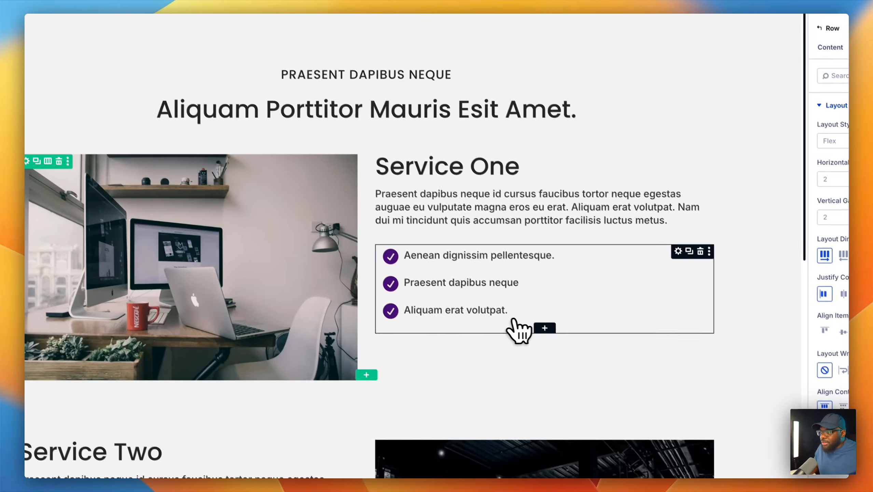
click(543, 328)
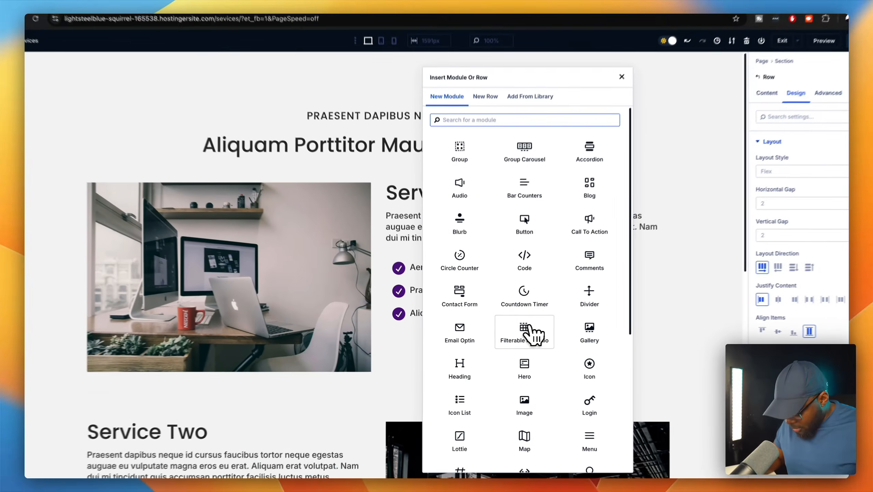
text(butt)
click(461, 164)
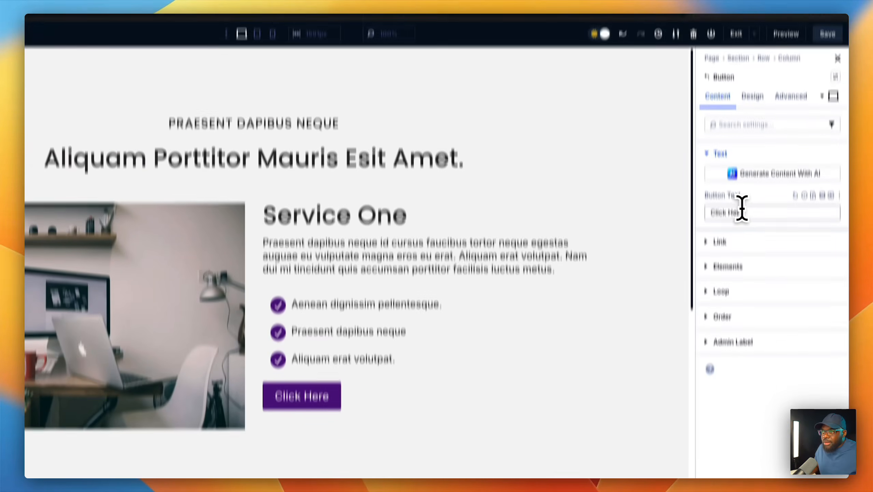
triple_click(741, 211)
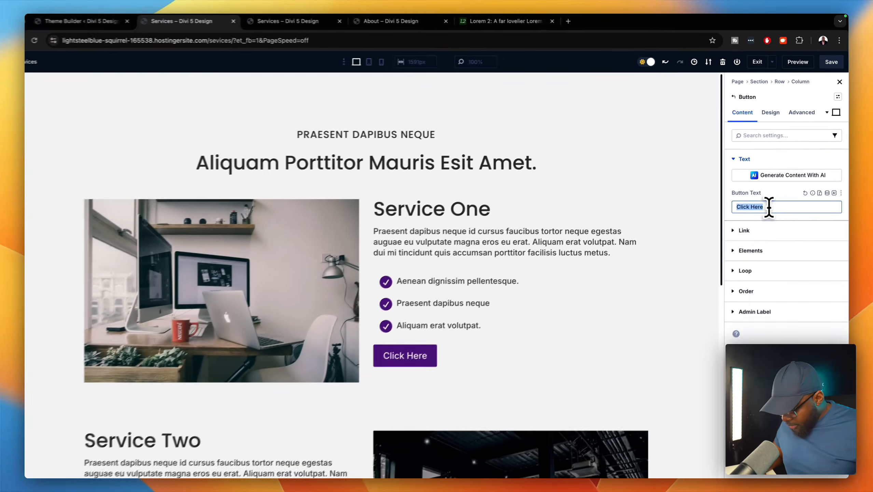
text(Enquire)
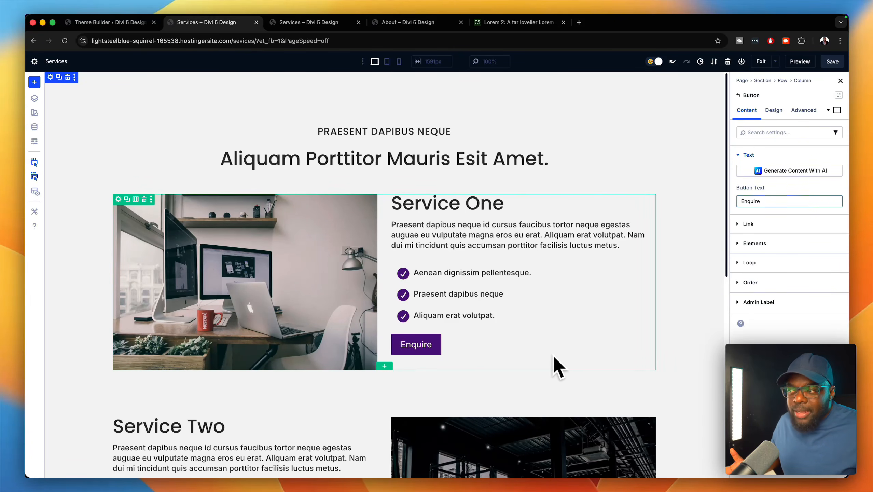
- Add a Button module under the Service Two list labelled 'Contact Us'
scroll(554, 357, down, 5)
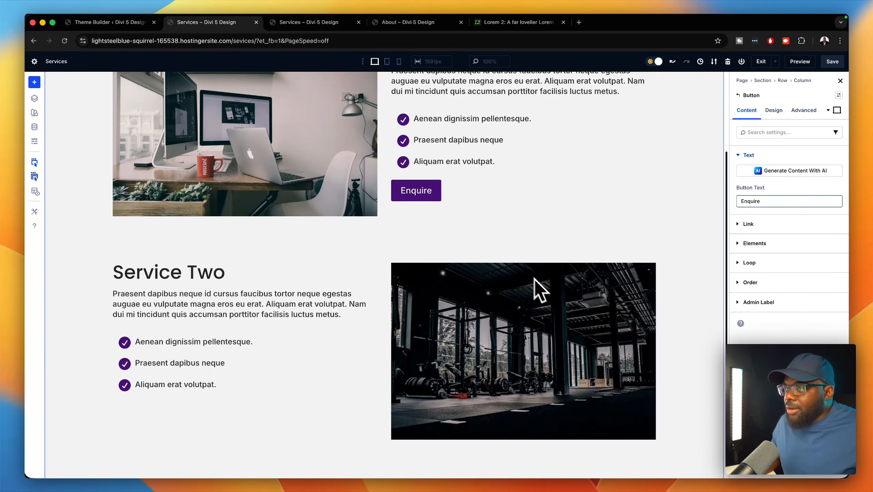
scroll(405, 263, down, 3)
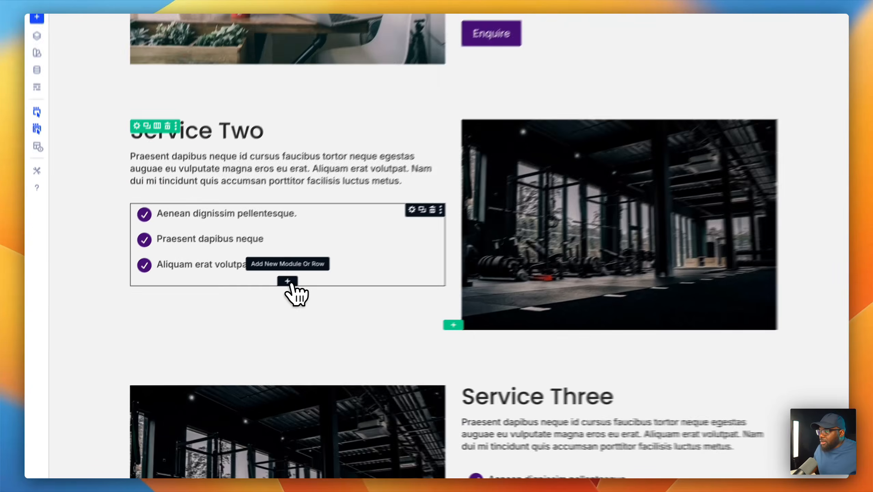
click(245, 304)
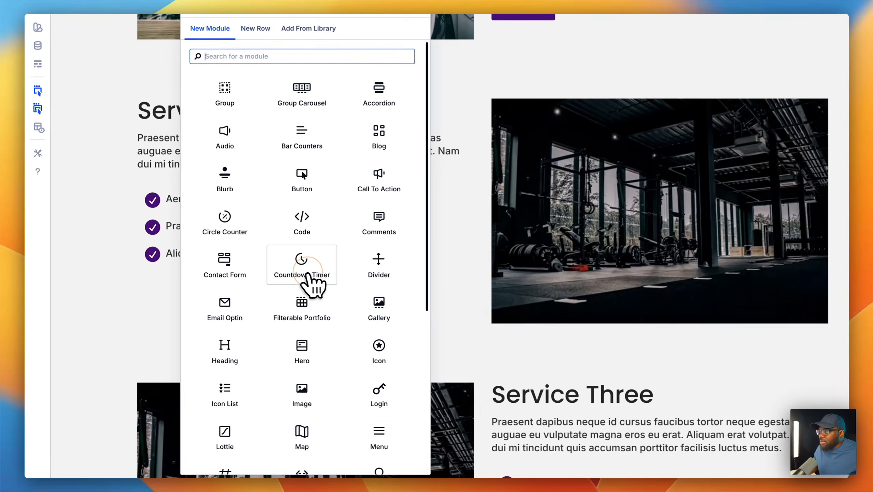
text(butt)
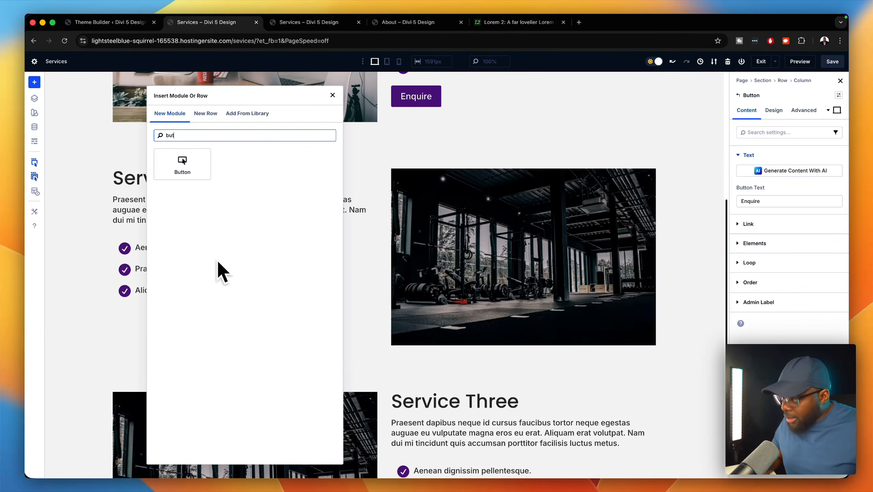
key(Return)
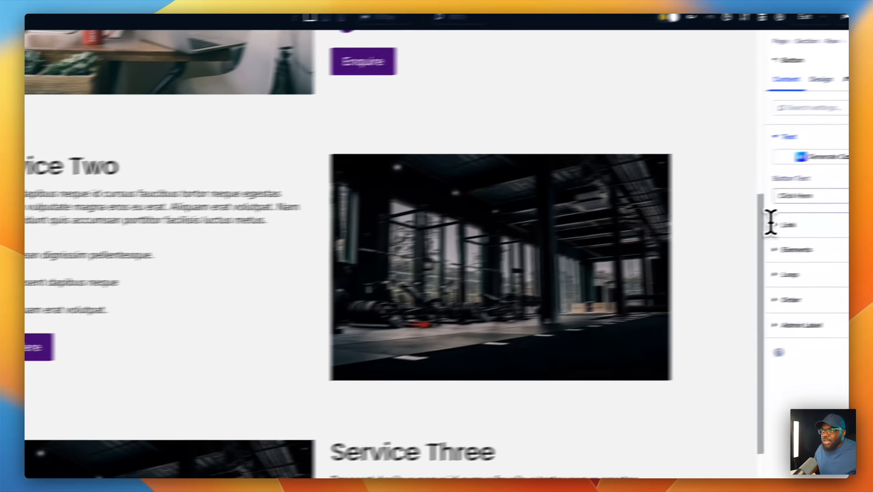
triple_click(792, 216)
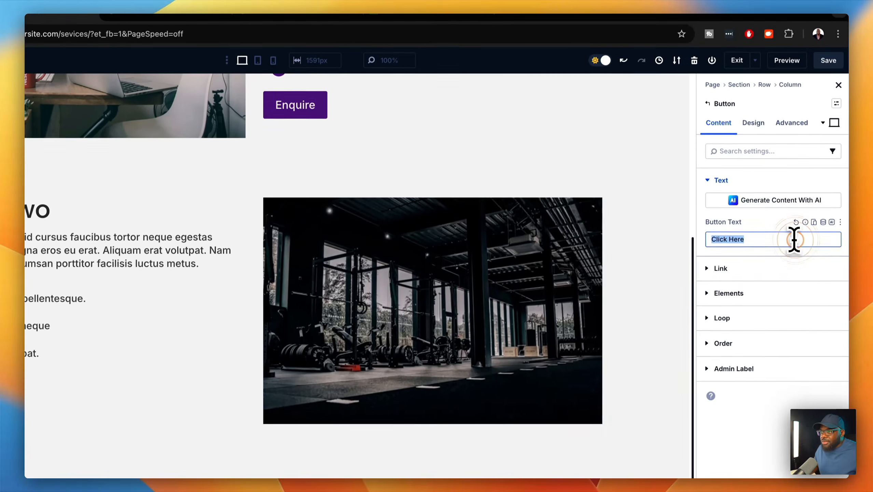
text(Coo)
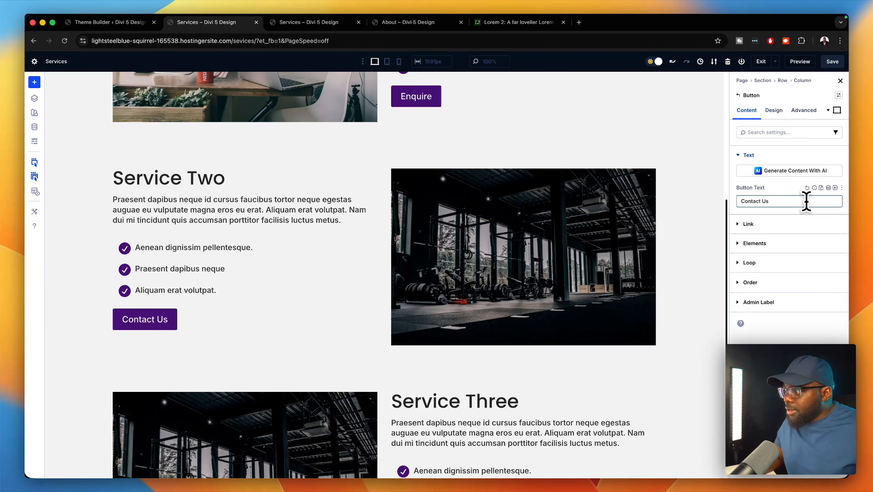
scroll(731, 273, down, 8)
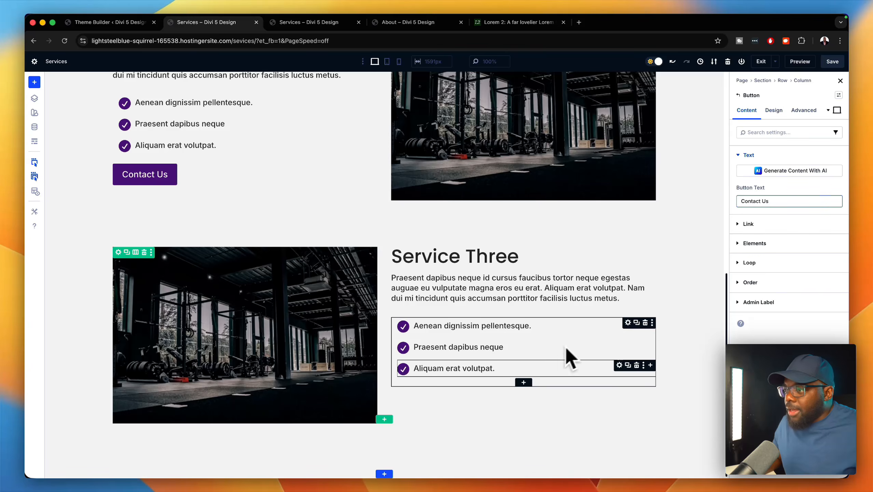
- Insert a Button module with default 'Click Here' text below the Service Three checklist
click(523, 382)
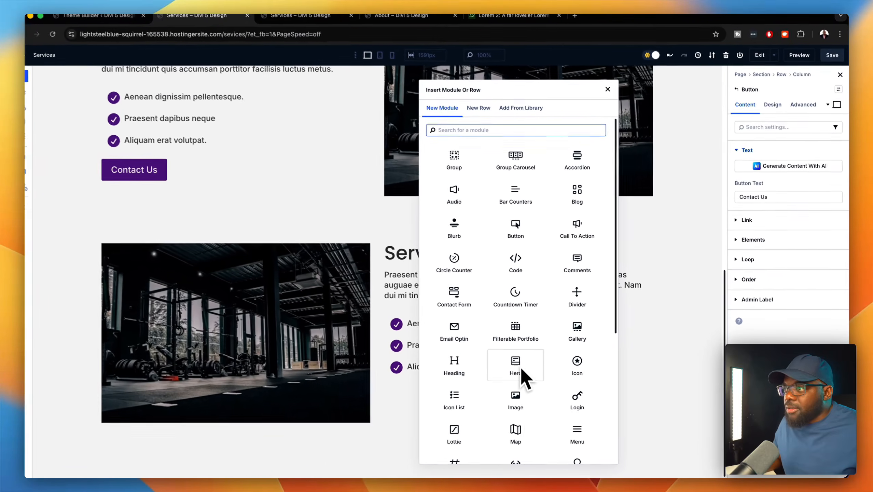
text(Conta)
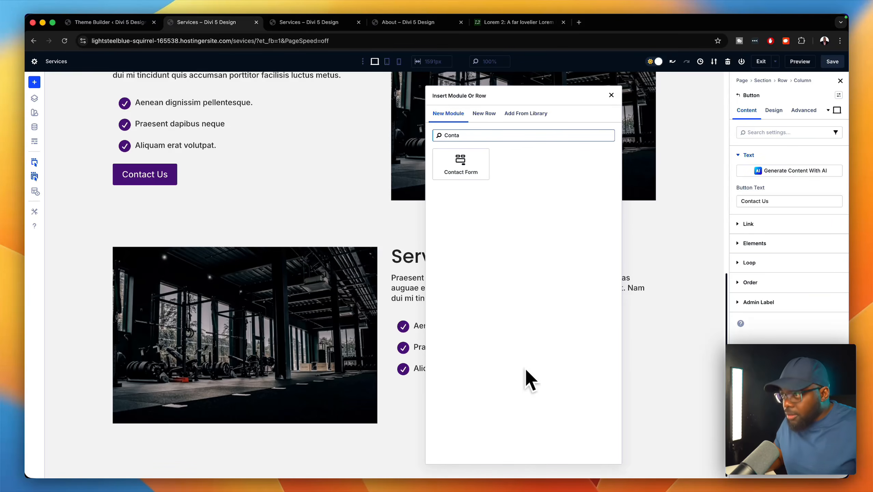
key(BackSpace)
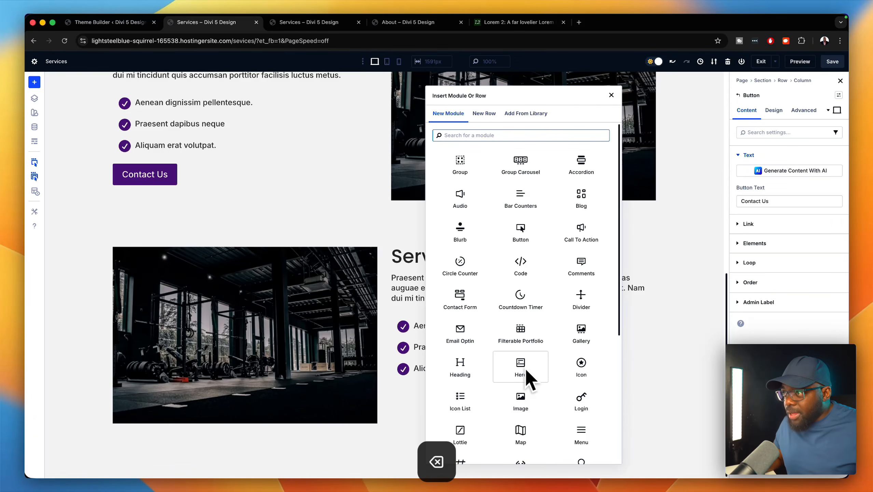
text(butto)
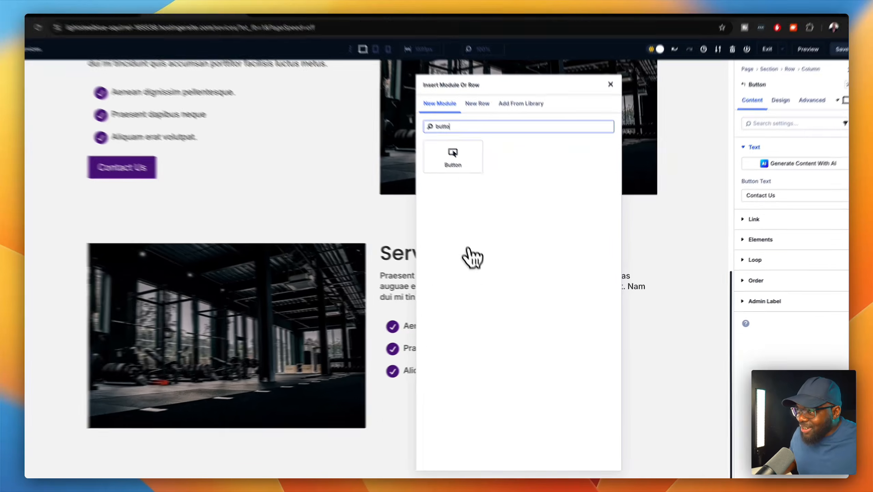
click(461, 164)
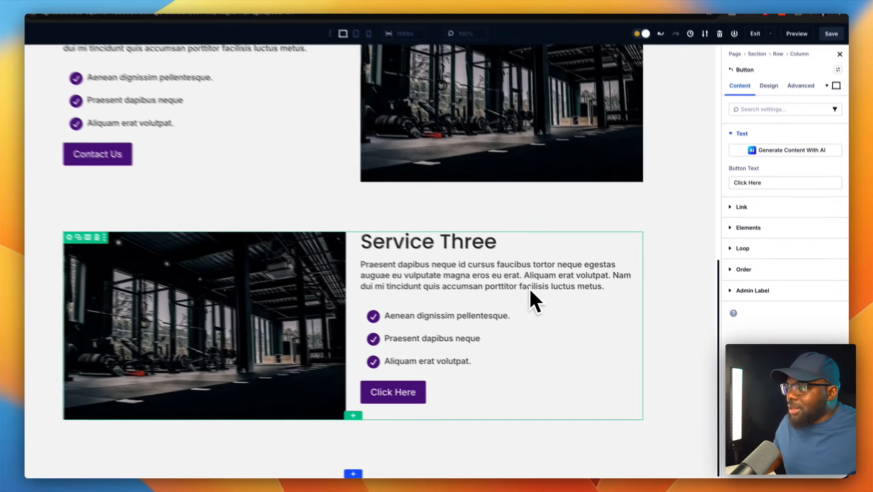
scroll(530, 310, up, 10)
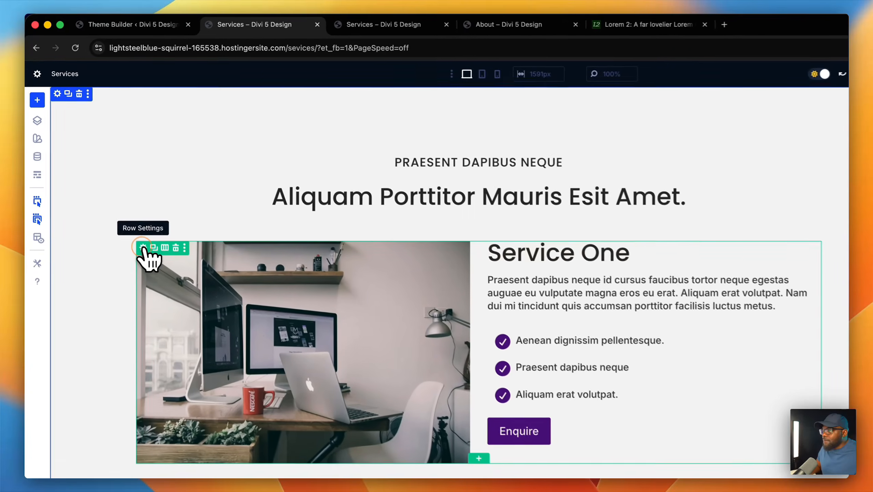
- Raise the Service One row's horizontal gap to 4 rem under Design > Layout
click(118, 199)
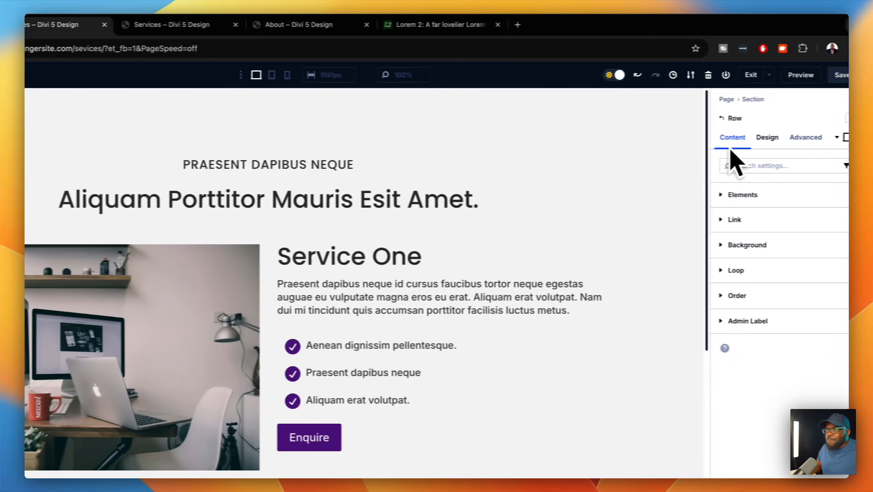
click(754, 195)
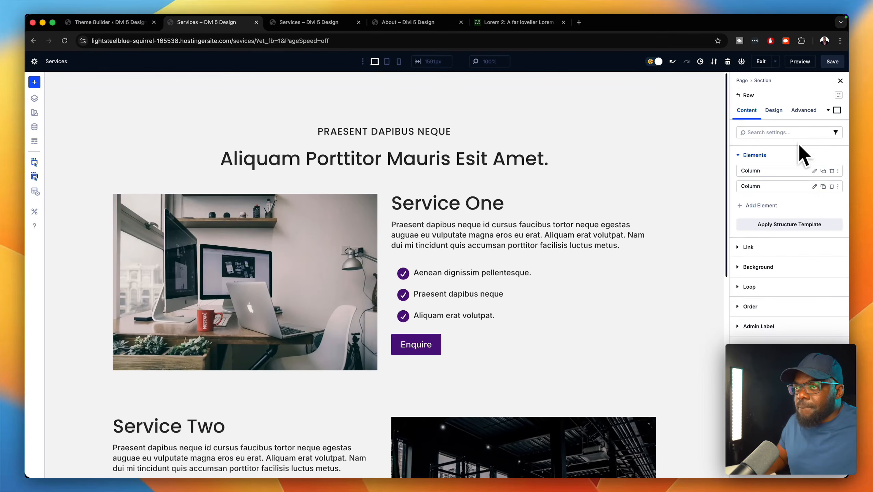
click(774, 110)
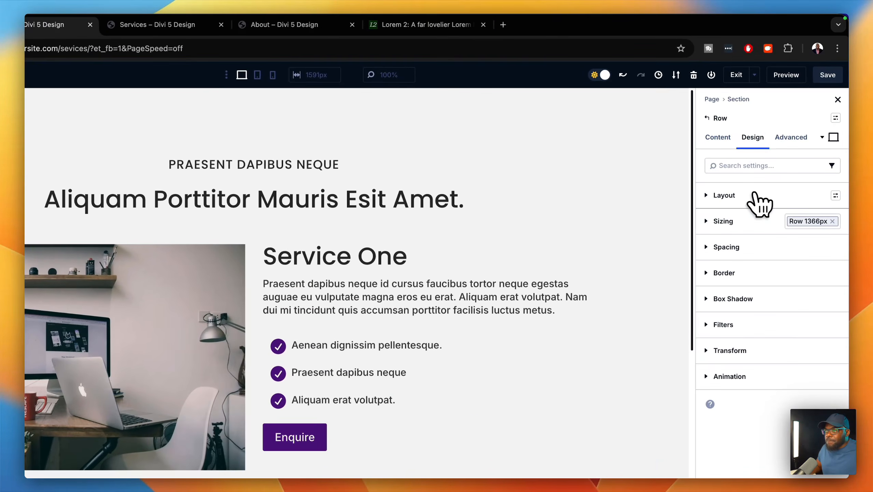
click(754, 196)
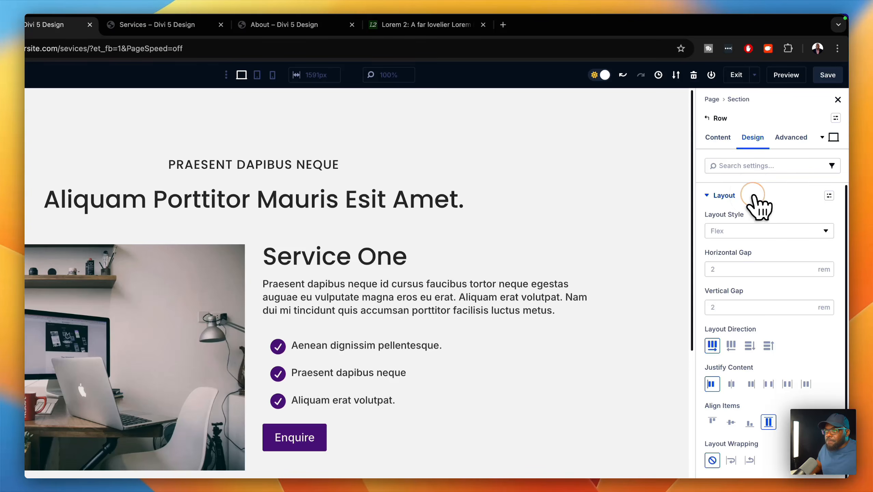
click(809, 266)
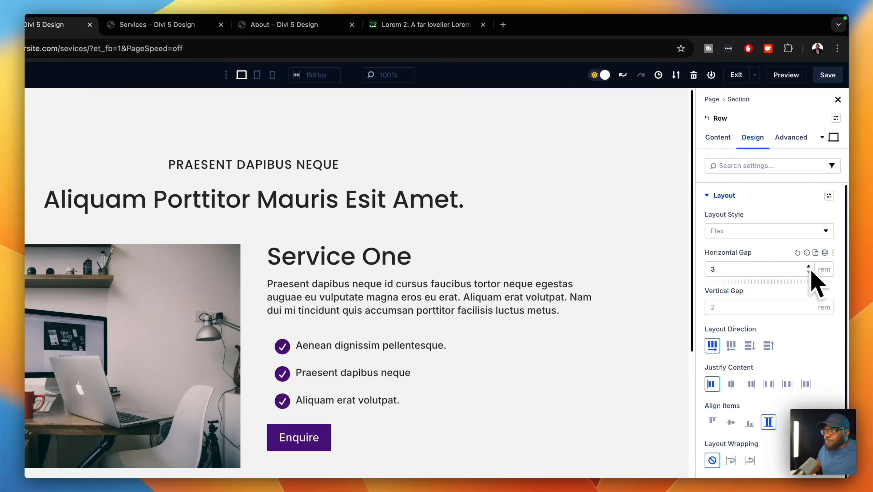
click(809, 266)
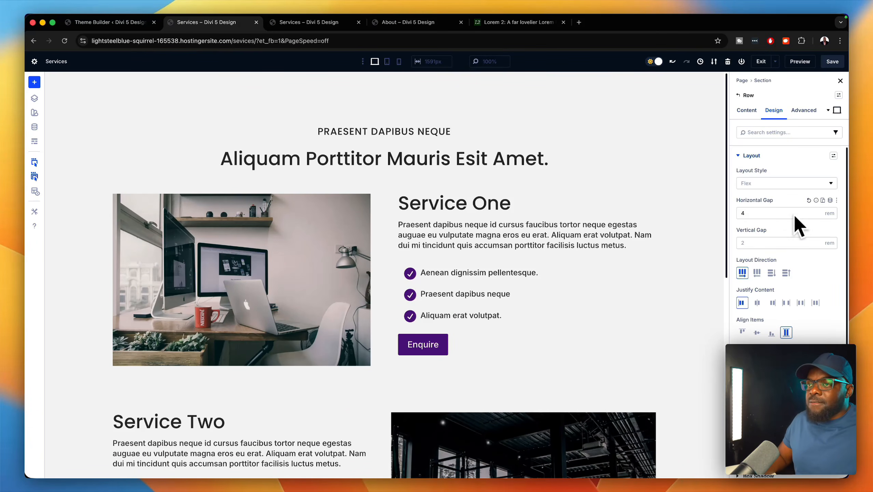
- Raise the horizontal gap of the Service Two and Service Three rows to 4 rem
scroll(451, 279, down, 5)
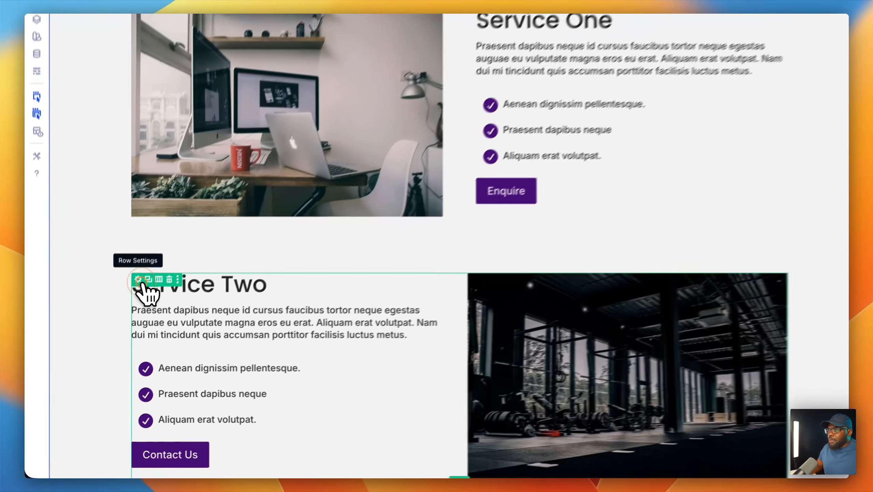
click(119, 314)
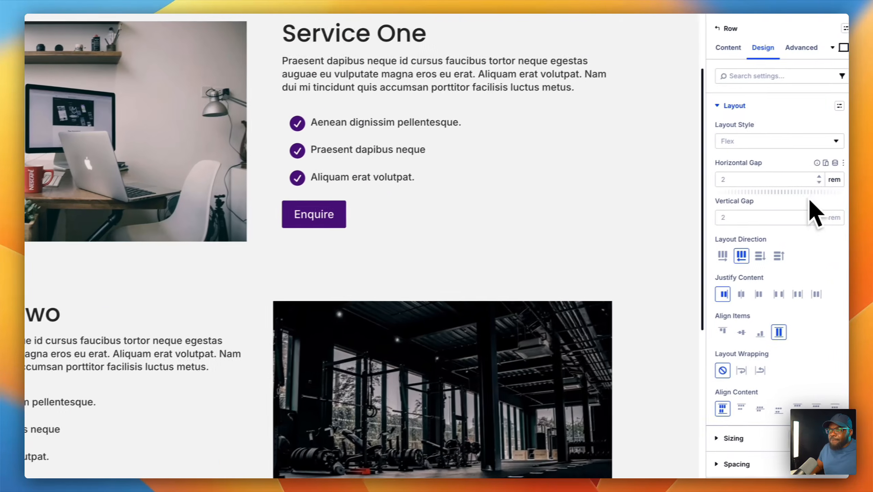
click(809, 178)
click(809, 179)
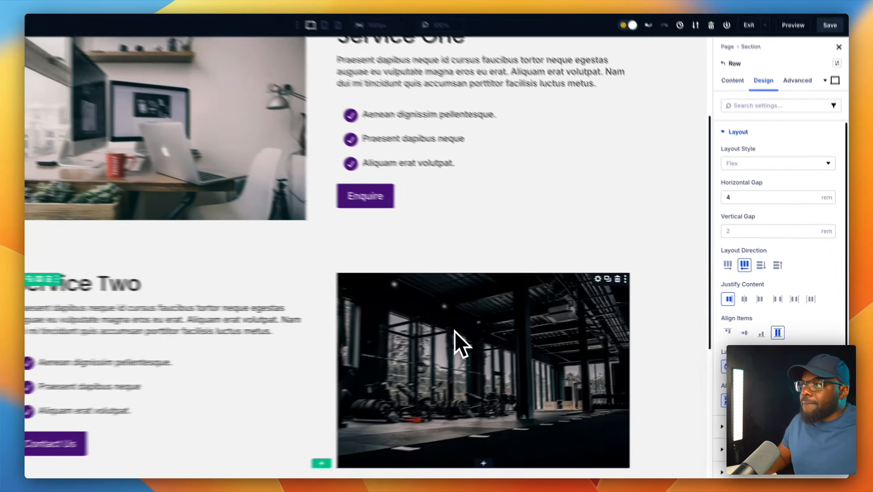
scroll(492, 289, down, 5)
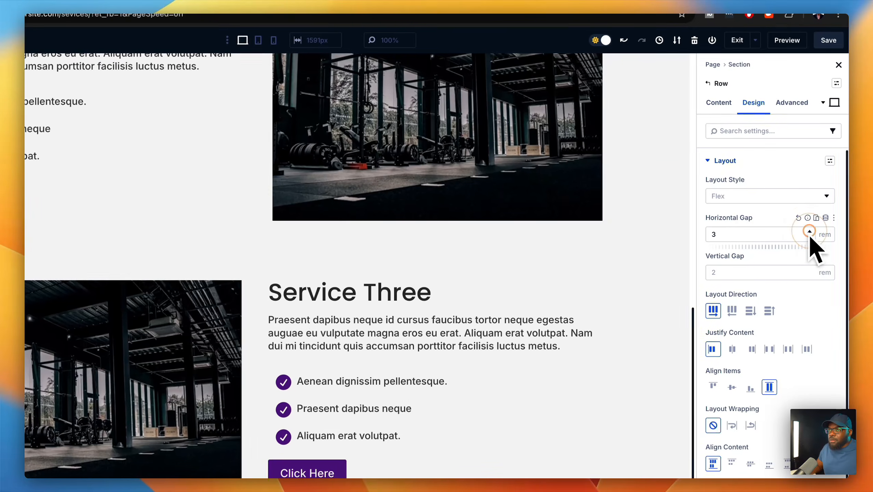
click(817, 216)
click(809, 234)
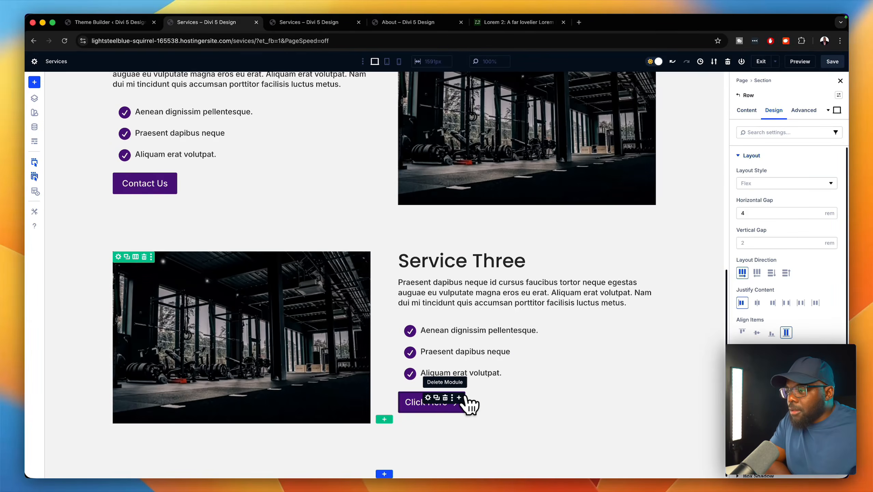
- Enter a top margin (32 typed) for the Click Here button under Design > Spacing
click(427, 397)
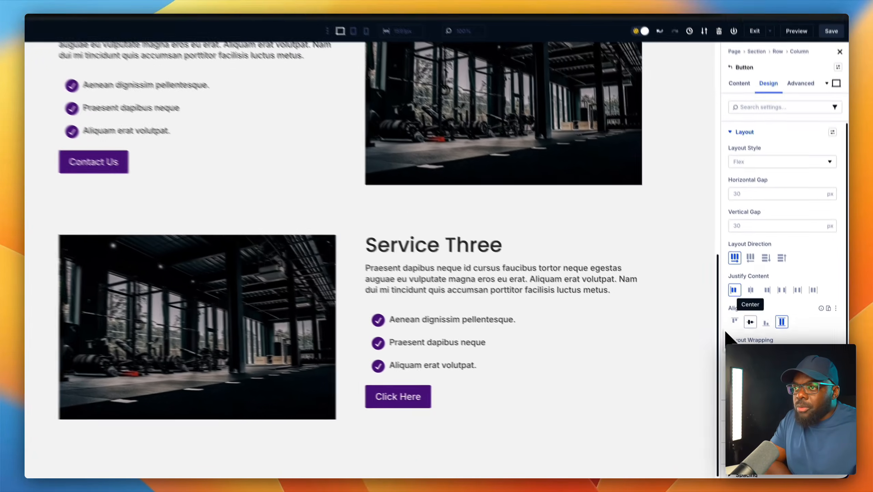
scroll(759, 330, down, 3)
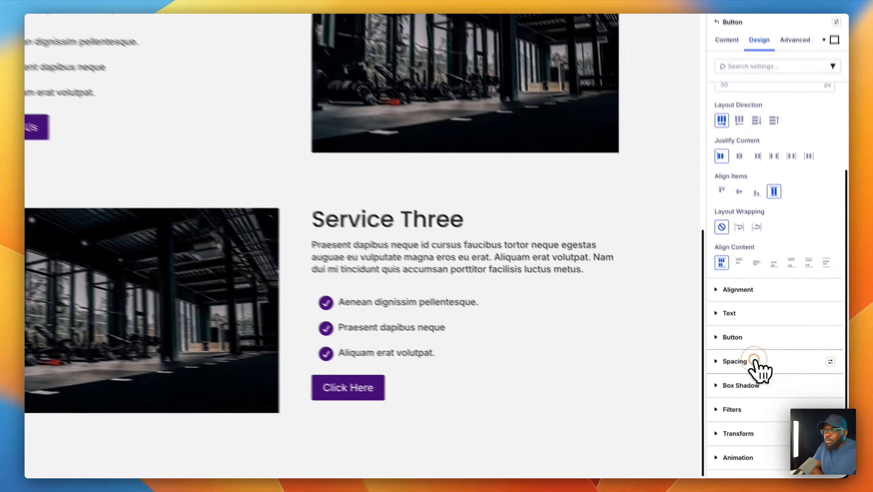
click(749, 377)
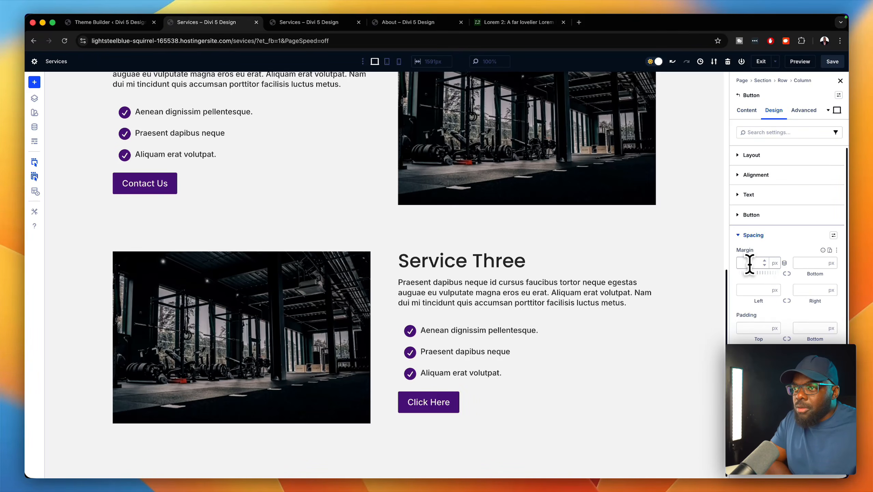
click(749, 264)
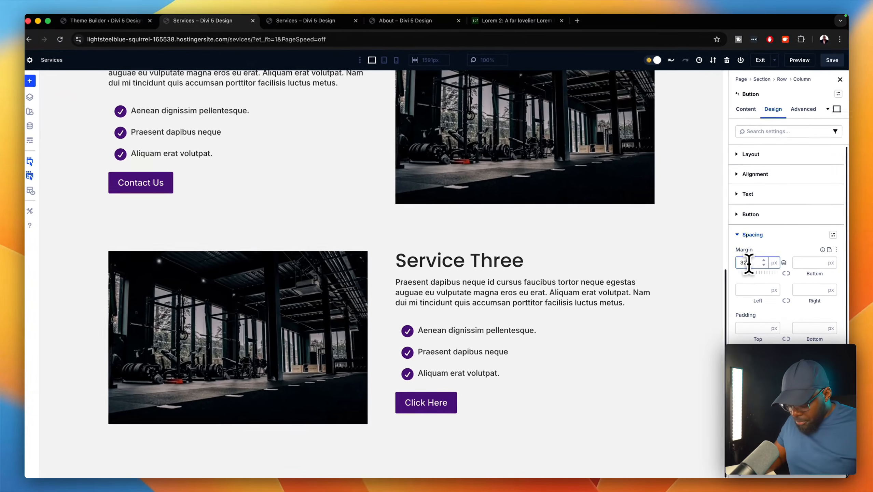
text(32)
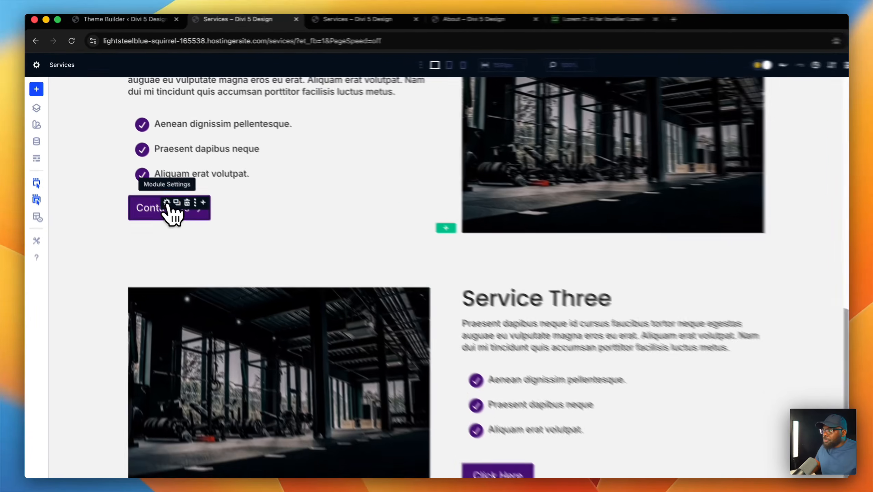
- Give the Contact Us and Enquire buttons a 24 px top margin
click(146, 179)
click(758, 263)
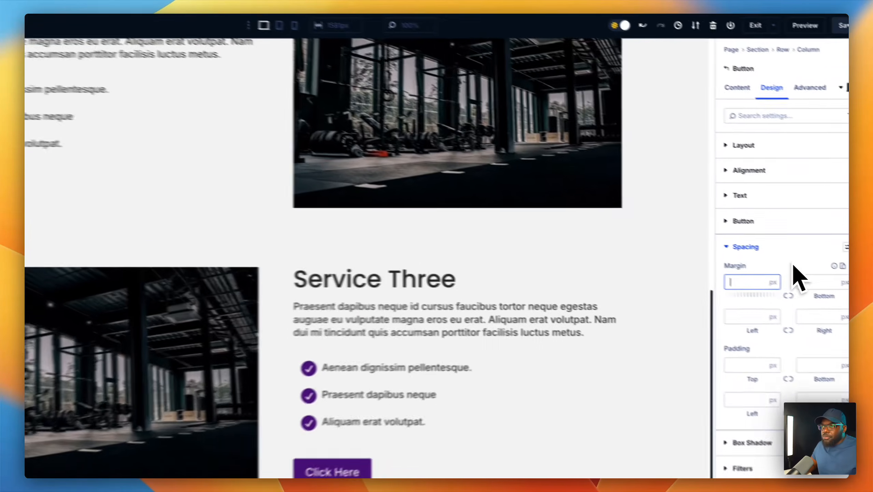
text(24)
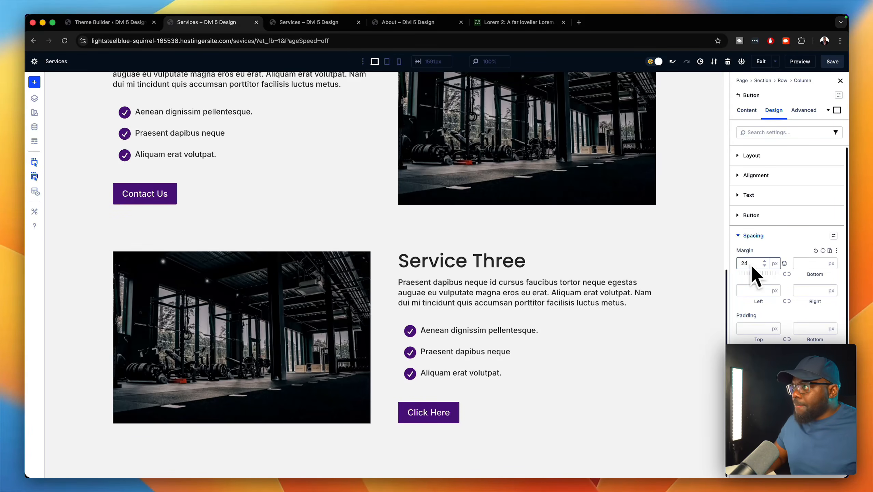
scroll(680, 251, up, 3)
scroll(657, 272, up, 2)
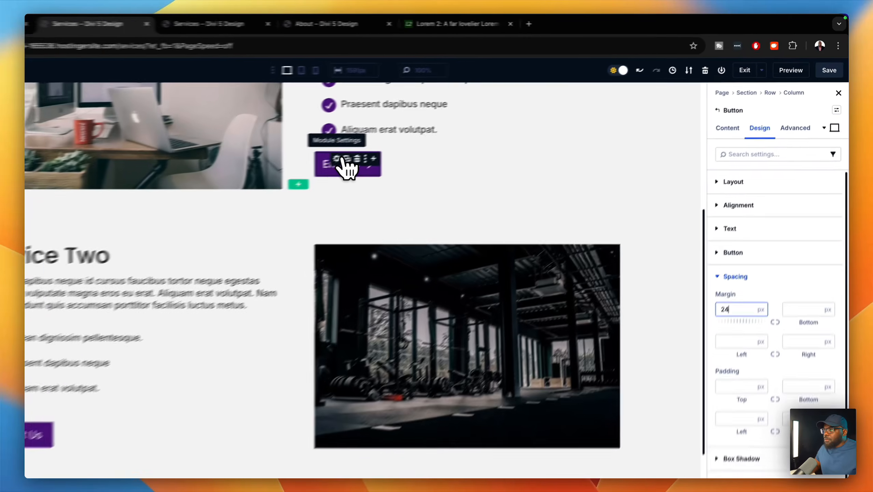
click(417, 136)
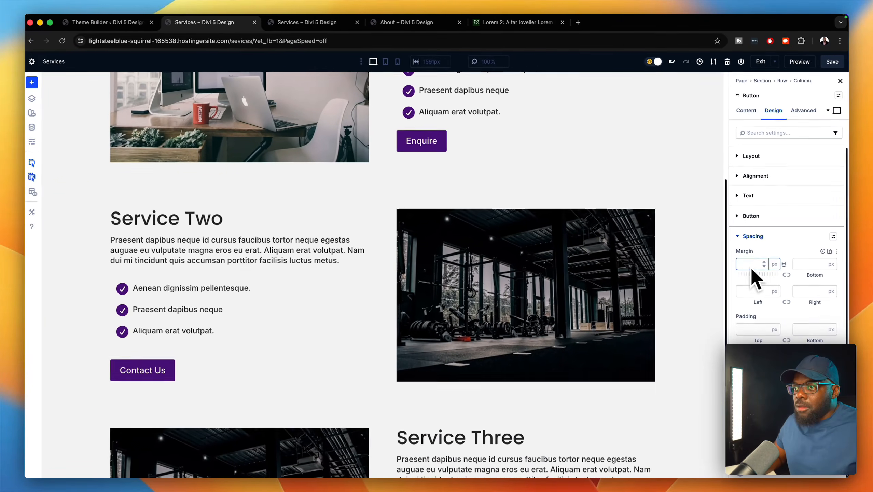
text(24)
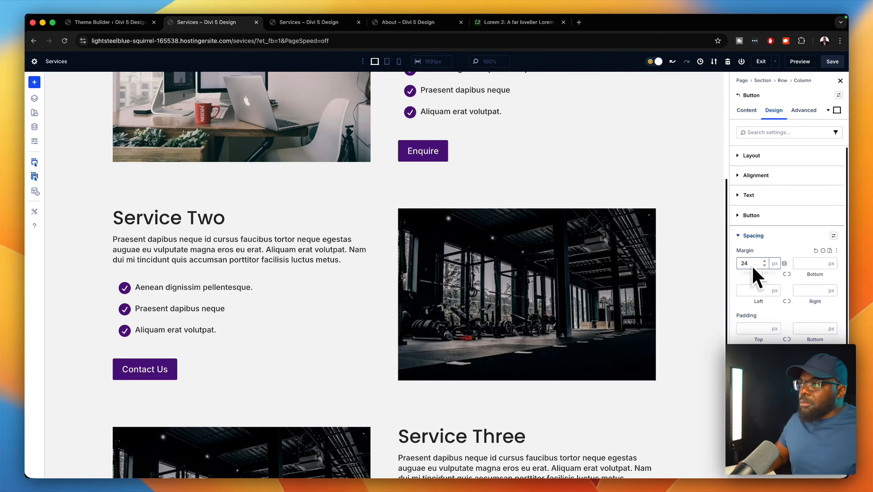
- Start entering the top margin on the Service One row
scroll(565, 279, up, 6)
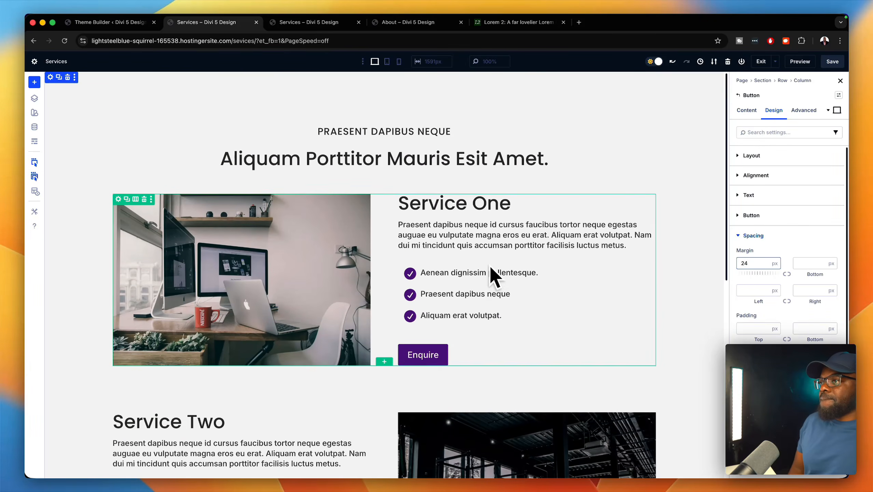
scroll(641, 275, down, 3)
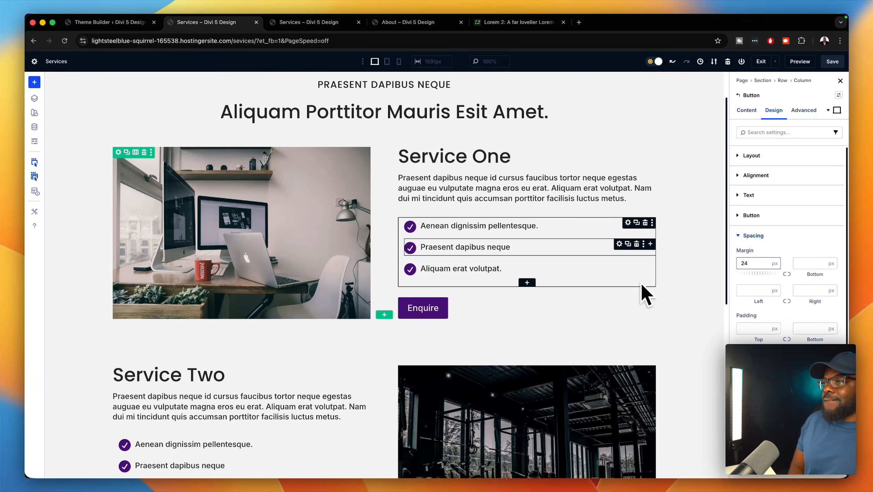
scroll(641, 286, down, 8)
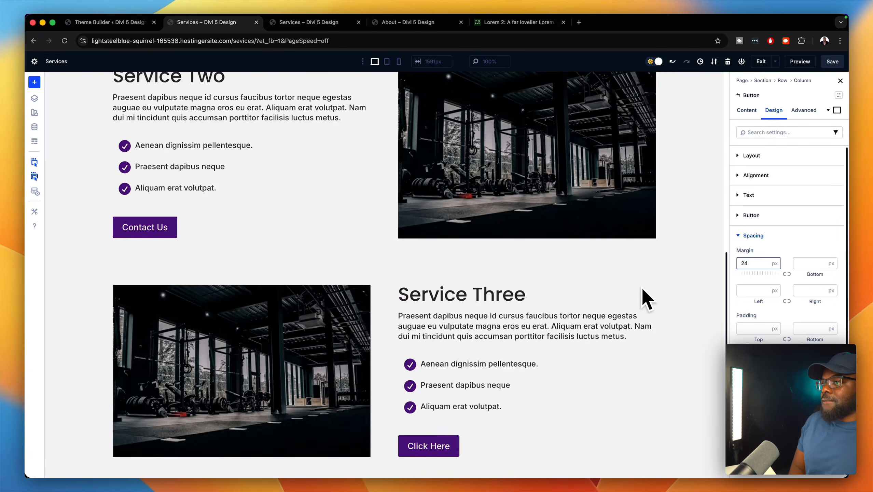
scroll(641, 285, up, 10)
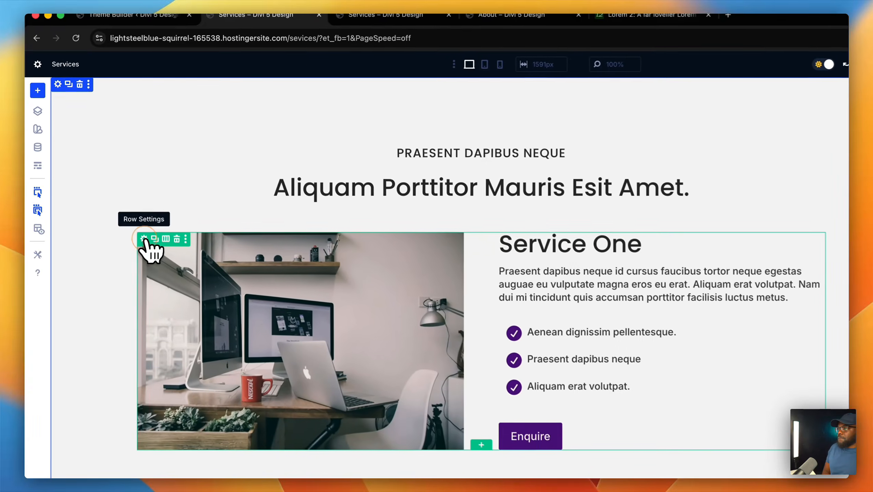
click(118, 199)
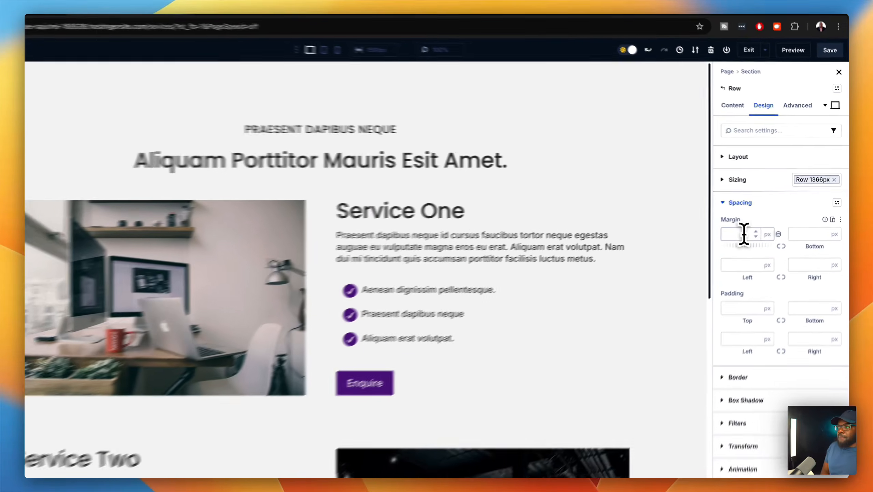
click(756, 224)
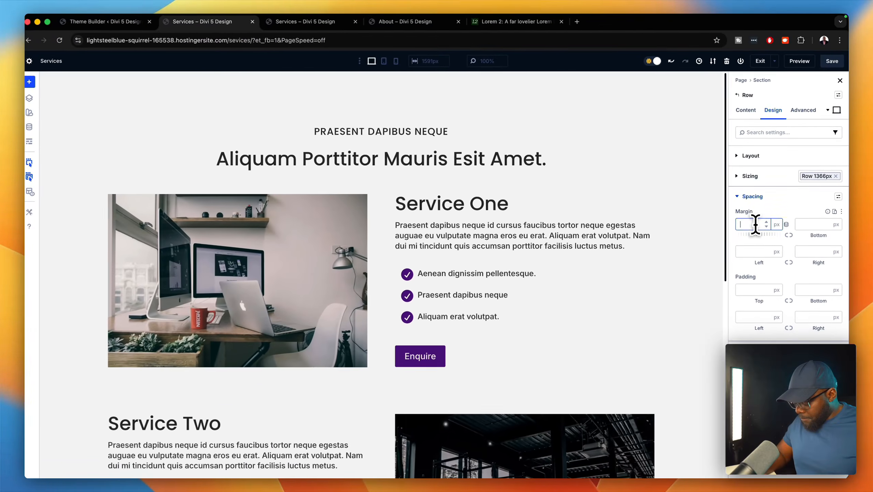
text(2)
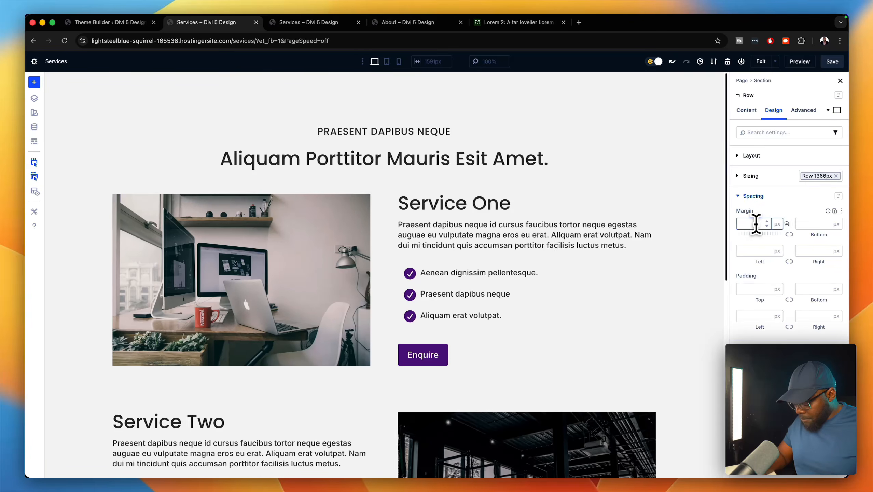
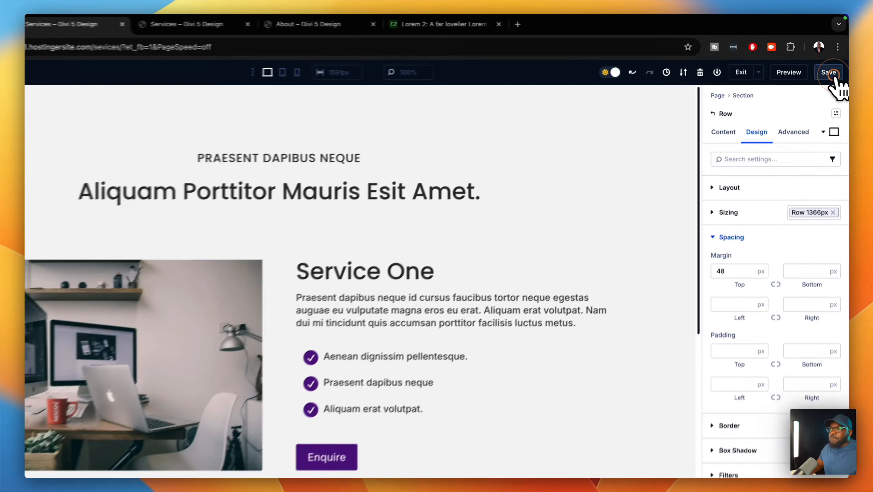
- Save the Services page layout with its 48px row margin and switch to the front-end preview tab
click(832, 62)
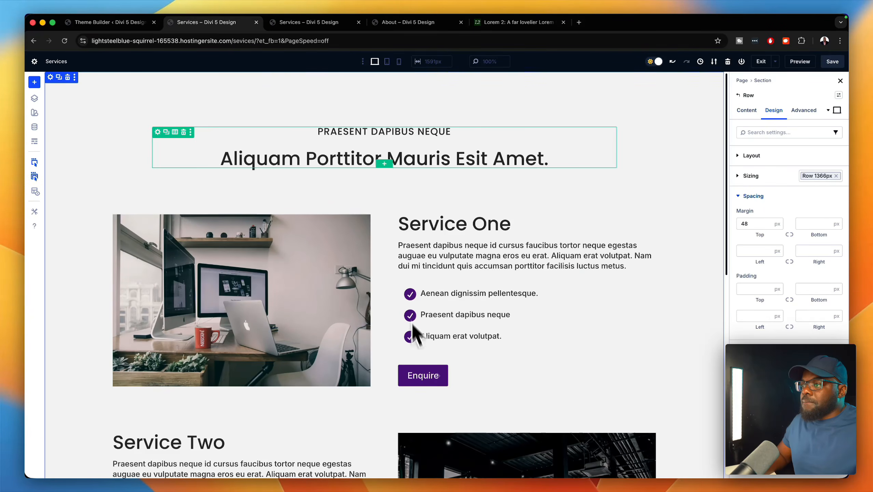
click(311, 23)
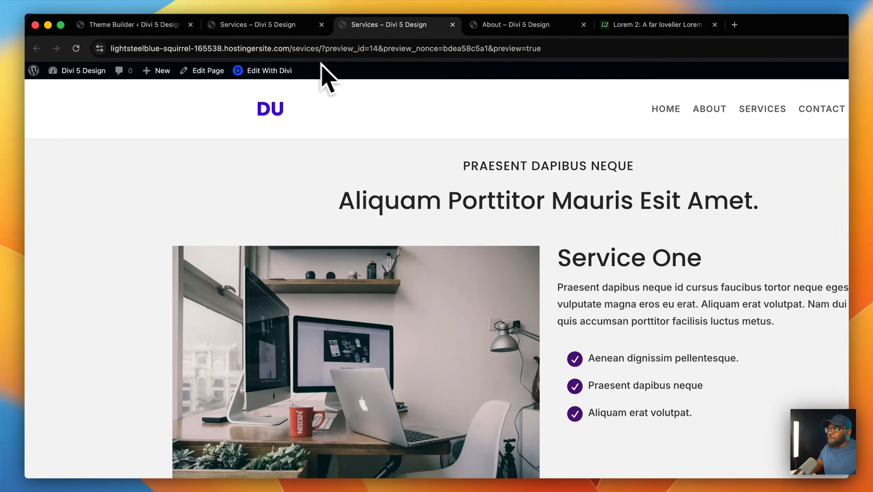
- Reload the Services preview and scroll past the Service One and Two rows to the footer and back
click(82, 49)
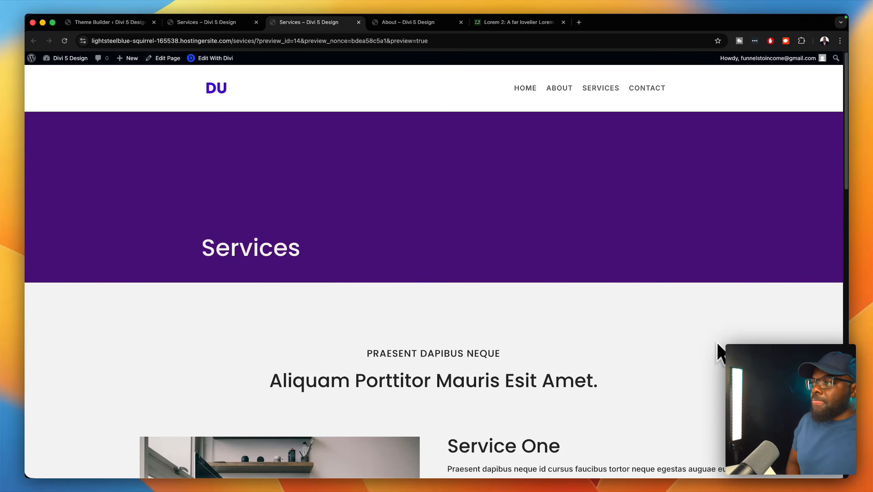
scroll(718, 353, down, 10)
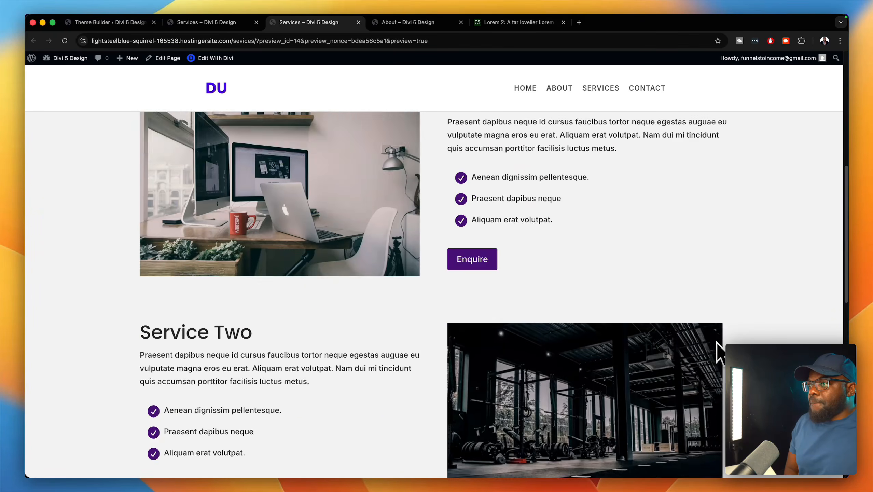
scroll(719, 354, down, 8)
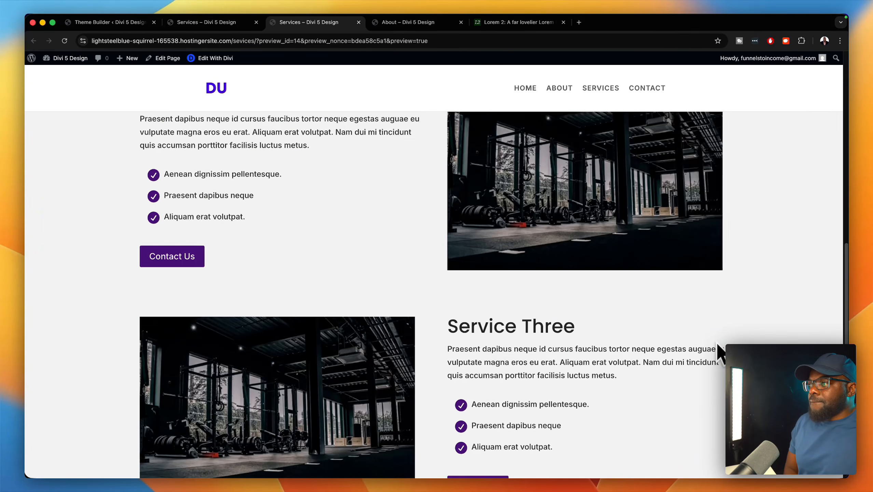
scroll(719, 353, down, 4)
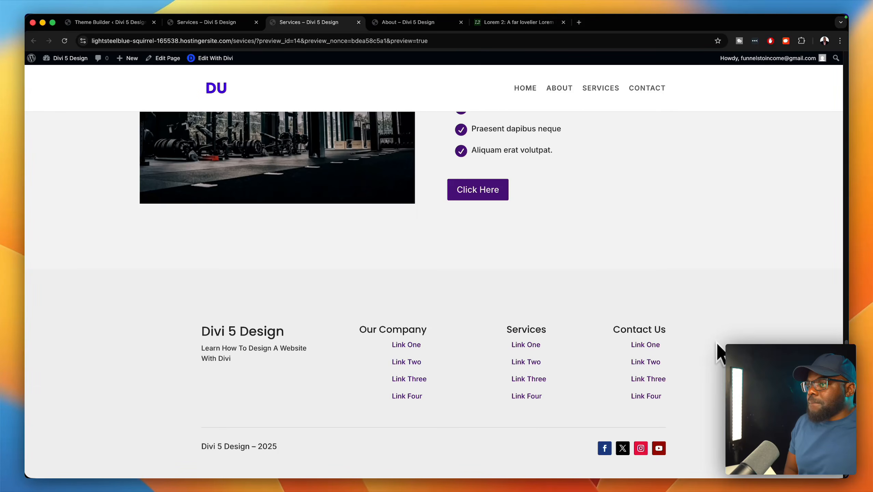
scroll(720, 353, up, 20)
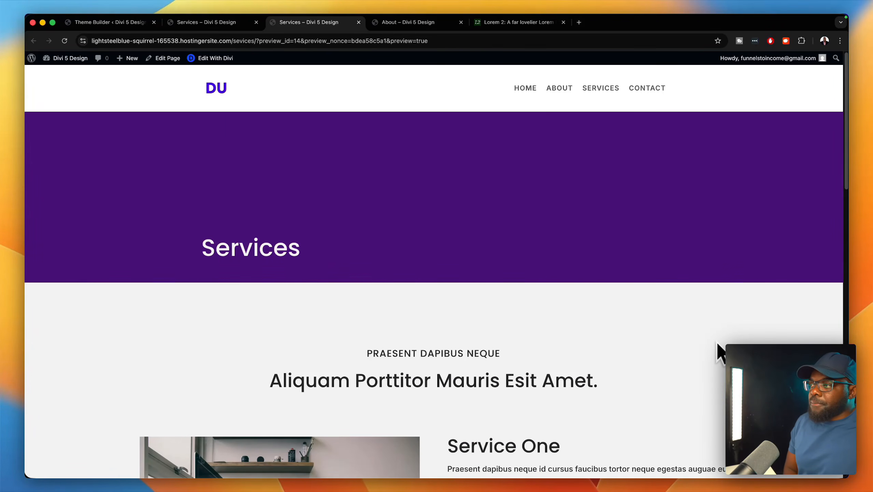
scroll(717, 342, down, 1)
scroll(718, 342, up, 1)
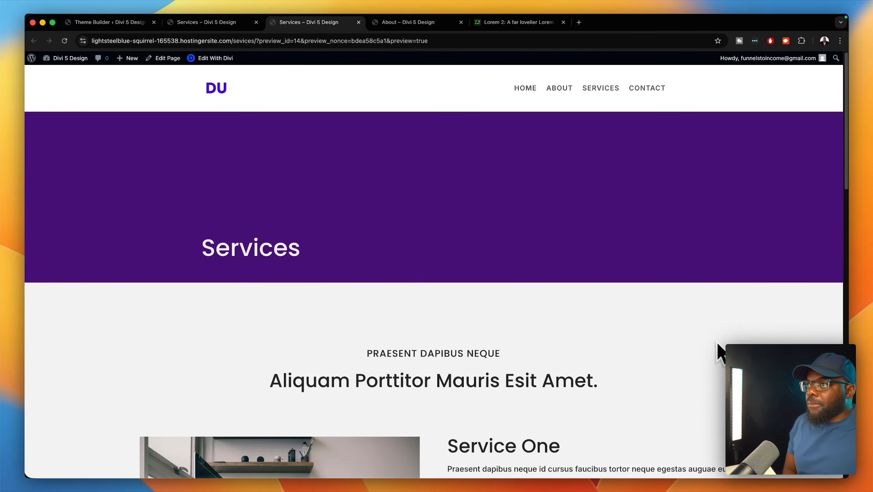
scroll(676, 342, down, 7)
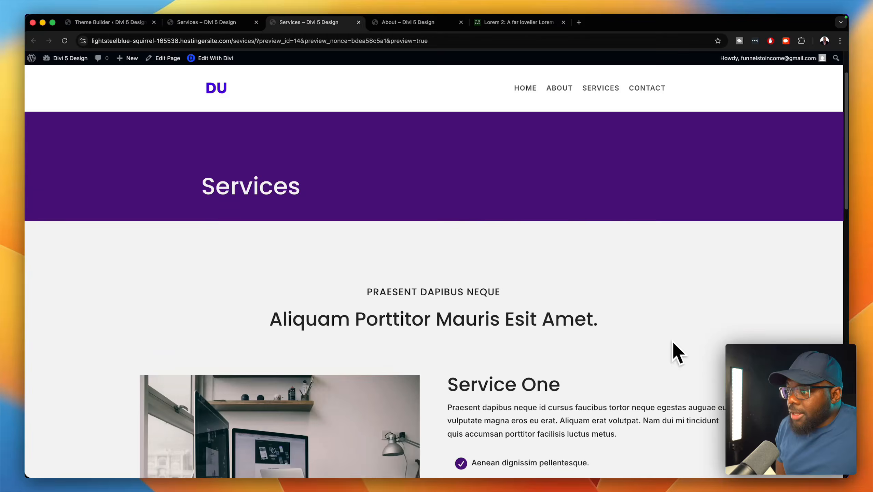
scroll(672, 339, down, 11)
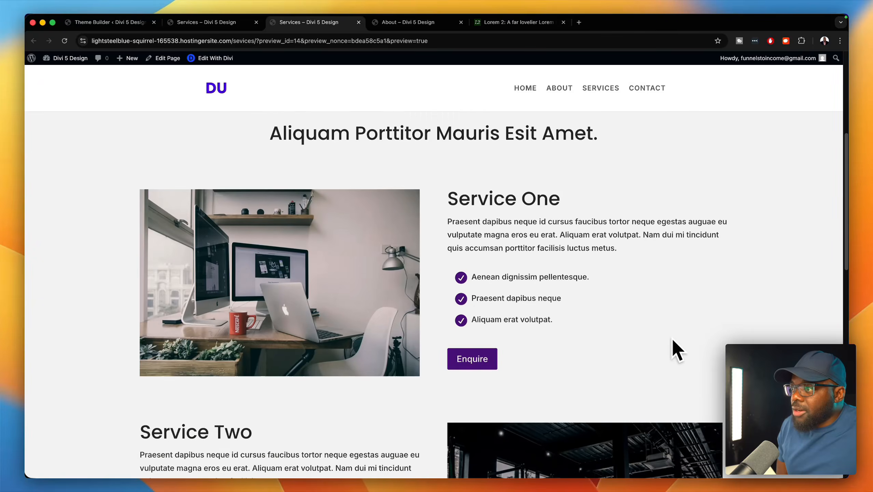
scroll(672, 337, down, 8)
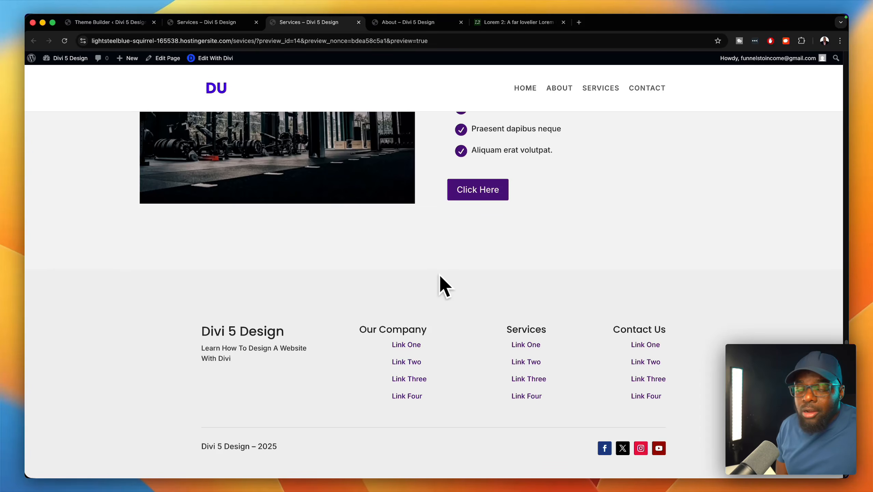
scroll(440, 276, up, 18)
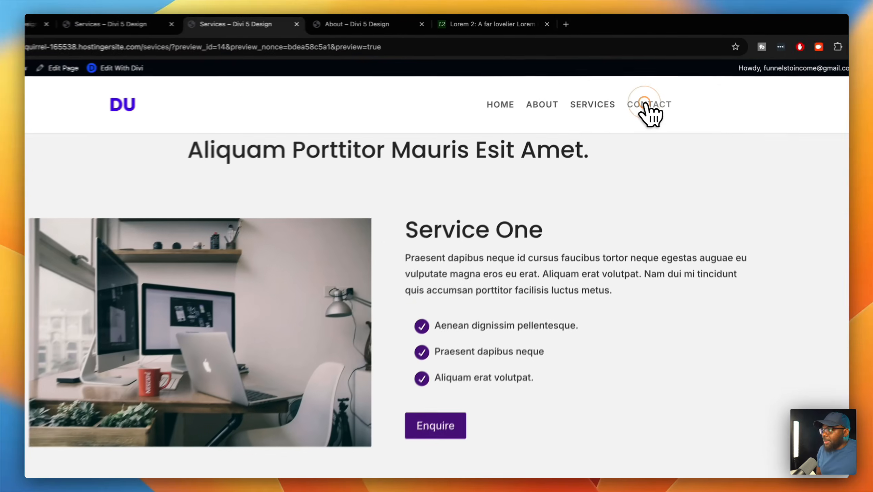
- Open the Contact page in Divi and insert the saved Page Titles module into a one-column section
click(646, 88)
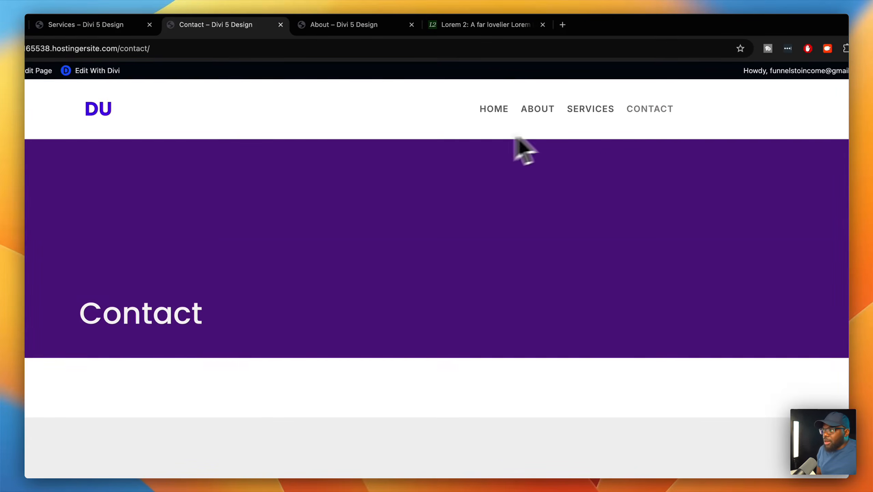
click(99, 71)
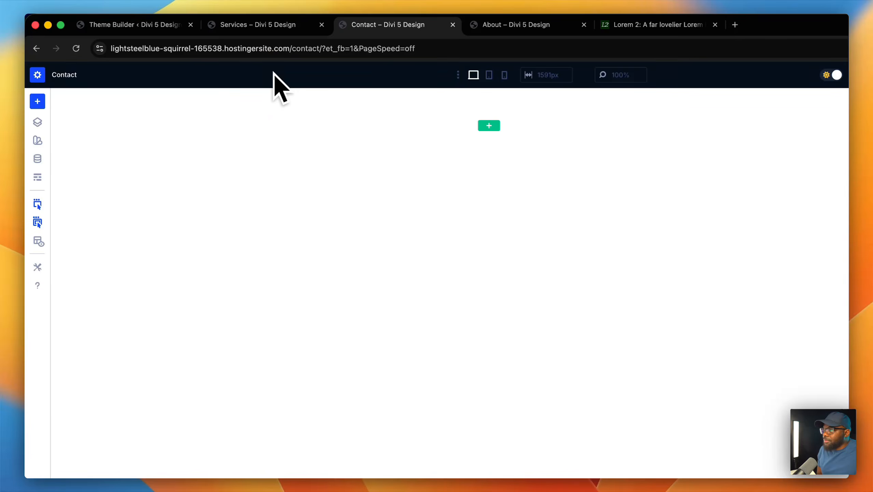
click(485, 159)
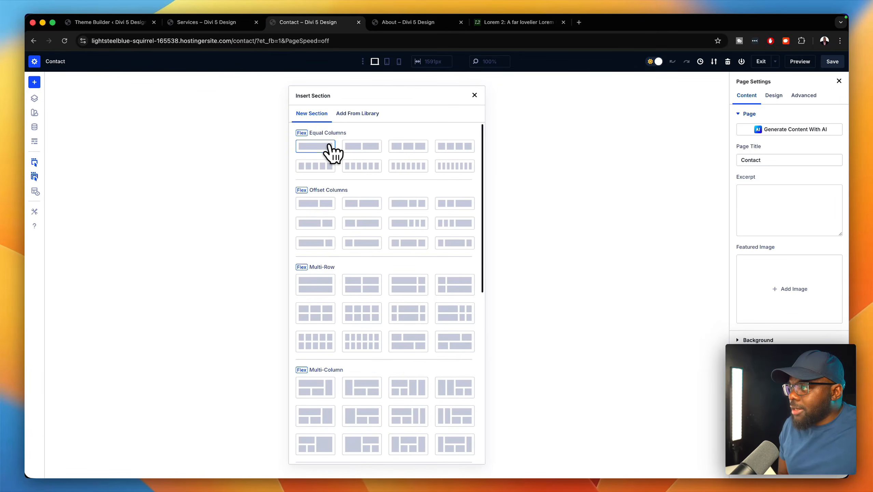
click(329, 148)
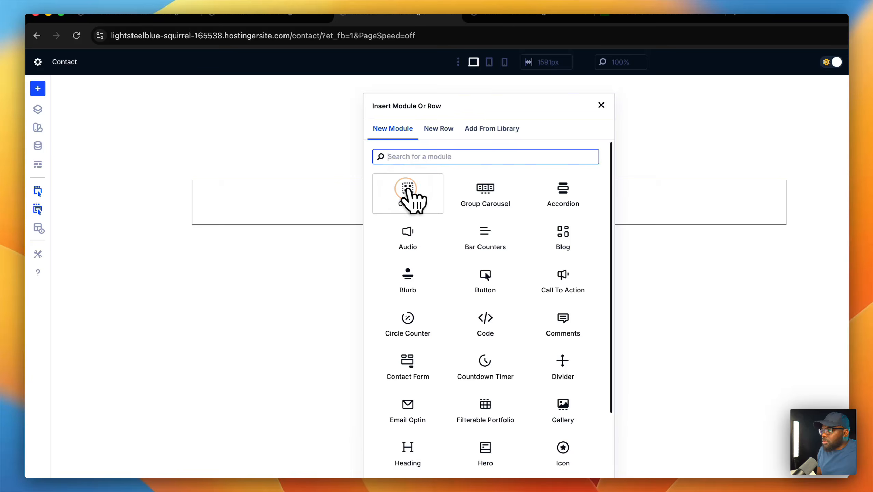
click(491, 127)
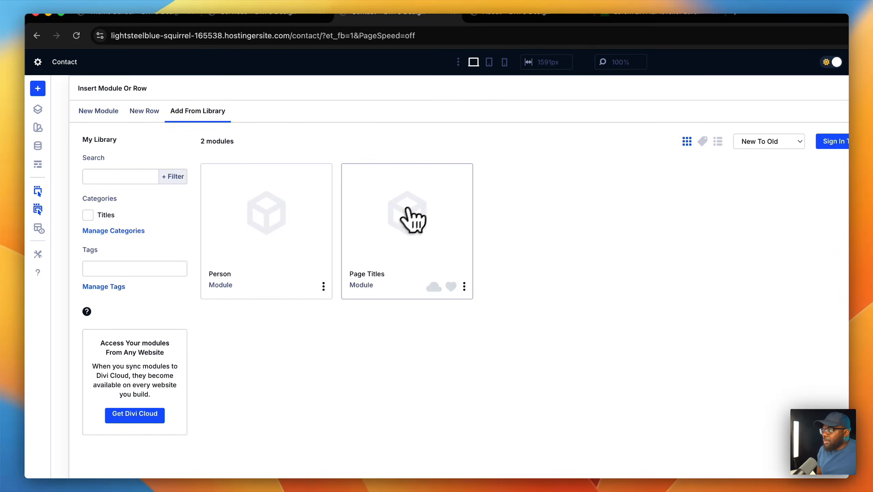
click(391, 242)
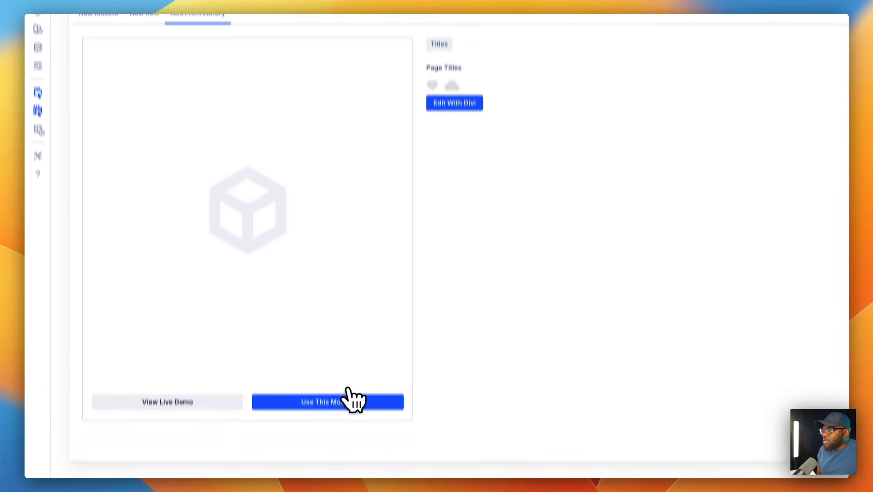
click(342, 384)
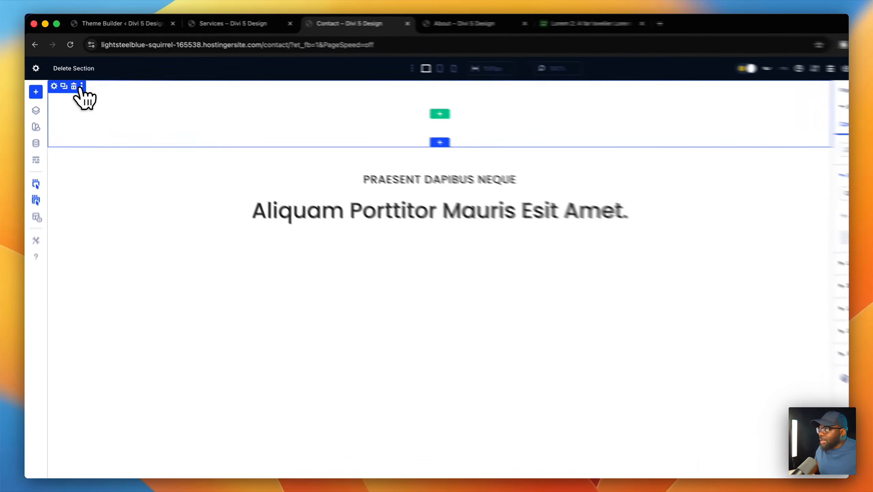
- Delete the empty top section and add a two-column row with a Heading and Contact Form on the left
click(79, 87)
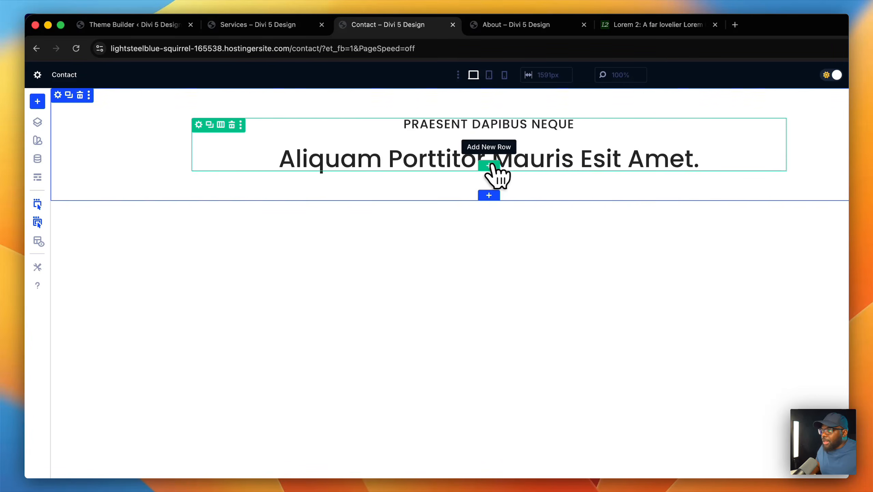
click(489, 165)
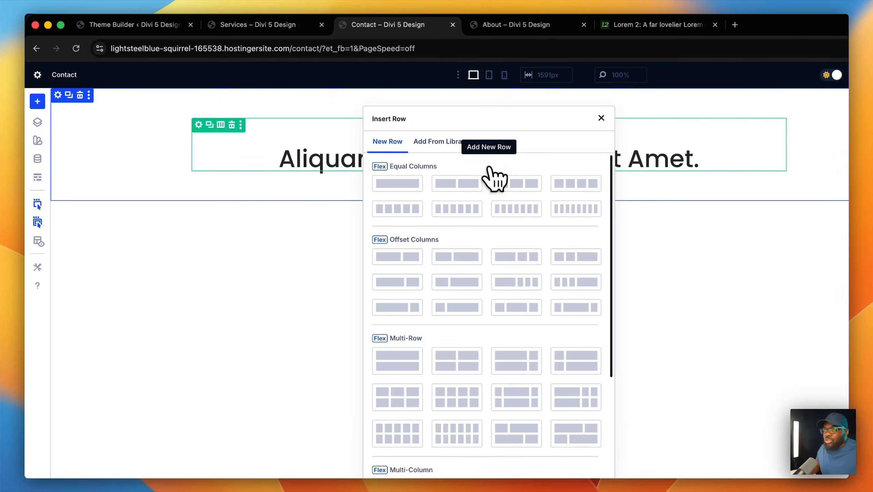
click(474, 186)
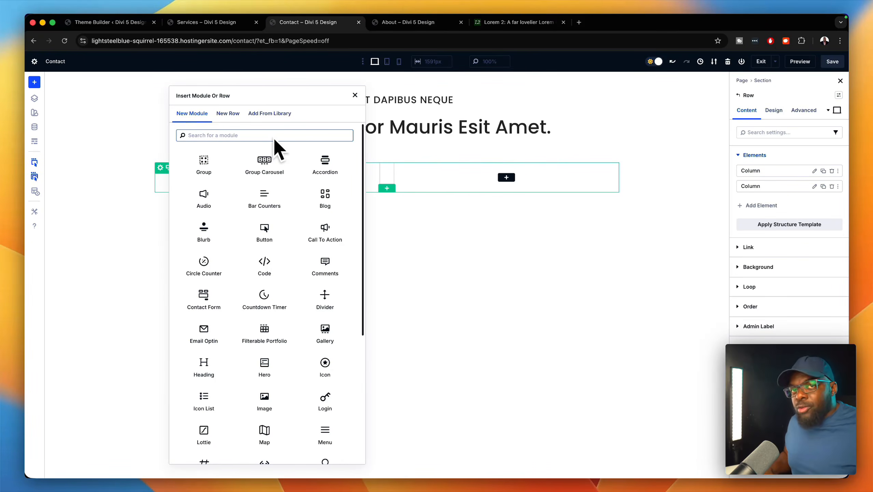
text(head)
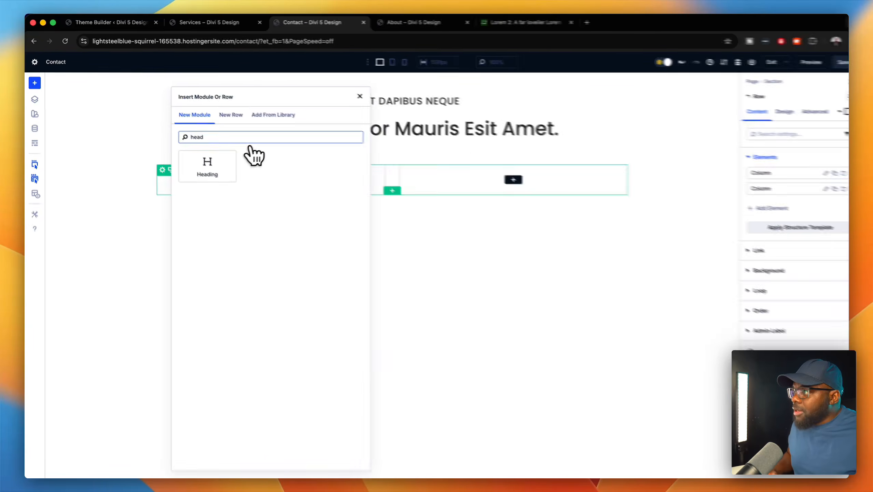
click(208, 165)
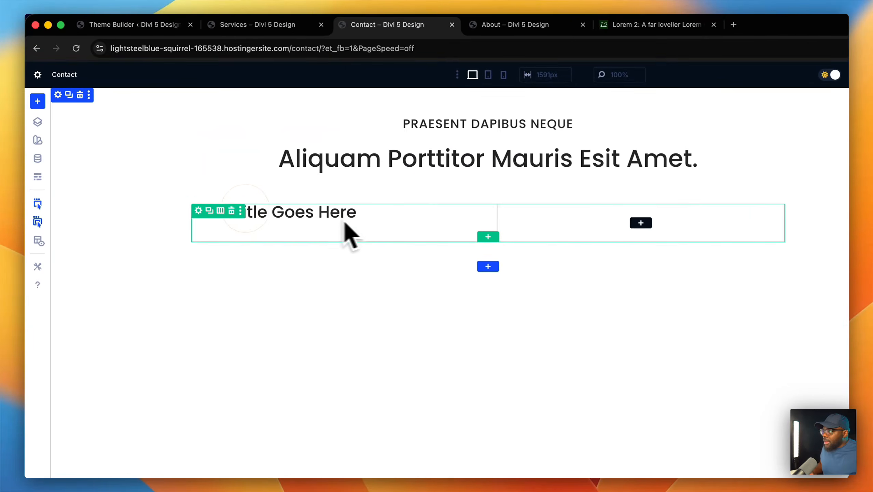
click(474, 212)
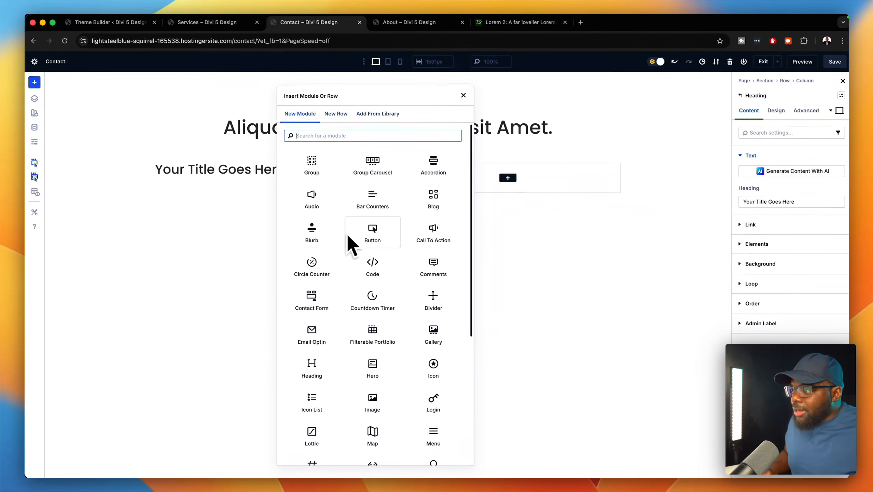
text(contac)
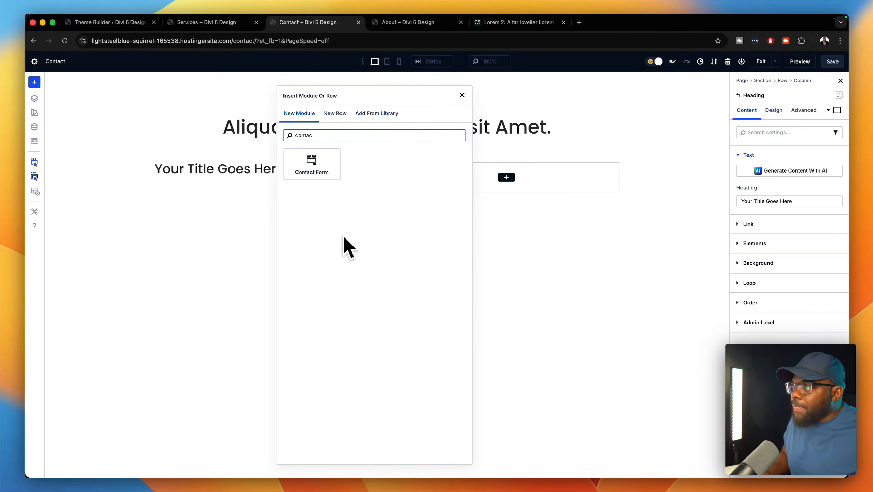
click(322, 162)
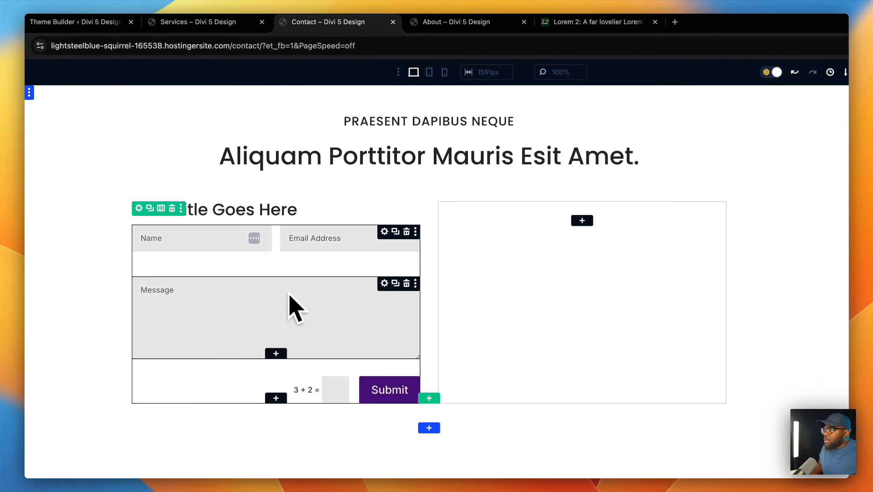
- Add a Heading module and a Blurb below it in the right column
click(583, 220)
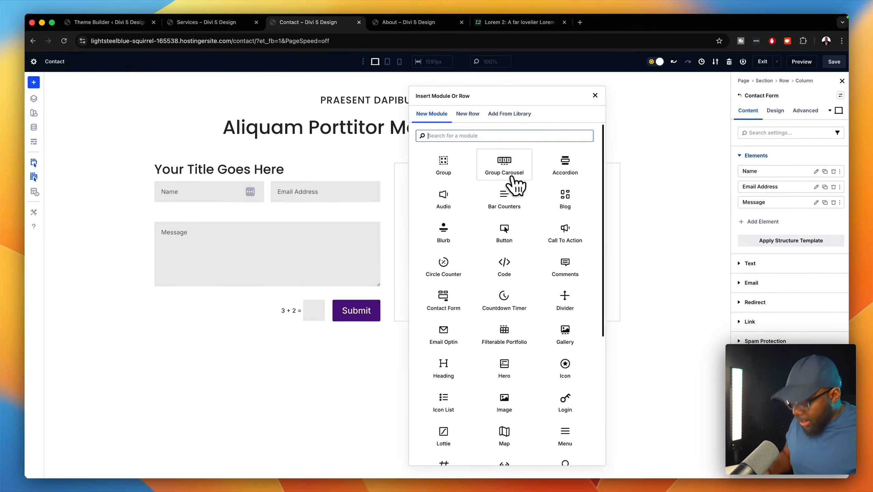
text(headi)
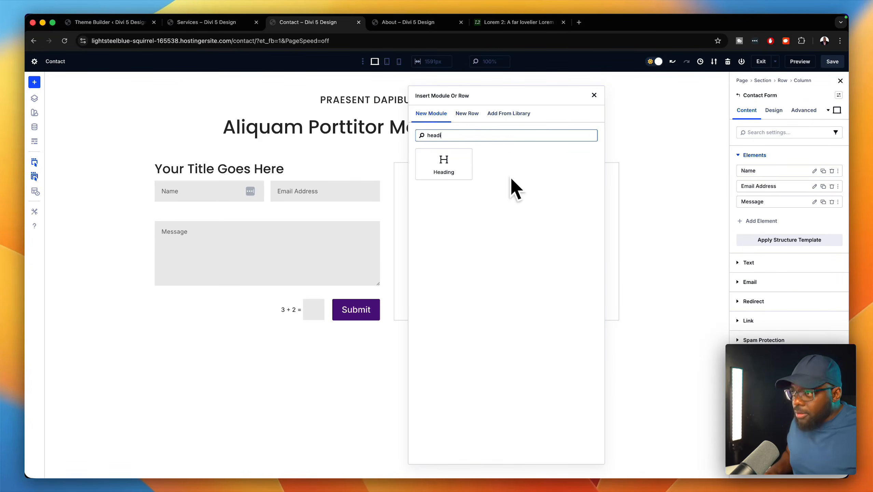
click(446, 165)
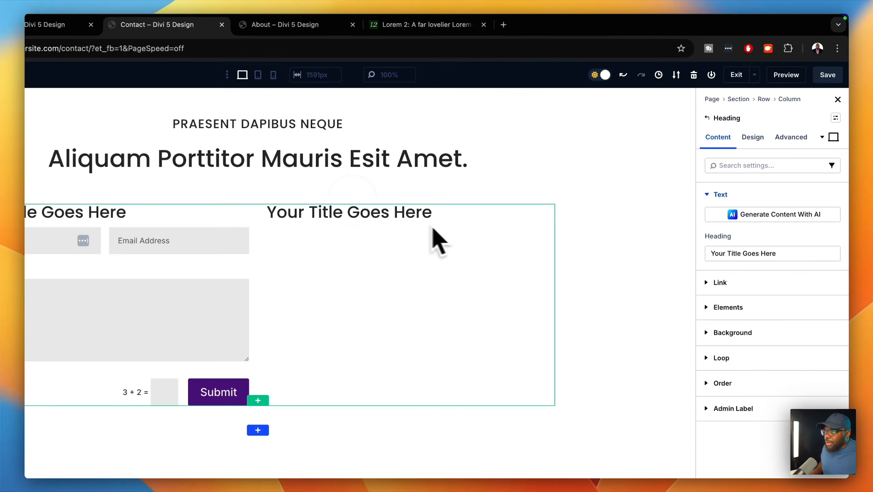
click(548, 211)
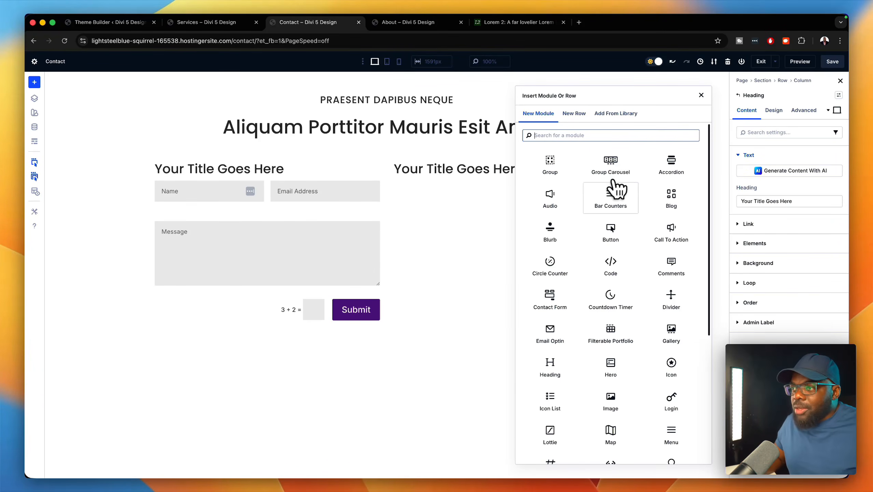
click(556, 234)
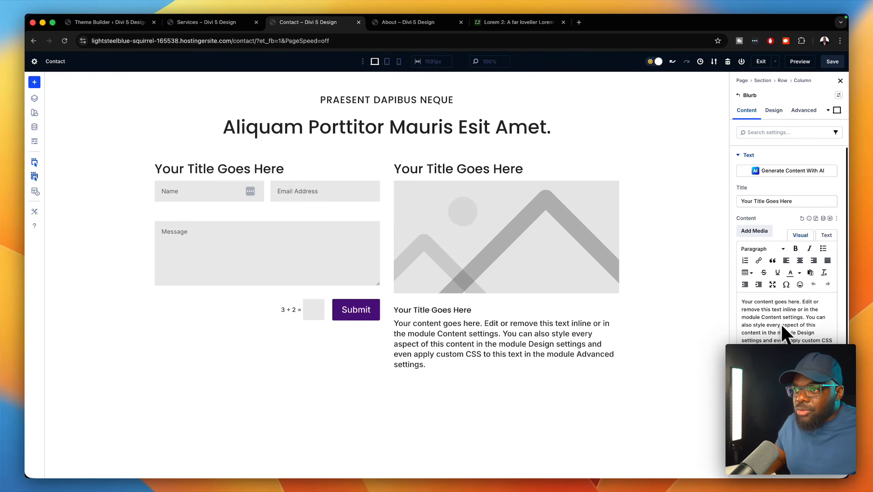
- Title the blurb 'Phone Number' and give it the phone handset icon
triple_click(796, 201)
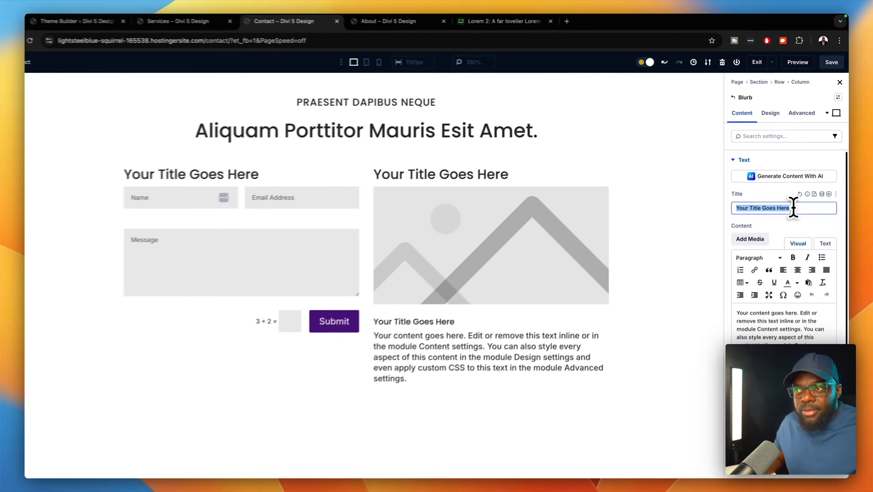
text(Ph)
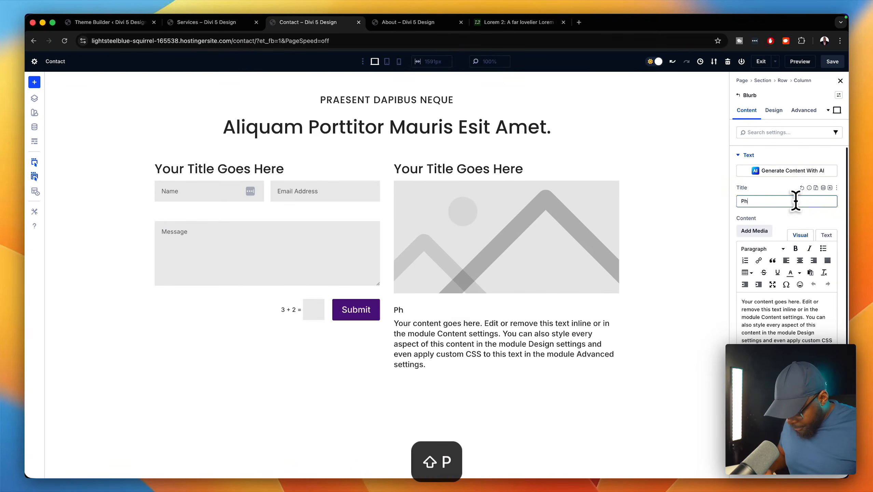
text(one Numb)
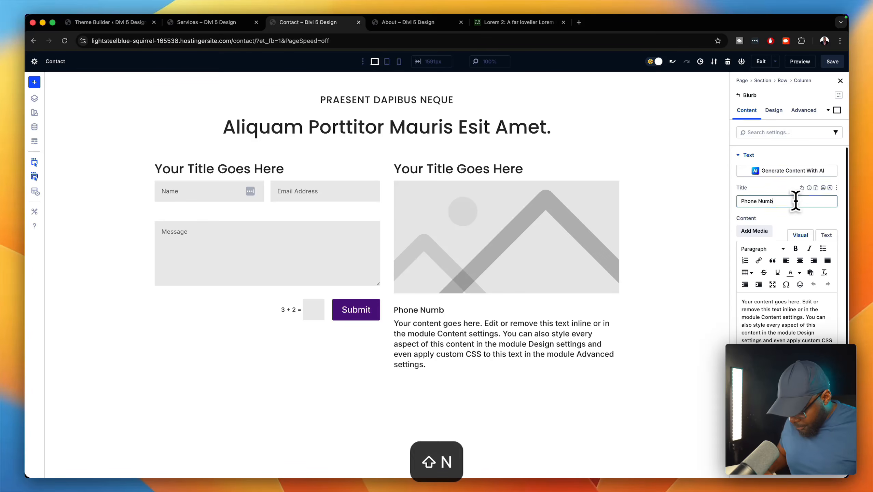
text(er)
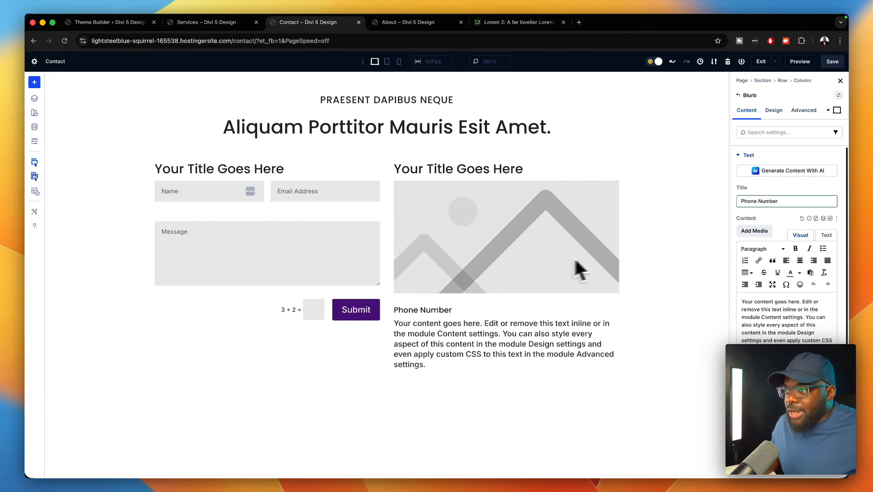
click(775, 376)
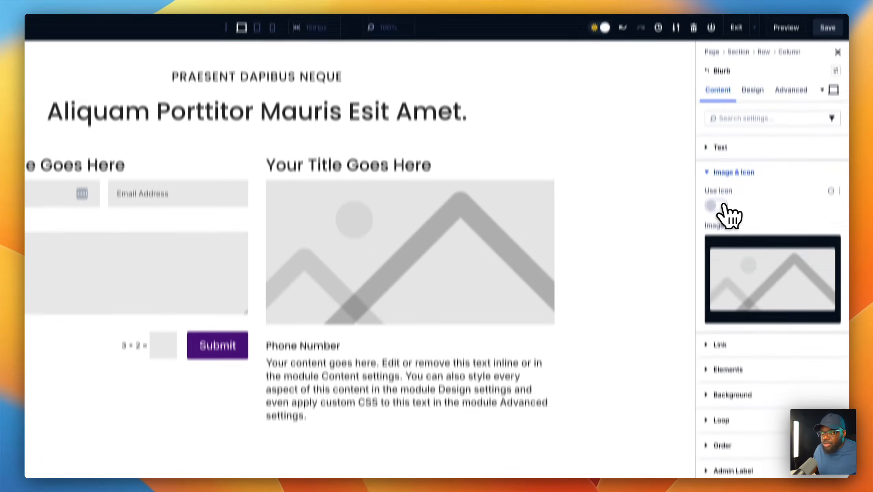
click(717, 128)
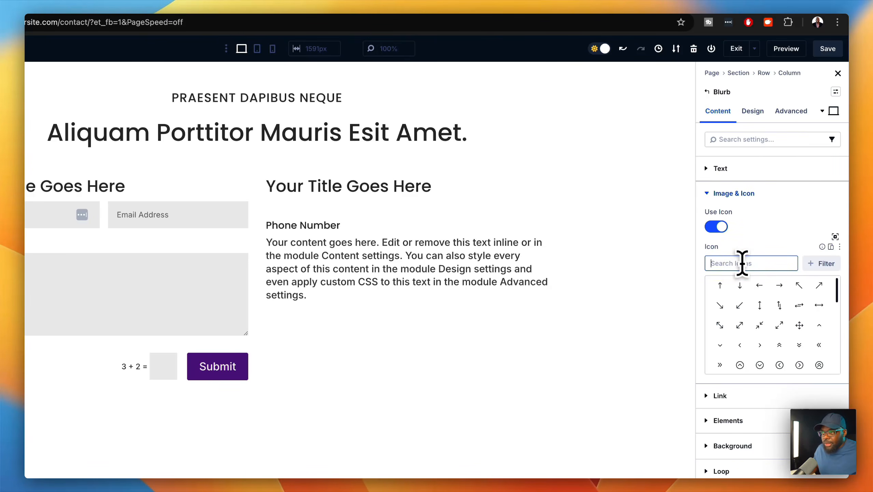
text(phonr)
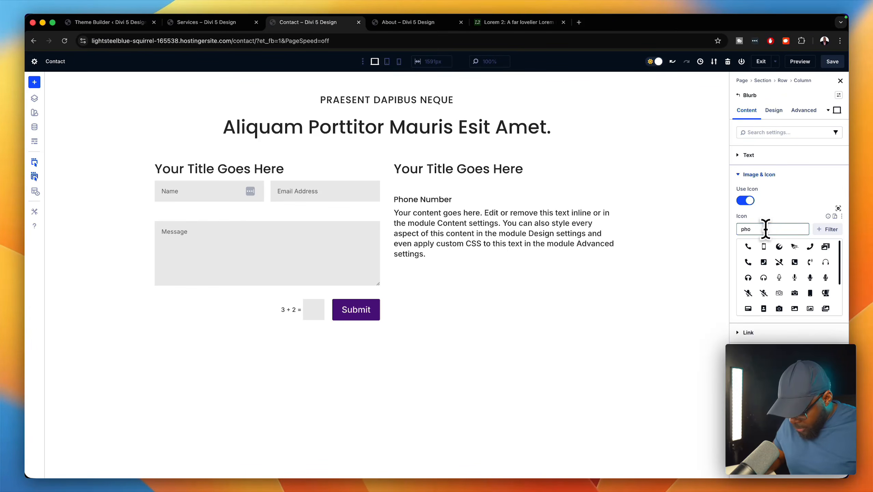
key(BackSpace)
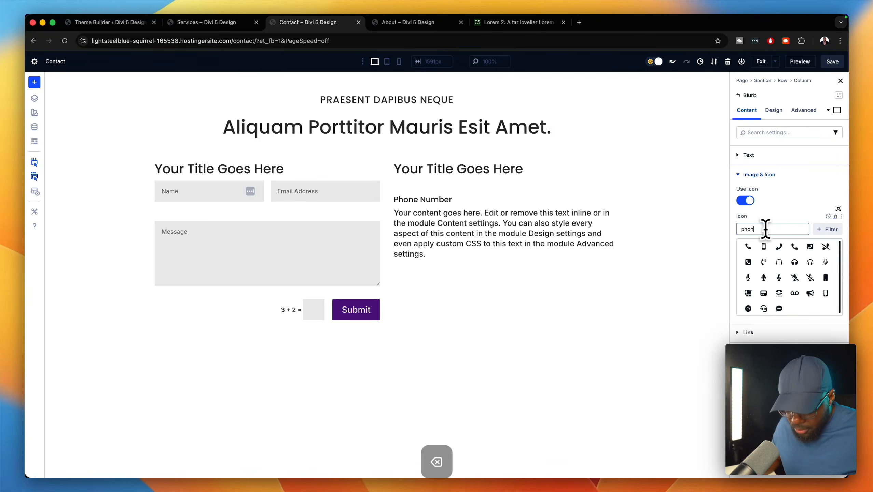
click(780, 247)
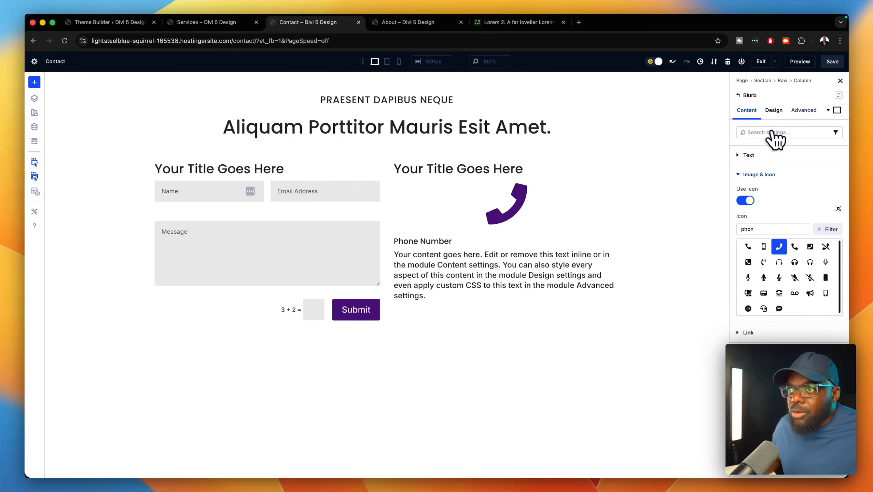
- Set the blurb layout to Row with the icon left of the text, and set a 24px icon width
click(773, 110)
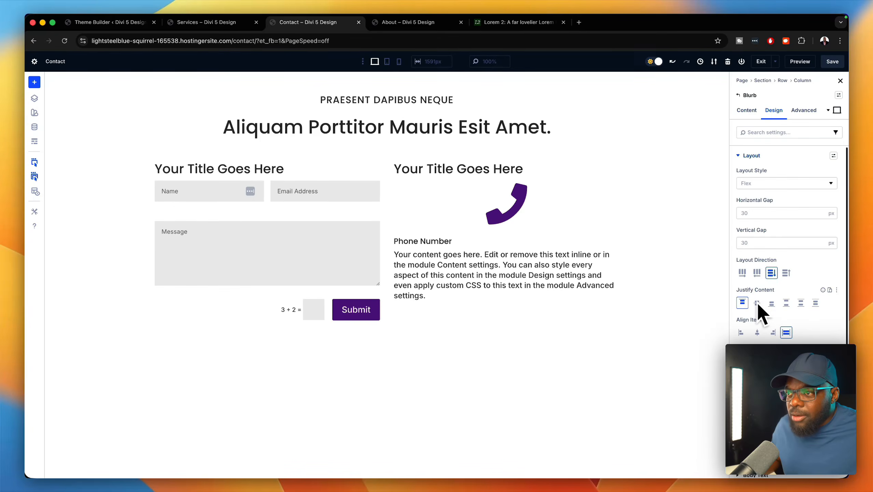
click(742, 273)
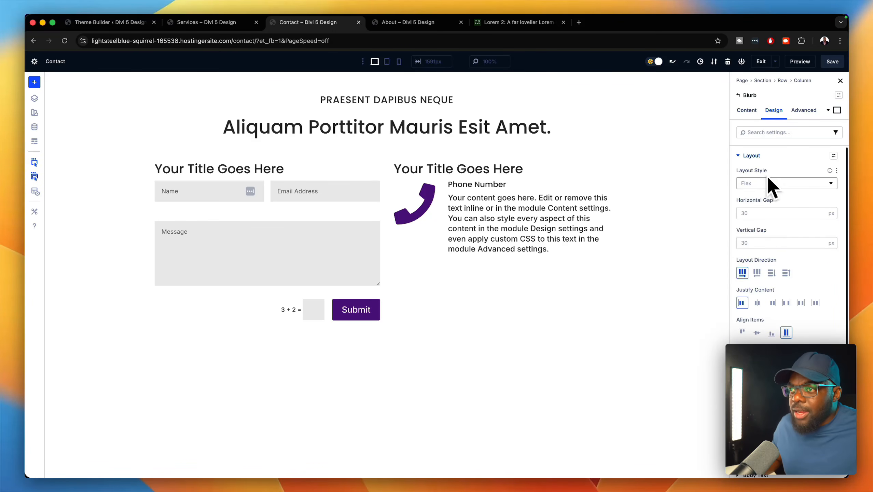
click(751, 161)
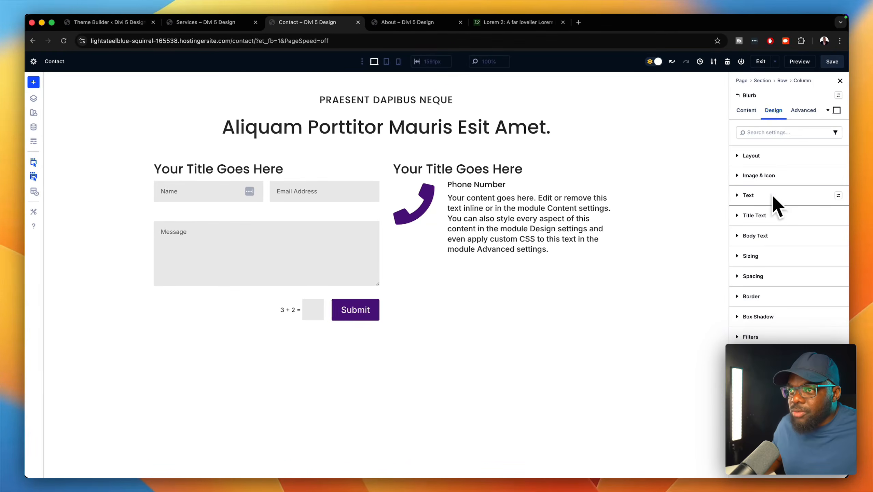
click(791, 186)
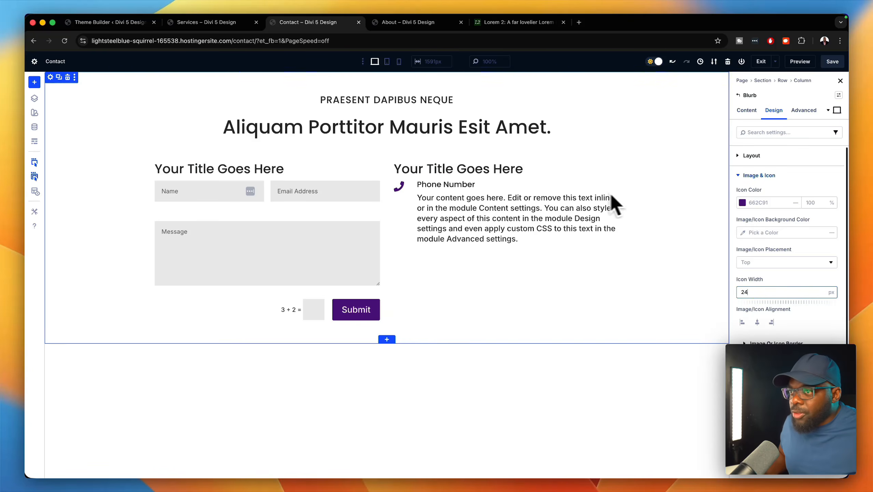
click(740, 175)
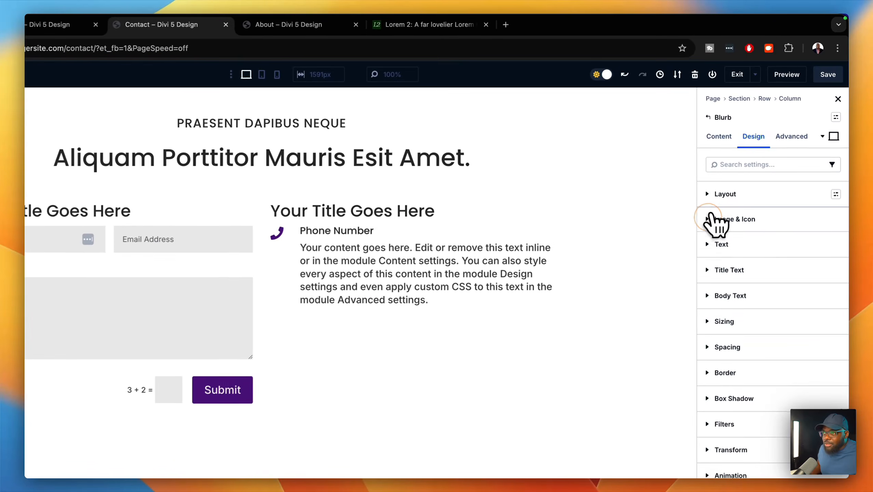
- Make the blurb title an H6 heading sized with the H5 global font size
click(754, 273)
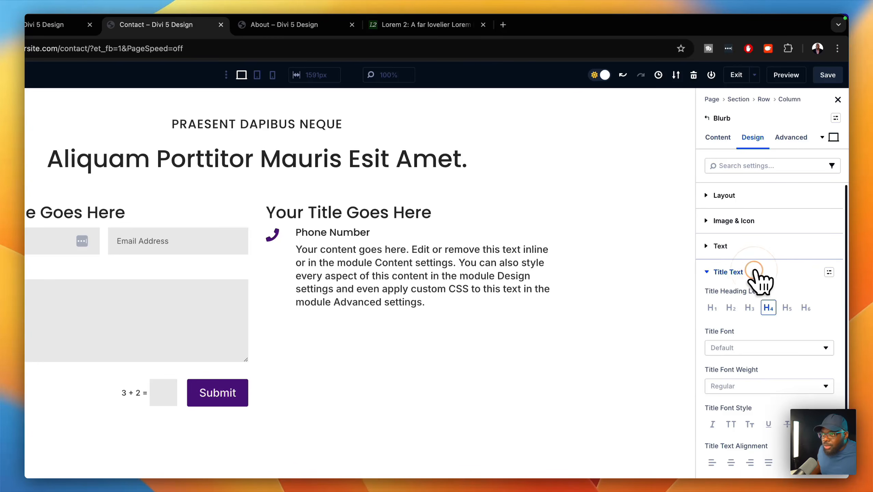
click(787, 309)
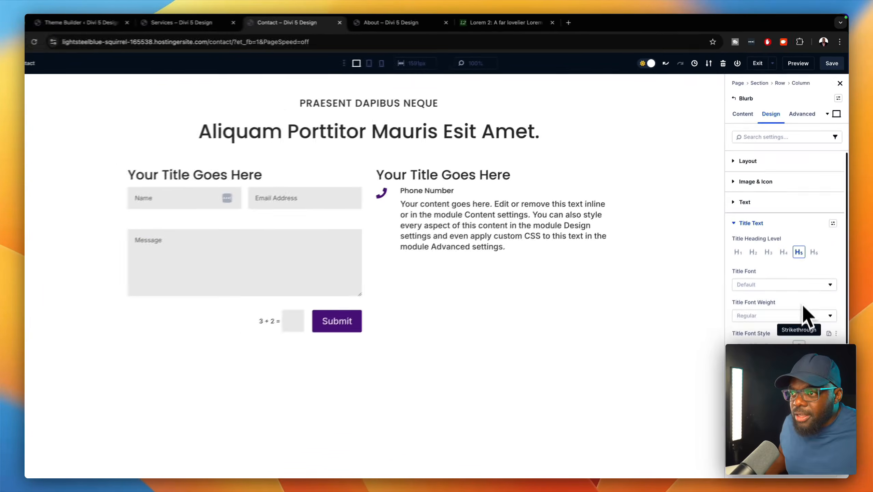
scroll(774, 362, down, 1)
click(832, 394)
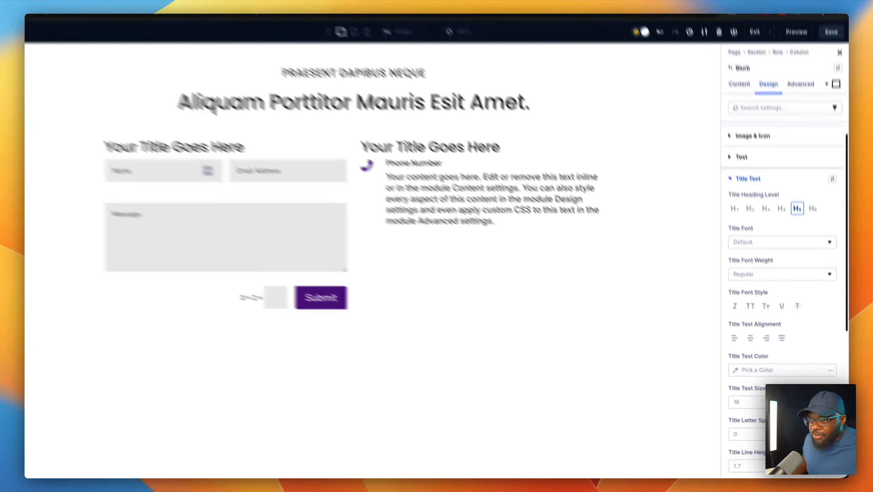
click(809, 281)
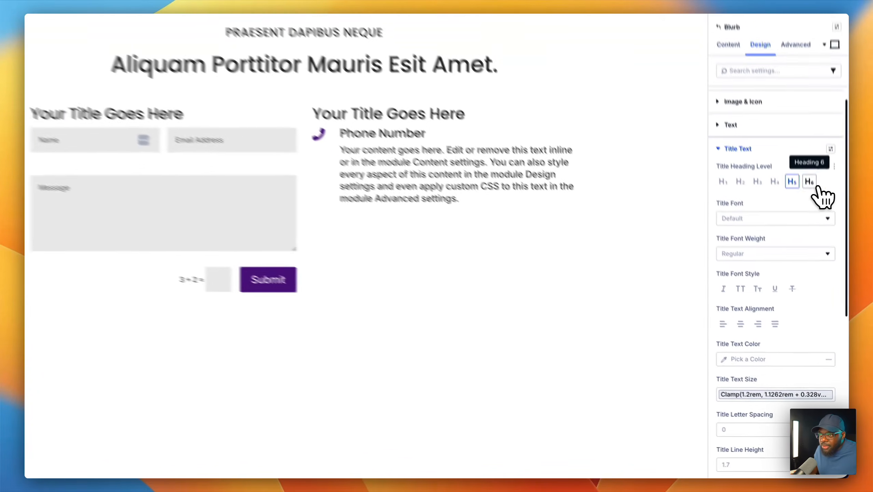
click(815, 226)
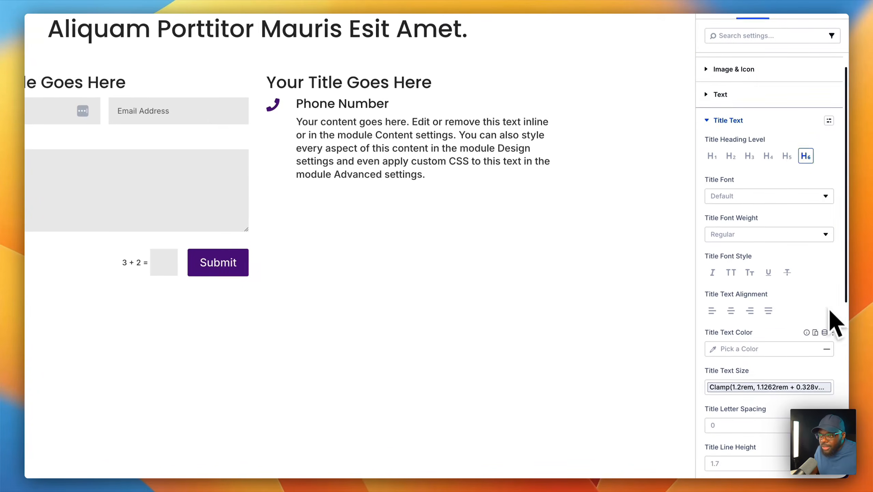
click(825, 369)
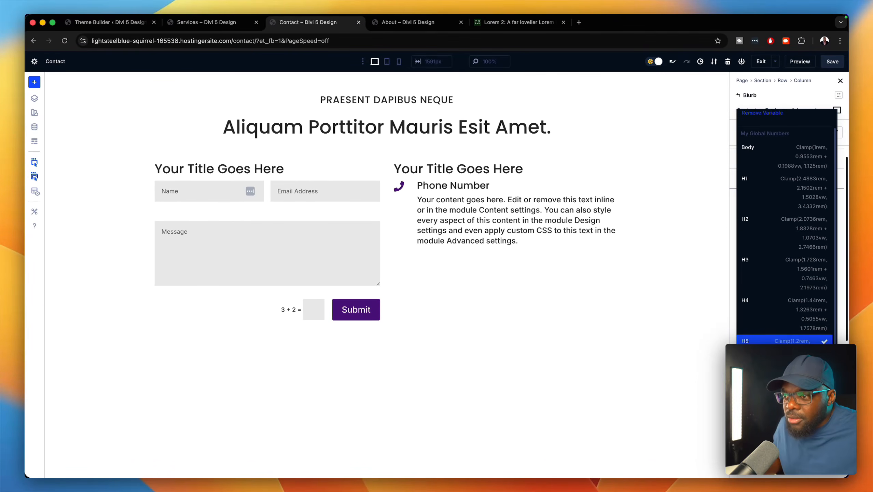
click(788, 349)
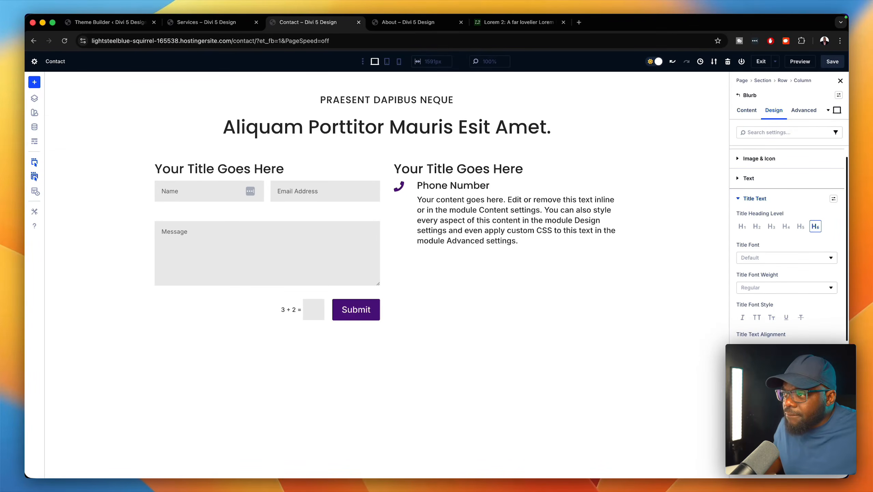
click(830, 395)
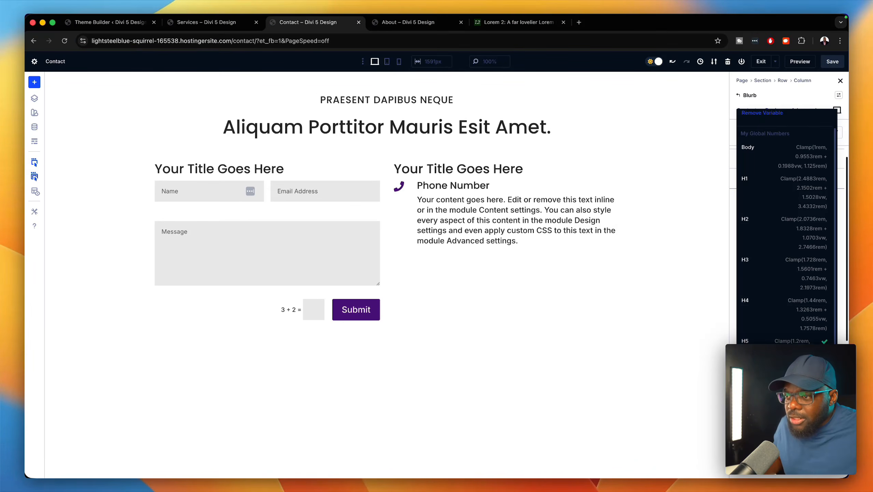
click(803, 386)
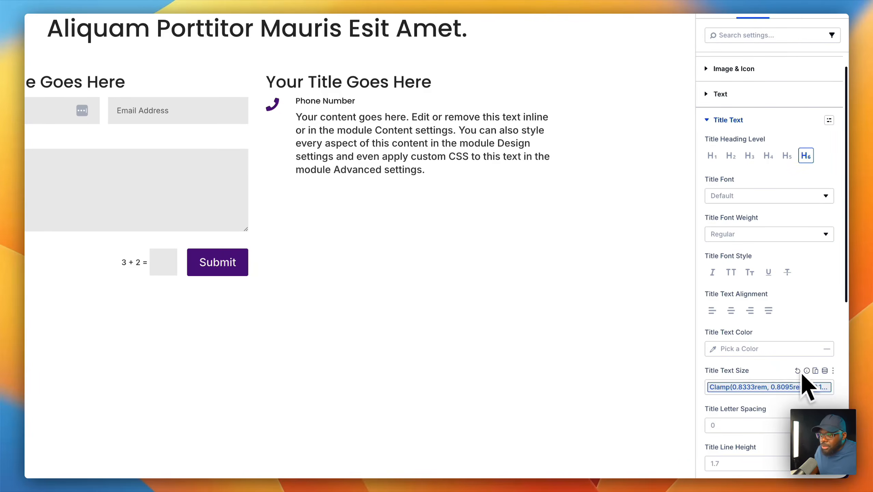
click(825, 370)
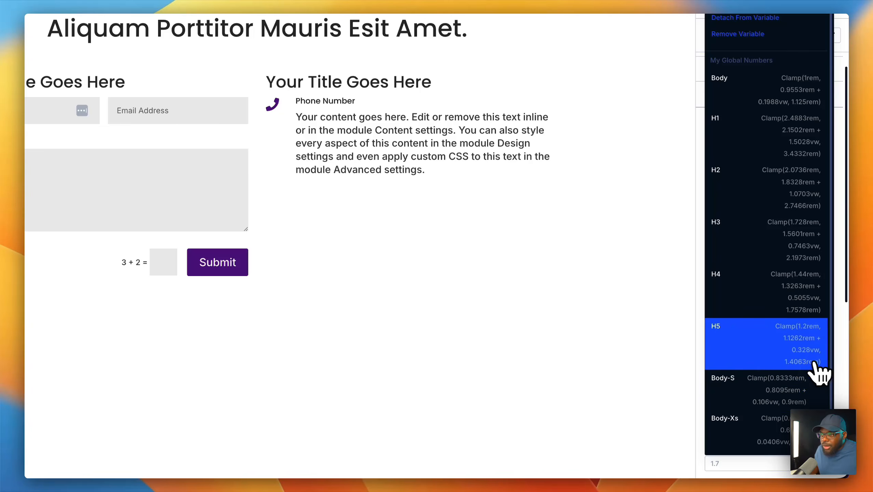
click(804, 342)
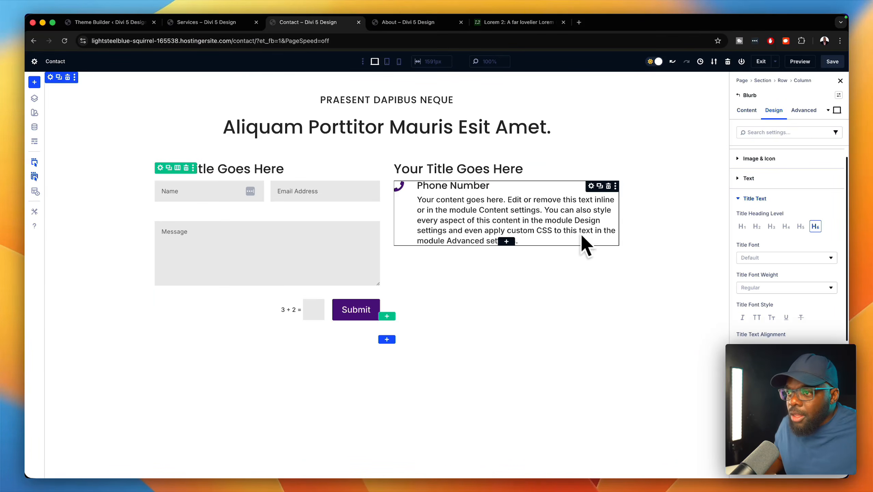
click(746, 110)
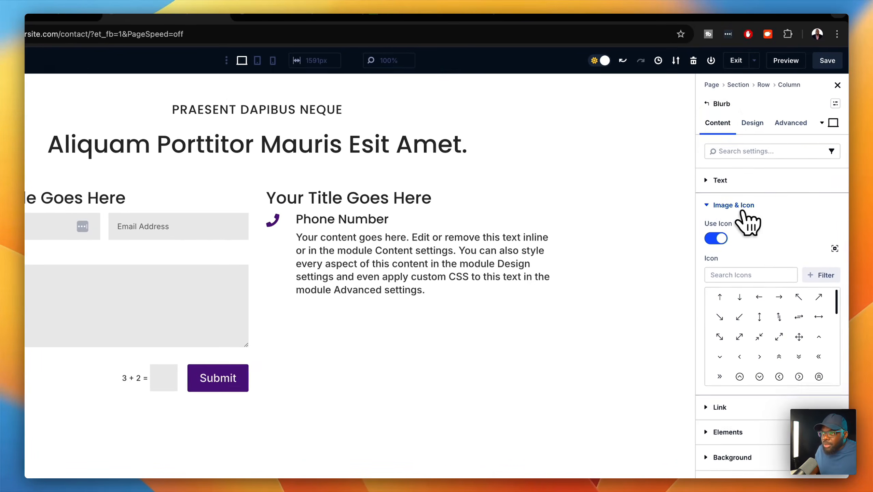
click(736, 180)
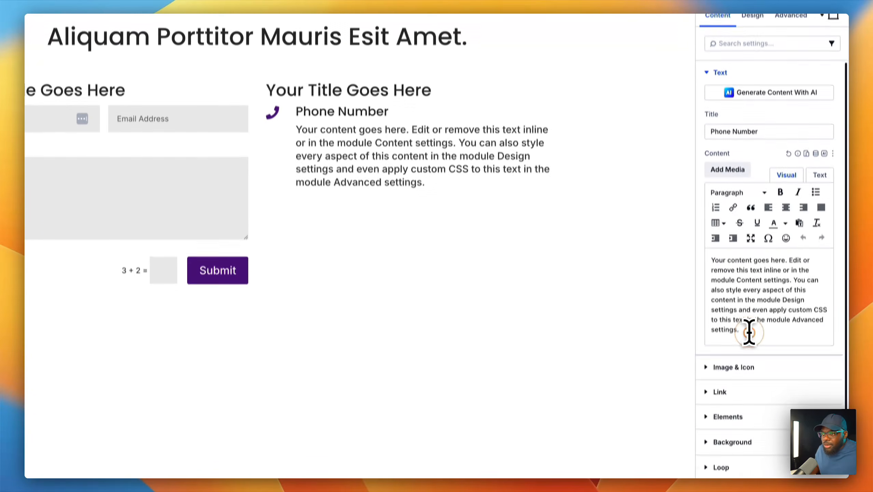
drag(749, 332, 711, 261)
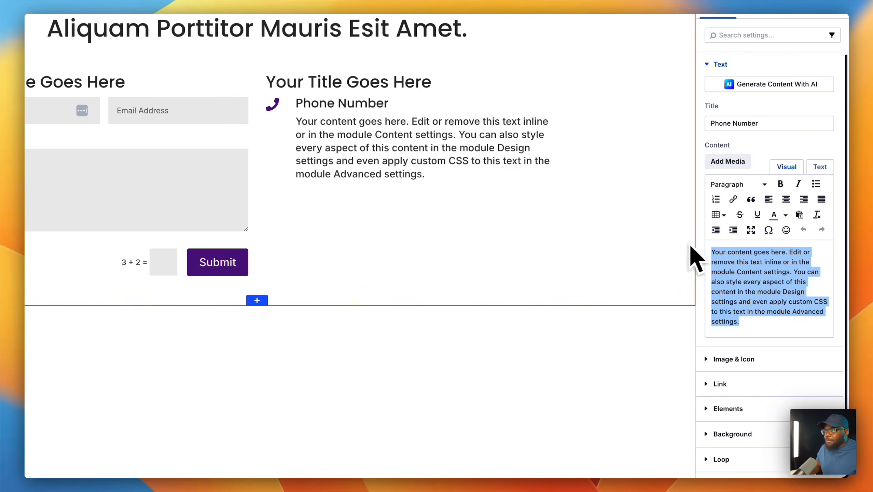
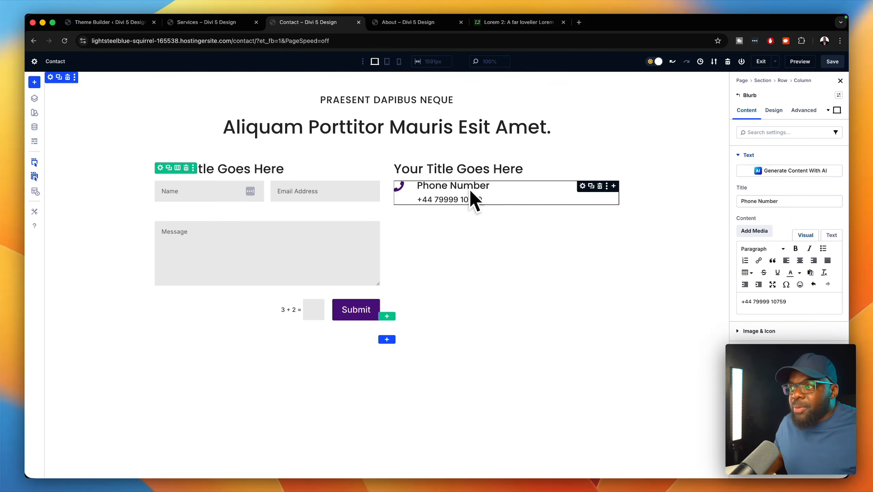
- Duplicate the Phone Number blurb and retitle the copy 'Address'
click(591, 186)
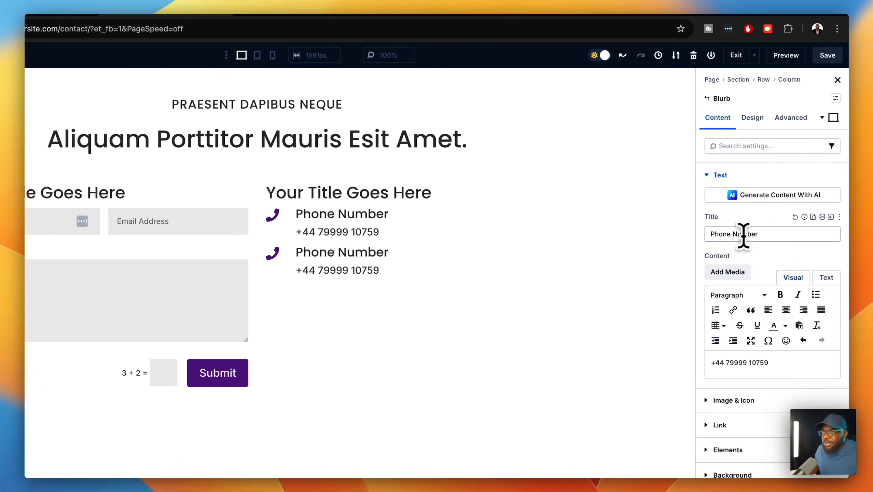
triple_click(766, 236)
text(Addrr)
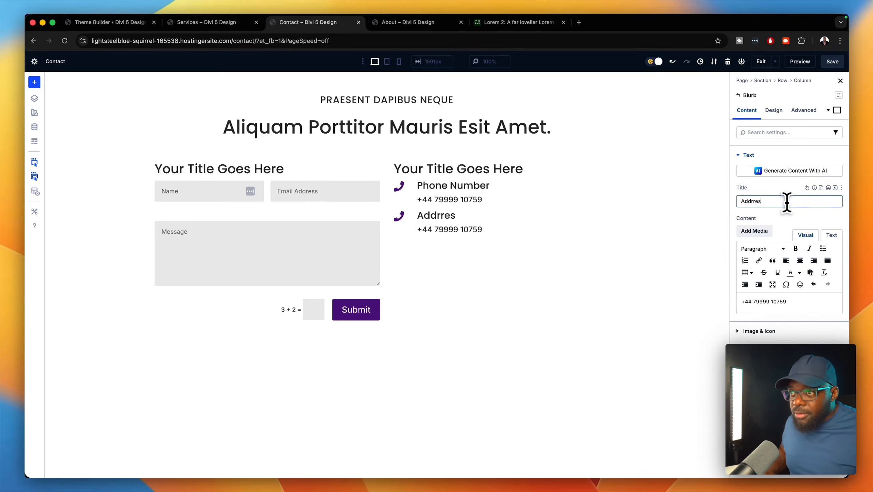
text(es)
key(BackSpace)
key(BackSpace)
key(BackSpace)
text(ess)
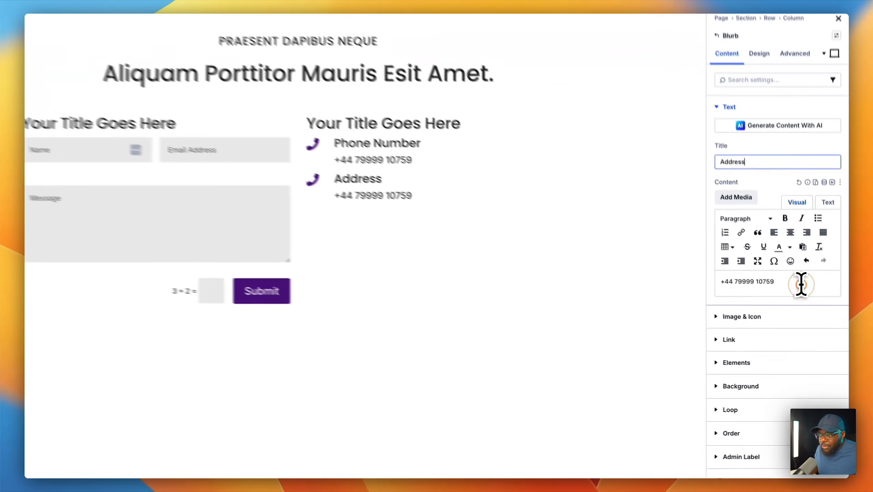
drag(809, 300, 733, 296)
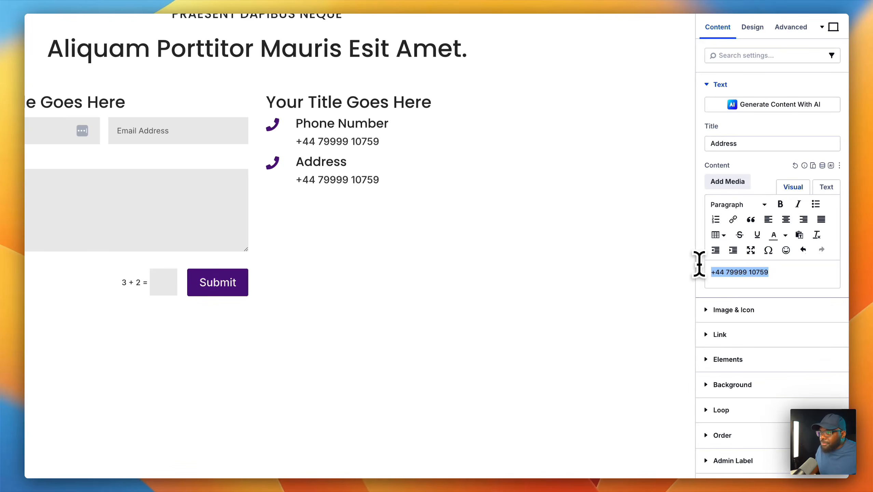
- Search the icon library for 'location' and set the Address blurb icon to a pushpin
click(750, 310)
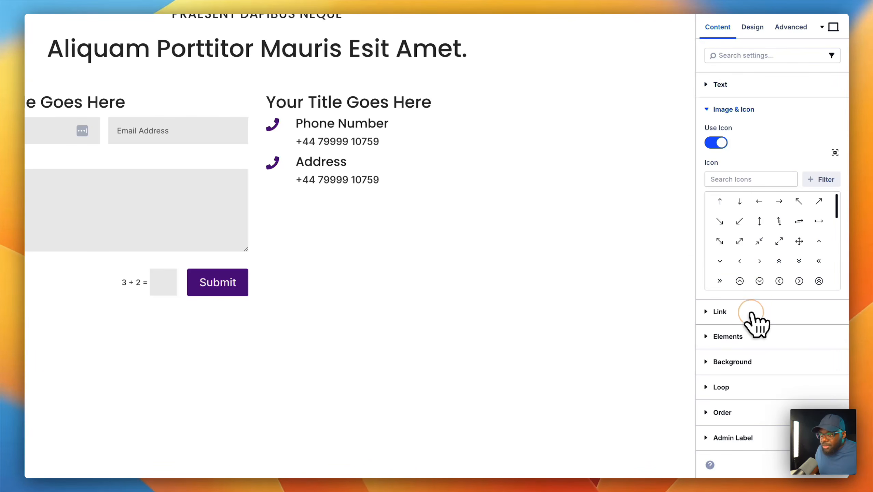
click(764, 180)
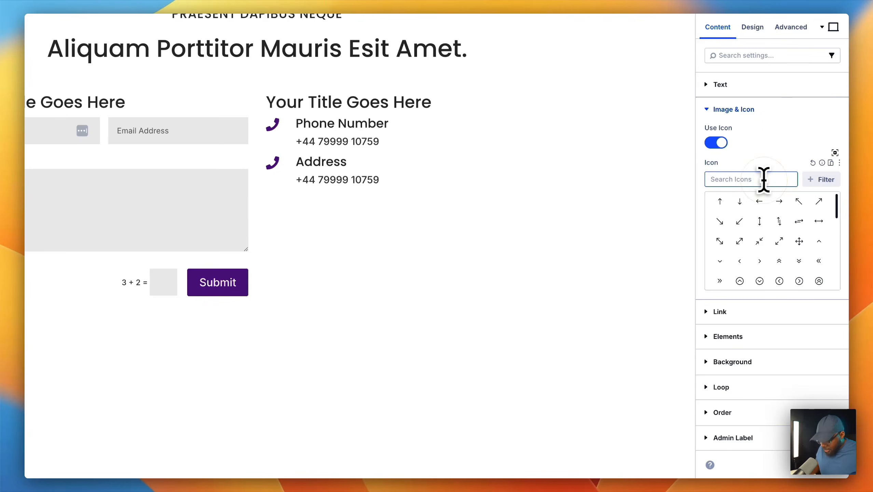
text(lo)
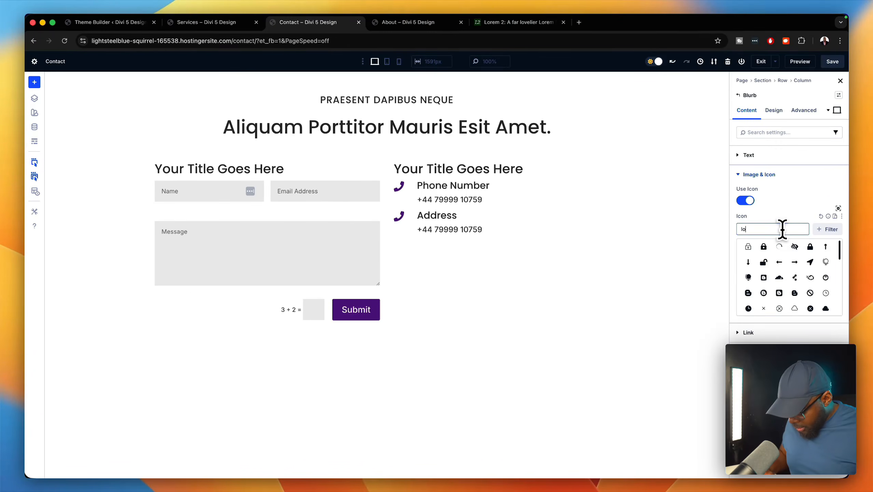
text(cation)
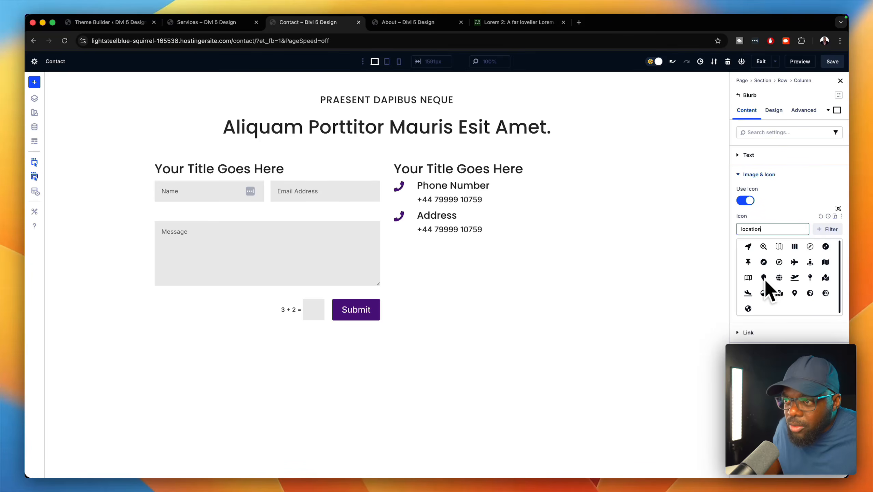
click(748, 277)
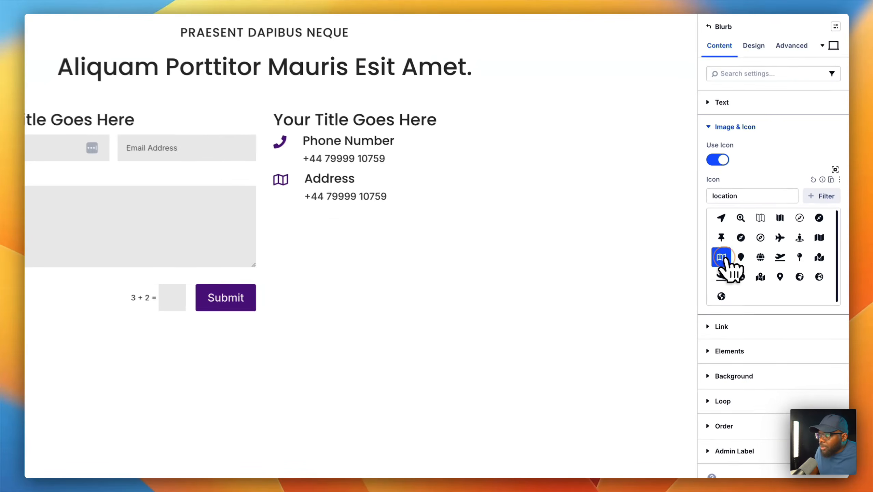
click(719, 236)
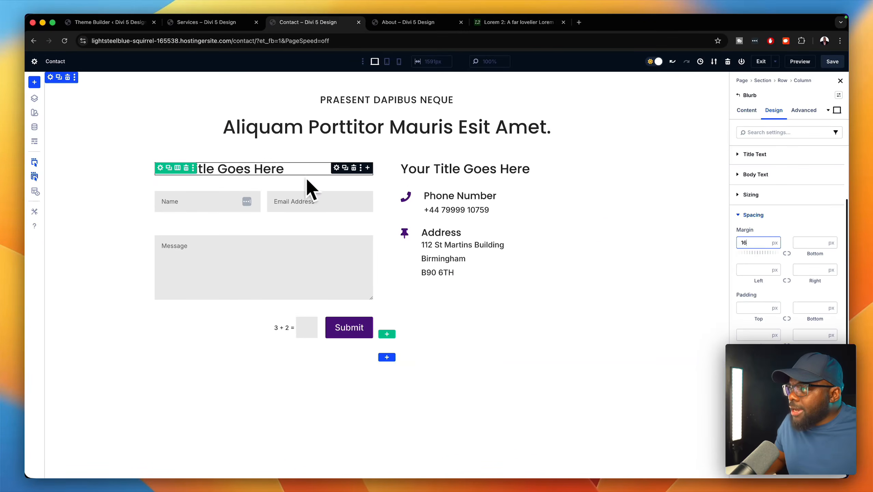
- Retype the left column heading as 'Email Us' and the right as 'Contact Us', then save
triple_click(329, 168)
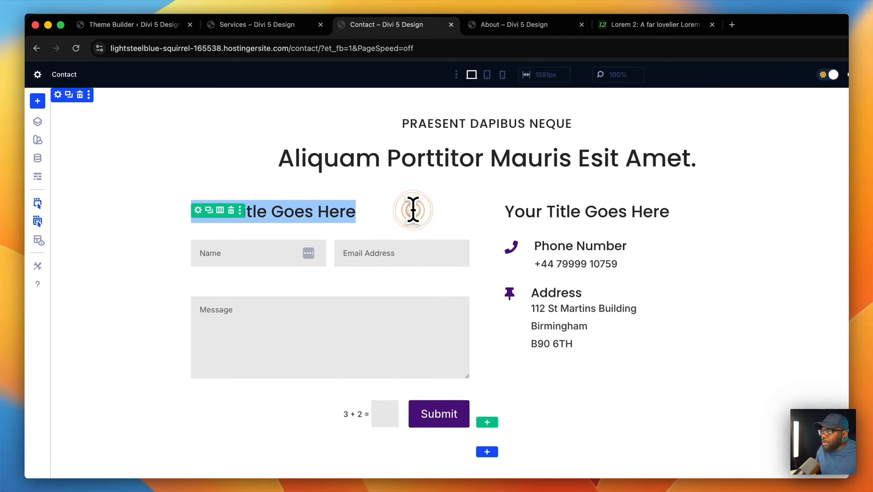
text(C)
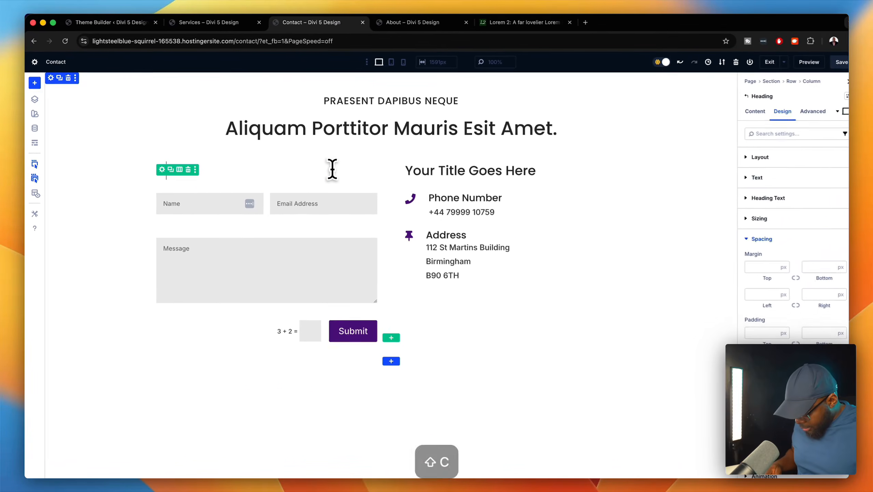
key(BackSpace)
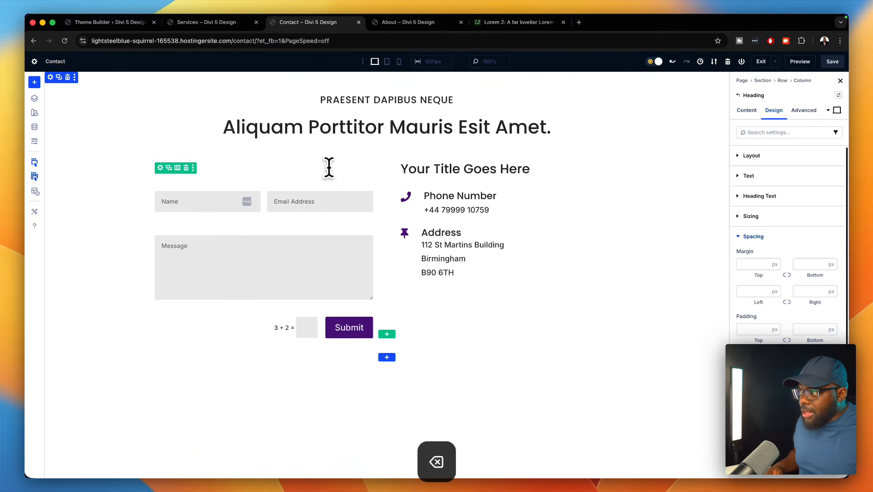
text(Email Us)
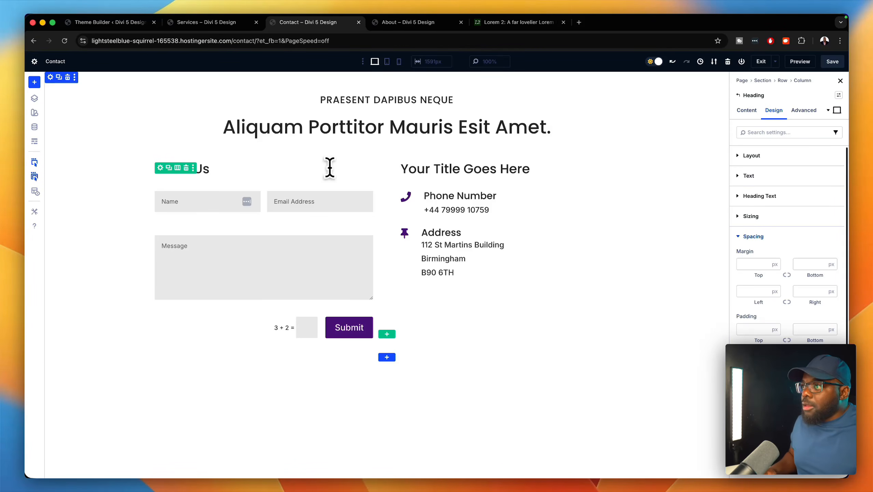
triple_click(434, 168)
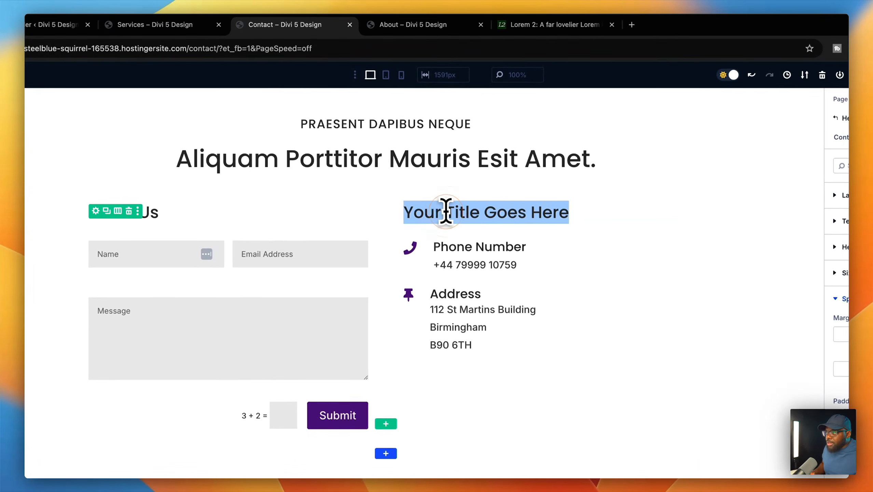
text(Conta)
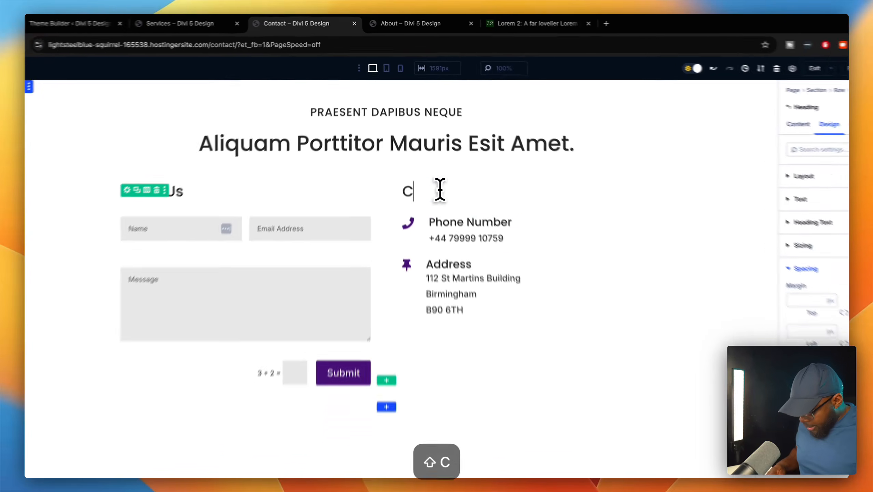
text(ct Us)
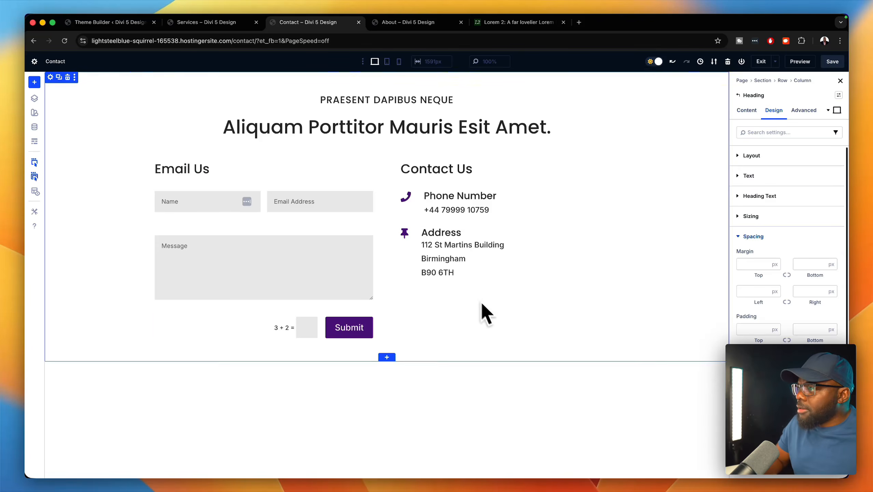
click(832, 62)
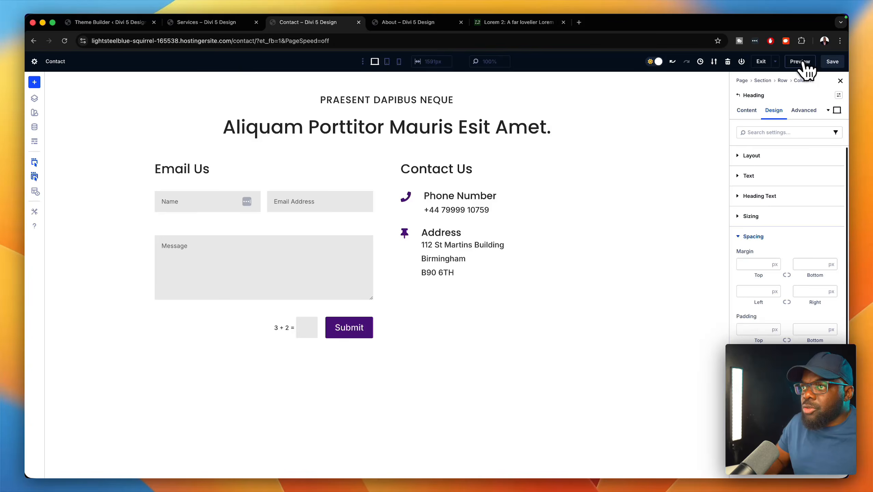
- Preview the saved Contact page, scroll to the footer and back, then return to the builder
click(802, 63)
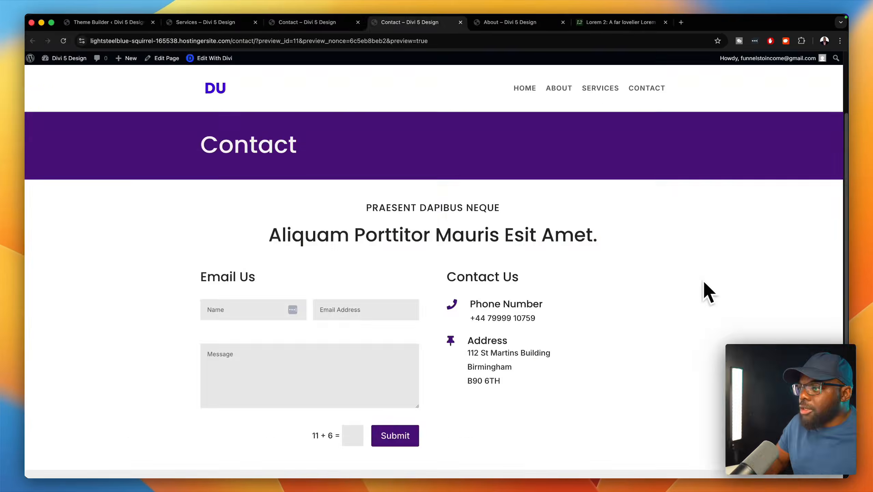
scroll(707, 293, down, 5)
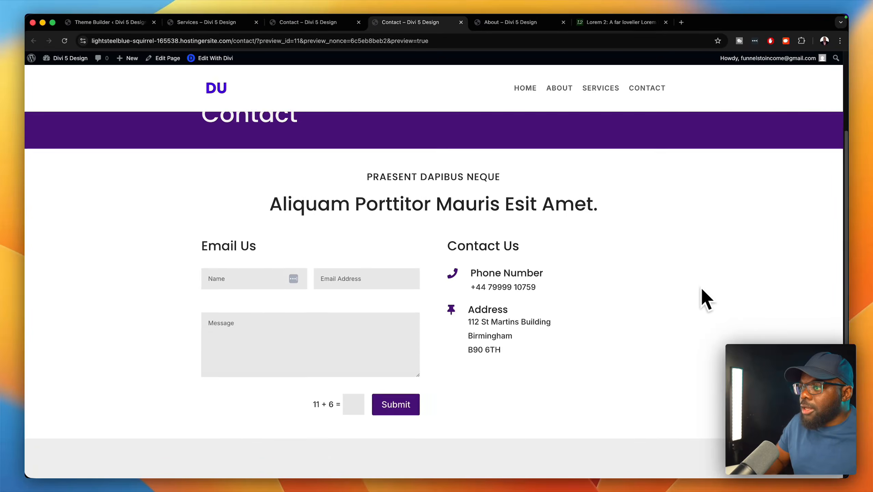
scroll(702, 288, up, 5)
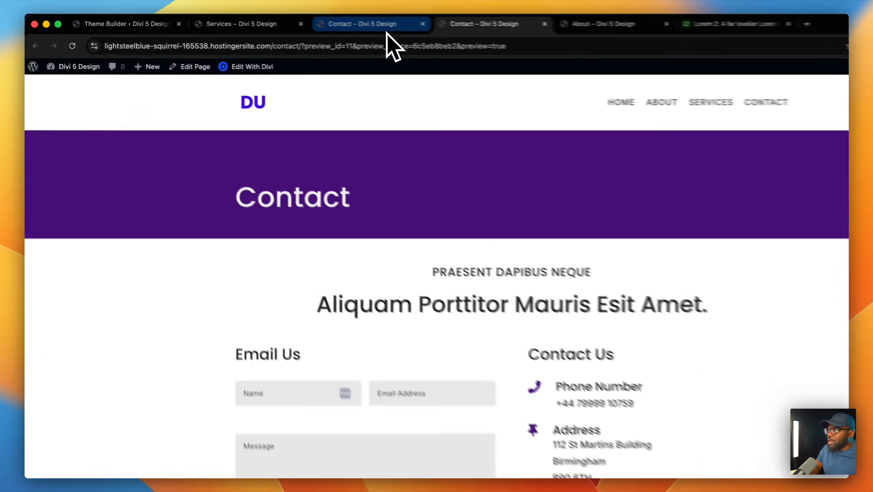
click(386, 30)
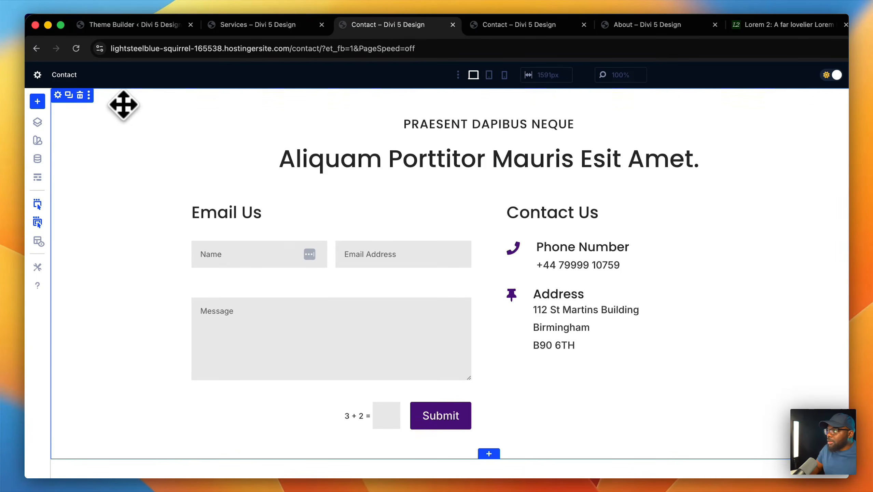
- Apply the Section 8vw preset to the contact section, save, and return to the preview tab
click(840, 119)
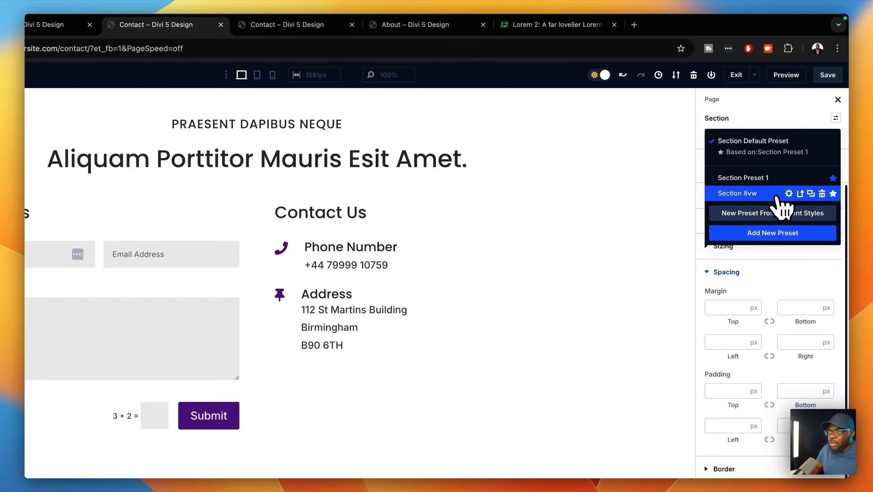
click(773, 195)
click(830, 76)
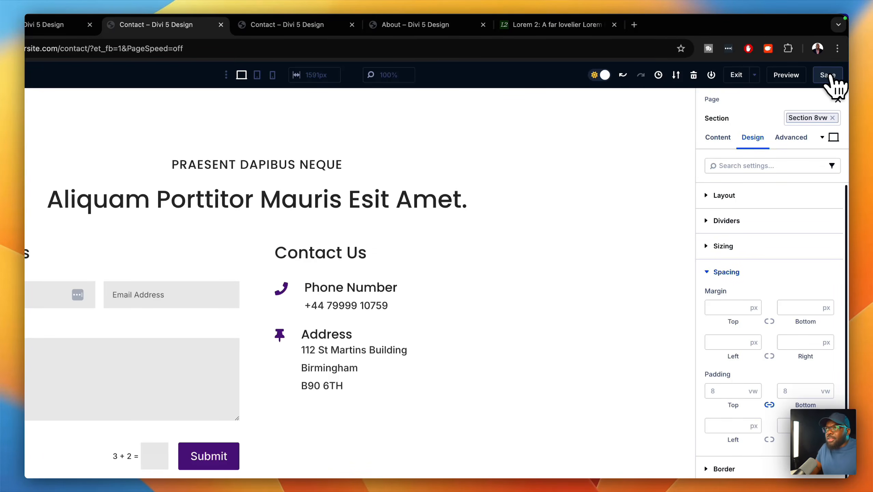
click(292, 24)
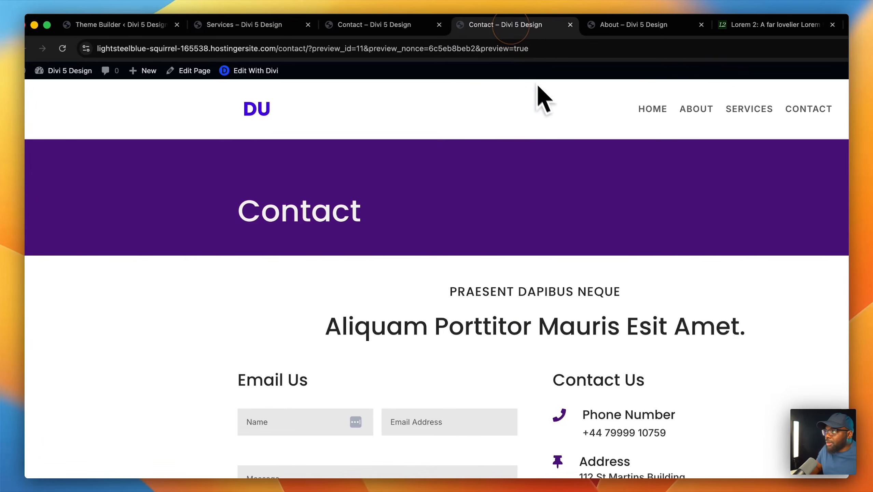
- Reload the live Contact page preview and scroll through it to check the changes
click(62, 48)
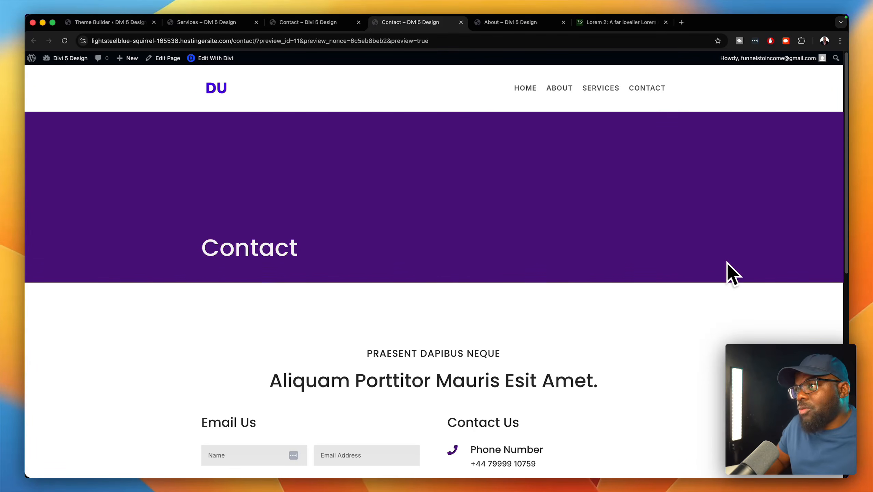
scroll(696, 336, down, 5)
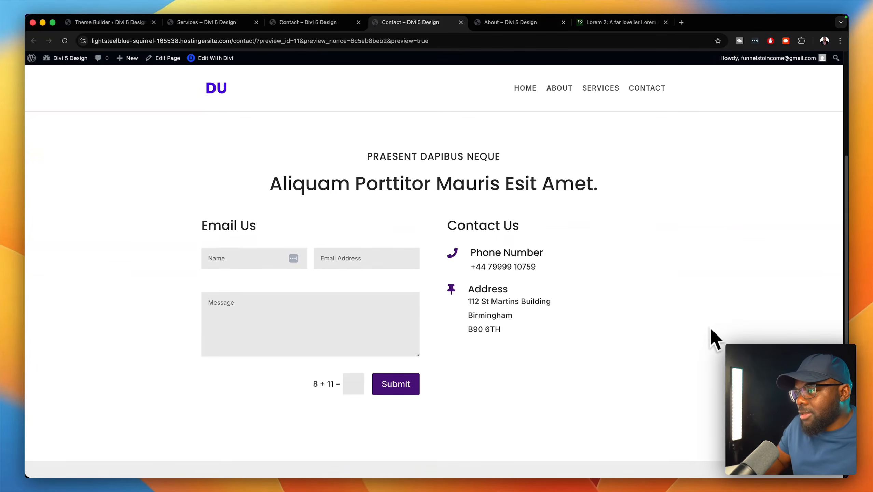
scroll(652, 399, down, 5)
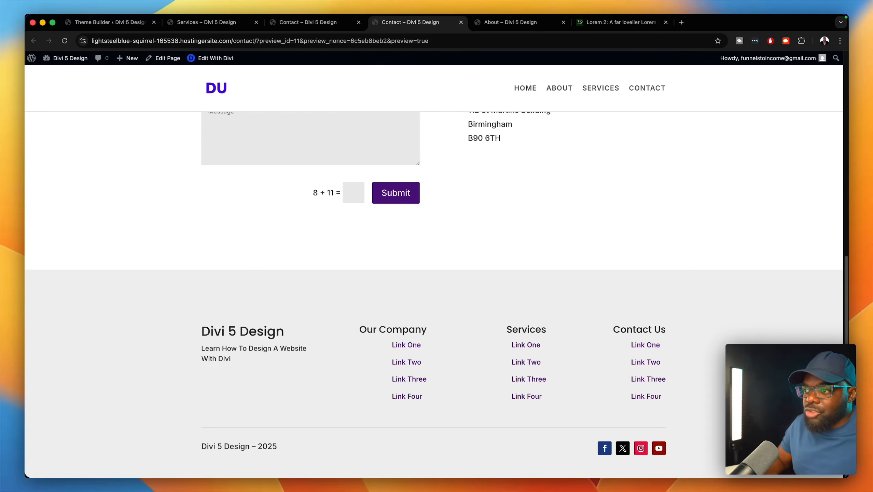
scroll(707, 342, up, 15)
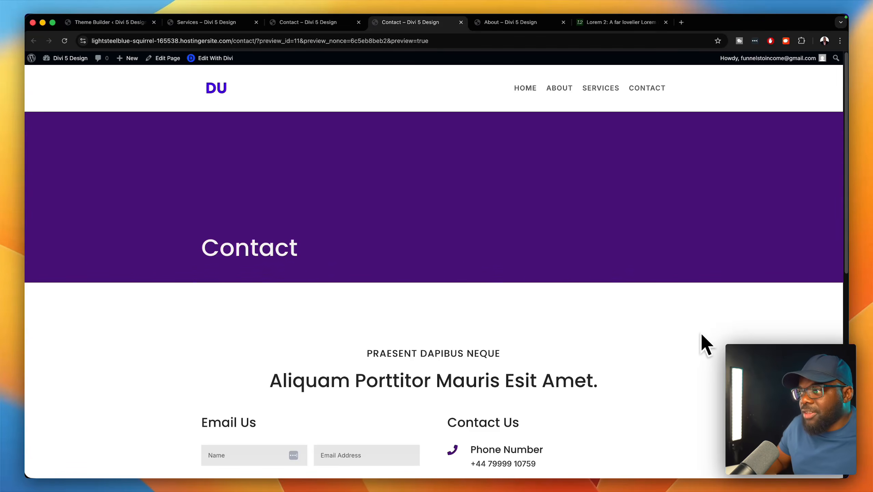
scroll(704, 333, down, 1)
scroll(704, 333, down, 10)
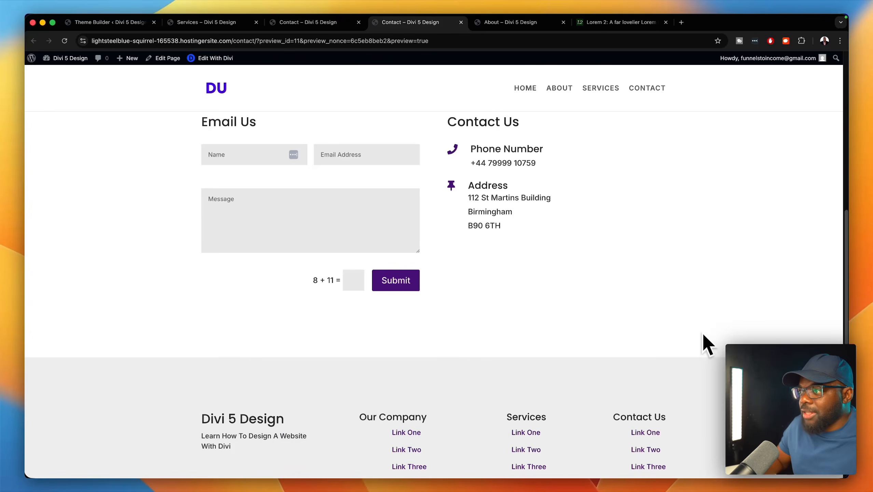
scroll(704, 333, down, 4)
scroll(703, 334, up, 15)
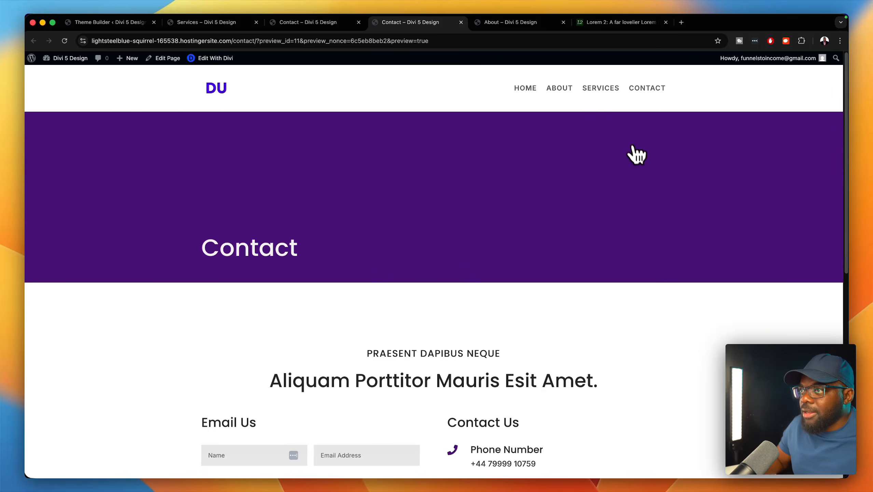
- Go to the Services page from the menu and scroll past Service One and Two to Service Three
click(601, 88)
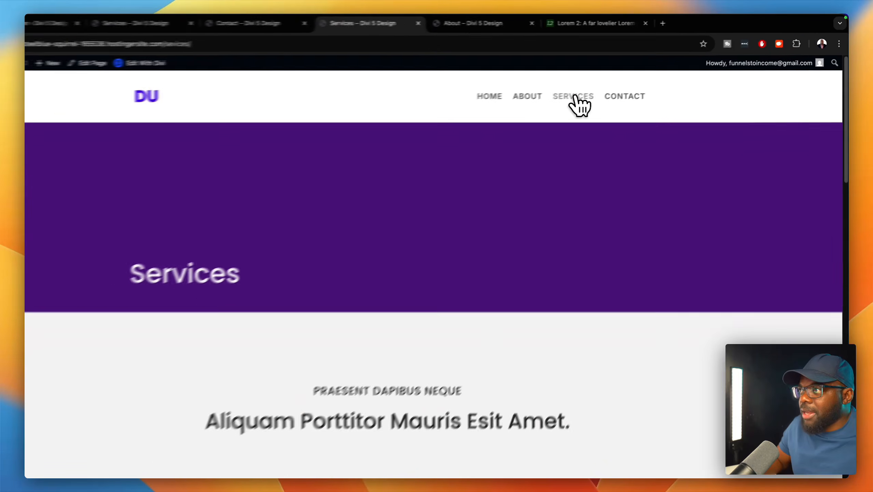
scroll(708, 312, down, 10)
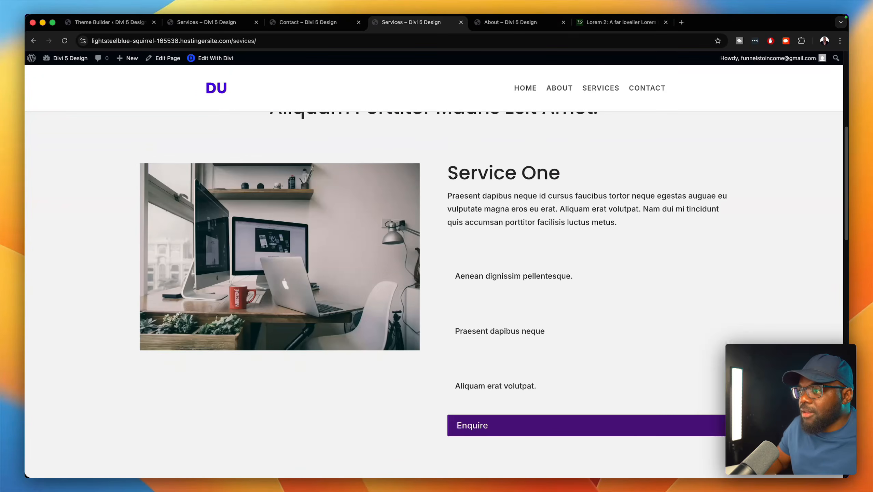
scroll(433, 295, down, 2)
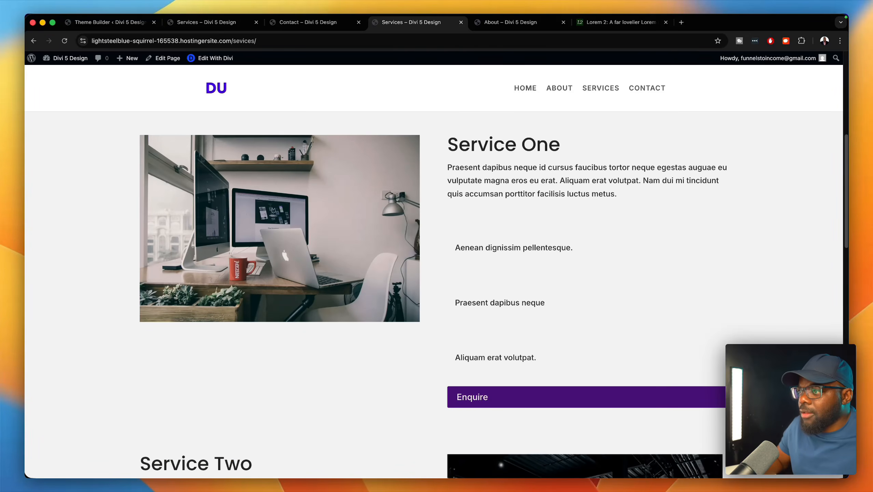
scroll(433, 301, down, 1)
scroll(433, 295, down, 7)
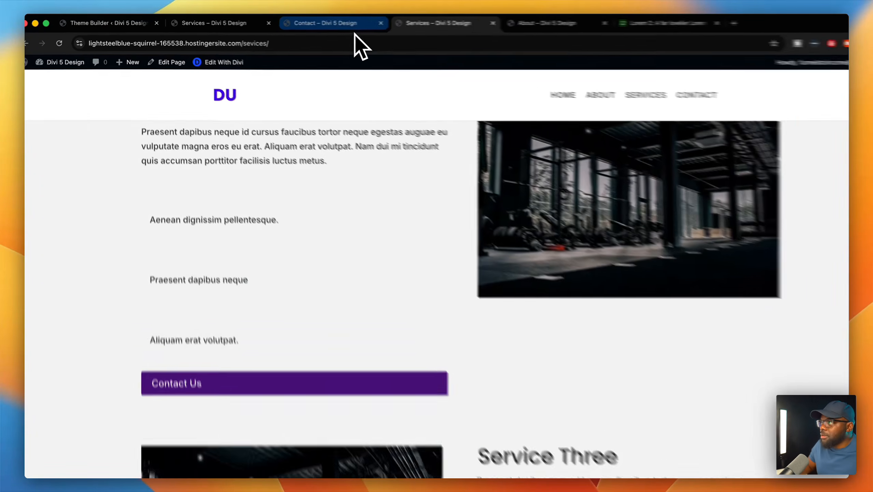
- Back on the Contact page, inspect the Address blurb, then scroll down to the footer and back
click(352, 23)
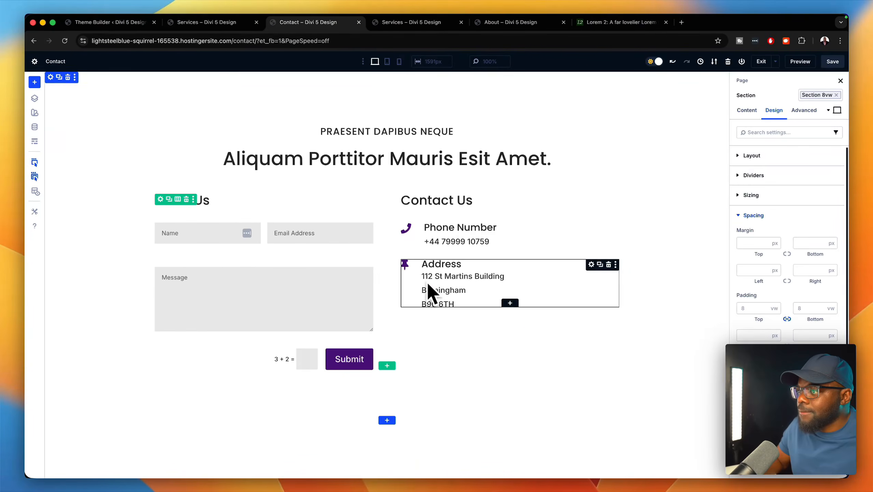
click(592, 265)
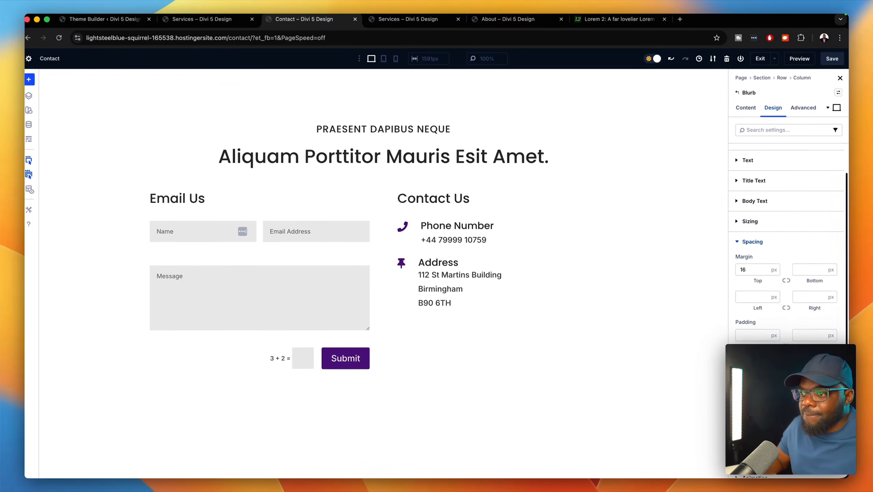
scroll(787, 312, down, 1)
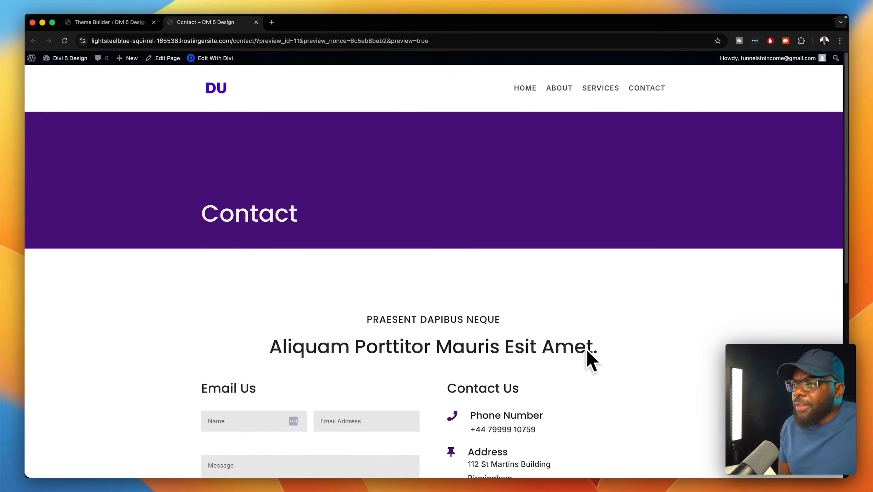
scroll(569, 376, down, 5)
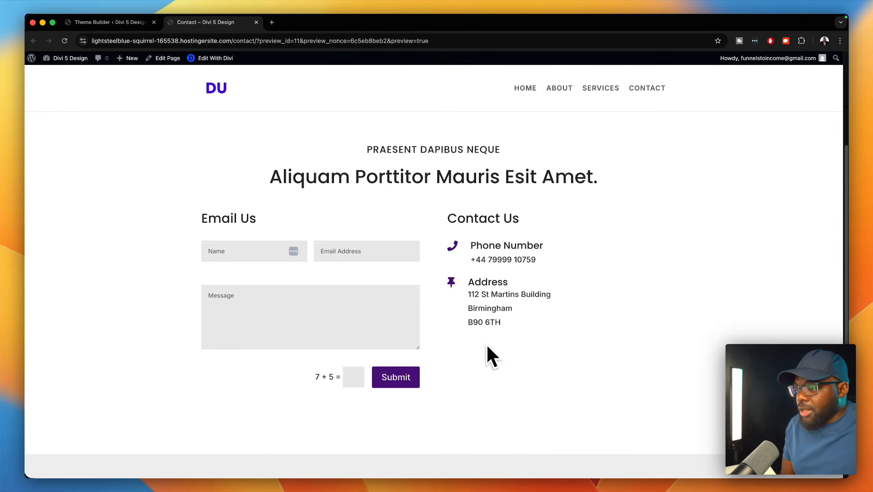
scroll(499, 349, down, 5)
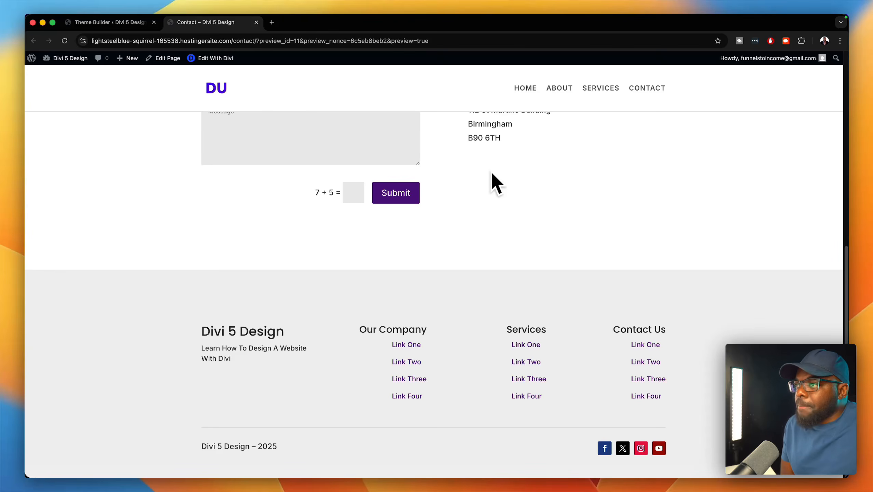
scroll(492, 181, up, 10)
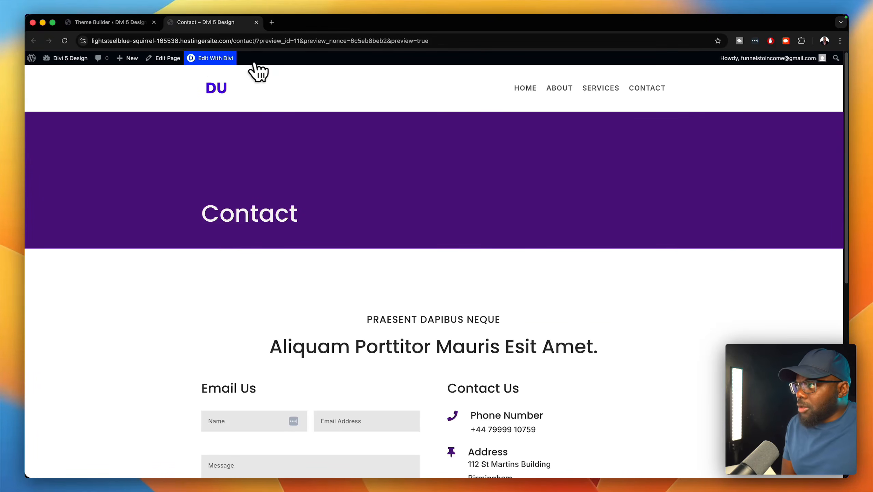
- Preview the Contact page in Divi at tablet, phone and desktop widths, then exit to the live page
click(230, 61)
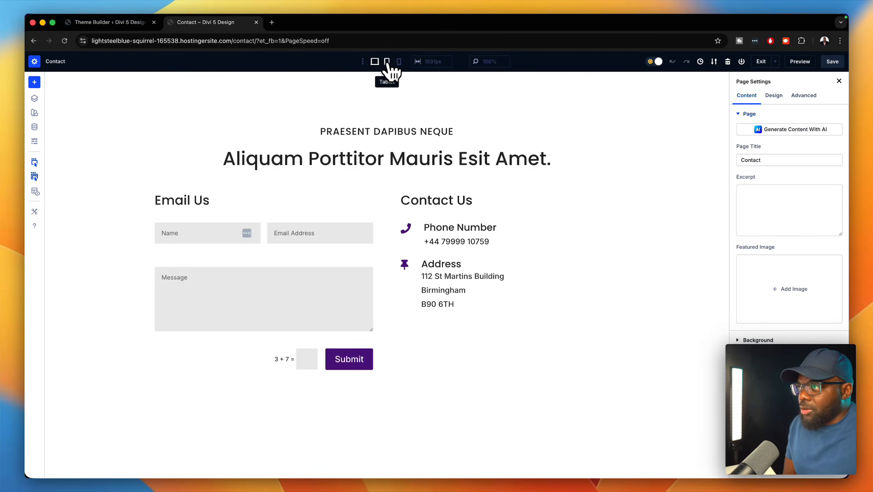
click(387, 61)
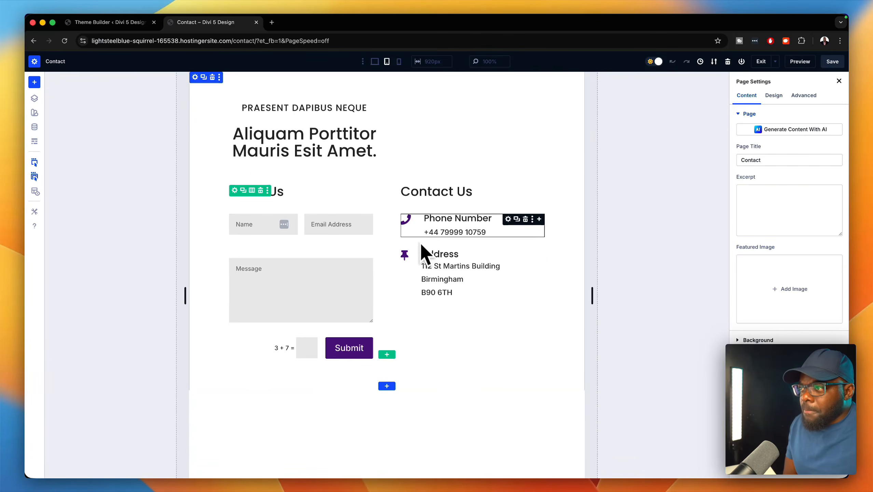
click(399, 62)
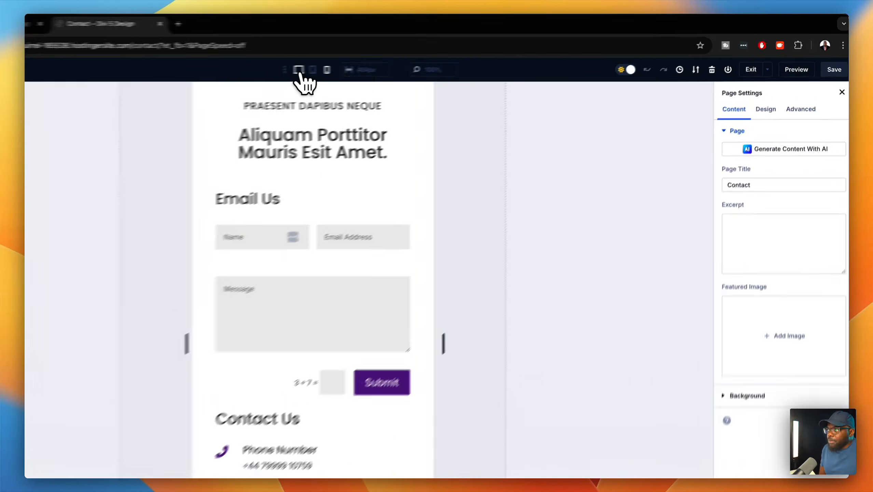
click(374, 61)
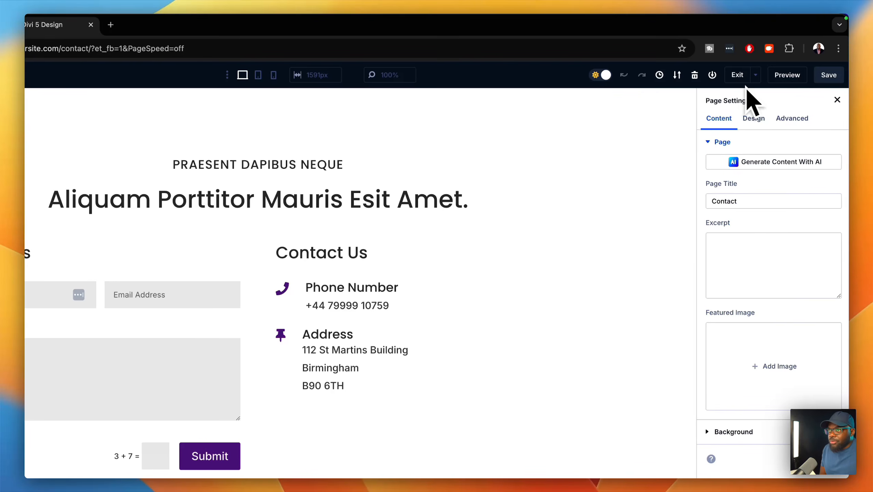
click(737, 75)
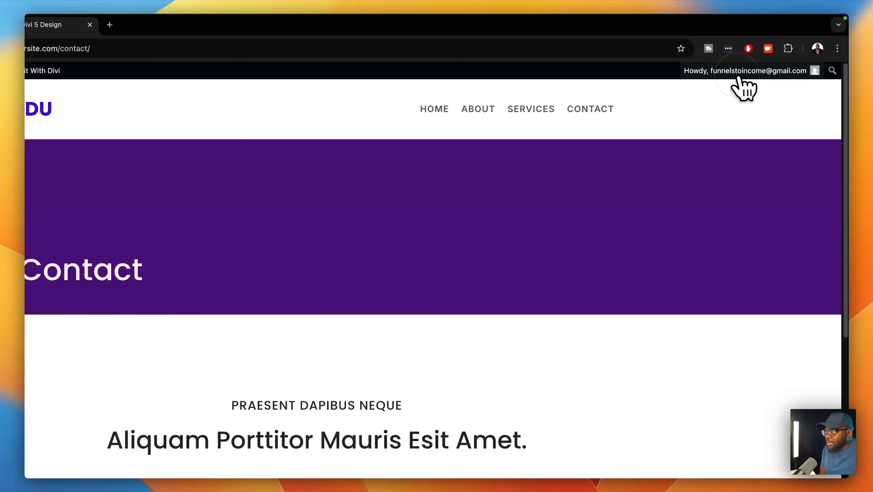
- Open the Services page in the Divi builder and save it
click(541, 113)
scroll(542, 175, down, 5)
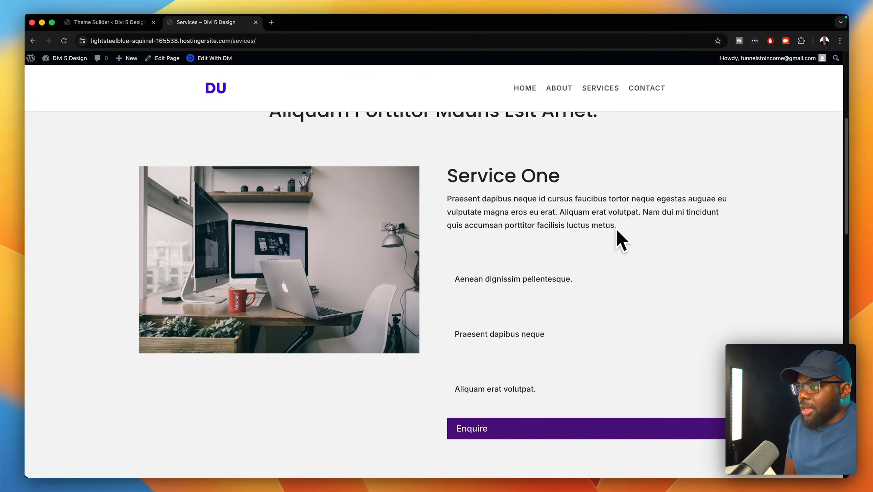
click(48, 71)
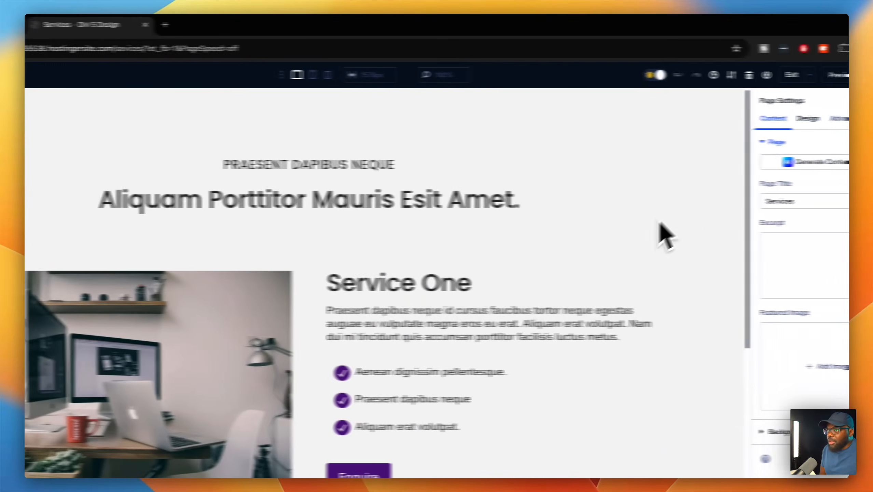
click(832, 76)
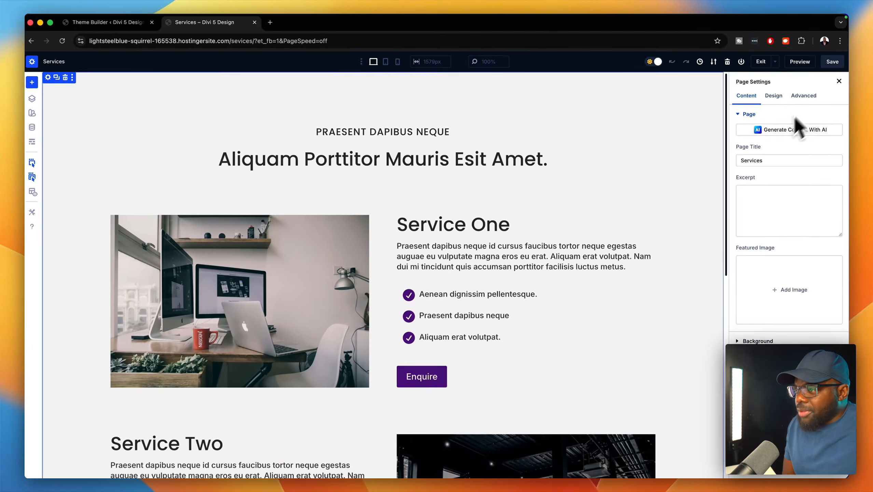
scroll(614, 284, down, 1)
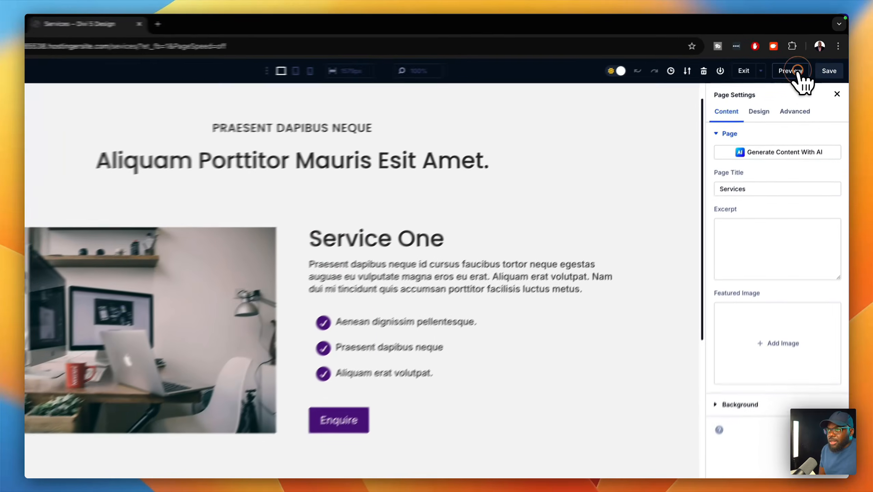
- Preview the Services page on the front end and scroll through its service rows
click(799, 63)
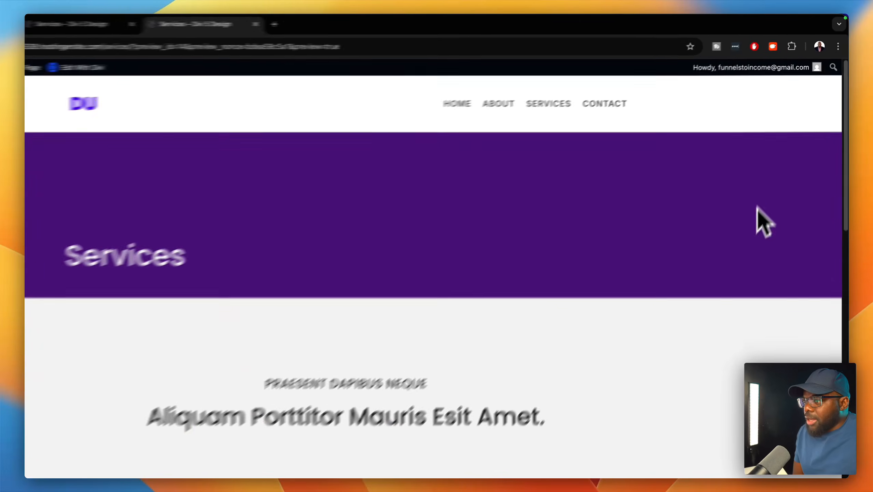
scroll(757, 208, down, 6)
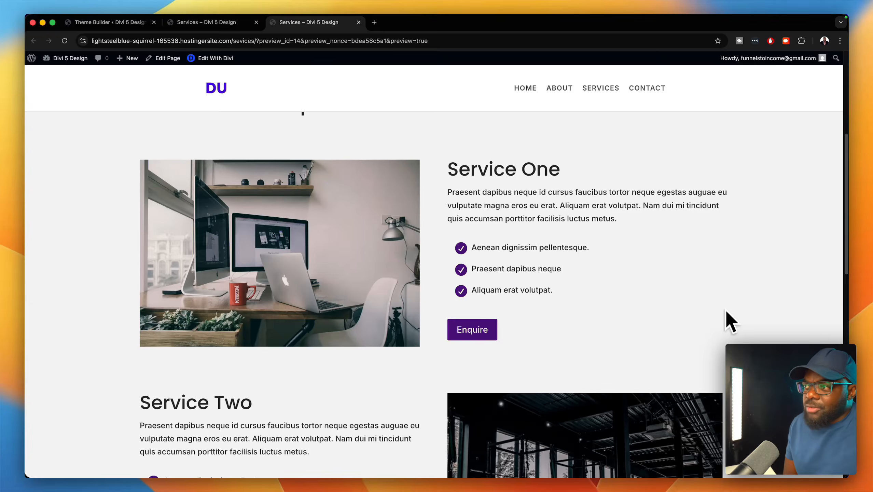
scroll(724, 306, down, 8)
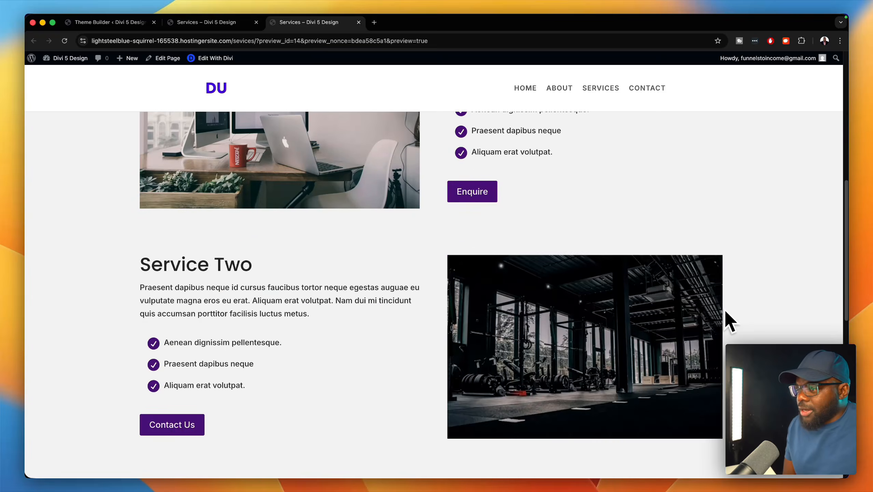
scroll(723, 303, up, 7)
scroll(726, 313, up, 9)
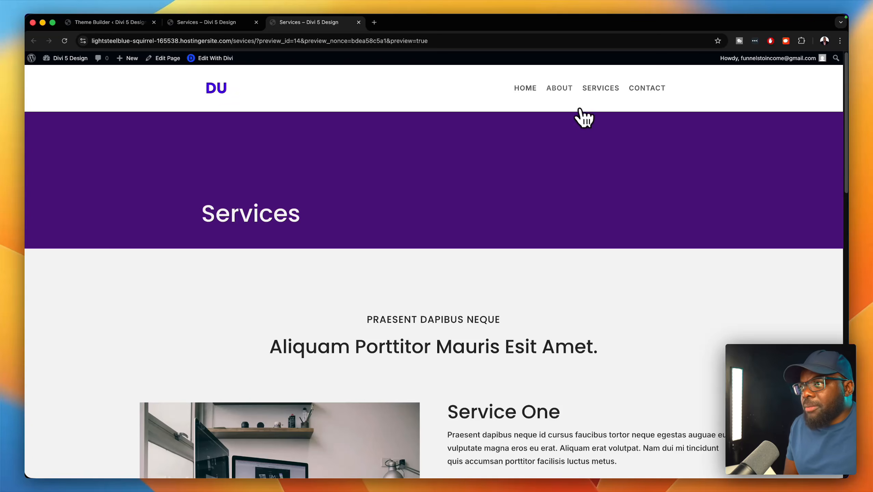
- Open the About page in Divi, save it, and switch to the tablet-width view
click(559, 88)
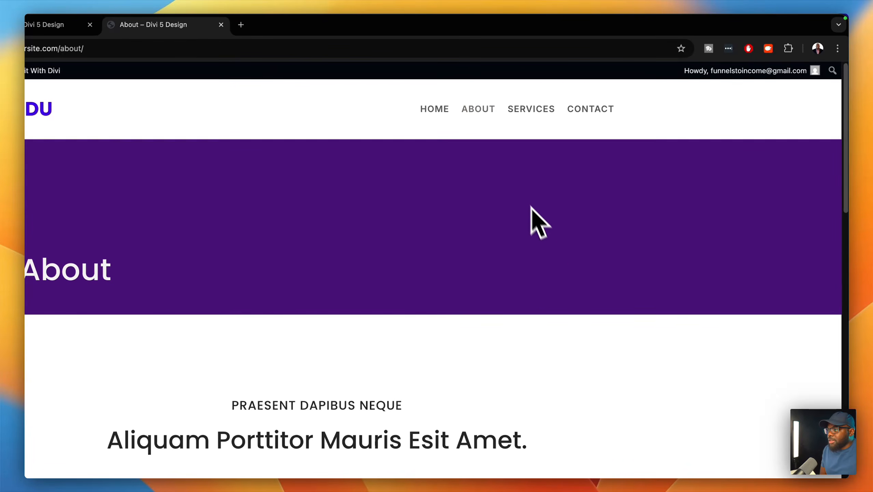
scroll(531, 210, down, 5)
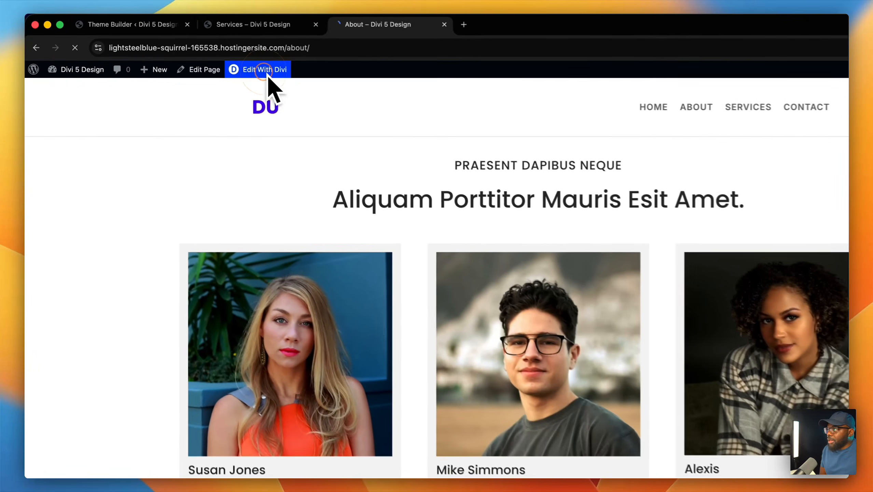
click(212, 58)
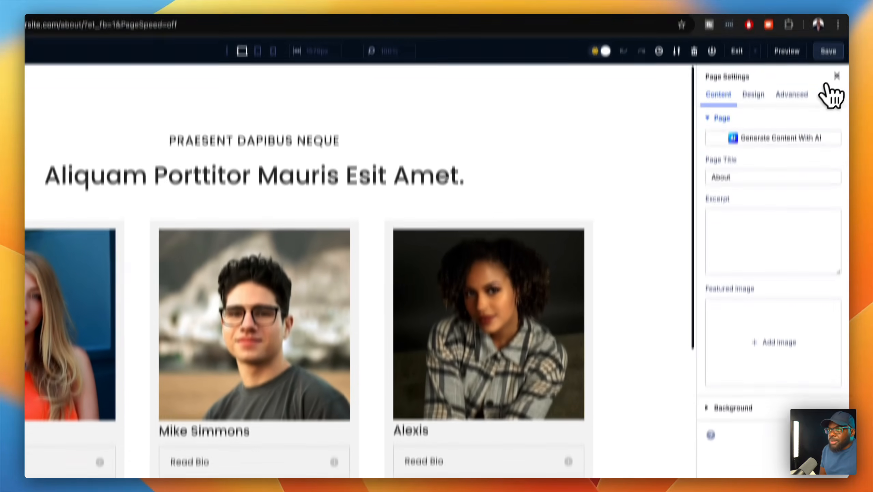
click(828, 49)
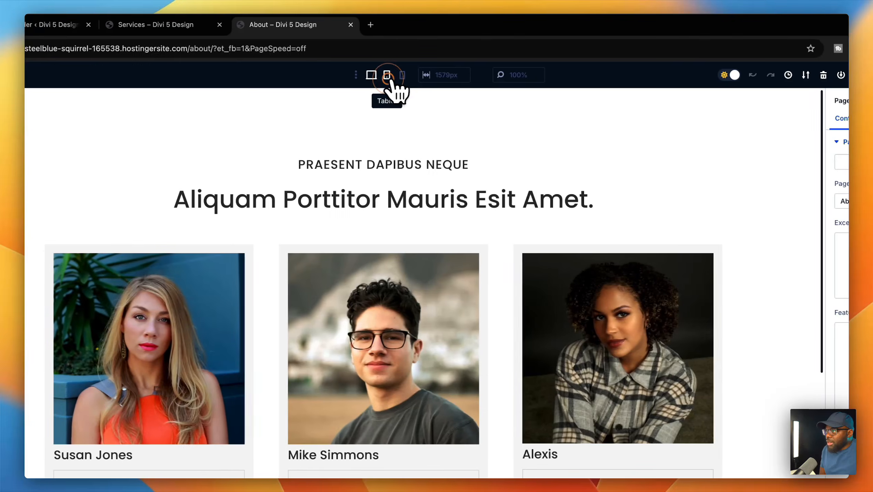
click(257, 75)
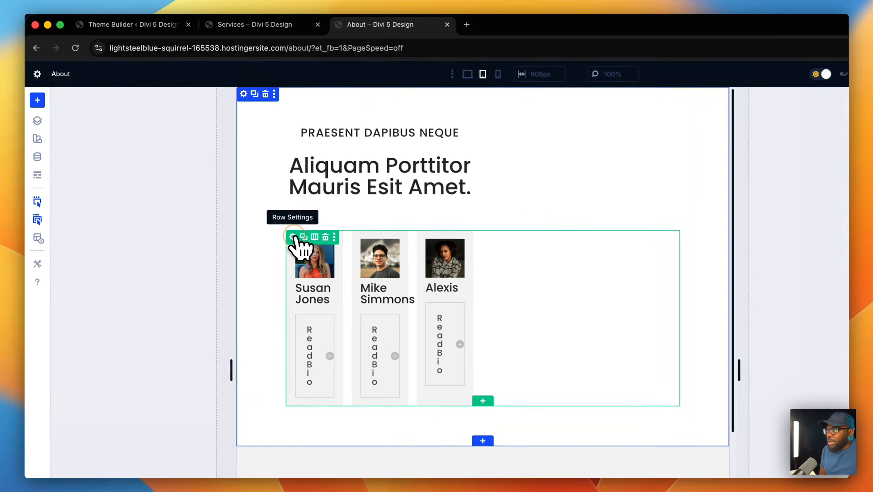
- Set the team cards column's Layout Direction to Column so the cards stack vertically on tablet
click(296, 239)
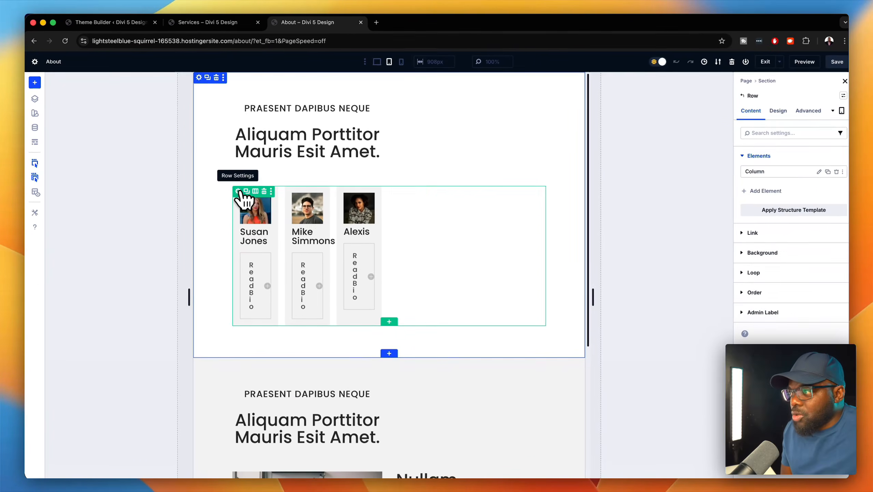
click(816, 171)
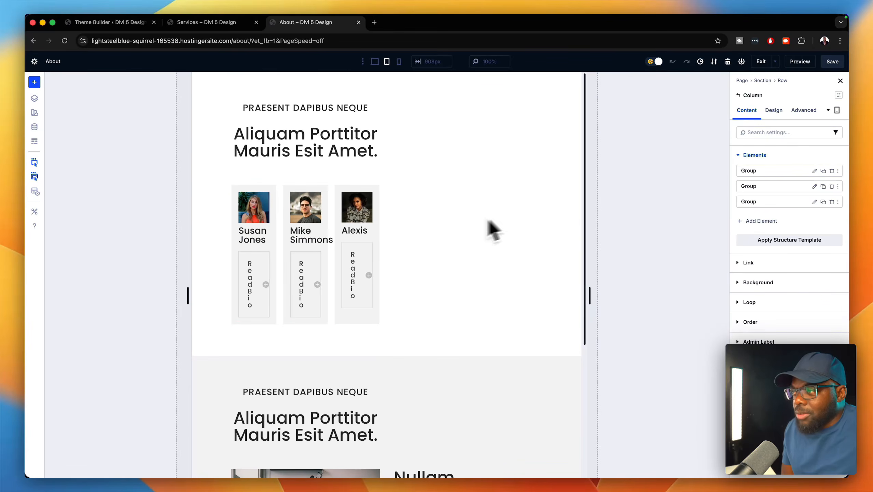
click(779, 110)
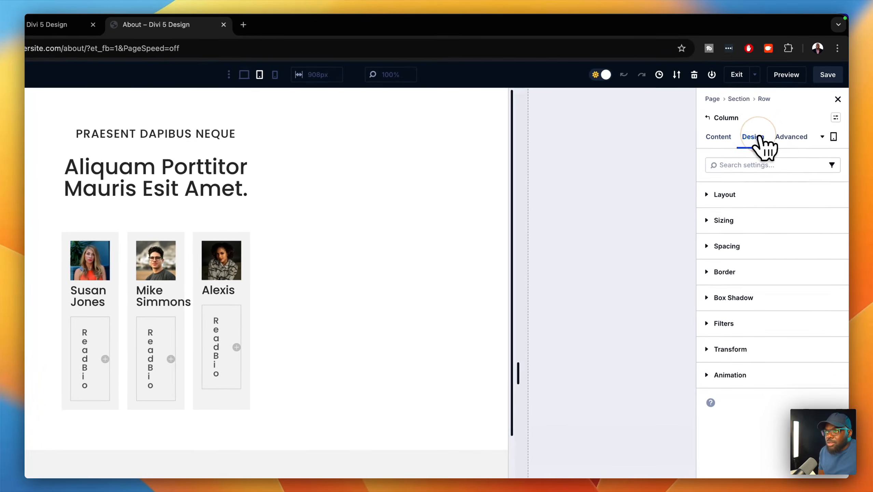
click(753, 197)
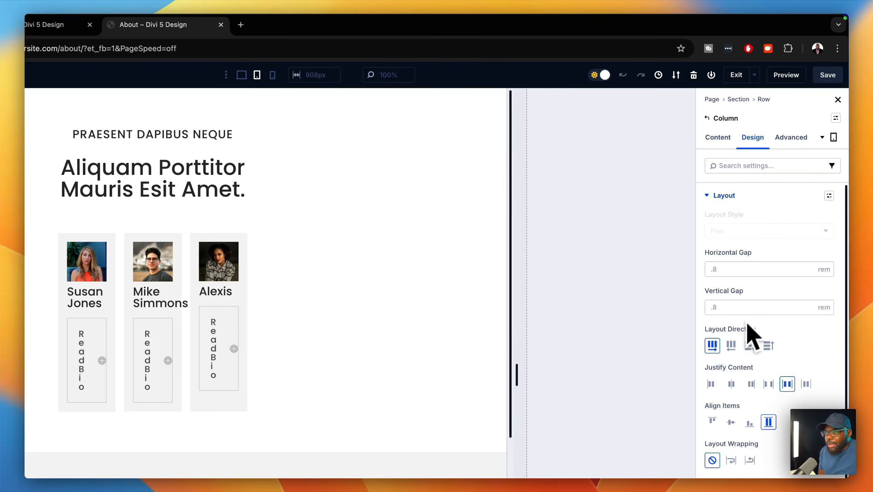
click(749, 345)
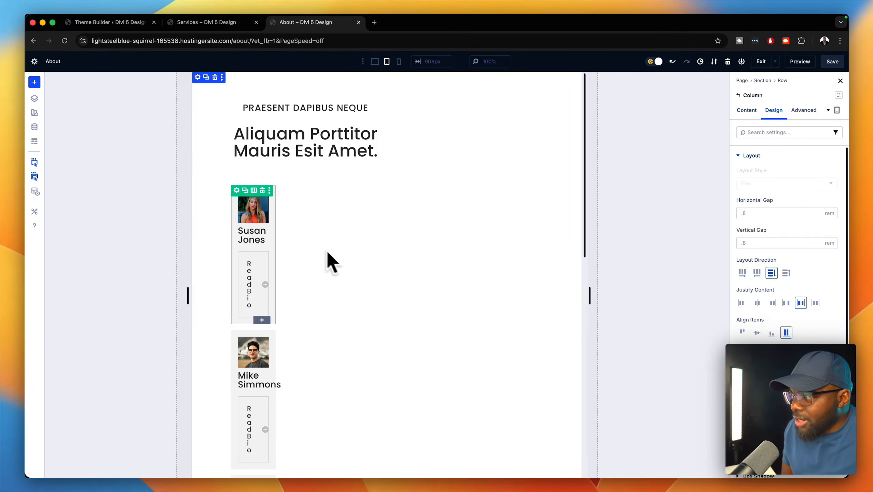
- Reach the team column through the row's settings and show a card group's Design sizing options
click(236, 190)
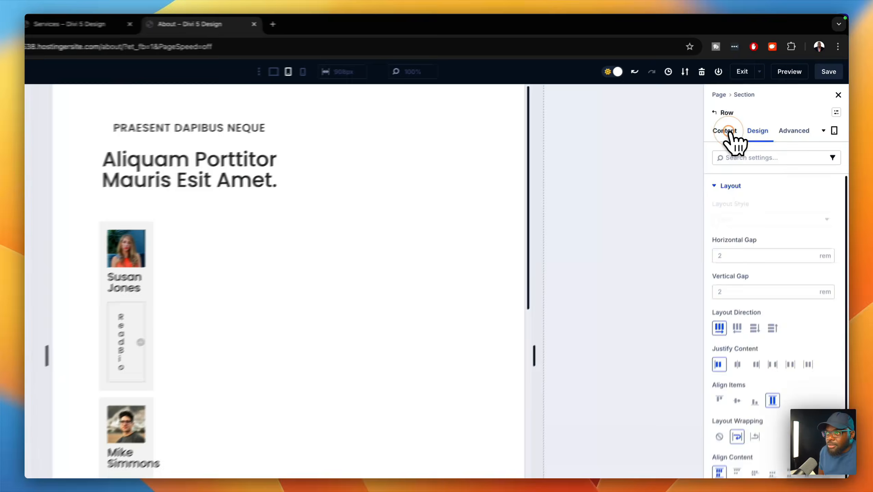
click(746, 111)
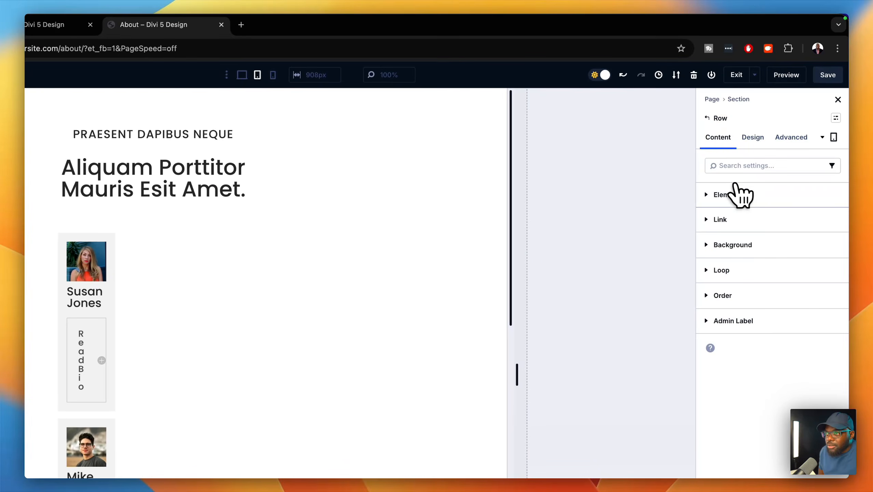
click(766, 155)
click(804, 215)
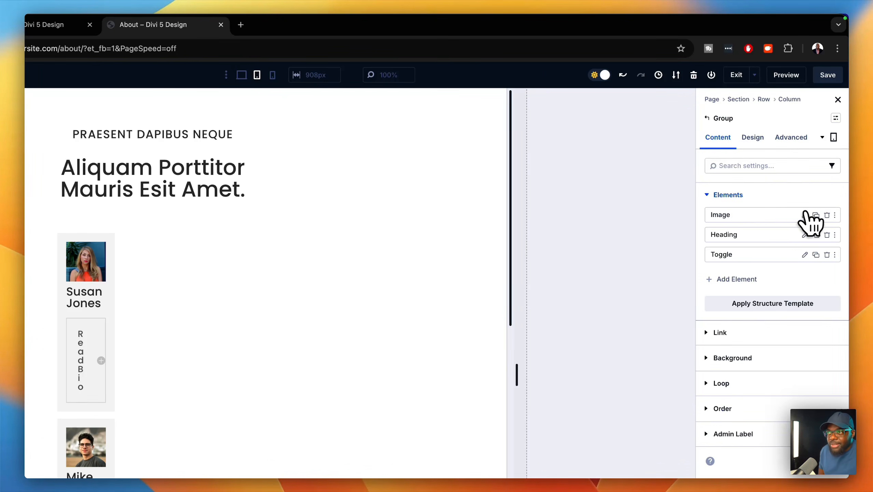
click(752, 138)
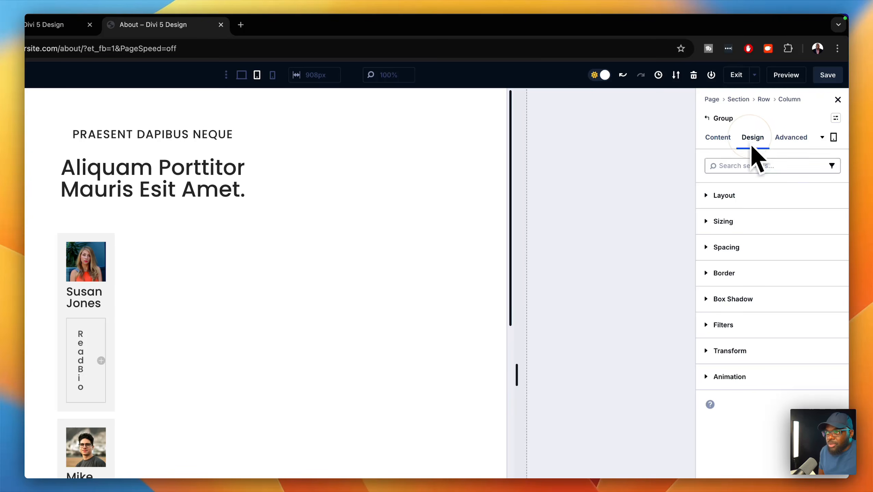
click(747, 219)
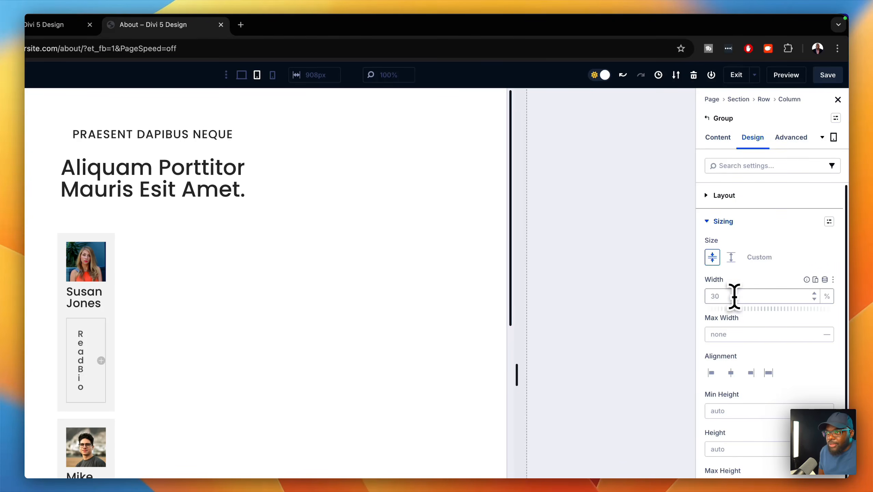
text(100)
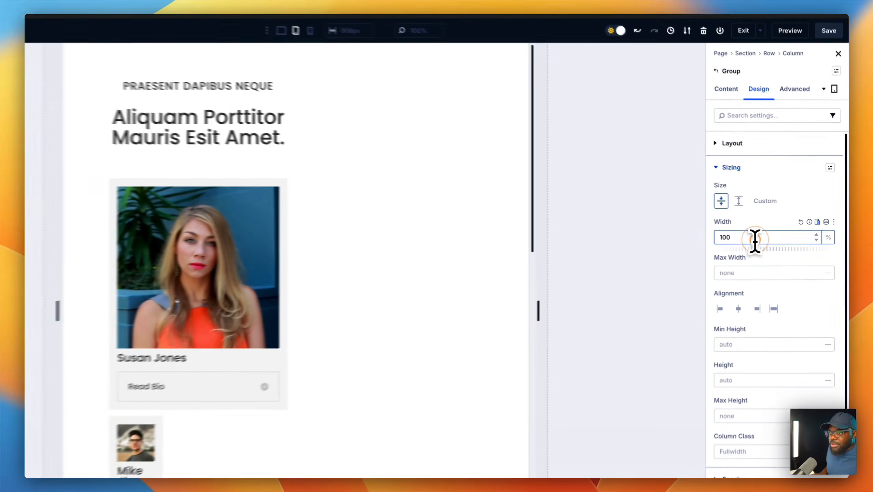
double_click(770, 235)
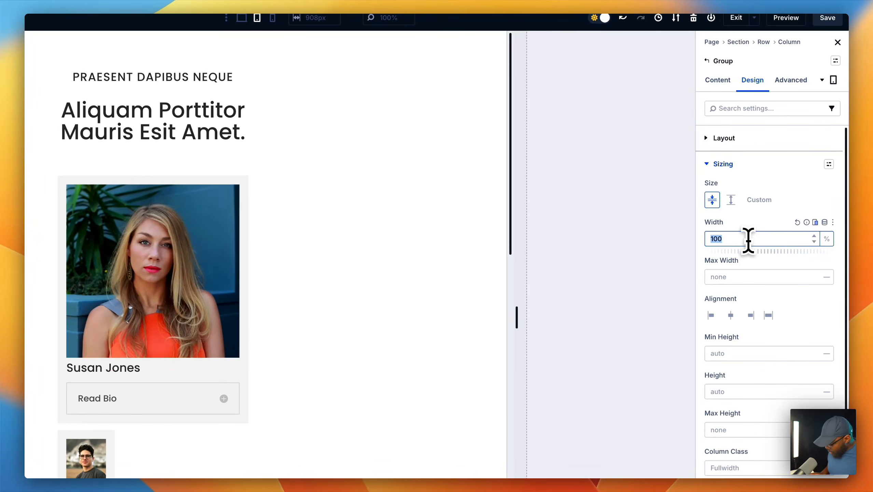
text(auto)
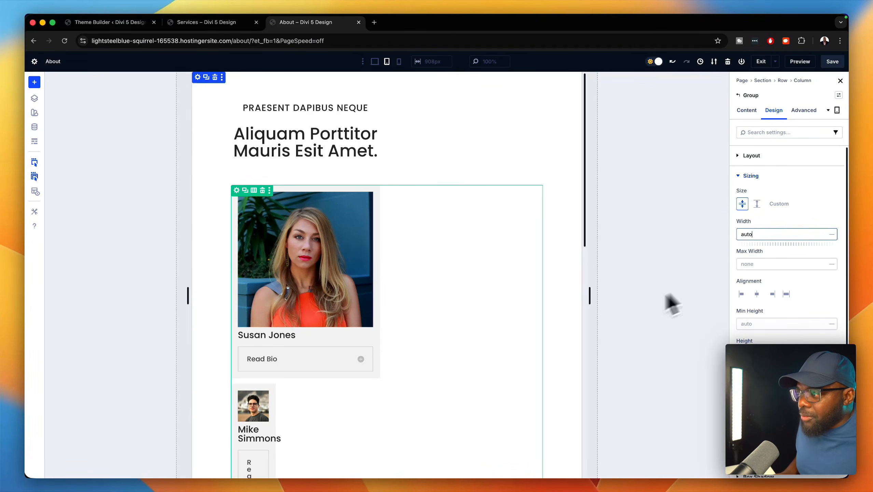
scroll(300, 429, down, 3)
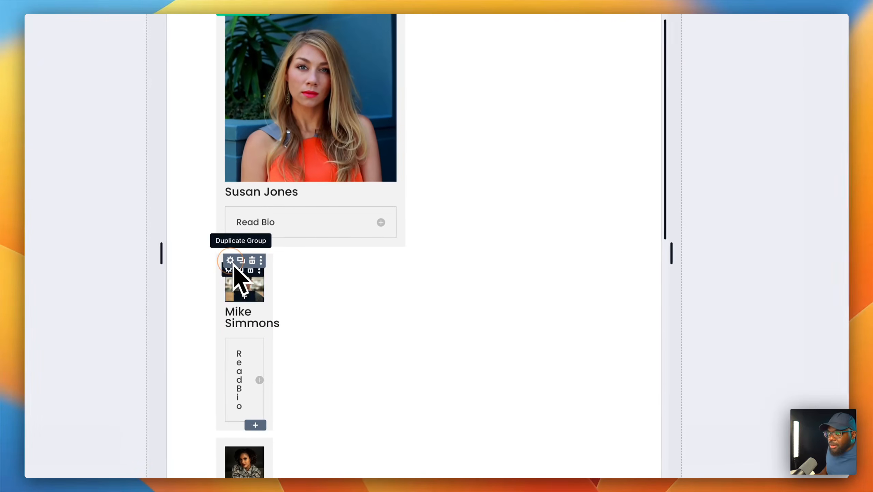
click(751, 234)
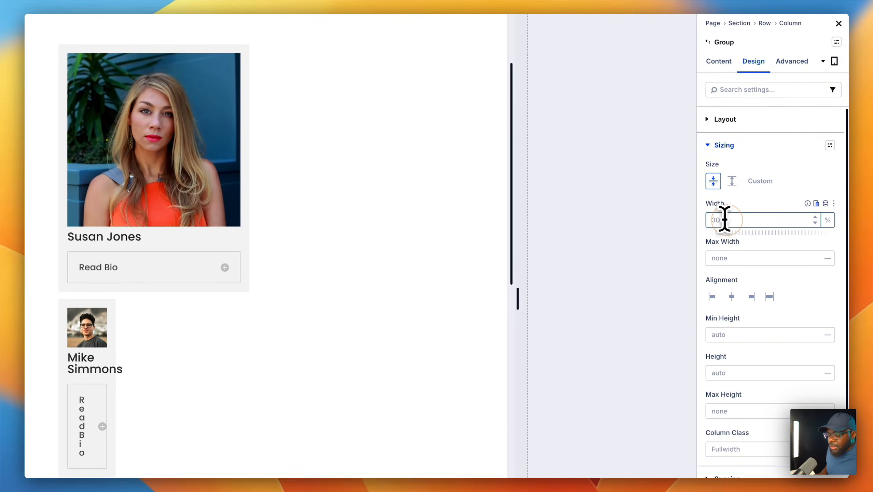
text(auto)
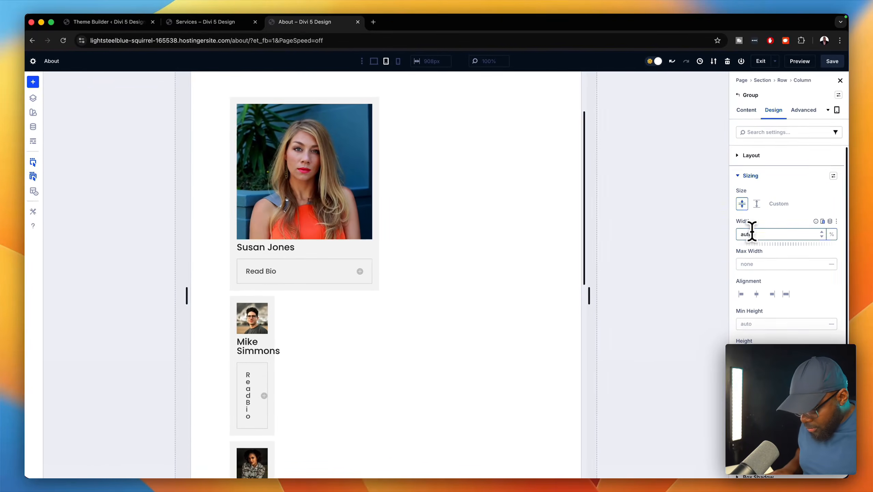
scroll(522, 322, down, 5)
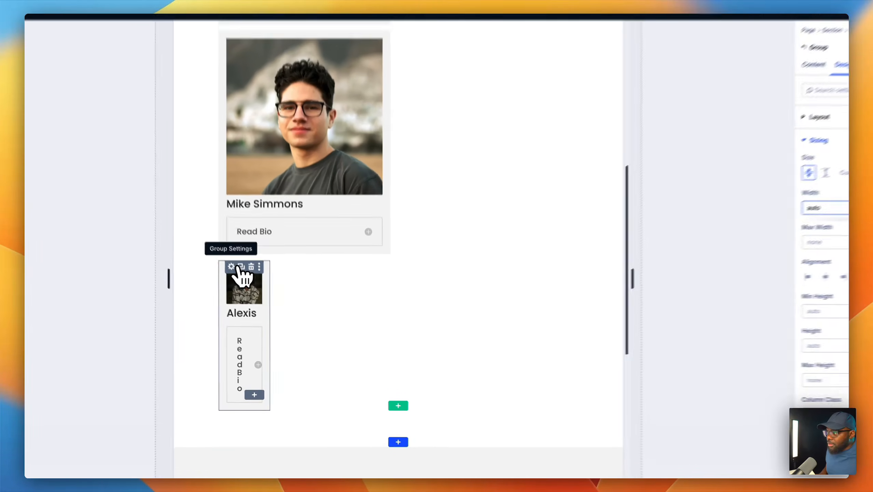
click(242, 286)
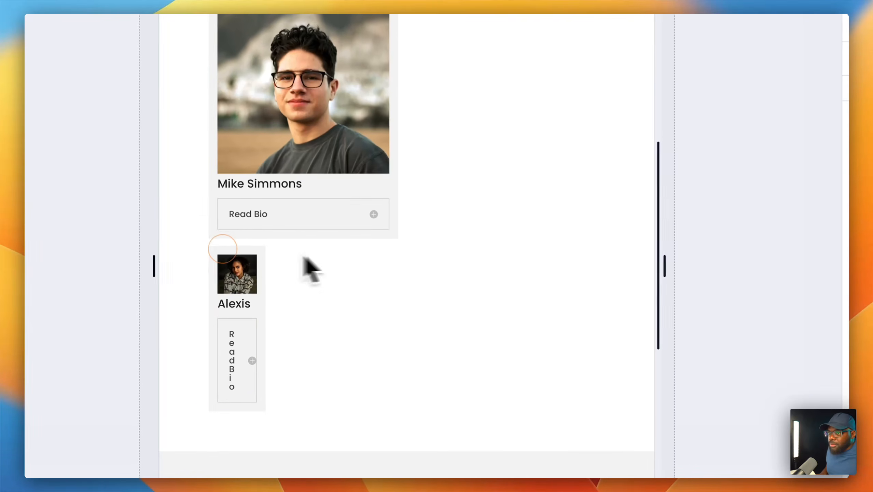
click(770, 236)
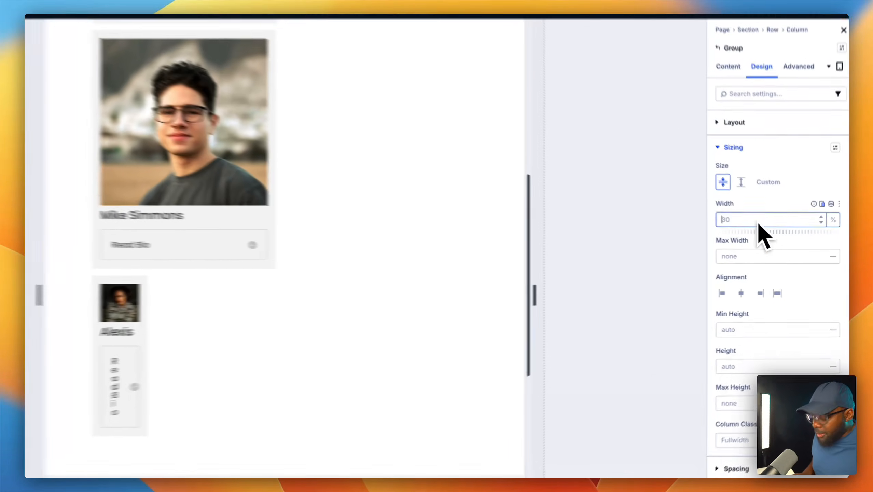
text(auto)
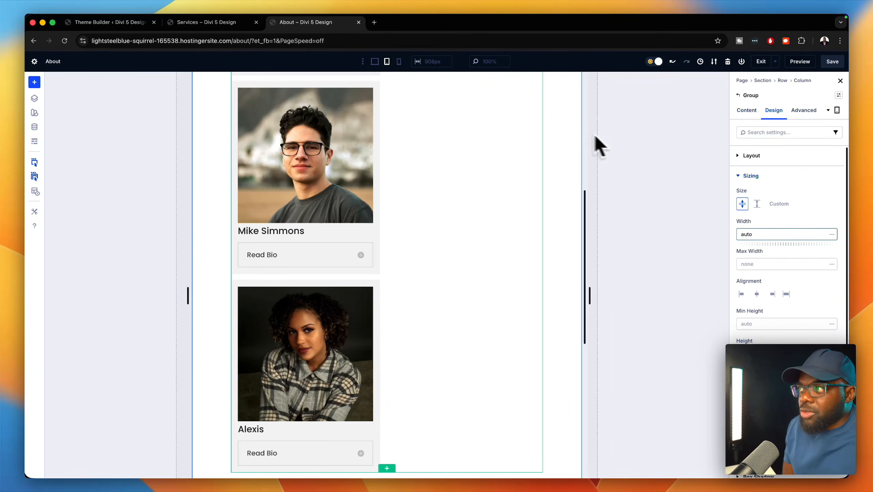
- Check the cards at phone width, then return to desktop with the three cards side by side
click(399, 61)
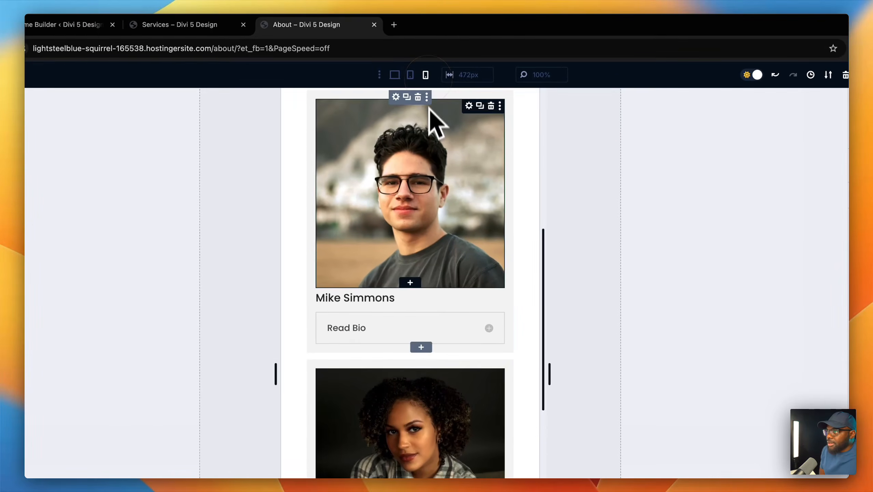
scroll(452, 331, up, 5)
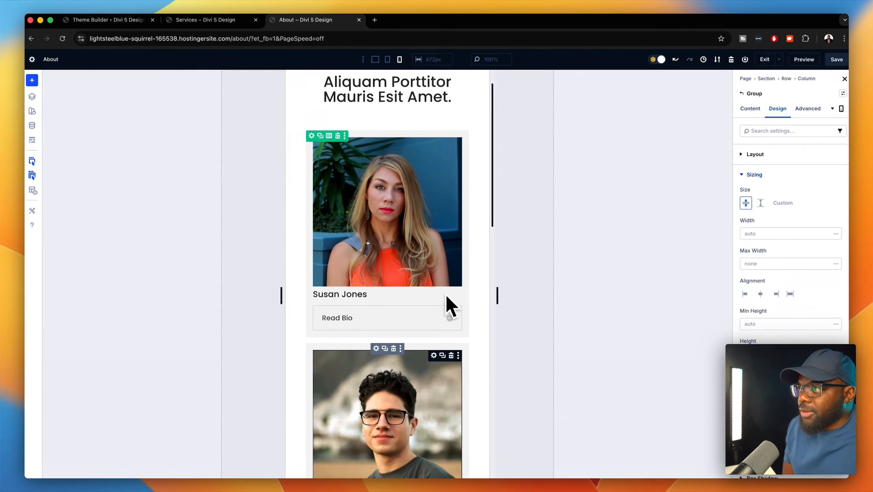
scroll(449, 306, up, 2)
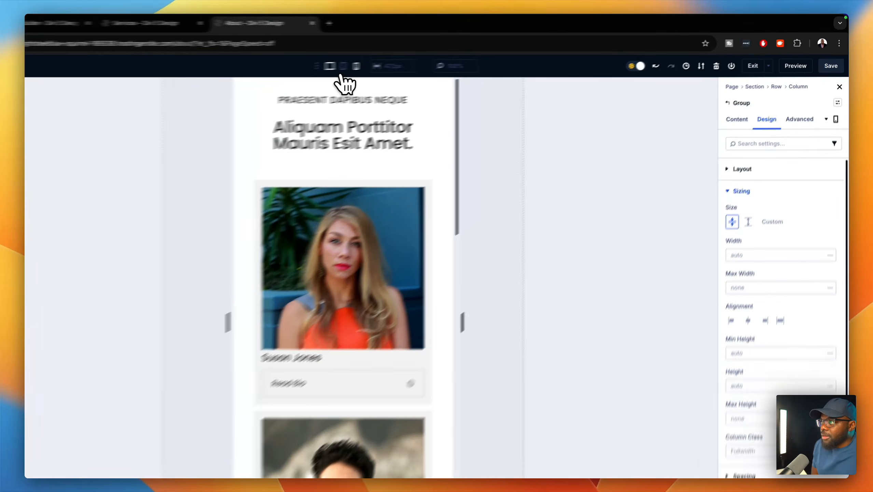
click(375, 61)
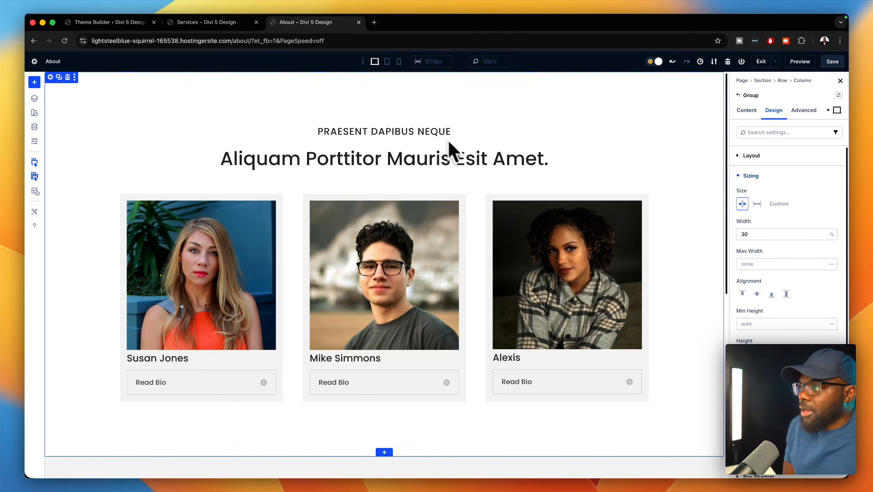
scroll(487, 200, down, 8)
scroll(492, 208, down, 2)
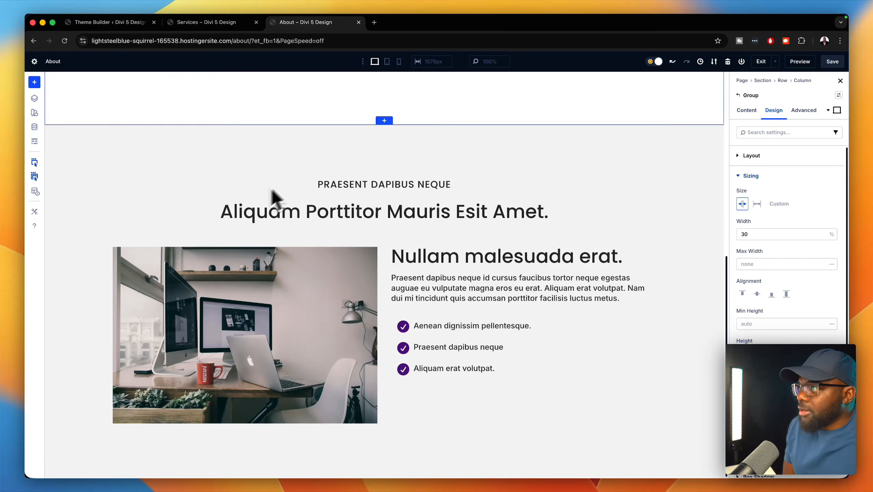
- On tablet, set the image-and-text row's Layout Direction to Column, then check it at phone width
click(387, 61)
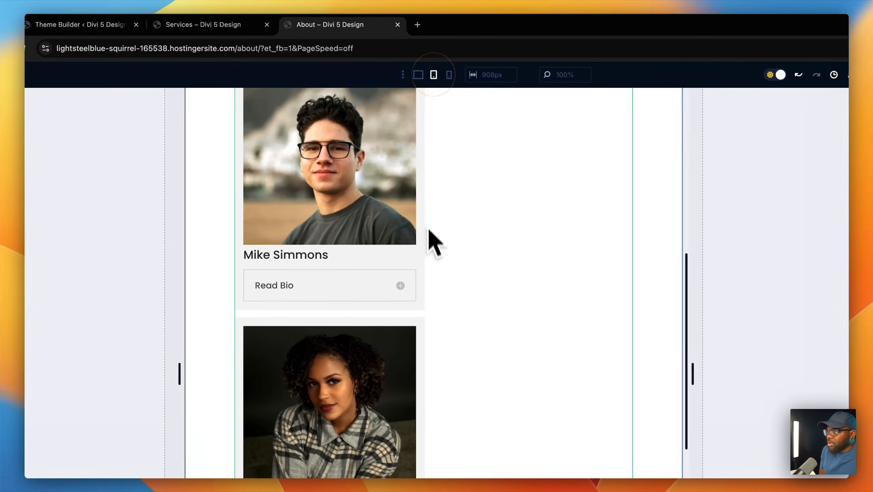
scroll(430, 261, down, 5)
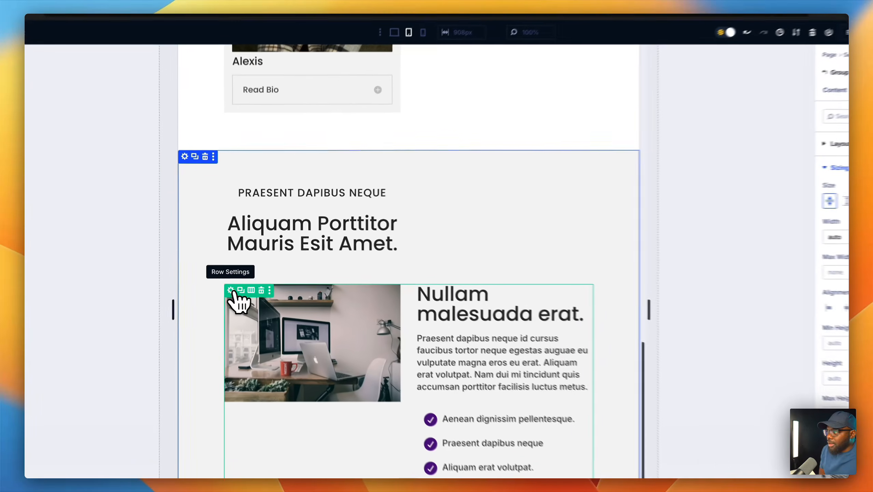
click(236, 279)
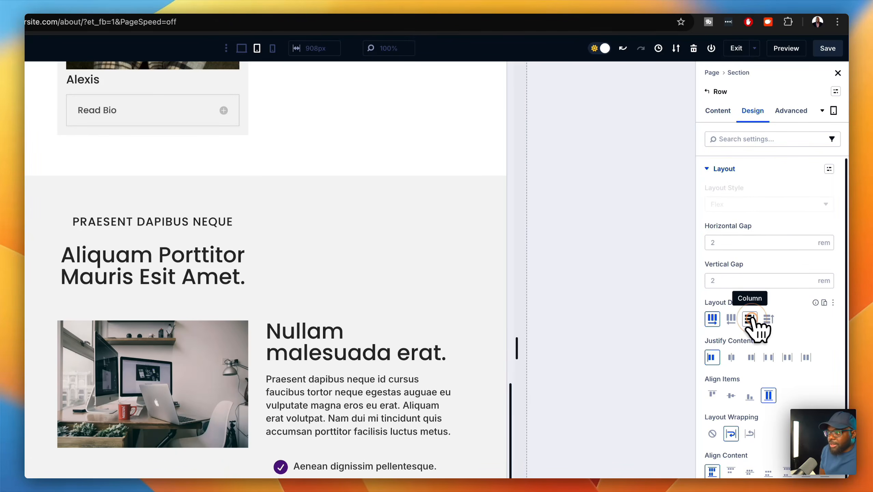
click(751, 319)
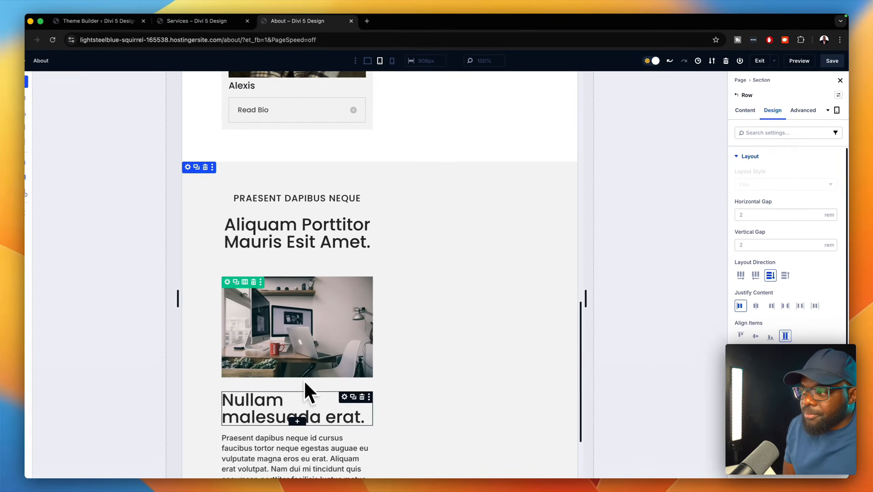
scroll(317, 404, down, 2)
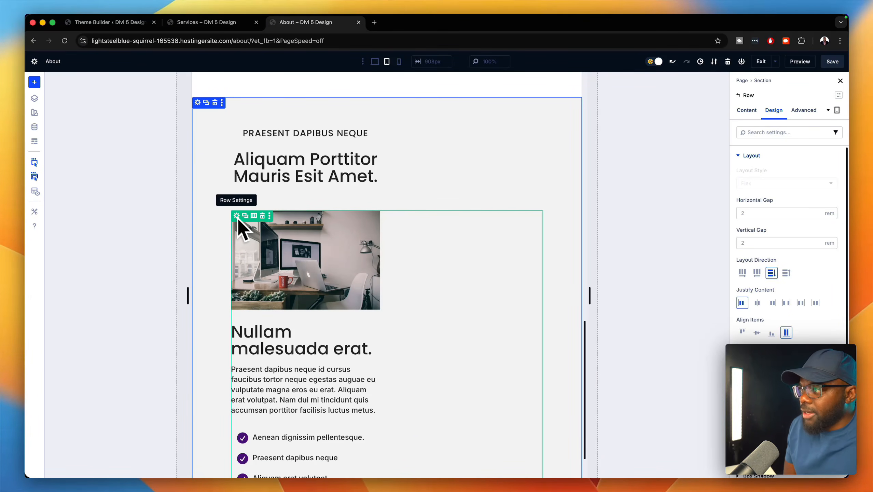
click(399, 61)
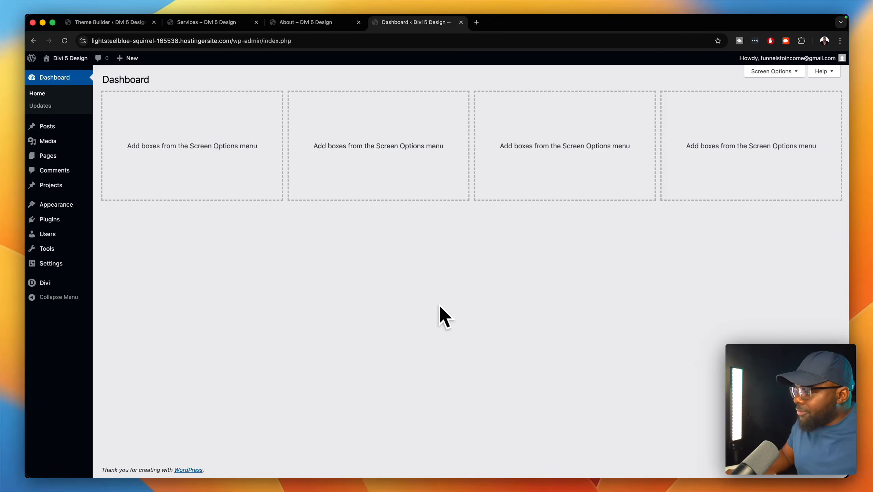
- Open the Global Footer layout in the Theme Builder and duplicate its footer section
mouse_move(82, 283)
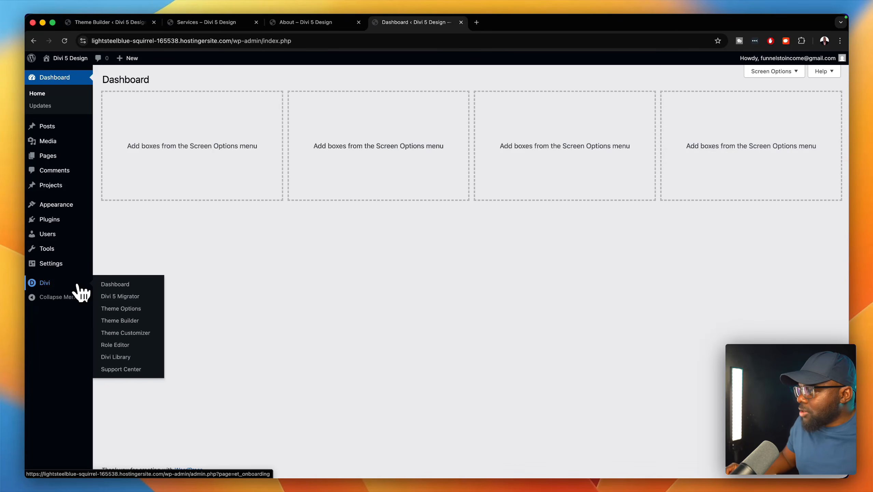
click(133, 326)
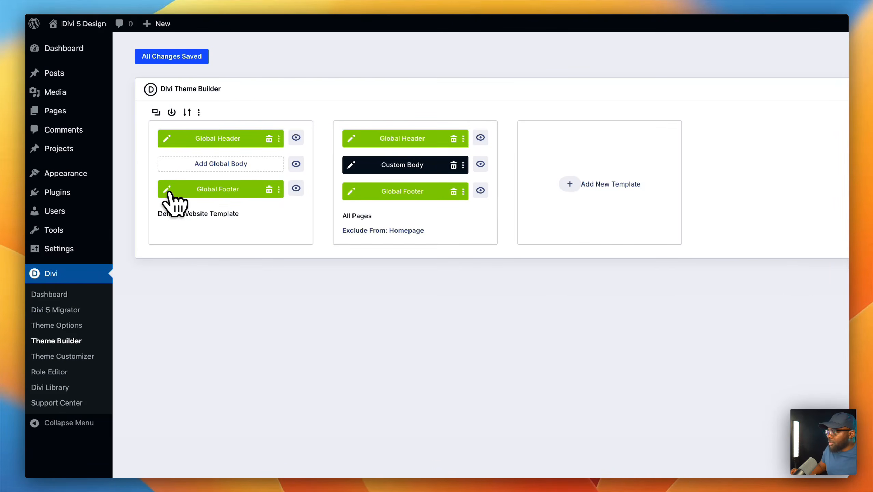
click(167, 188)
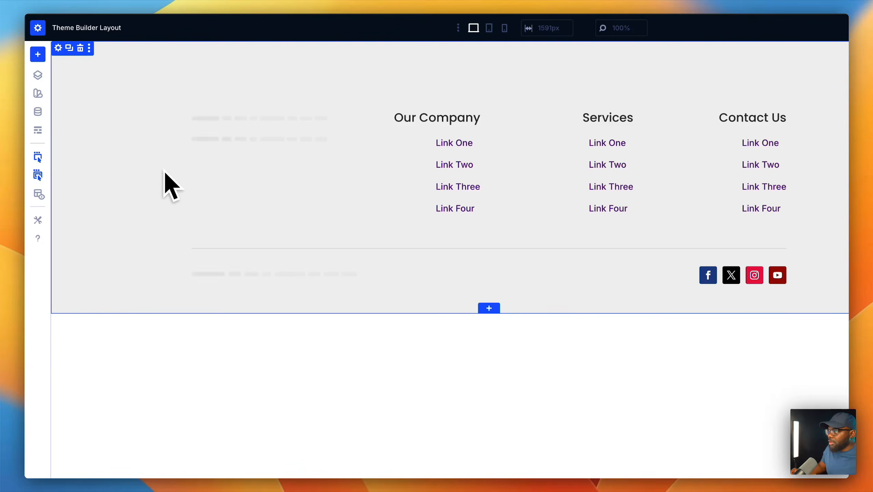
click(70, 48)
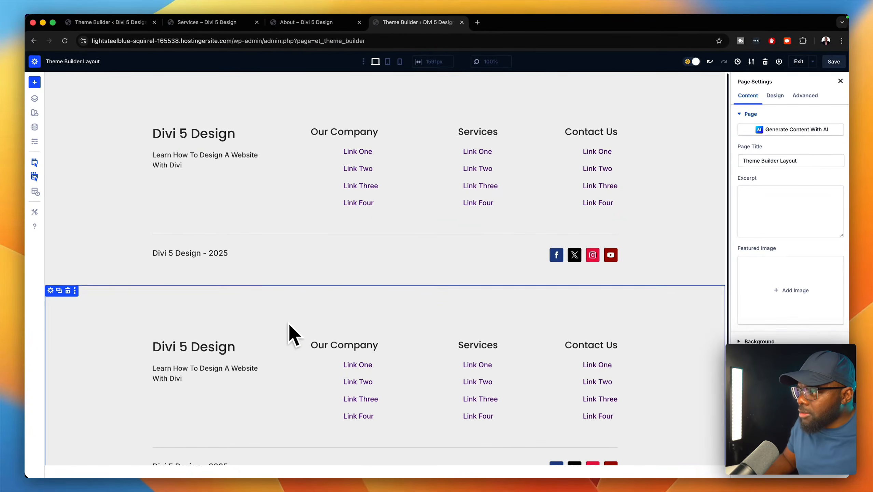
scroll(287, 325, down, 1)
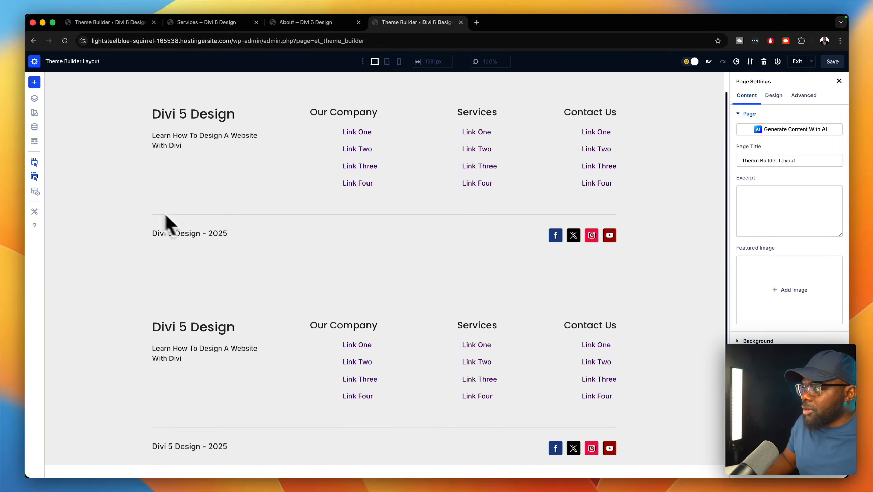
scroll(88, 189, up, 1)
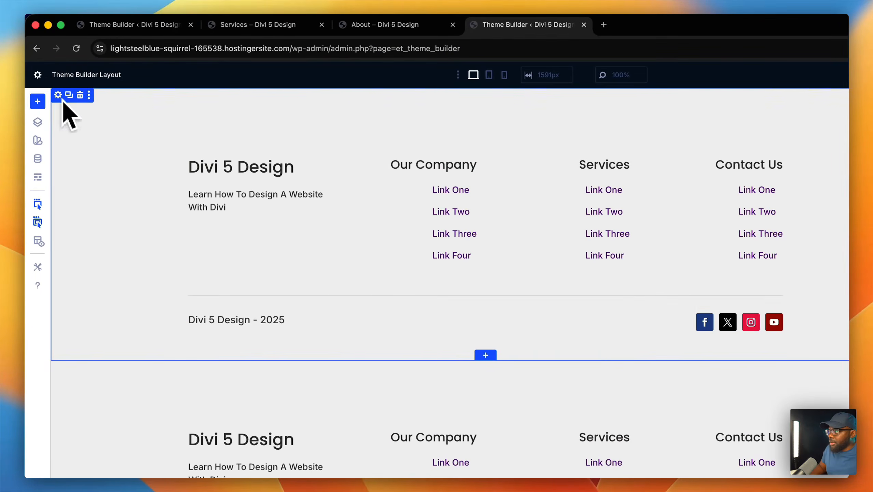
- Give the first footer section a near-black 181818 background colour
click(58, 95)
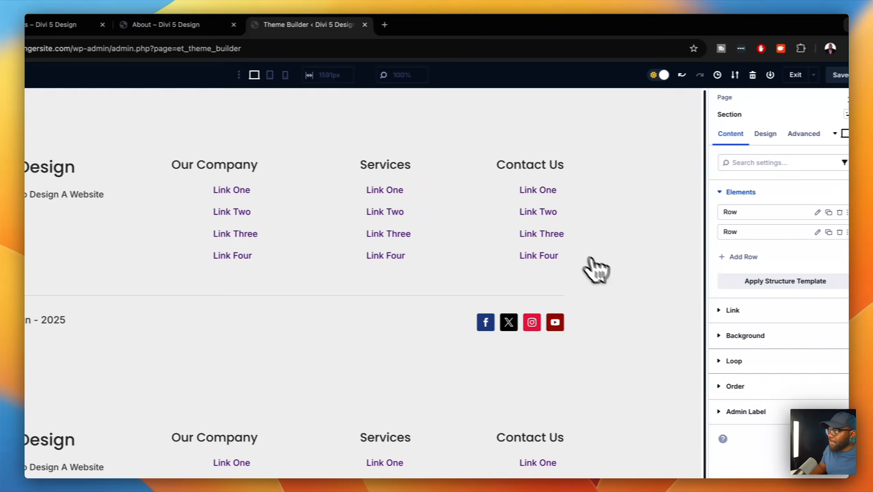
click(778, 222)
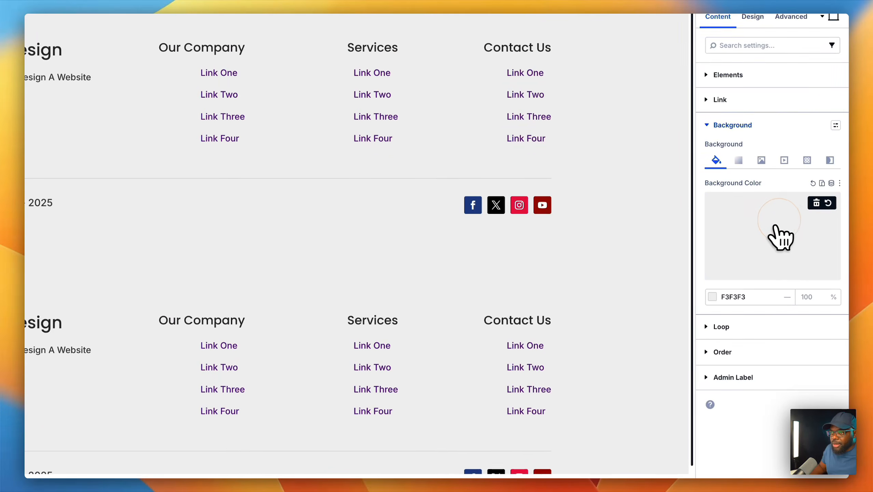
click(767, 232)
drag(557, 240, 557, 300)
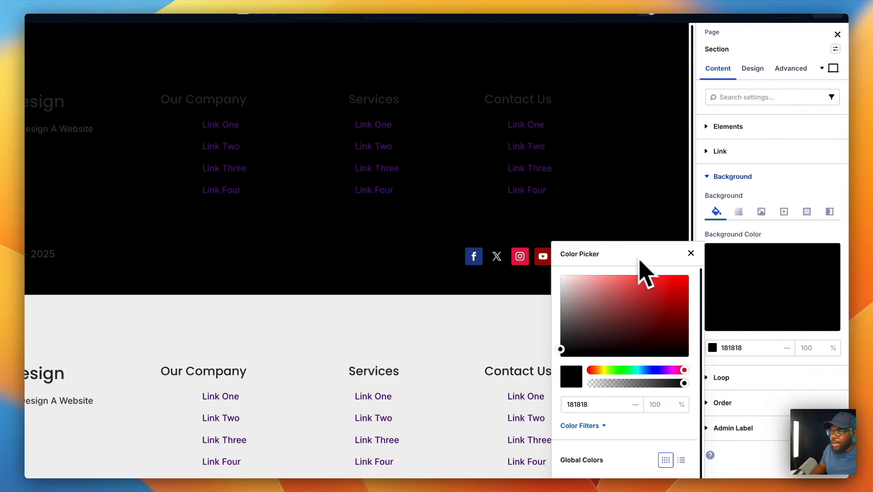
click(690, 254)
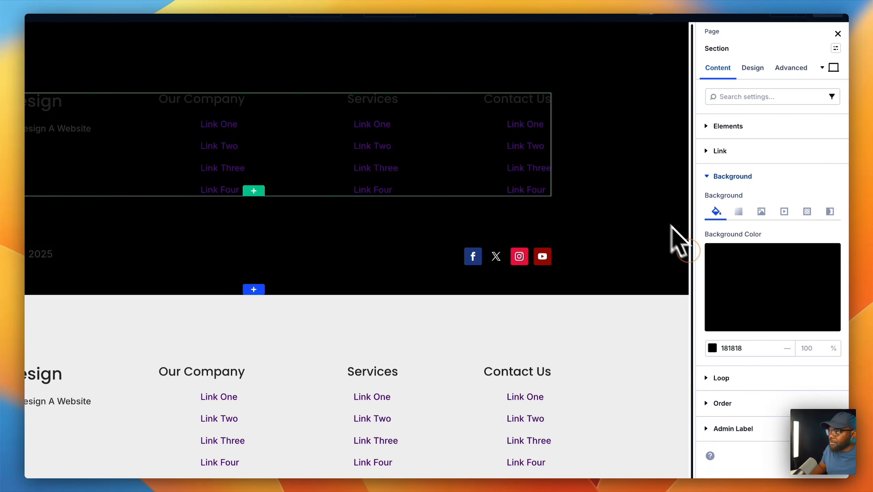
click(262, 162)
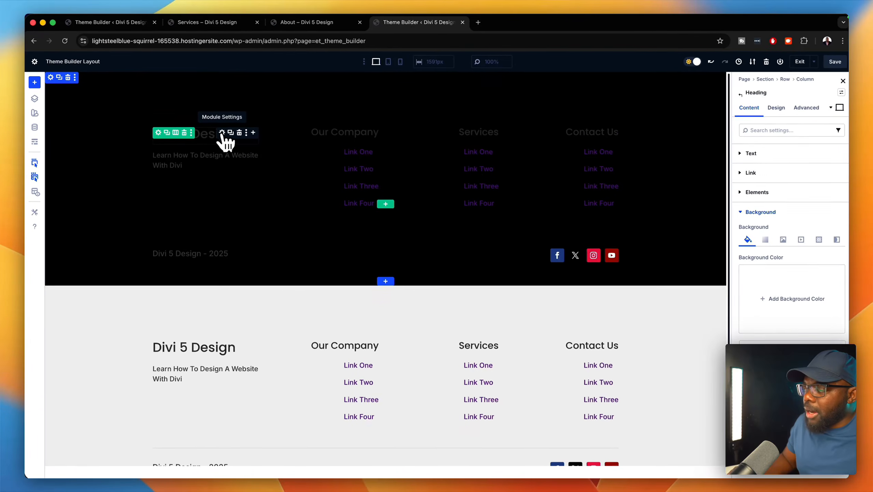
- Make the Divi 5 Design title's heading text the Light Gray global colour
click(774, 108)
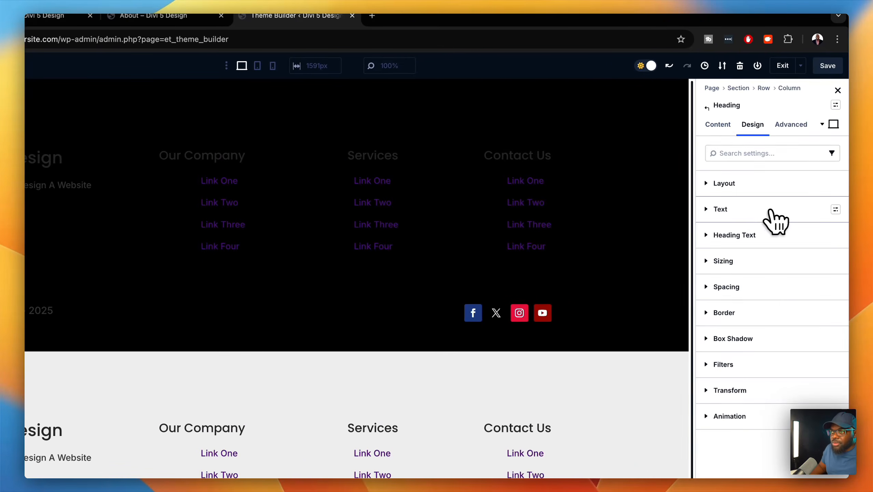
click(765, 236)
scroll(746, 442, down, 1)
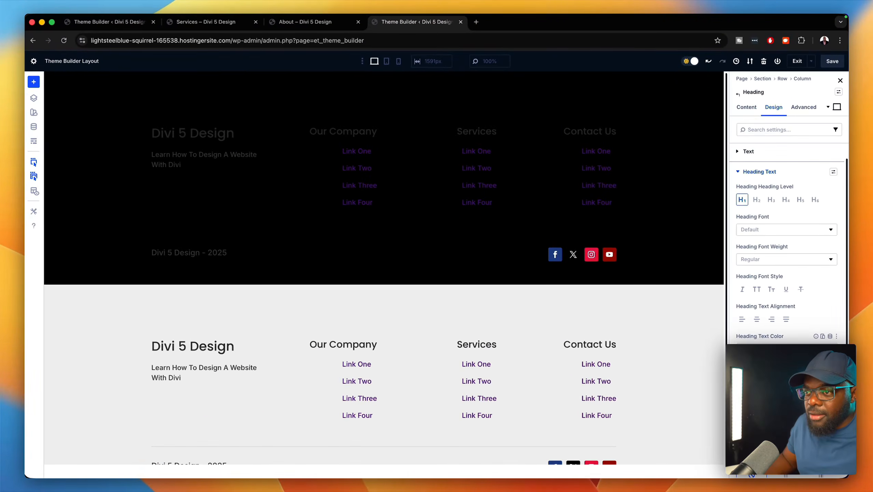
click(830, 337)
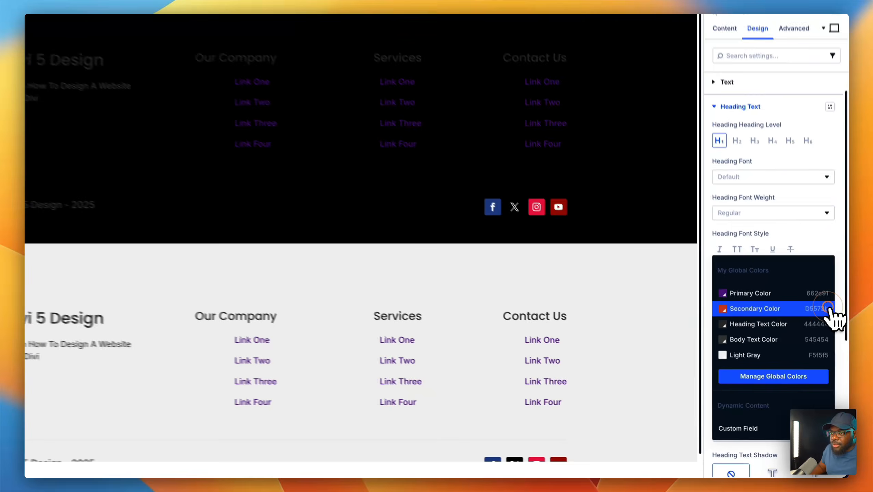
click(785, 376)
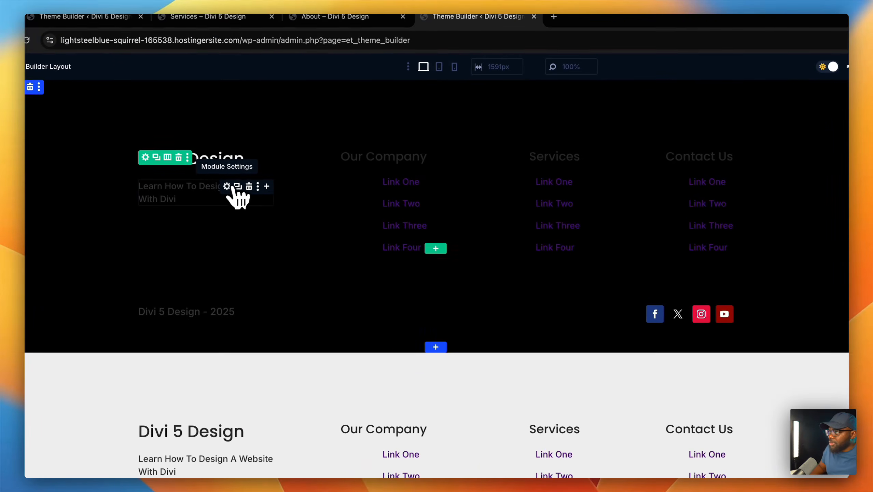
- Make the tagline's body text the Light Gray global colour
click(233, 188)
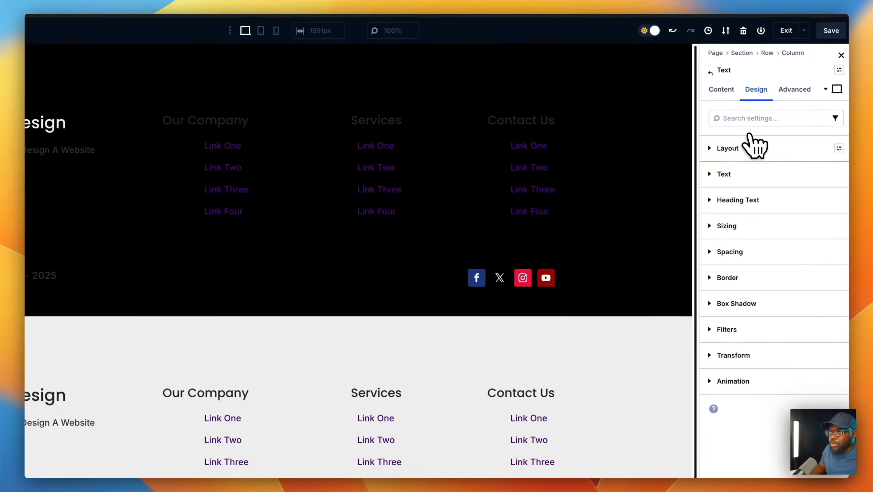
click(753, 174)
scroll(779, 366, down, 3)
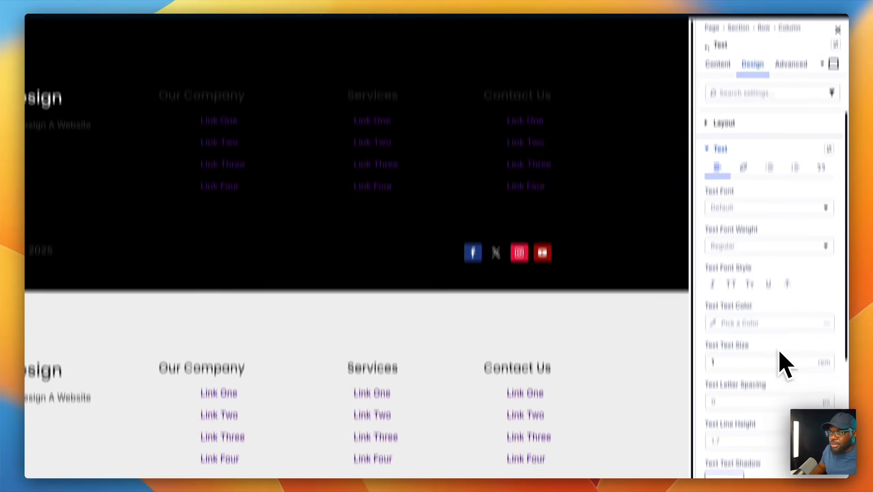
click(827, 263)
click(767, 365)
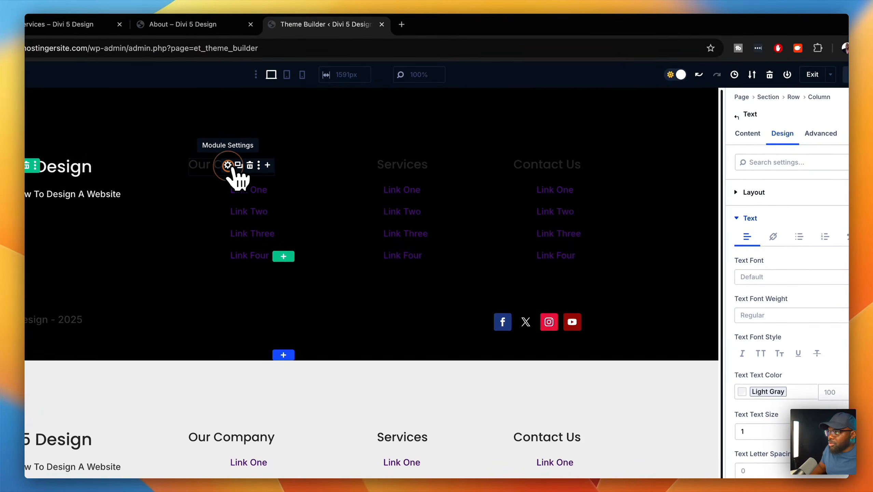
- Make the Our Company heading Light Gray and apply the H3 global text size
click(198, 53)
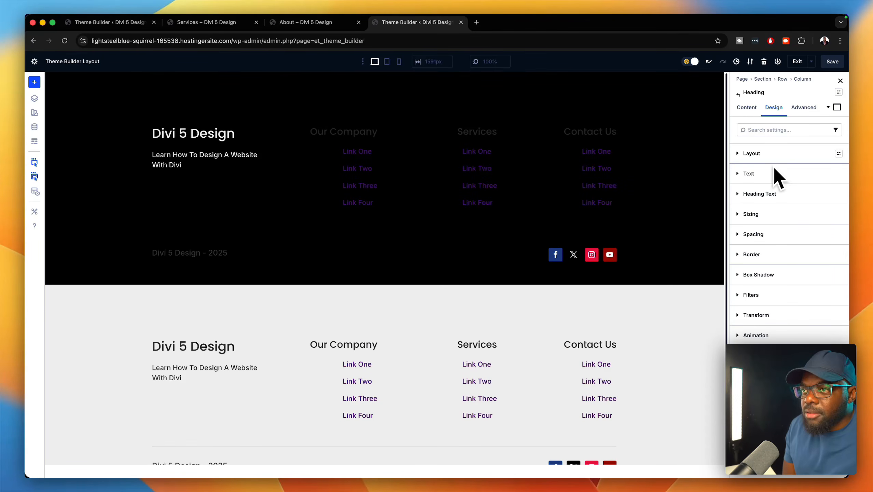
click(780, 192)
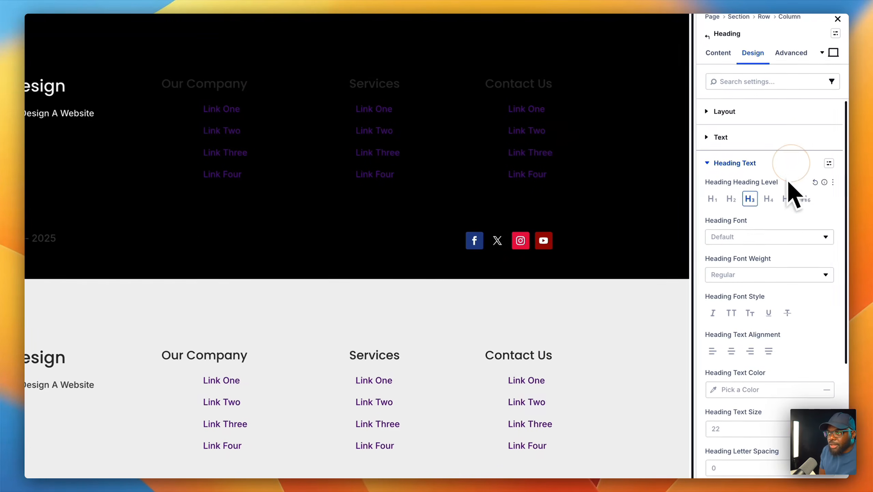
scroll(779, 379, down, 1)
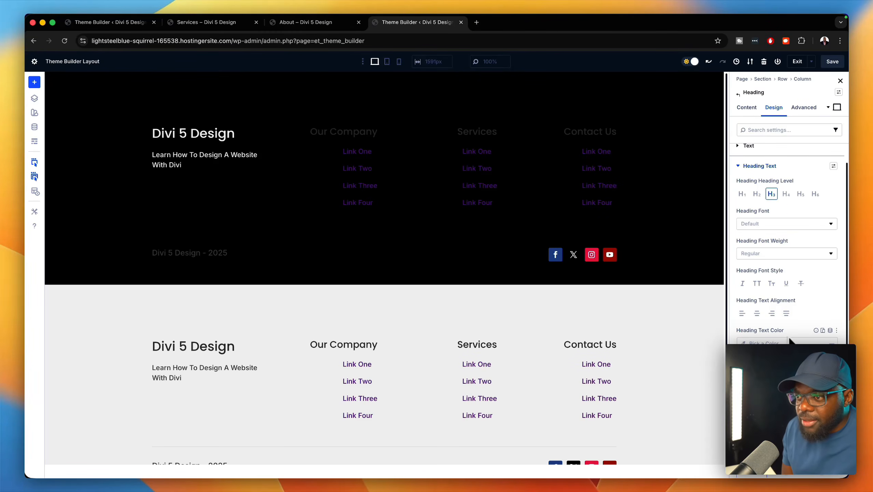
click(830, 330)
click(771, 372)
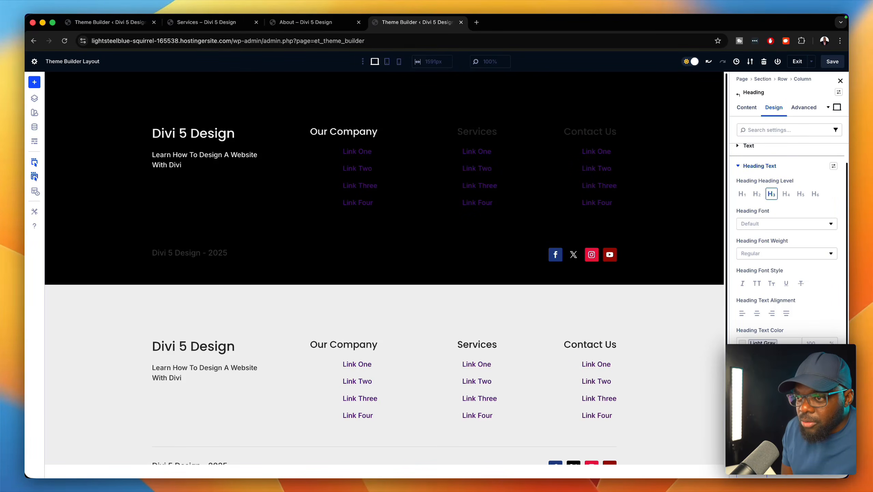
click(837, 363)
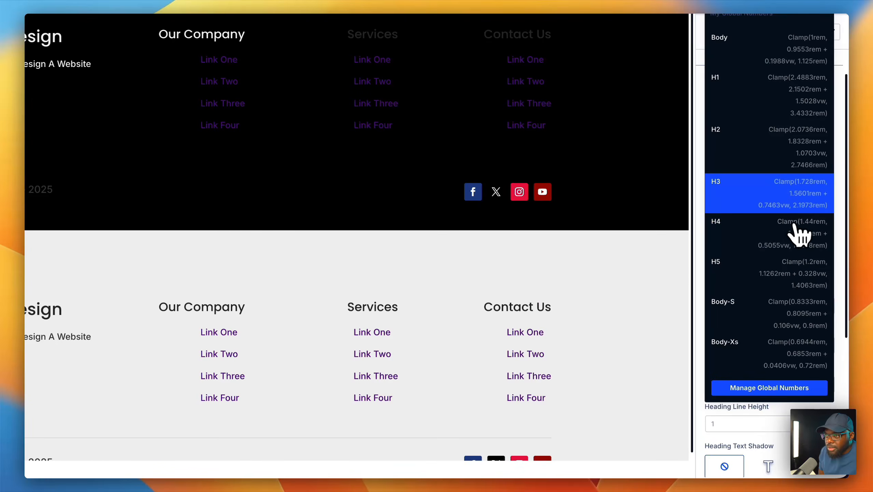
click(794, 197)
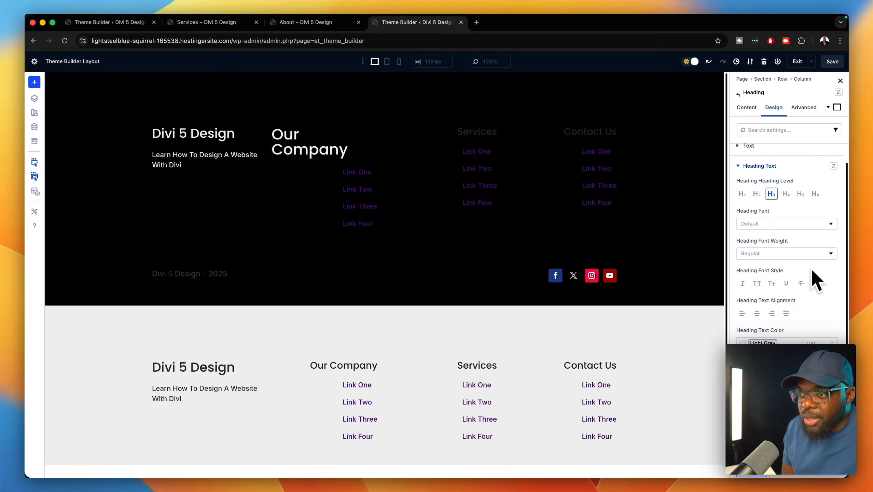
- Switch Our Company to an H5 heading, reset its text size, and apply the H5 global size
click(800, 193)
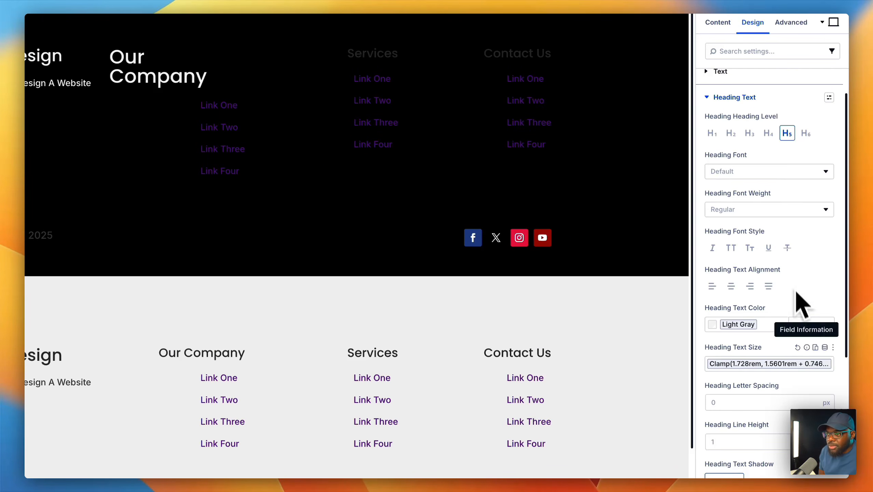
click(798, 348)
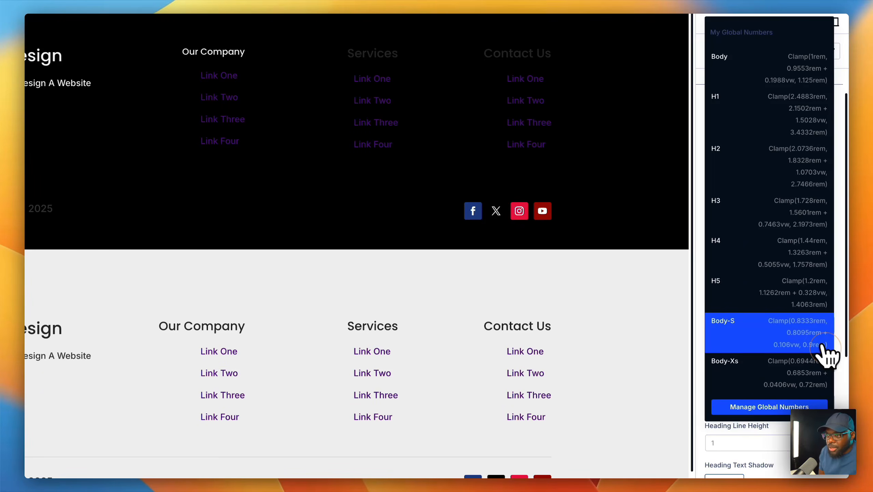
click(781, 293)
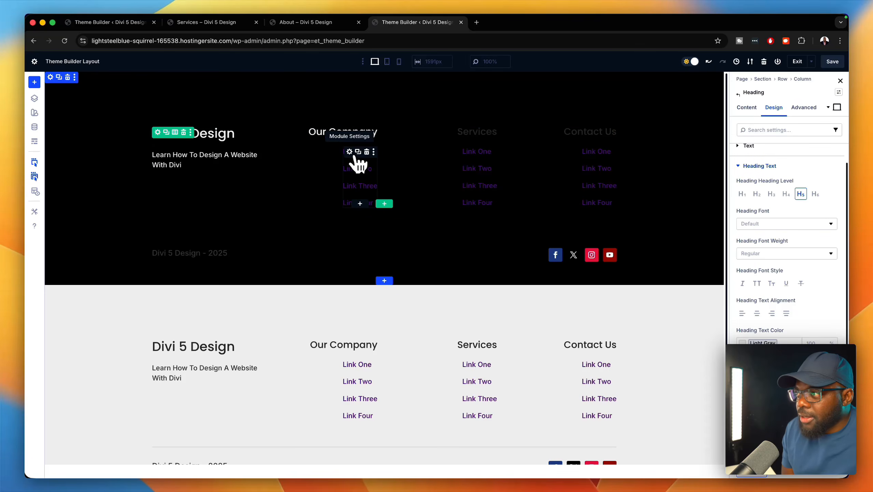
- Format the four links under Our Company as a bulleted list in the Text module
click(350, 153)
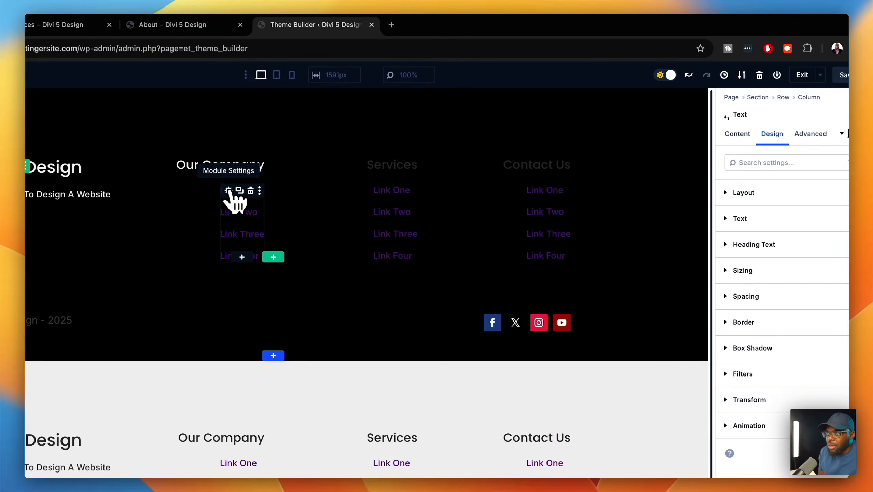
click(737, 134)
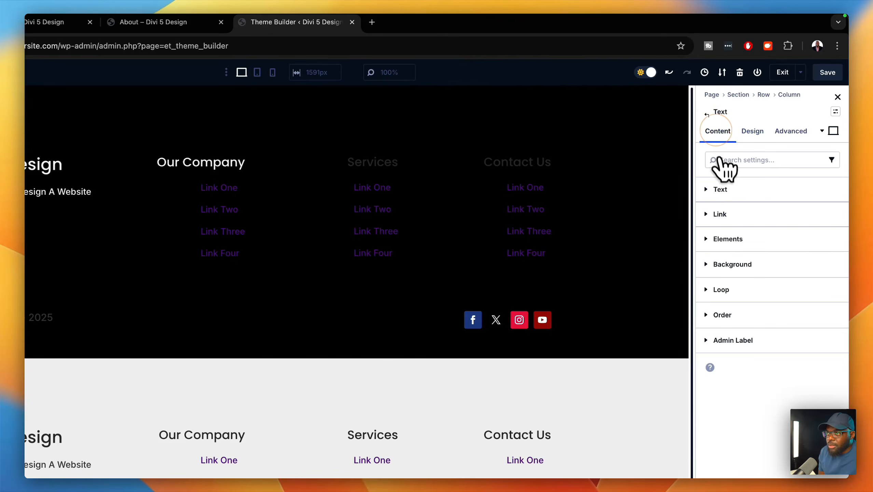
click(723, 189)
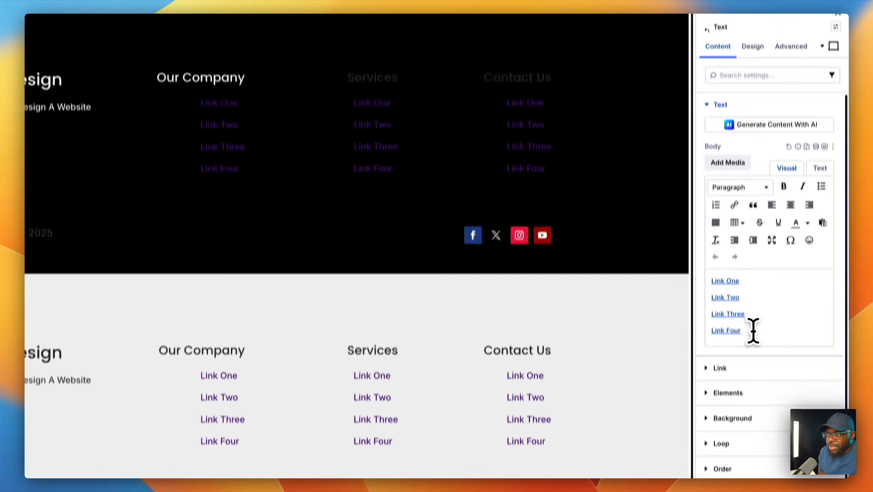
drag(752, 329, 707, 278)
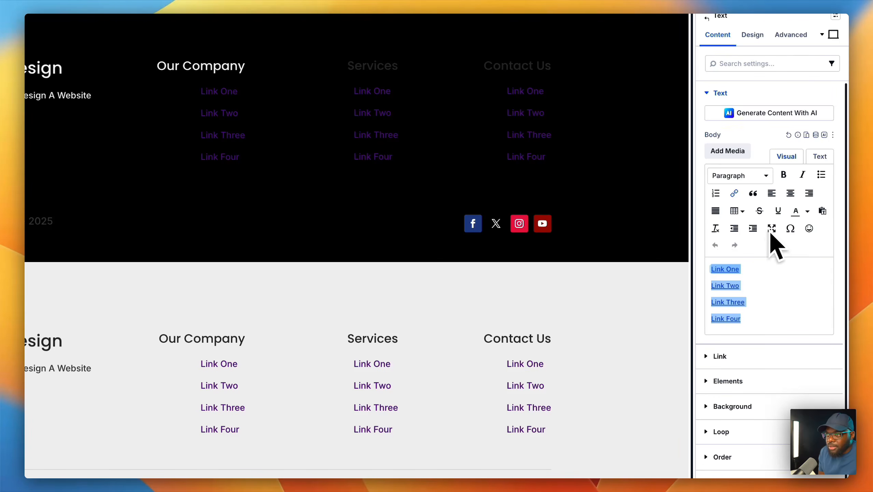
click(821, 175)
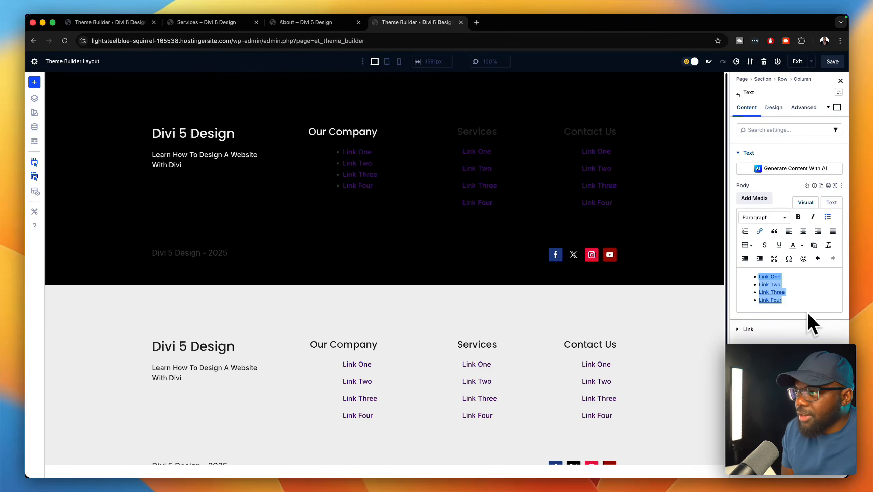
click(780, 109)
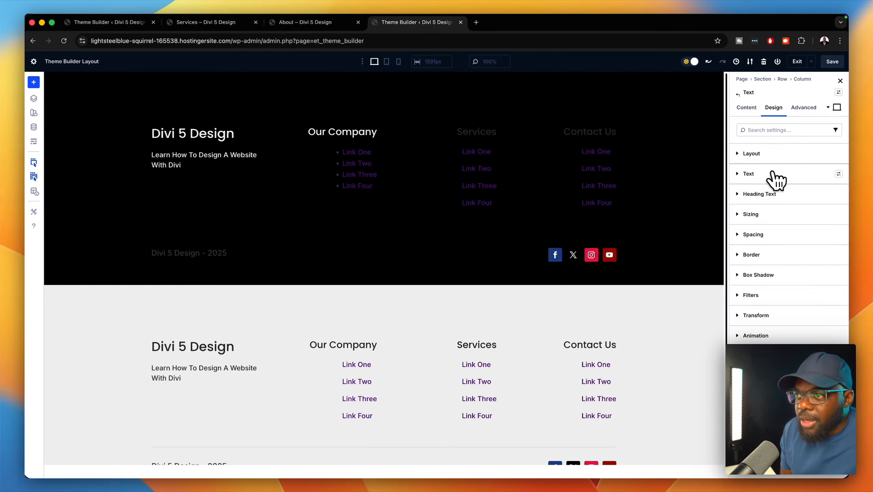
- Apply the Body size preset to the Our Company links and raise their line height to 2 em
click(773, 175)
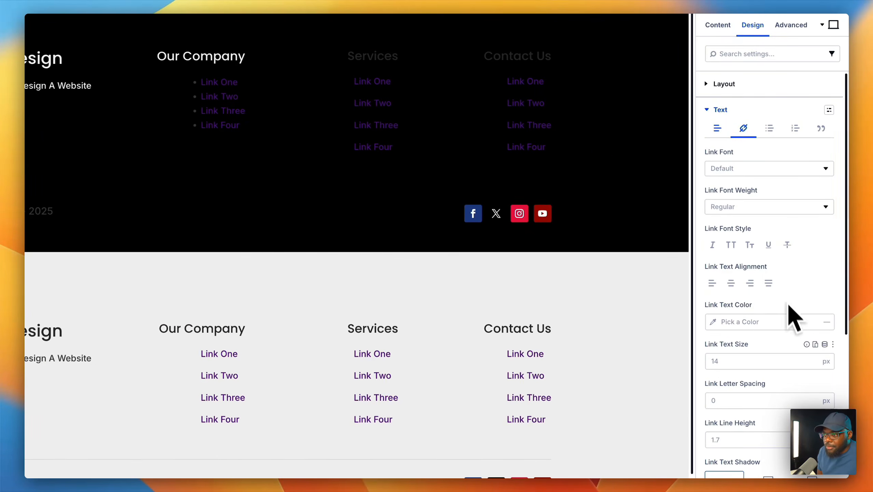
click(824, 344)
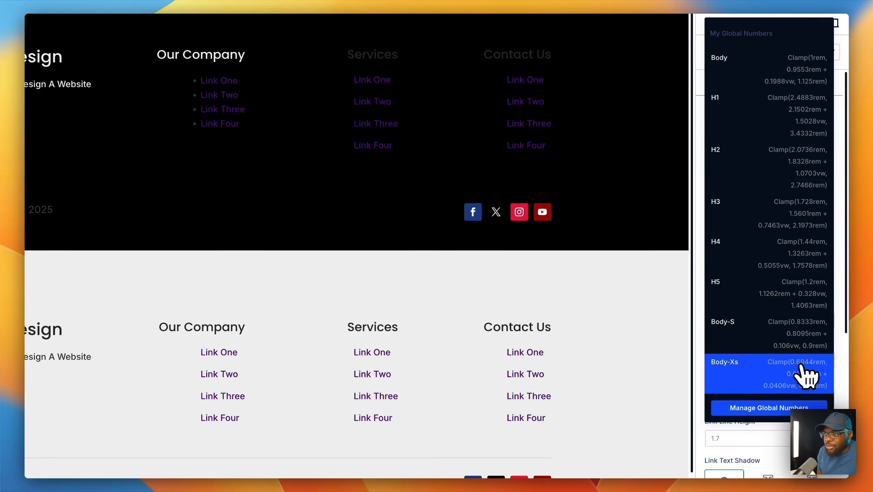
click(788, 64)
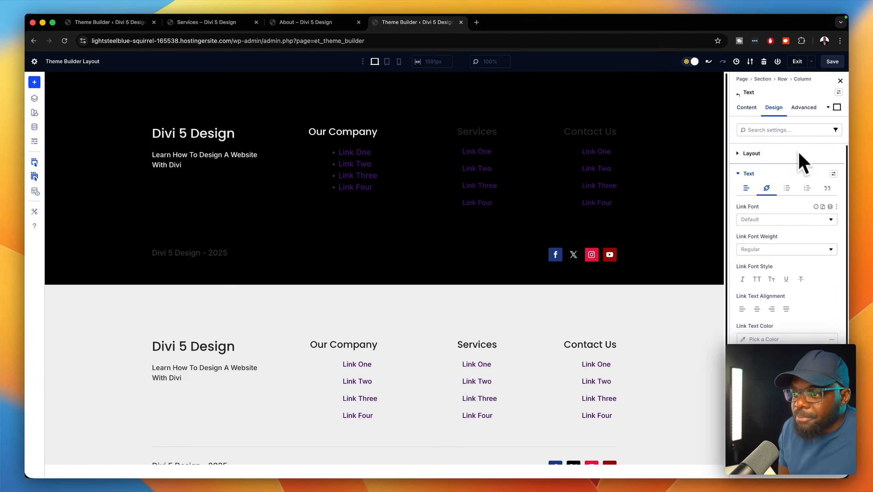
scroll(801, 296, down, 2)
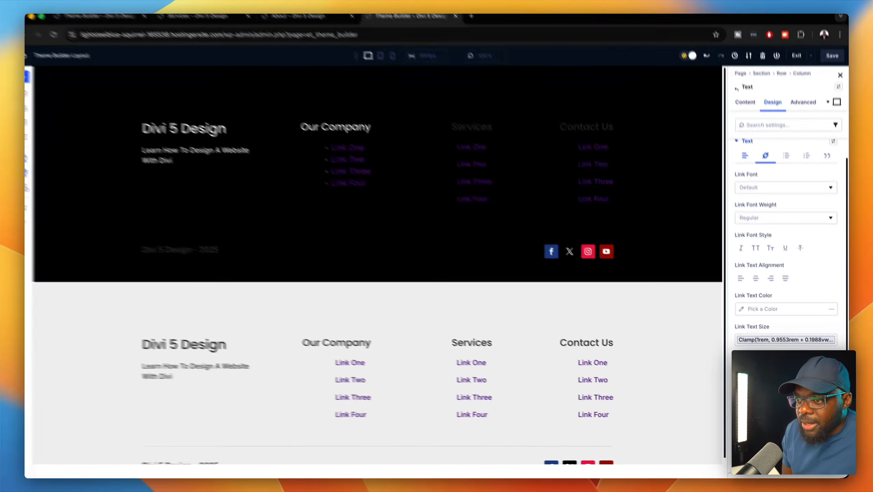
click(820, 399)
click(813, 382)
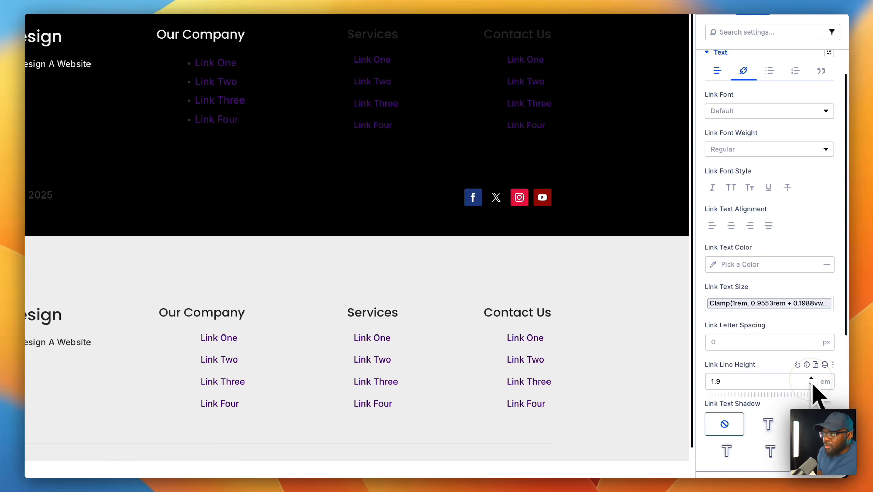
click(811, 379)
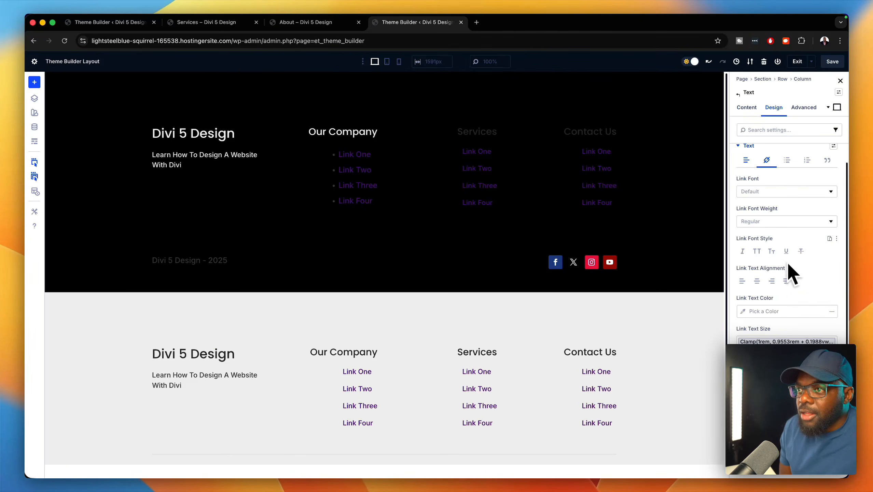
- Bring up the colour choices for the Our Company link text colour
scroll(786, 319, down, 1)
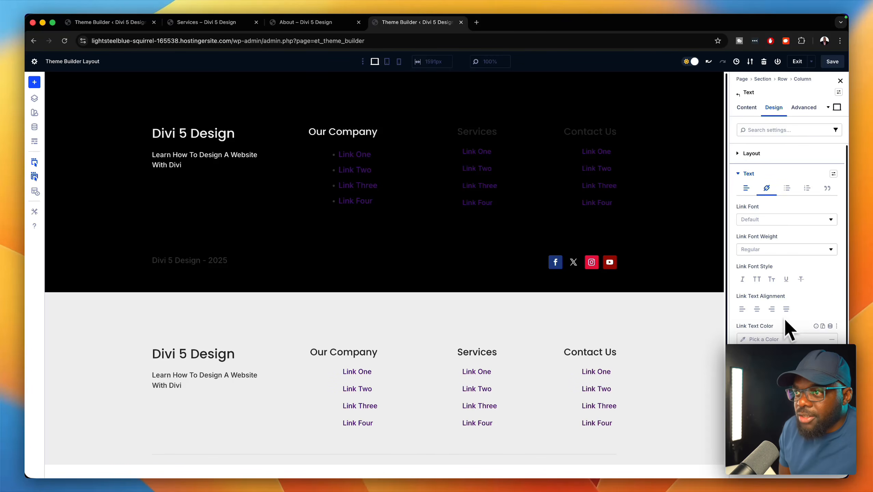
scroll(785, 320, down, 2)
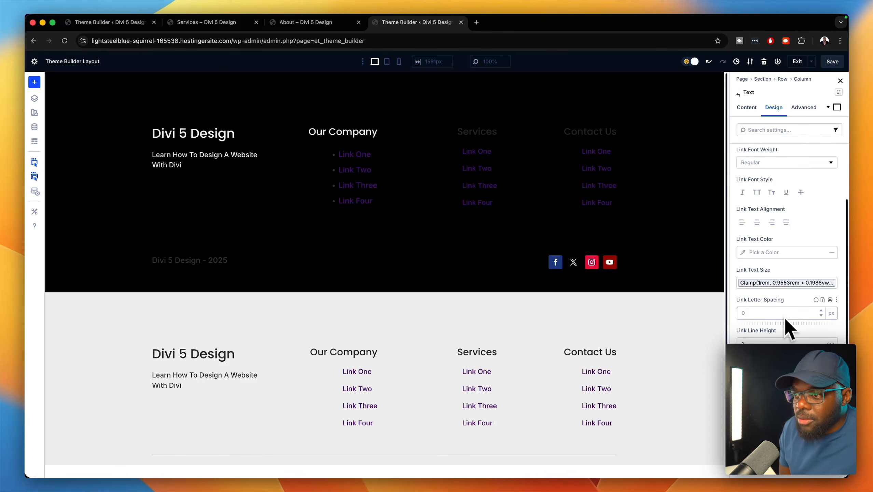
scroll(784, 316, up, 4)
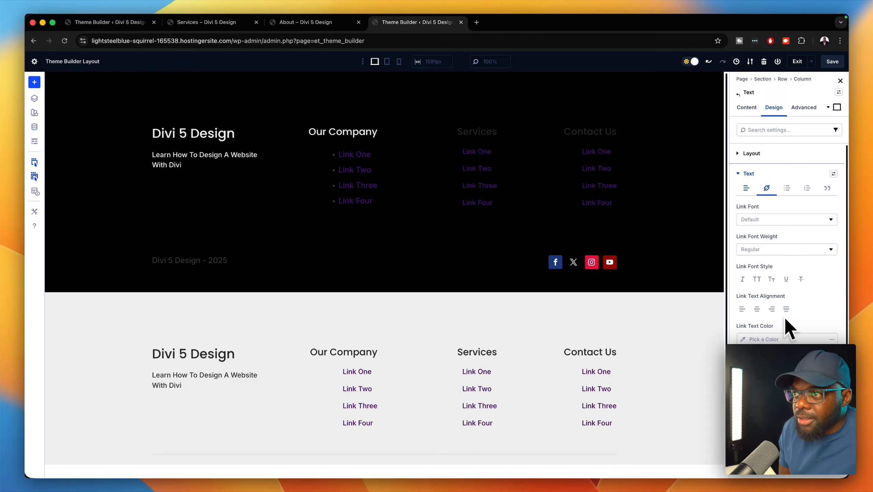
click(745, 339)
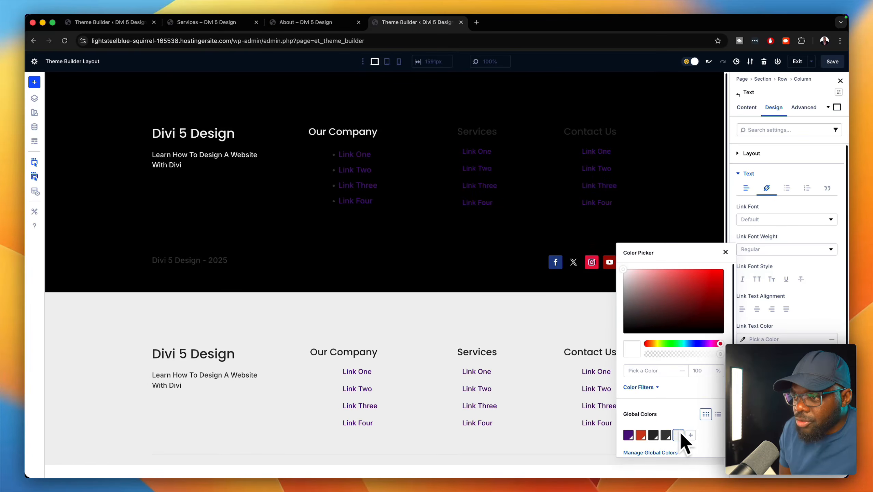
- Set the link text colour to the Light Gray global colour with lightness lowered to about -50%
click(641, 435)
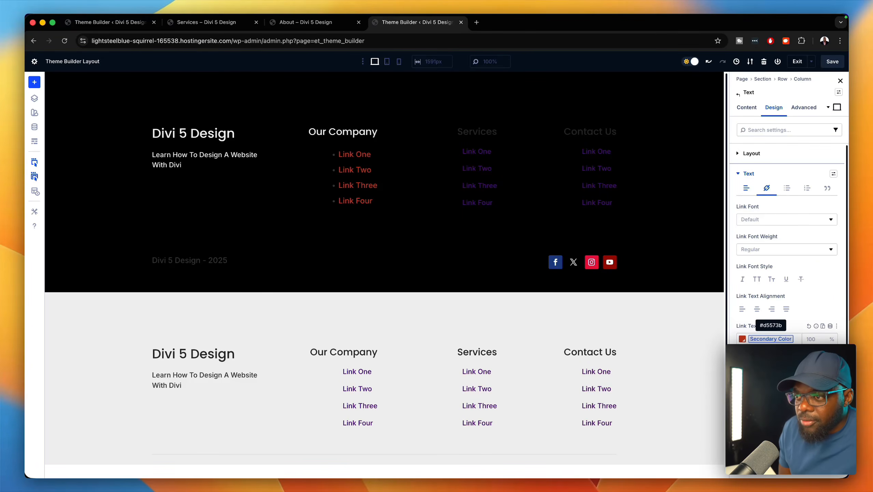
click(783, 339)
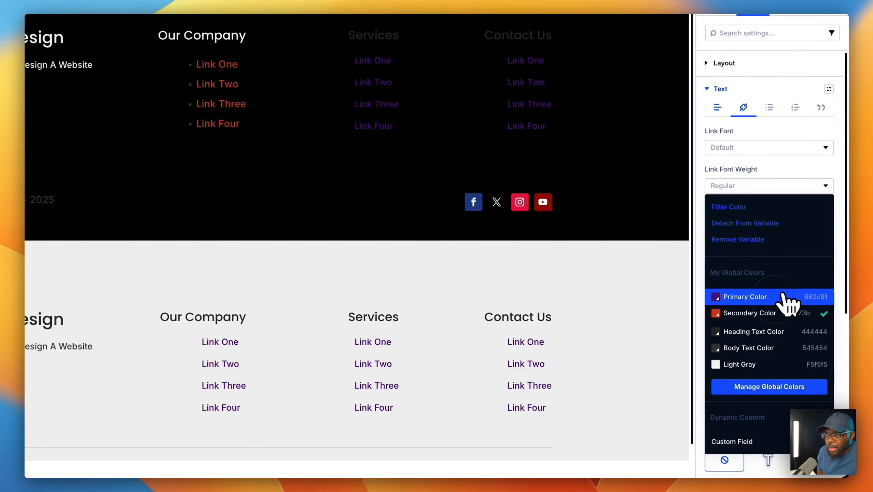
click(766, 363)
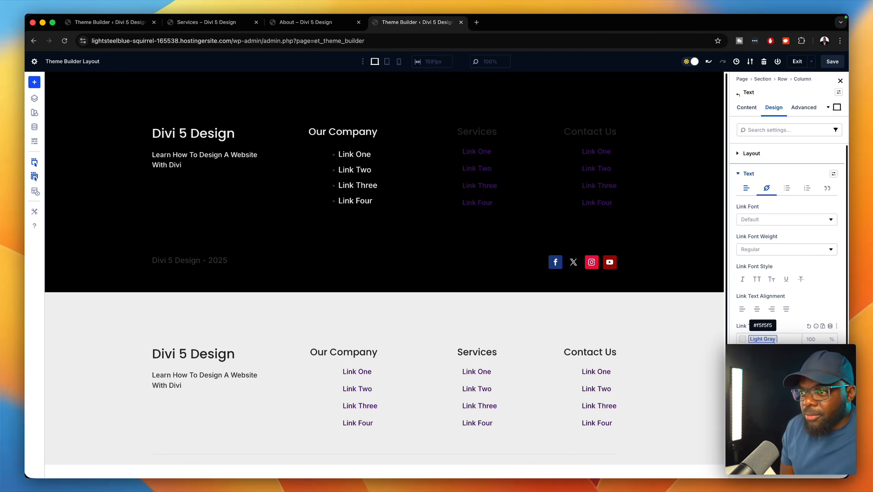
click(742, 340)
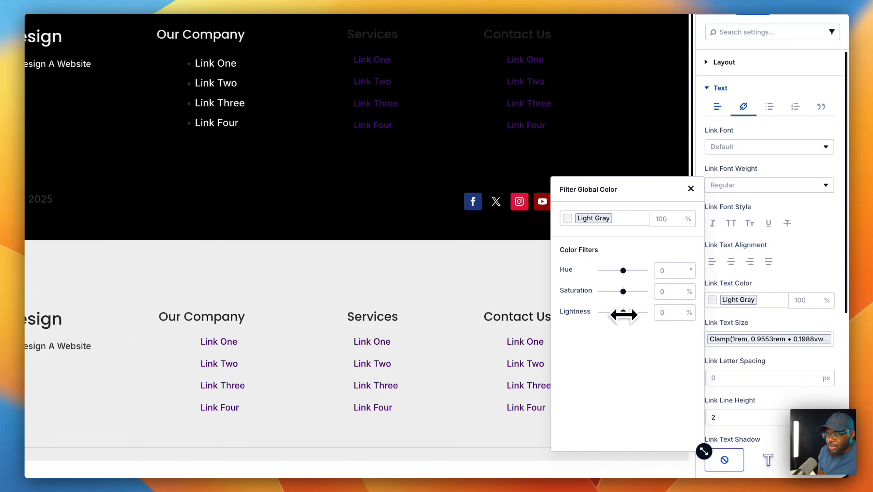
drag(622, 313, 613, 314)
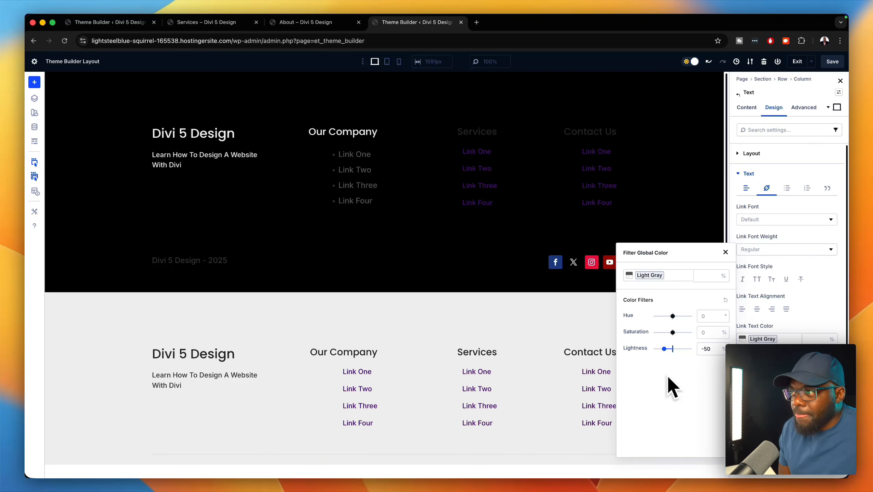
click(725, 252)
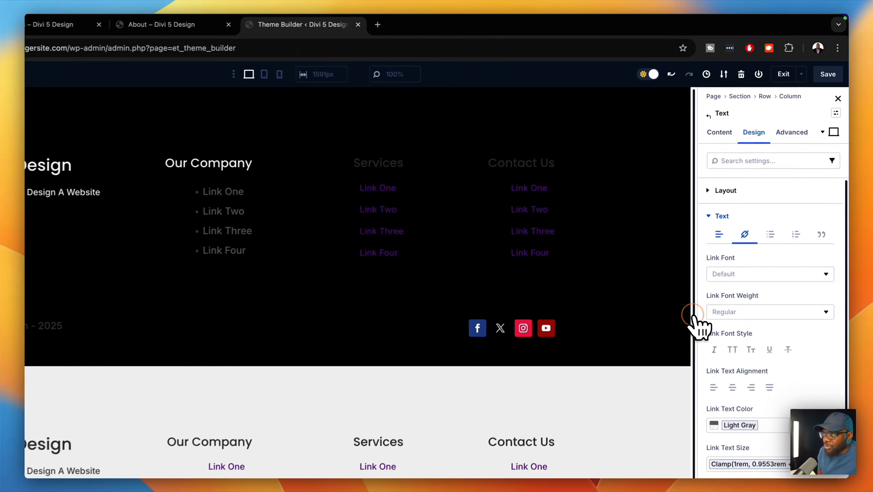
- Save the Theme Builder footer layout with its dimmed gray bulleted link columns
click(827, 74)
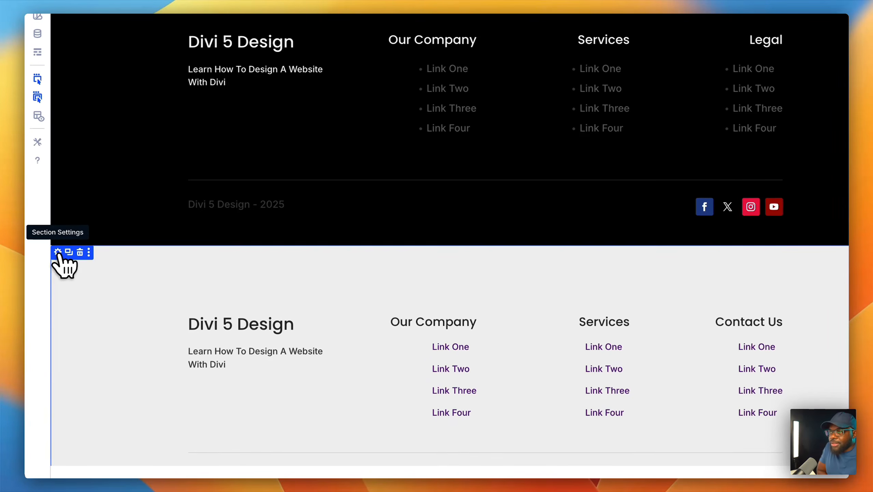
- Disable the old light footer section on phone, tablet and desktop, save, and switch to the About page
click(57, 252)
click(793, 128)
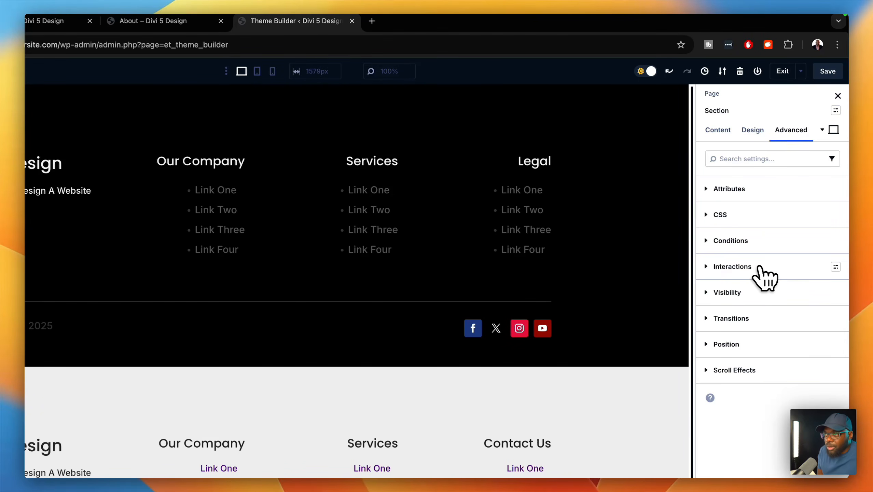
click(757, 292)
click(709, 328)
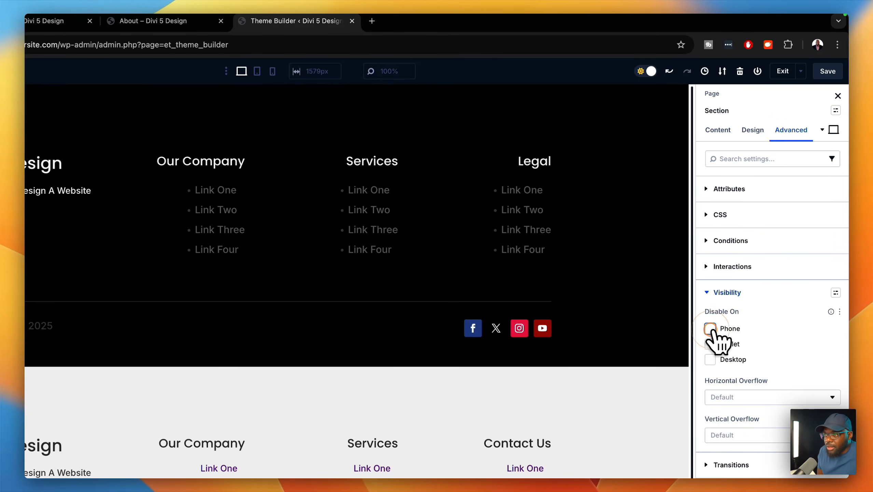
click(709, 344)
click(709, 359)
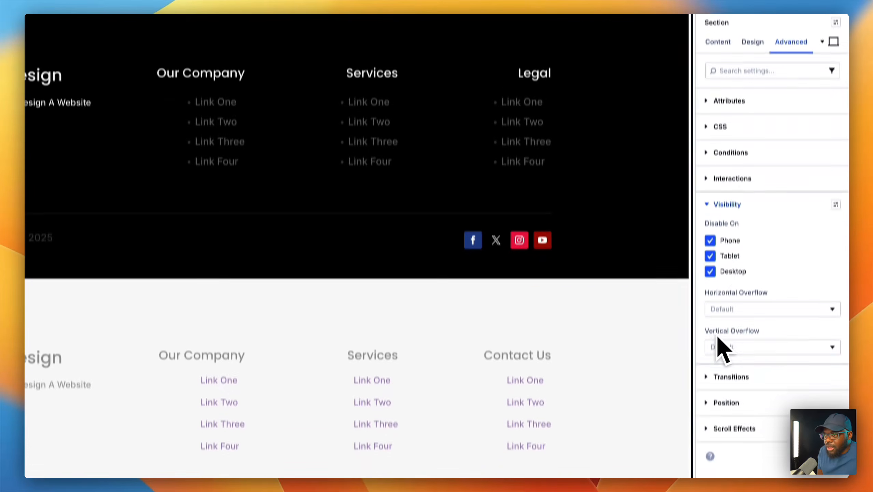
click(828, 74)
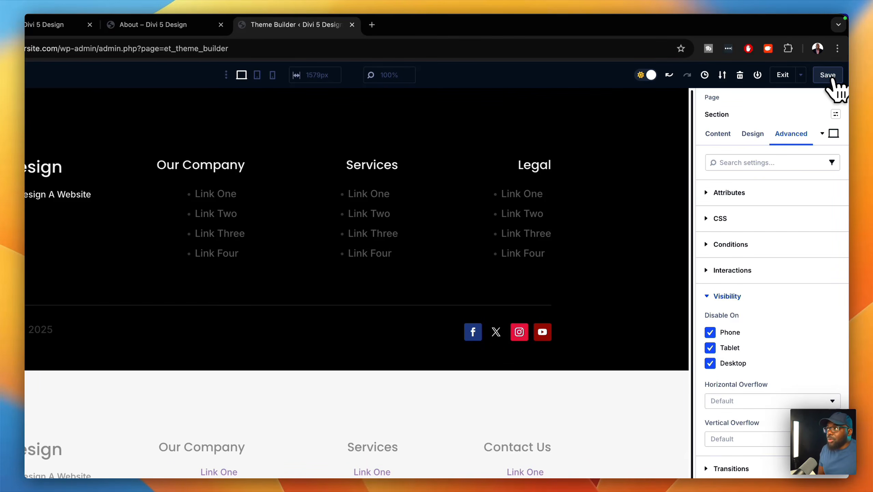
click(389, 26)
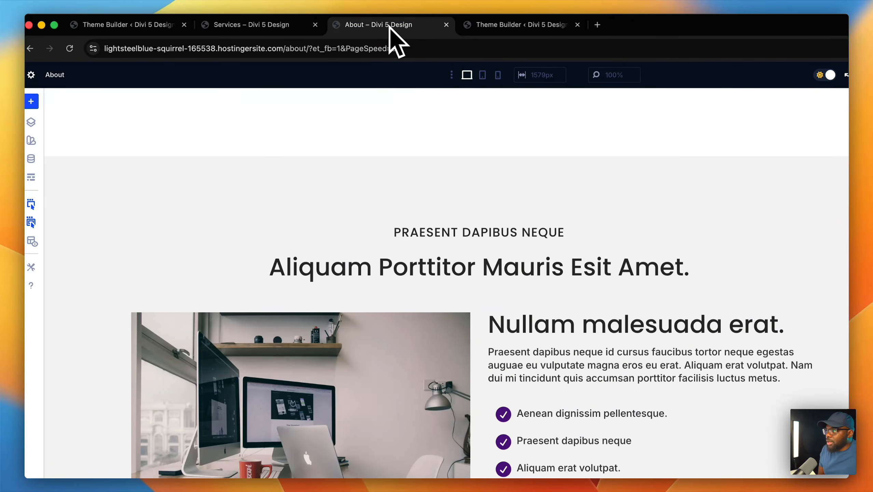
- Preview the Services page on the front end, scrolling down to the dark footer and back
click(237, 25)
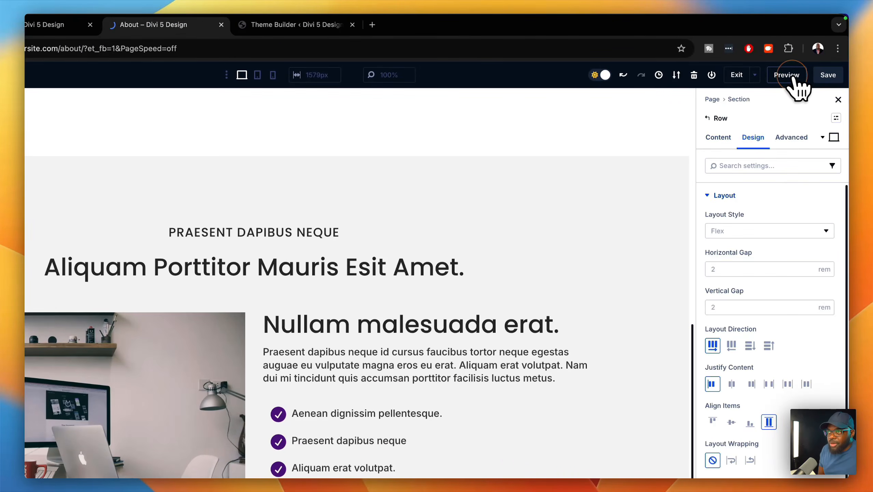
click(790, 75)
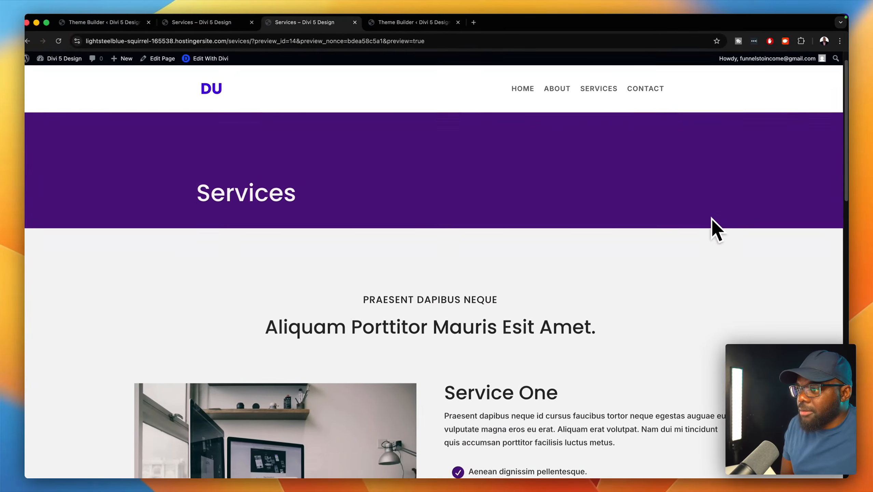
scroll(711, 218, down, 15)
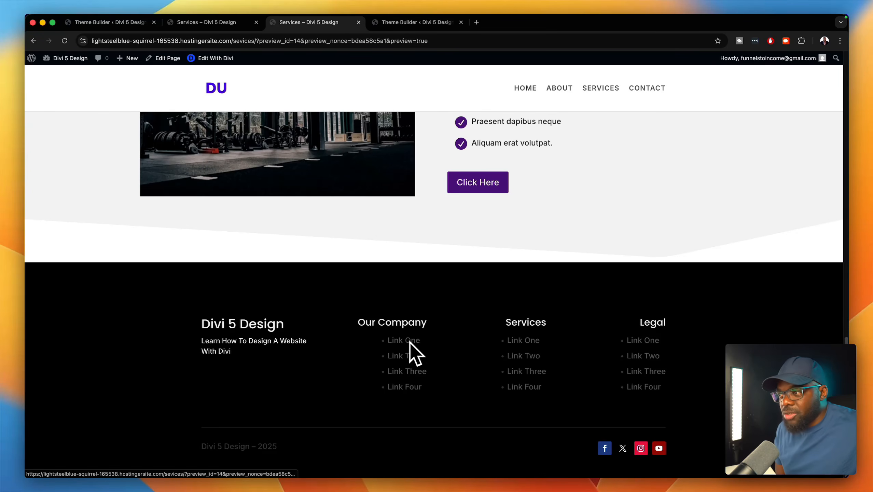
scroll(448, 338, up, 20)
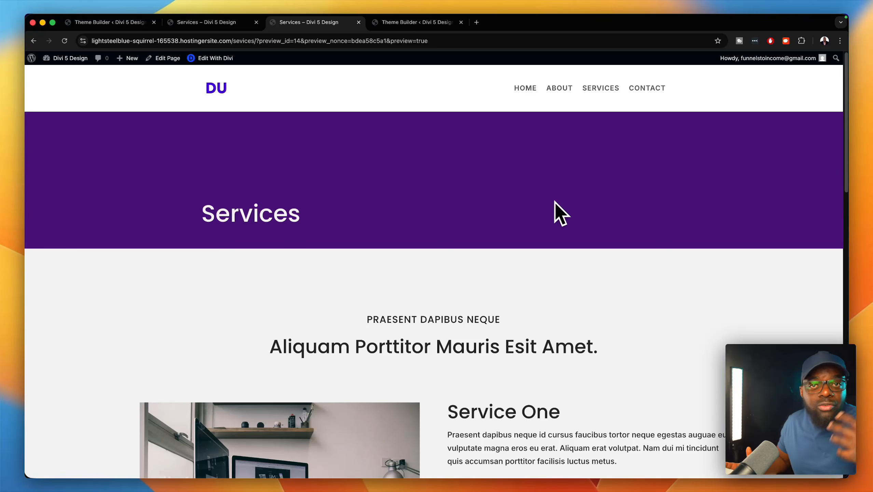
- Open the Home page and scroll down through its sections and back to the top
click(523, 86)
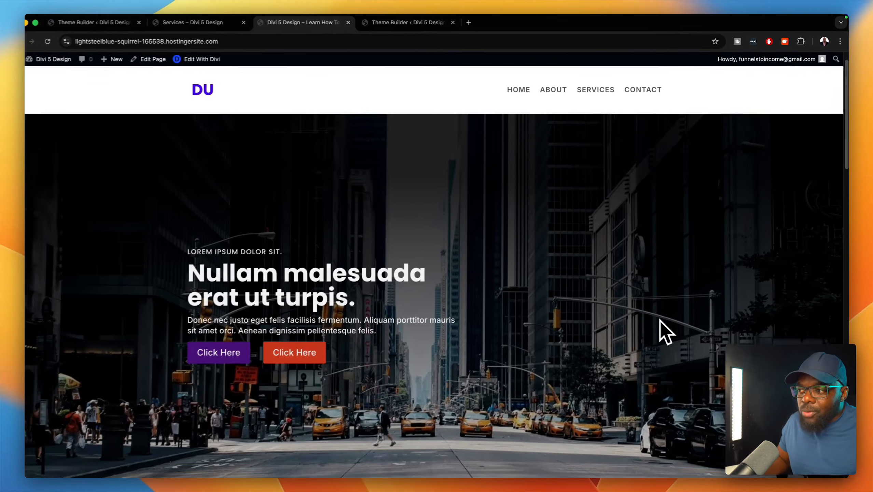
scroll(673, 326, down, 10)
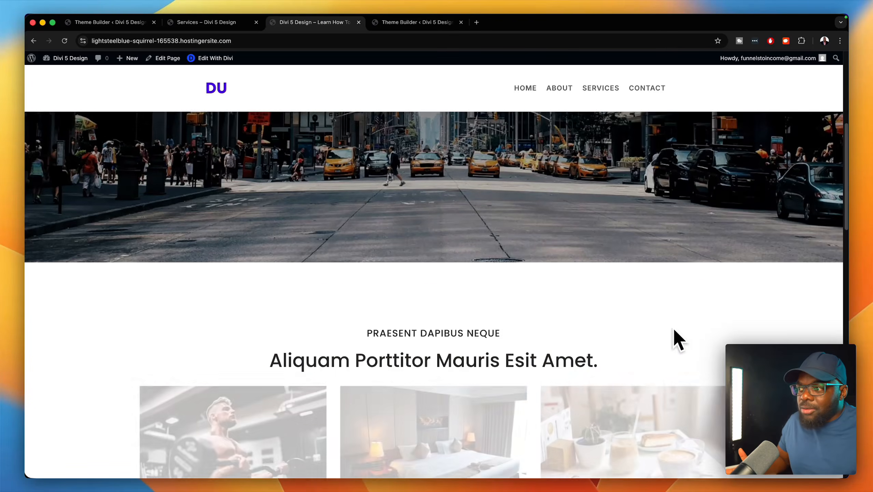
scroll(674, 328, down, 10)
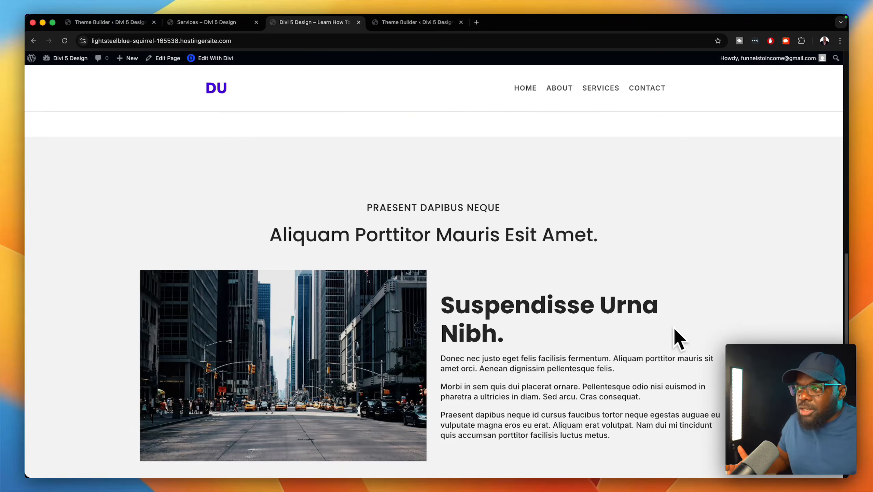
scroll(675, 338, down, 3)
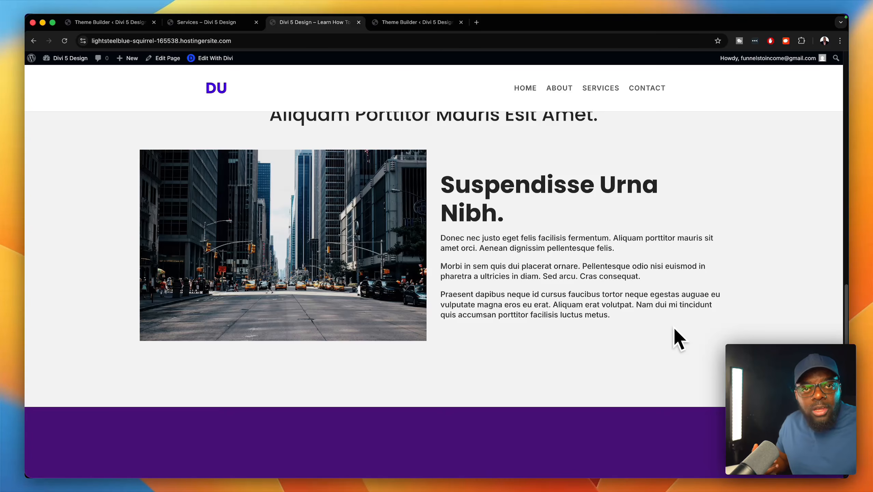
scroll(674, 327, down, 2)
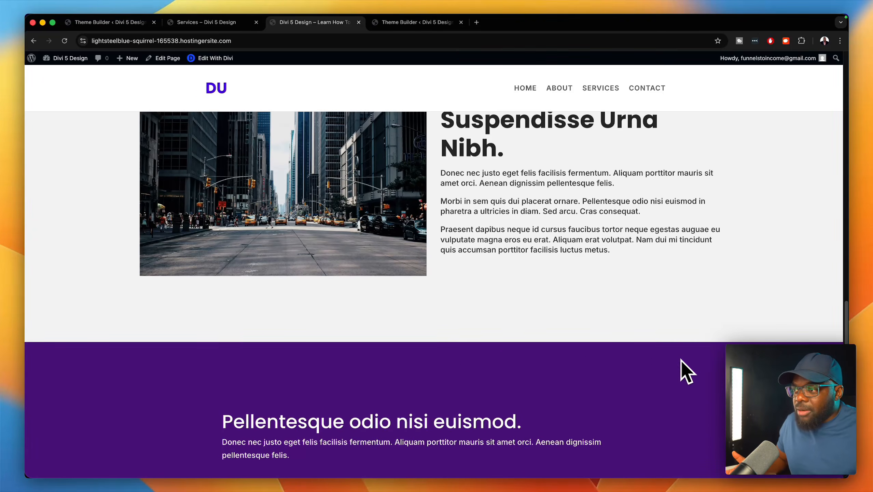
scroll(681, 364, up, 4)
scroll(681, 363, up, 8)
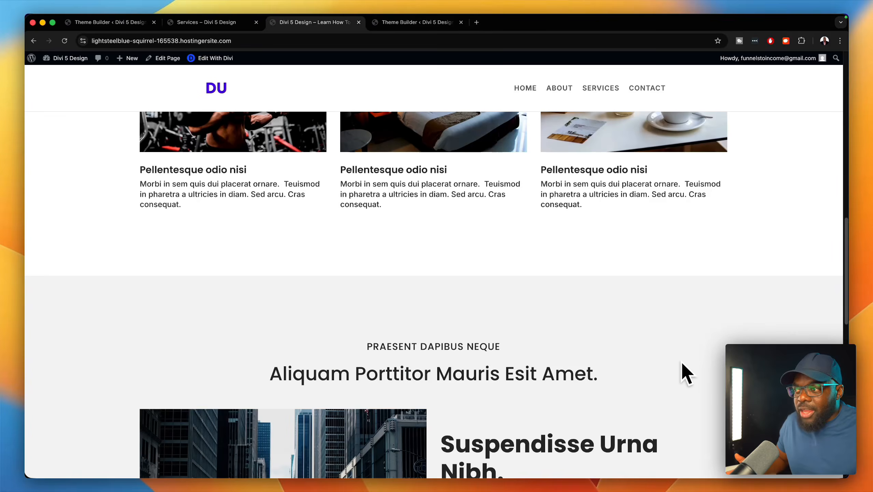
scroll(682, 364, up, 10)
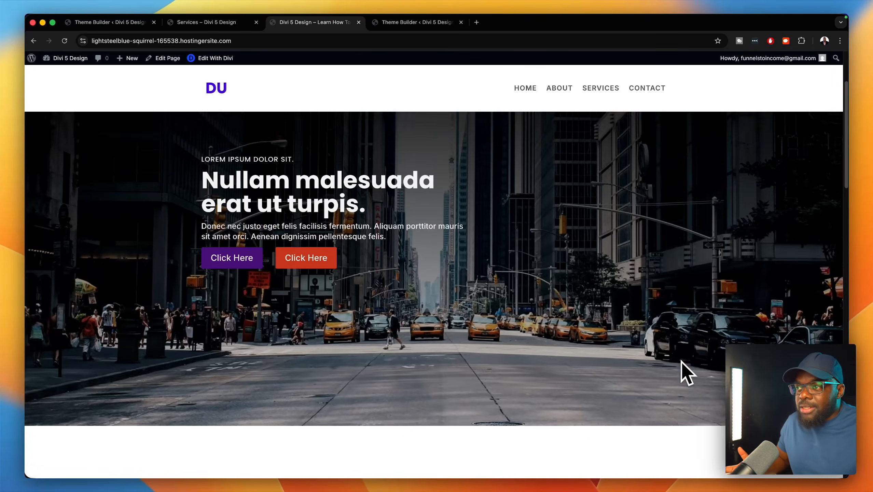